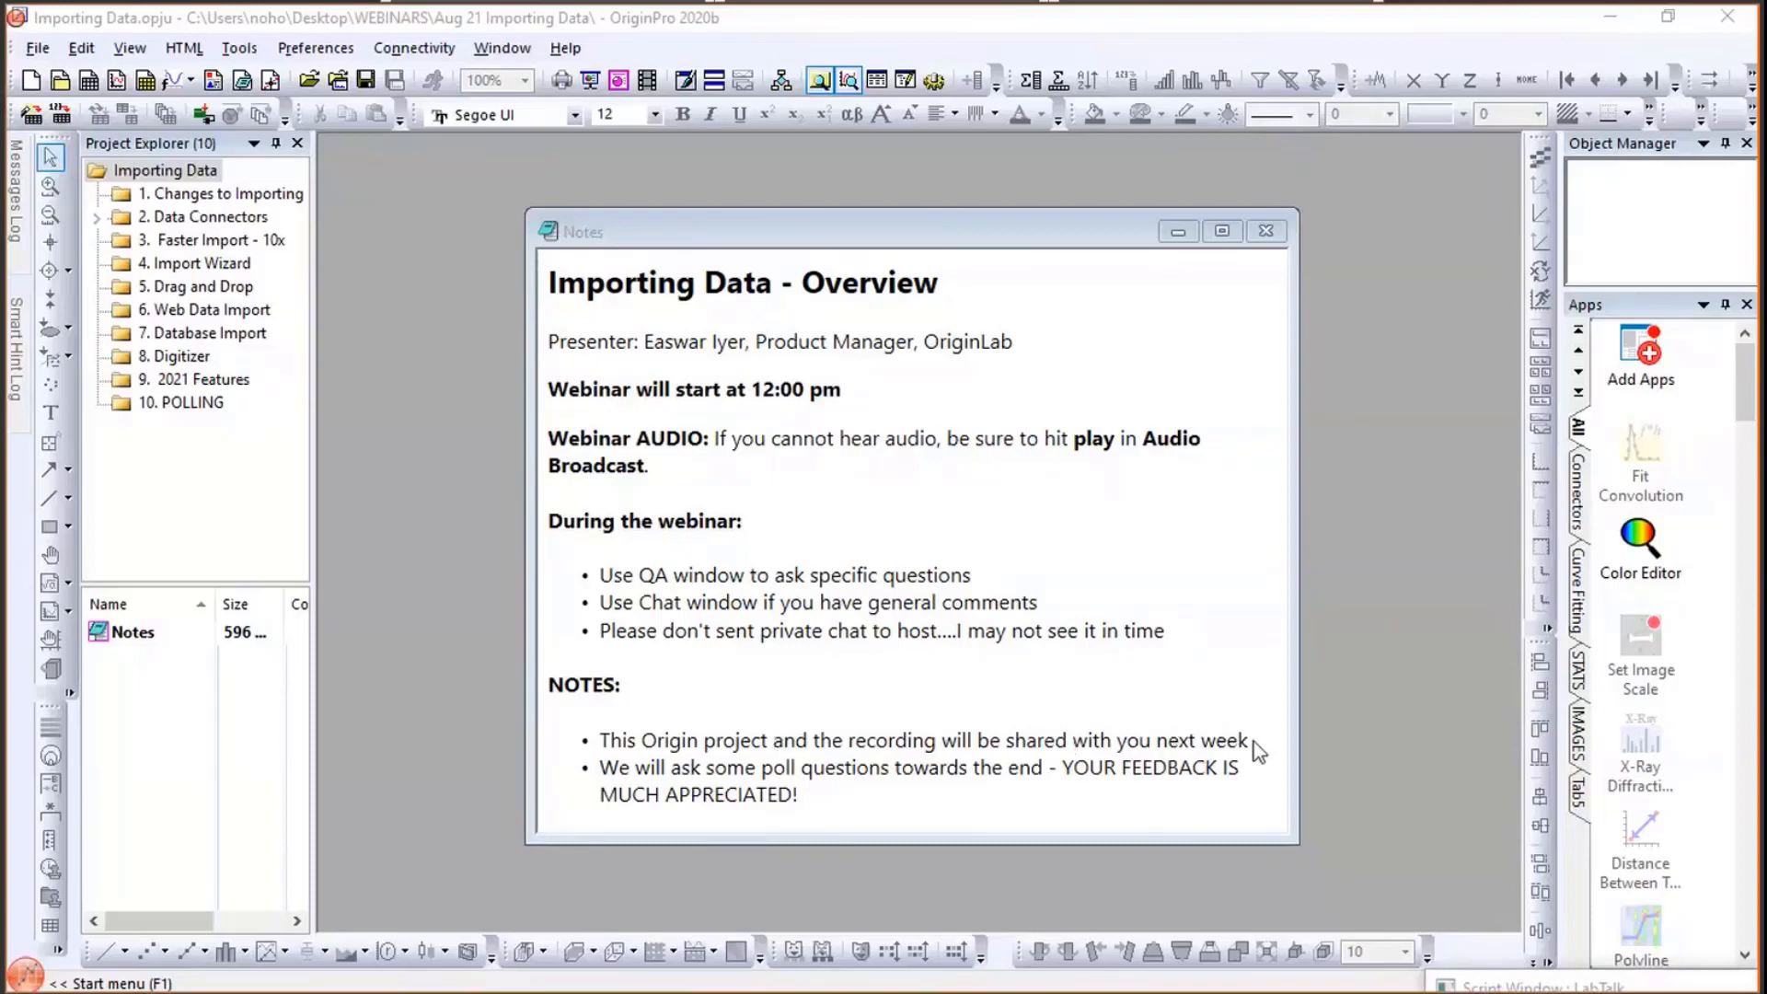
# - Highlight the note about sharing the Origin project and recording, then switch to the web browser
pyautogui.moveTo(1257, 744); pyautogui.dragTo(615, 742)
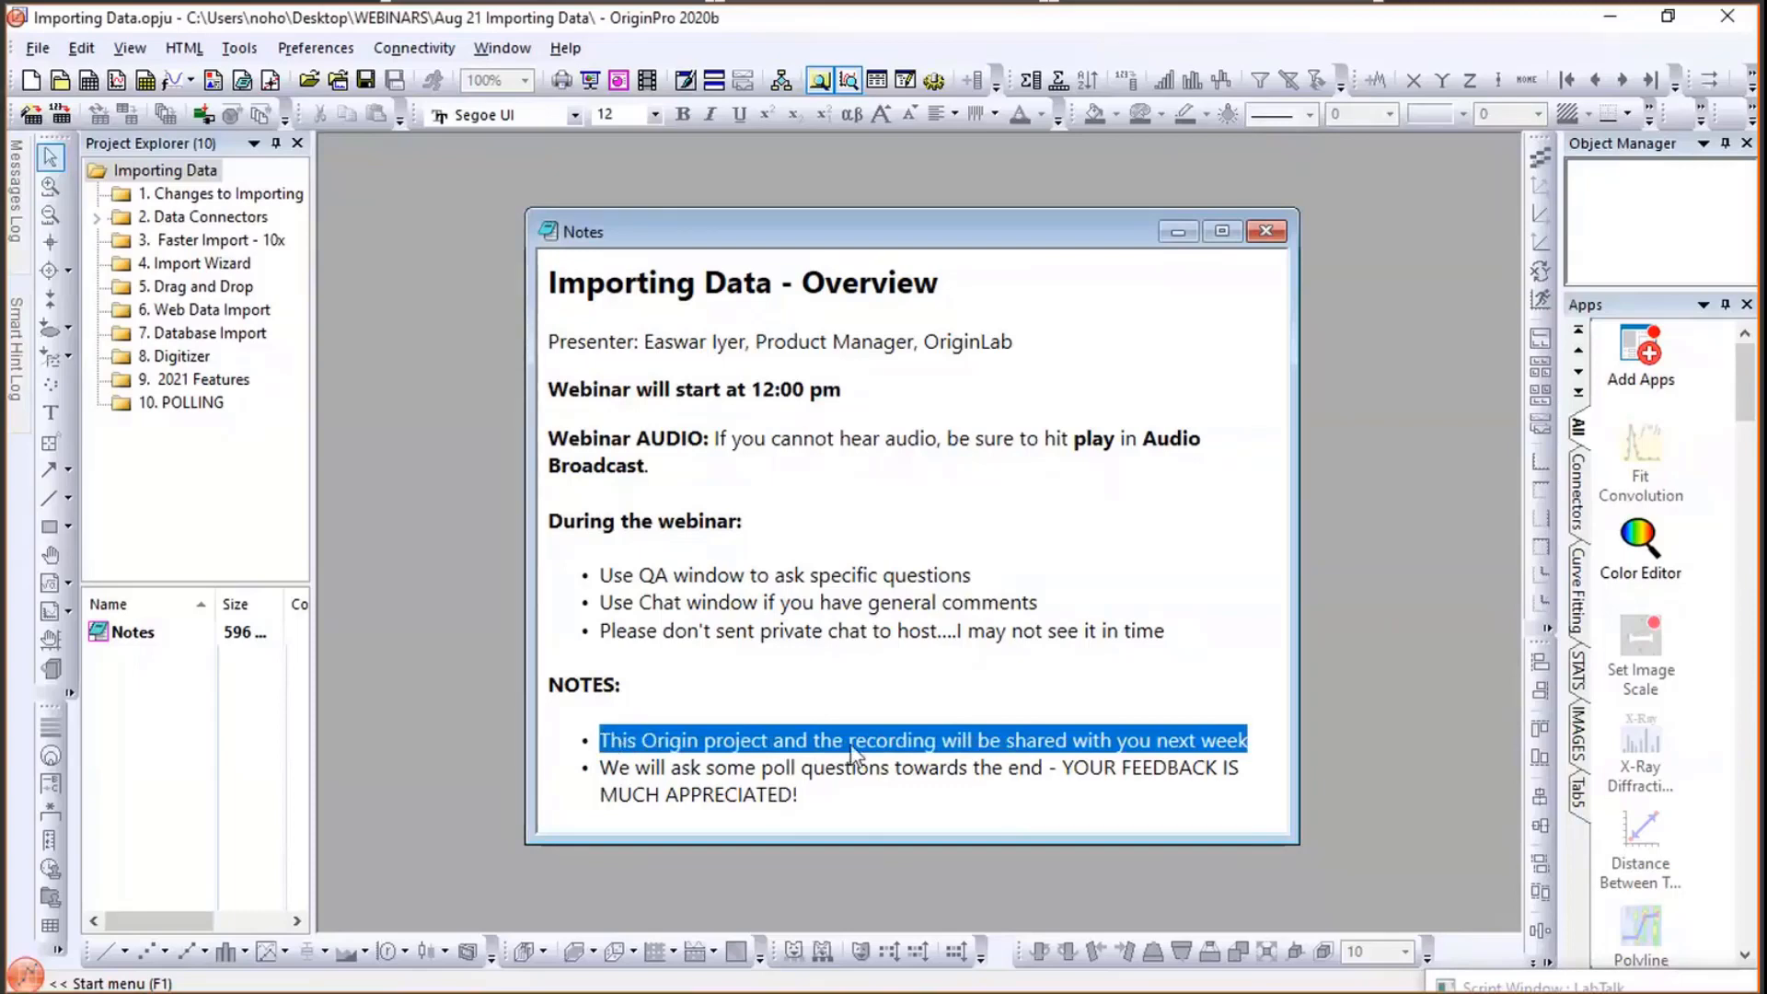
pyautogui.click(843, 803)
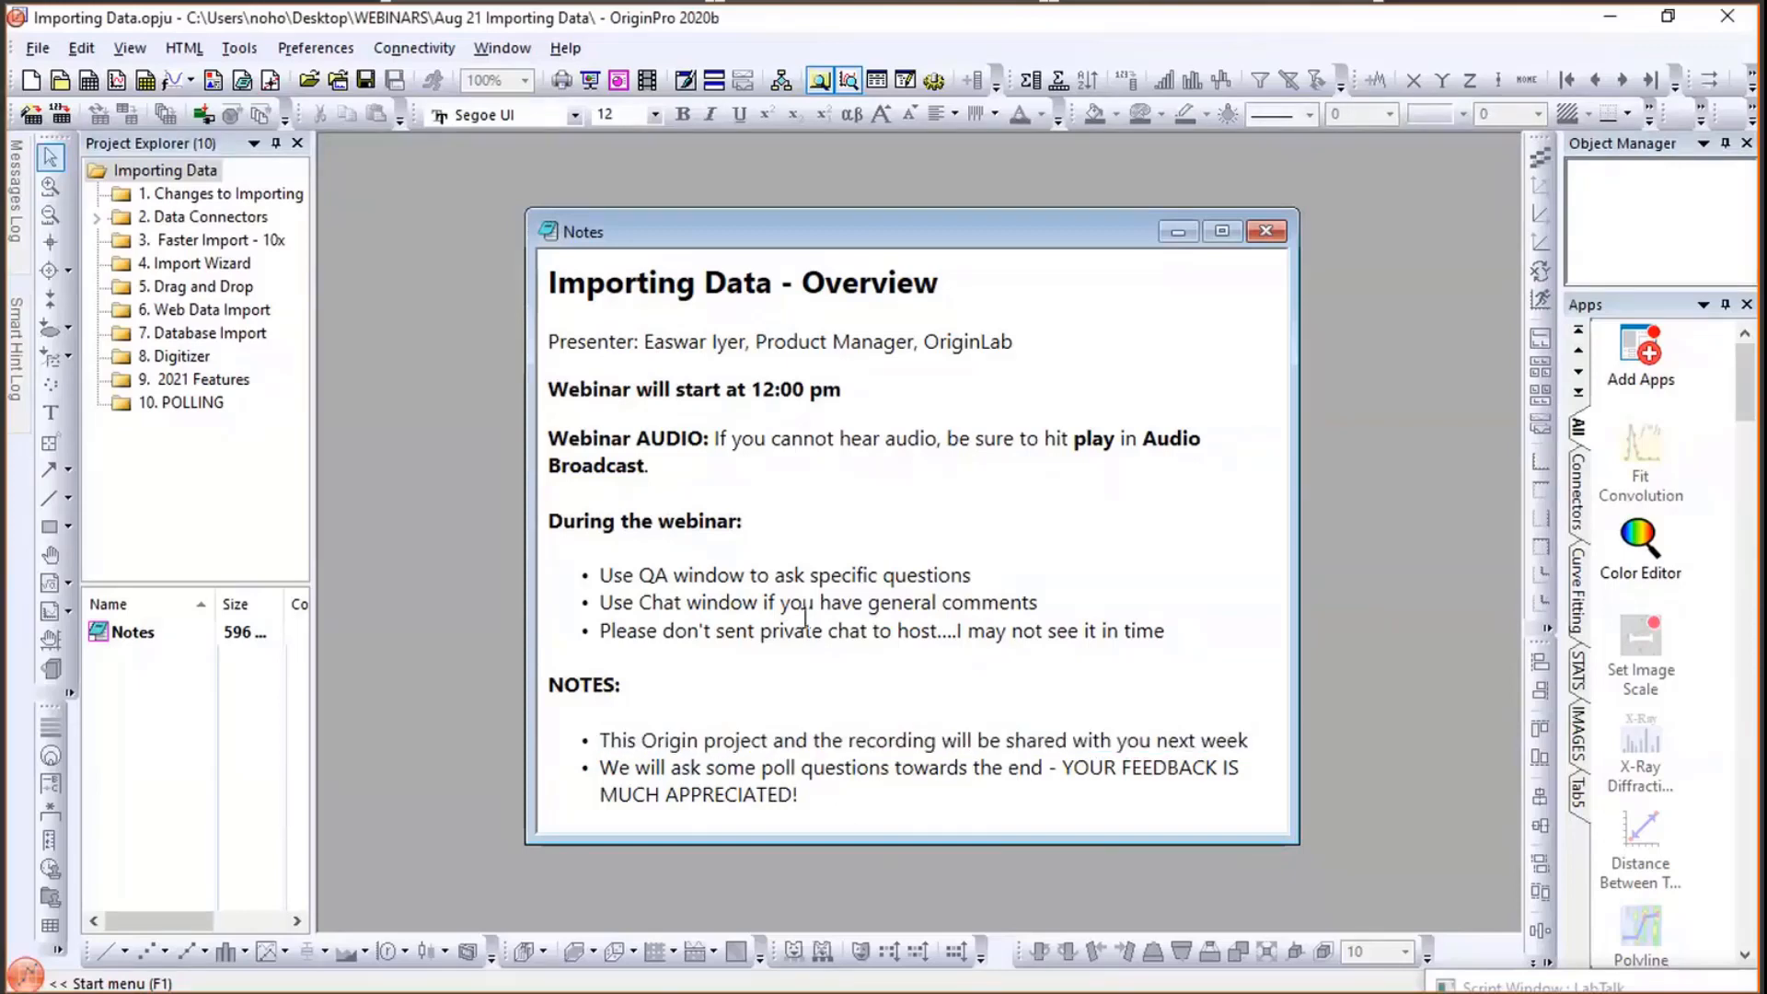
pyautogui.hotkey('alt', 'Tab')
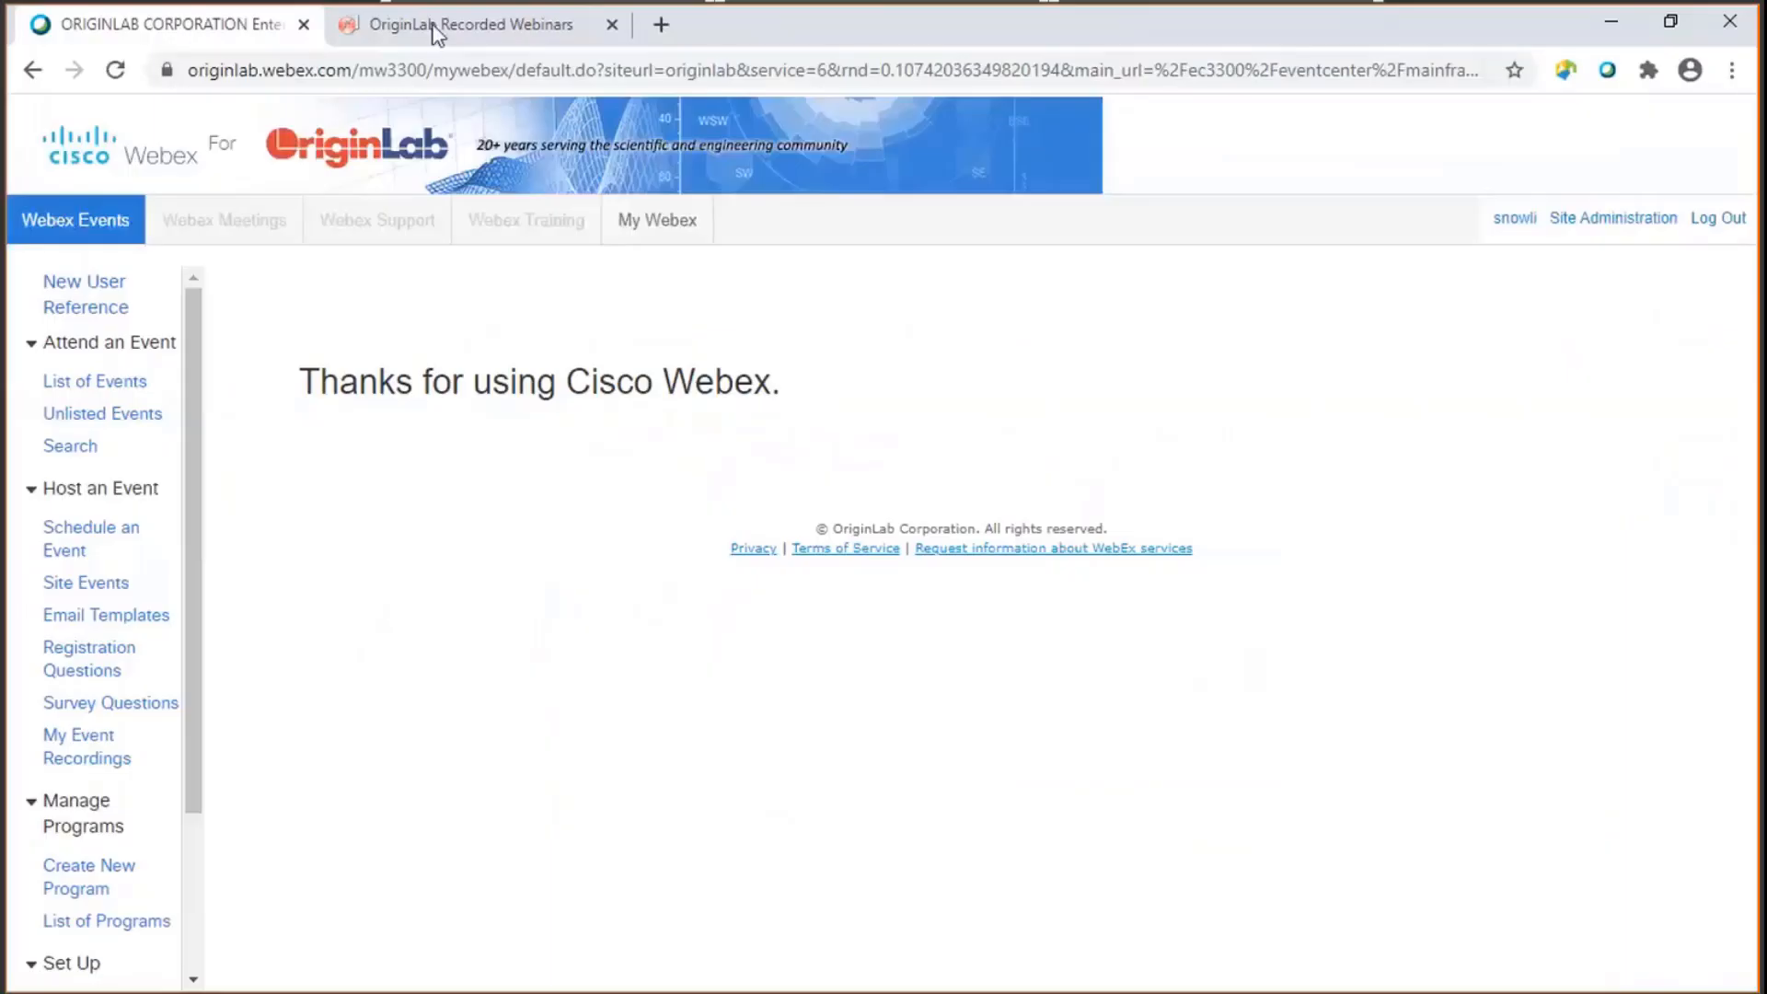
# - Open the OriginLab home page and go to the Training Webinars page under Support
pyautogui.click(433, 25)
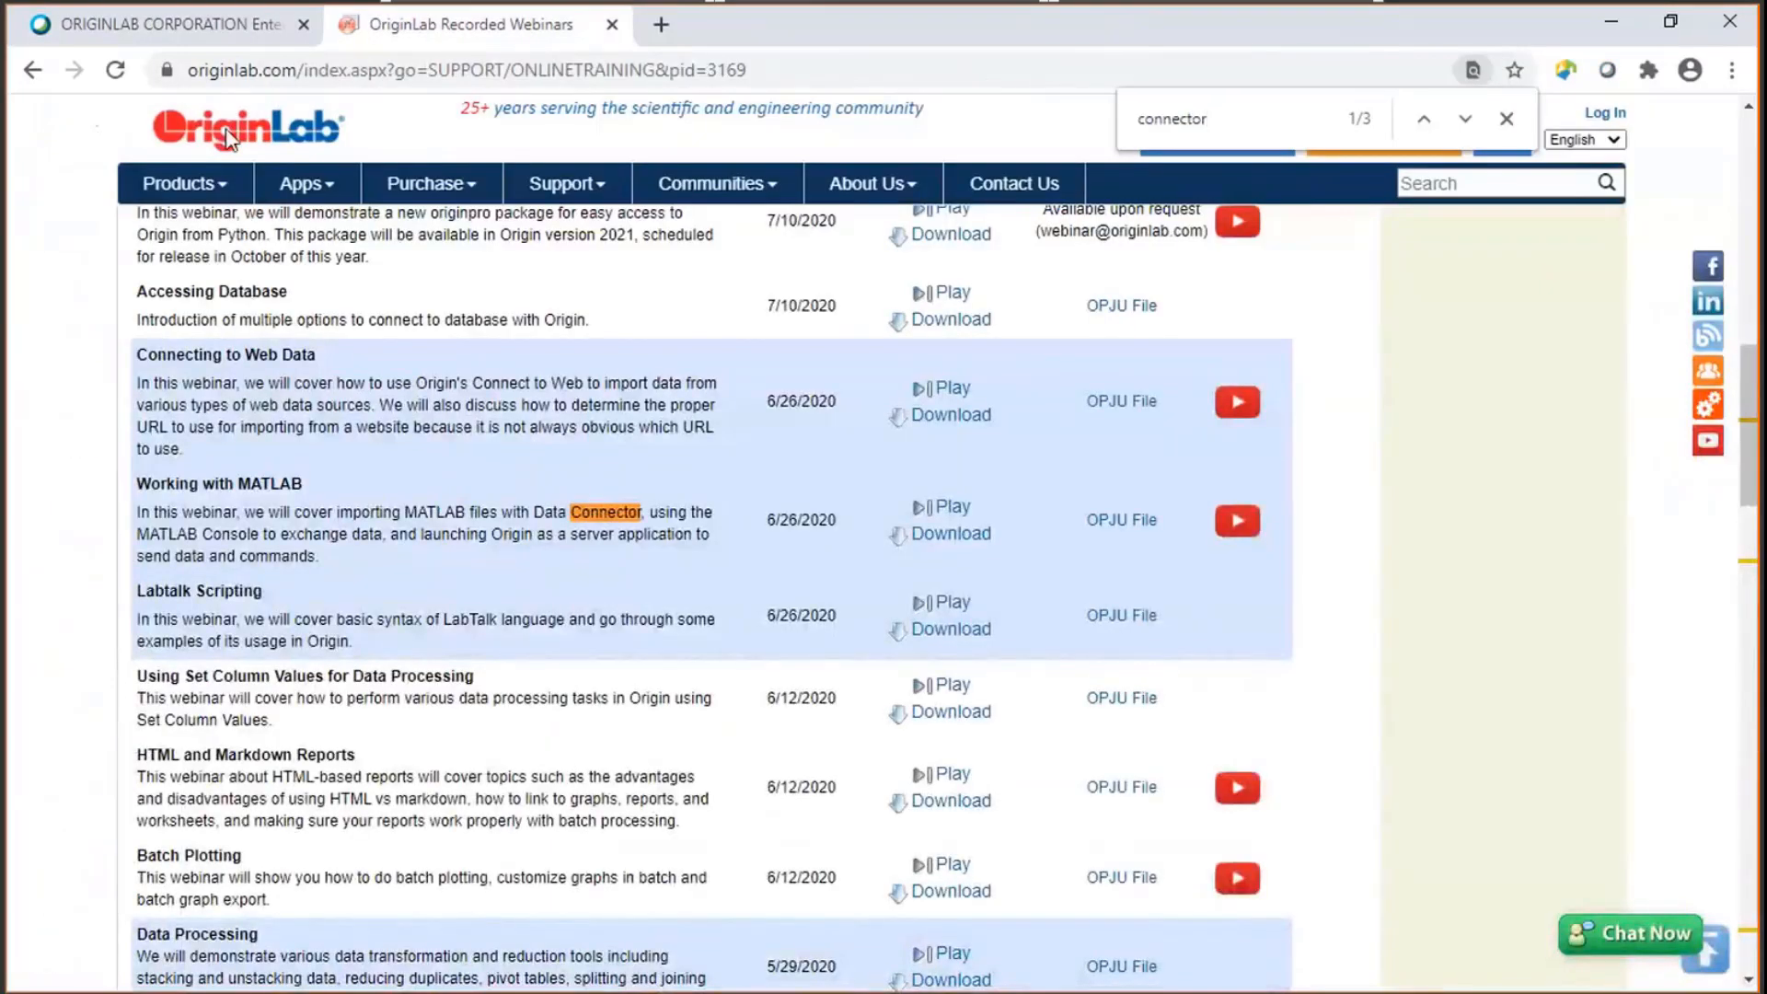
pyautogui.click(228, 138)
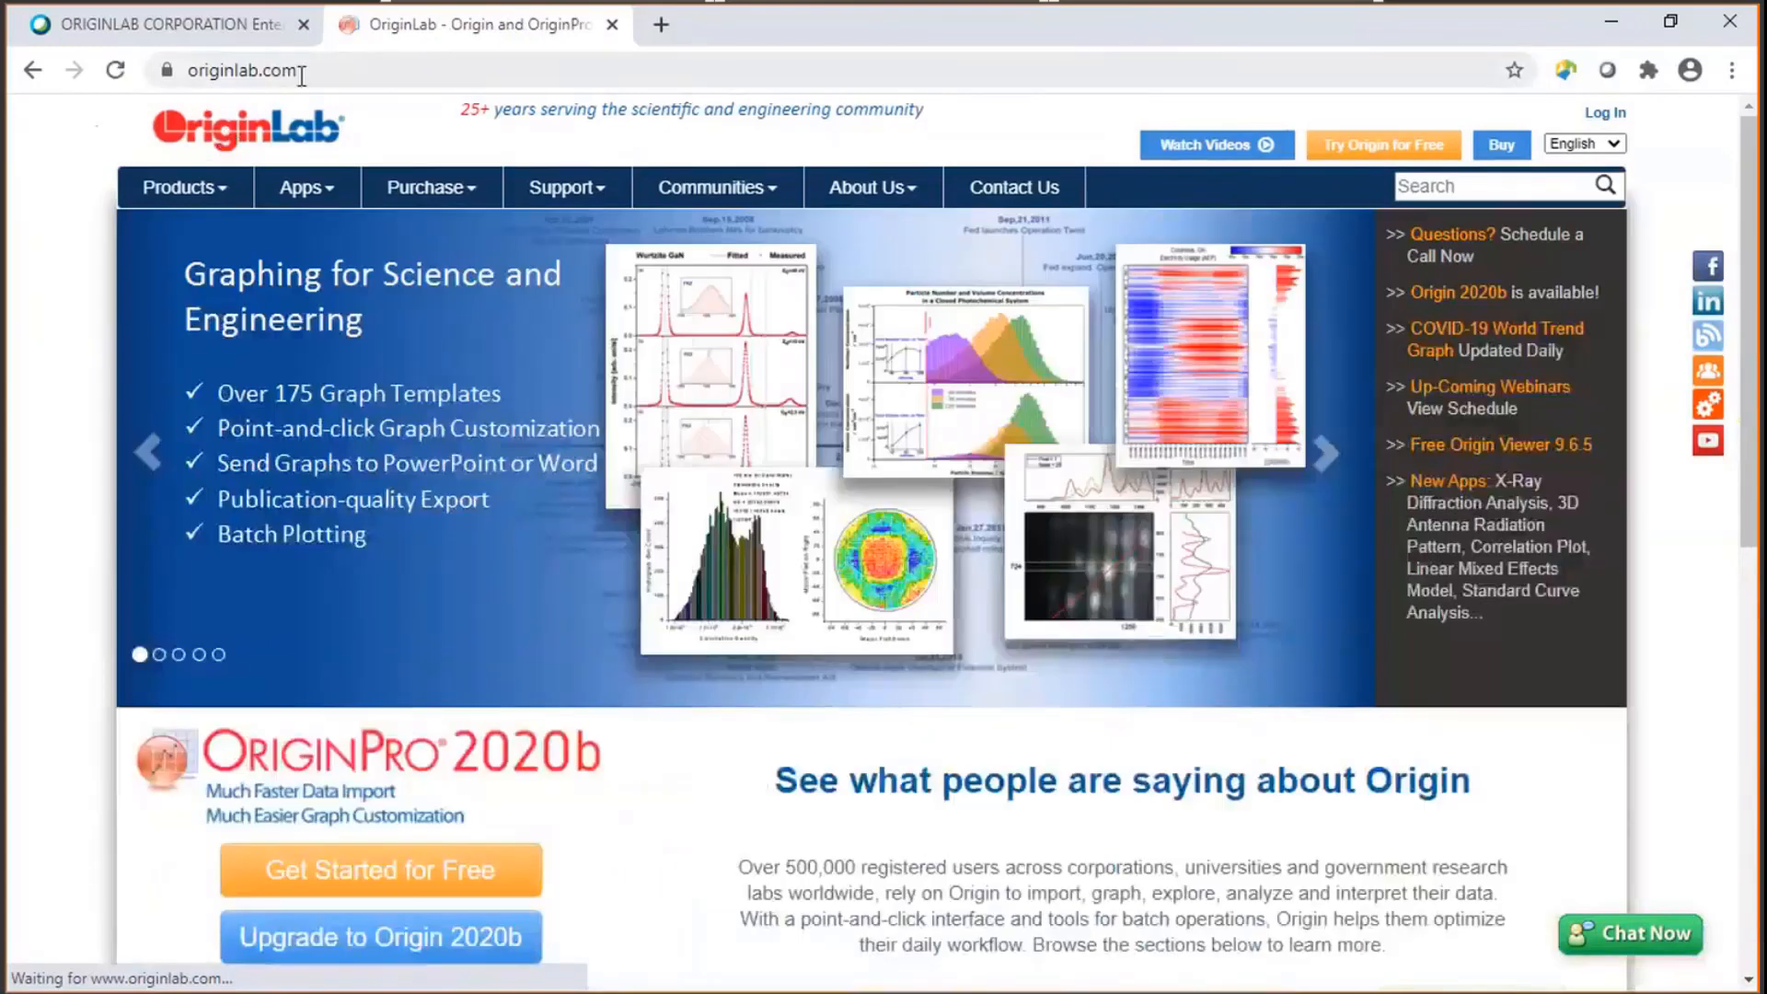
pyautogui.moveTo(556, 204)
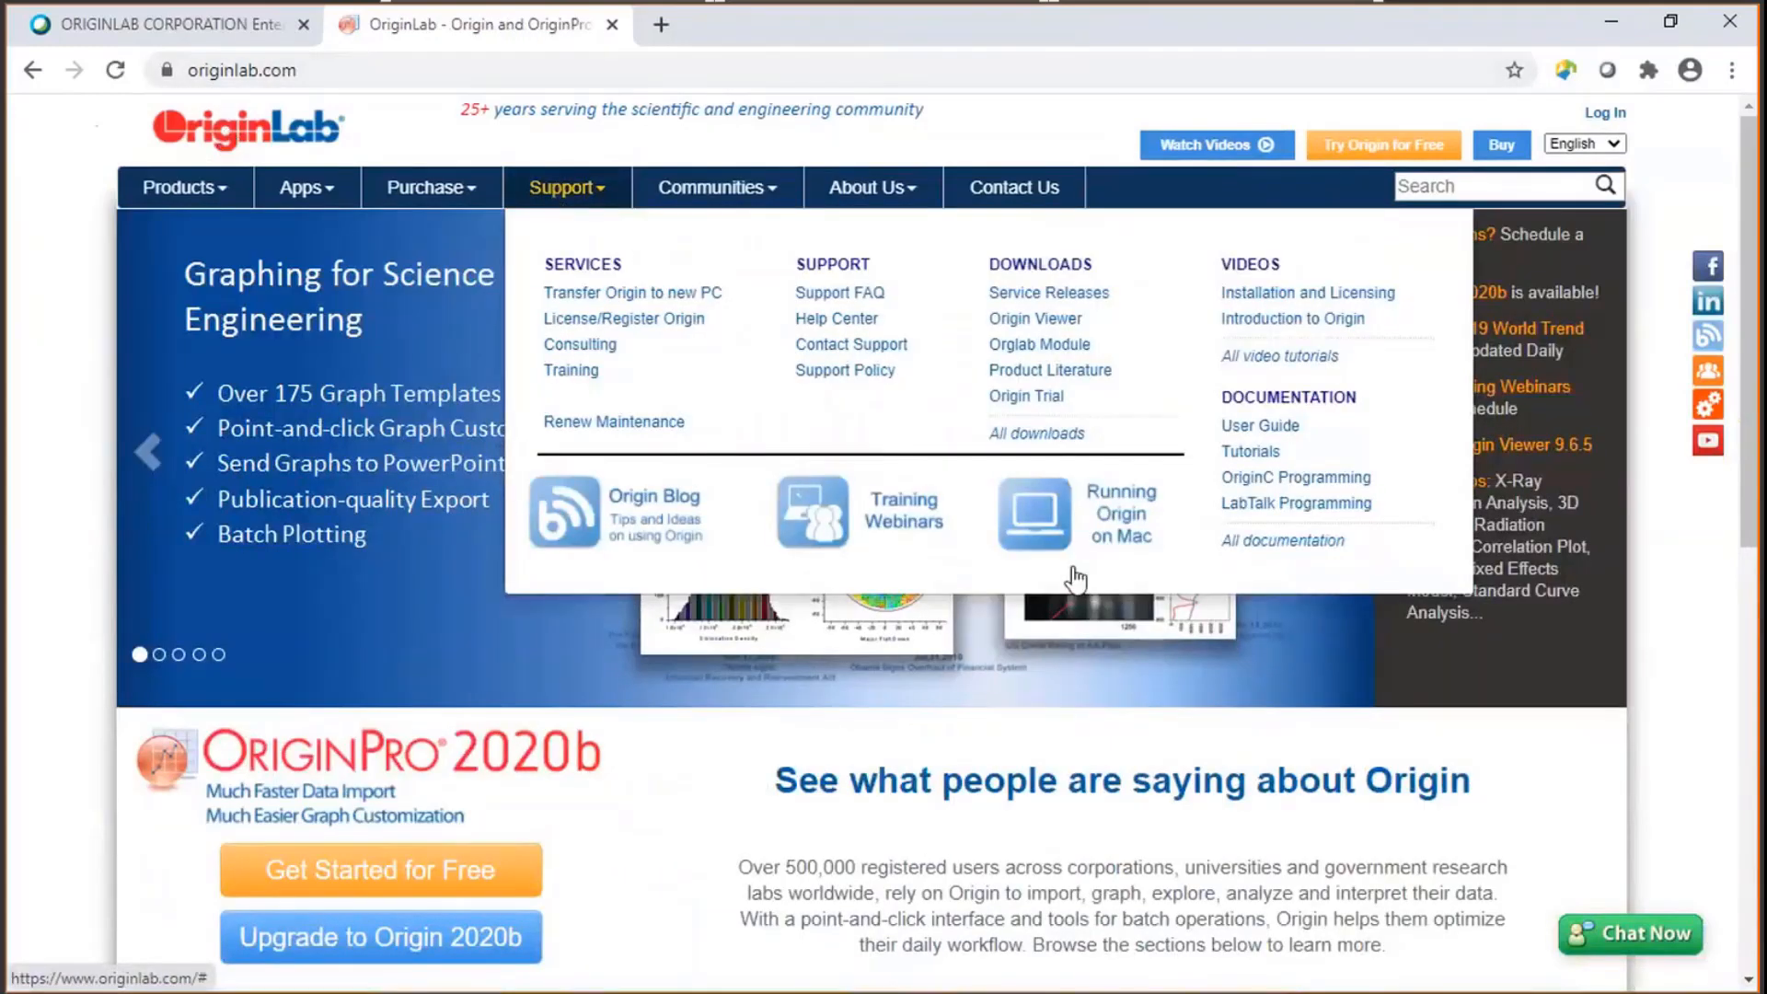
pyautogui.click(920, 532)
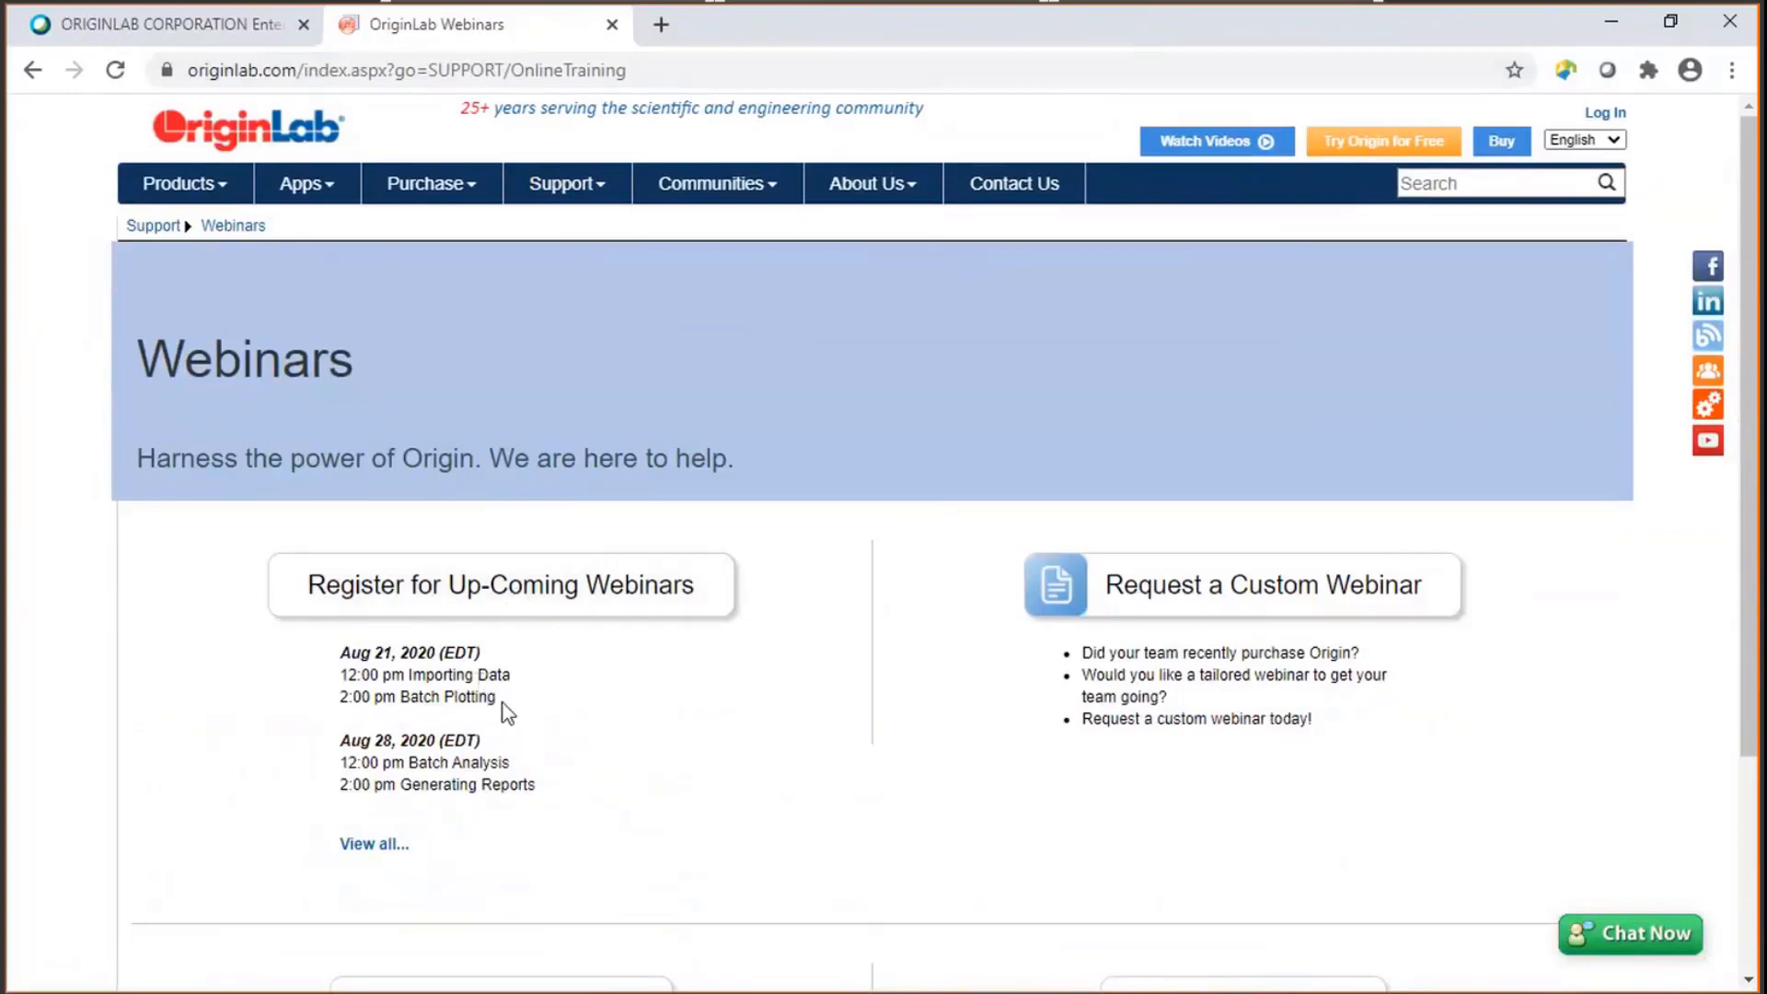
# - Highlight the 2:00 pm Batch Plotting entry and open the full list of upcoming webinars
pyautogui.moveTo(503, 703); pyautogui.dragTo(337, 718)
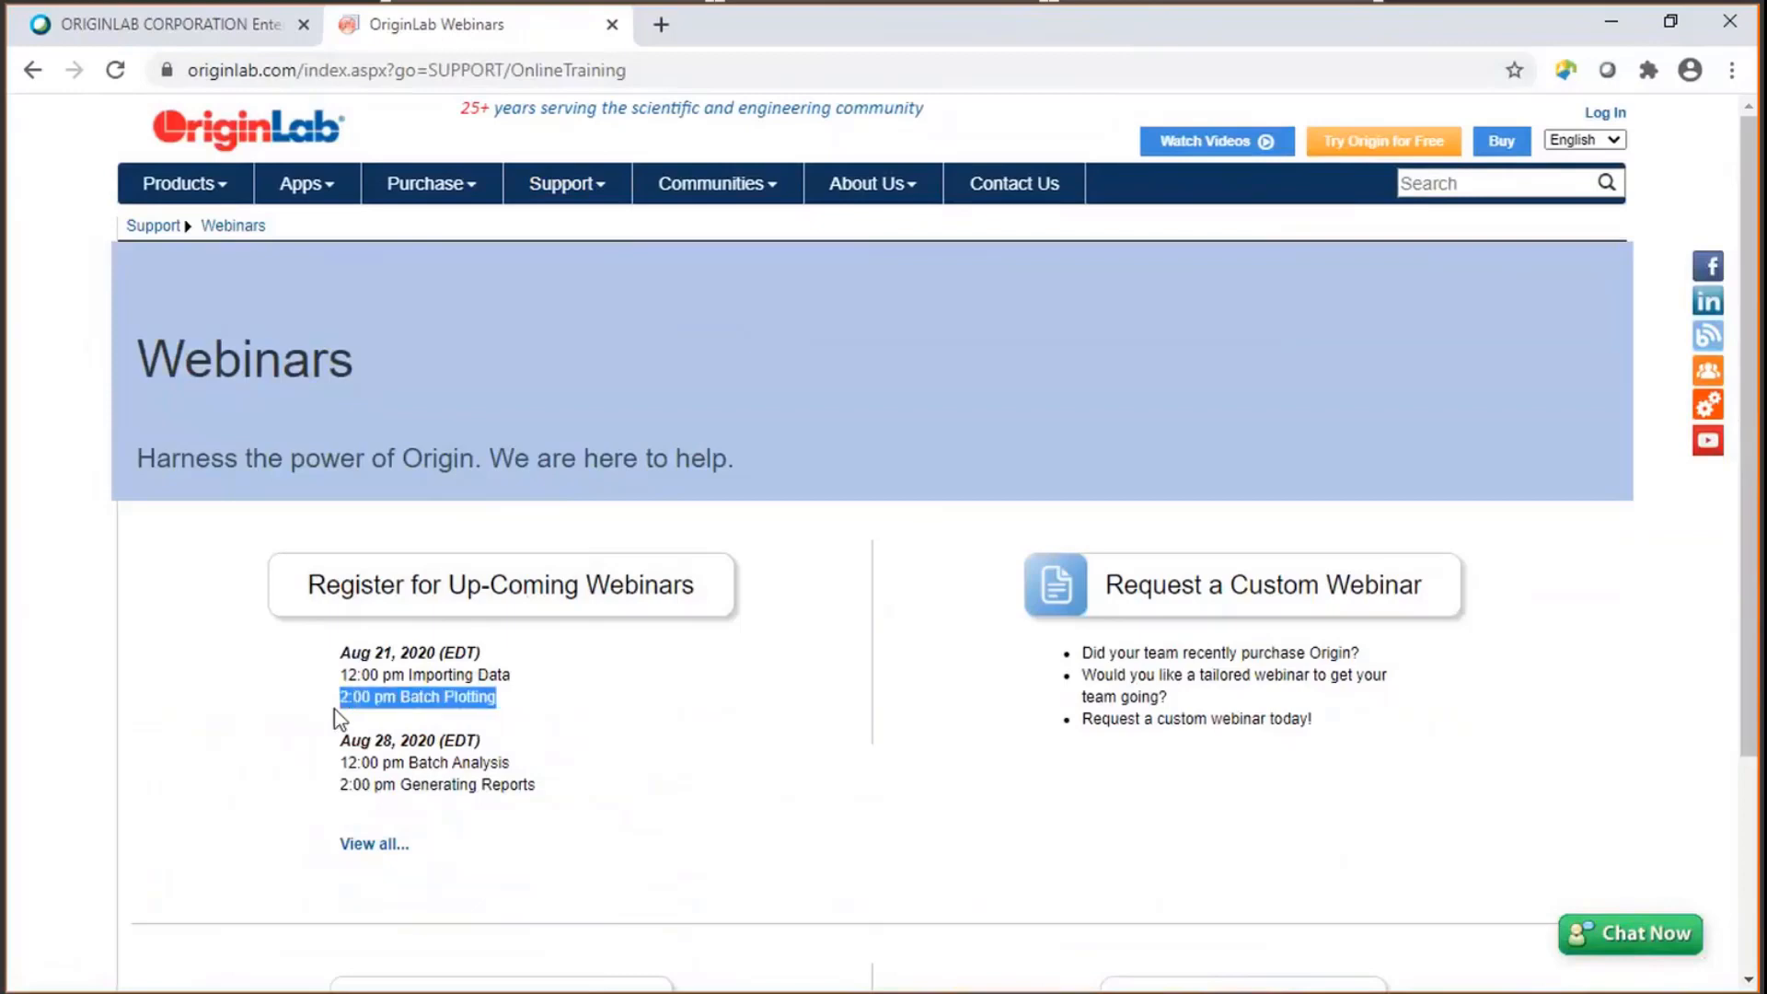
pyautogui.click(566, 699)
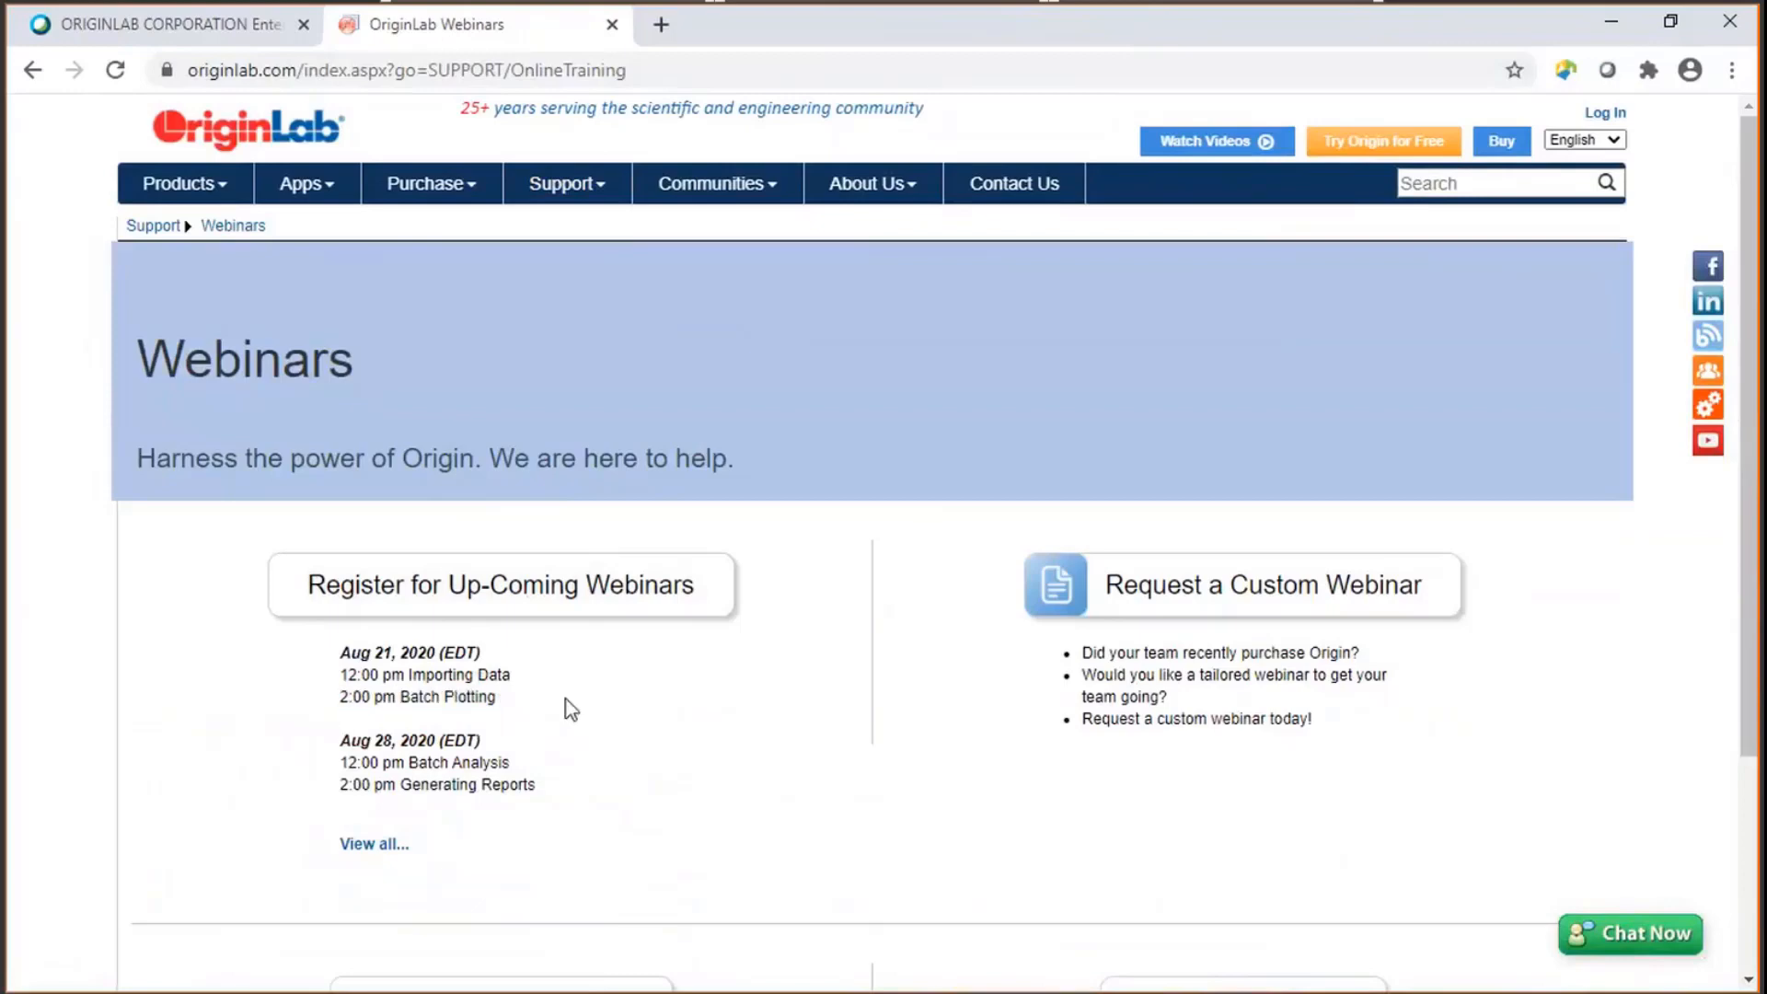
pyautogui.scroll(-2, 566, 702)
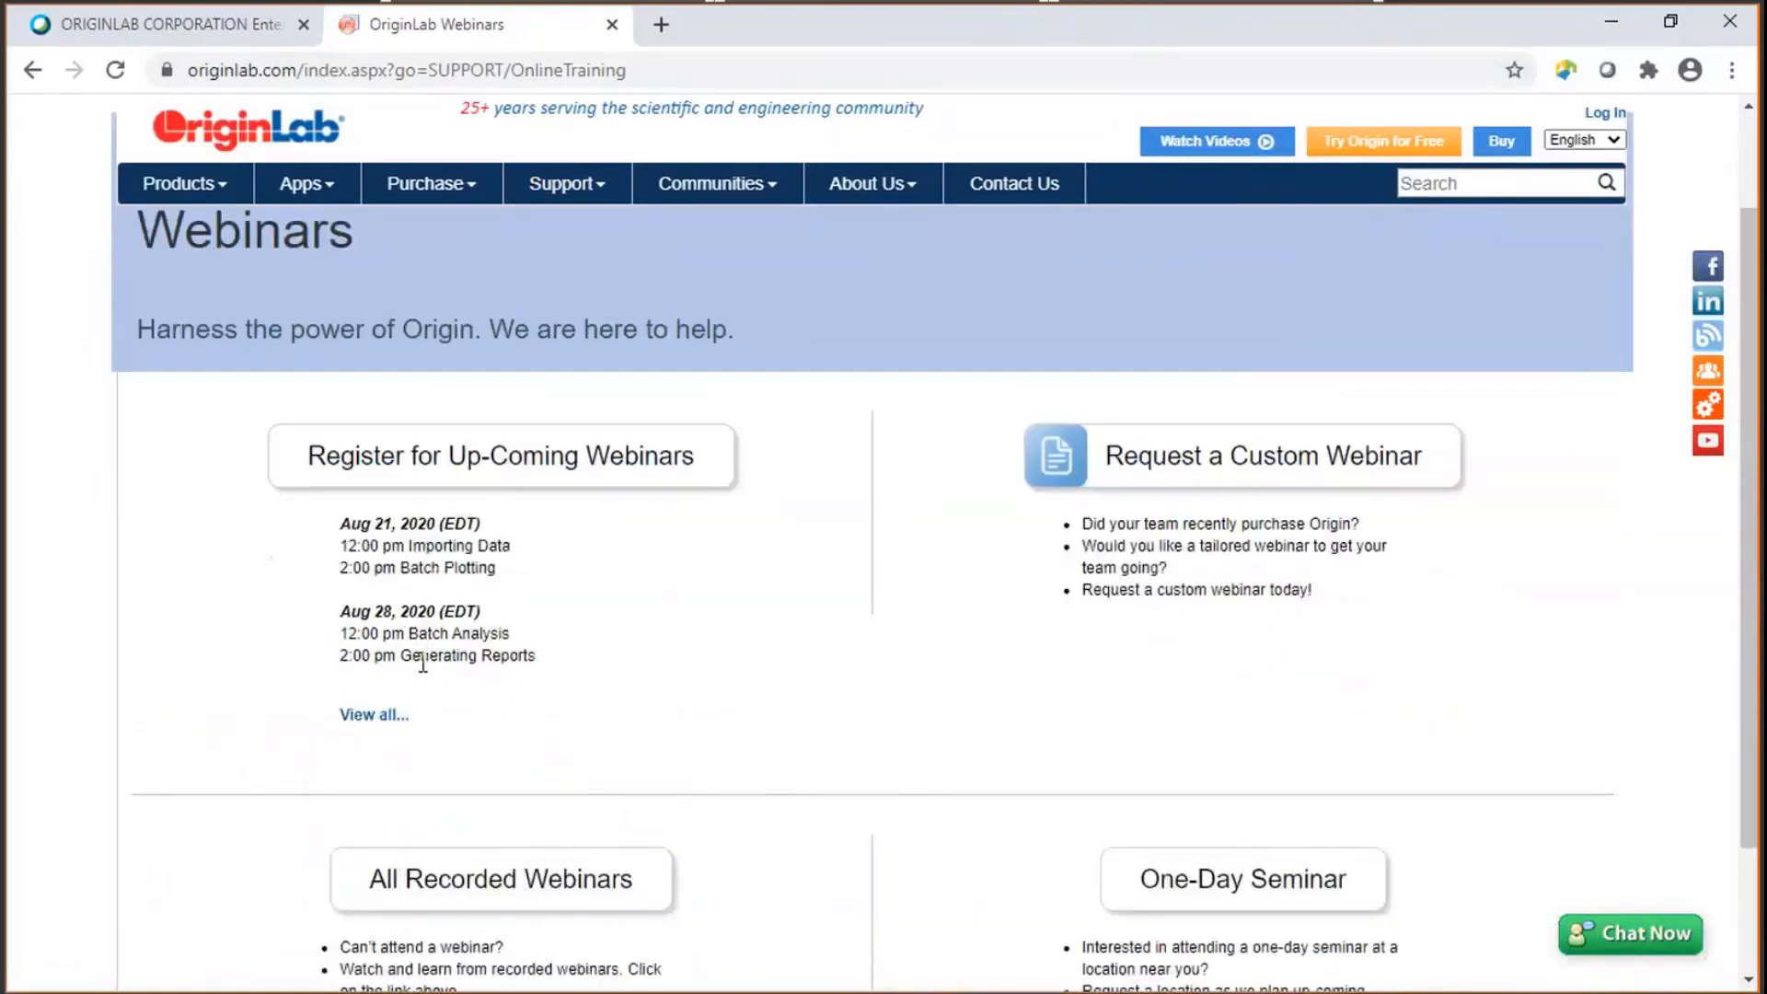
pyautogui.click(383, 725)
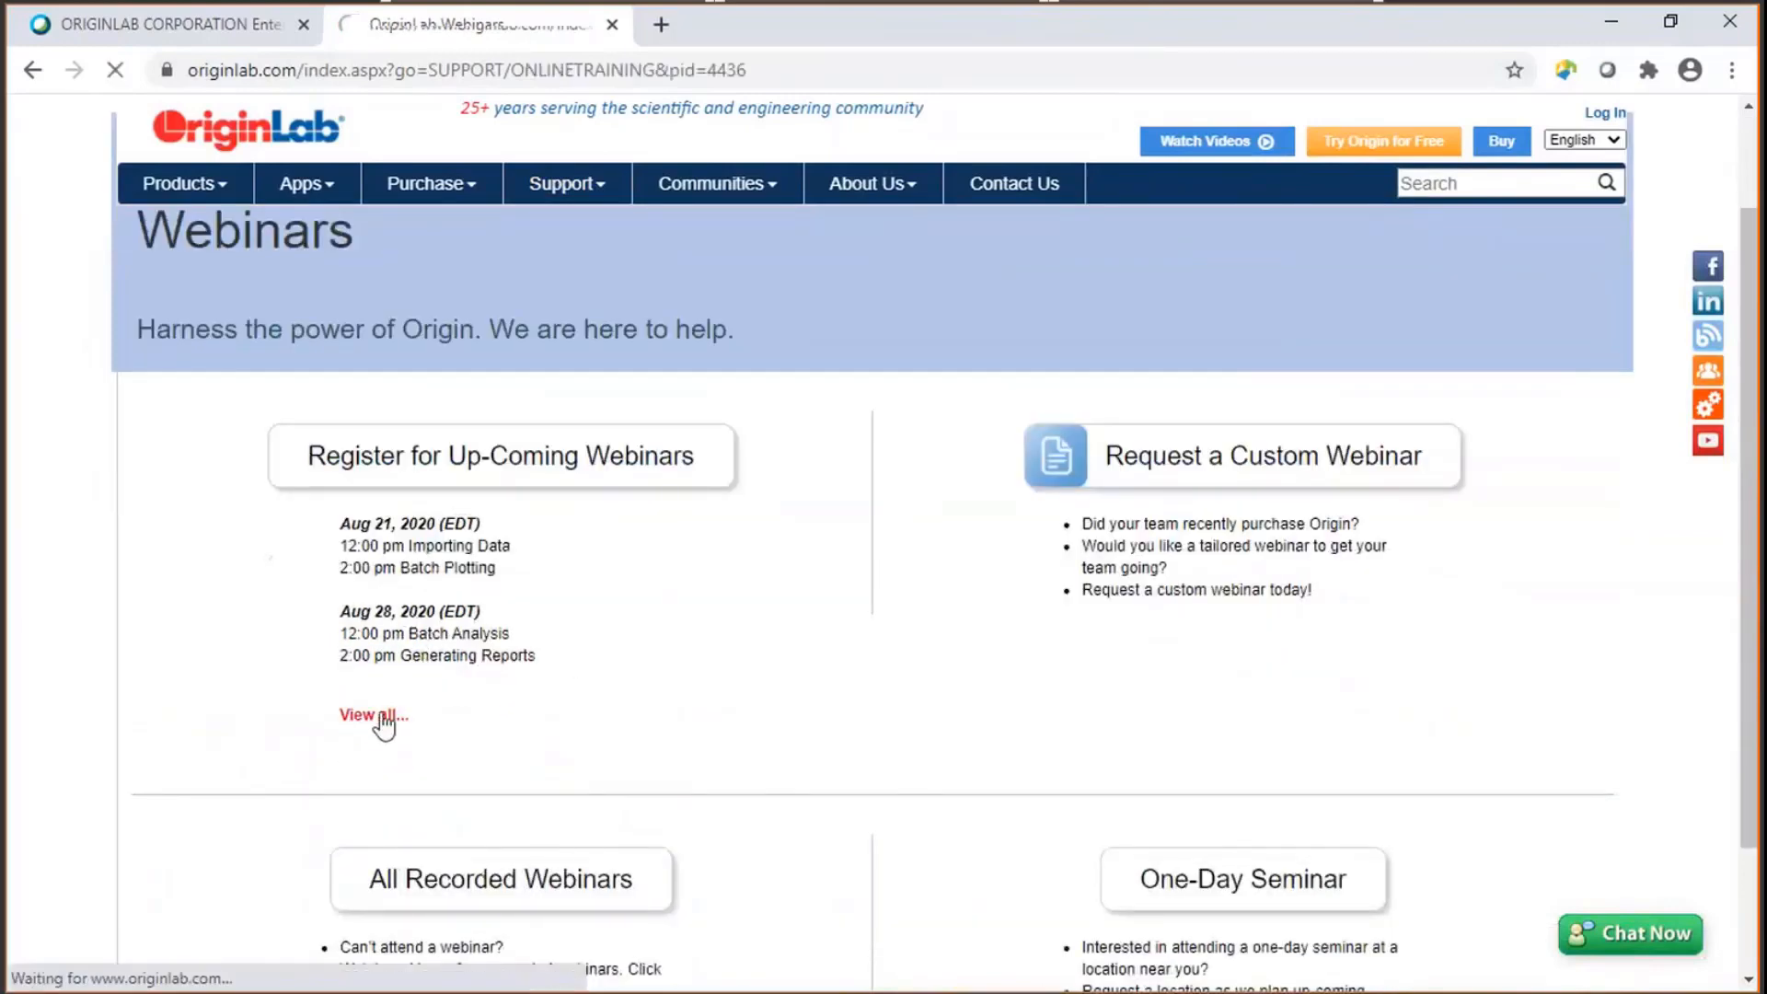
# - Browse the upcoming webinar schedule, then go back to the Webinars page
pyautogui.scroll(-5, 639, 626)
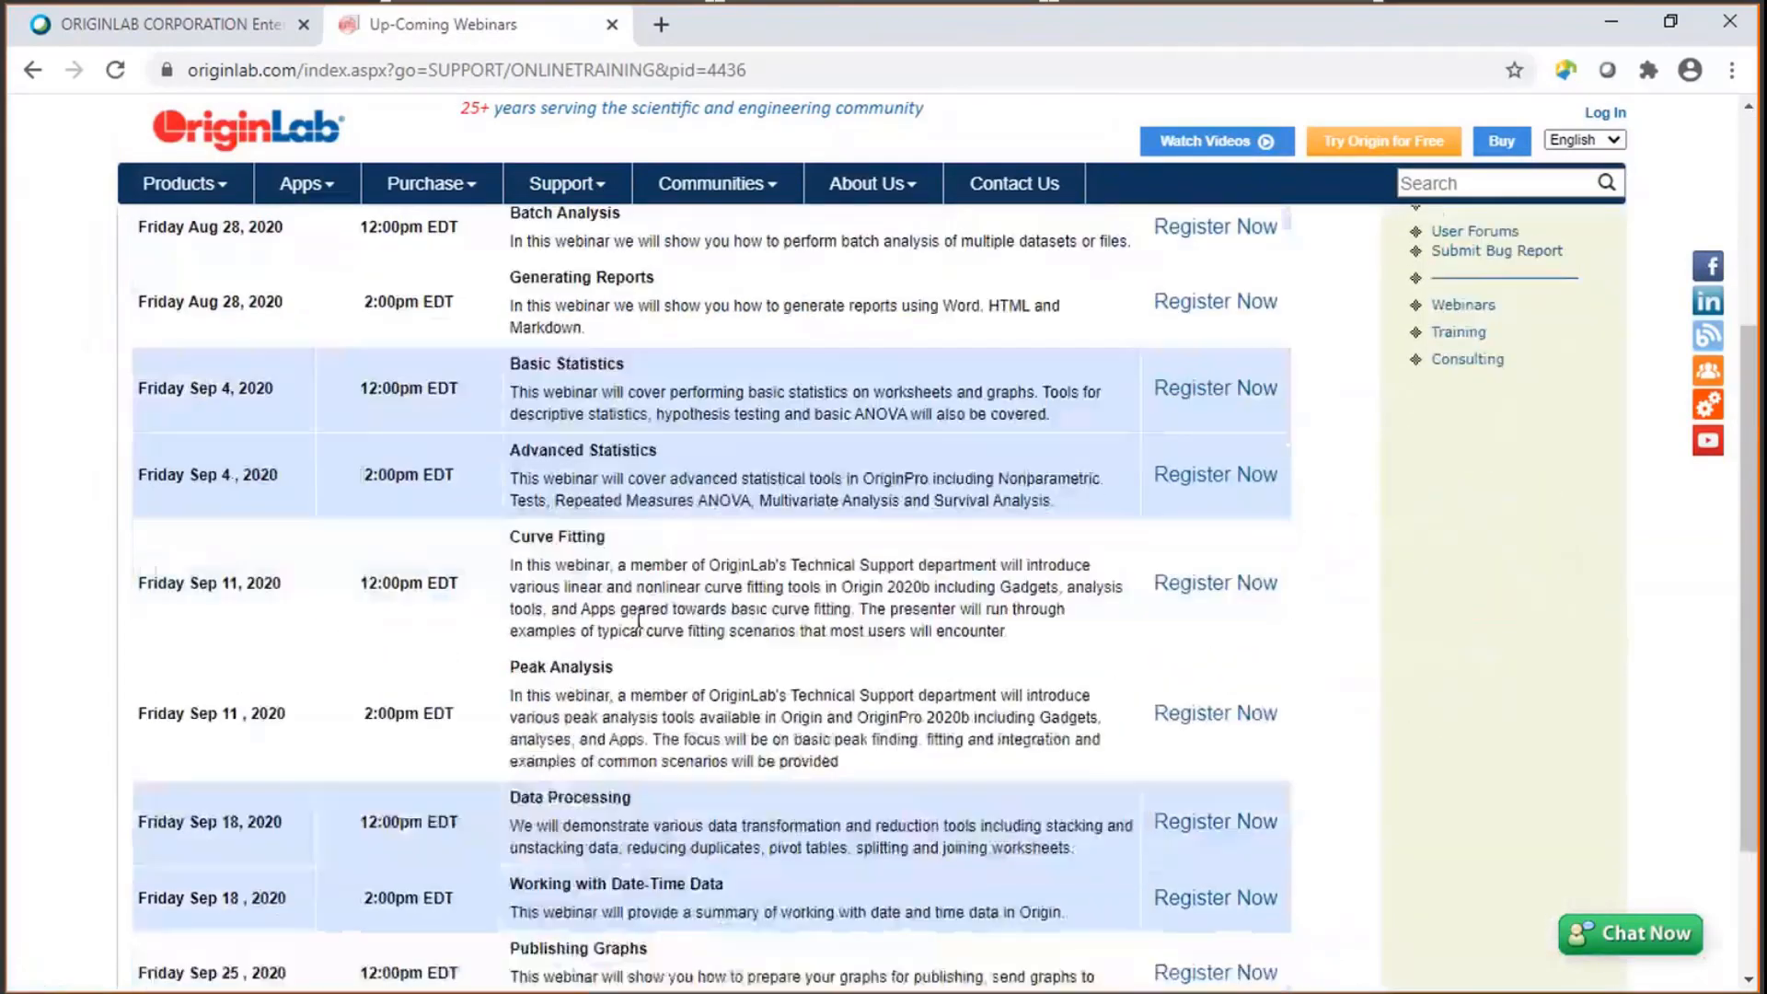
pyautogui.scroll(-1, 642, 629)
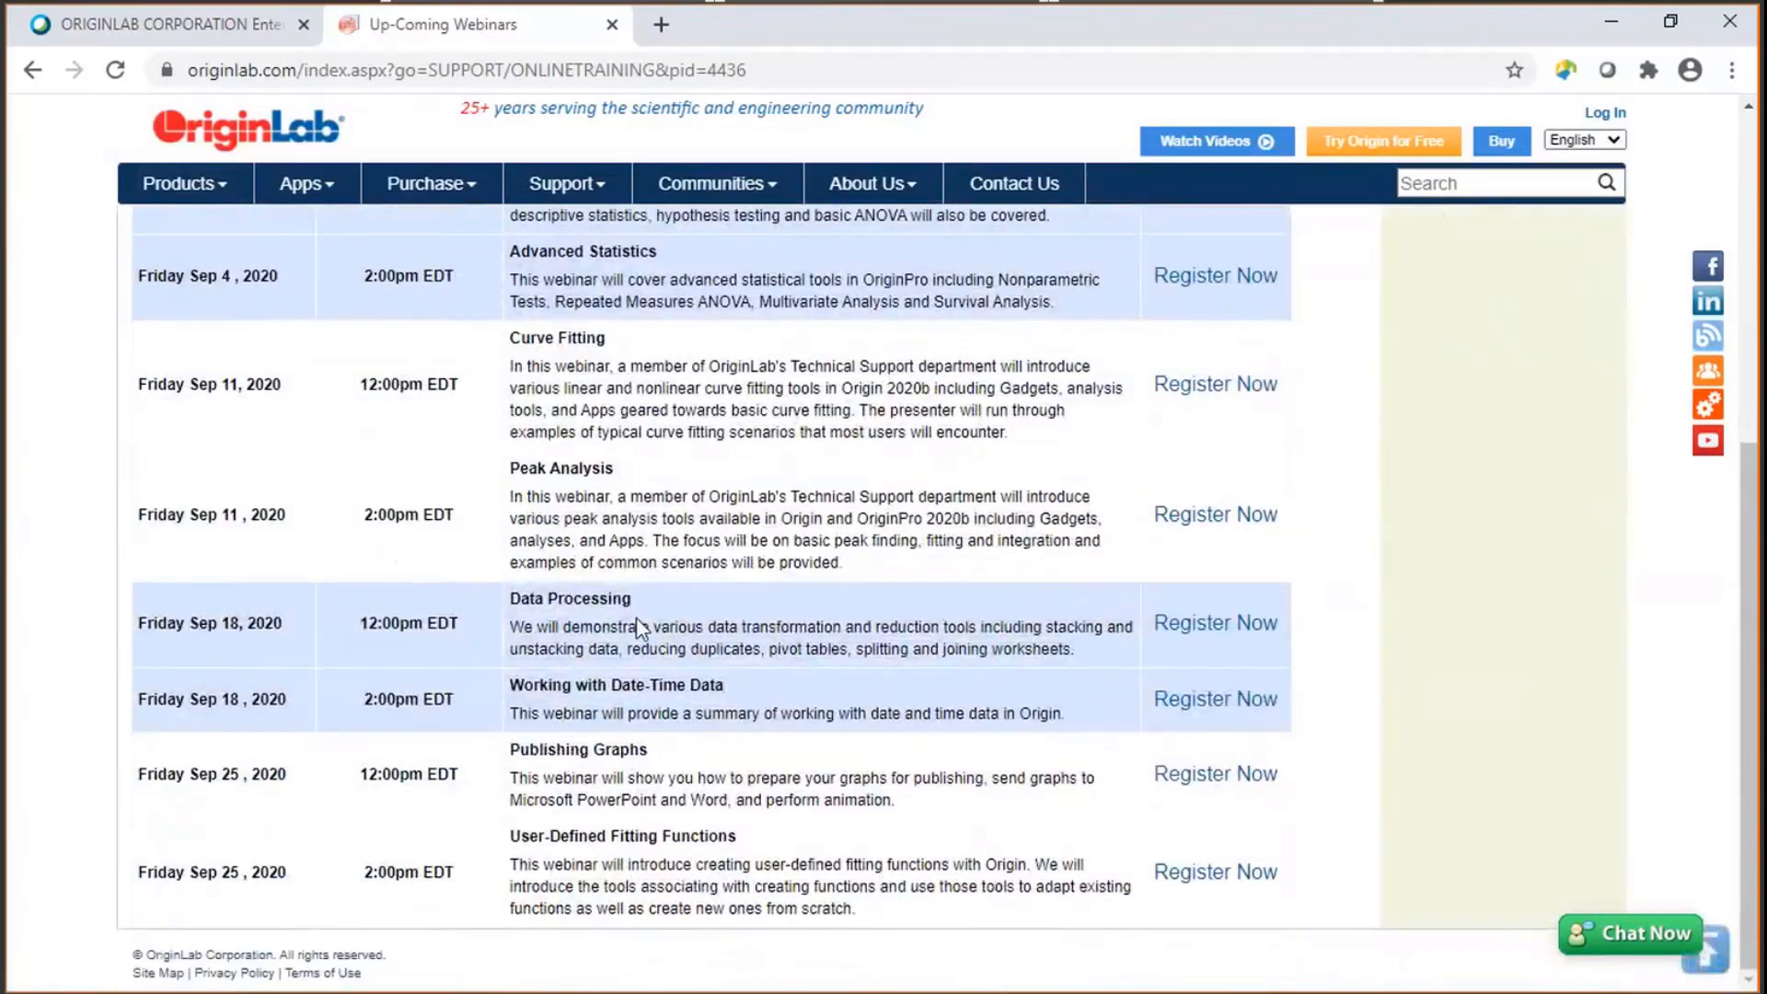
pyautogui.scroll(6, 641, 629)
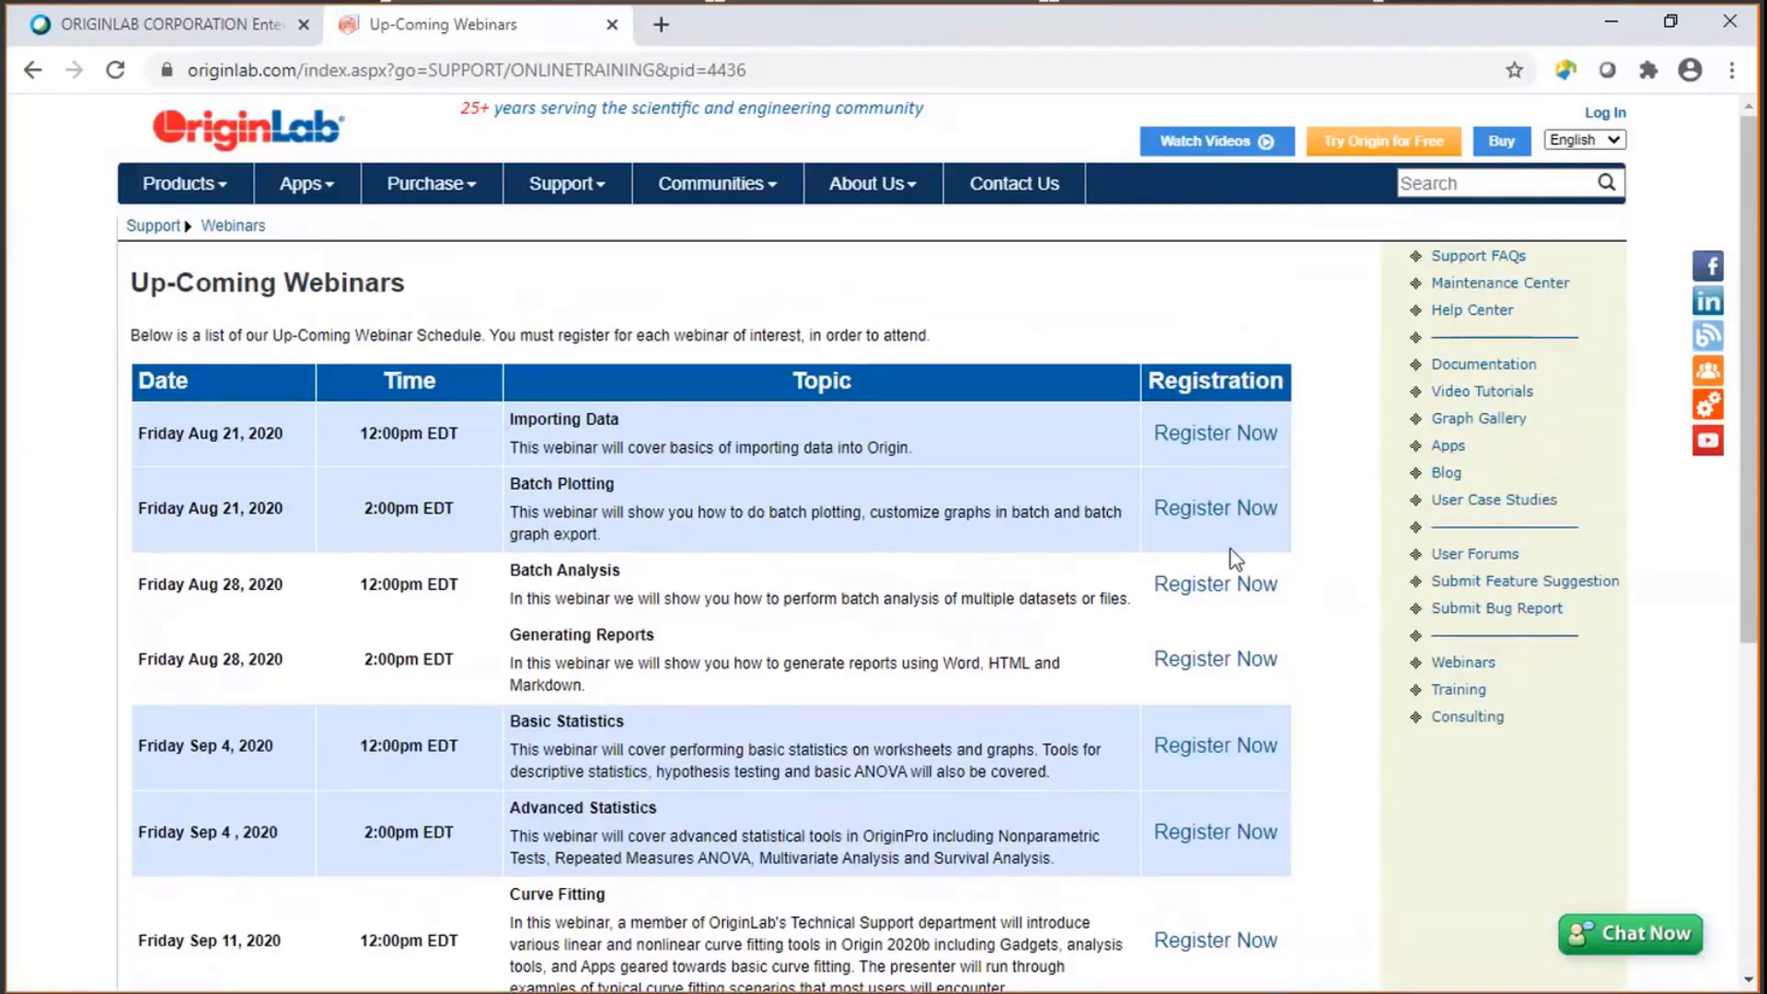
pyautogui.scroll(-3, 1112, 671)
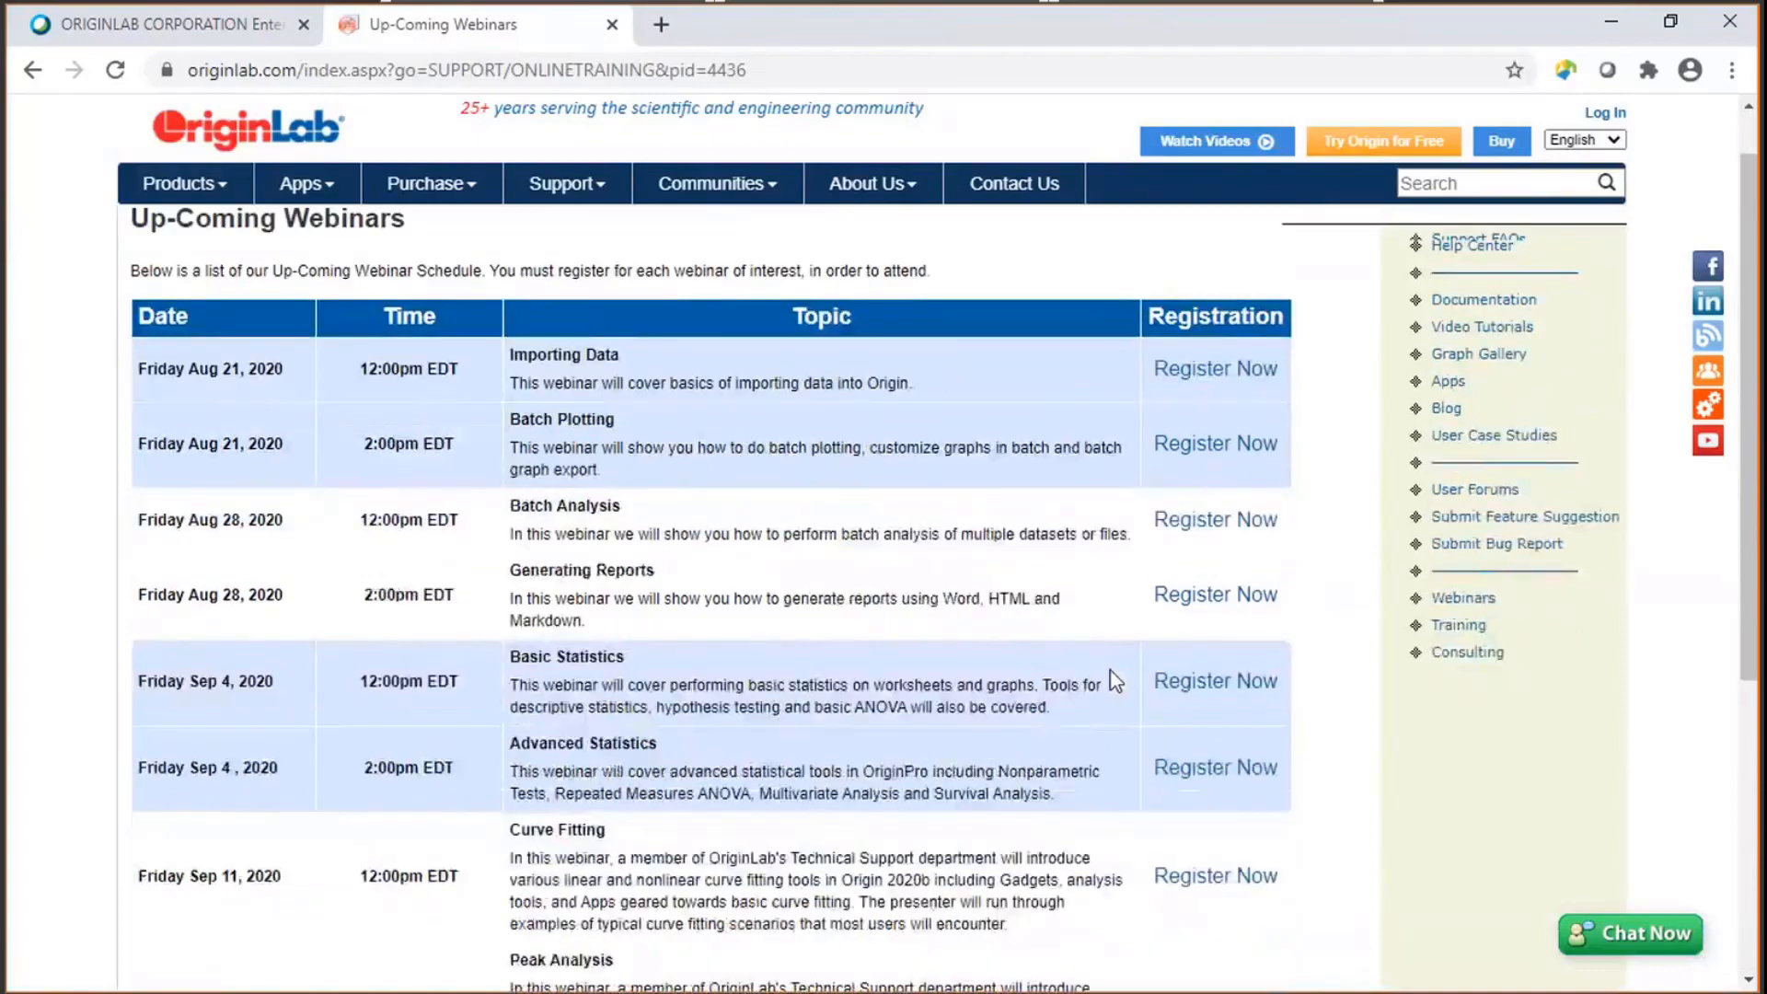
pyautogui.scroll(3, 1095, 673)
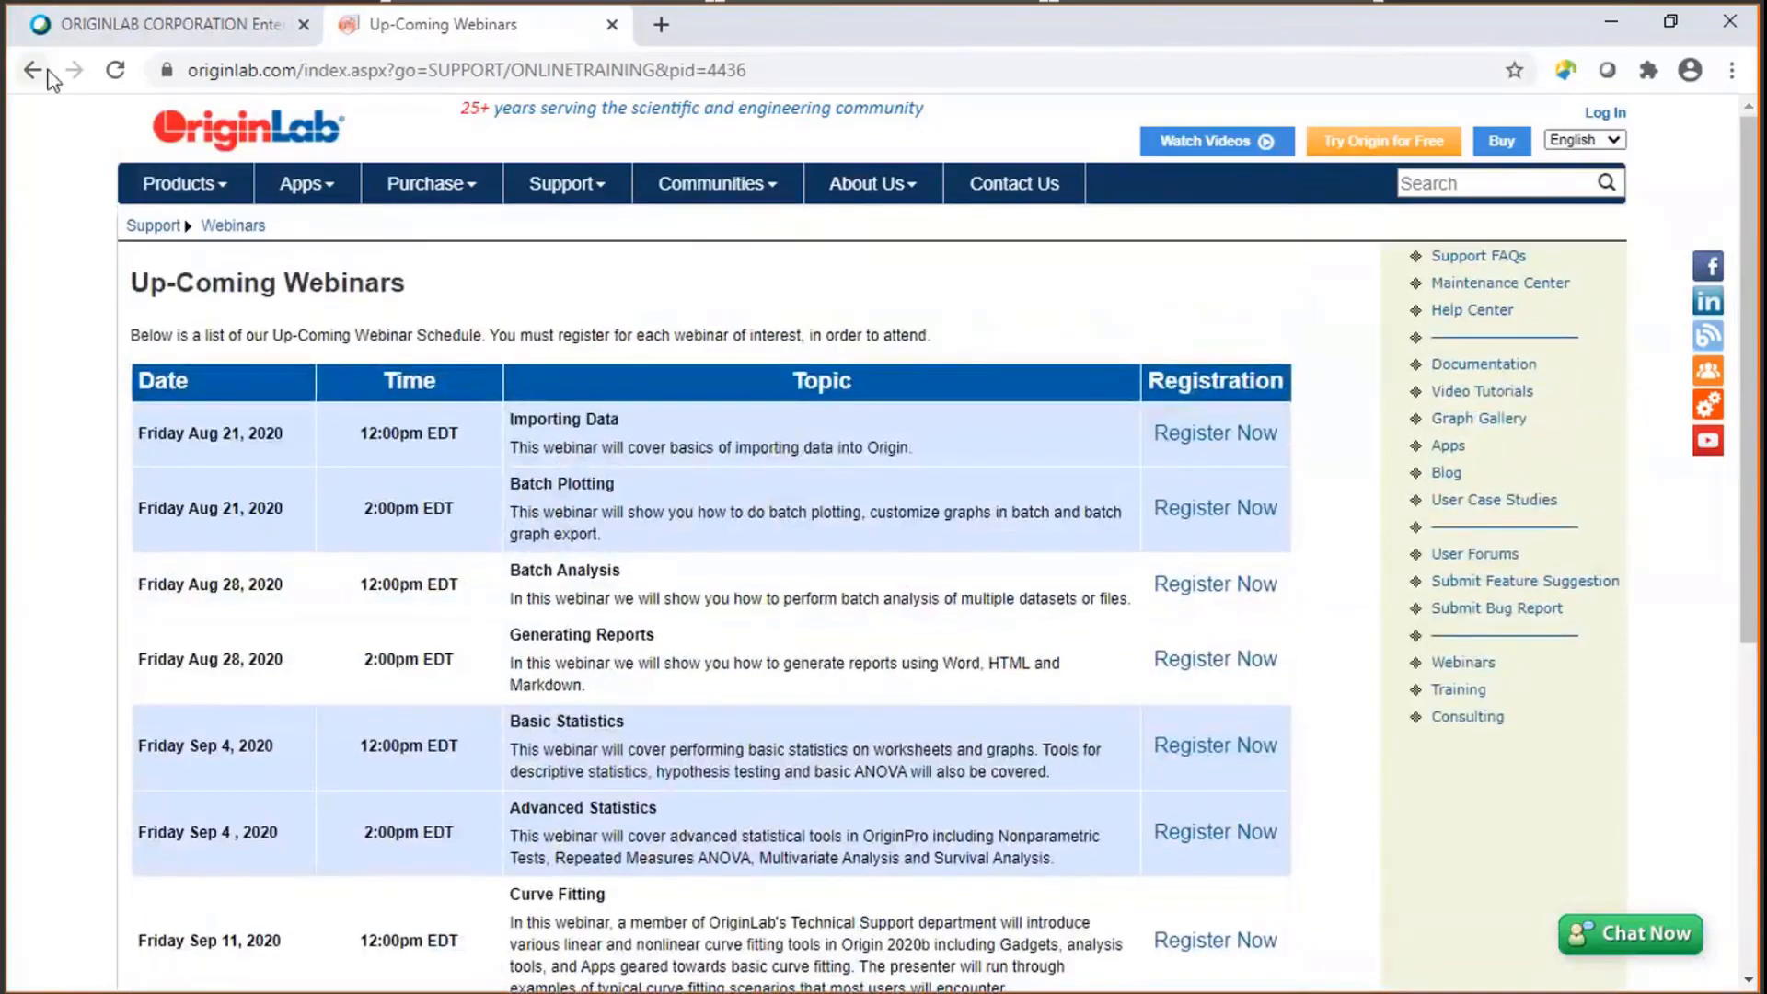
pyautogui.click(43, 74)
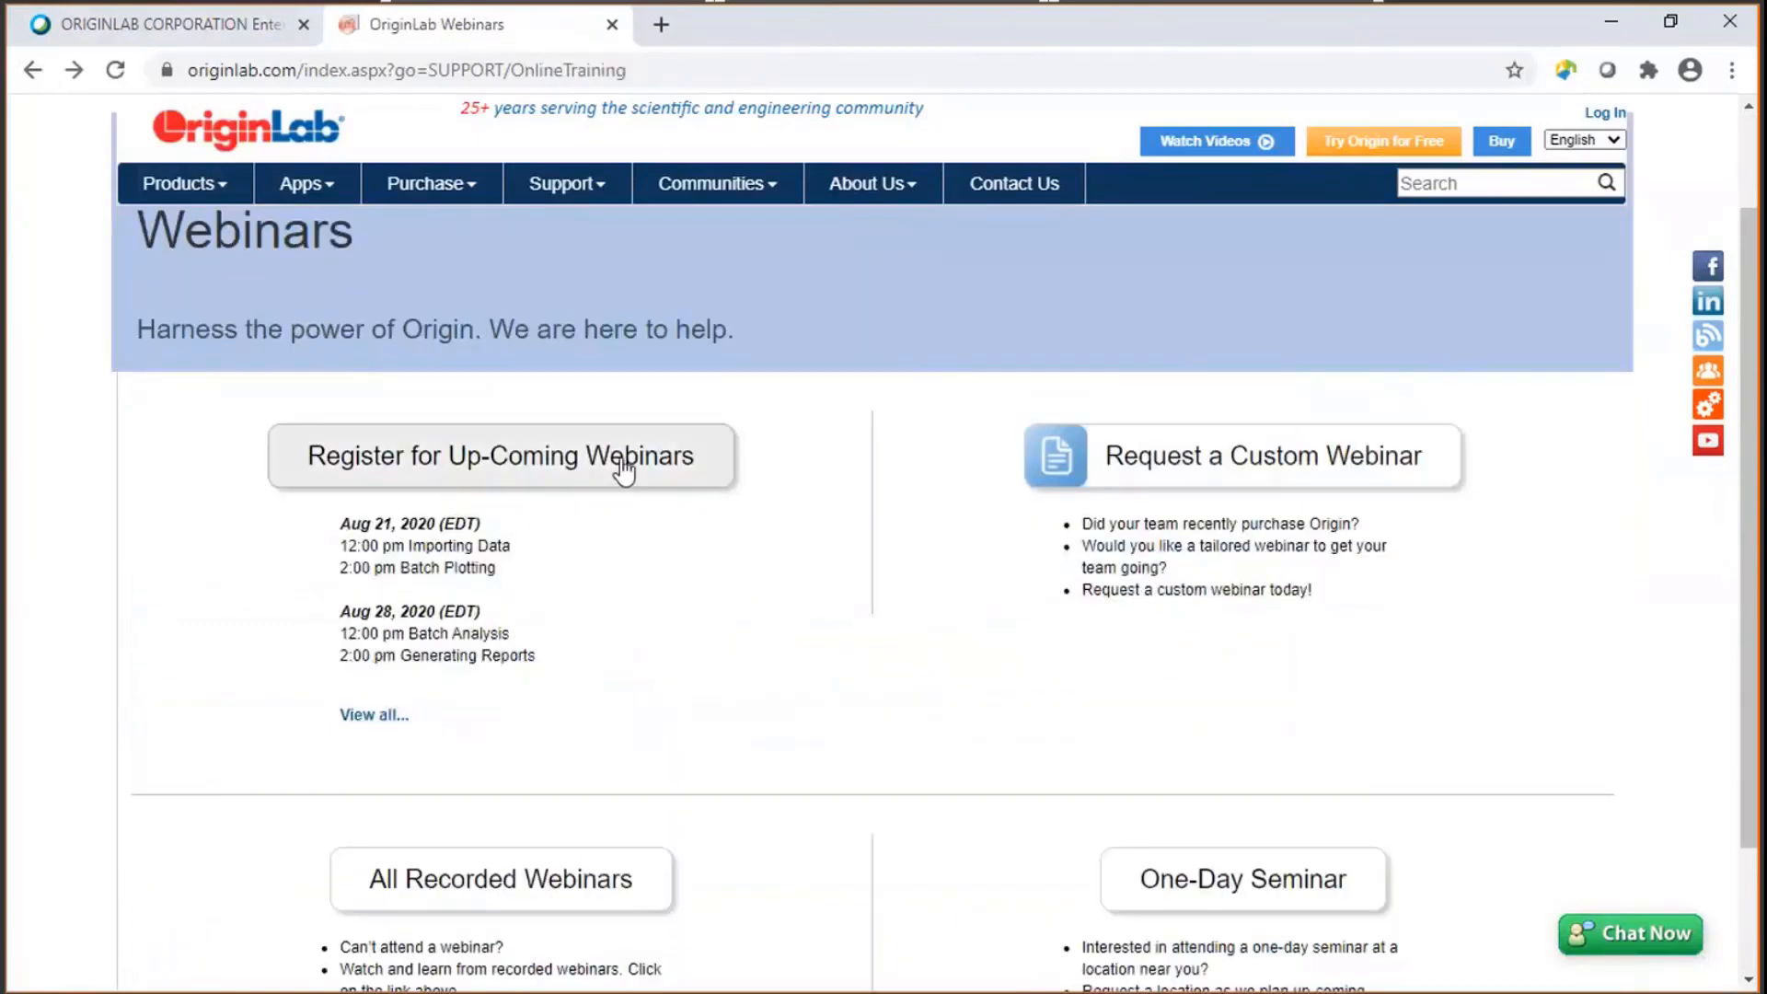
# - Open the All Recorded Webinars page and browse the list of recorded sessions
pyautogui.scroll(-2, 754, 671)
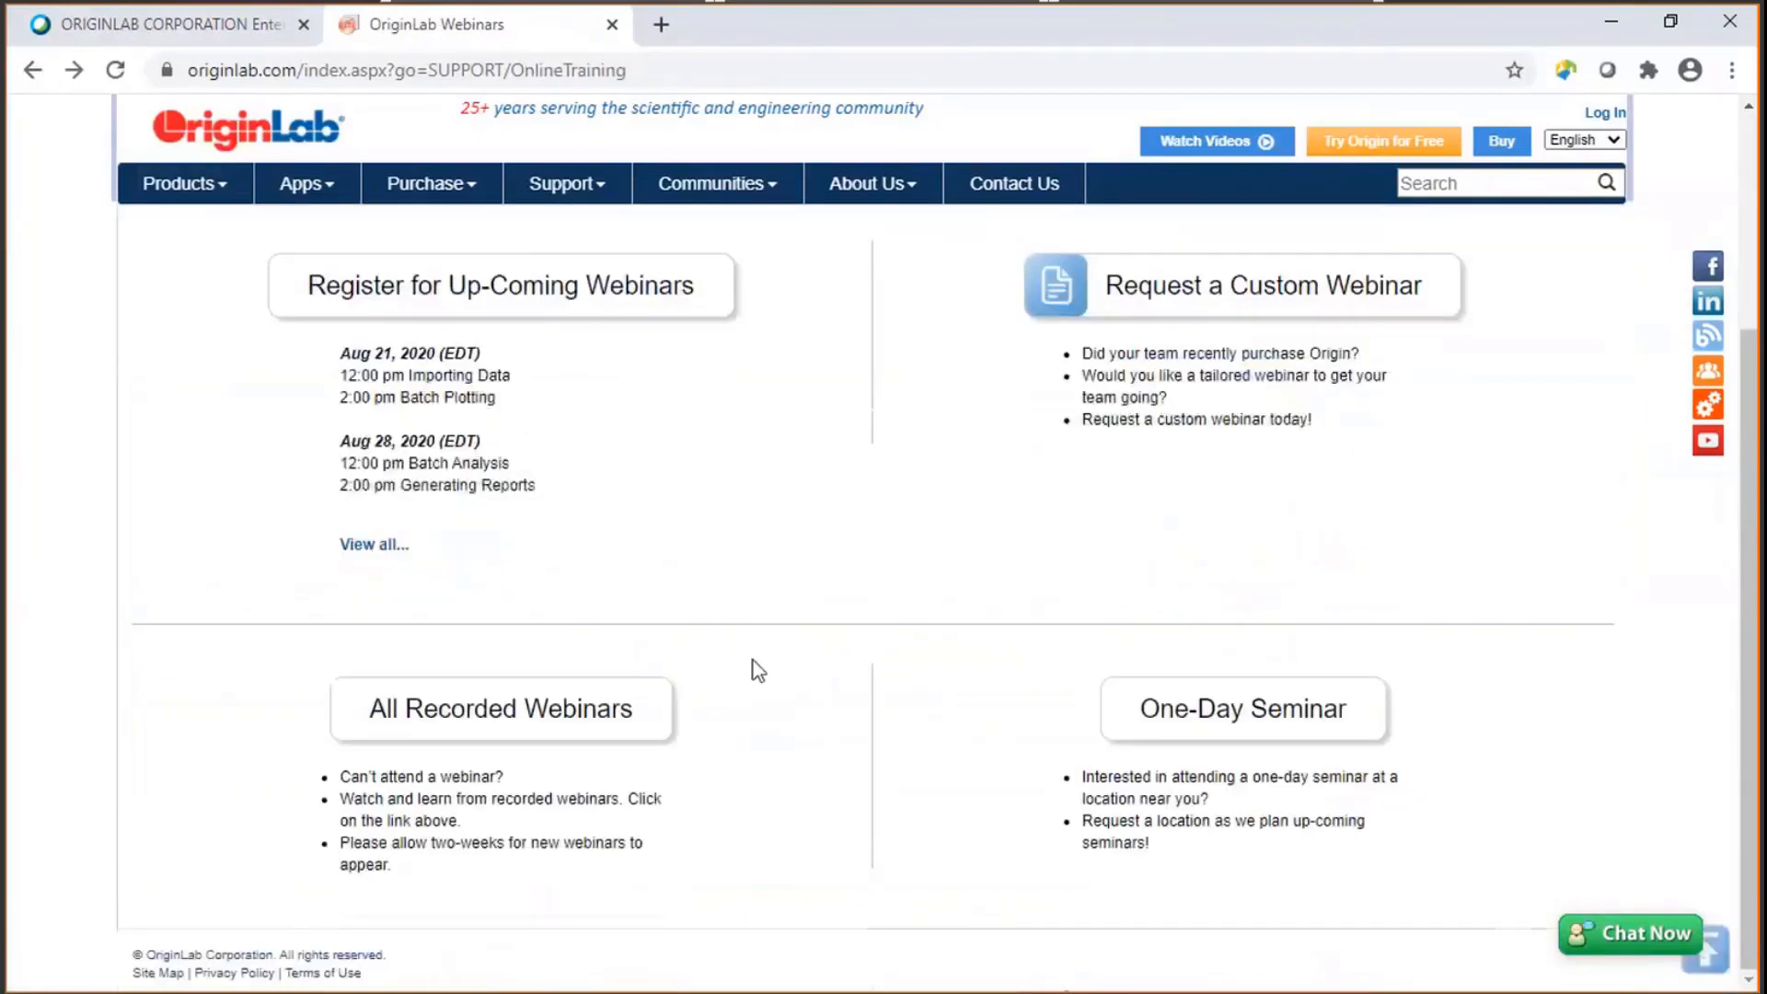
pyautogui.click(589, 719)
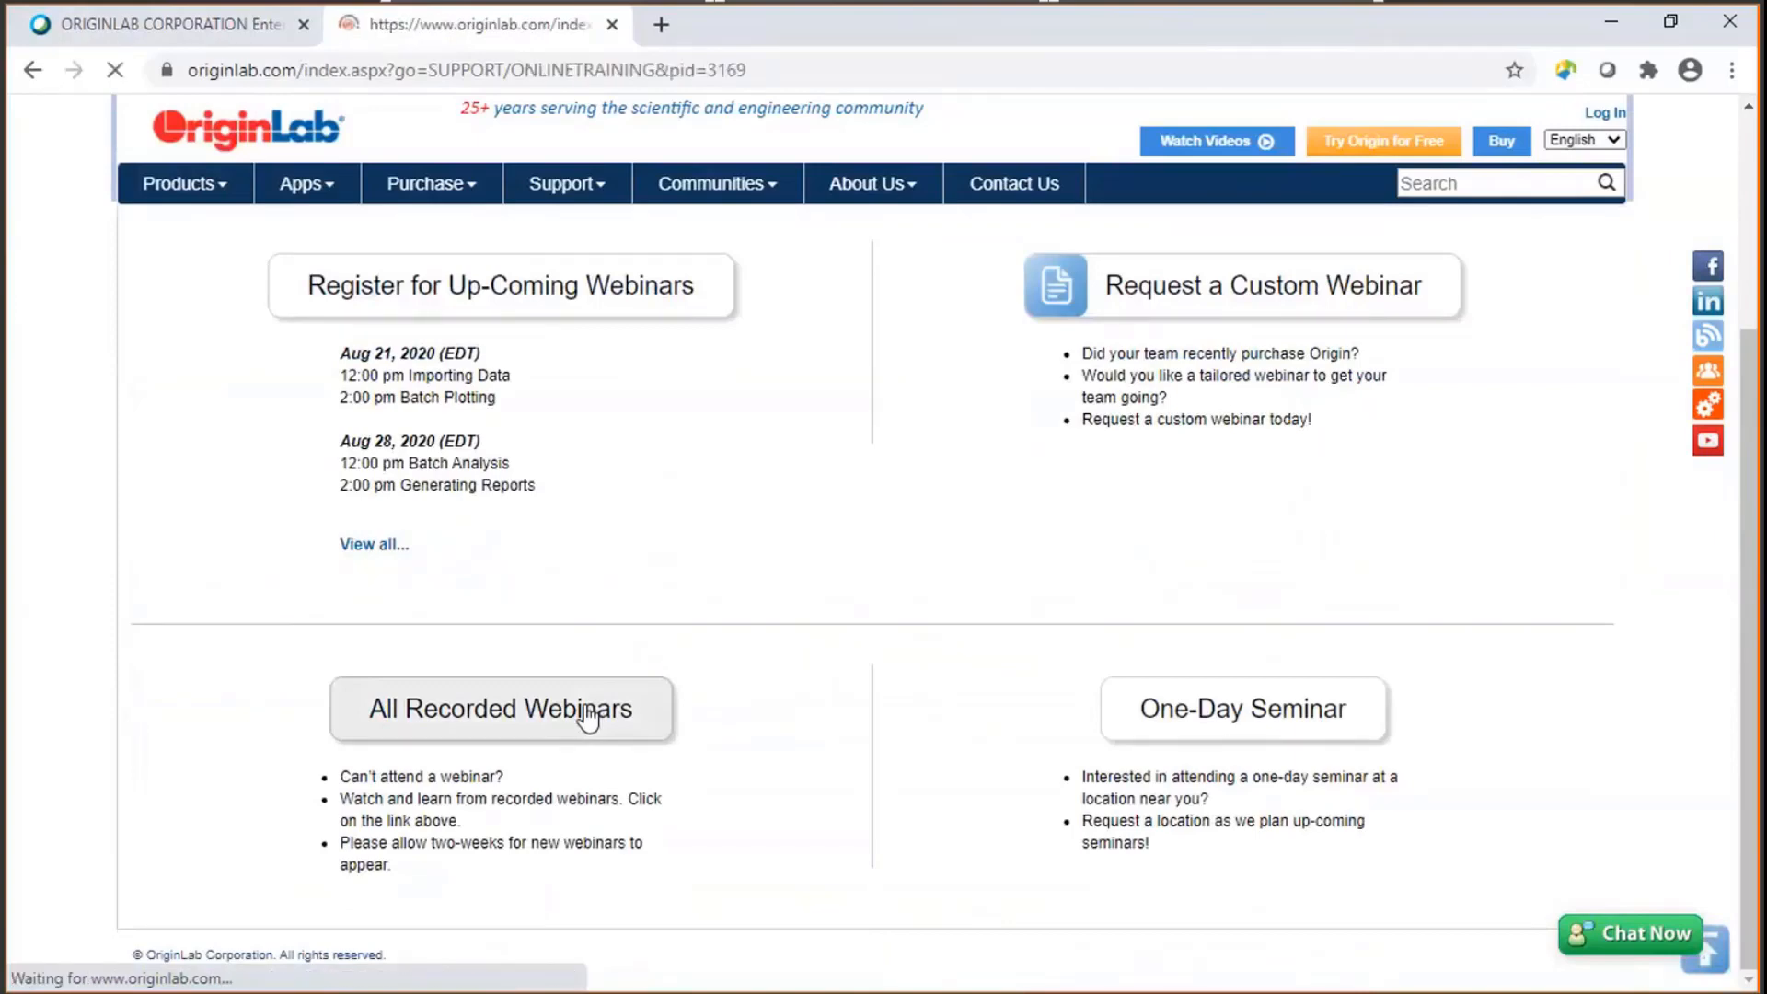
pyautogui.scroll(-2, 638, 633)
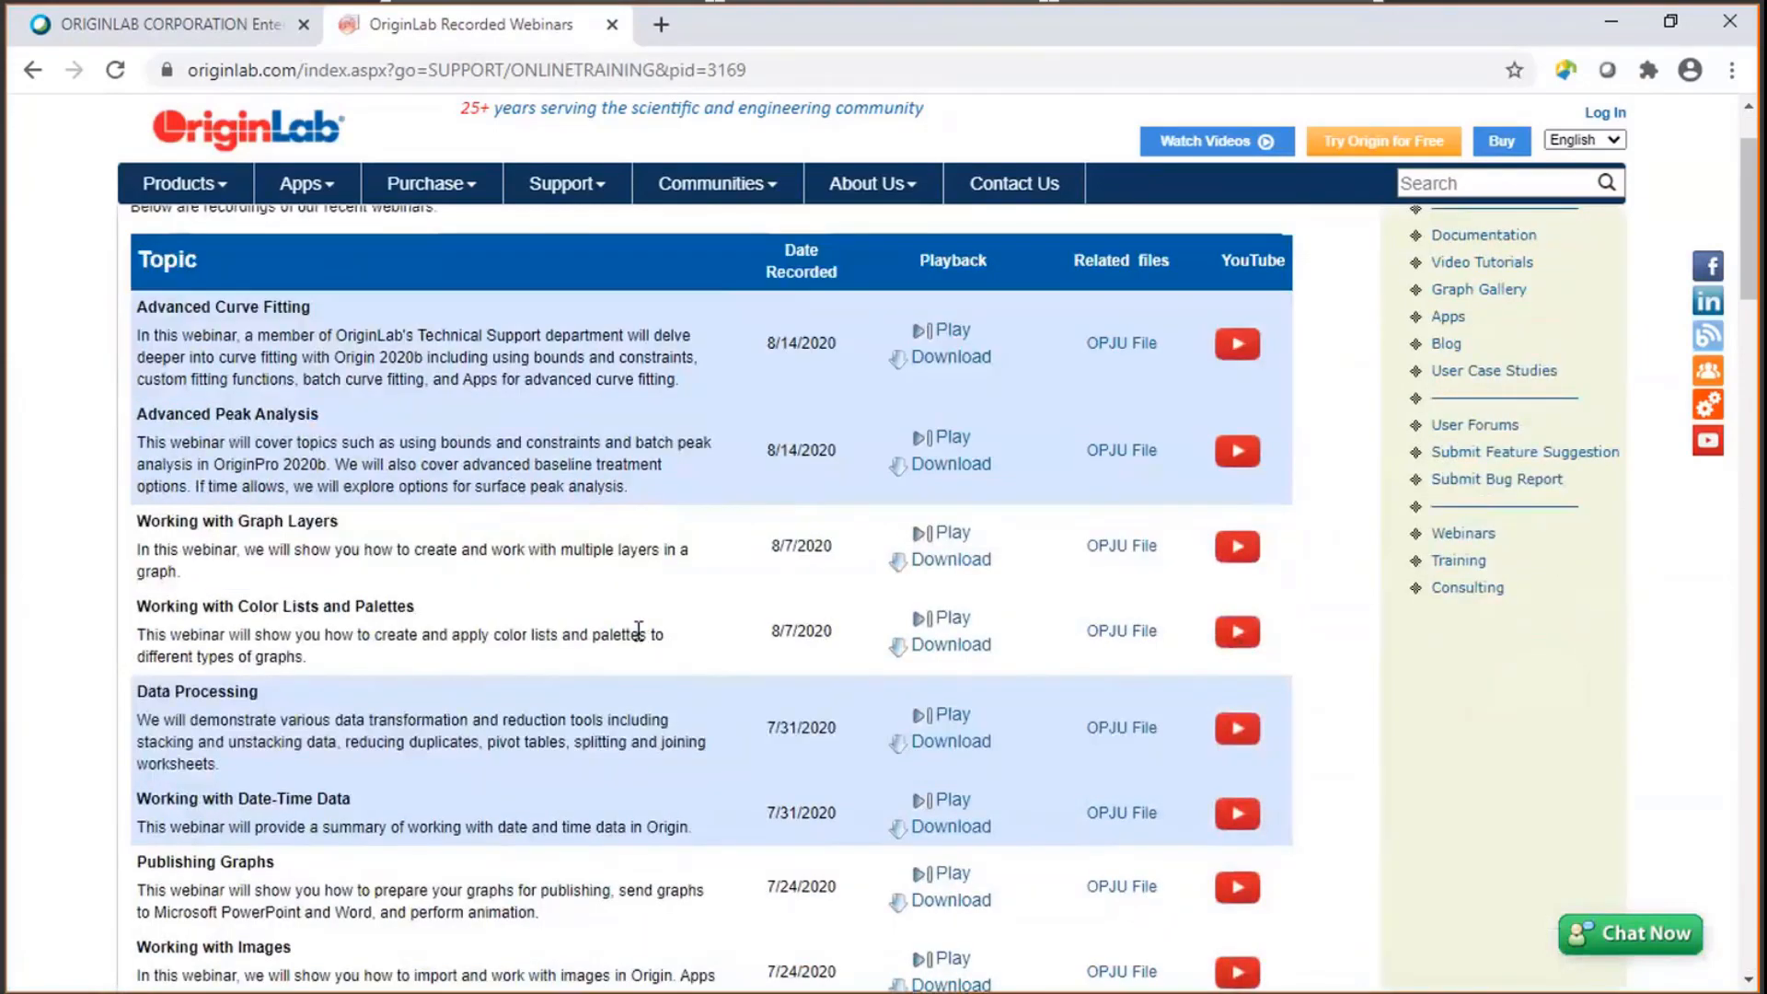
pyautogui.scroll(-2, 639, 633)
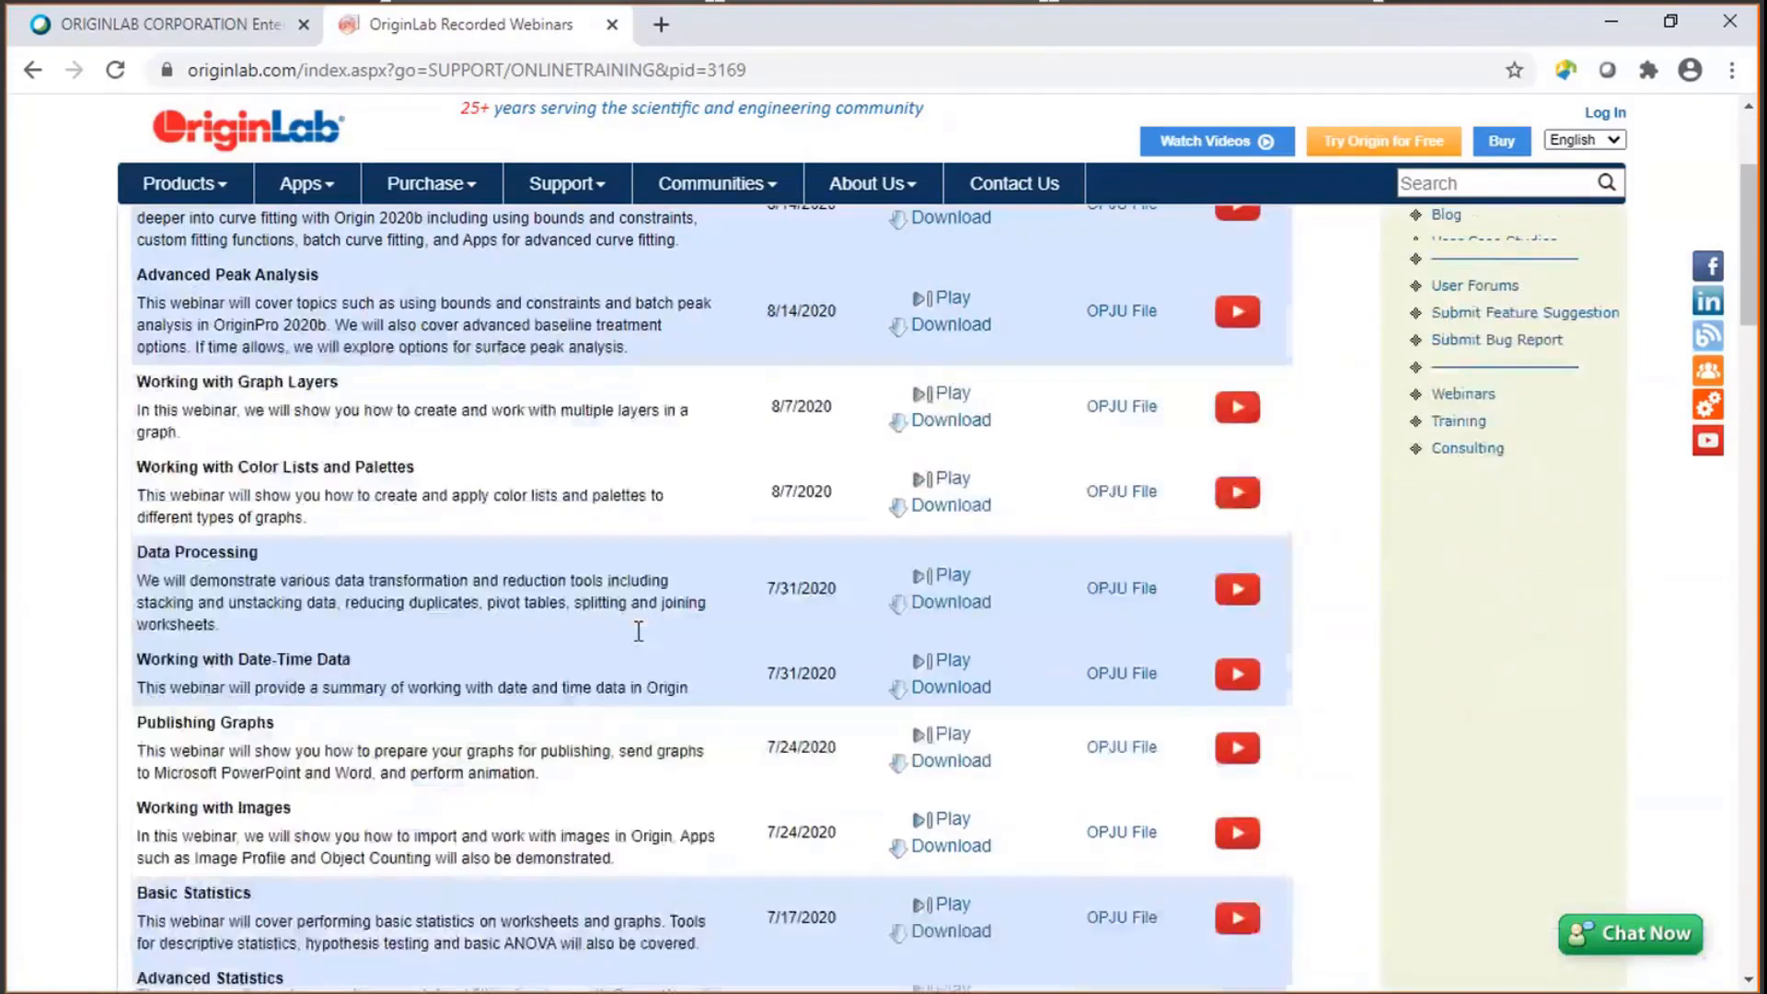
pyautogui.scroll(4, 639, 631)
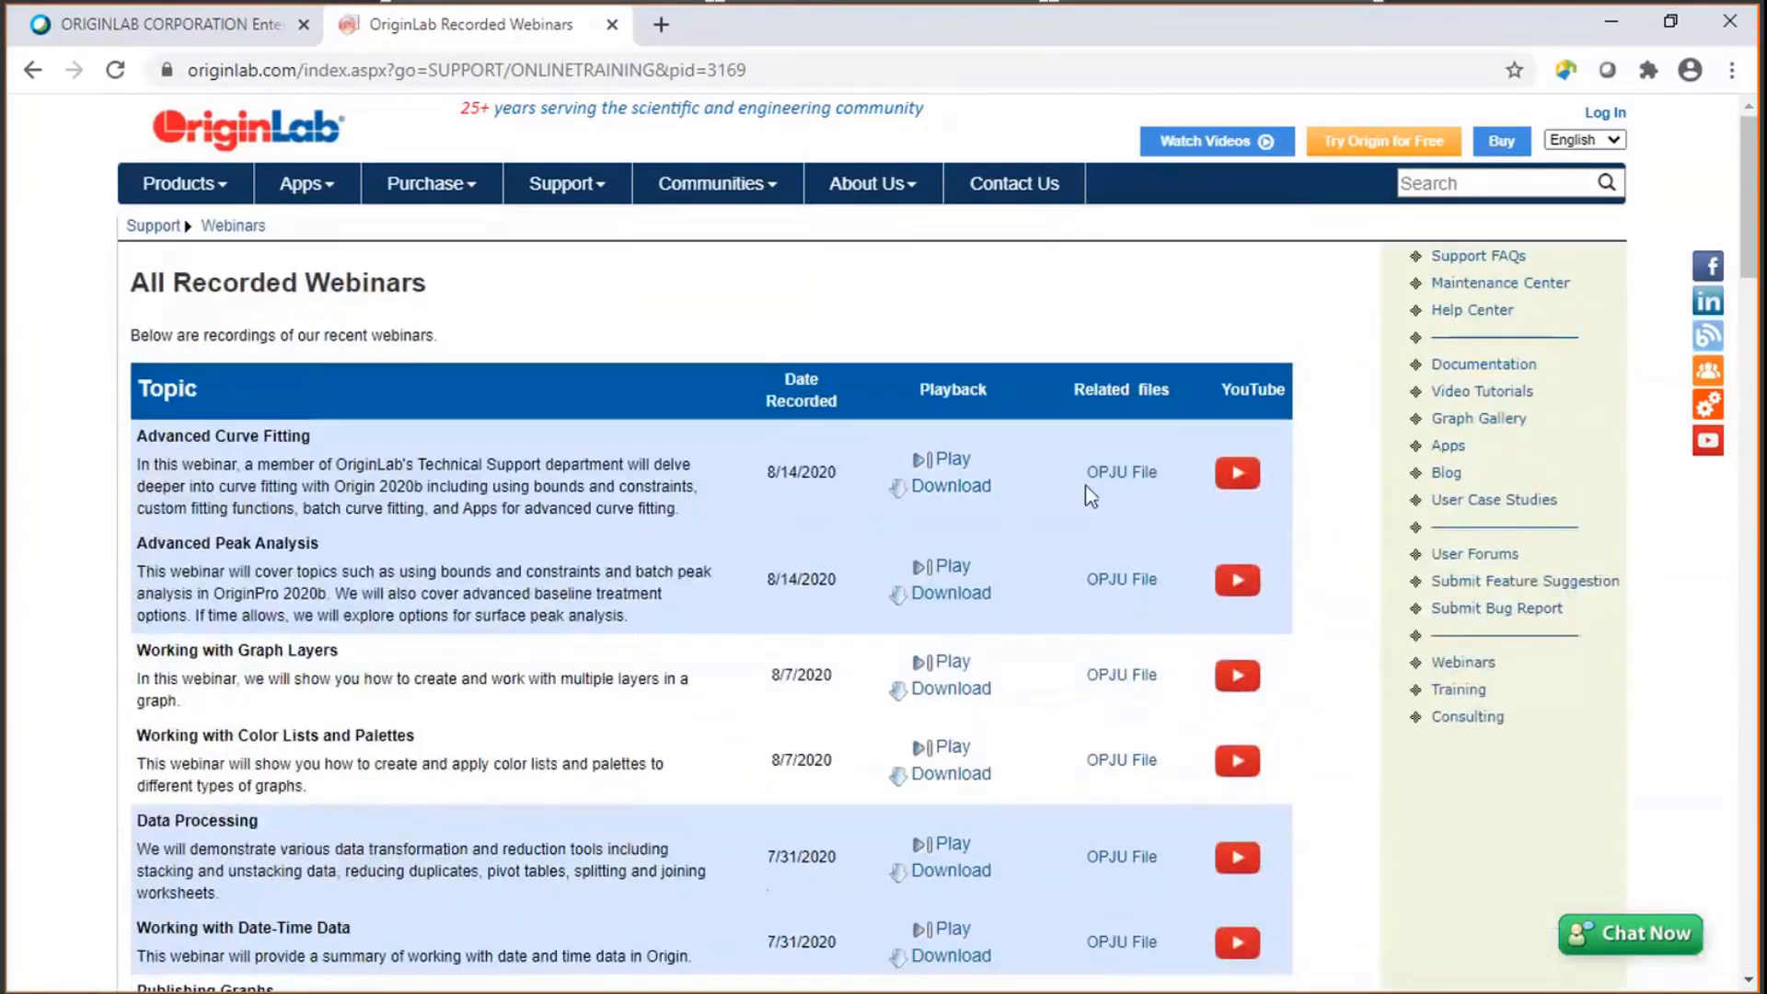
# - Open the Advanced Curve Fitting webinar on YouTube, pause it, and expand its description
pyautogui.click(1235, 475)
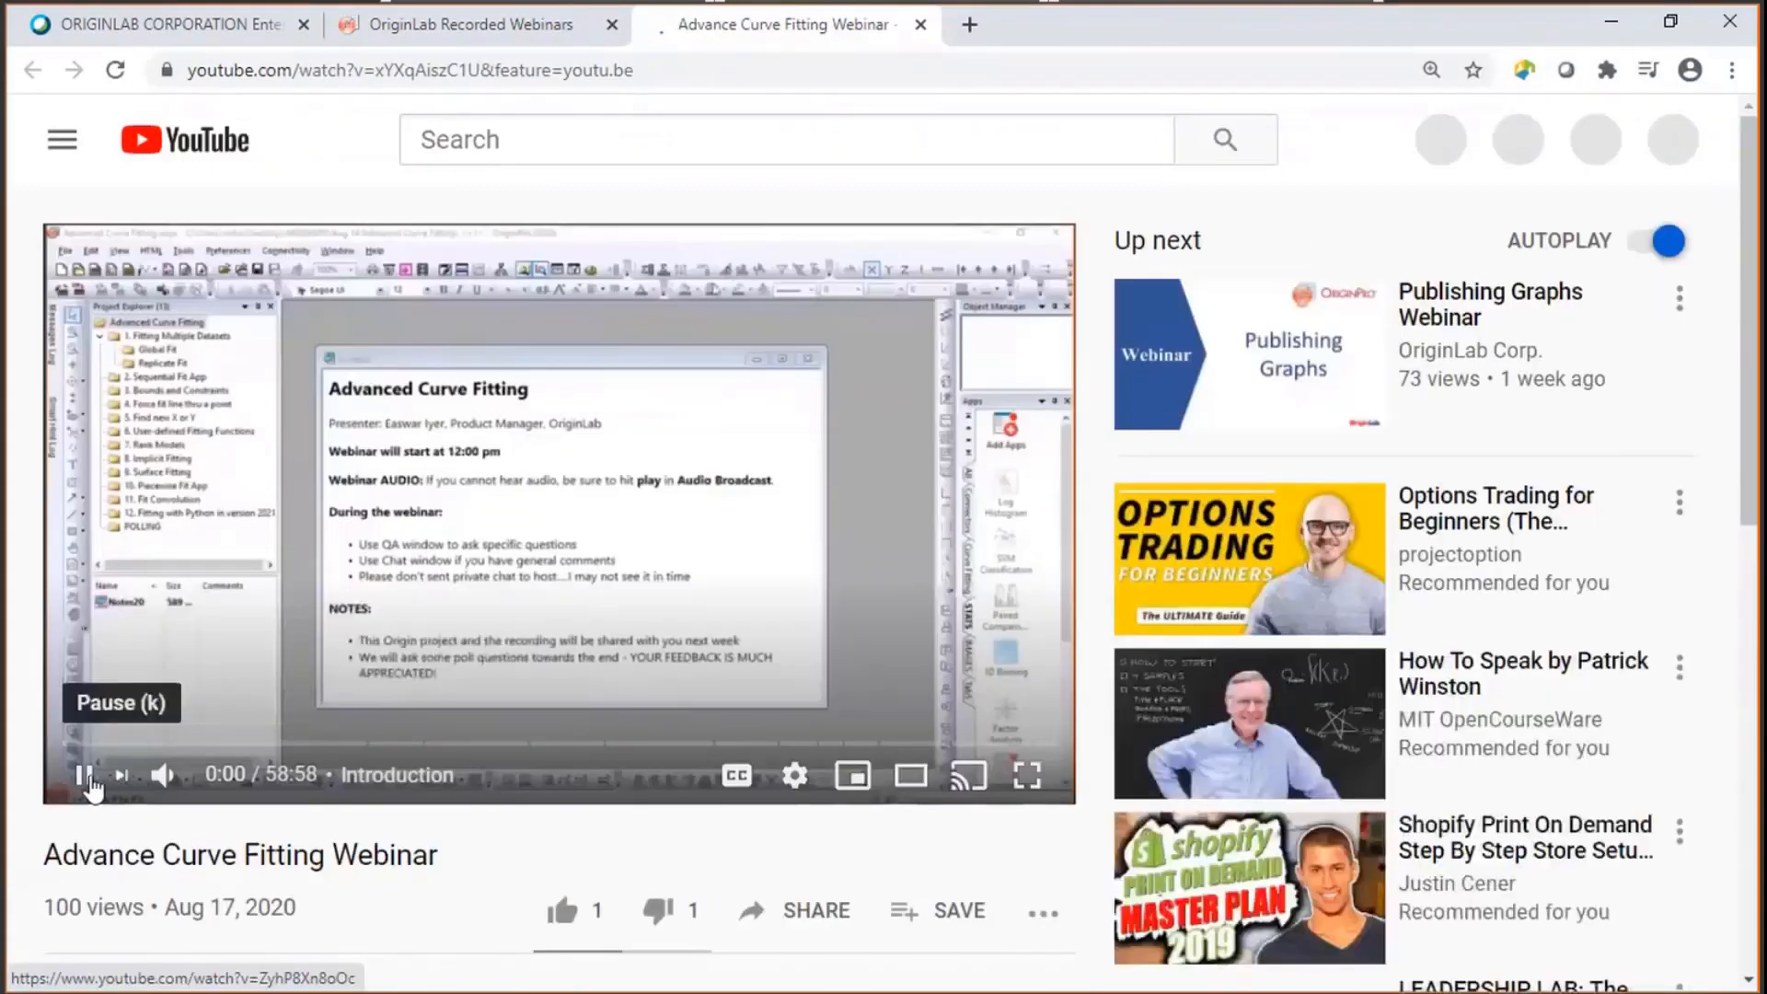
pyautogui.click(87, 785)
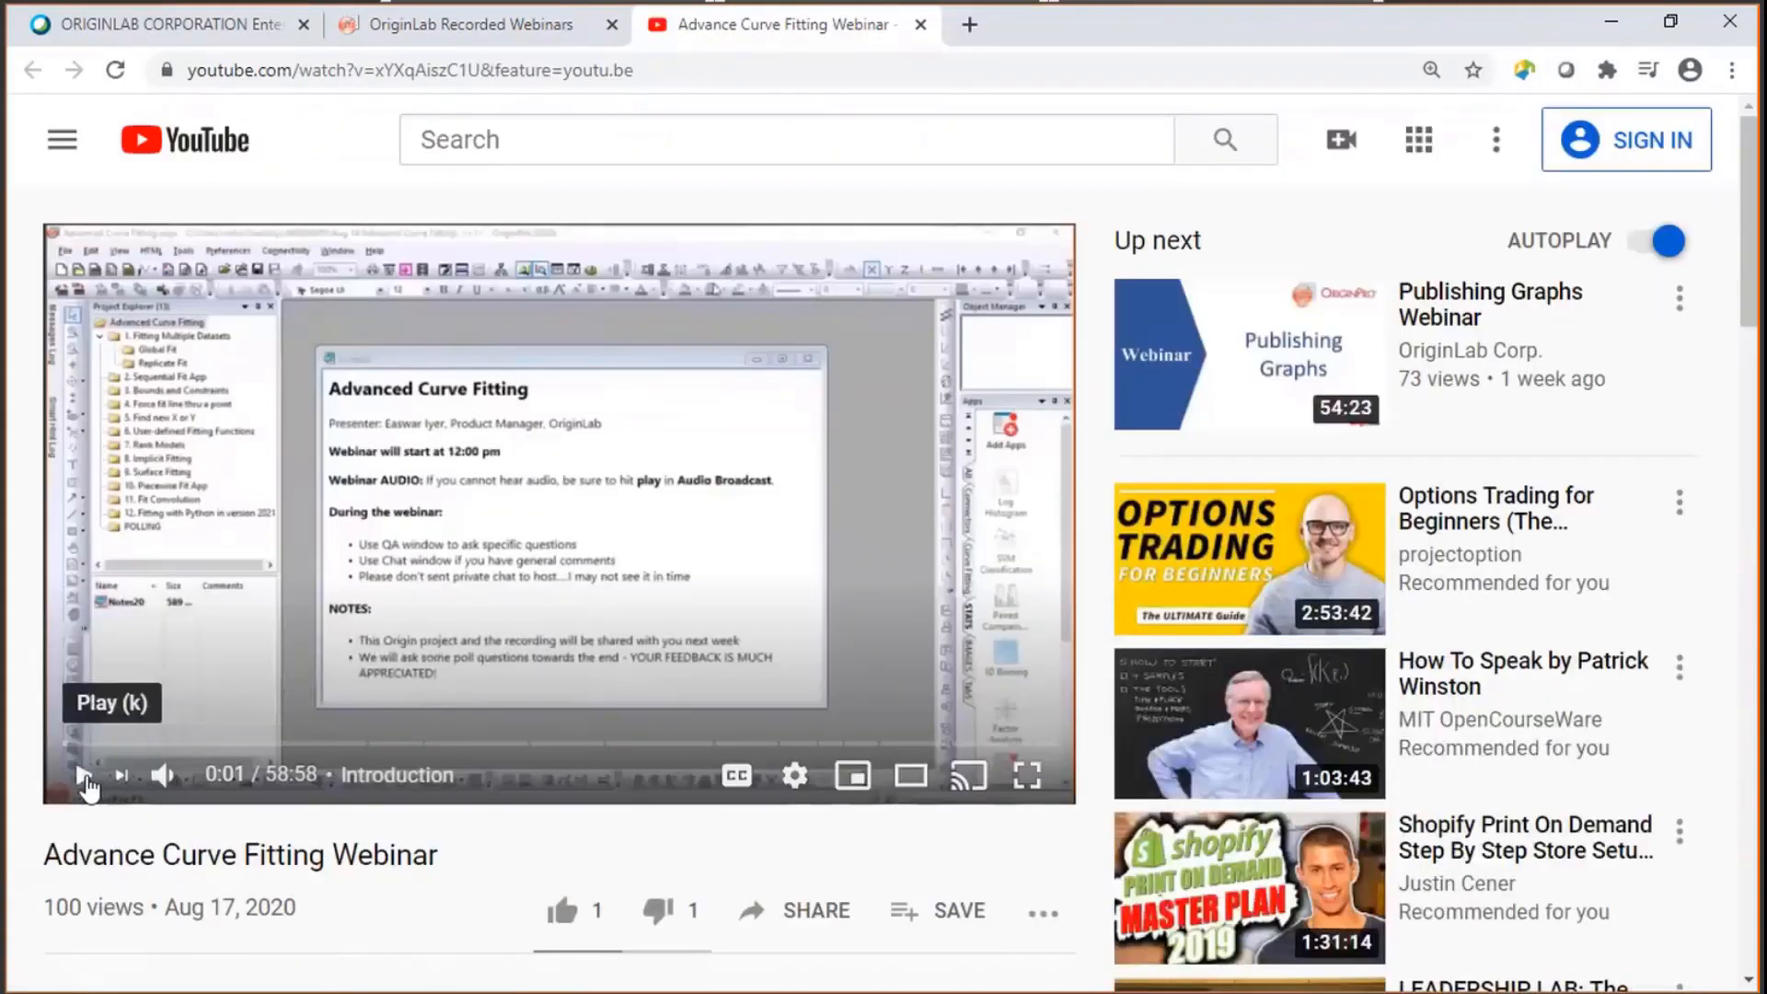
pyautogui.scroll(-3, 451, 580)
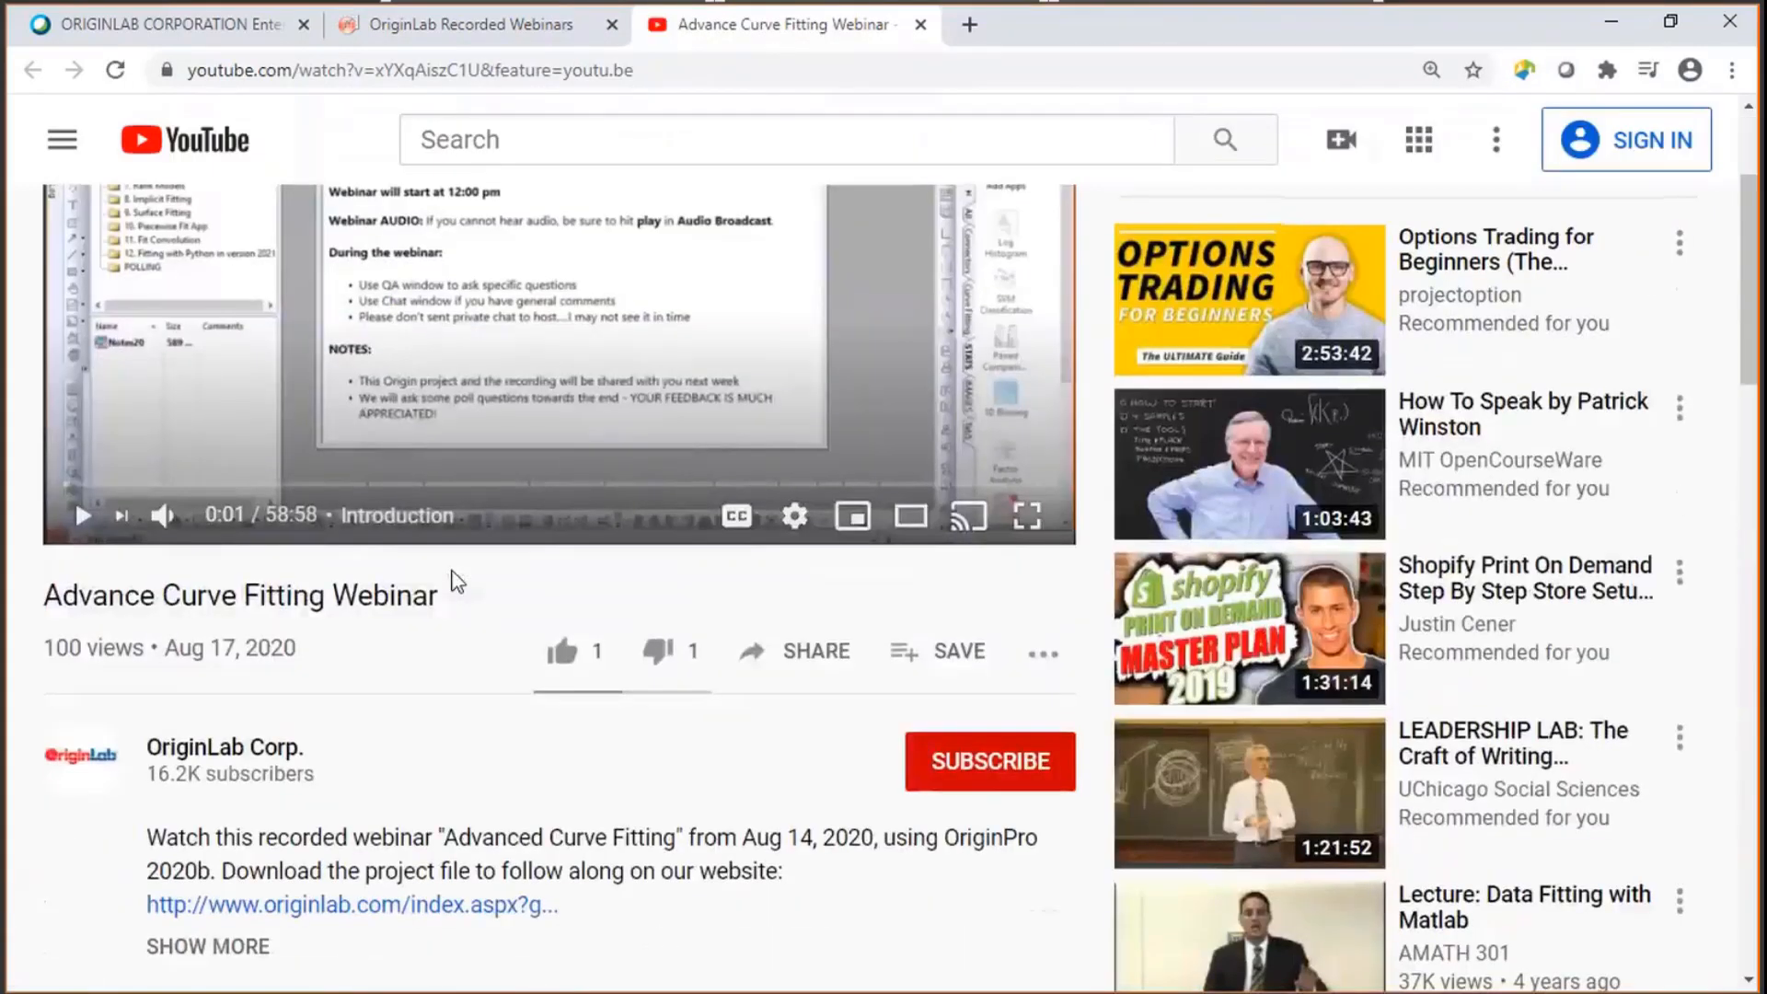
pyautogui.scroll(-2, 458, 581)
pyautogui.click(207, 818)
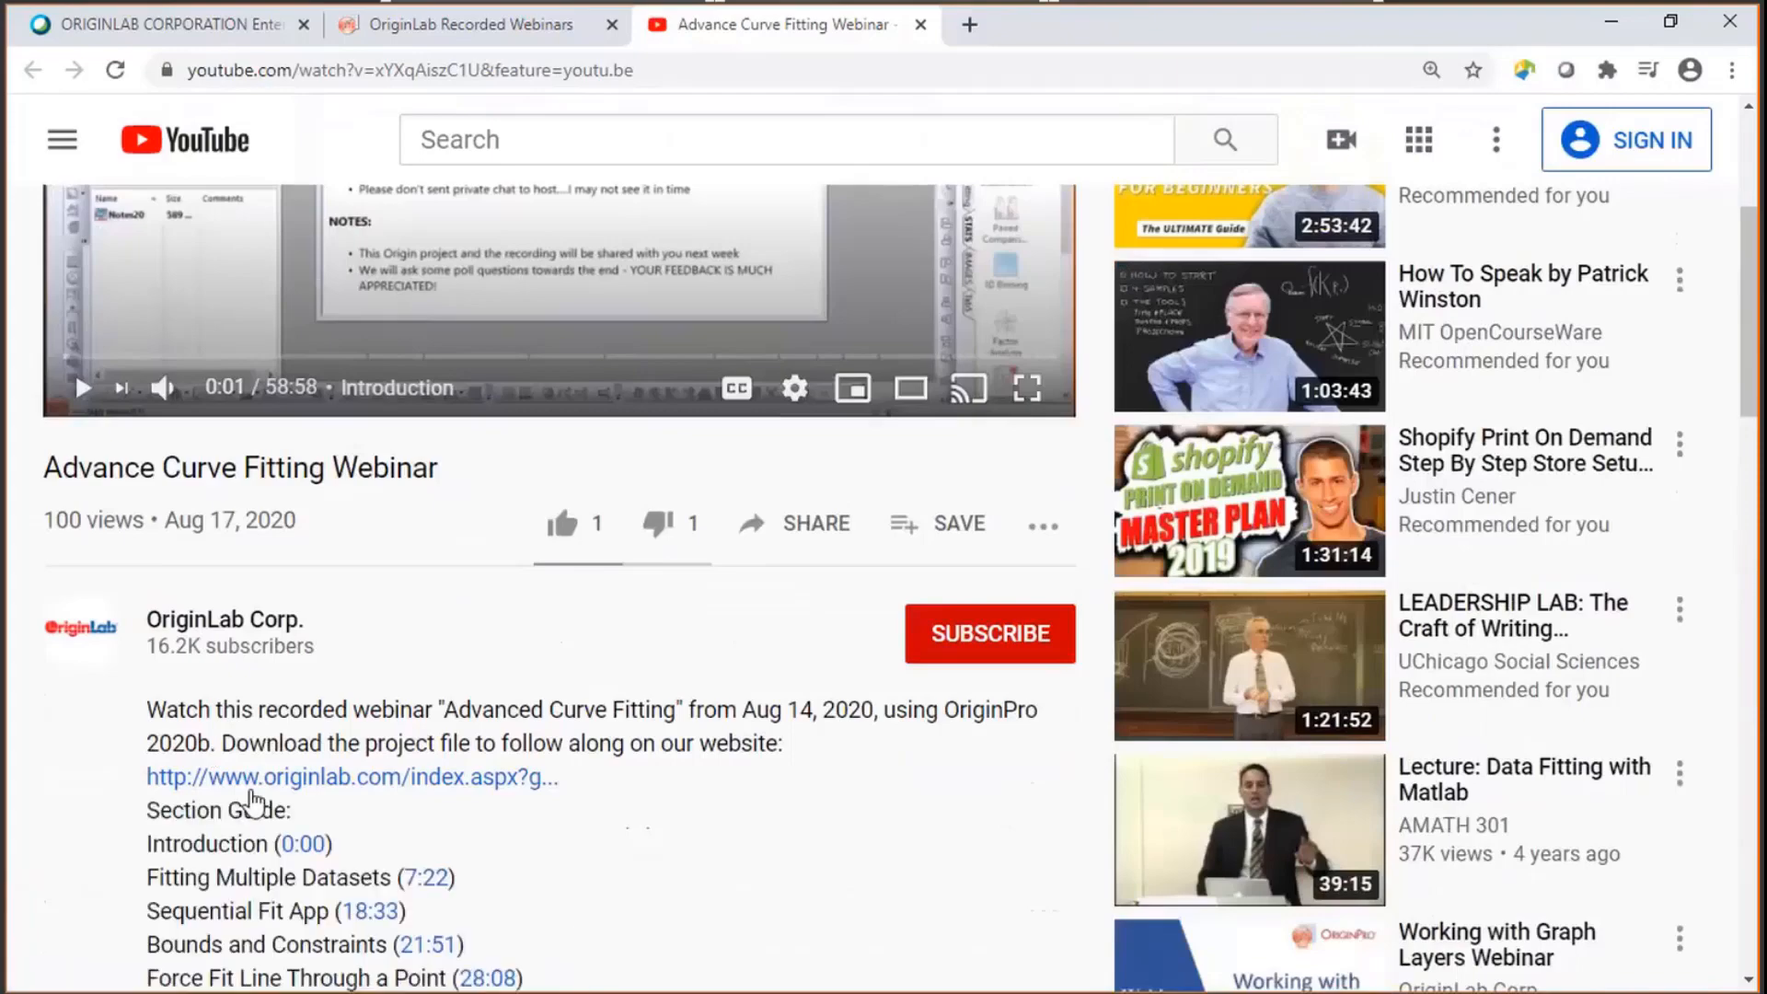
# - Use the description's section guide to jump to the Introduction and then to Rank Models at 39:06
pyautogui.scroll(-3, 303, 736)
pyautogui.scroll(-2, 290, 598)
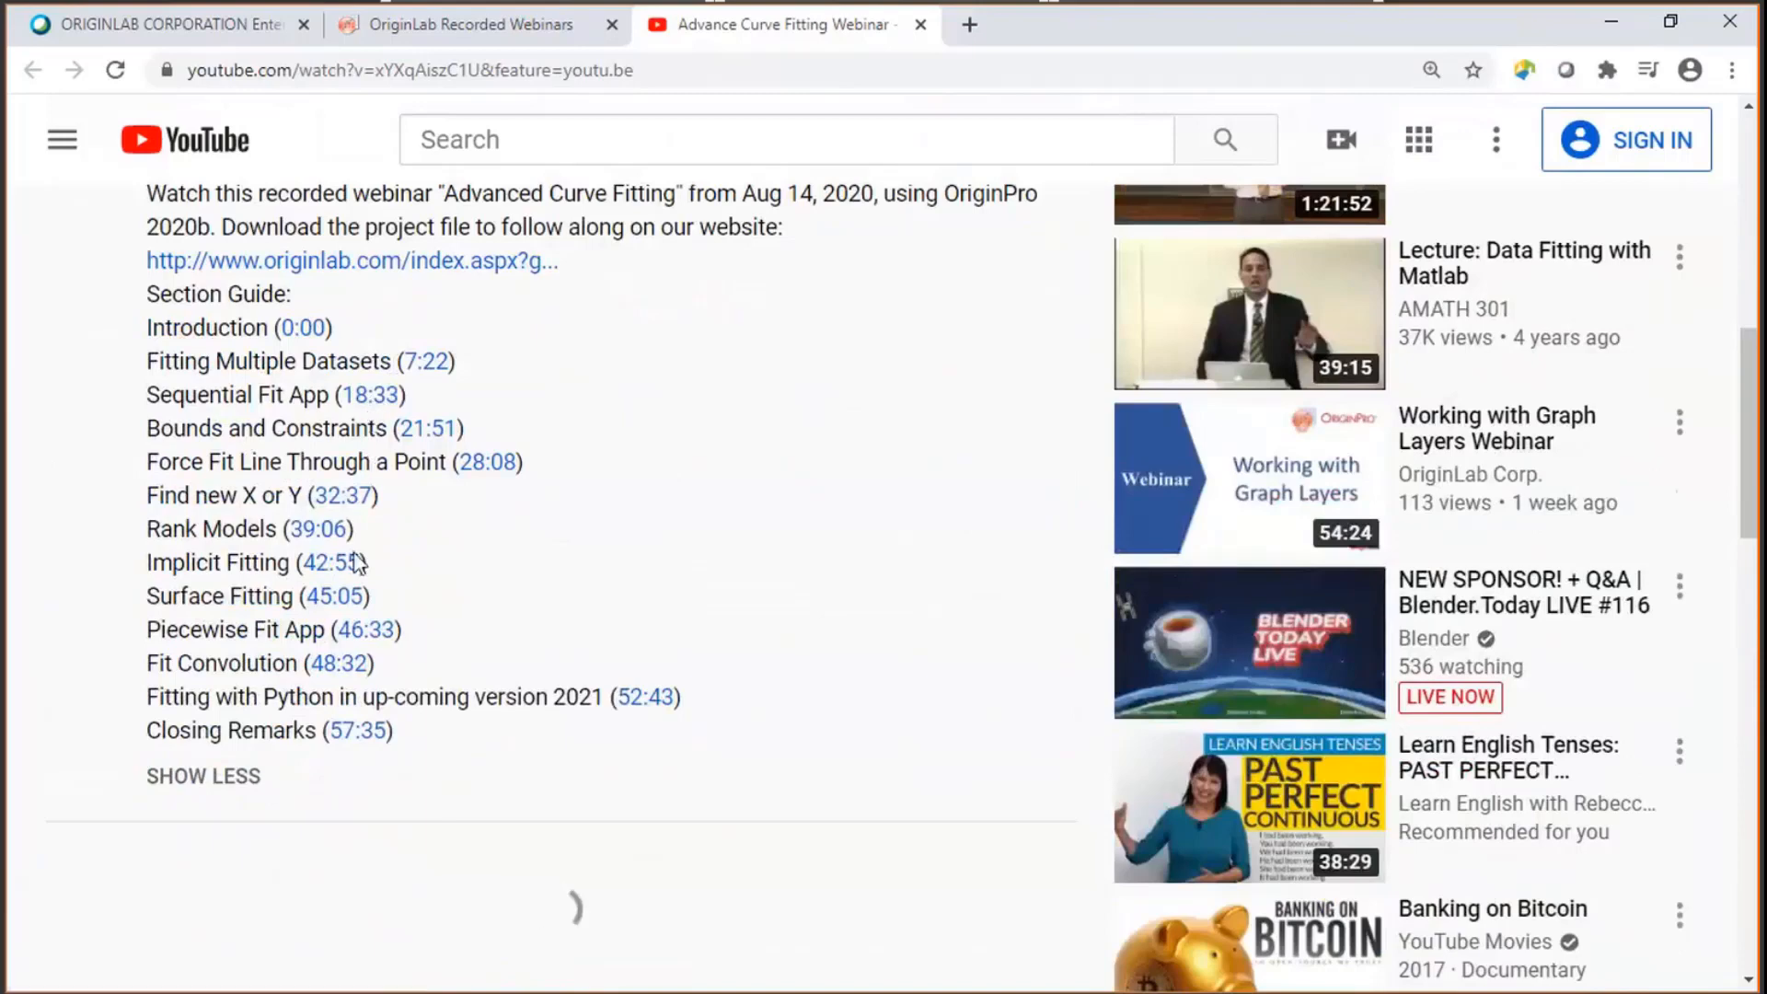
pyautogui.click(322, 326)
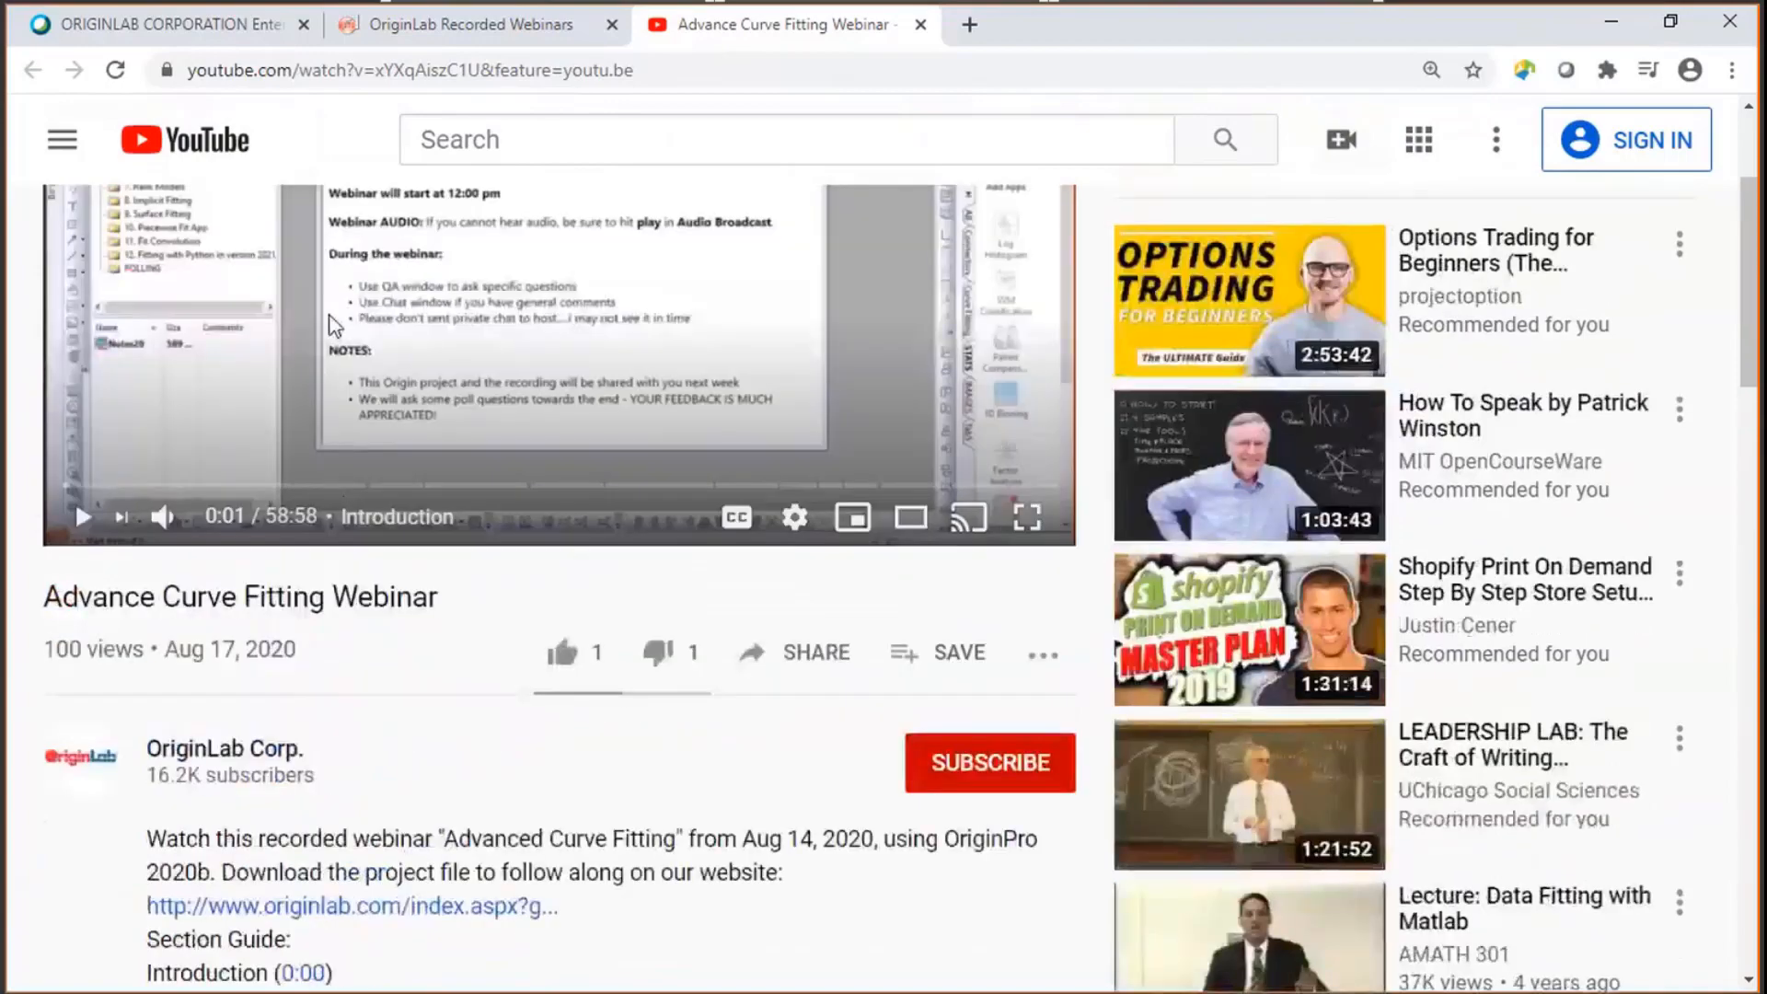
pyautogui.scroll(-3, 330, 324)
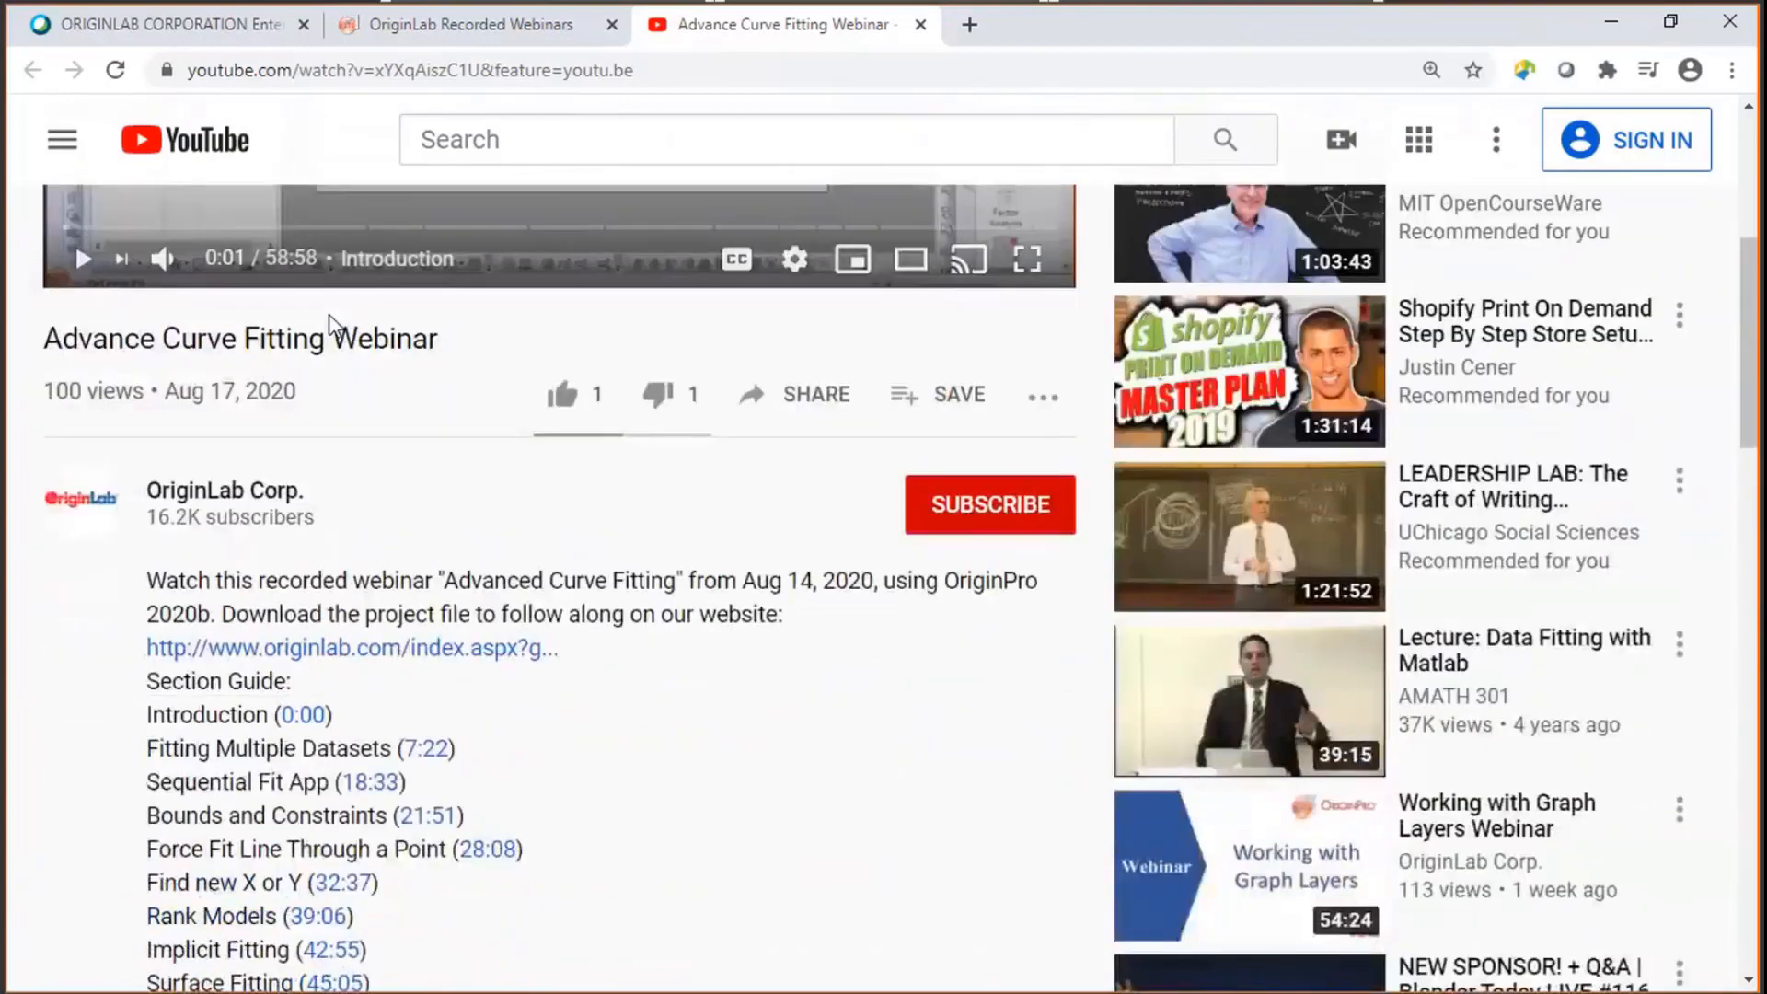
pyautogui.scroll(-3, 329, 315)
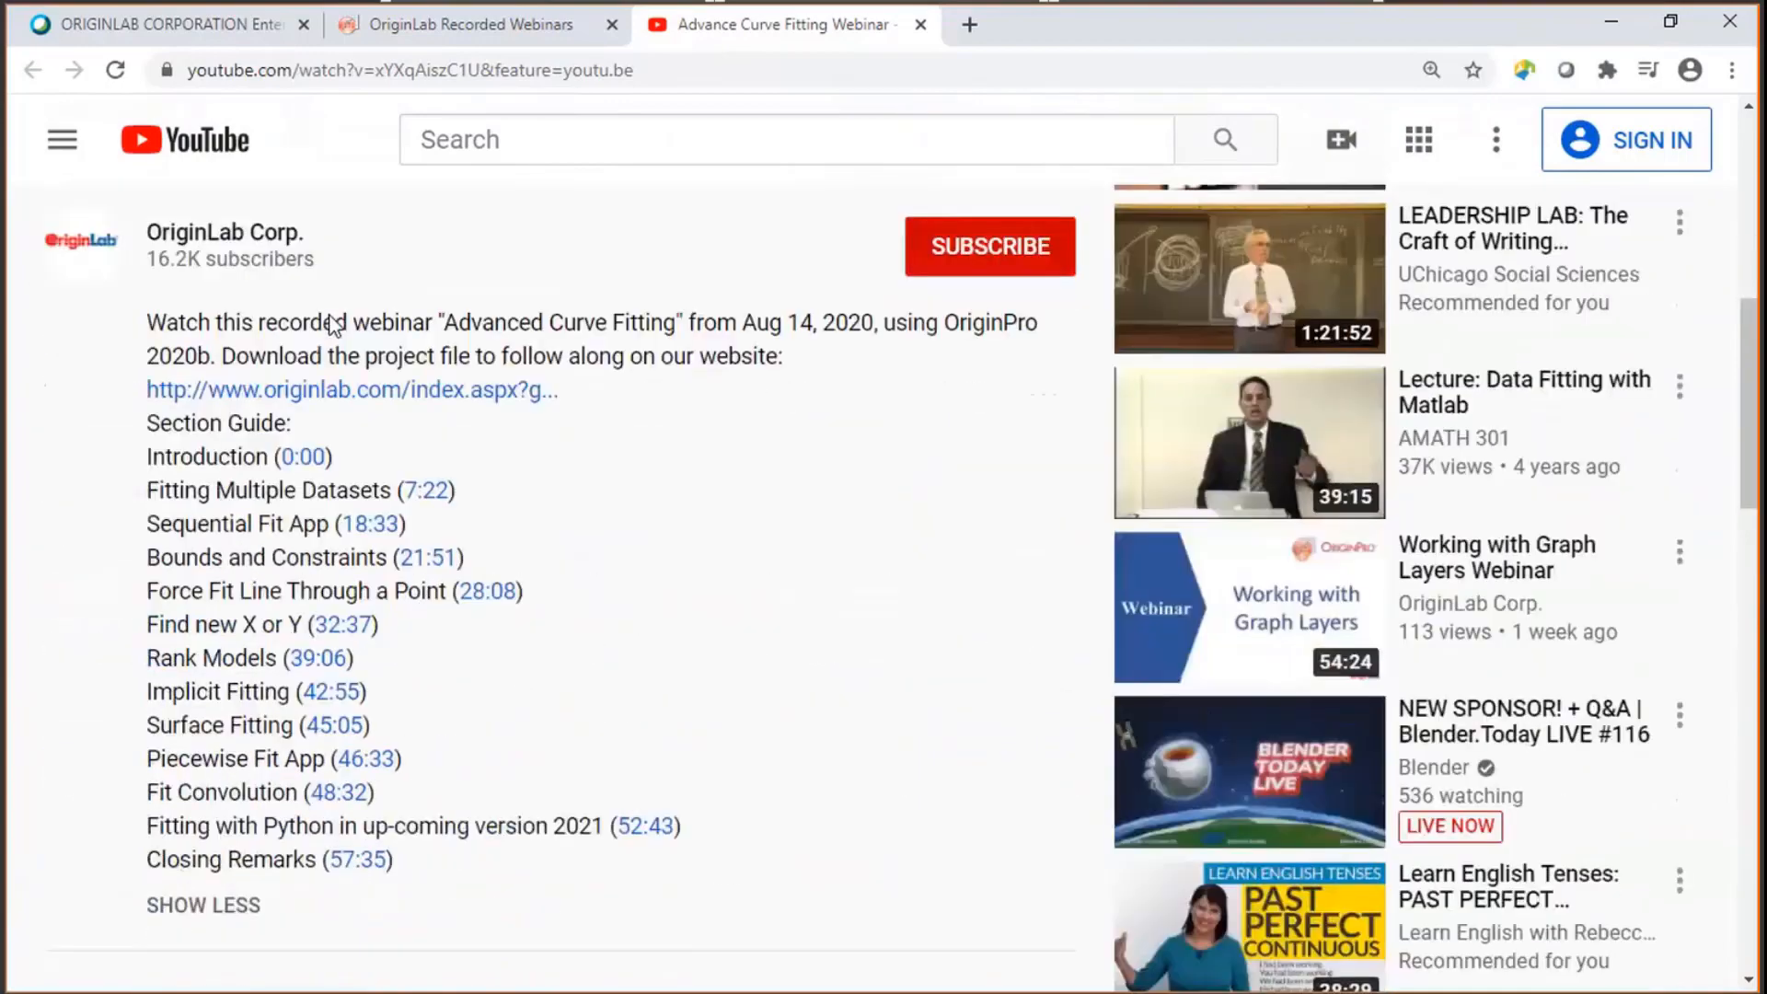
pyautogui.click(322, 659)
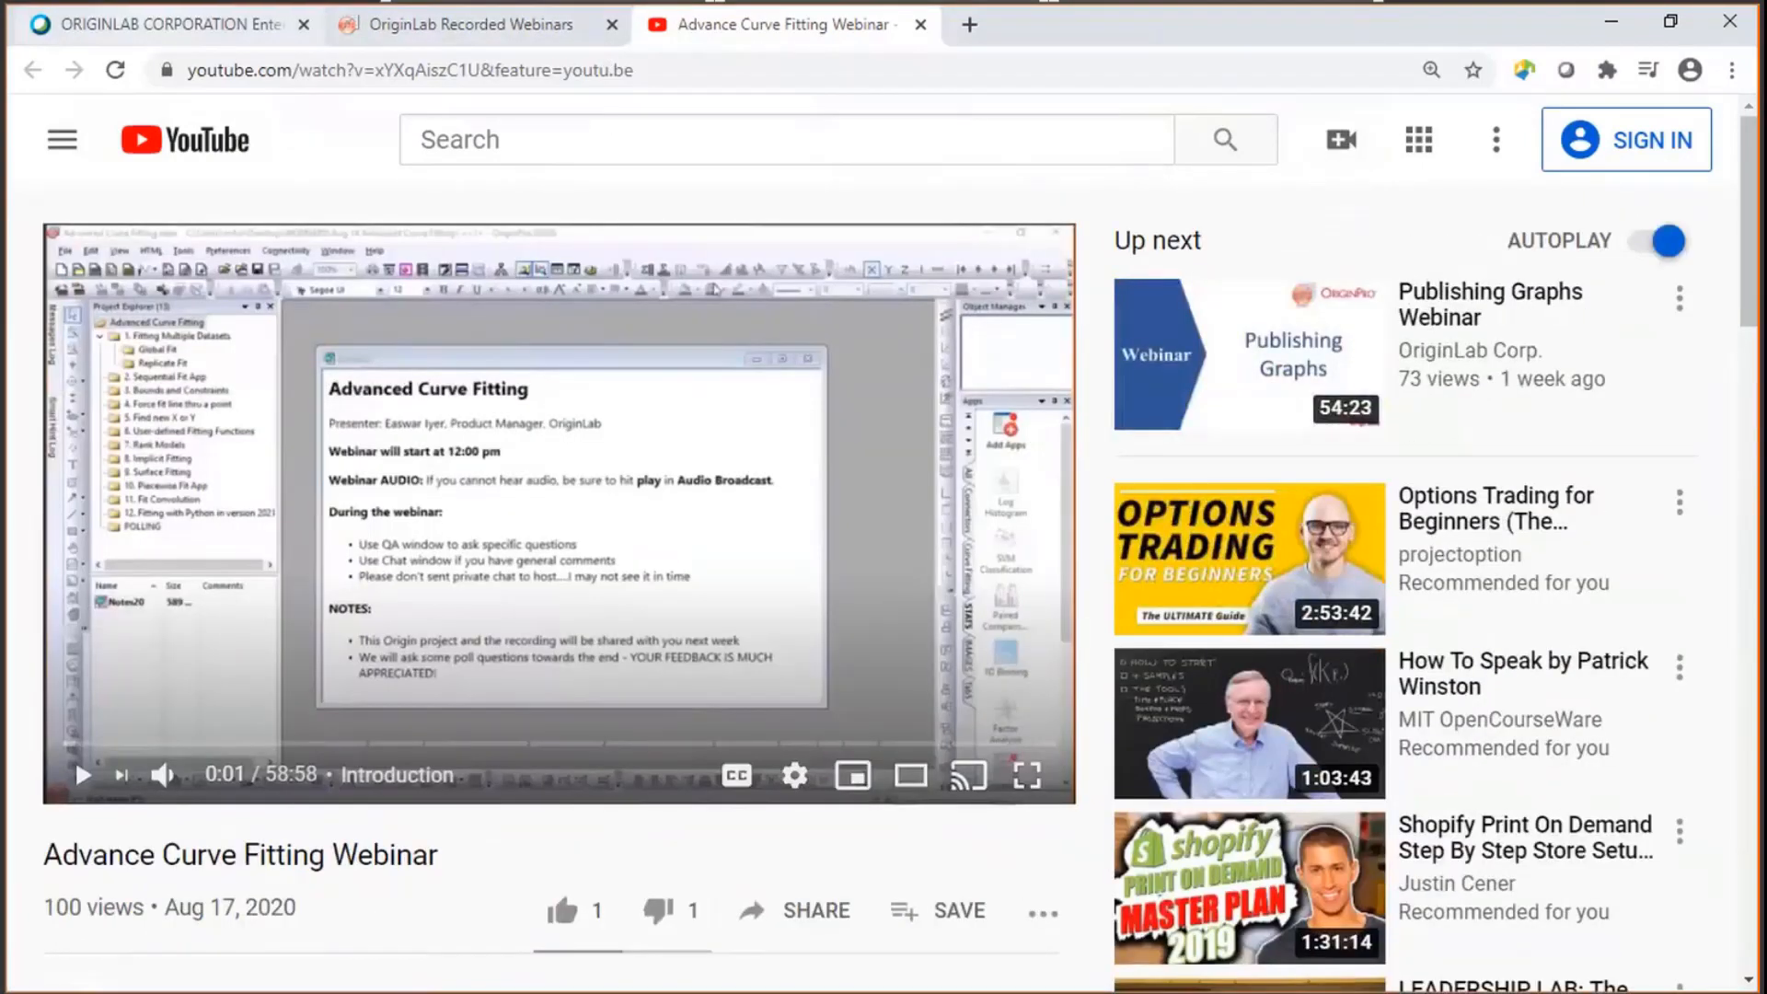
# - Return to the All Recorded Webinars tab and scroll through the recorded webinar list
pyautogui.click(168, 26)
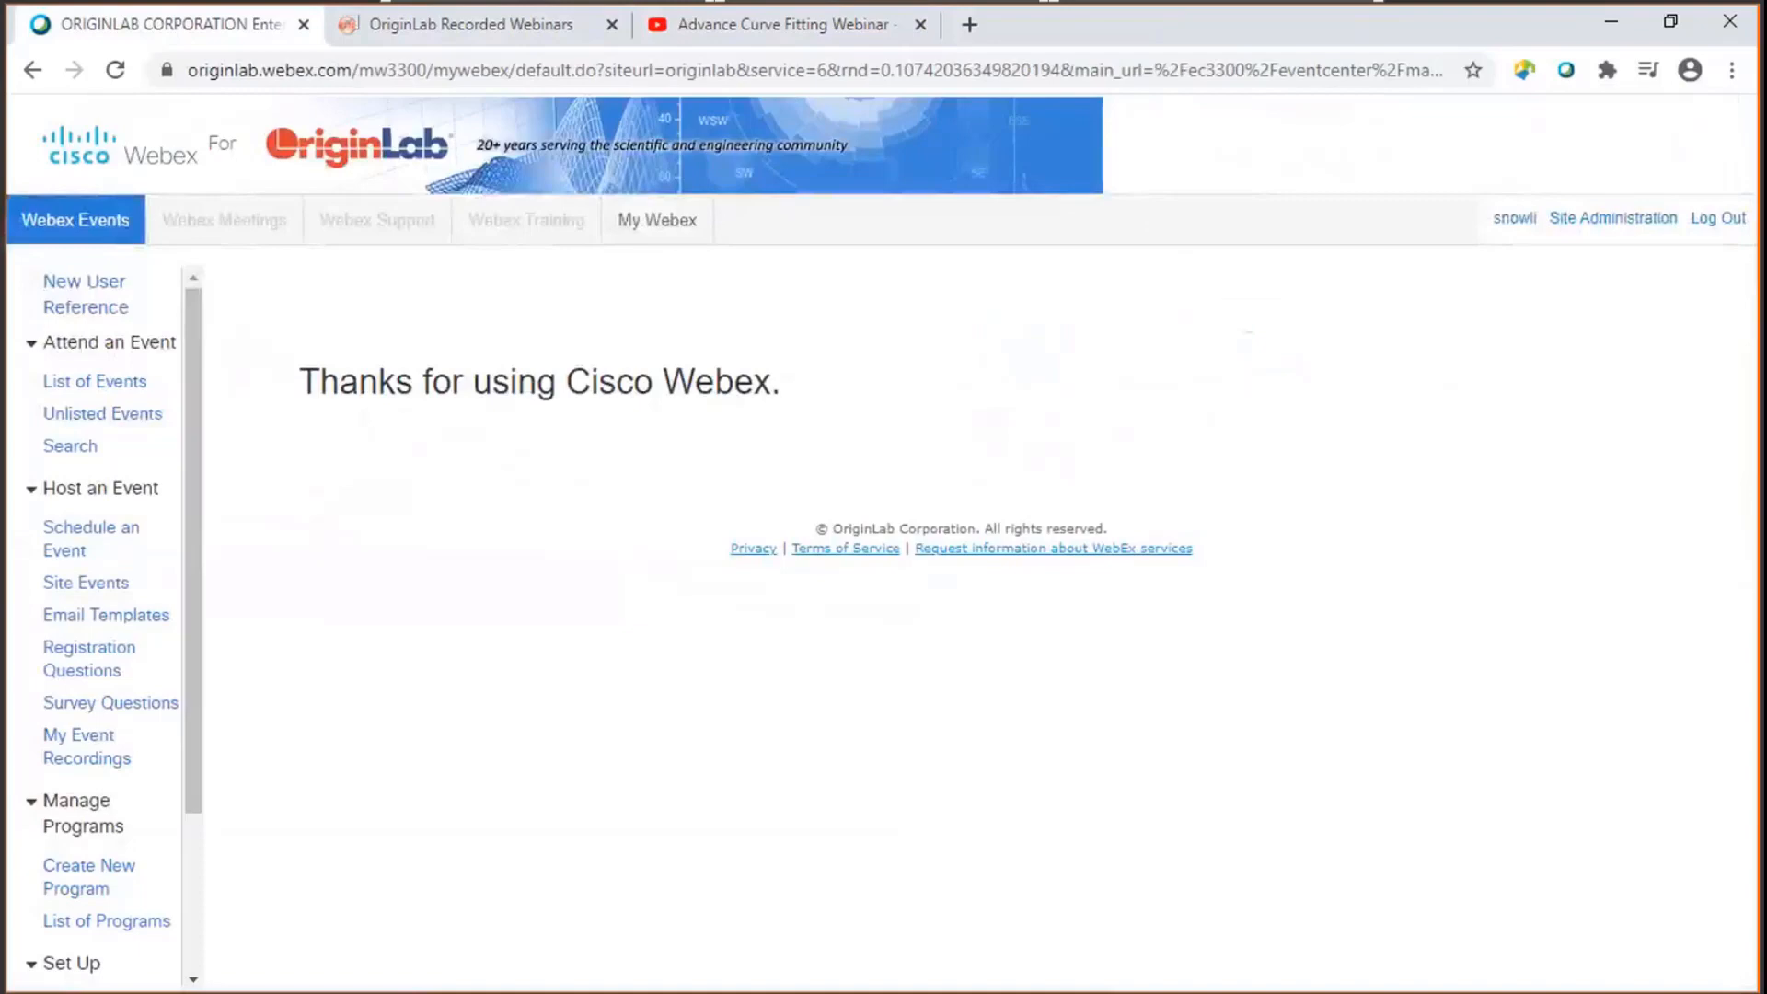
pyautogui.click(453, 28)
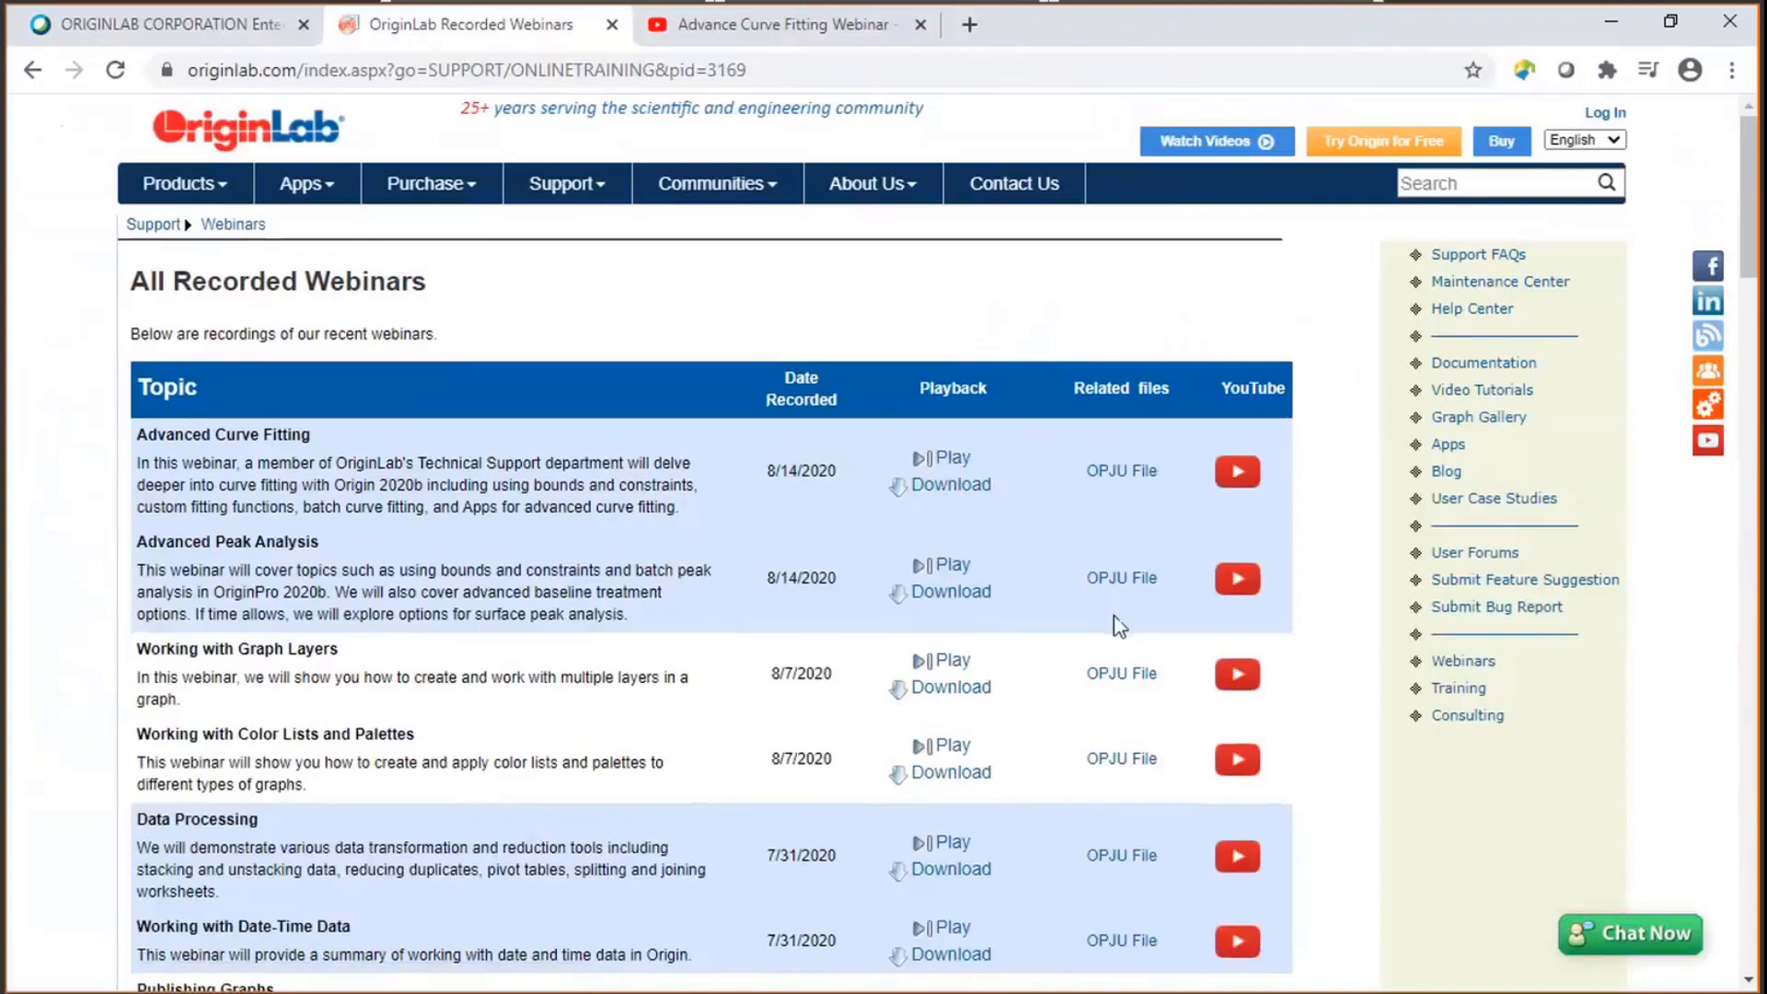
pyautogui.scroll(-5, 1113, 619)
pyautogui.scroll(-4, 1120, 626)
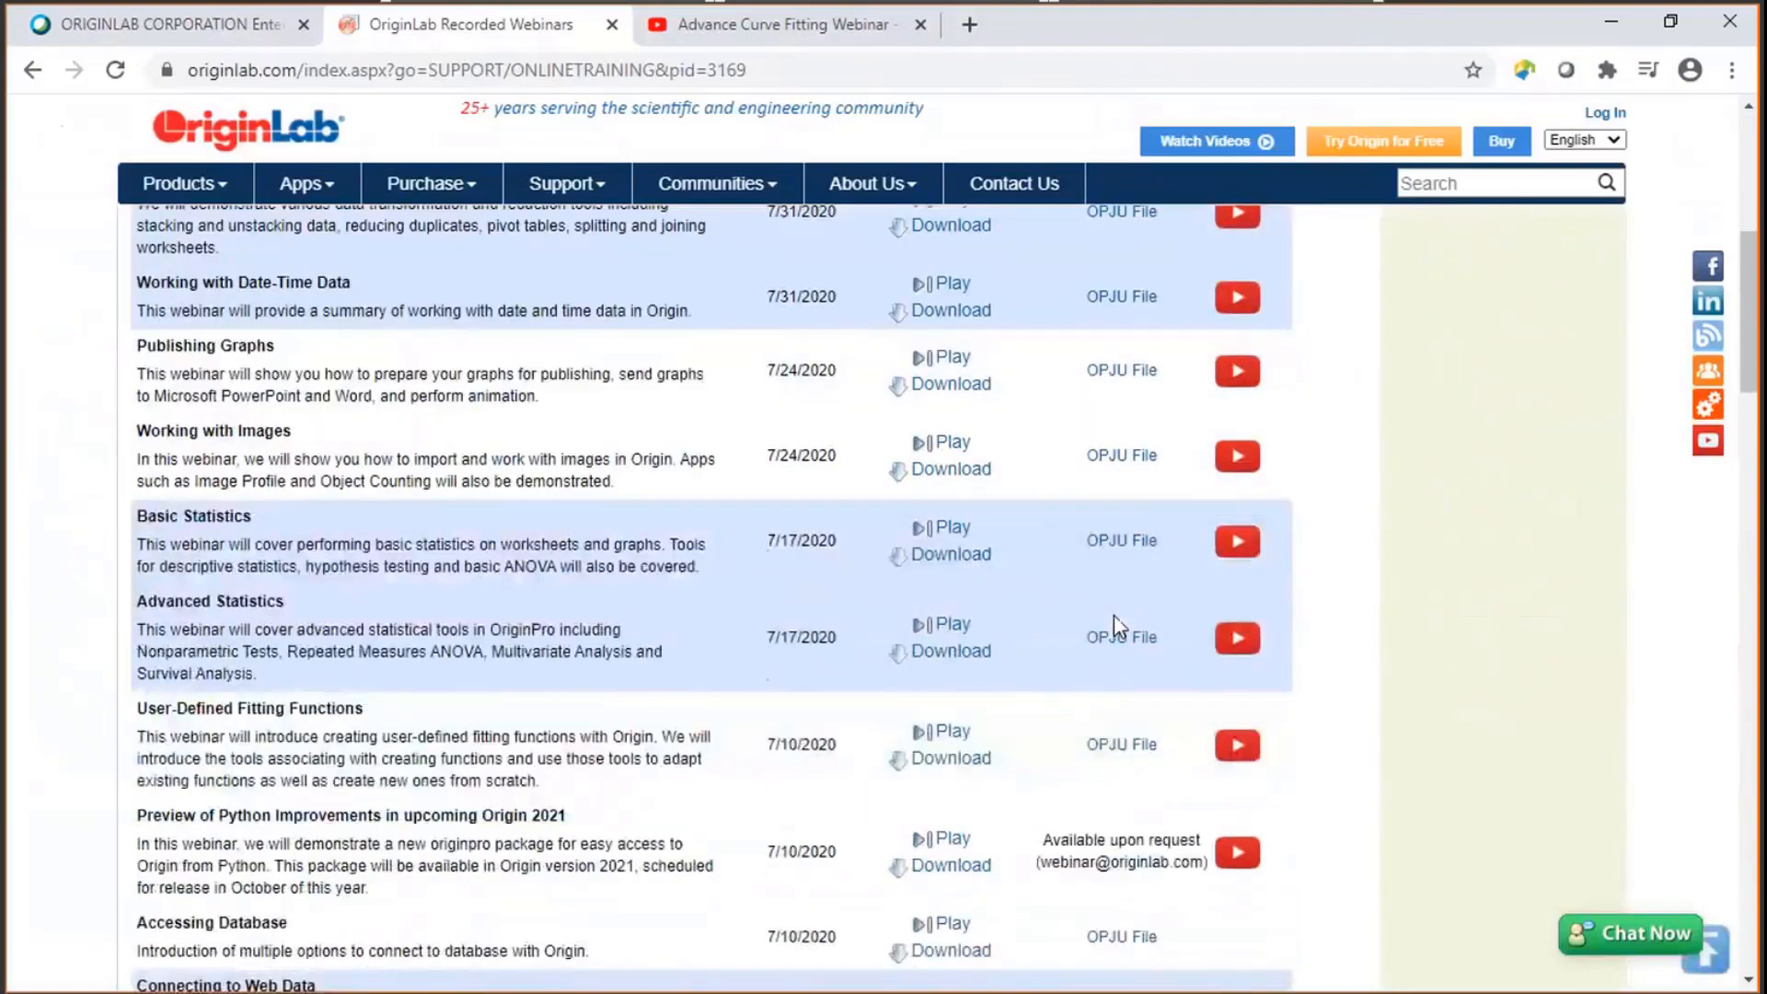
pyautogui.scroll(10, 1121, 626)
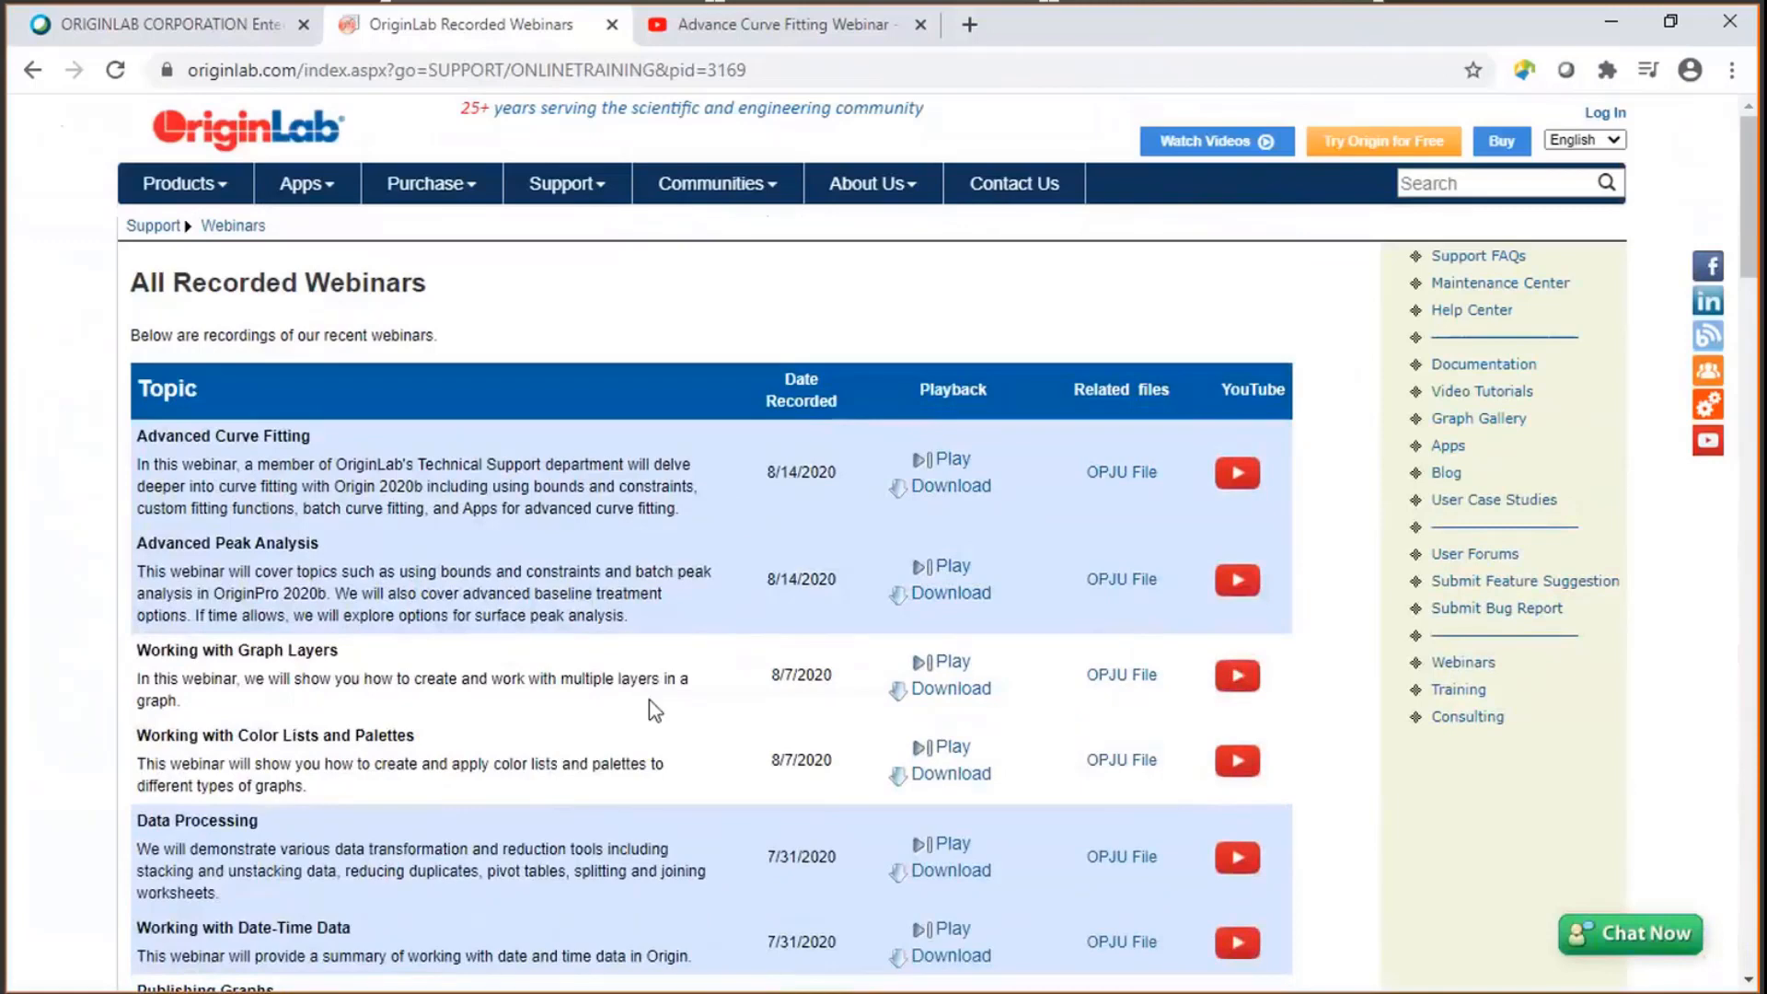
# - Switch to Origin and open the "1. Changes to Importing" project folder
pyautogui.hotkey('alt', 'Tab')
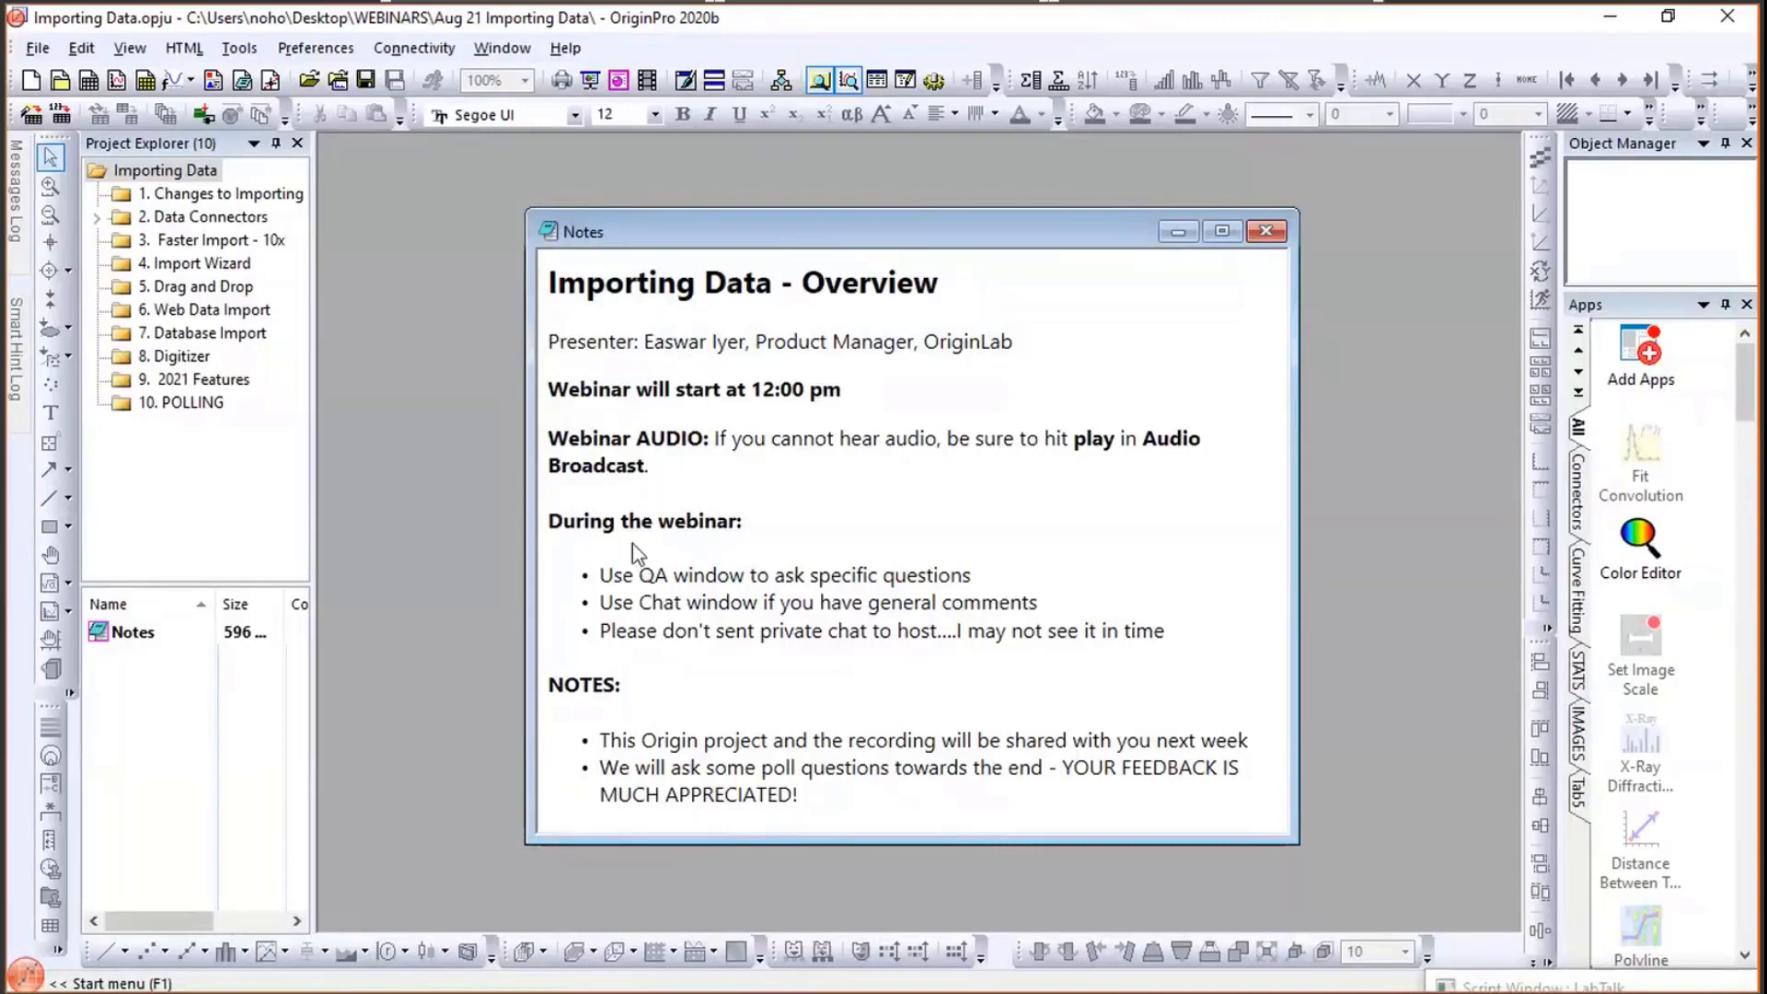
pyautogui.click(265, 214)
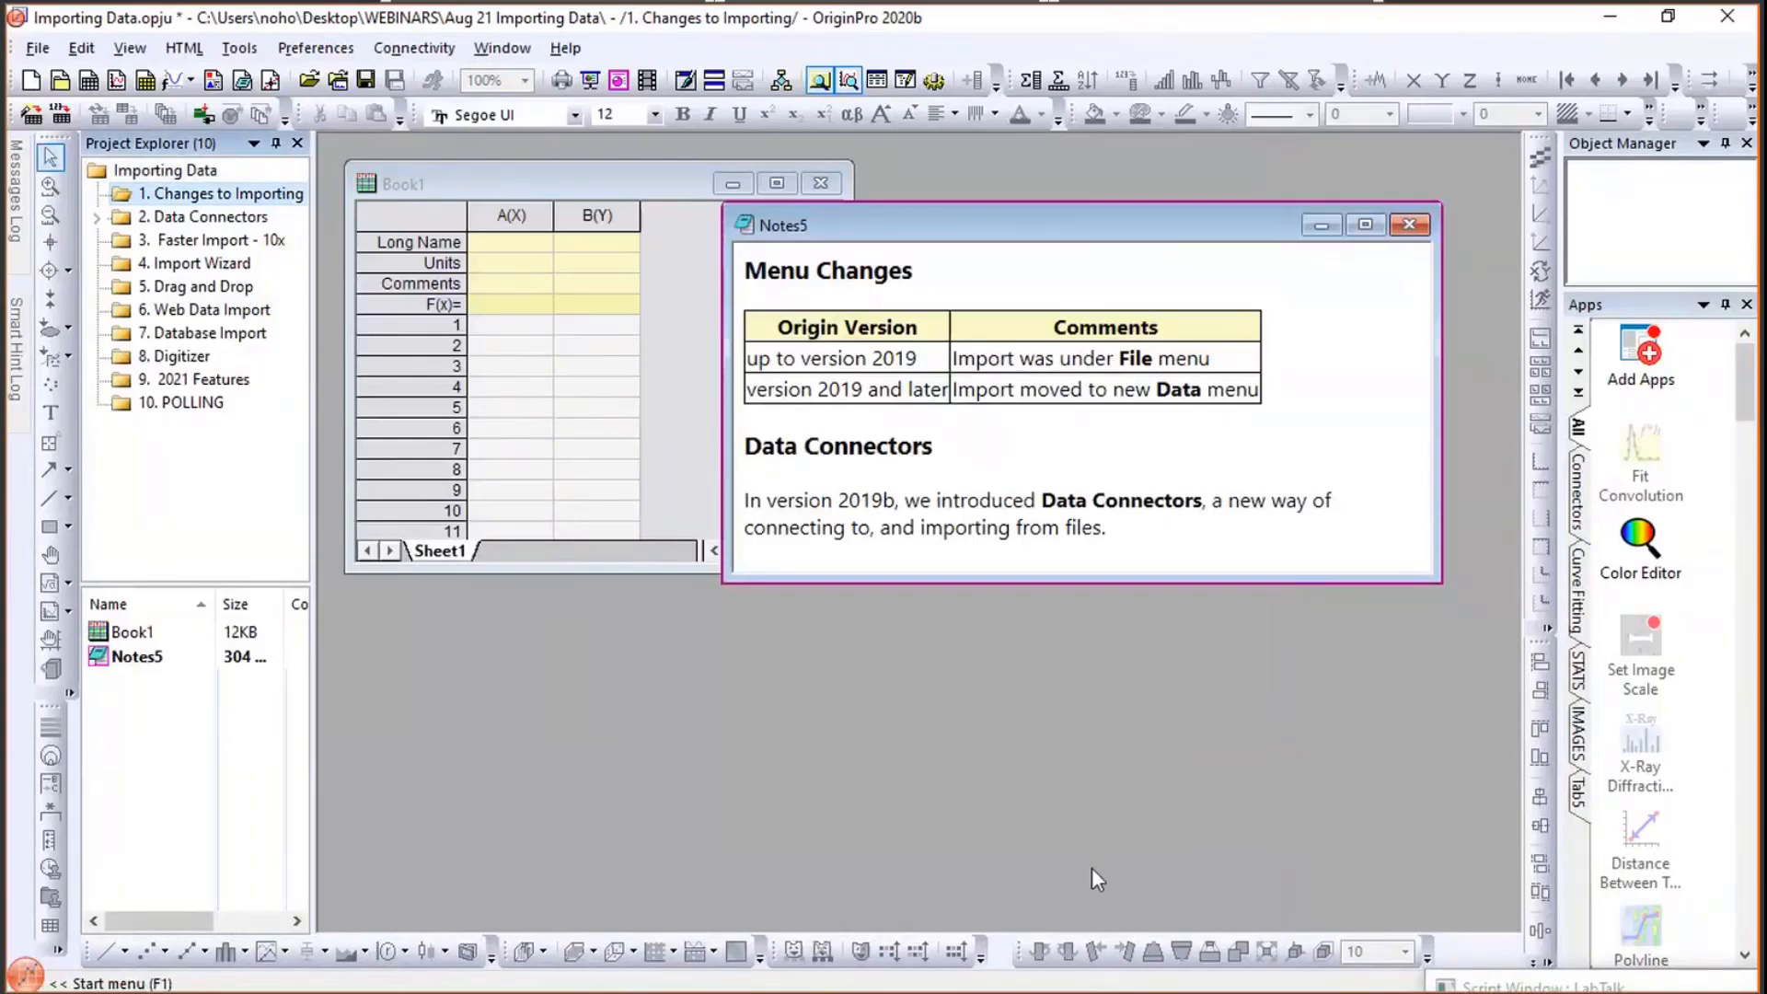
# - In OriginPro 2019, examine the Import submenu under File and close the program's window
pyautogui.hotkey('alt', 'Tab')
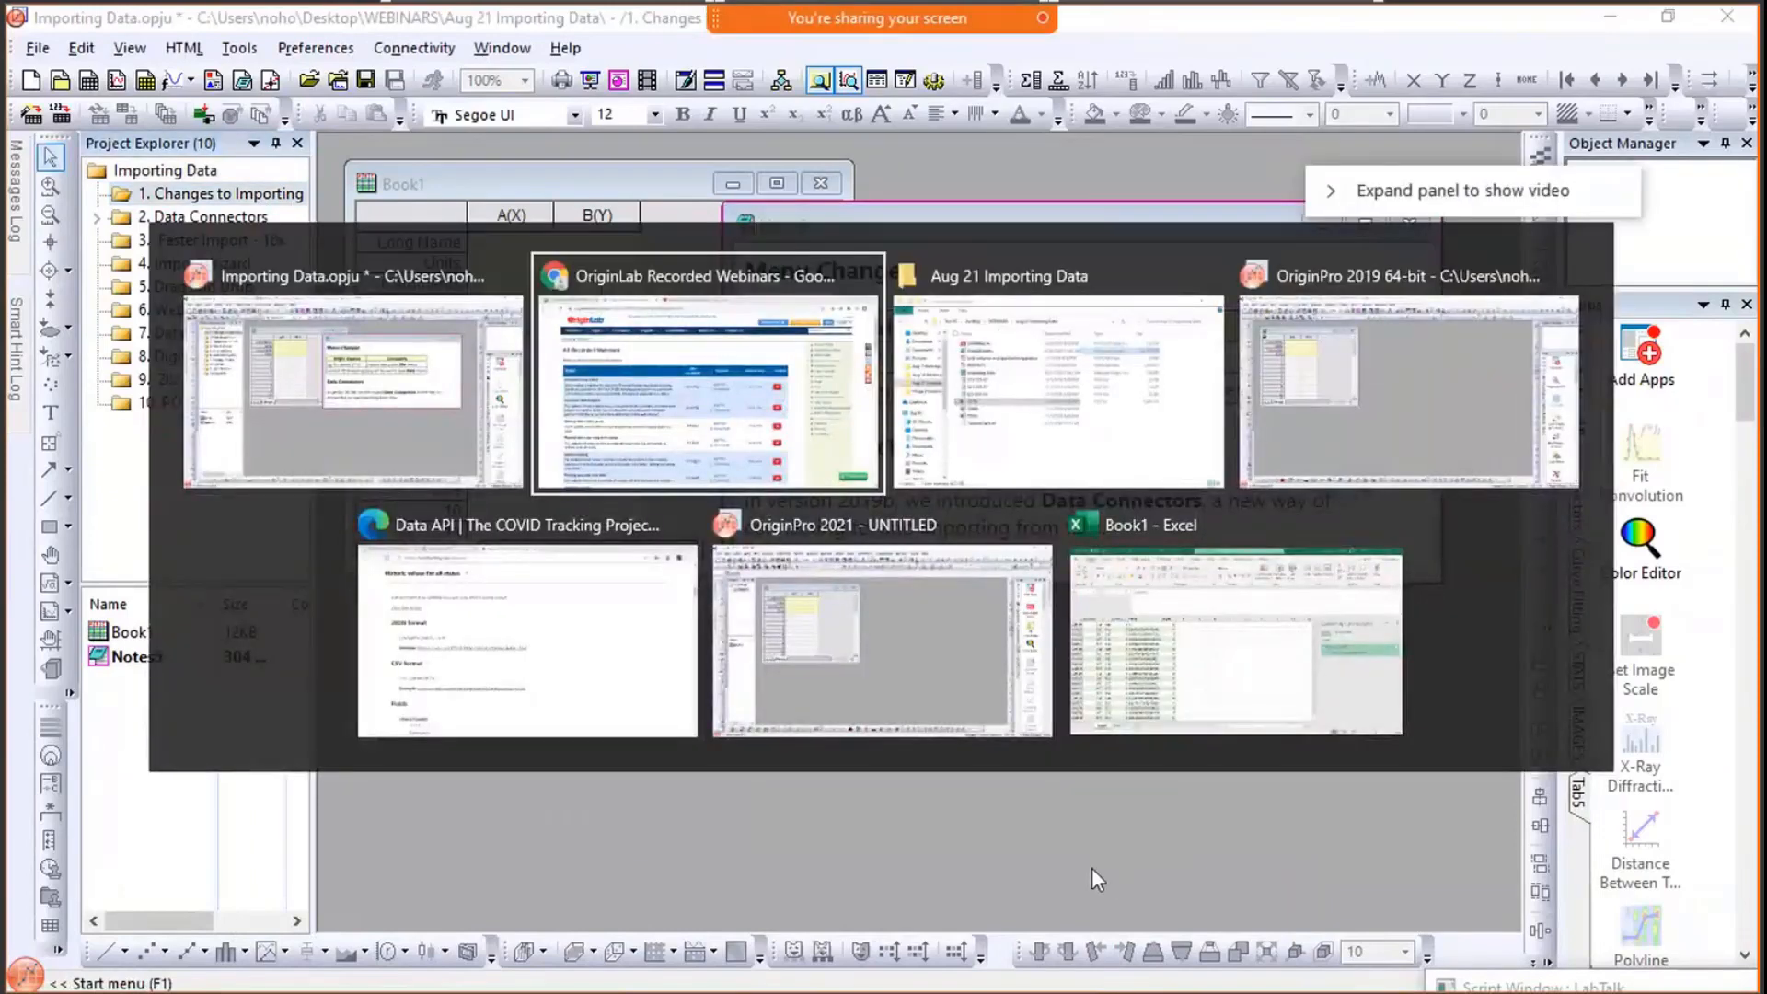
pyautogui.hotkey('alt', 'Tab')
pyautogui.hotkey('alt', 'Tab')
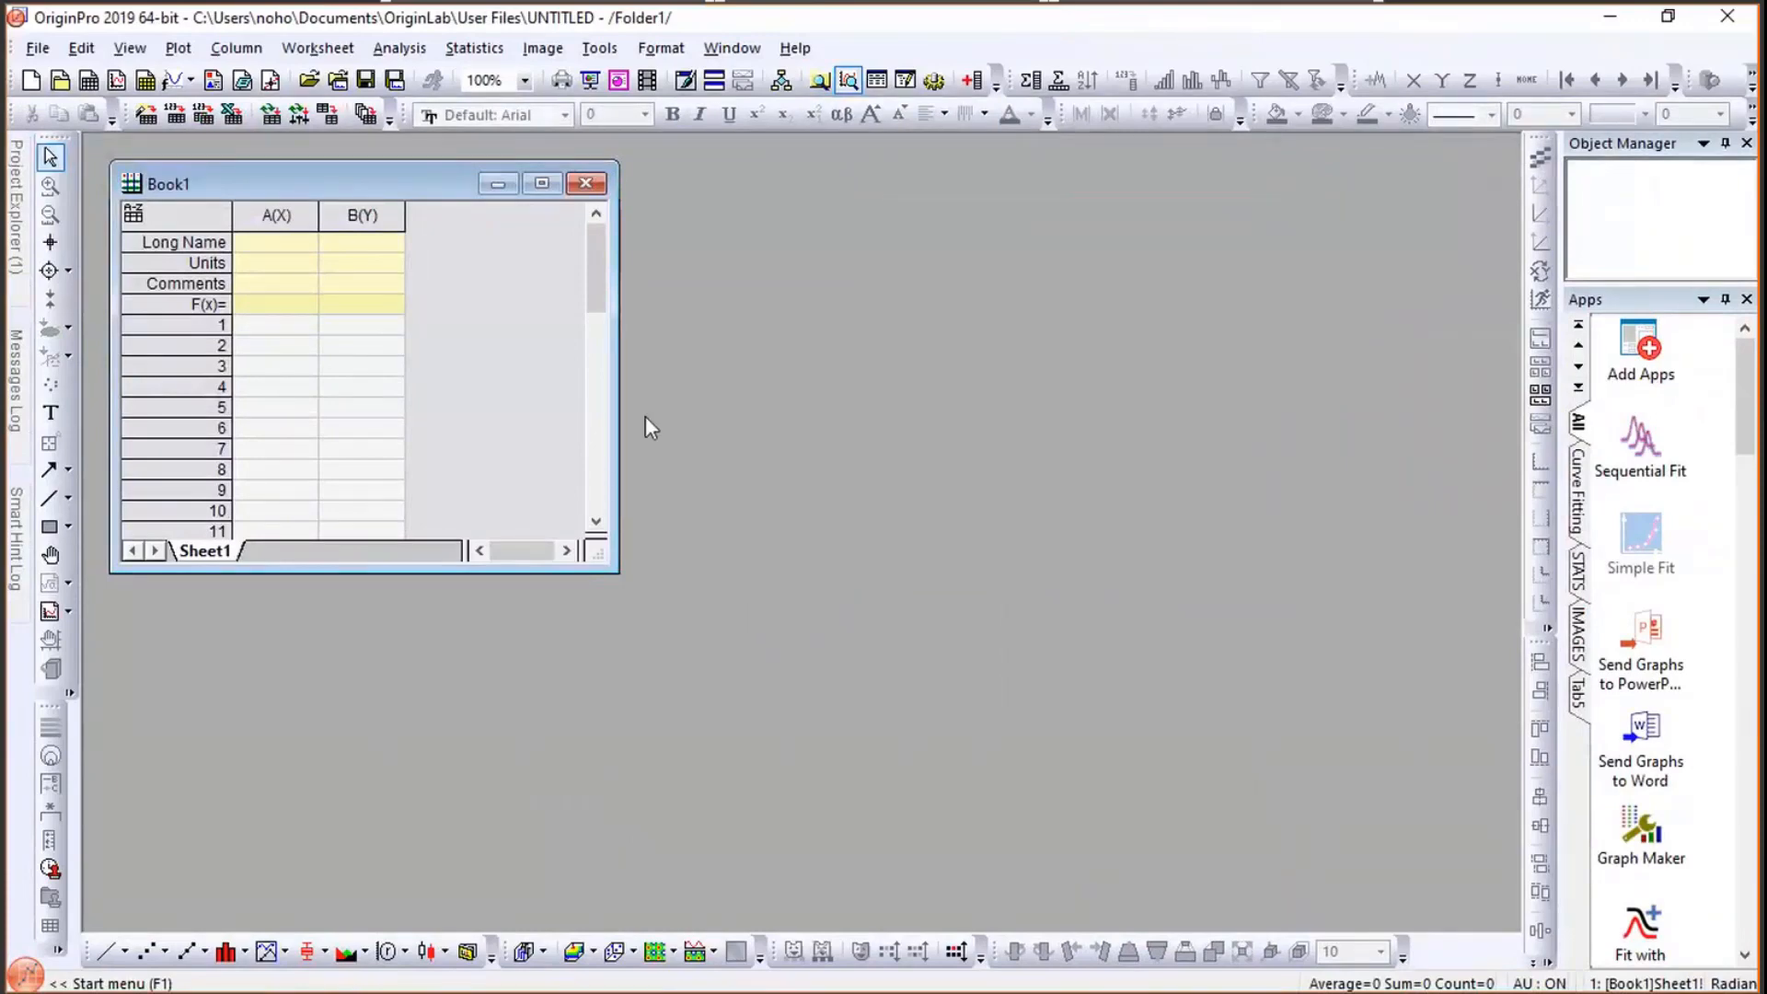
pyautogui.click(38, 48)
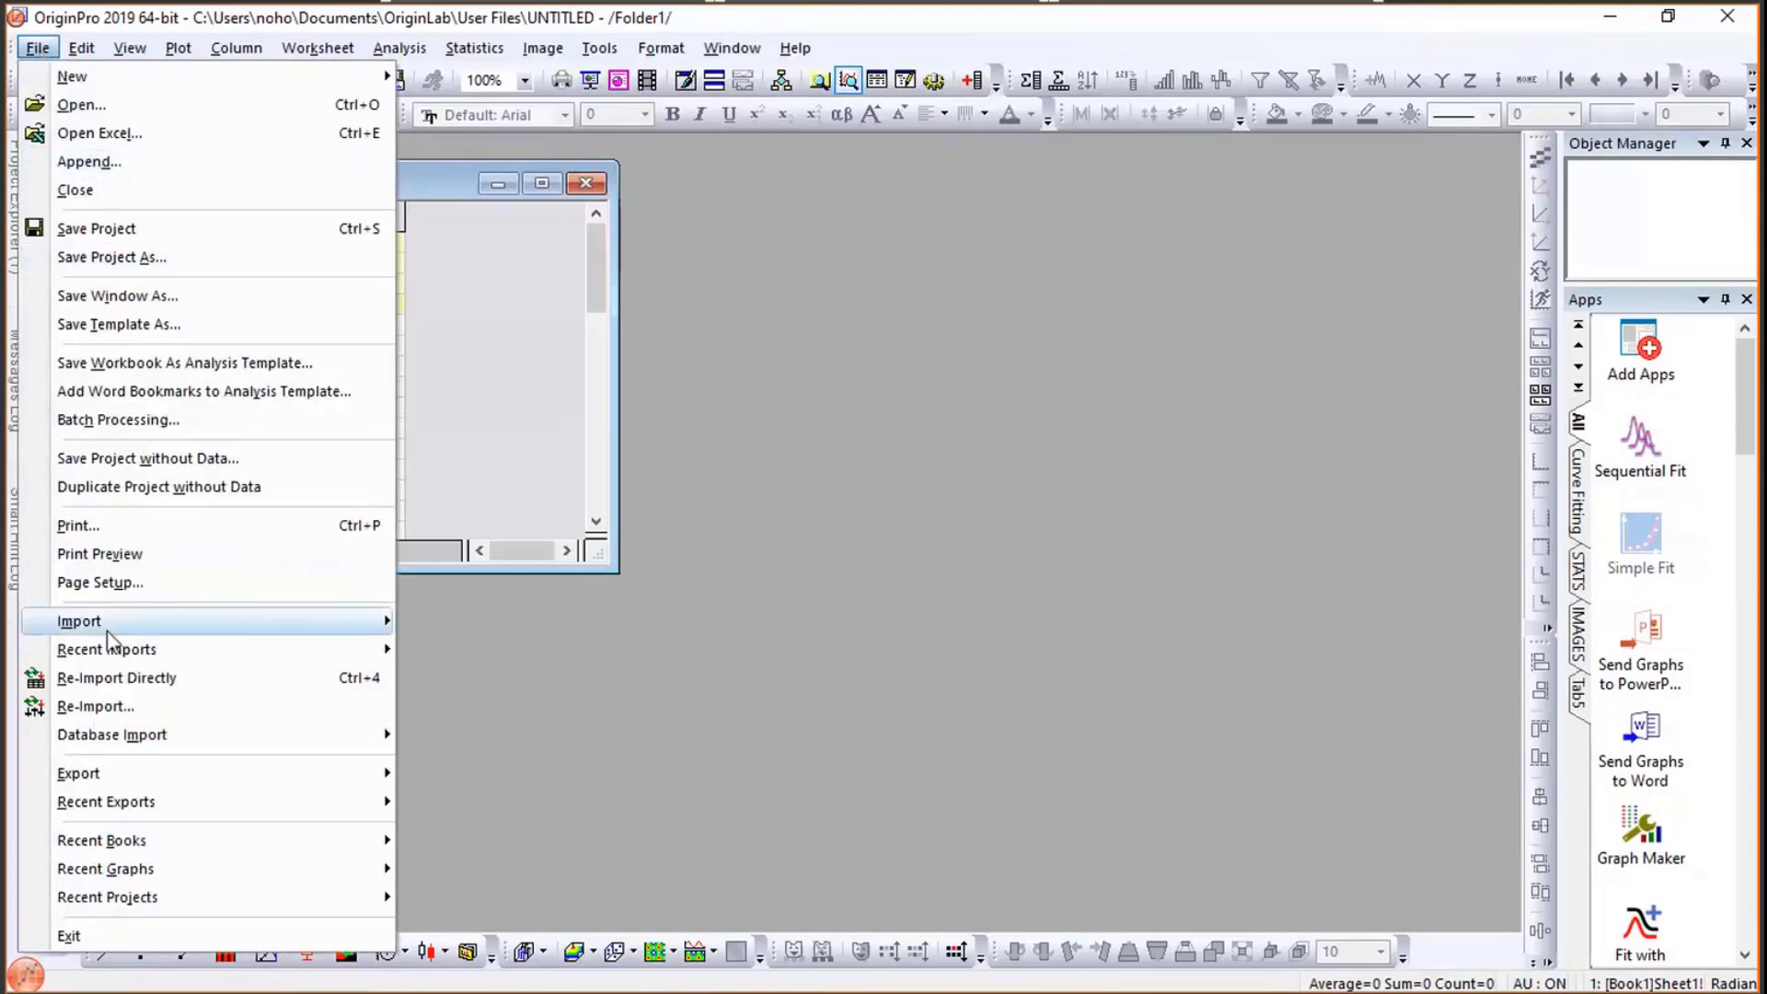
pyautogui.moveTo(108, 639)
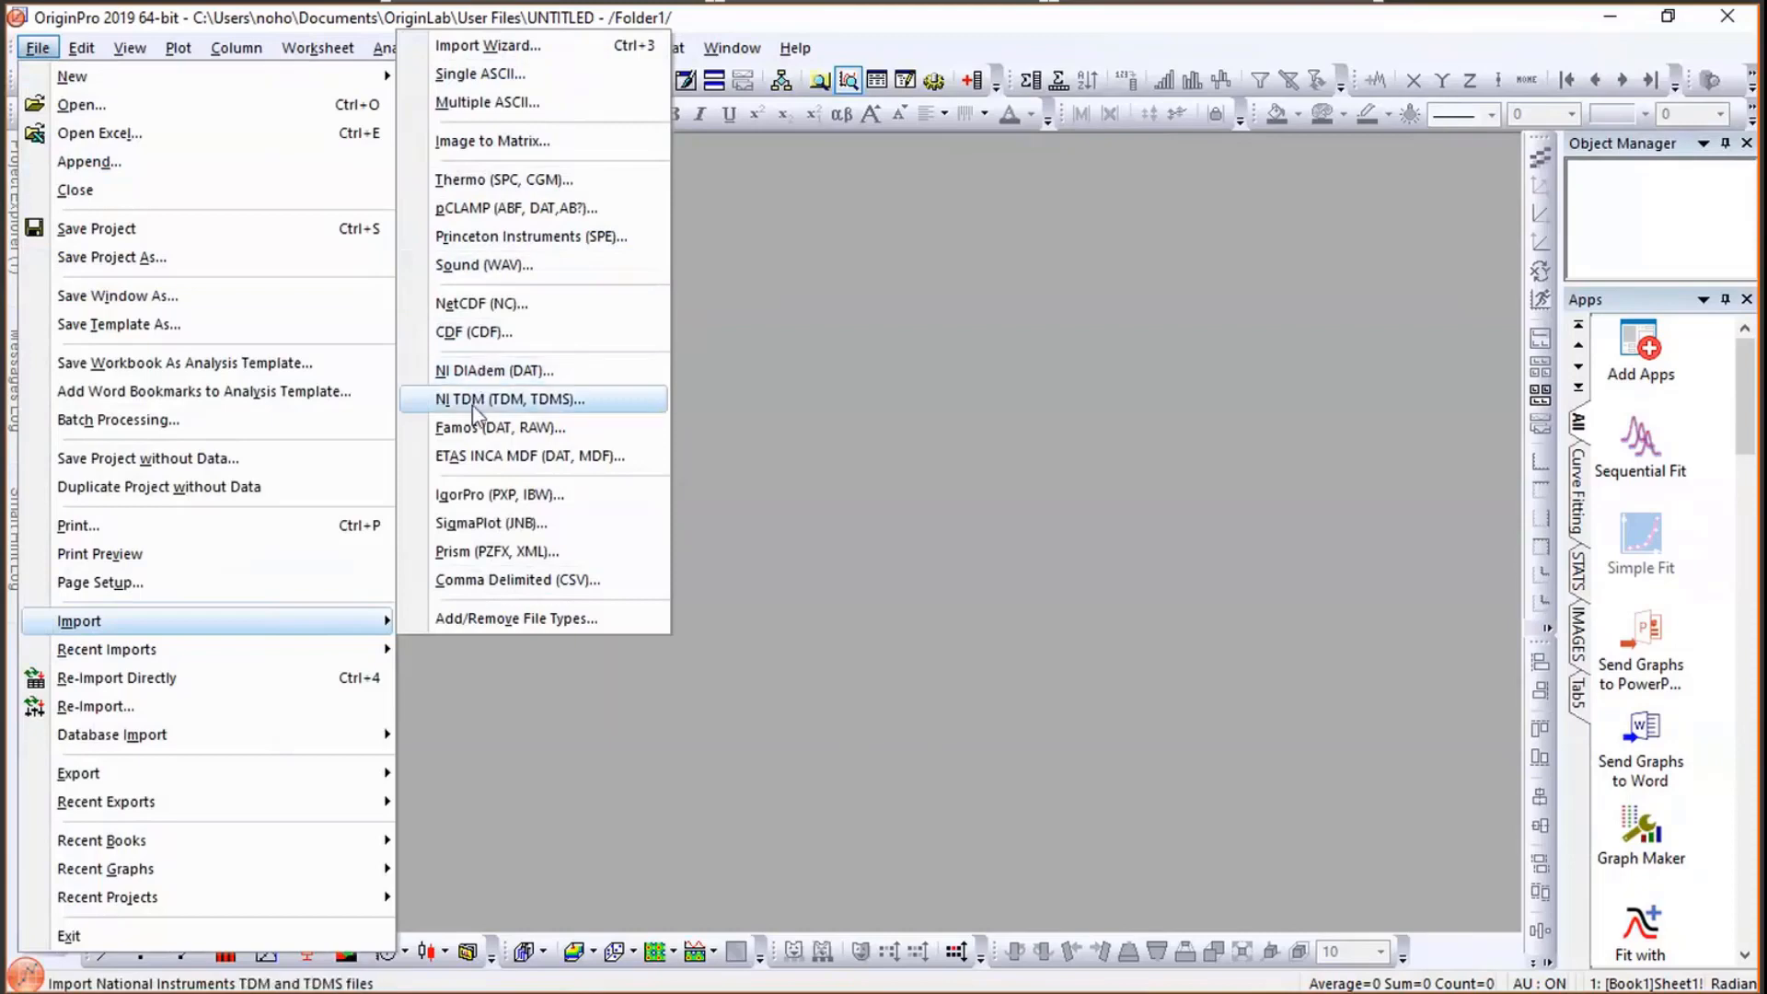
pyautogui.click(845, 488)
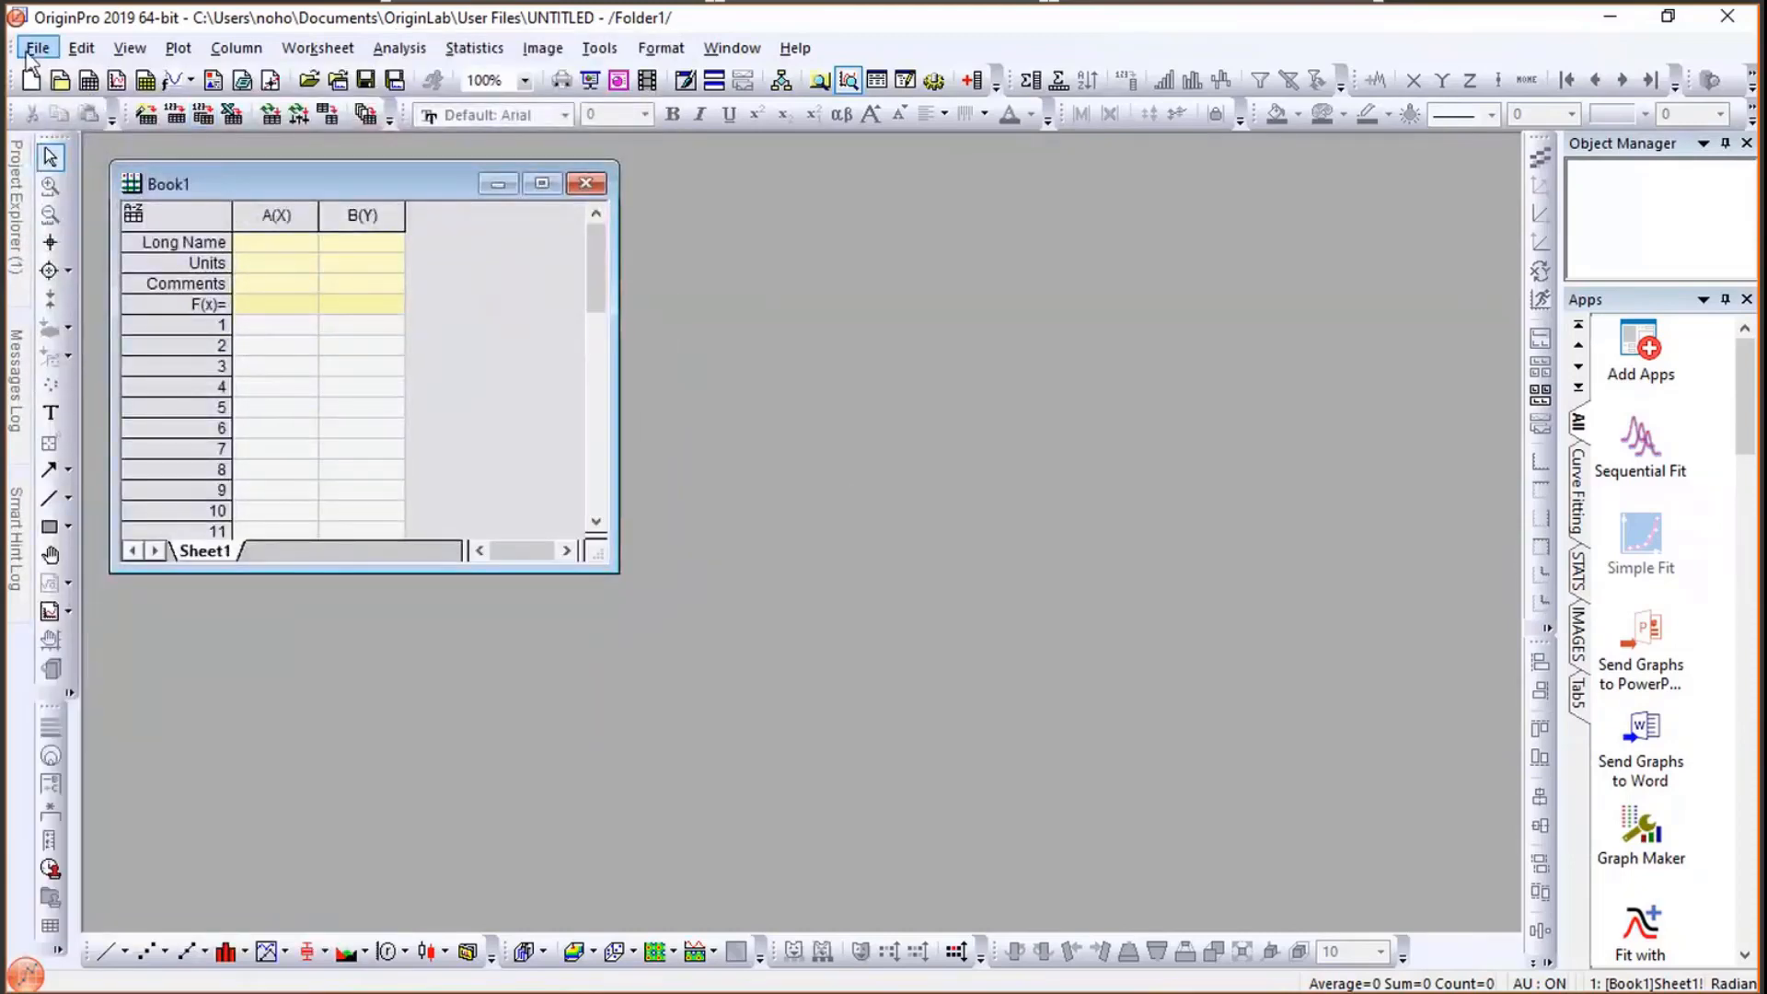
pyautogui.click(28, 53)
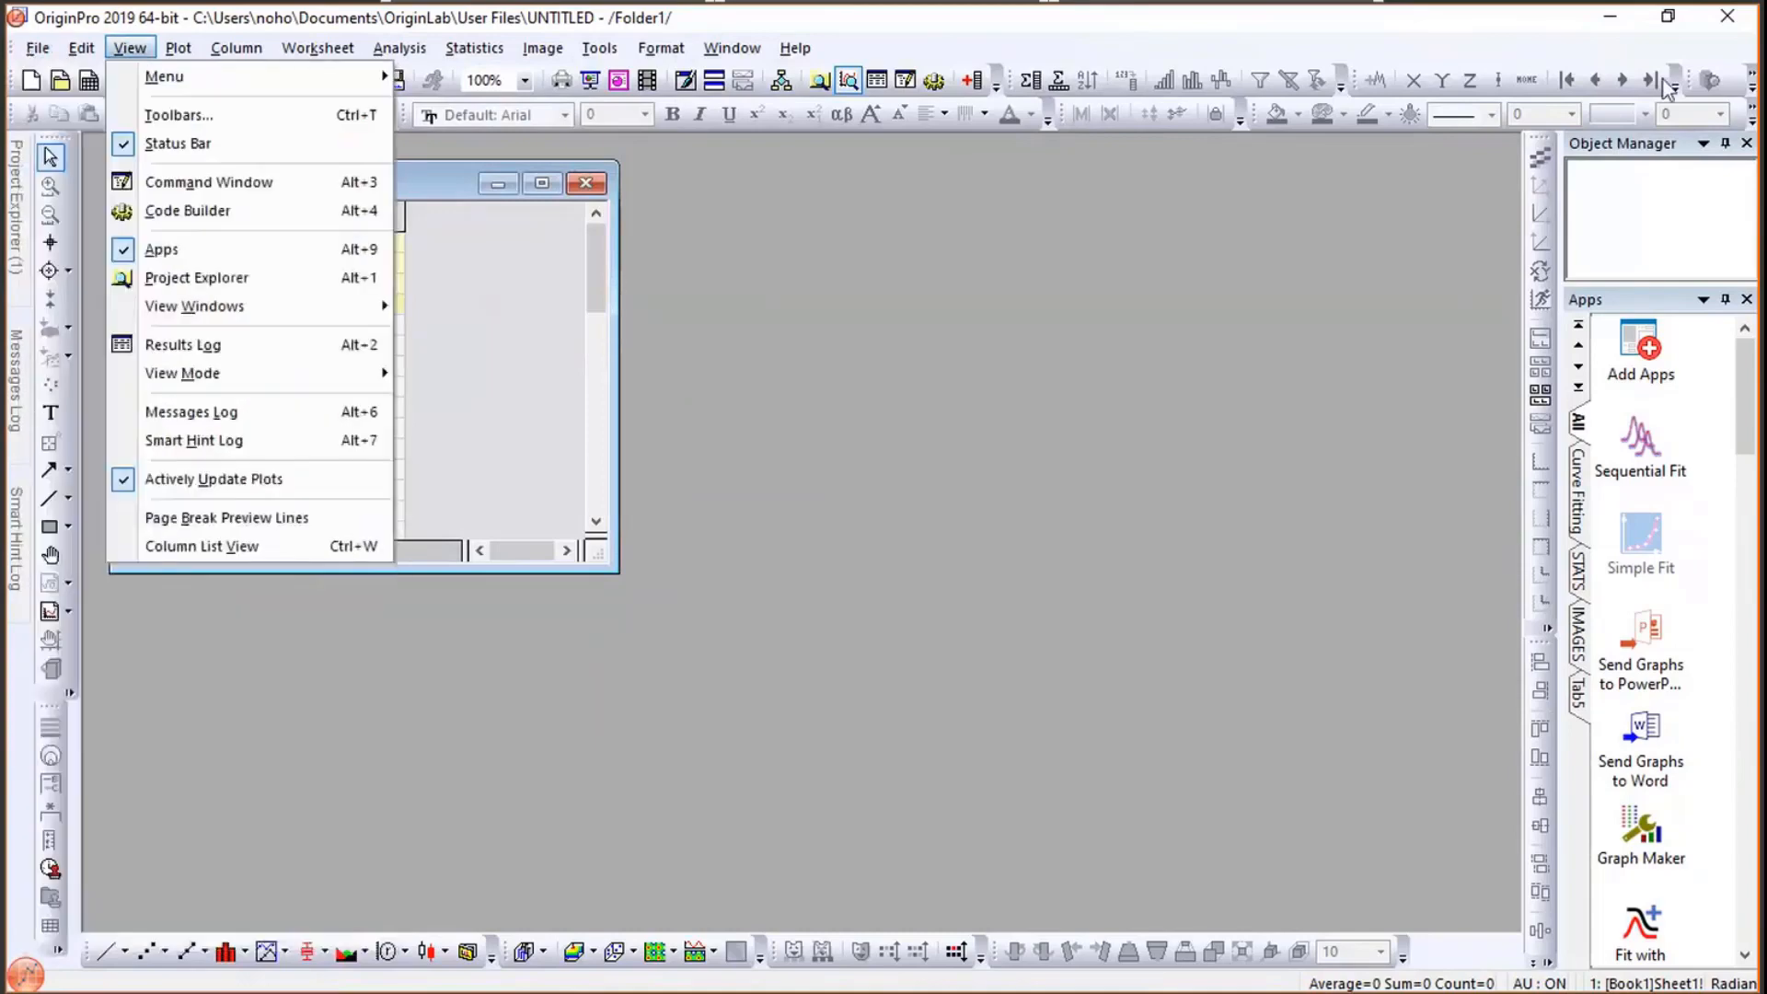
pyautogui.click(1721, 23)
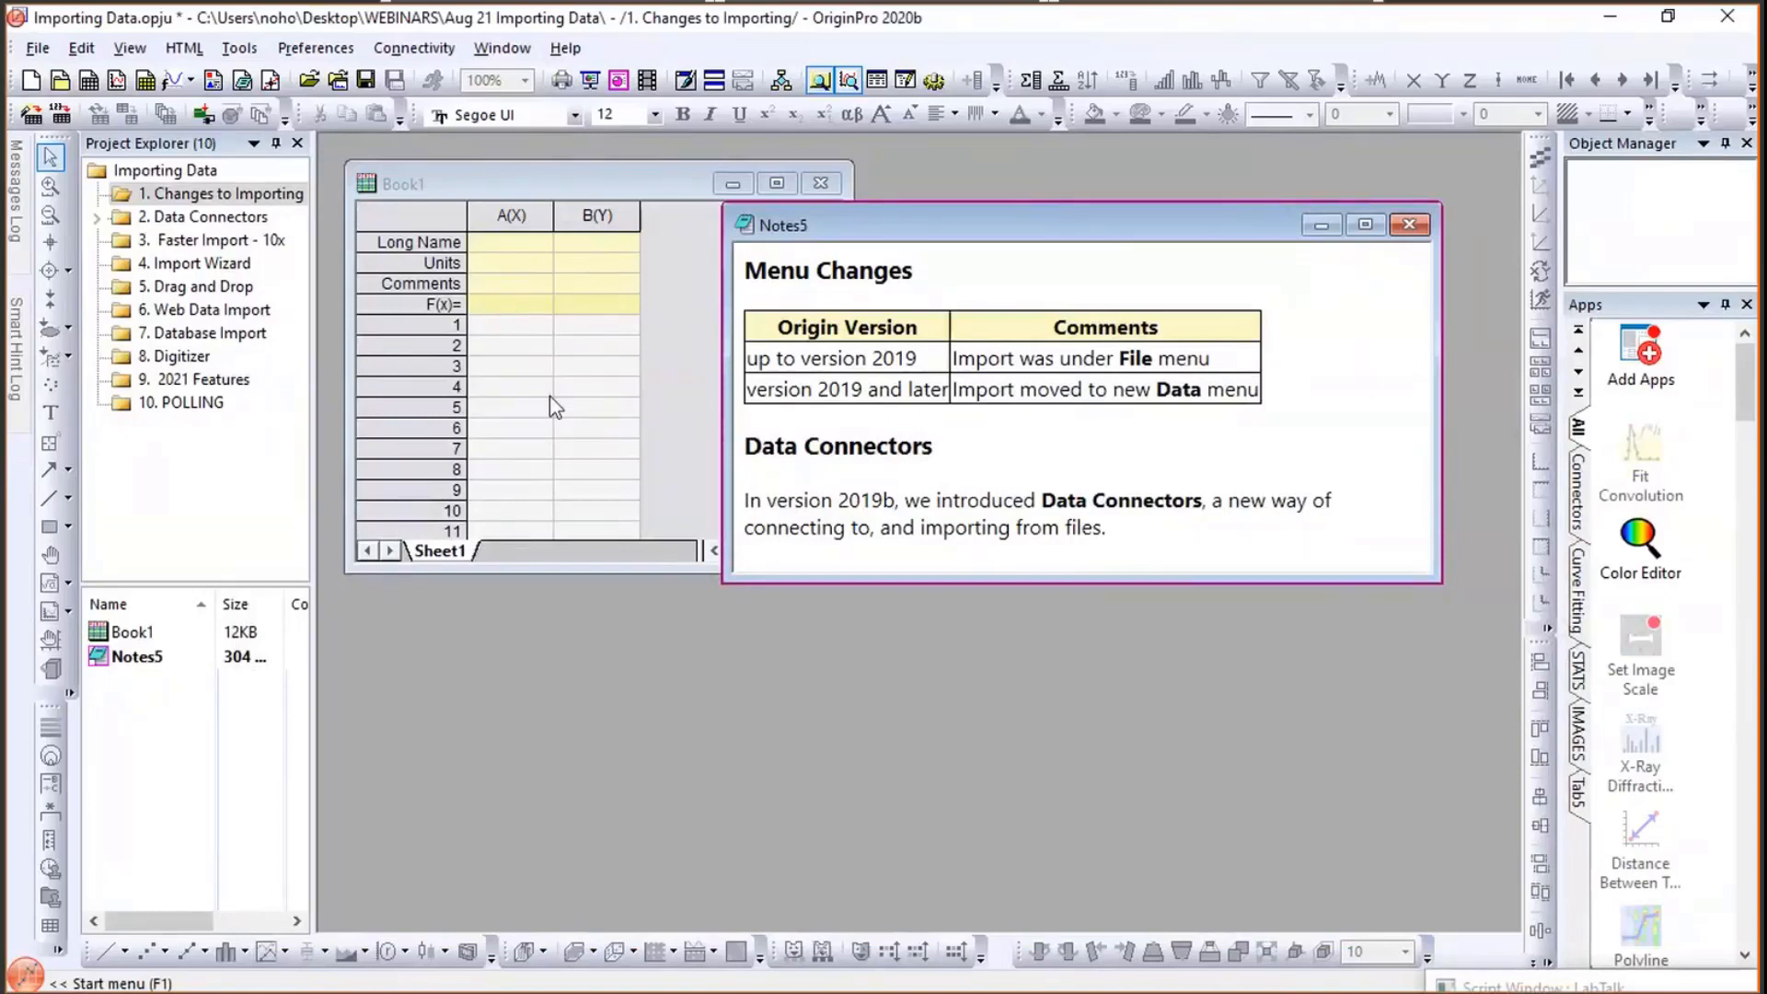
# - Change the note's table row to read "version 2019b and later" and move the note window lower
pyautogui.doubleClick(865, 388)
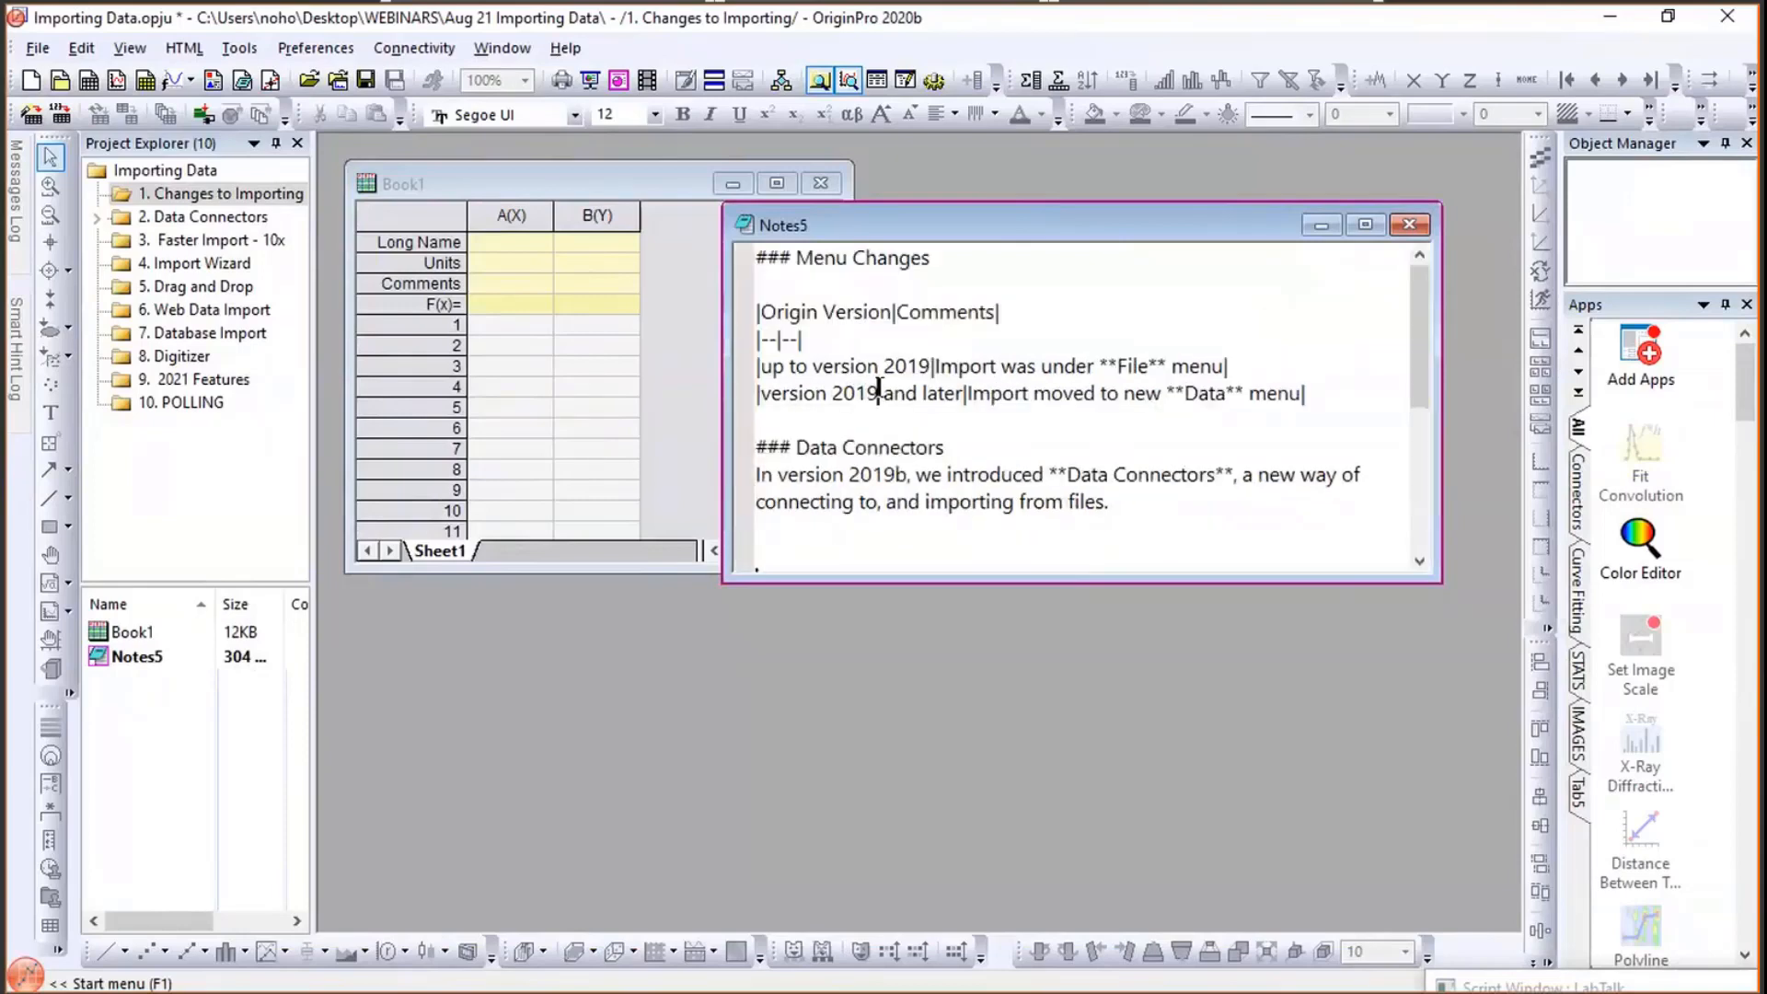
pyautogui.write('b')
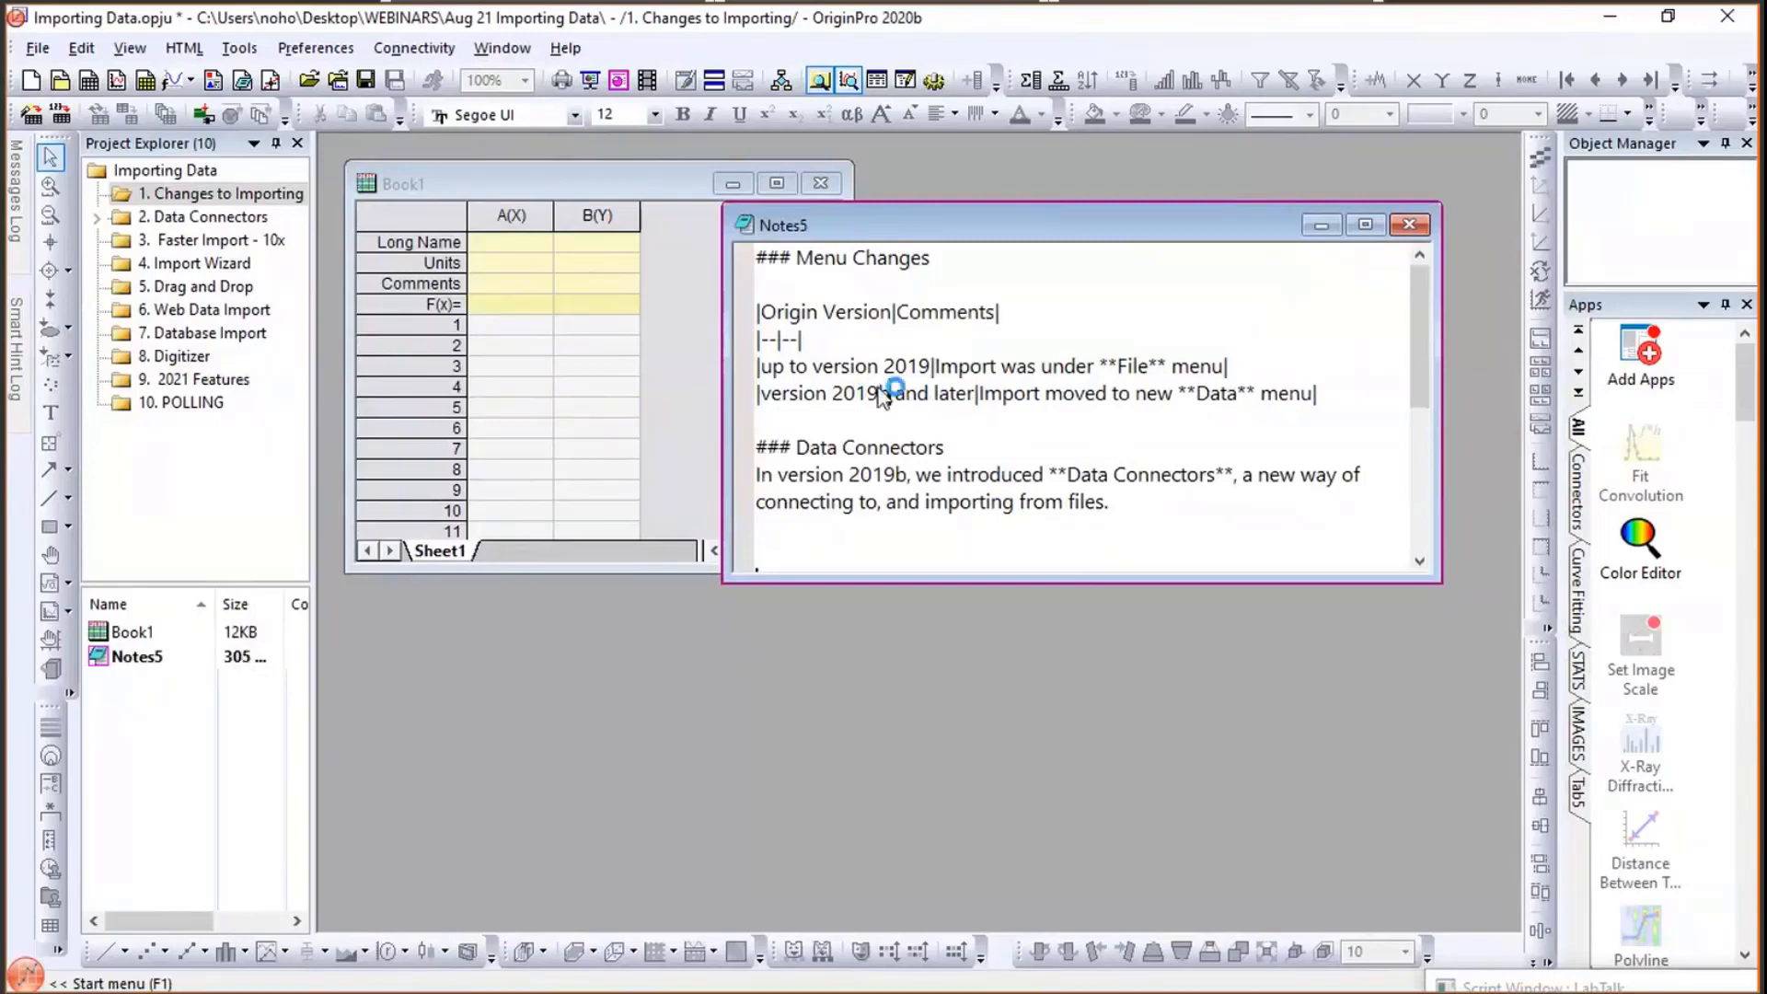
pyautogui.press('Escape')
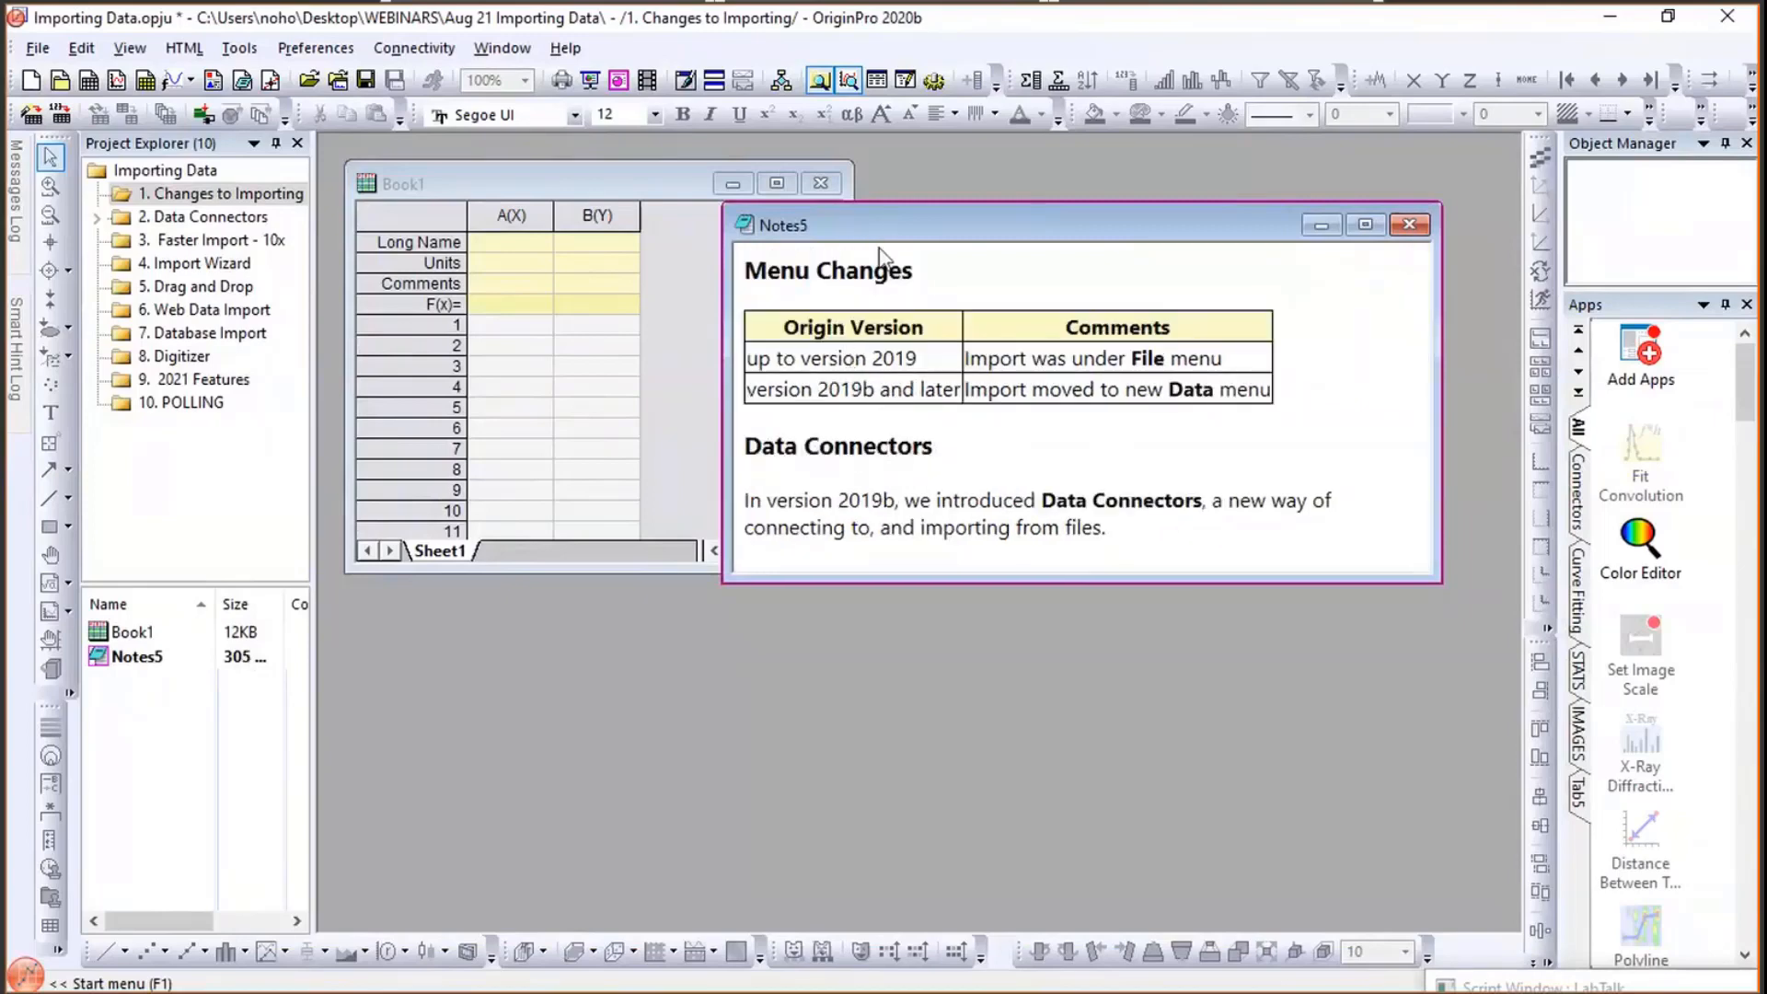
pyautogui.moveTo(976, 225); pyautogui.dragTo(978, 379)
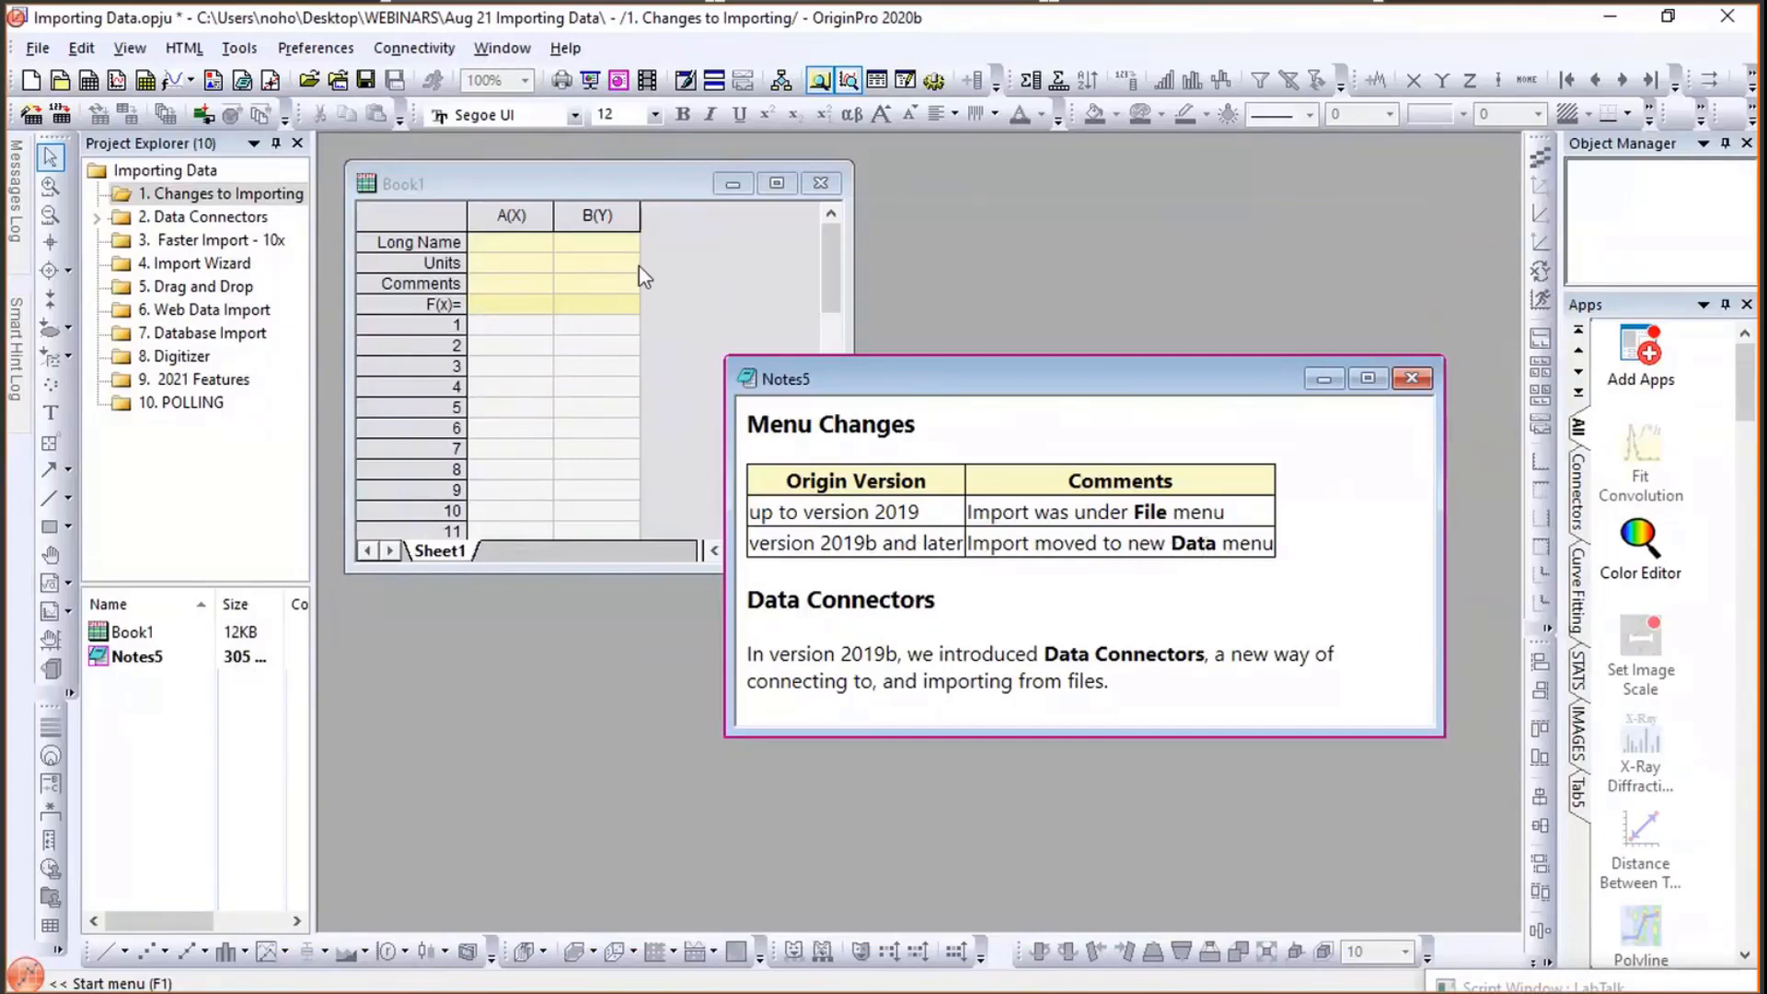
# - With Book1 active, open the App Center for adding a new file data connector
pyautogui.click(536, 174)
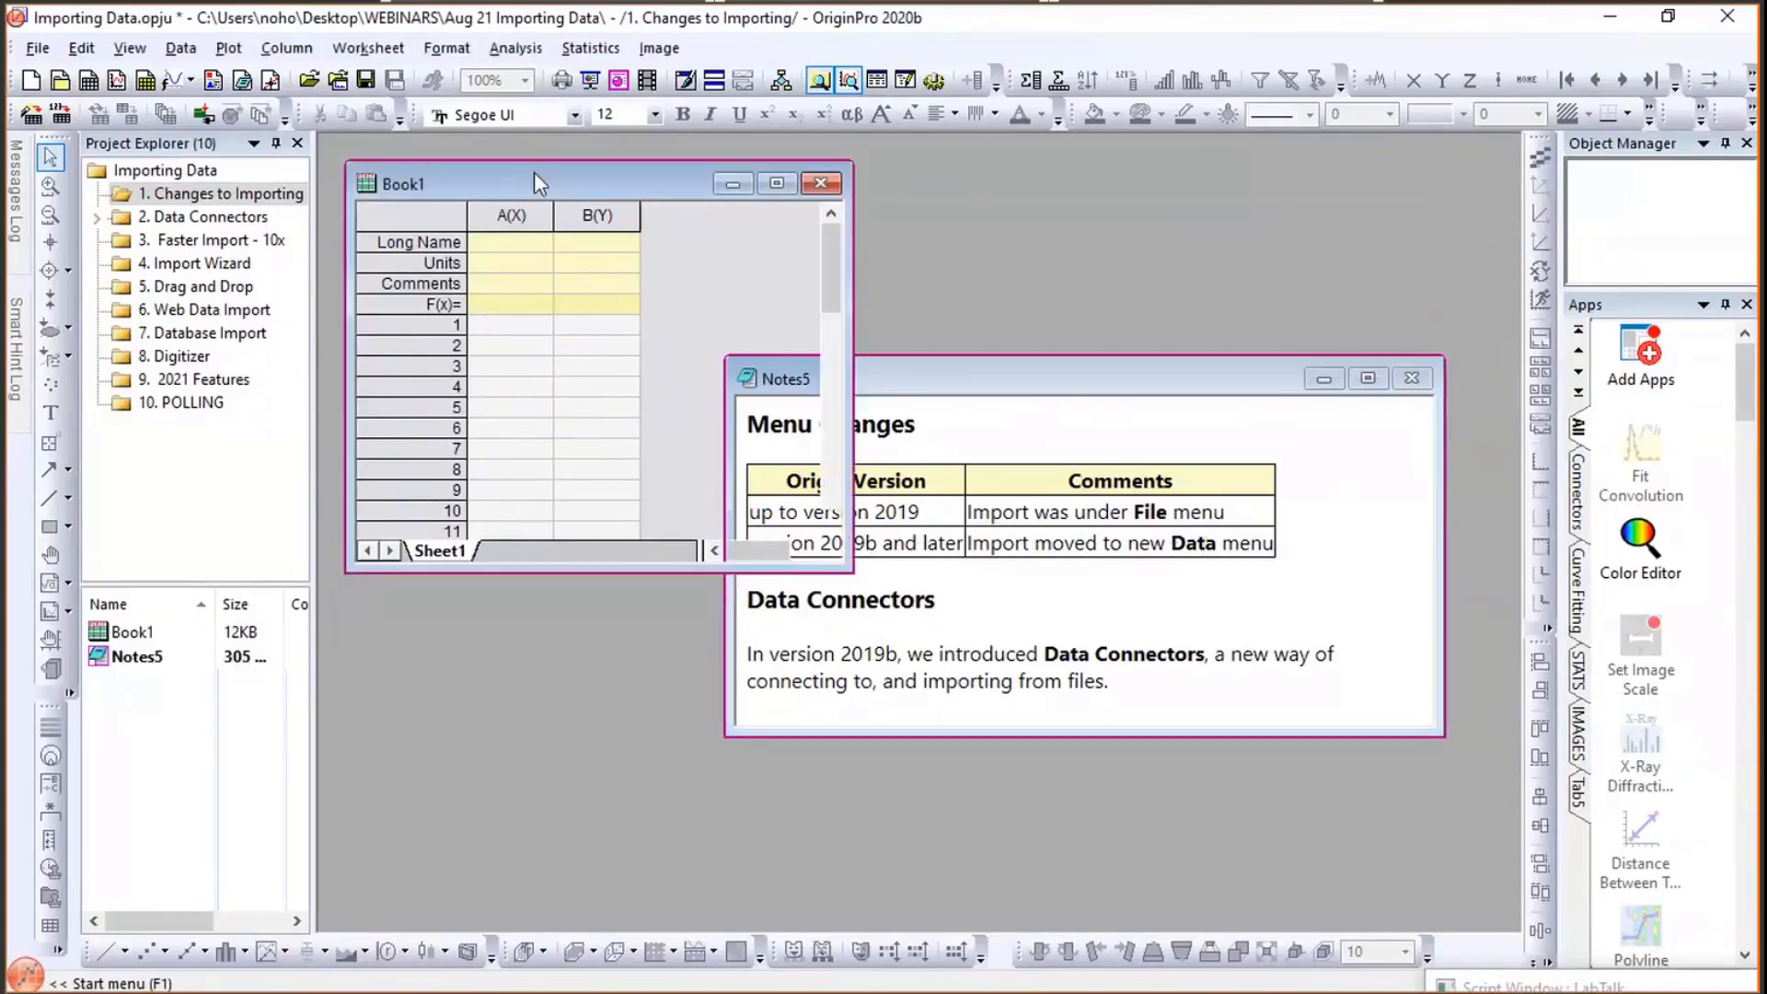
pyautogui.click(188, 50)
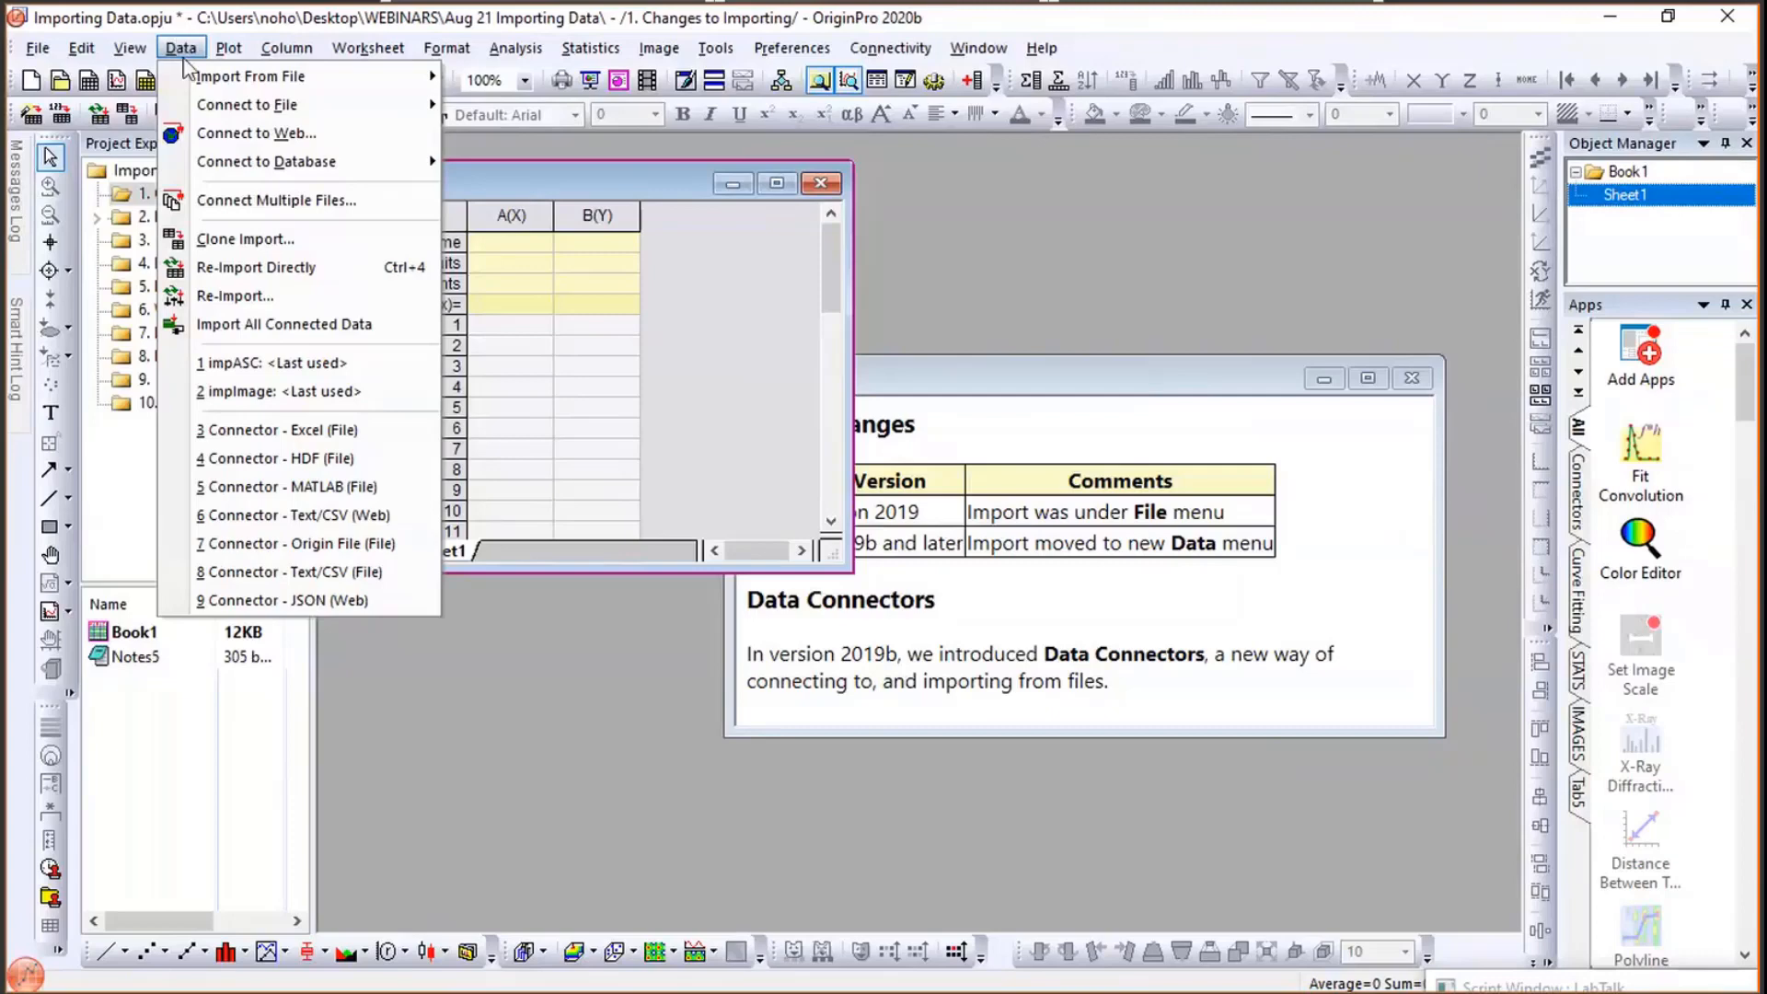
pyautogui.moveTo(303, 85)
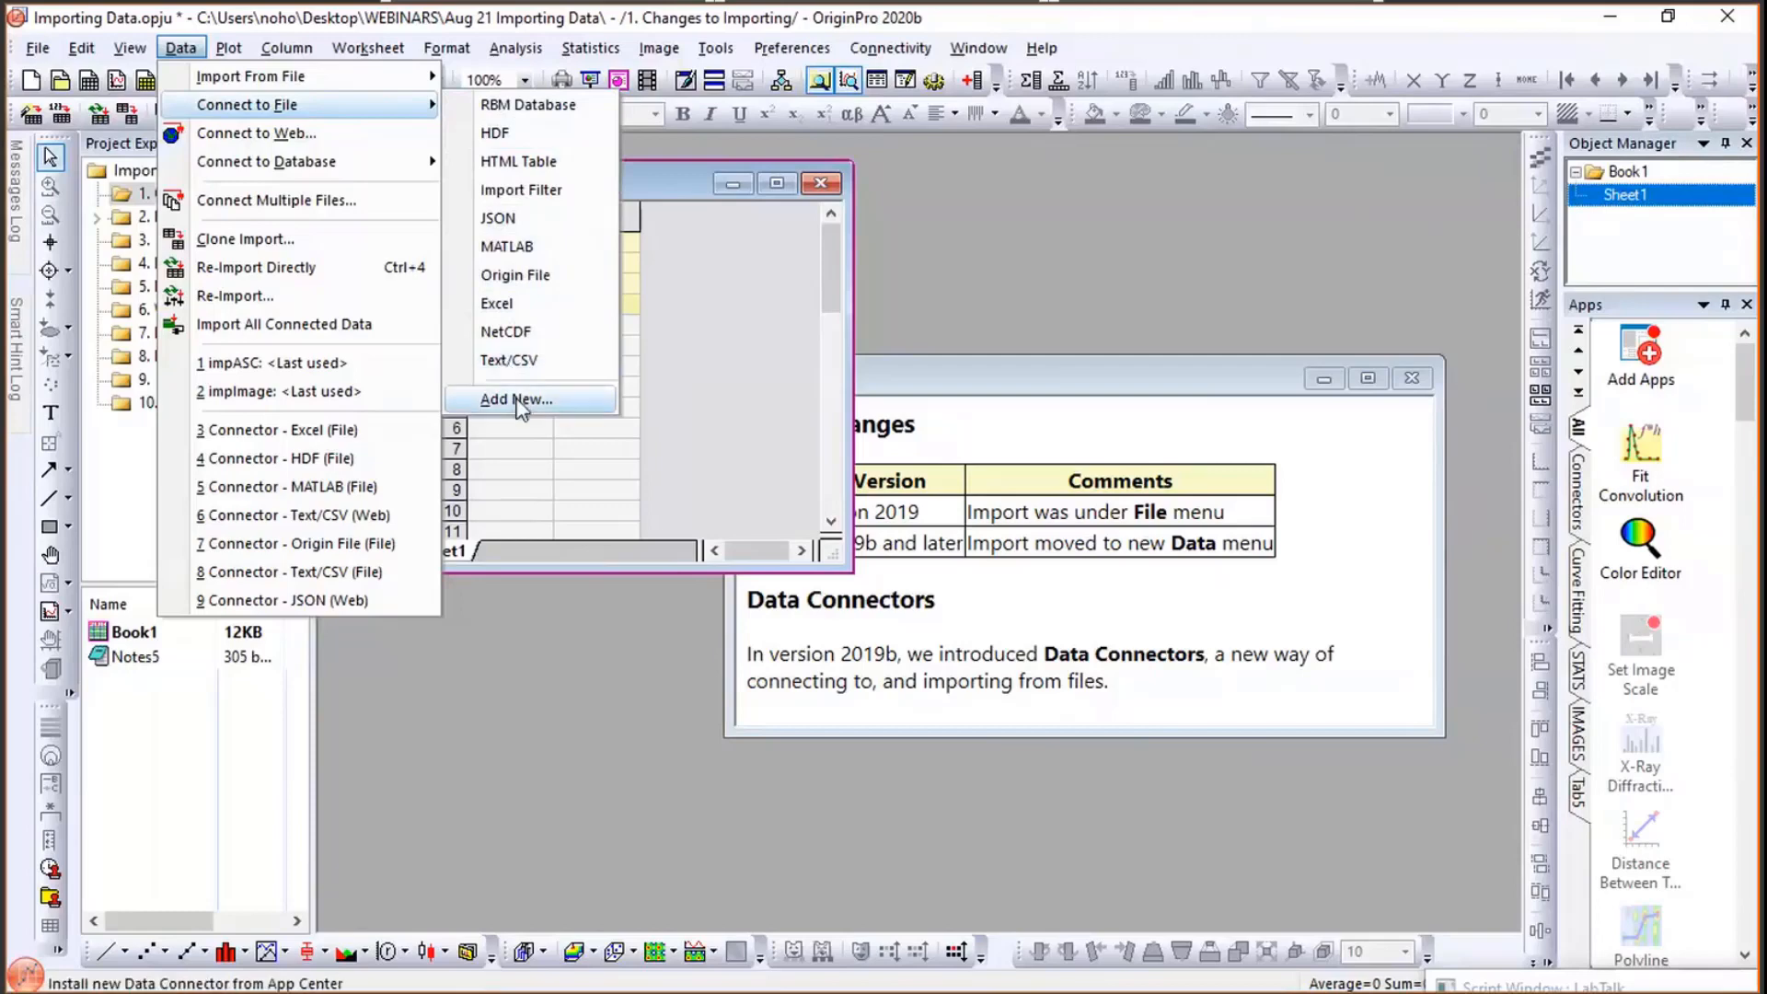
pyautogui.click(518, 399)
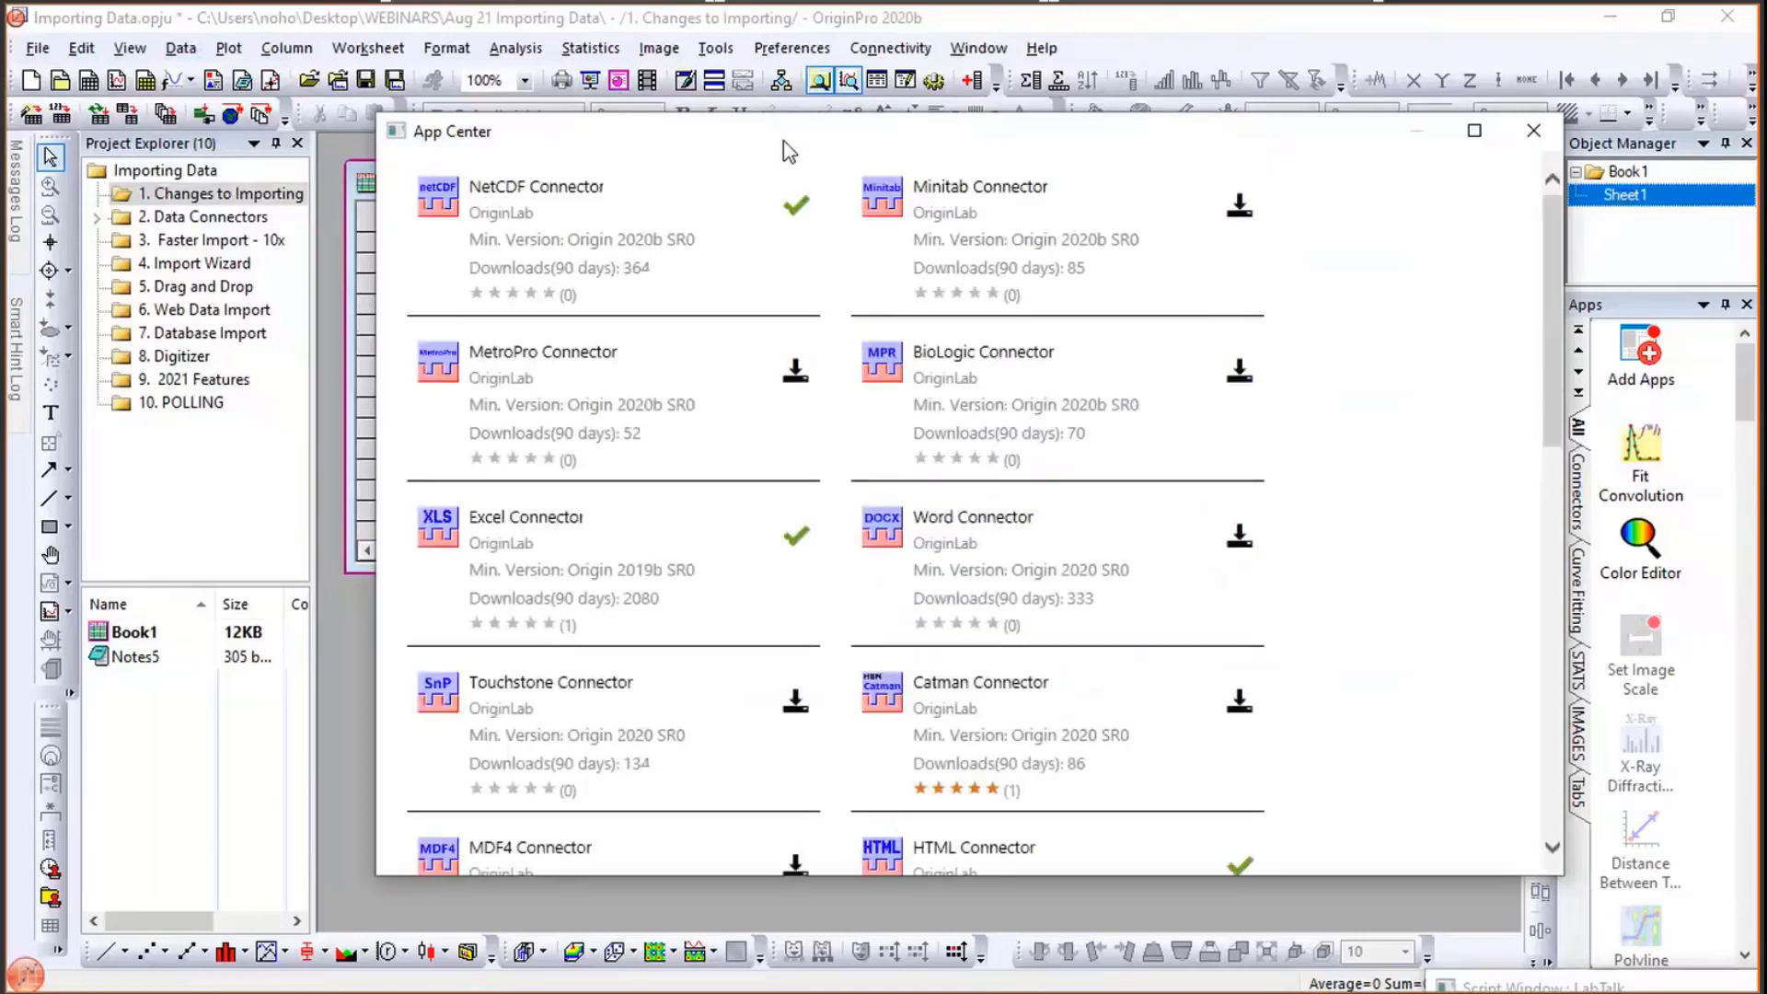
# - Browse the list of available connectors in App Center and close it
pyautogui.moveTo(699, 142); pyautogui.dragTo(616, 149)
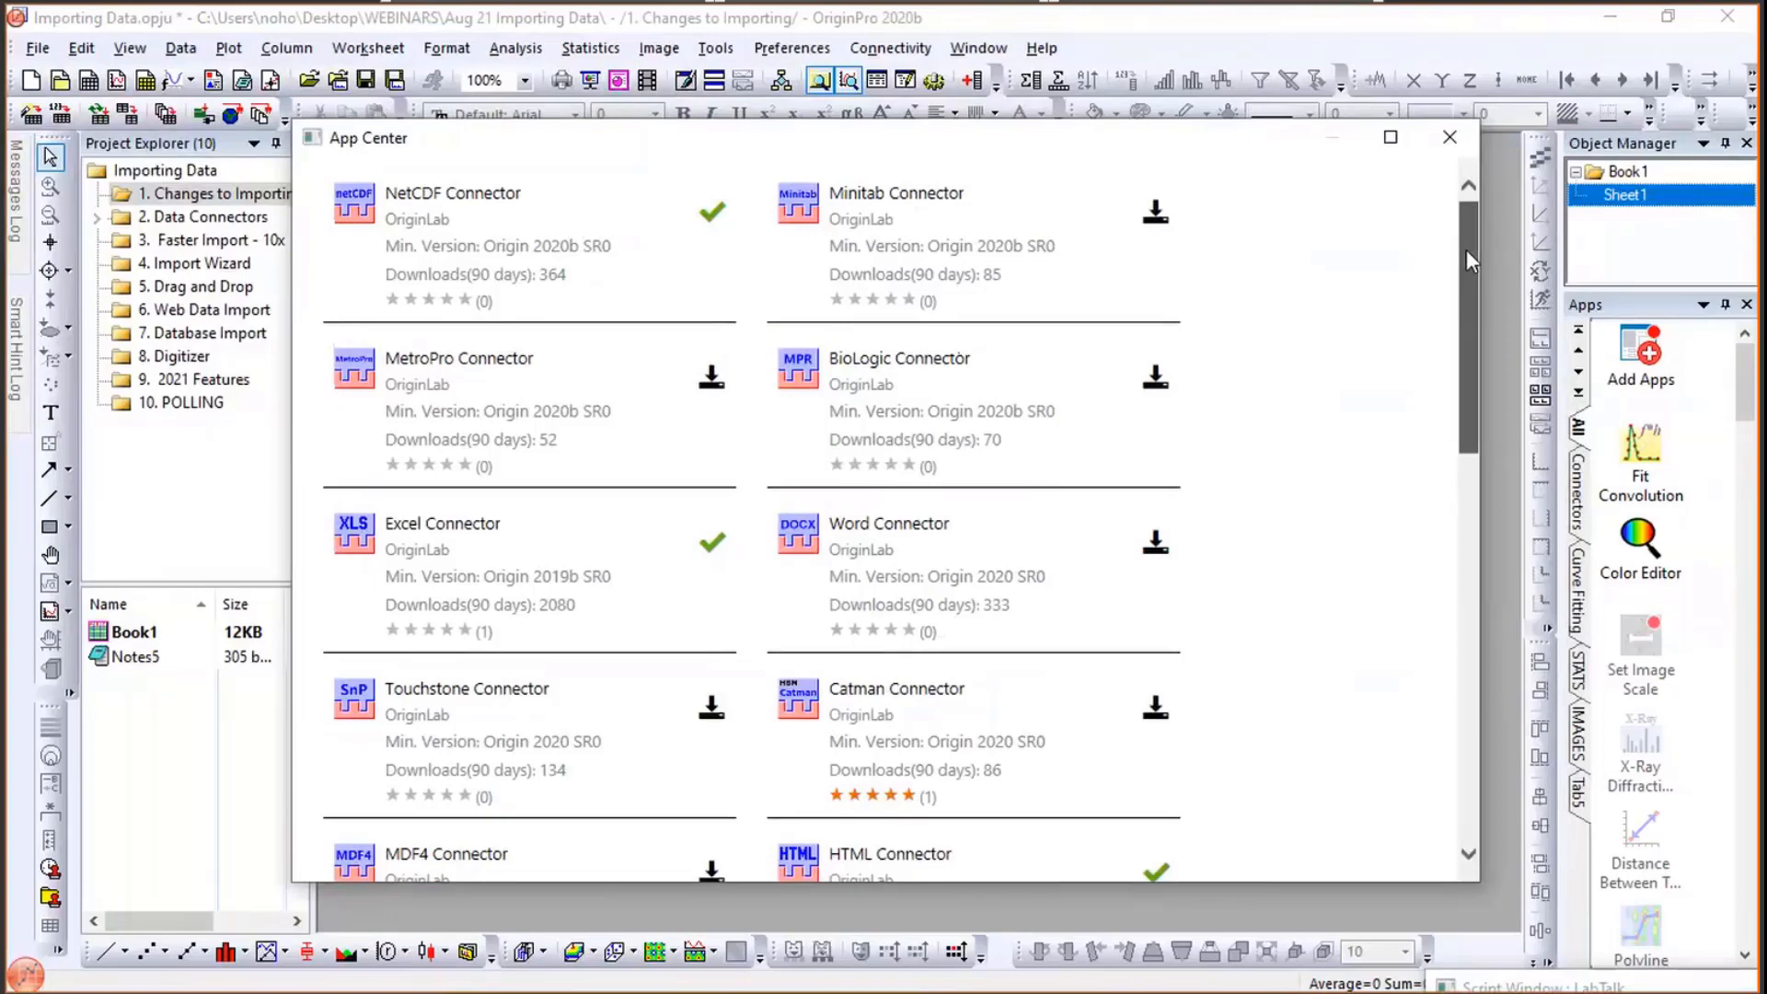
pyautogui.moveTo(1466, 251); pyautogui.dragTo(1455, 632)
pyautogui.scroll(-1, 1467, 263)
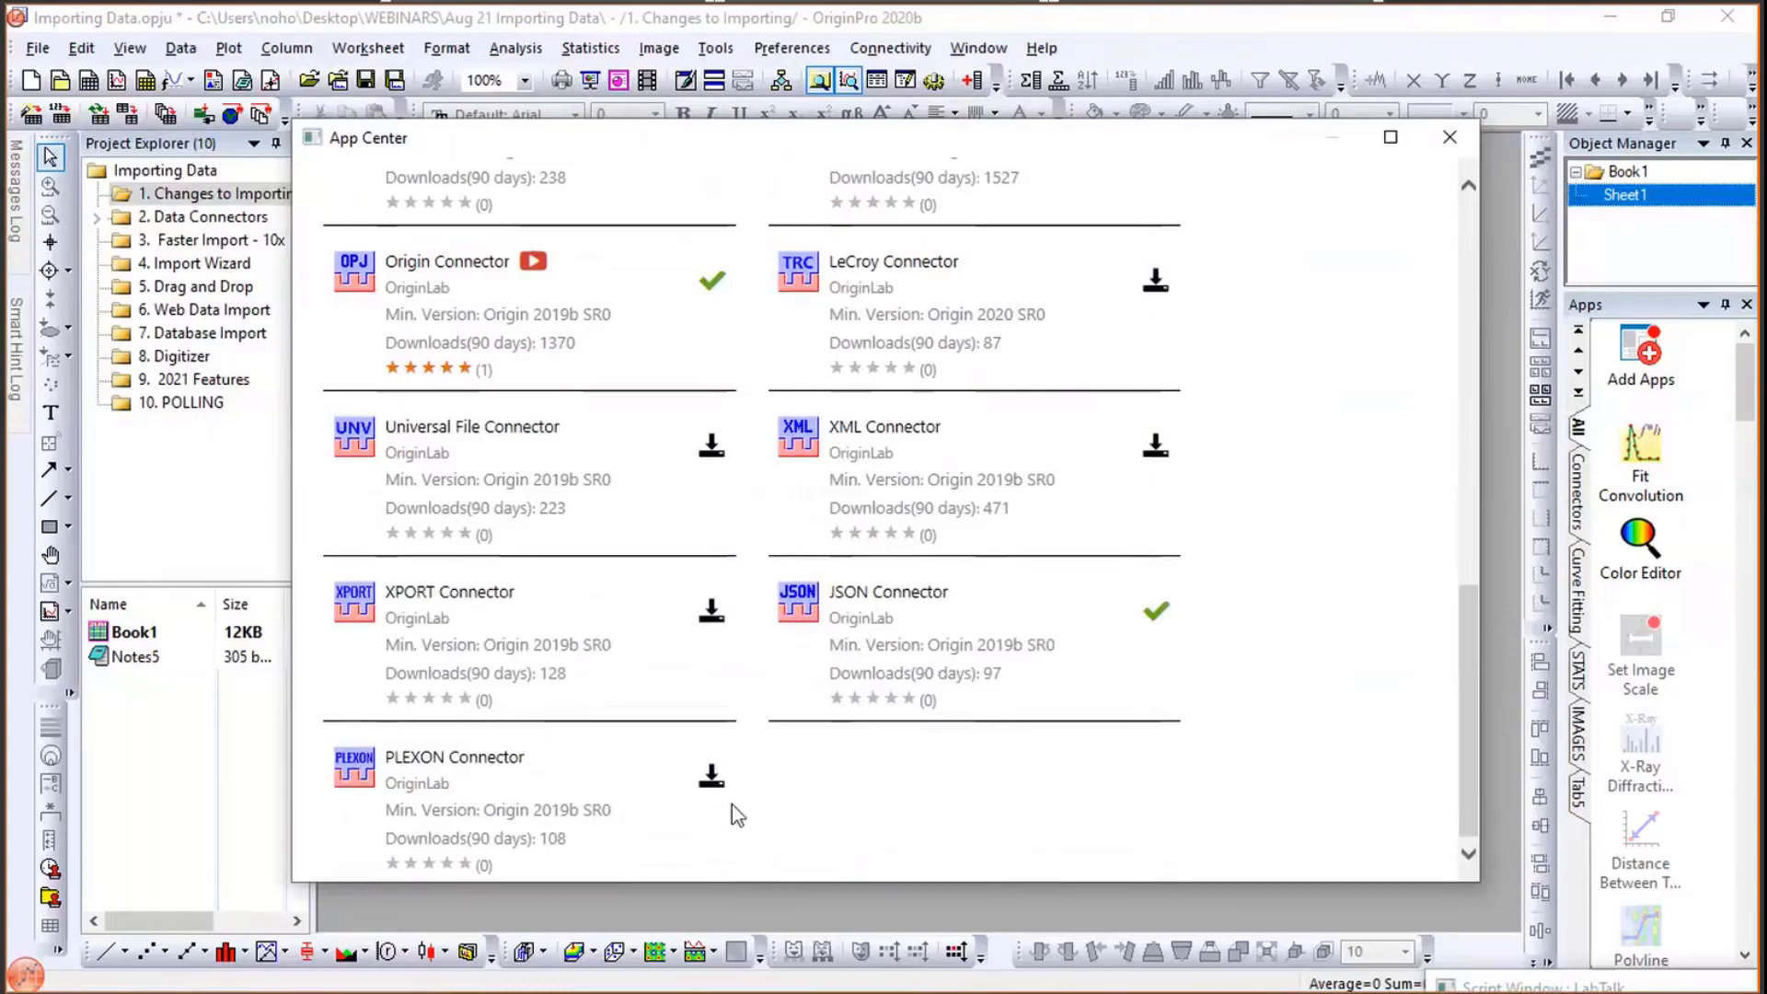
pyautogui.click(1437, 138)
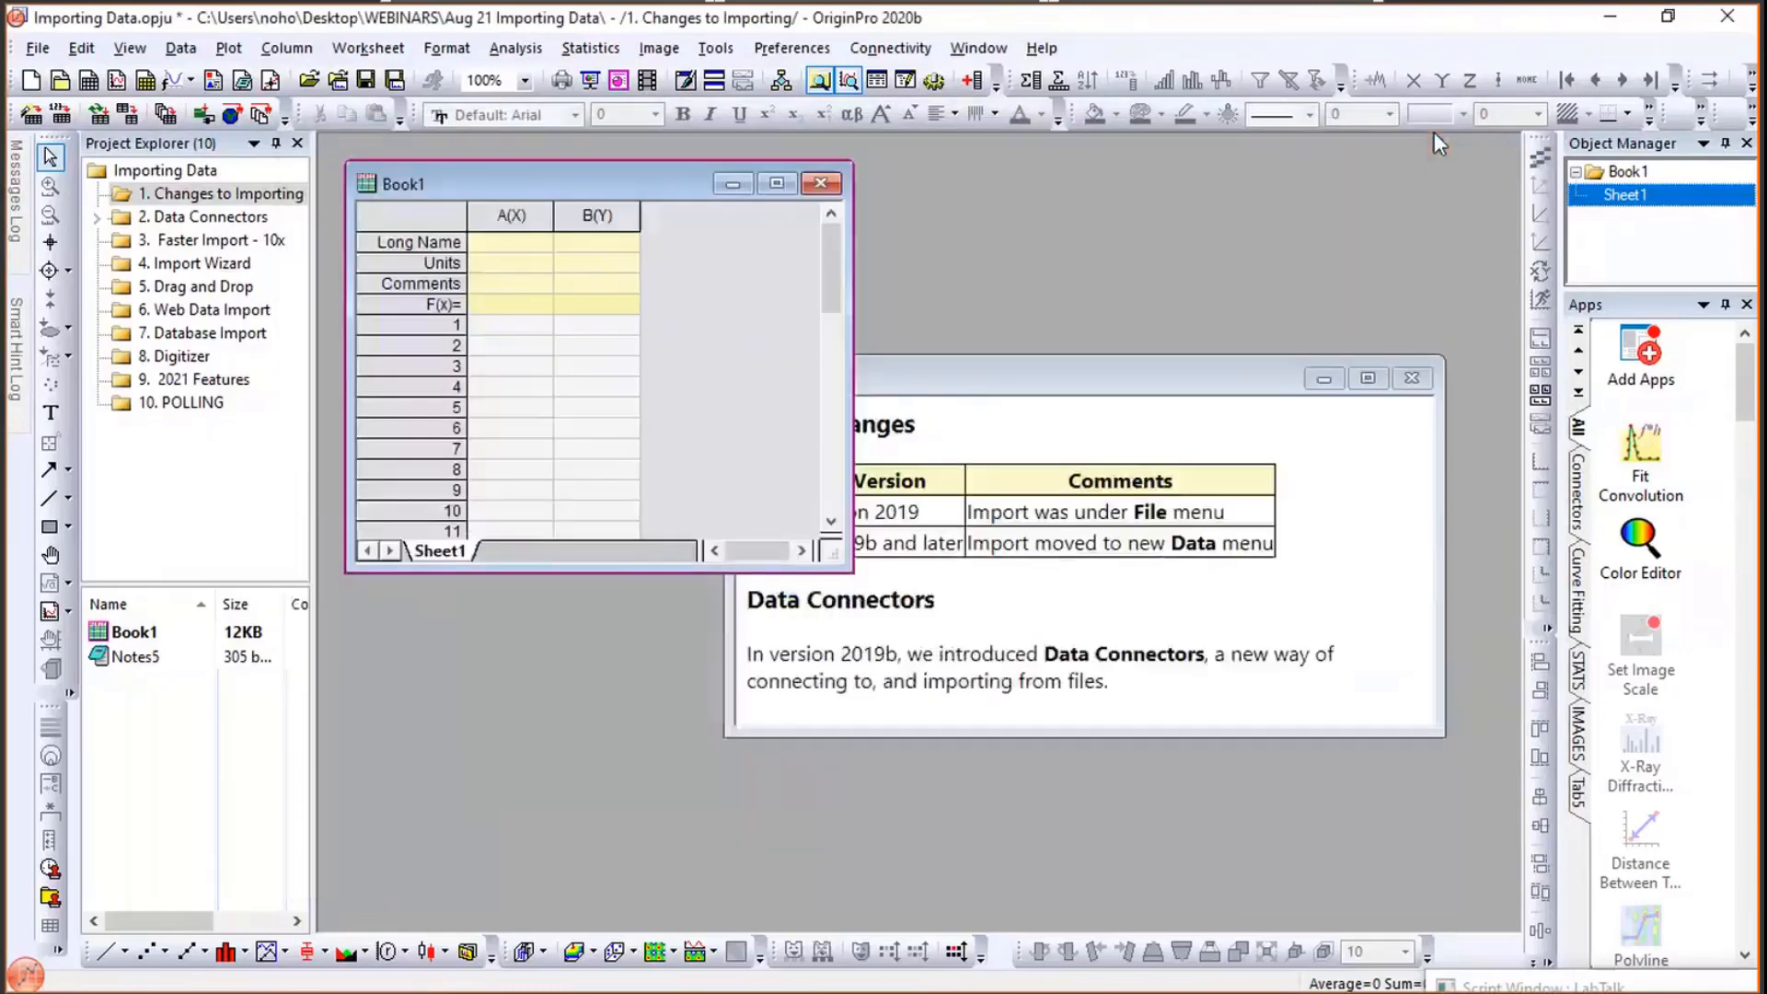
# - Examine the Data menu's connection options, including Connect to Database, with Book1 active
pyautogui.click(919, 370)
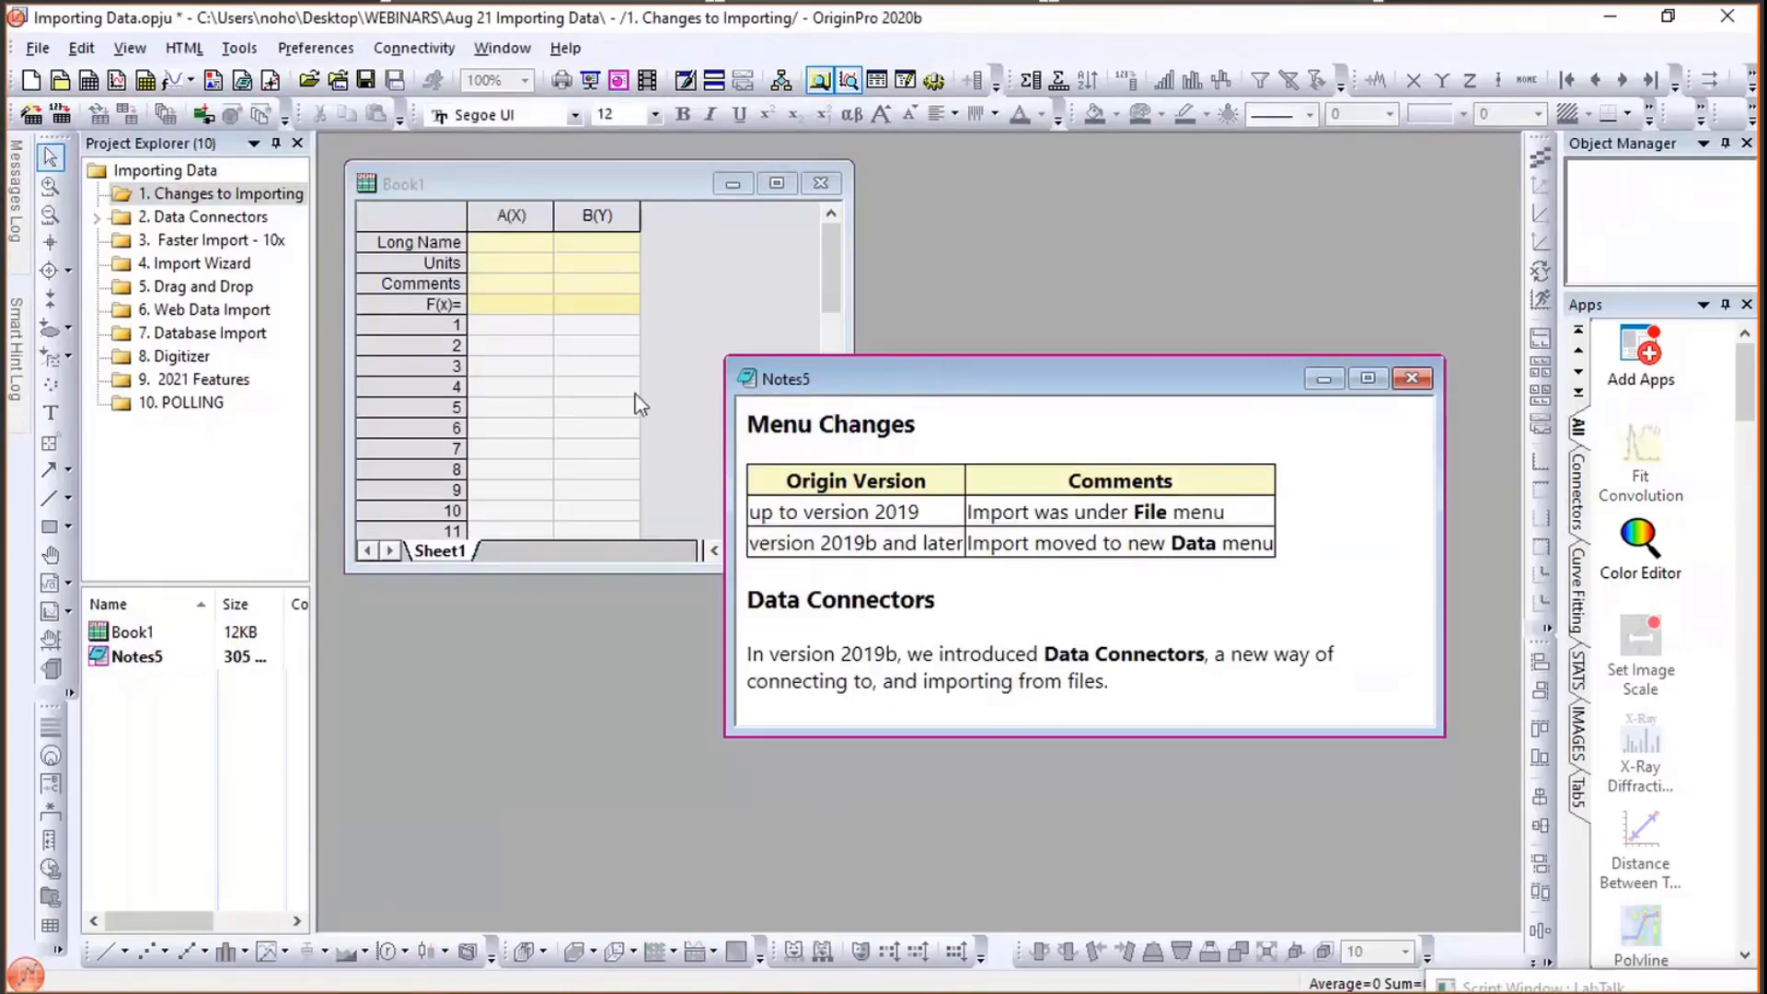
pyautogui.moveTo(150, 416)
pyautogui.click(421, 177)
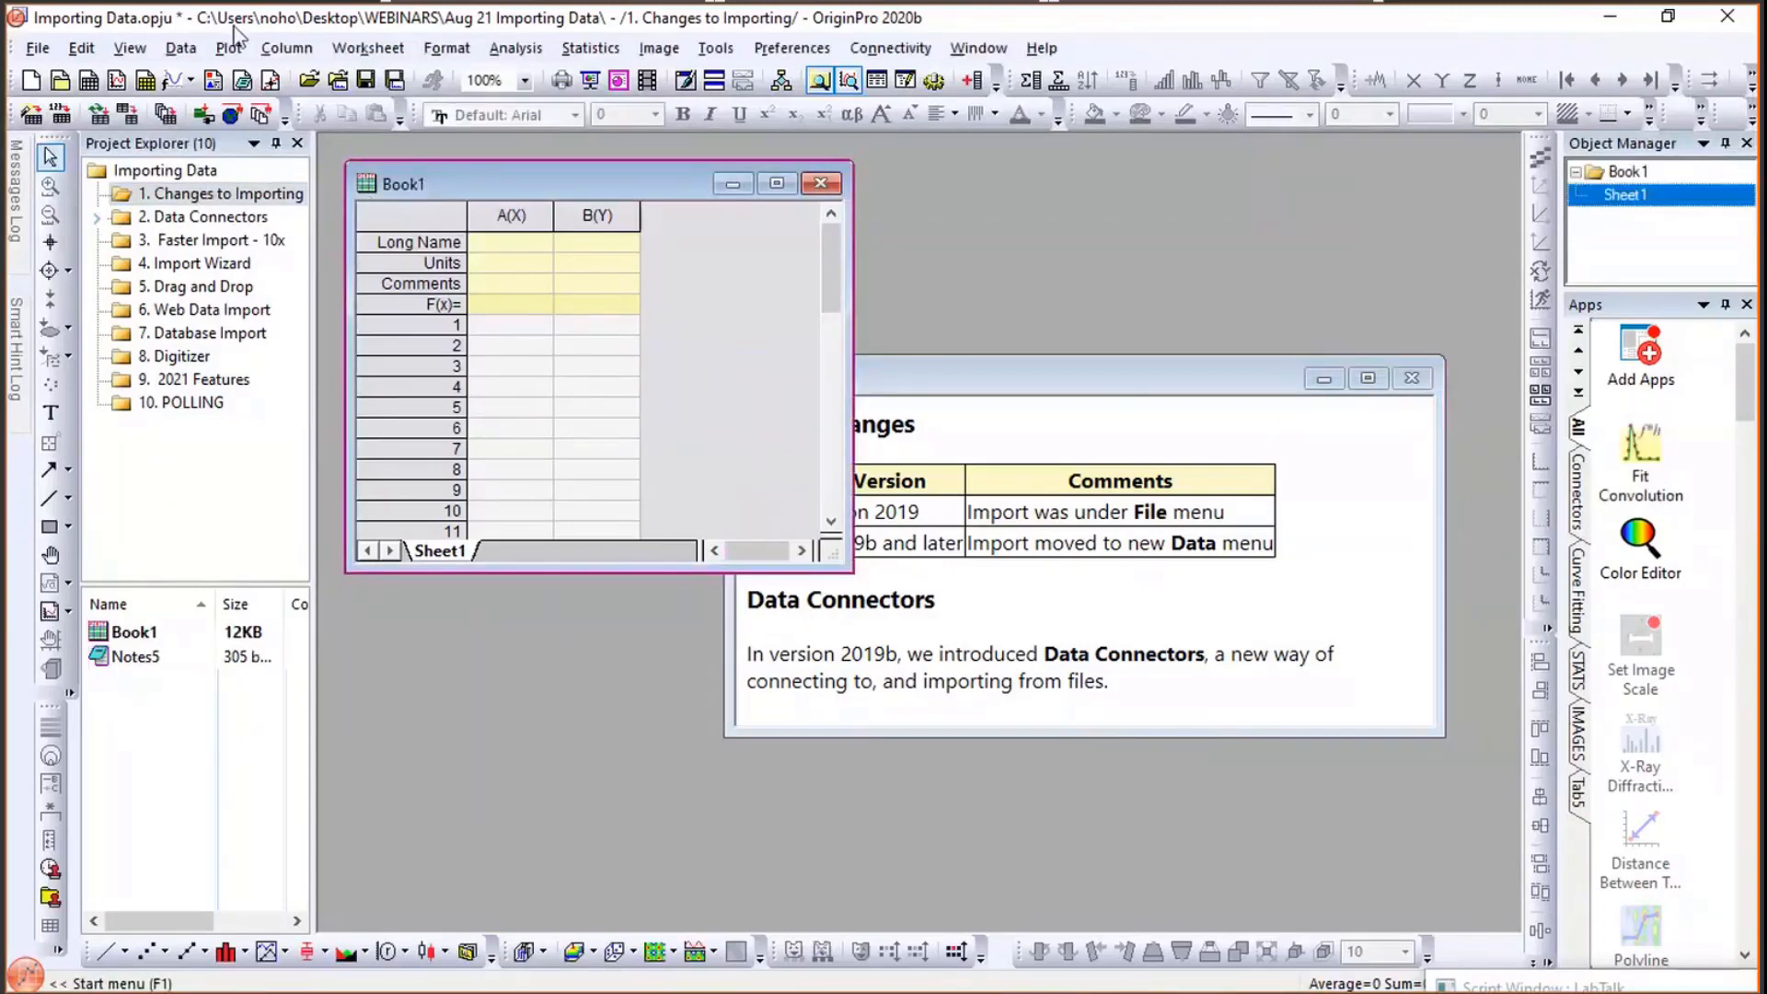
pyautogui.click(181, 48)
pyautogui.moveTo(291, 109)
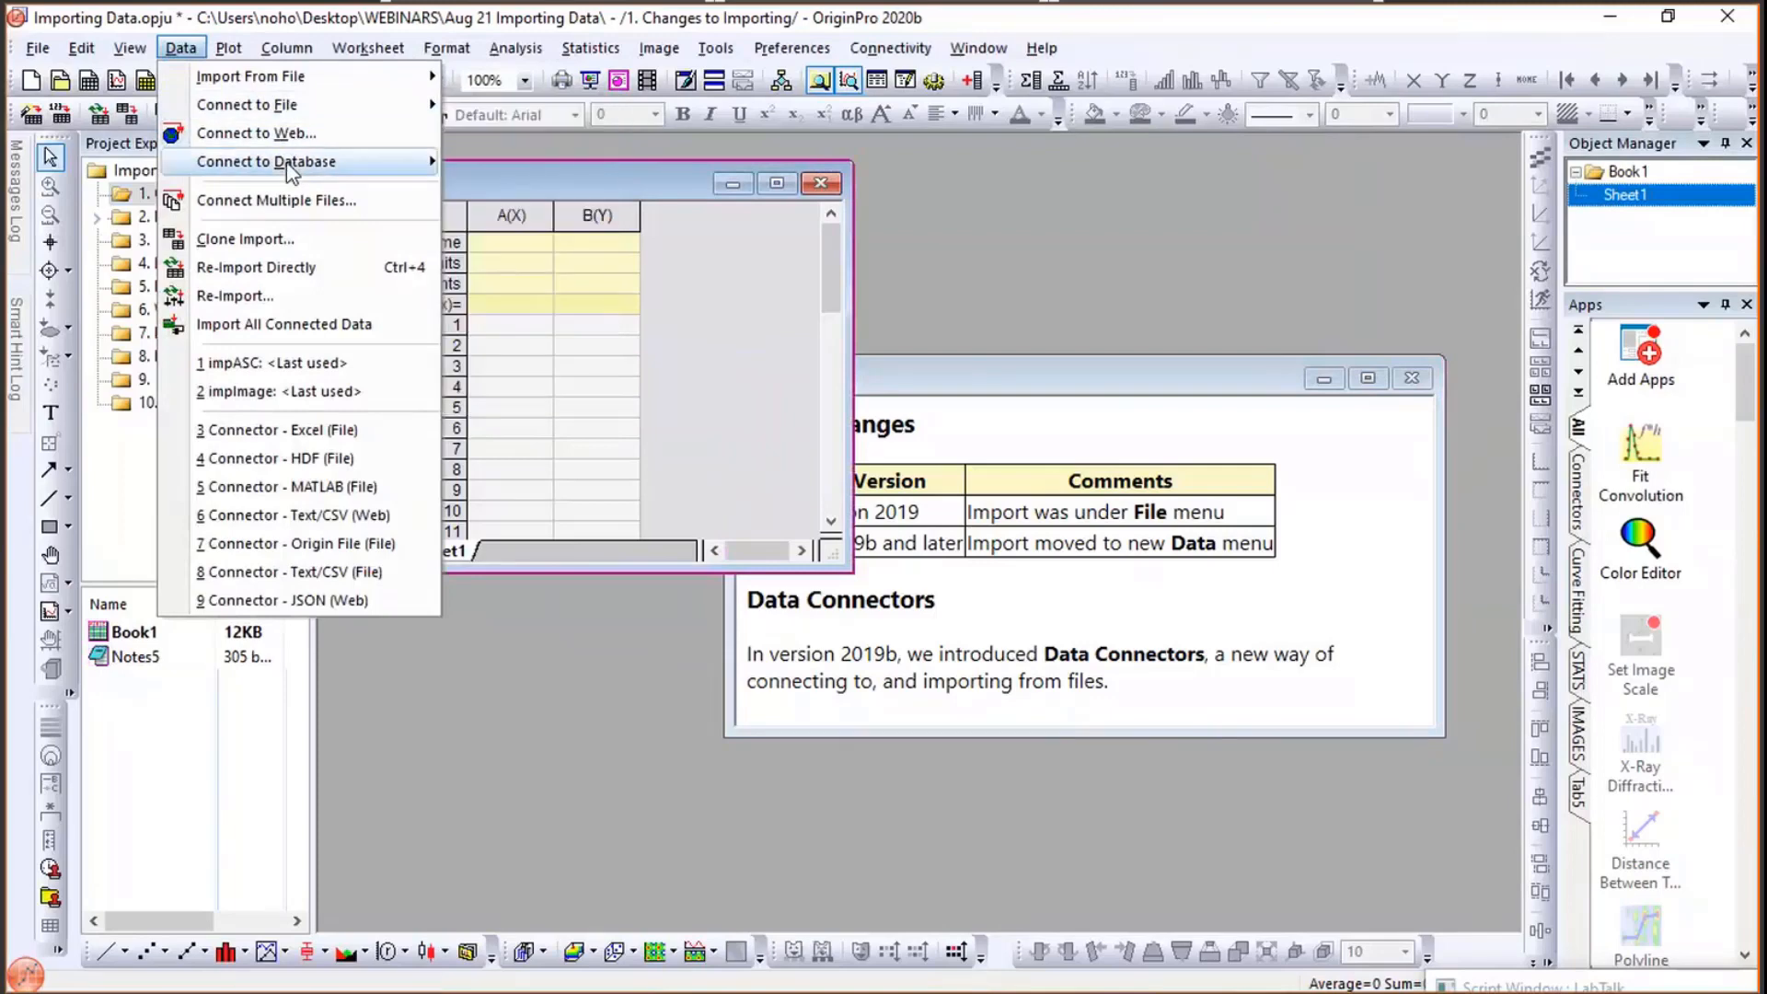
pyautogui.moveTo(287, 165)
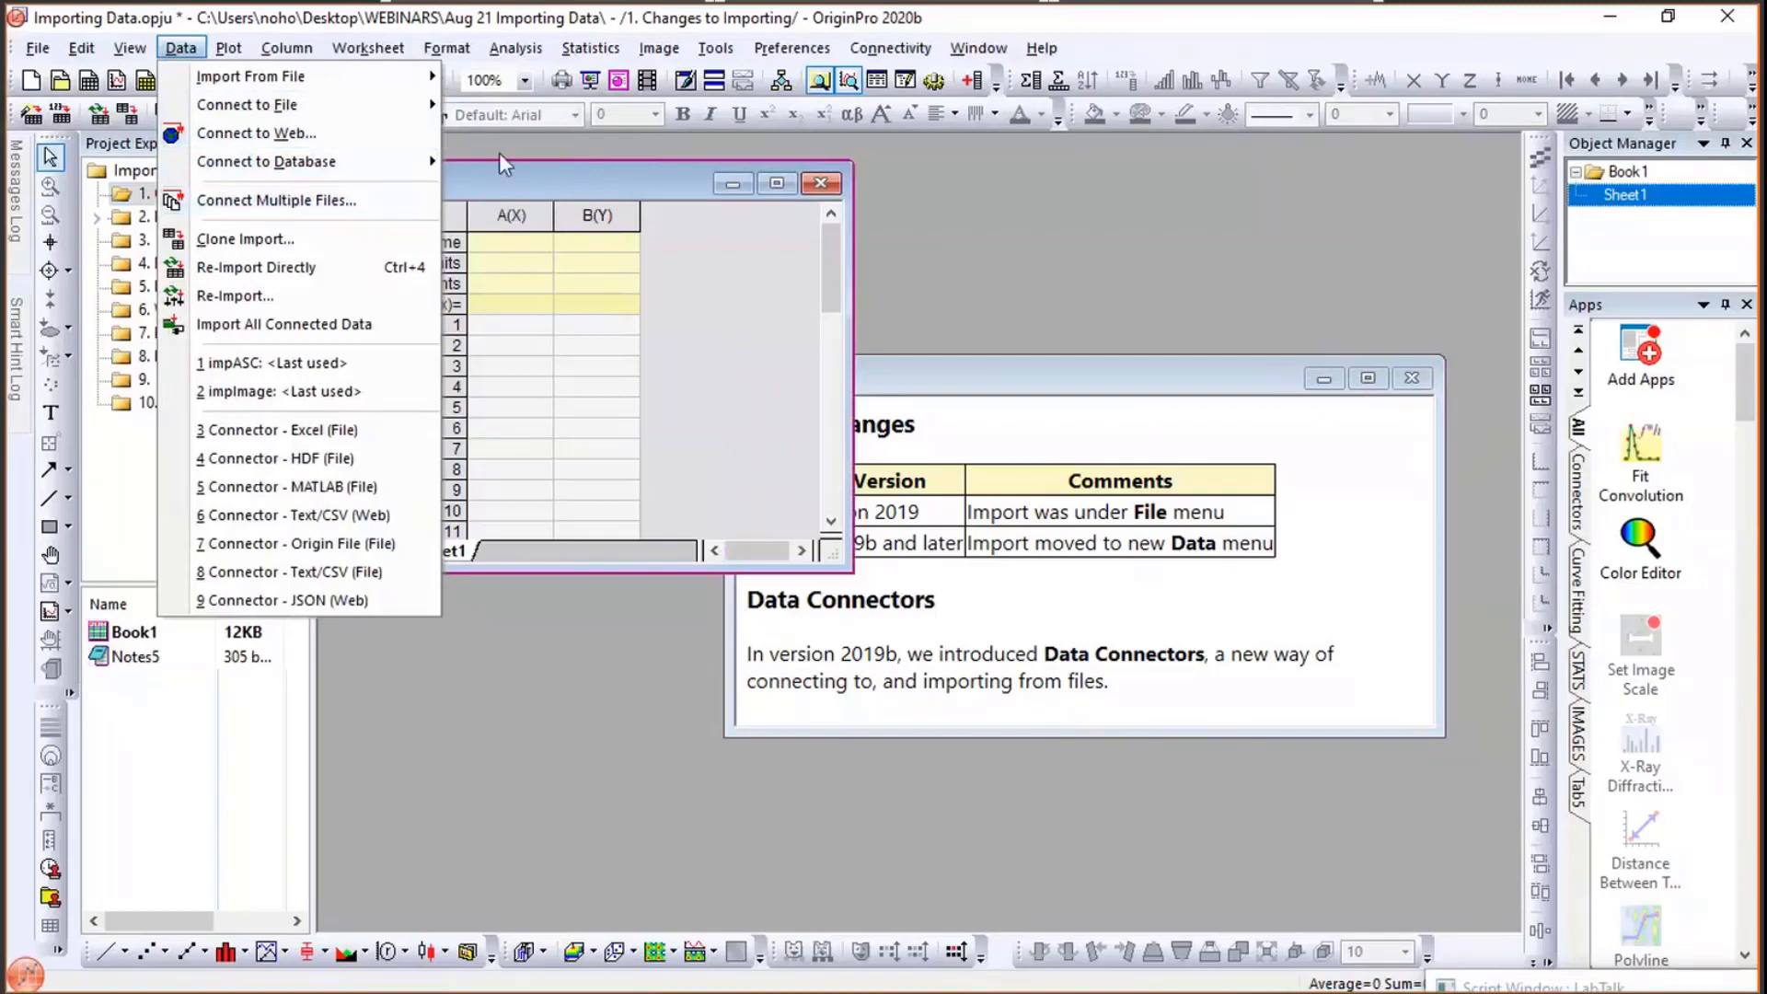
pyautogui.click(522, 154)
# - Expand the Data Connectors folder, open its "1. Text, CSV" subfolder, and move the note aside
pyautogui.click(97, 218)
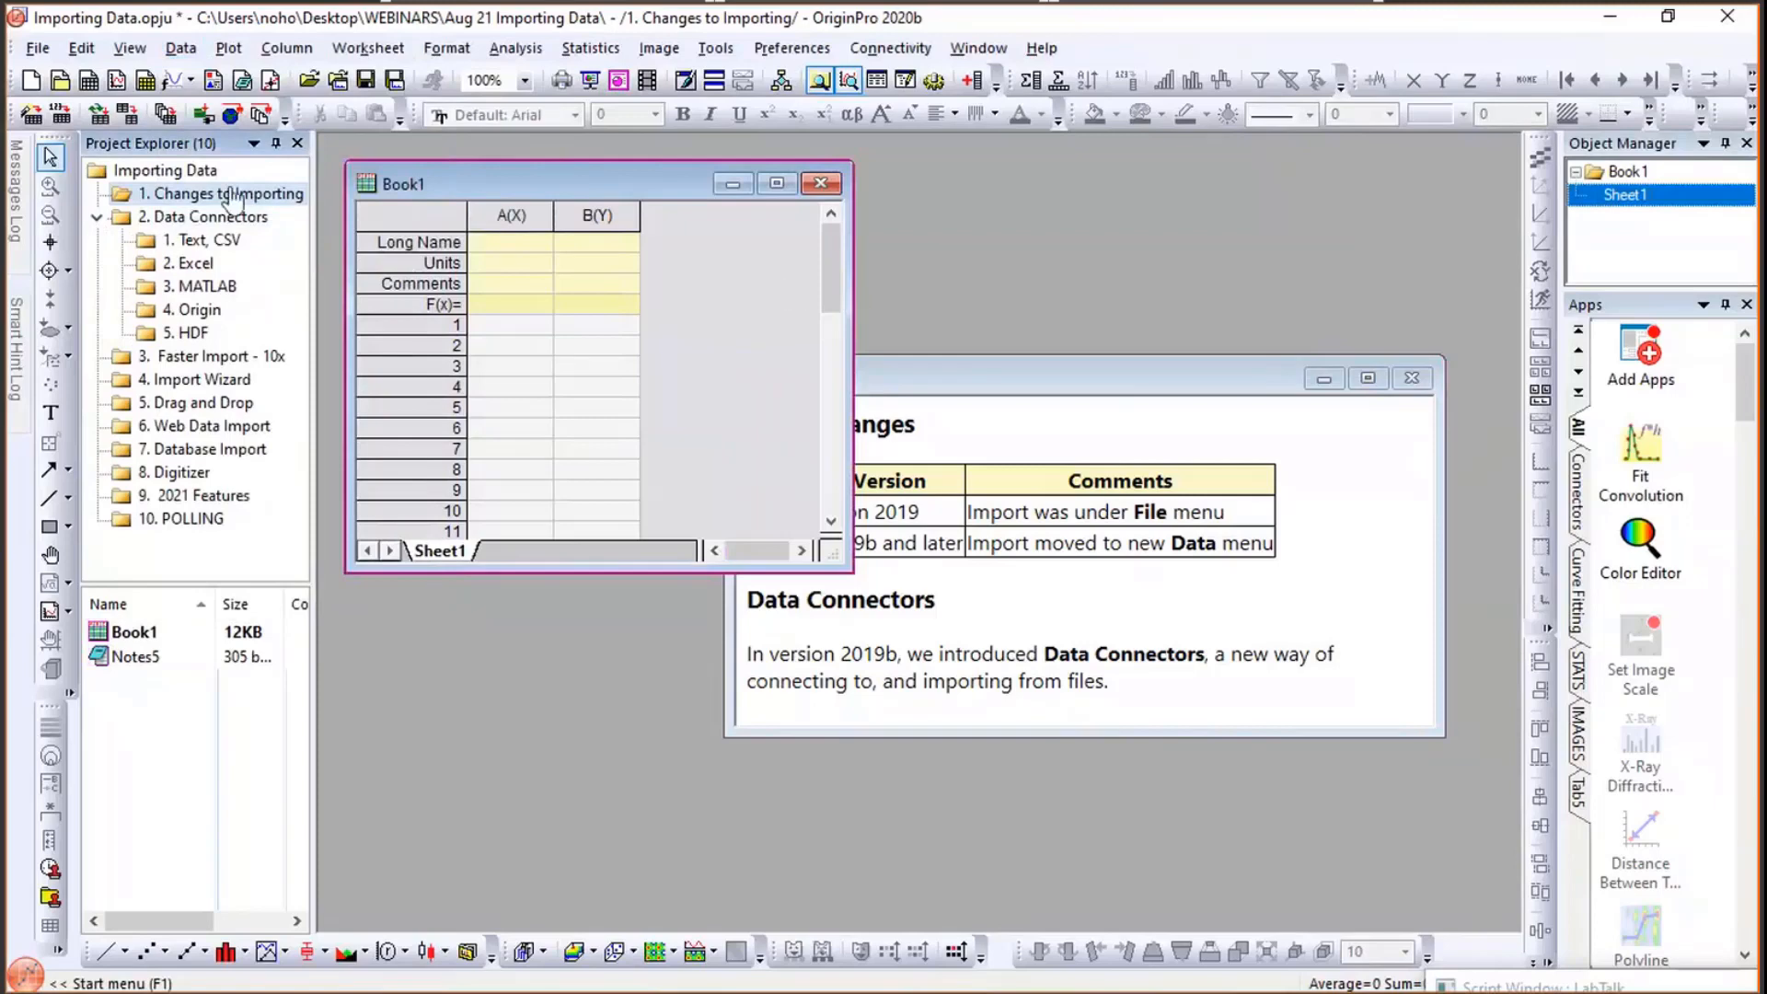
pyautogui.click(197, 239)
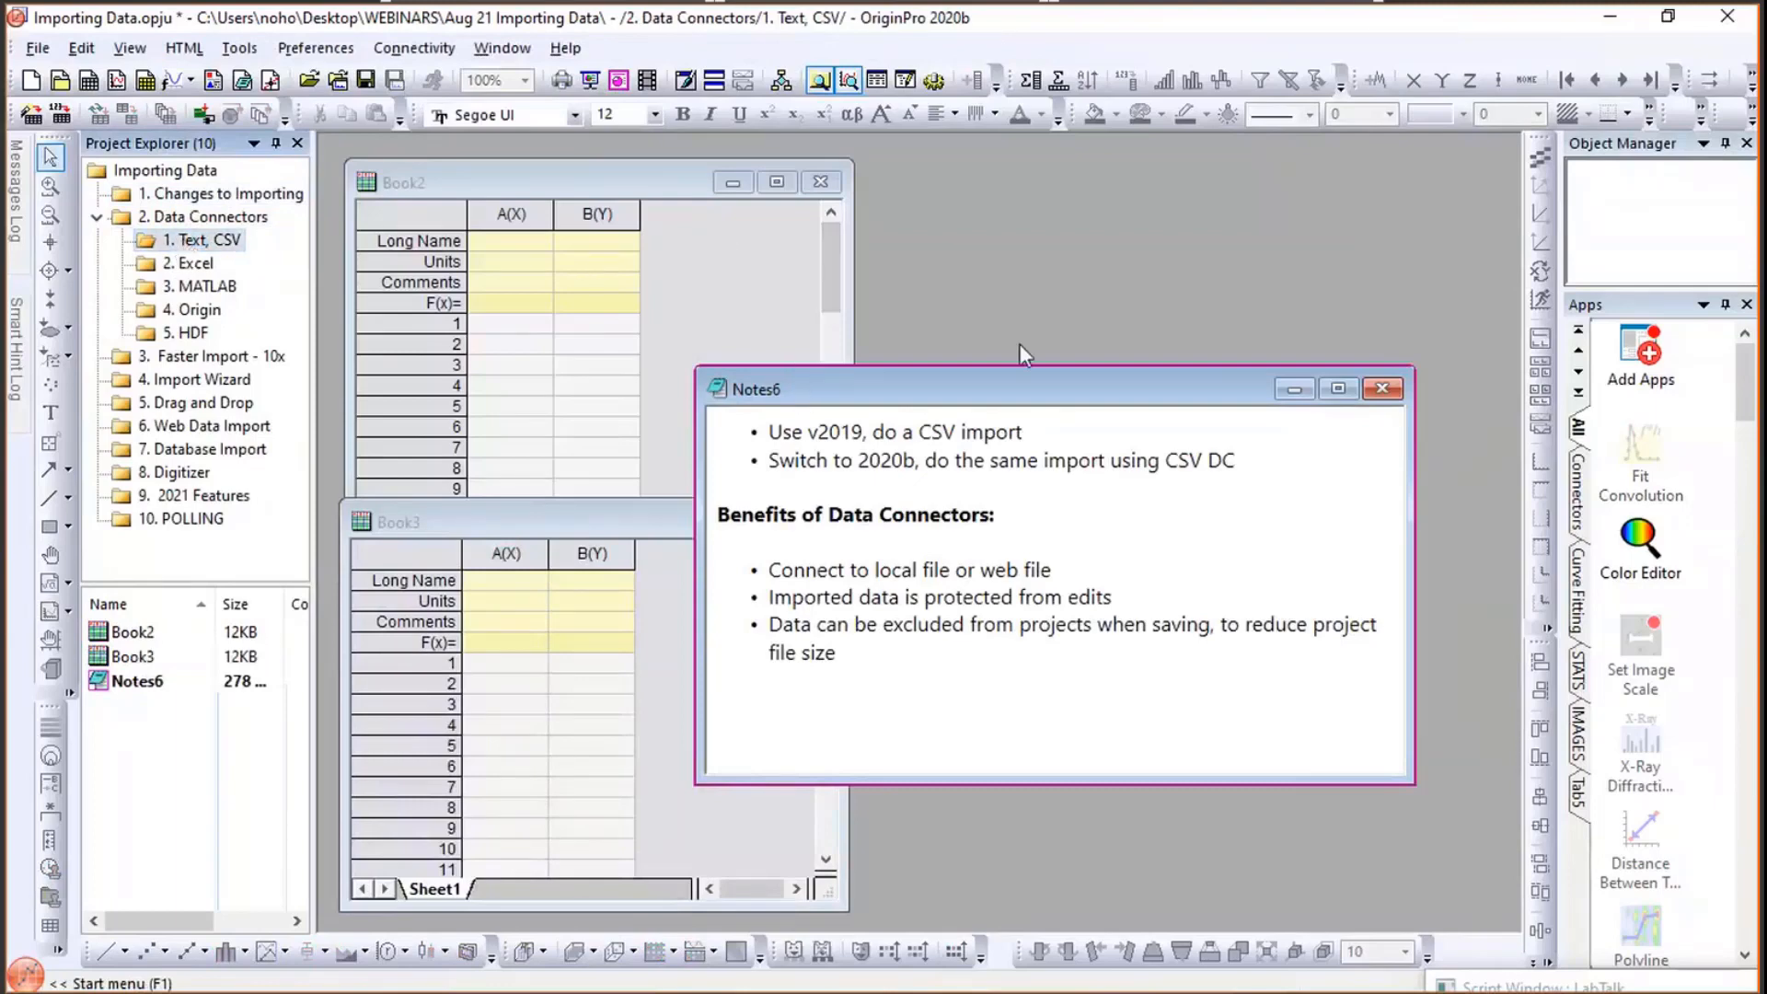
pyautogui.moveTo(797, 387); pyautogui.dragTo(1041, 334)
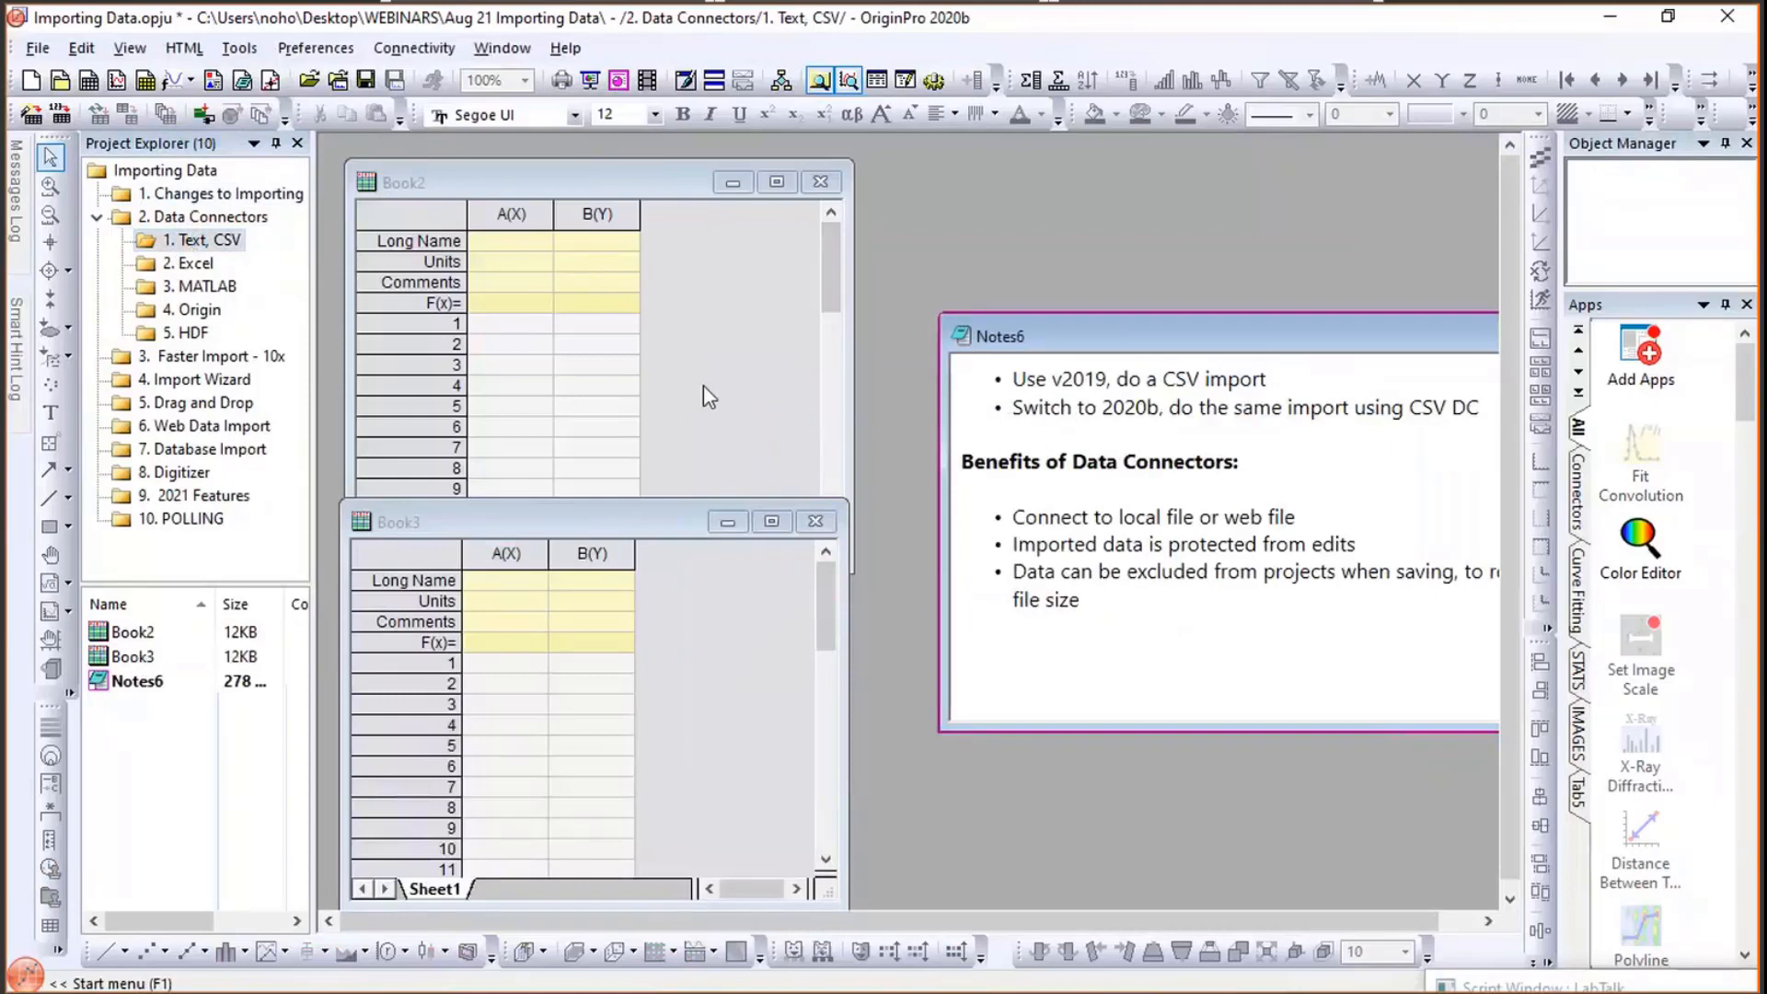
# - With Book2 active, start a comma-delimited CSV import and add T275K from the Desktop's WEBINARS, Aug 21 Importing Data folder
pyautogui.click(707, 396)
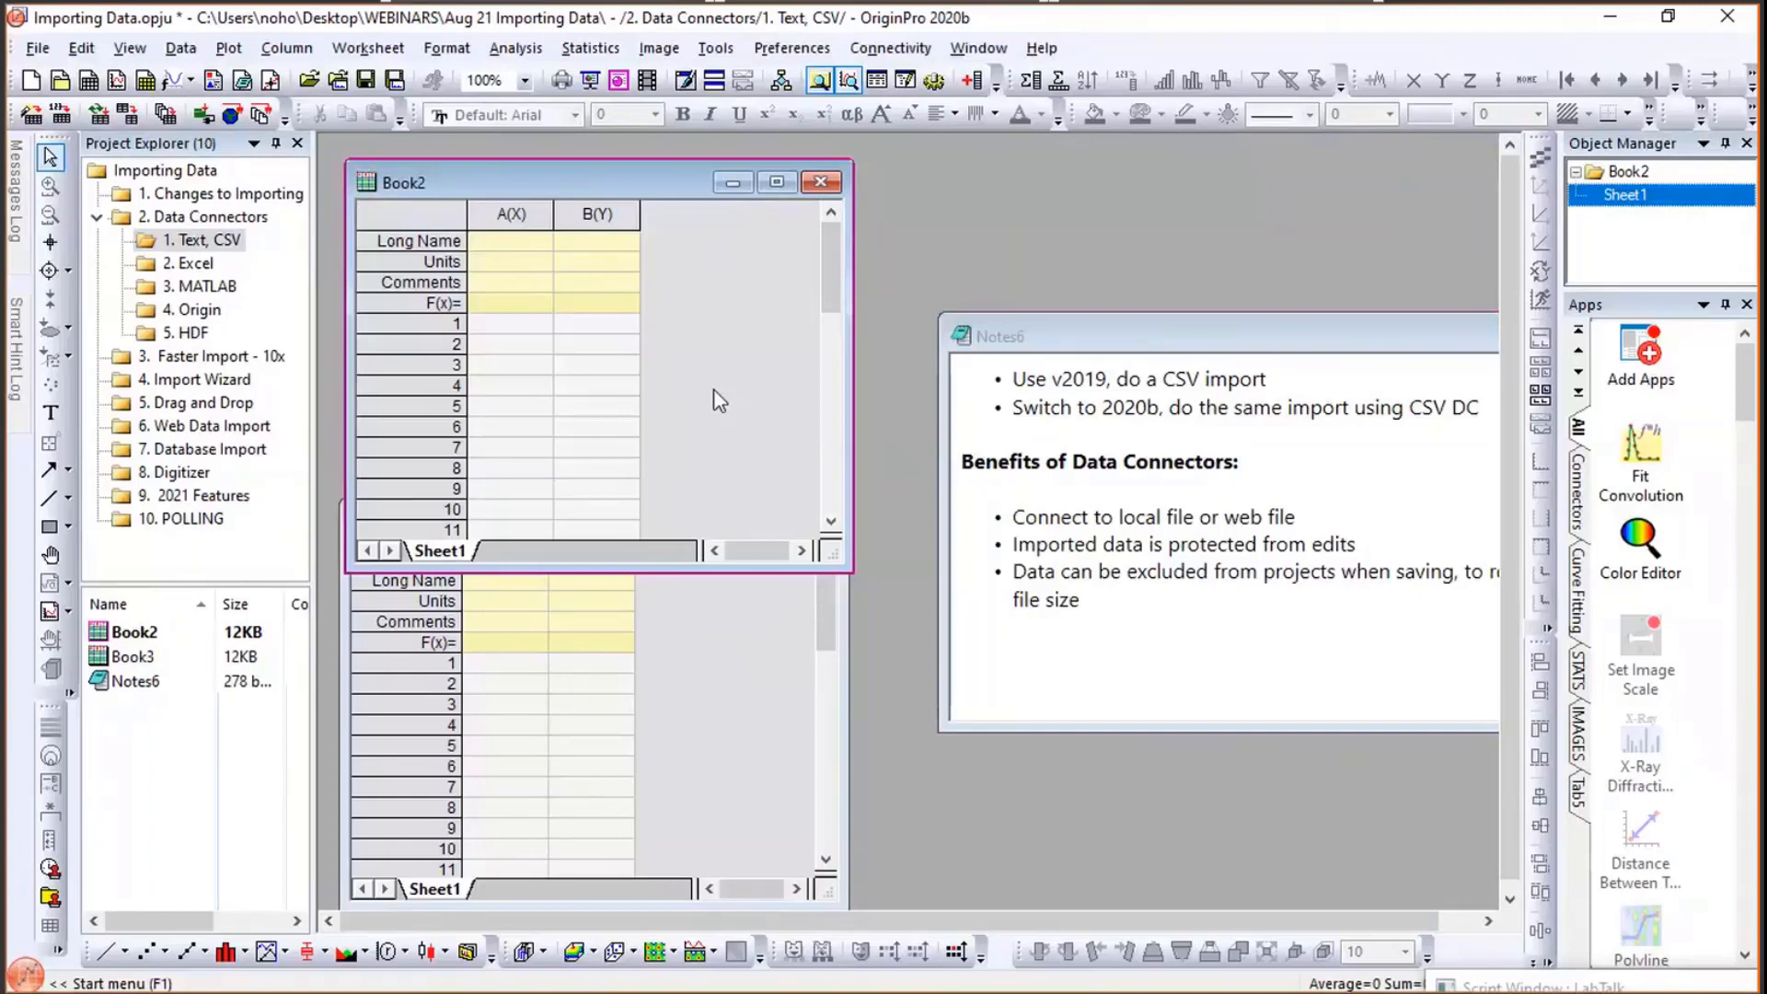
pyautogui.click(170, 51)
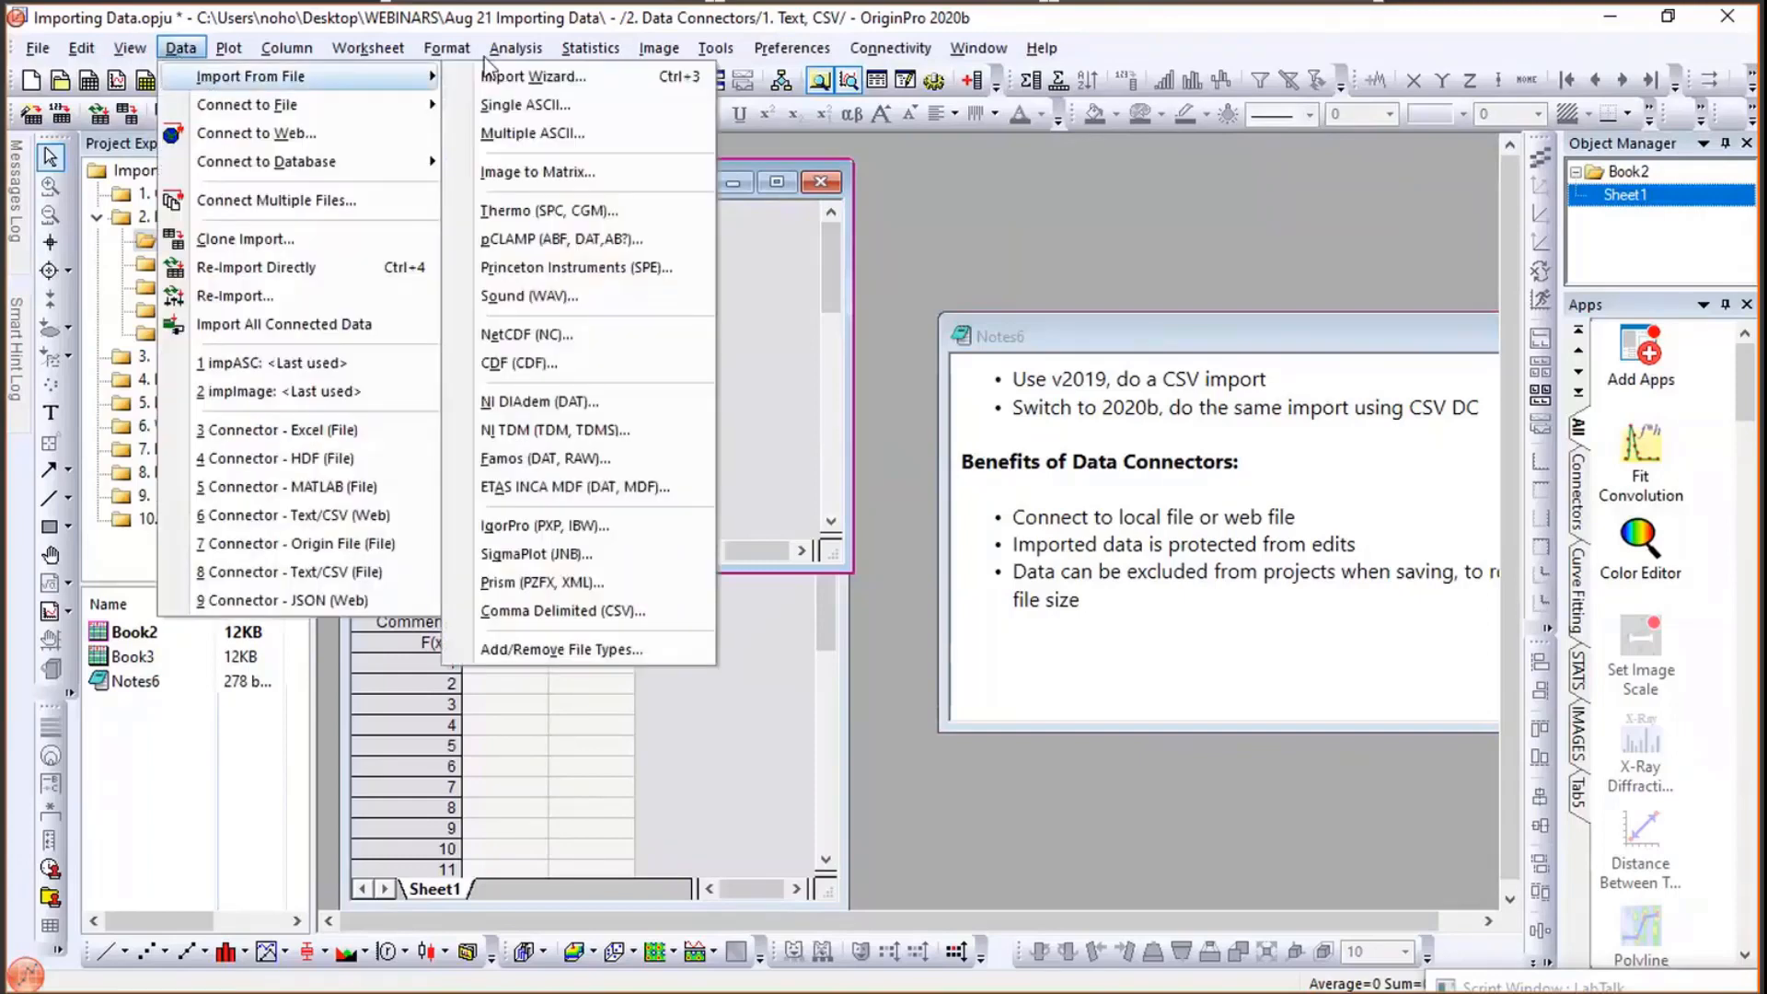
pyautogui.moveTo(180, 48)
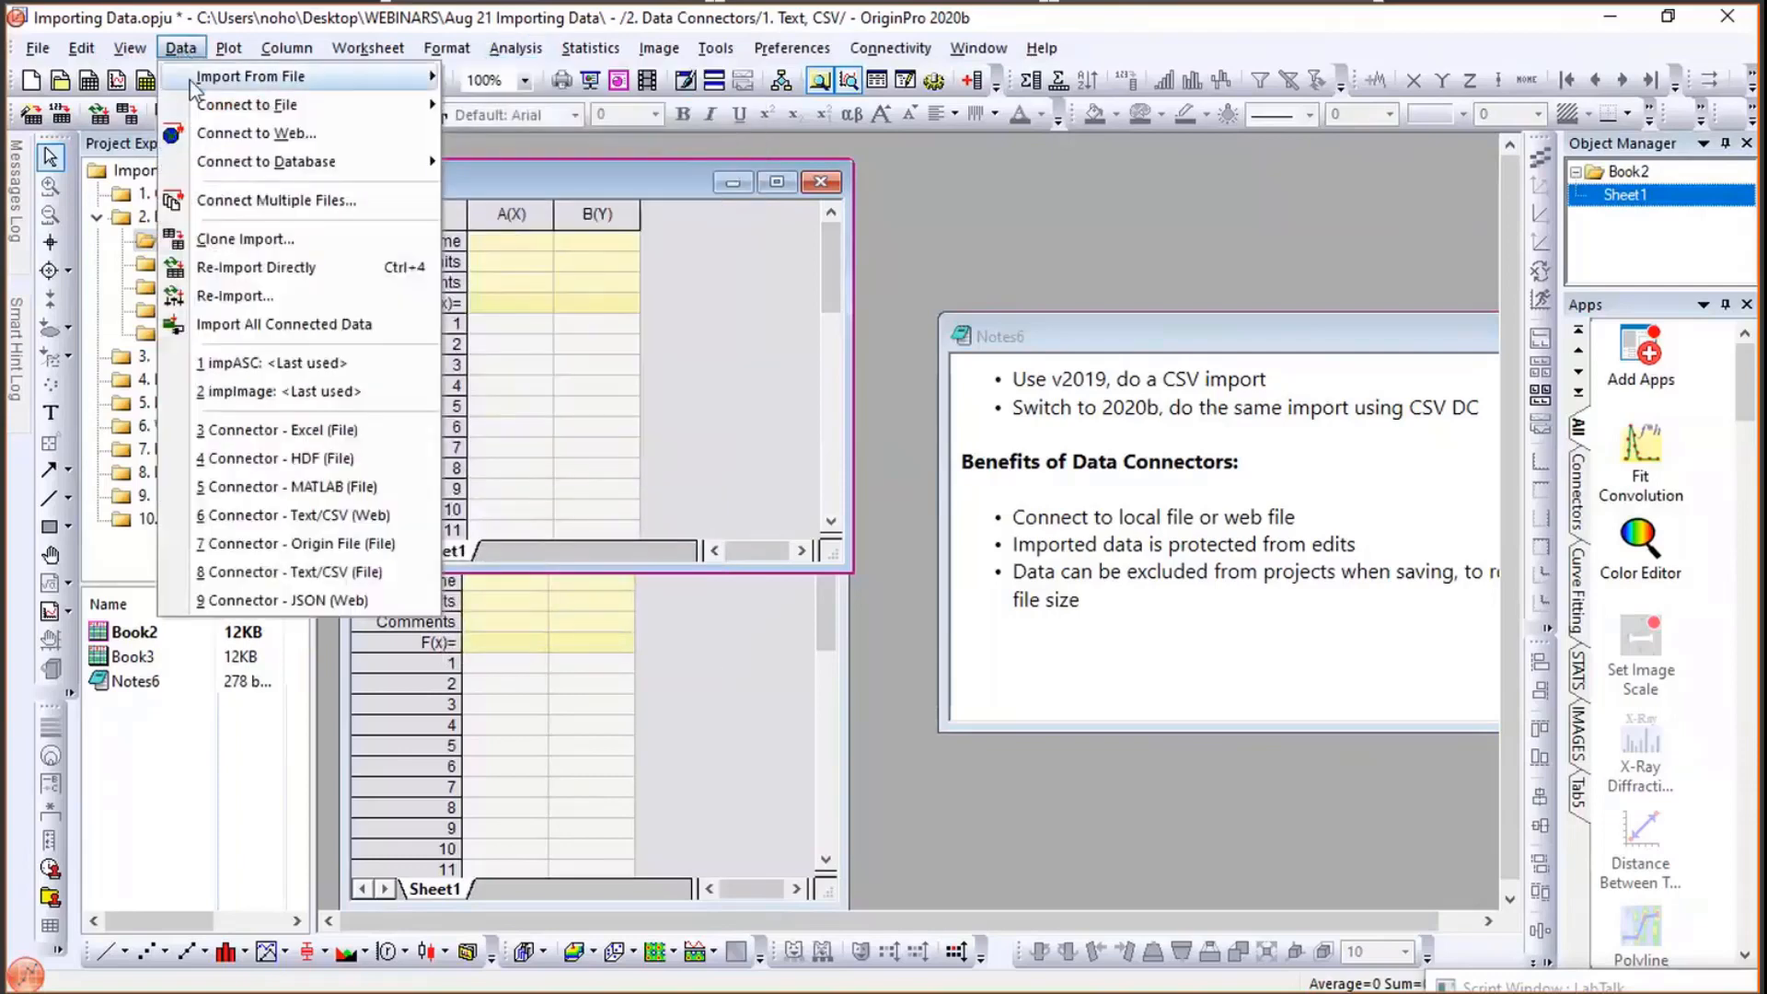
pyautogui.moveTo(369, 77)
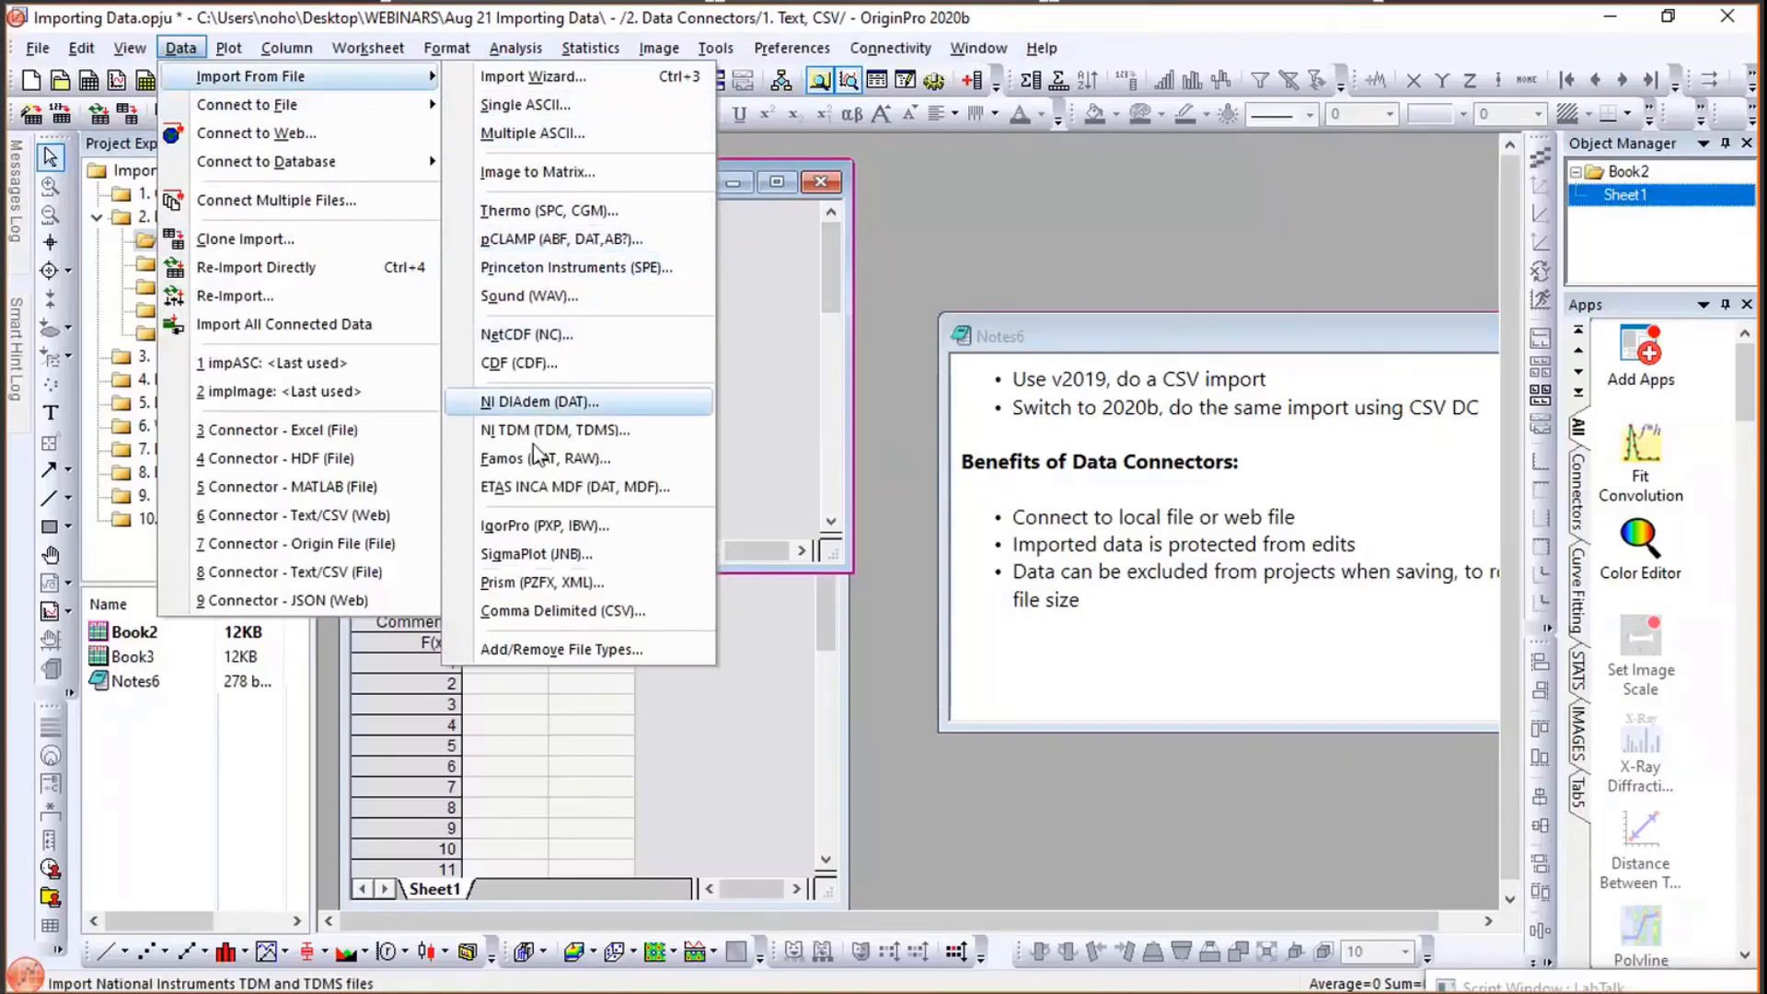
pyautogui.click(538, 612)
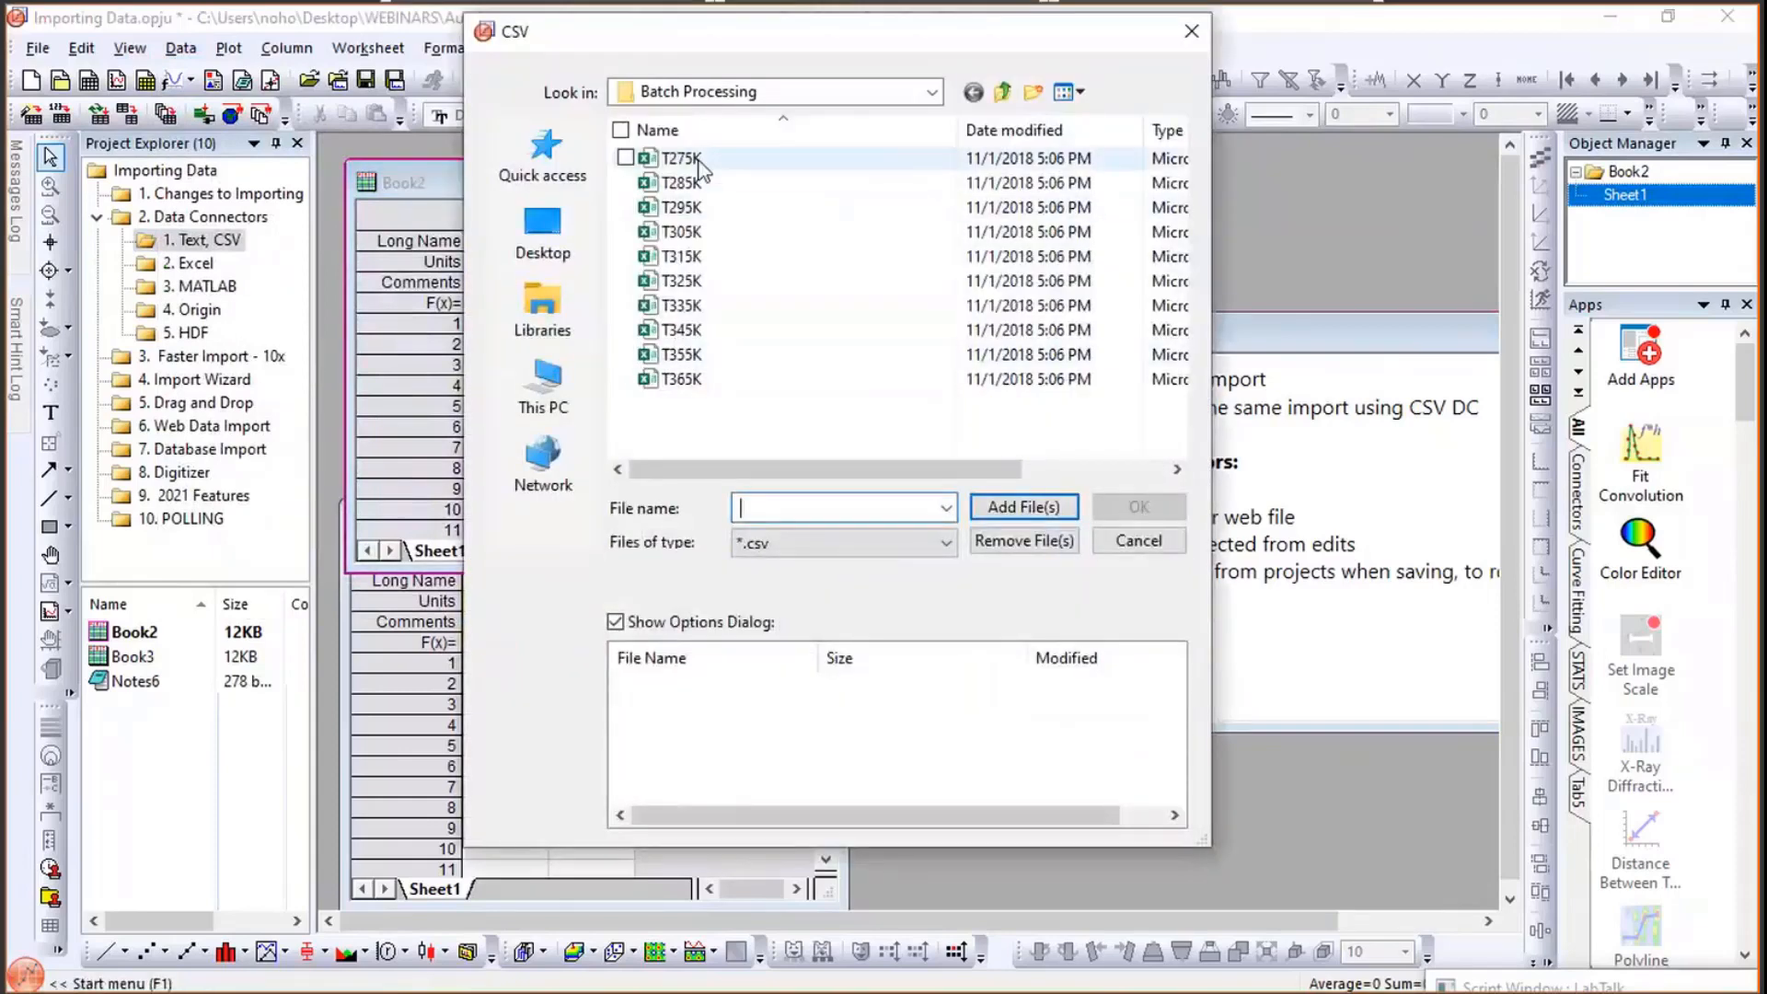
pyautogui.click(761, 95)
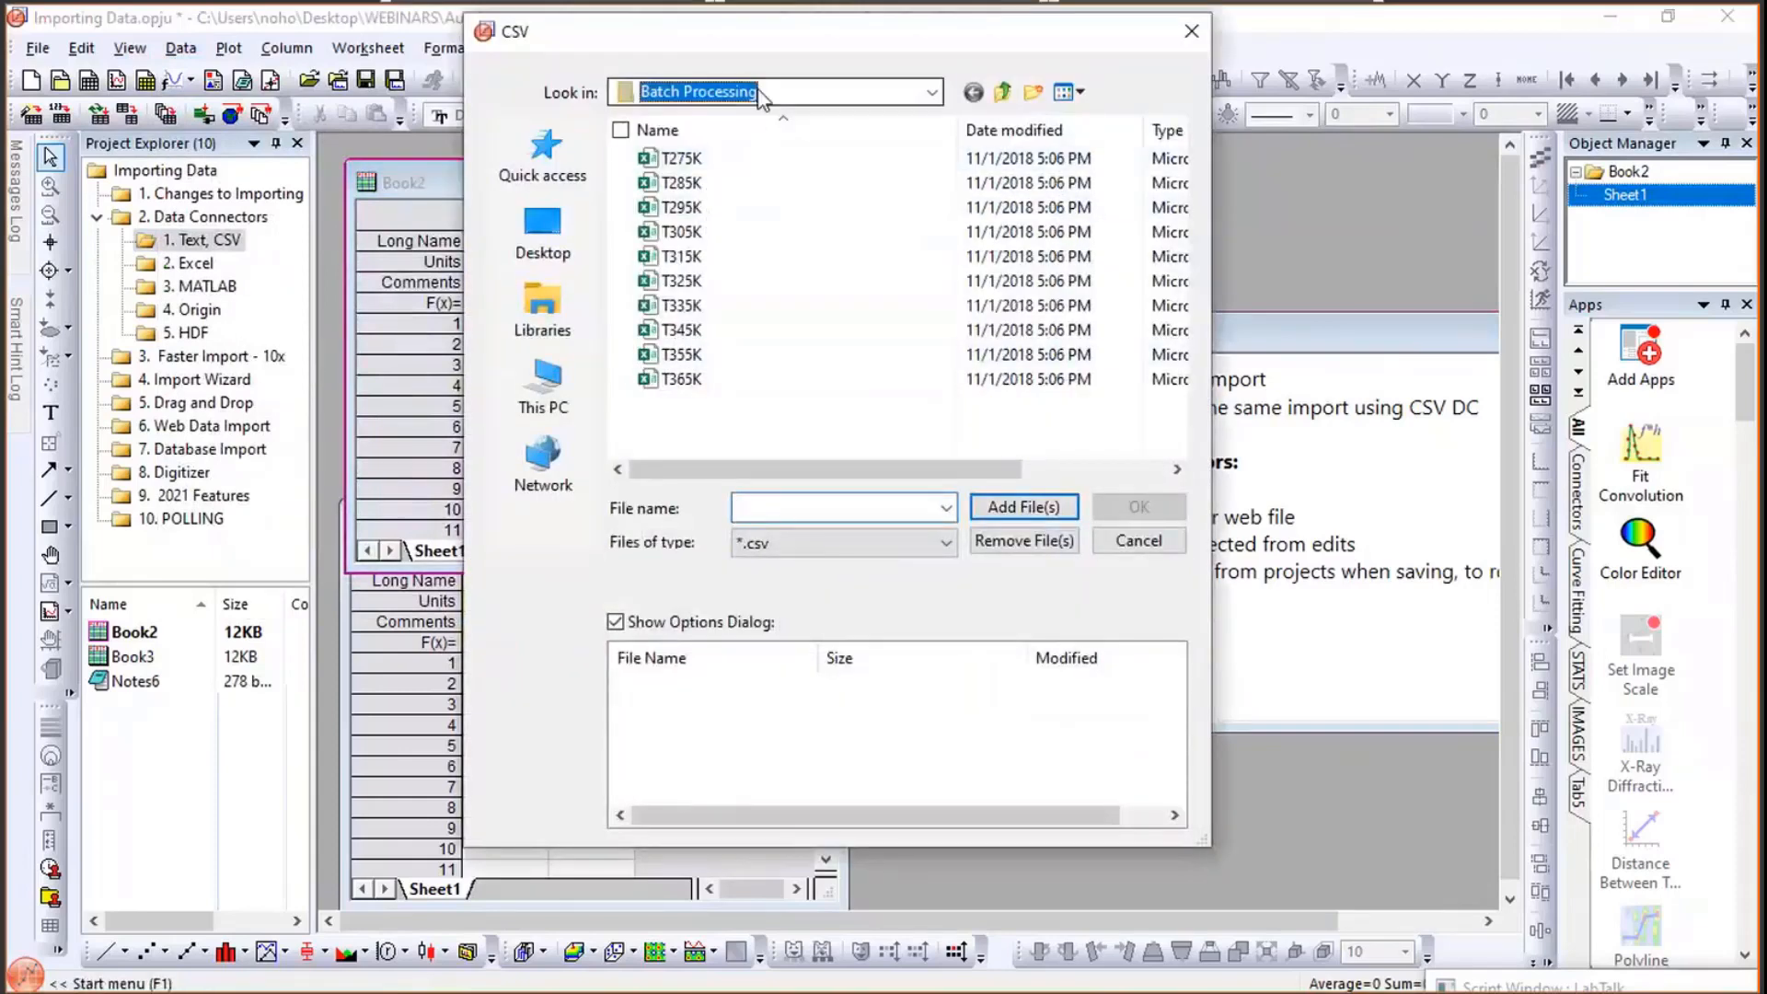
pyautogui.click(556, 221)
pyautogui.click(556, 221)
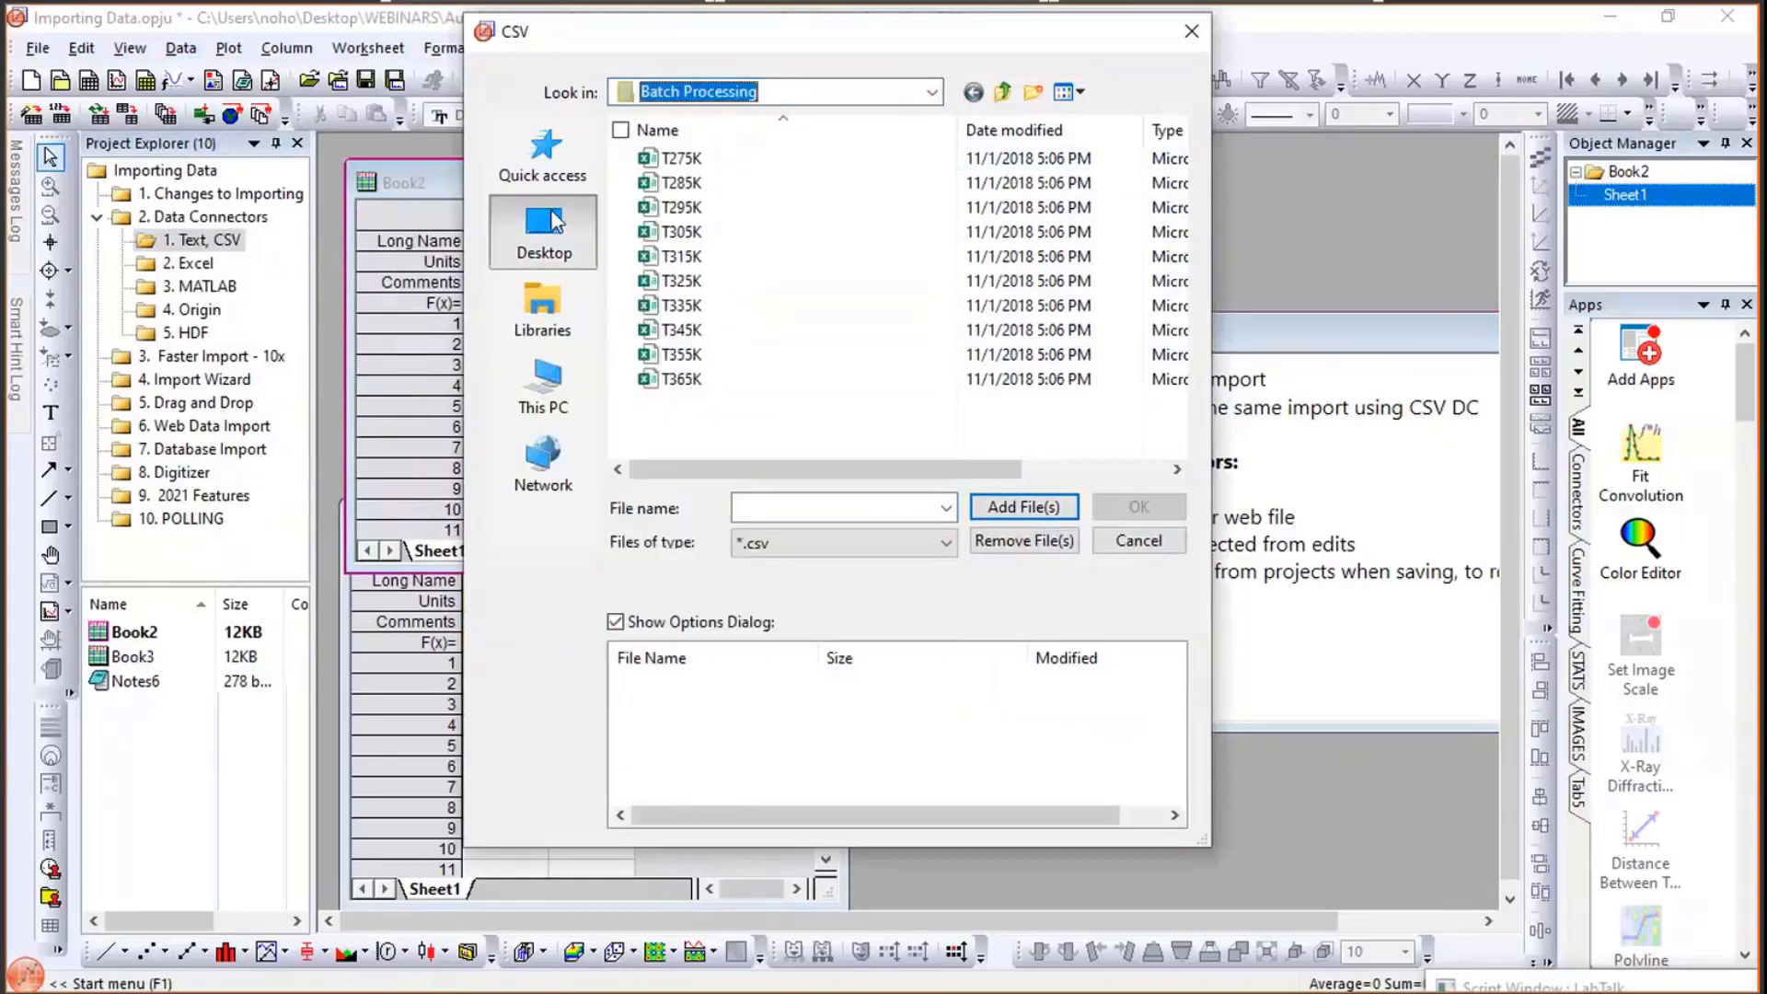
pyautogui.scroll(-3, 705, 267)
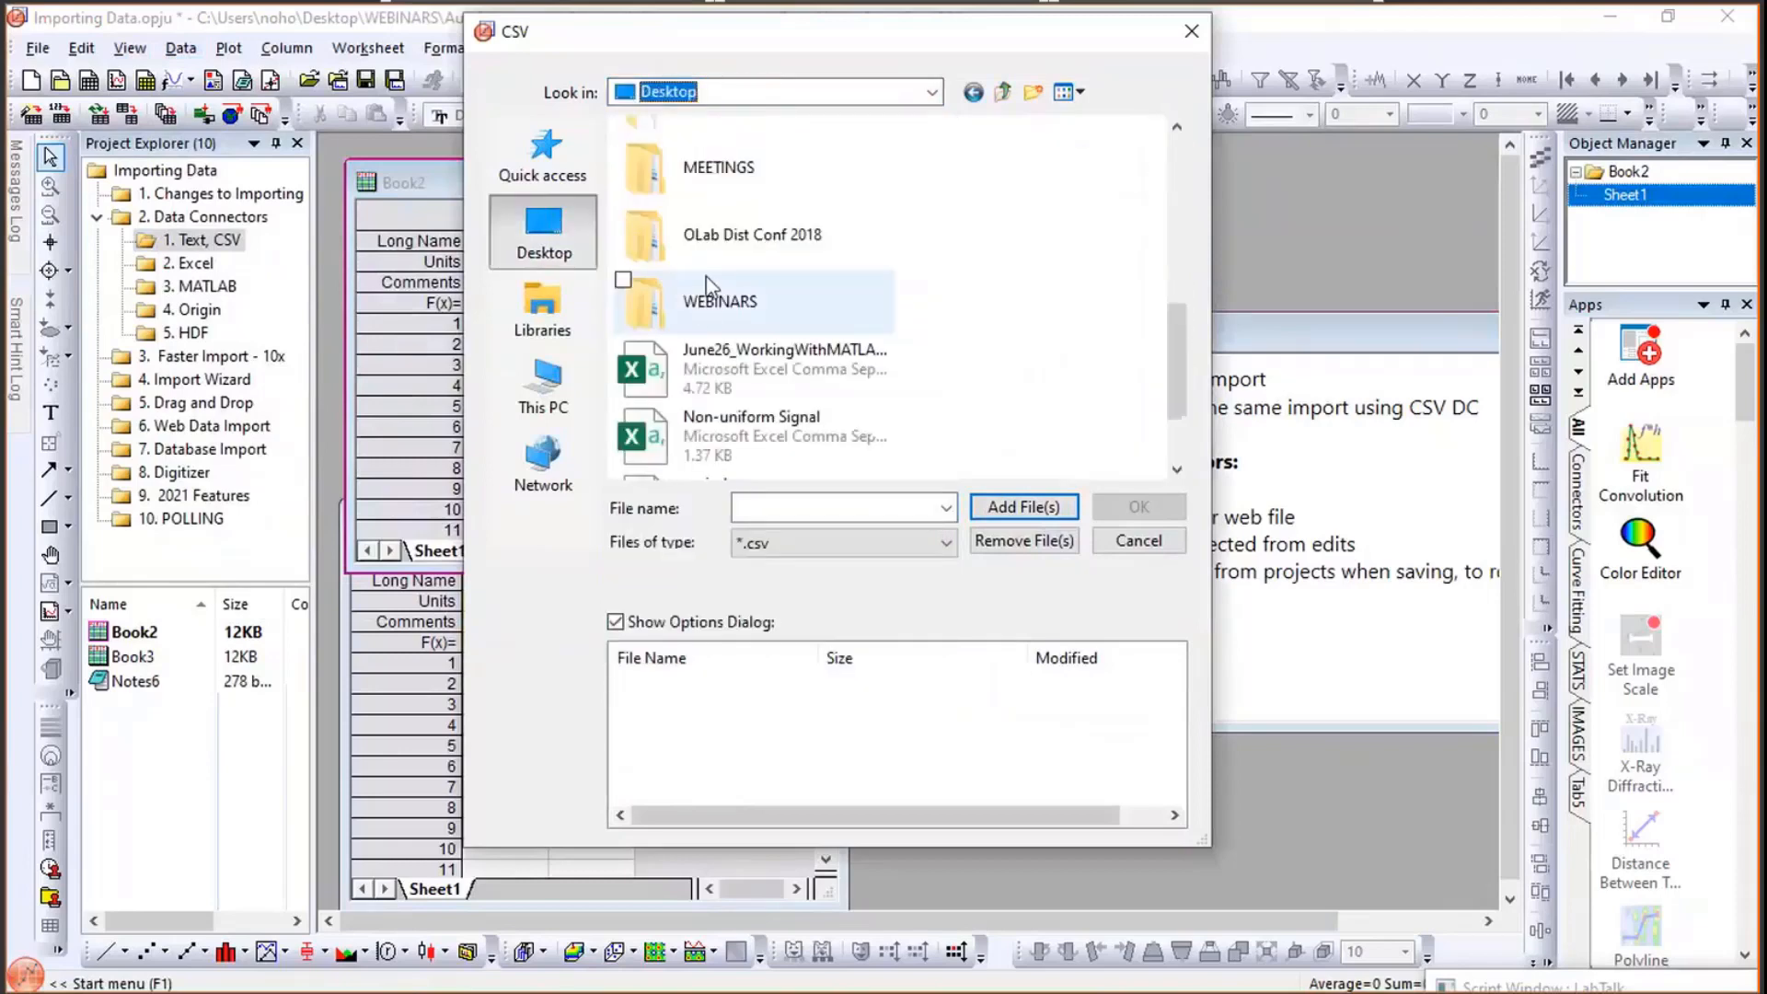
pyautogui.doubleClick(707, 281)
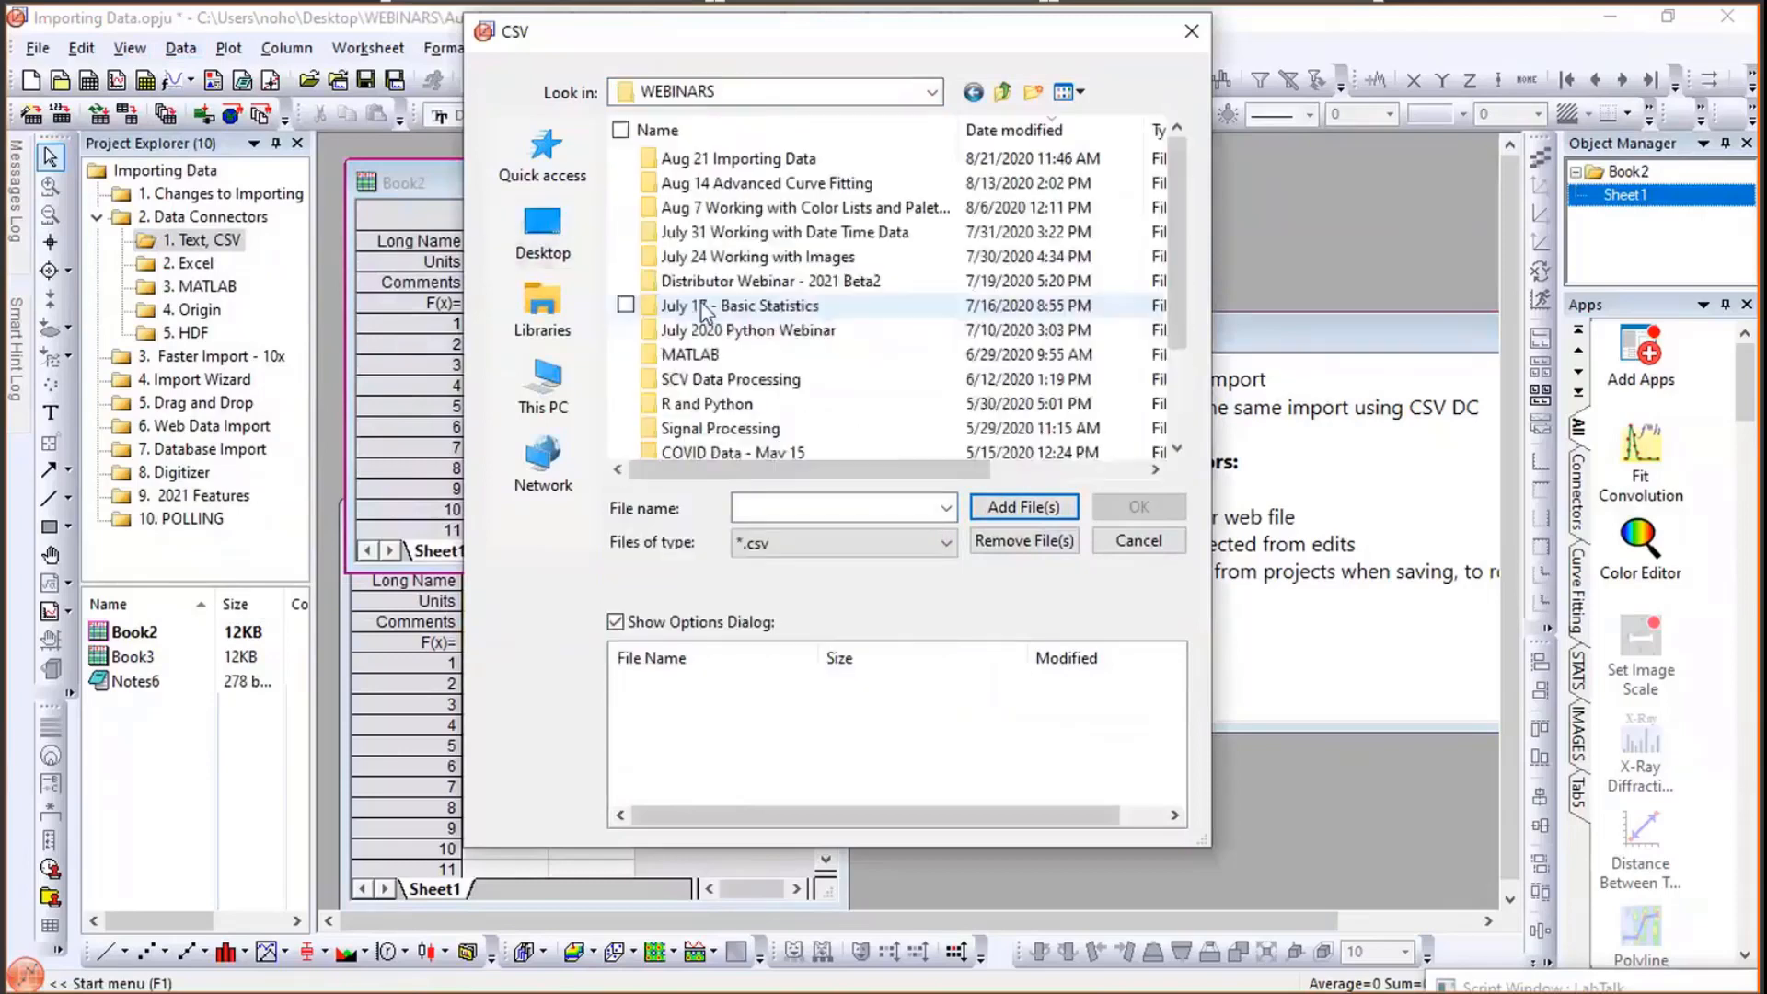
pyautogui.doubleClick(768, 162)
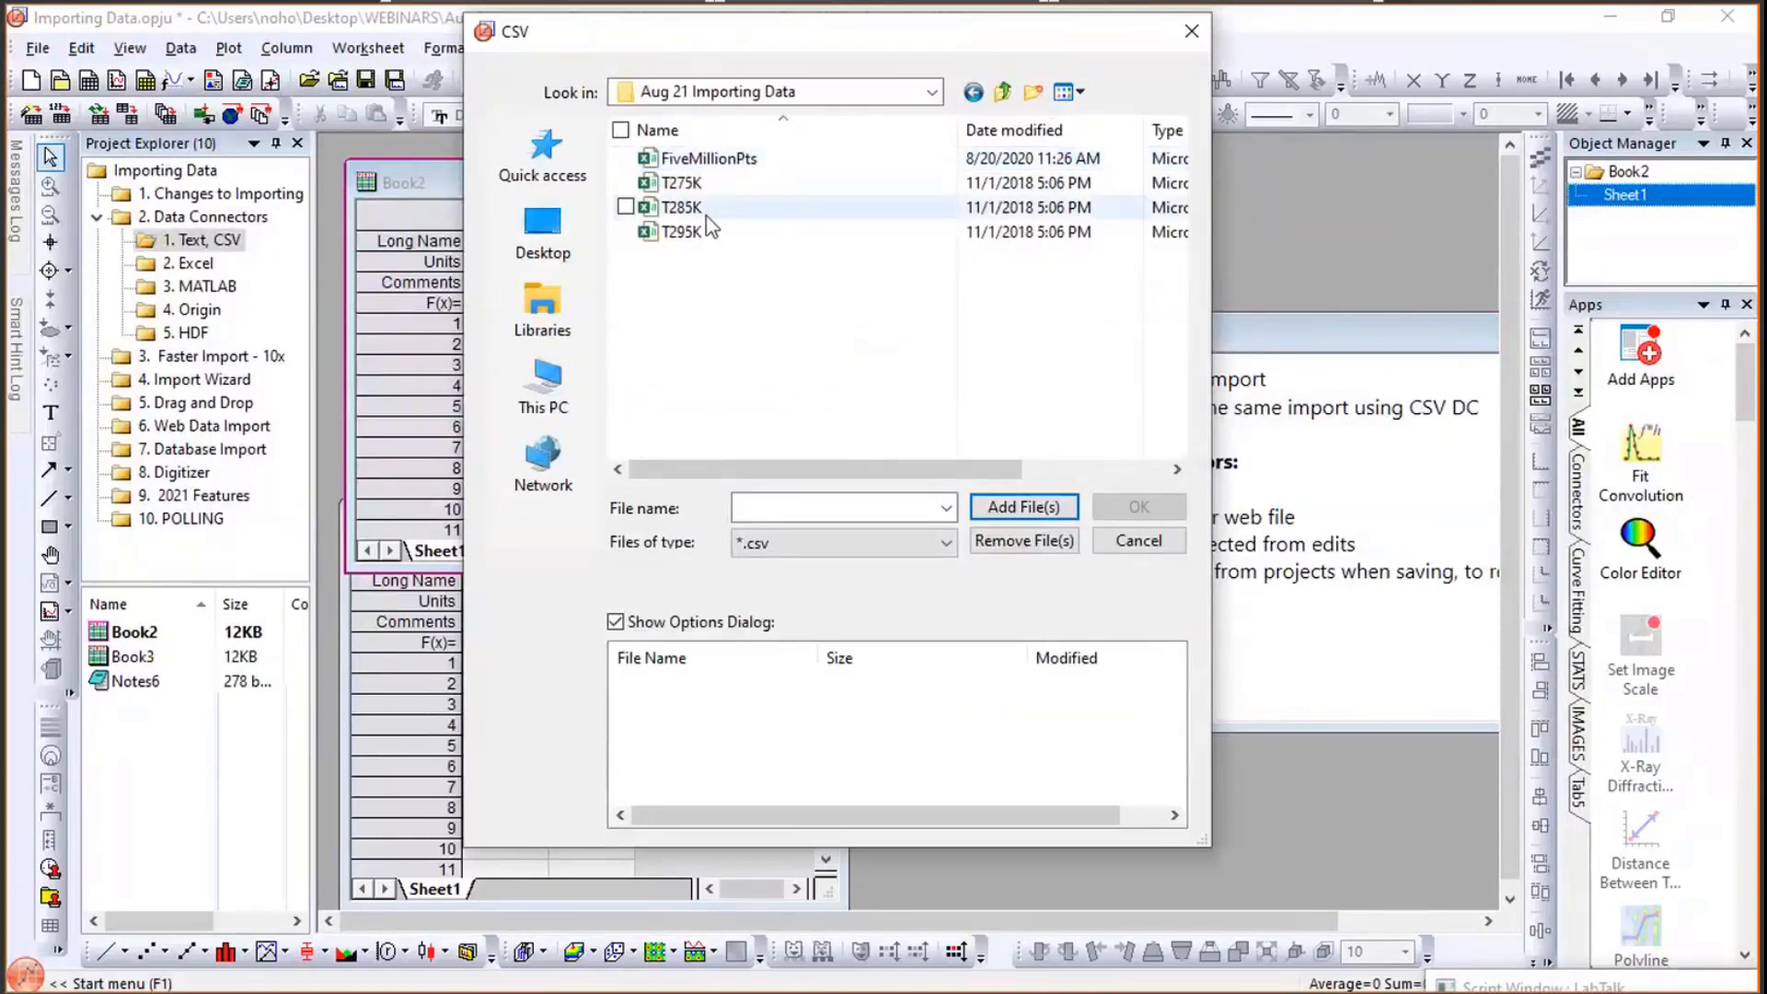
pyautogui.click(685, 184)
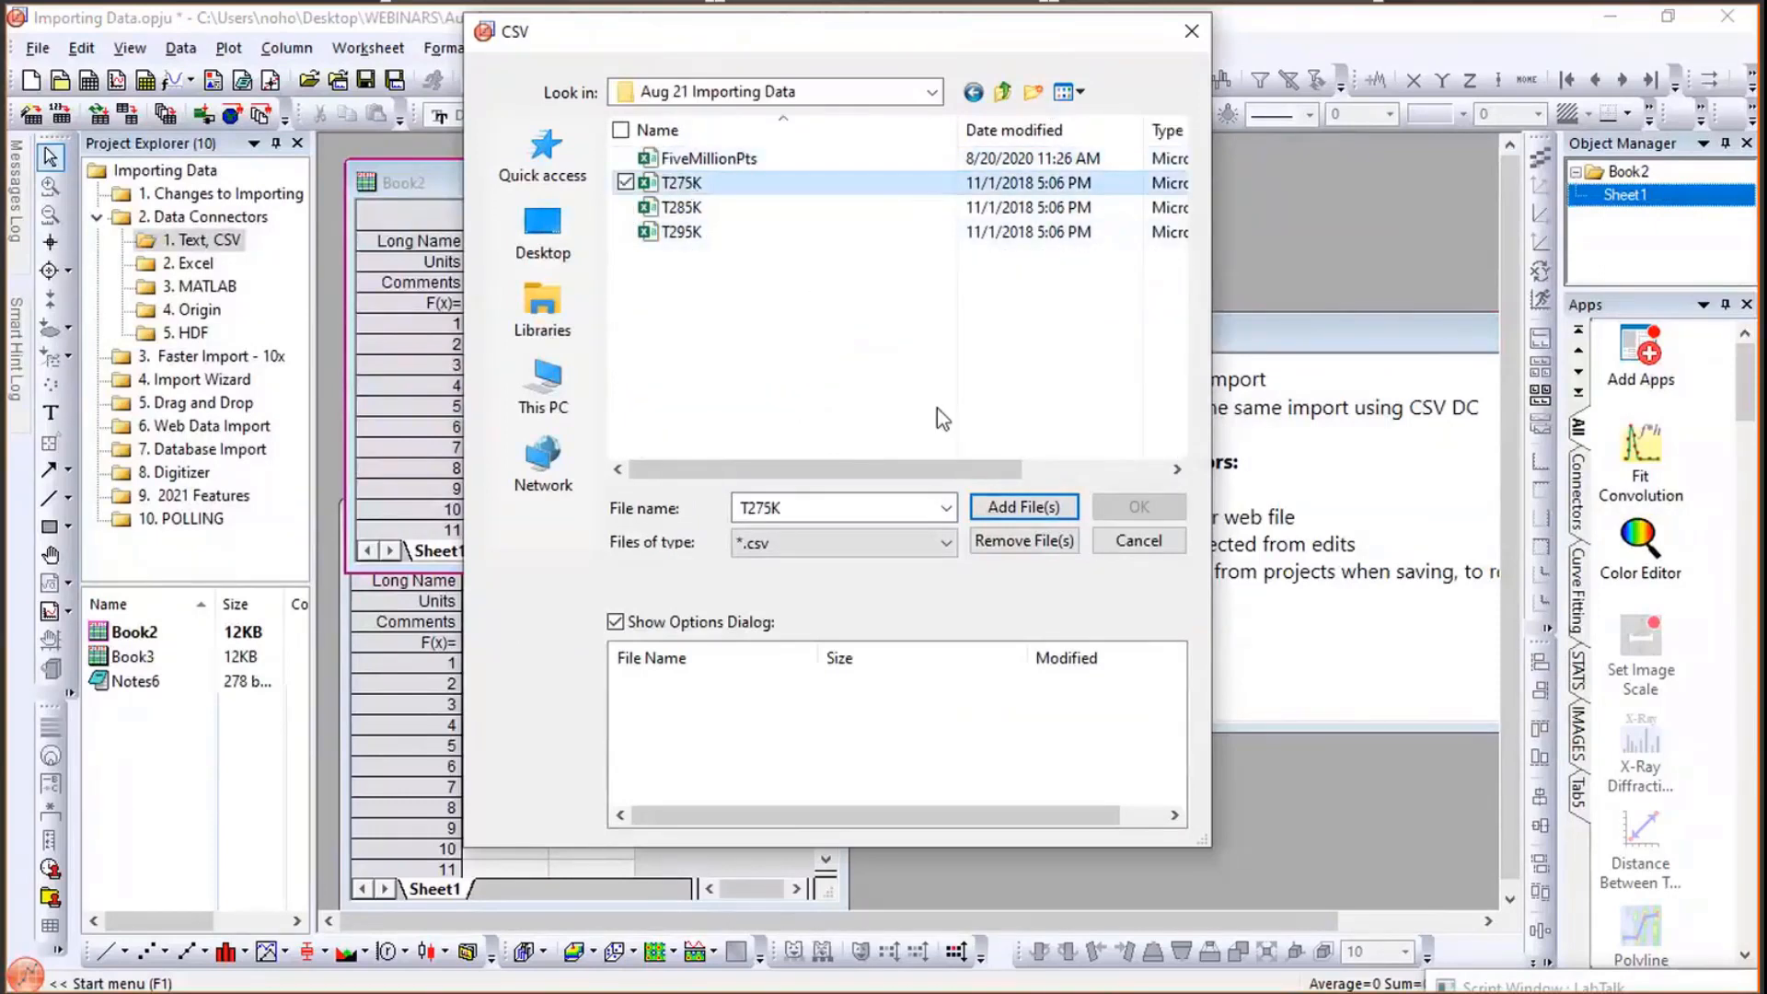
pyautogui.click(1020, 509)
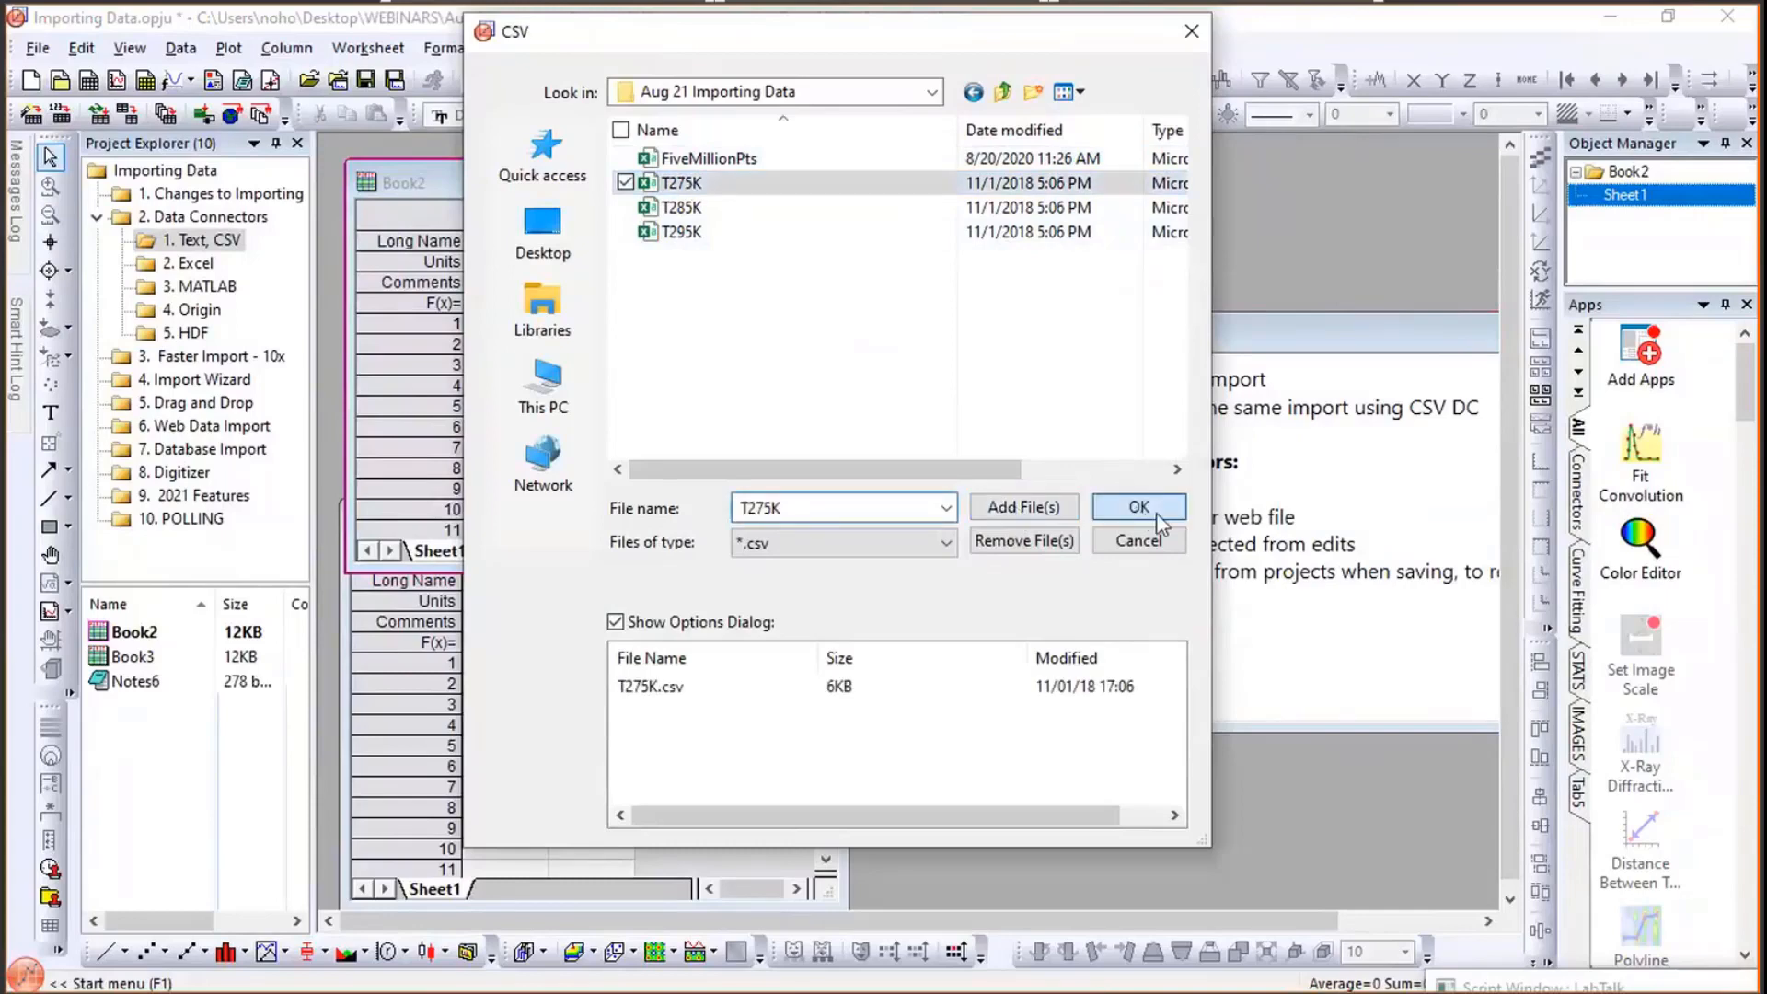
pyautogui.click(1139, 507)
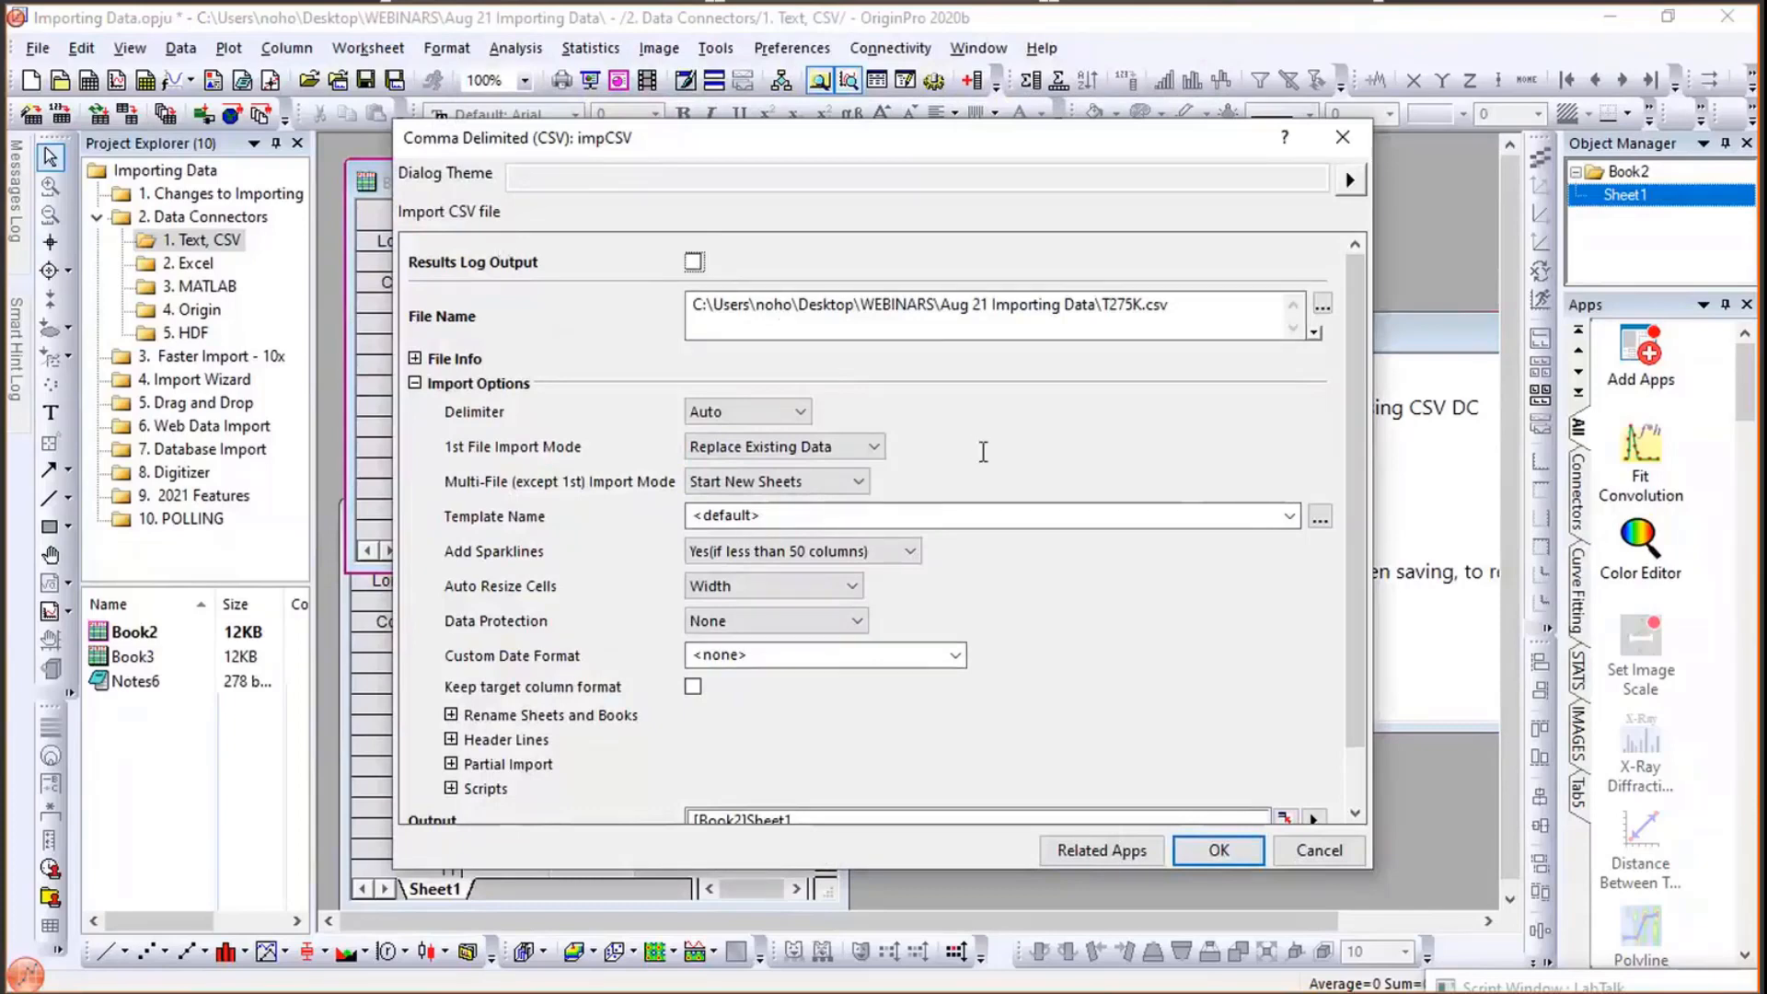
# - Set the header lines to 2 subheader lines, long names from line 1 and units from line 2, and finish the import
pyautogui.scroll(-2, 983, 451)
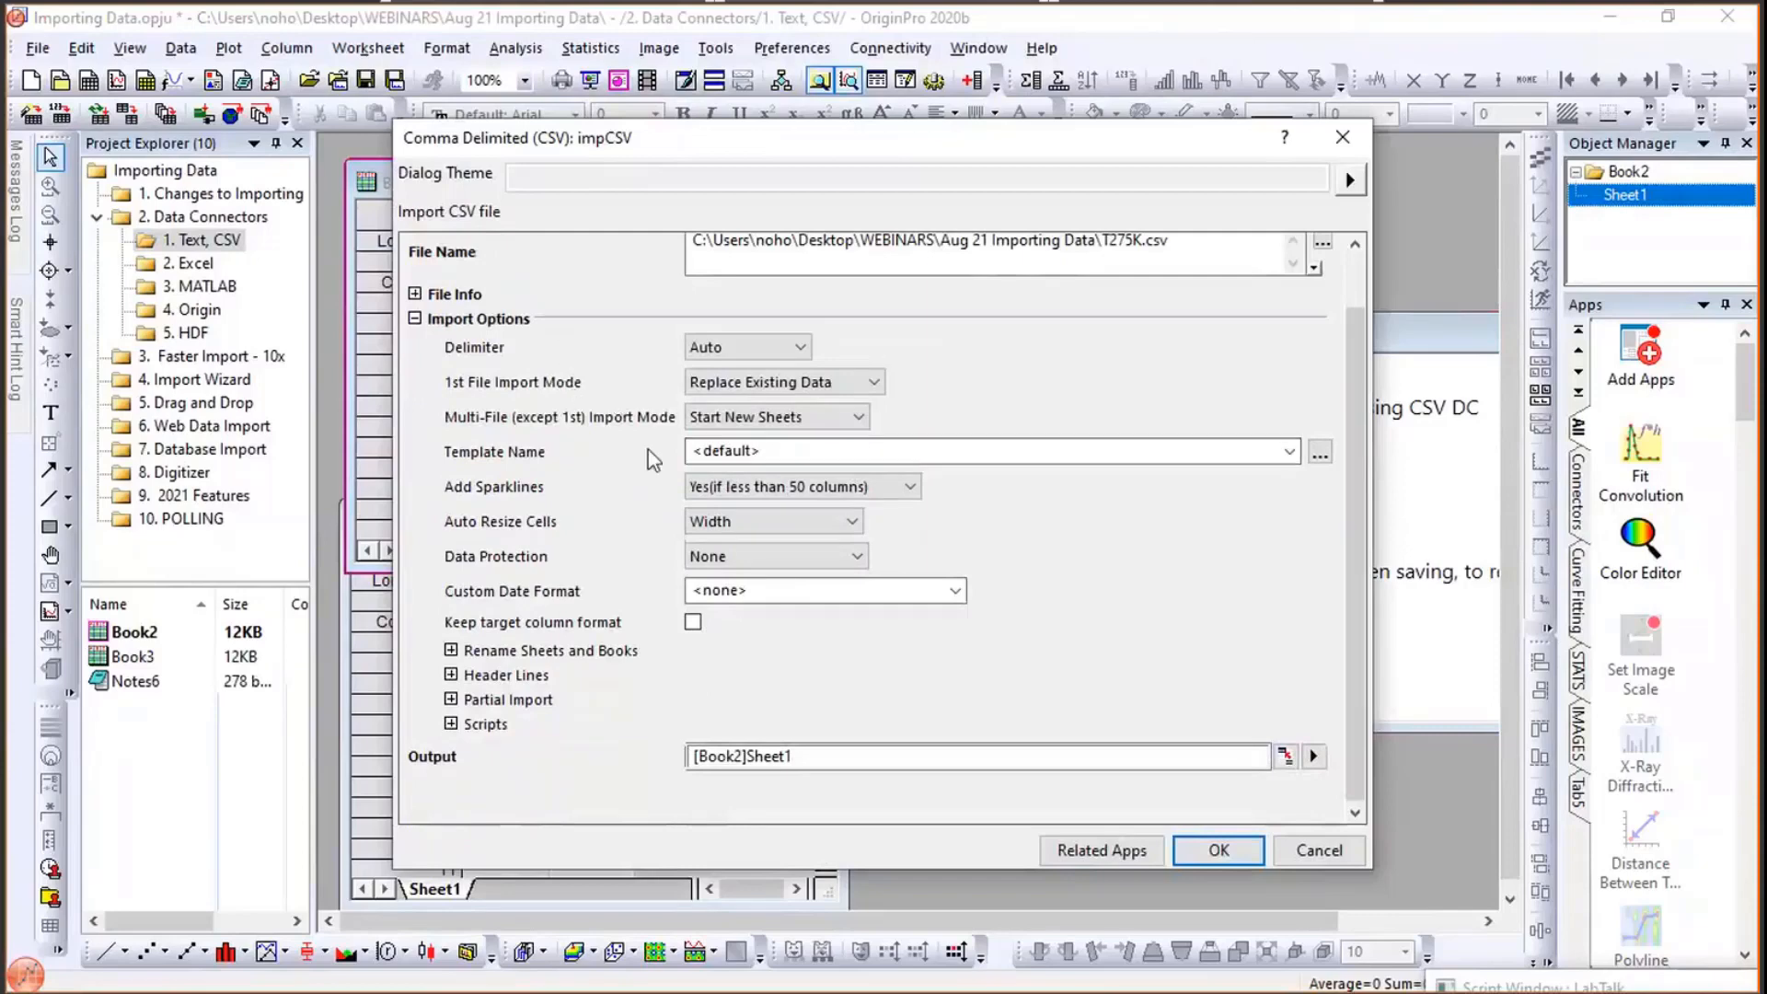
pyautogui.click(450, 675)
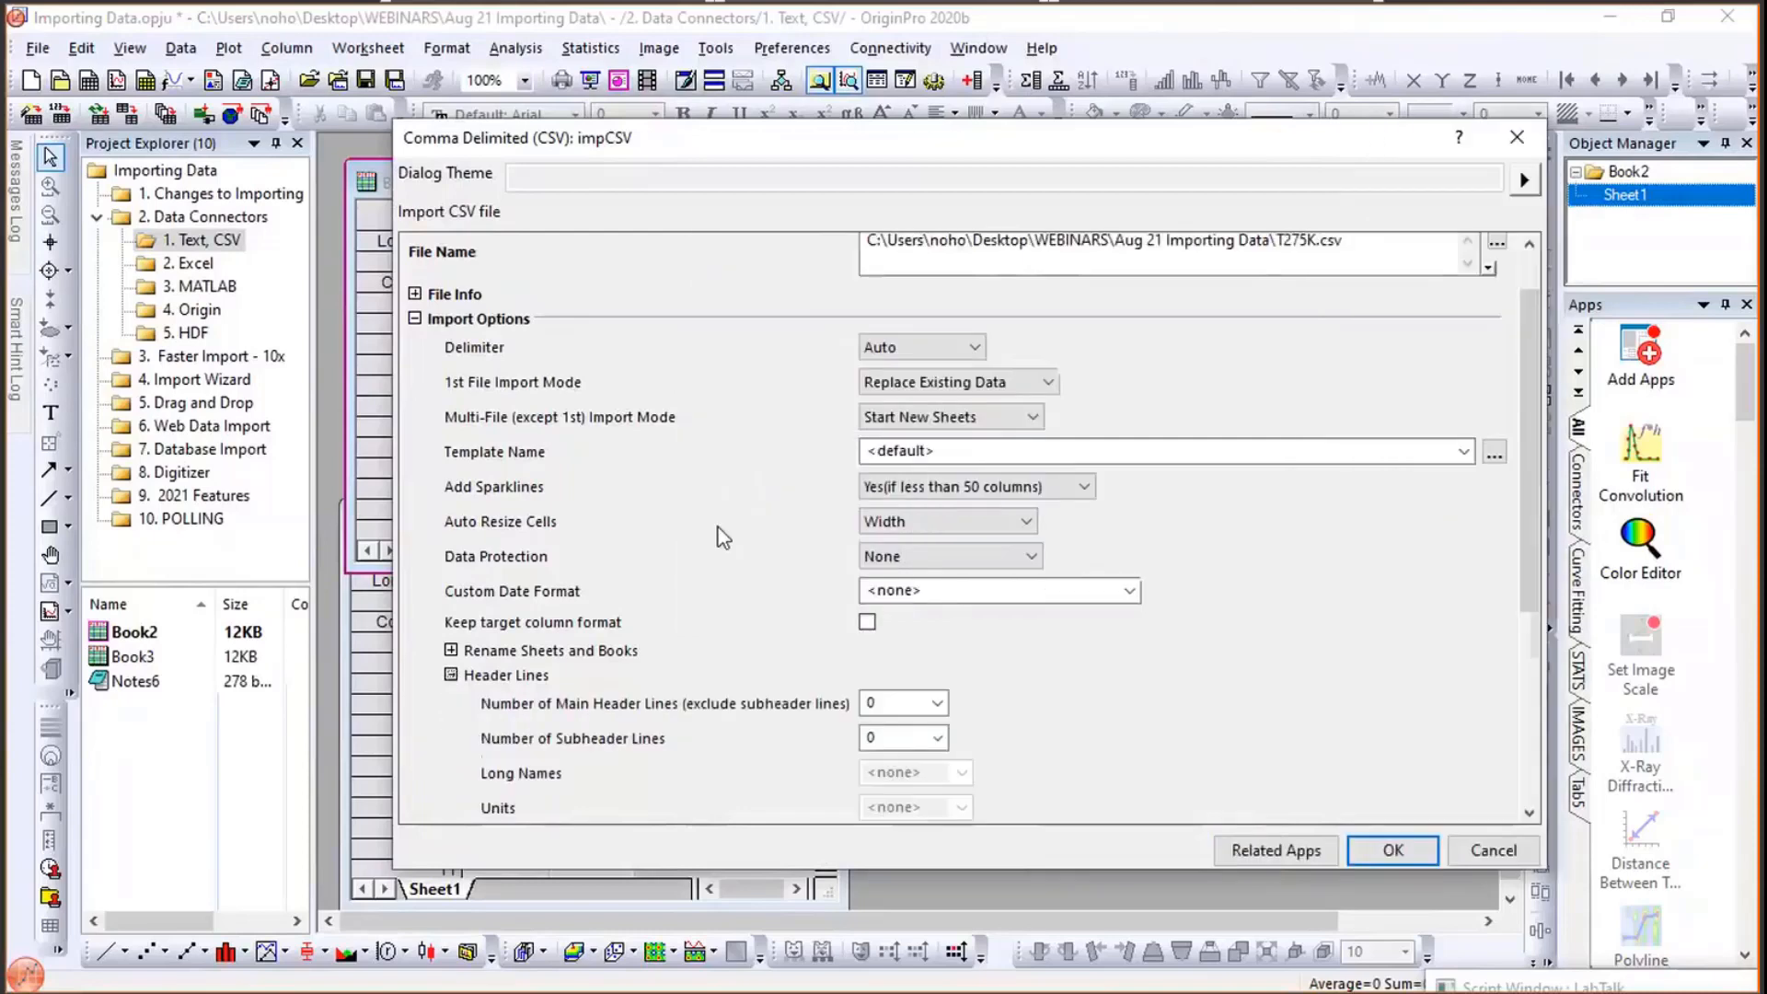
pyautogui.scroll(-3, 725, 533)
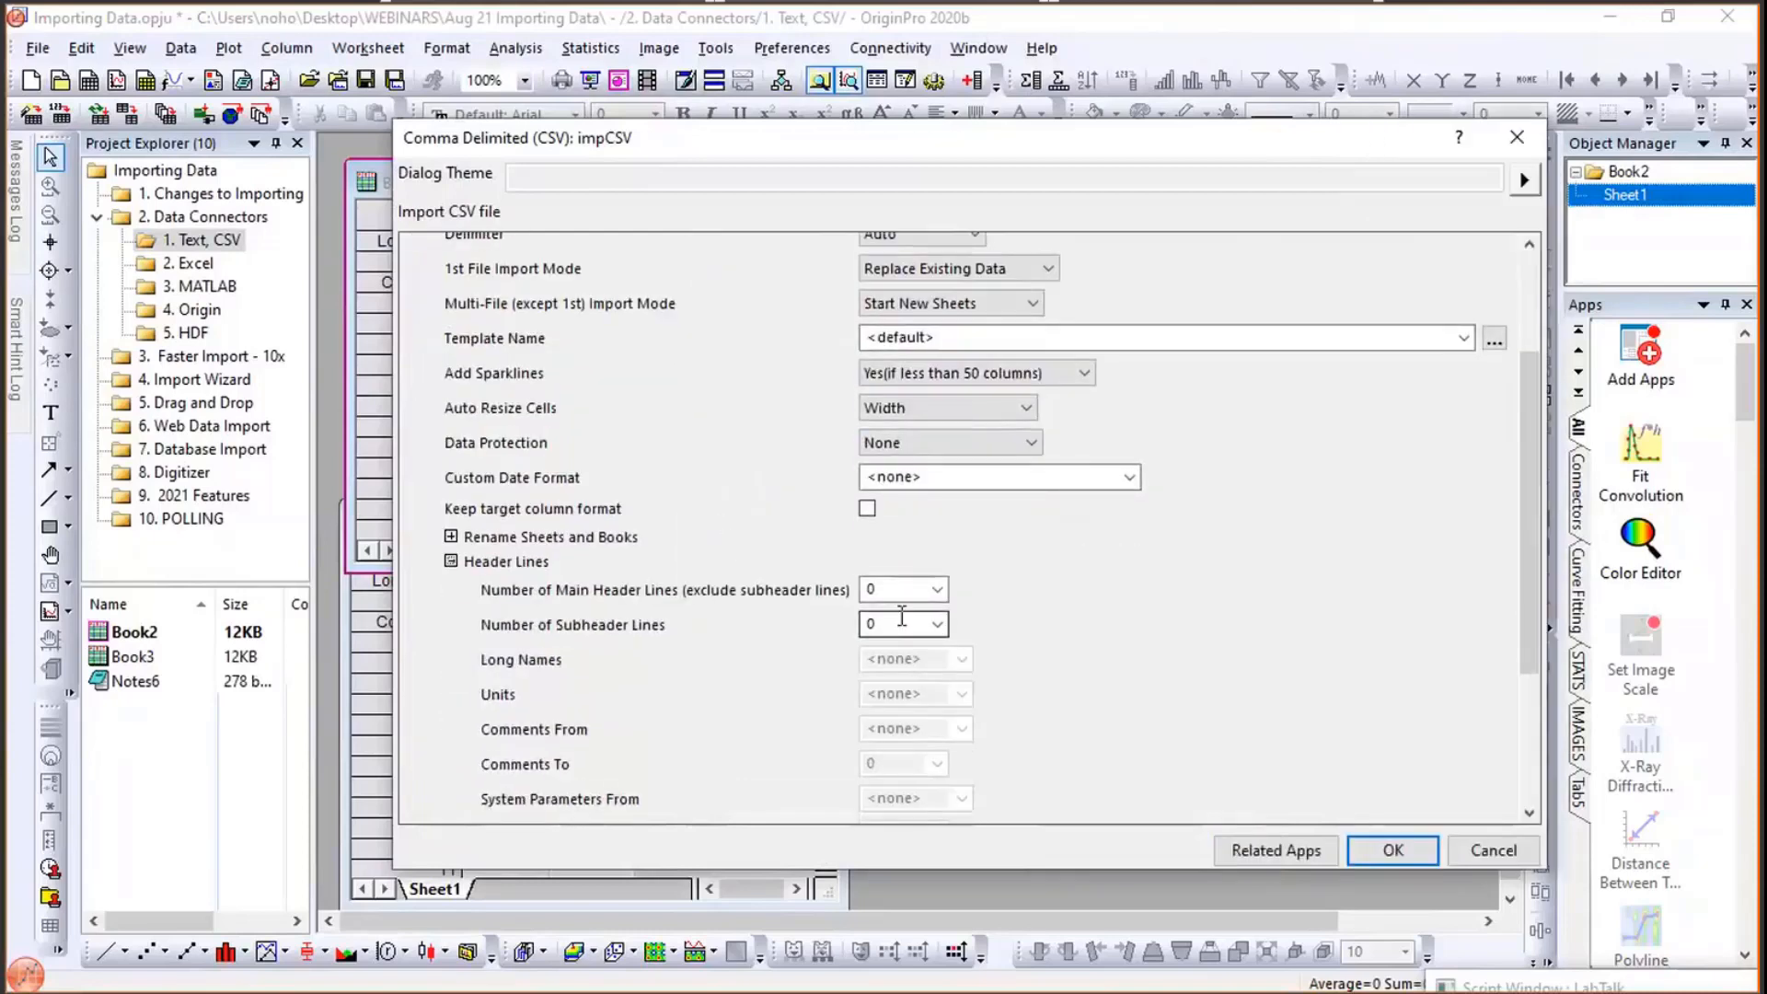
pyautogui.click(935, 624)
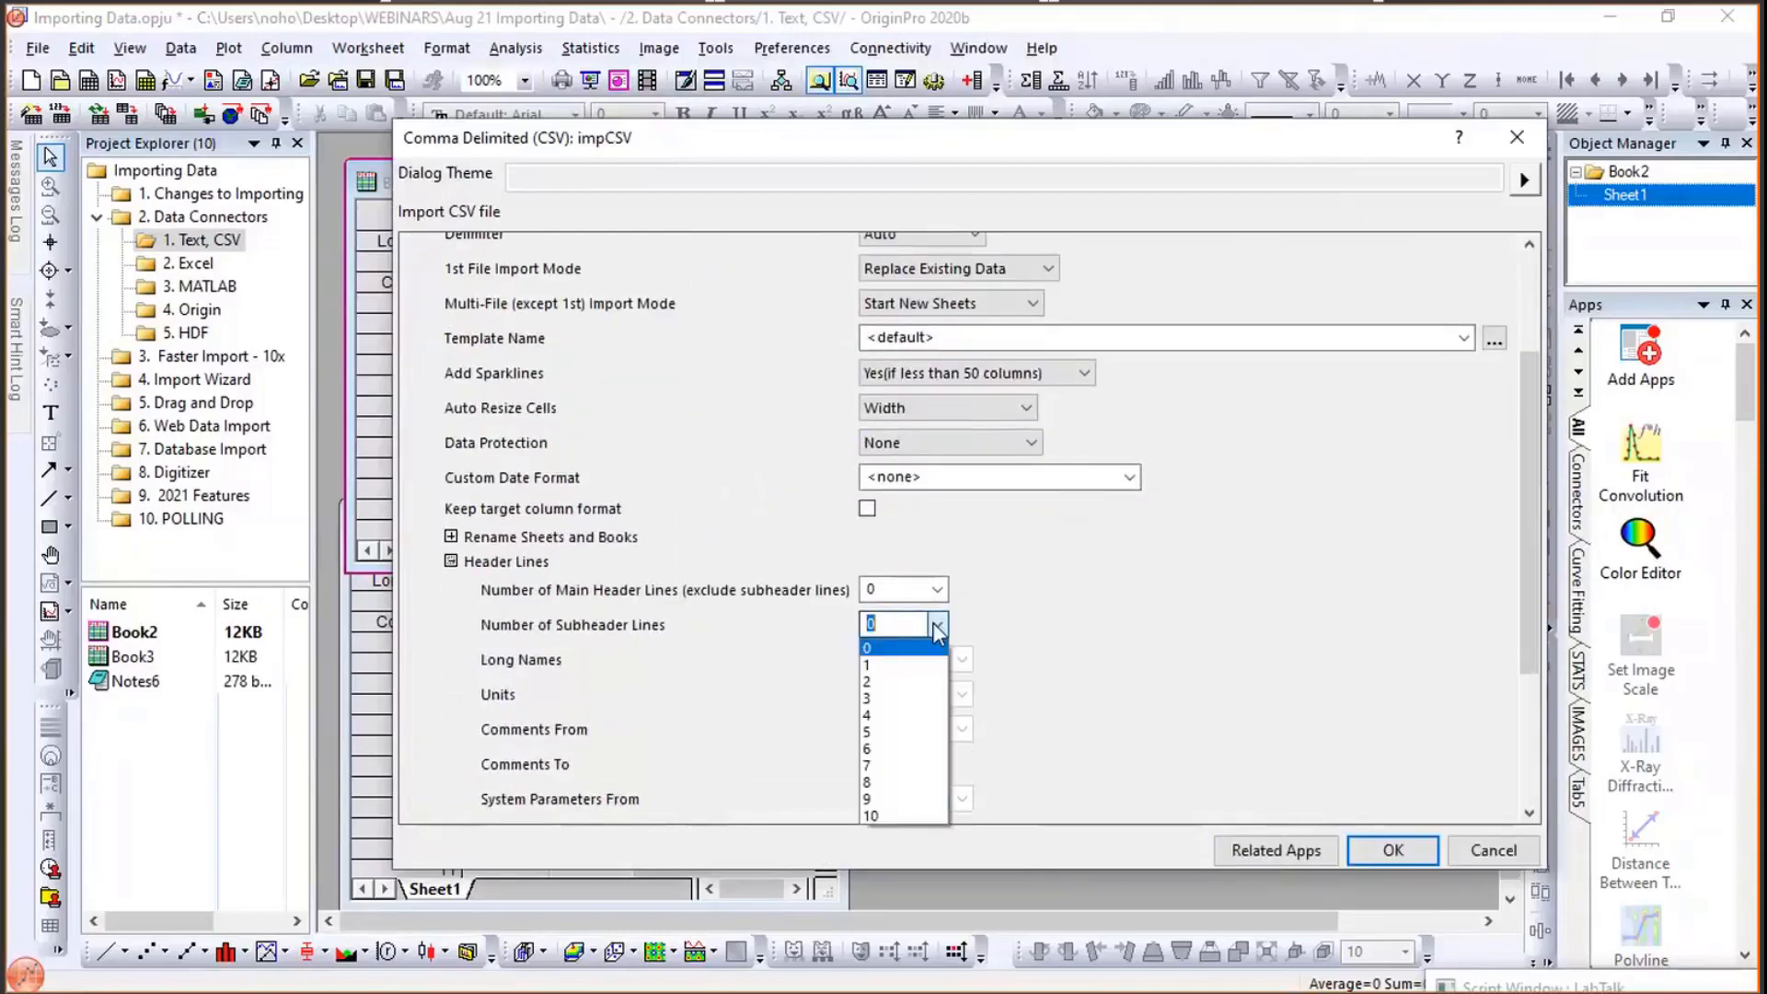
pyautogui.click(896, 682)
pyautogui.click(945, 668)
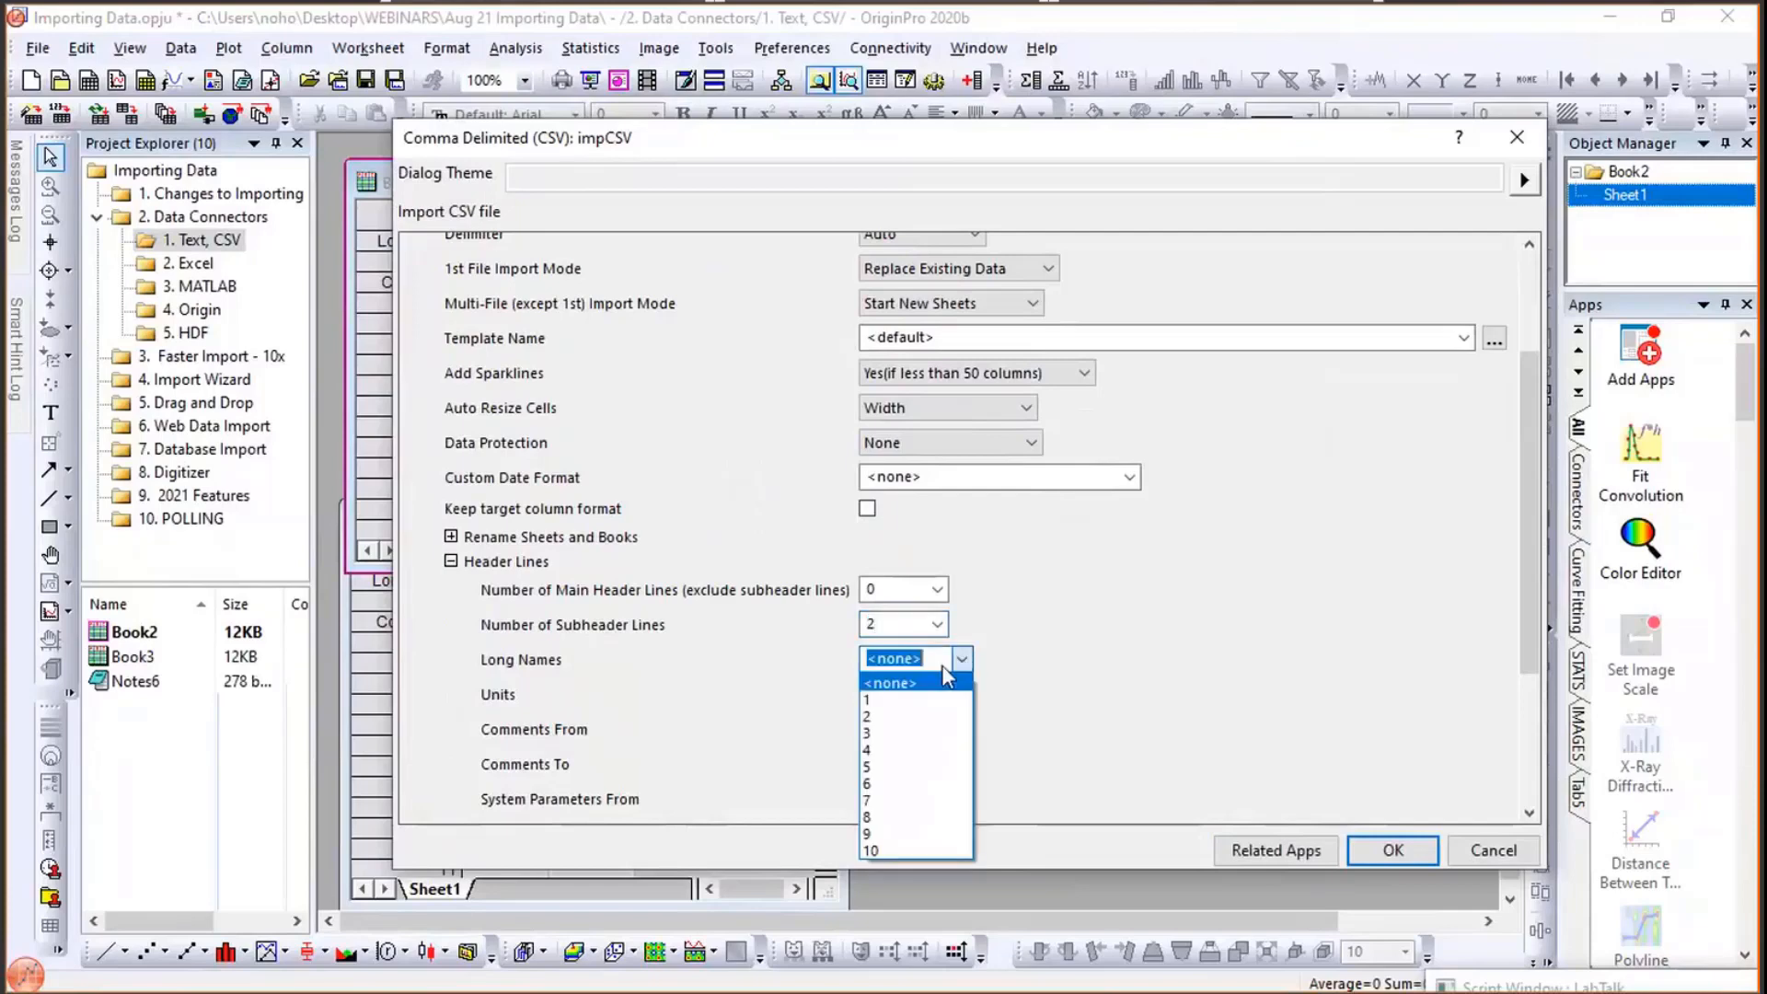
pyautogui.click(962, 698)
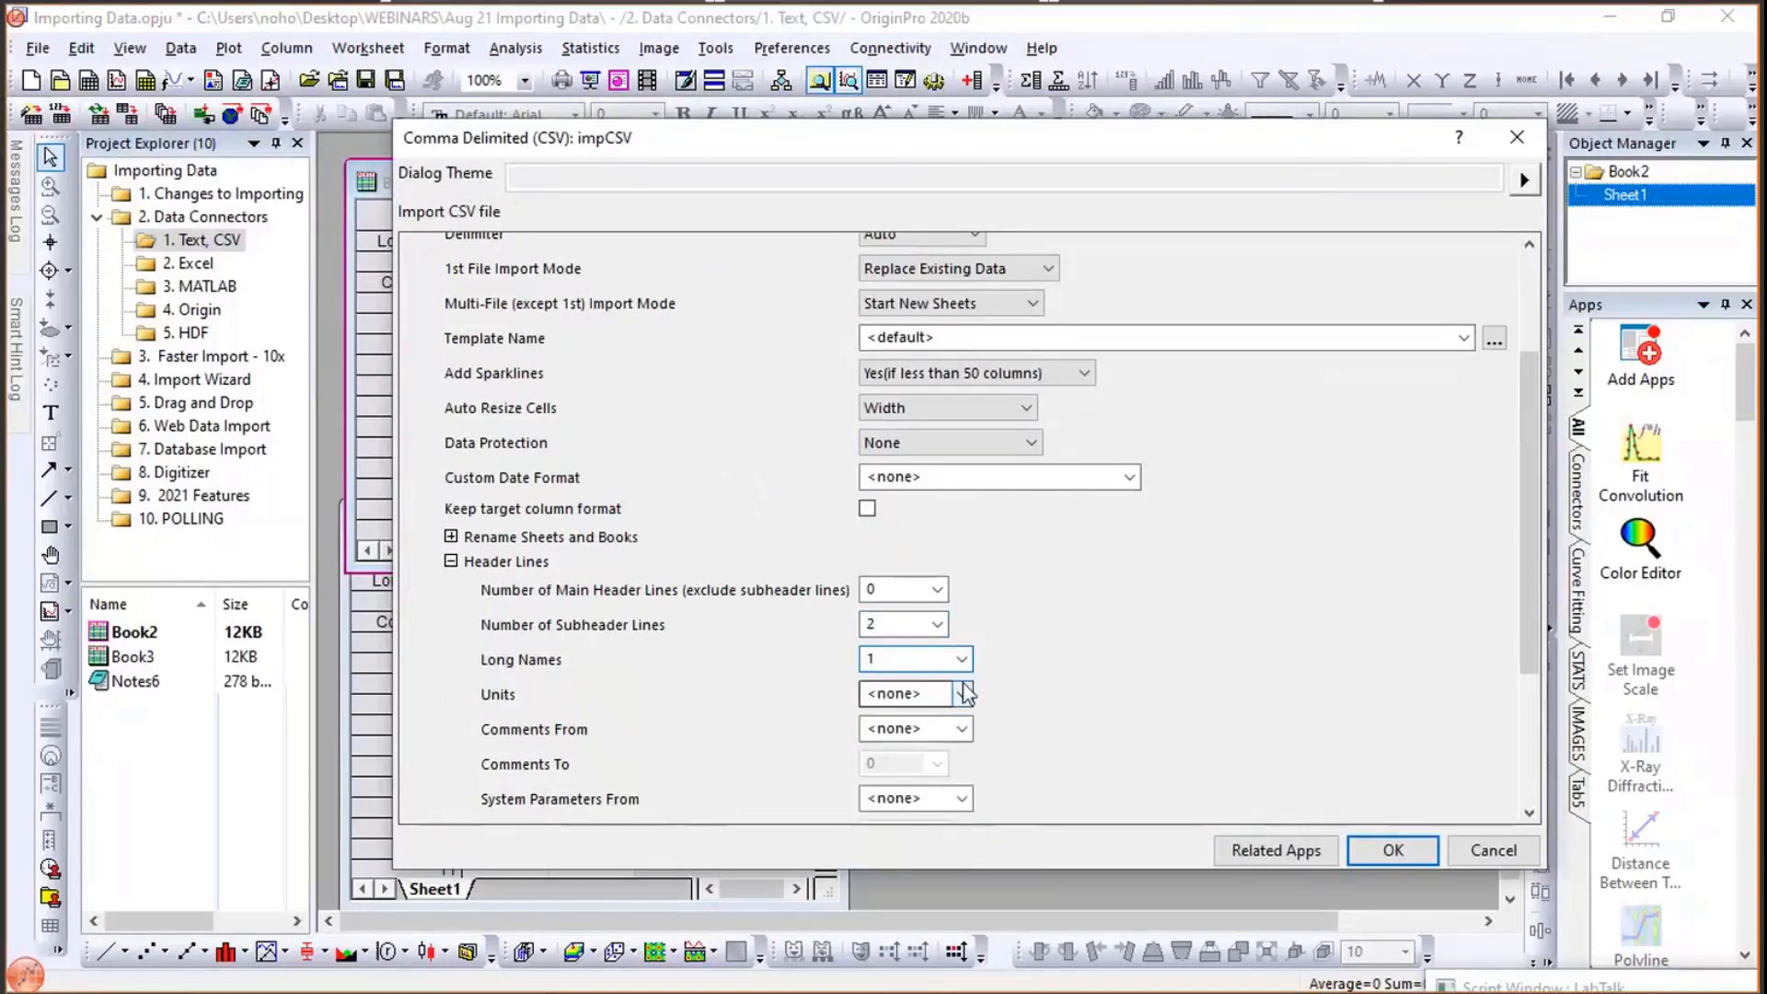
pyautogui.click(964, 693)
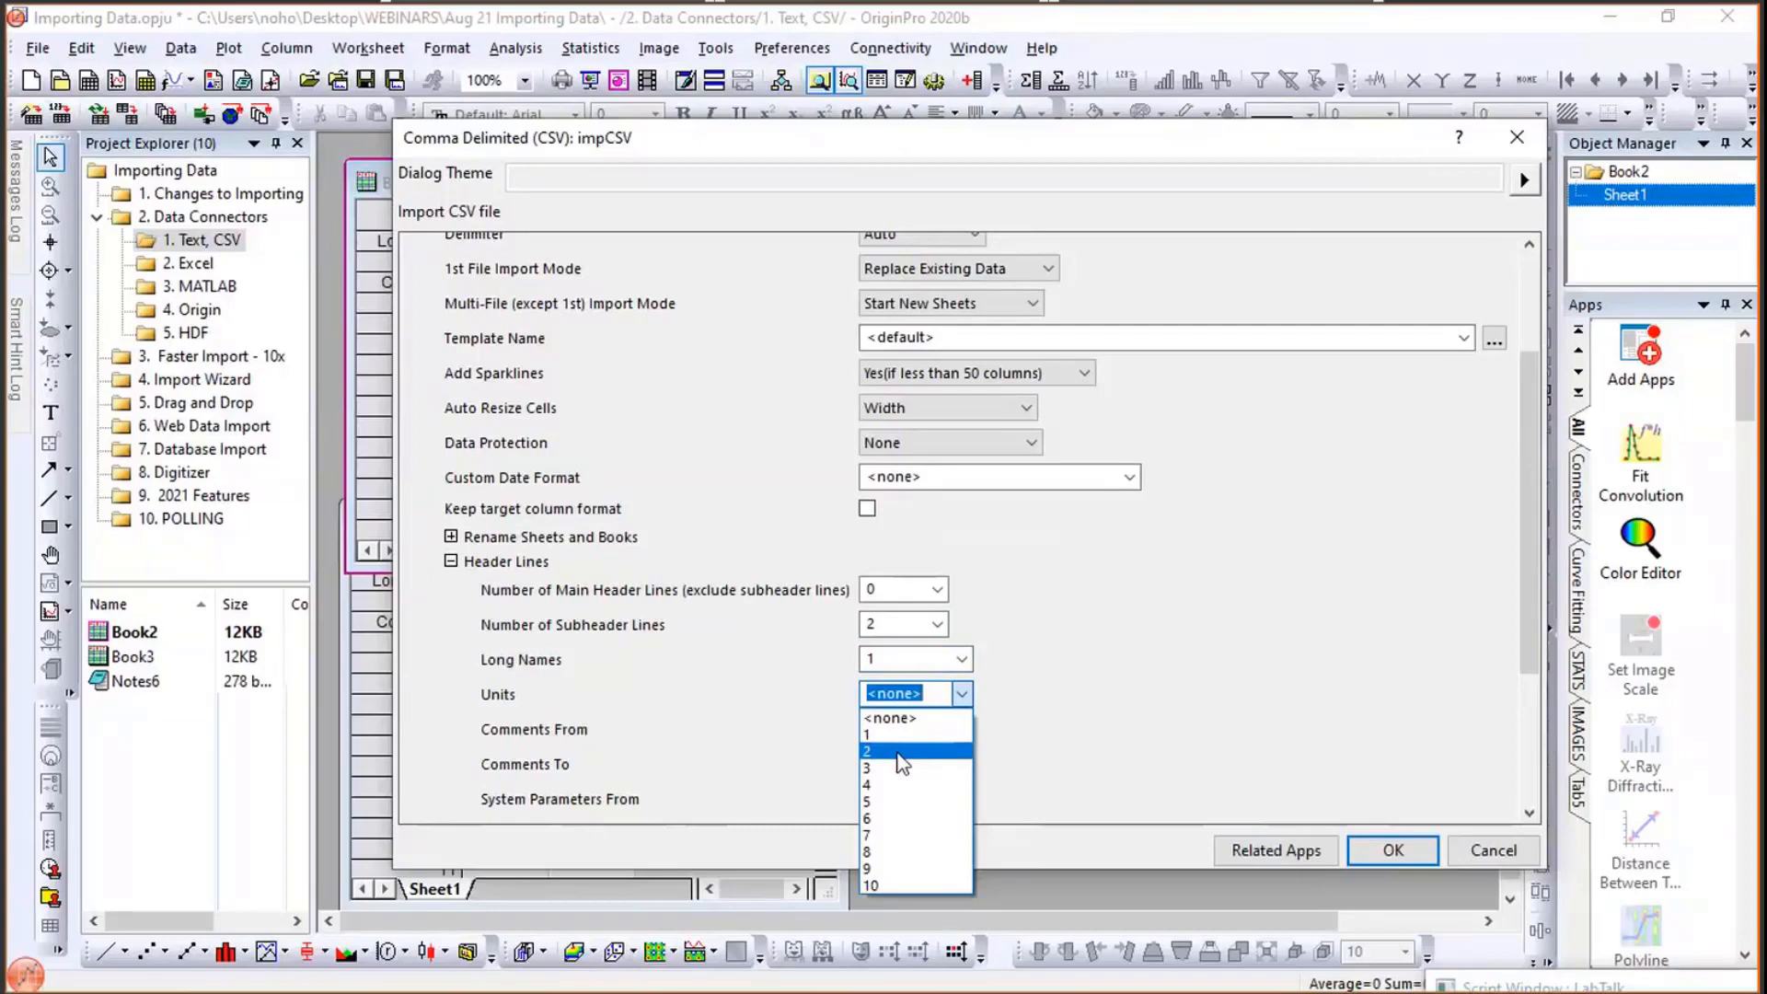
pyautogui.click(902, 753)
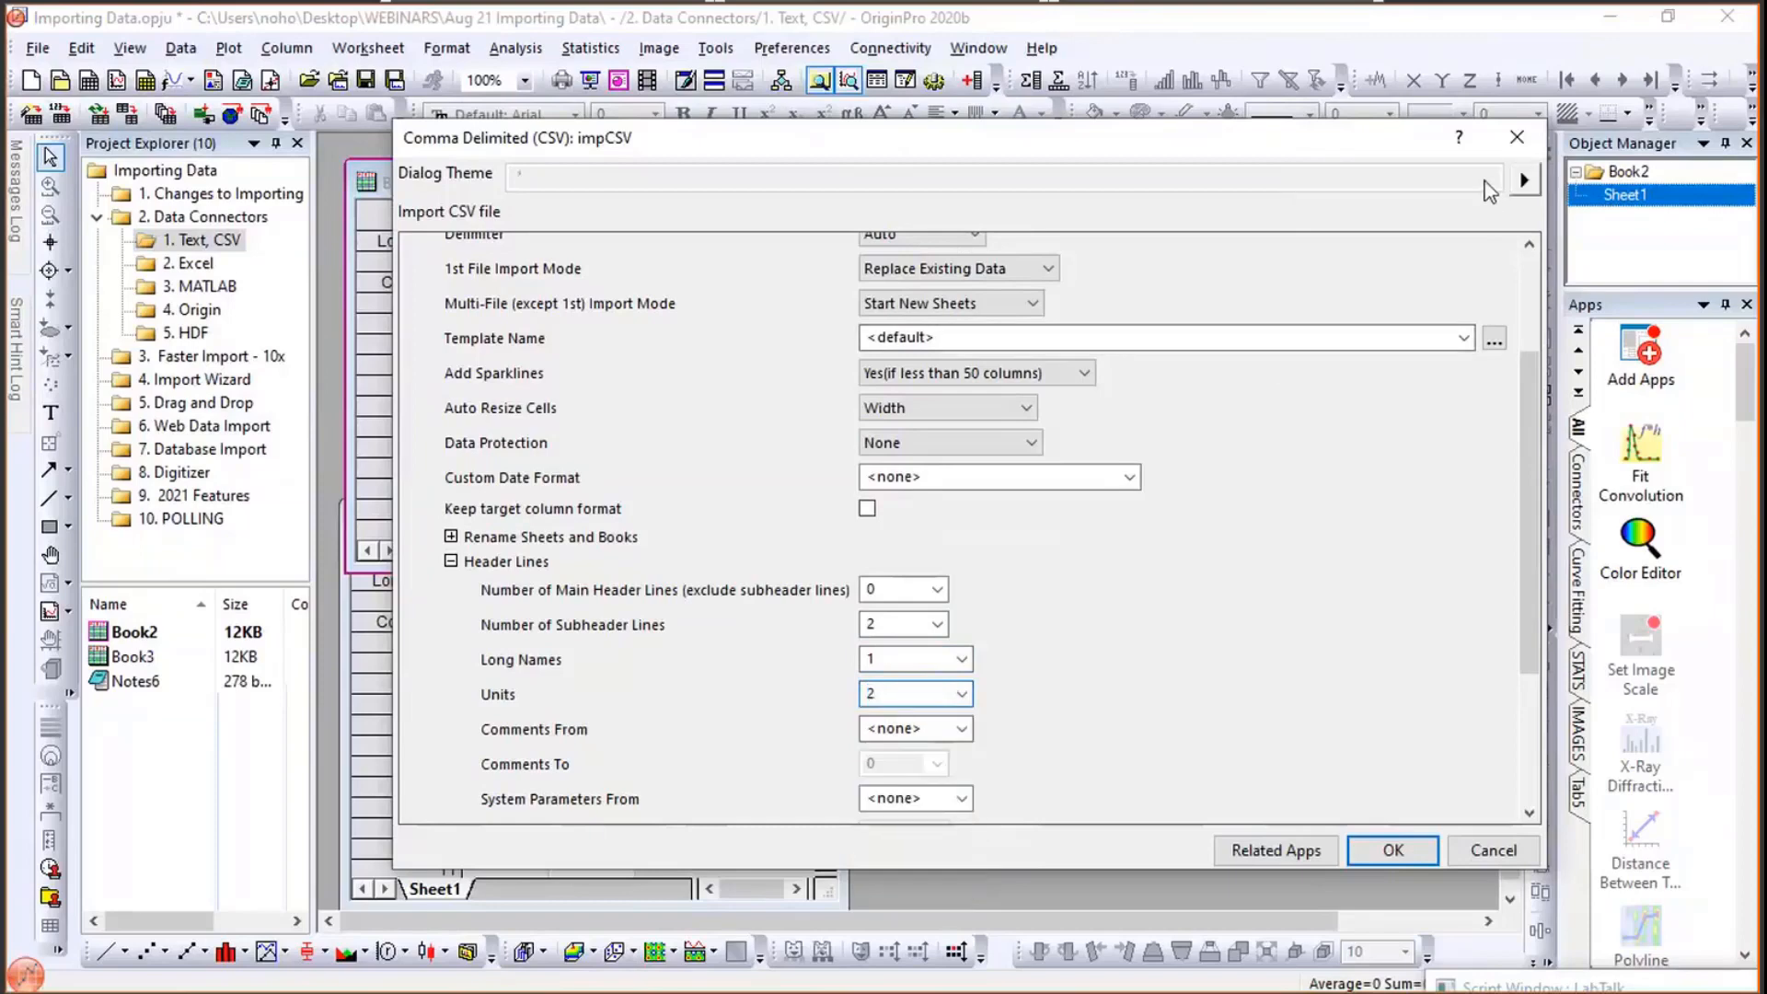
pyautogui.click(1390, 849)
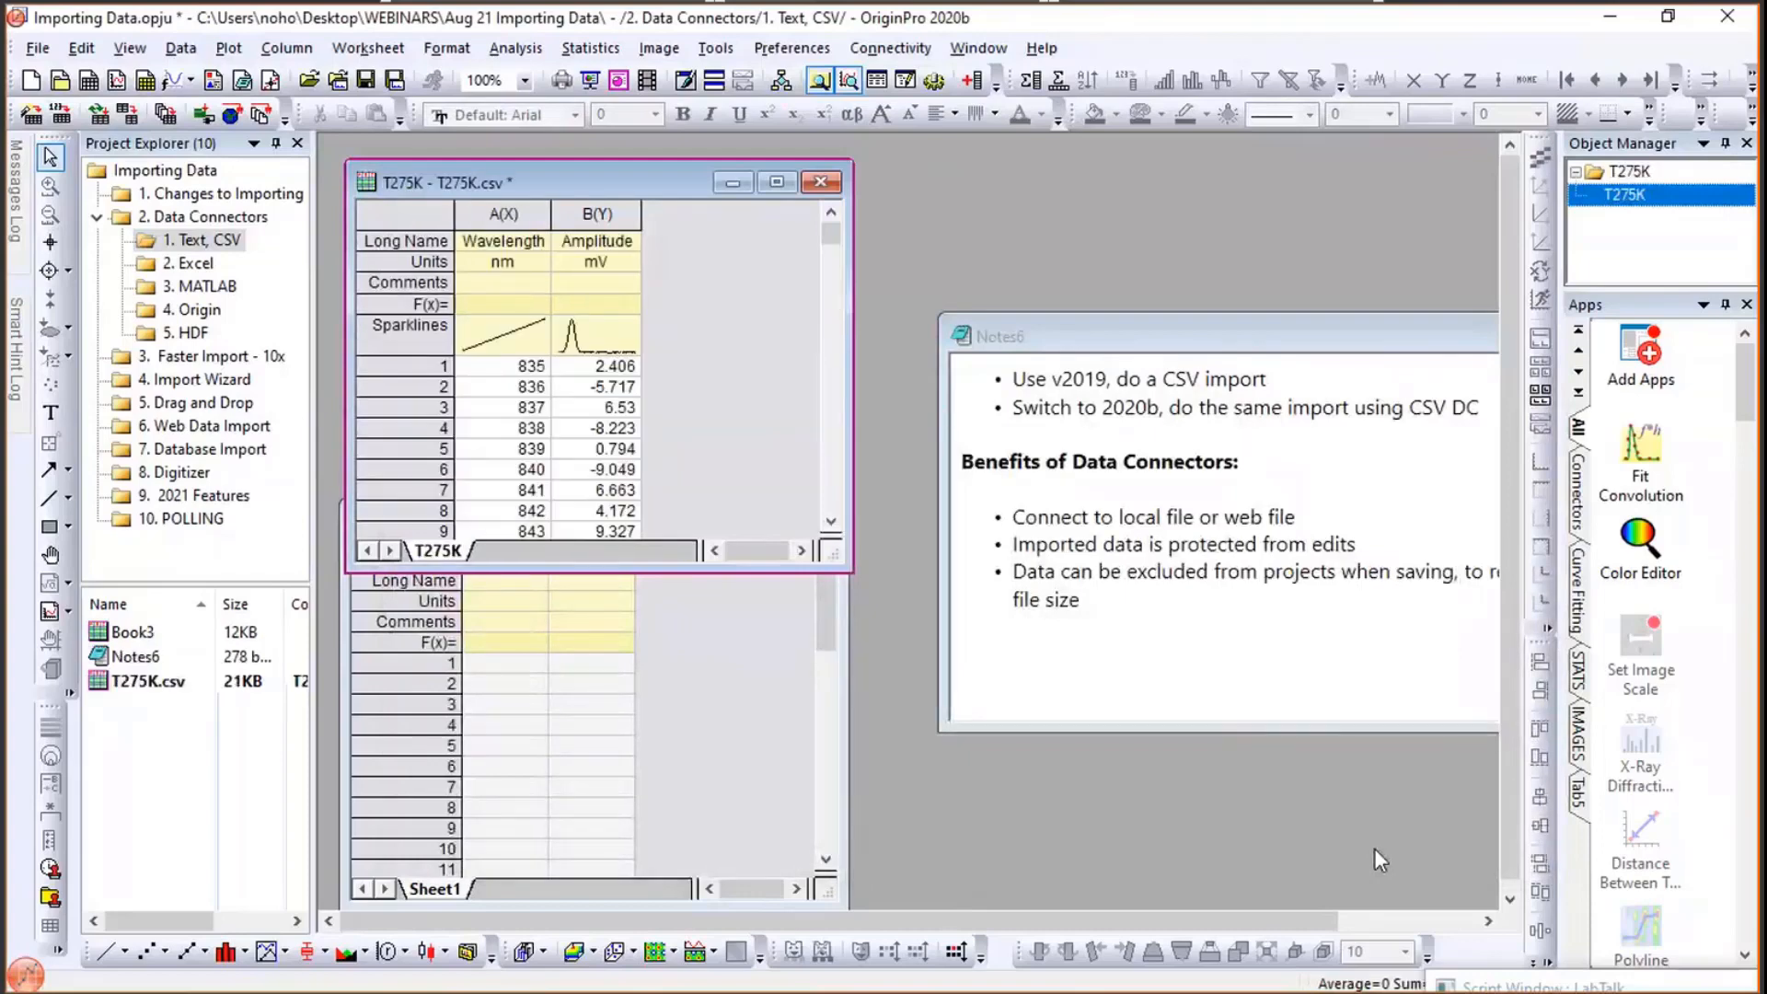
# - With Book3 active, connect T275K.csv through the Text/CSV file connector, accepting the default CSV import options
pyautogui.click(671, 683)
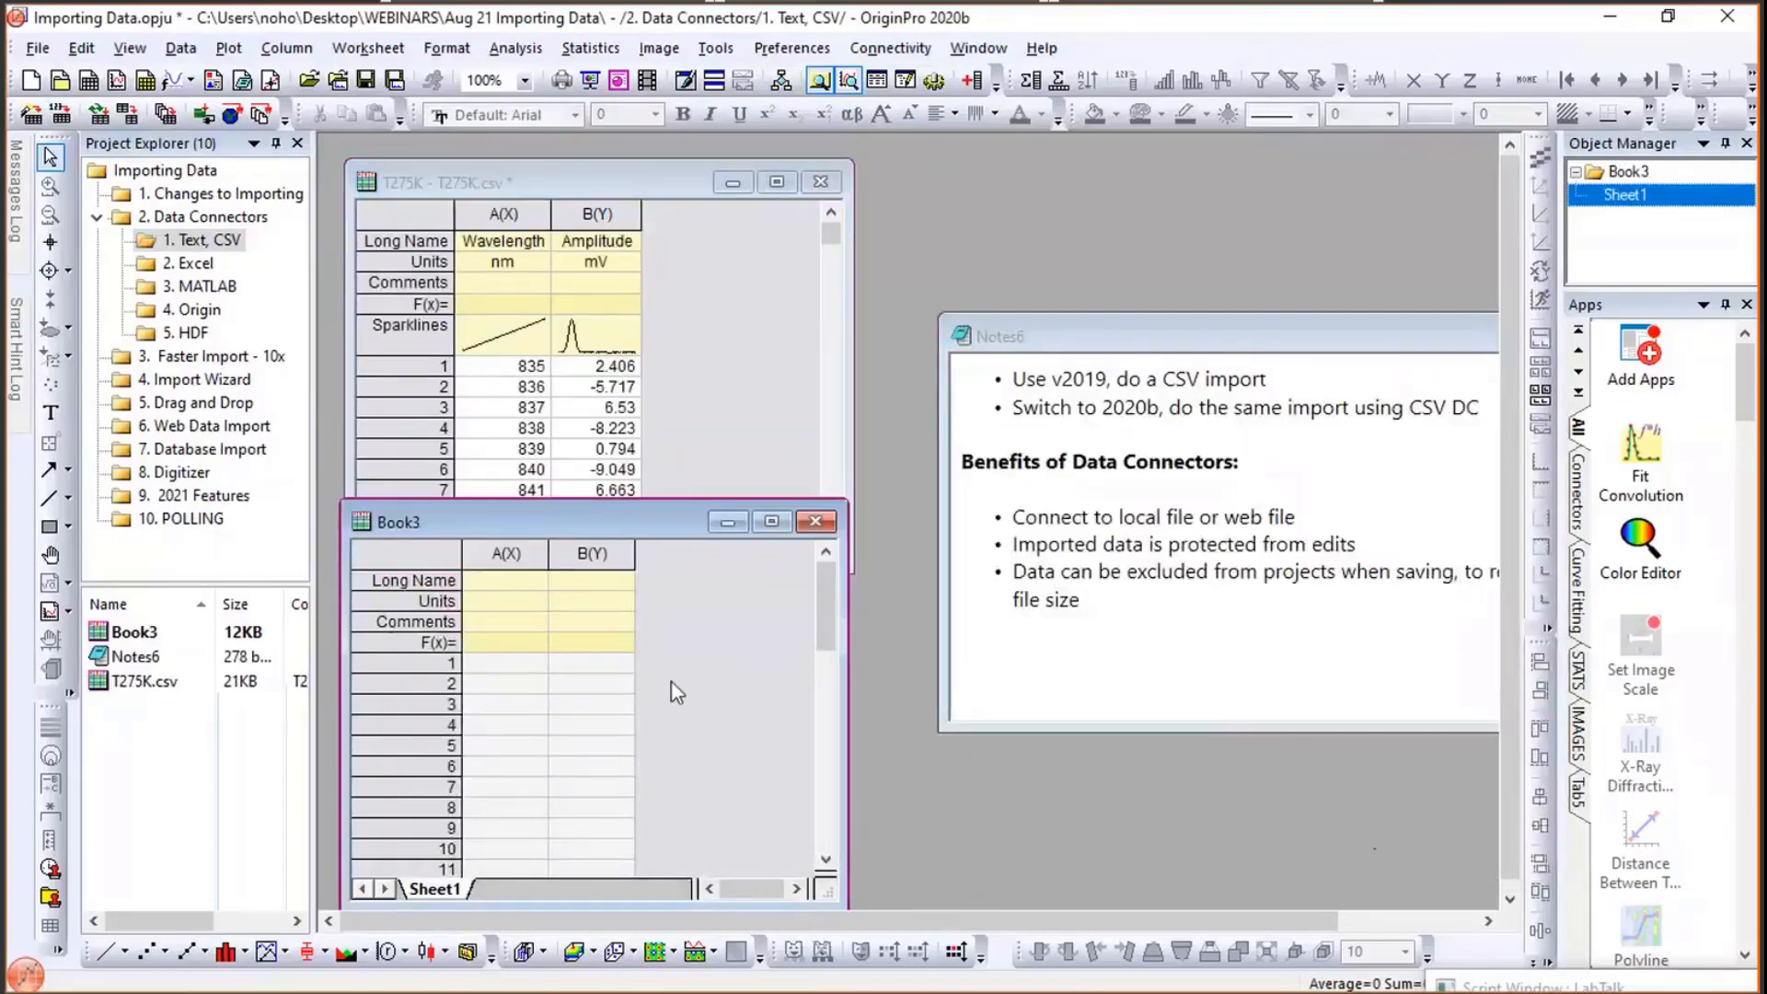
pyautogui.click(187, 61)
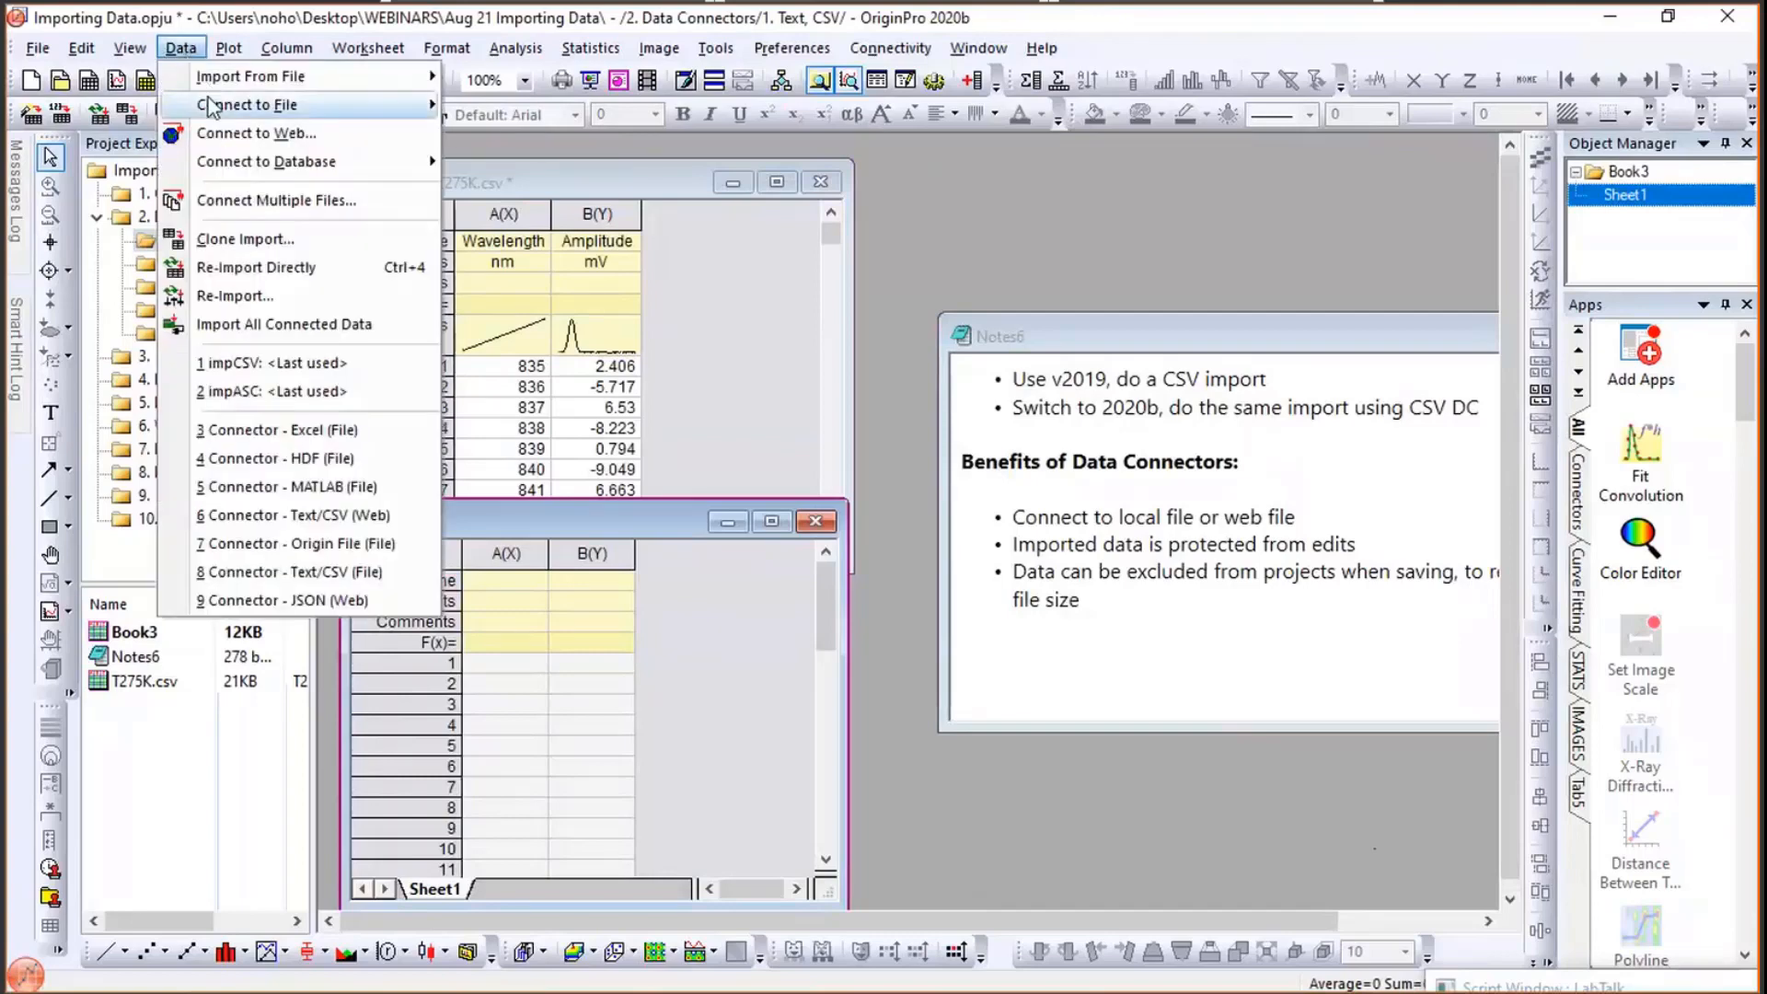
pyautogui.moveTo(212, 107)
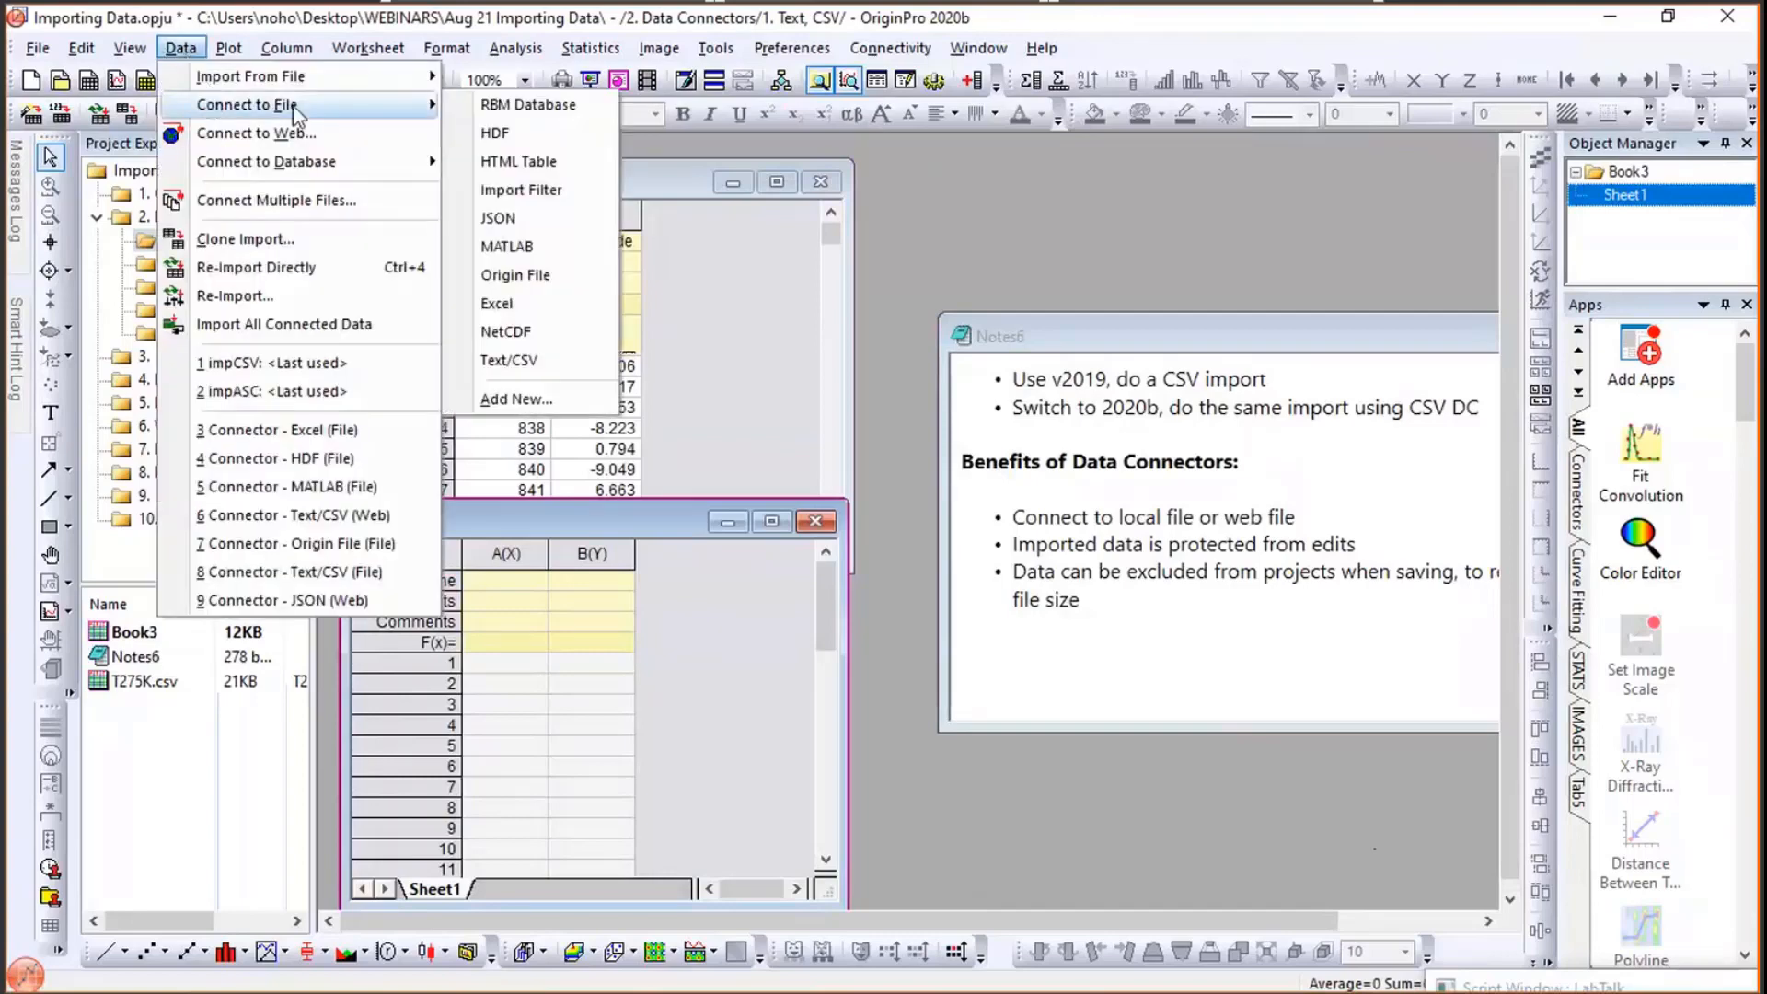
pyautogui.click(512, 368)
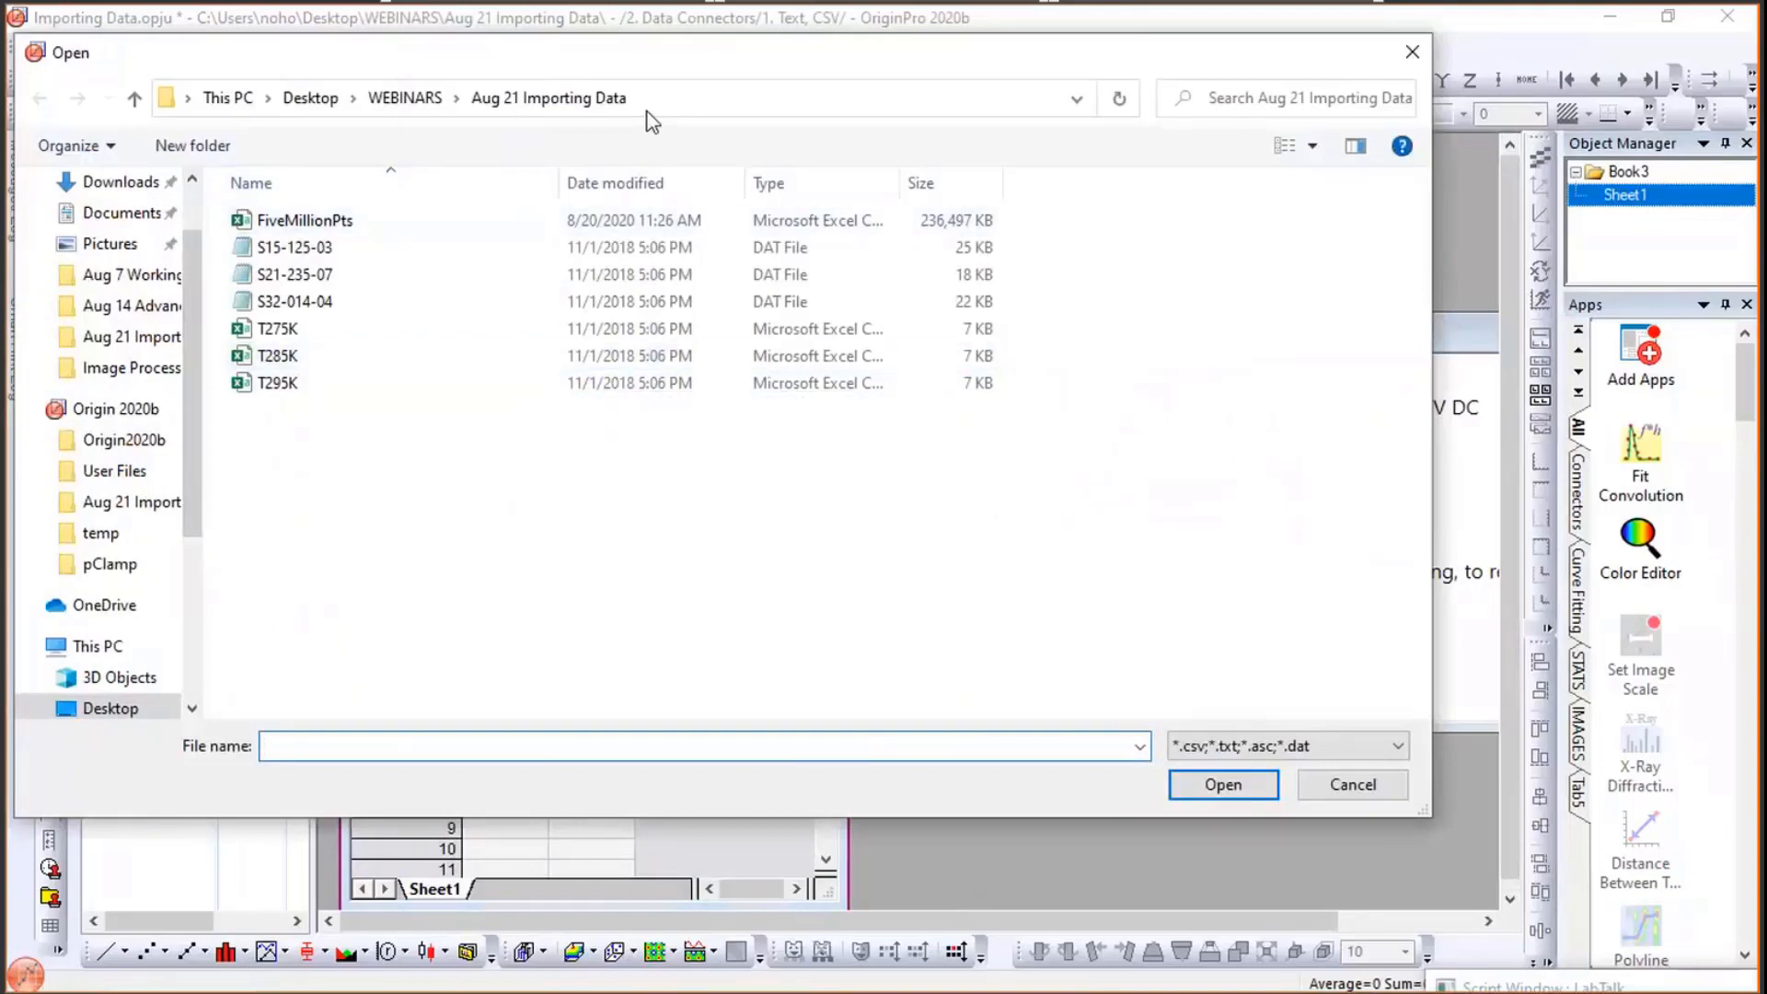
pyautogui.moveTo(644, 52); pyautogui.dragTo(778, 101)
pyautogui.click(402, 385)
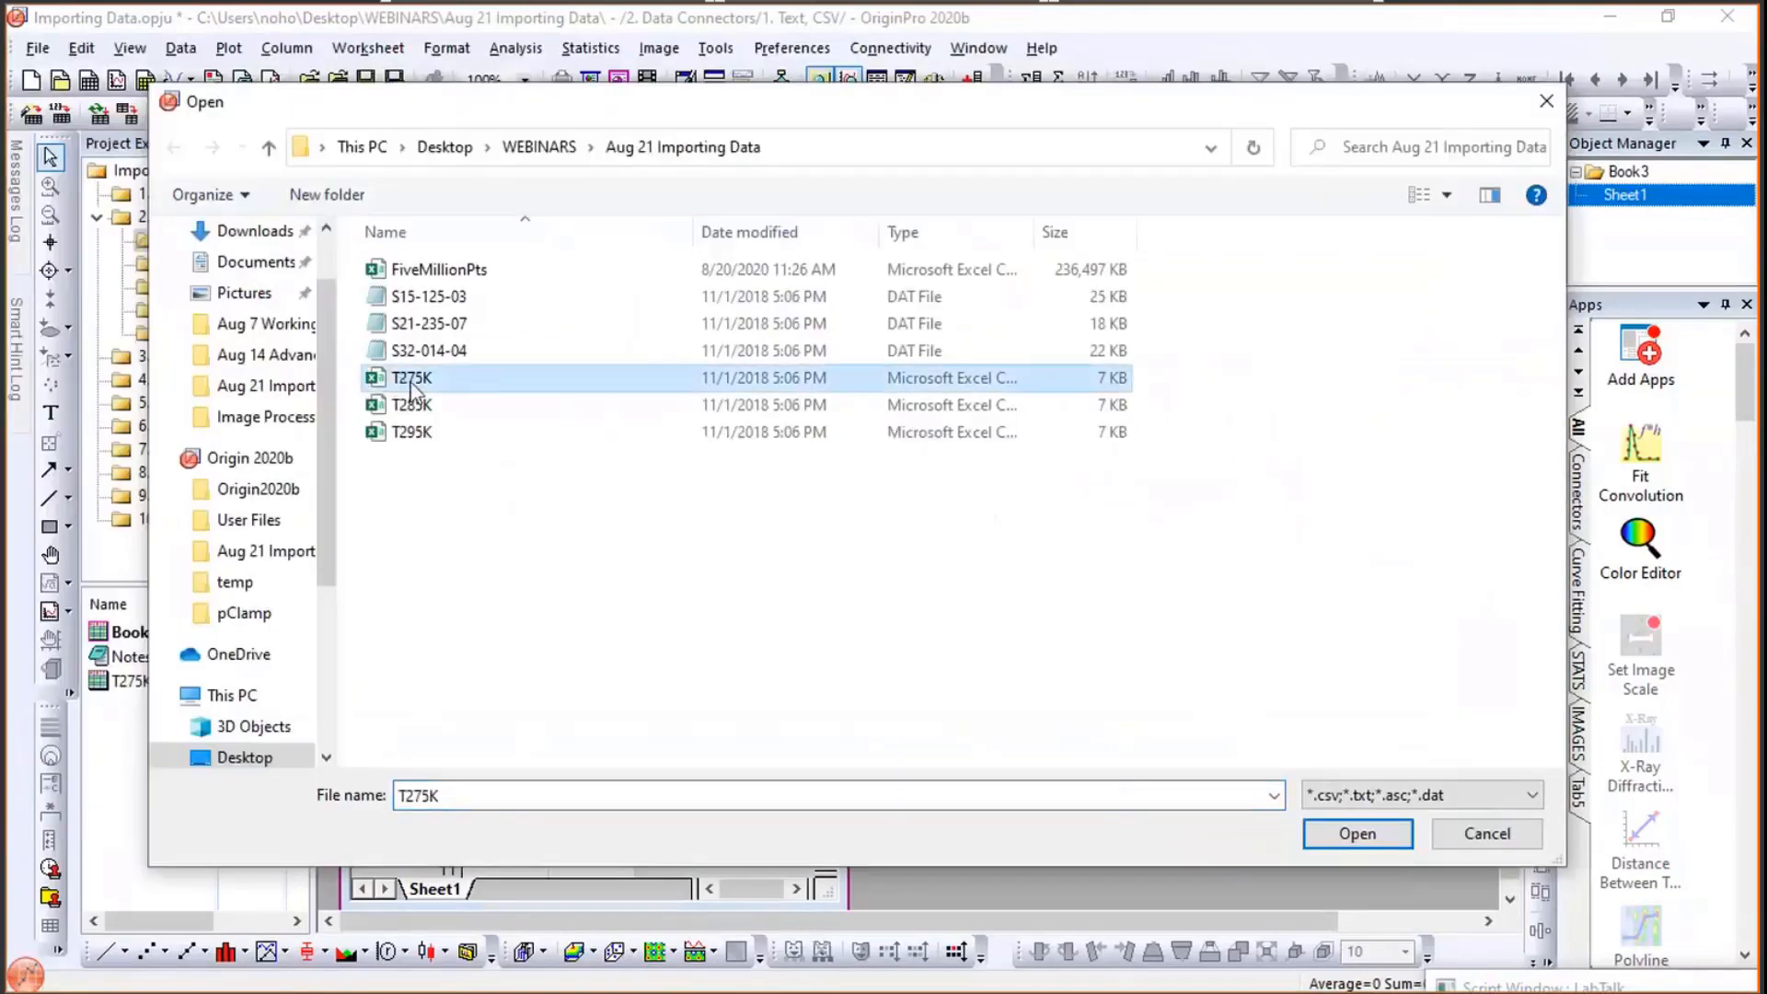
pyautogui.click(1356, 834)
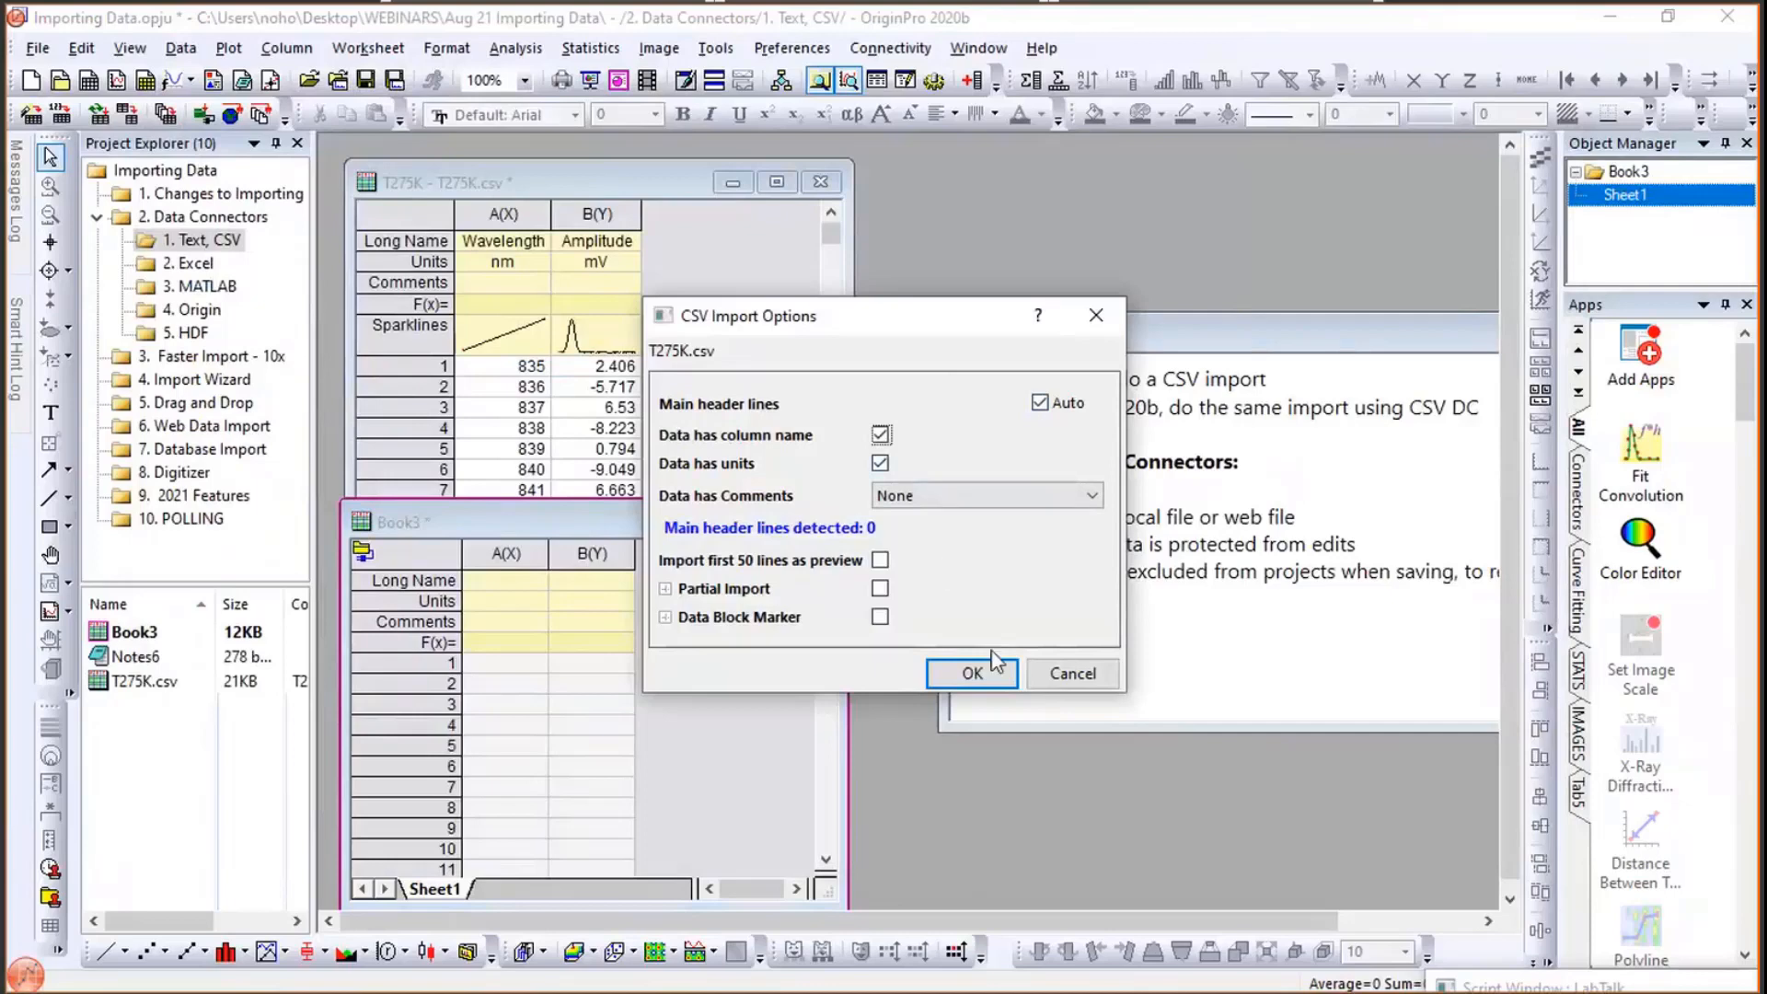
pyautogui.click(977, 688)
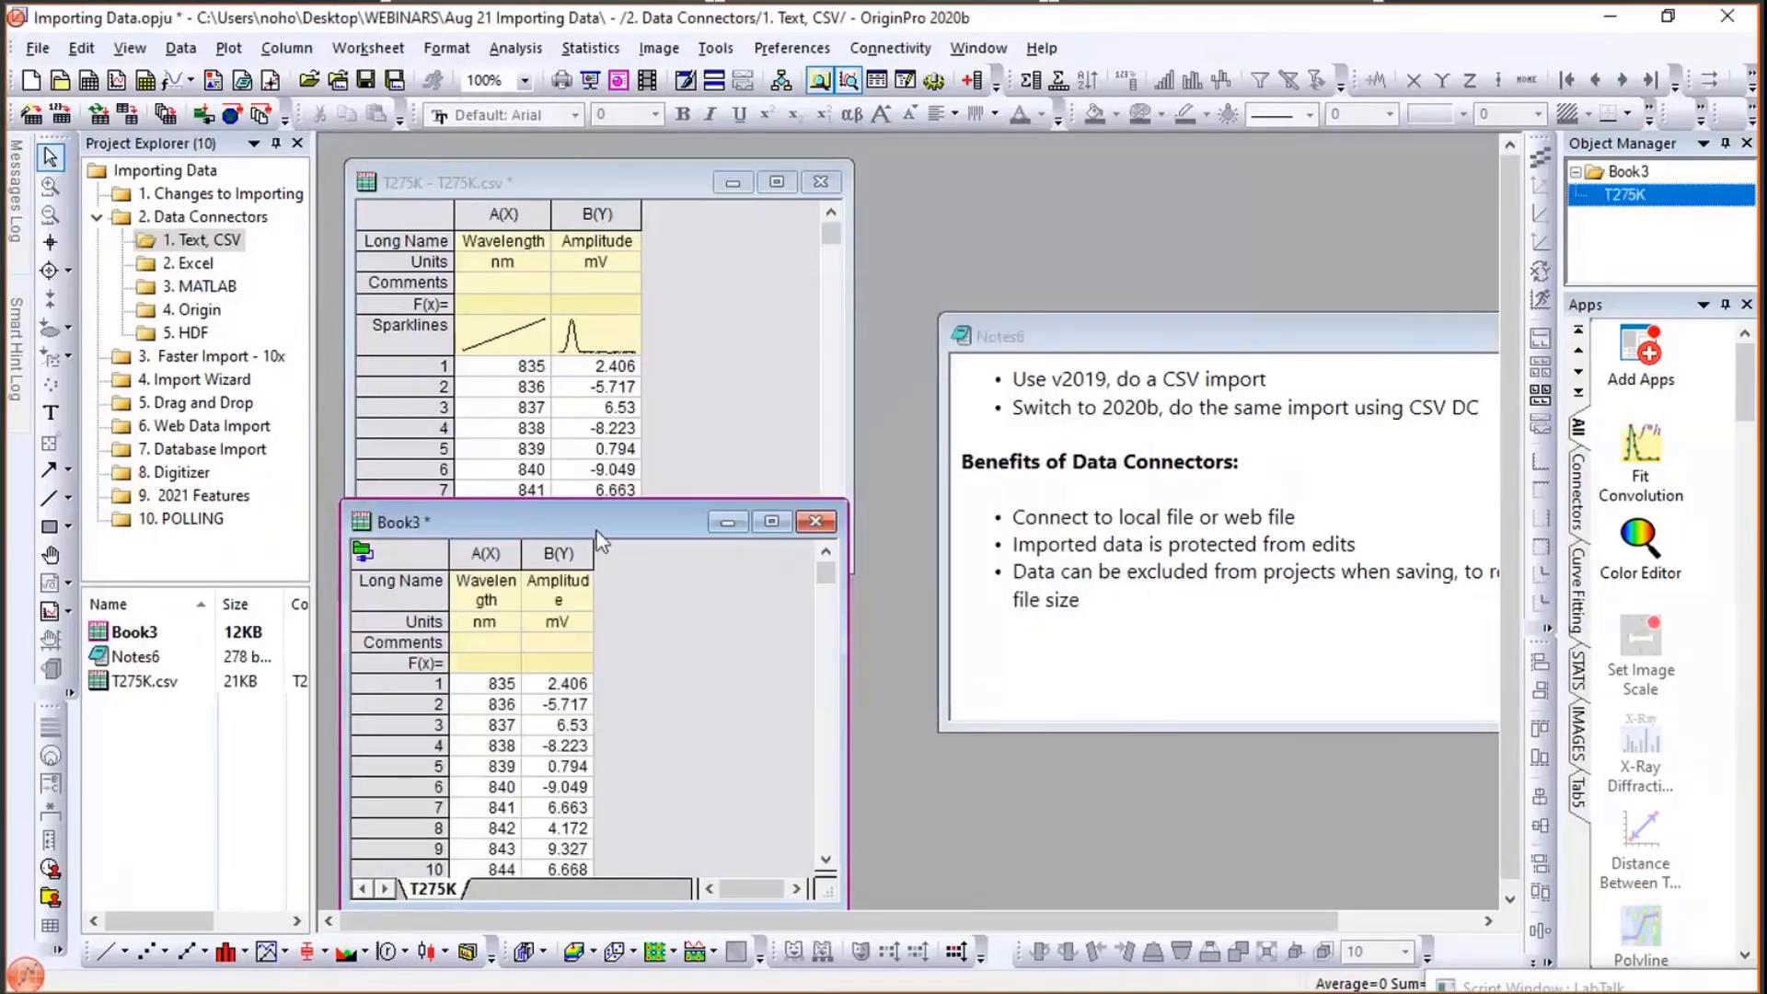
# - Rearrange the windows, placing Book3 beside the T275K book and moving the note below them
pyautogui.moveTo(1118, 213); pyautogui.dragTo(1117, 198)
pyautogui.click(1153, 695)
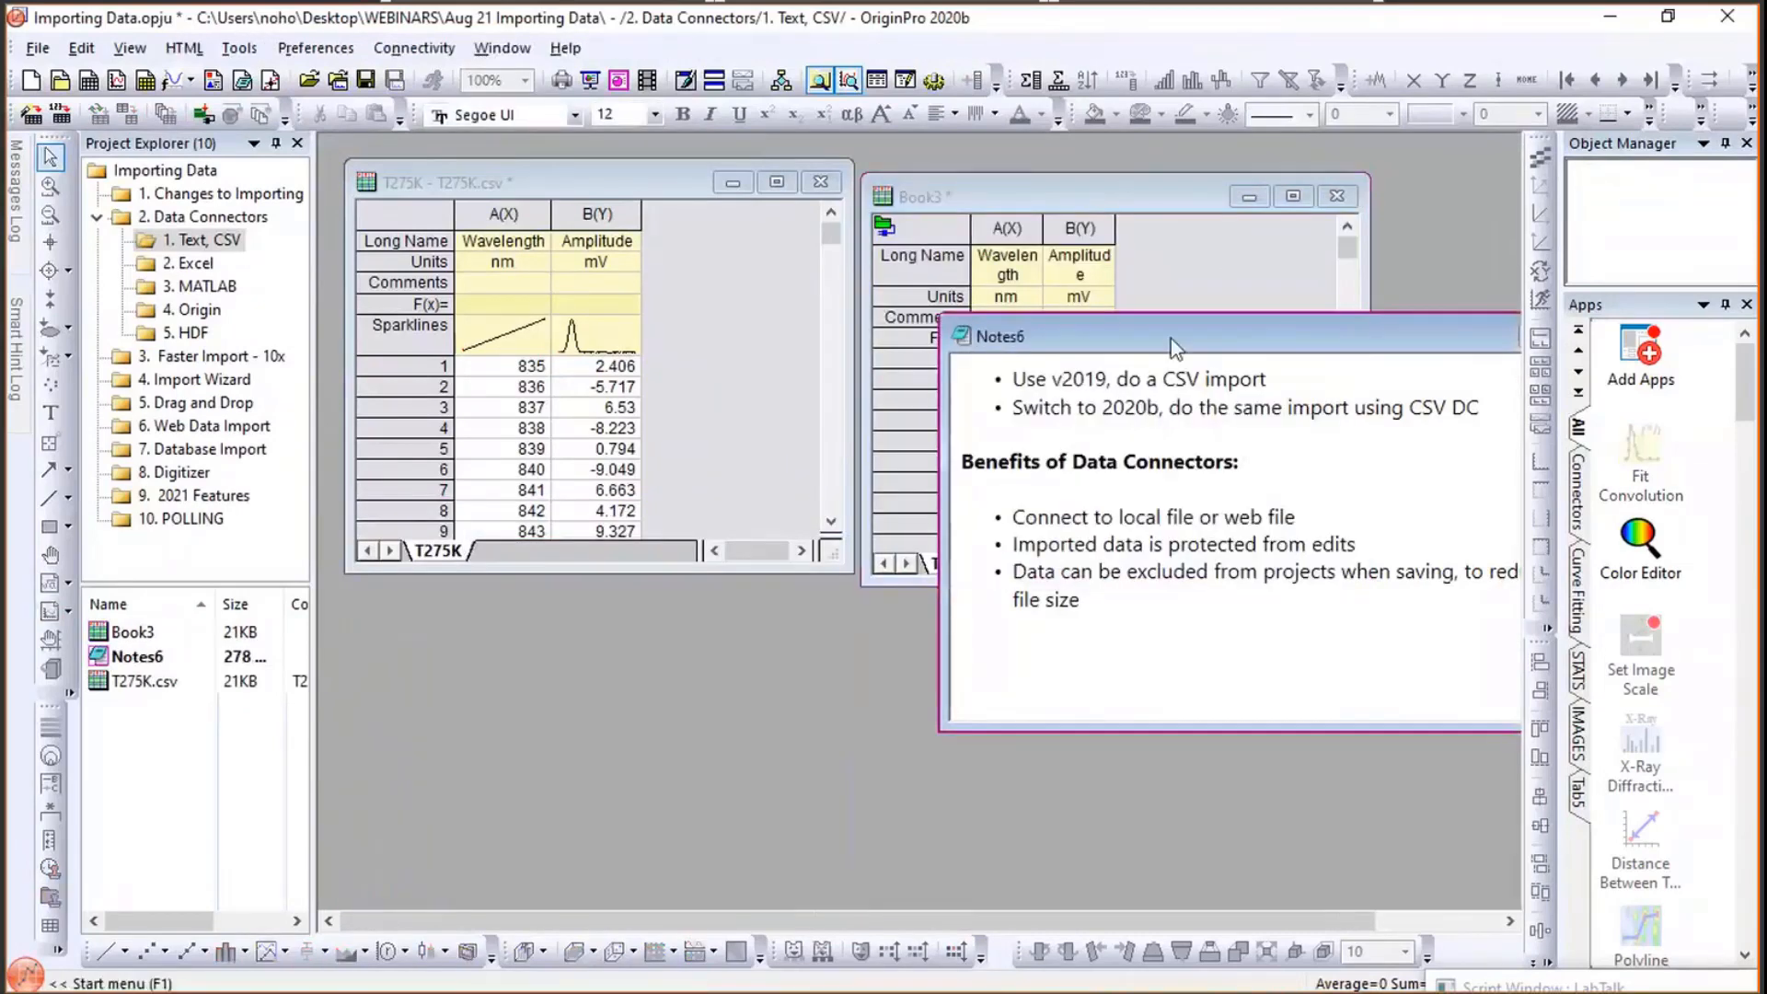
pyautogui.moveTo(1171, 339); pyautogui.dragTo(879, 580)
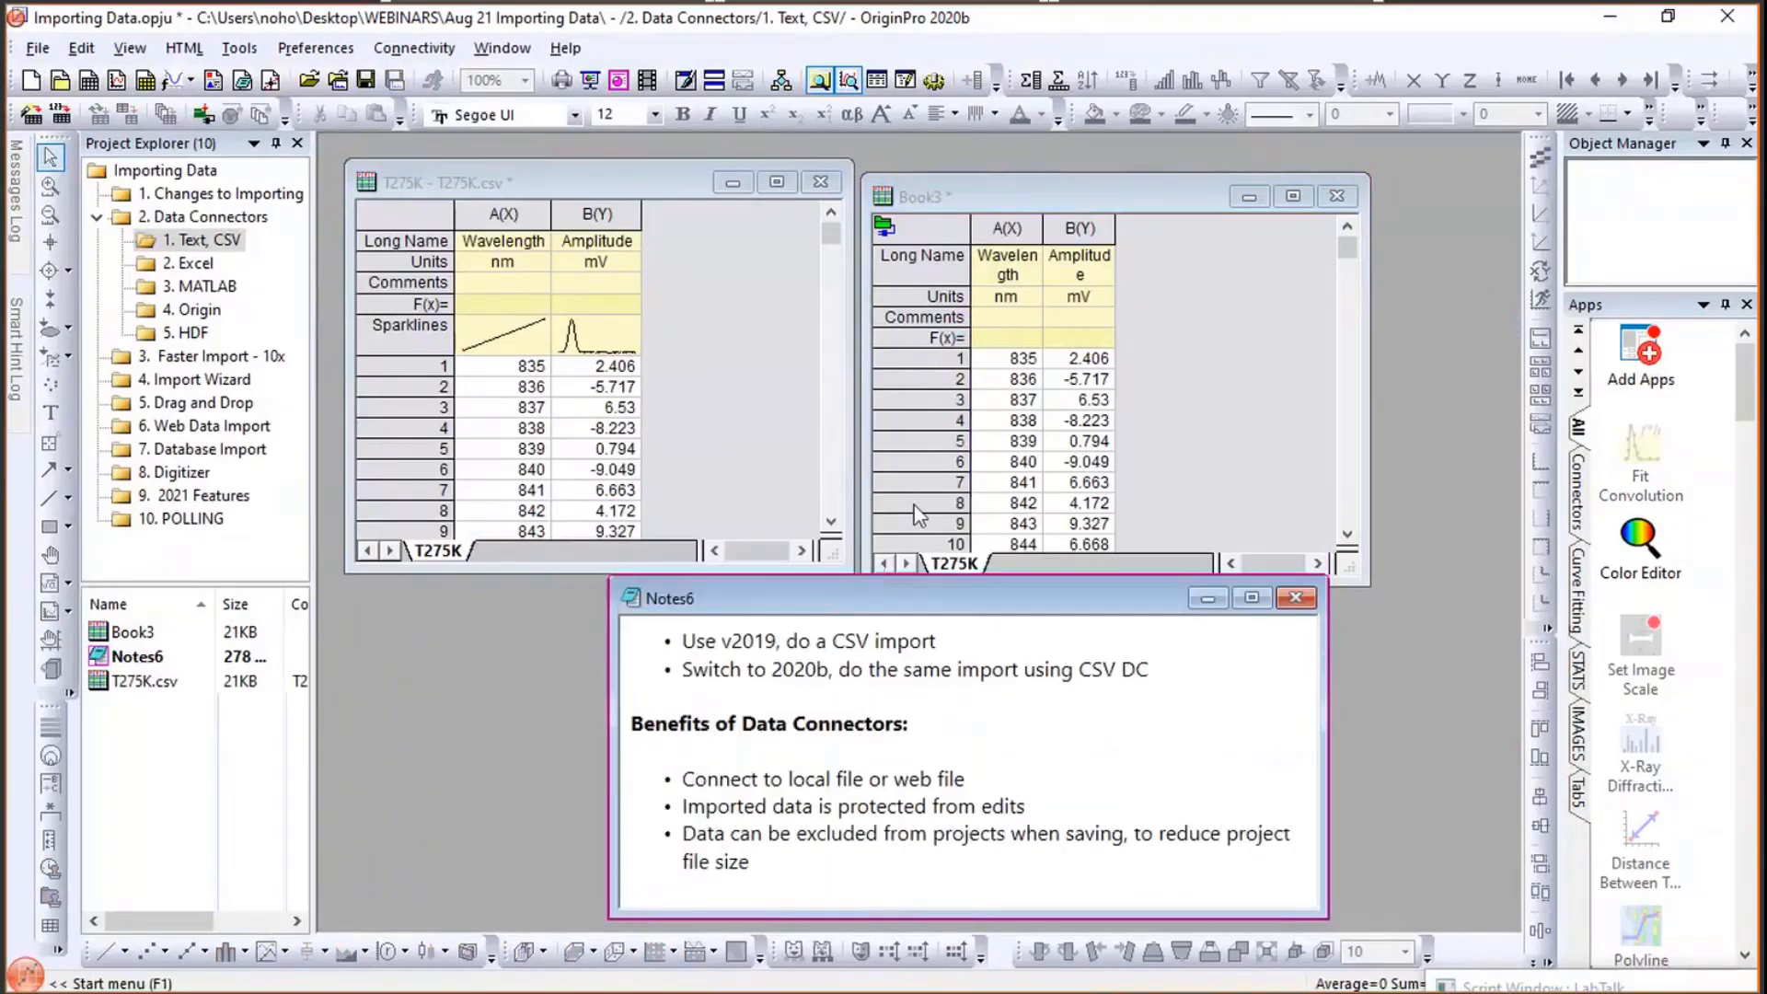
pyautogui.click(971, 186)
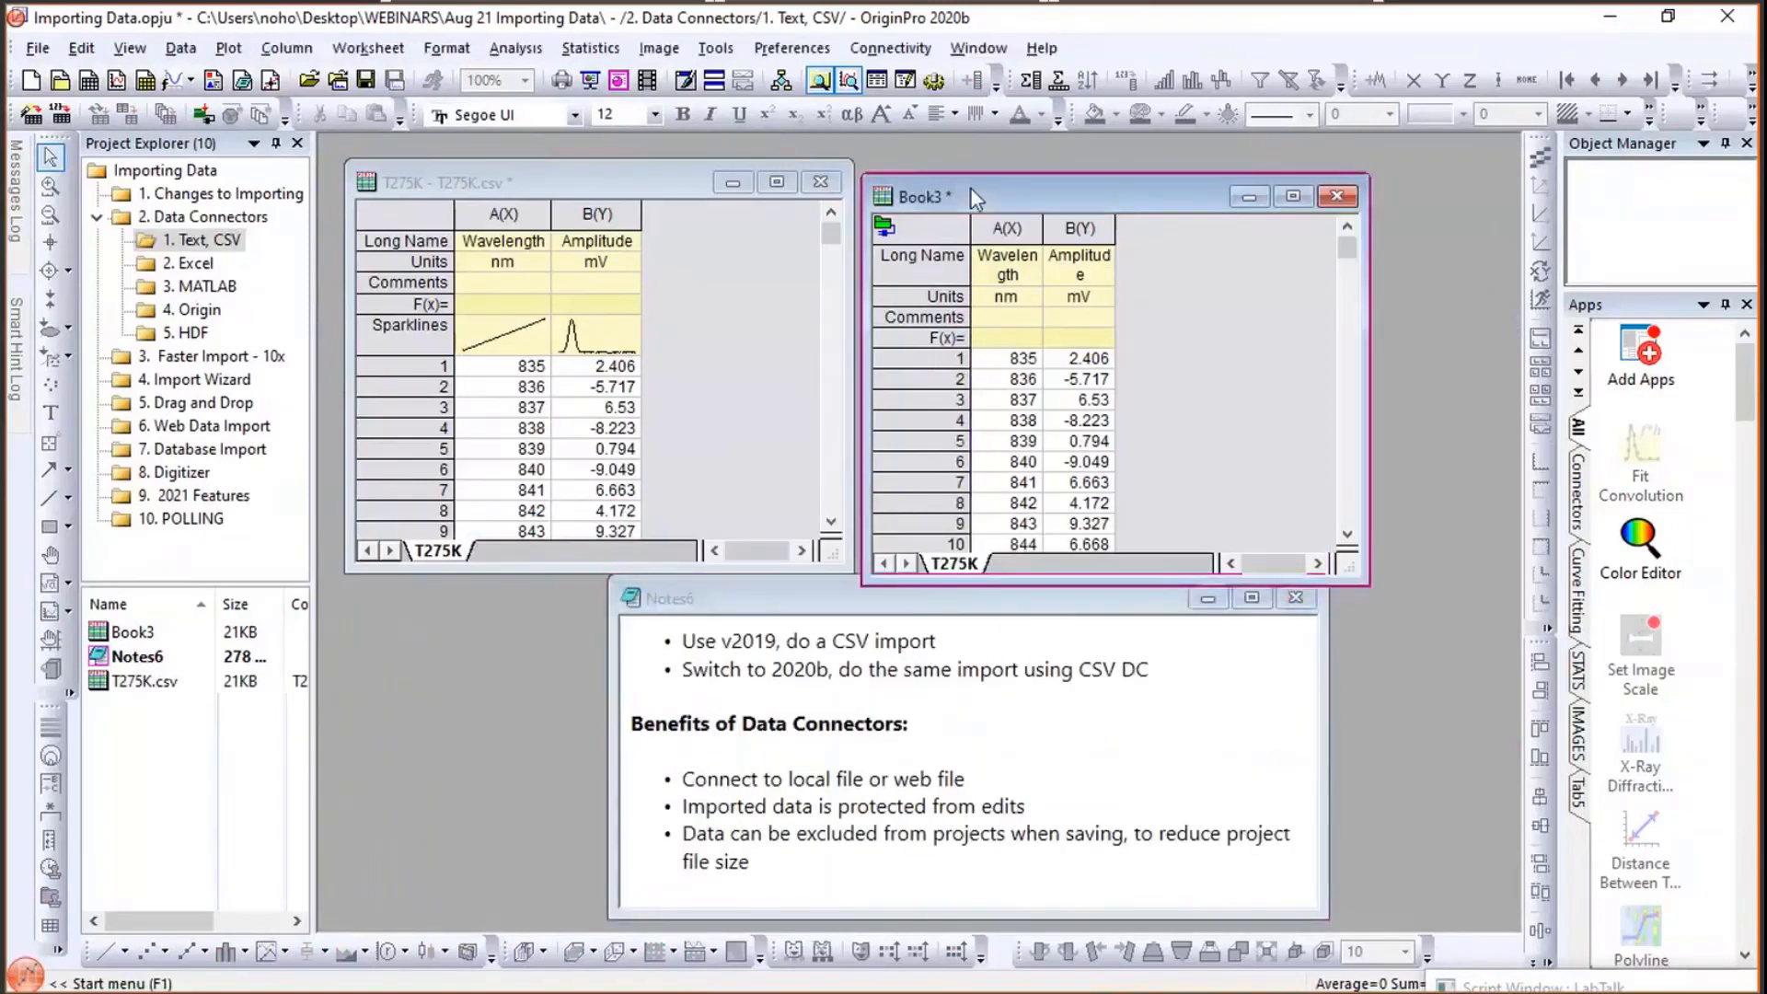
pyautogui.moveTo(974, 170); pyautogui.dragTo(977, 153)
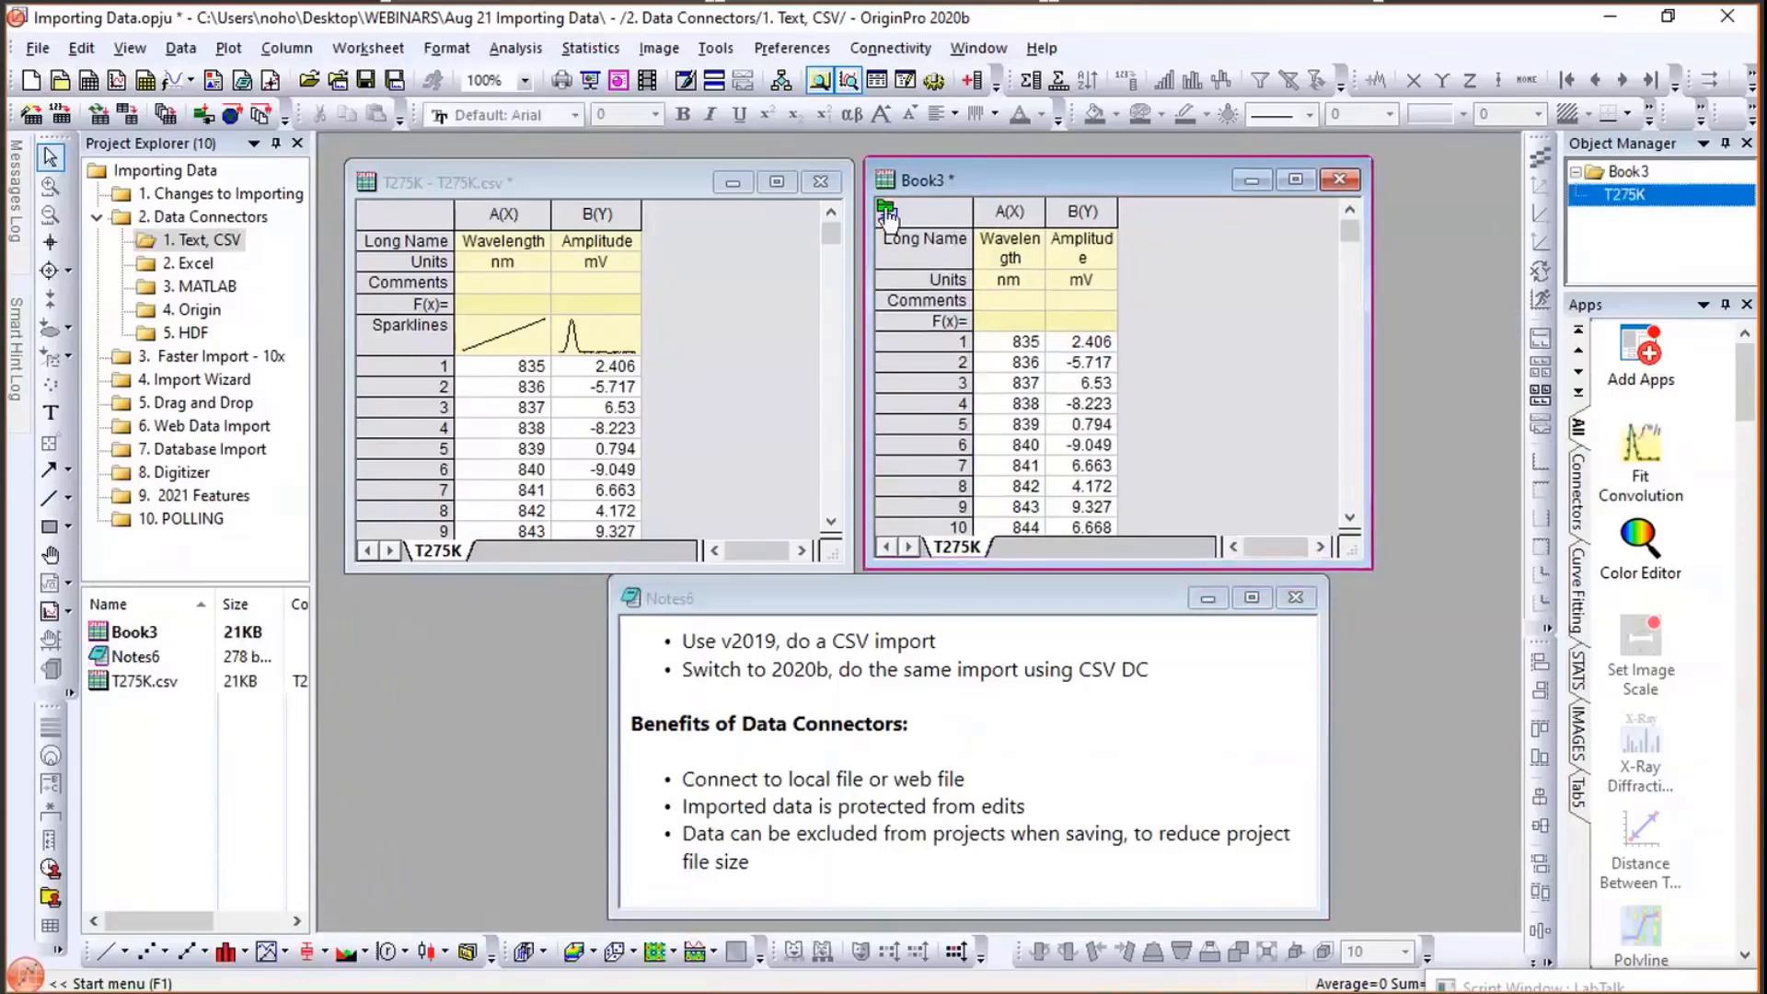
# - Open the data source file path settings from Book3's data connector
pyautogui.moveTo(887, 214)
pyautogui.click(886, 215)
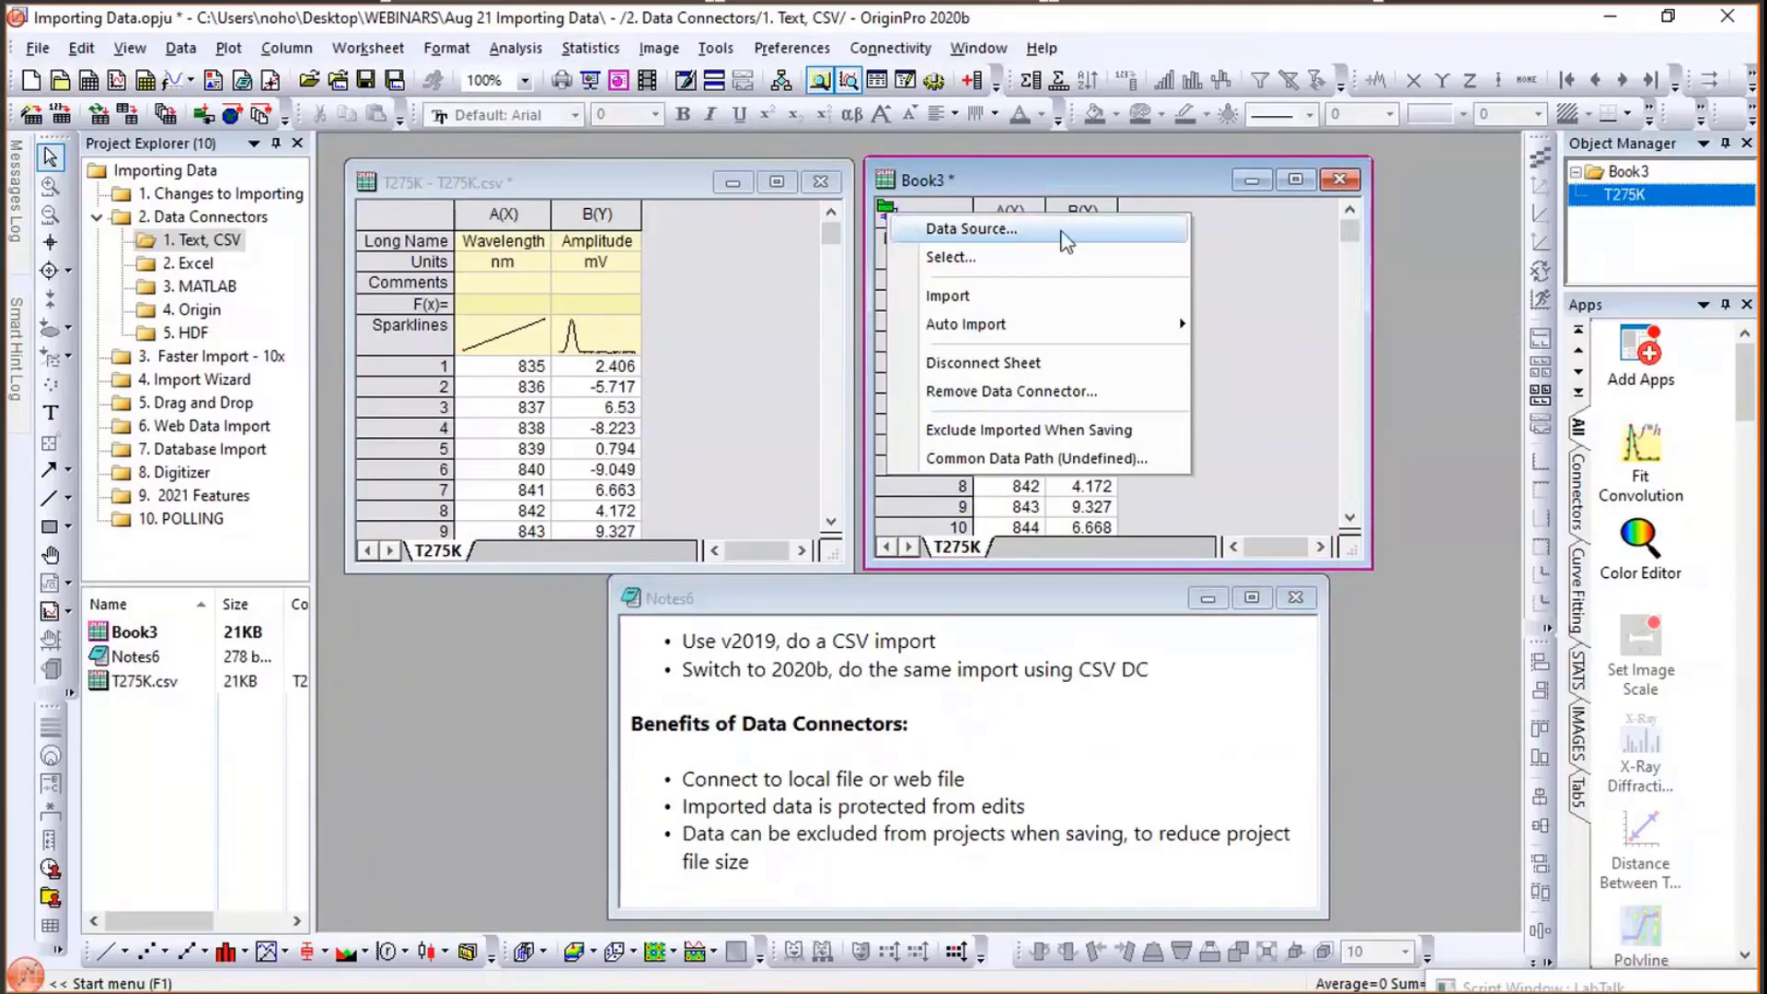
pyautogui.click(1065, 237)
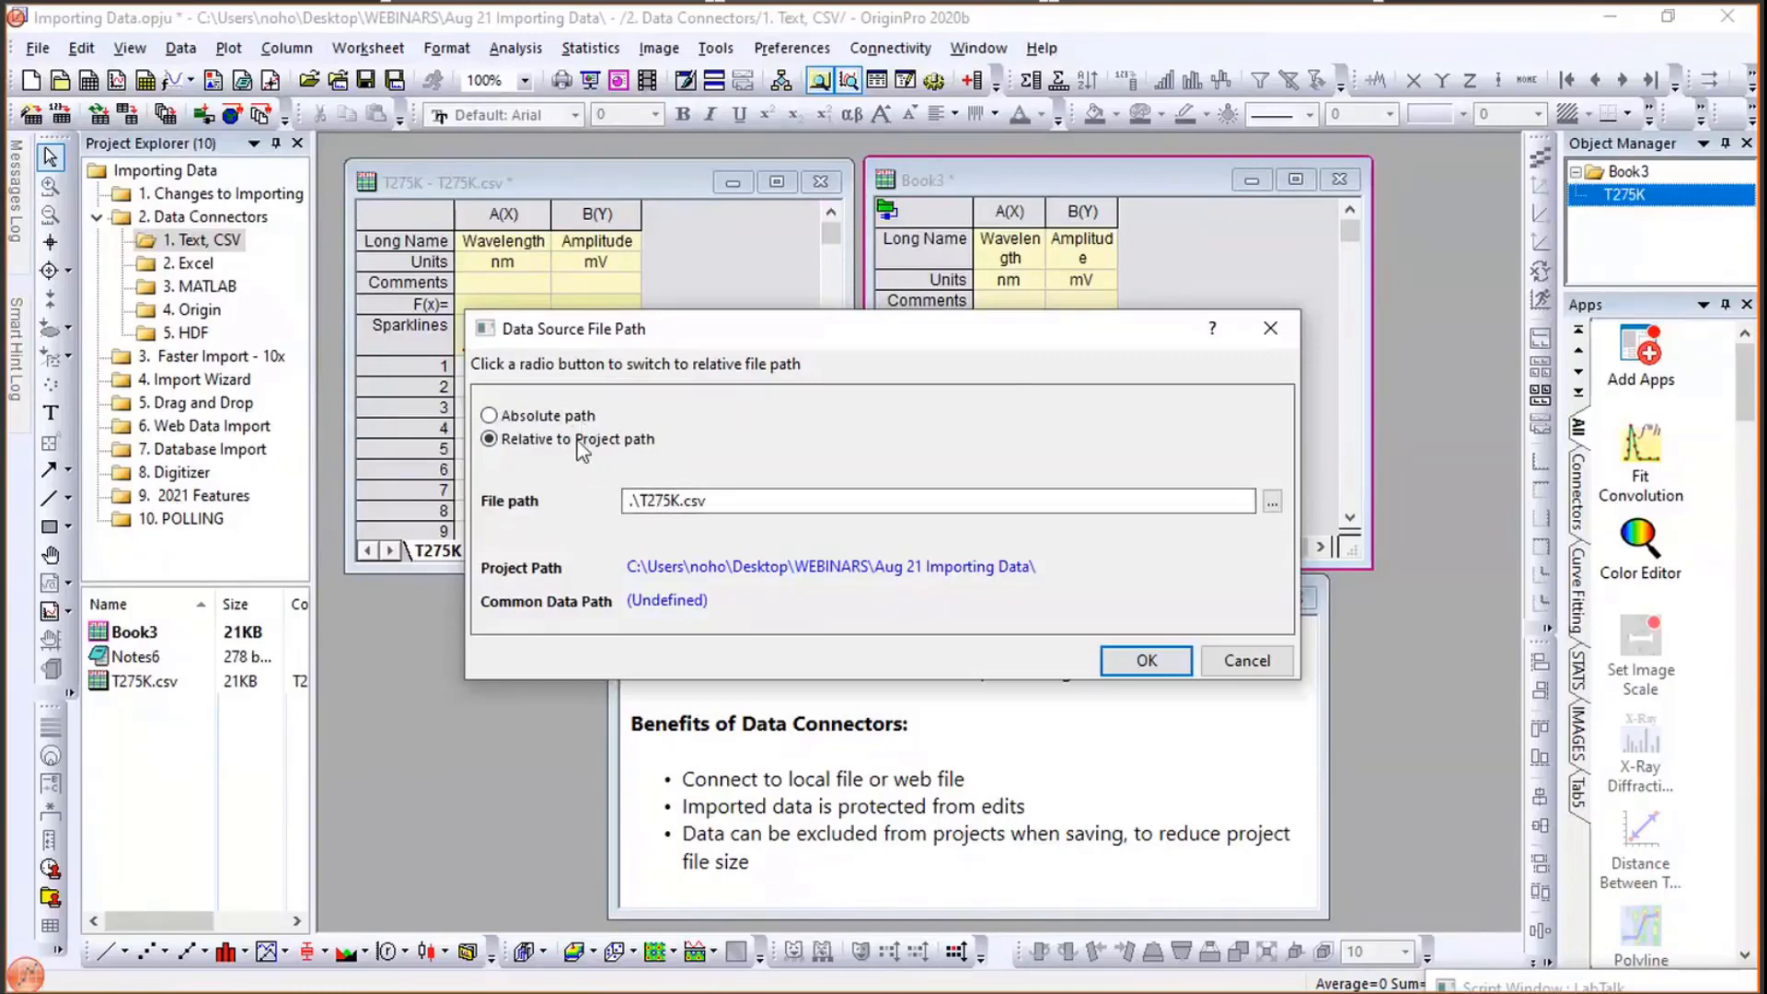
# - Review Book3's connector import options and connector menu, cancelling both without changes
pyautogui.click(1235, 666)
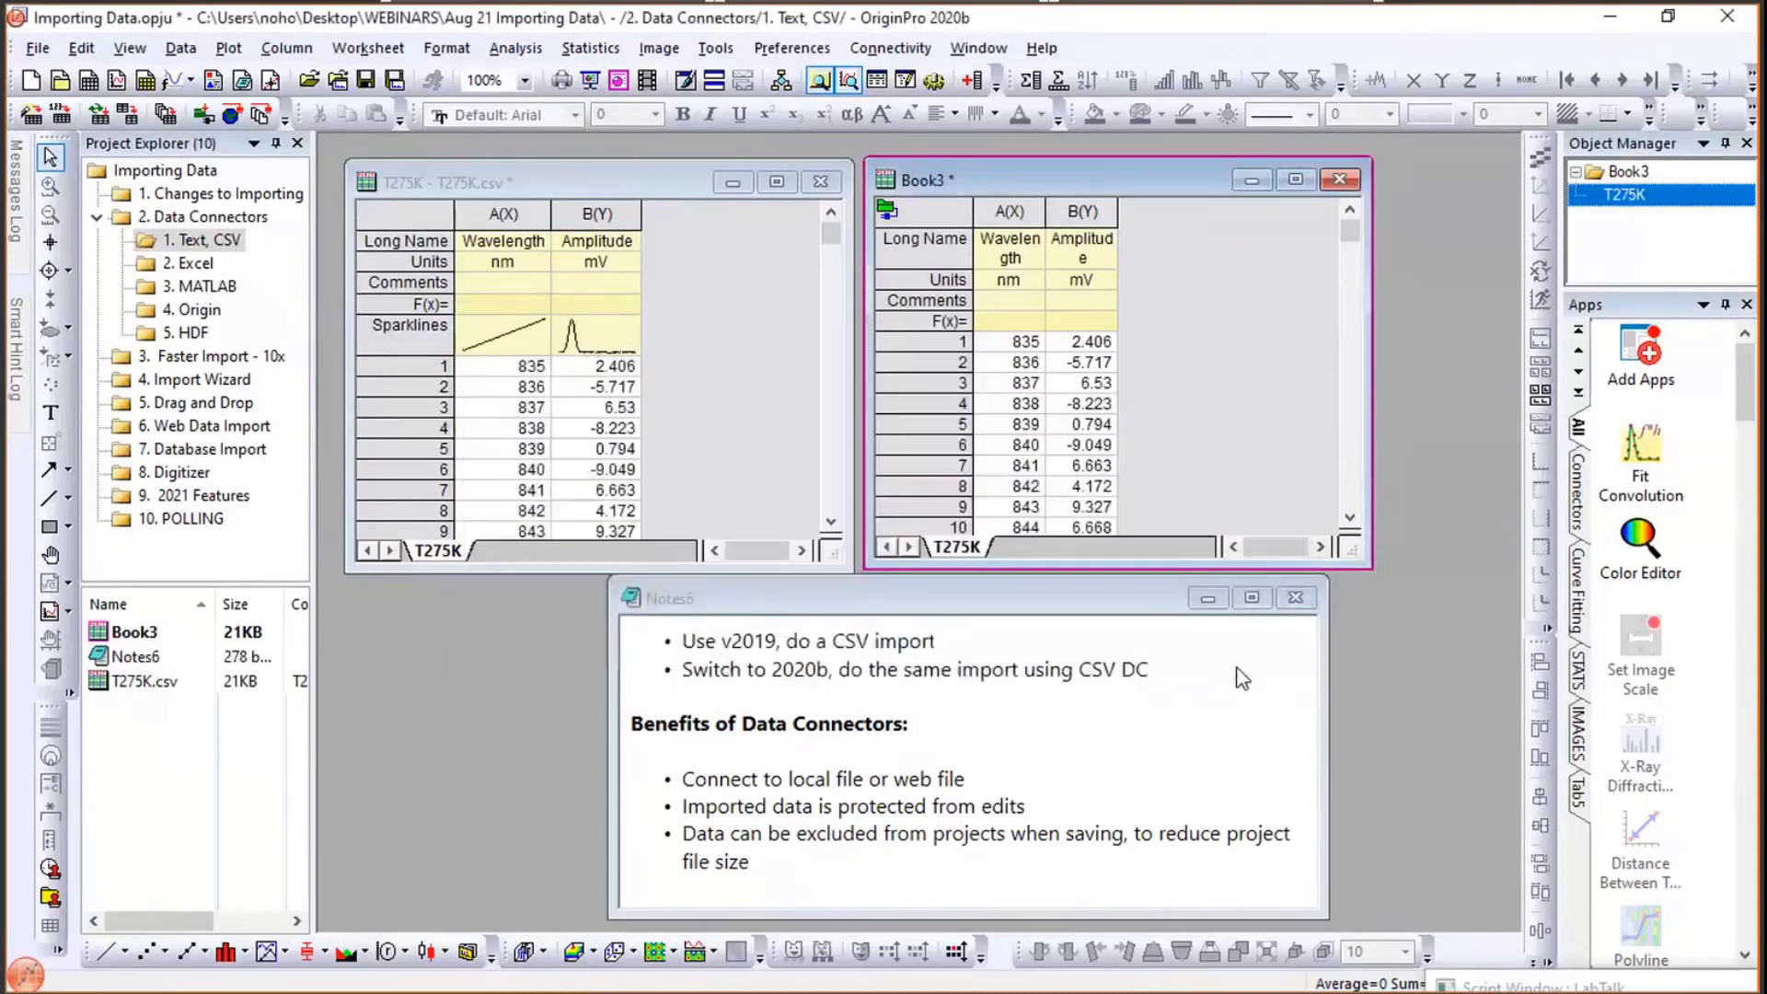
pyautogui.click(889, 211)
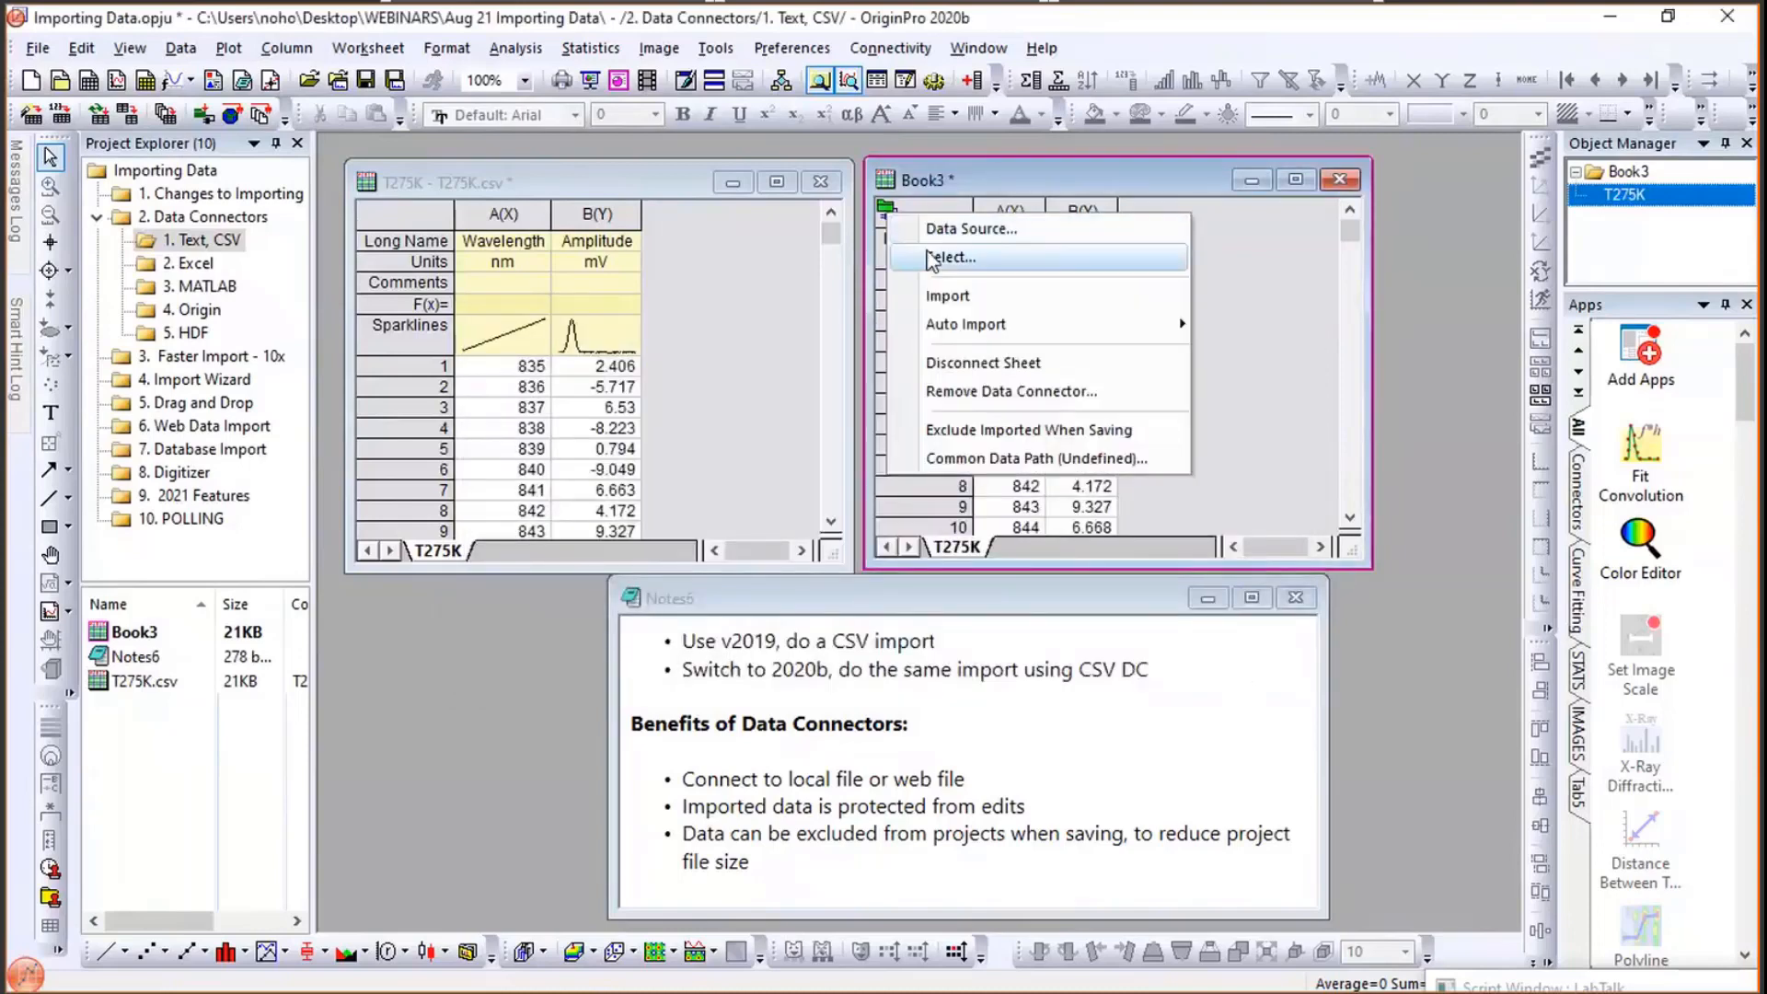
pyautogui.click(931, 258)
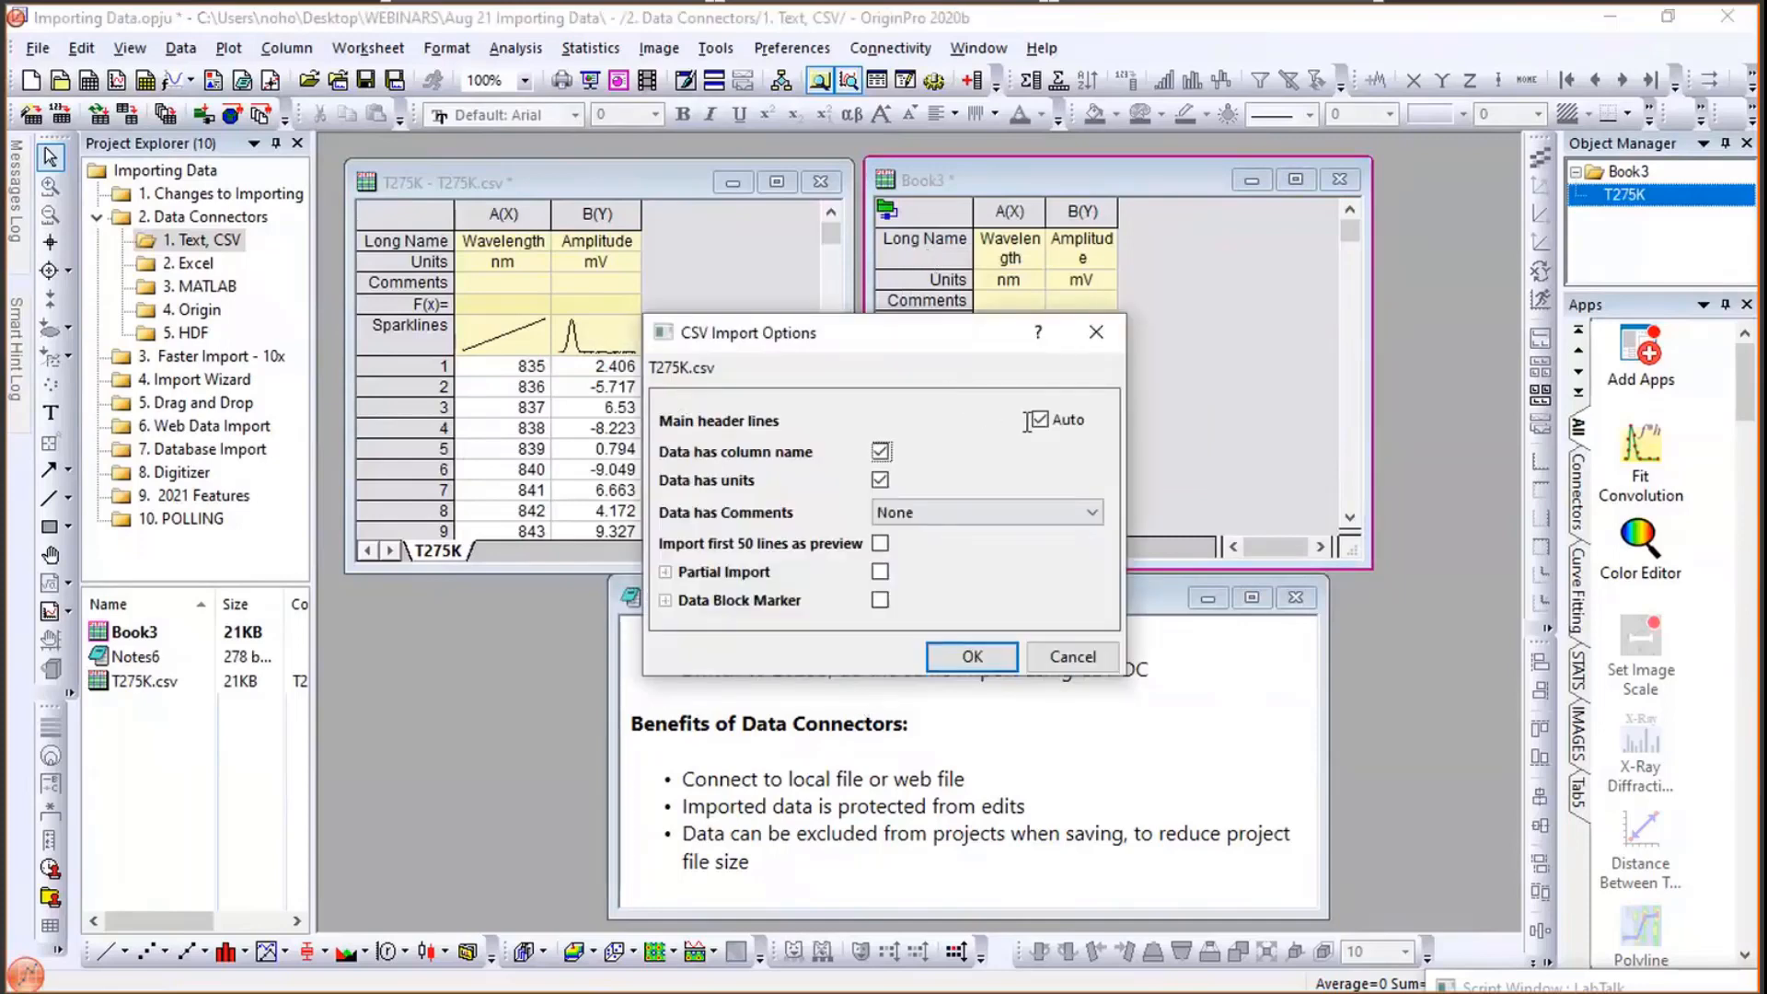
pyautogui.click(1073, 657)
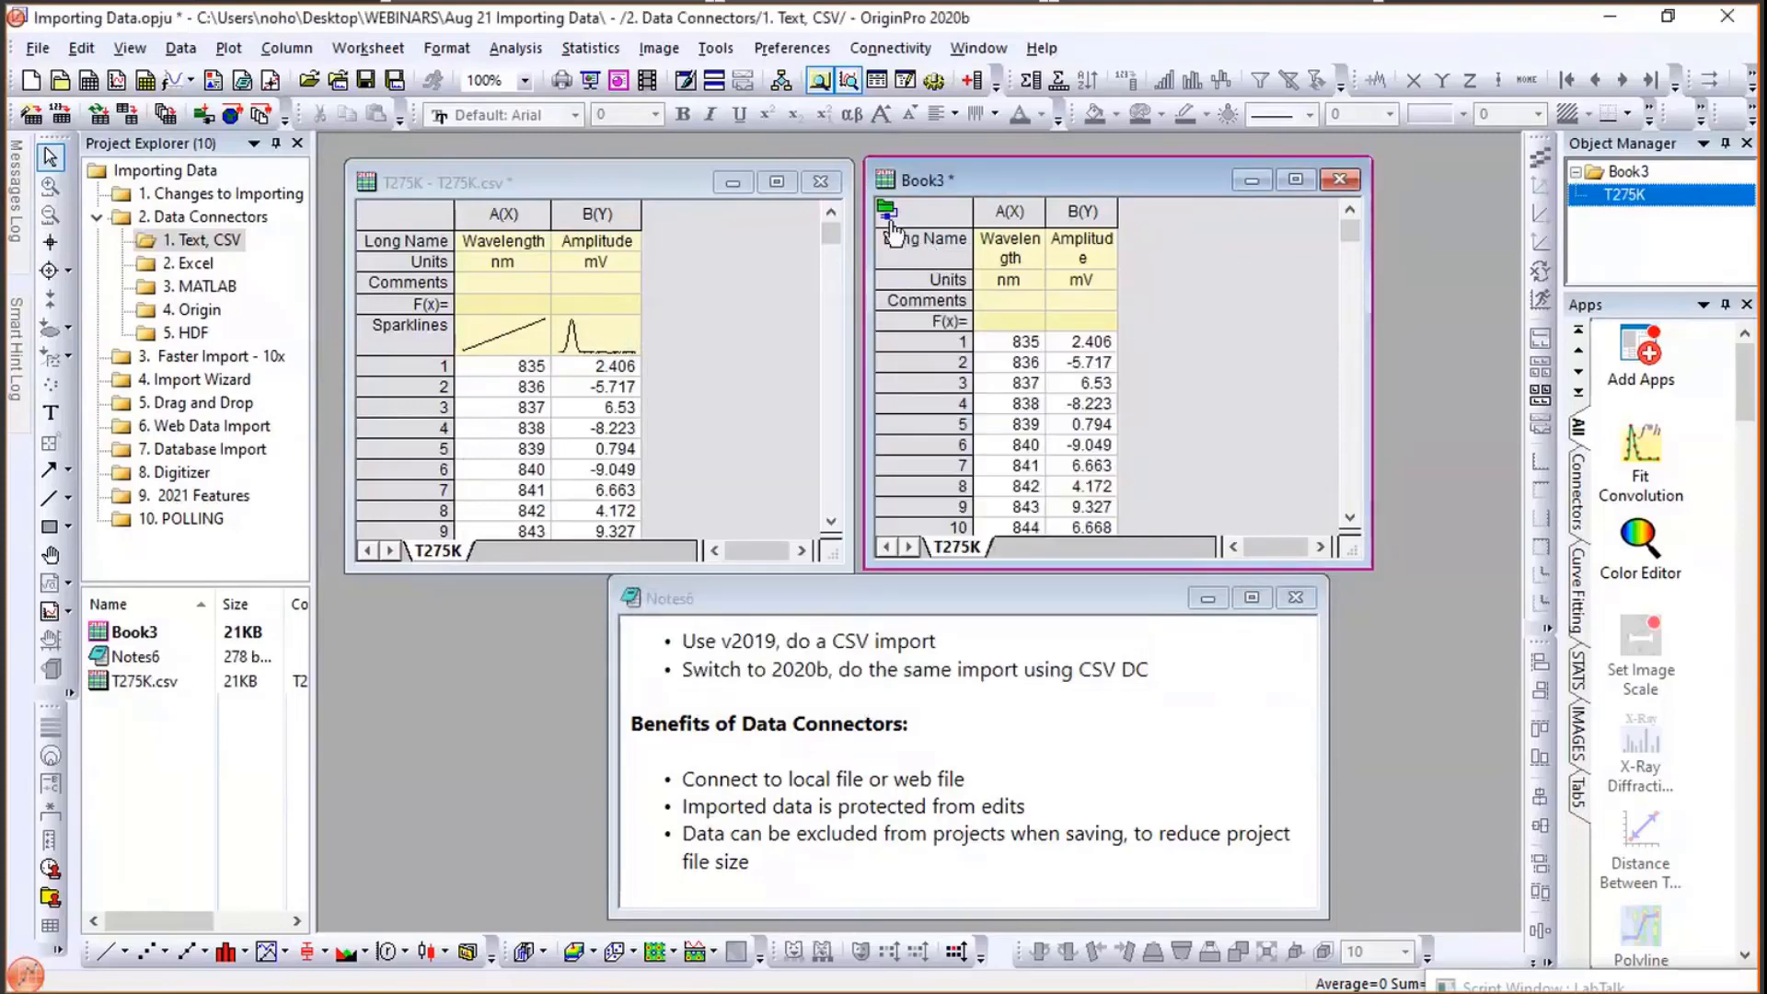
pyautogui.click(897, 227)
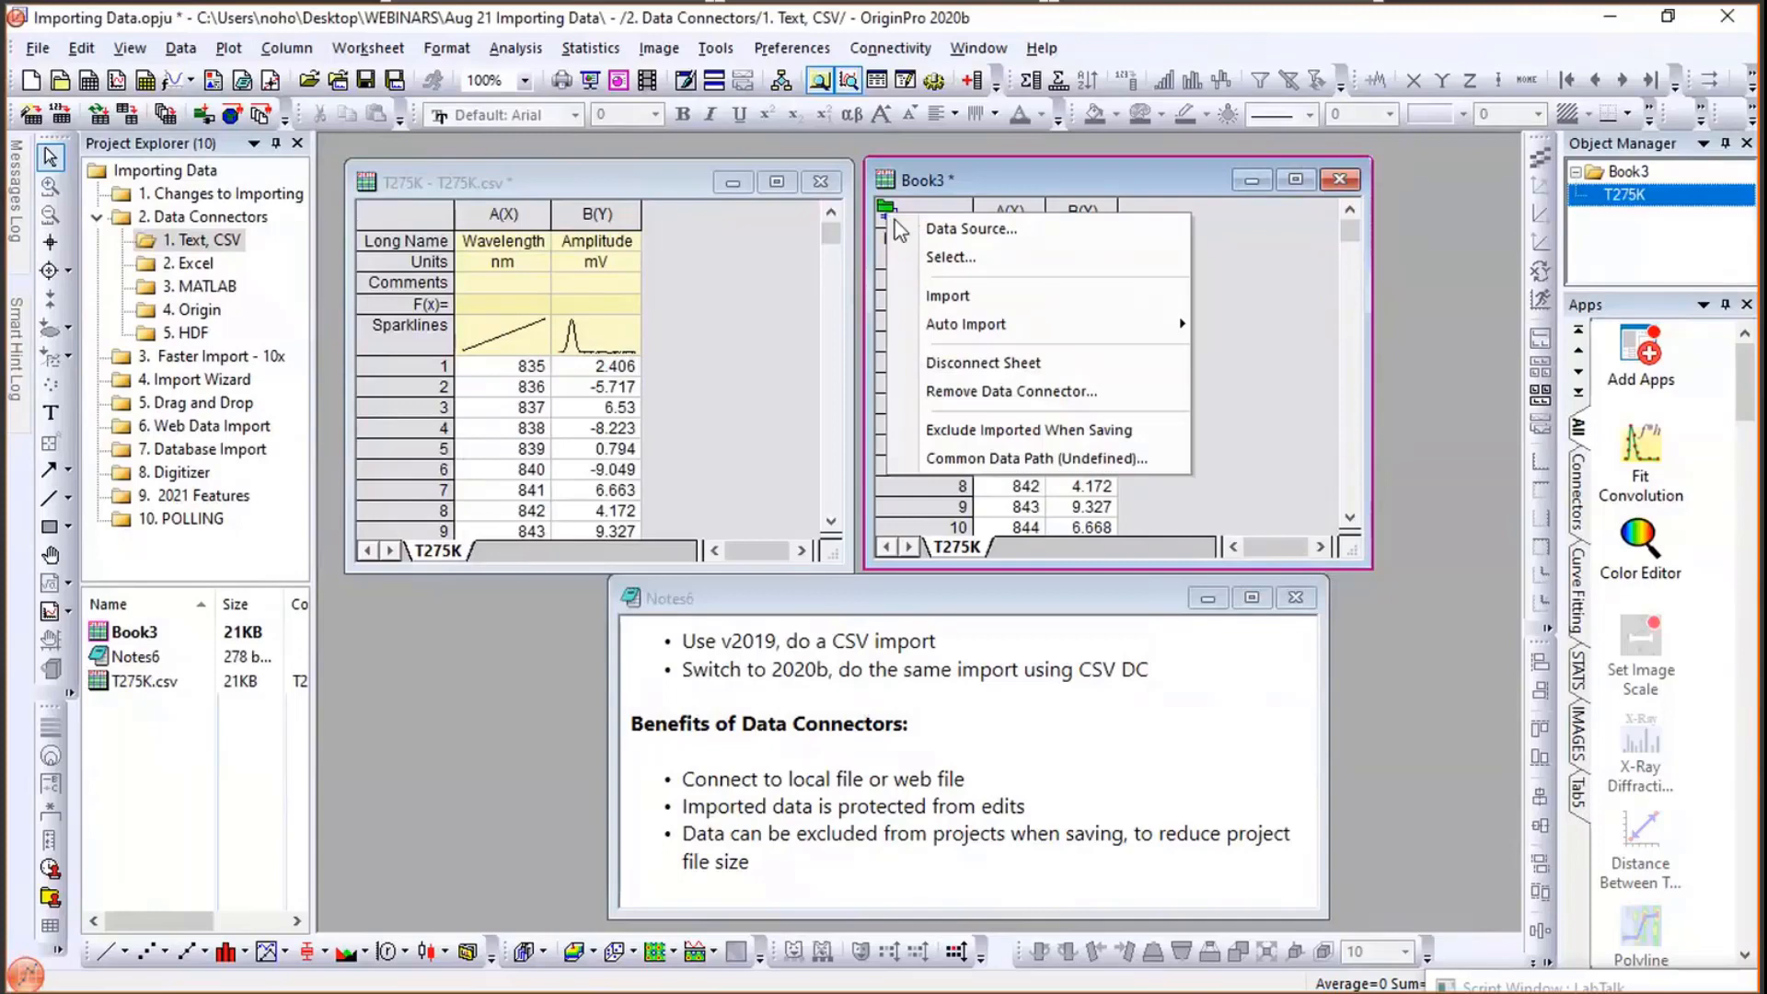
pyautogui.moveTo(948, 333)
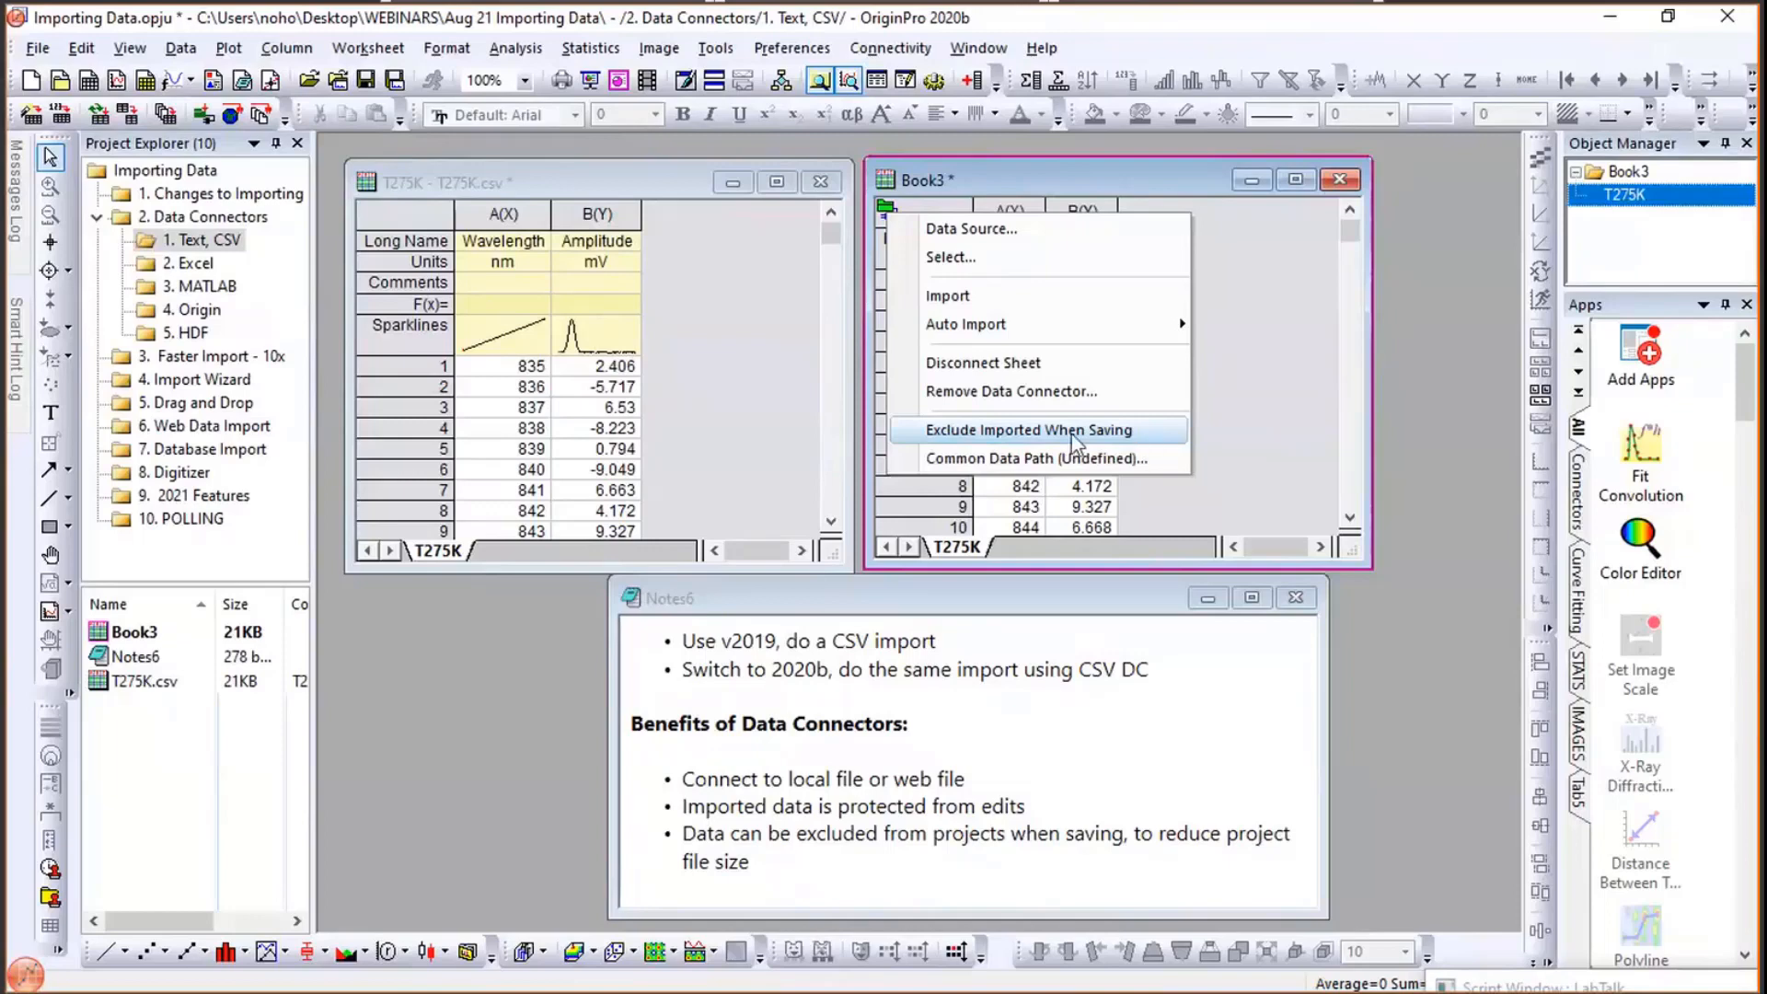
pyautogui.click(1254, 267)
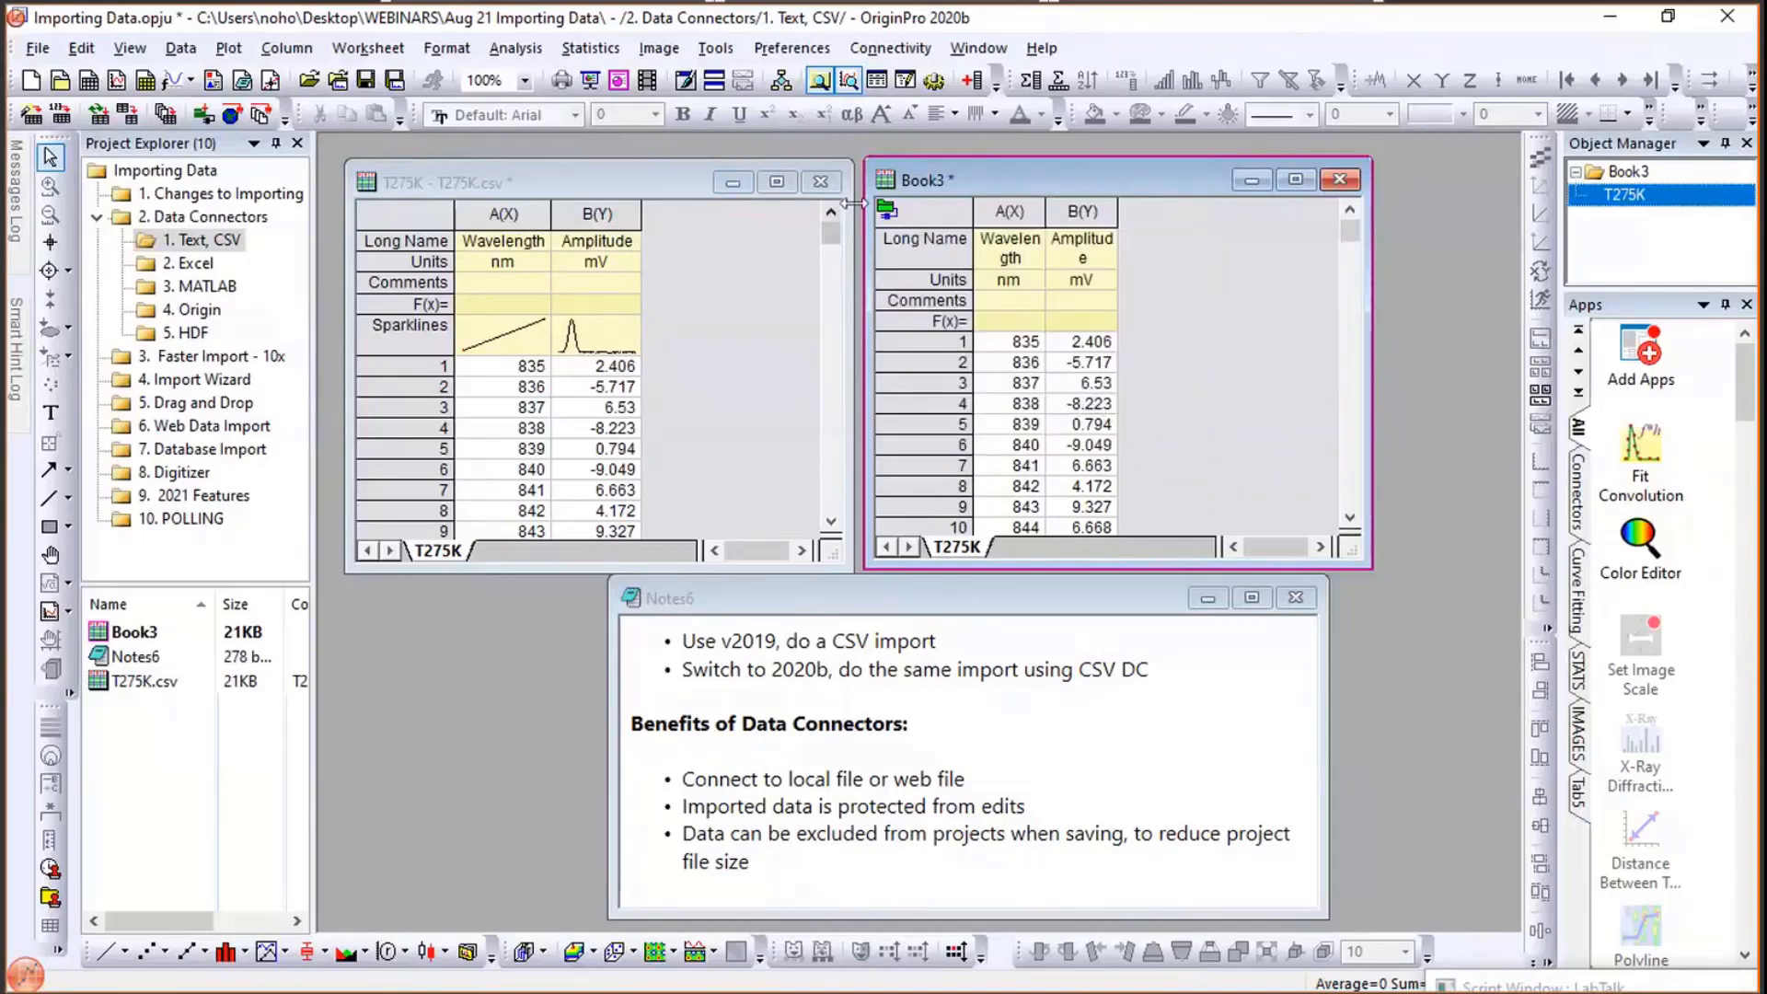
# - Select several cells in Book3's connected data and dismiss the mini toolbar customization dialog that opens
pyautogui.click(1079, 423)
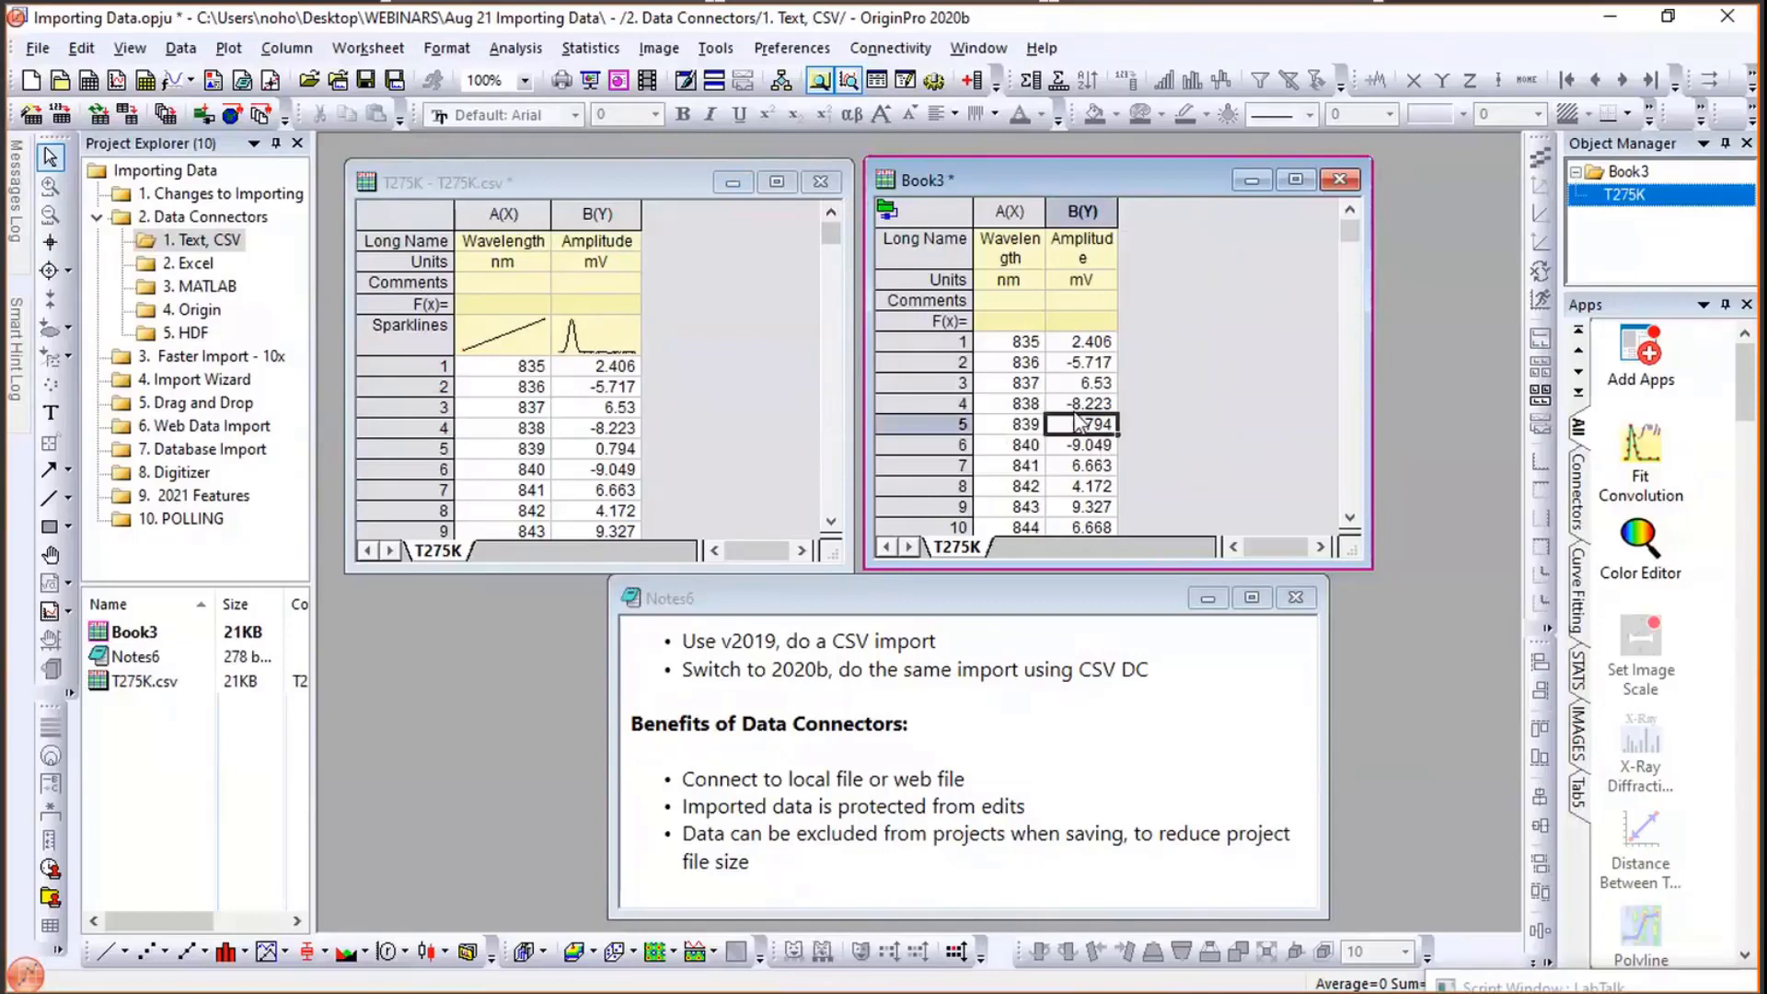
pyautogui.click(1017, 341)
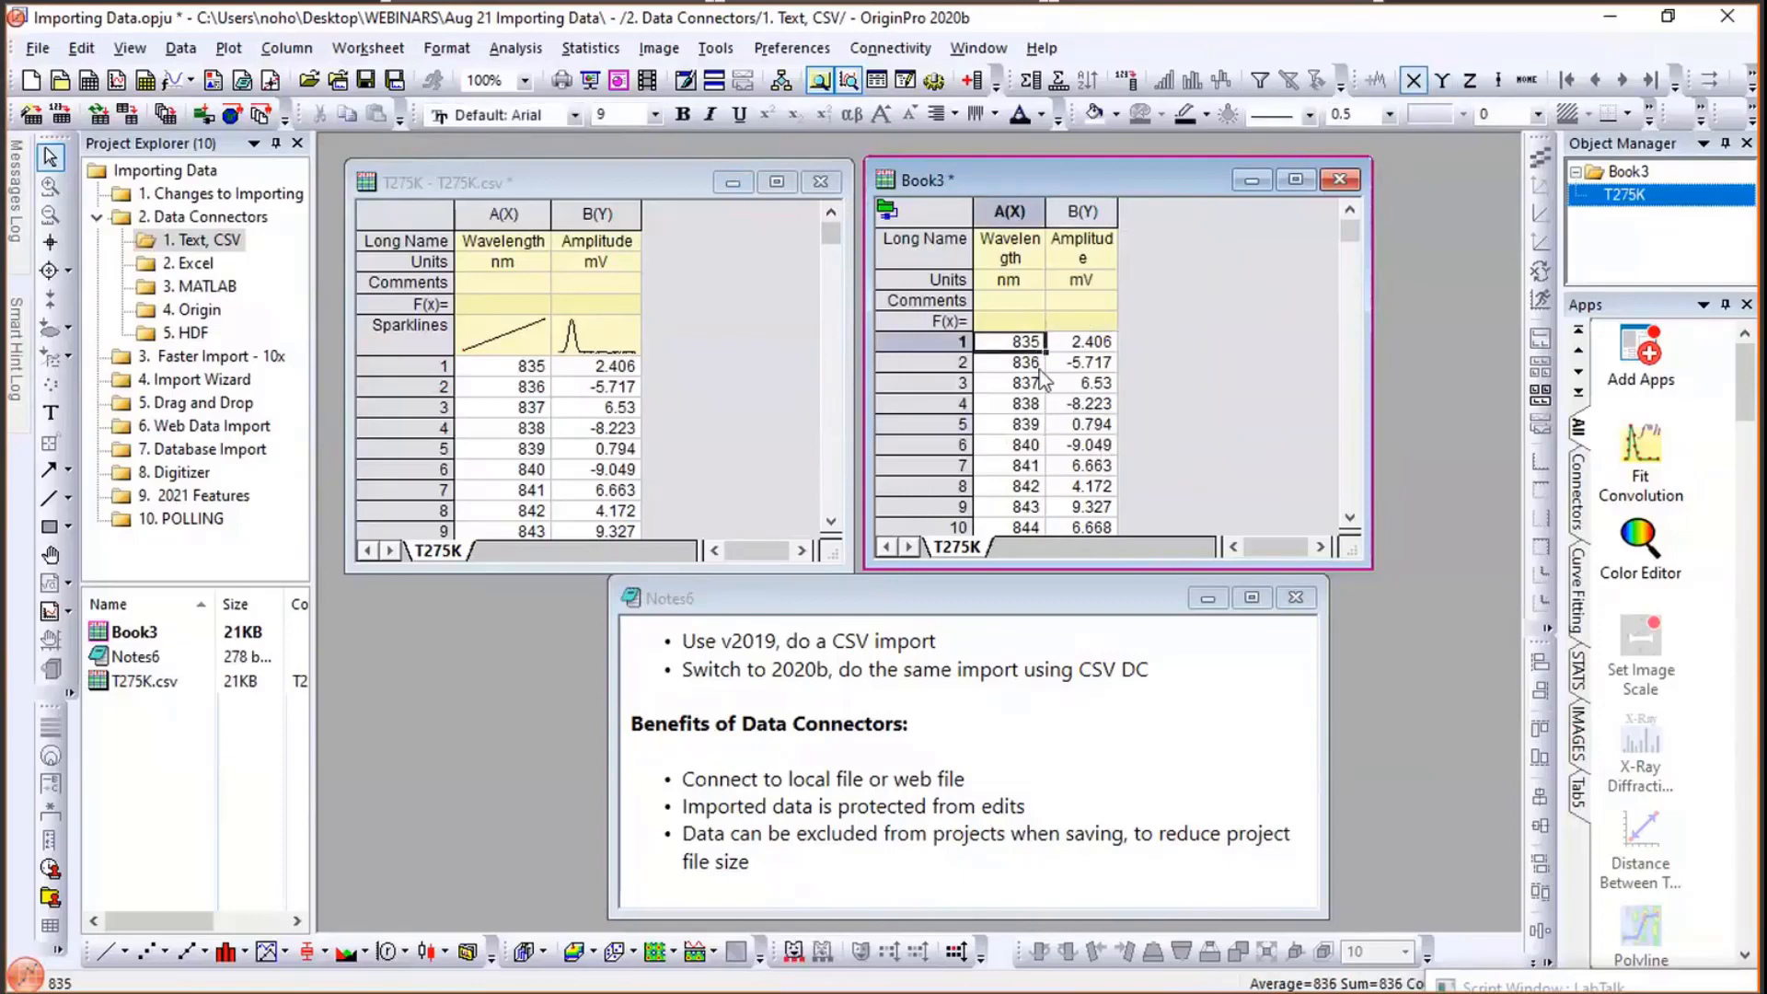
pyautogui.click(1039, 368)
pyautogui.click(1086, 367)
pyautogui.click(1077, 402)
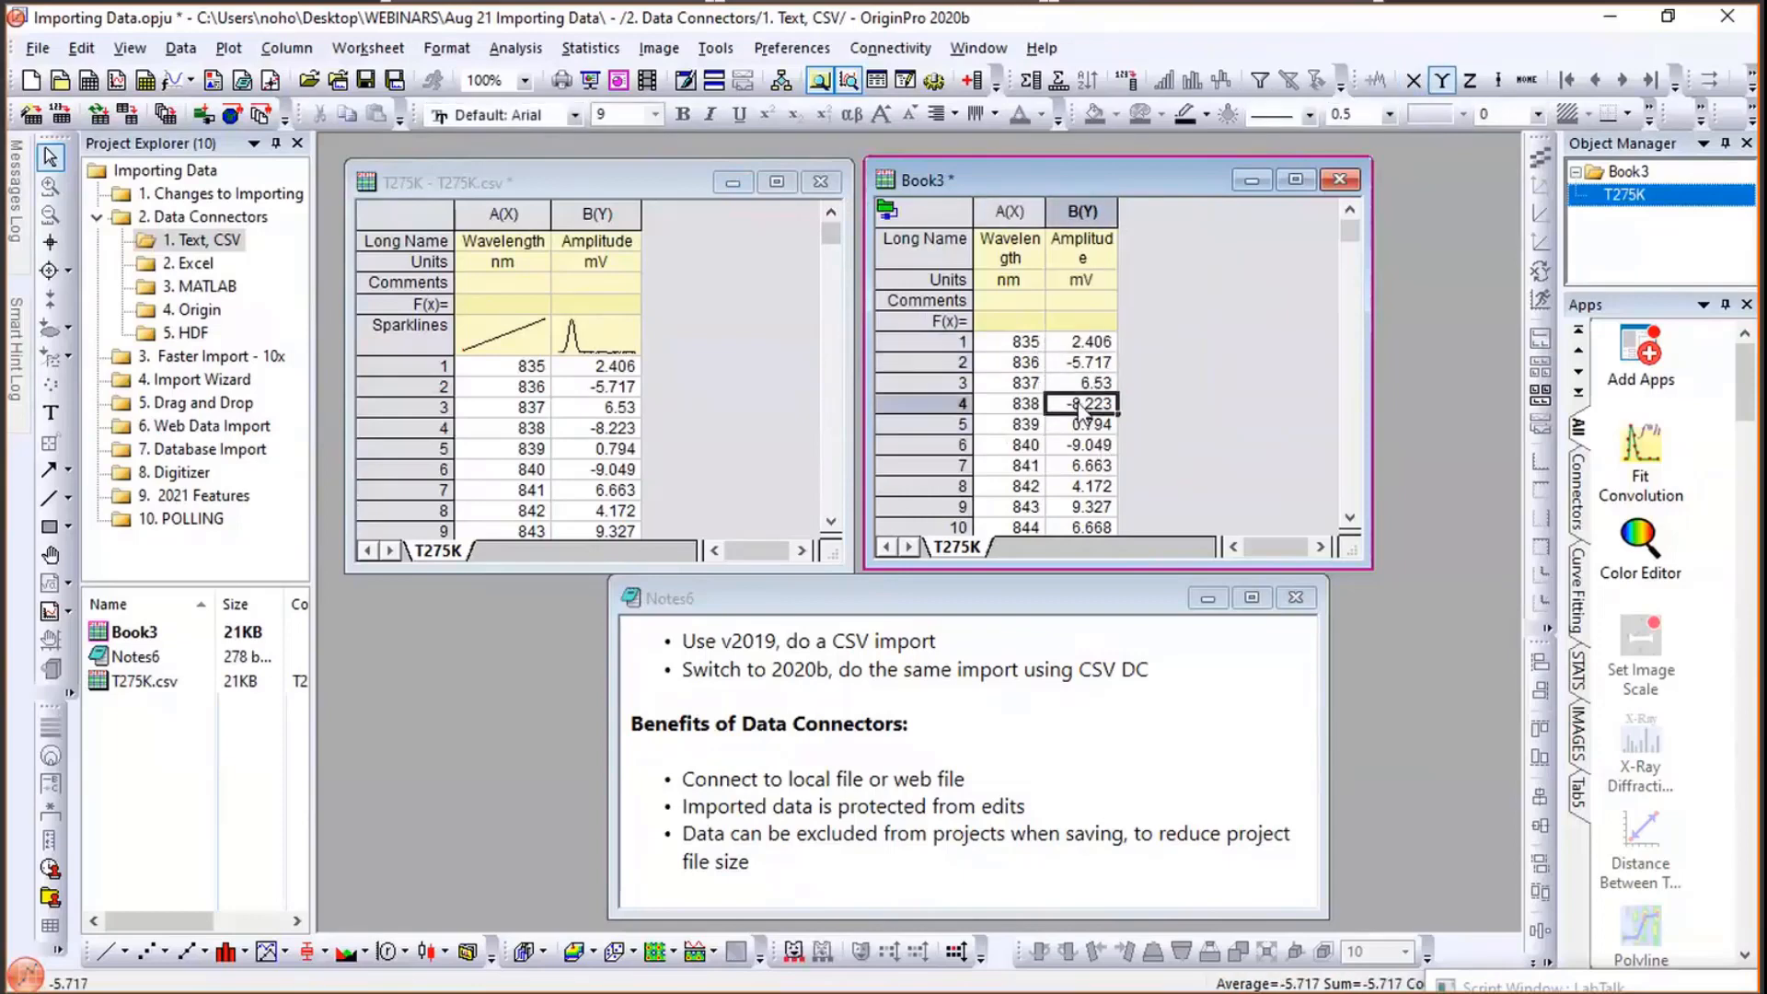
pyautogui.click(1026, 403)
pyautogui.click(1036, 444)
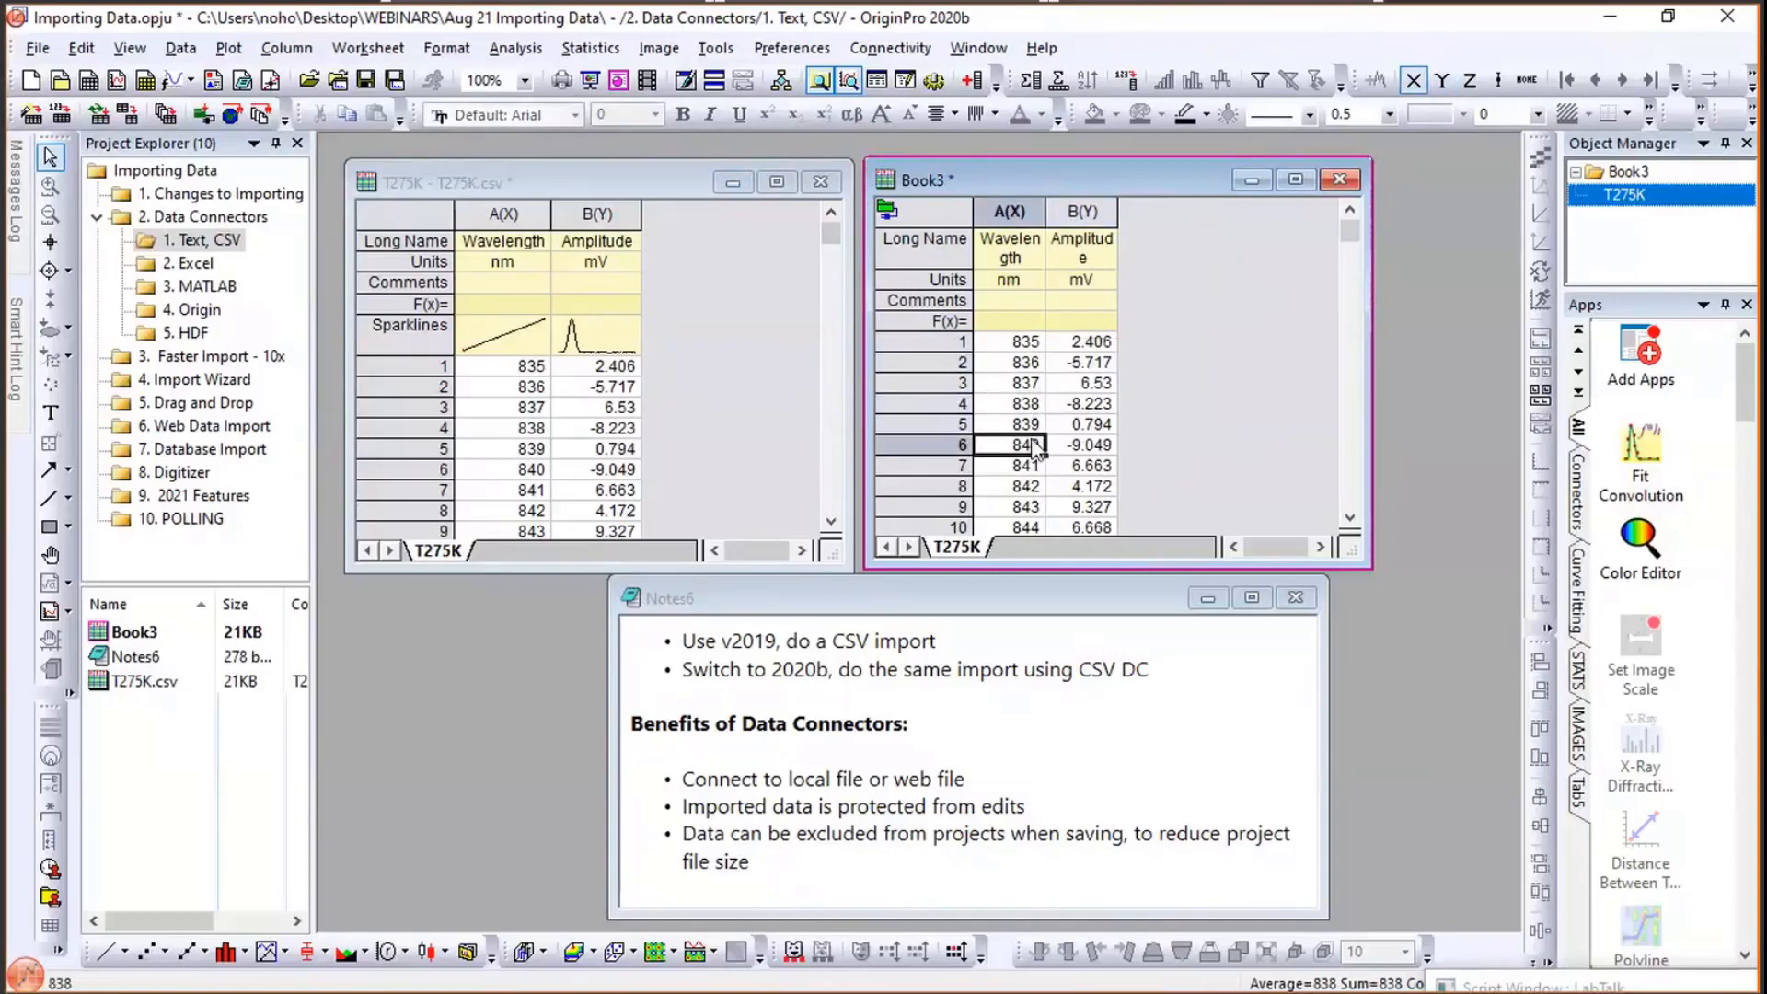
pyautogui.click(1078, 428)
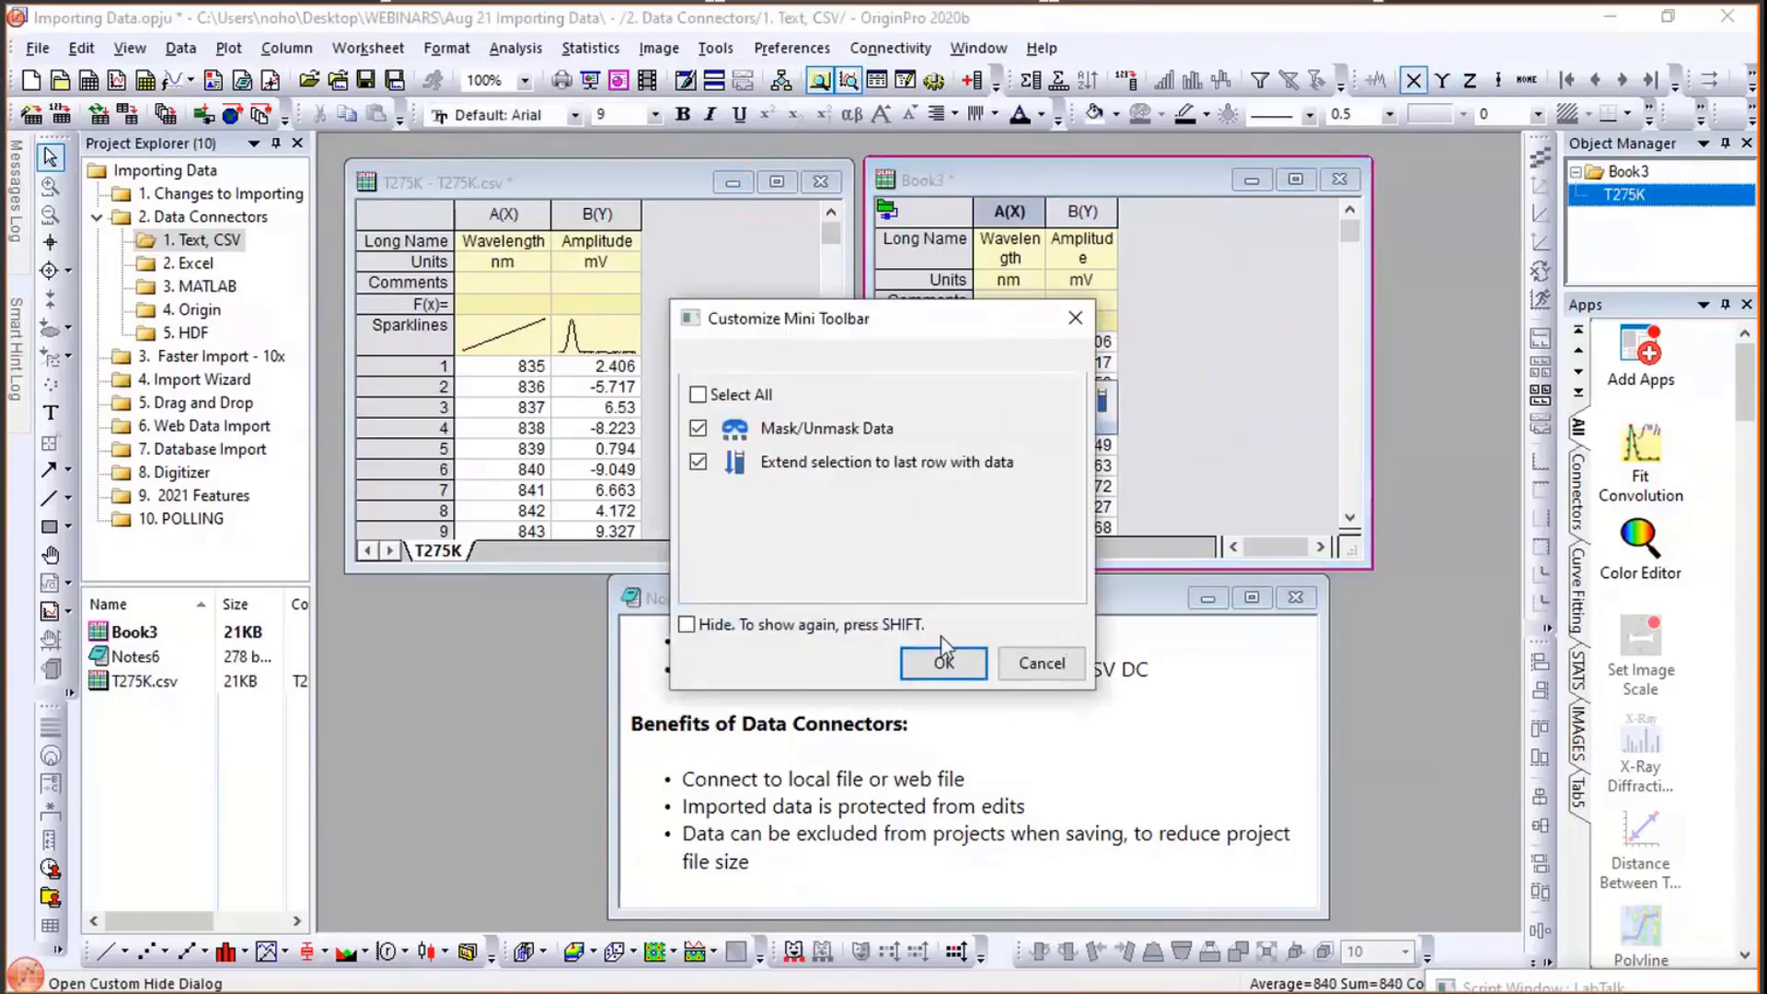
pyautogui.click(1051, 654)
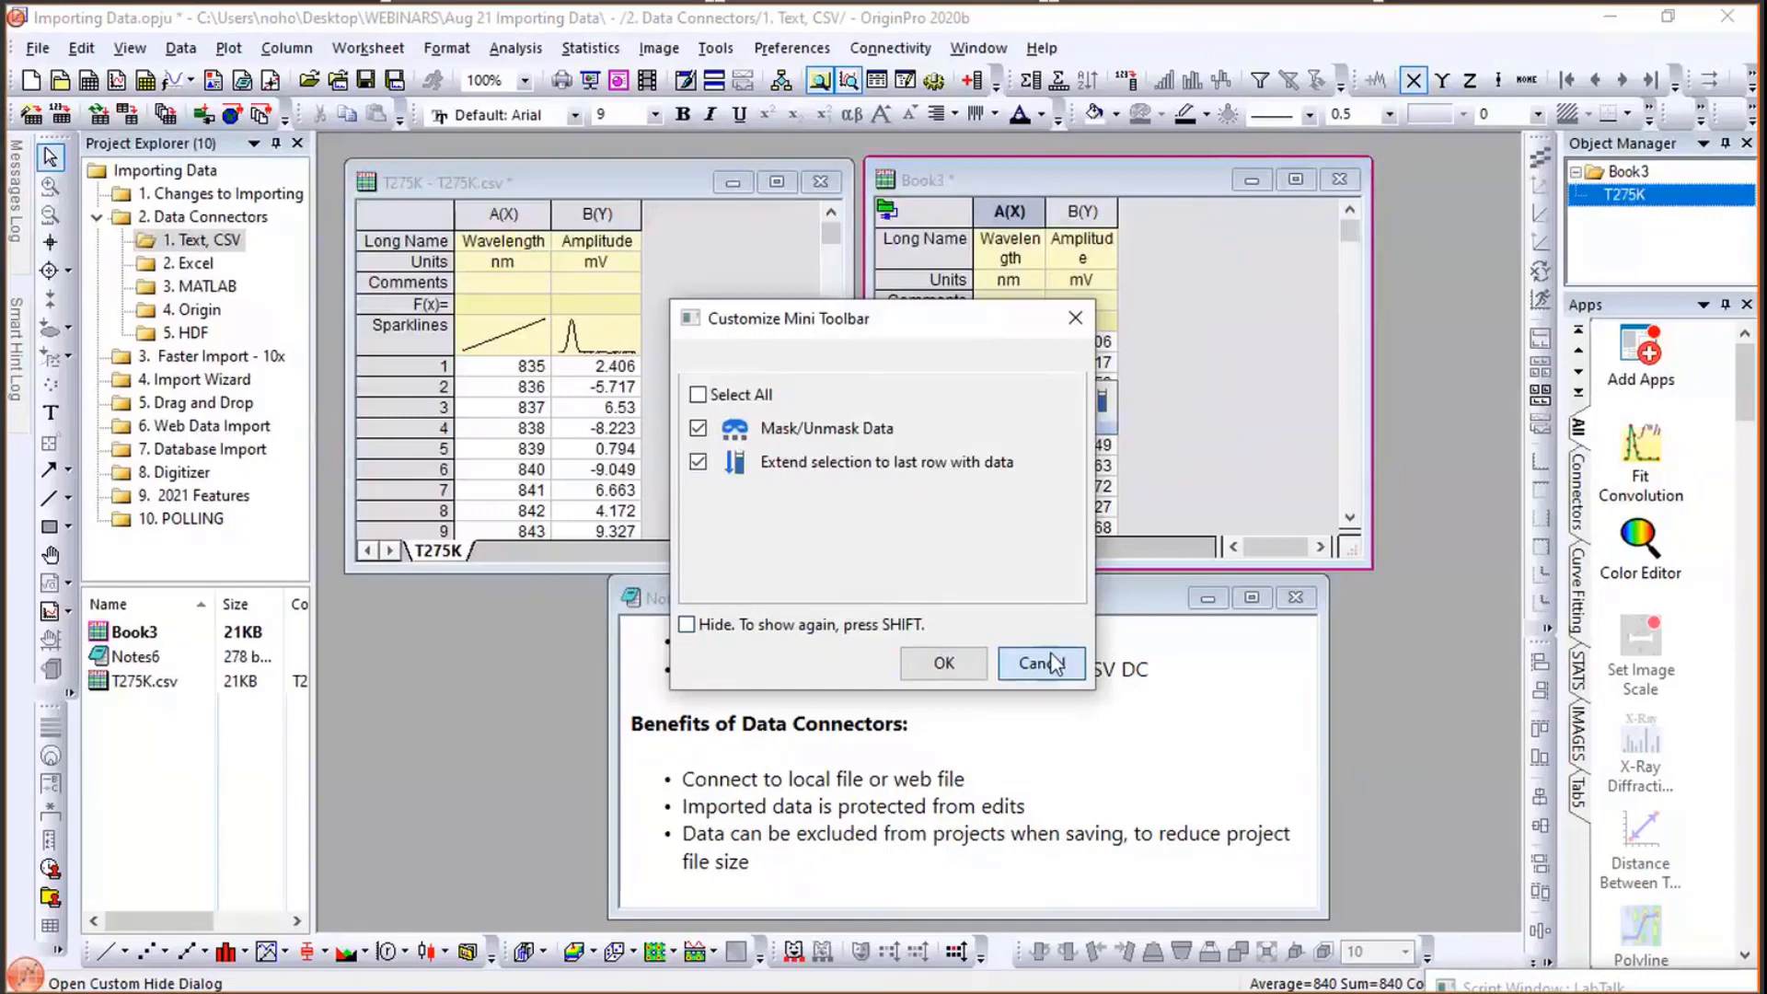
# - Overwrite the T275K book's Amplitude values in rows 3 and 6 with the text fgdfg and gfsdf
pyautogui.click(621, 408)
pyautogui.write('fgdfg')
pyautogui.click(623, 467)
pyautogui.write('gfsdf')
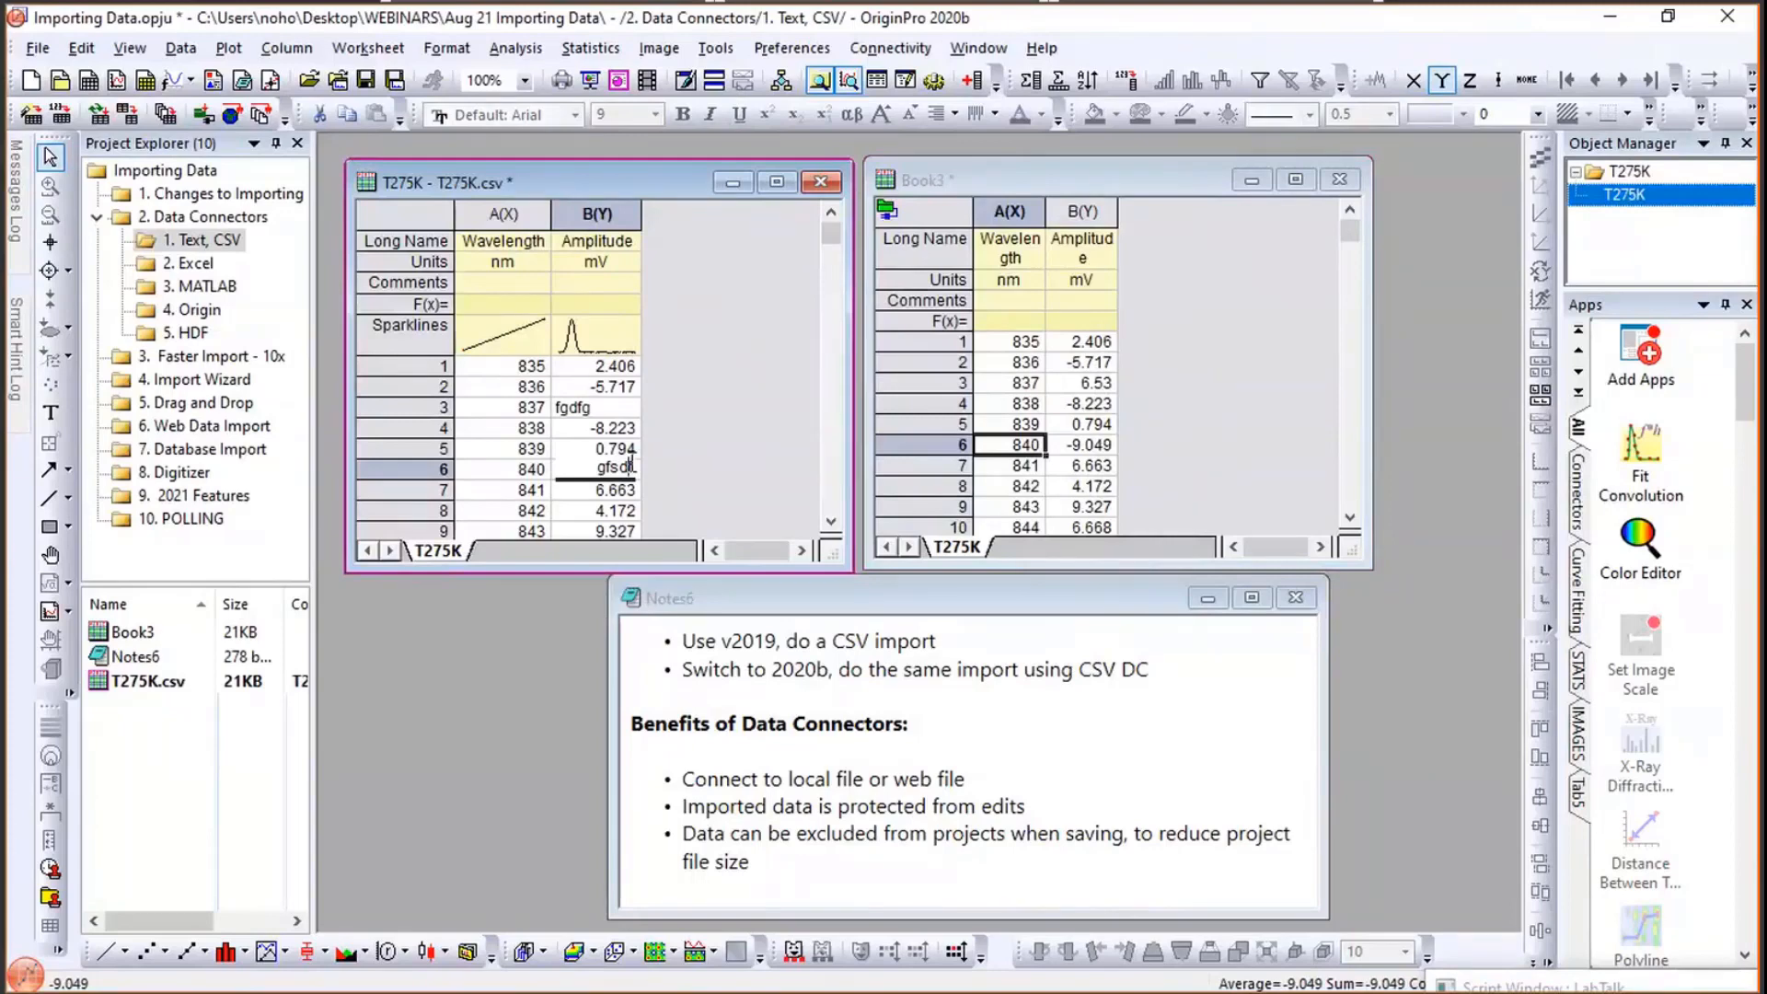
# - Add a column C to Book3 and set its F(x) formula to sqrt(B)
pyautogui.click(1209, 287)
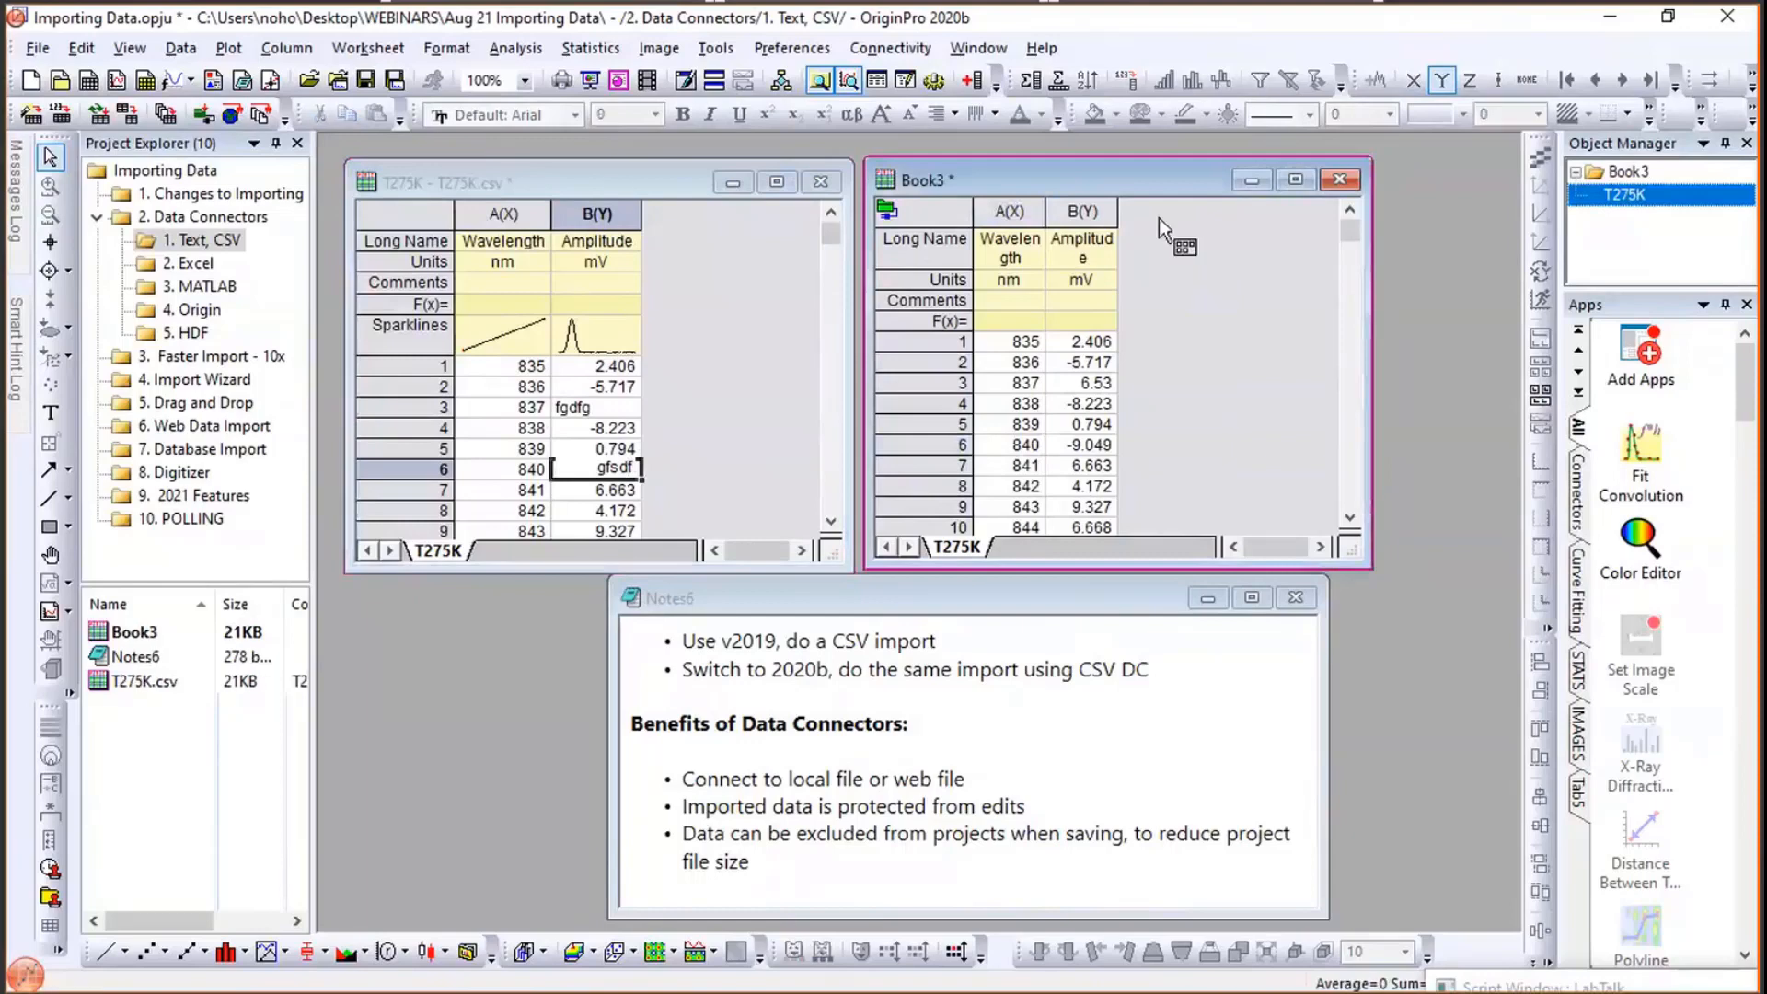
pyautogui.click(969, 80)
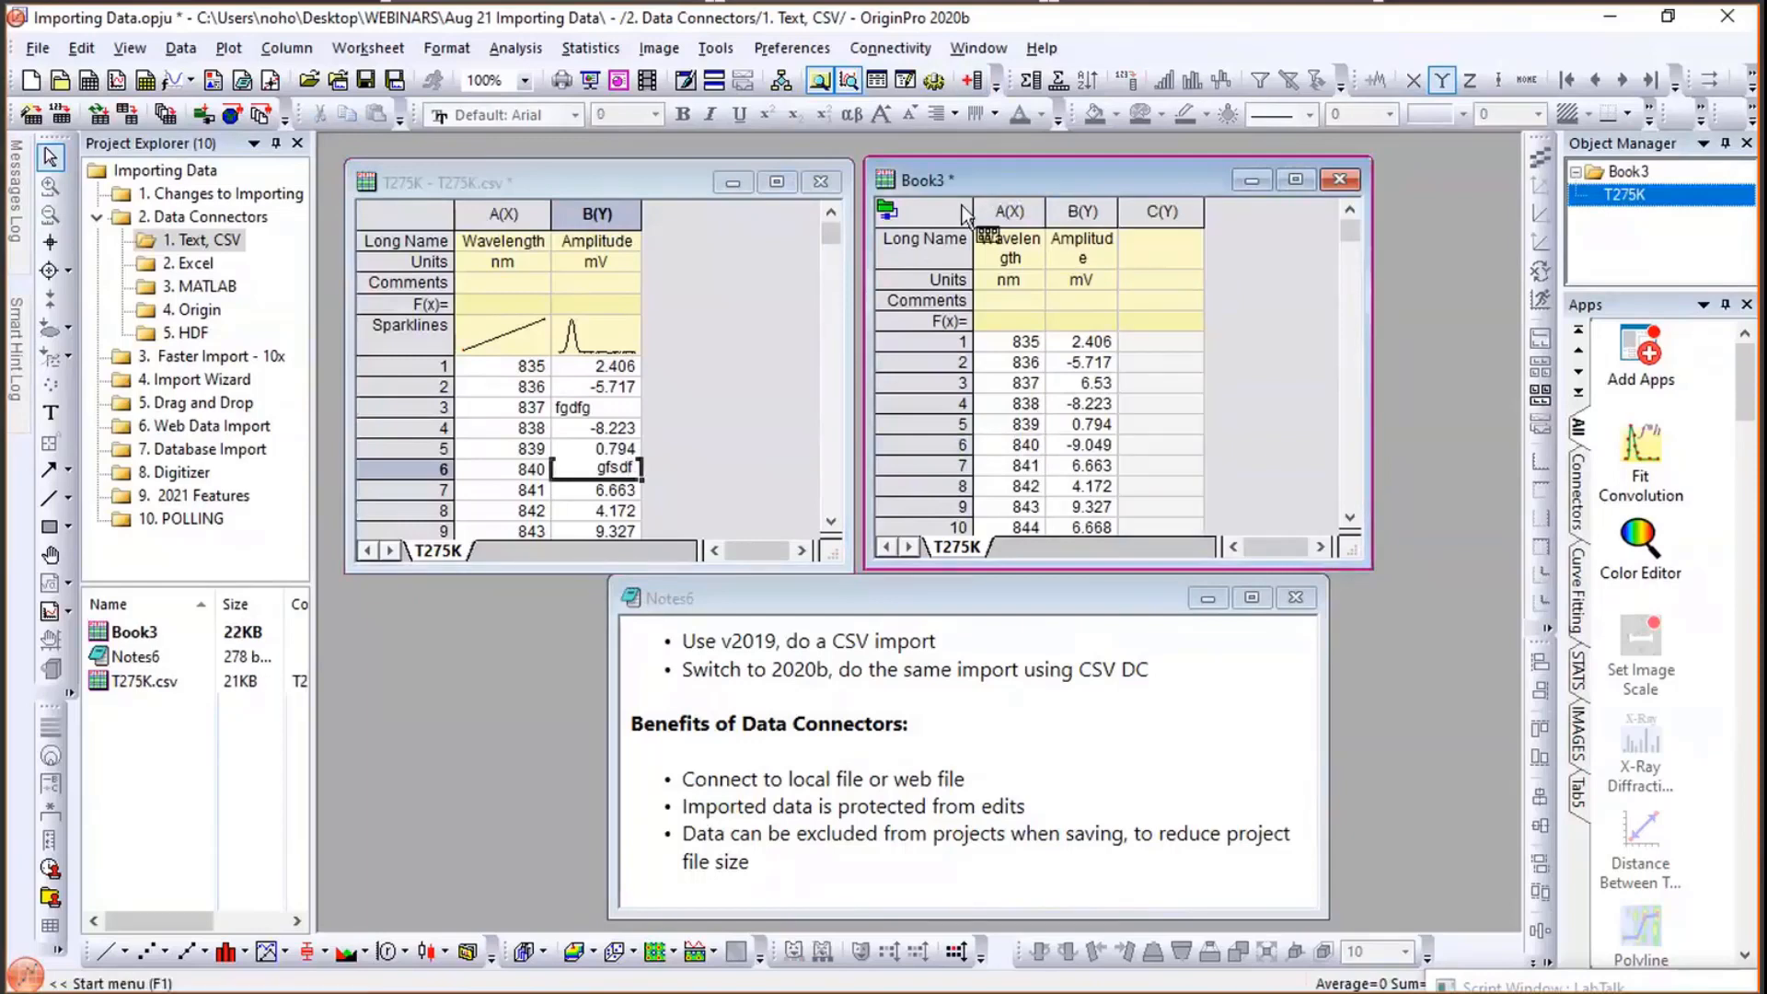
pyautogui.doubleClick(1137, 320)
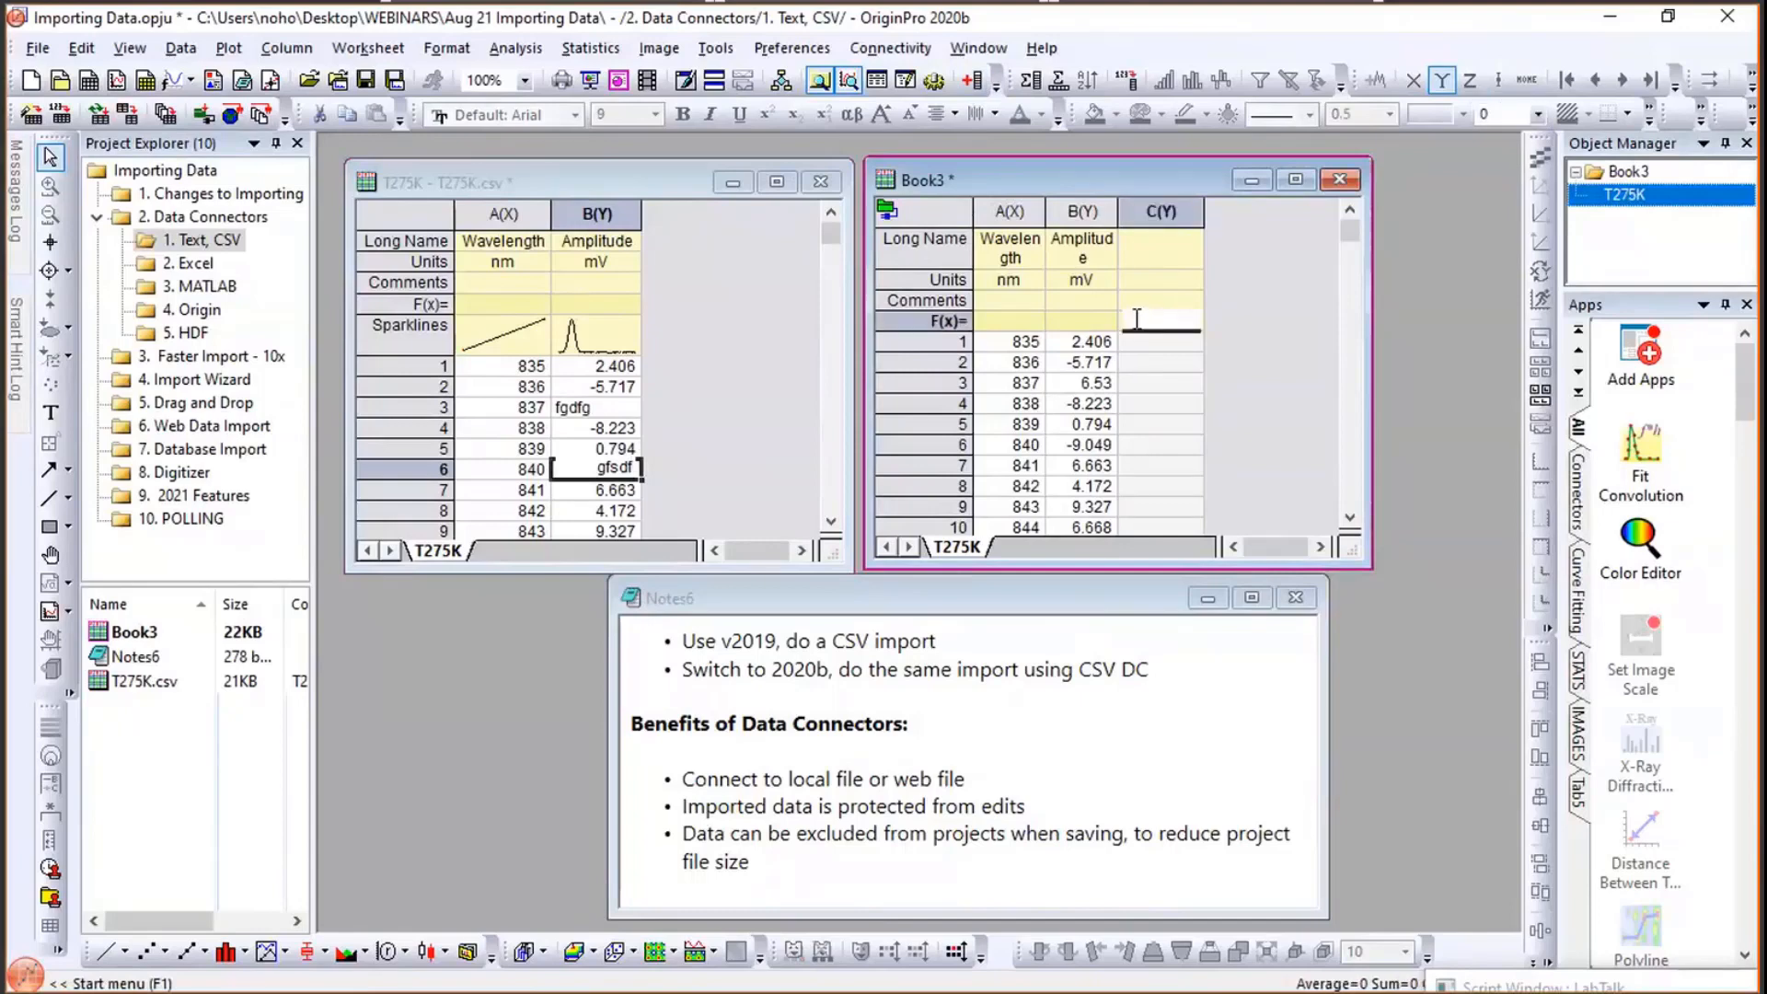
pyautogui.write('sqrt(B)')
pyautogui.press('Return')
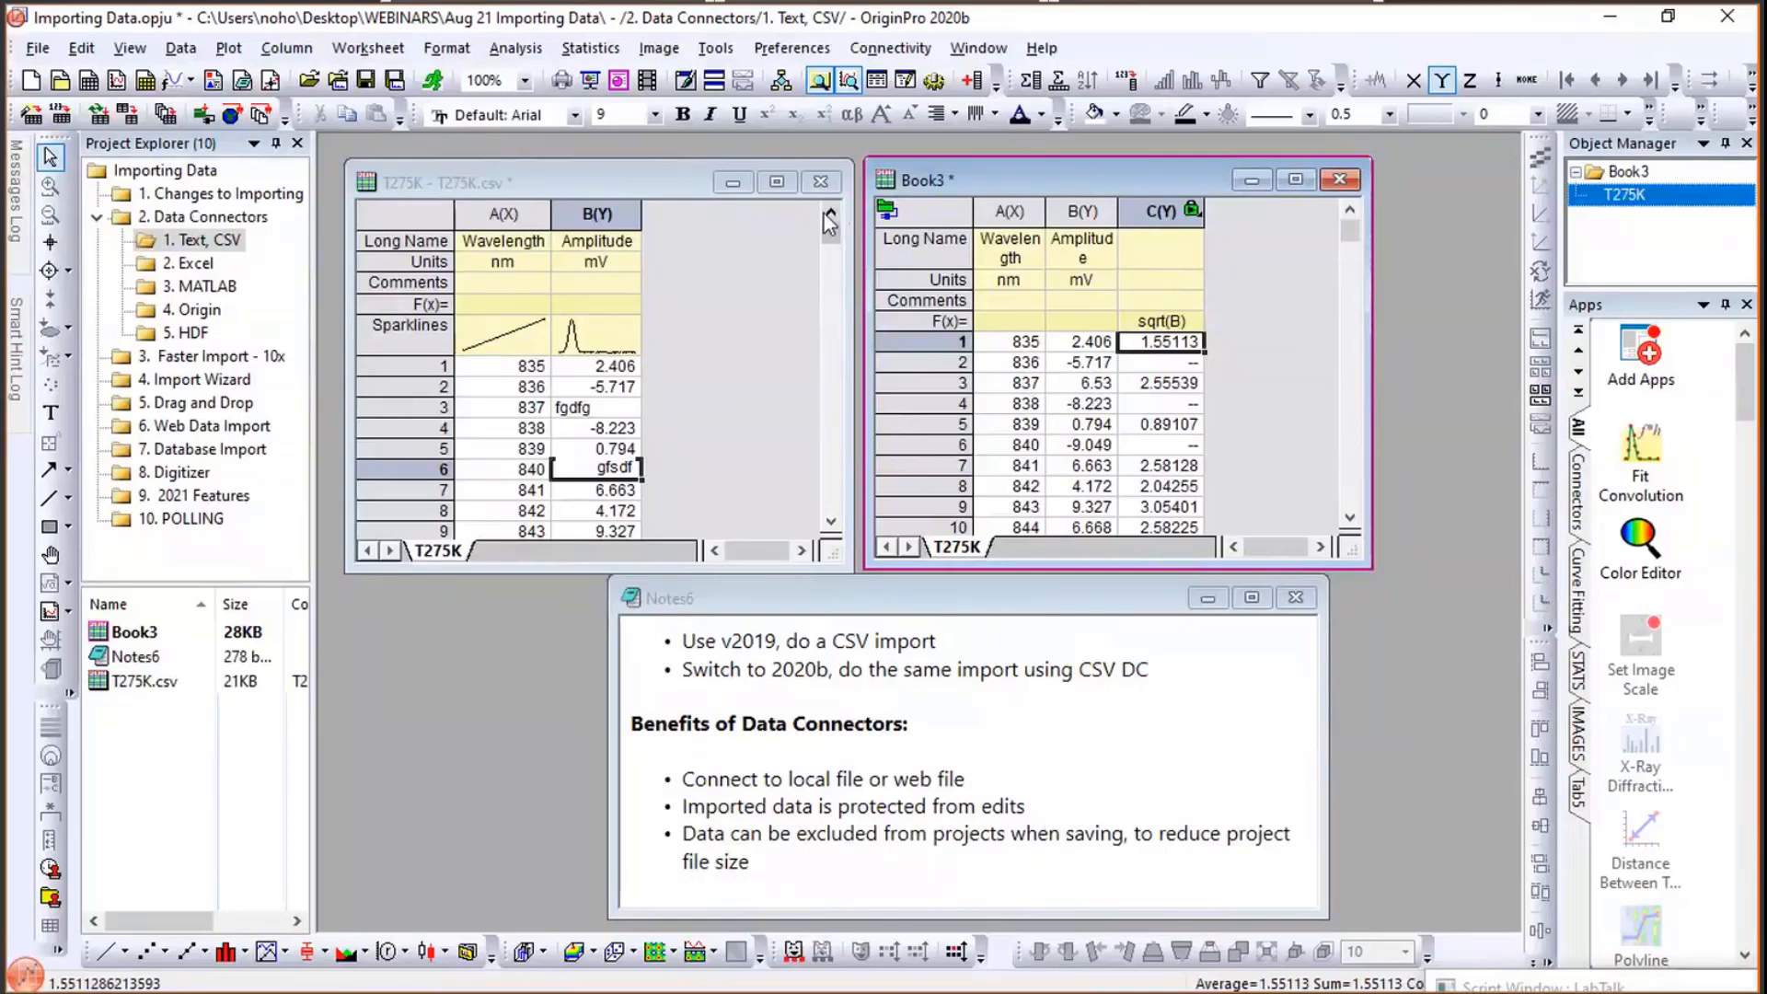
# - In the 2. Excel folder, create a new workbook and connect United States Energy (1980-2013).xls through the Excel file connector
pyautogui.click(193, 264)
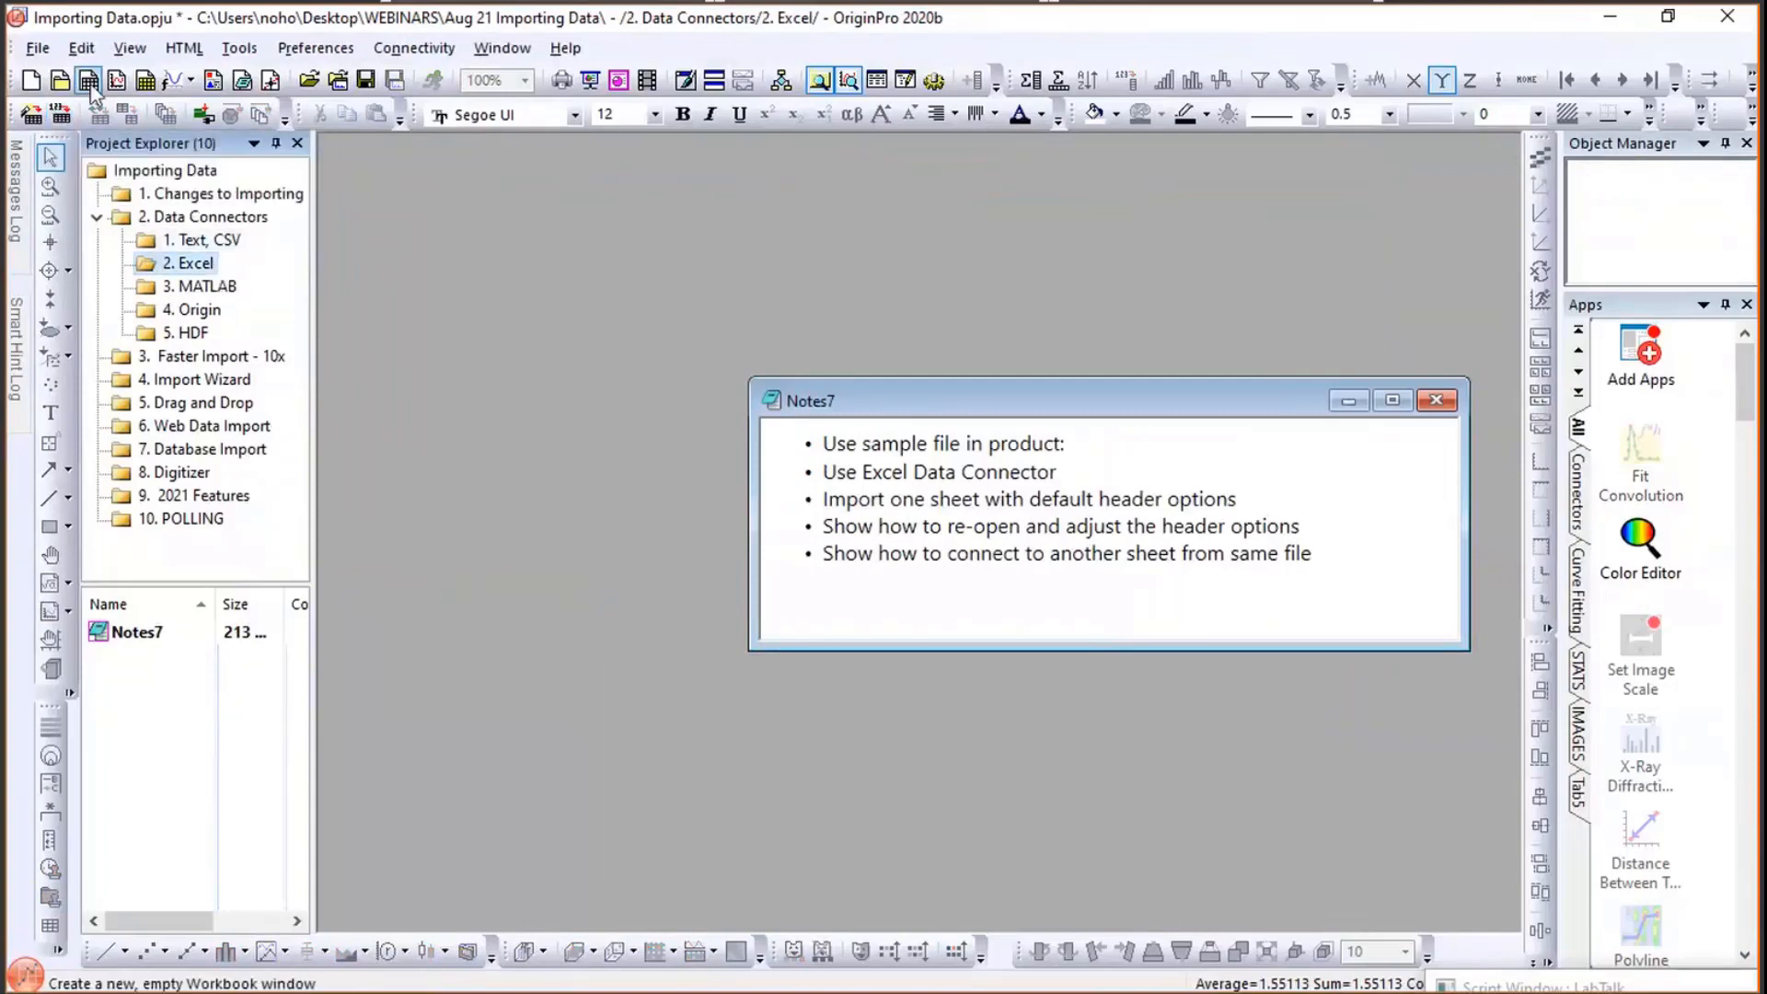
pyautogui.click(89, 83)
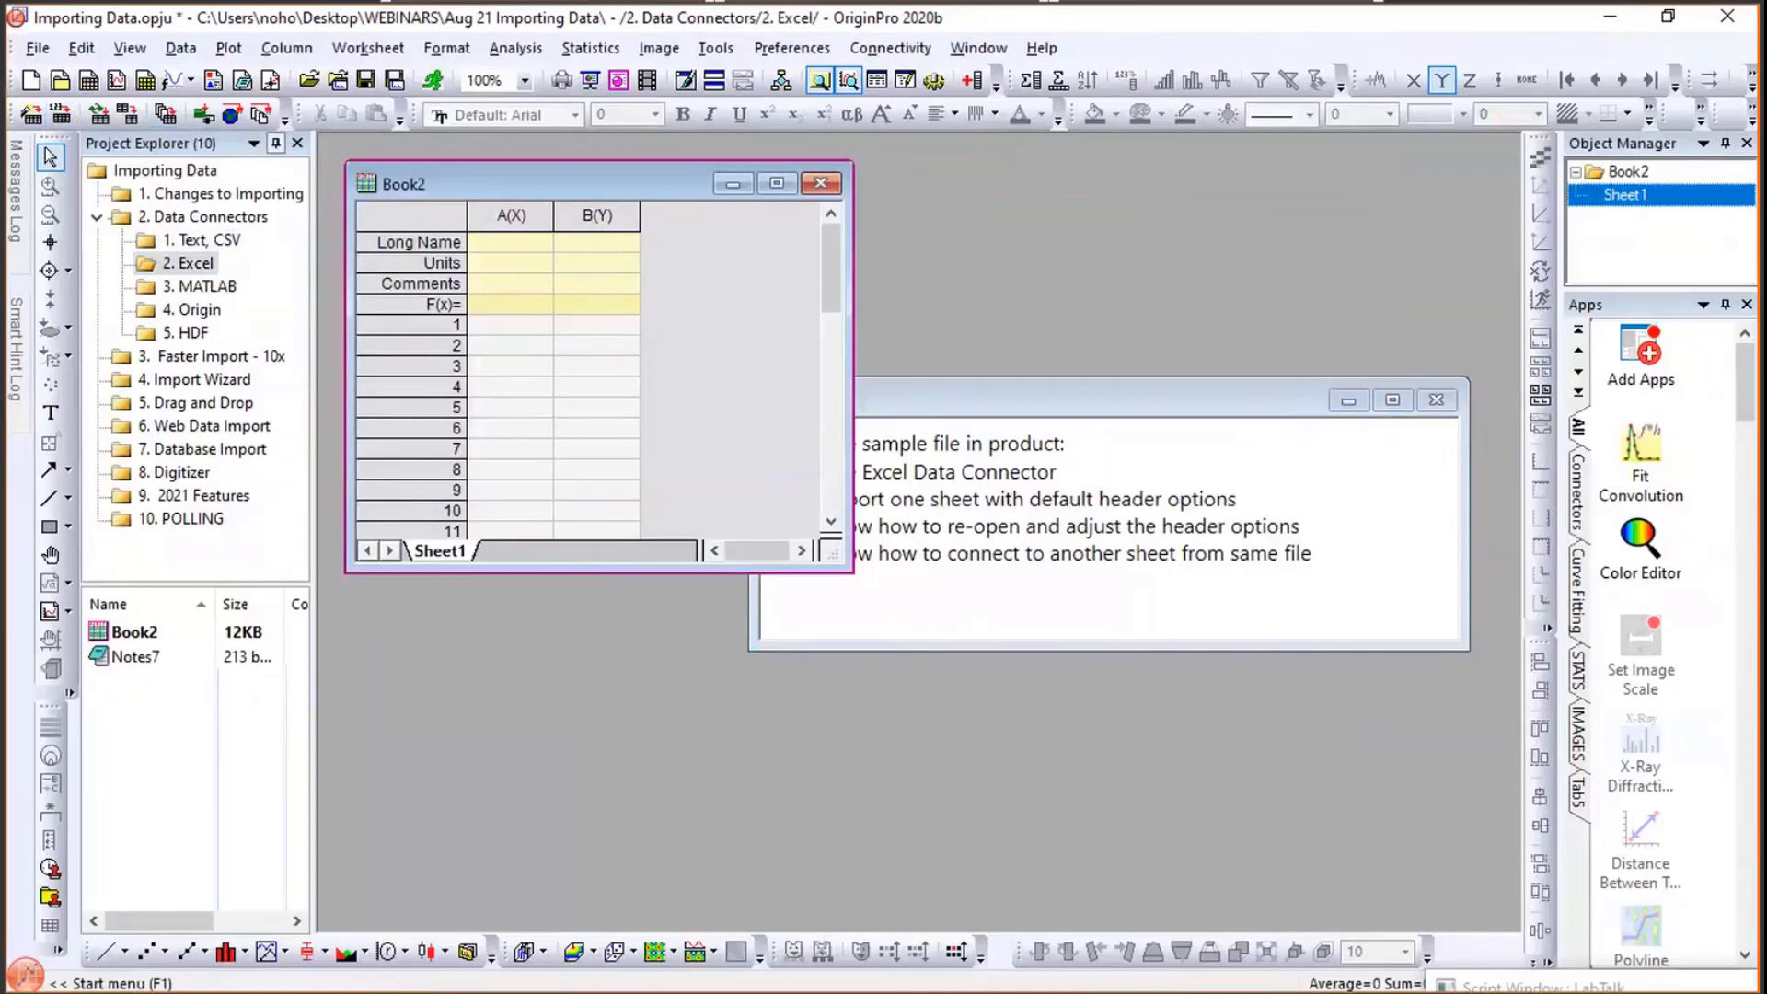
pyautogui.click(178, 51)
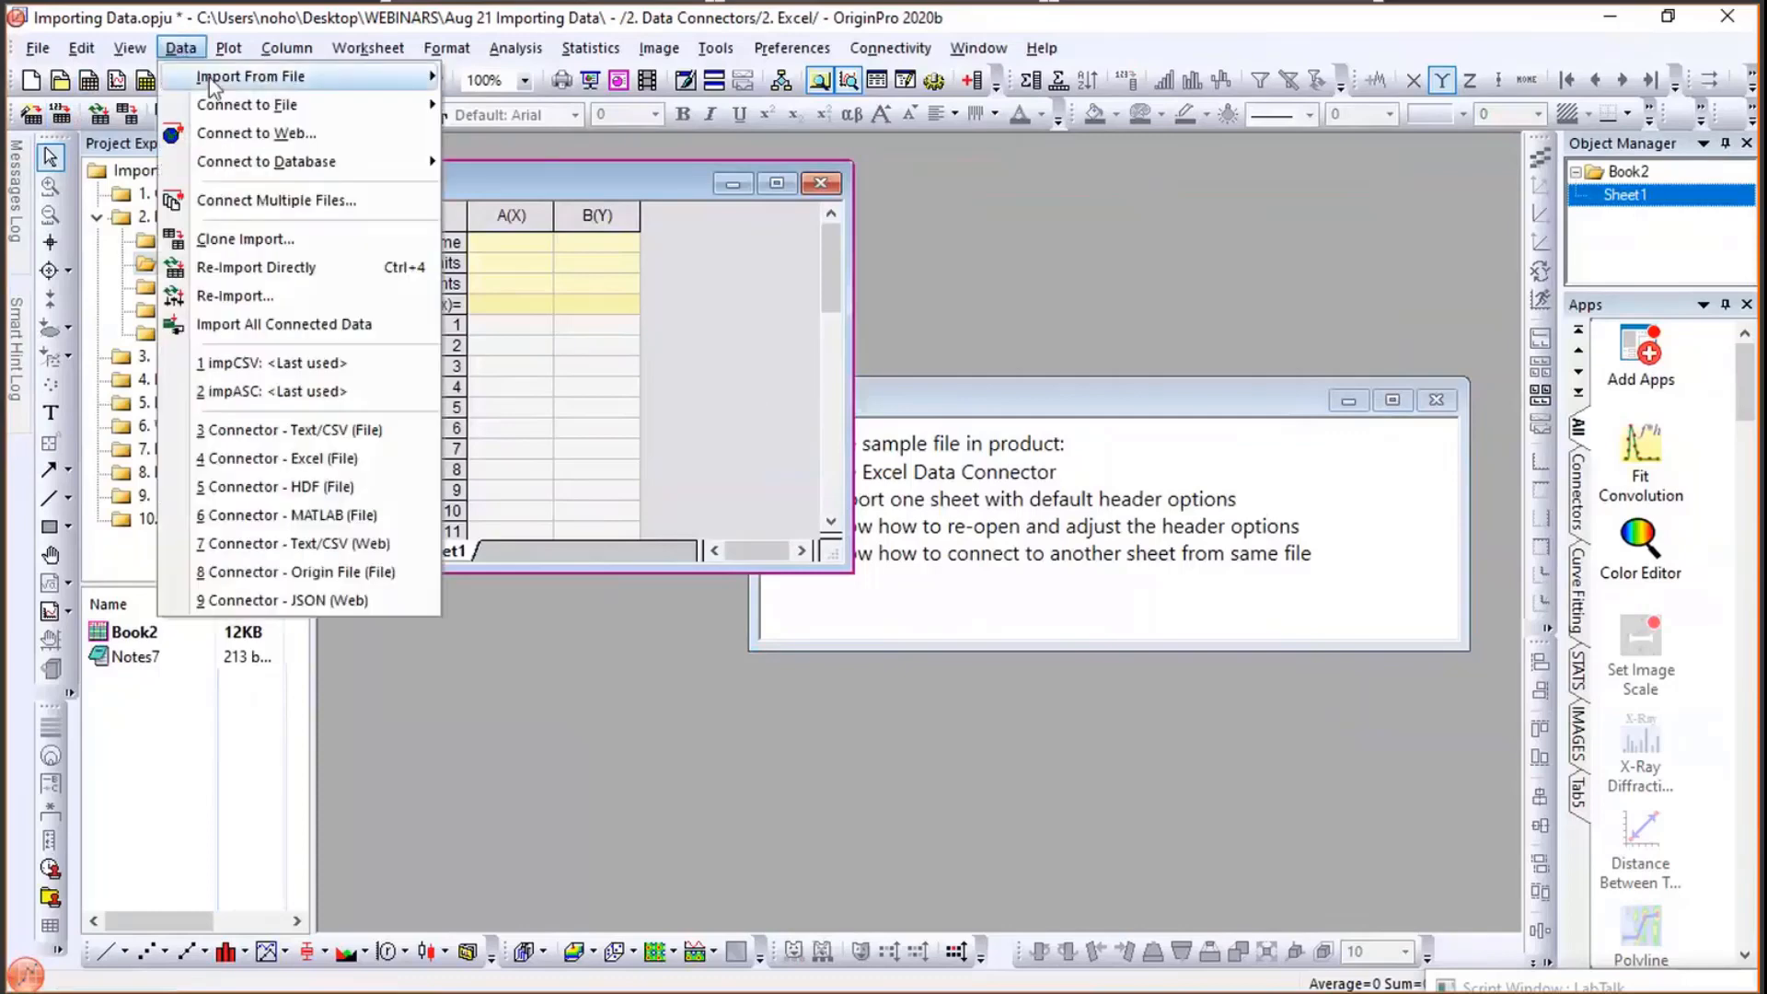
pyautogui.moveTo(214, 120)
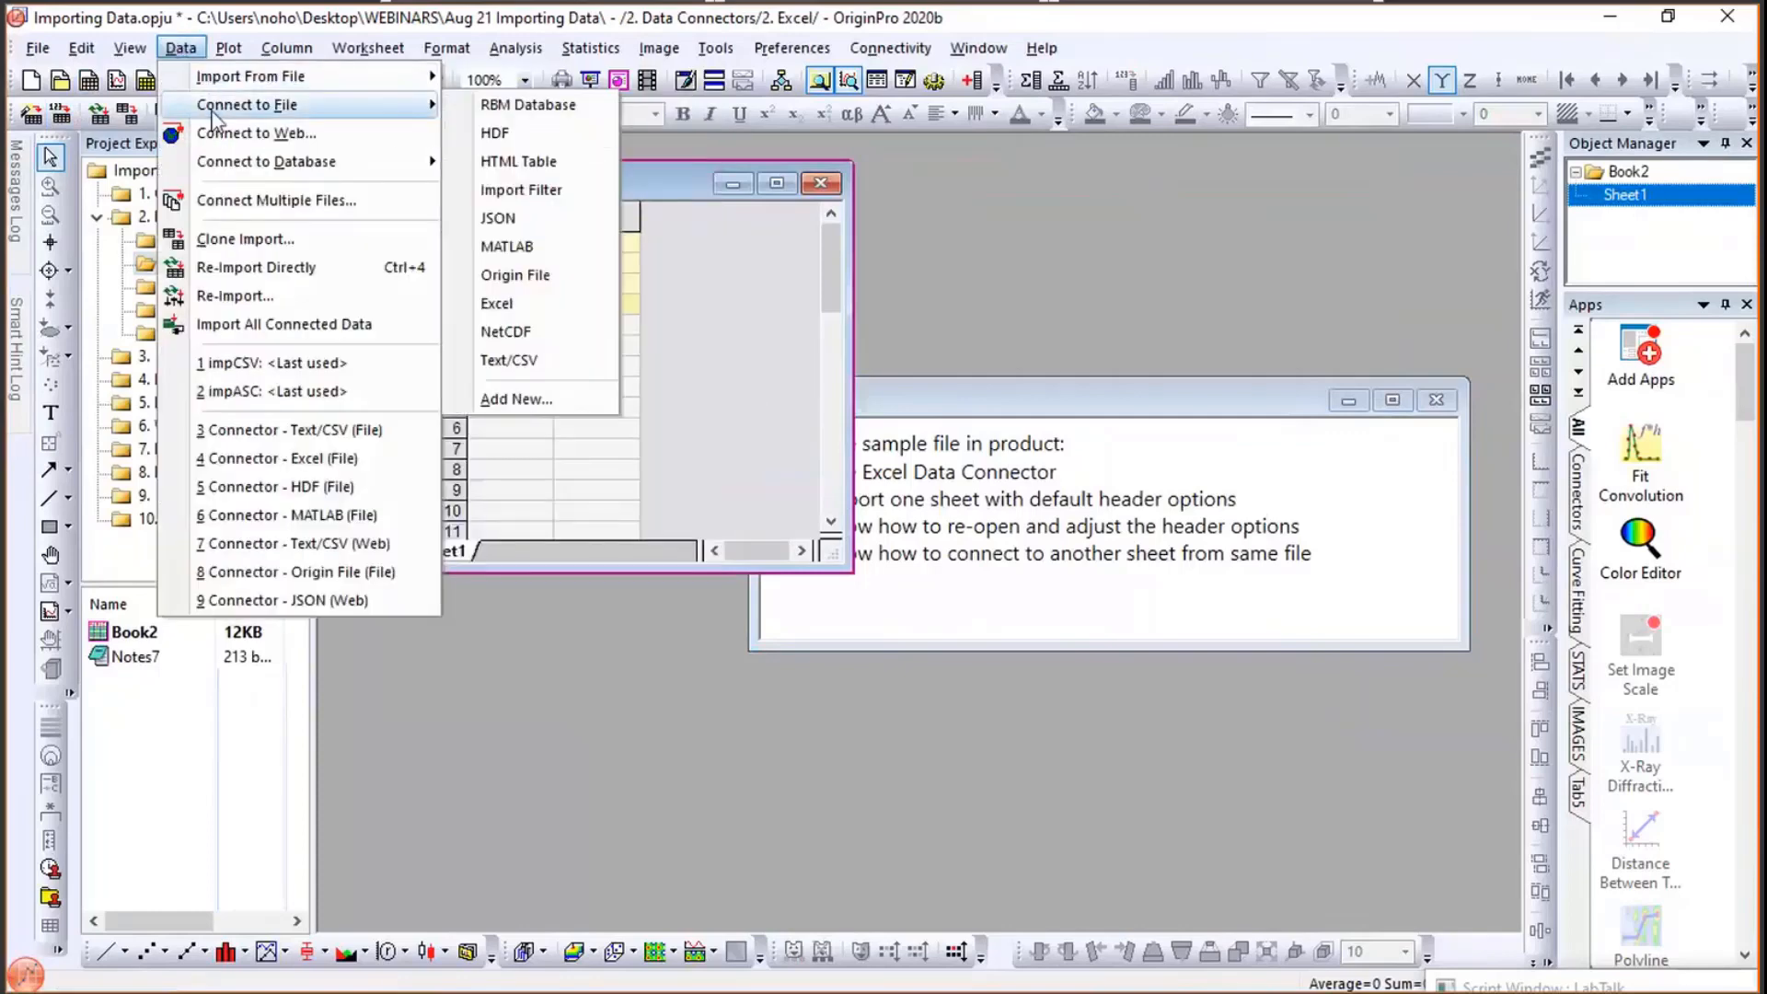
pyautogui.click(543, 306)
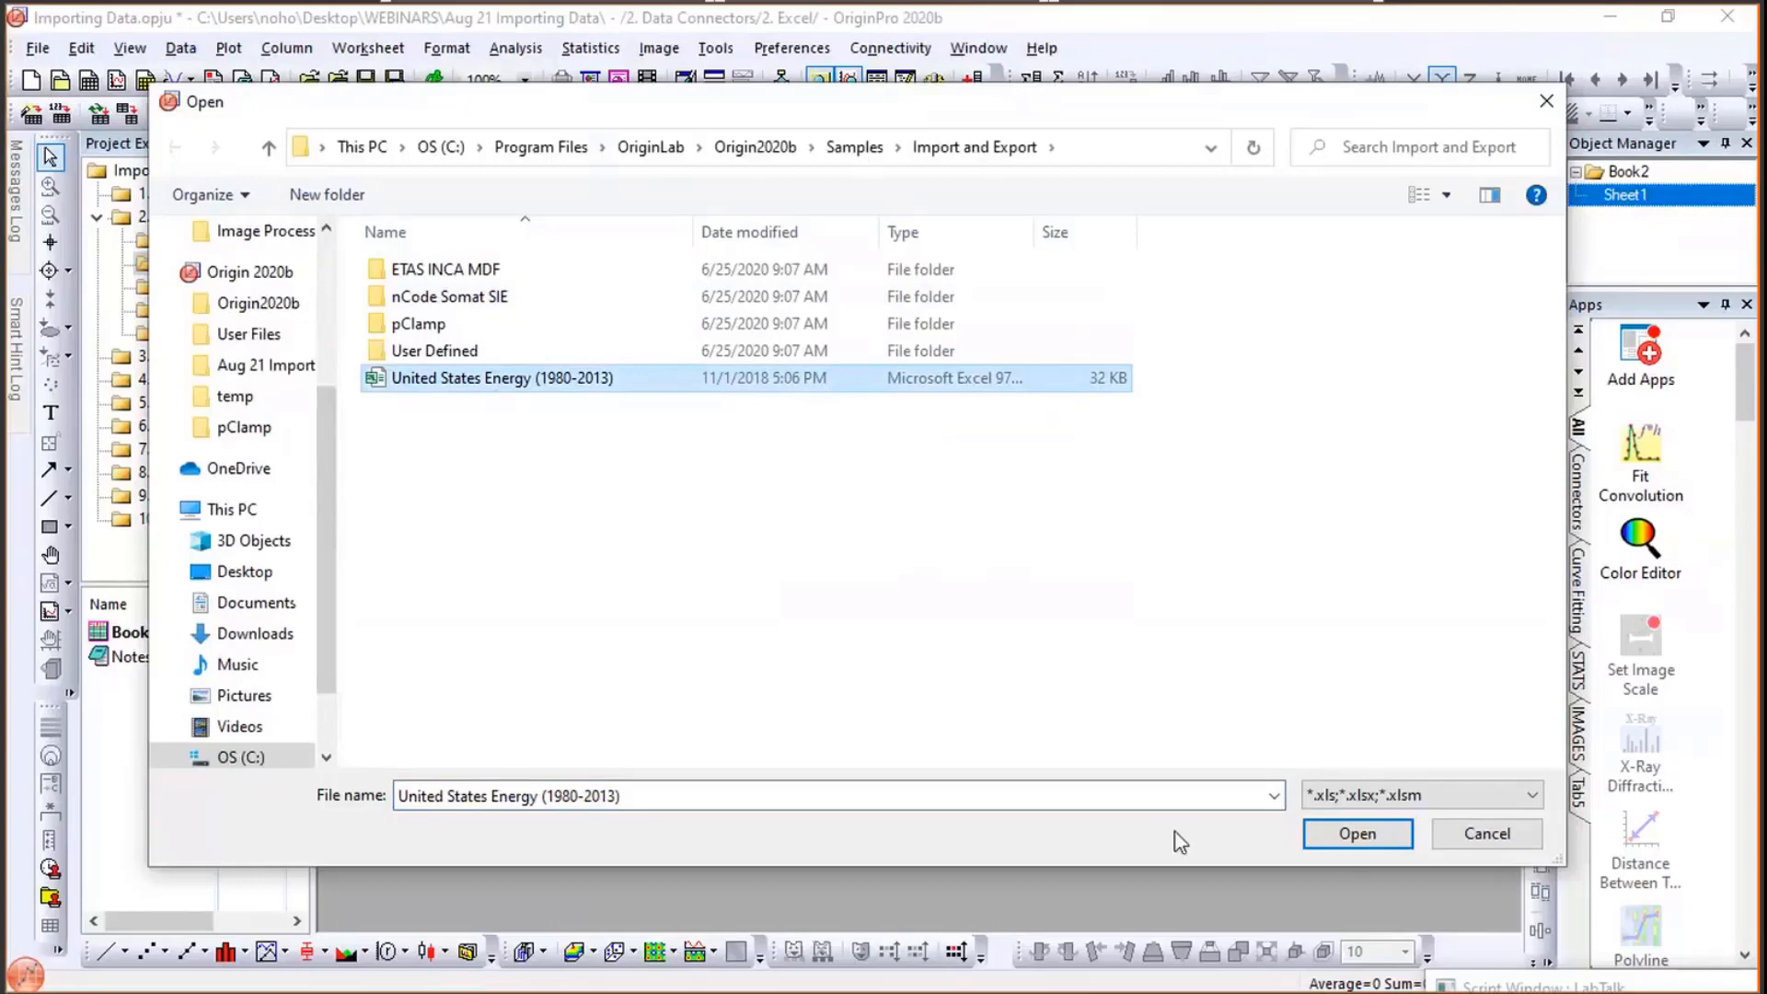
pyautogui.click(1353, 836)
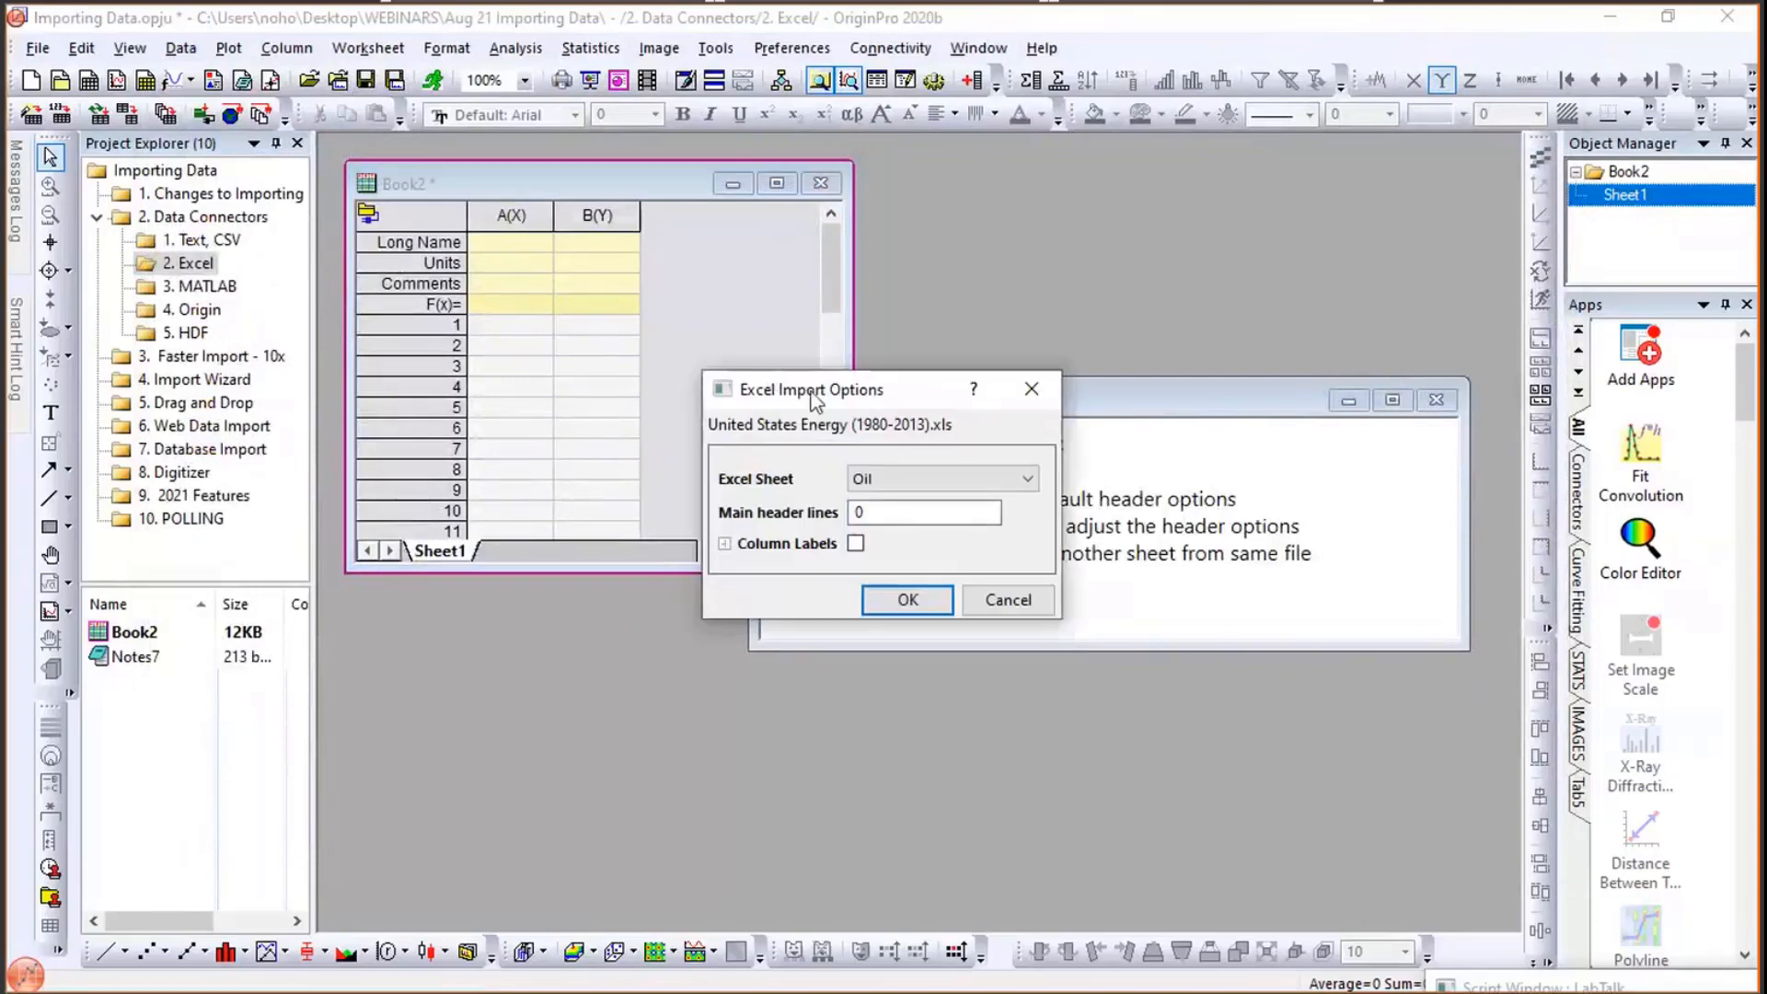
# - Keep Oil as the Excel sheet with default header options and finish the import
pyautogui.click(886, 486)
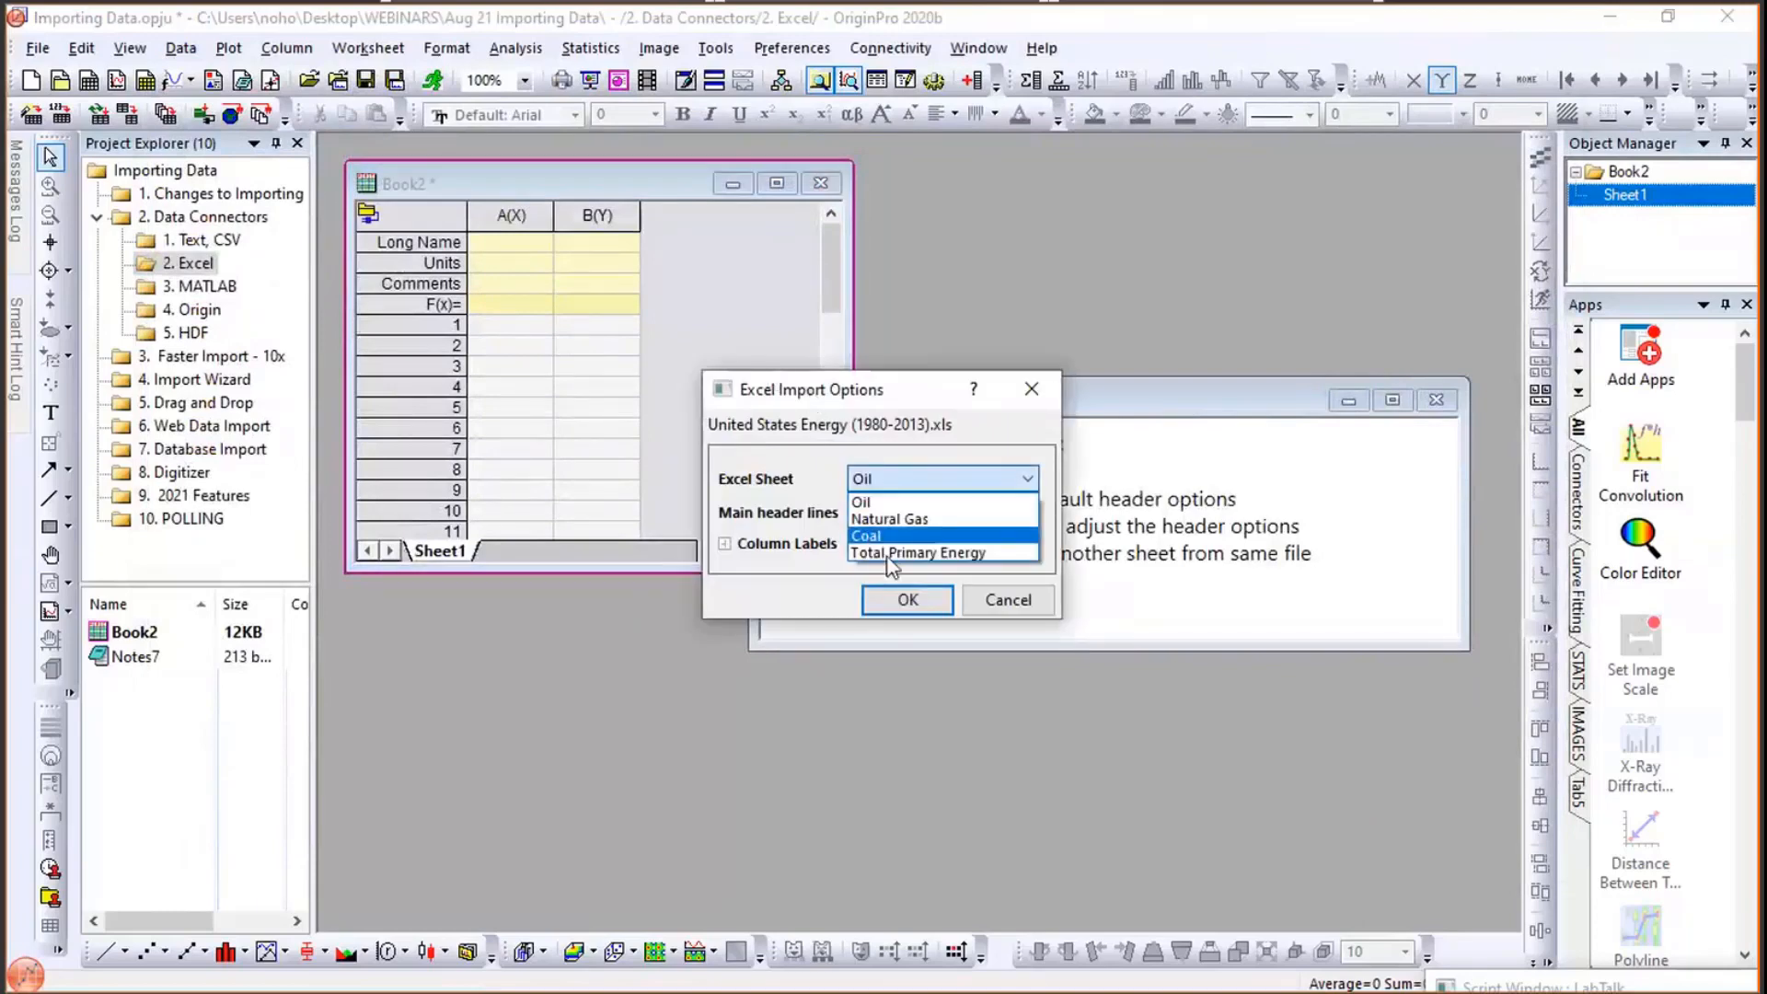
pyautogui.click(889, 504)
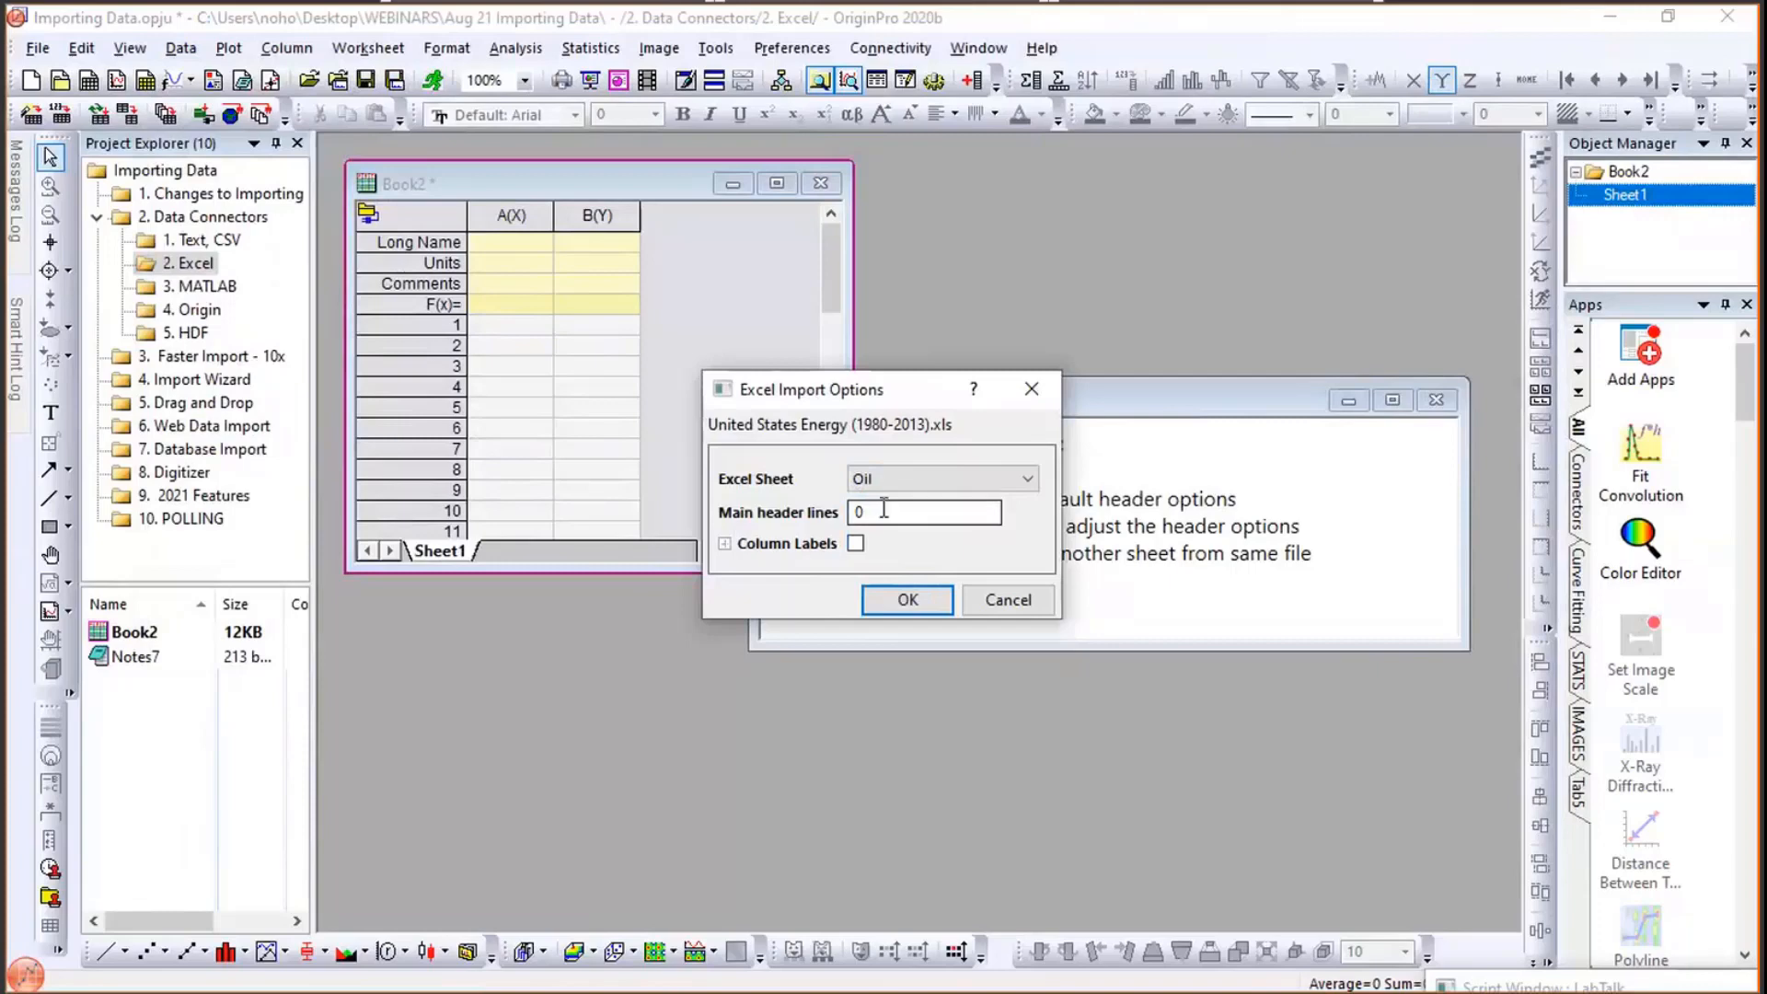
pyautogui.click(905, 602)
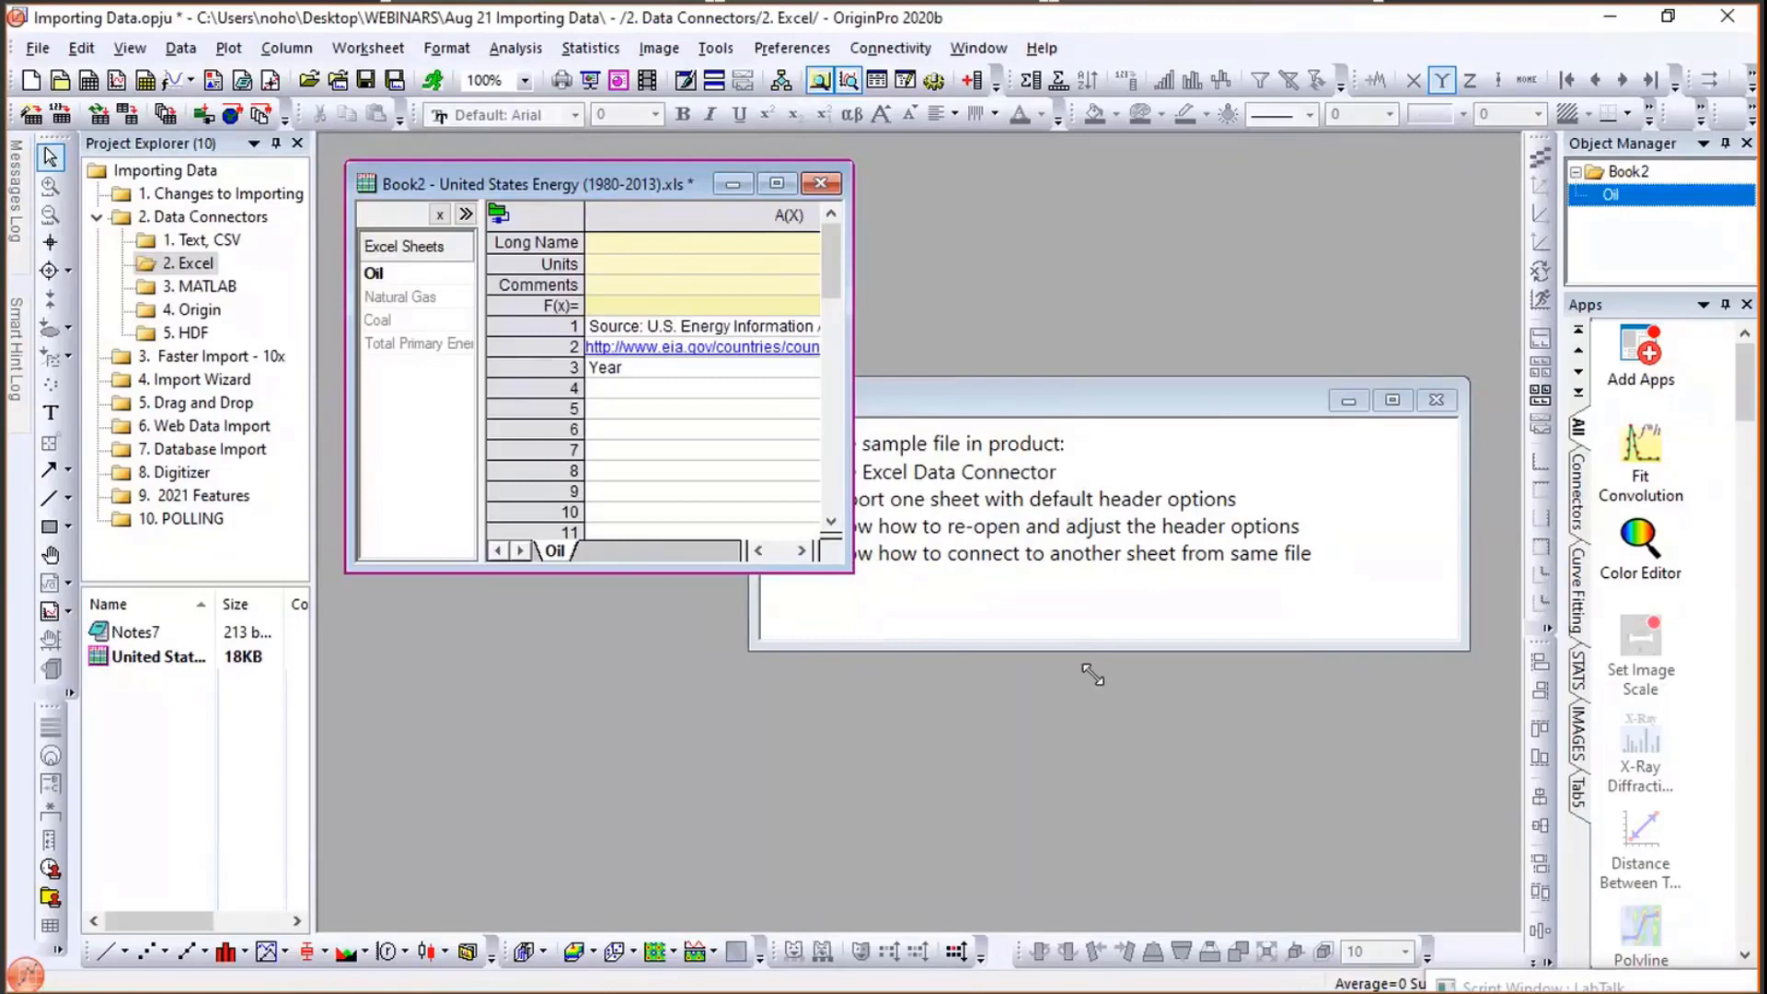
# - Enlarge the Book2 workbook, reopen the Excel connector's import options and enable Column Labels
pyautogui.moveTo(1451, 750); pyautogui.dragTo(1451, 753)
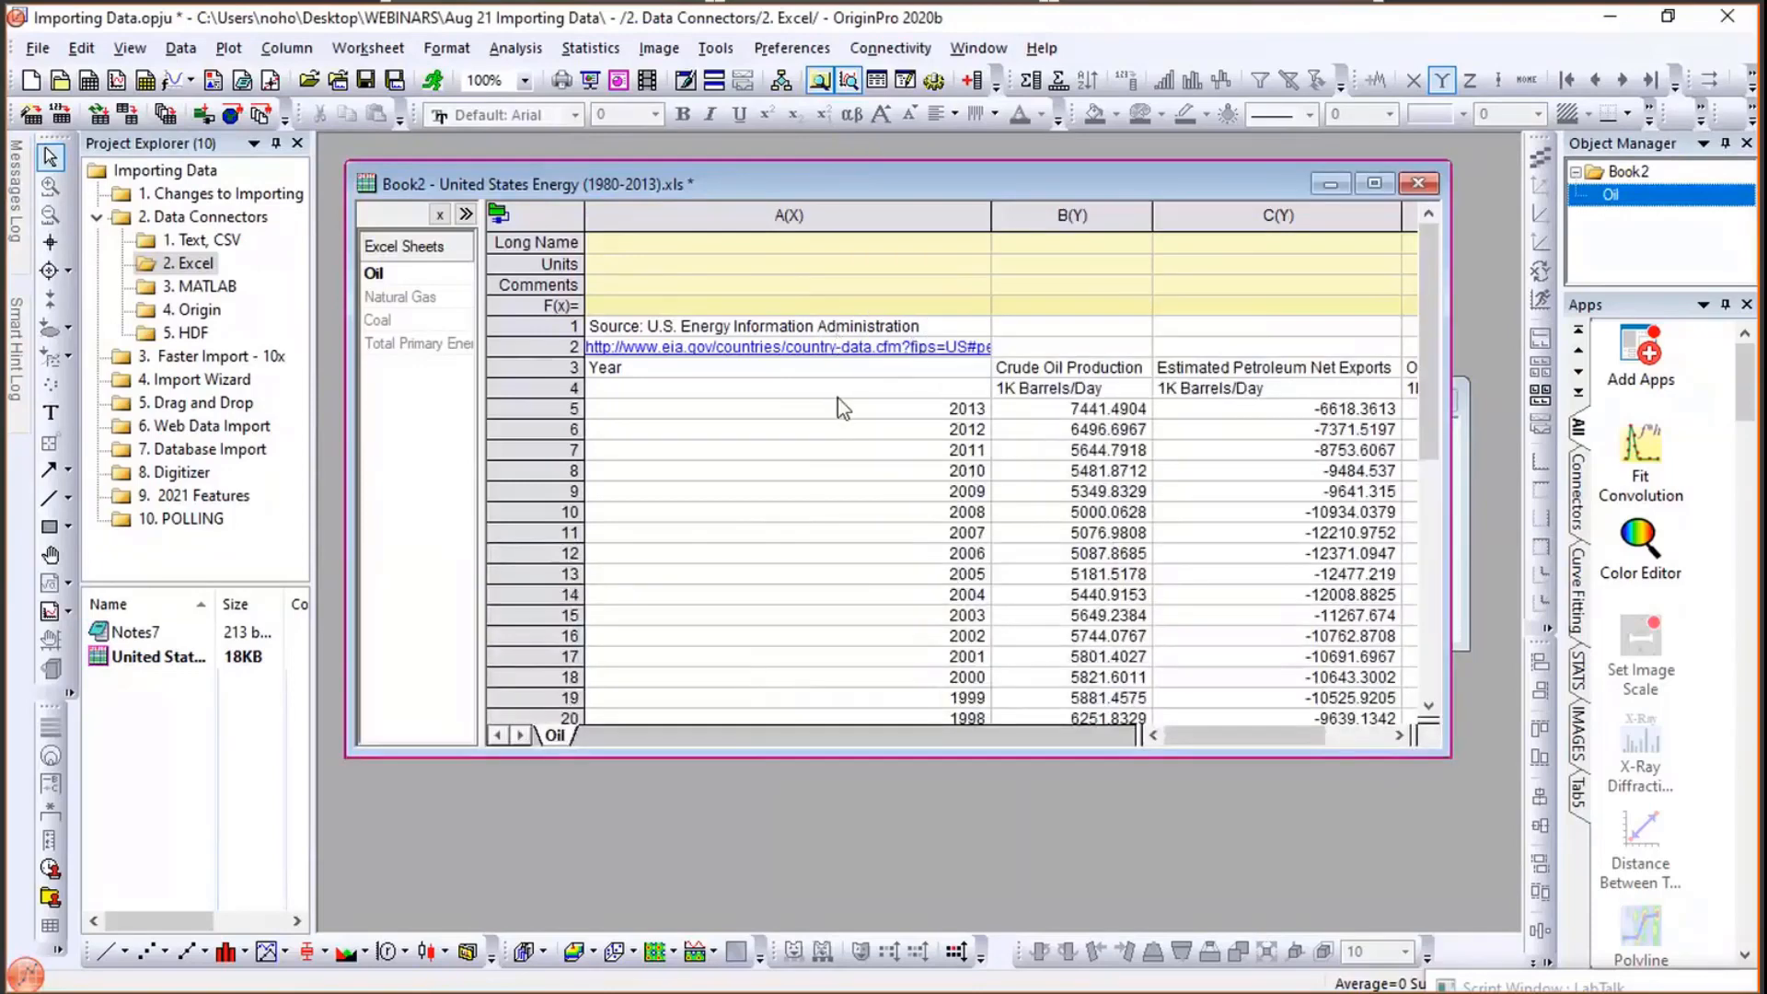
pyautogui.moveTo(483, 269); pyautogui.dragTo(526, 269)
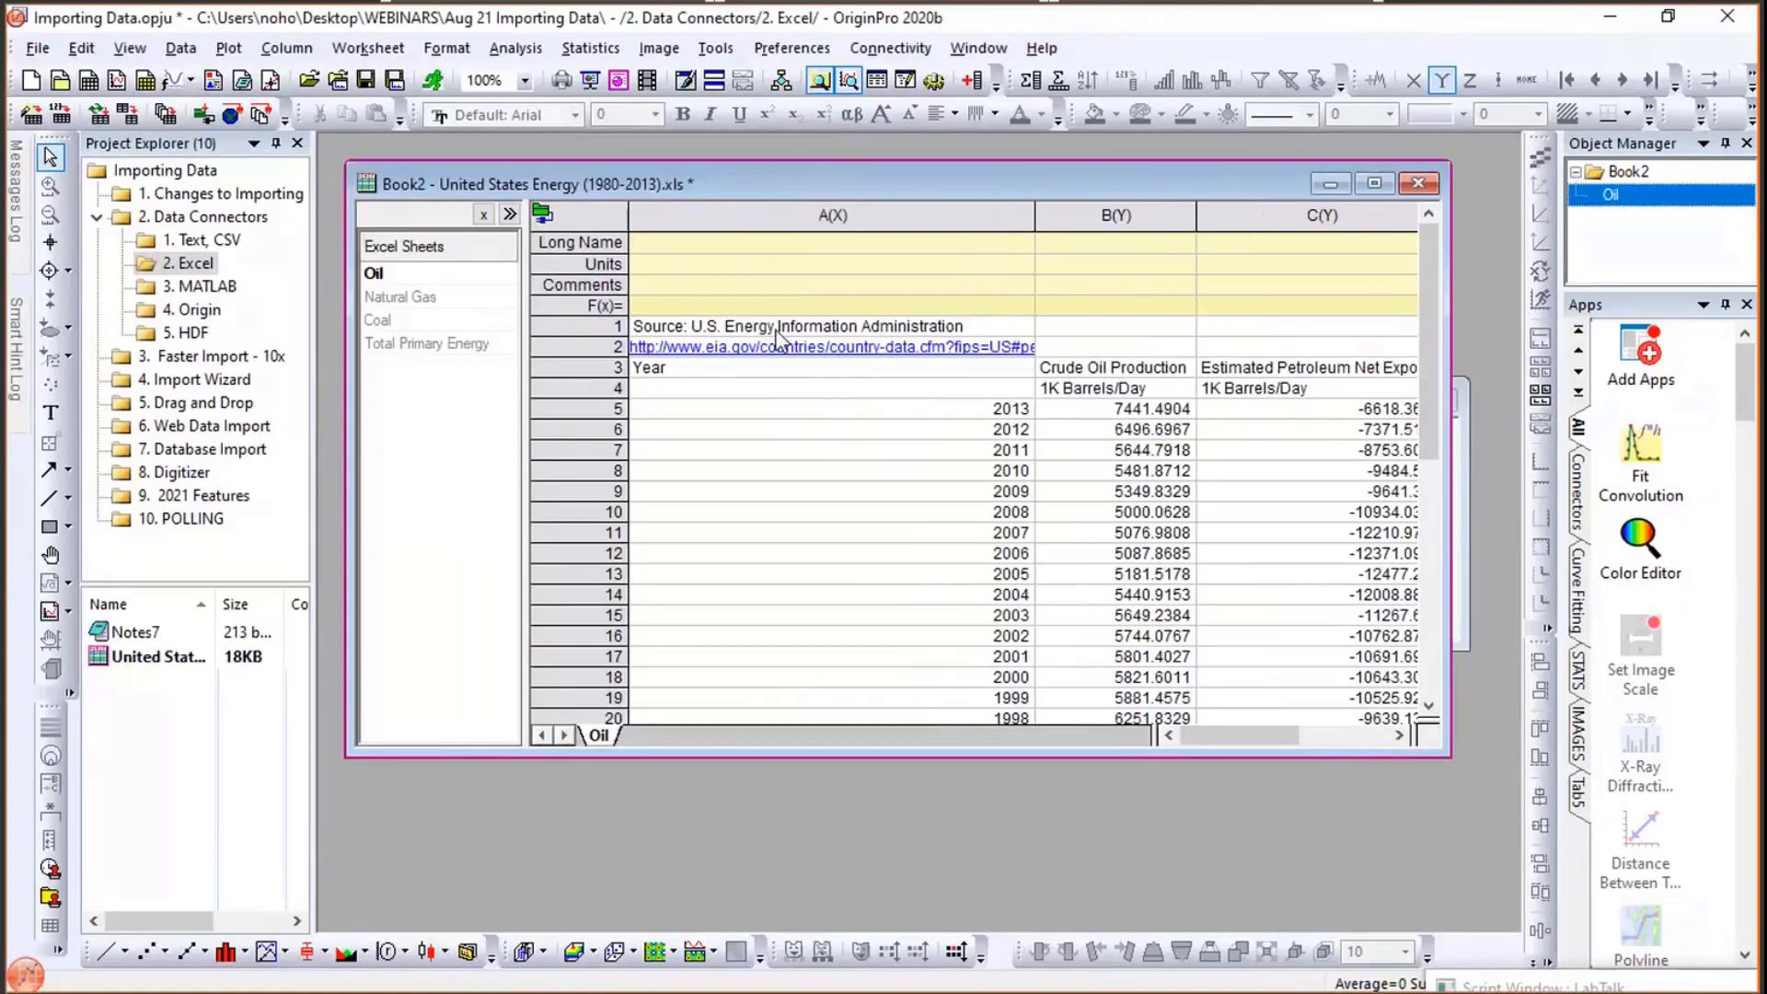
pyautogui.click(541, 219)
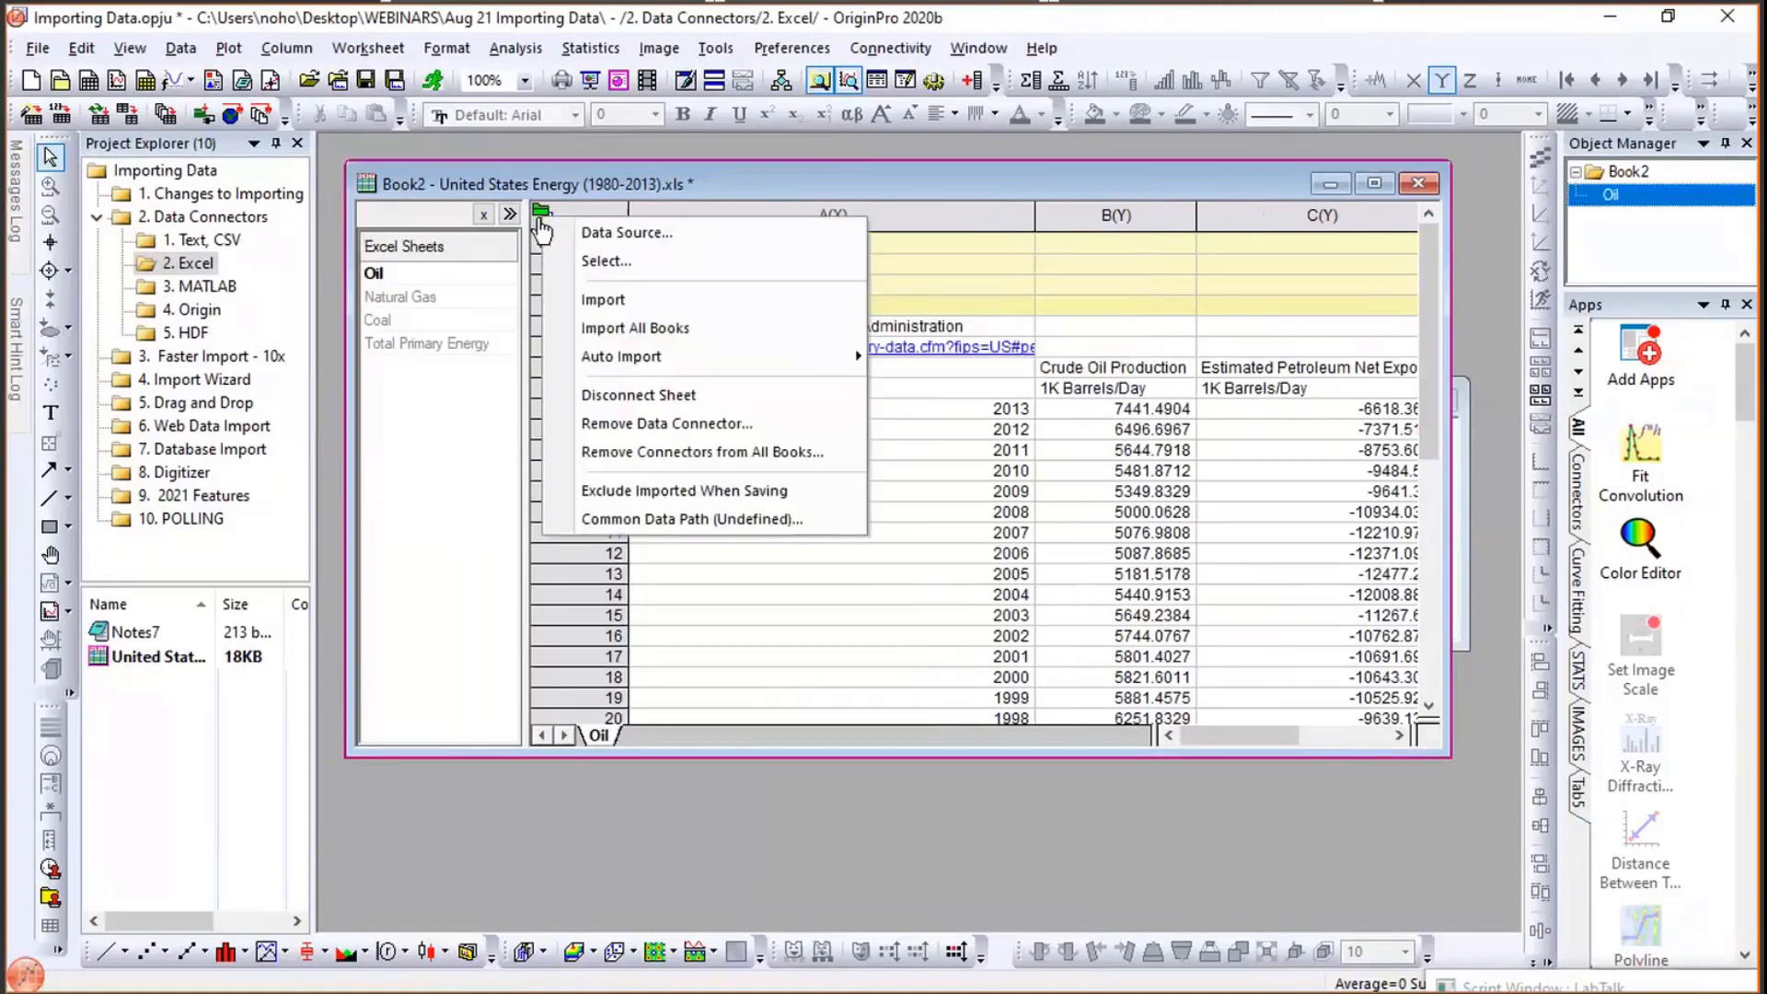
pyautogui.click(592, 258)
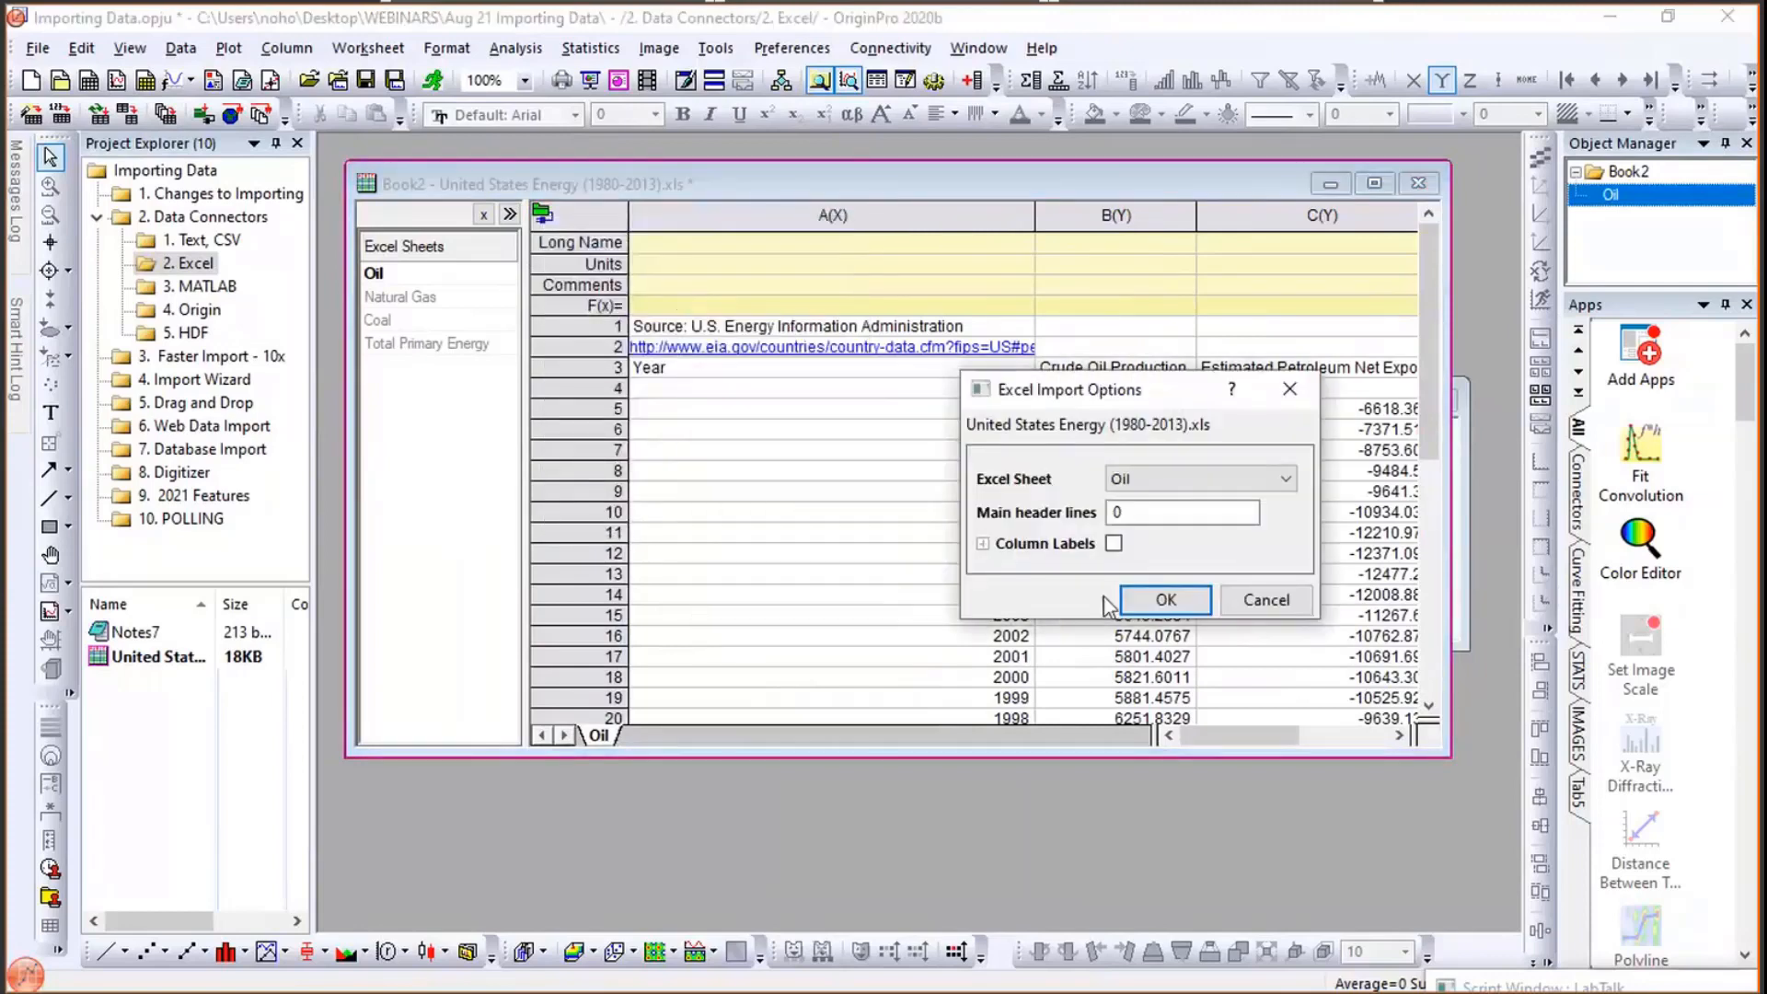
pyautogui.click(1114, 548)
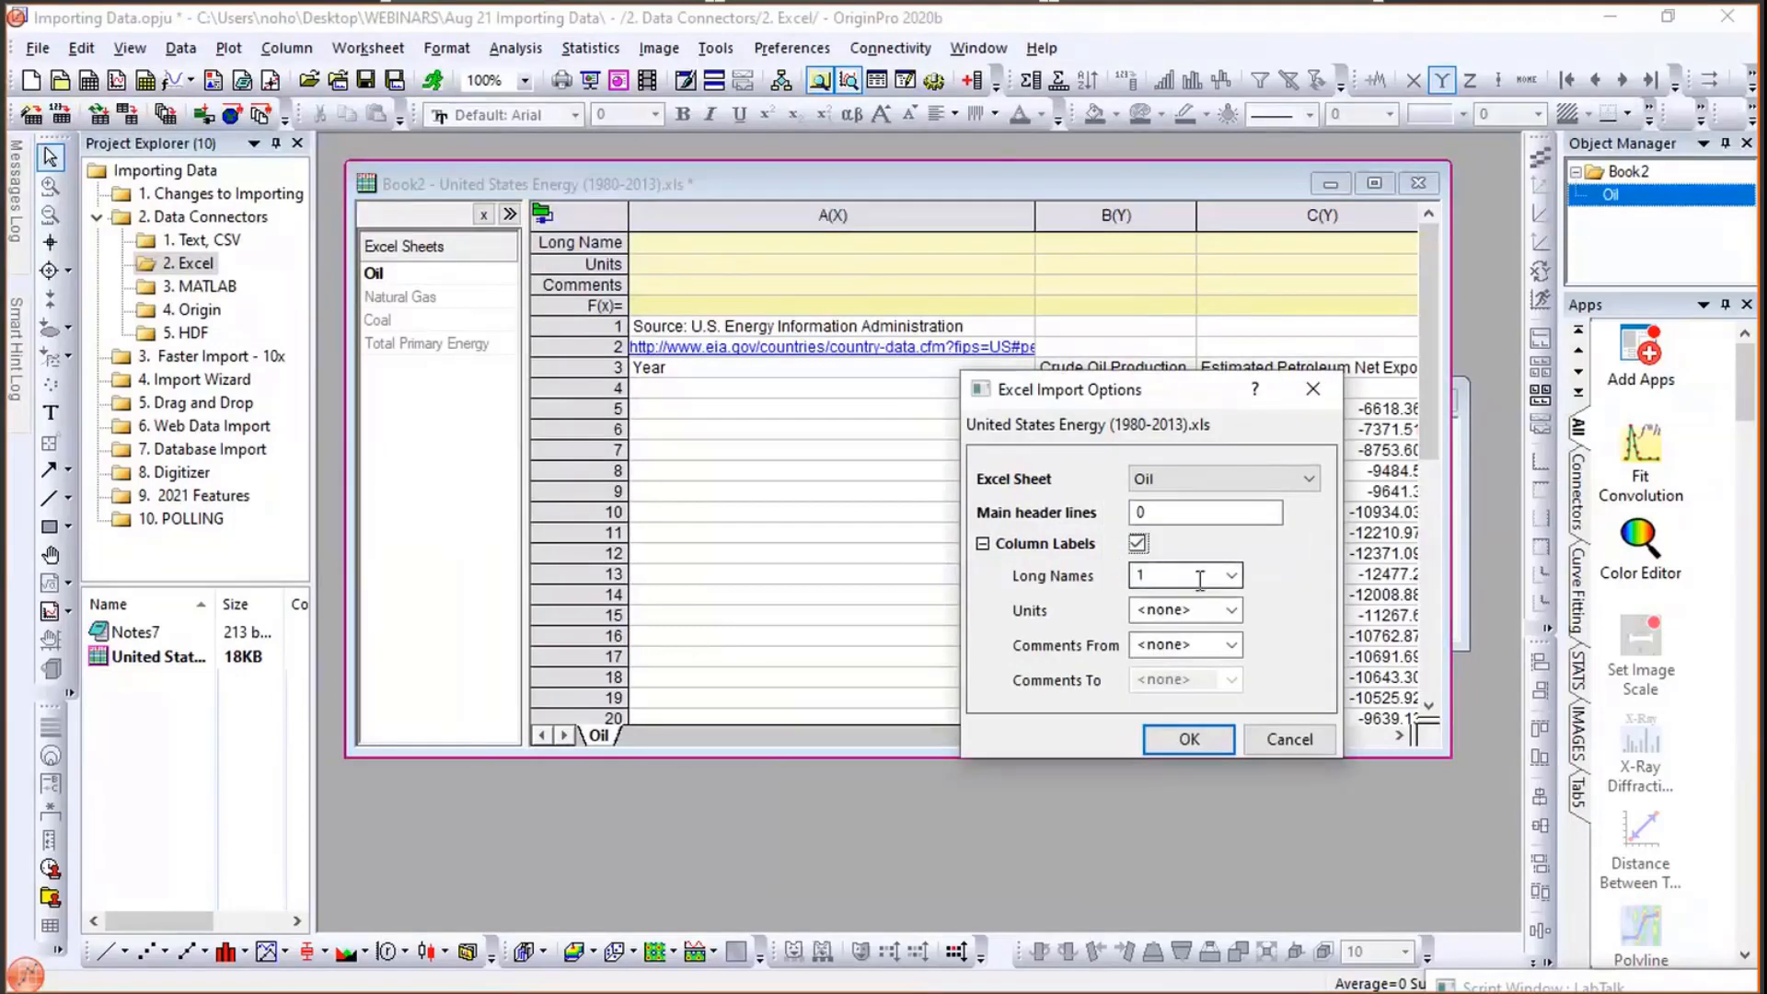
# - Set Long Names to row 3, Units to row 4, Comments from row 1 to row 2, and reimport
pyautogui.click(1232, 576)
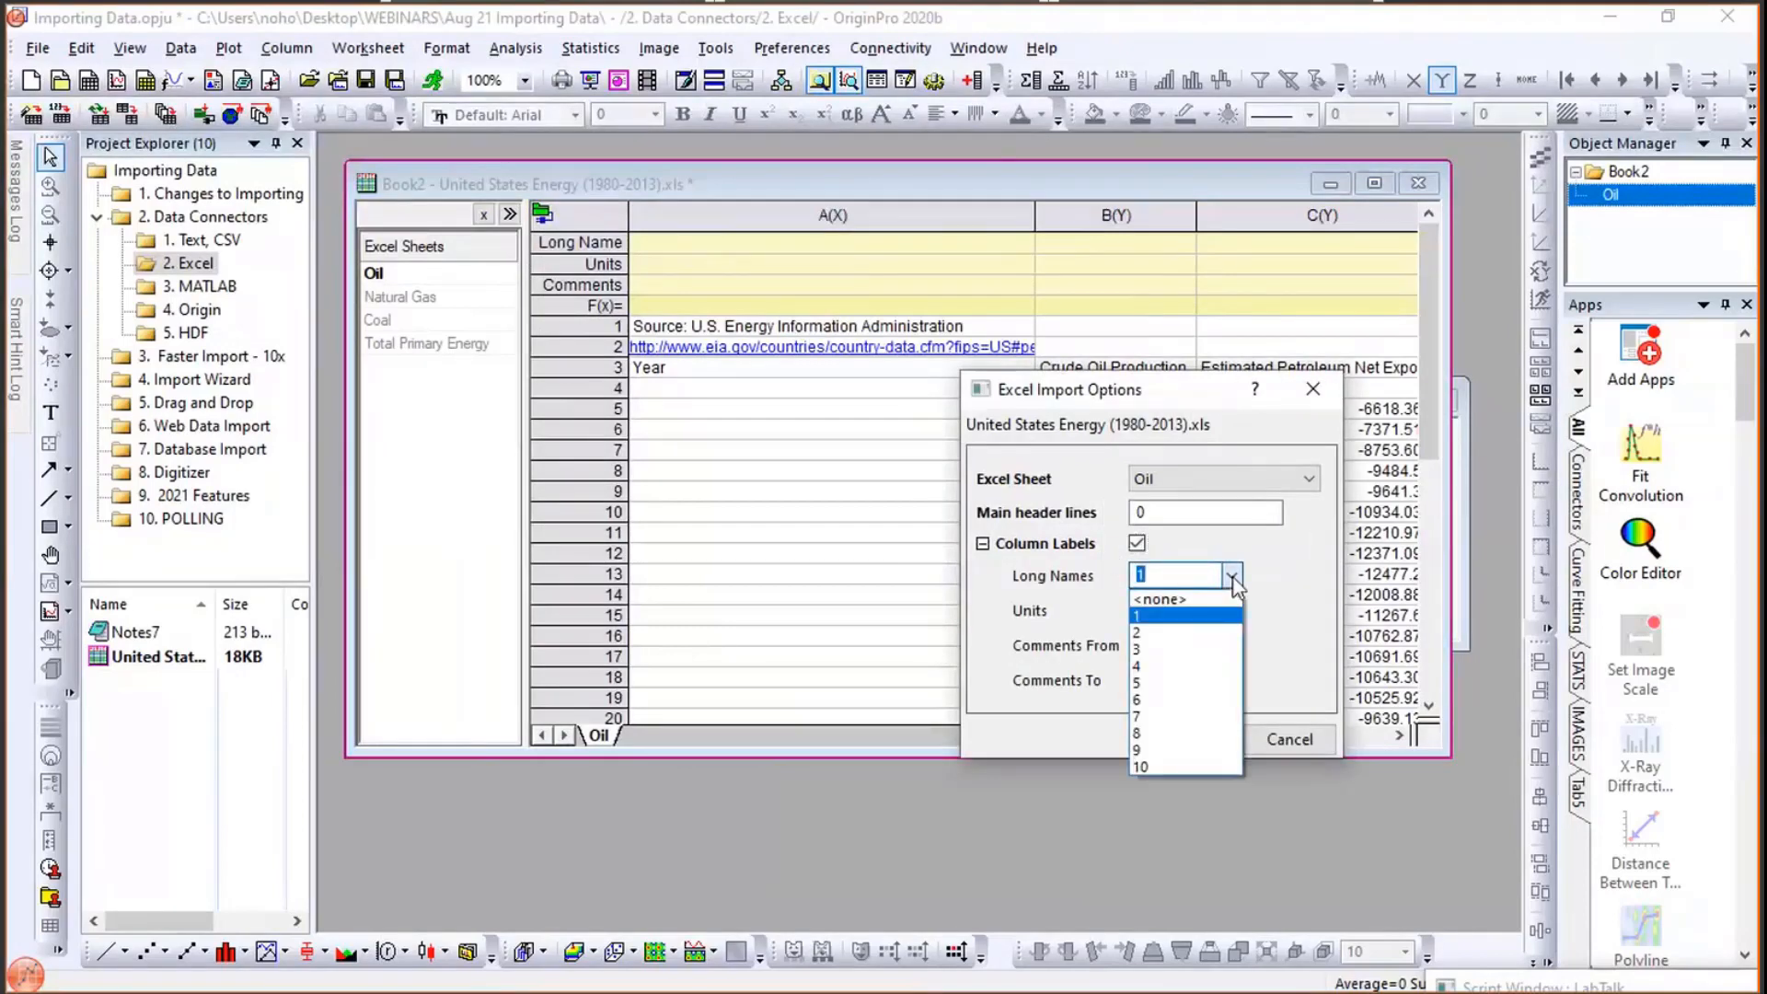
pyautogui.click(1184, 648)
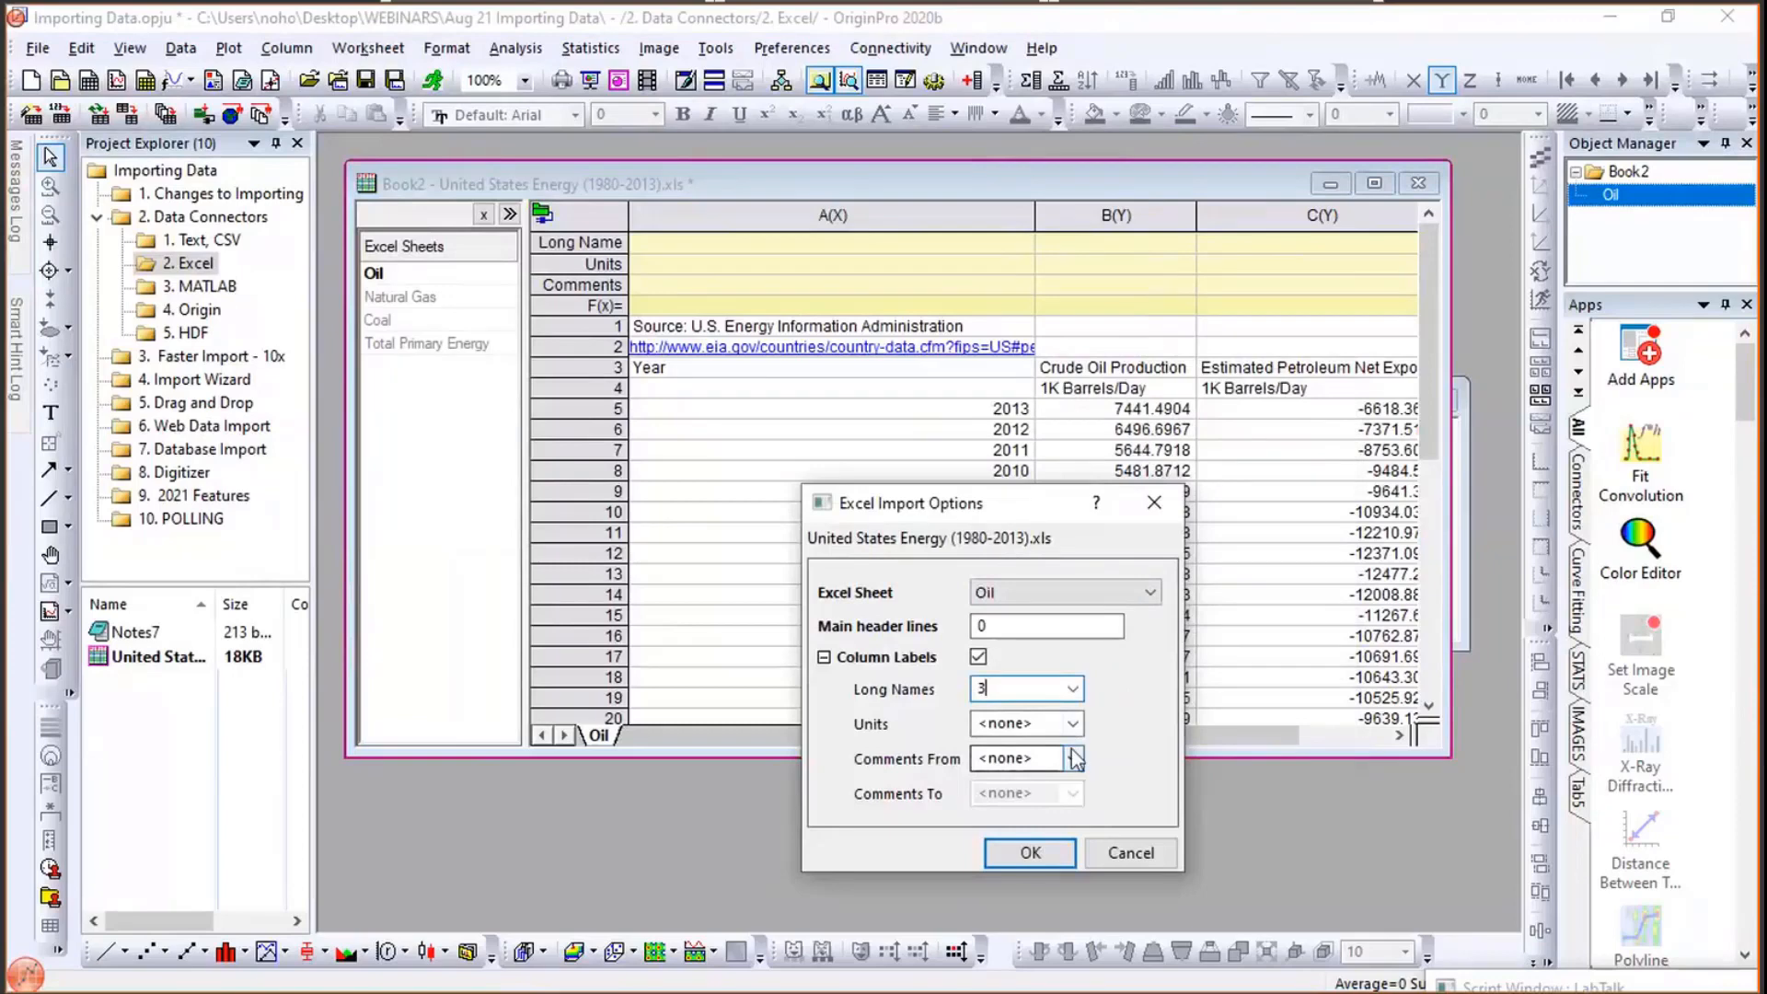
pyautogui.click(1074, 725)
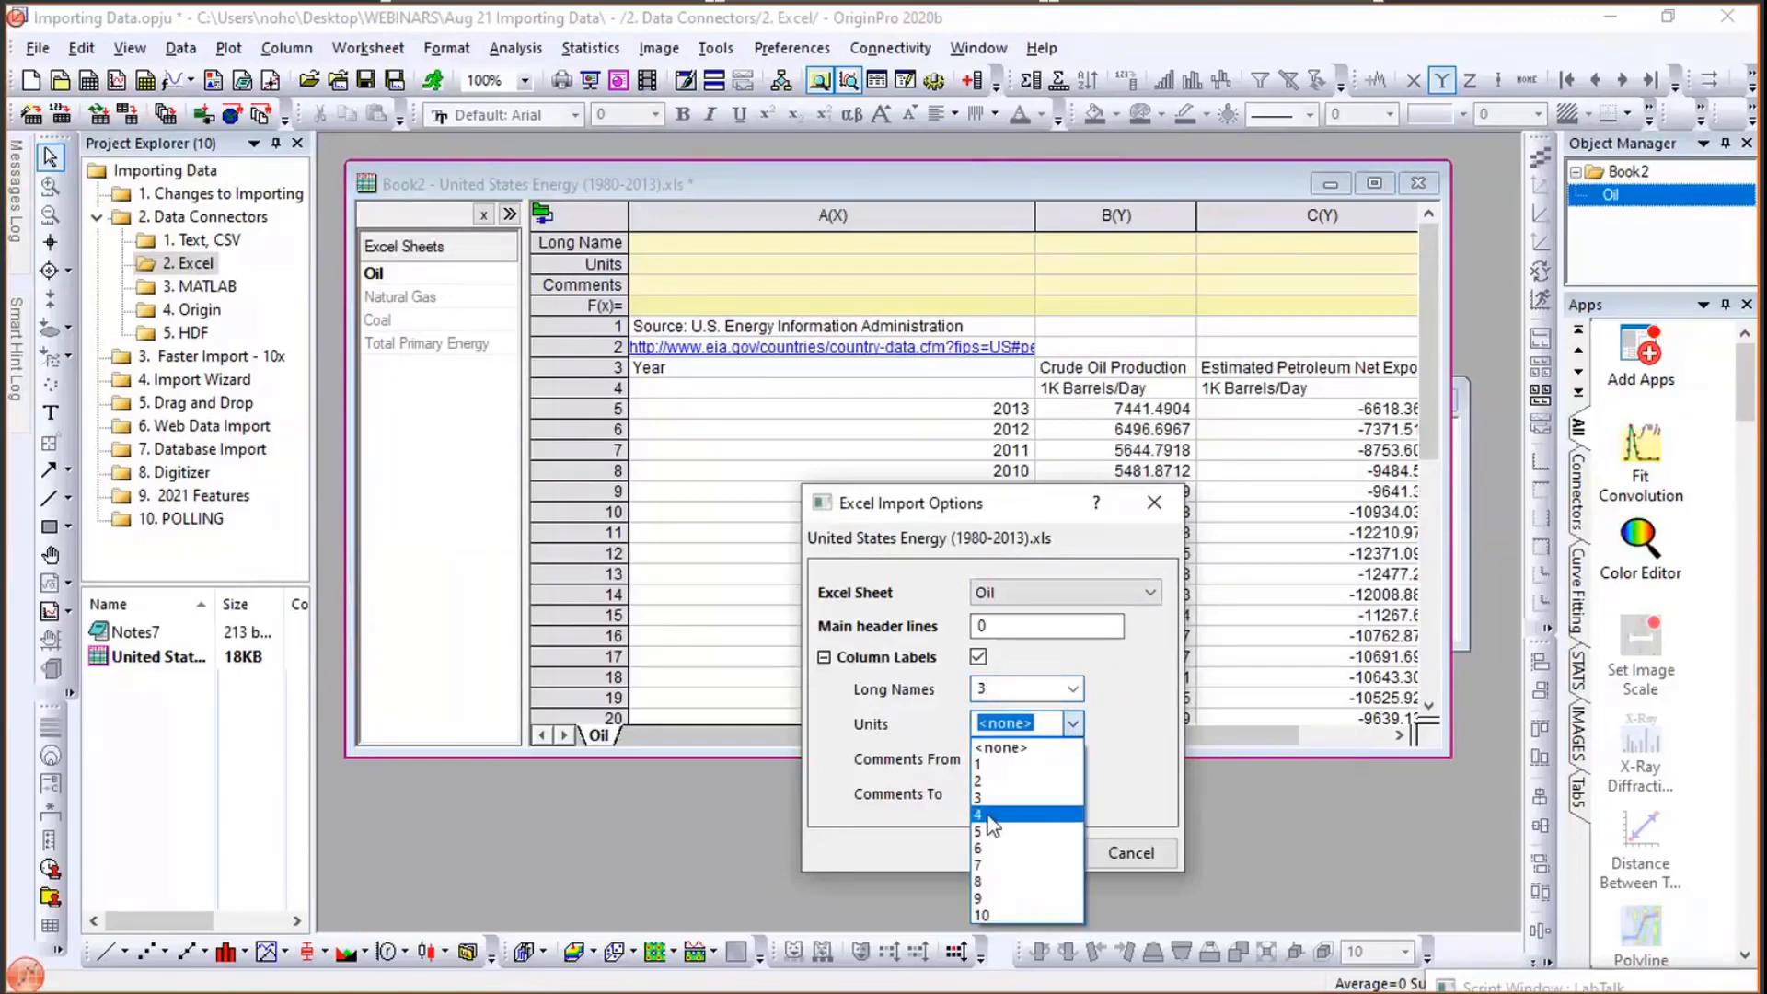
pyautogui.click(988, 816)
pyautogui.click(1073, 758)
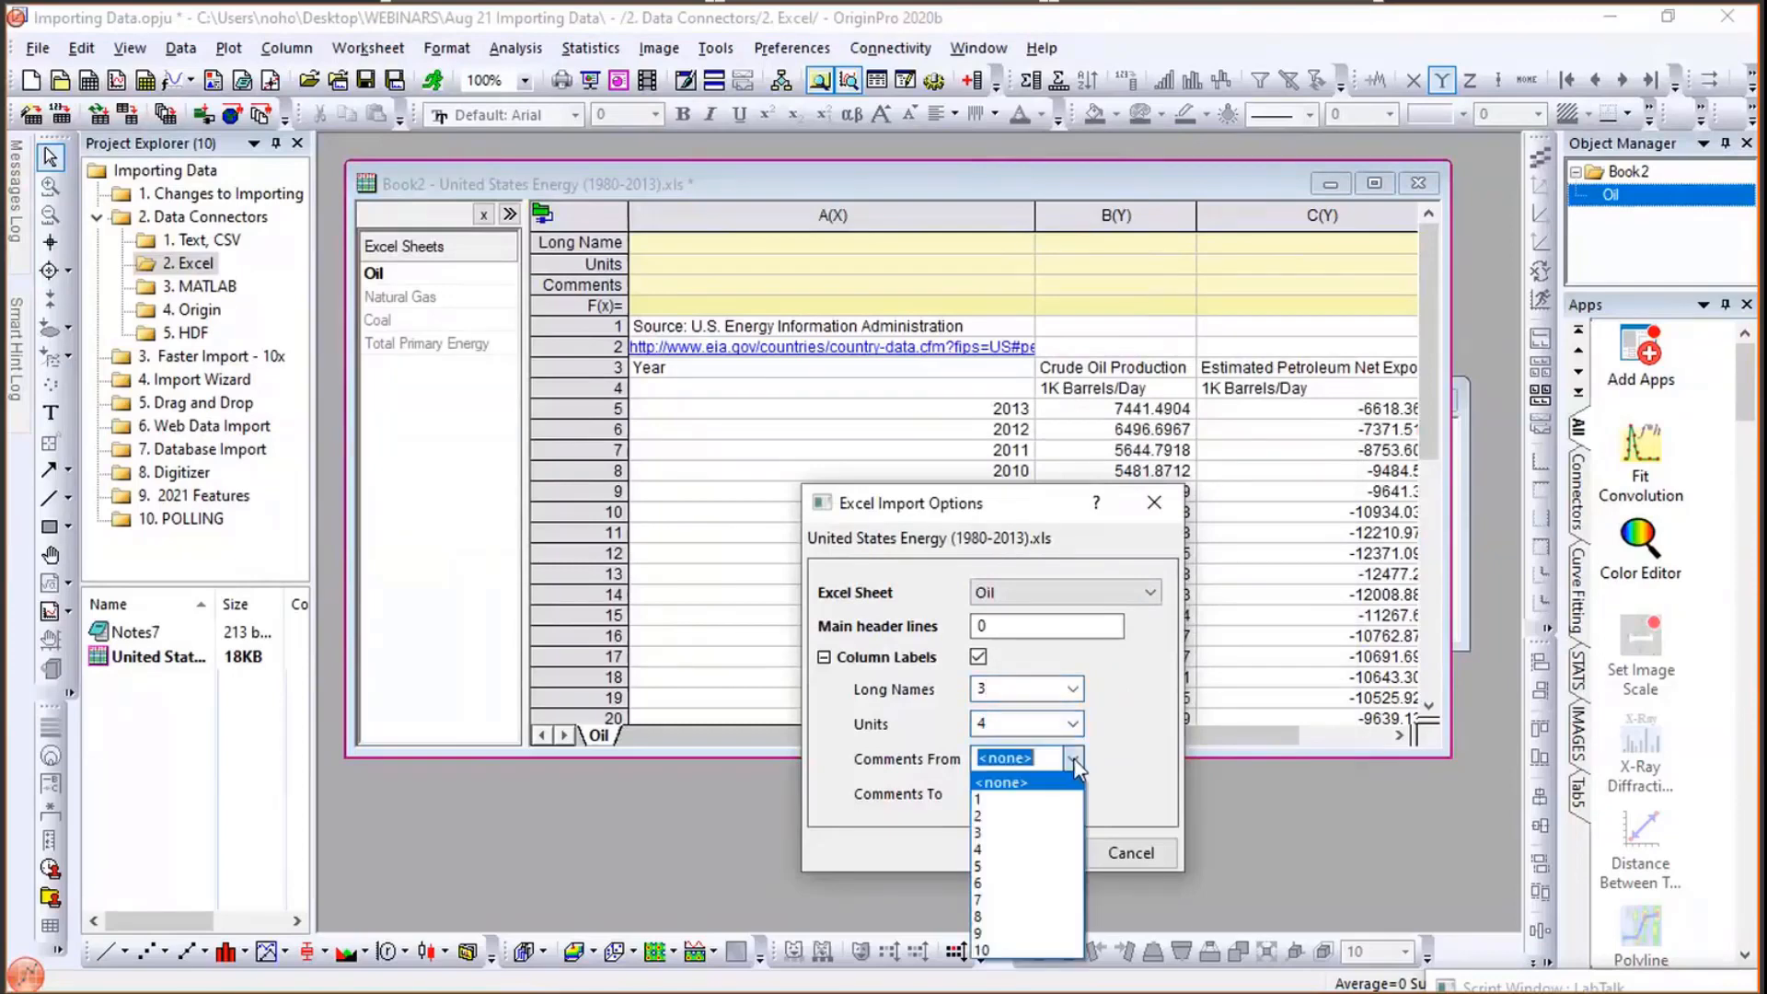
pyautogui.click(1038, 799)
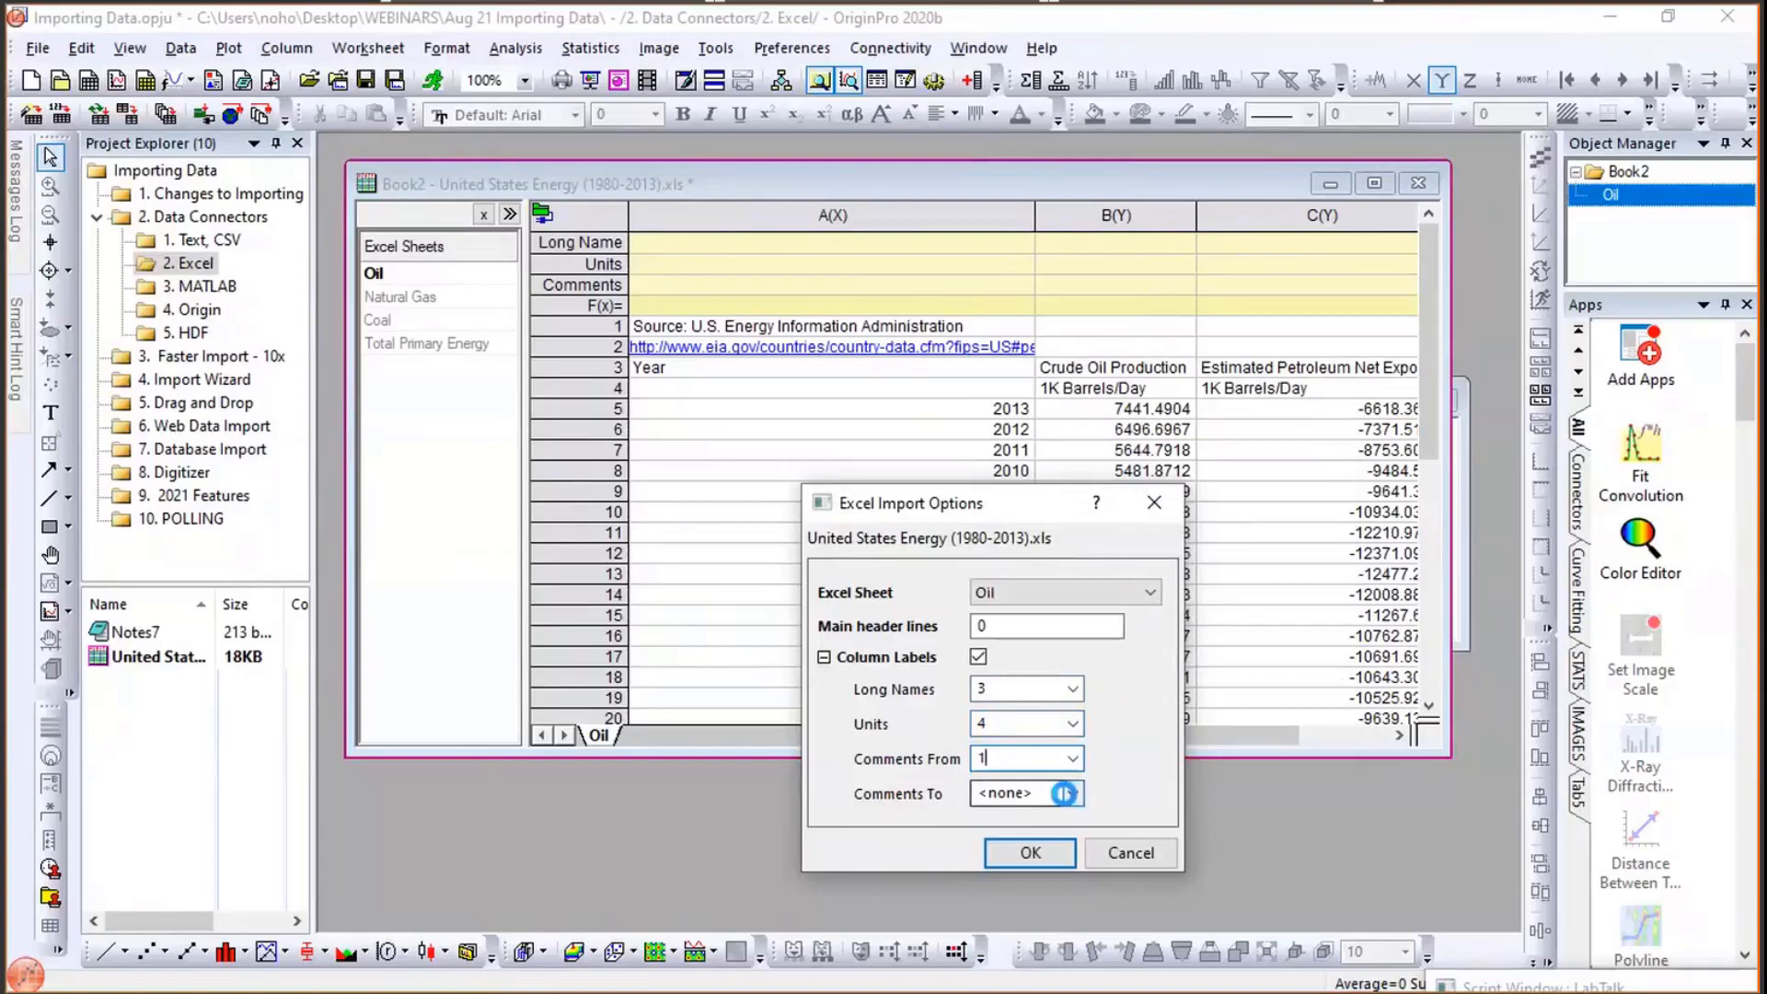
pyautogui.click(1065, 793)
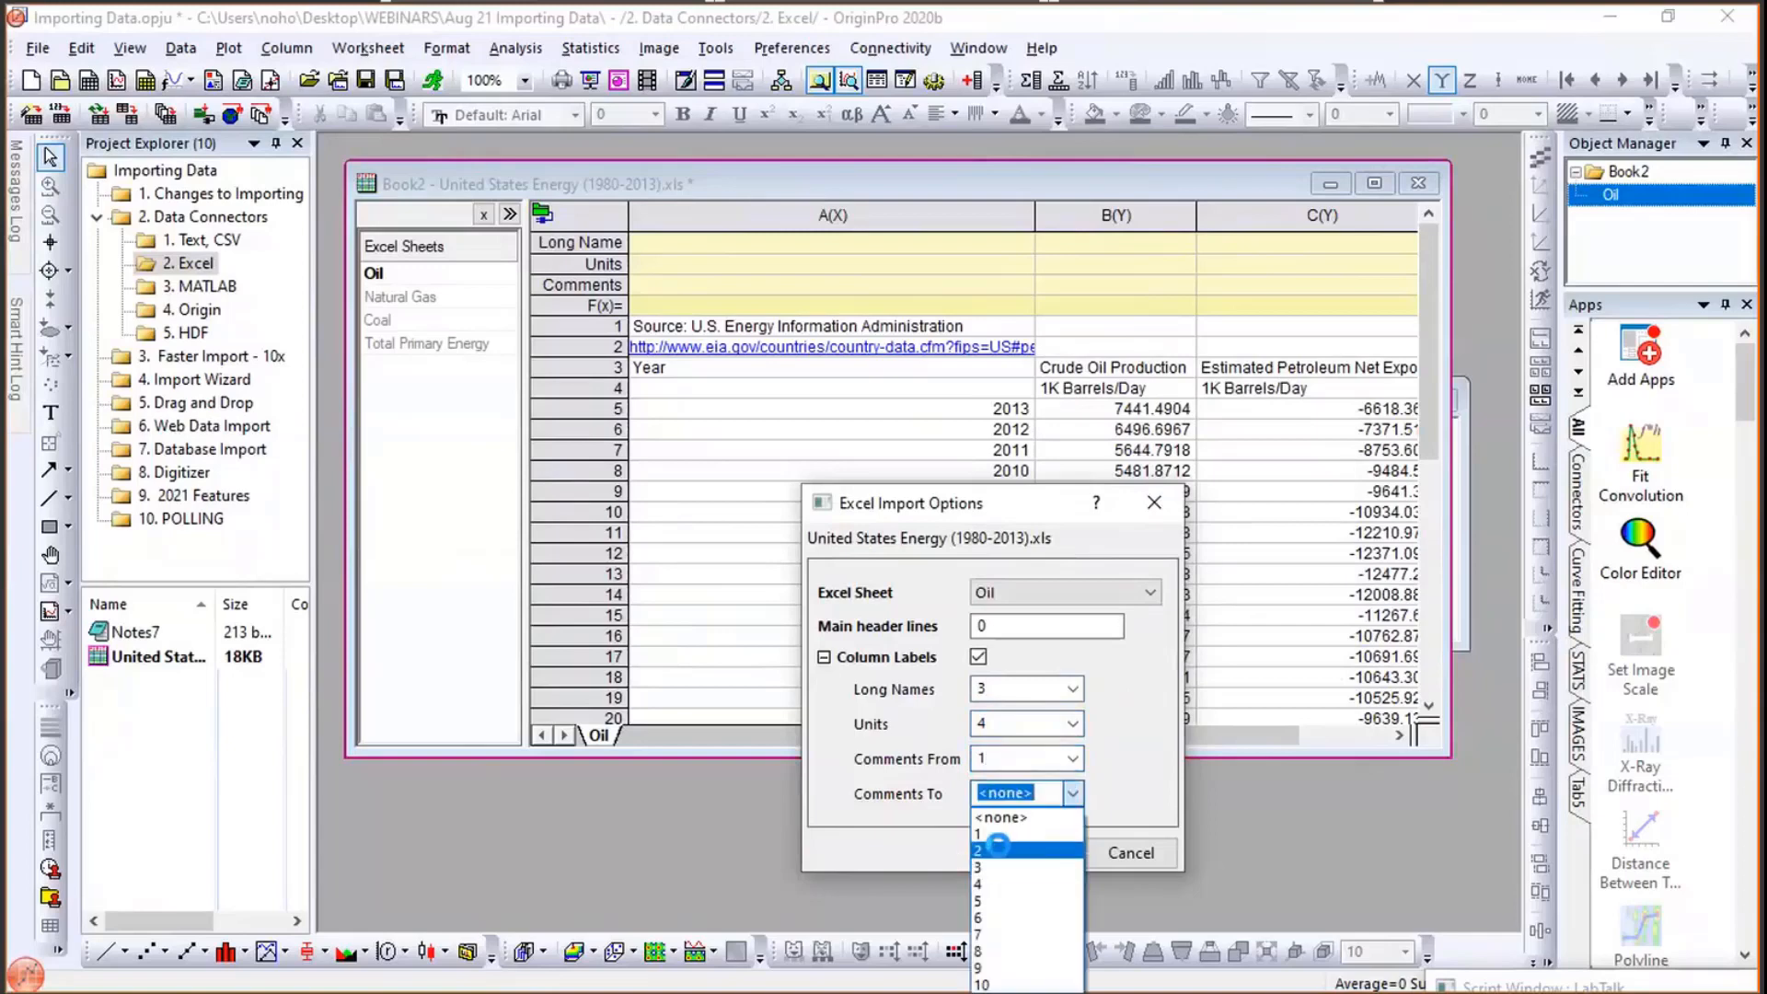
pyautogui.click(996, 847)
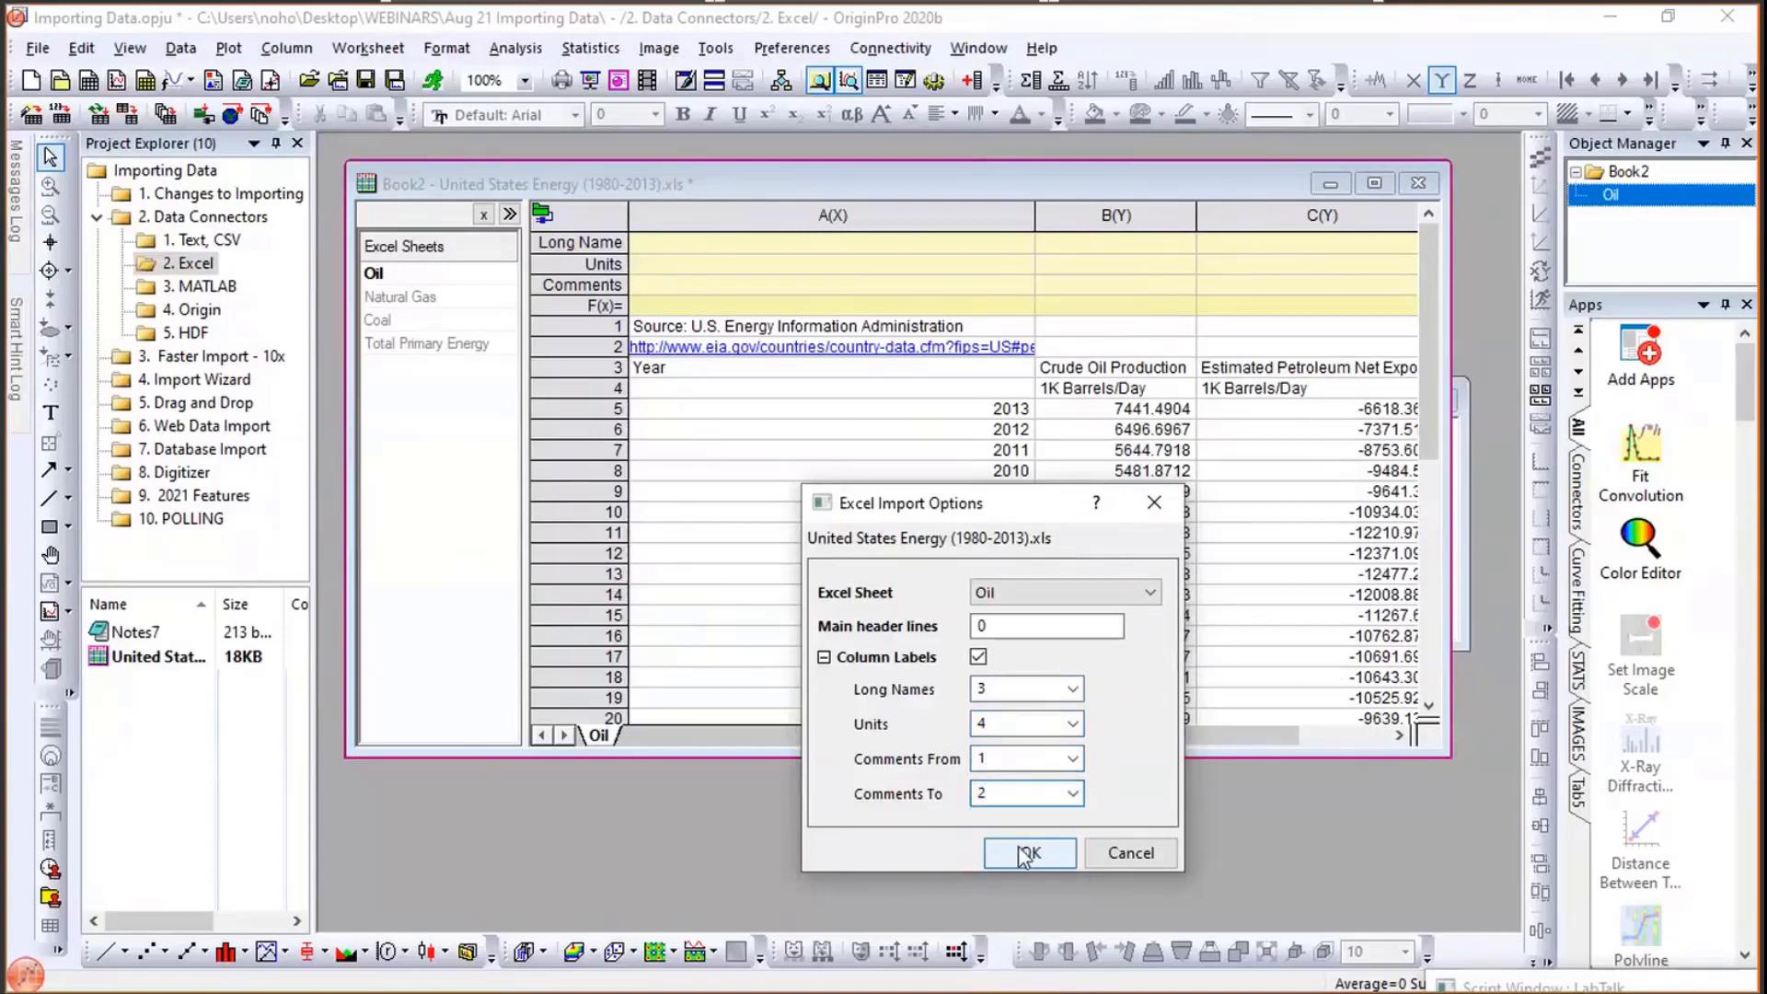
pyautogui.click(1024, 854)
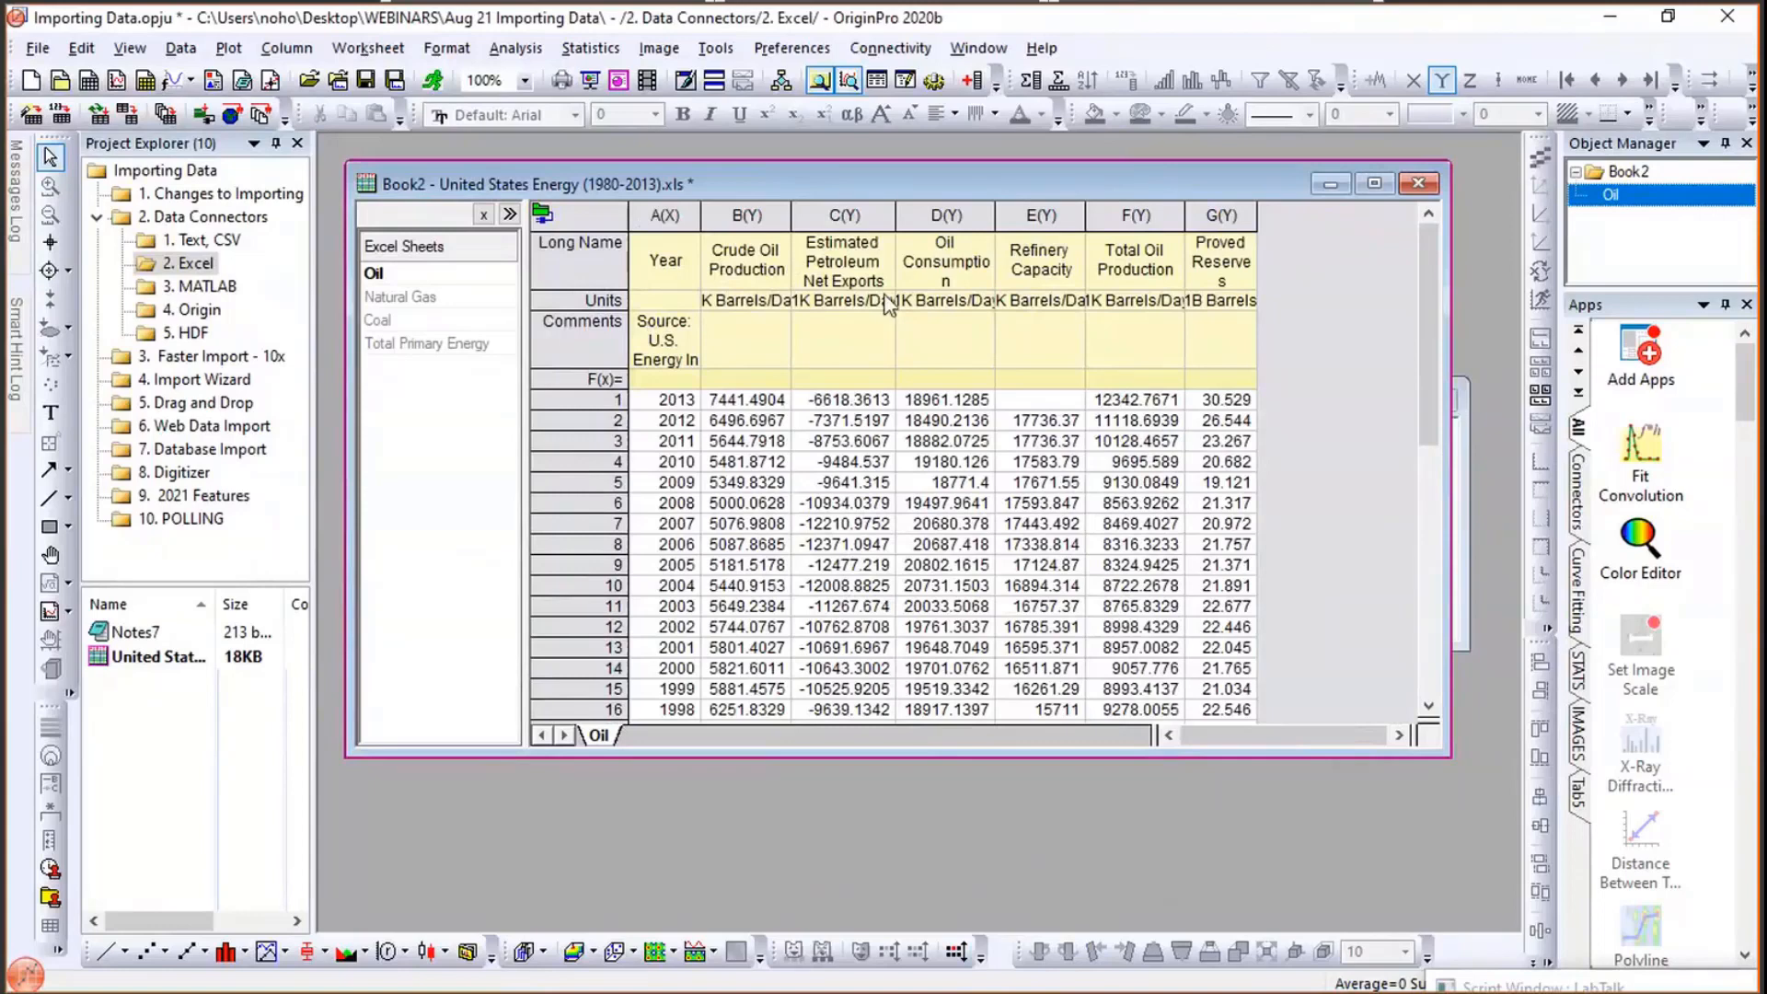
# - Add and connect the Natural Gas sheet from the same Excel file
pyautogui.moveTo(699, 219); pyautogui.dragTo(704, 219)
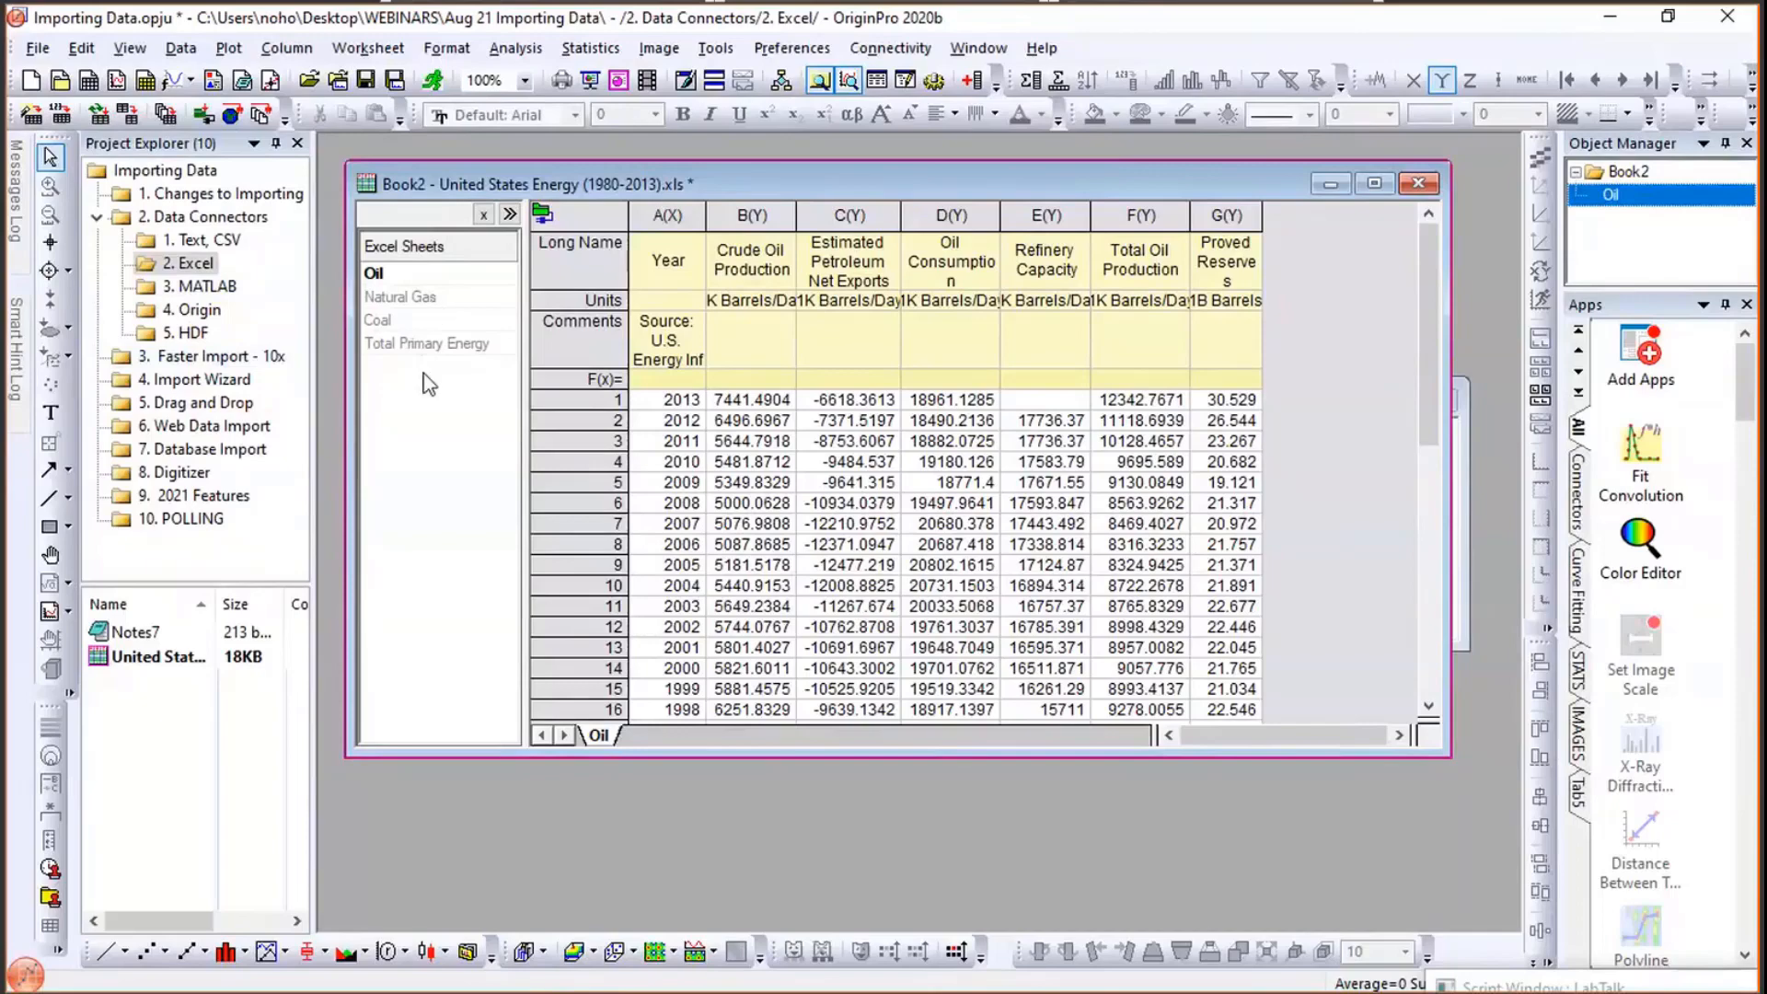
pyautogui.rightClick(427, 298)
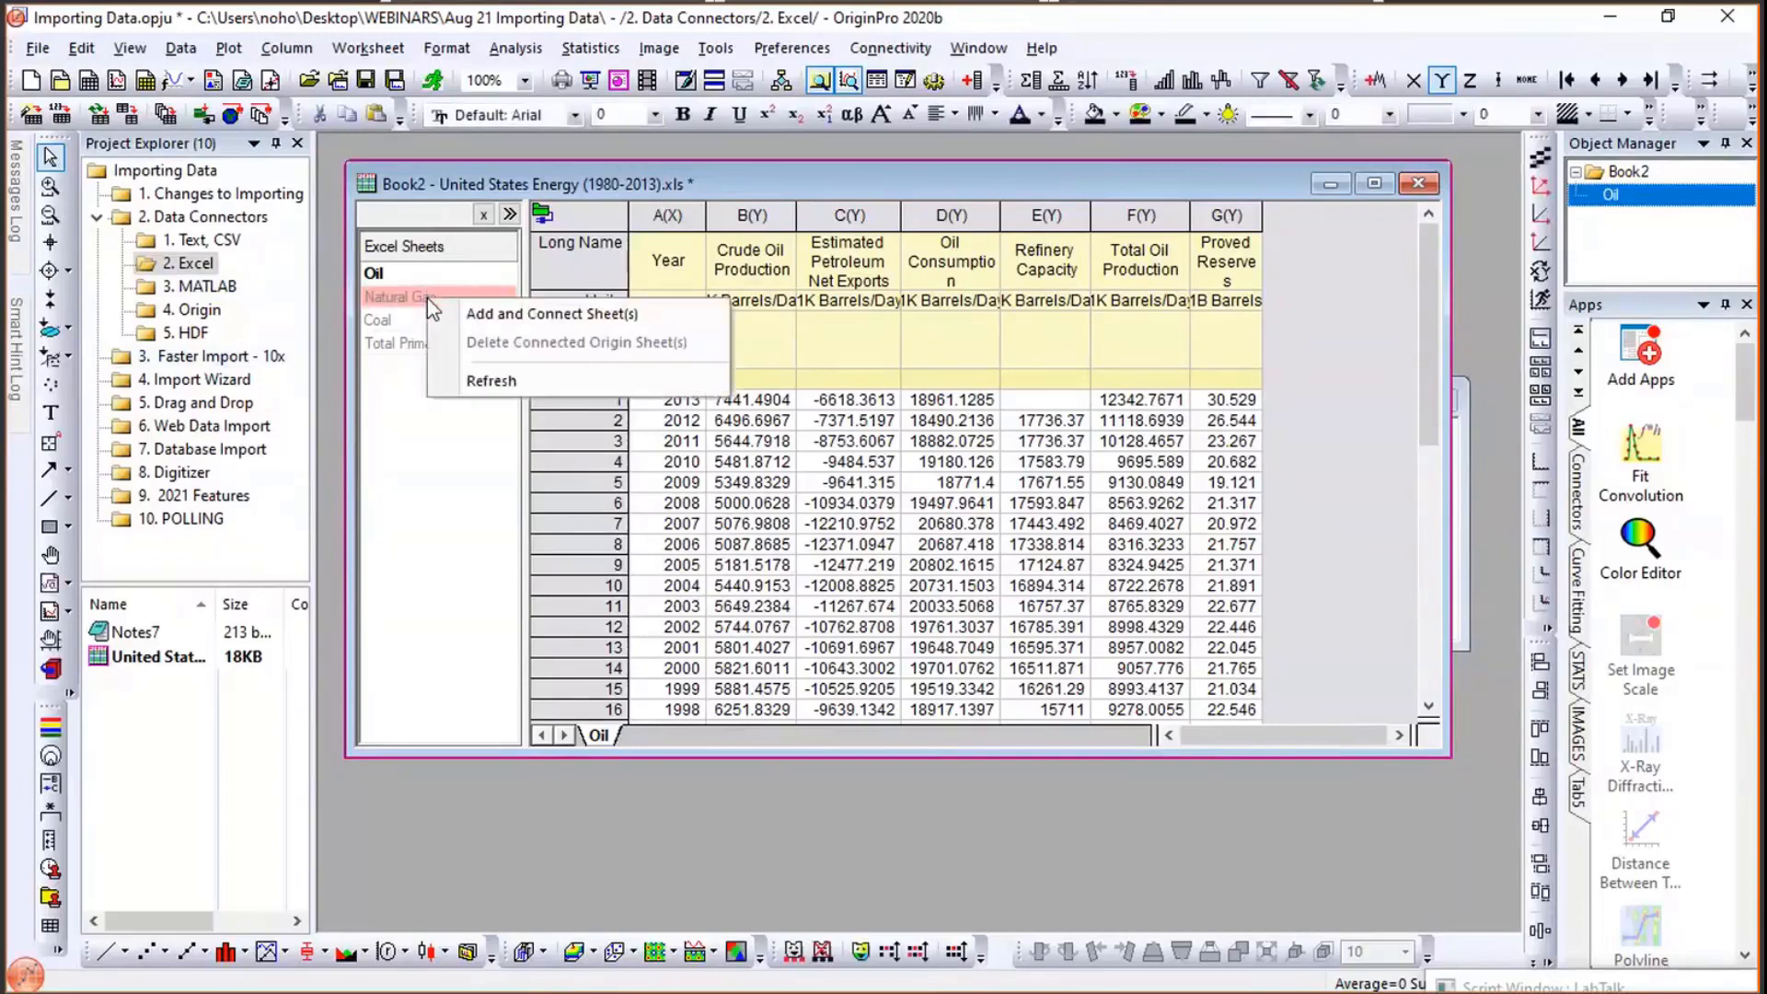
pyautogui.click(552, 314)
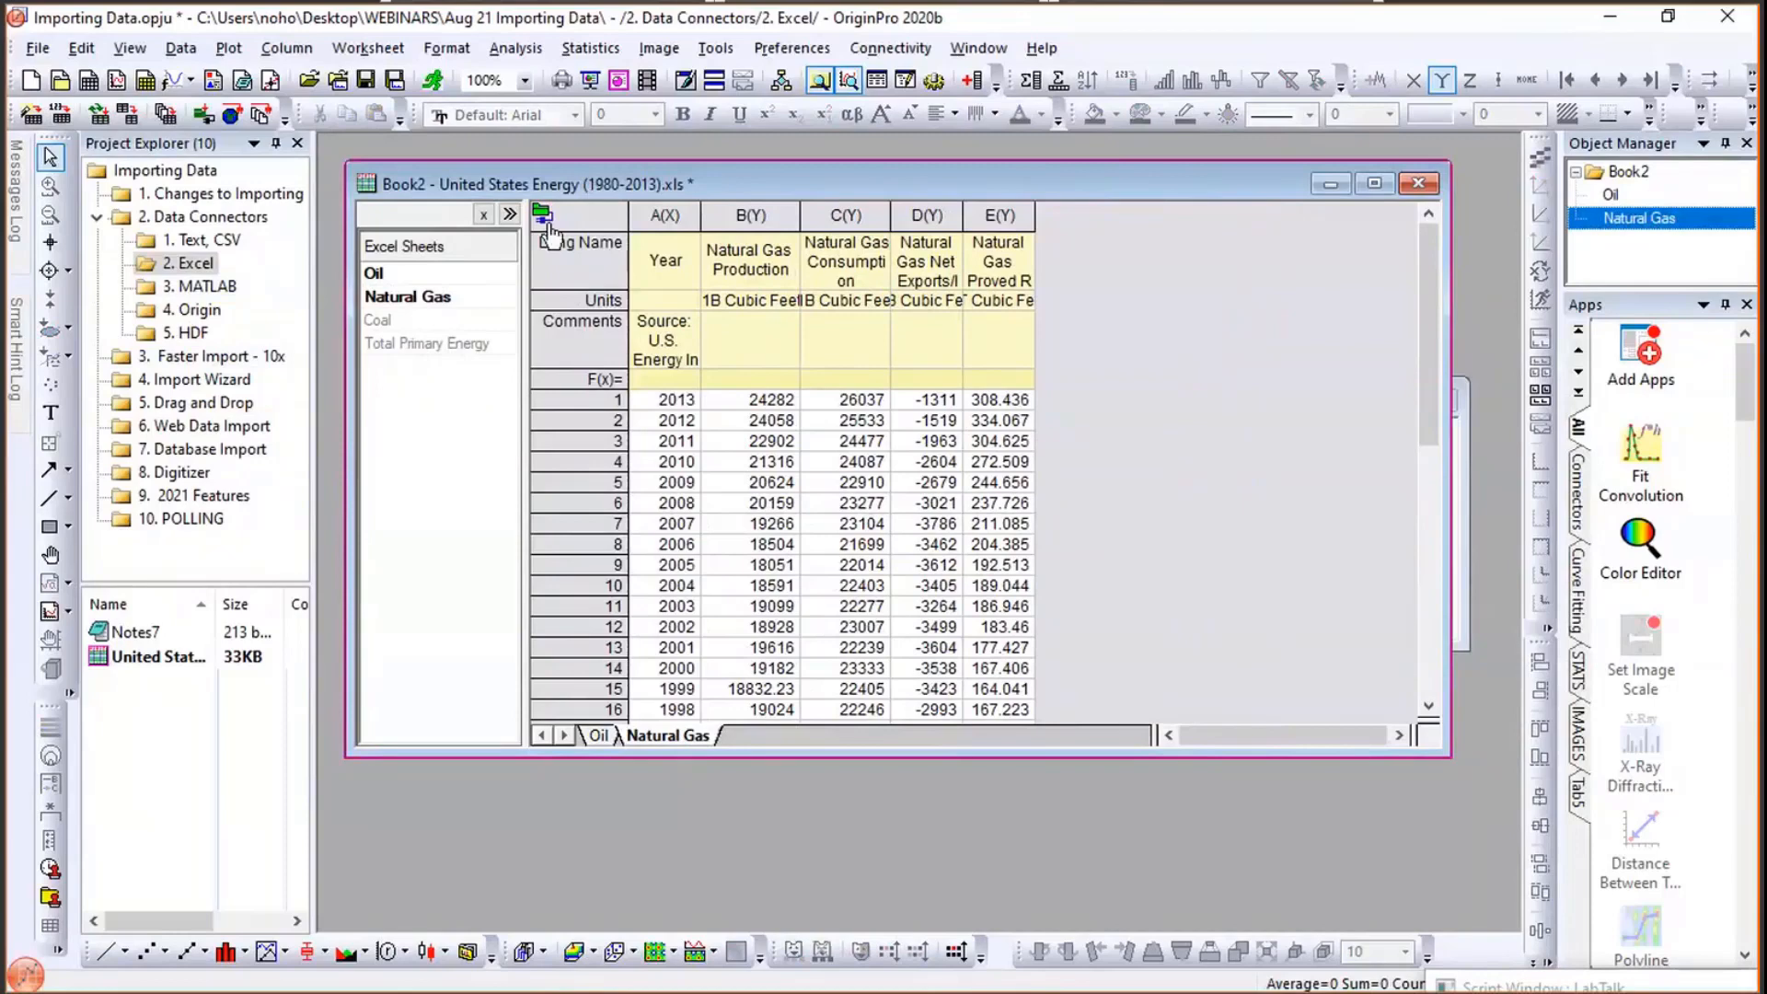
# - Inspect the connector details and switch between the Oil and Natural Gas sheets
pyautogui.moveTo(543, 221)
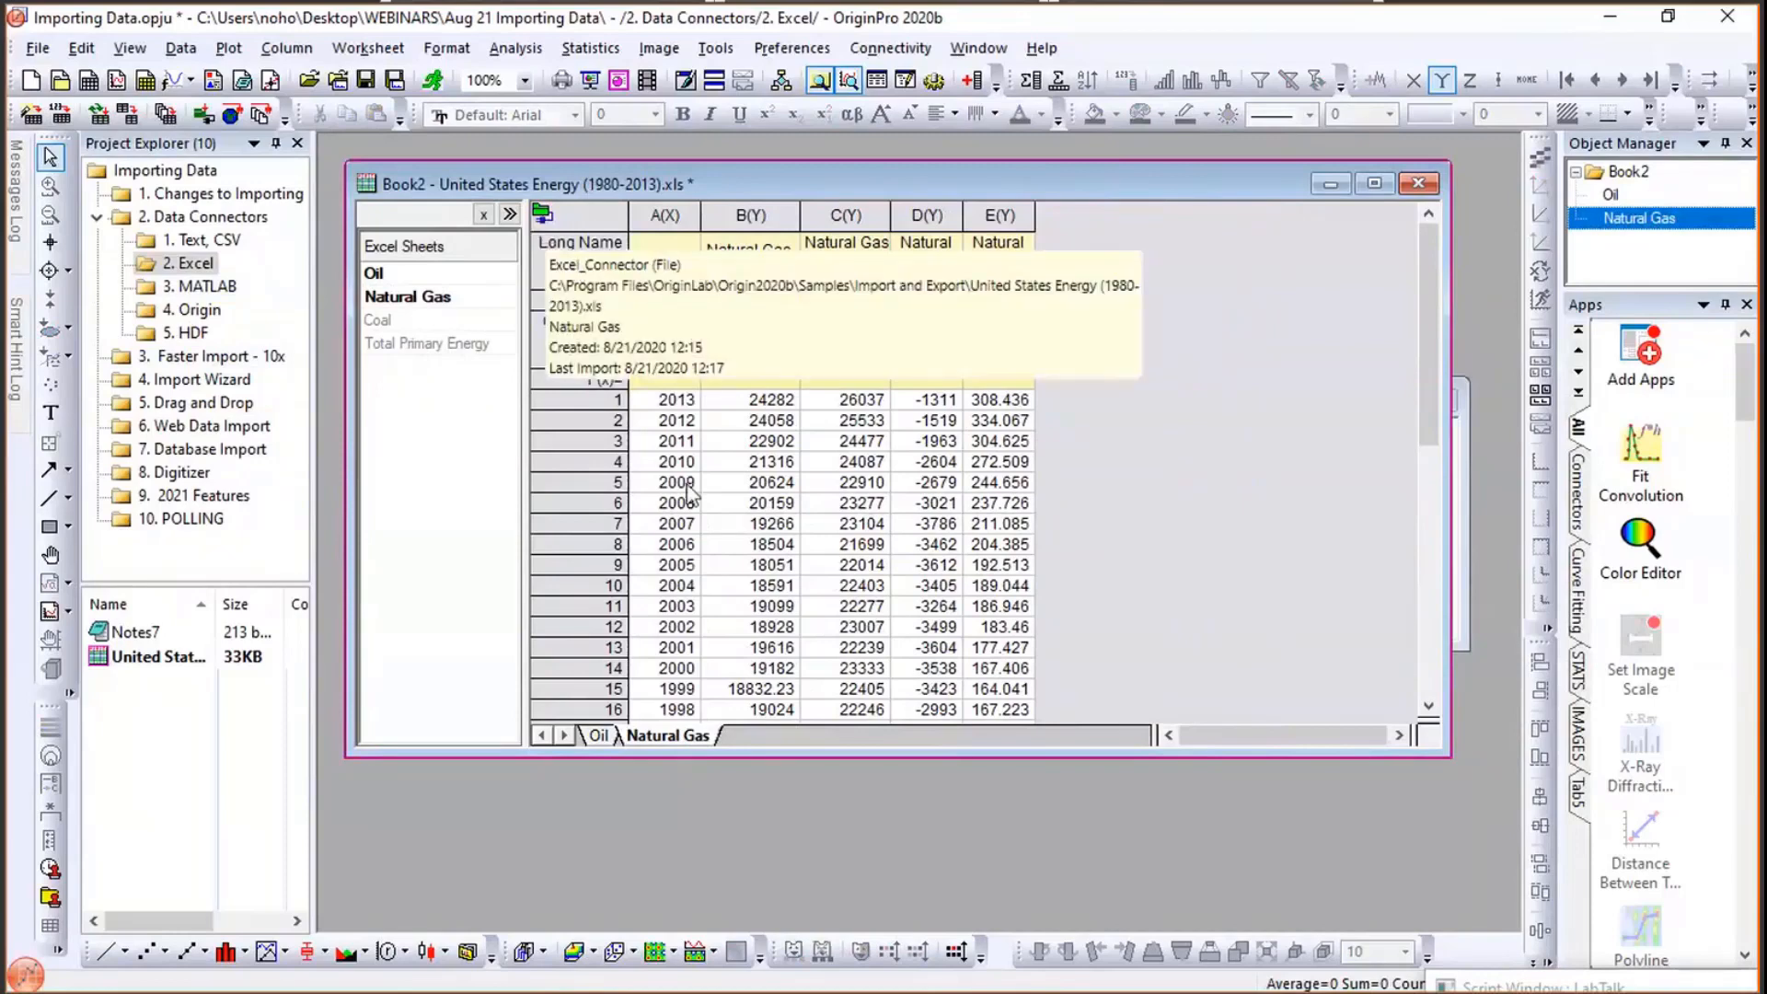
pyautogui.click(607, 738)
pyautogui.click(645, 742)
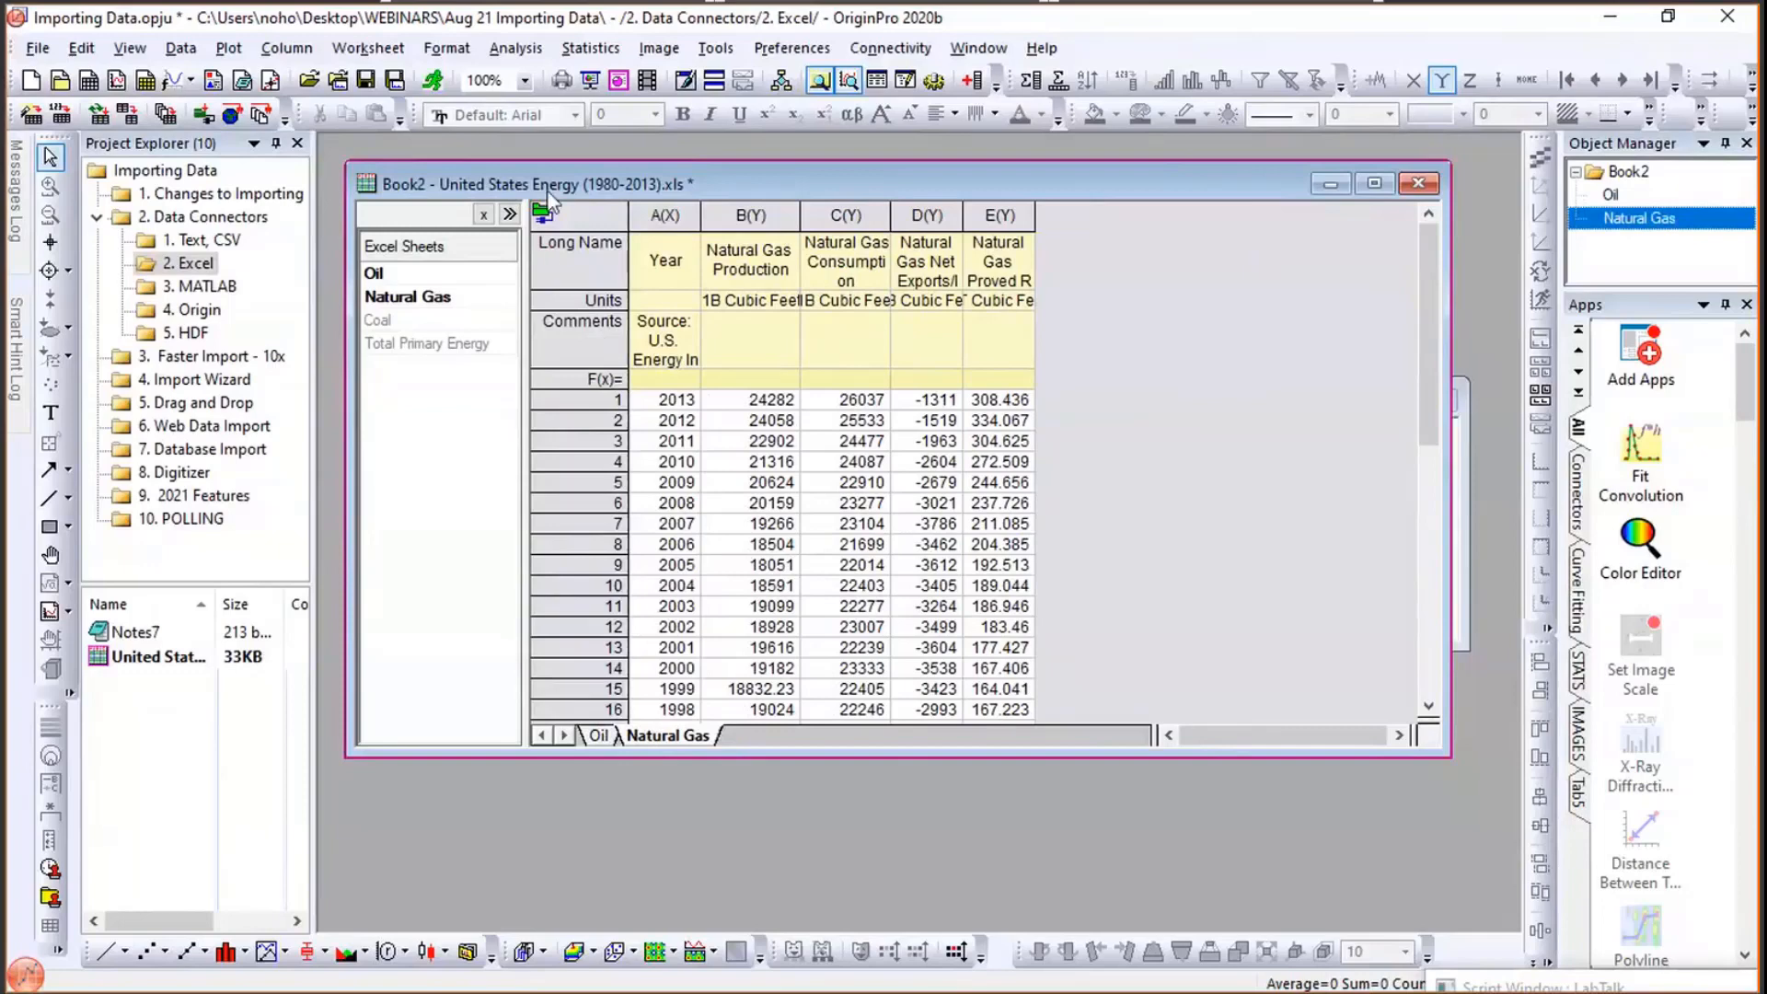
pyautogui.click(544, 219)
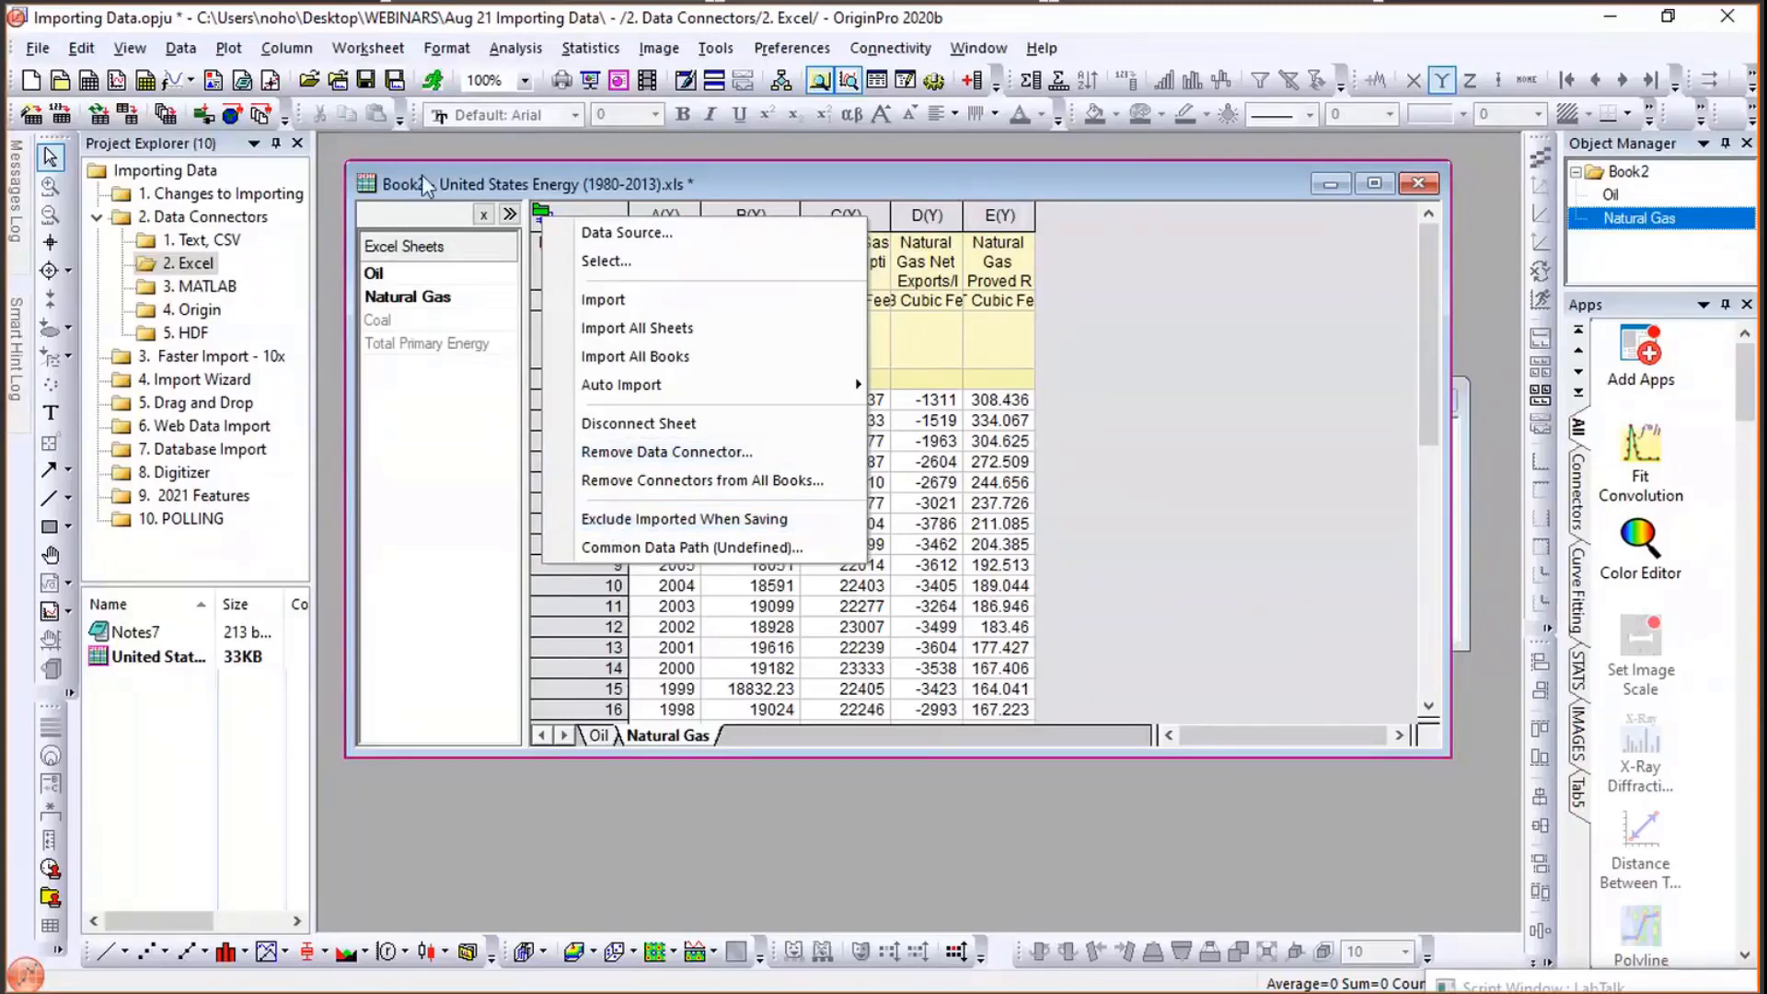
pyautogui.click(400, 205)
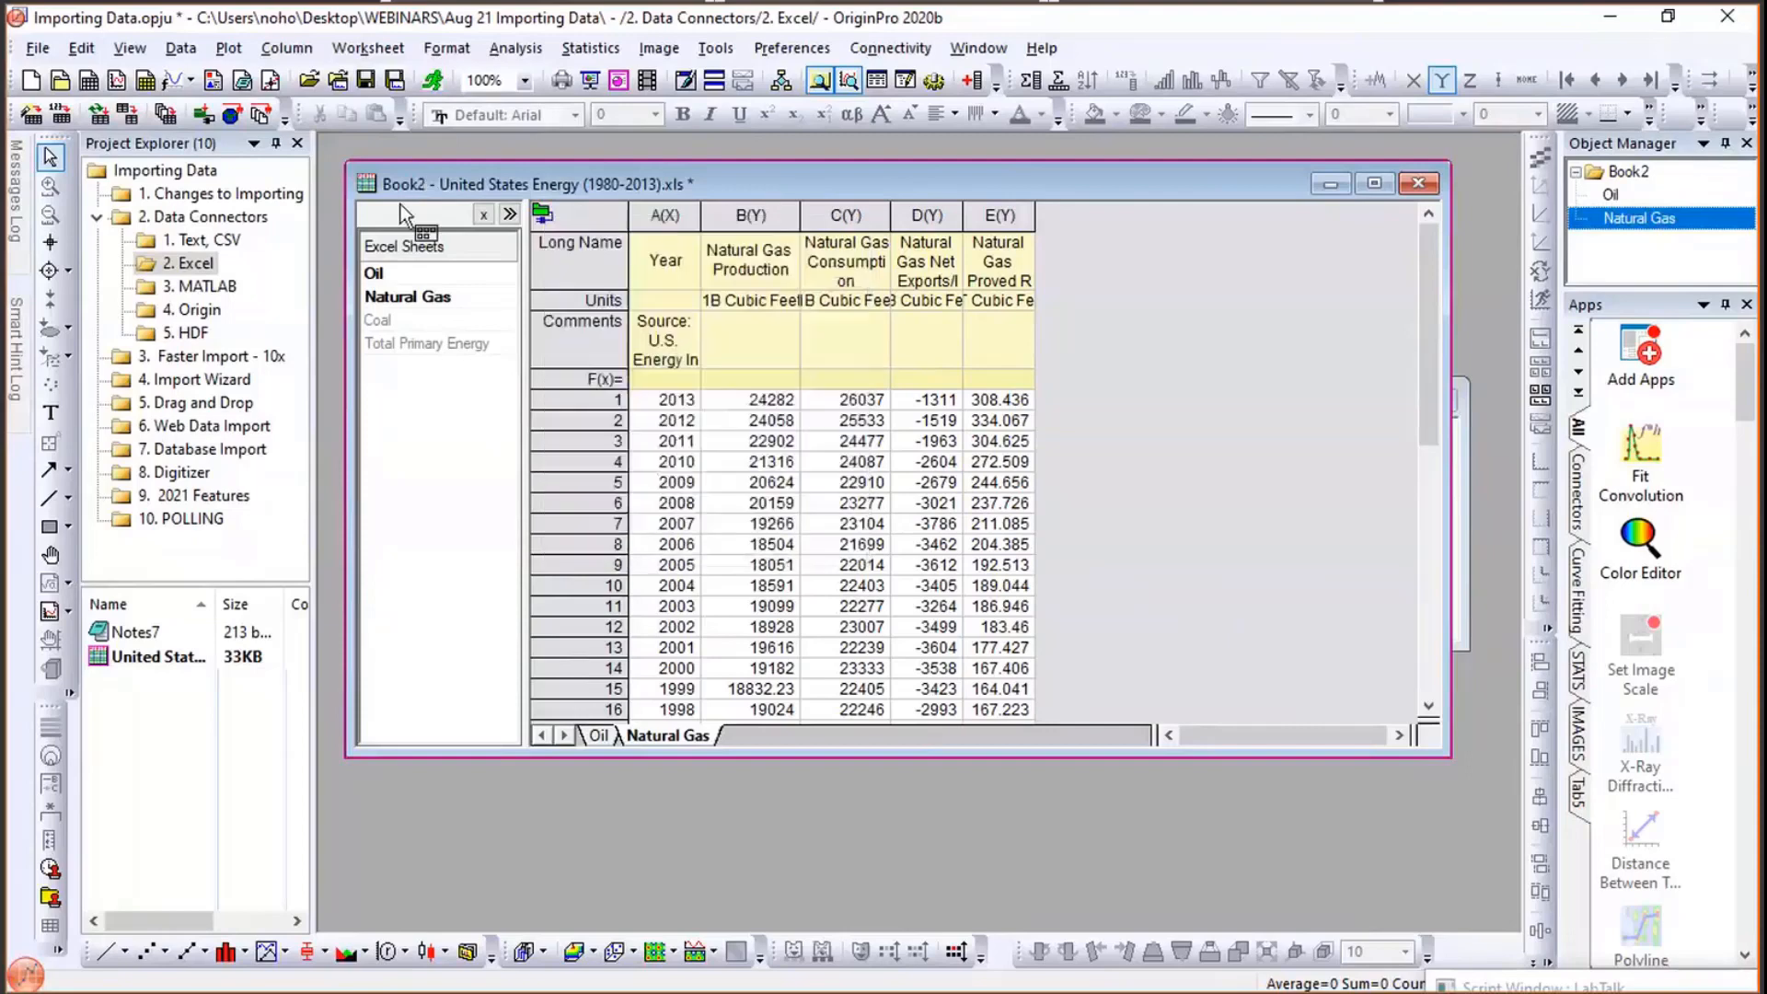
# - In the 3. MATLAB folder, connect Book5 to the MATLAB file foils radiance and spectral temperature
pyautogui.click(219, 287)
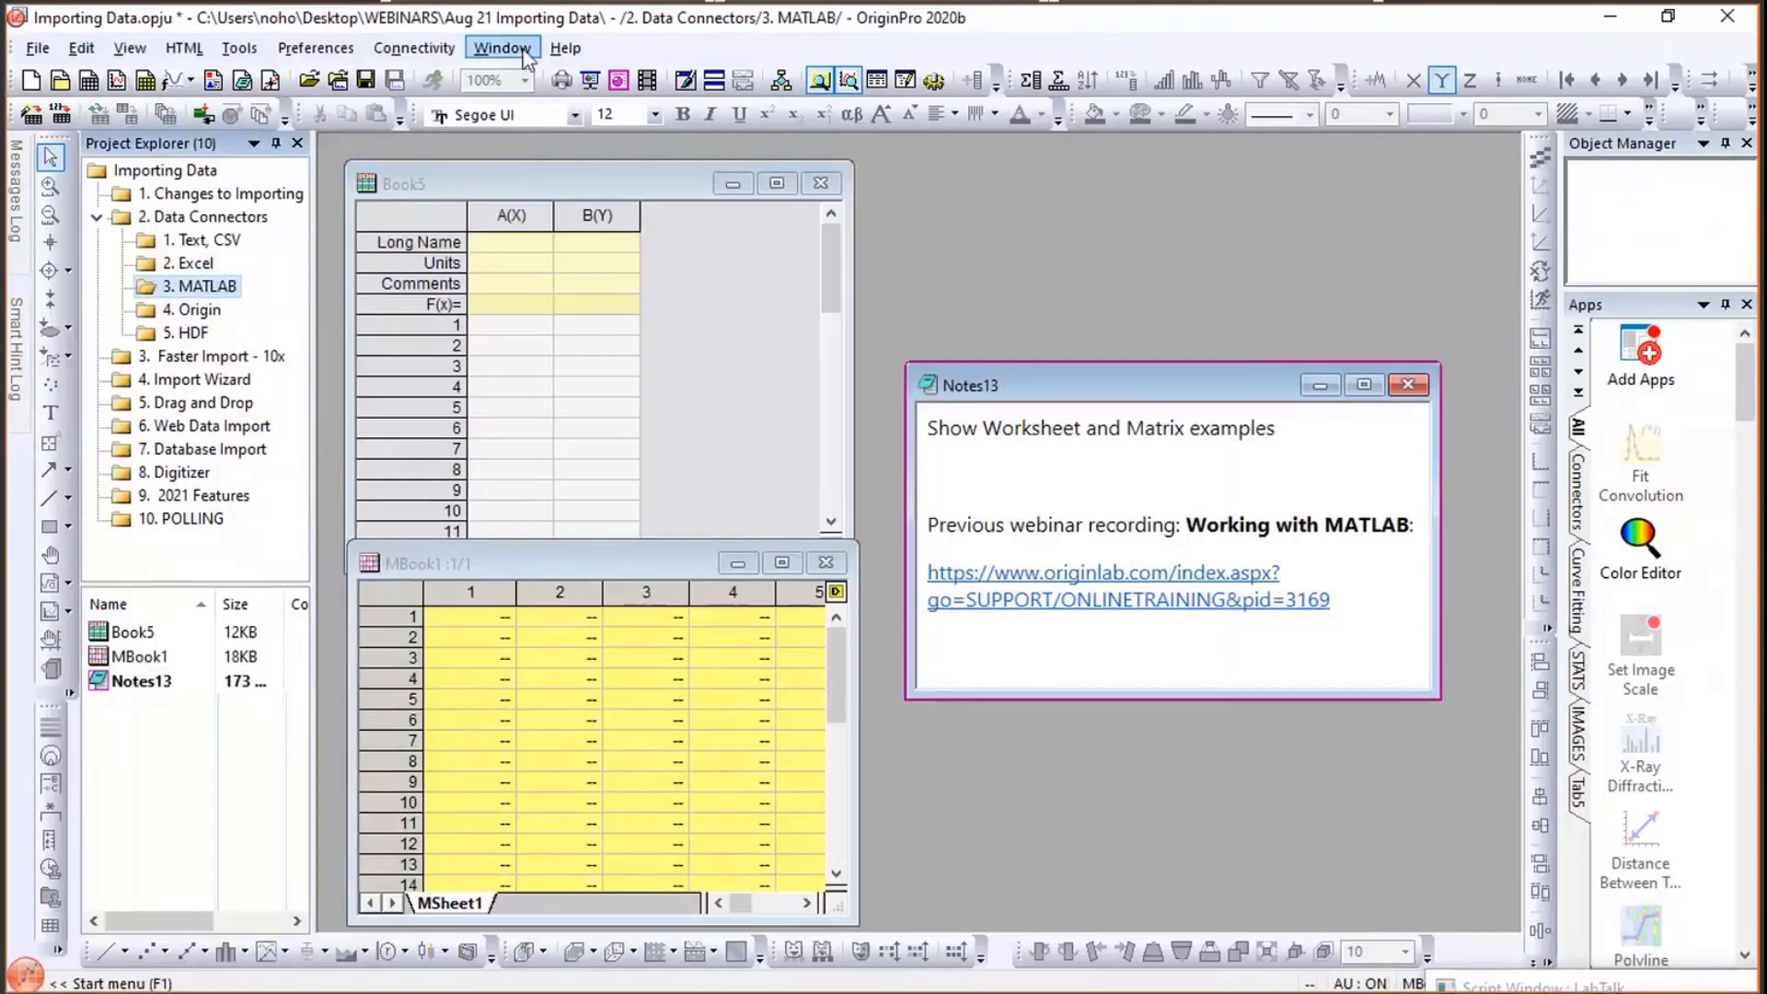
pyautogui.click(540, 200)
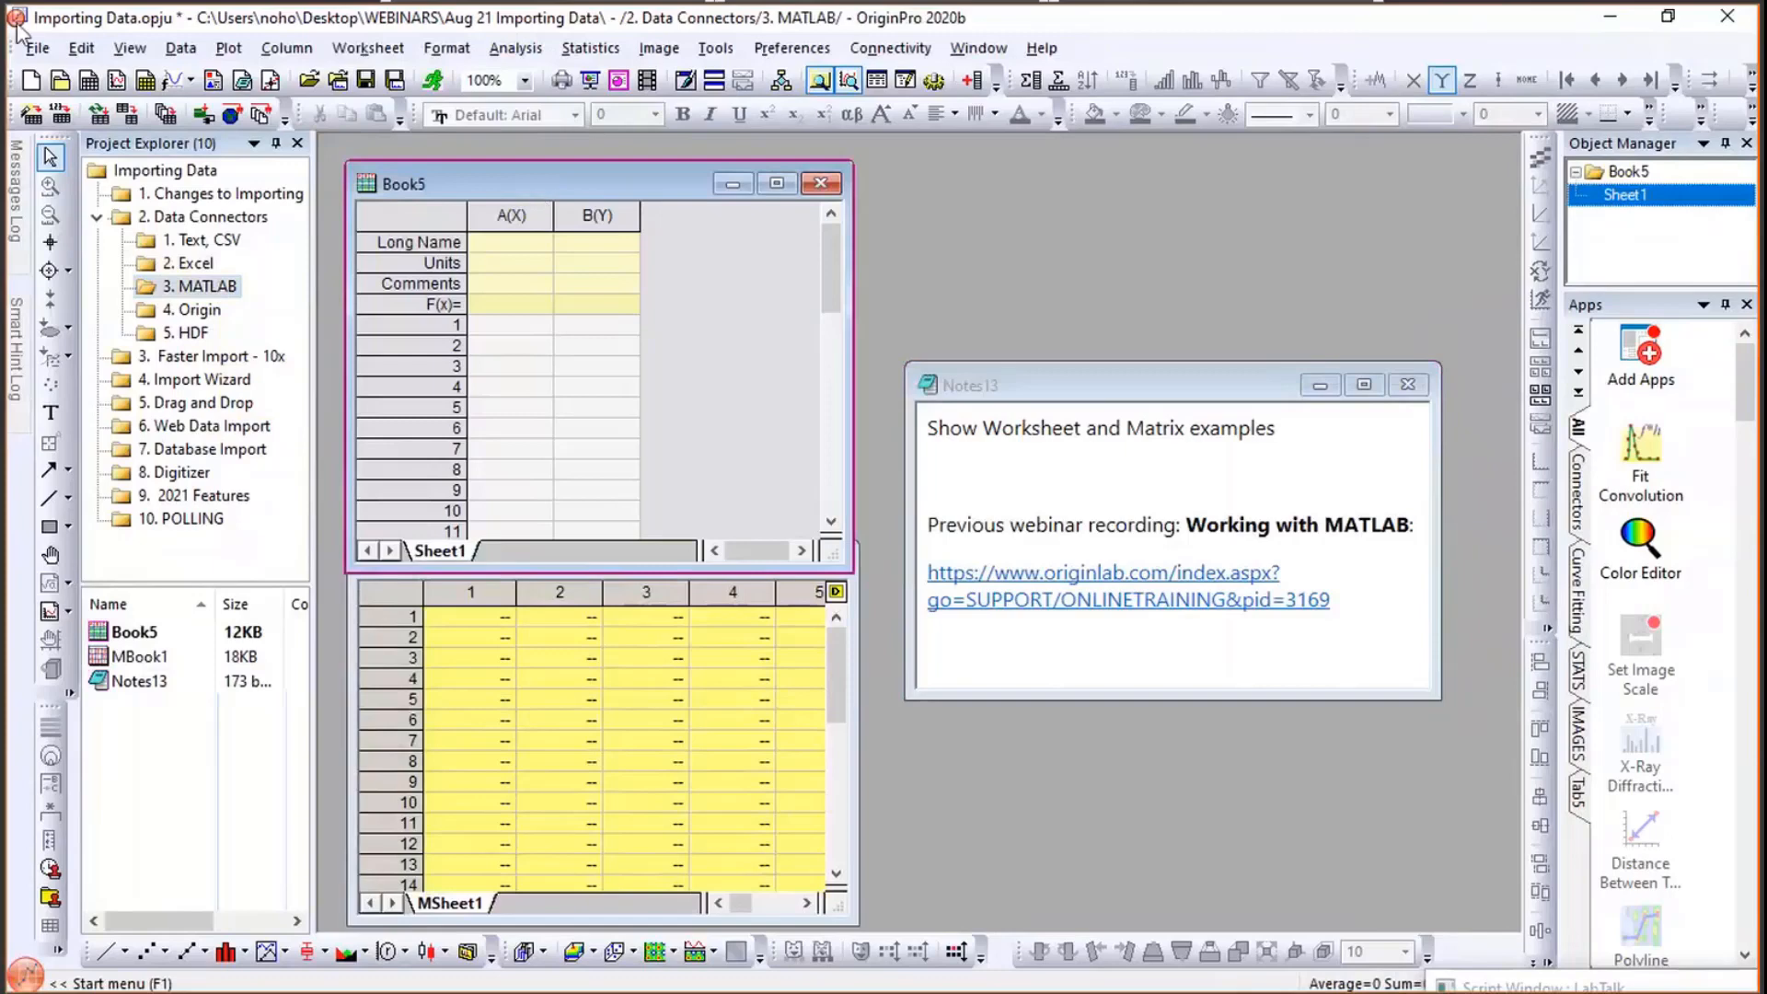
pyautogui.click(194, 52)
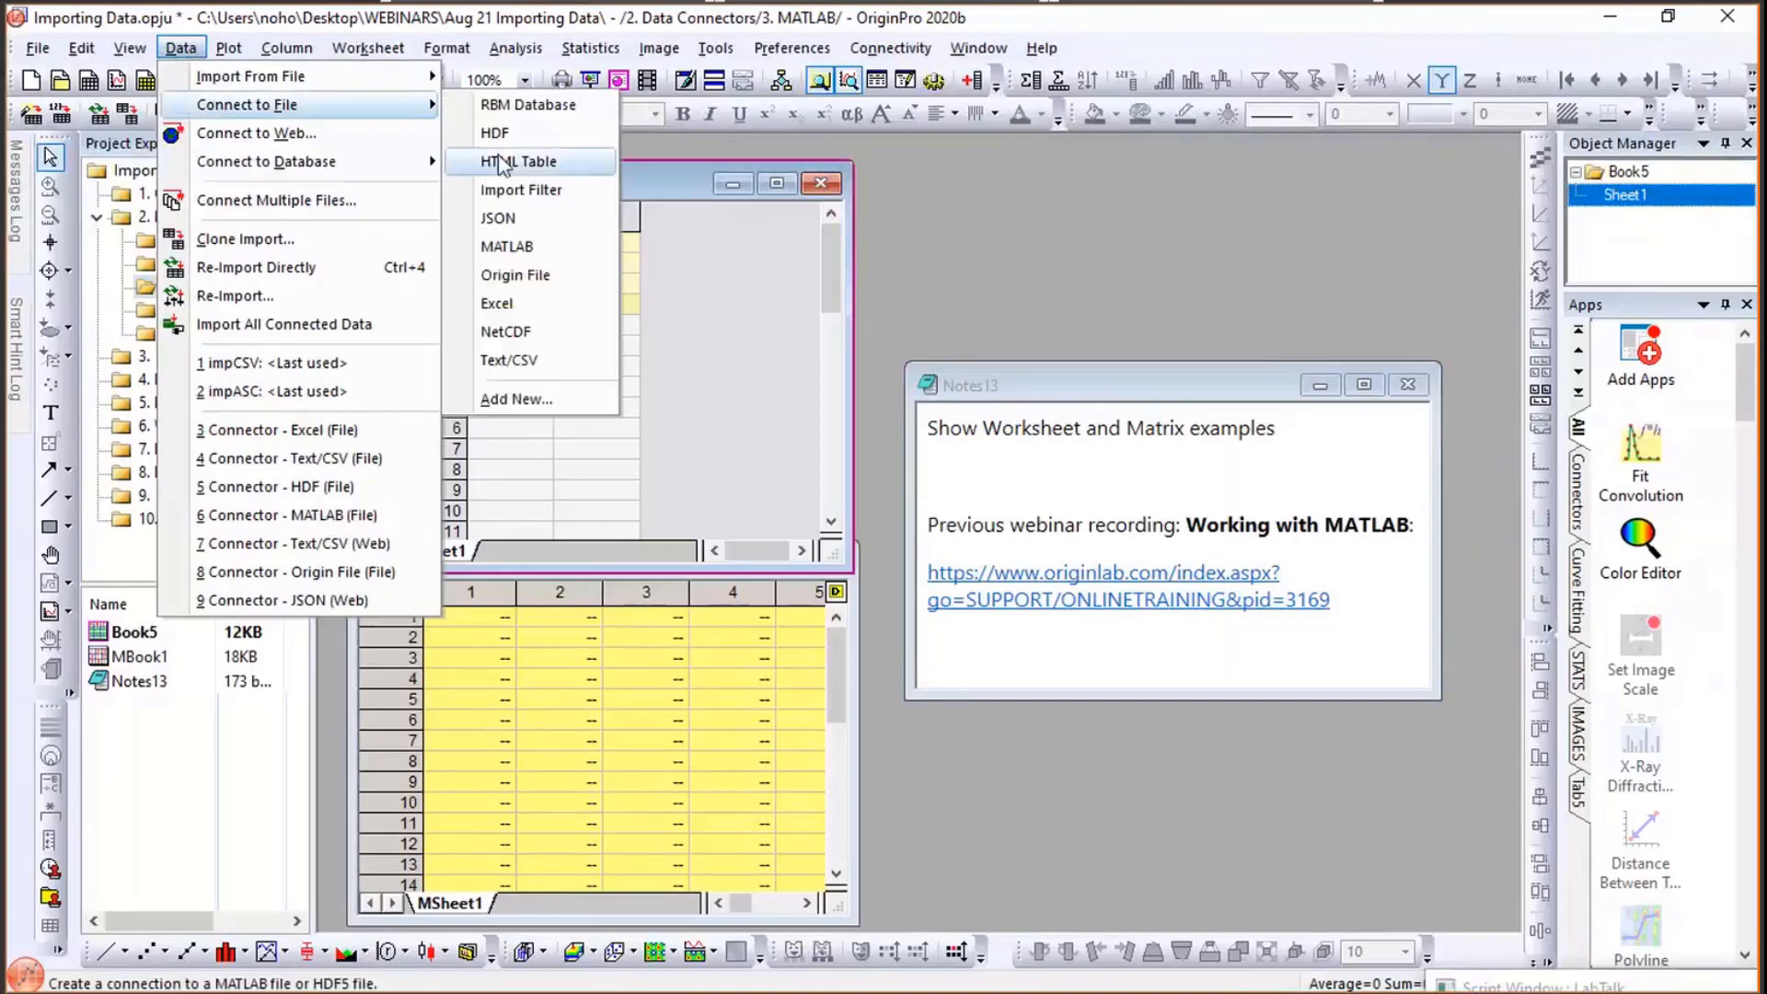
pyautogui.click(494, 244)
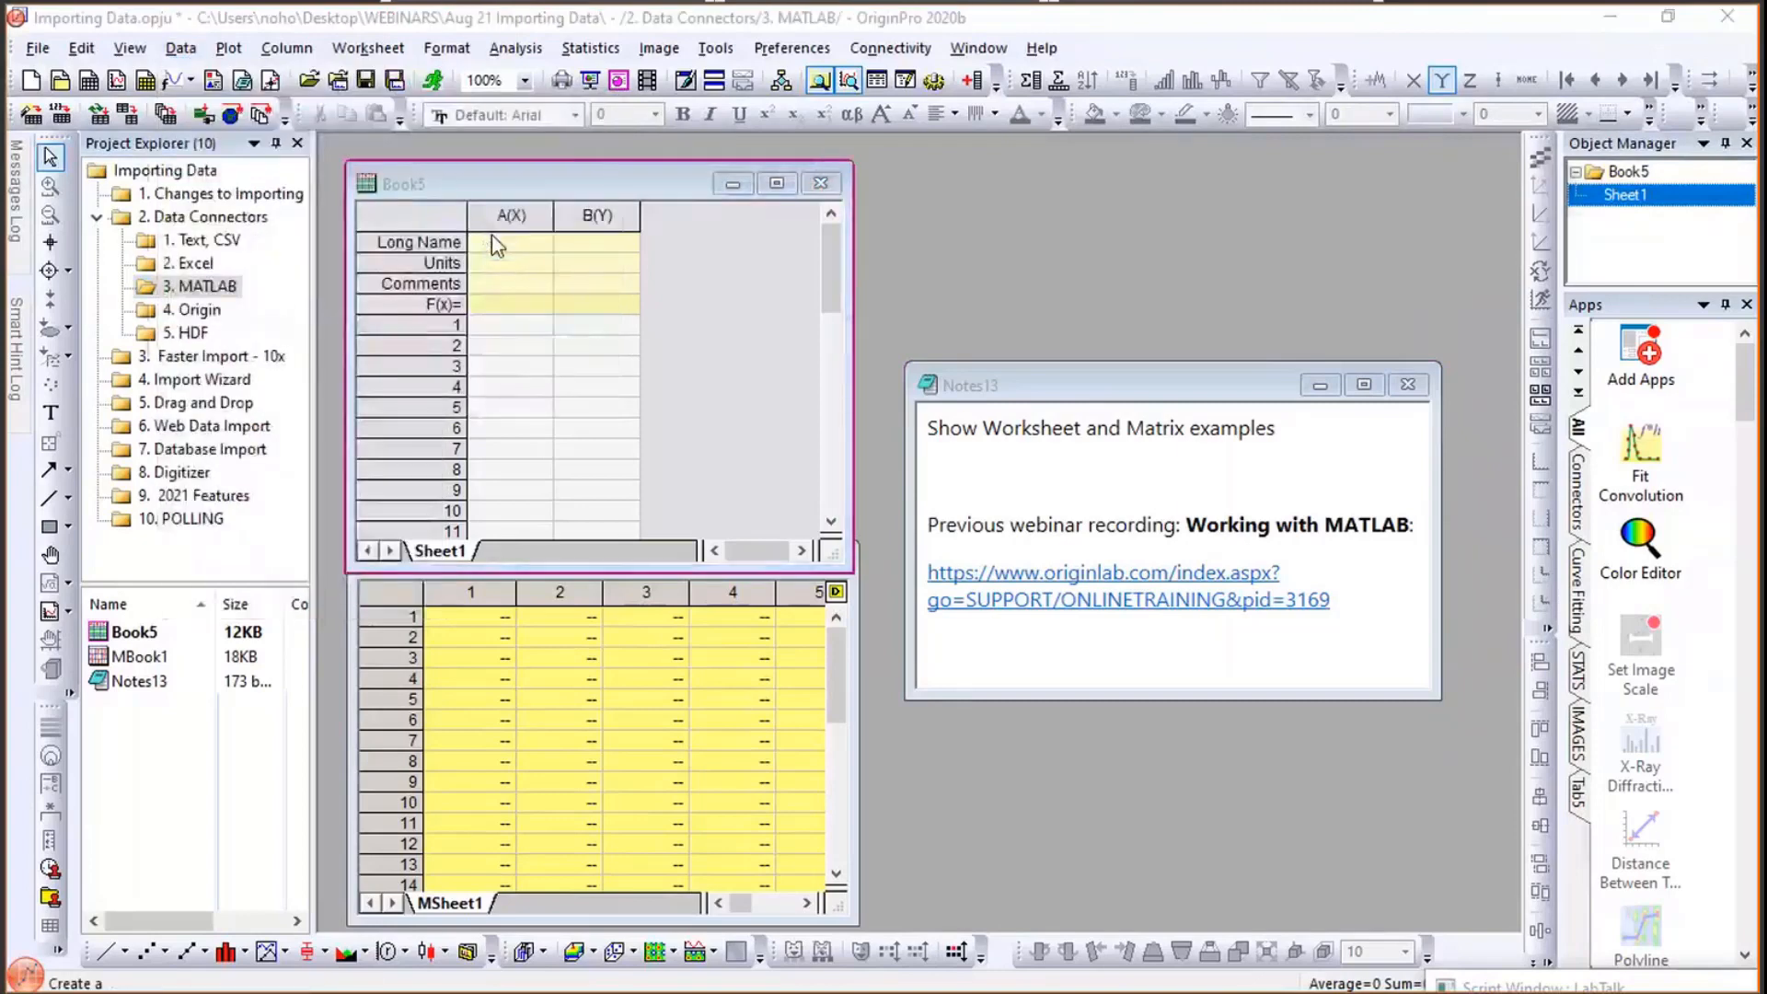
pyautogui.click(449, 280)
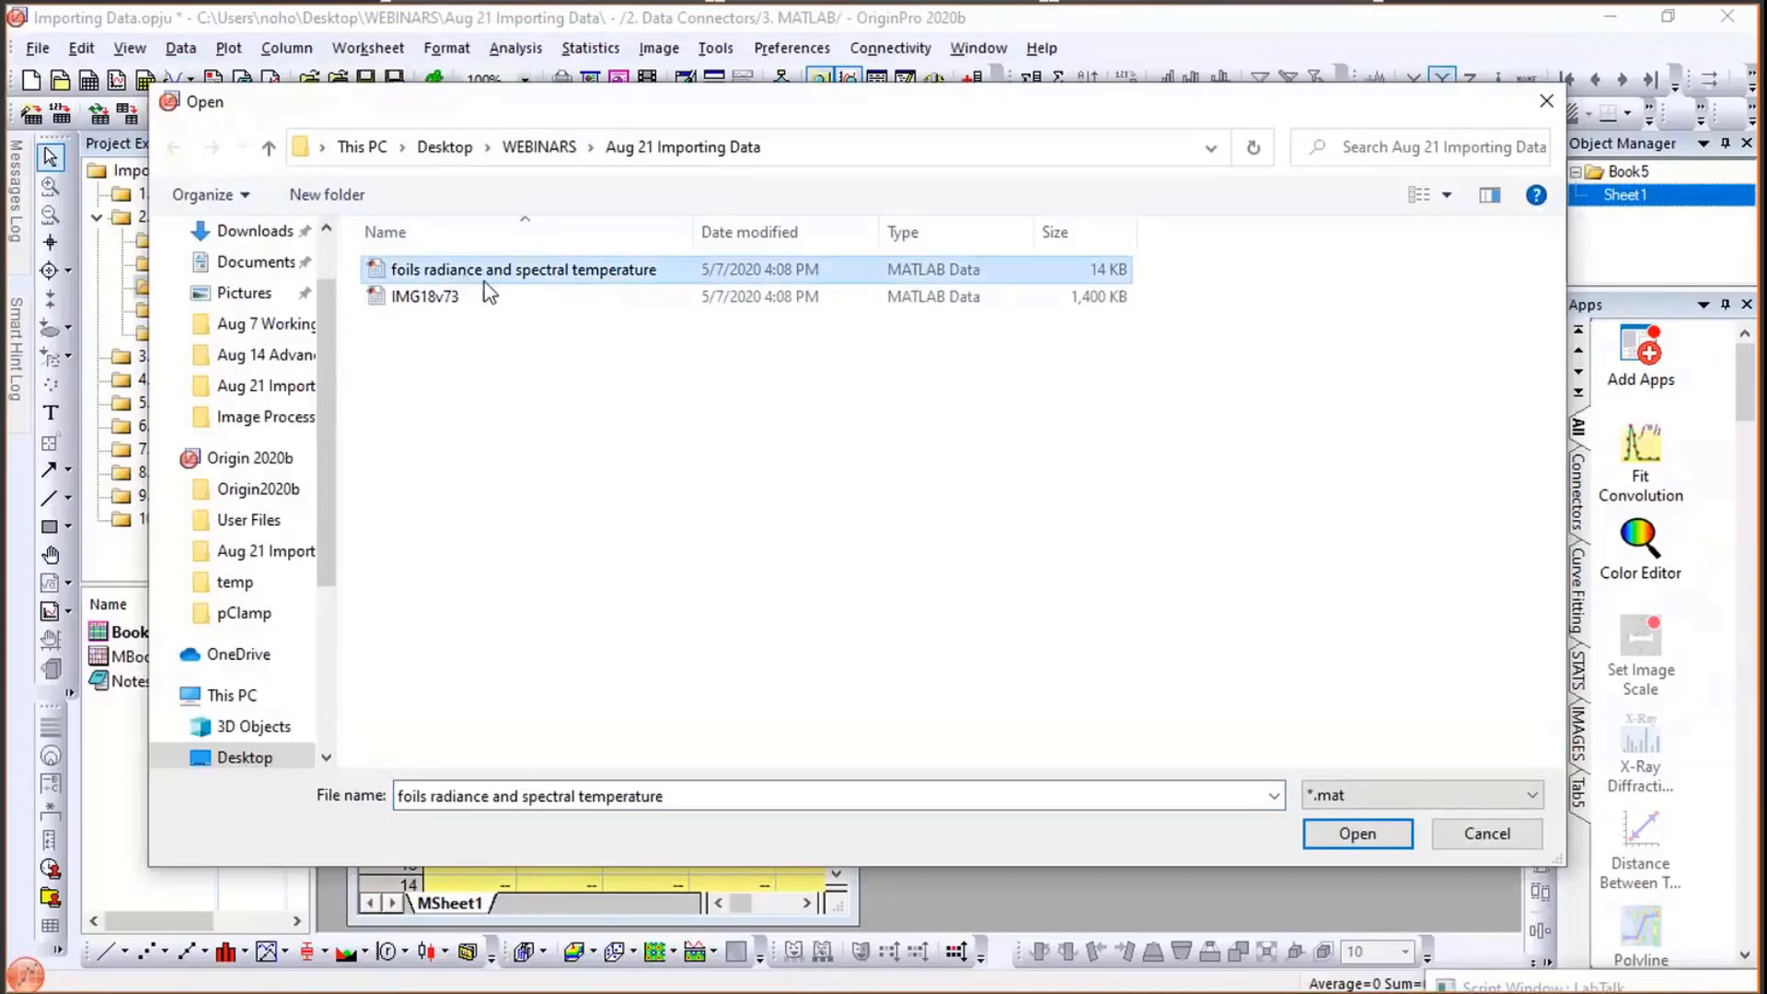
pyautogui.click(1326, 835)
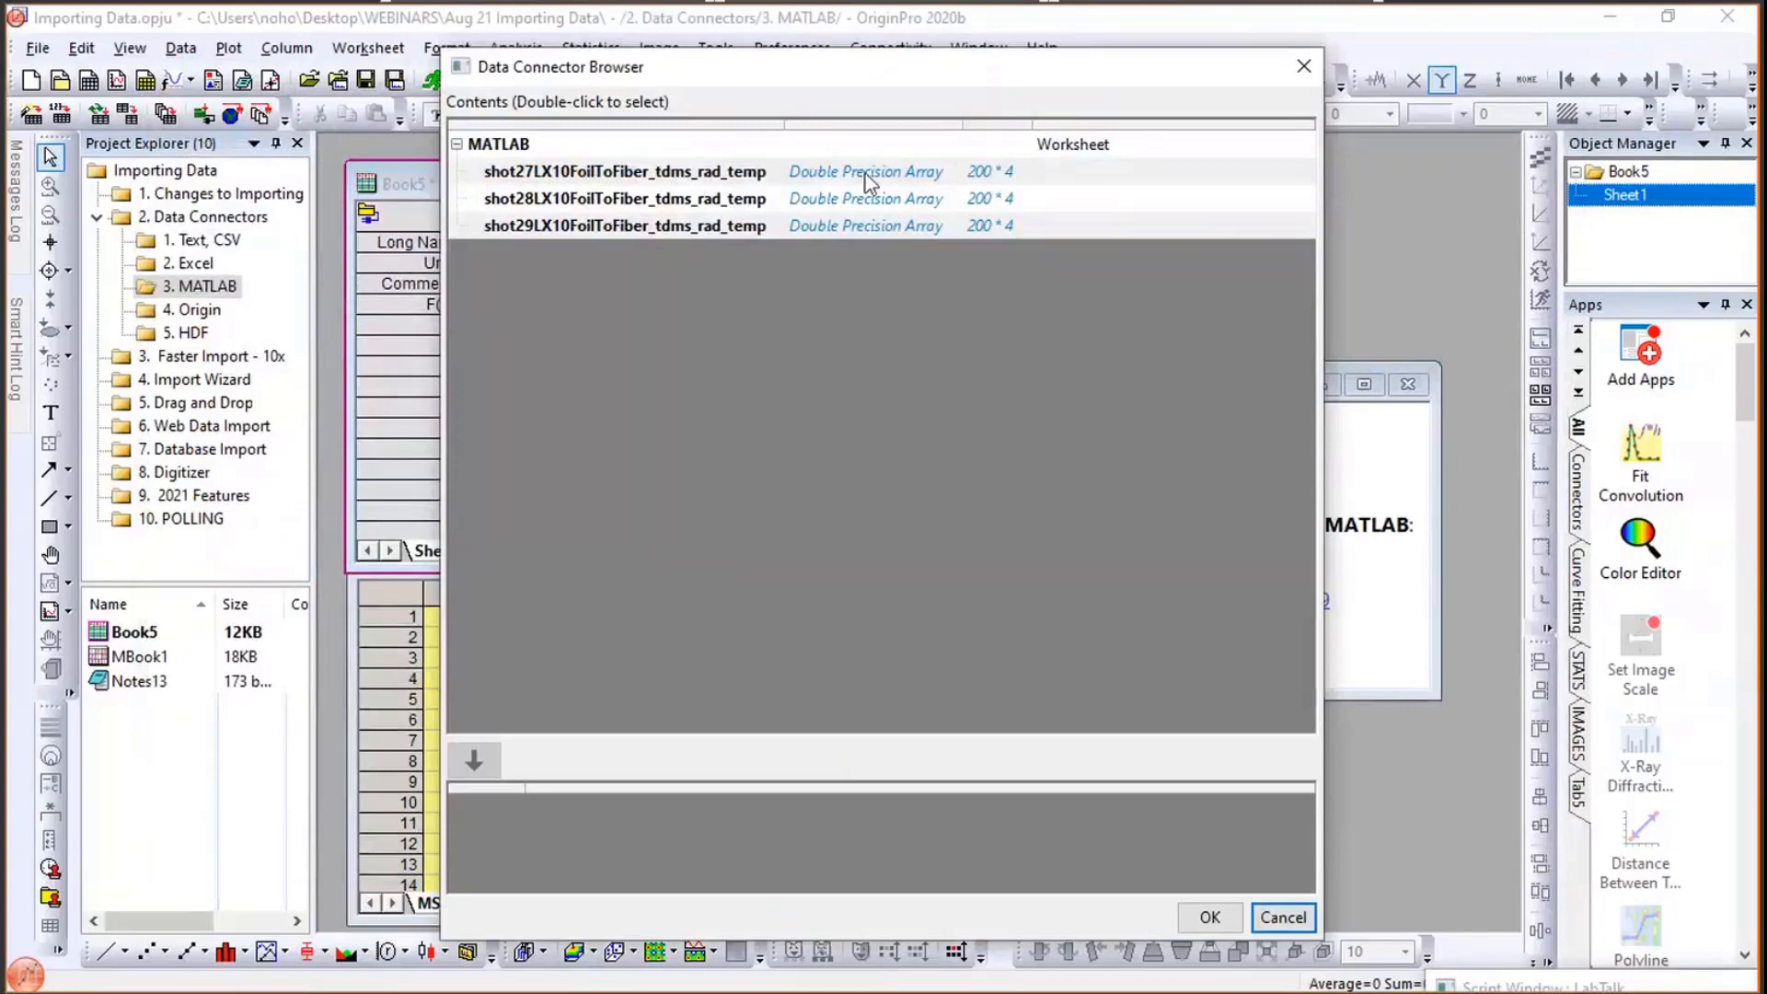
# - Select the shot27LX10FoilToFiber_tdms_rad_temp array in the Data Connector Browser and import it
pyautogui.click(698, 175)
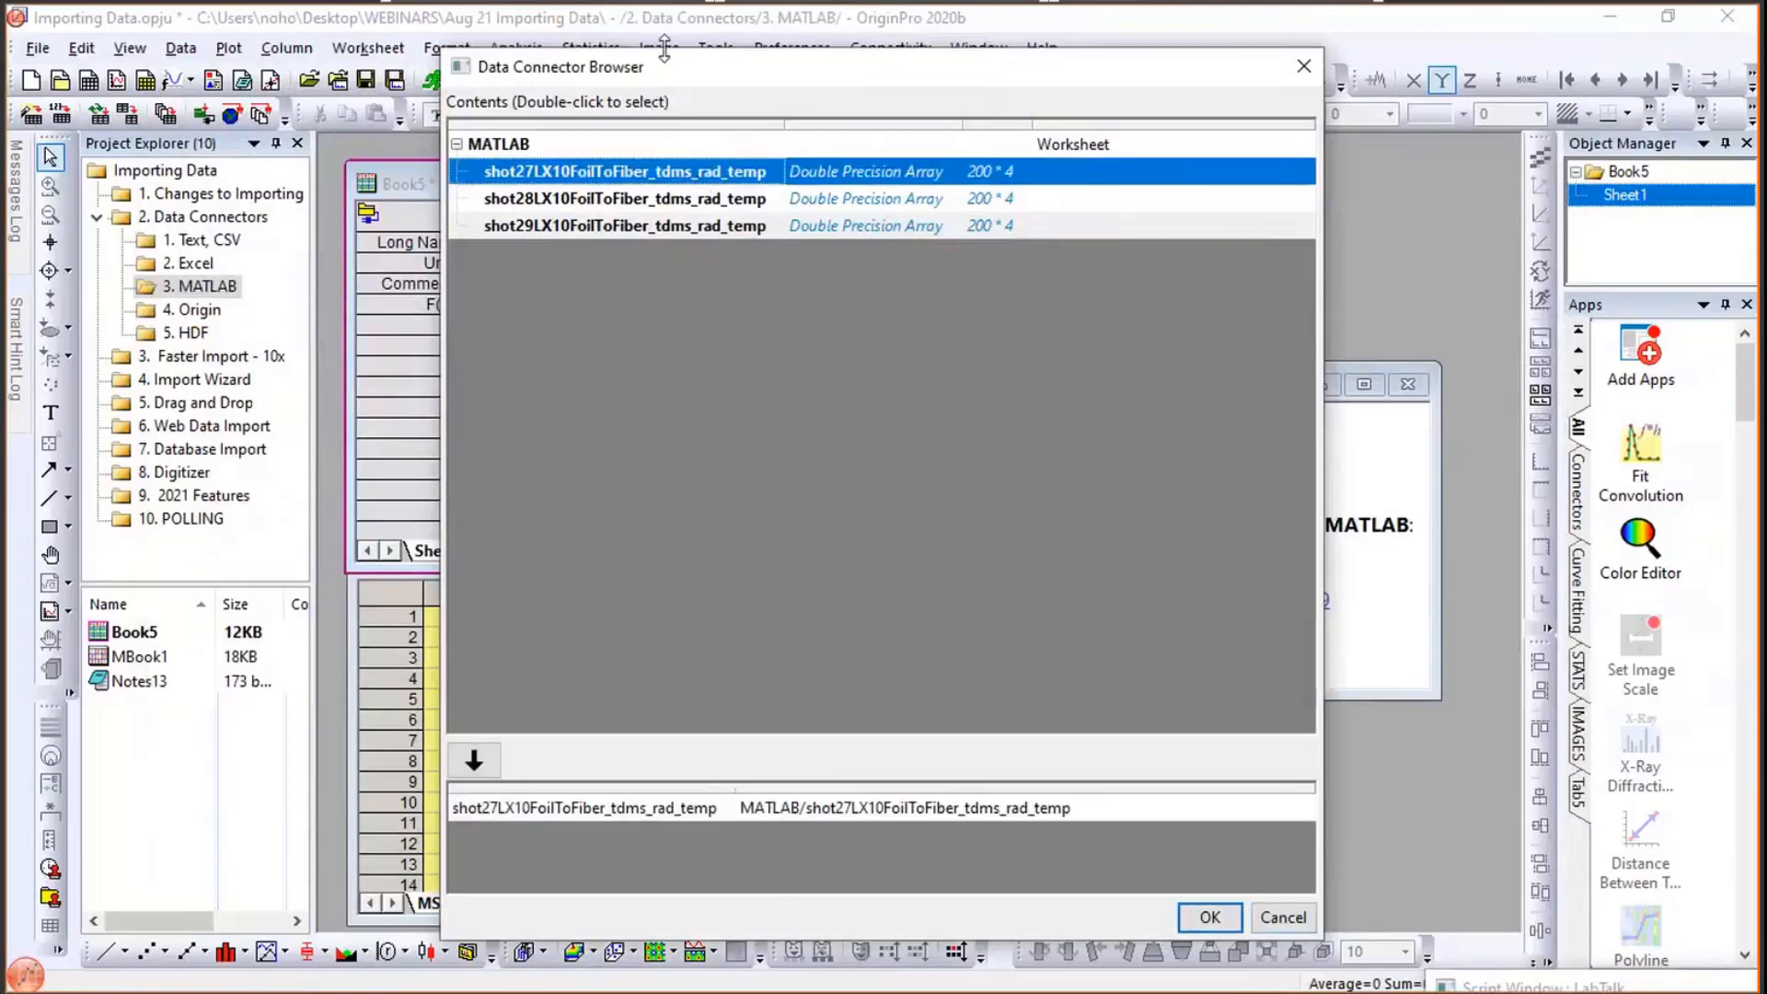
pyautogui.moveTo(666, 81); pyautogui.dragTo(426, 96)
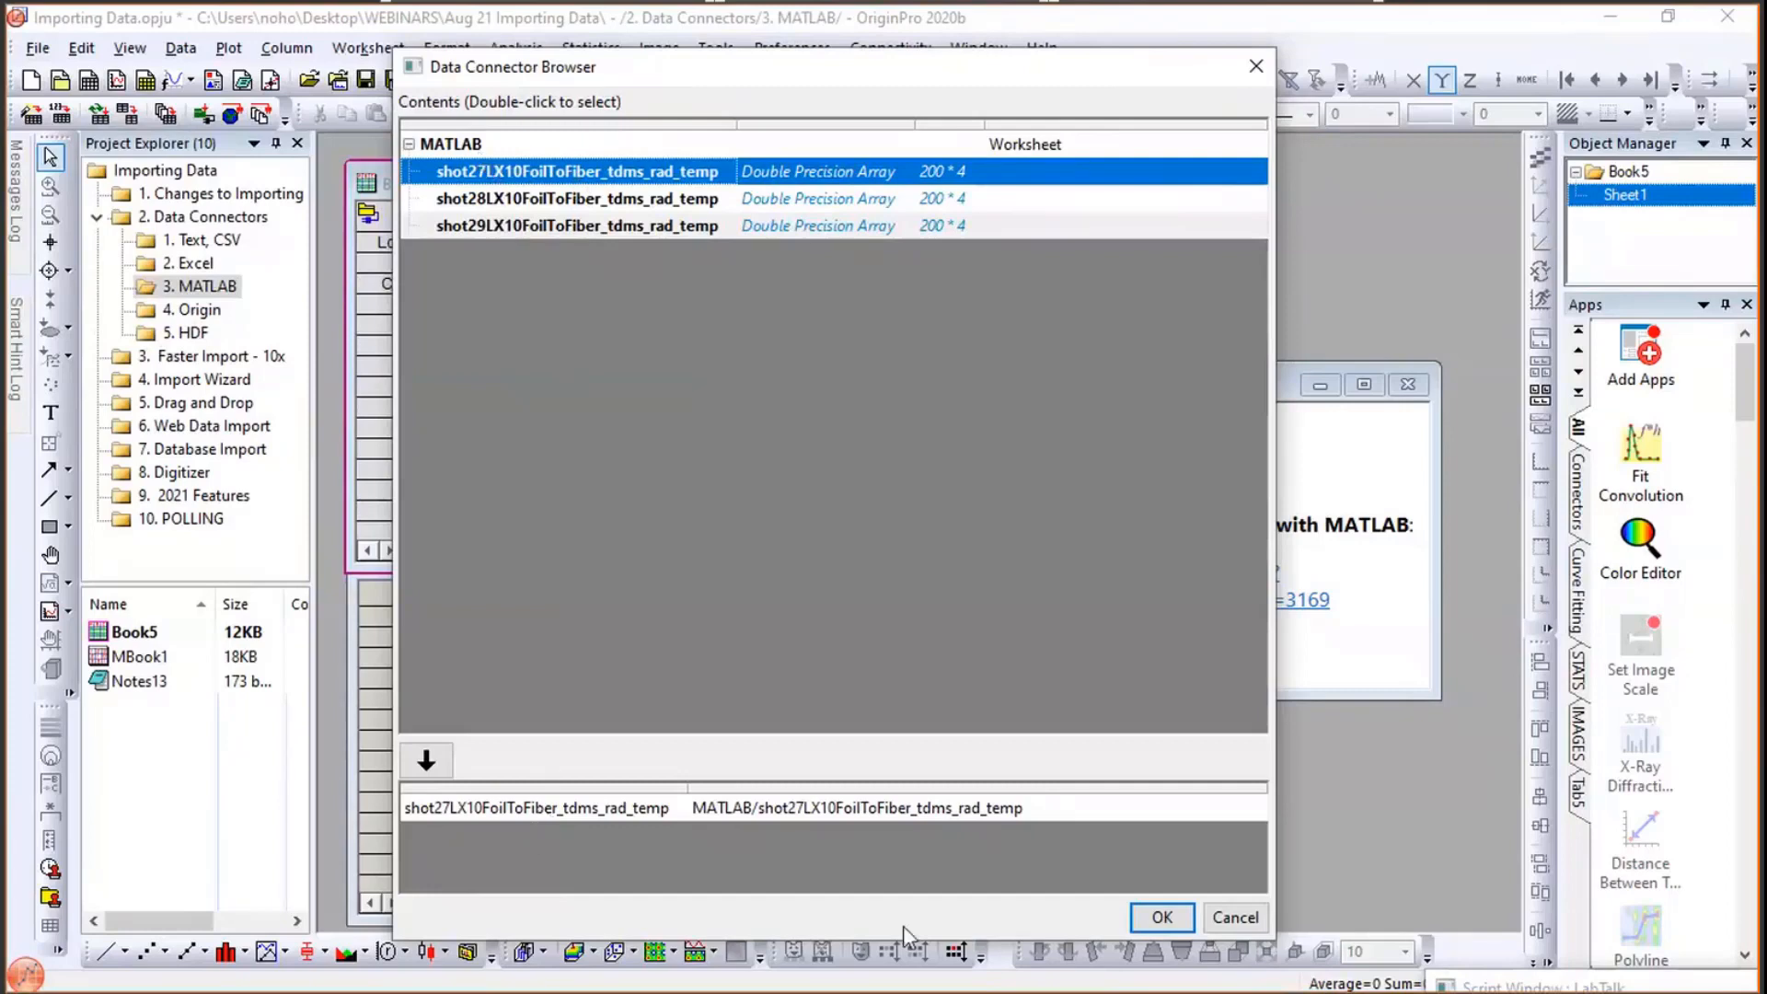
pyautogui.click(1164, 916)
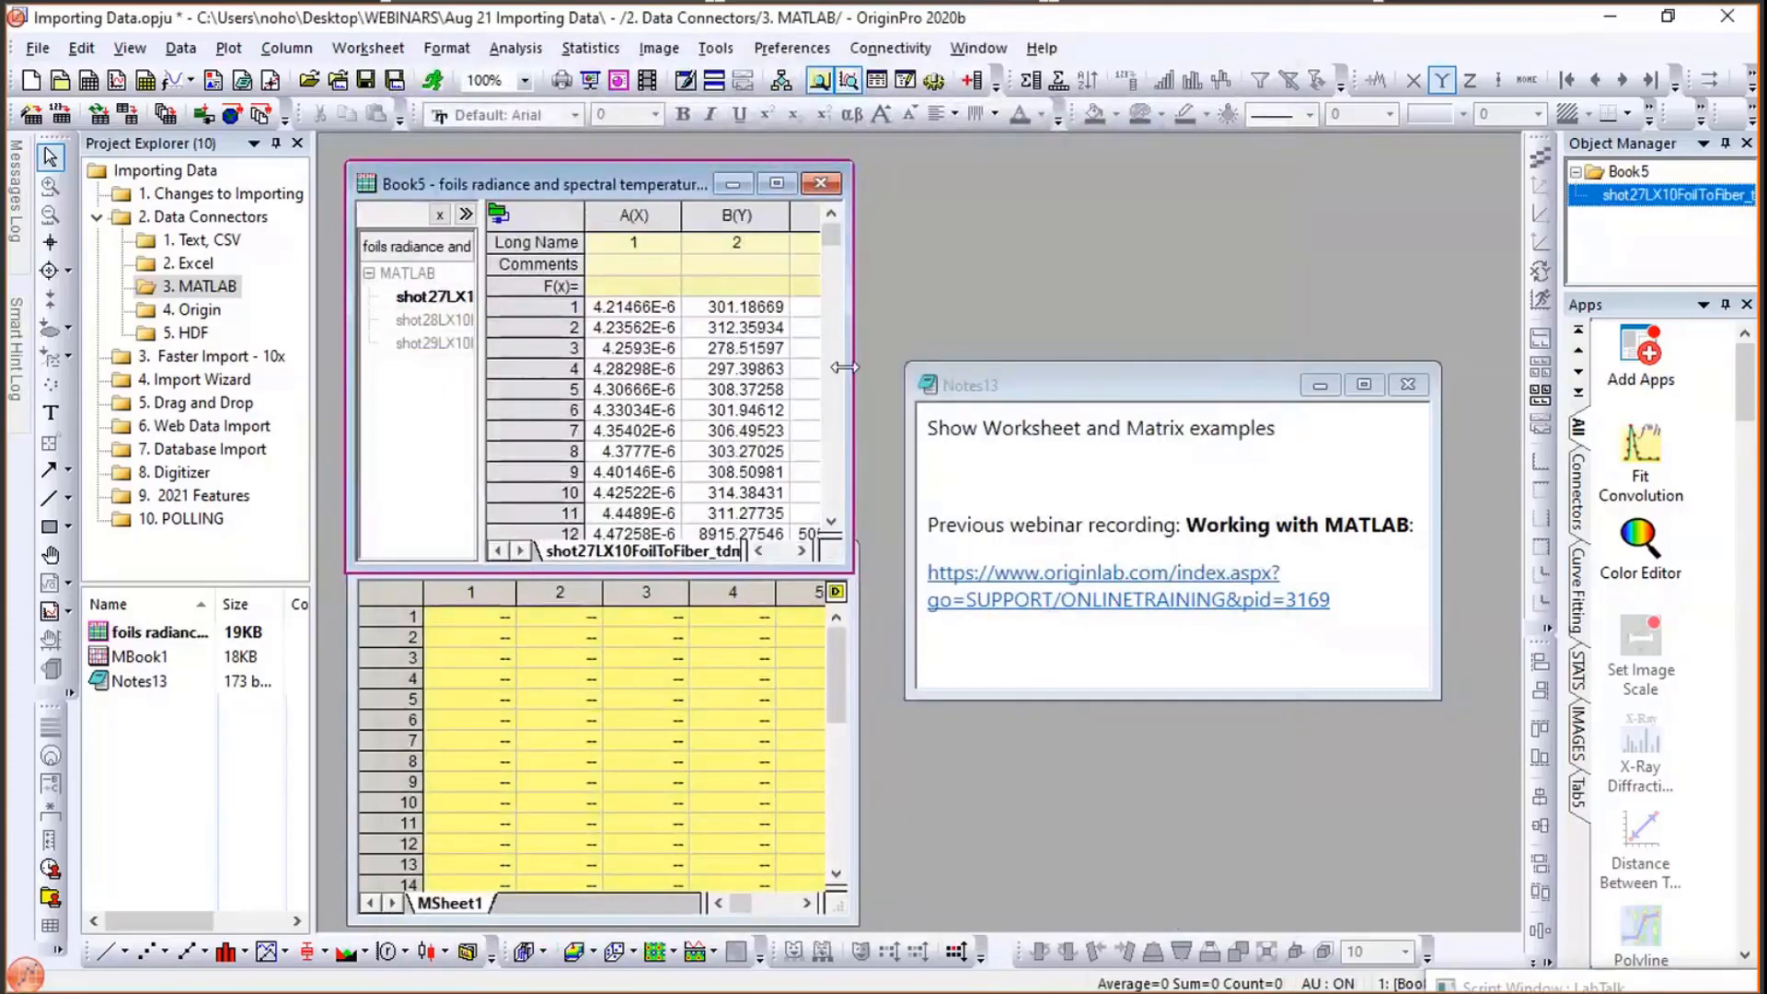
# - Enlarge the workbook and add the shot28LX10FoilToFiber_tdms_rad_temp array to the active sheet
pyautogui.moveTo(845, 368); pyautogui.dragTo(1518, 338)
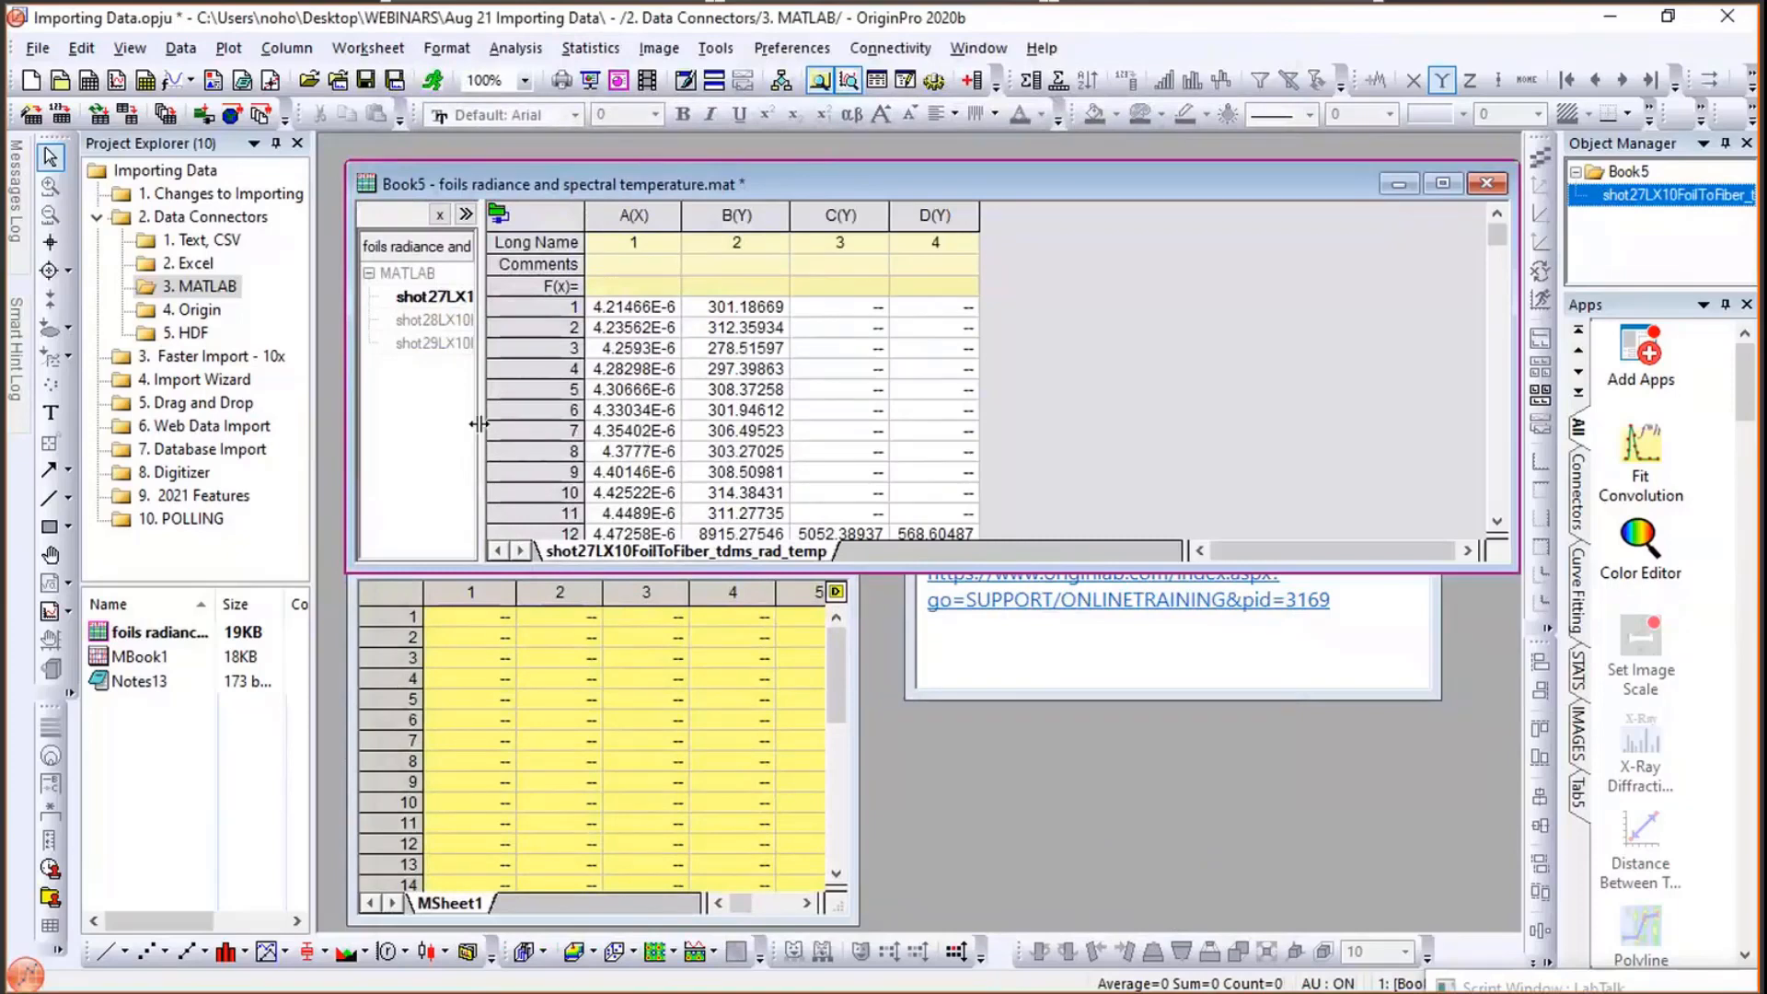
pyautogui.moveTo(479, 423); pyautogui.dragTo(555, 439)
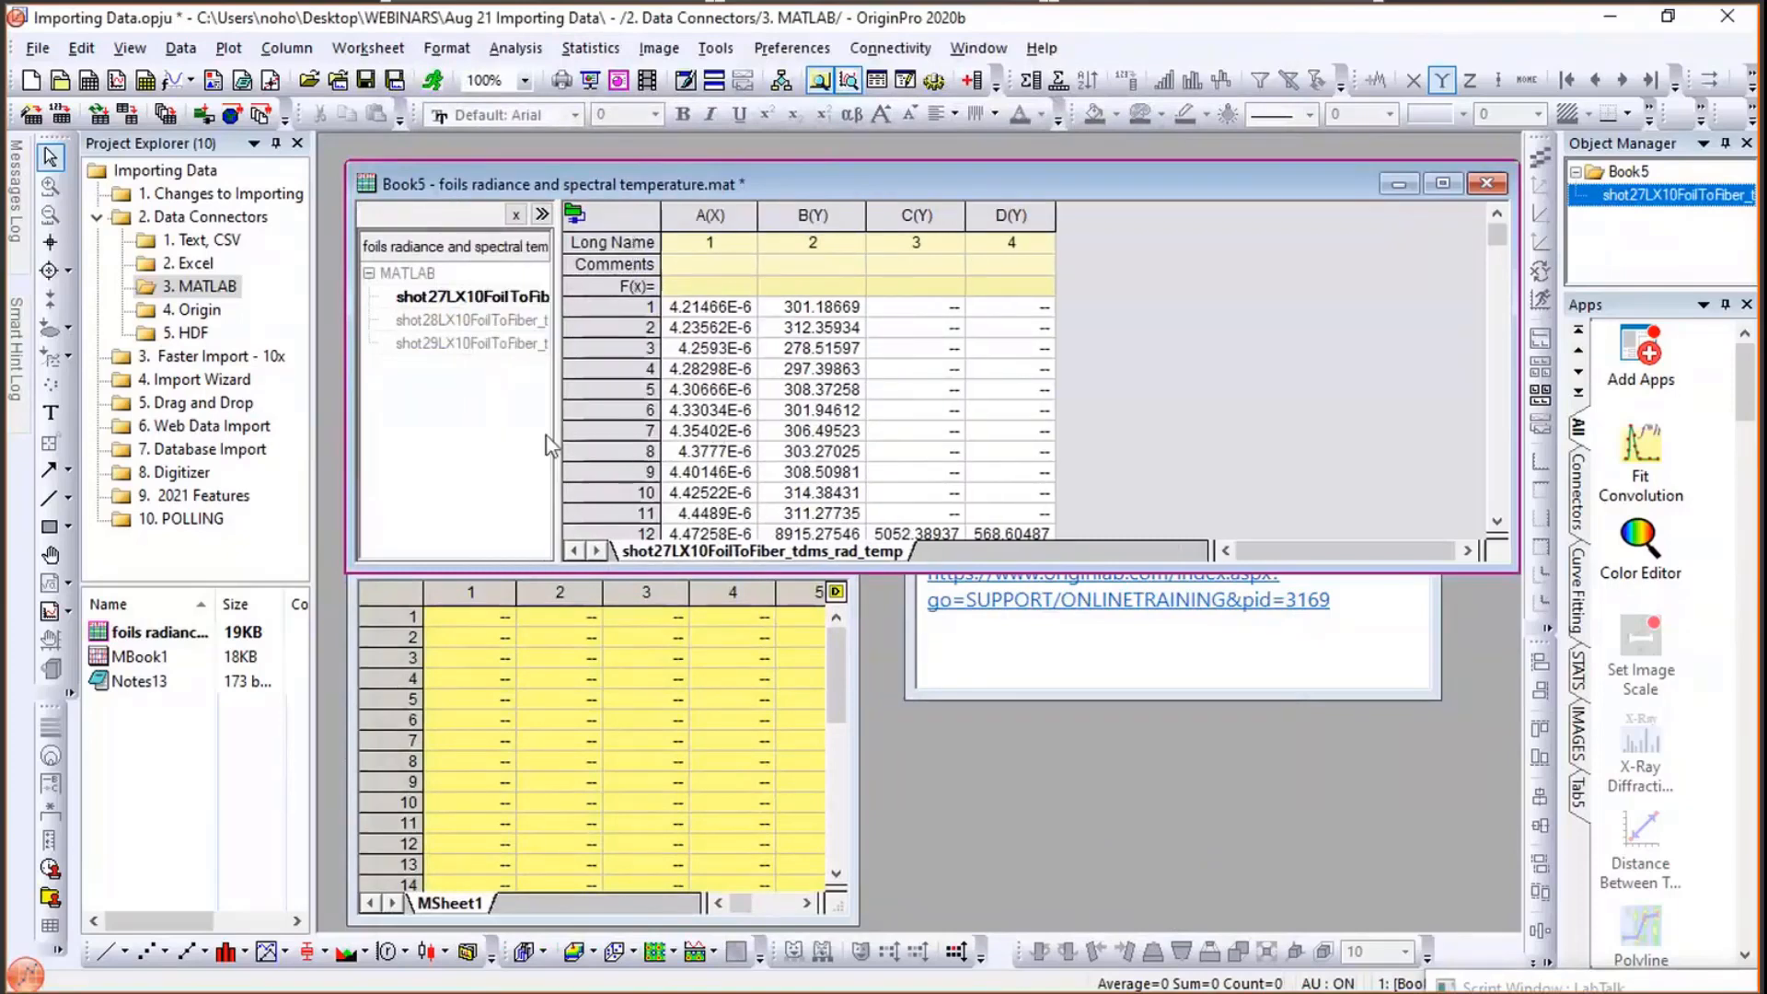
pyautogui.click(507, 322)
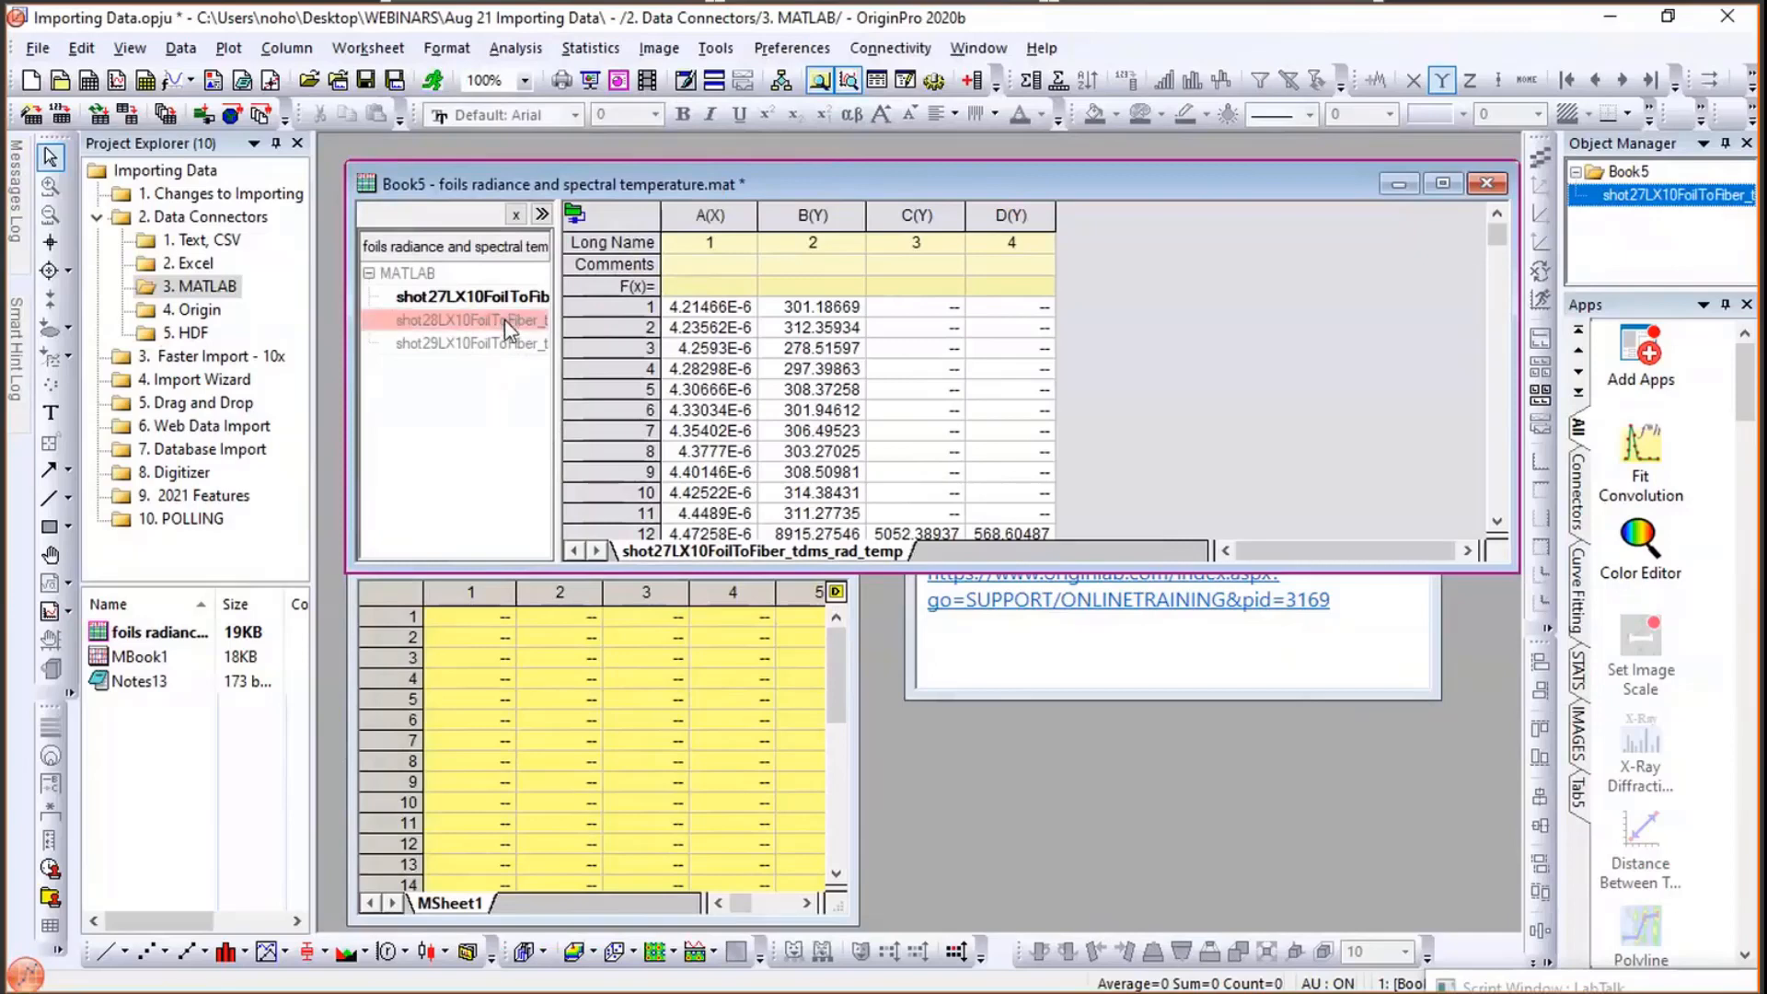
pyautogui.rightClick(508, 329)
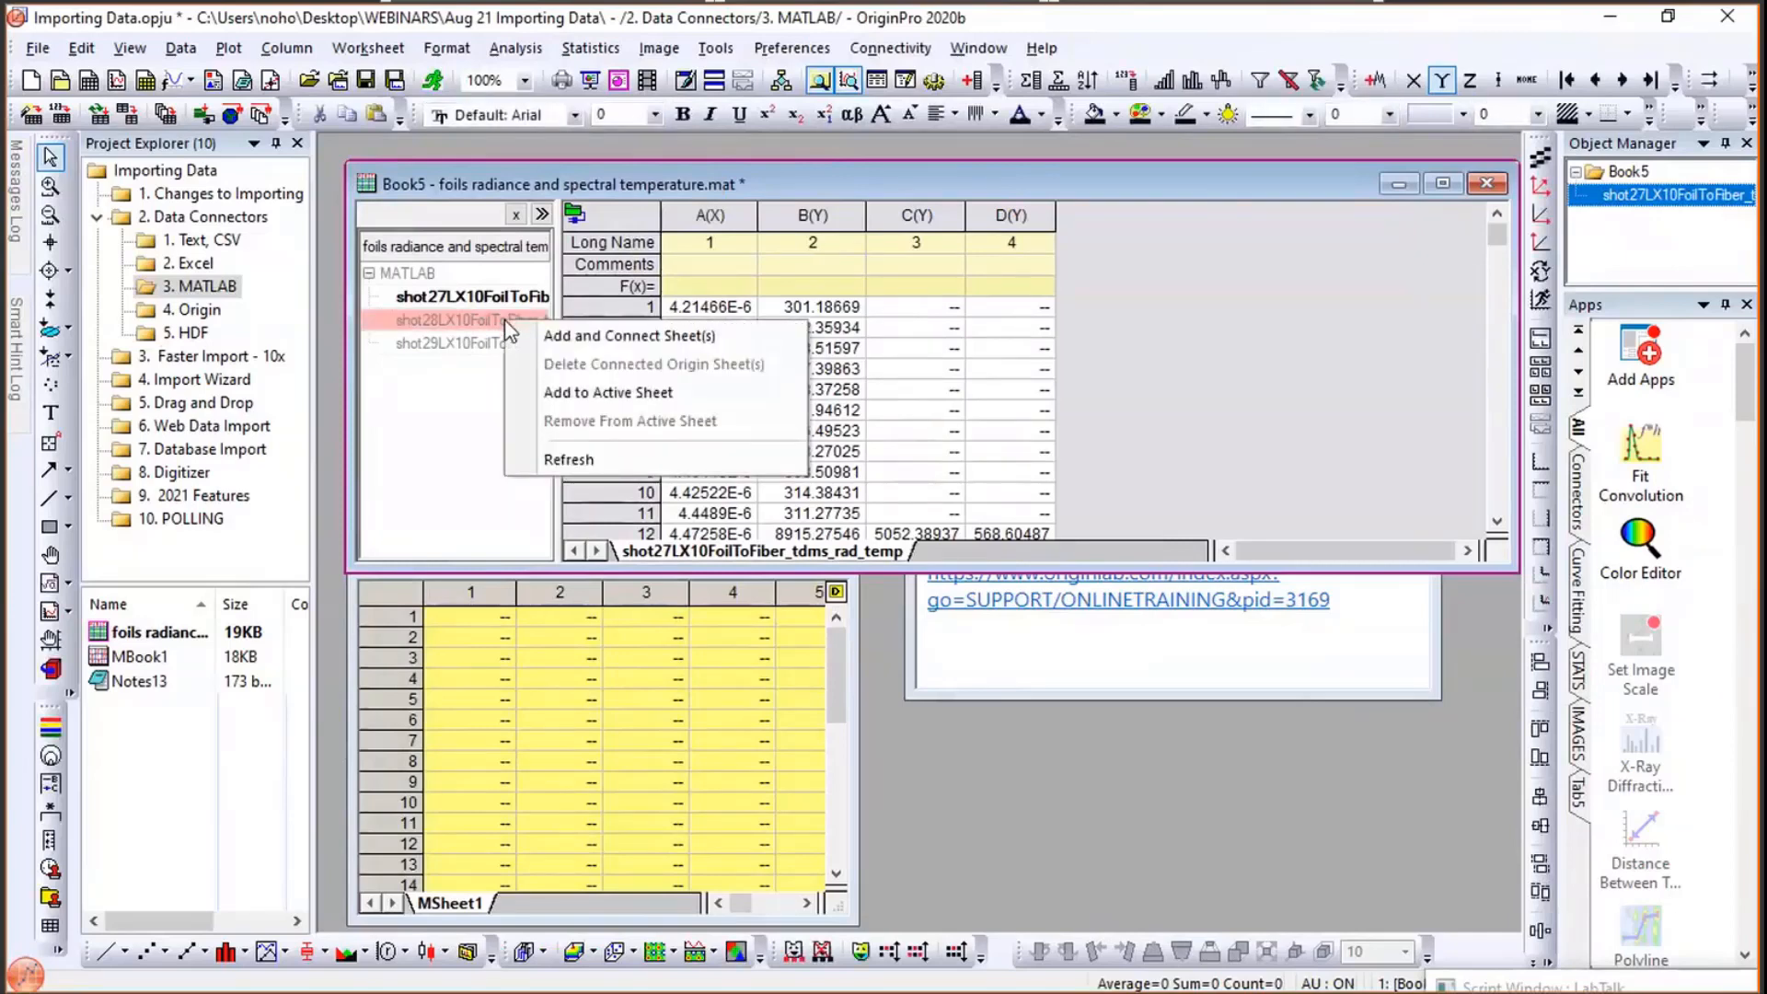
pyautogui.click(558, 393)
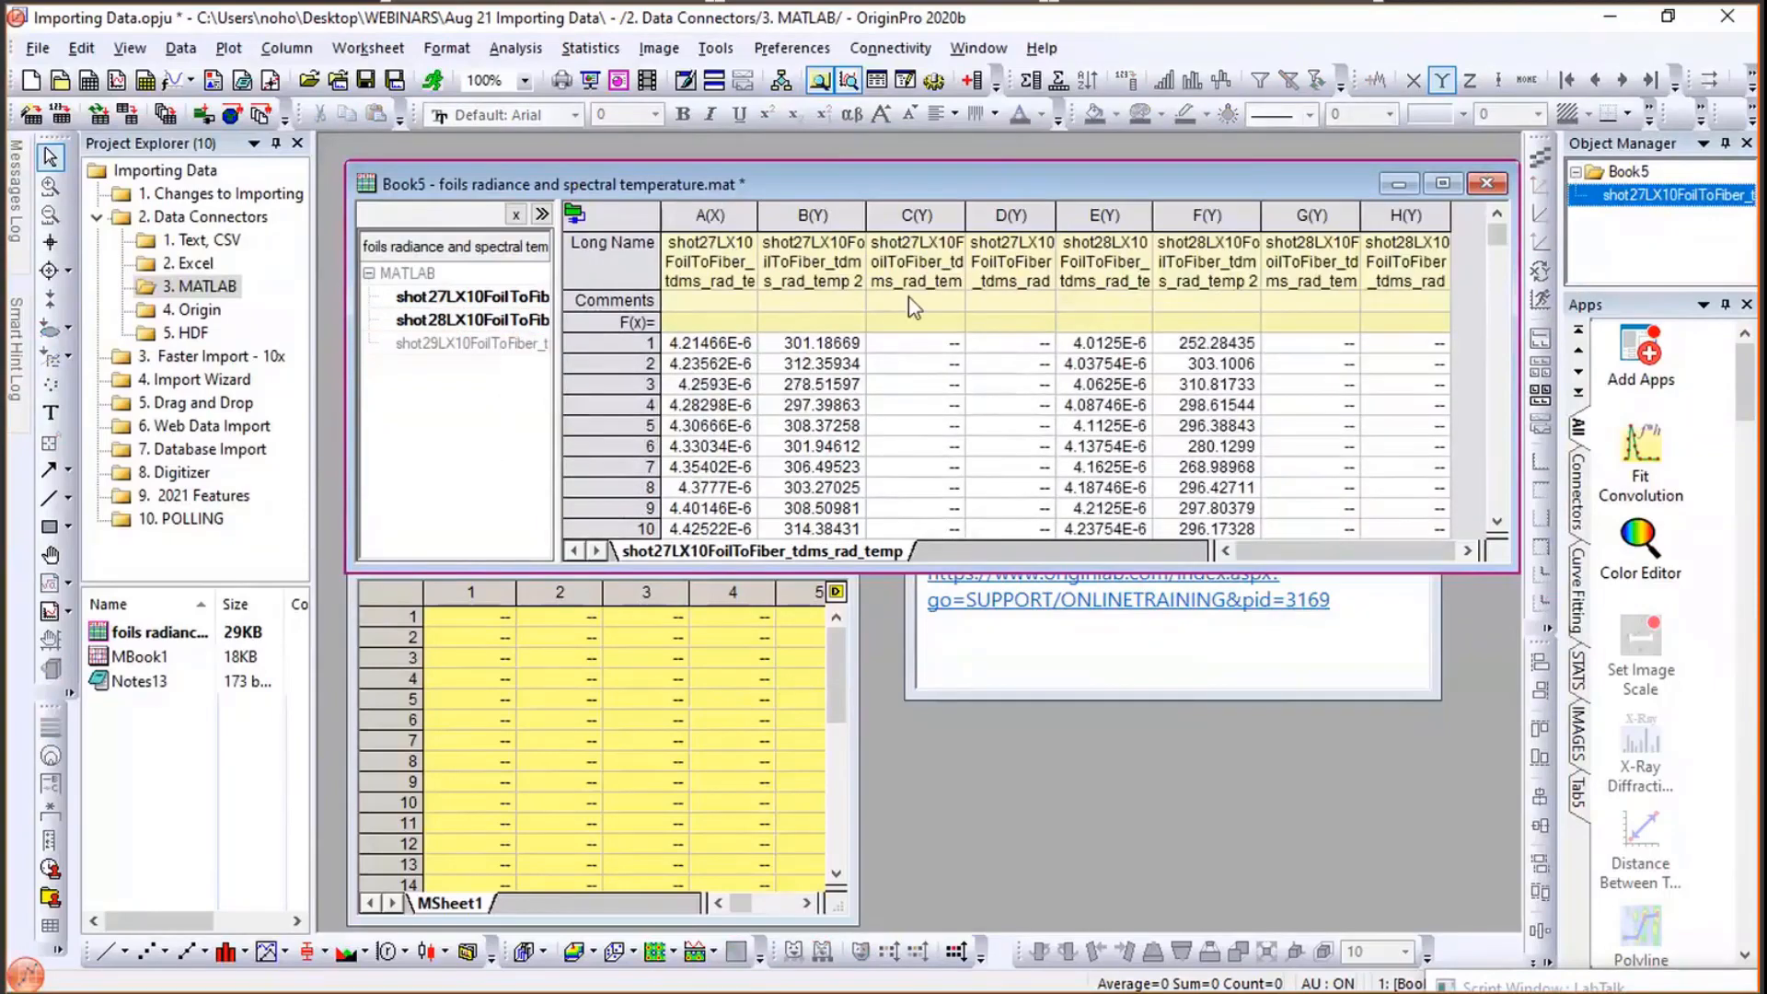
# - Add and connect the shot29LX10FoilToFiber_tdms_rad_temp array as a new sheet in Book5
pyautogui.click(495, 345)
pyautogui.rightClick(495, 346)
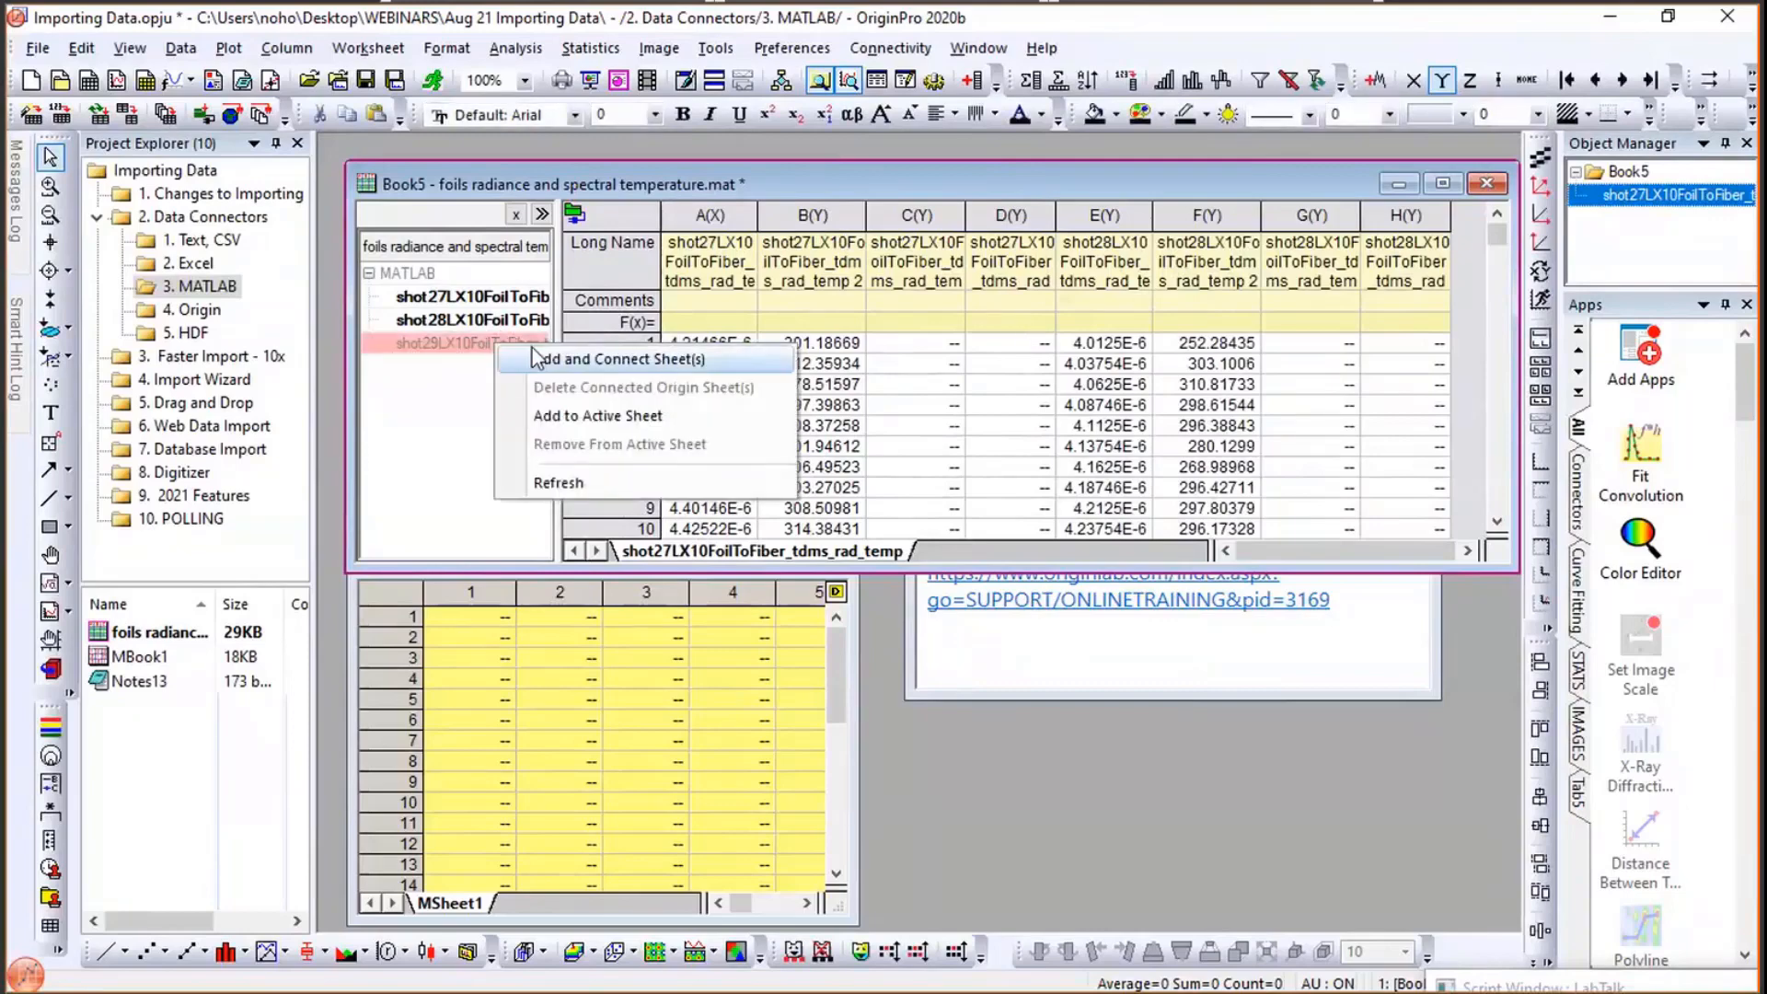
pyautogui.click(544, 359)
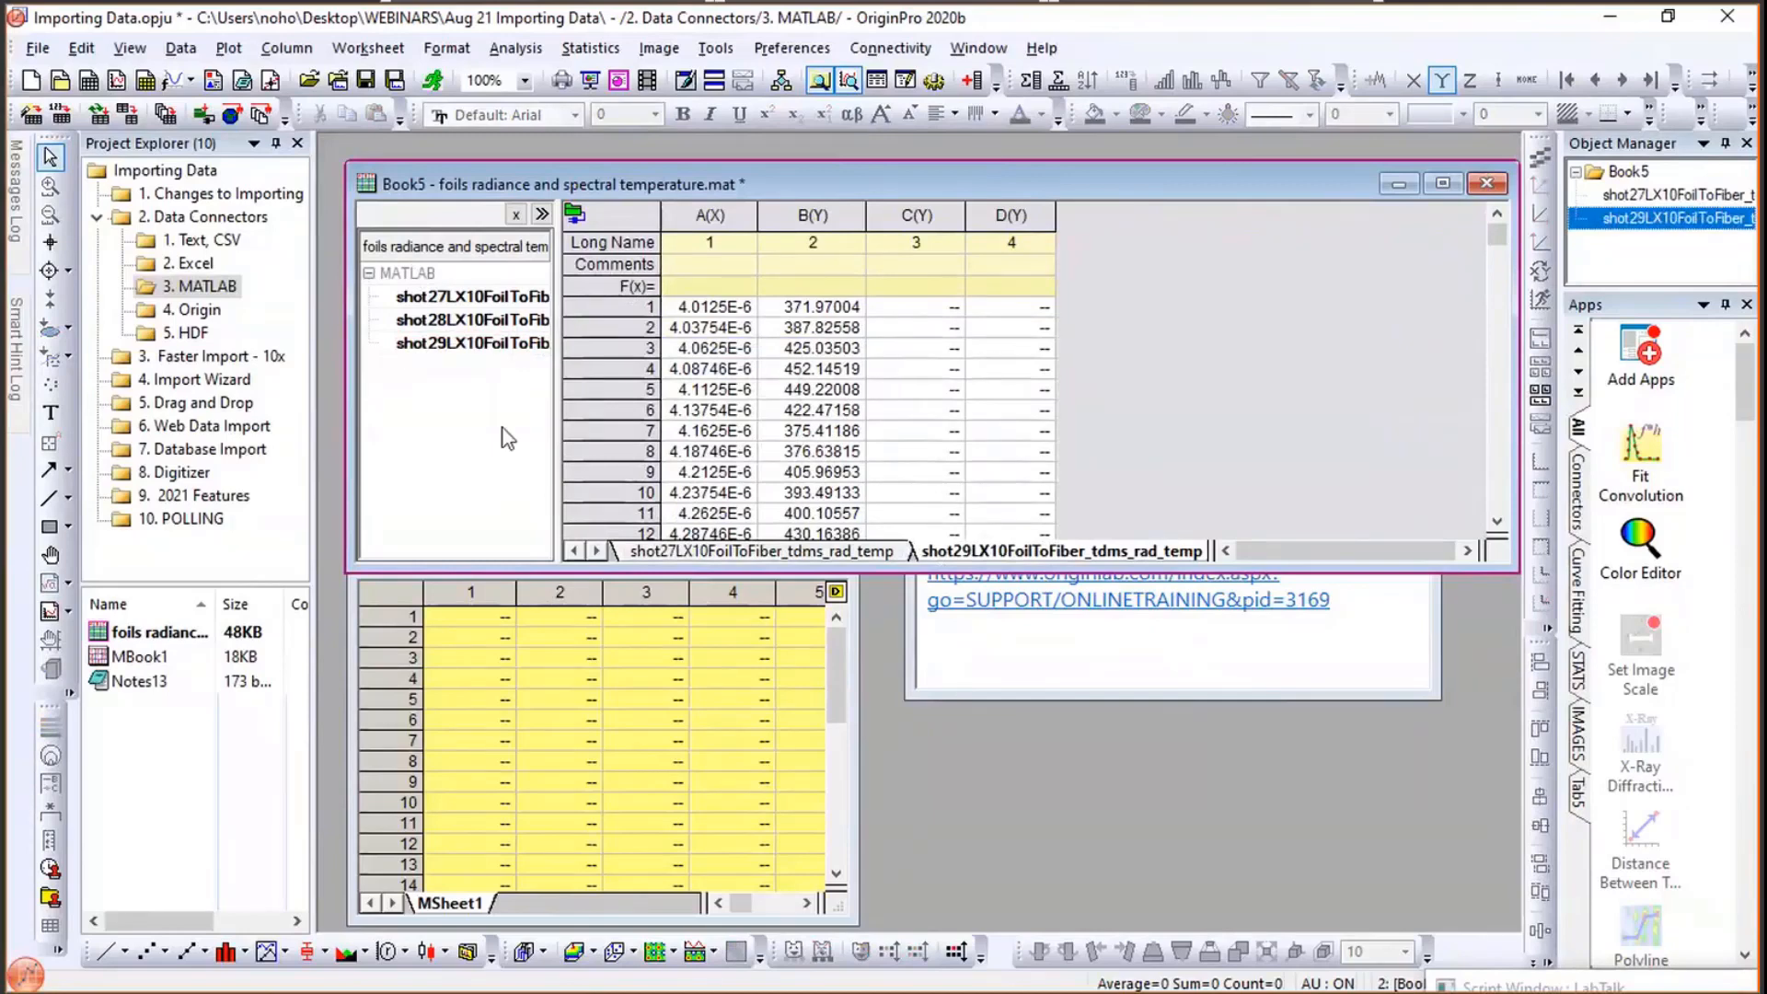
# - Switch to File Explorer and drag the IMG18v73 MATLAB file into MBook1 to connect it
pyautogui.click(557, 700)
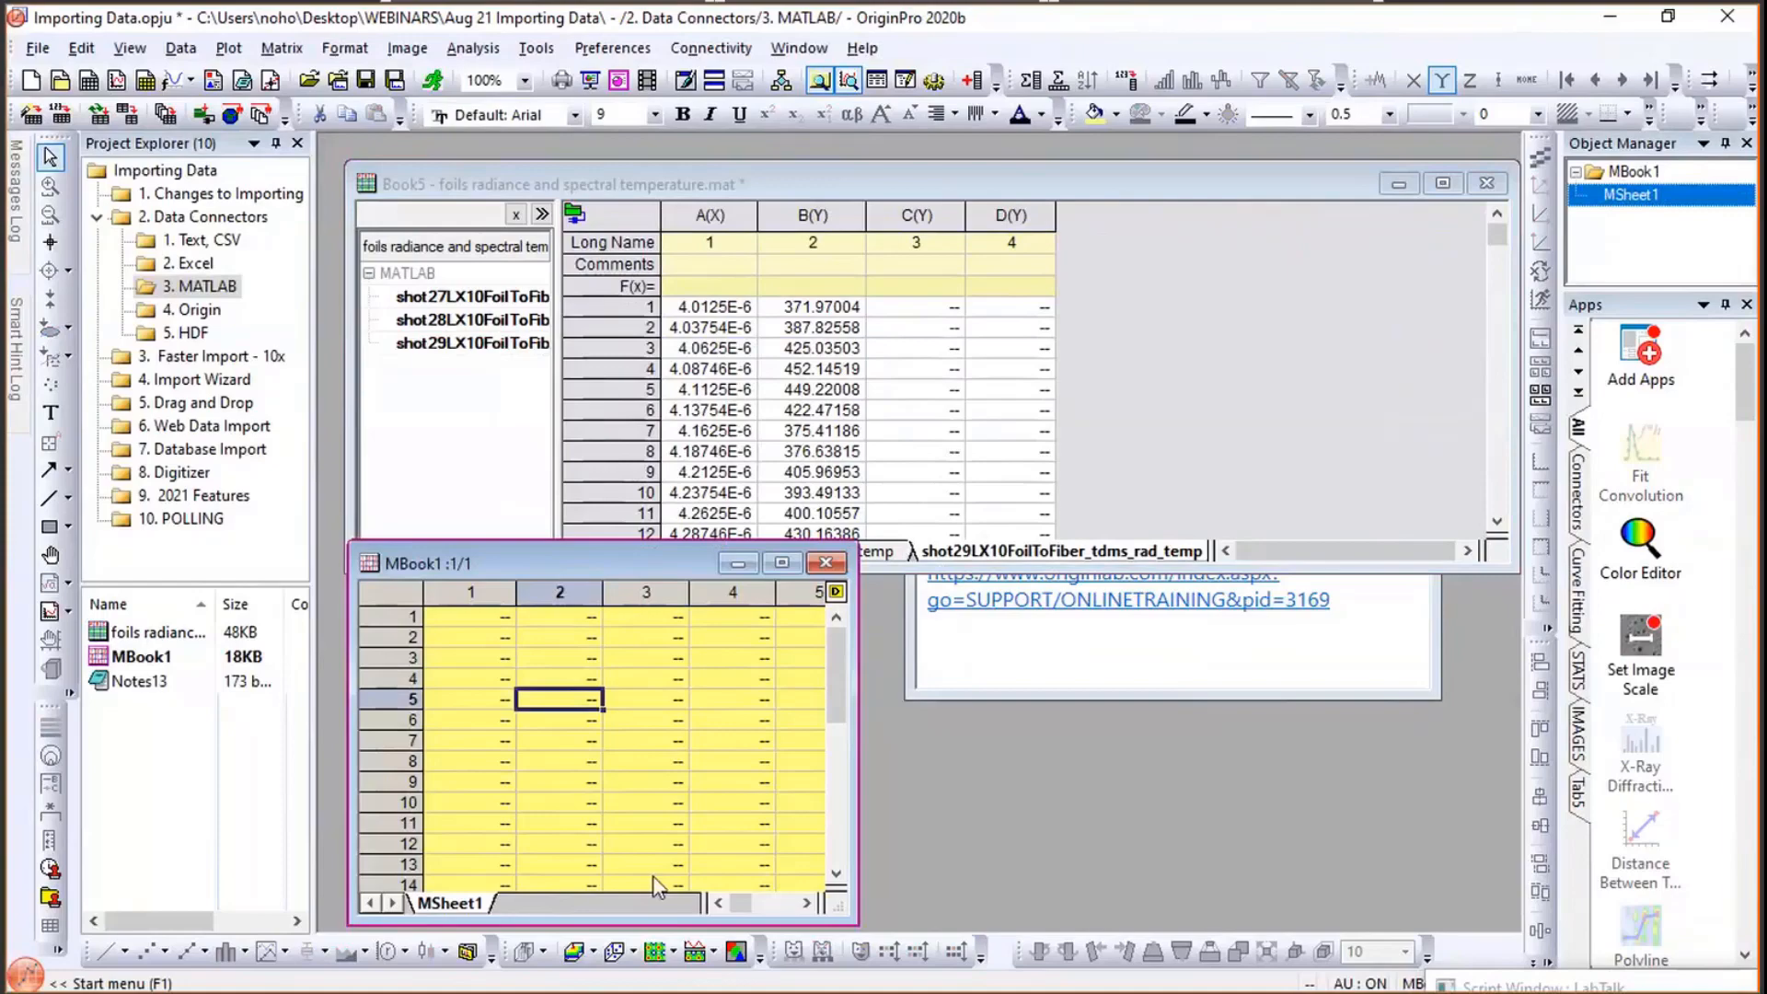
pyautogui.hotkey('alt', 'Tab')
pyautogui.hotkey('alt', 'Tab')
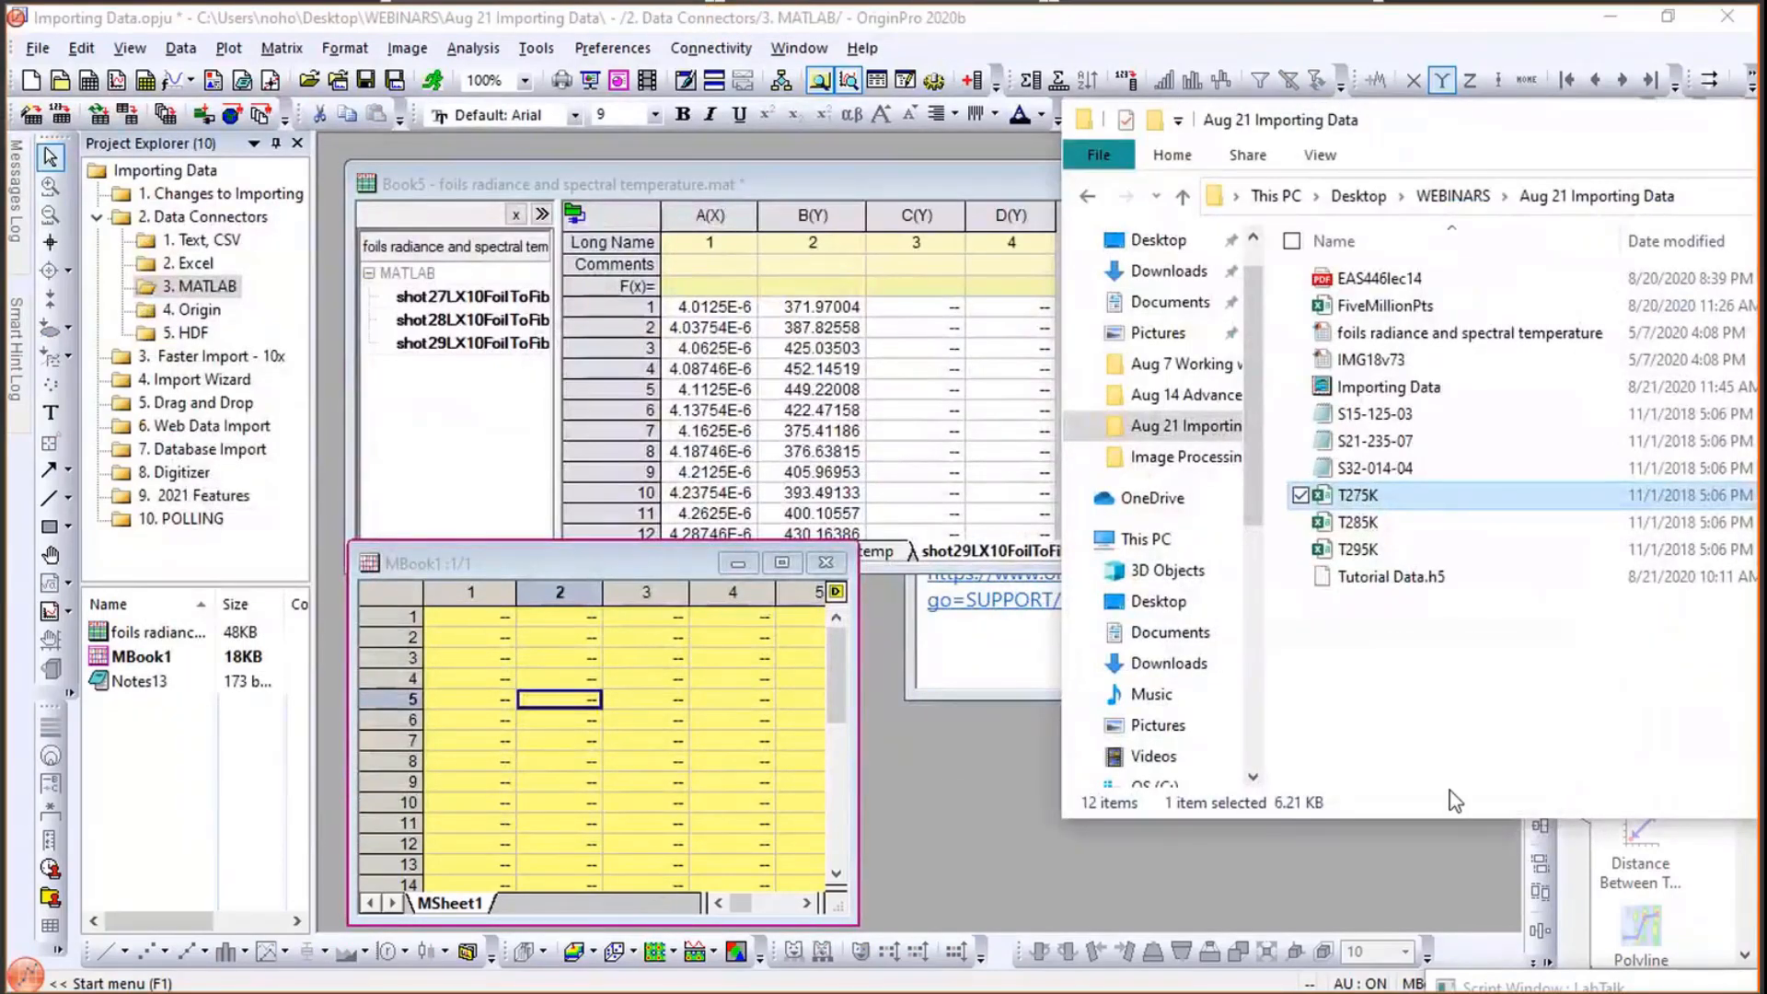
pyautogui.click(1405, 656)
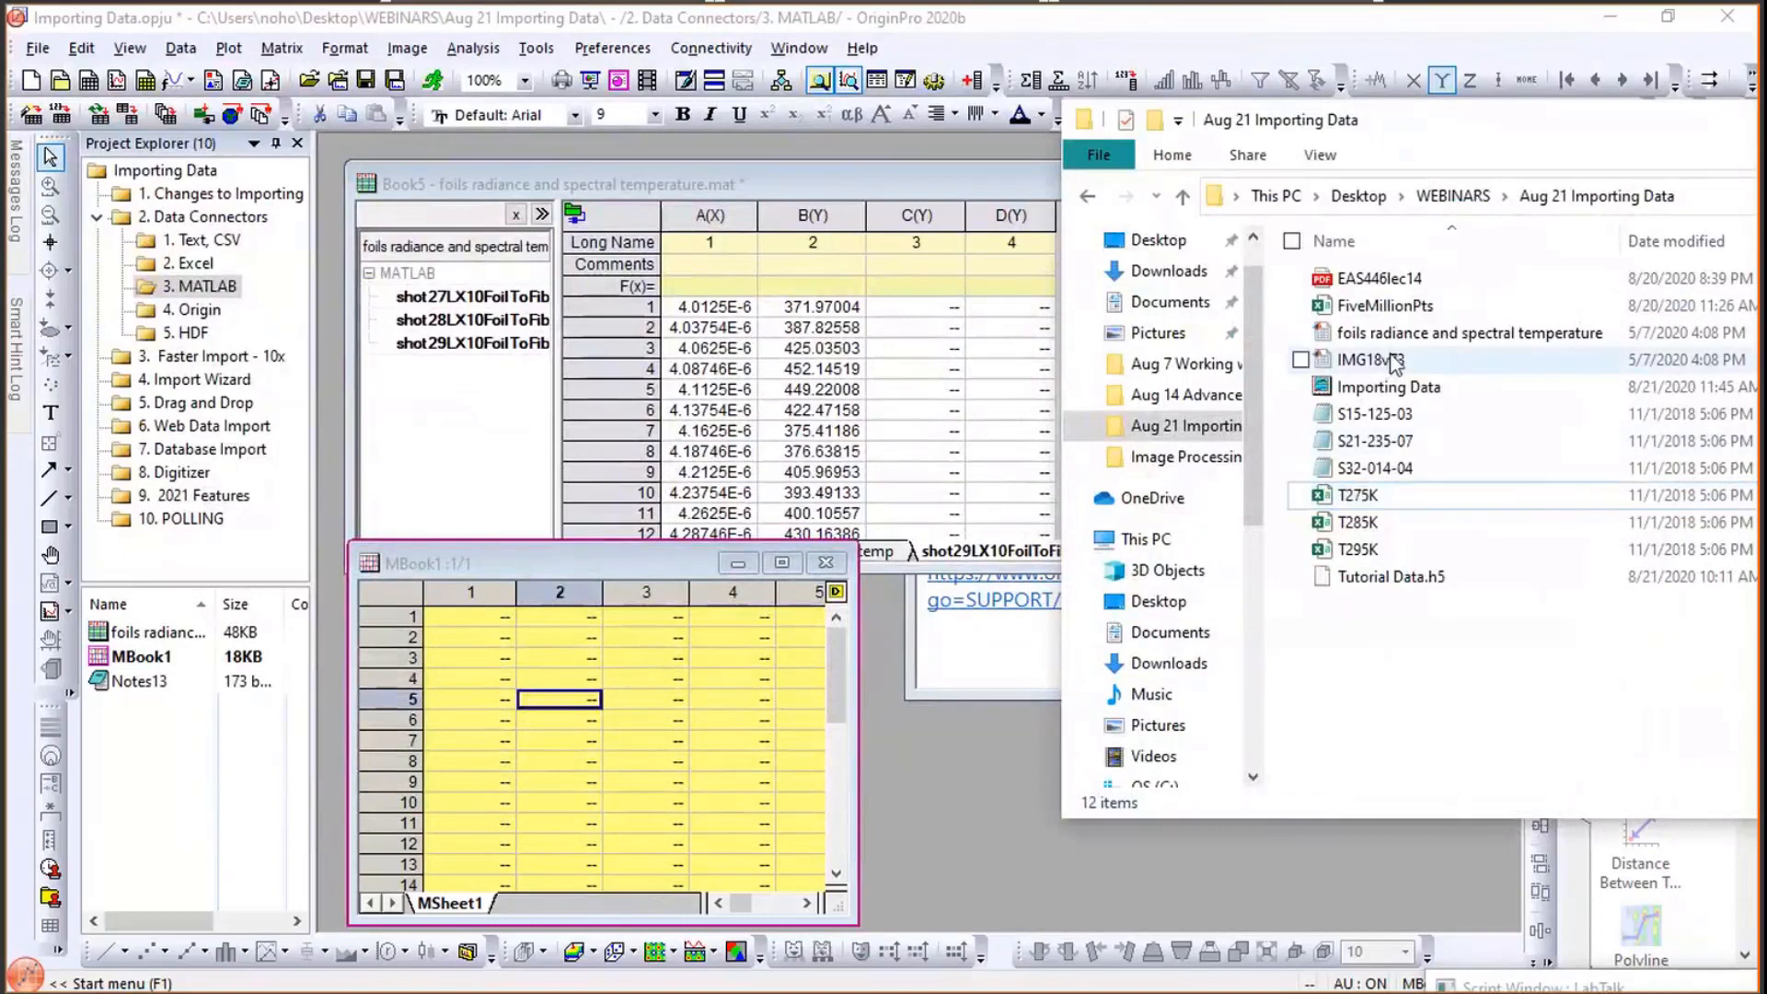
pyautogui.click(1396, 362)
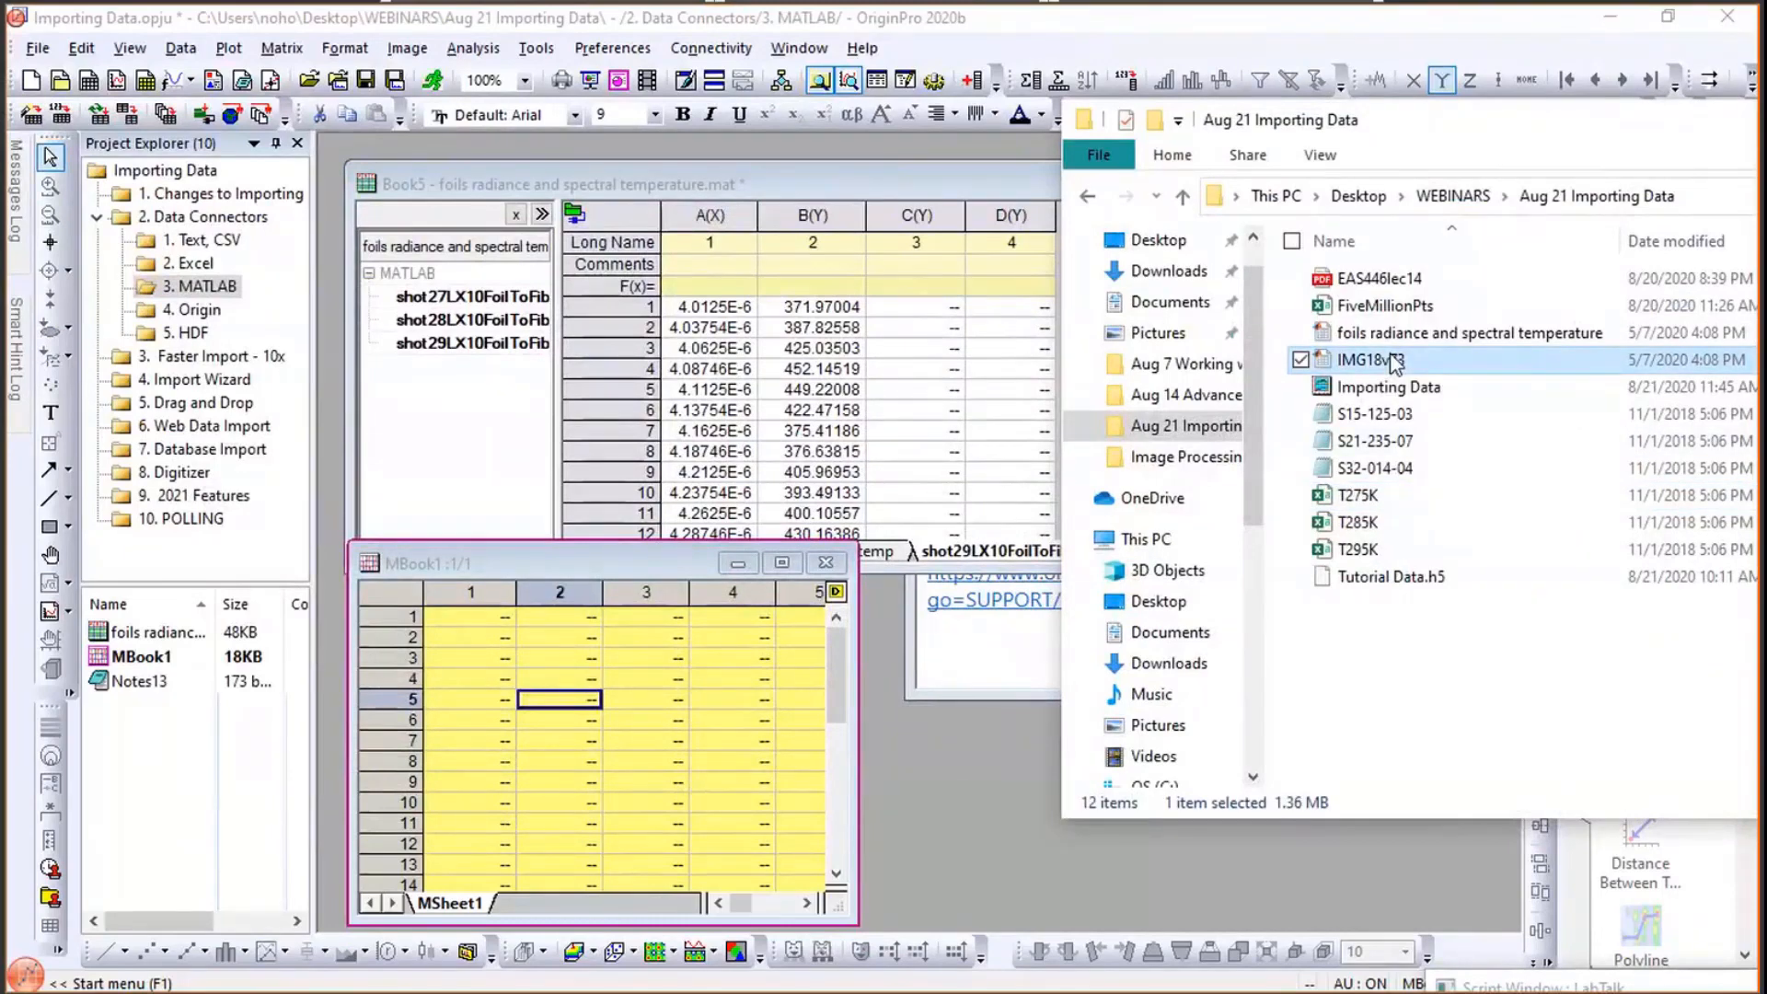
pyautogui.moveTo(1396, 363); pyautogui.dragTo(633, 700)
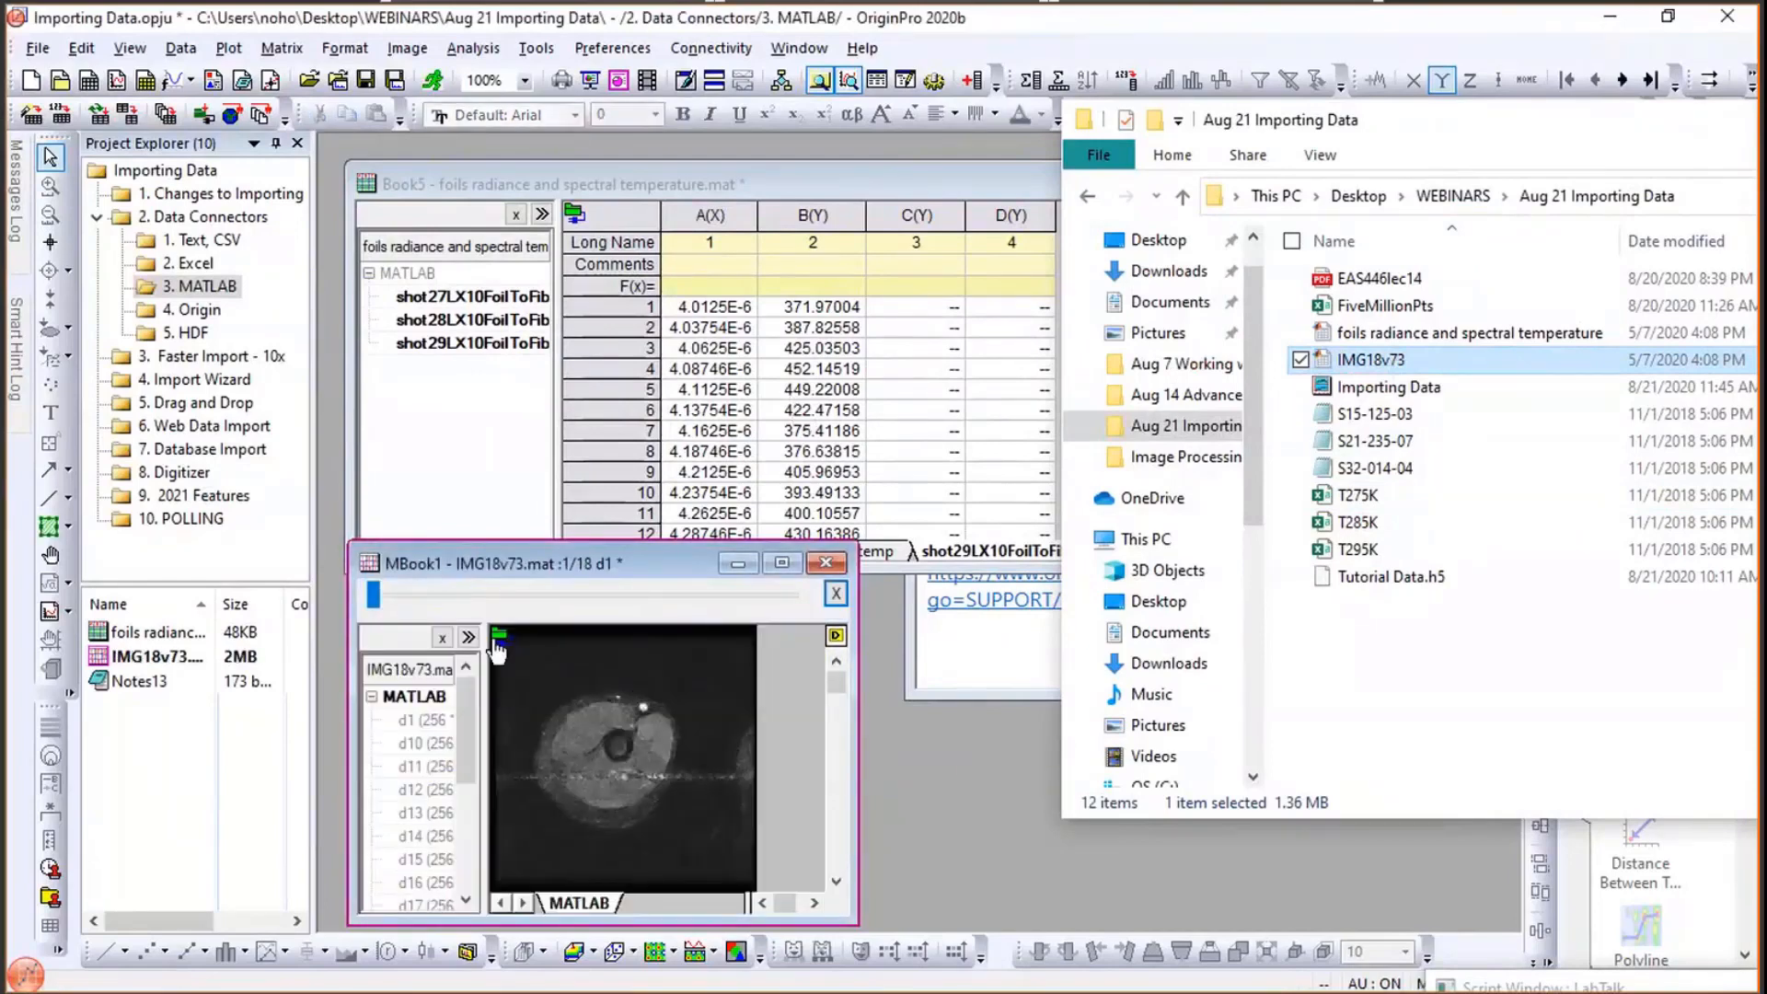
# - Enlarge the MBook1 image window and apply the Topography1 palette to the image
pyautogui.moveTo(500, 647)
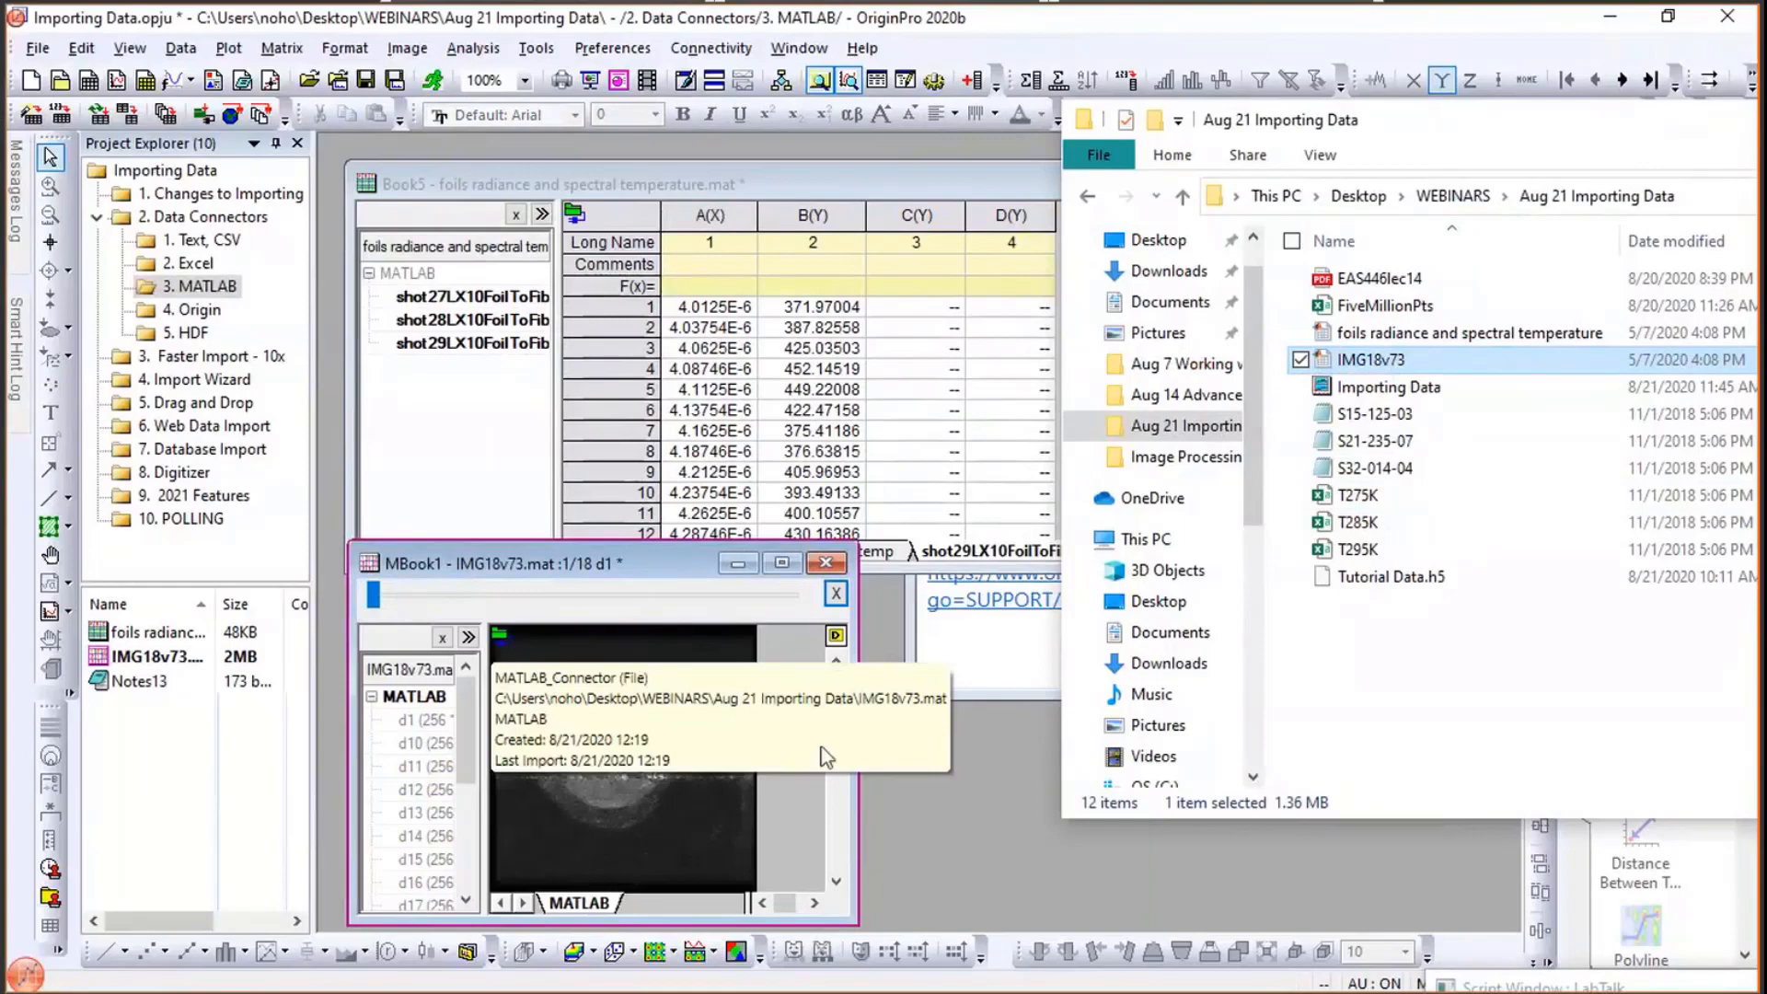
pyautogui.moveTo(1489, 773); pyautogui.dragTo(1489, 772)
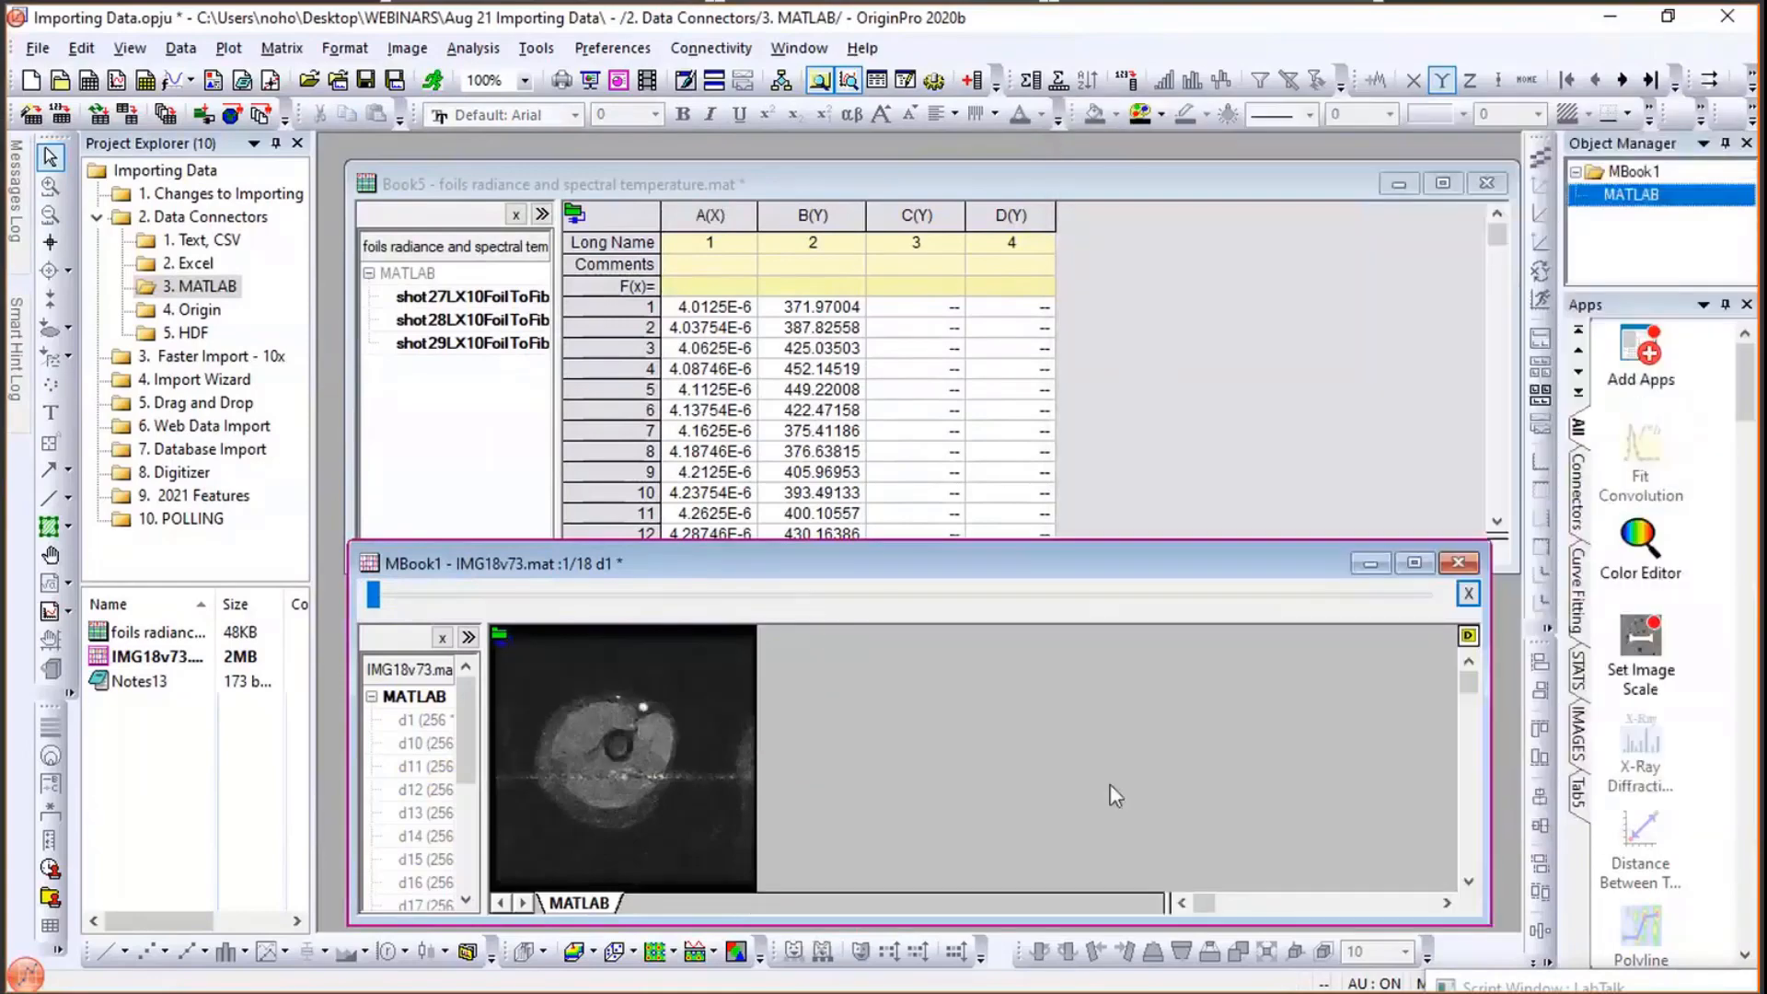
pyautogui.moveTo(864, 547); pyautogui.dragTo(884, 309)
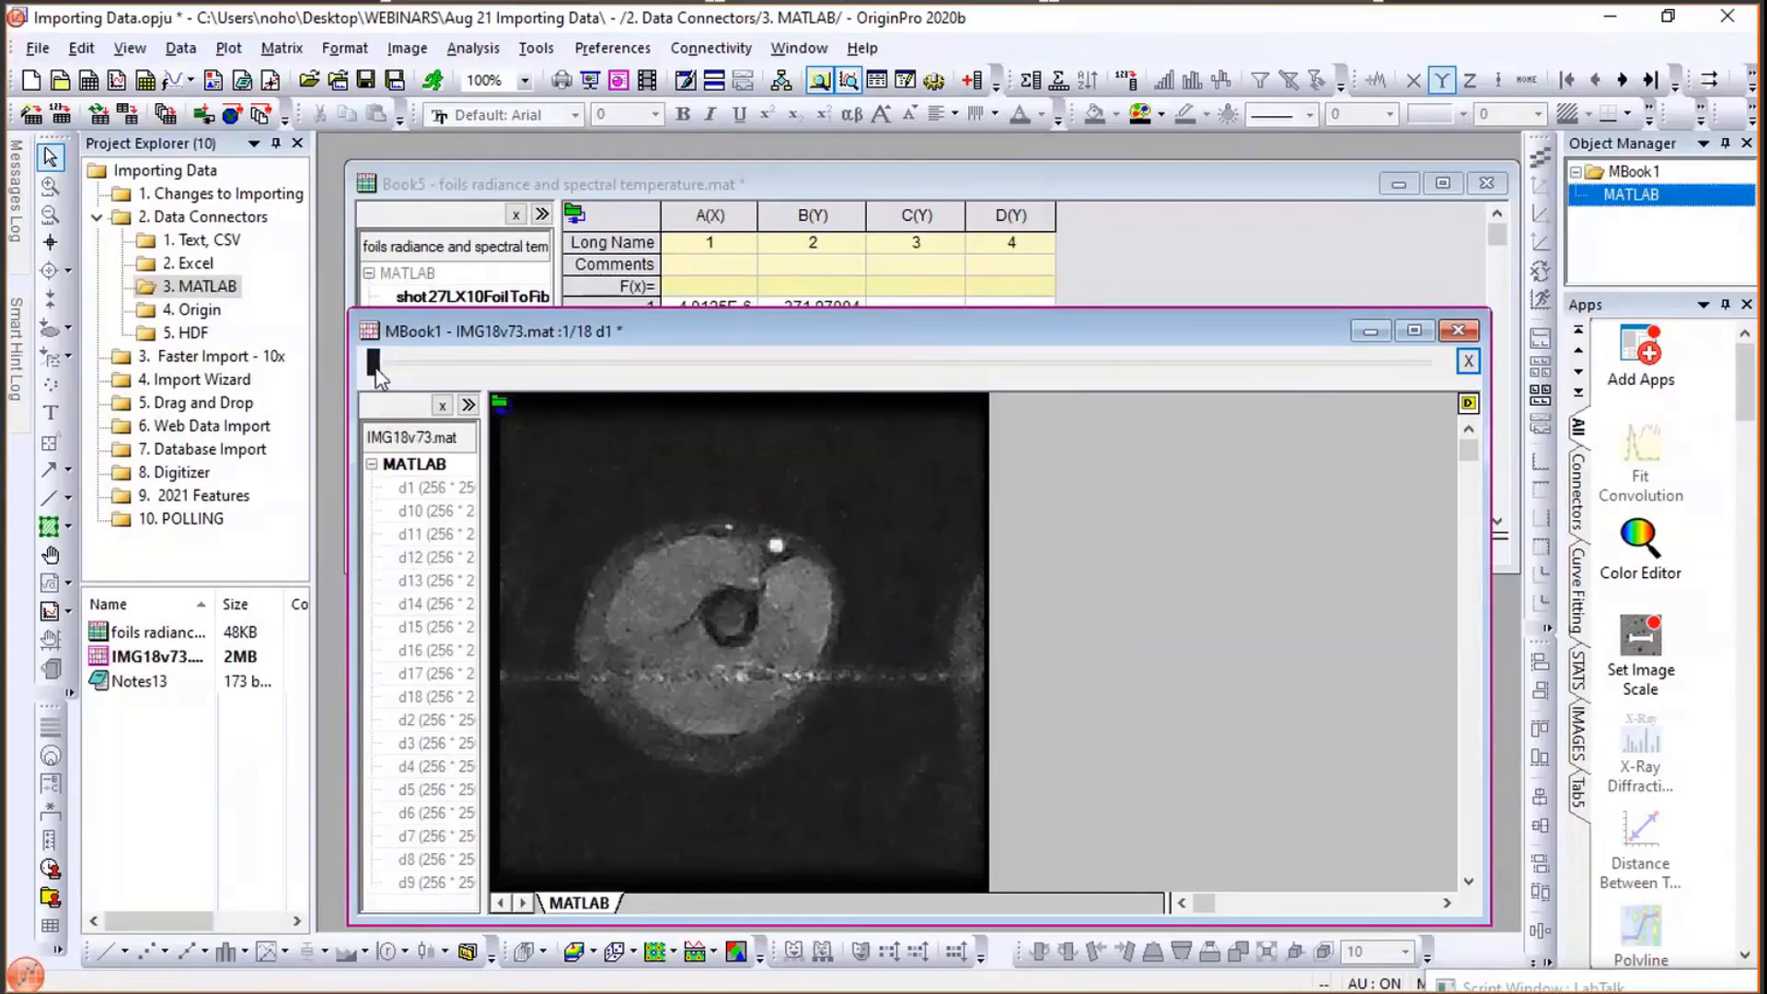
pyautogui.moveTo(375, 366)
pyautogui.mouseDown()
pyautogui.moveTo(870, 363)
pyautogui.moveTo(399, 387)
pyautogui.mouseUp()
pyautogui.click(1161, 114)
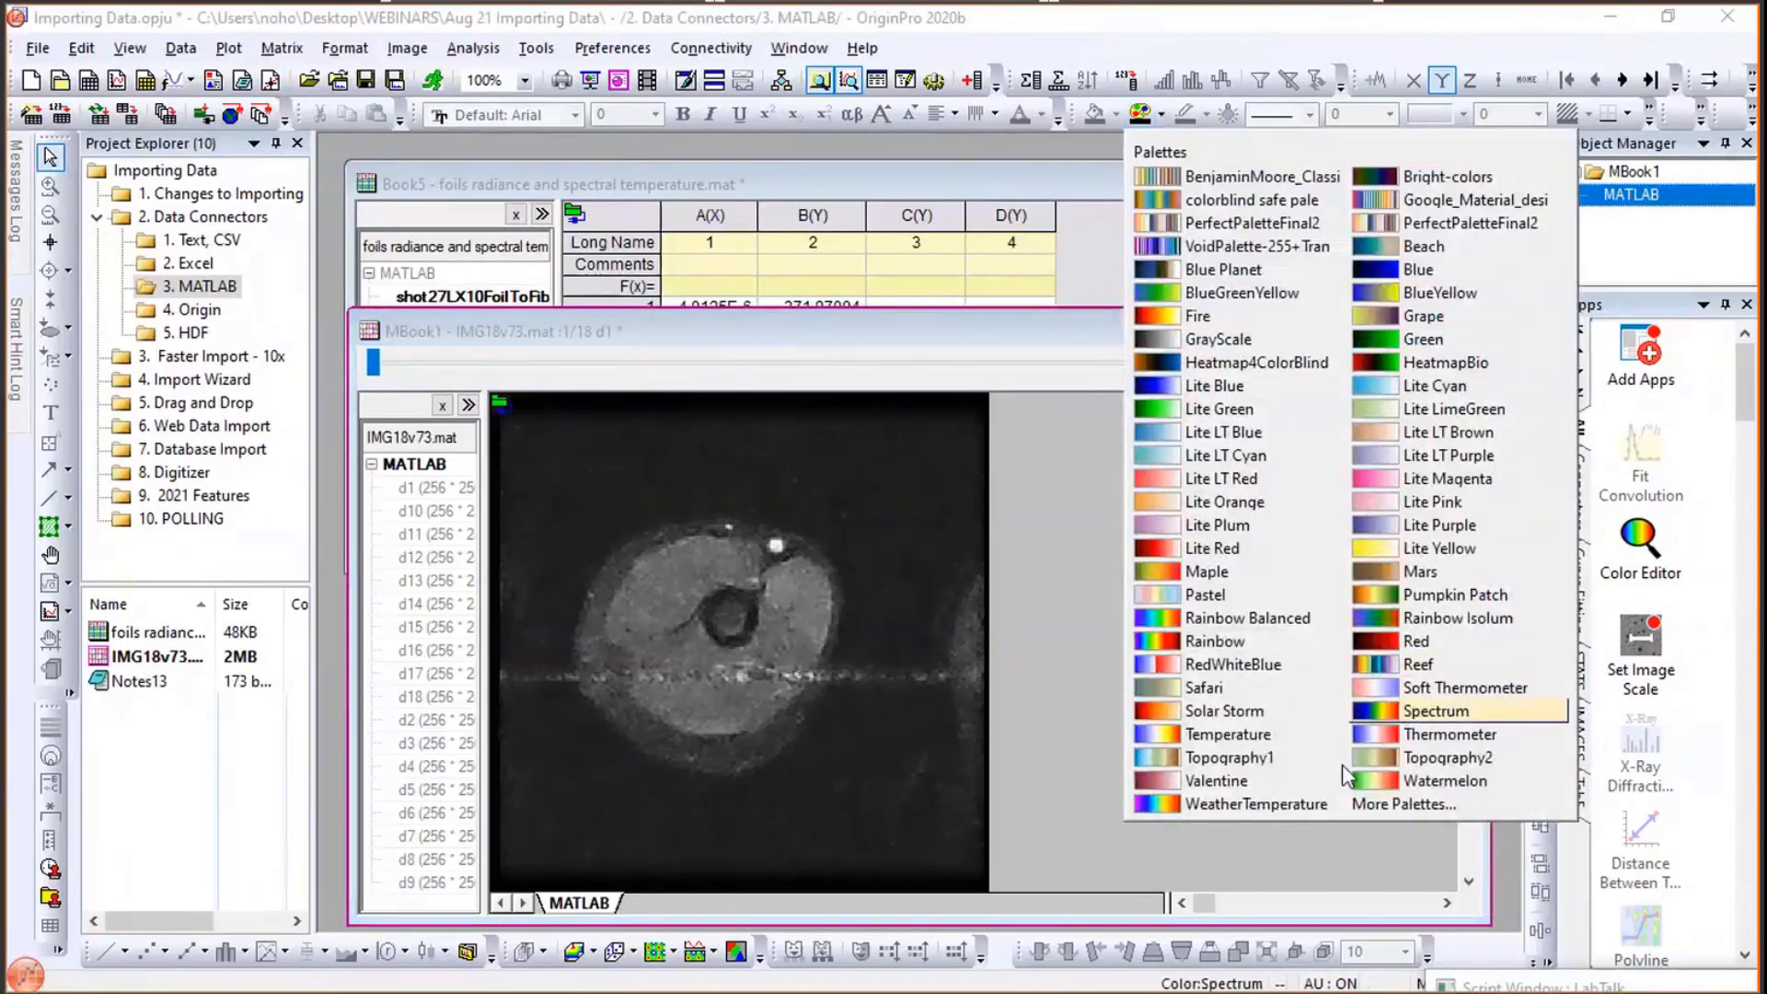
pyautogui.click(1224, 757)
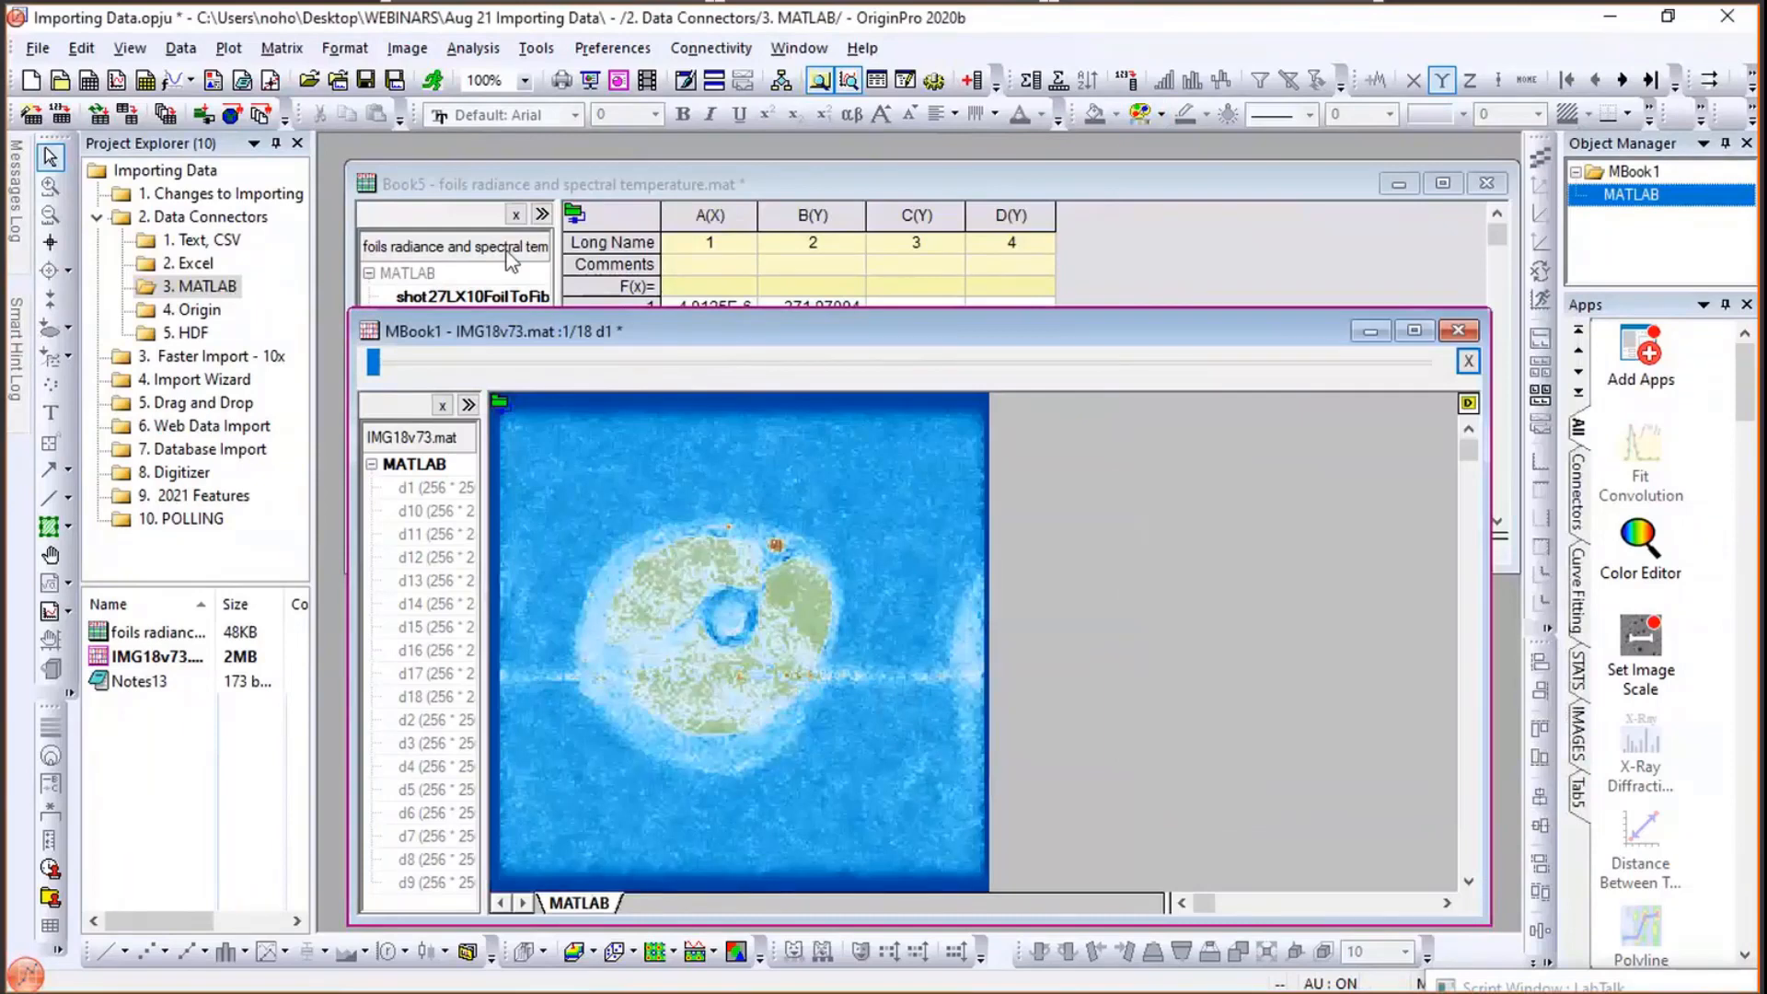
# - Move the image frame slider to frame 11 of 18
pyautogui.moveTo(377, 362); pyautogui.dragTo(558, 363)
pyautogui.moveTo(709, 397); pyautogui.dragTo(1015, 400)
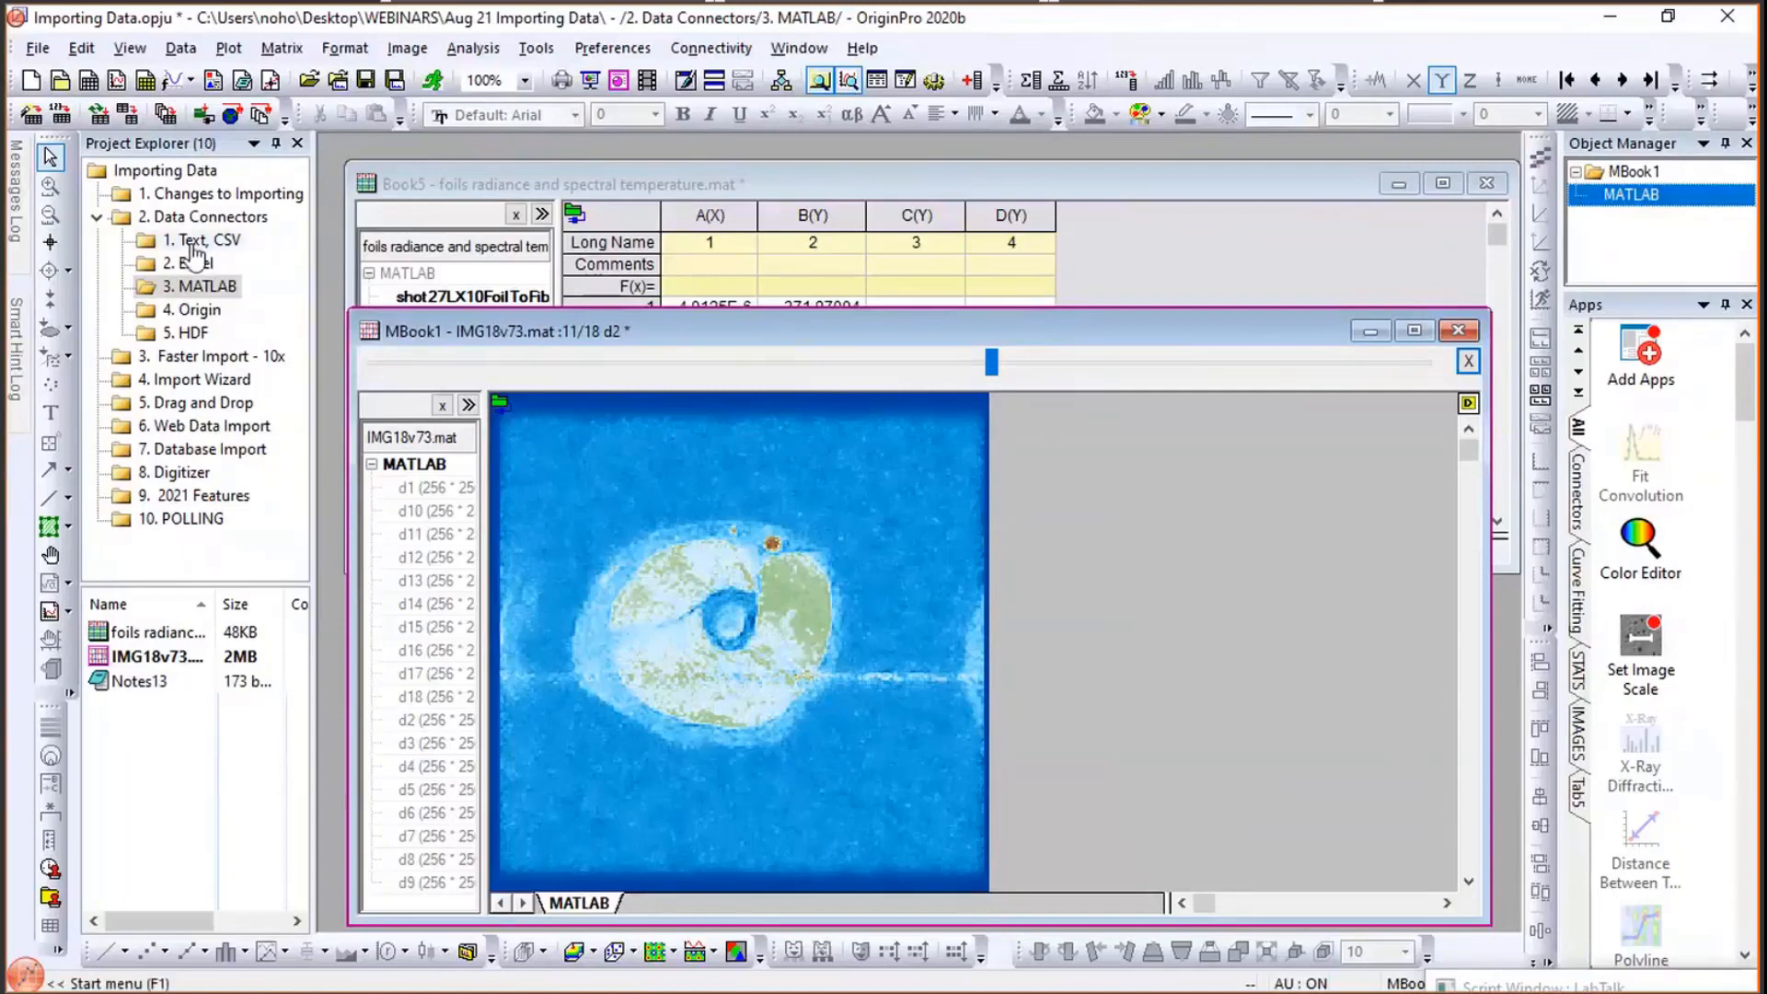
# - Open the 4. Origin project folder and activate Book4
pyautogui.click(219, 309)
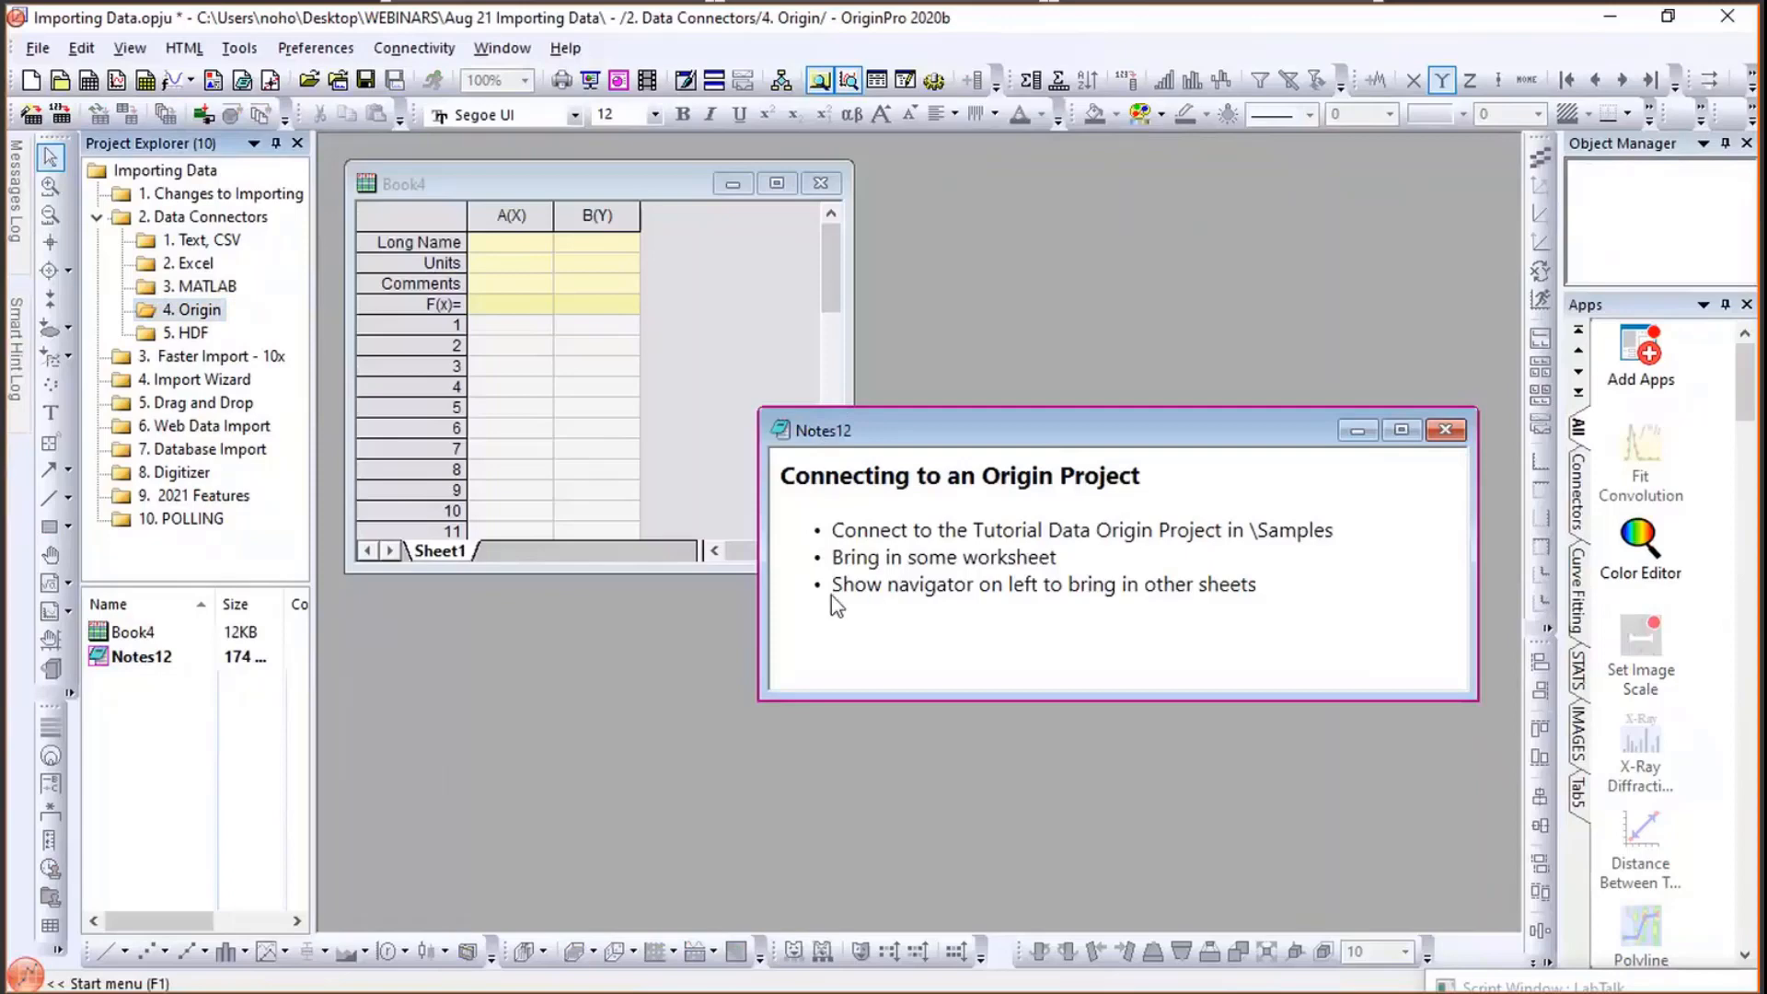
pyautogui.moveTo(821, 431); pyautogui.dragTo(830, 608)
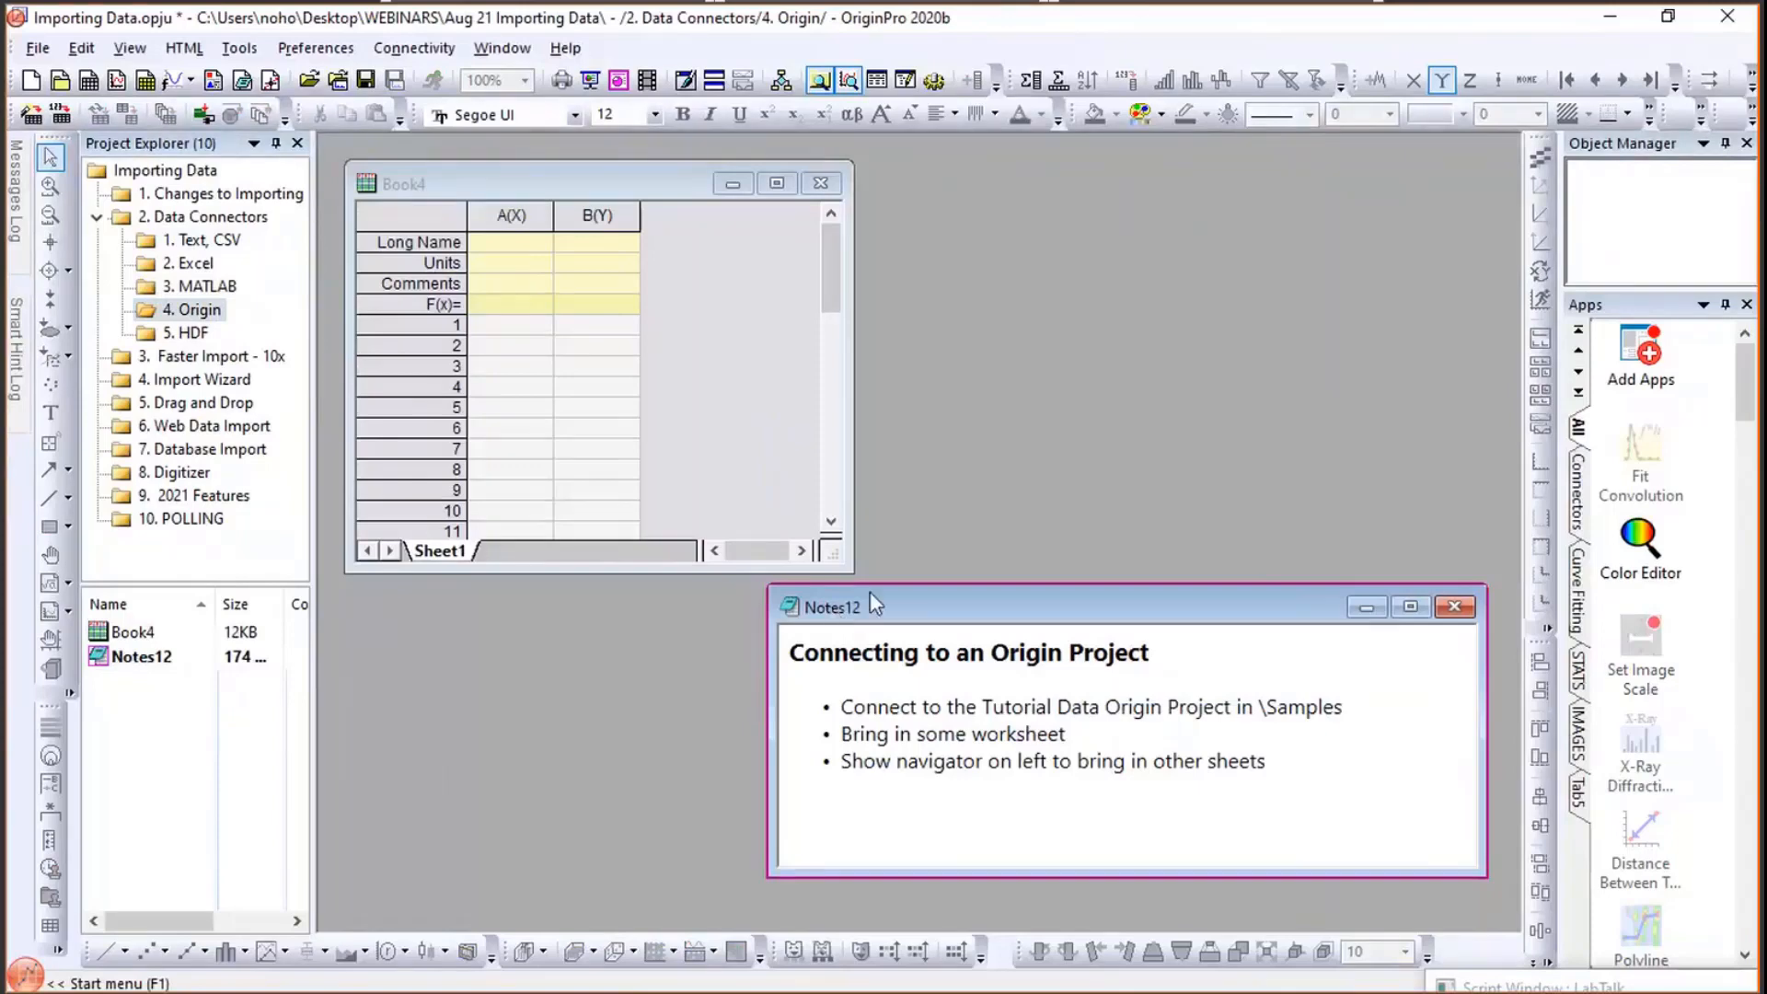
pyautogui.click(753, 324)
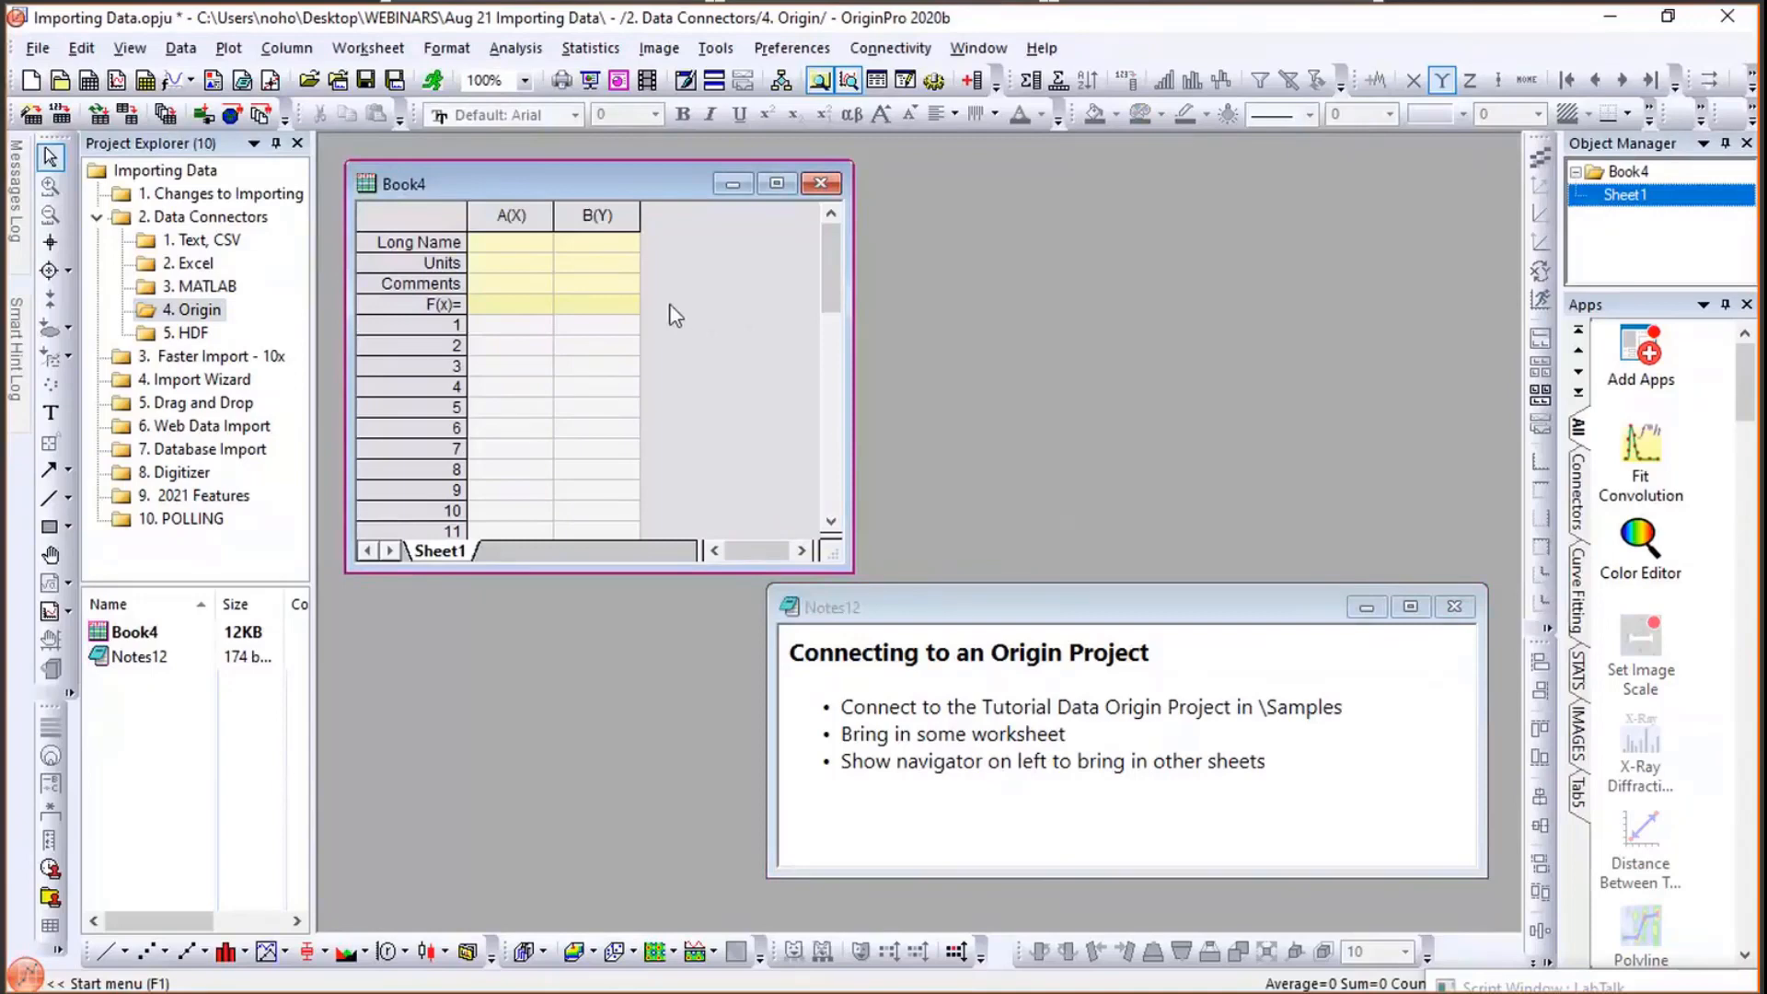
# - Try to connect Book4 to the Importing Data Origin project in the Aug 21 Importing Data folder
pyautogui.click(196, 57)
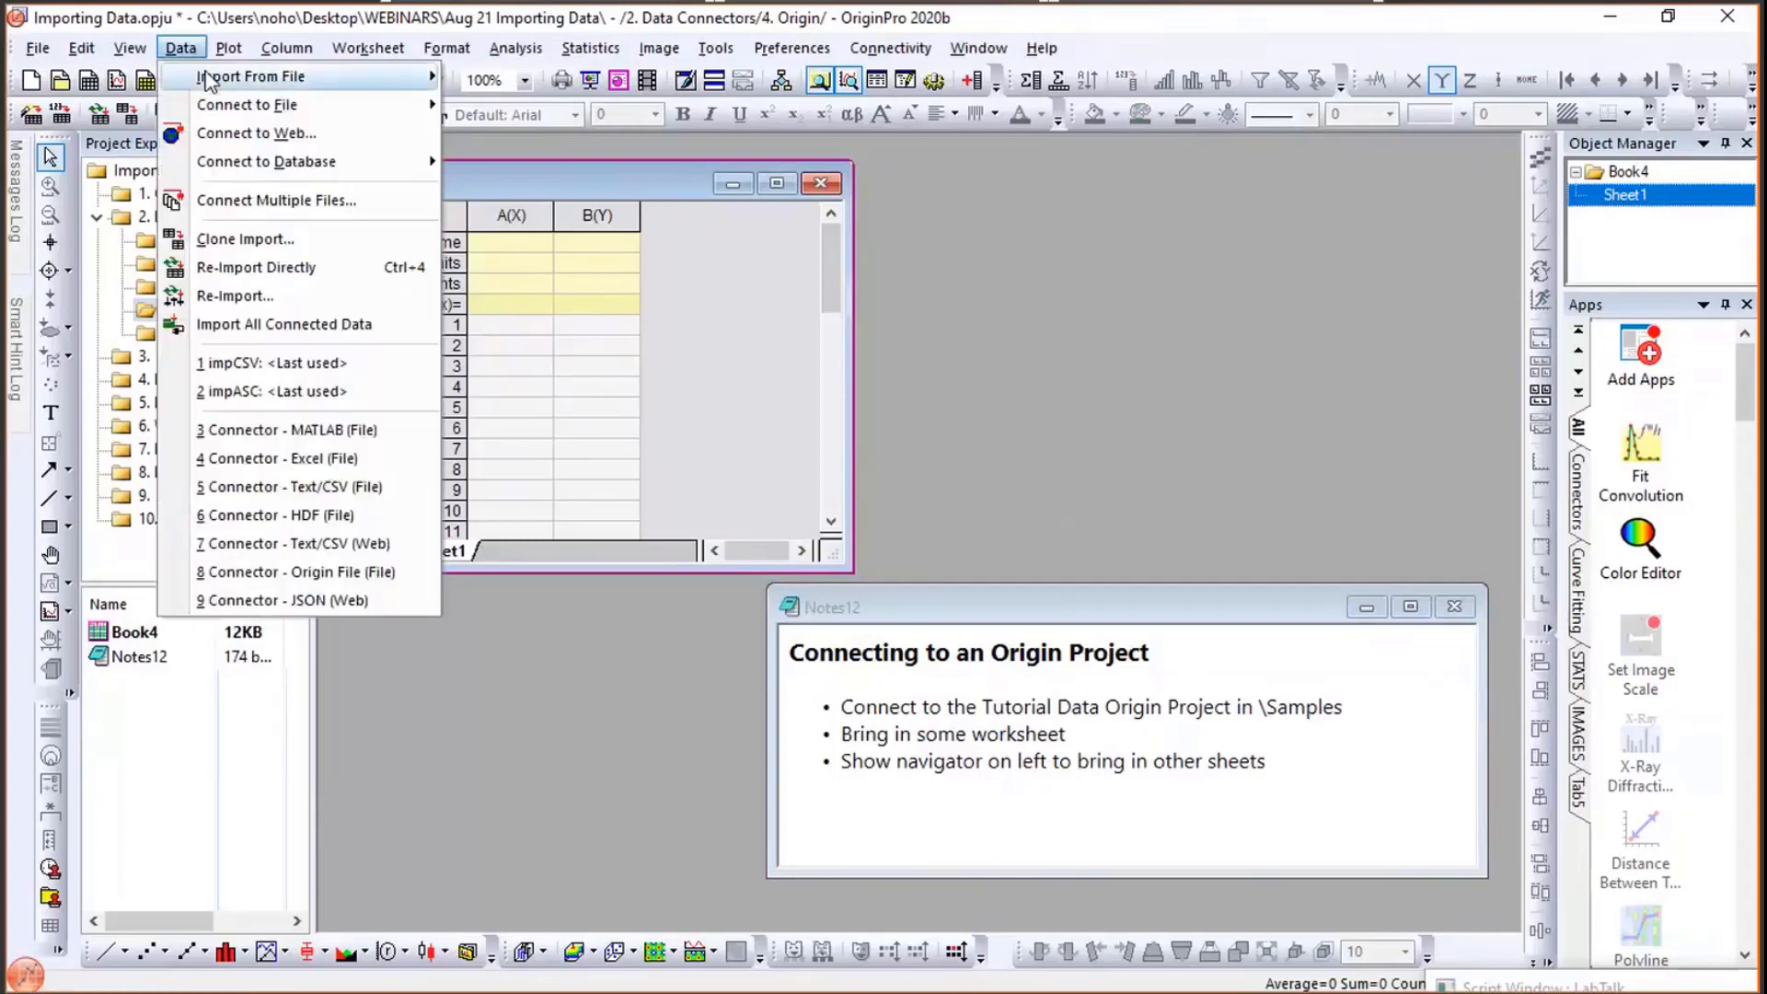
pyautogui.moveTo(207, 109)
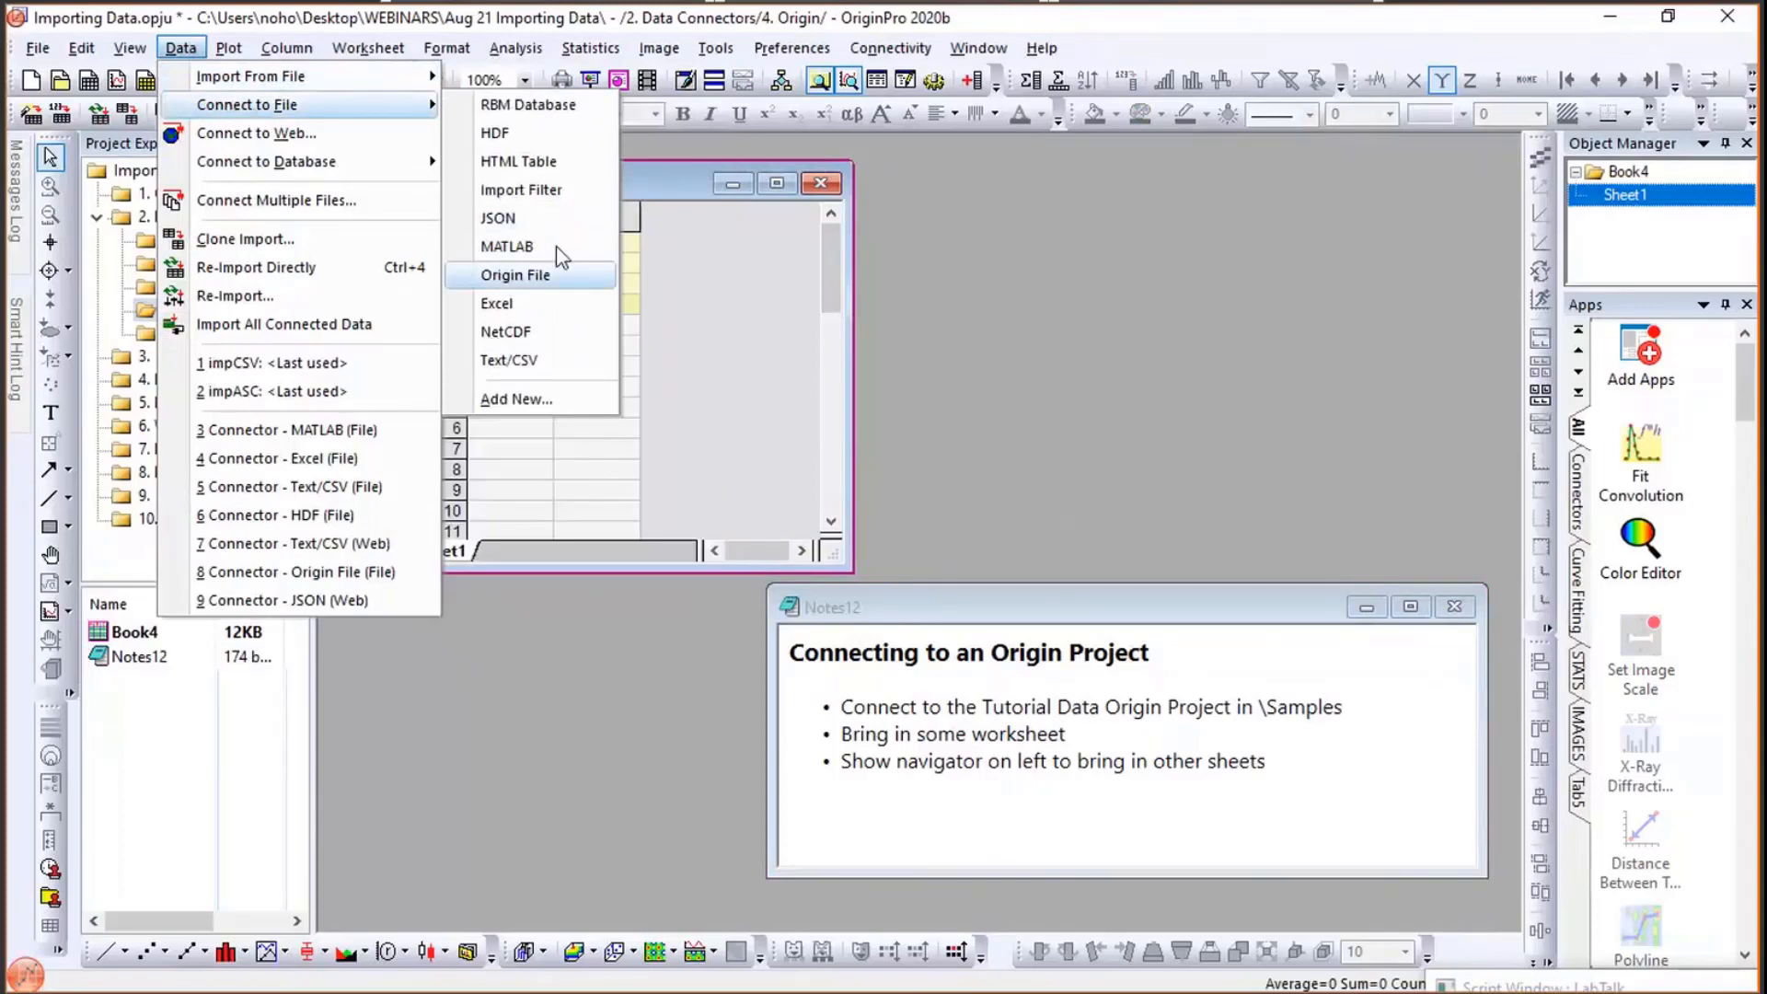
pyautogui.click(549, 270)
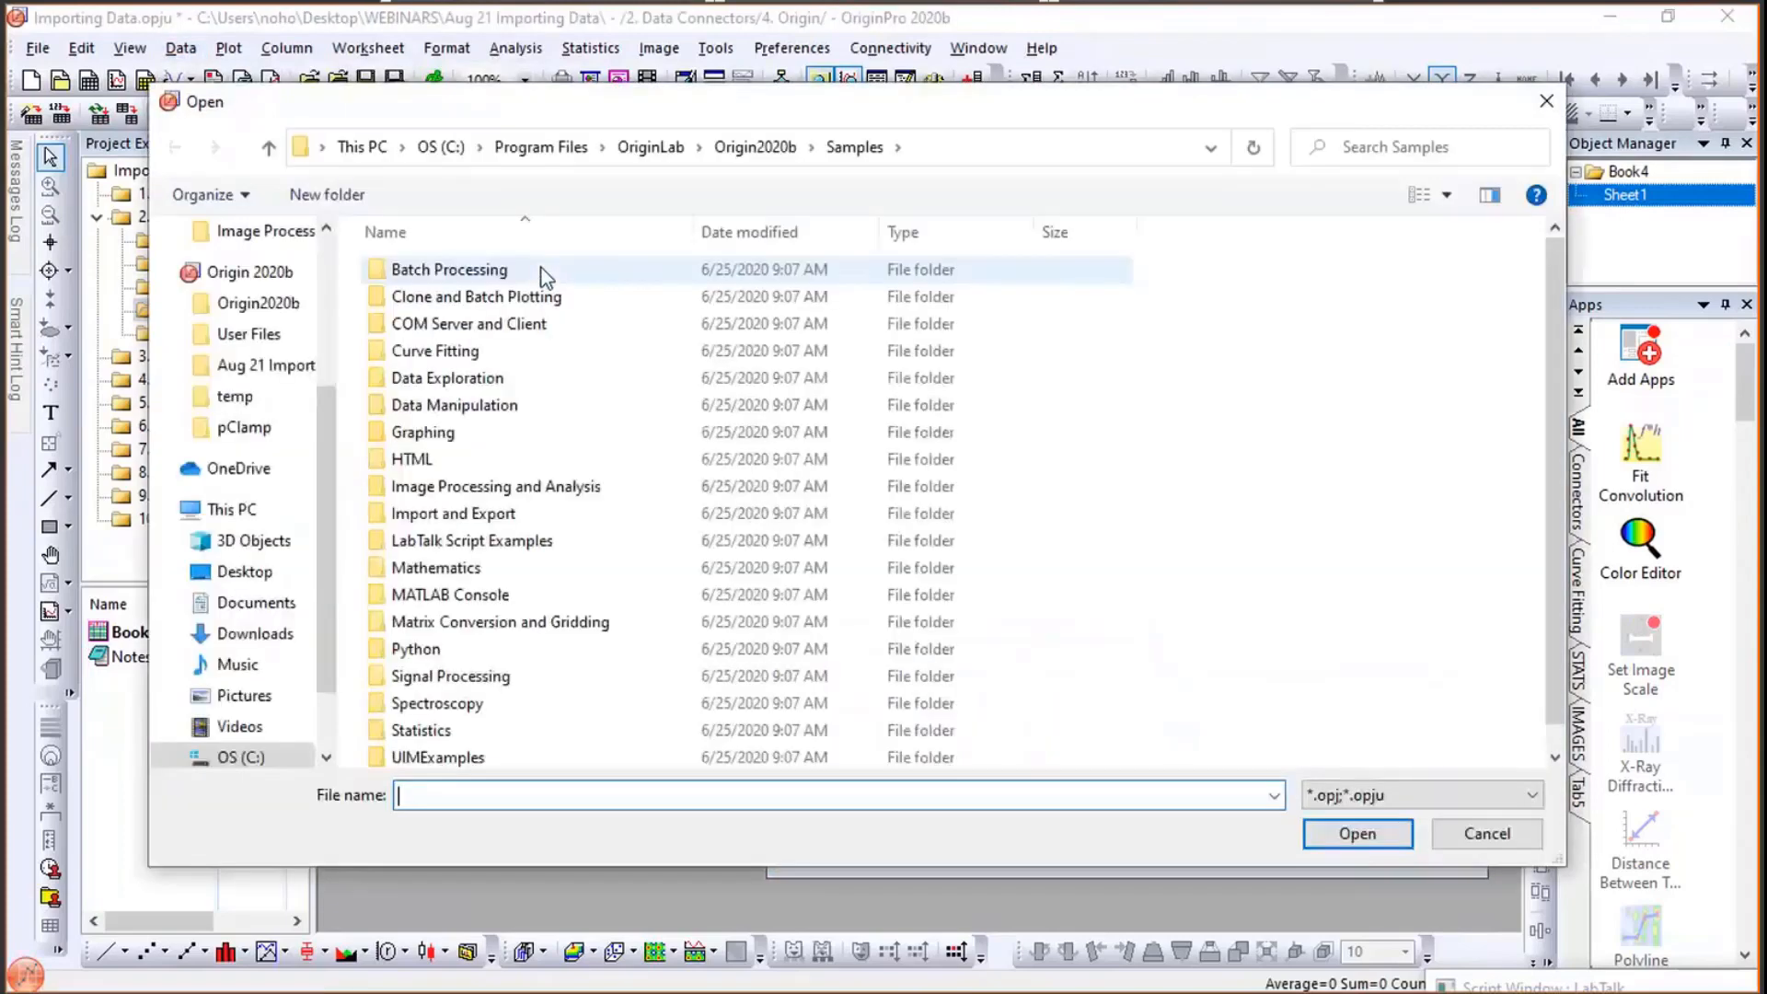
pyautogui.click(256, 583)
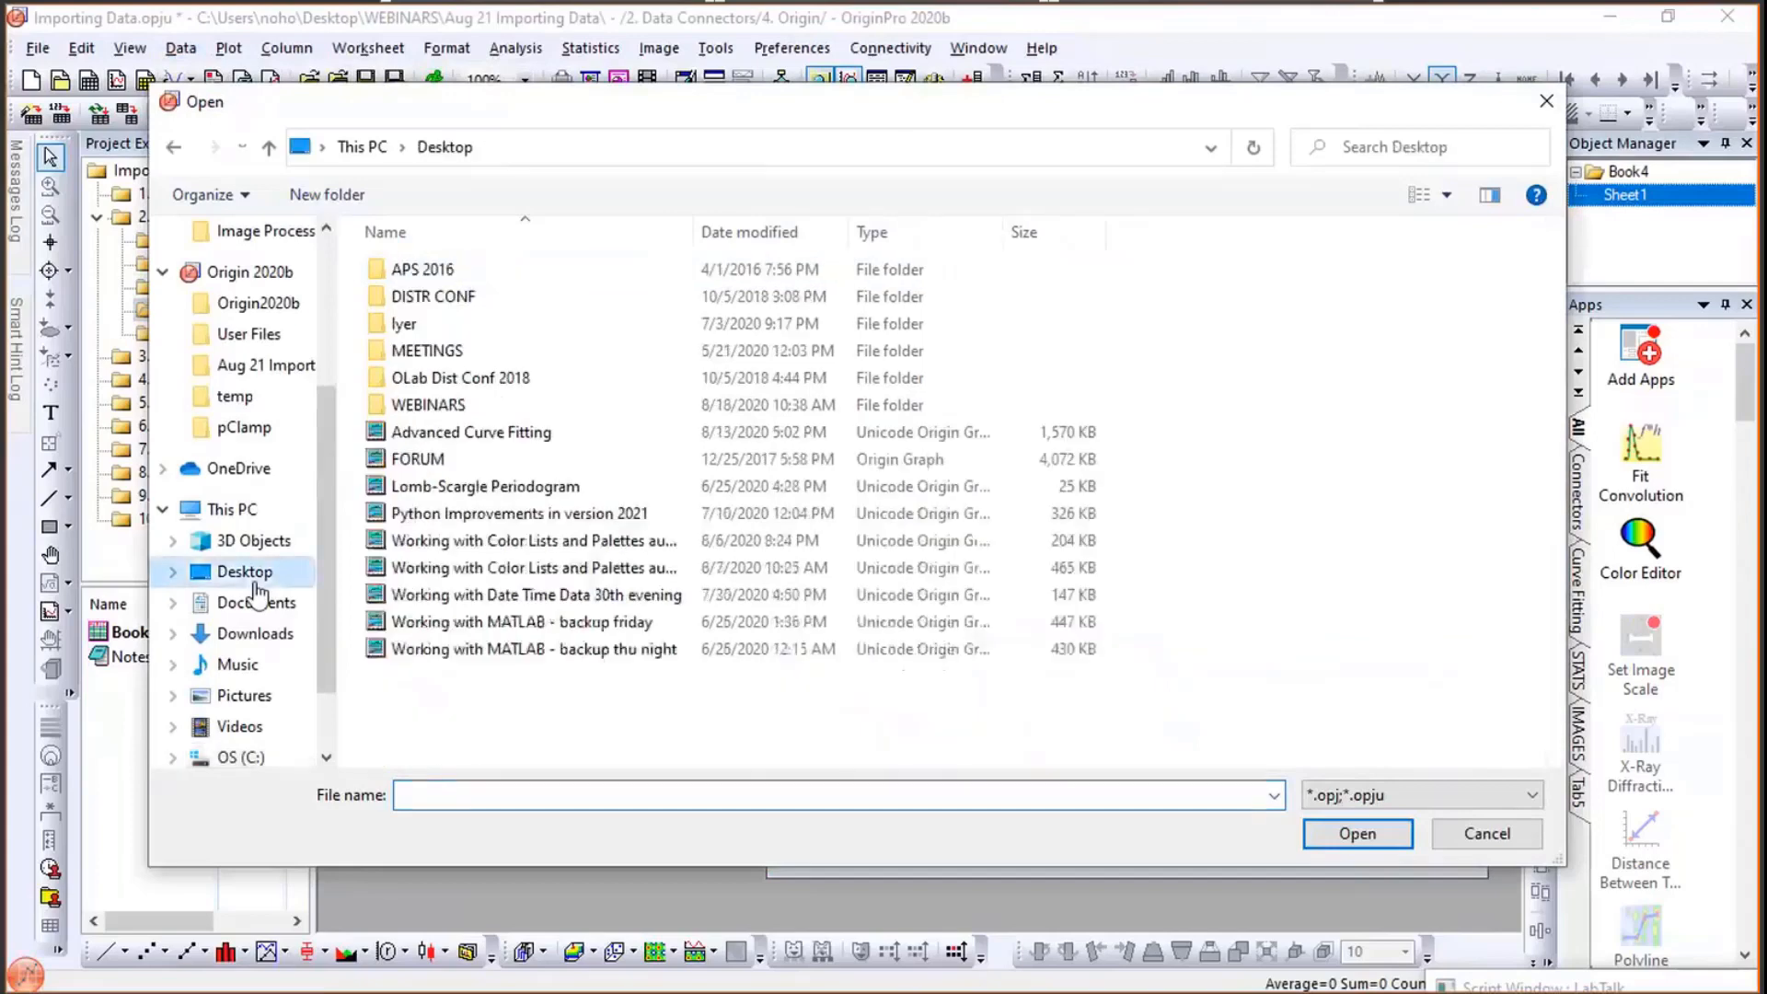
pyautogui.doubleClick(424, 405)
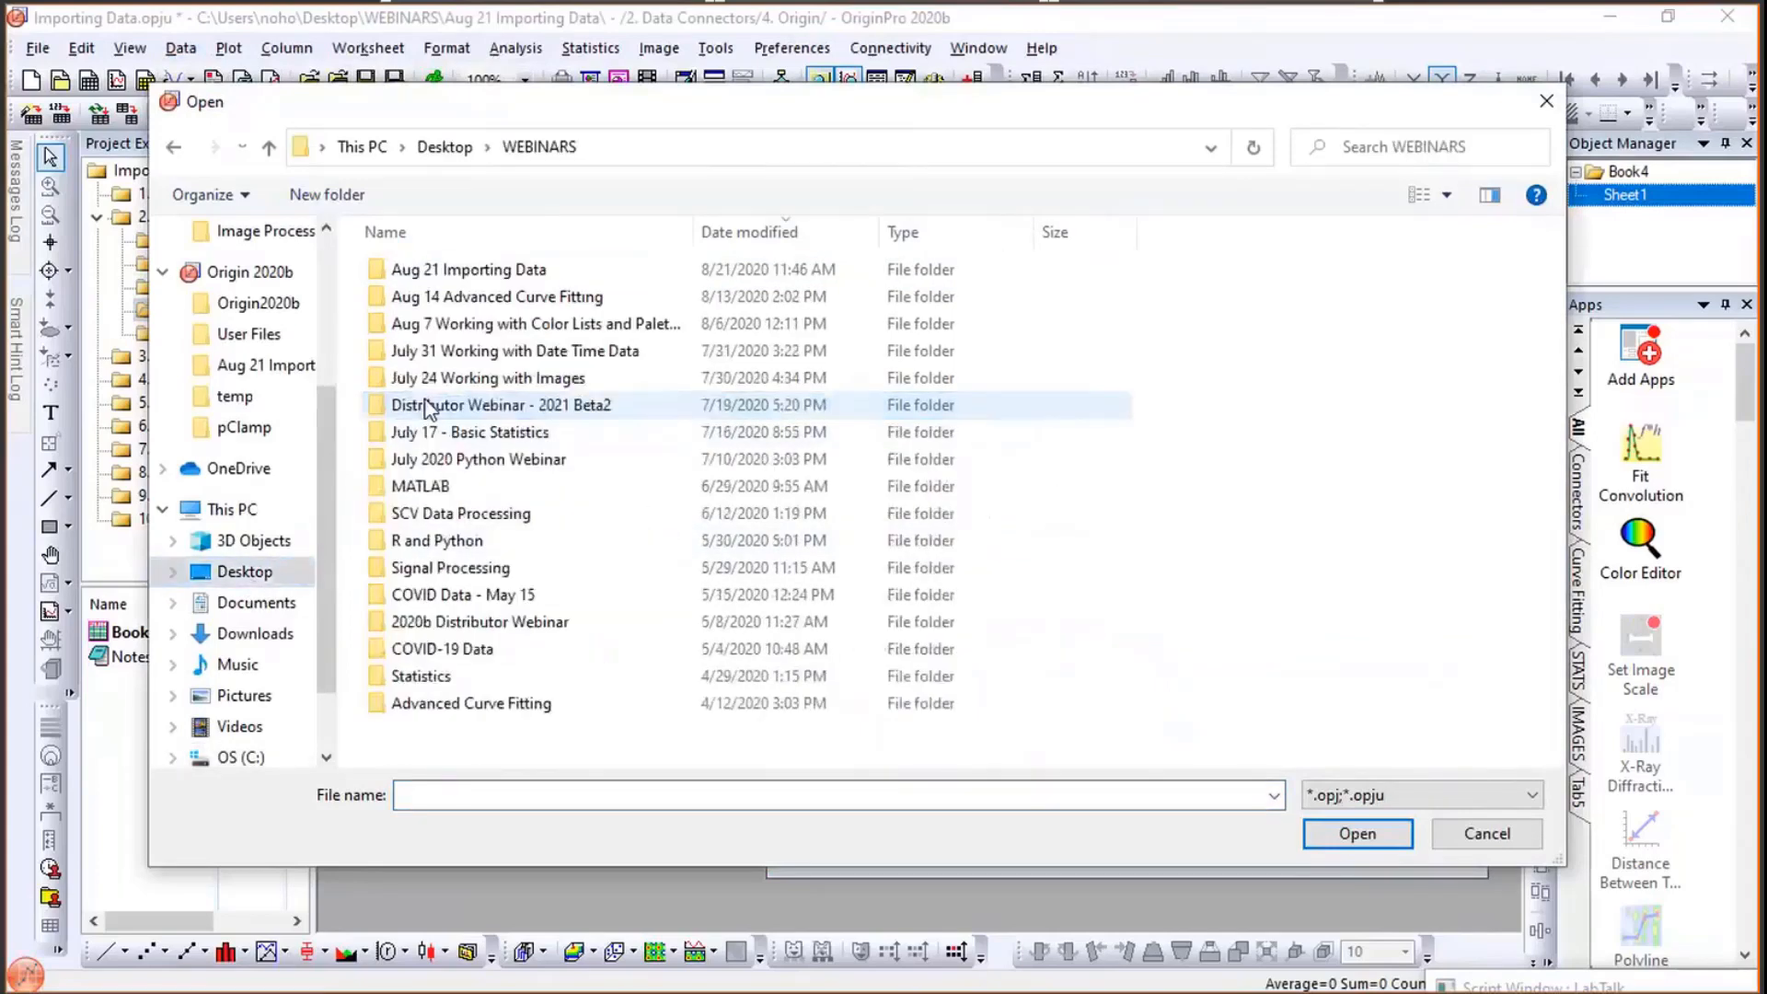
pyautogui.doubleClick(480, 270)
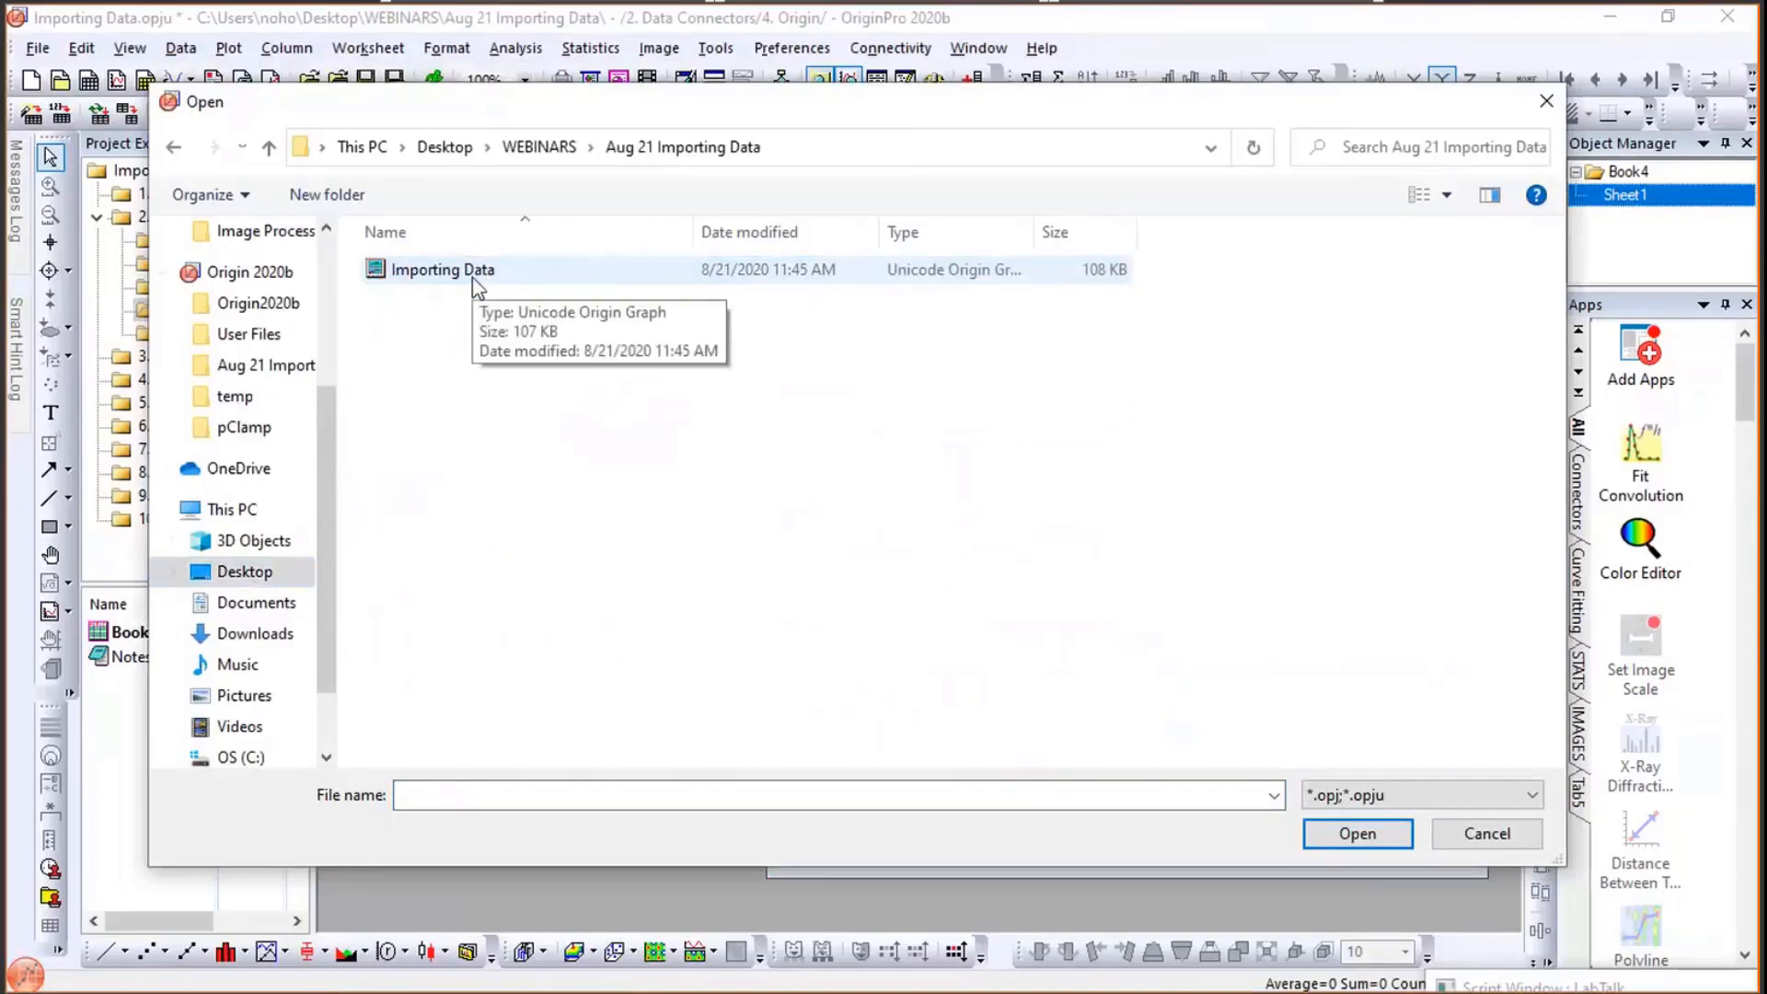
pyautogui.doubleClick(473, 276)
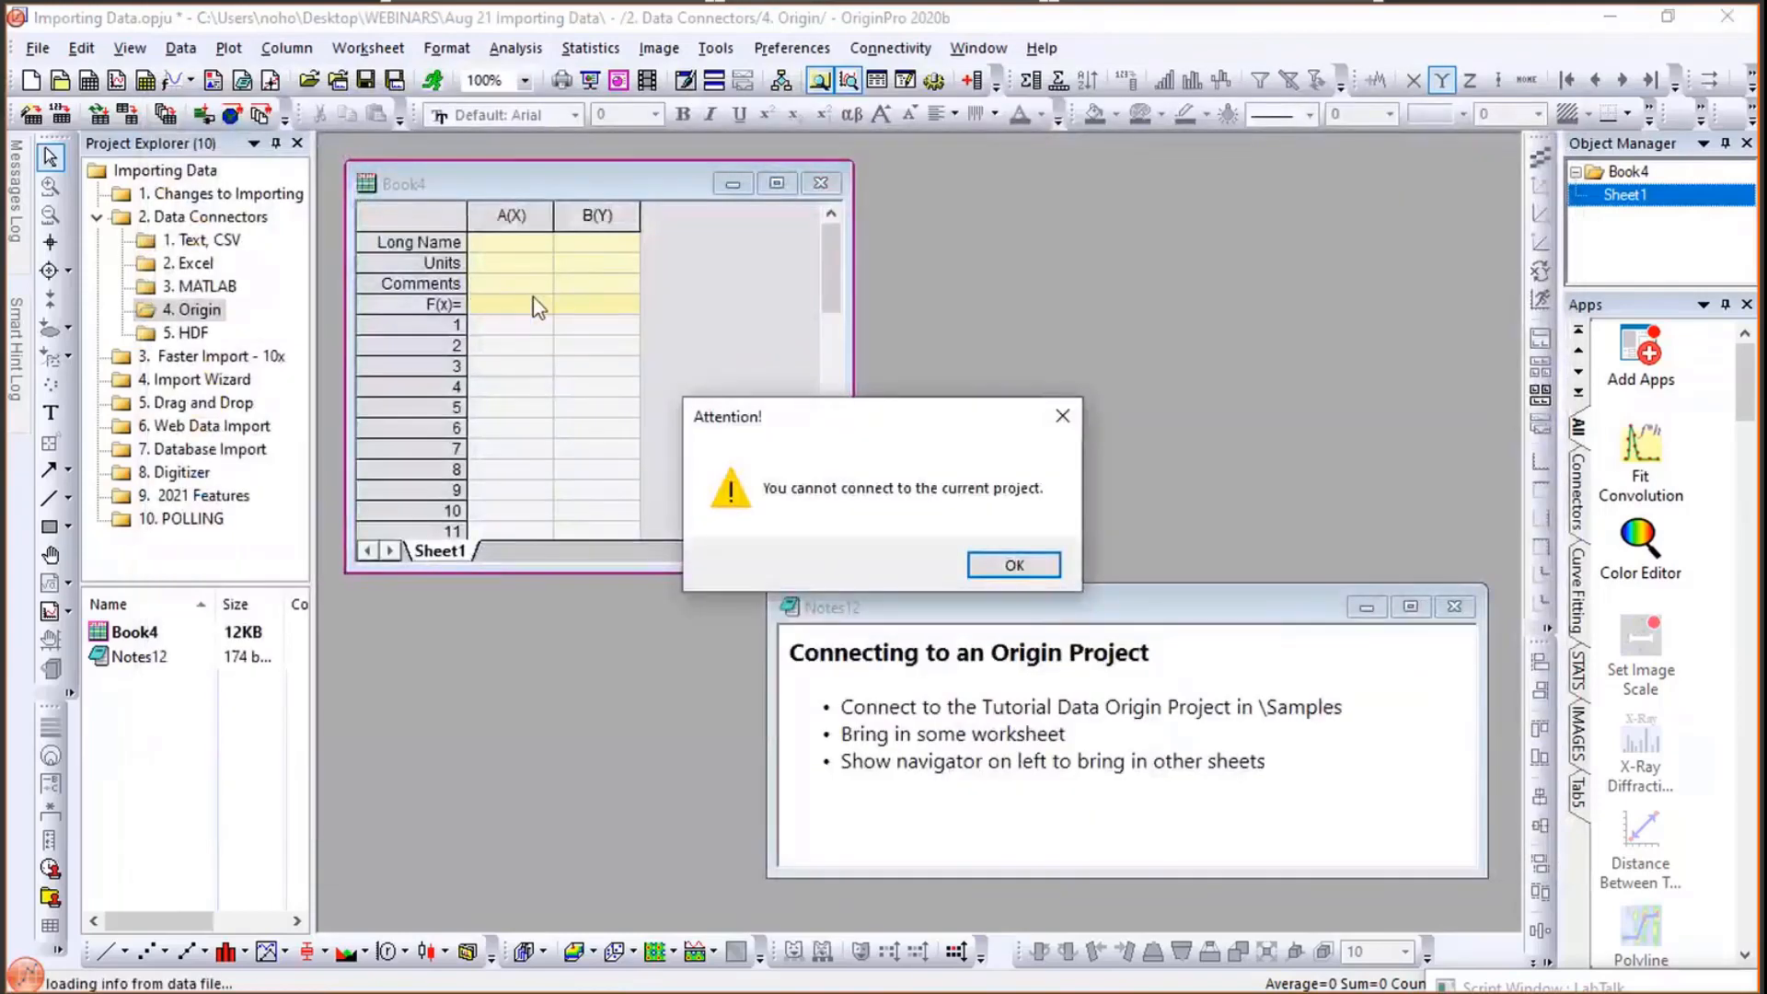
pyautogui.click(1032, 565)
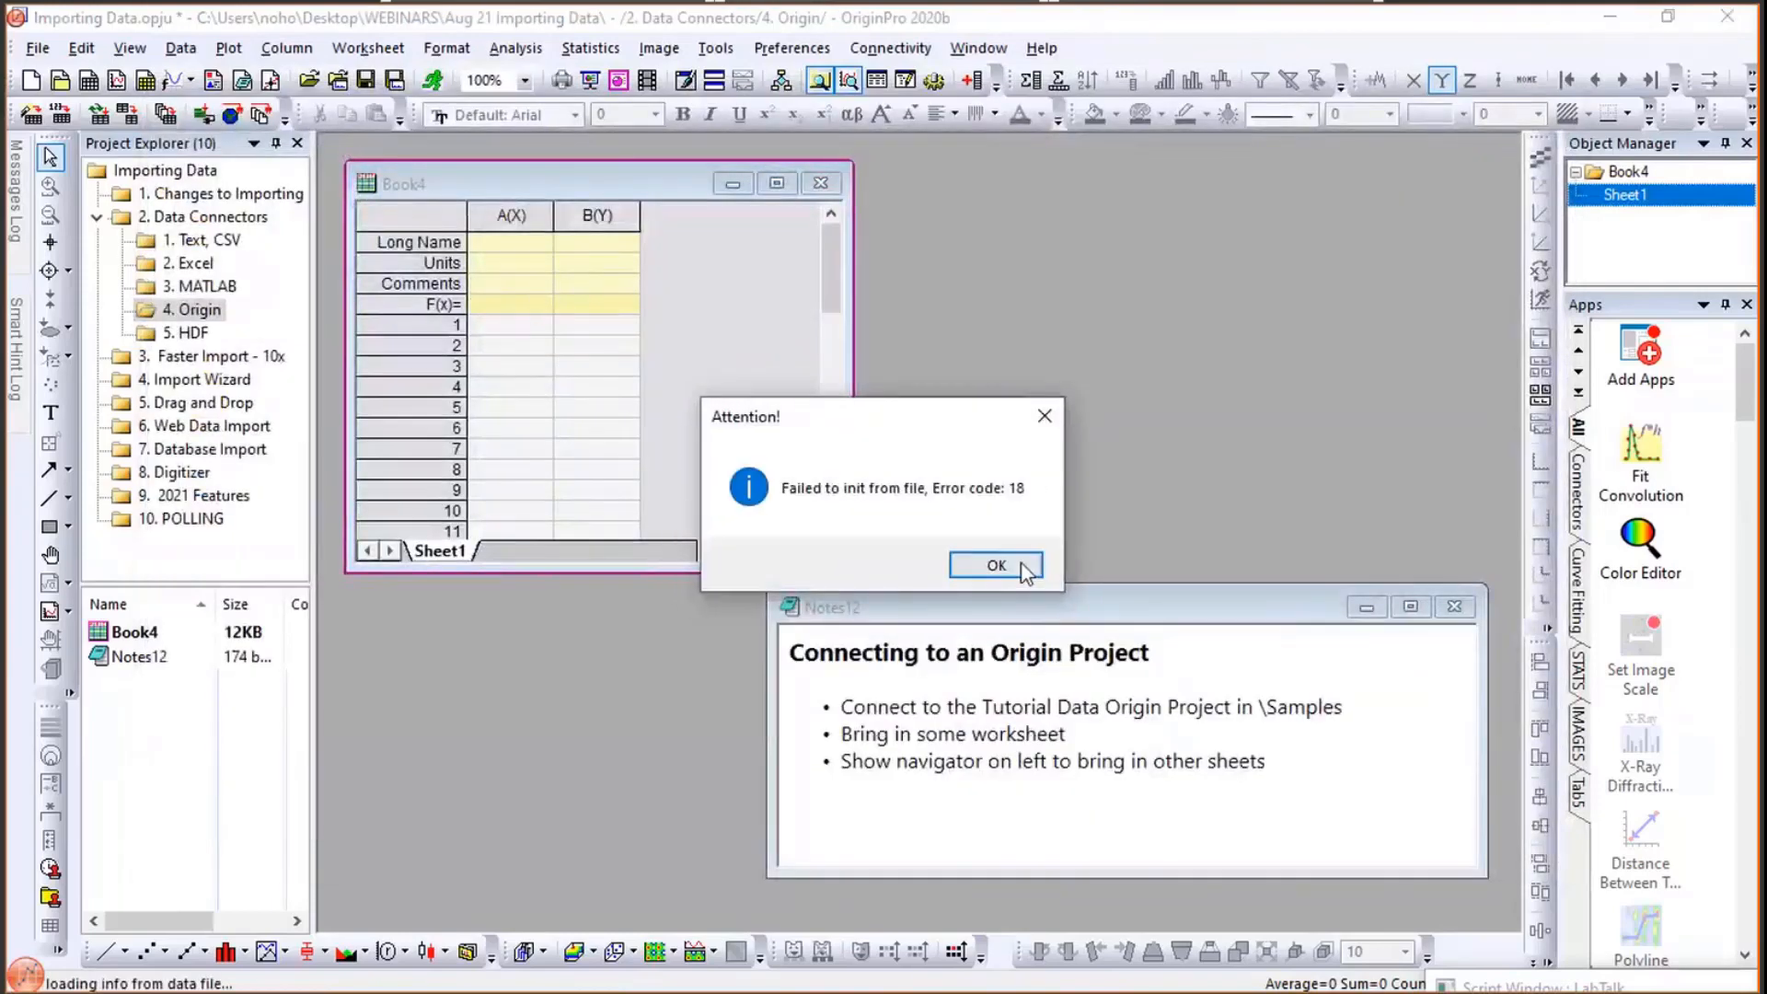
pyautogui.click(997, 564)
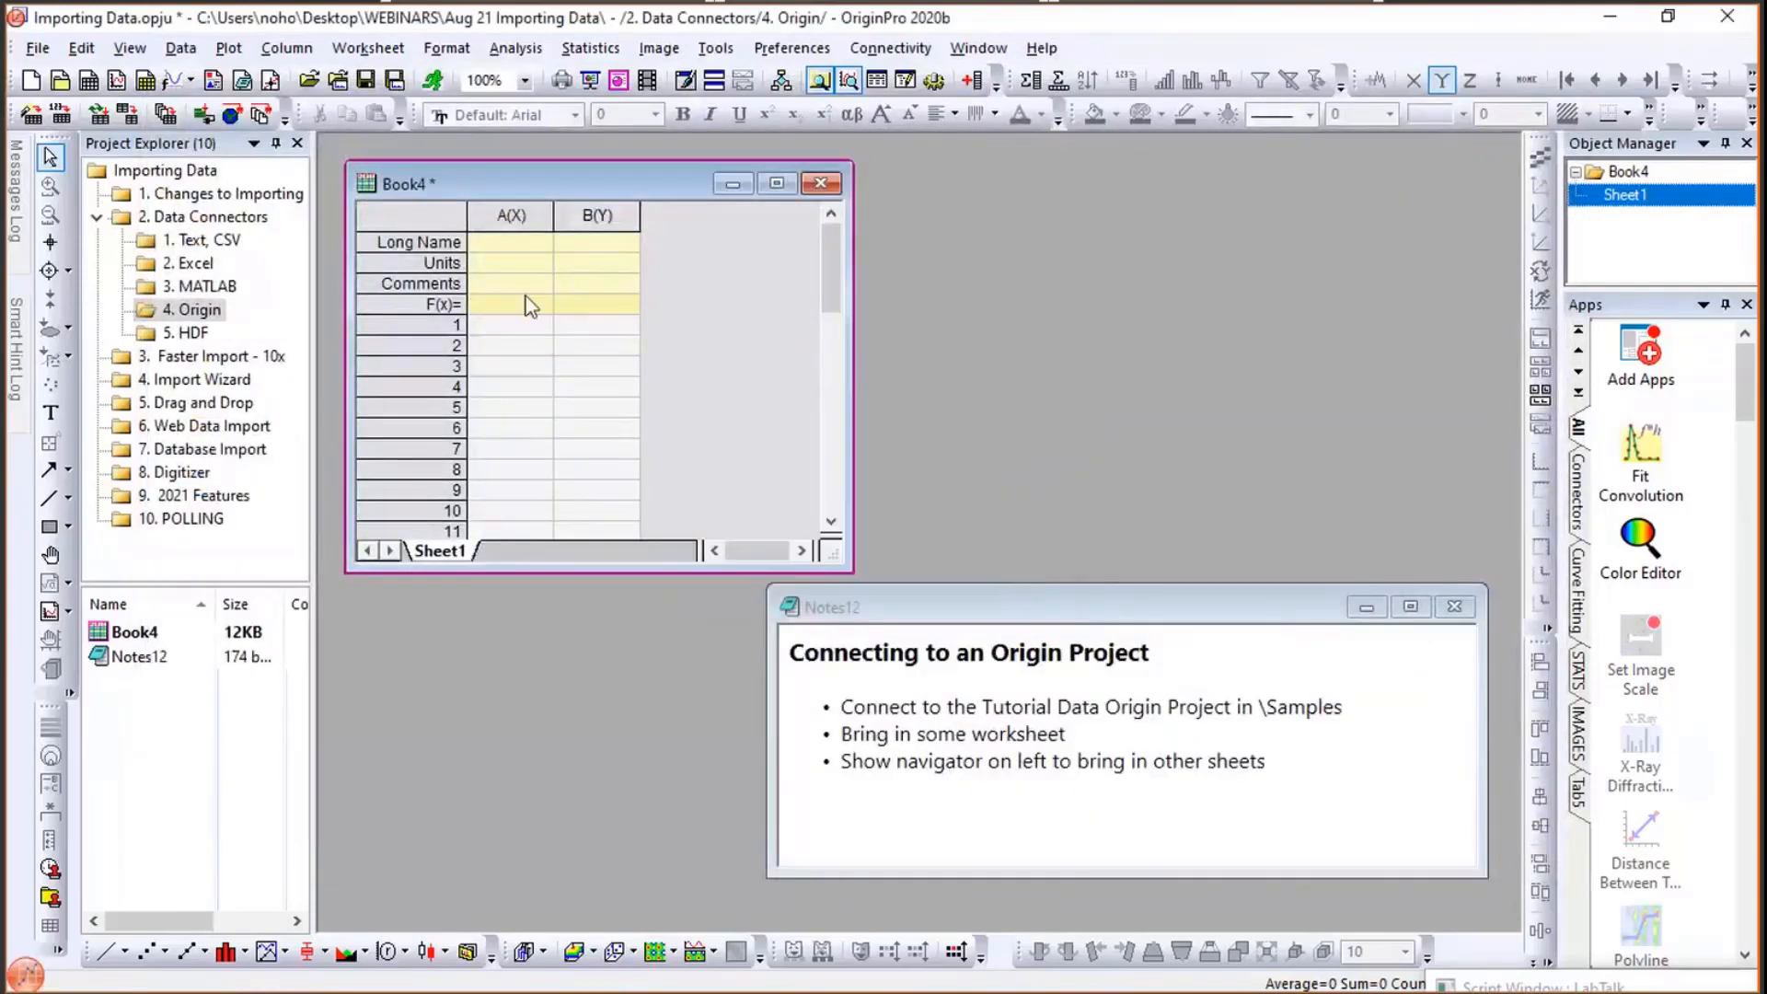
# - Connect Book4 to the Tutorial Data Origin project in the Origin2020b Samples folder
pyautogui.click(180, 48)
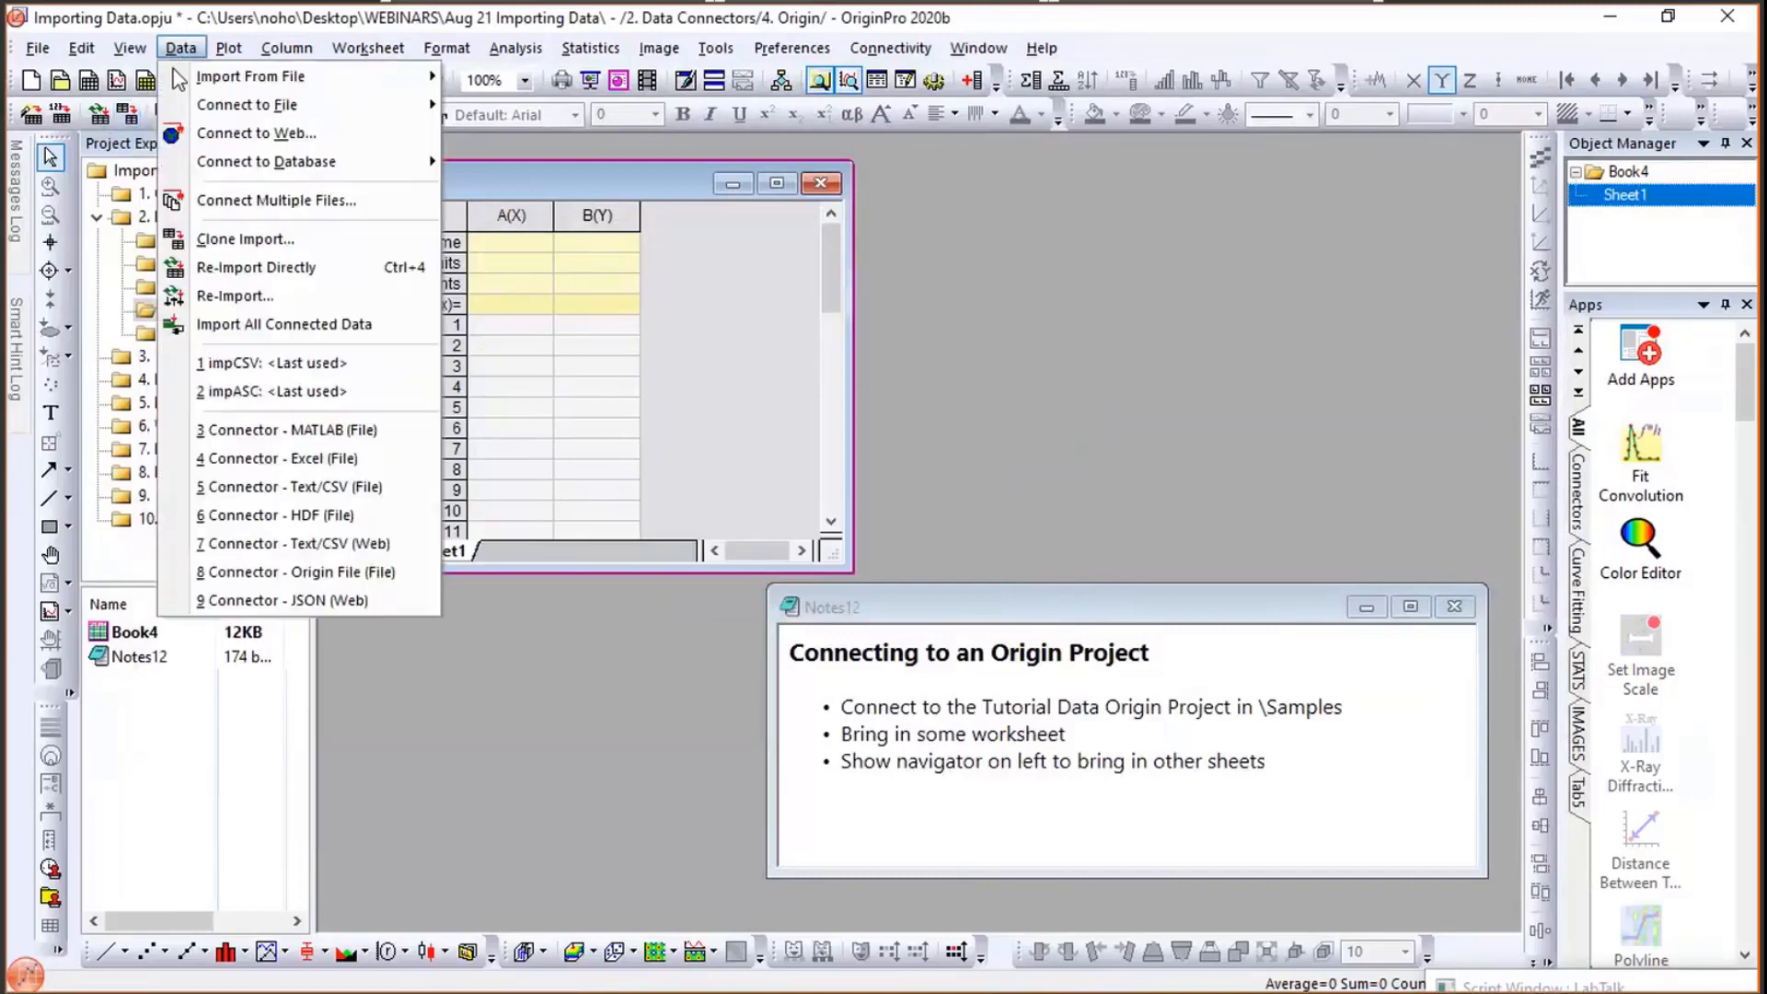
pyautogui.moveTo(199, 108)
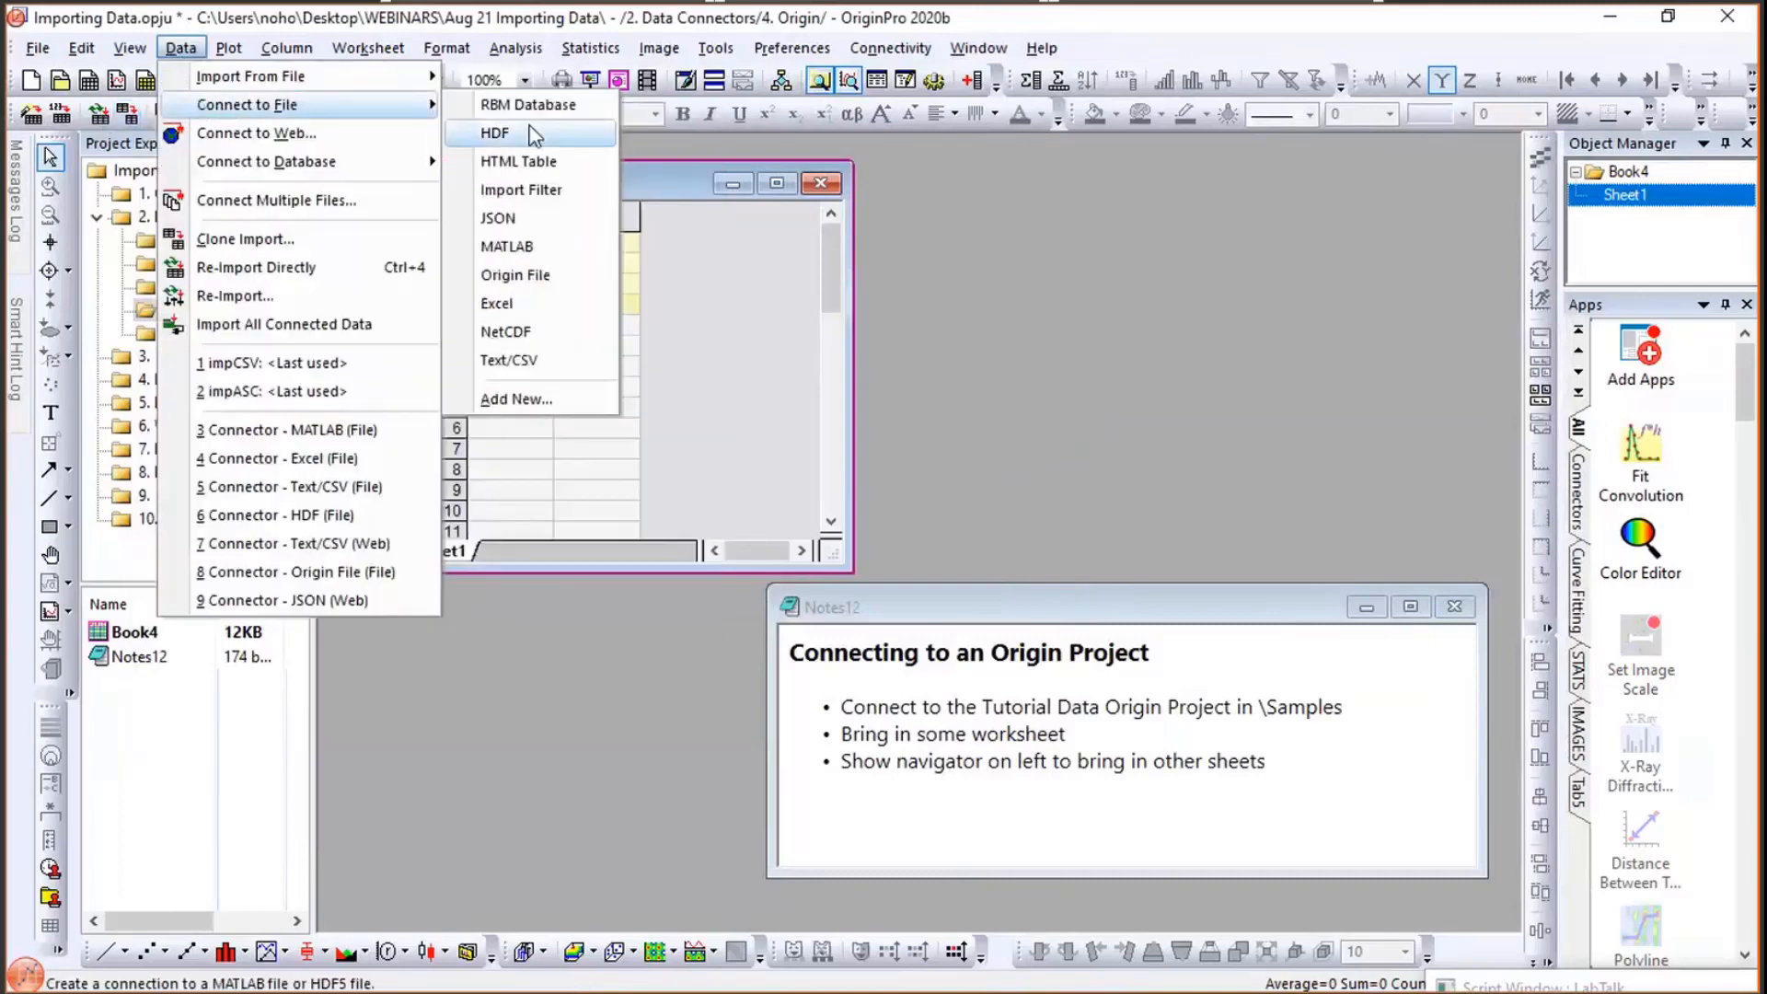
pyautogui.click(523, 281)
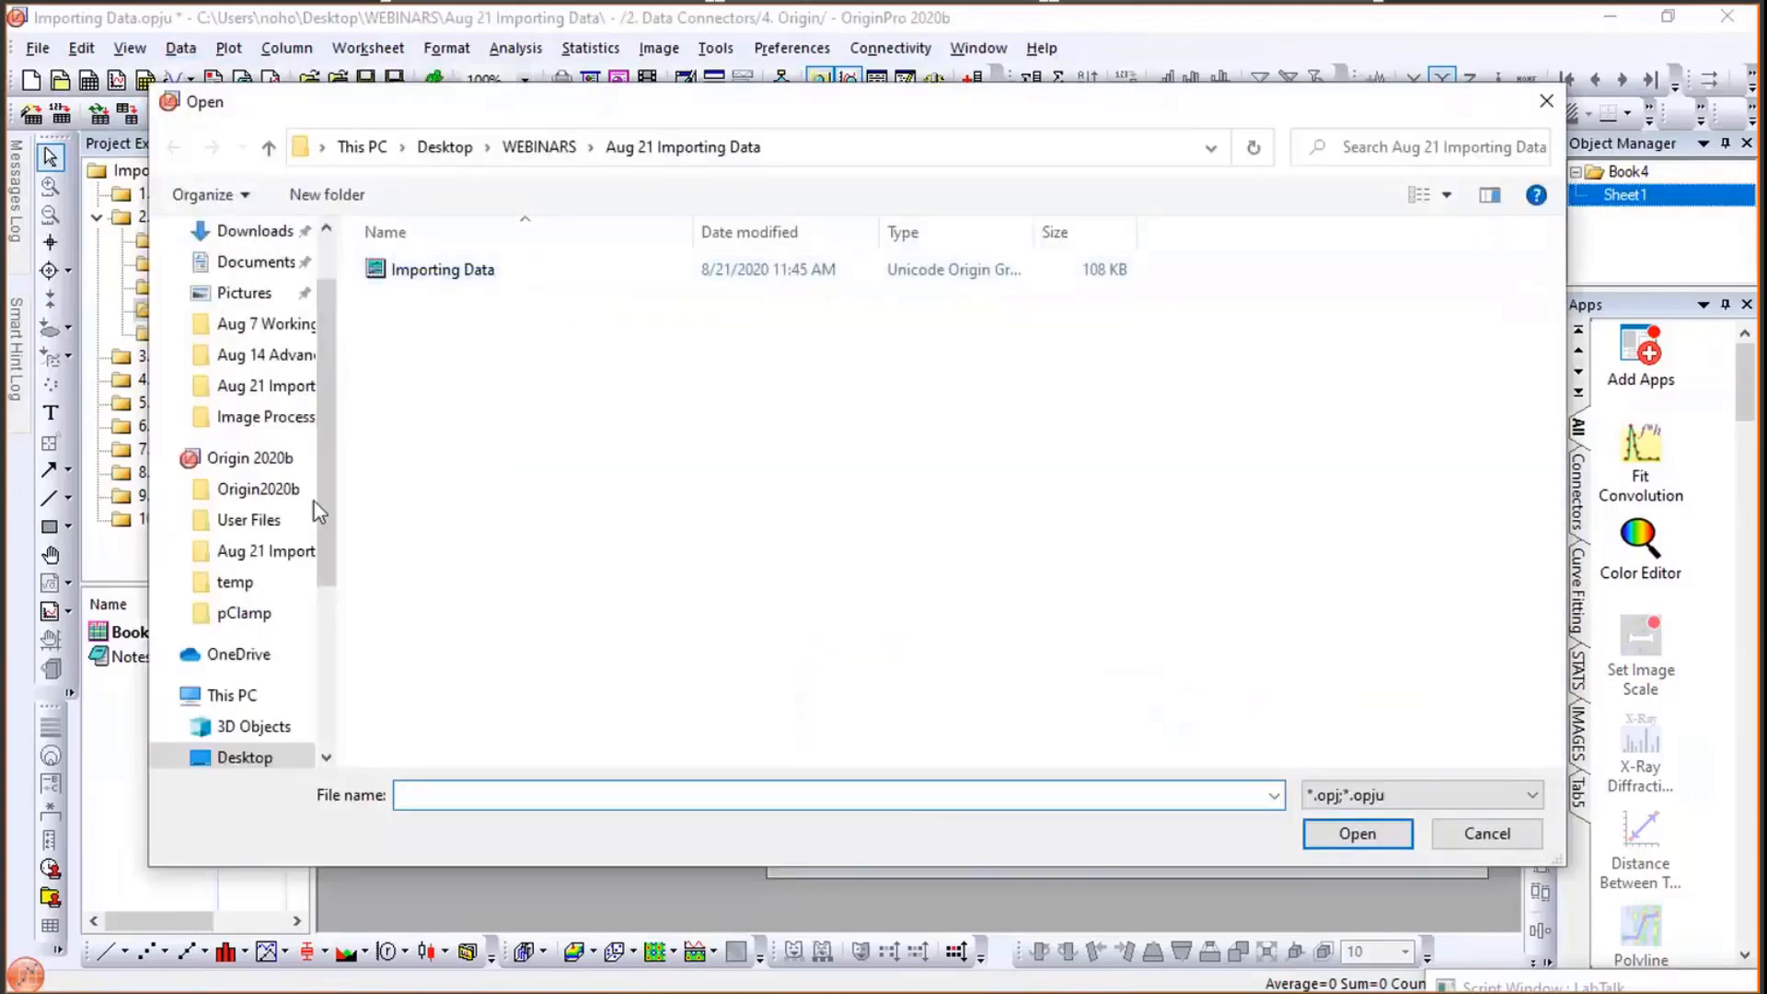
pyautogui.click(257, 488)
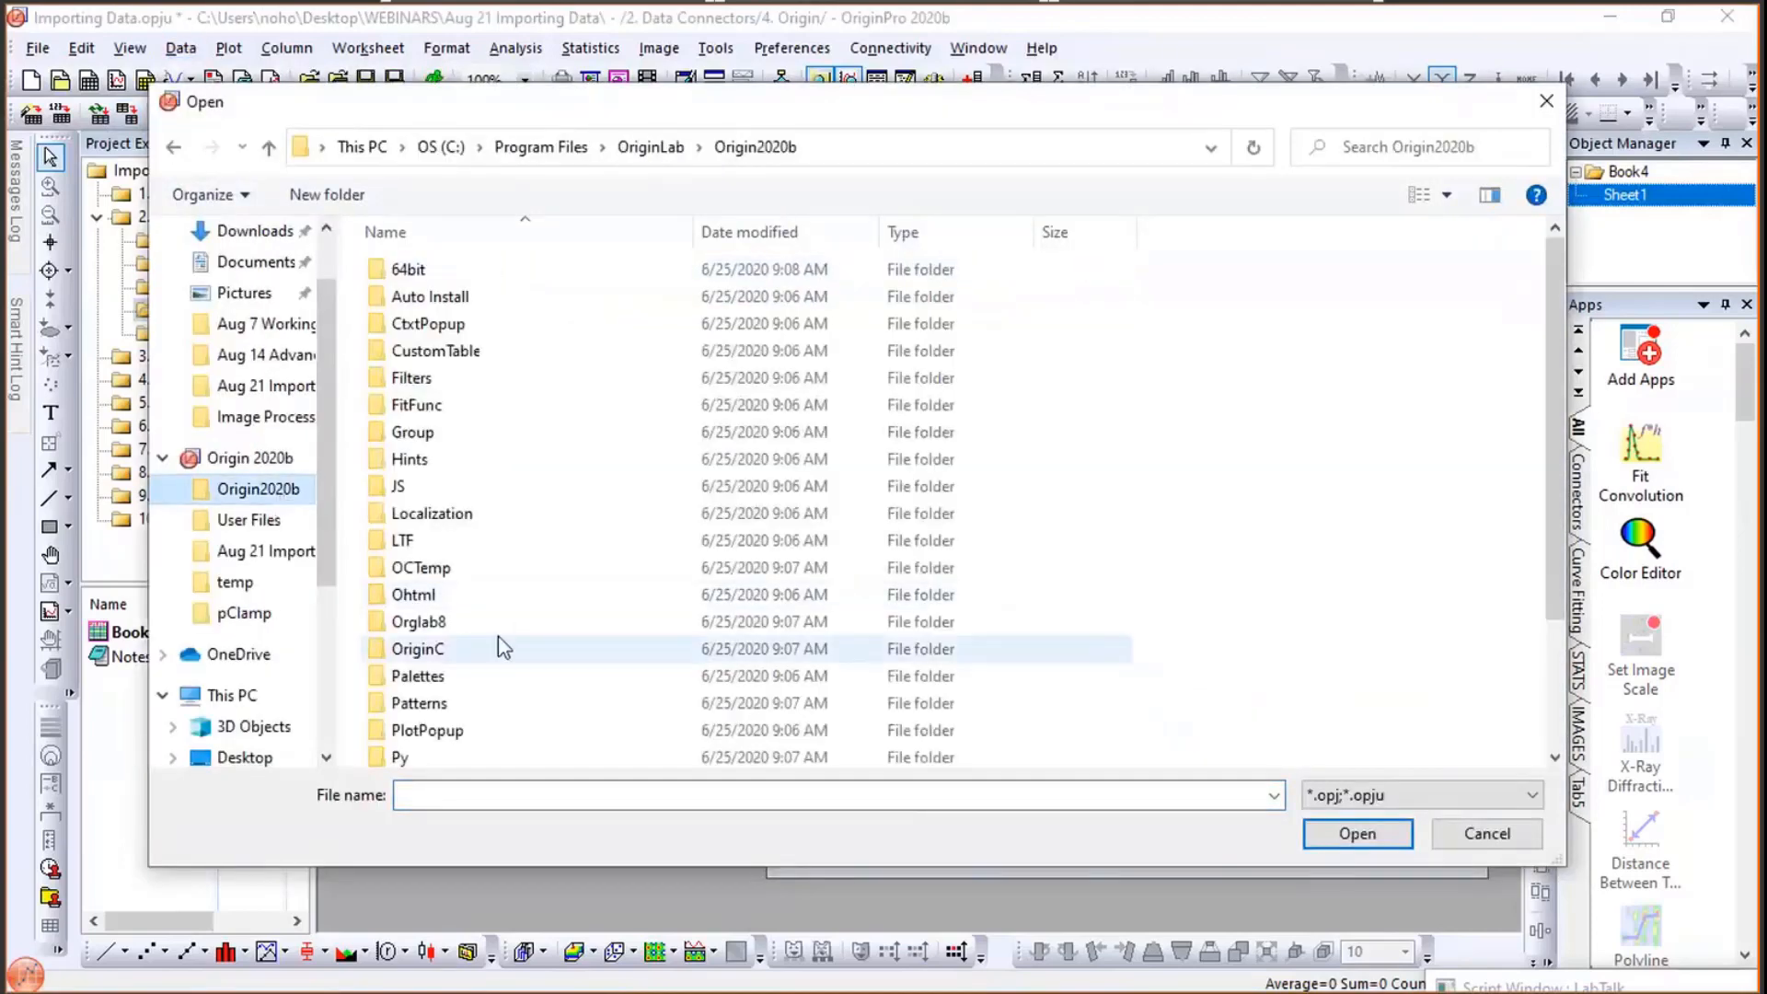
pyautogui.scroll(-2, 532, 593)
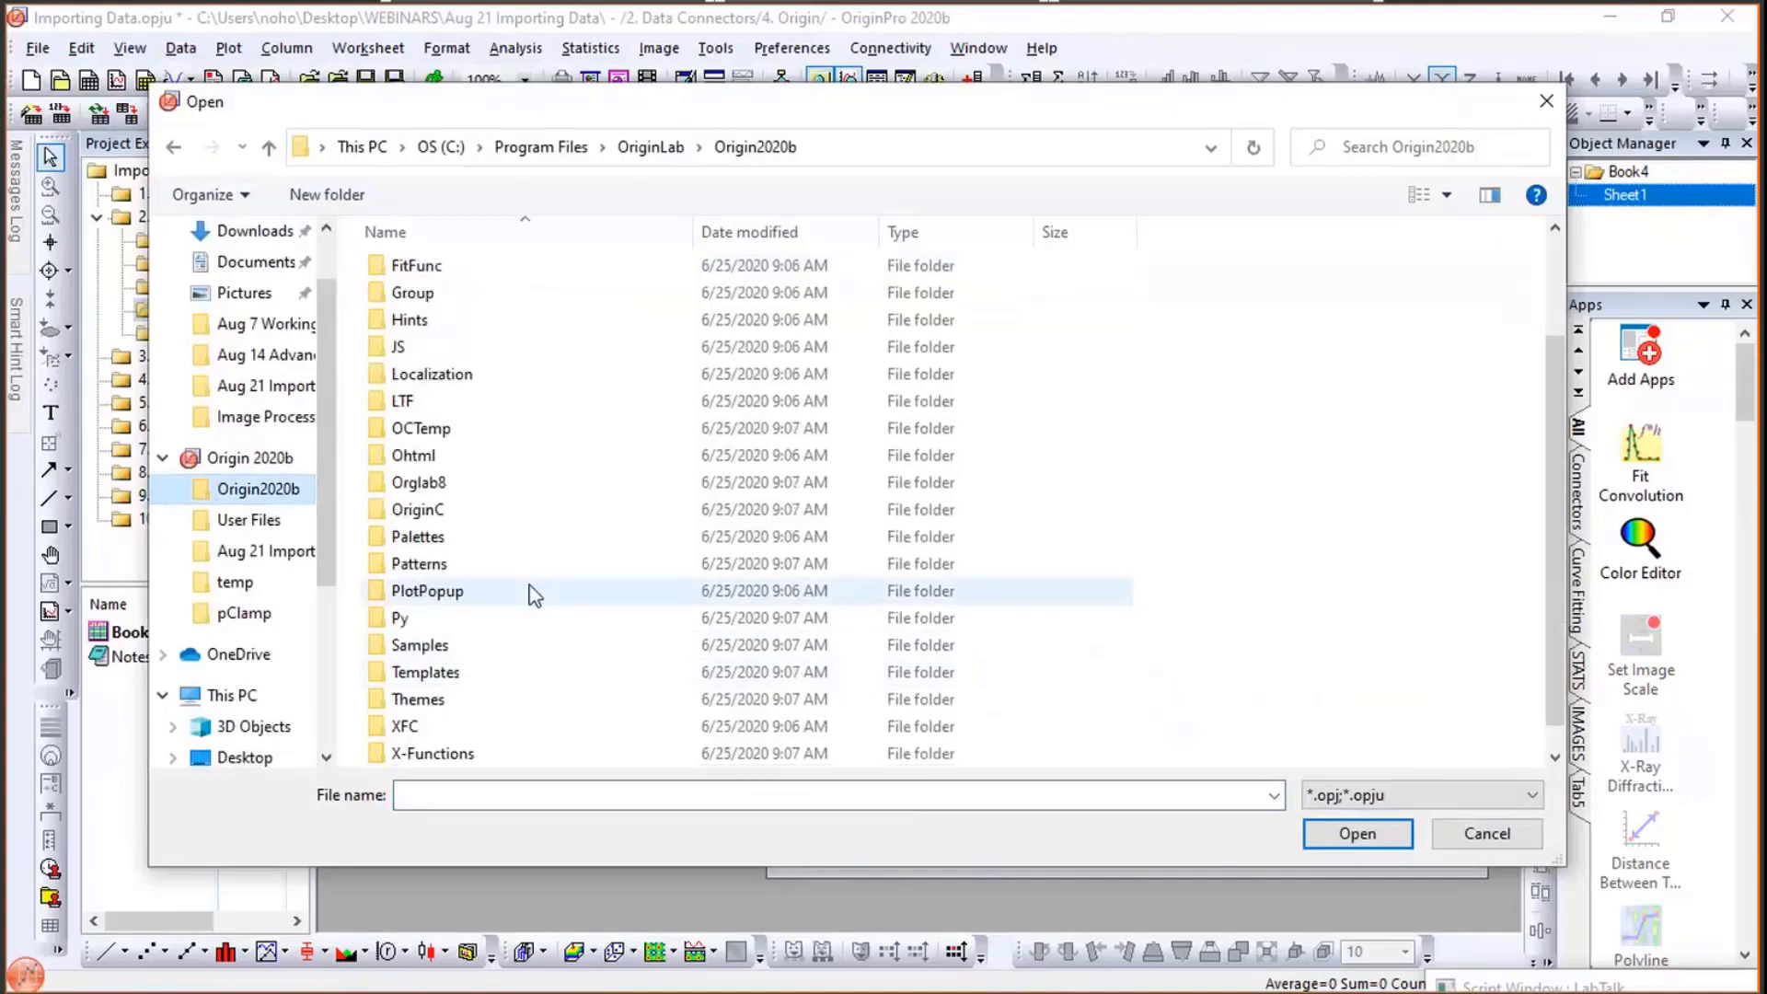
pyautogui.doubleClick(433, 644)
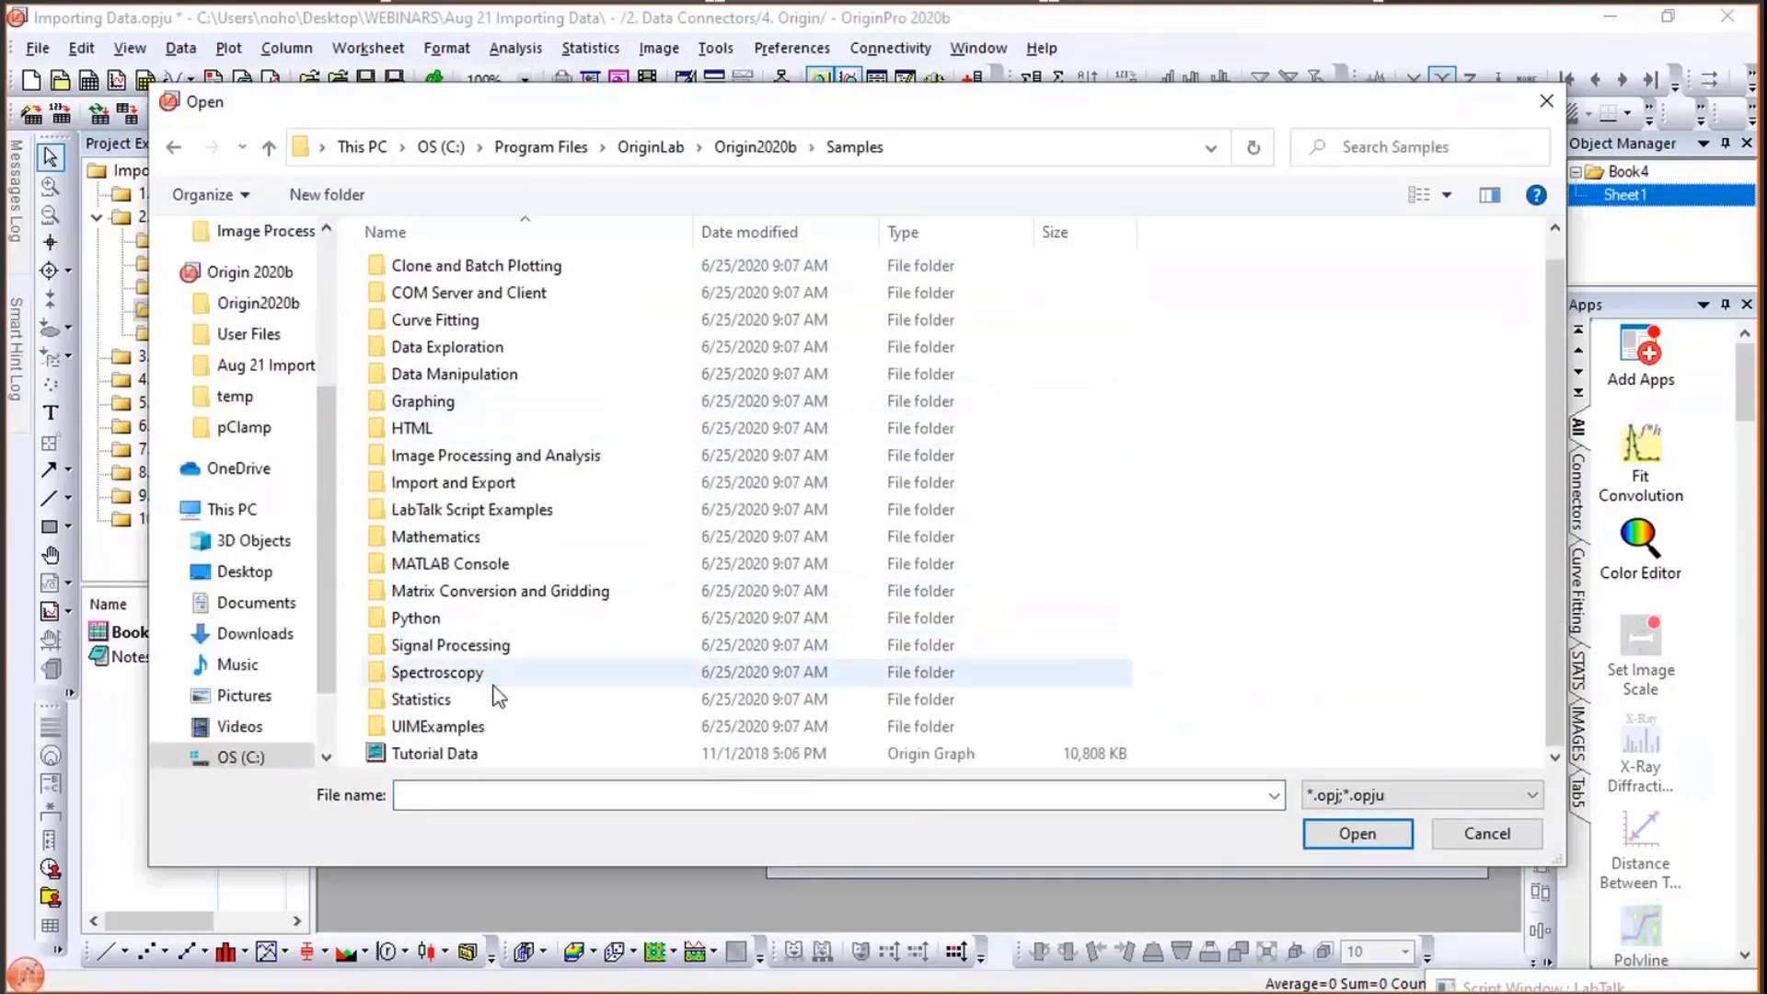
pyautogui.click(466, 753)
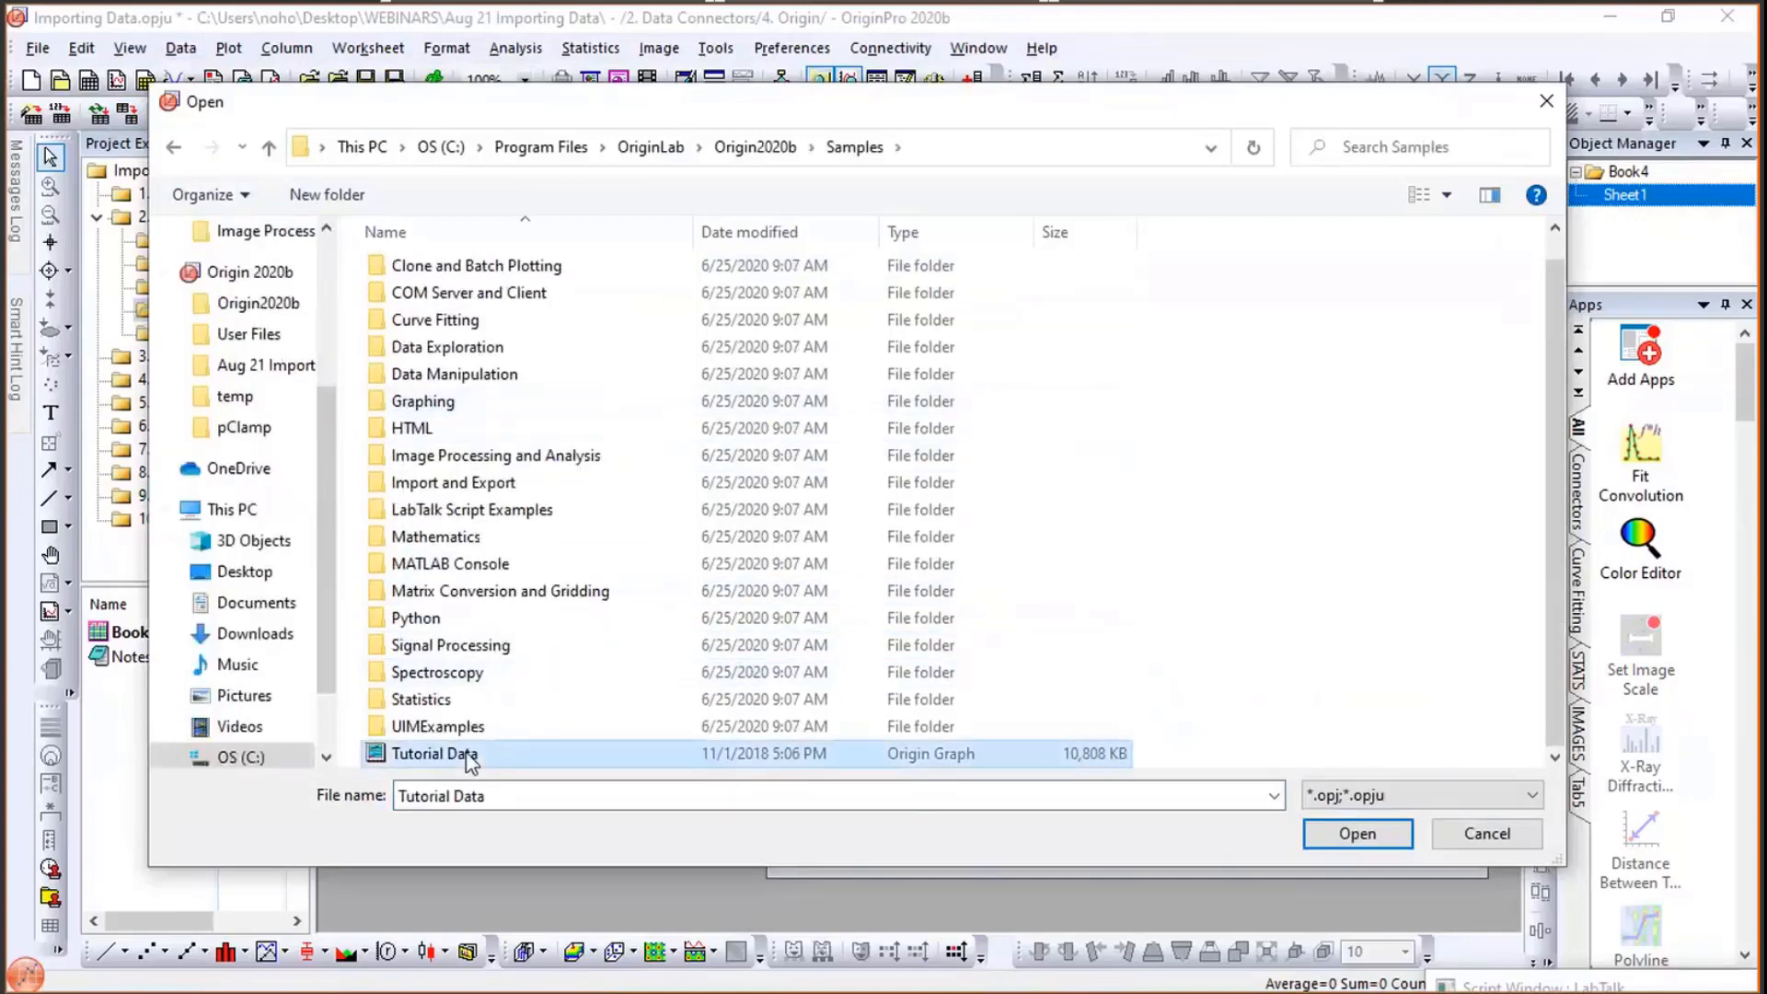
pyautogui.click(1357, 835)
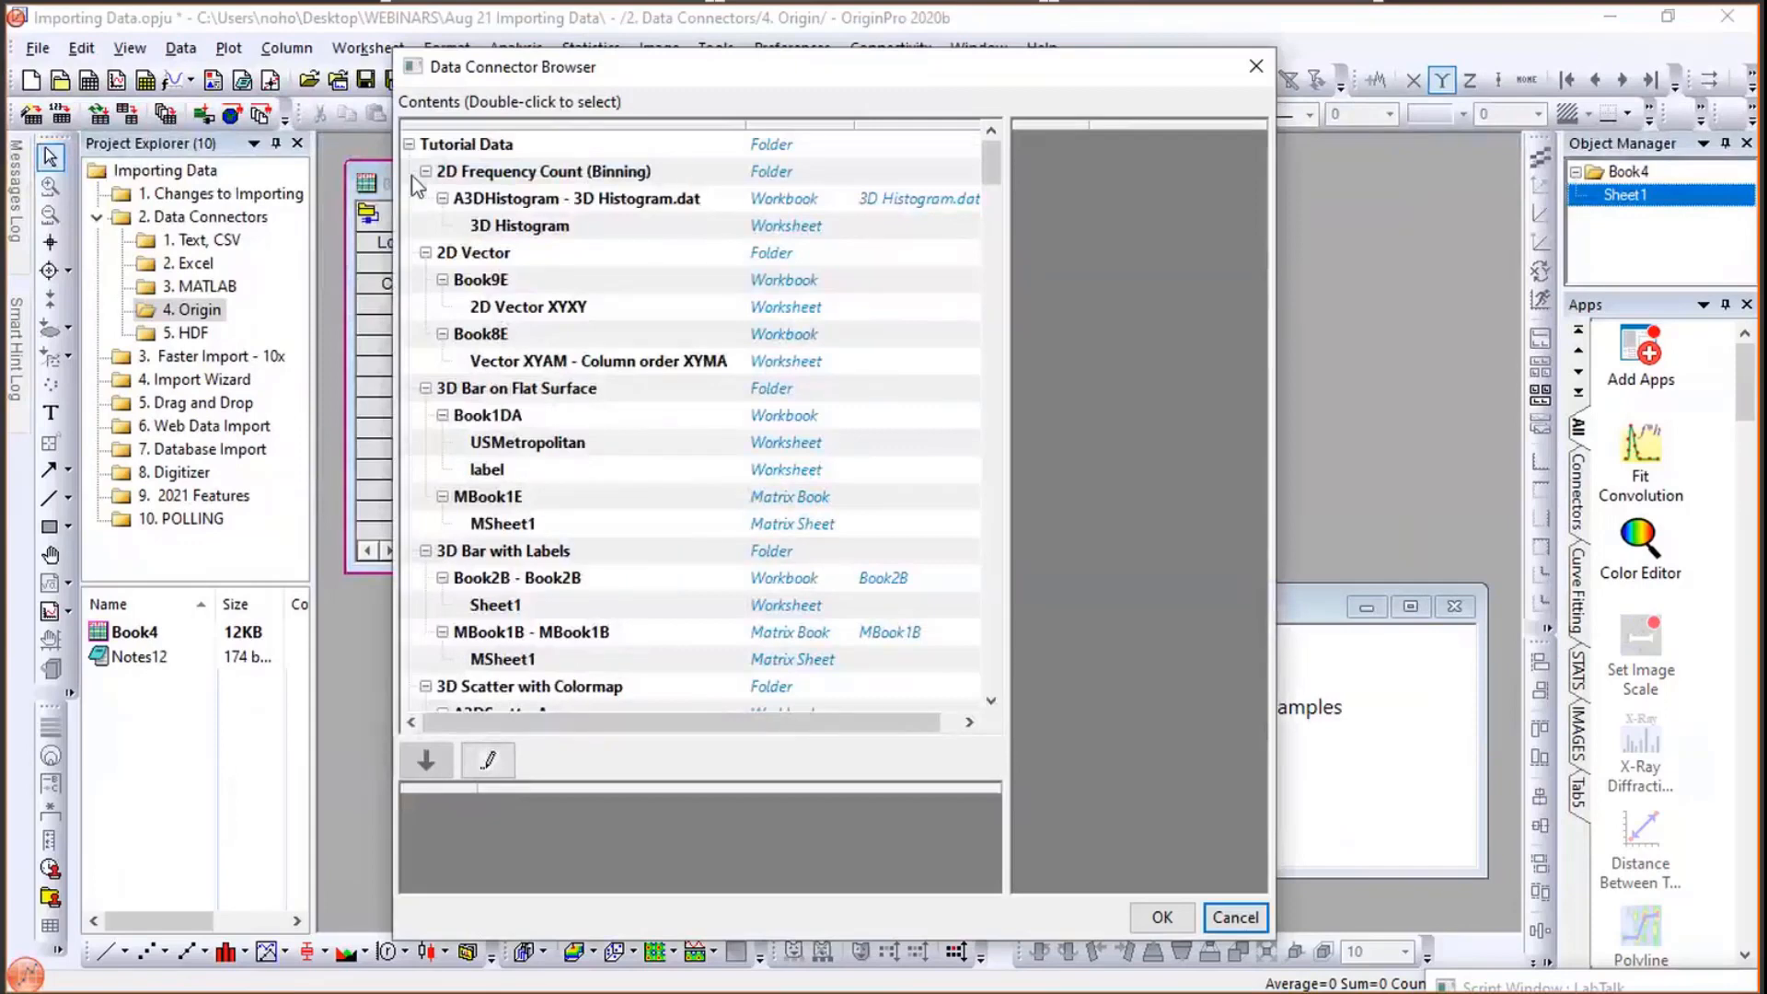
# - Browse the Tutorial Data project contents and import the Box Plot BoxData Sheet1 worksheet into Book4
pyautogui.click(410, 147)
pyautogui.click(410, 147)
pyautogui.click(426, 173)
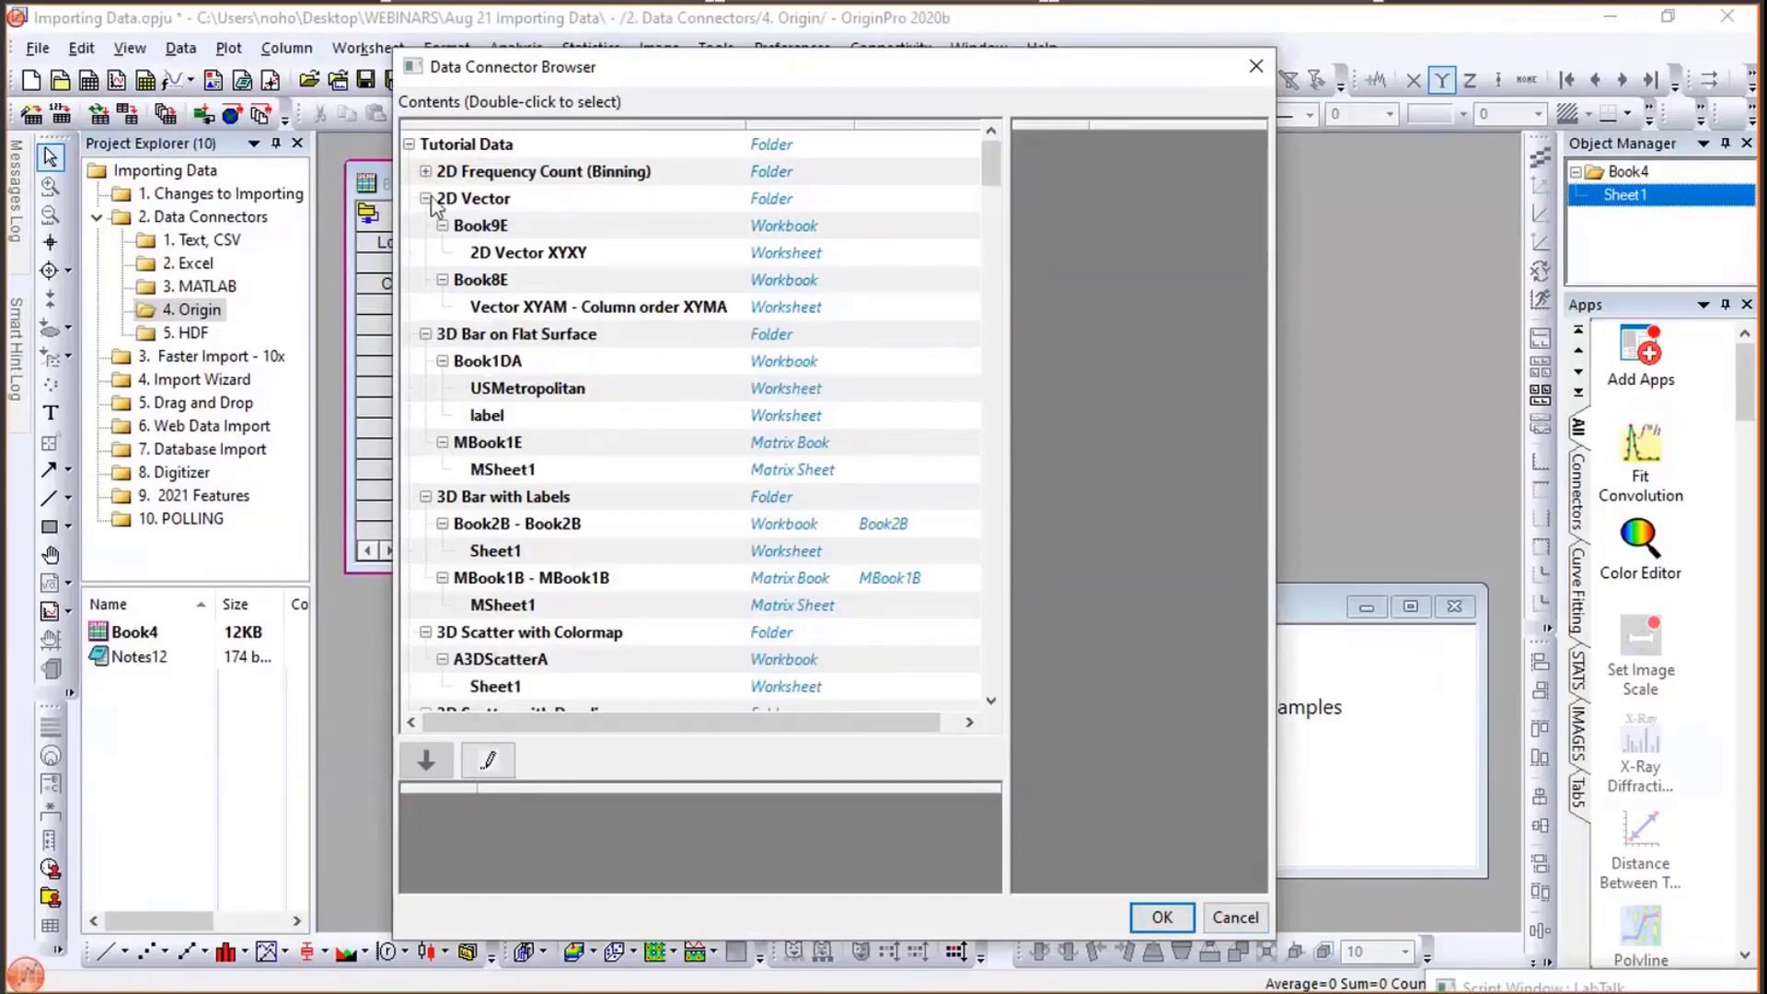
pyautogui.click(427, 200)
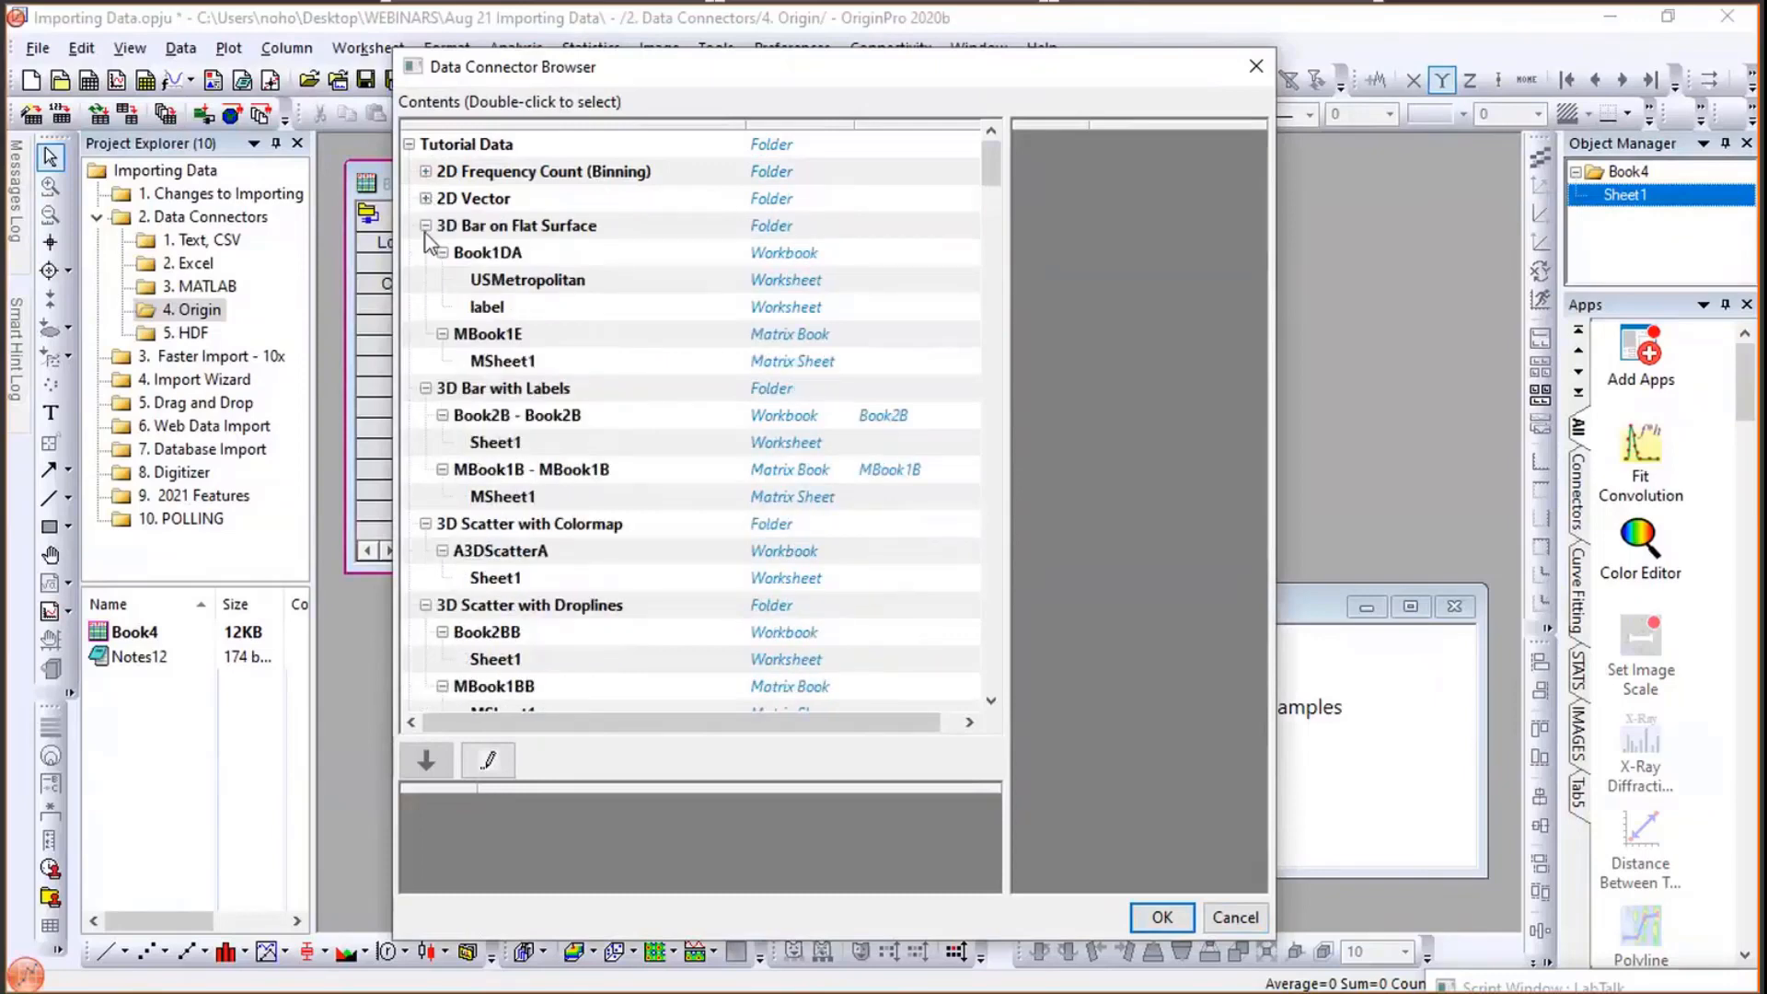
pyautogui.click(426, 228)
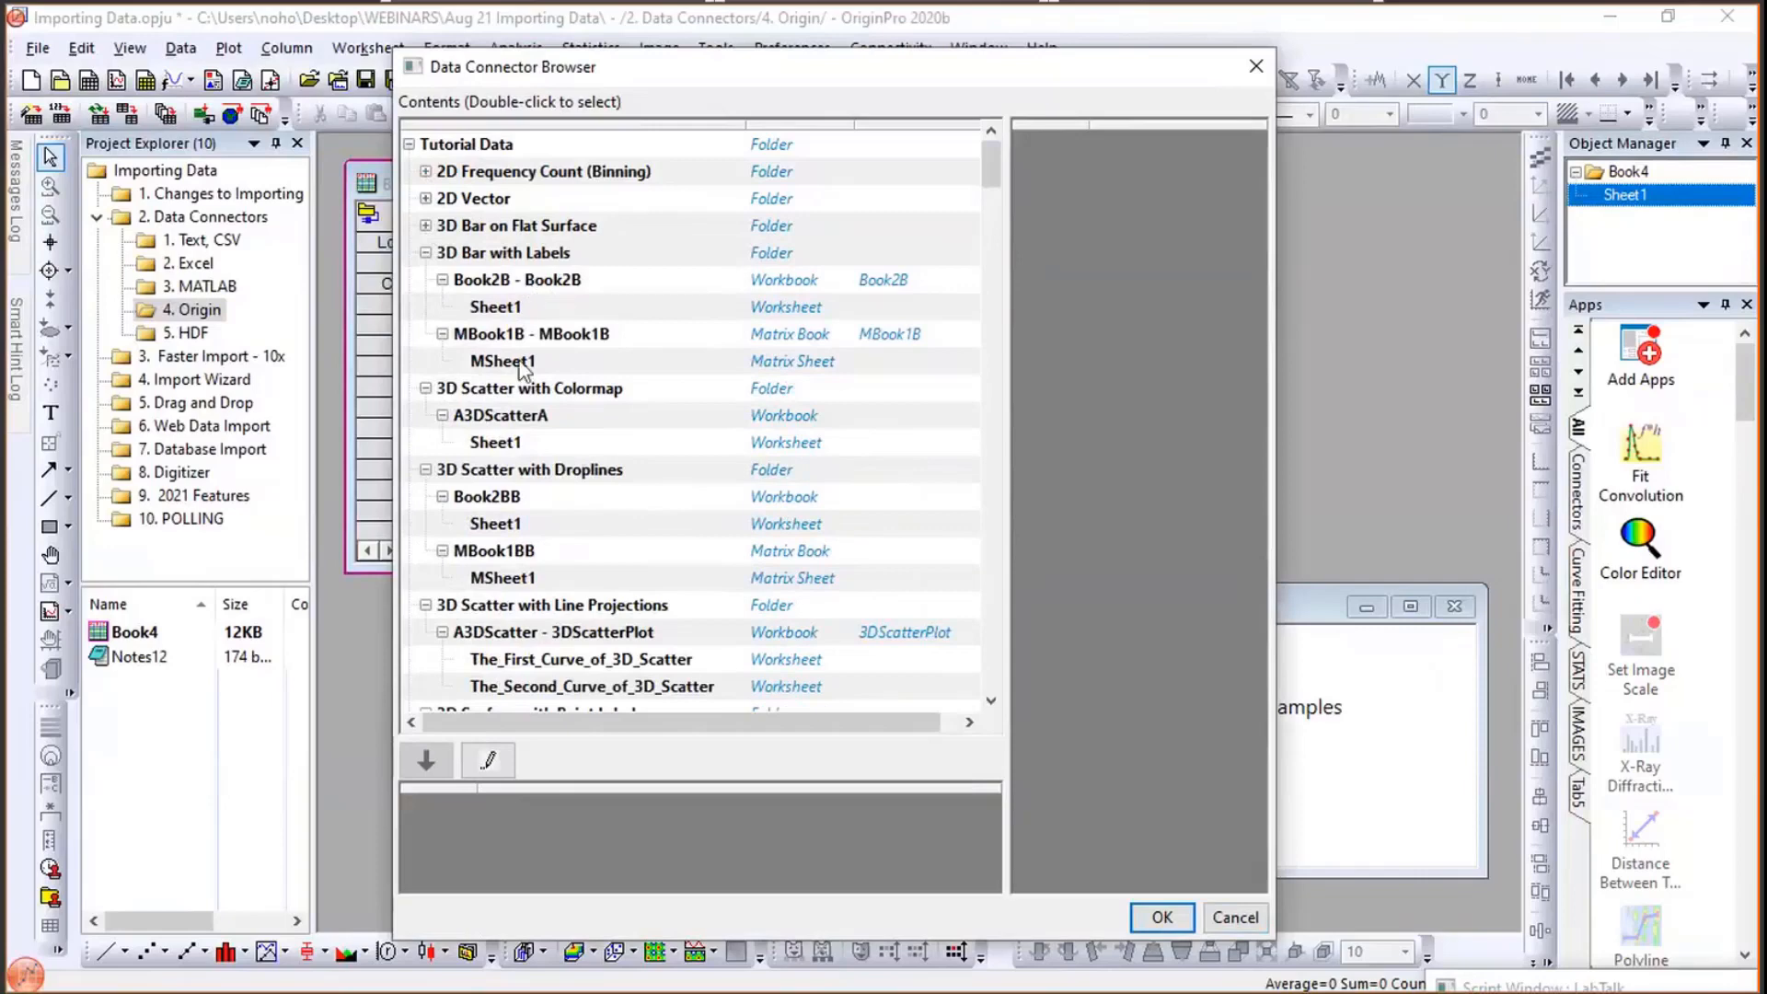
pyautogui.scroll(-3, 539, 524)
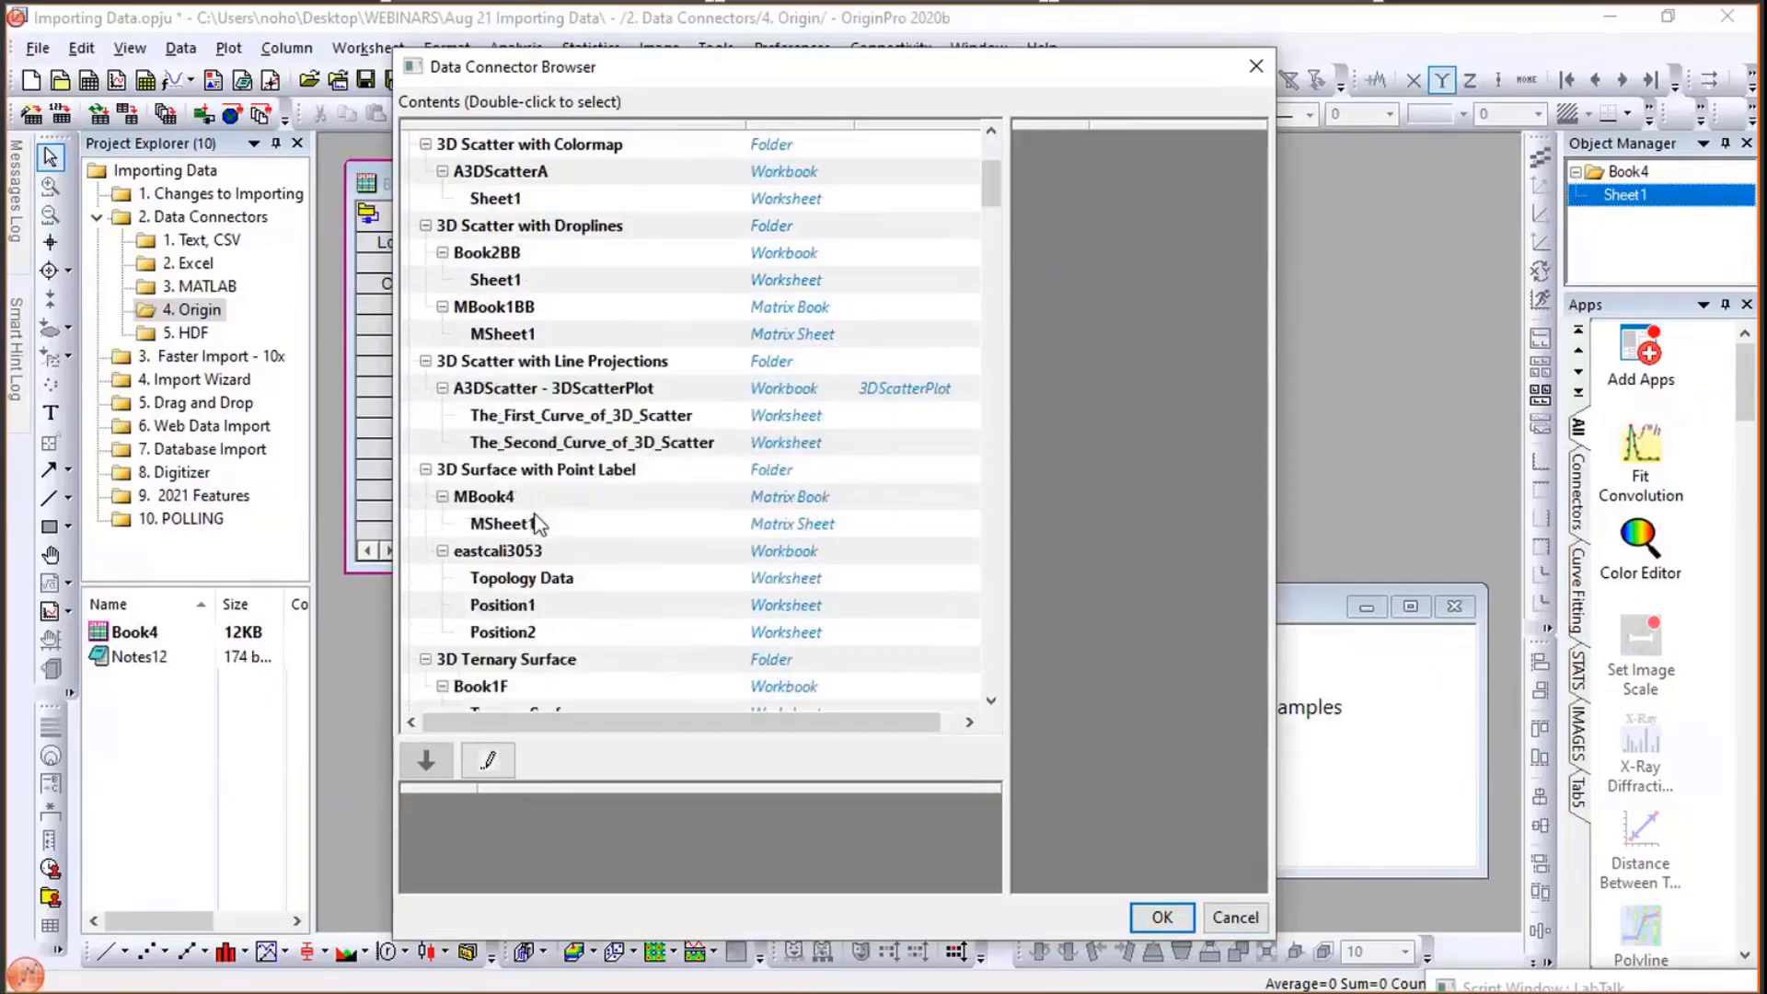
pyautogui.scroll(-6, 539, 524)
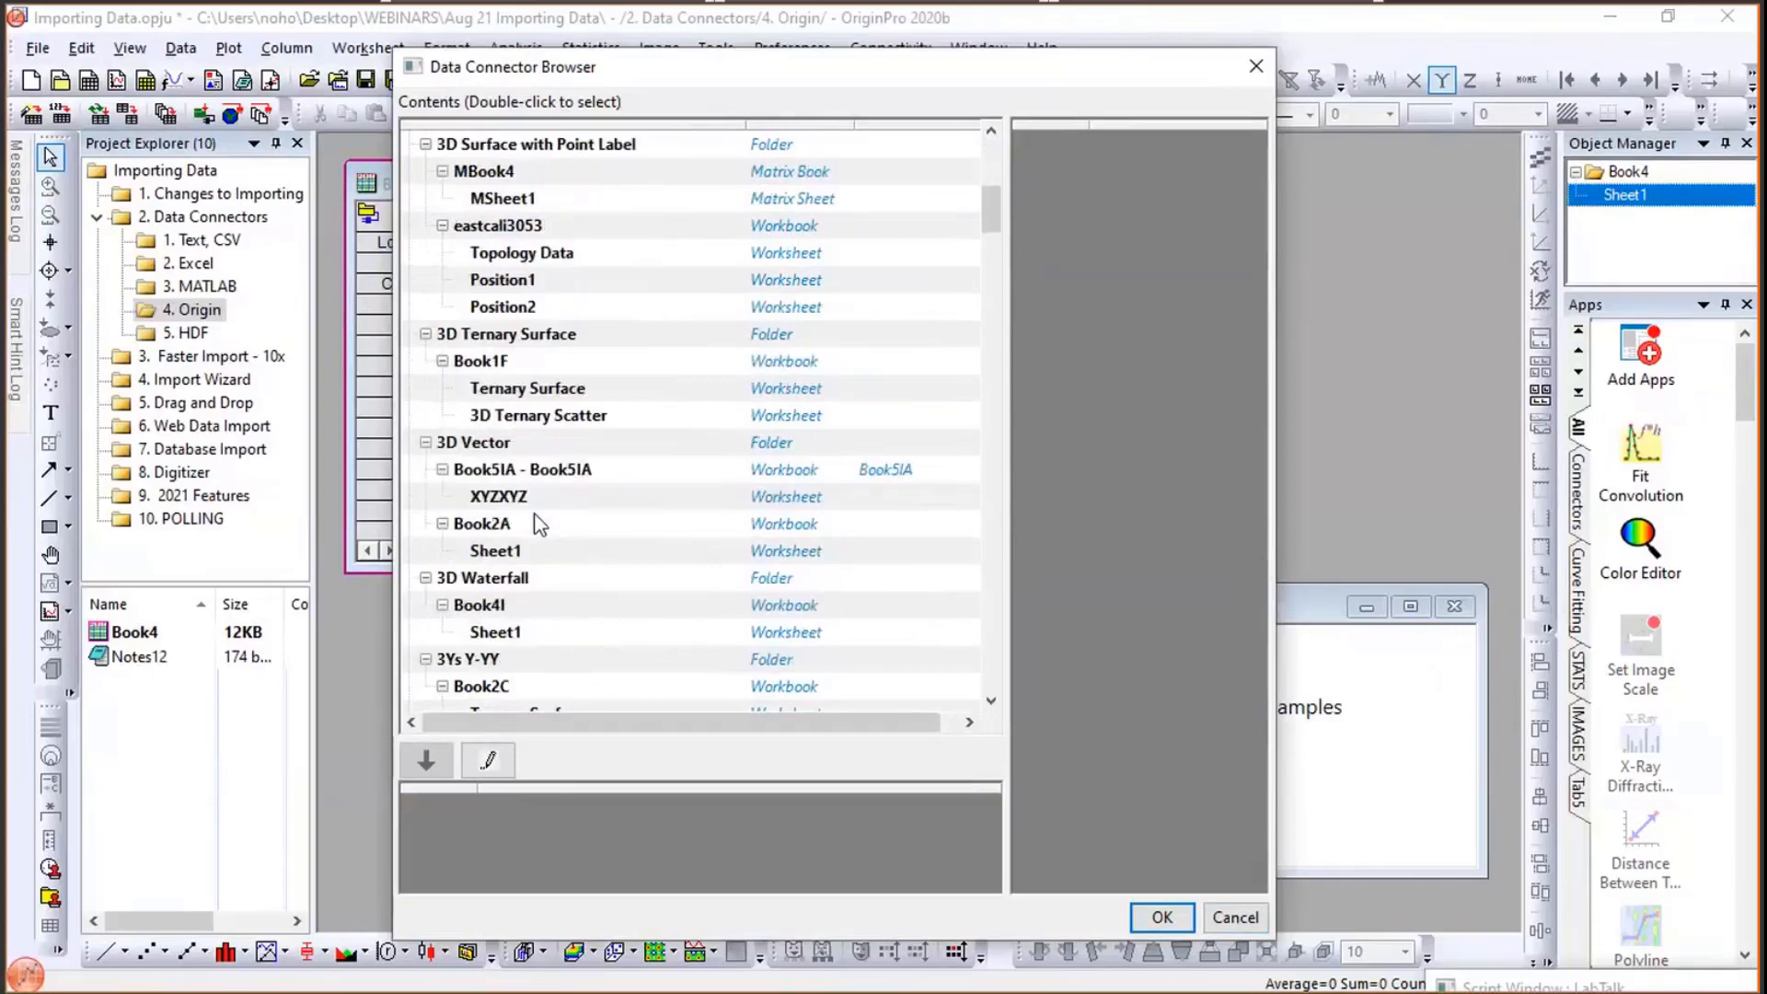
pyautogui.scroll(-1, 539, 524)
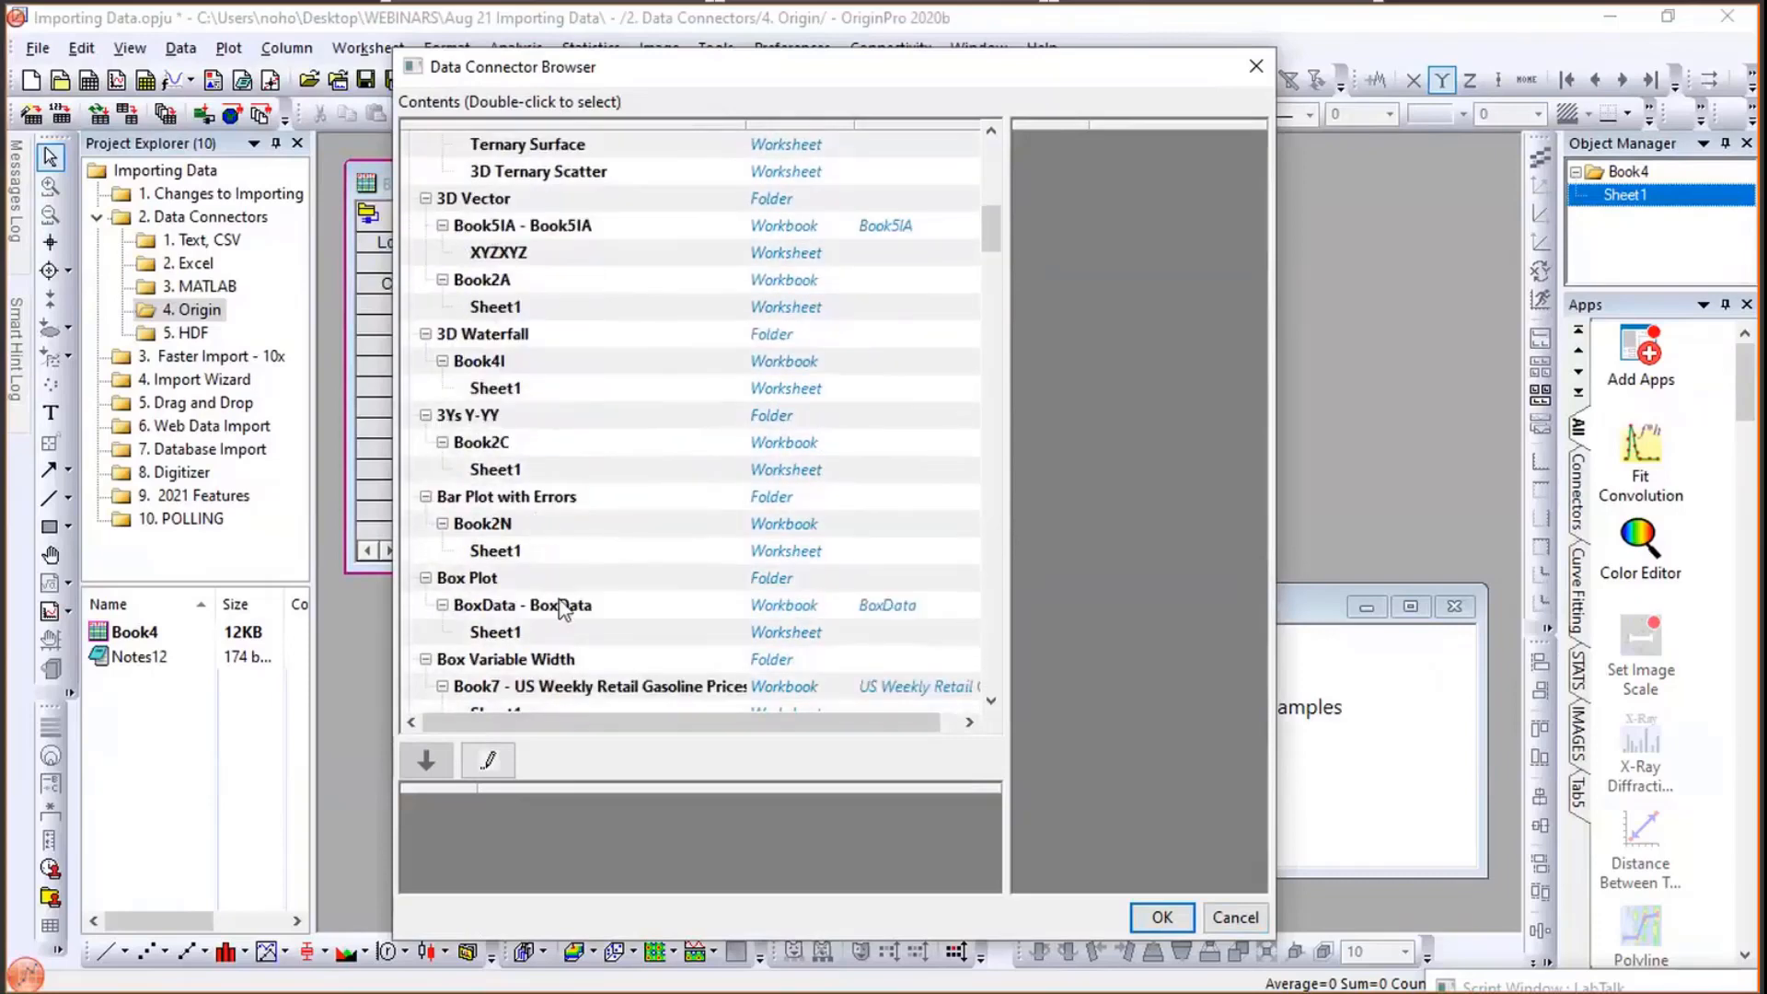
pyautogui.click(500, 640)
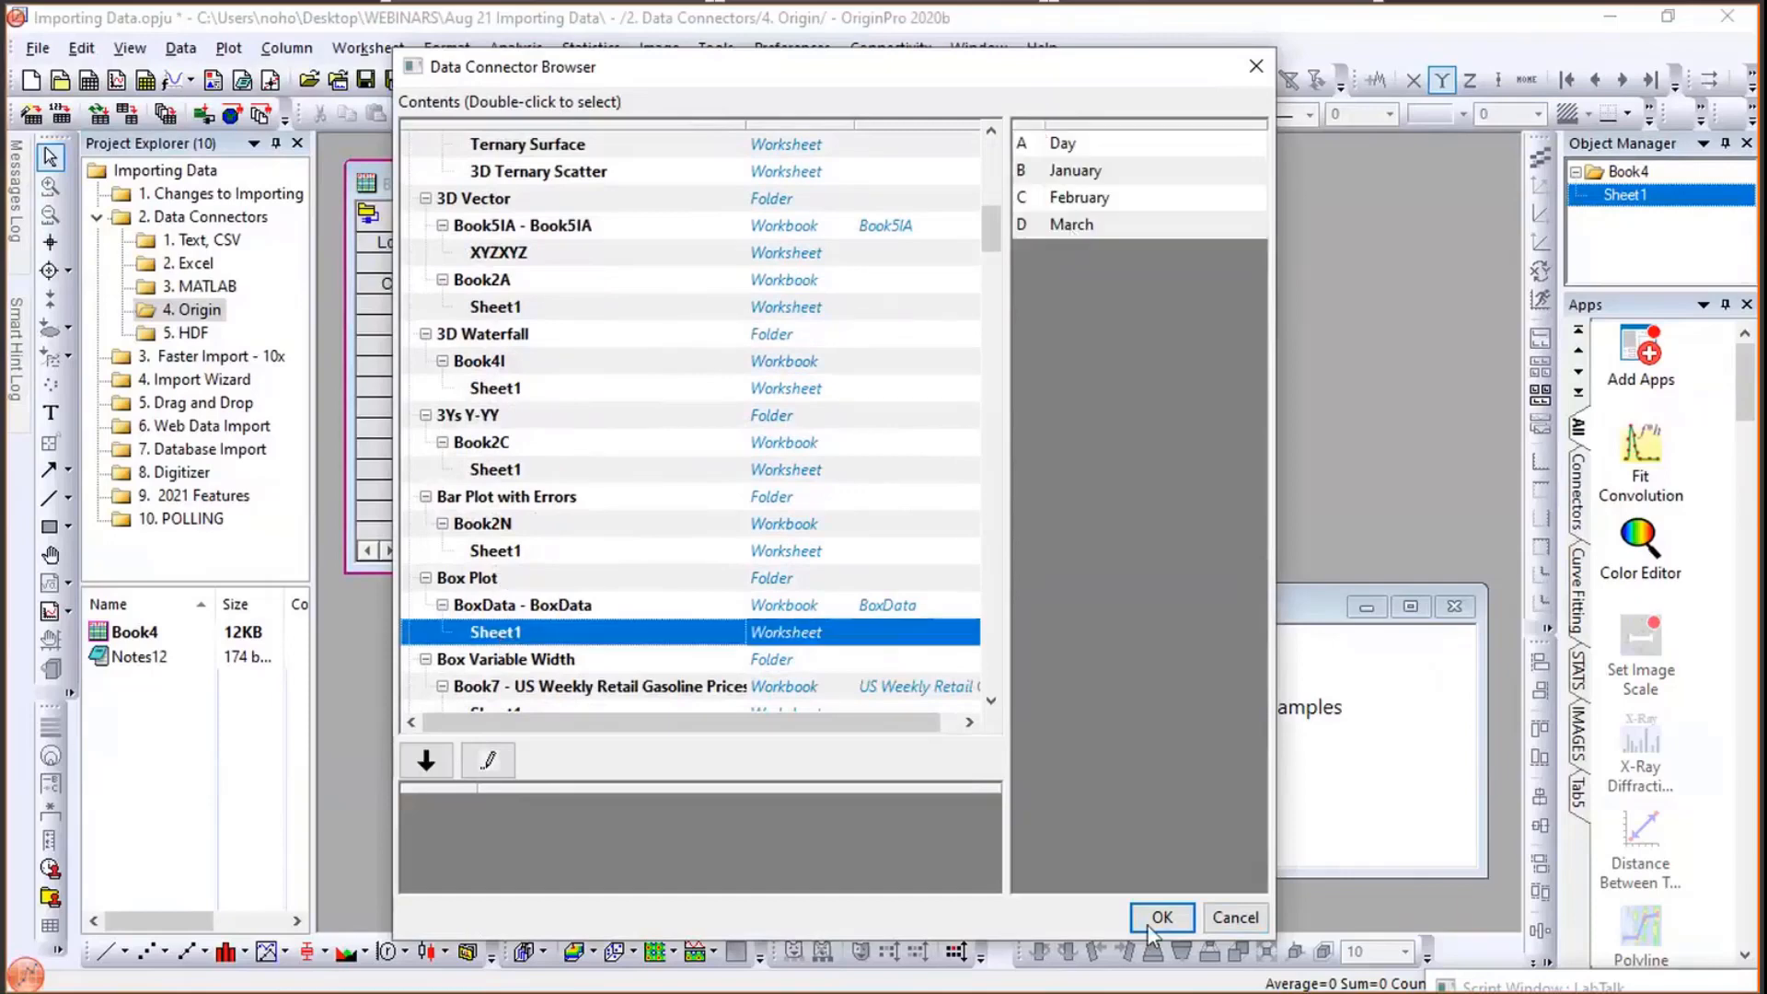
pyautogui.doubleClick(665, 635)
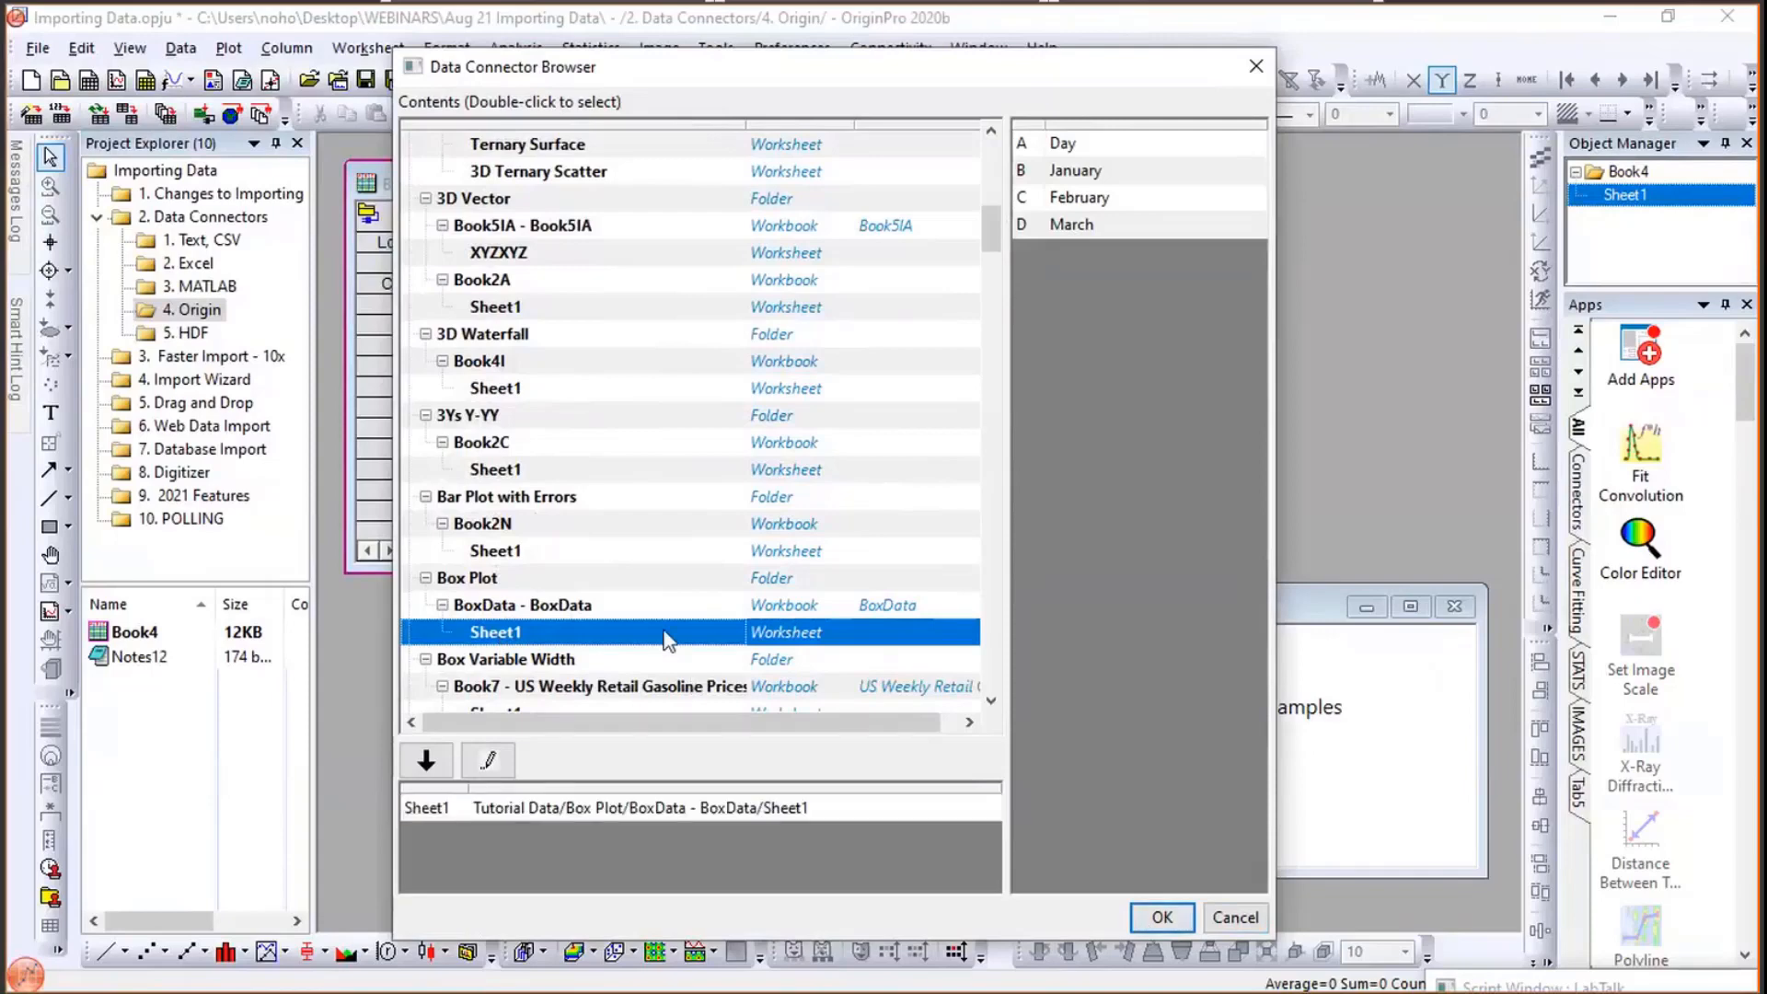
pyautogui.click(1164, 917)
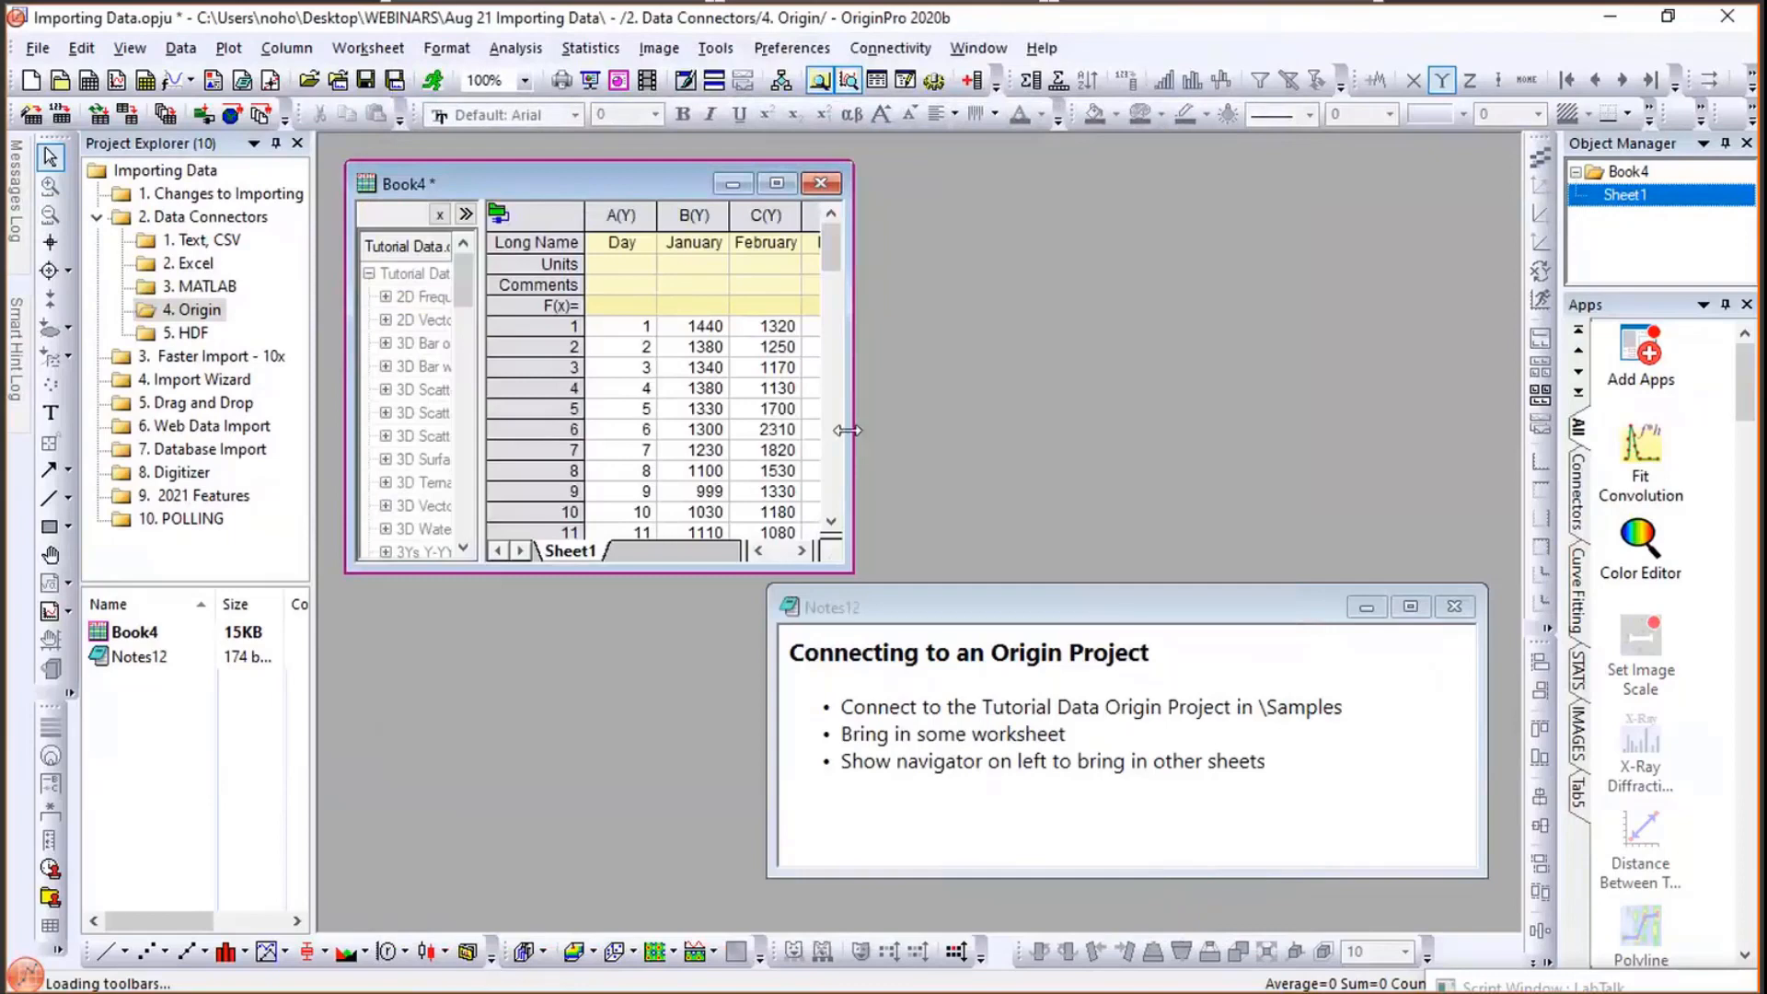
# - Widen the workbook and its navigator, then add the 3D Waterfall Book4I Sheet1 as a new connected sheet
pyautogui.moveTo(854, 433); pyautogui.dragTo(1295, 387)
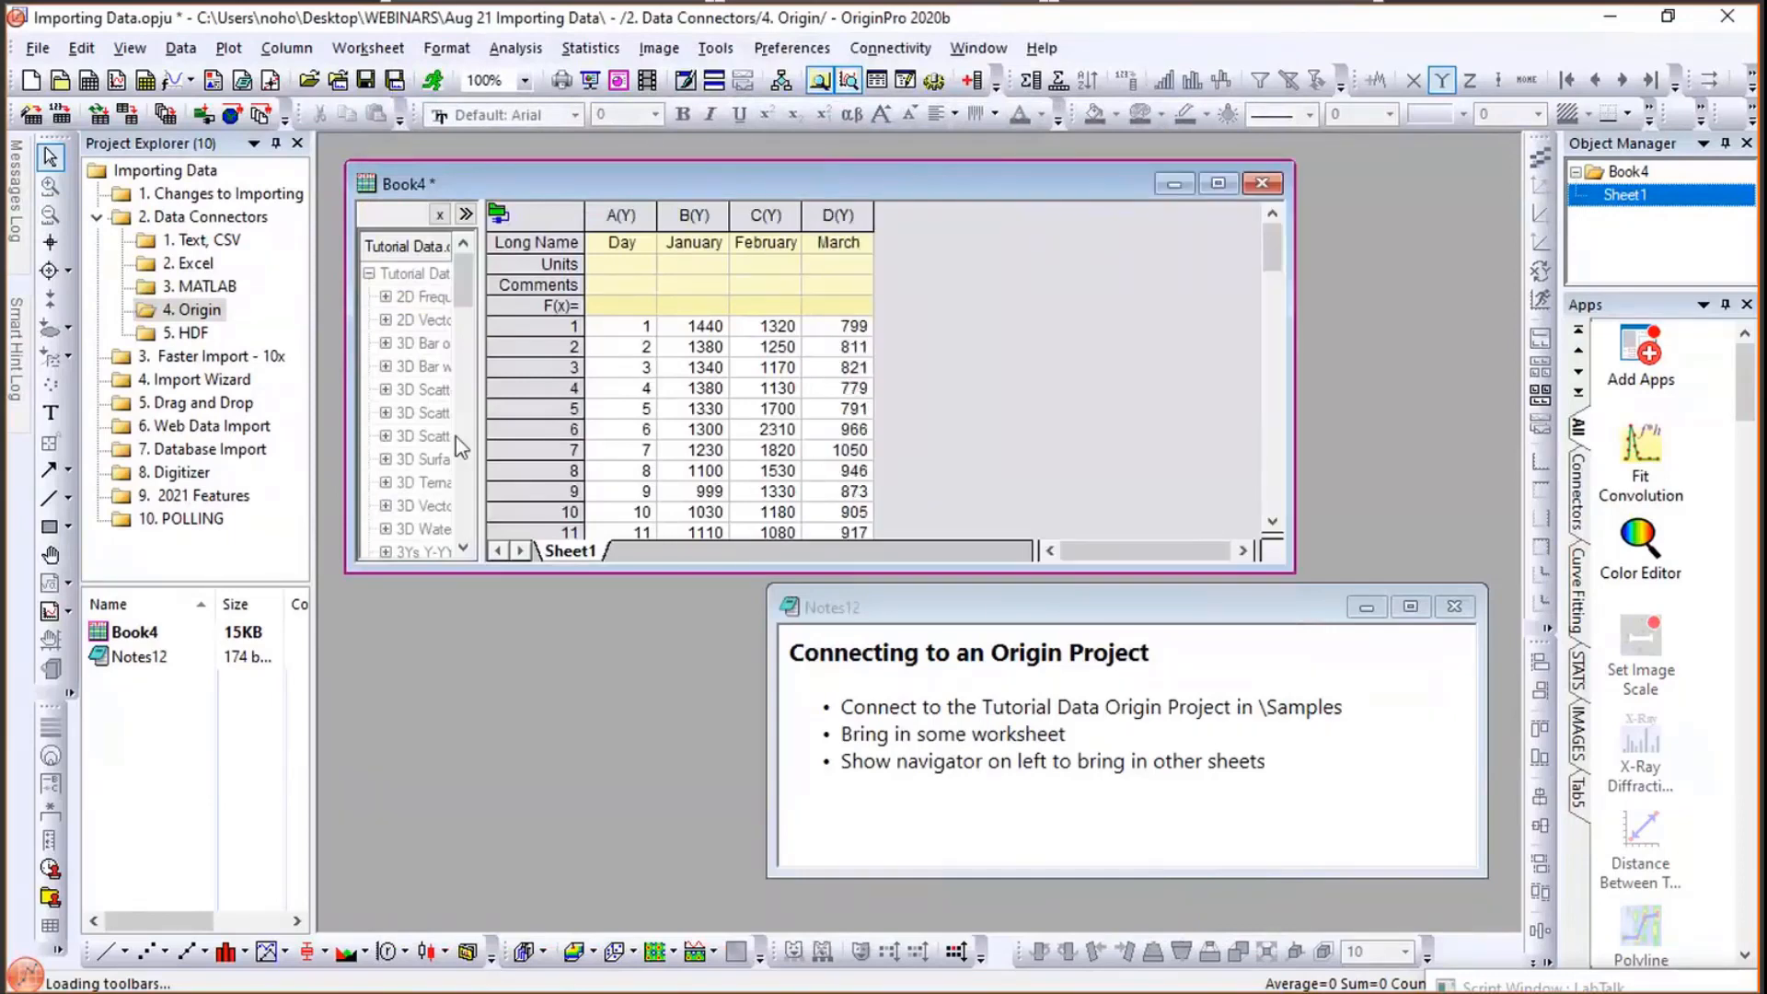
pyautogui.moveTo(484, 428); pyautogui.dragTo(550, 451)
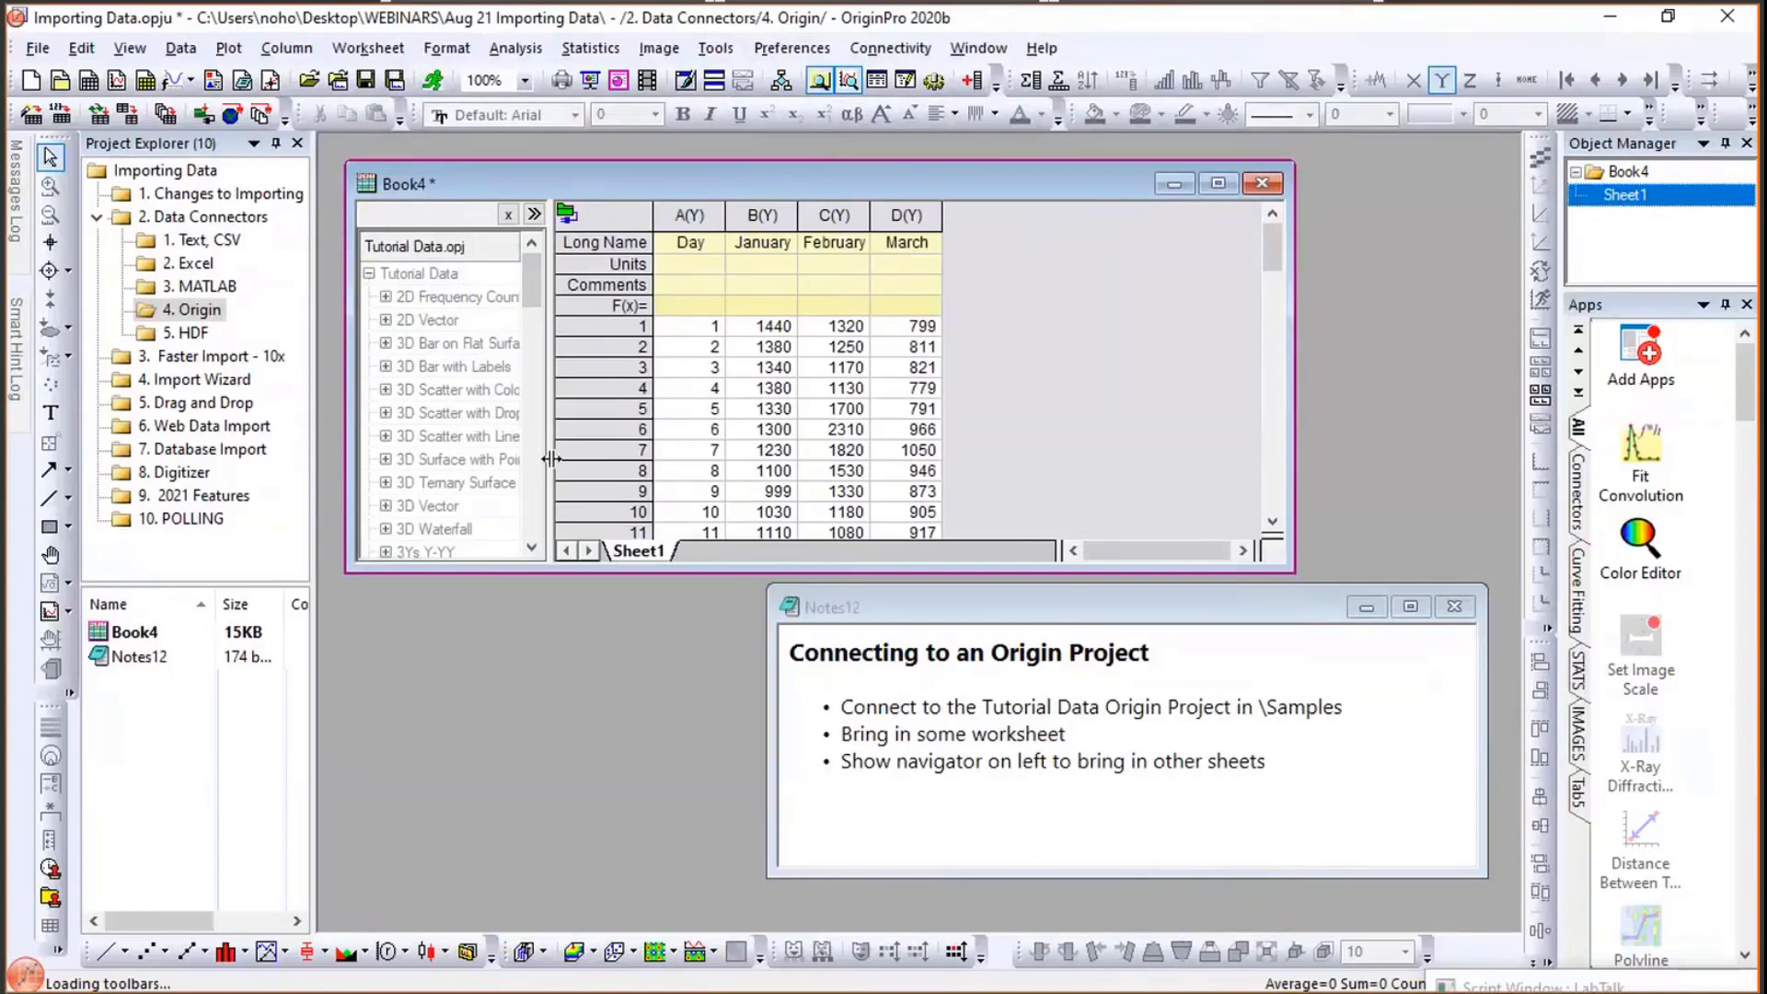
pyautogui.moveTo(523, 274); pyautogui.dragTo(523, 301)
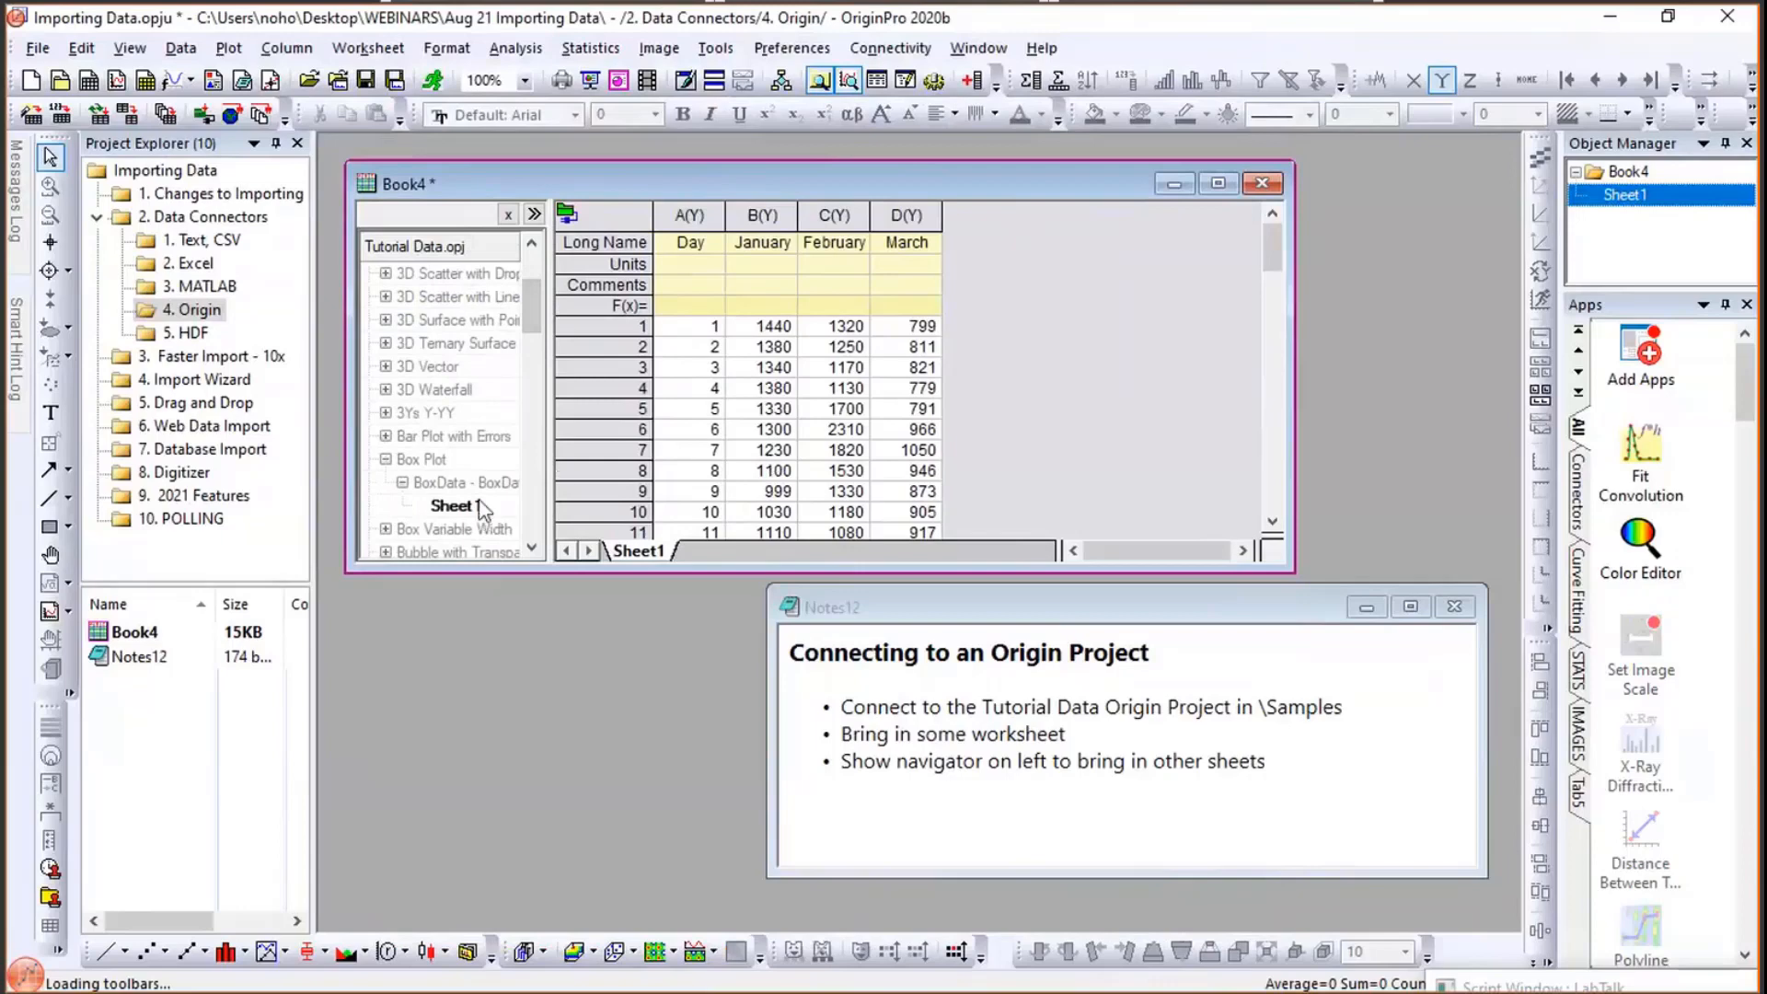
pyautogui.click(386, 389)
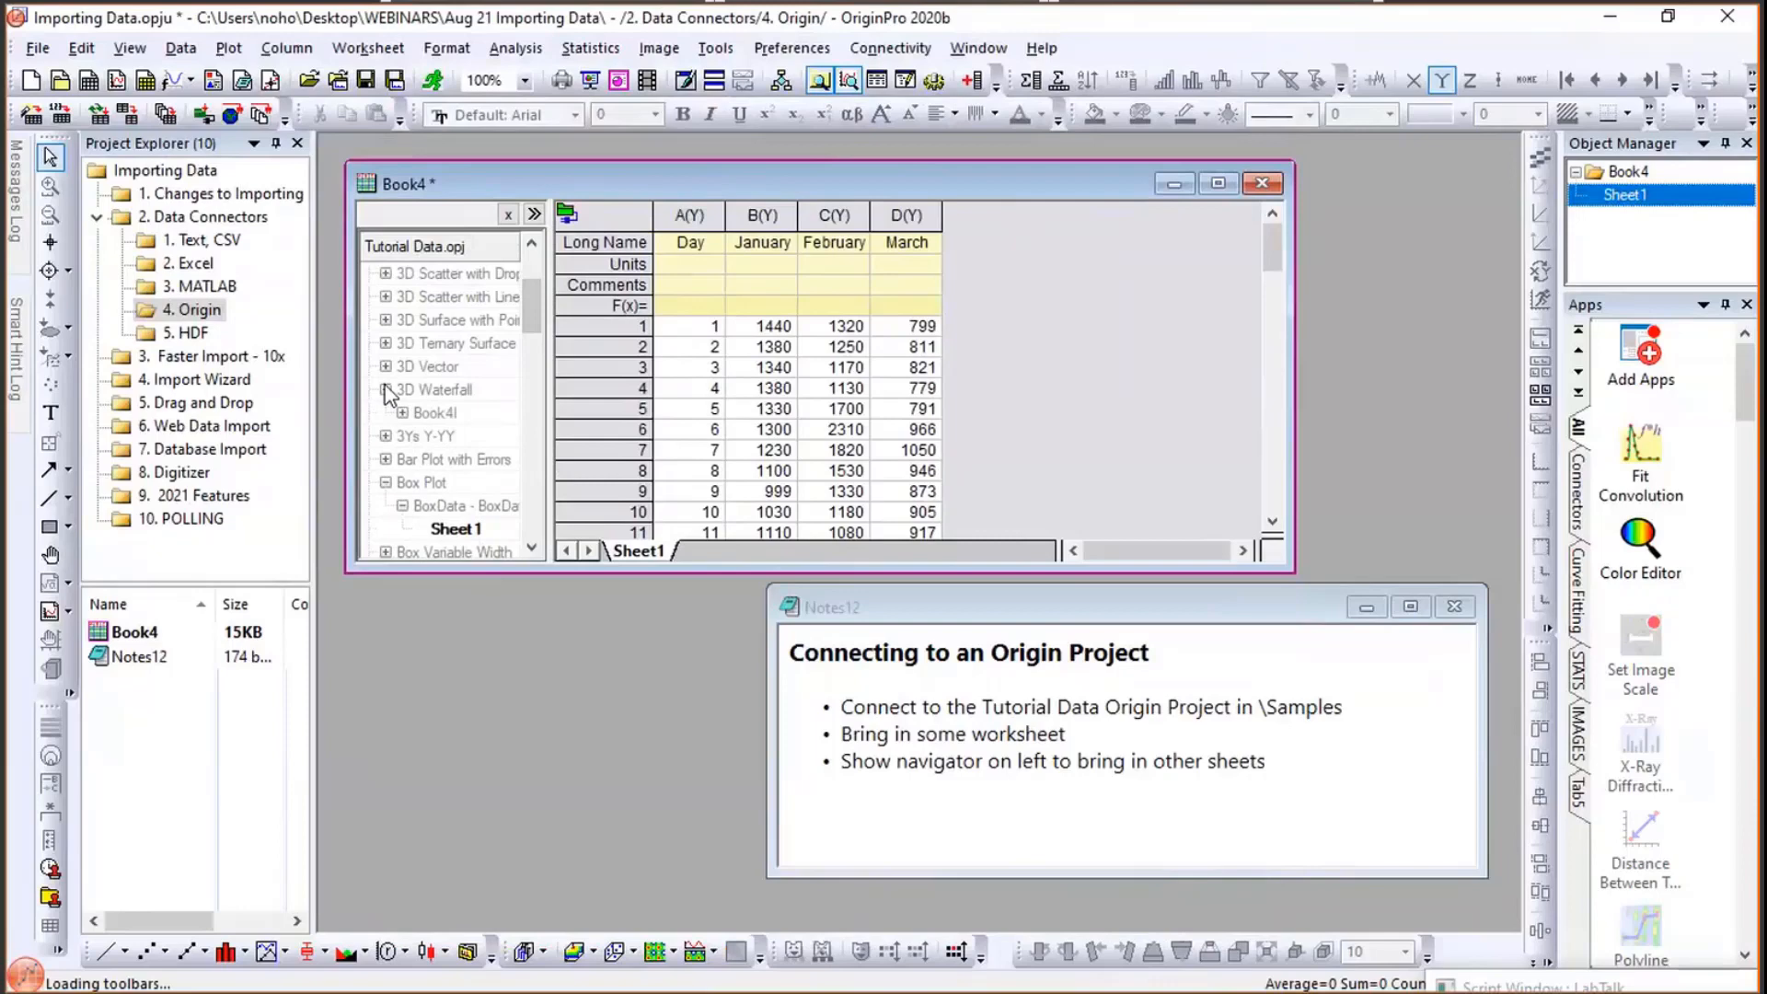
pyautogui.click(404, 413)
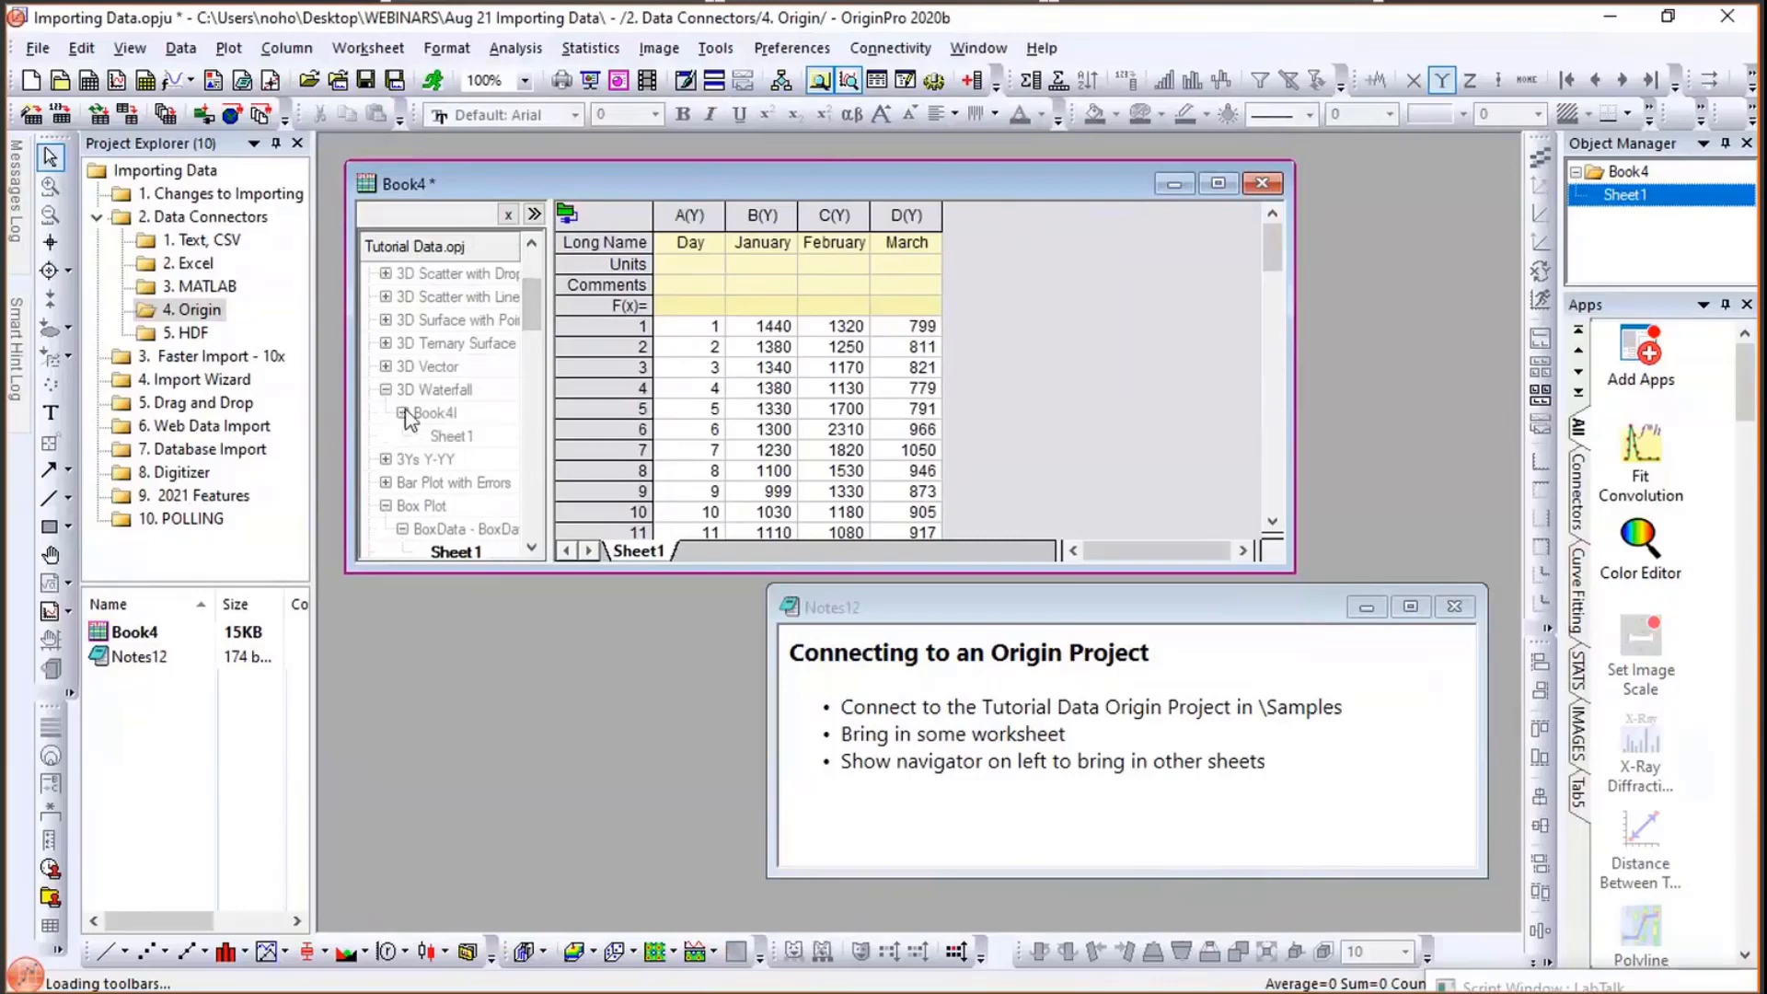
pyautogui.rightClick(457, 437)
pyautogui.click(544, 452)
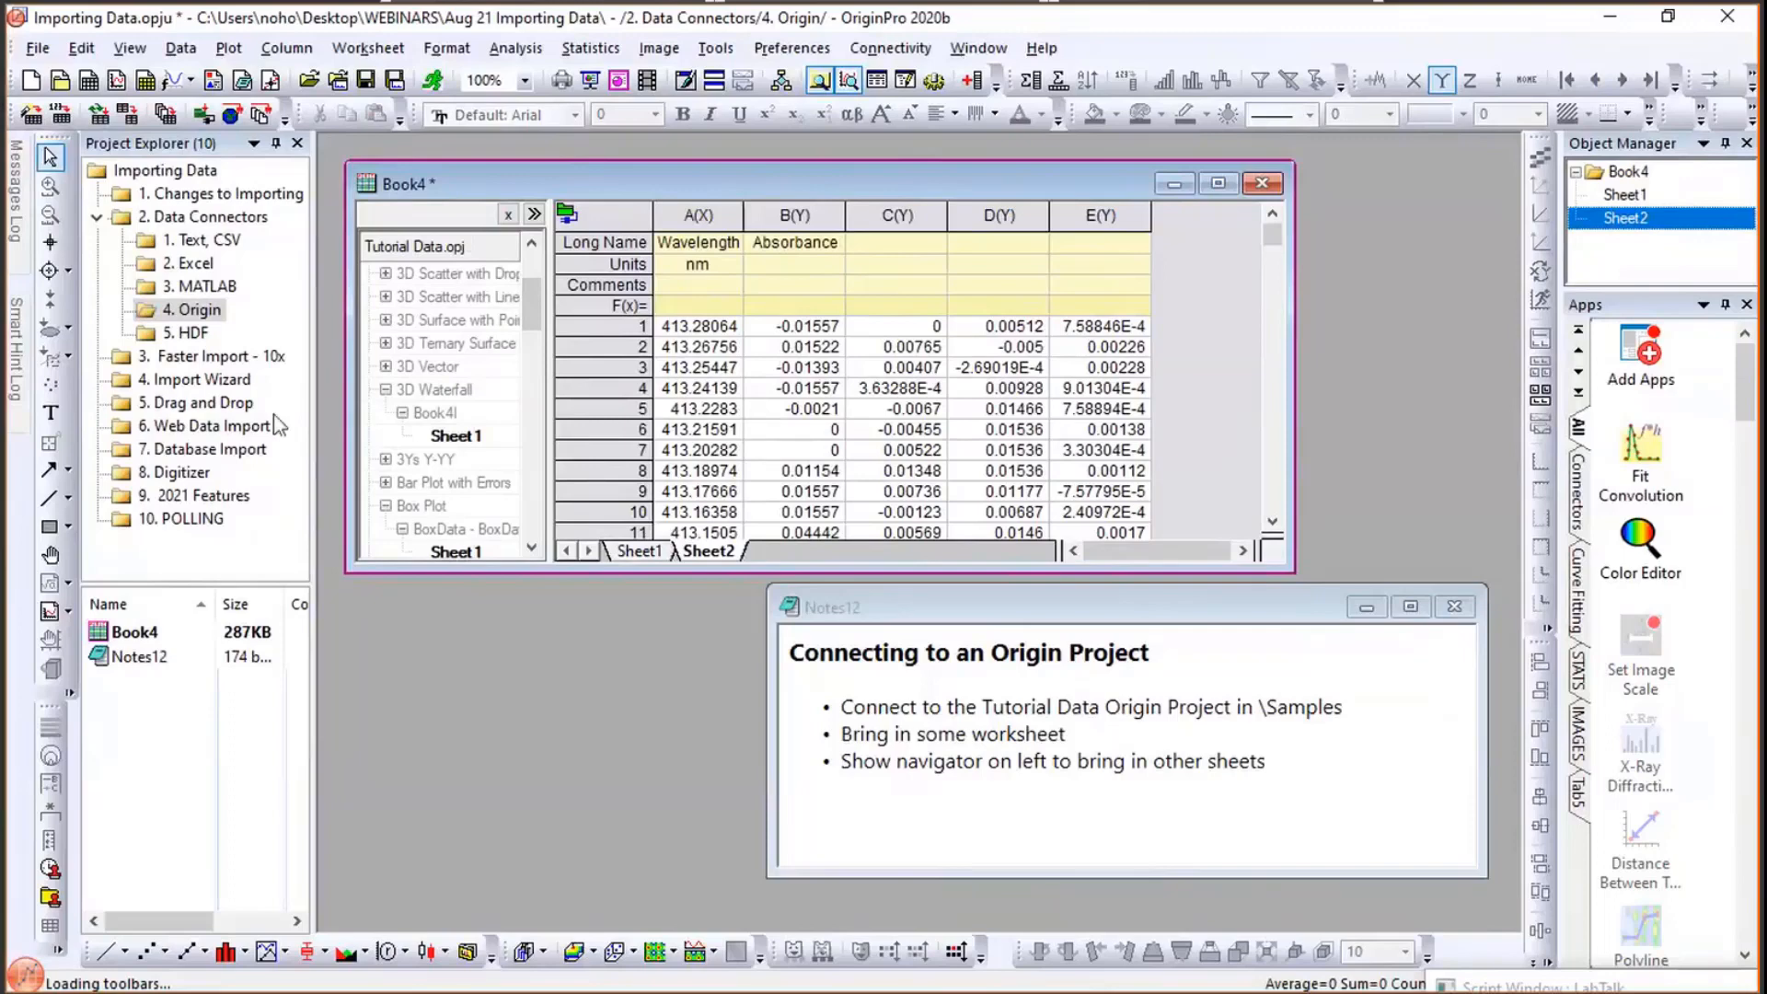
# - Open the 5. HDF folder and connect Book6 to the Tutorial Data.h5 file in Aug 21 Importing Data
pyautogui.click(189, 337)
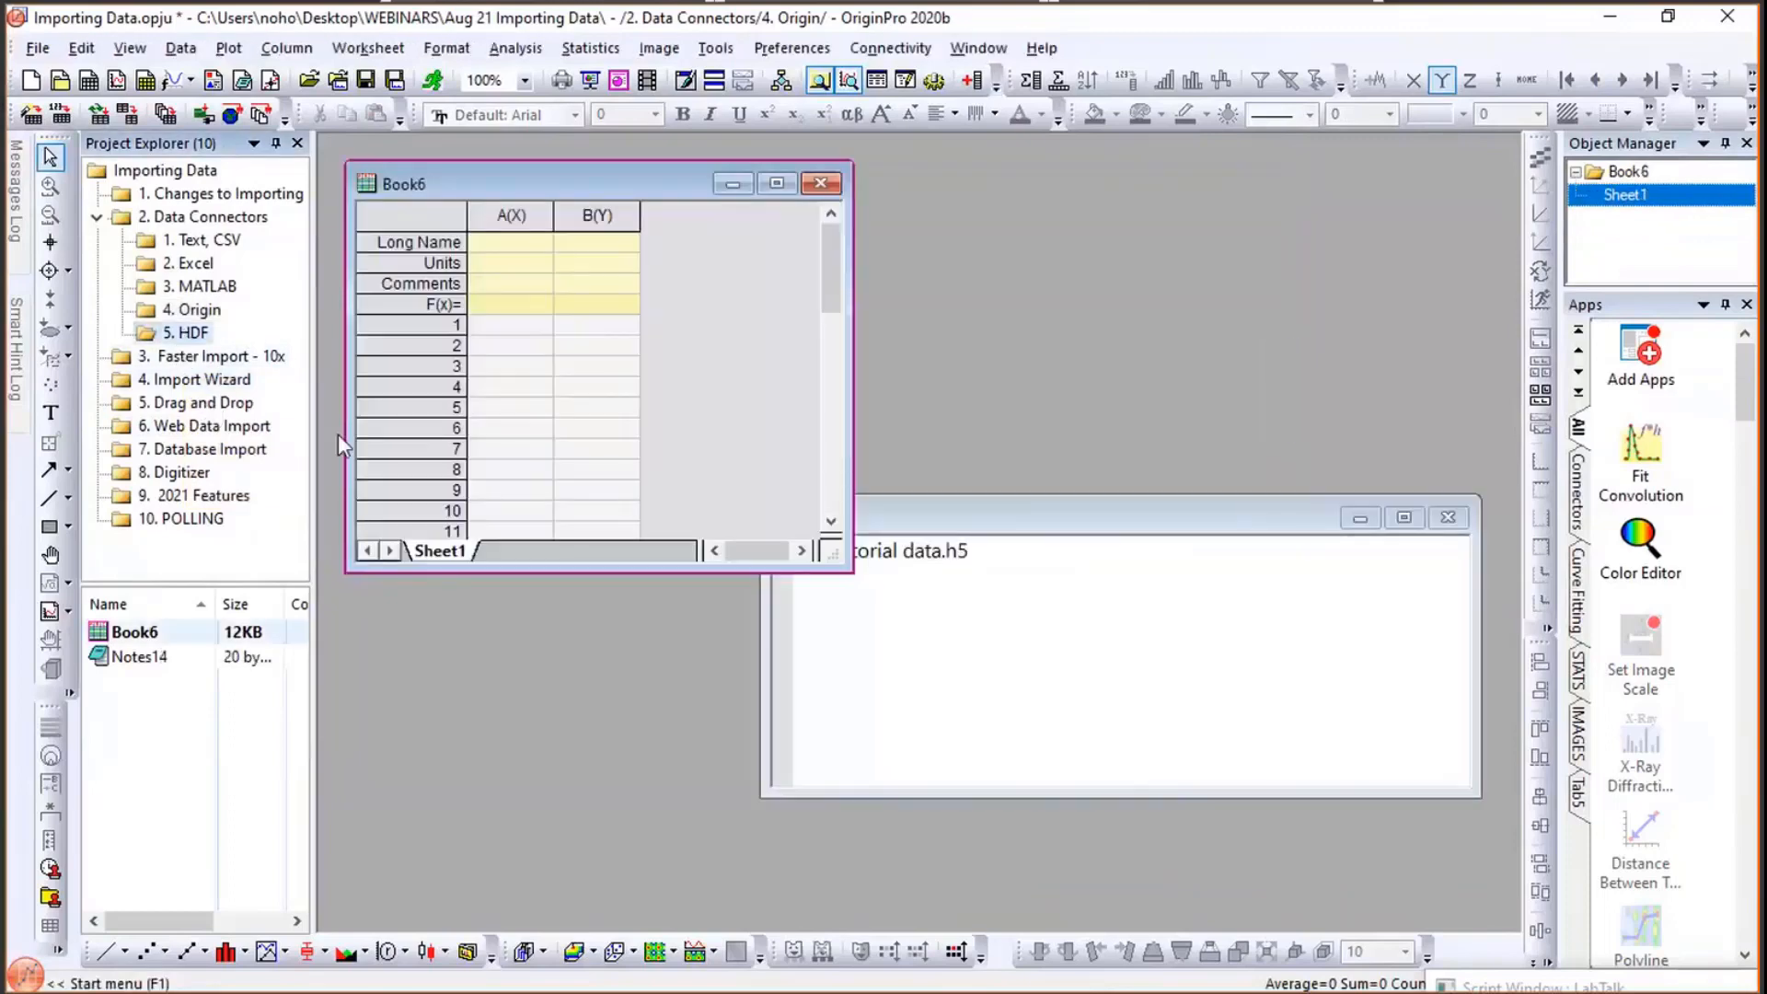
pyautogui.click(181, 48)
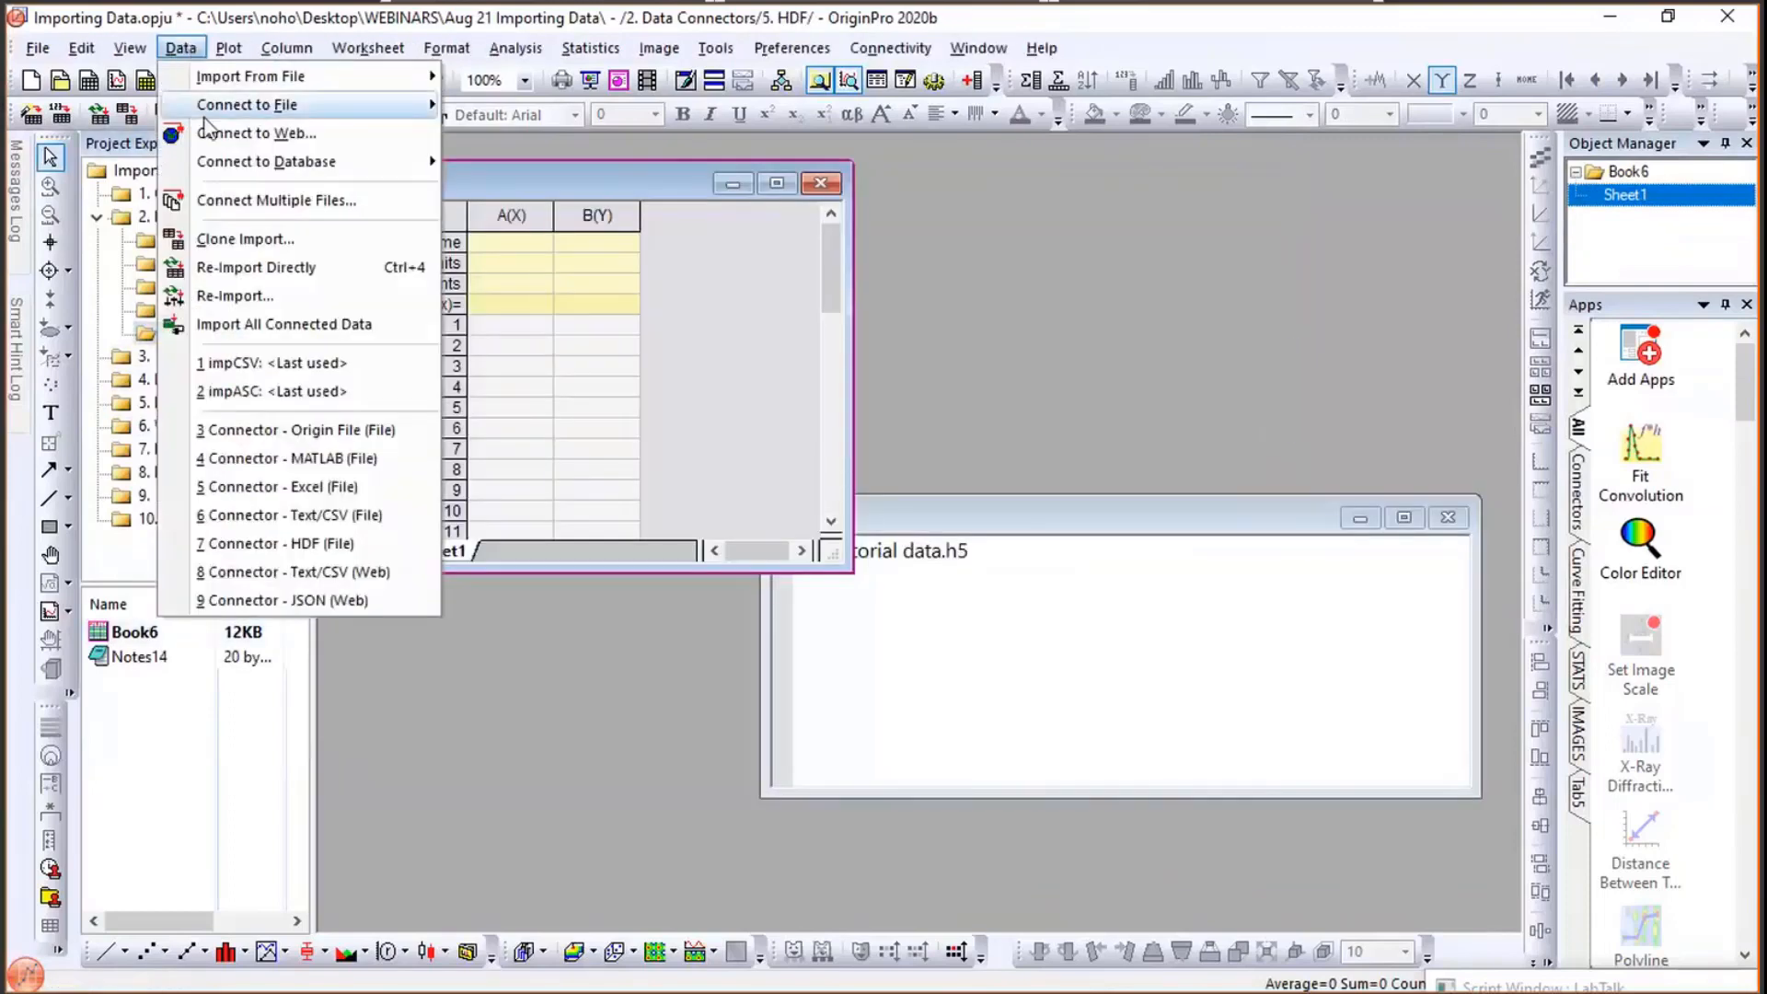
pyautogui.moveTo(239, 105)
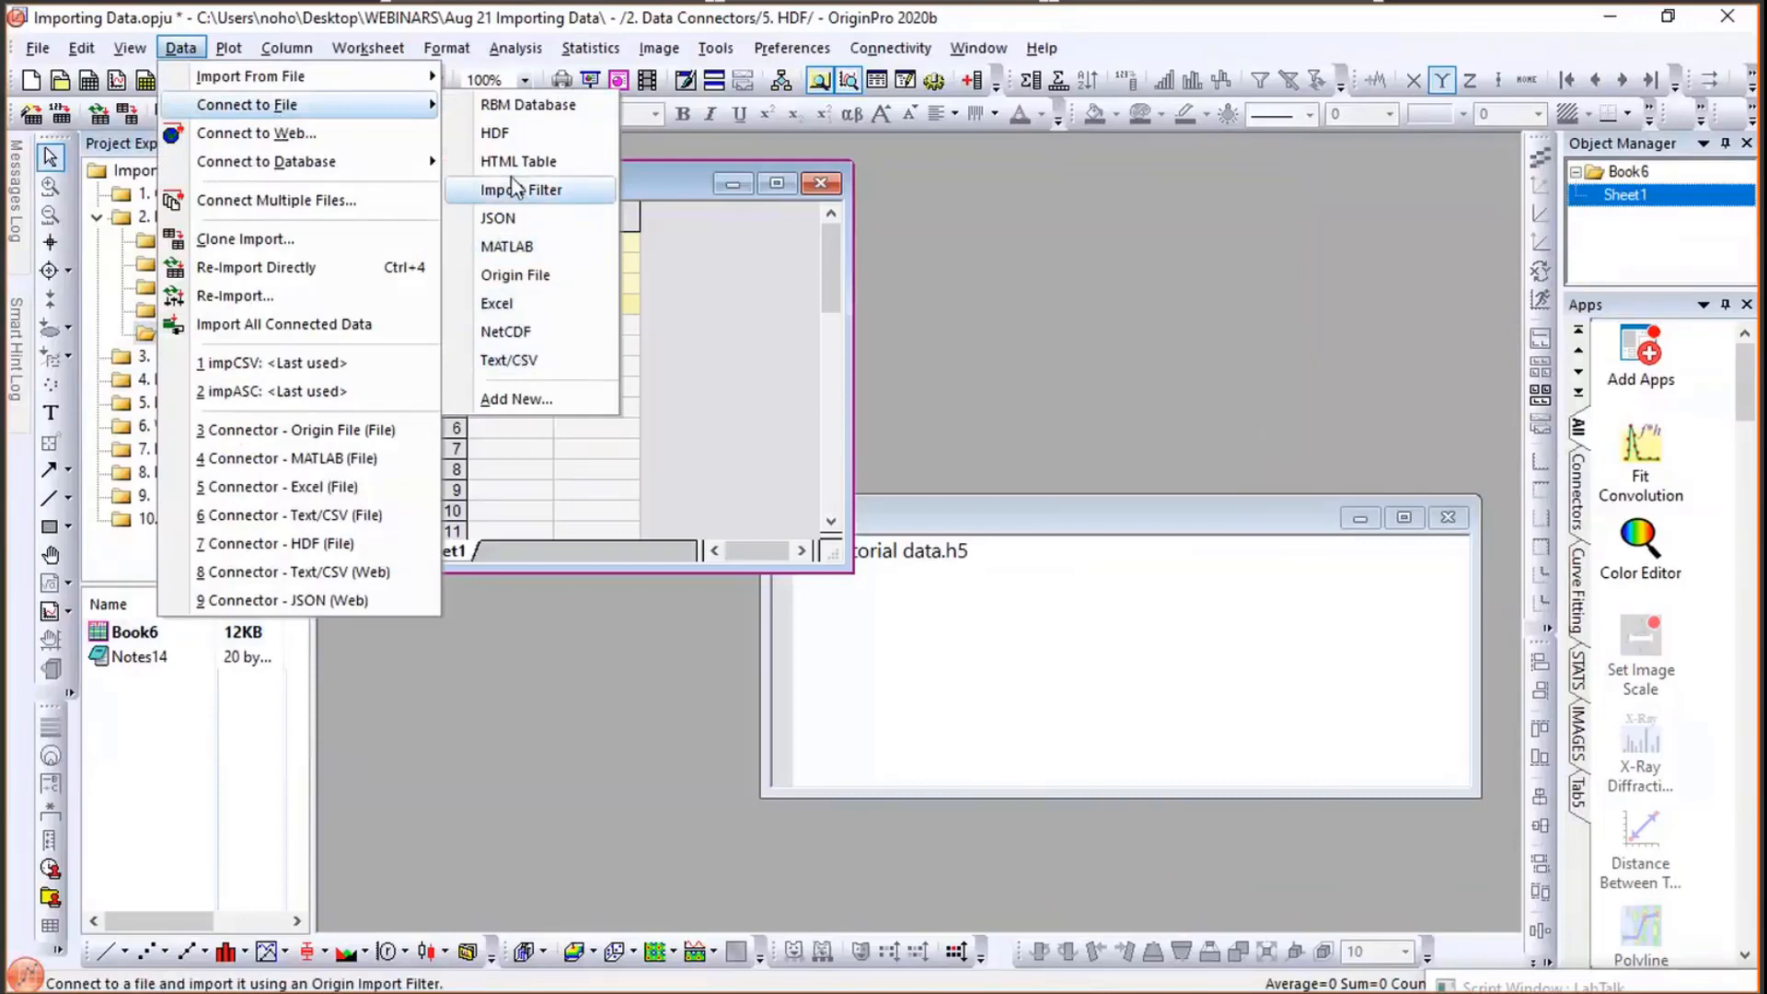
pyautogui.click(520, 136)
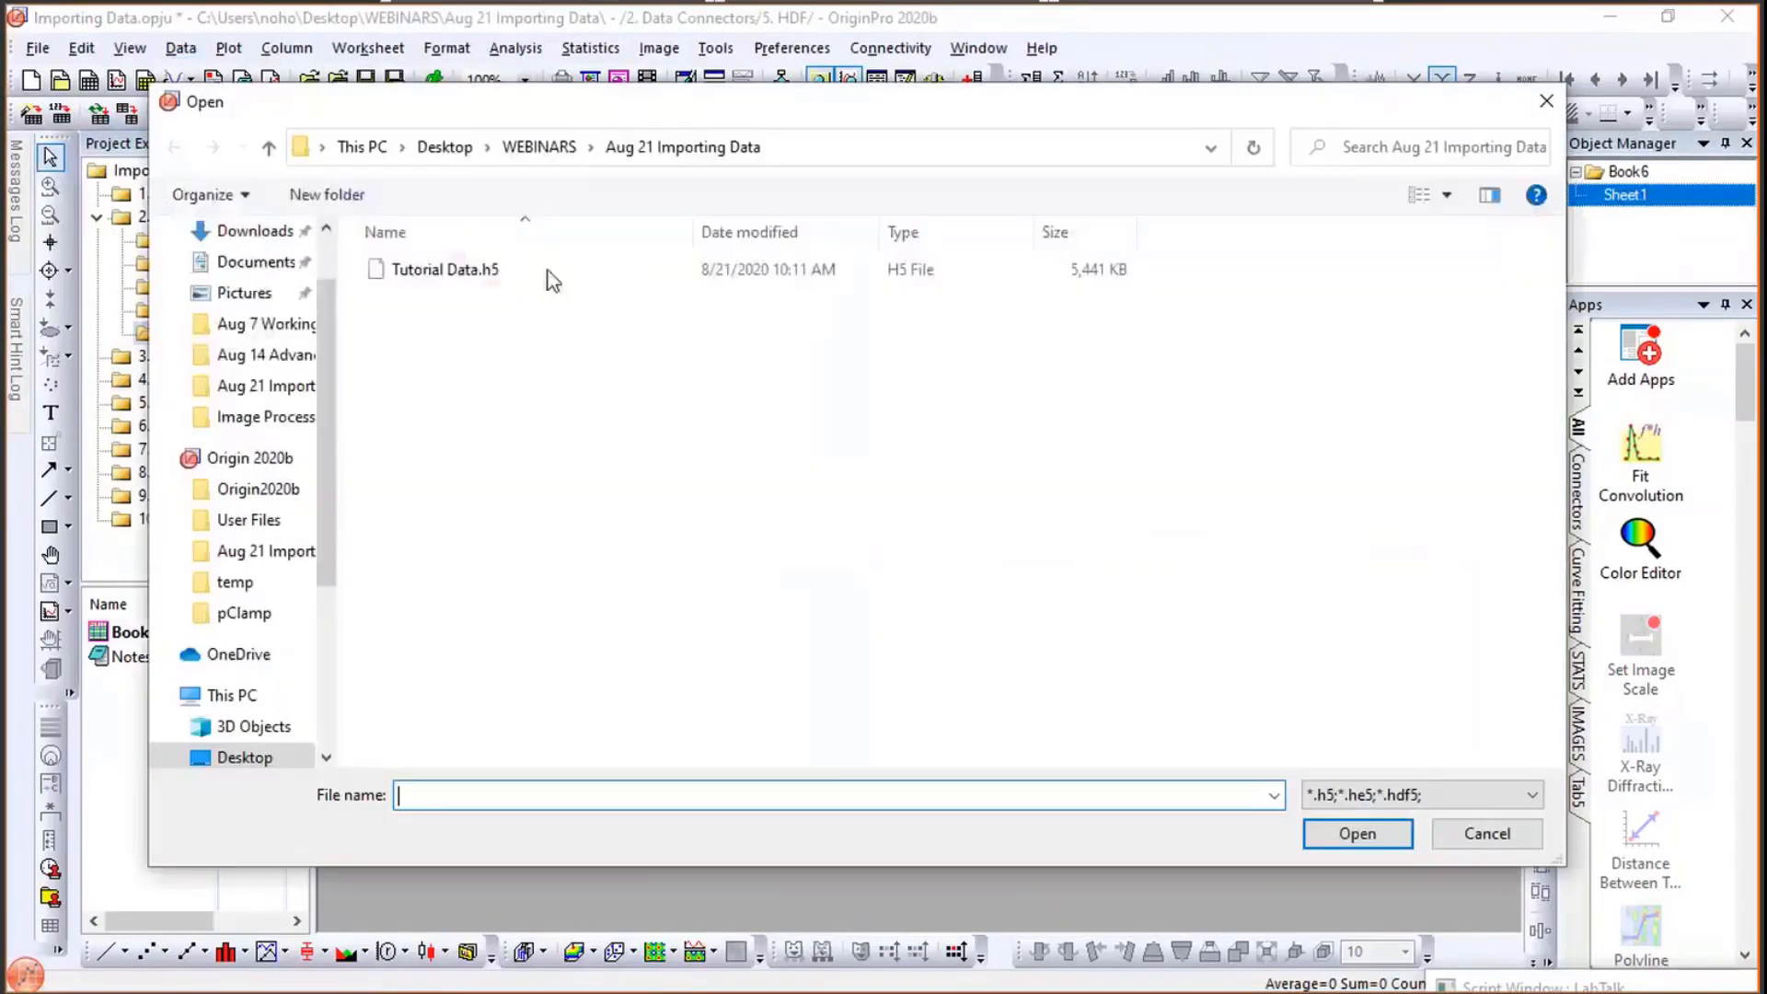
pyautogui.click(453, 271)
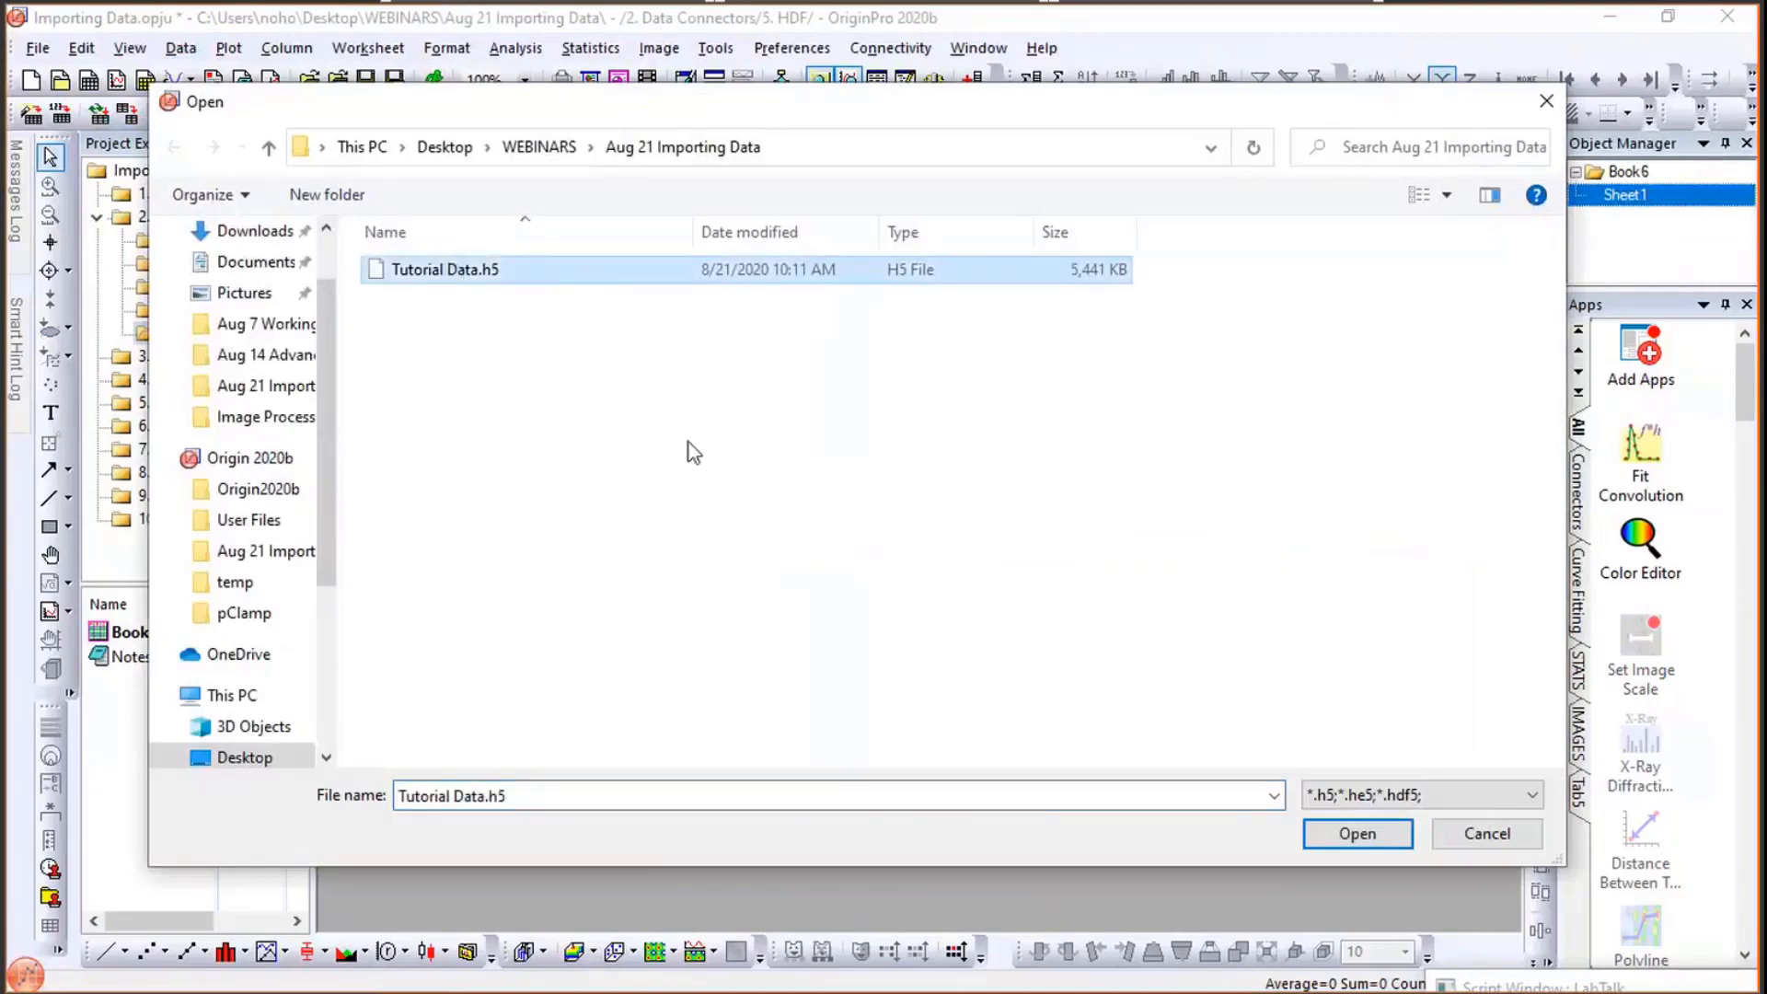
pyautogui.click(1344, 831)
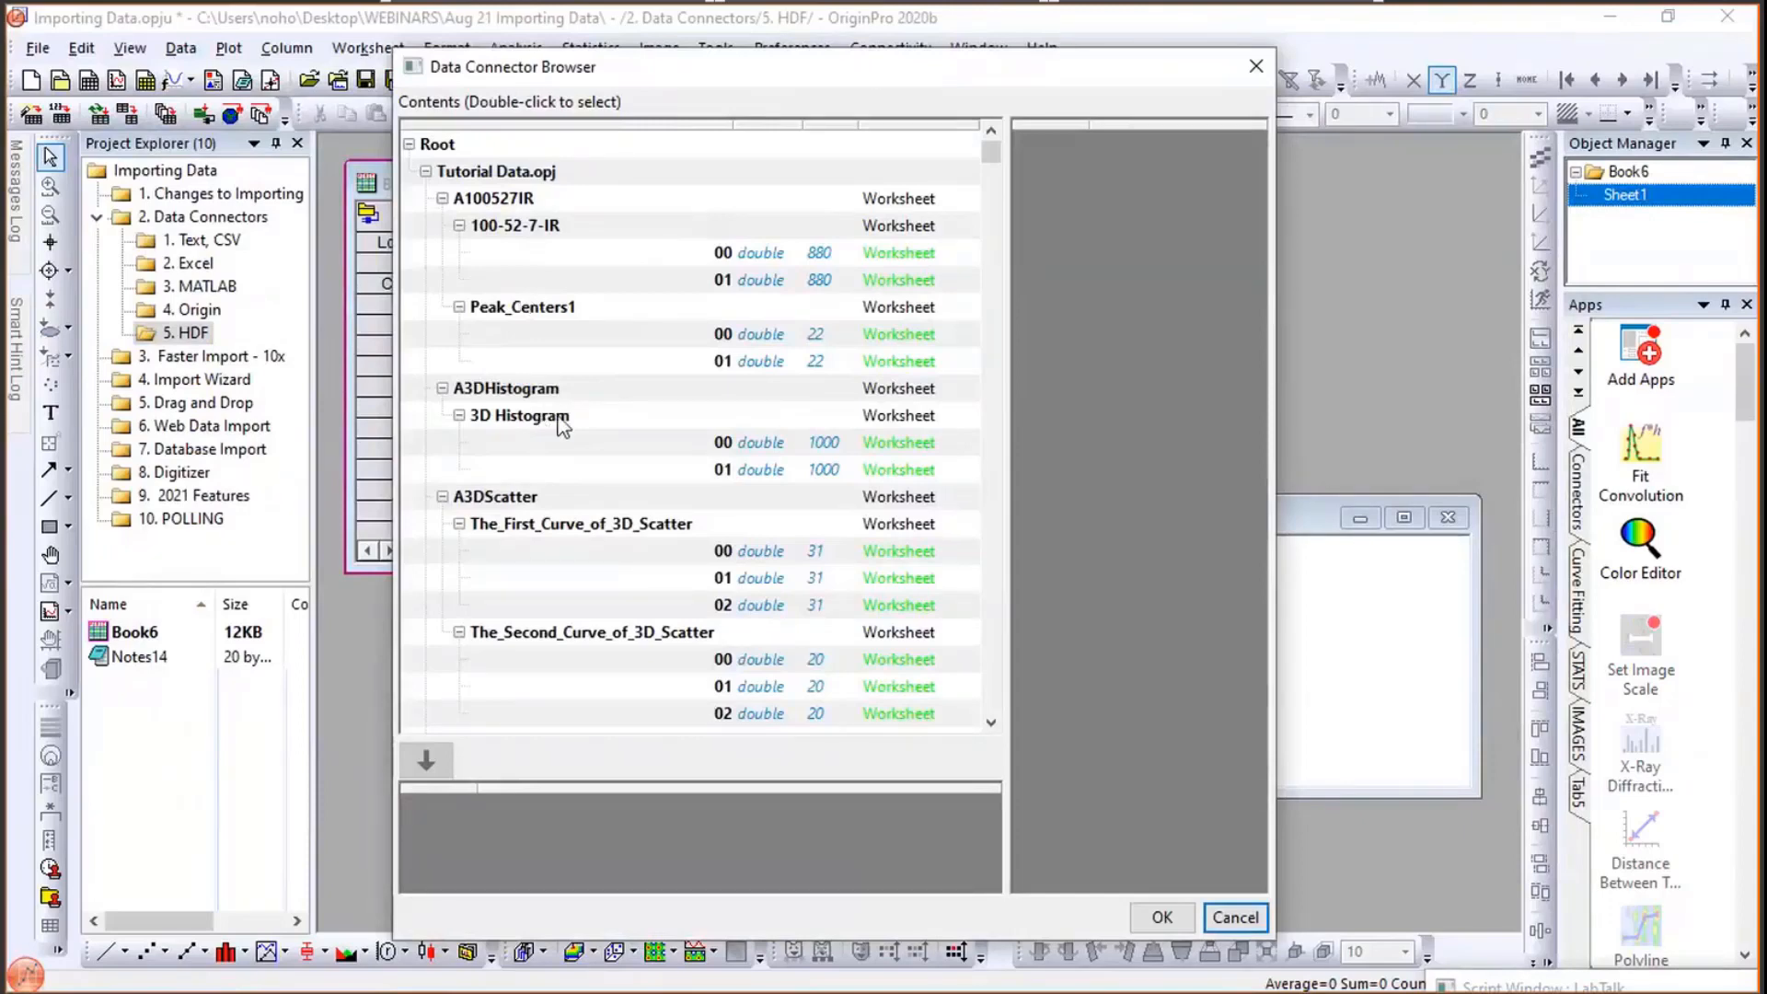
# - Import the 01 dataset of The_First_Curve_of_3D_Scatter under A3DScatter from the HDF browser
pyautogui.moveTo(989, 164)
pyautogui.mouseDown()
pyautogui.moveTo(990, 230)
pyautogui.moveTo(991, 139)
pyautogui.mouseUp()
pyautogui.click(740, 552)
pyautogui.click(741, 578)
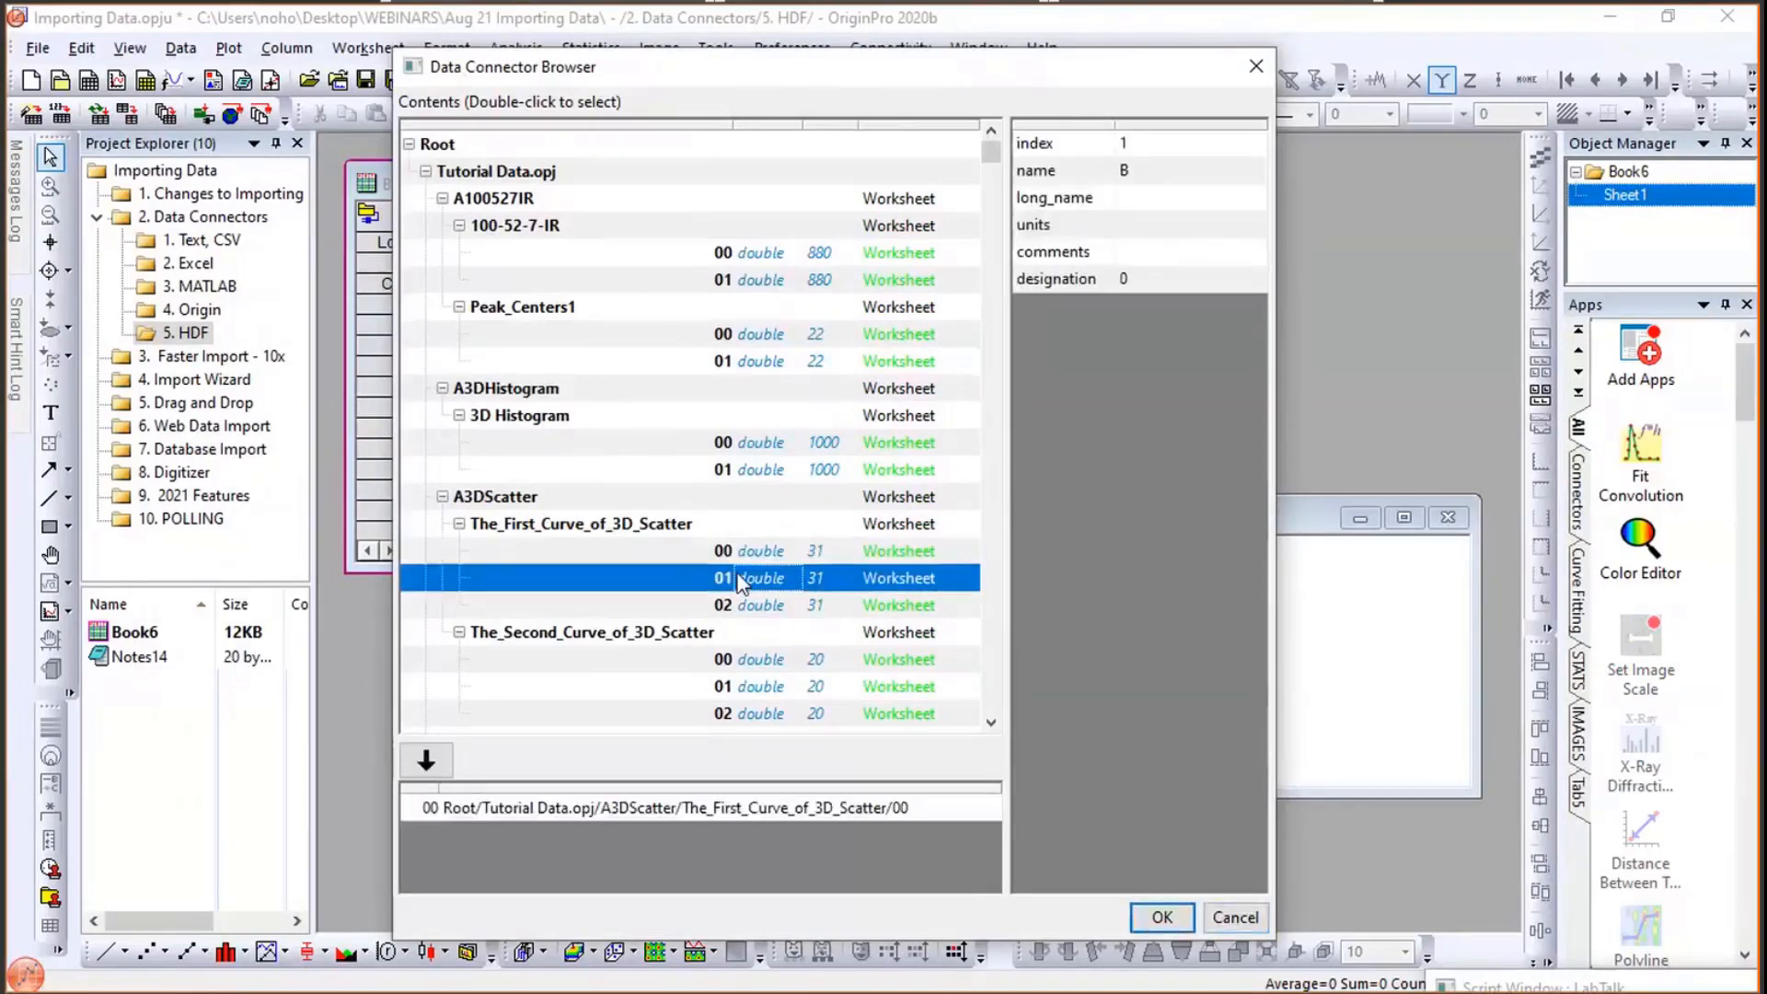
pyautogui.click(778, 552)
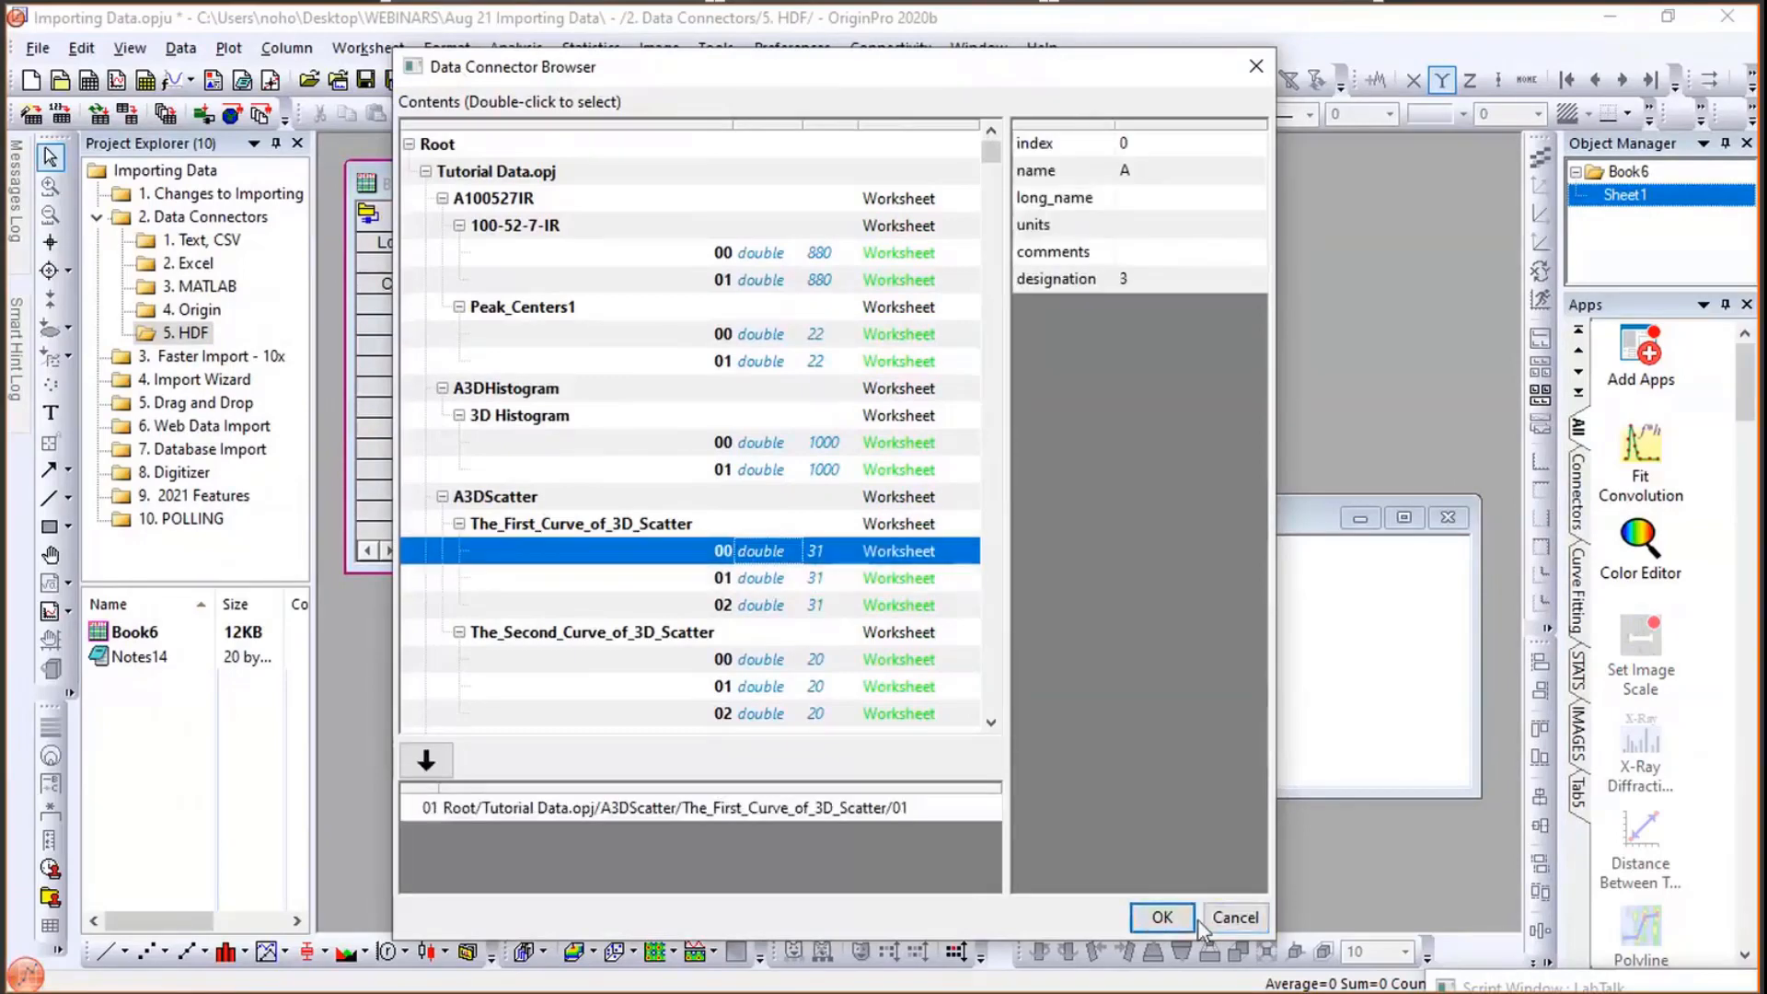
pyautogui.click(1156, 917)
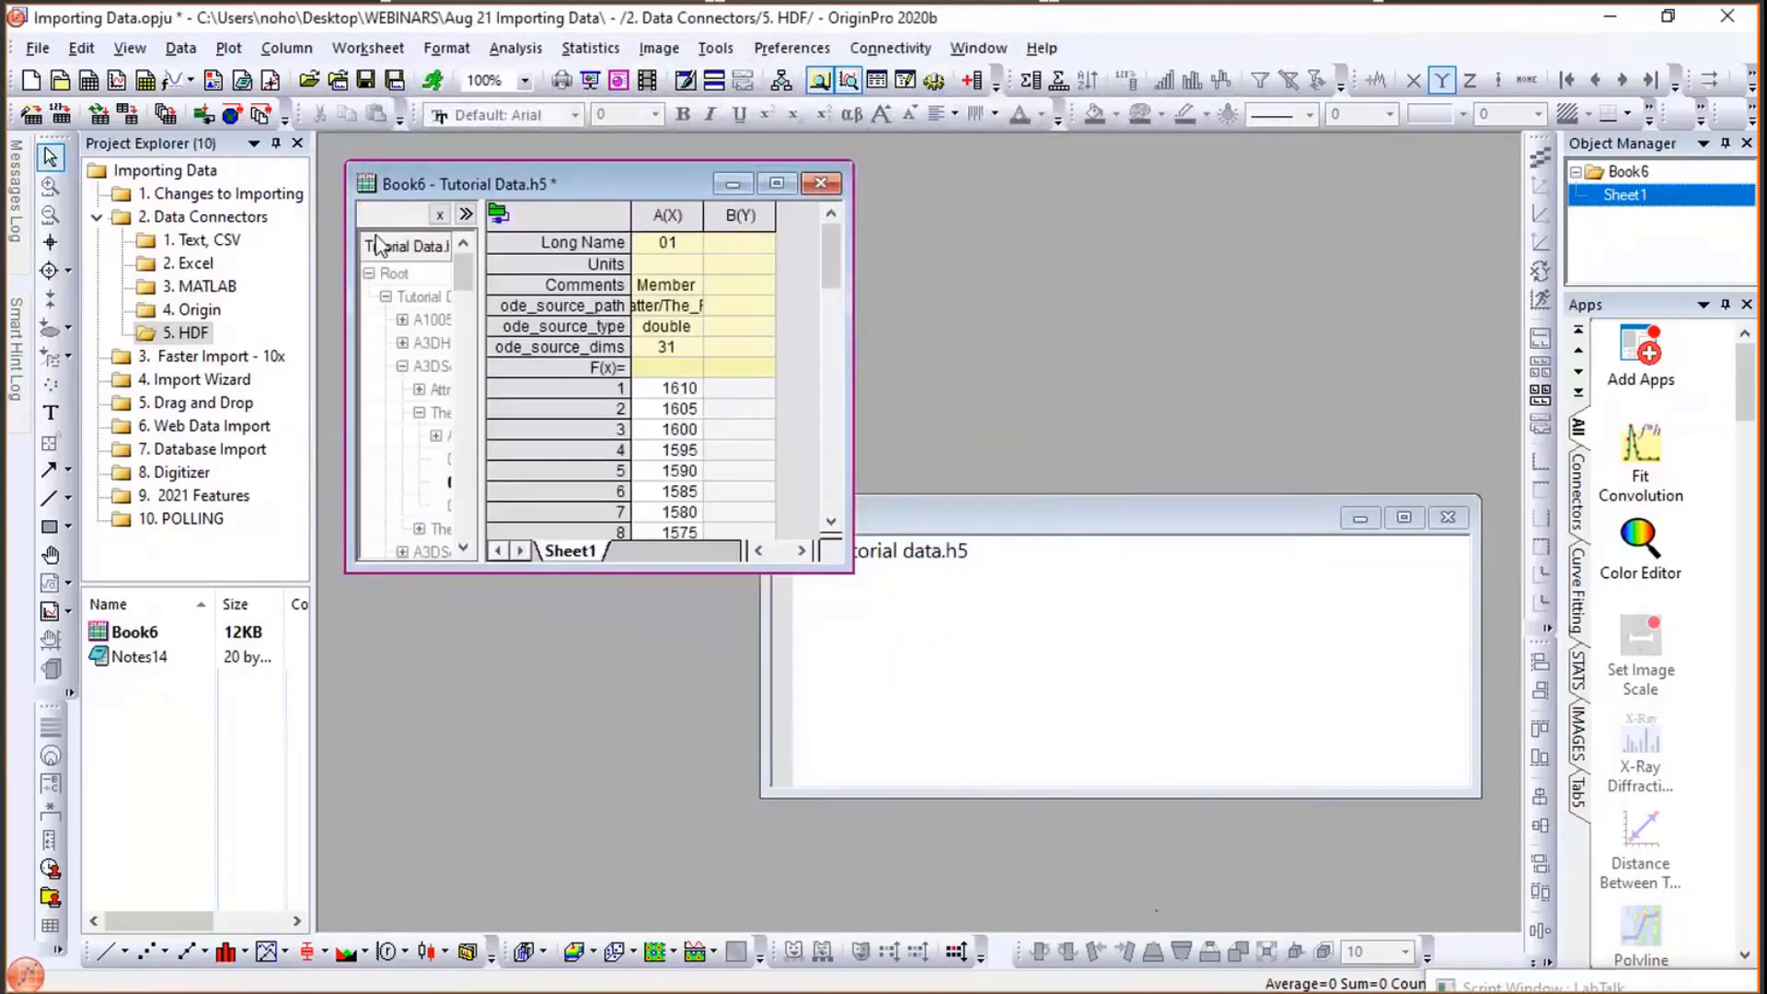
# - Add the 02 dataset from the workbook navigator to the active sheet and widen the workbook window
pyautogui.moveTo(511, 301); pyautogui.dragTo(600, 304)
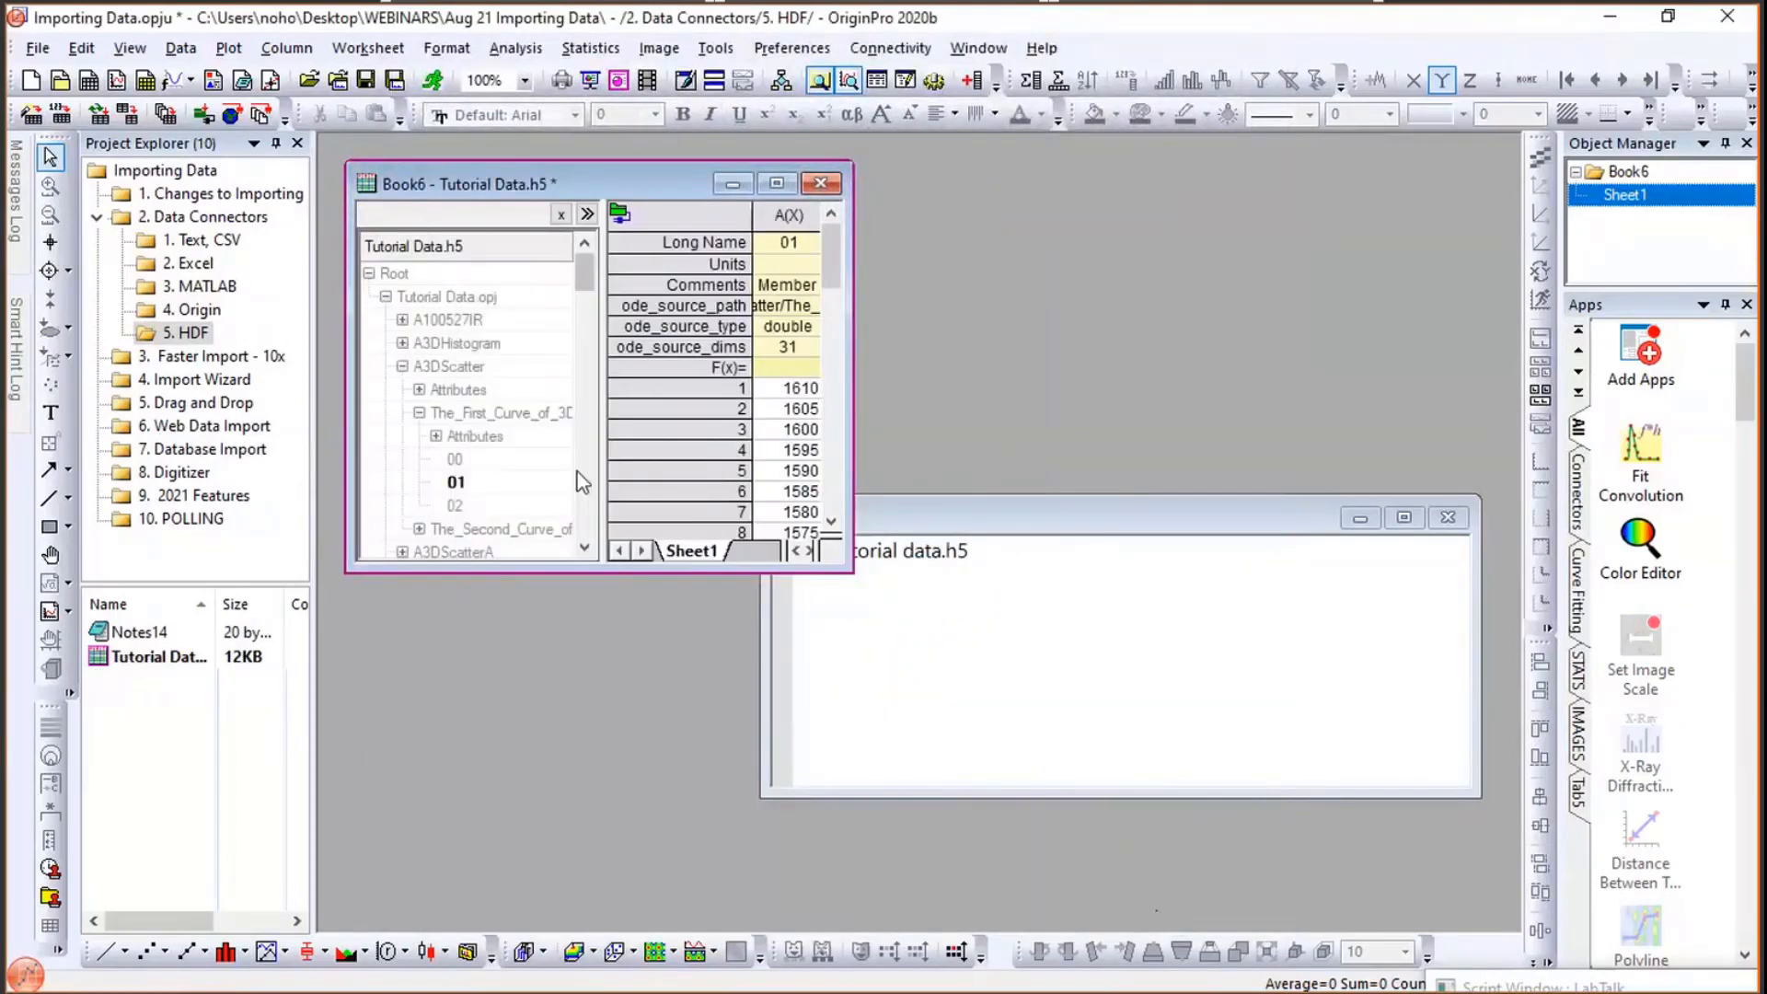
pyautogui.rightClick(450, 506)
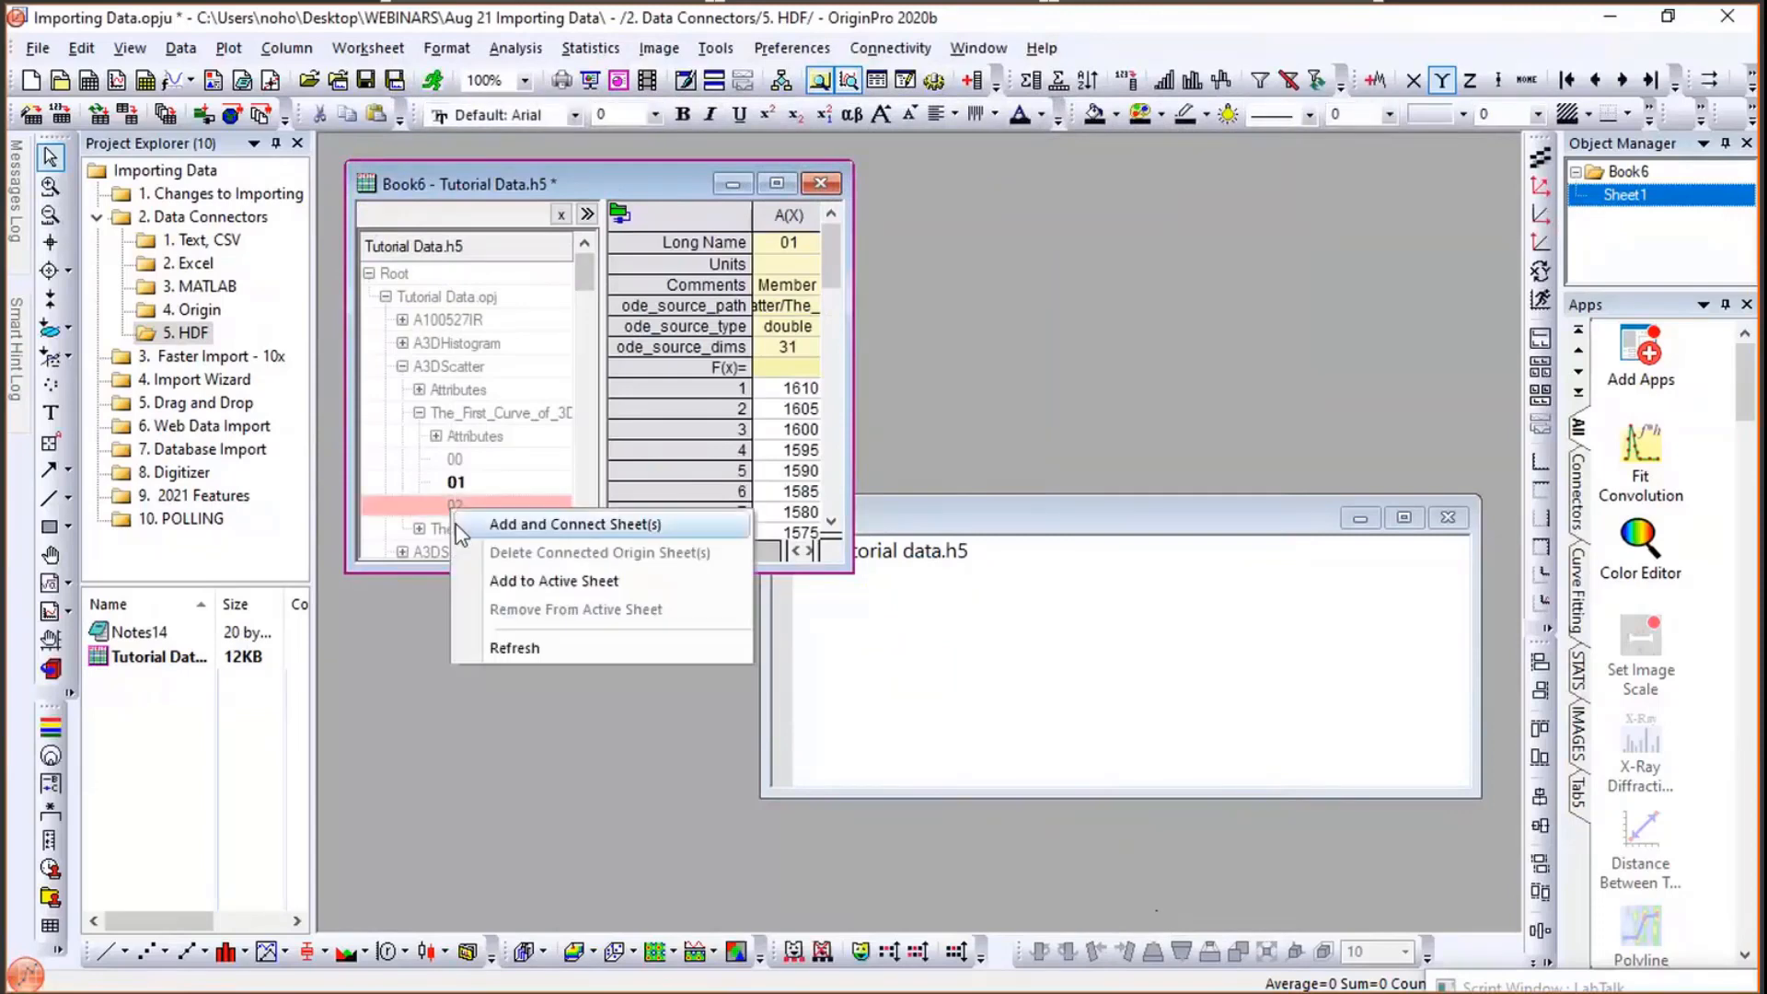
pyautogui.click(509, 579)
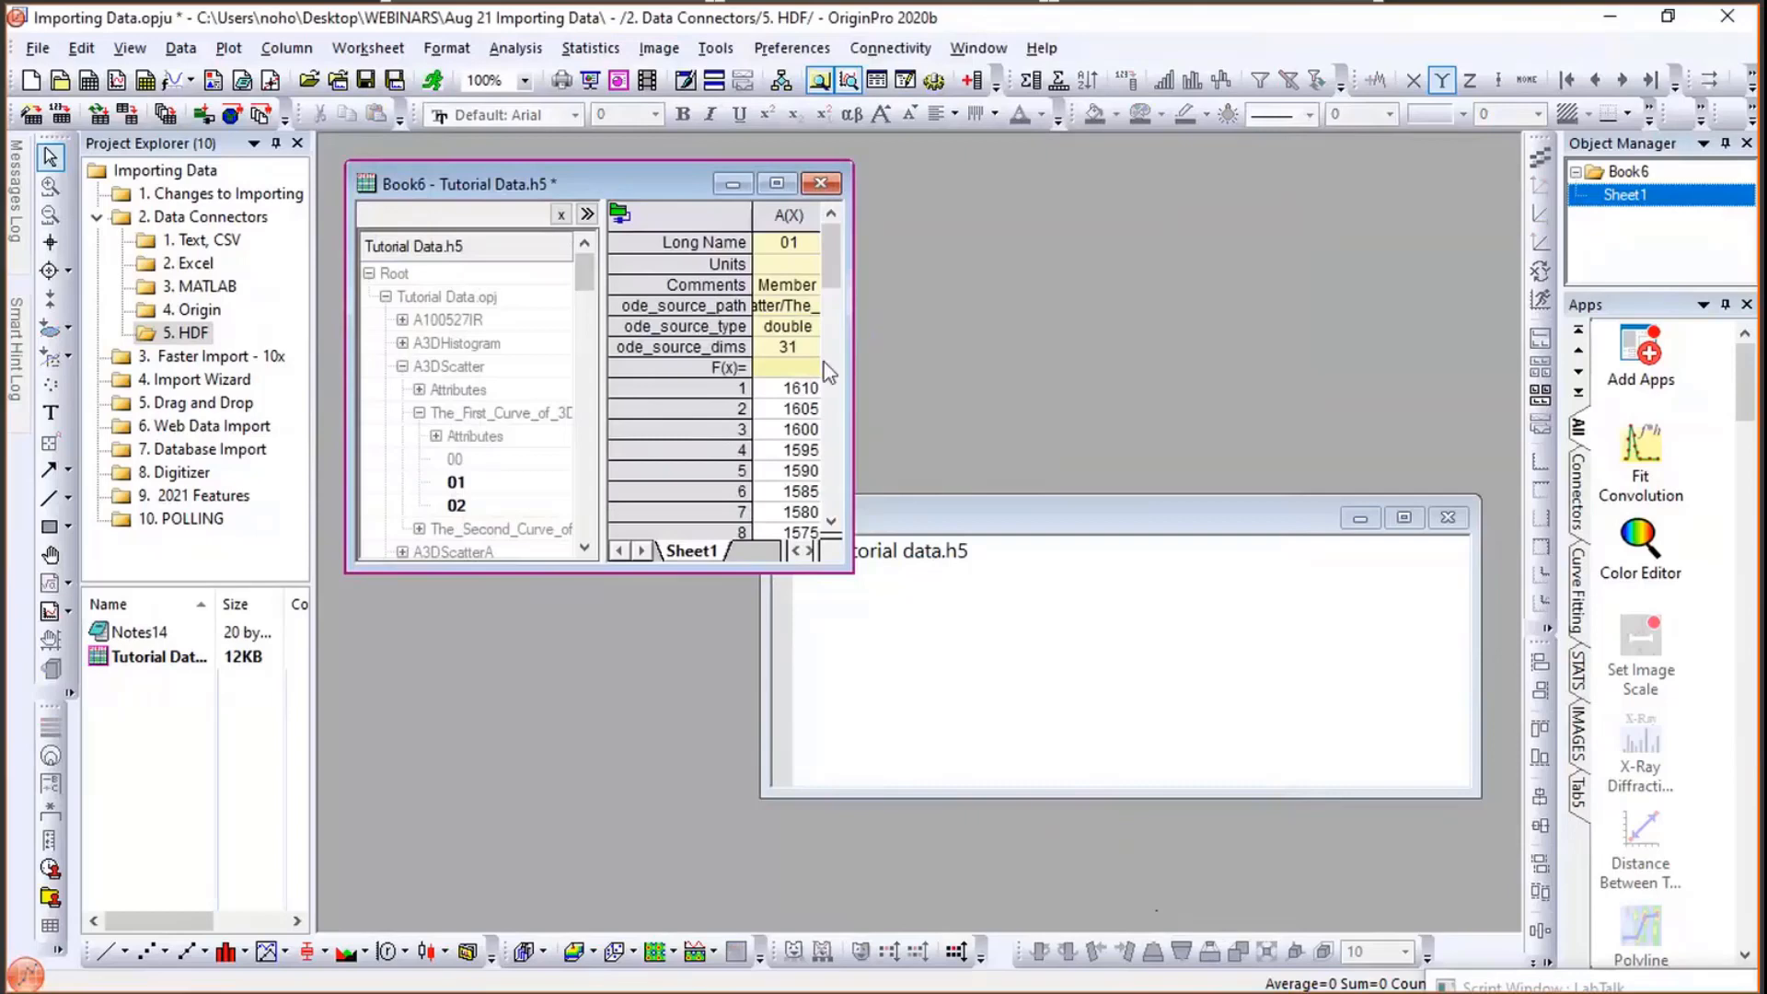
pyautogui.moveTo(985, 314); pyautogui.dragTo(1310, 300)
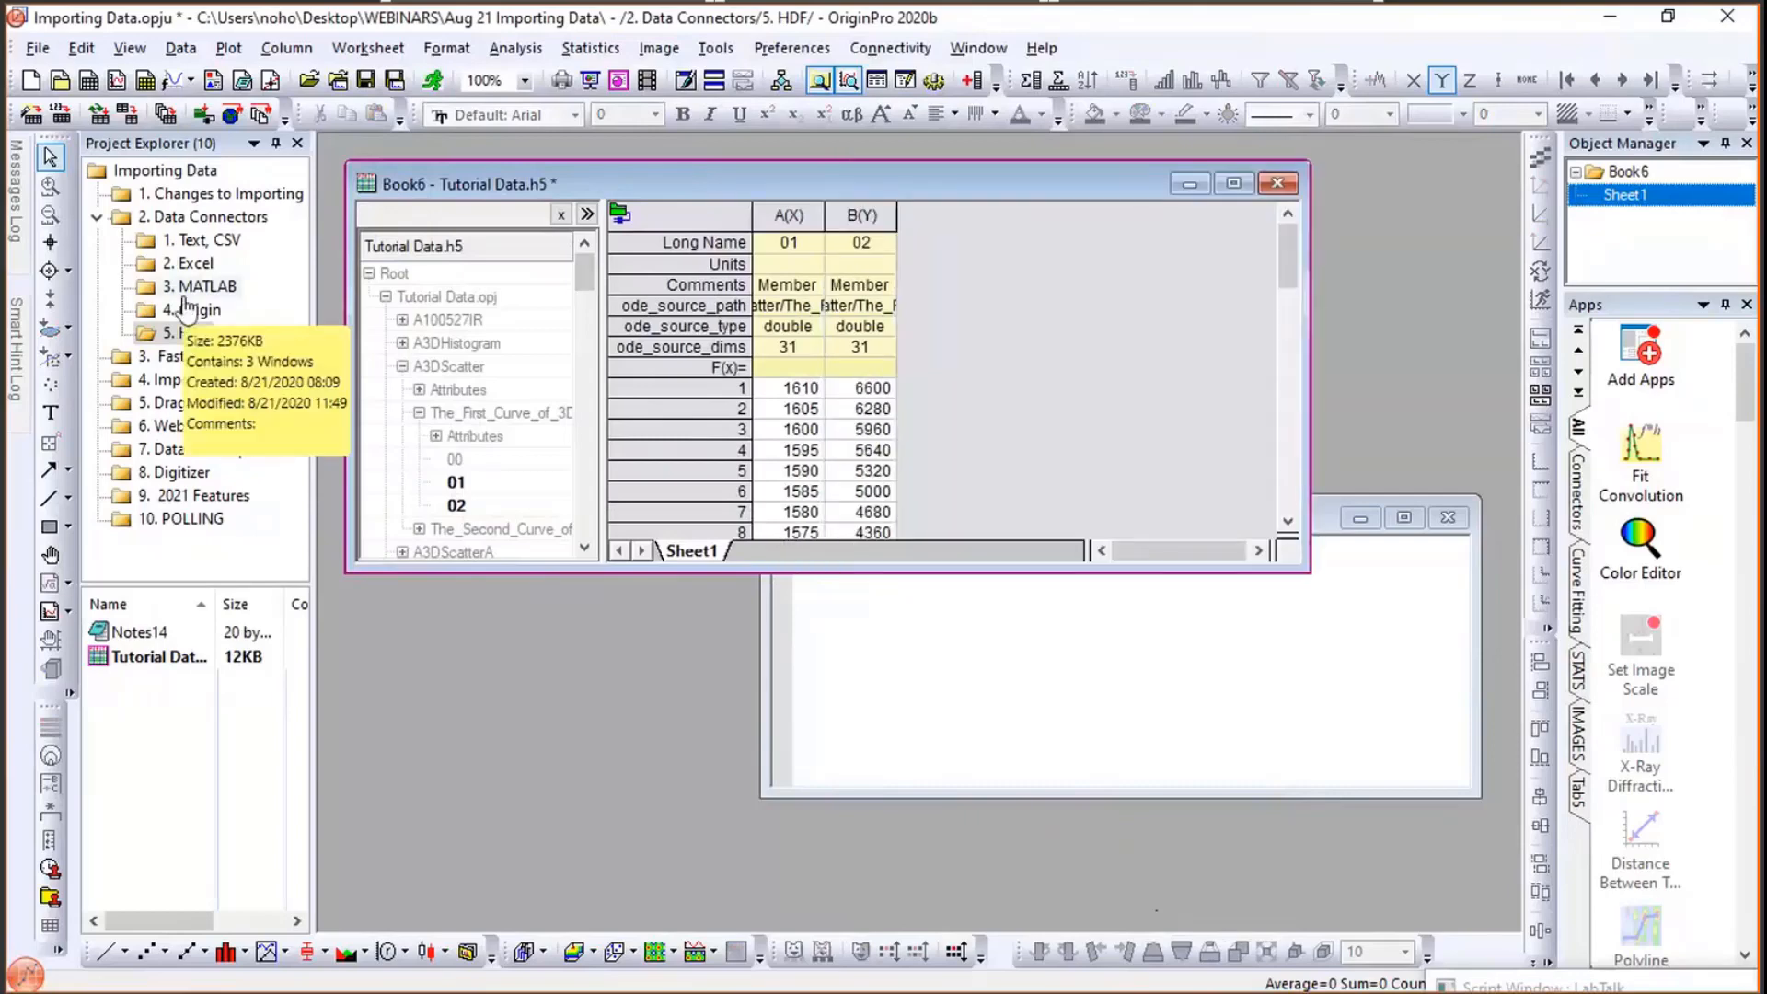
# - Open the 1. Text, CSV folder and create a new empty workbook
pyautogui.moveTo(15, 202)
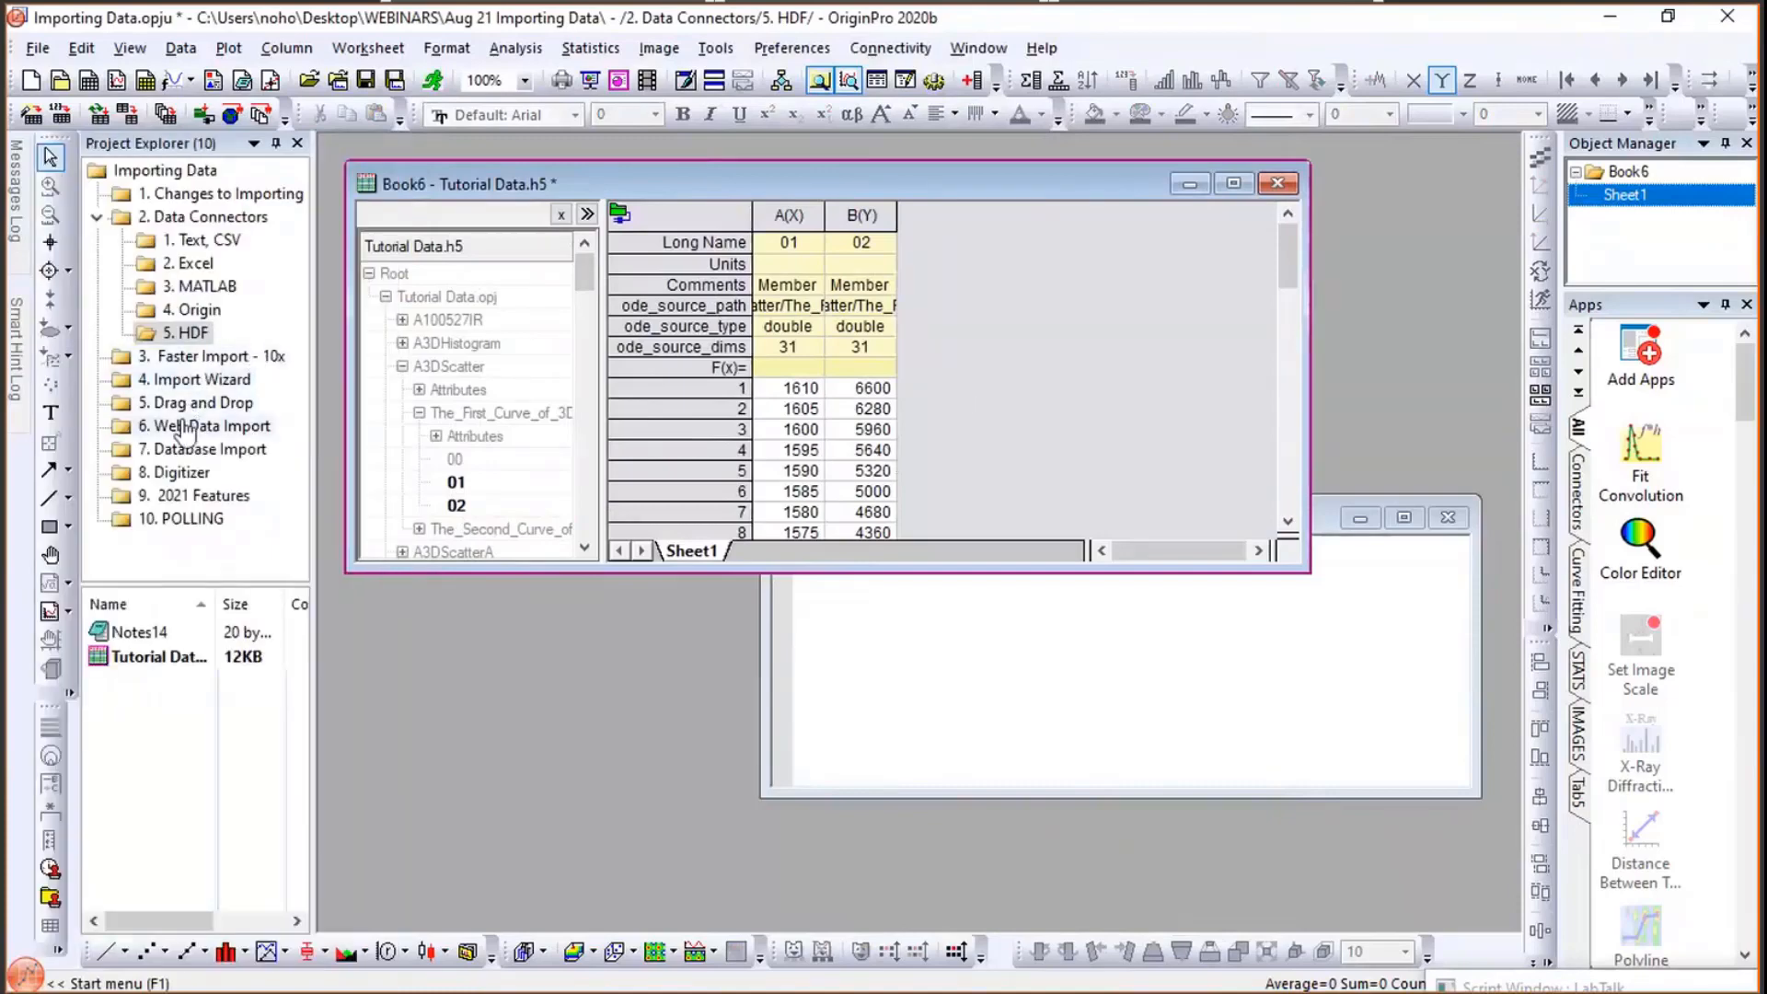
pyautogui.click(182, 361)
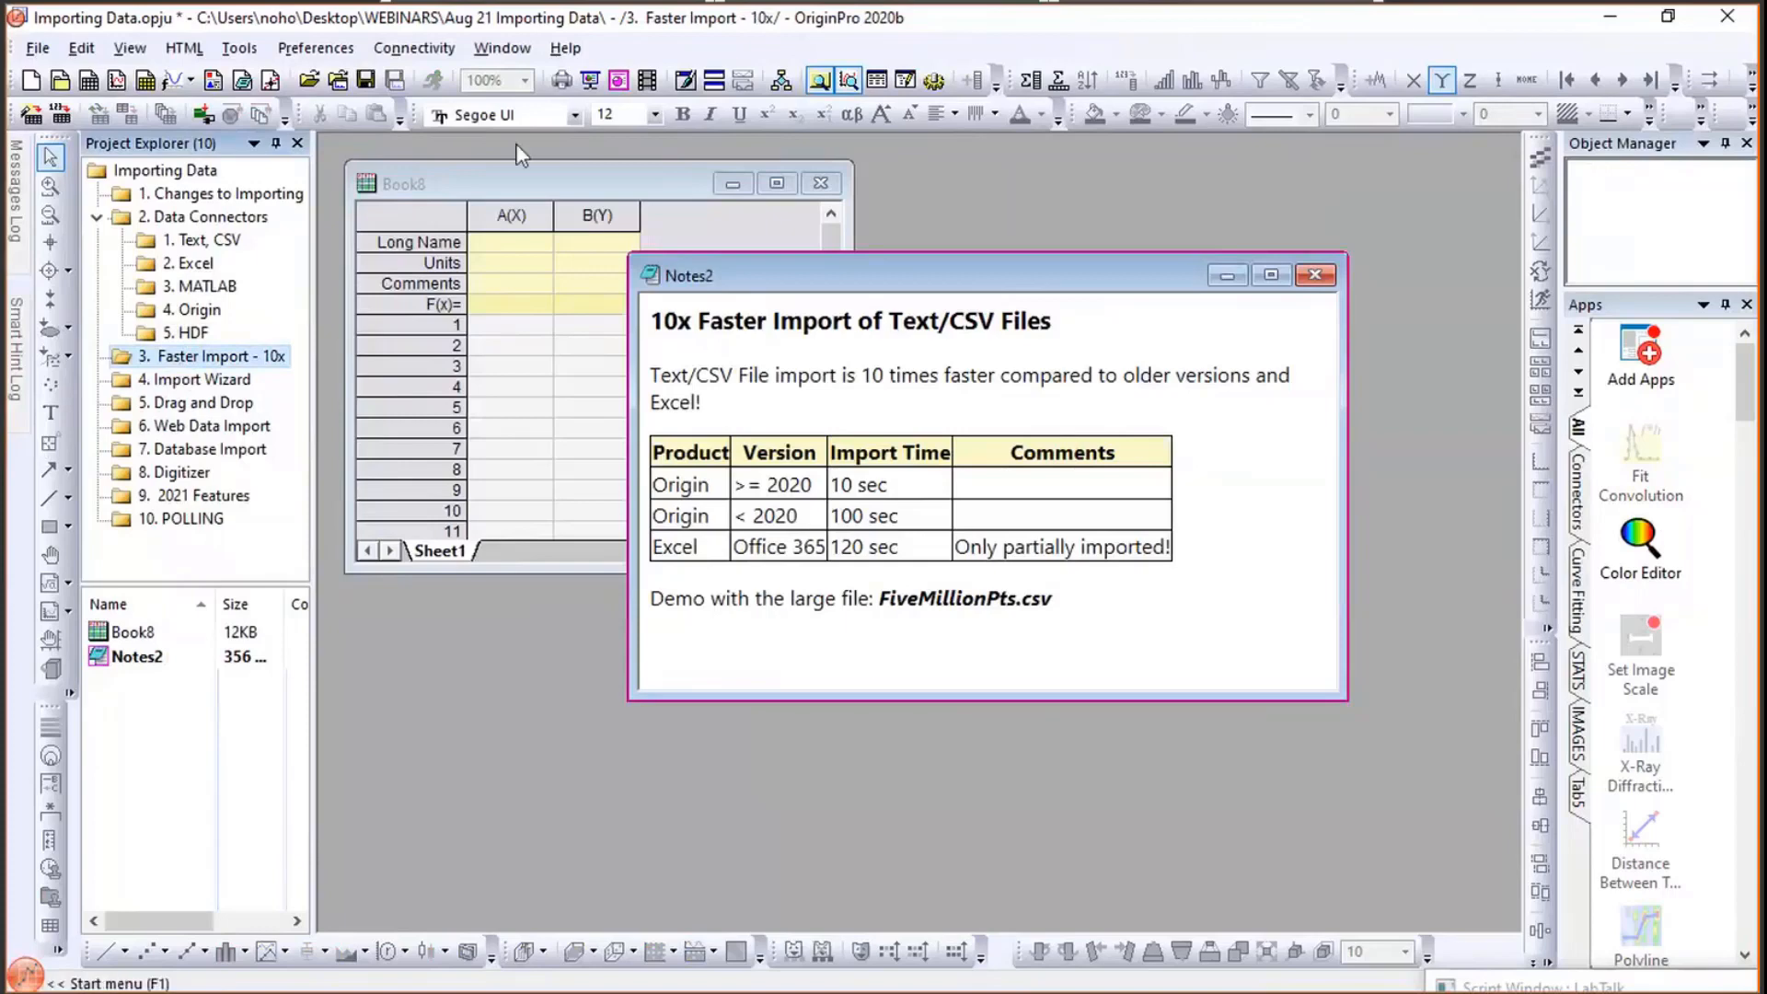
pyautogui.click(216, 241)
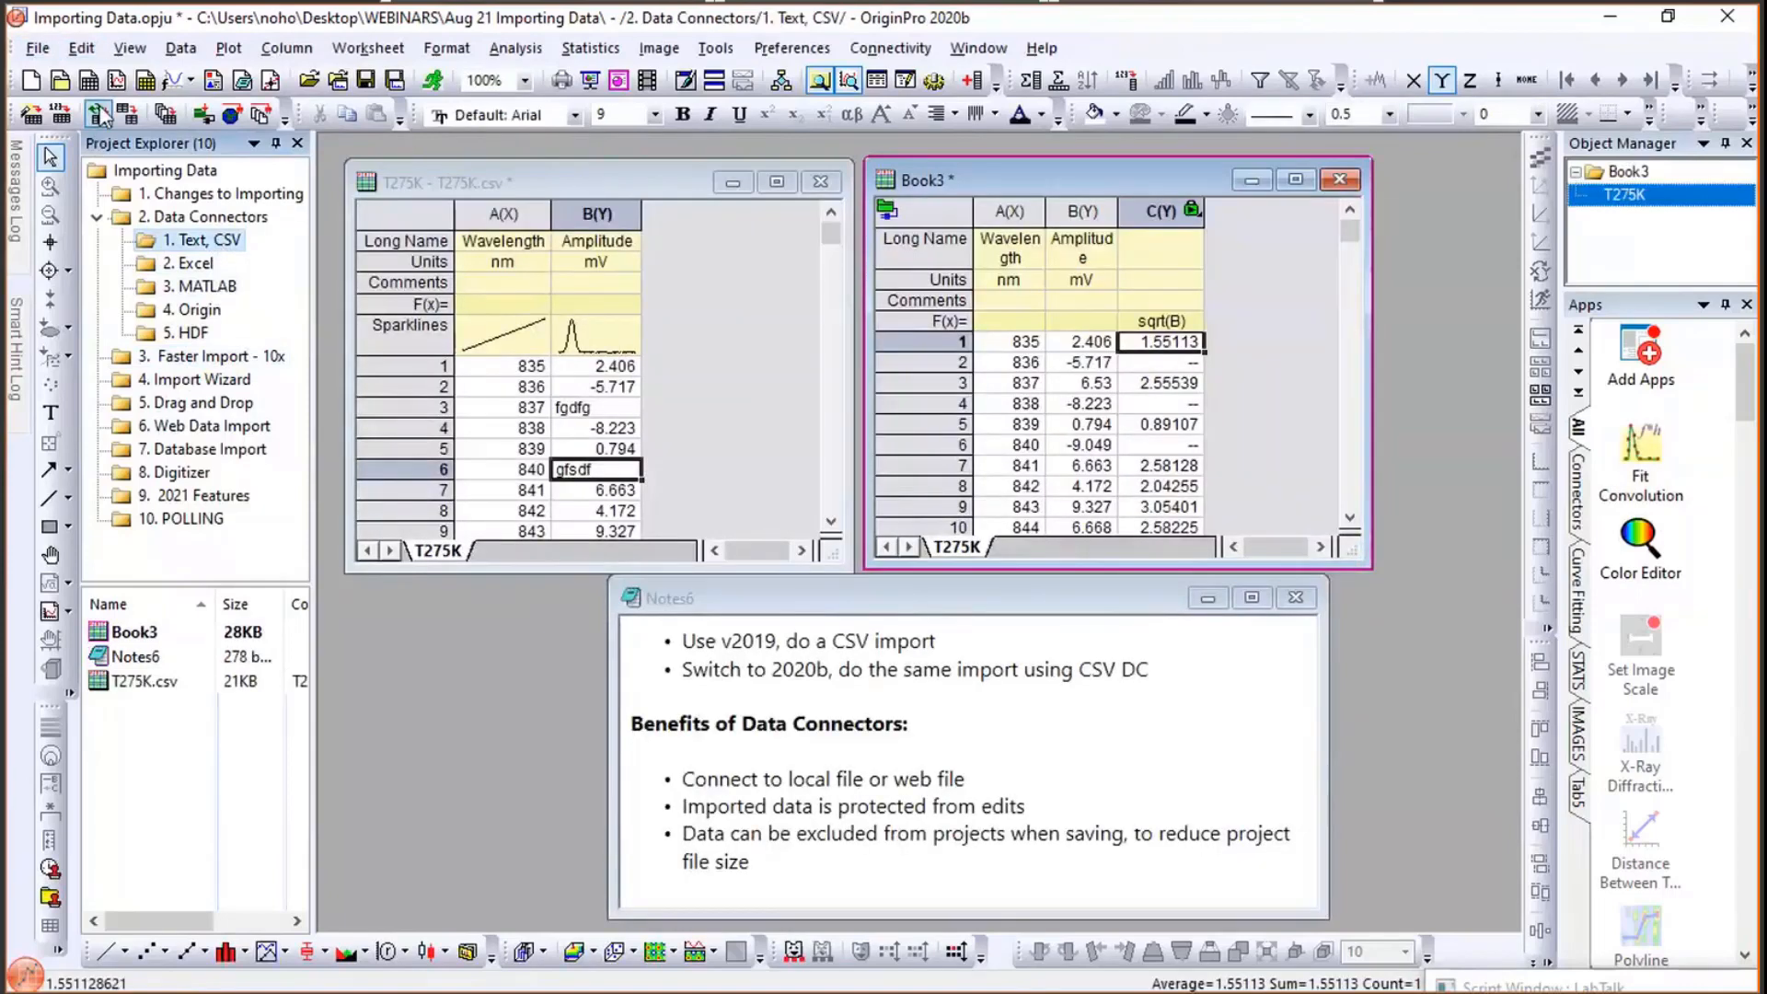
pyautogui.click(128, 115)
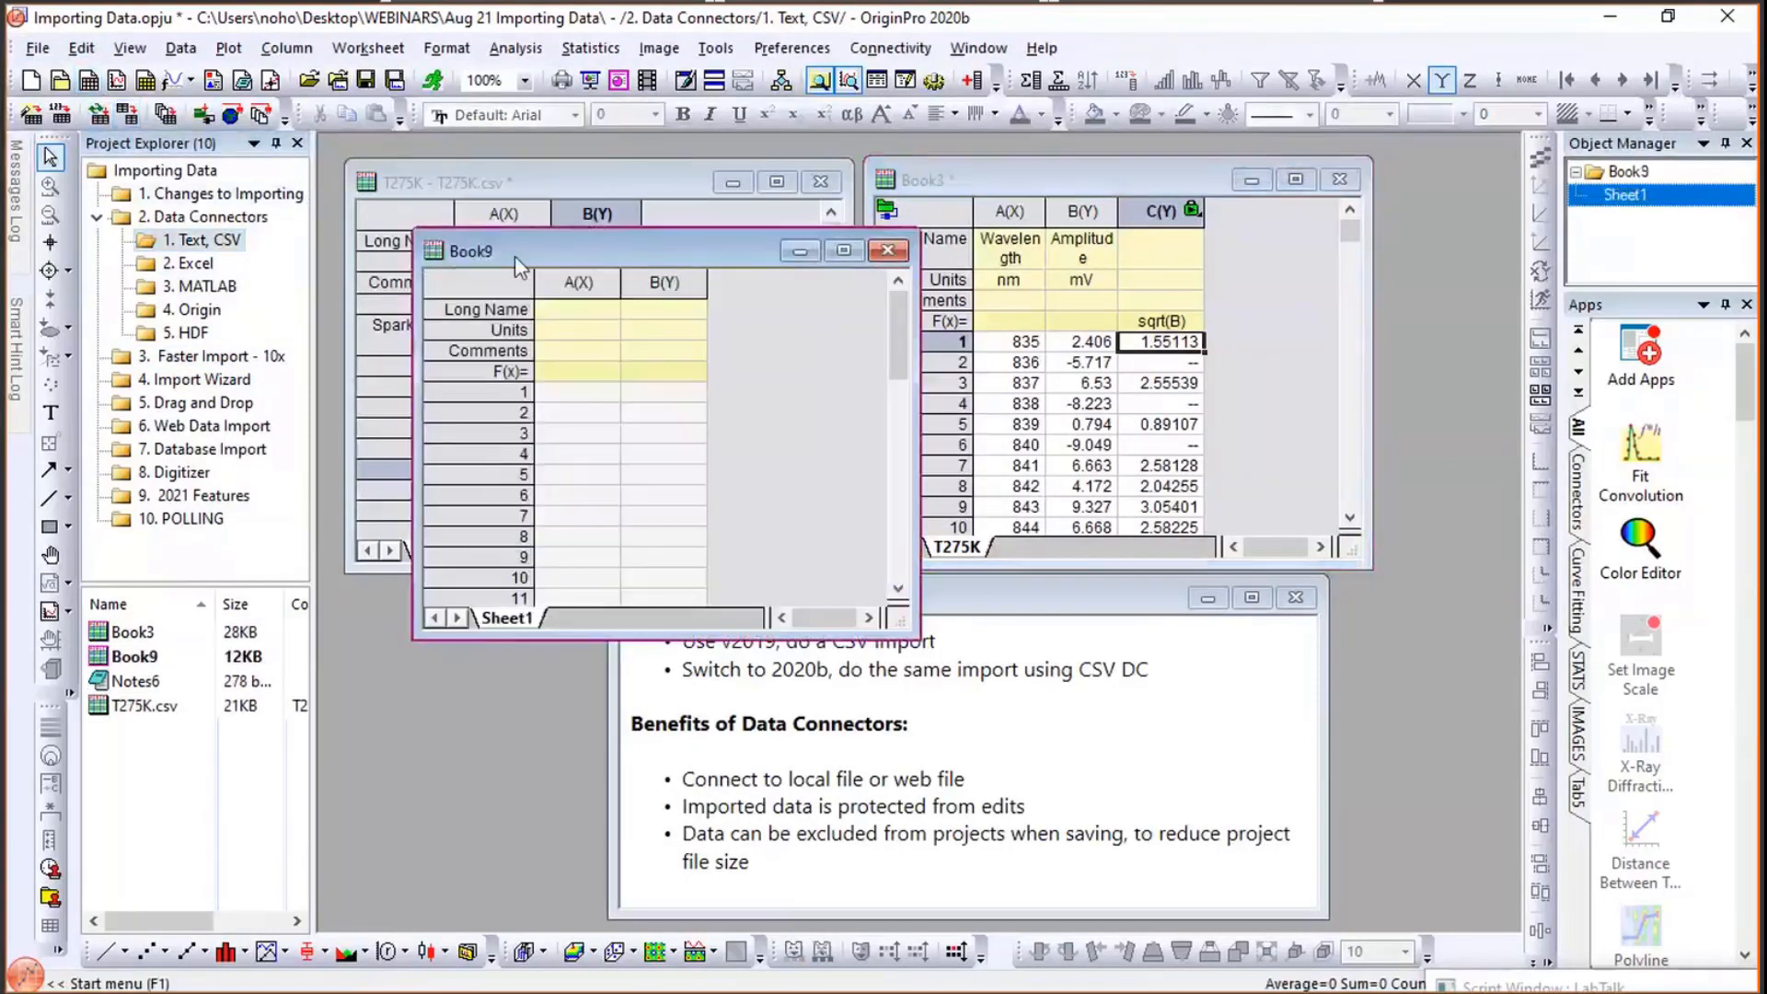
# - Connect T275K, T285K and T295K at once with the CSV connector via Connect Multiple Files, placing them in the same book
pyautogui.click(181, 50)
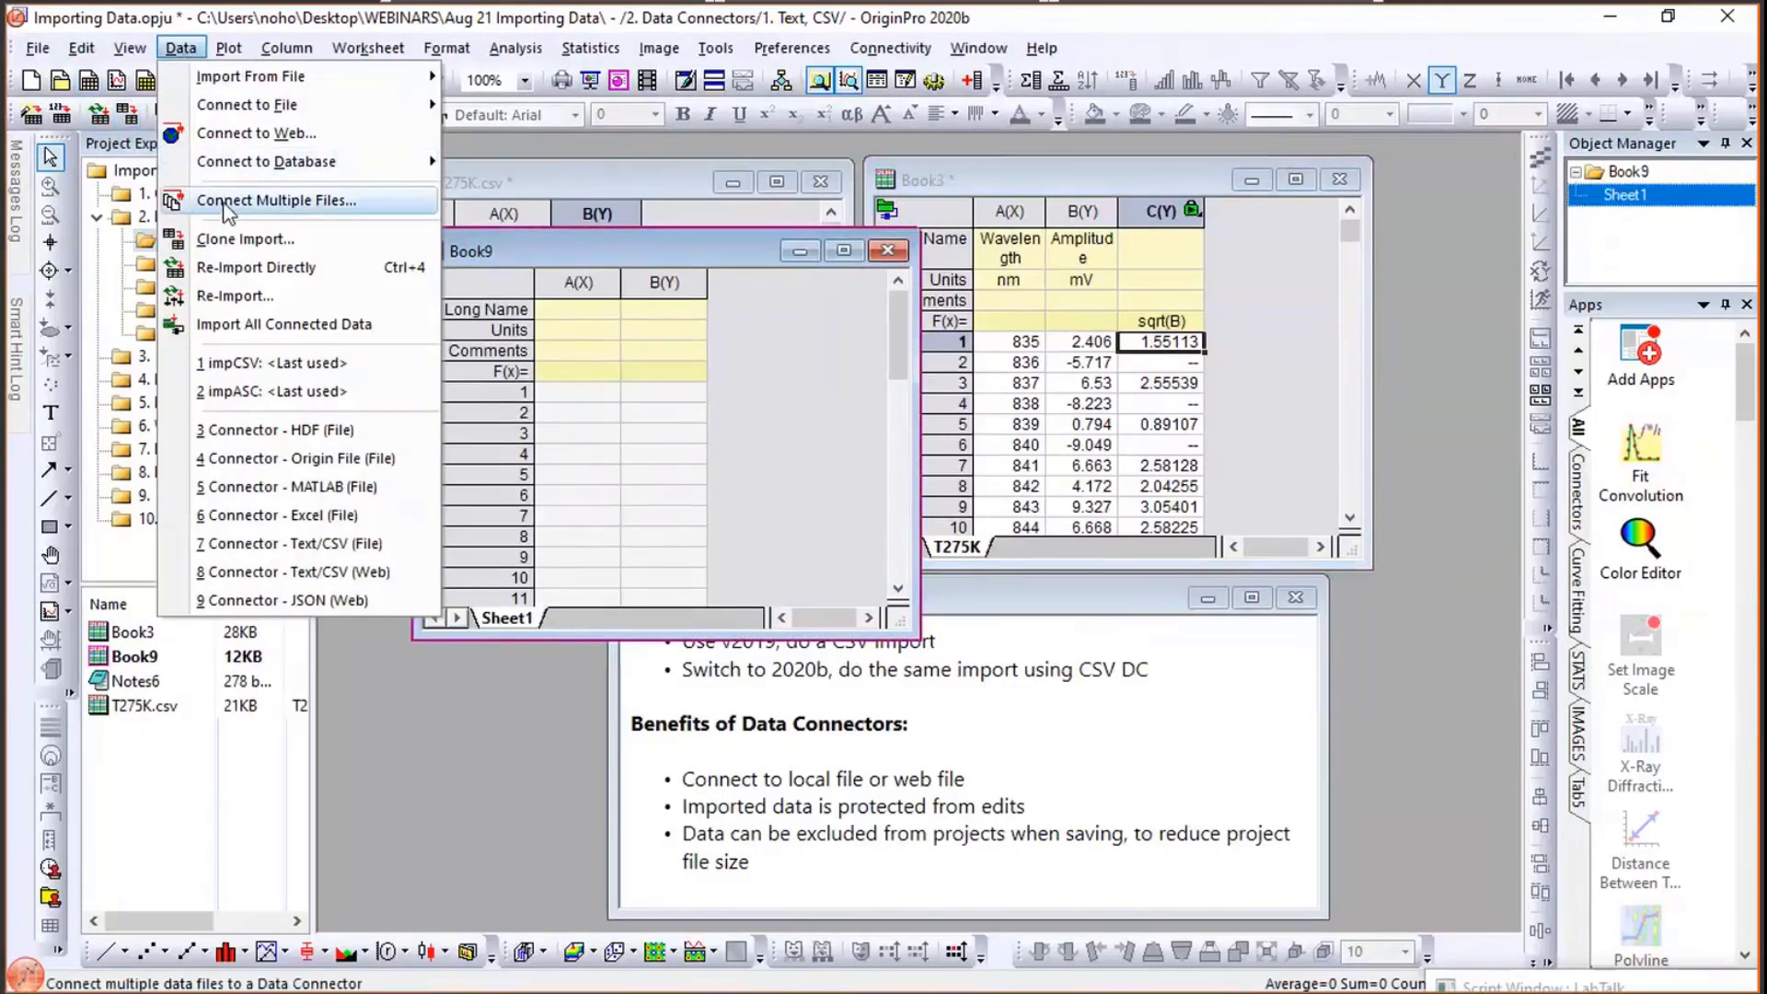
pyautogui.click(226, 204)
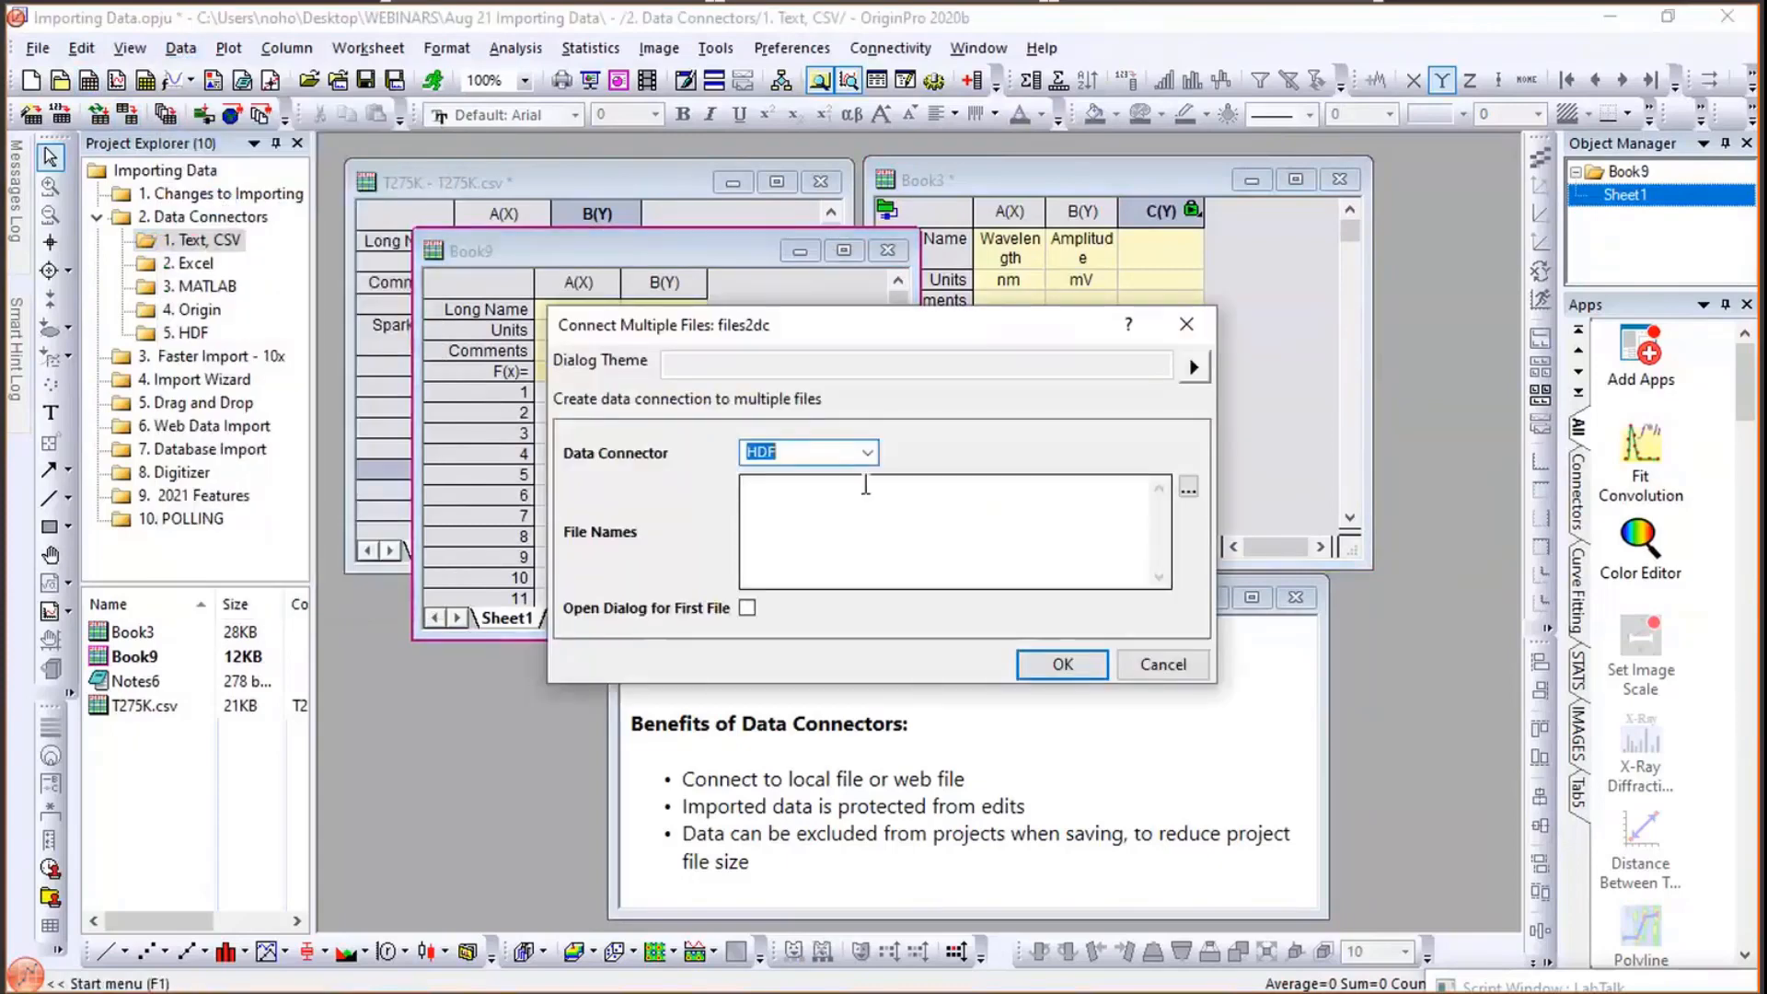
pyautogui.click(867, 452)
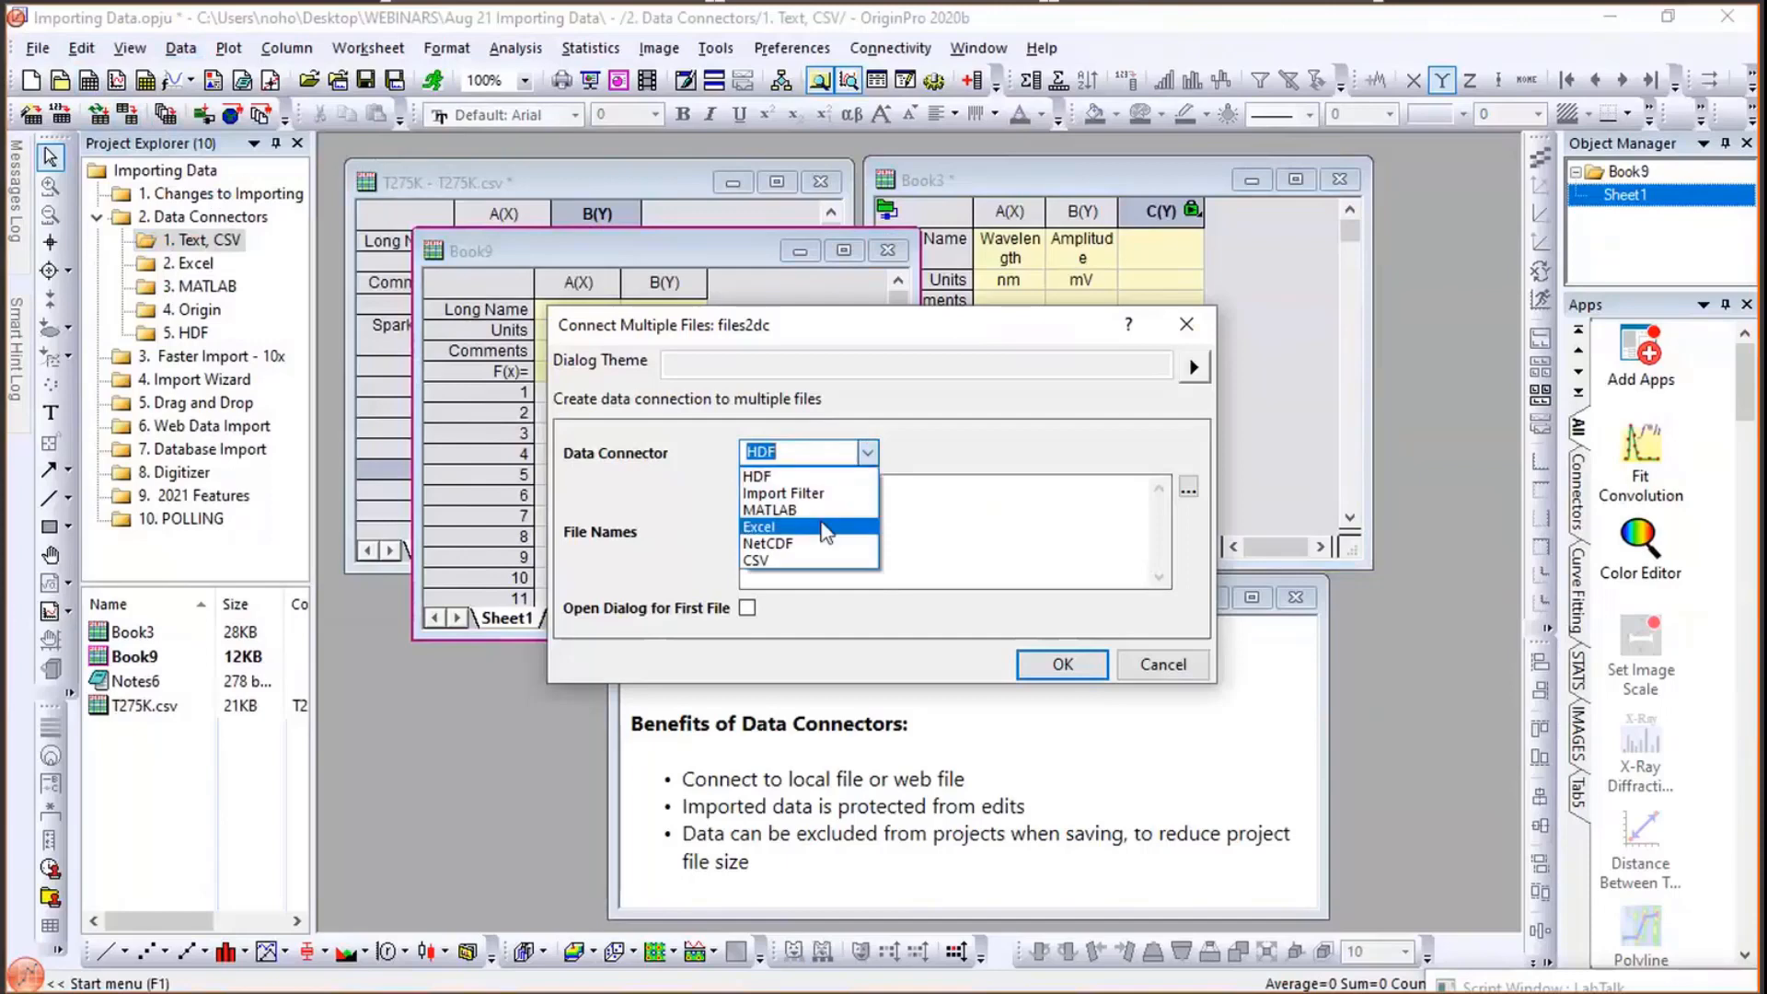
pyautogui.click(775, 559)
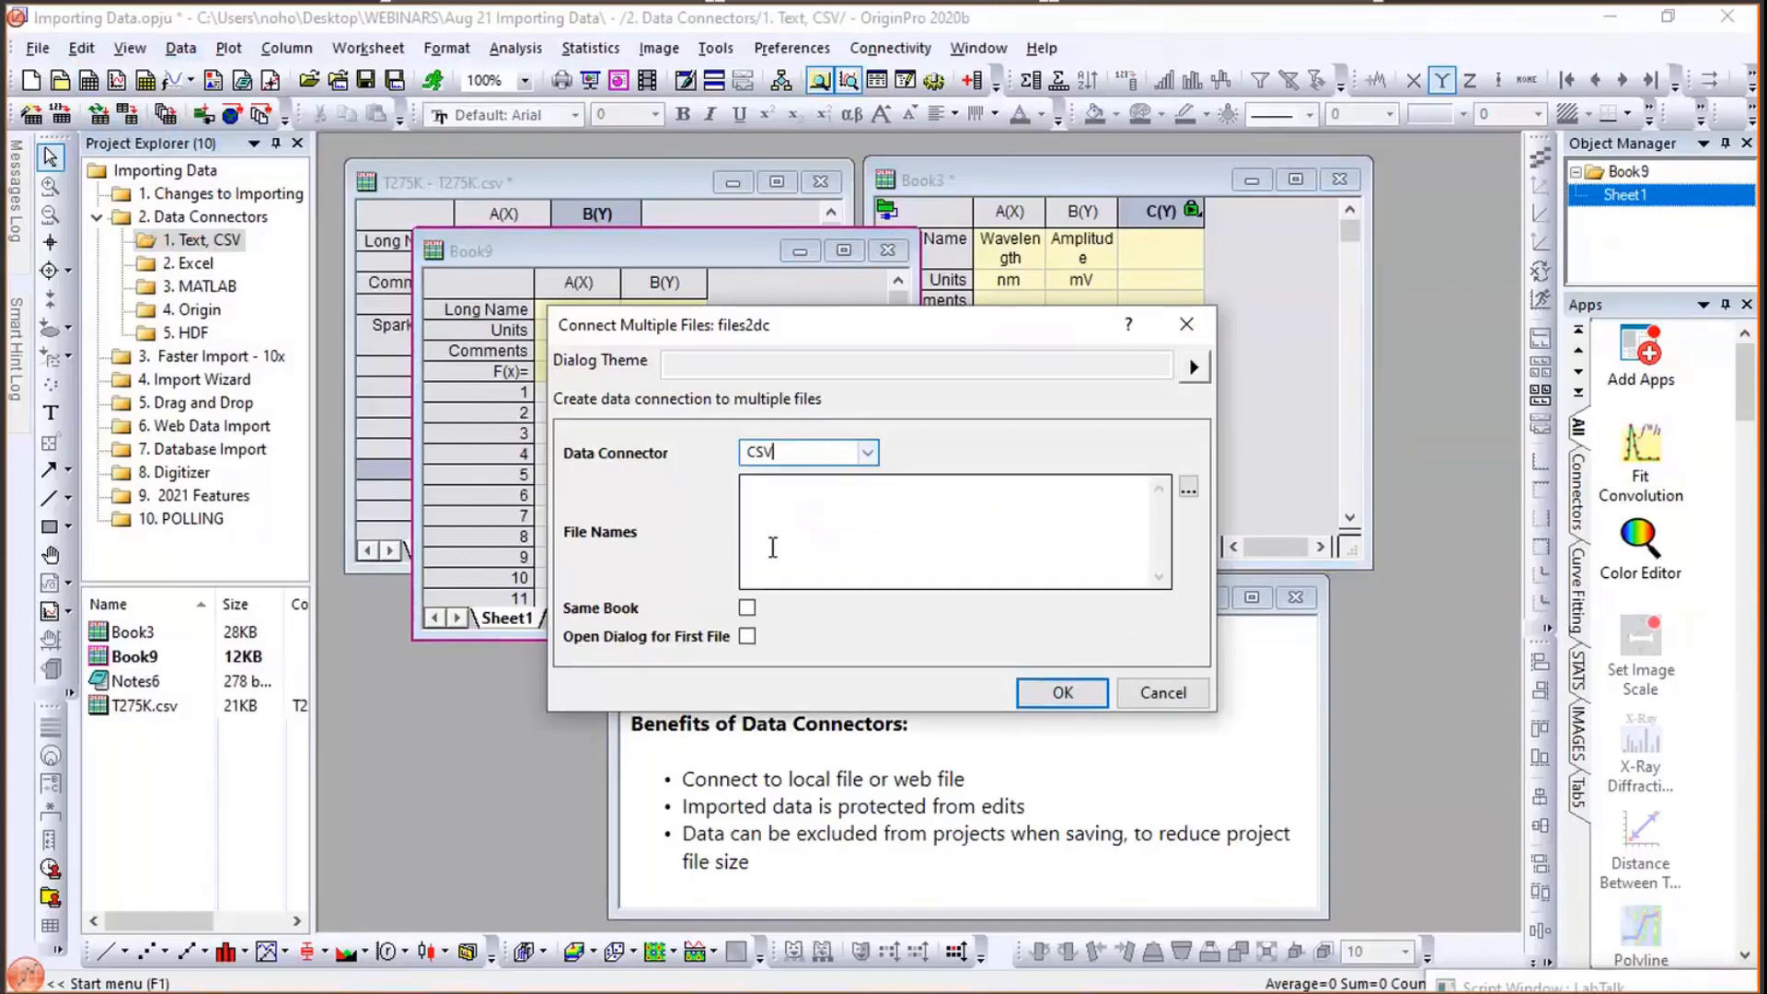
pyautogui.click(1188, 487)
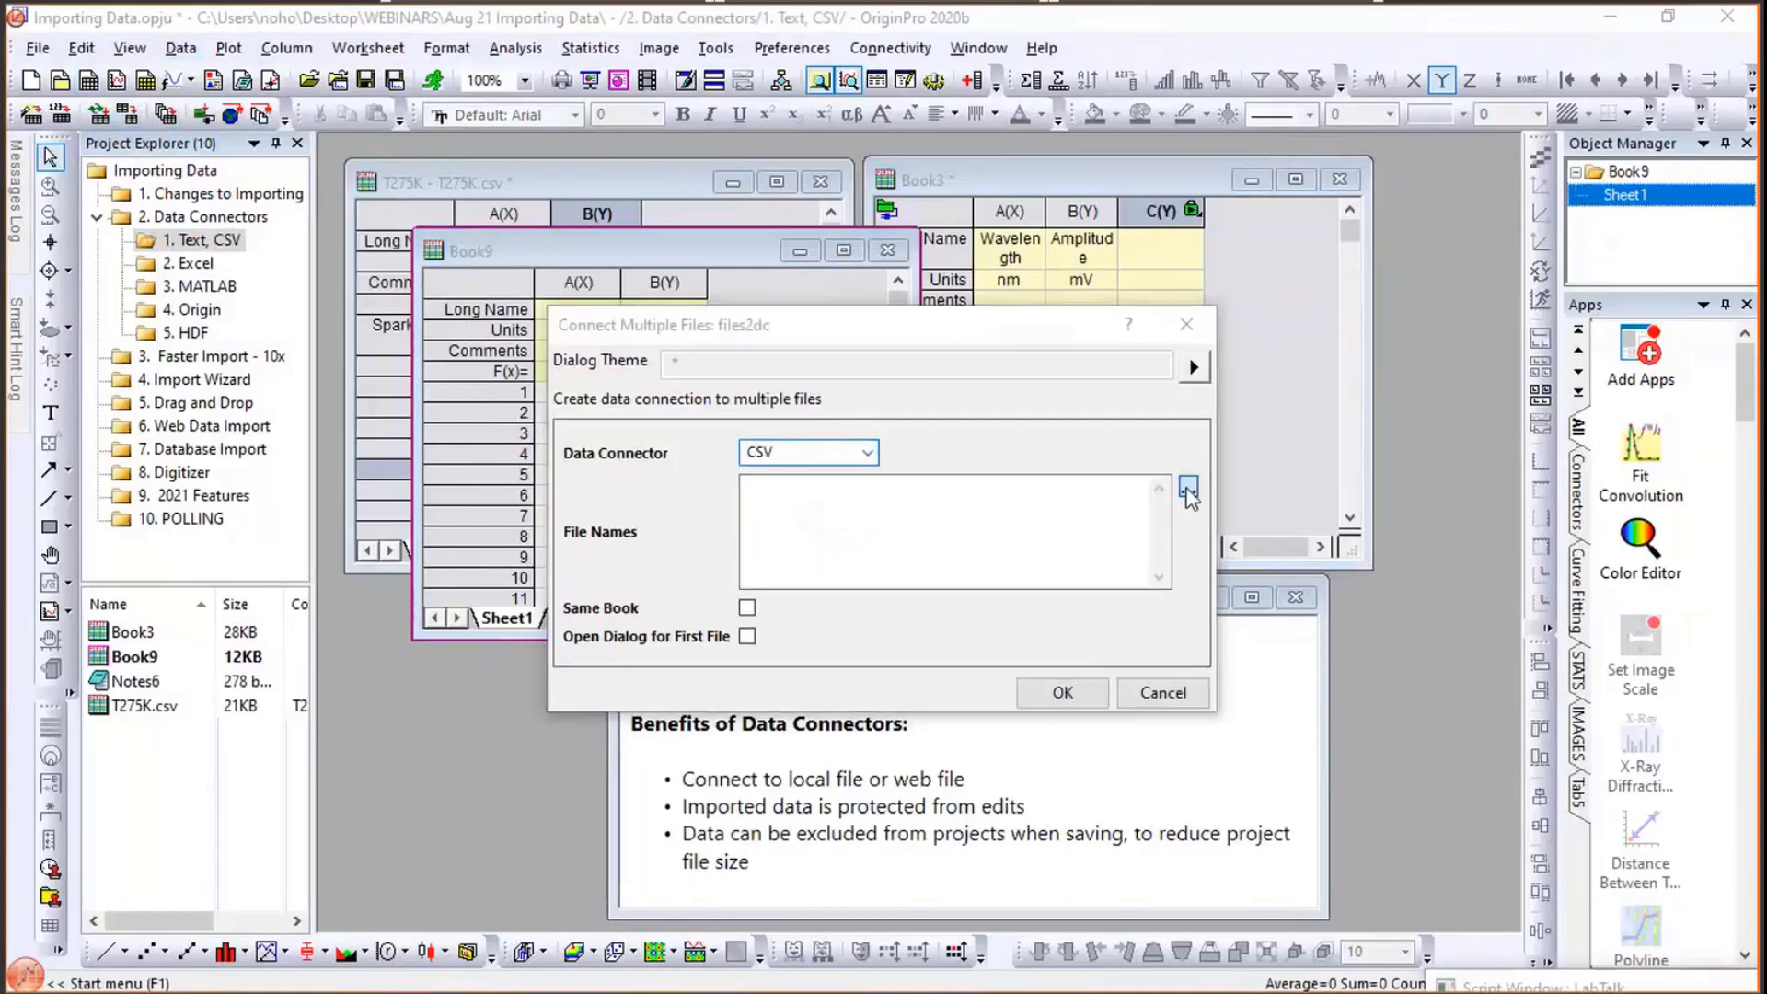
pyautogui.click(724, 337)
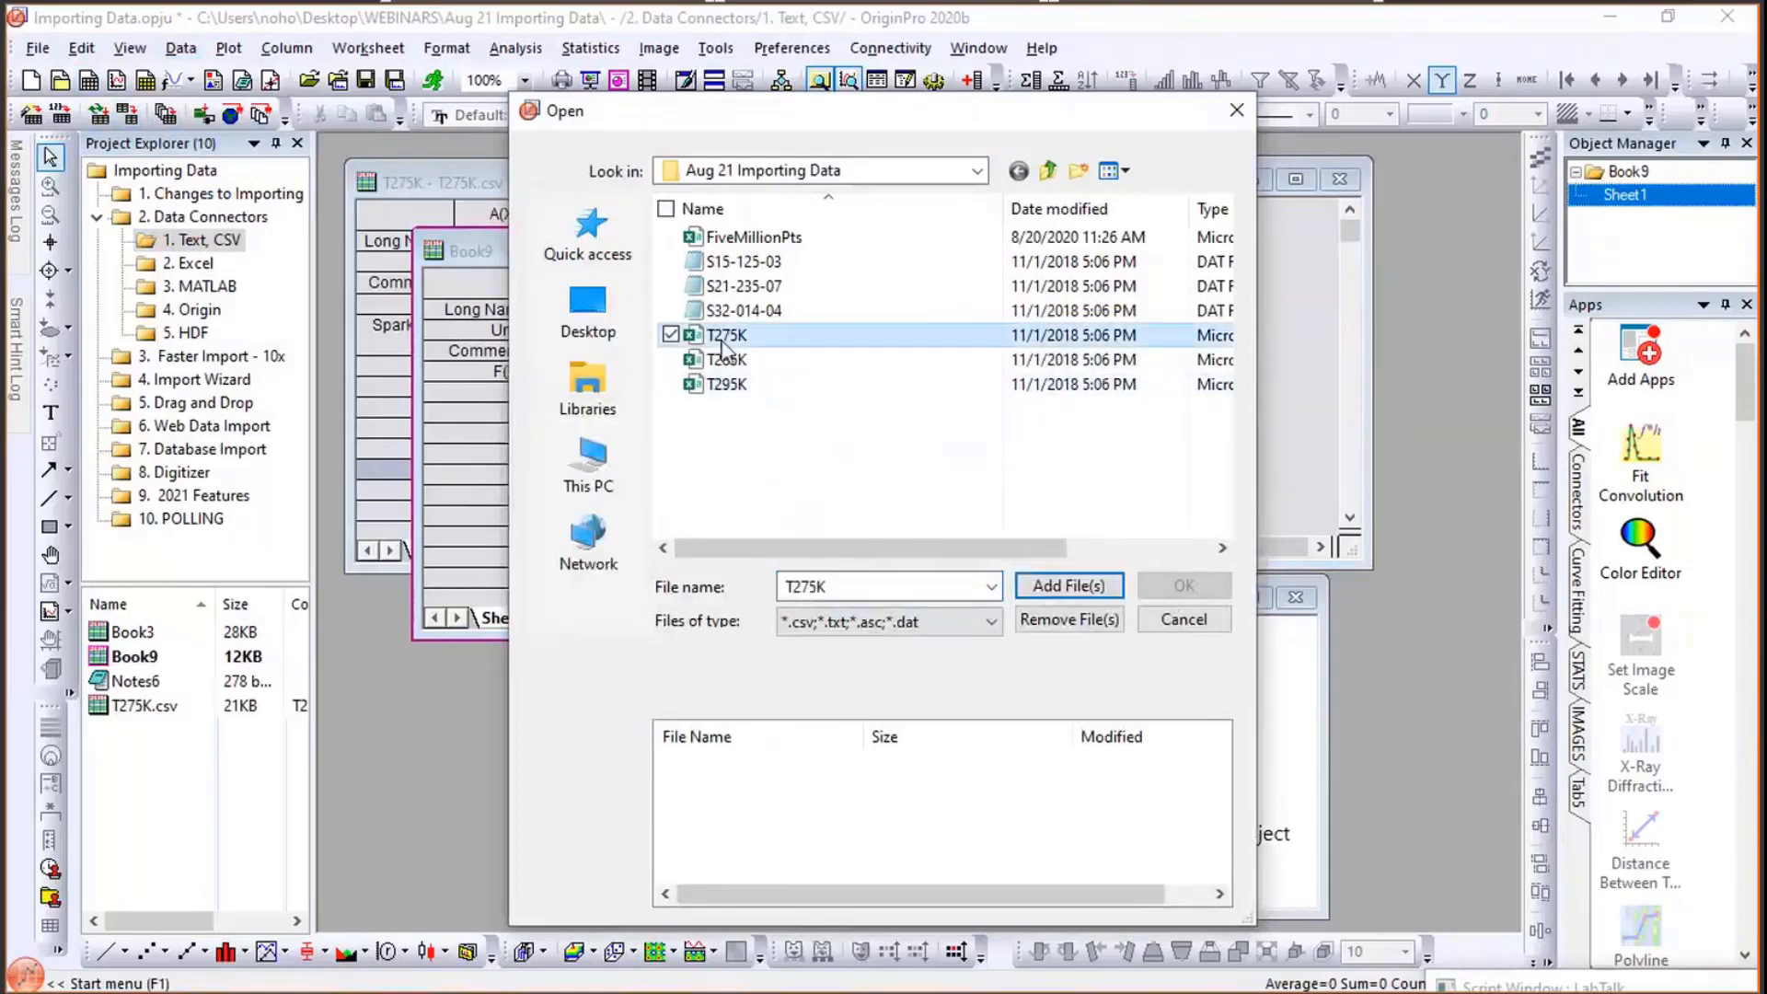
pyautogui.keyDown('shift'); pyautogui.click(726, 384); pyautogui.keyUp('shift')
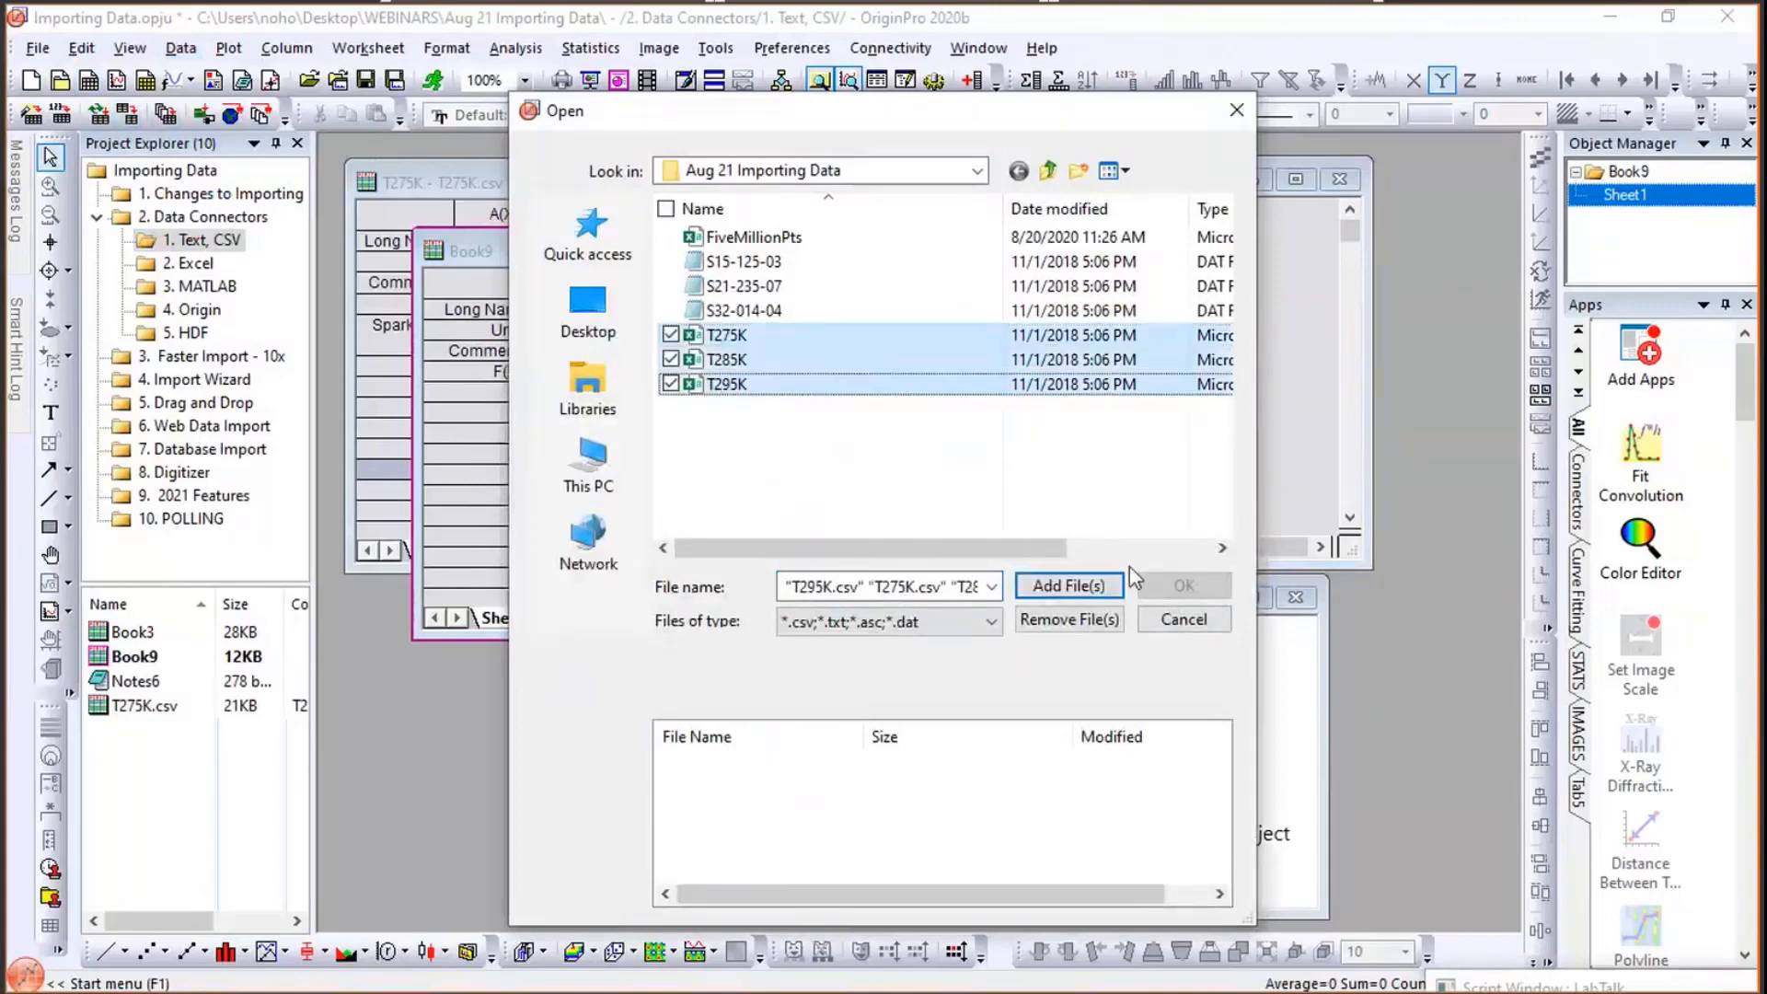
pyautogui.click(1096, 586)
pyautogui.click(1196, 589)
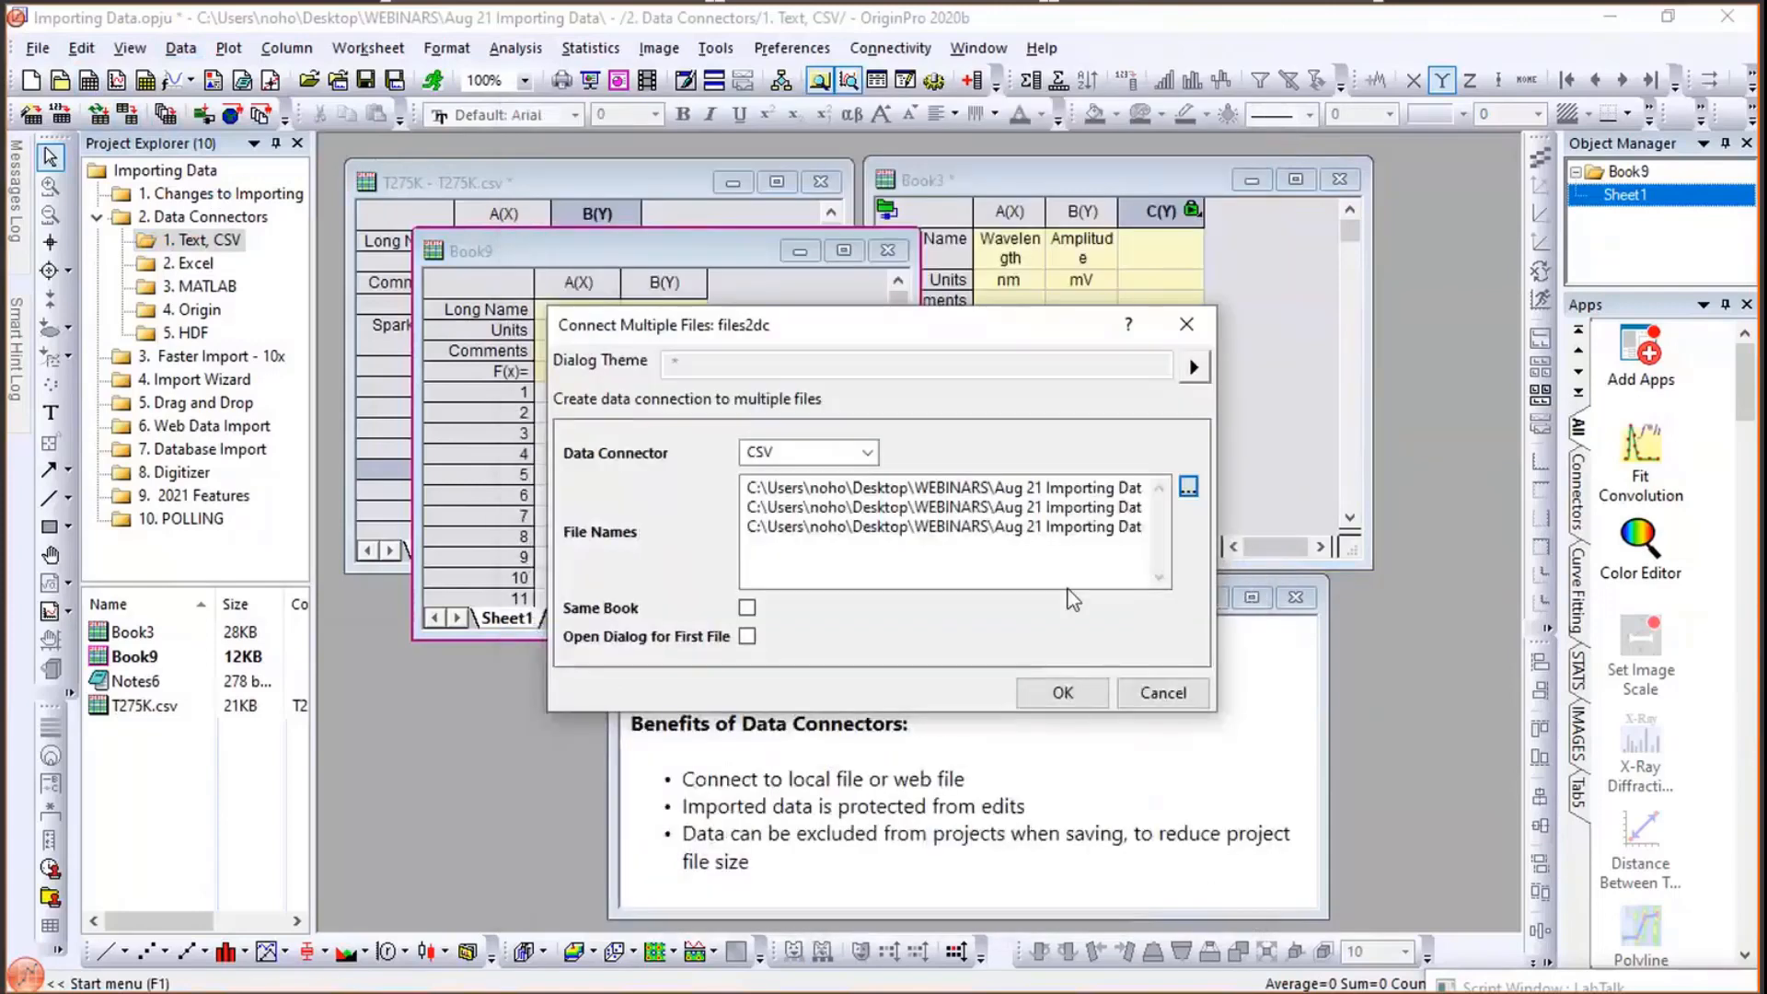
pyautogui.click(747, 609)
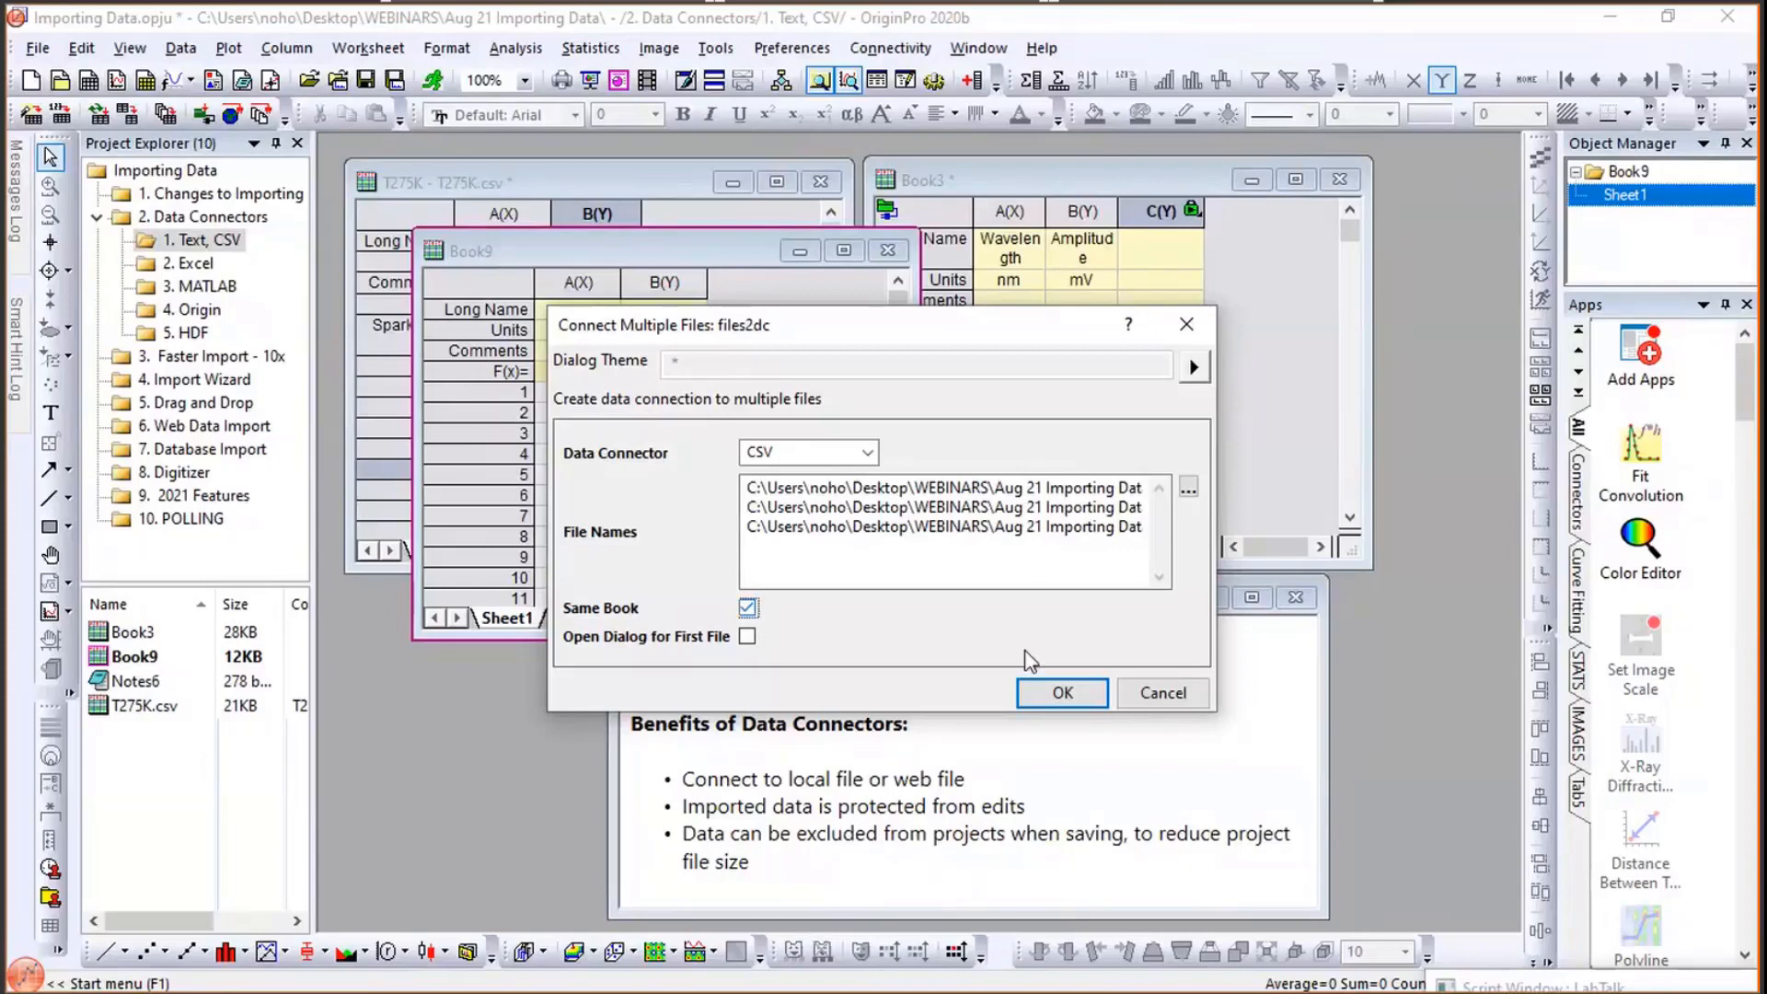
pyautogui.click(1071, 697)
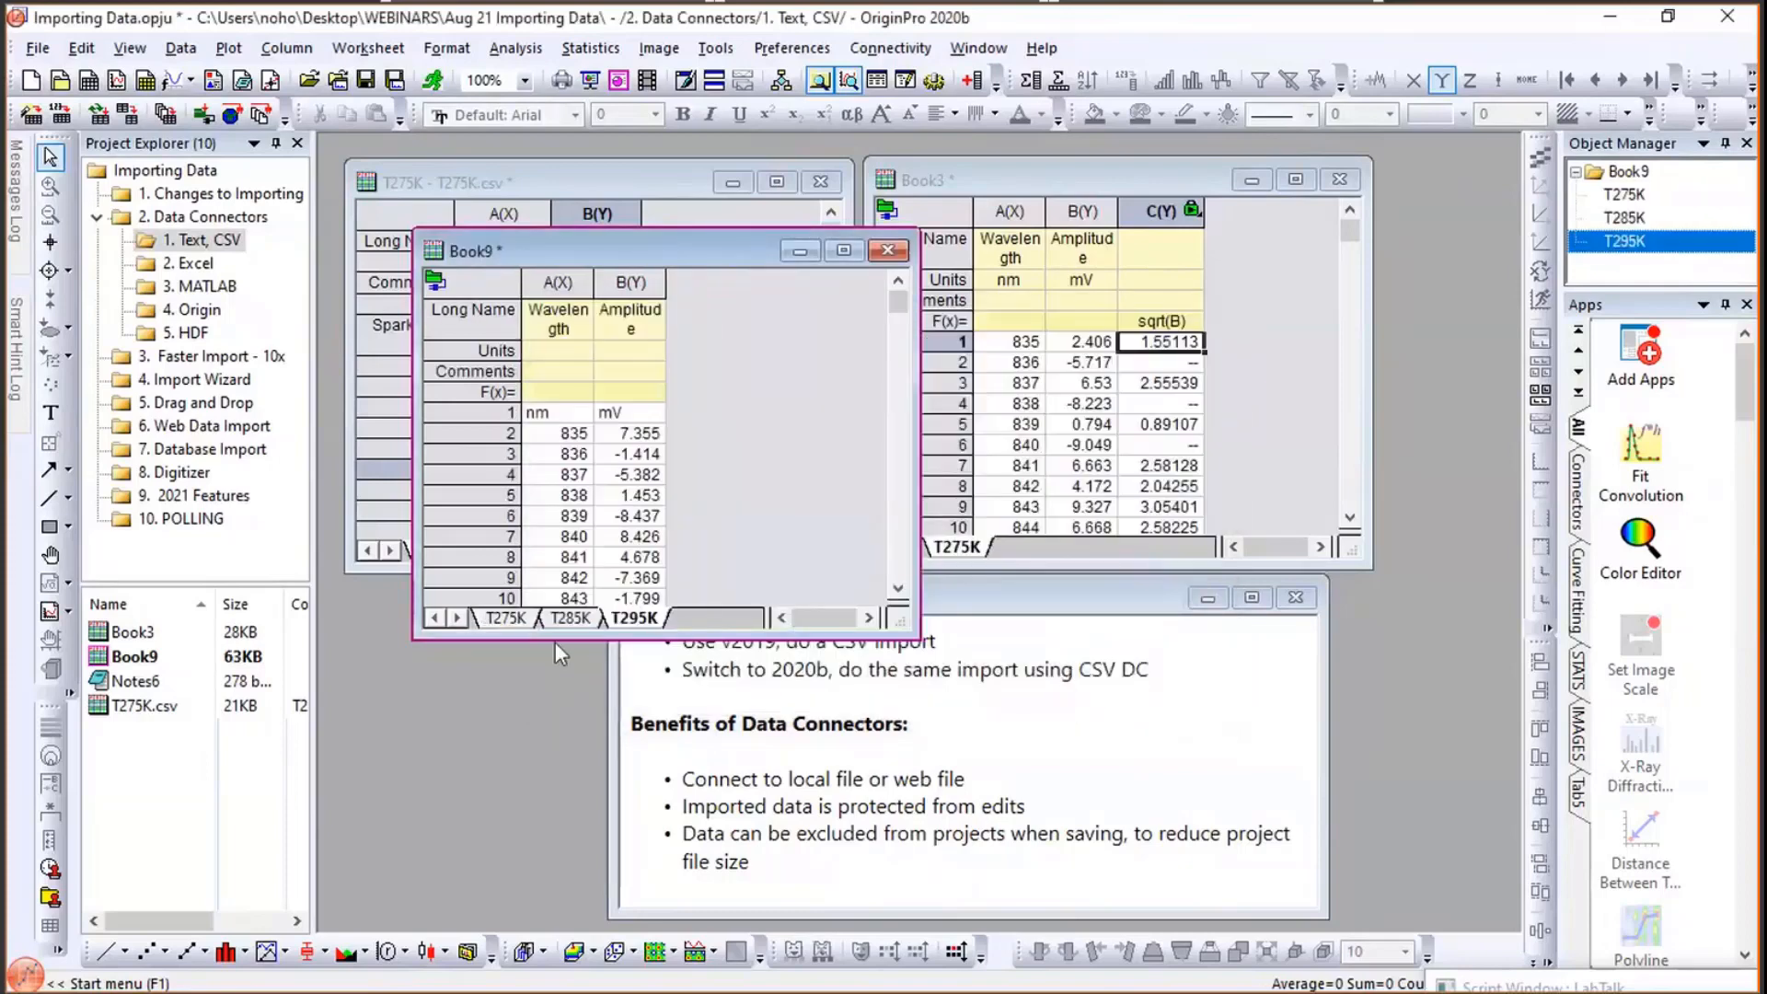
# - Switch between the T275K, T285K and T295K sheets of Book9 to examine each connected file
pyautogui.click(506, 617)
pyautogui.click(569, 618)
pyautogui.click(633, 617)
pyautogui.click(508, 618)
pyautogui.click(552, 618)
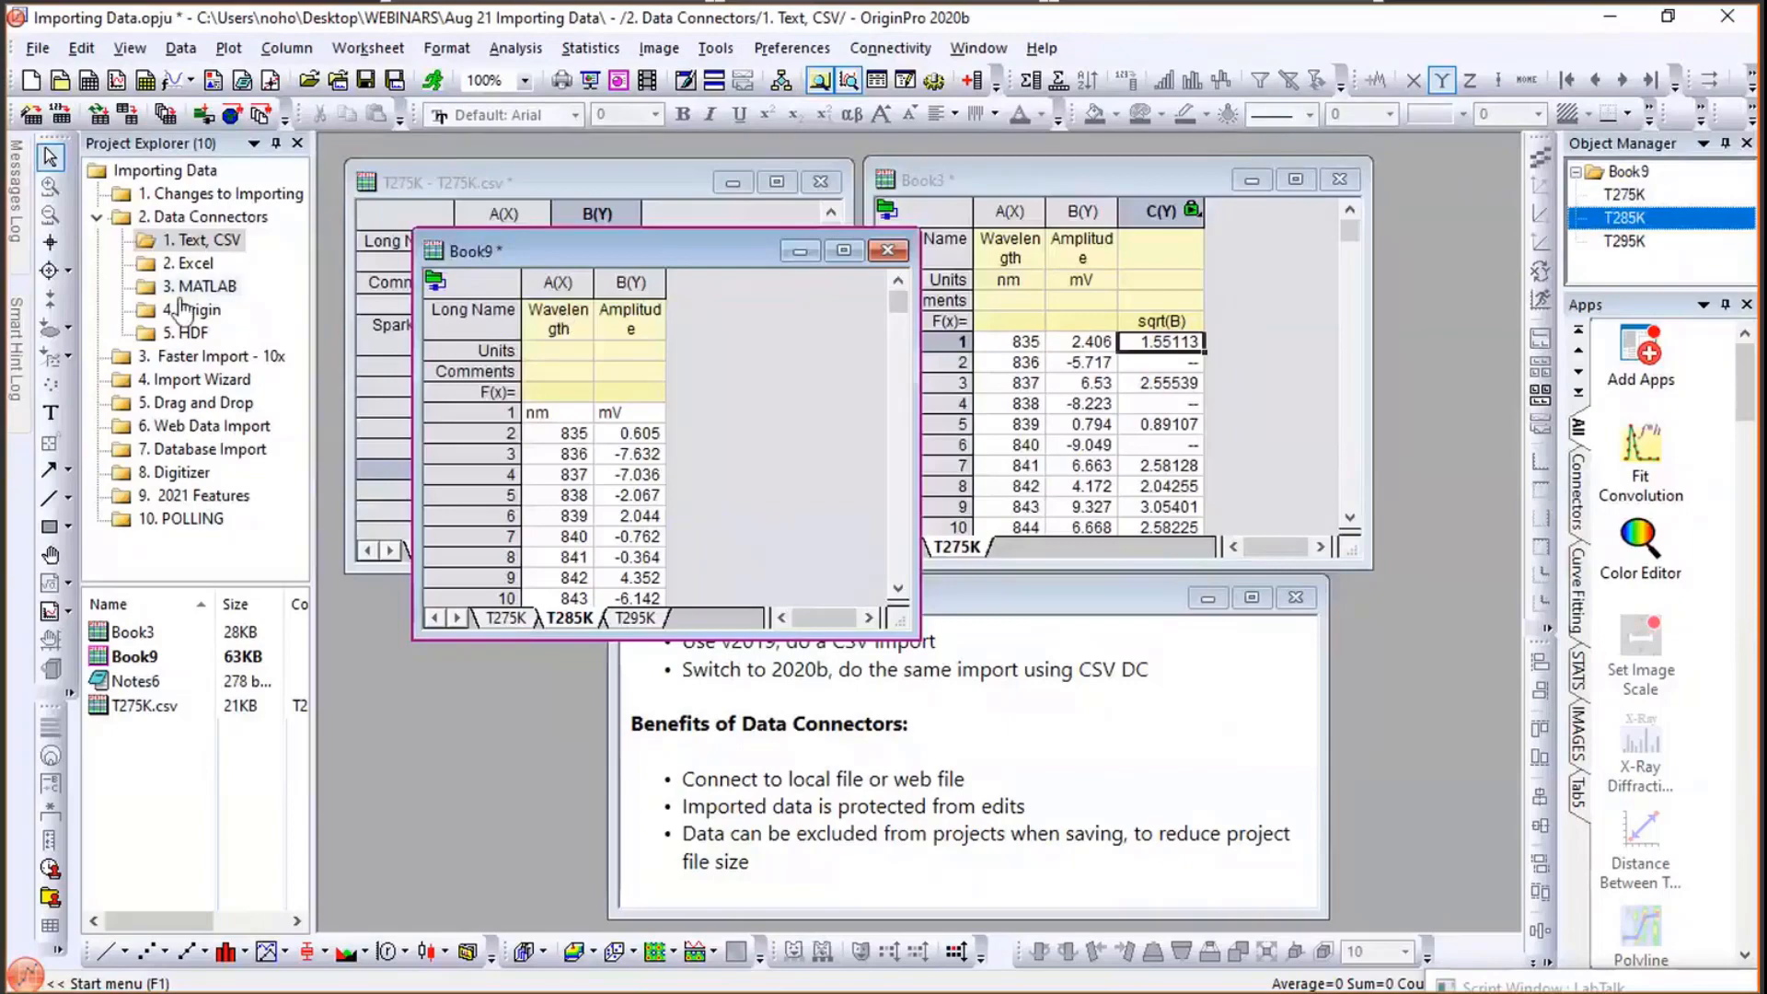
# - In the 3. Faster Import - 10x folder, drag FiveMillionPts from File Explorer onto Book8 and enlarge the workbook window
pyautogui.click(215, 359)
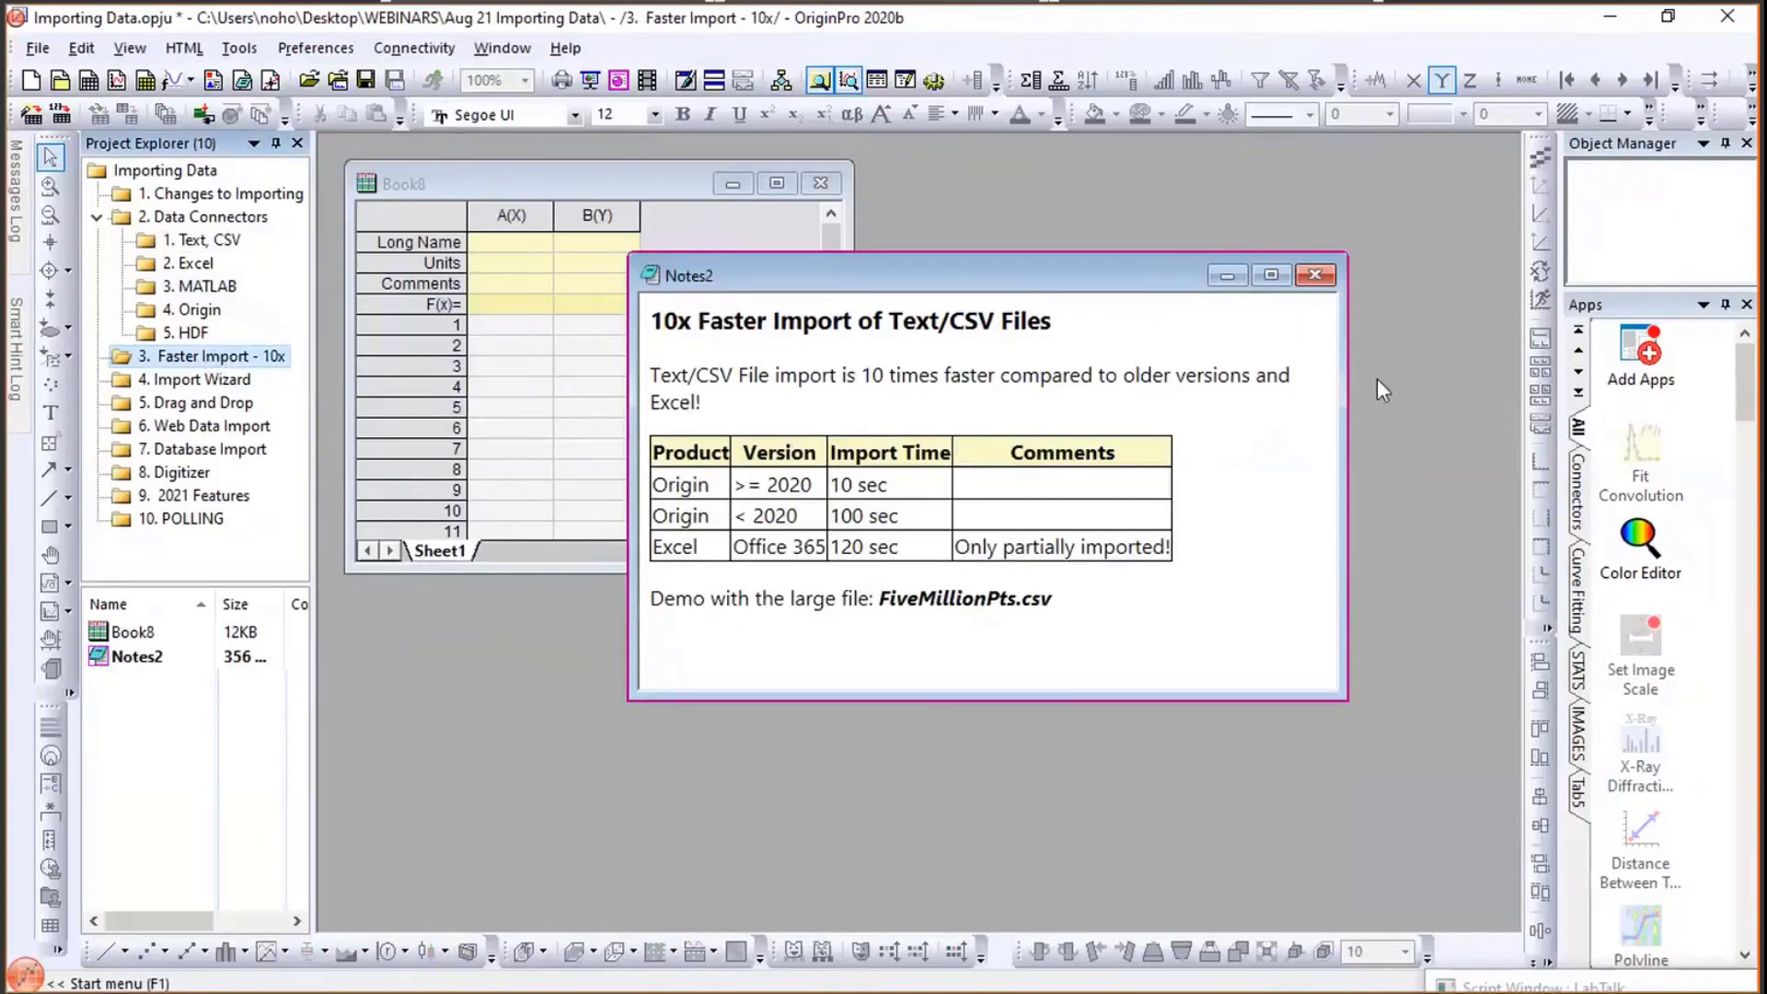
pyautogui.hotkey('alt', 'Tab')
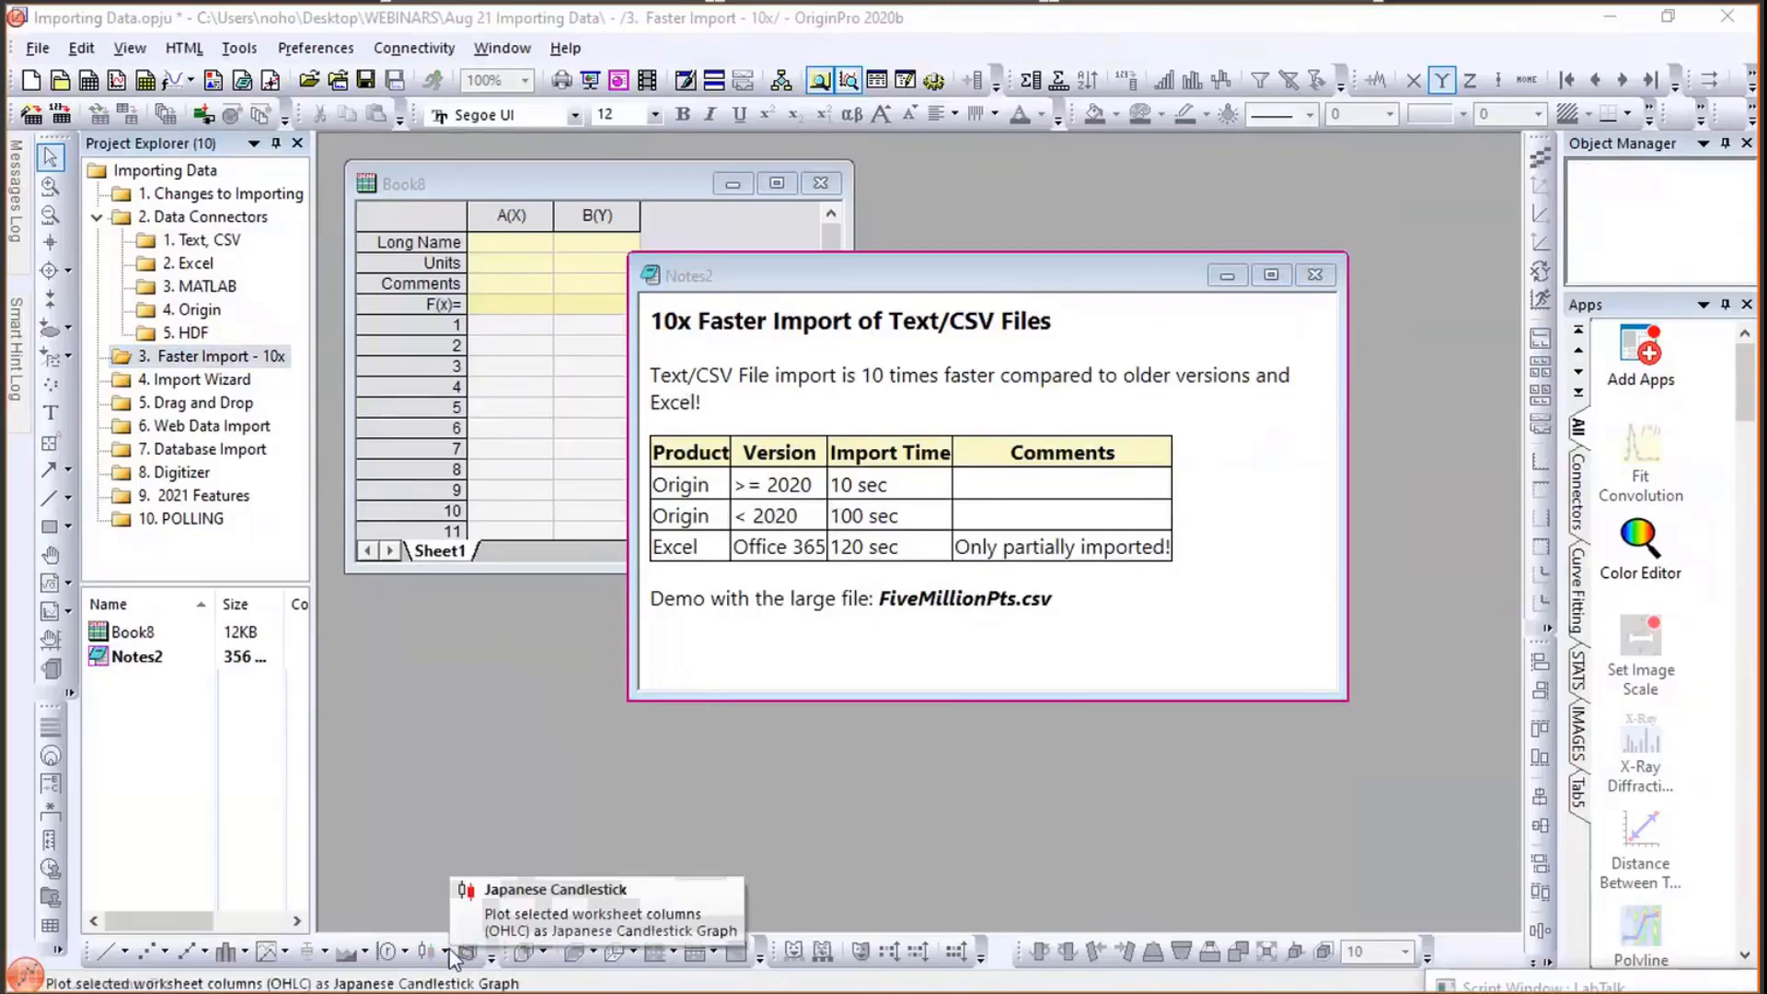
pyautogui.hotkey('alt', 'Tab')
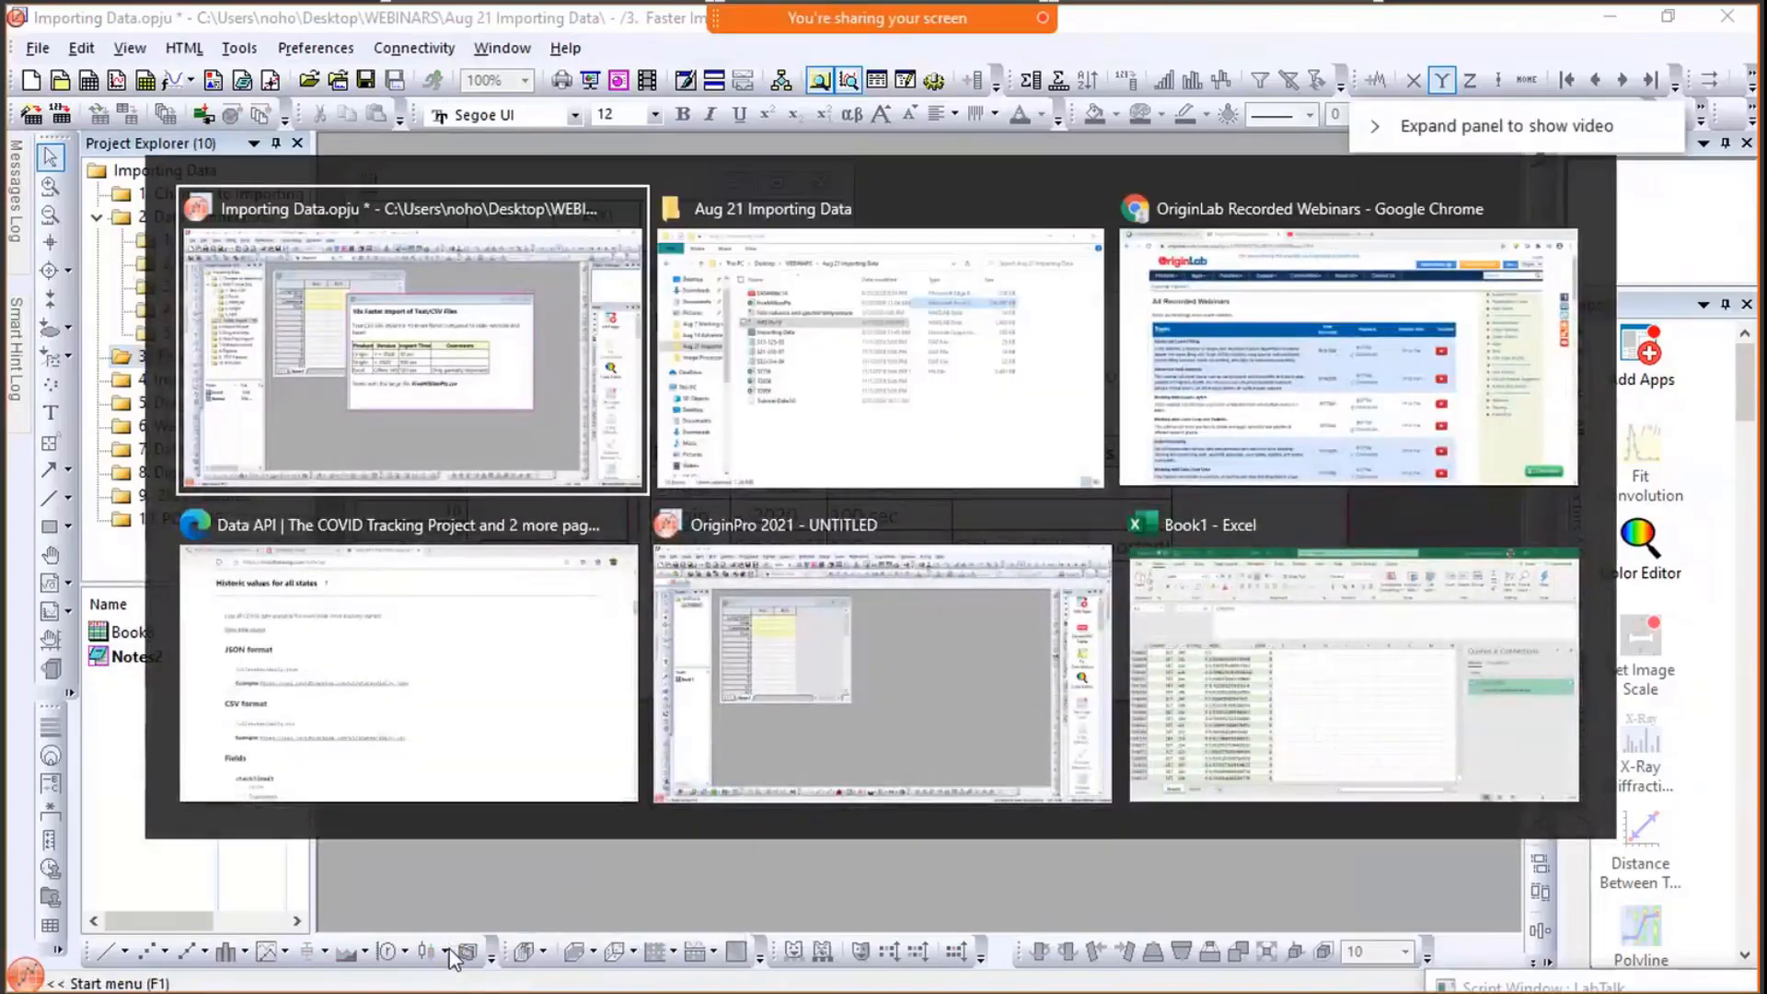
pyautogui.hotkey('alt', 'Tab')
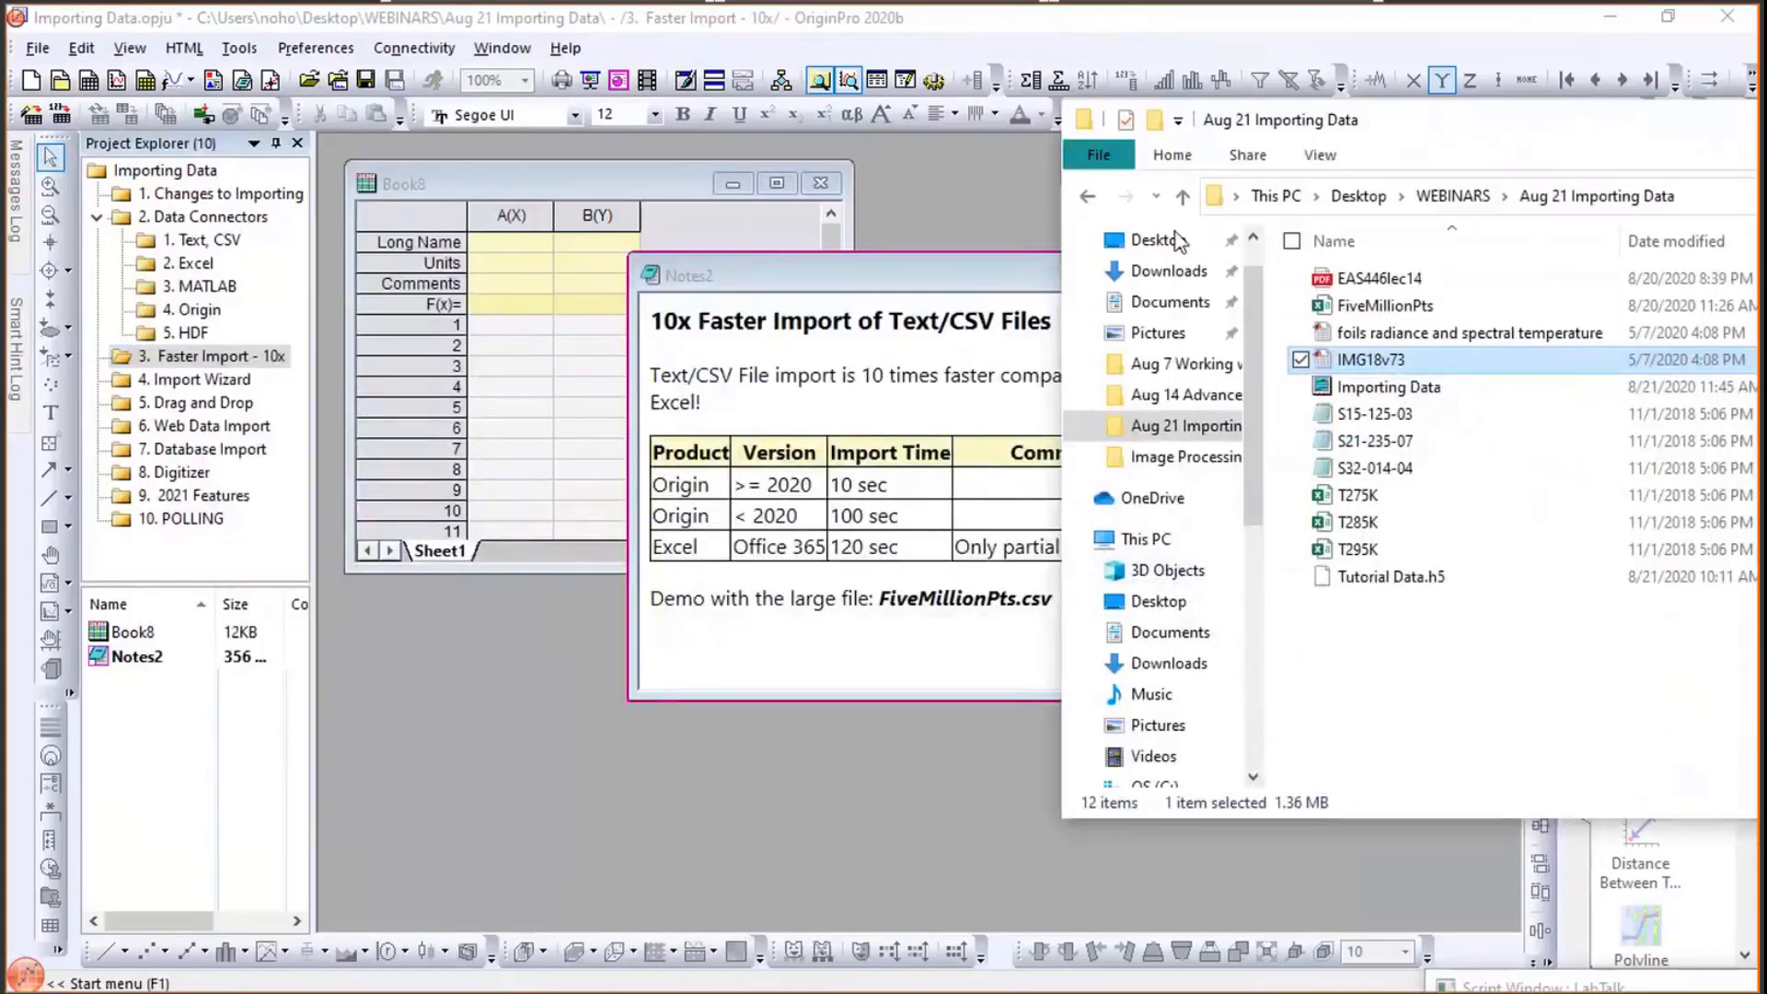
pyautogui.moveTo(1306, 121); pyautogui.dragTo(819, 214)
pyautogui.click(910, 408)
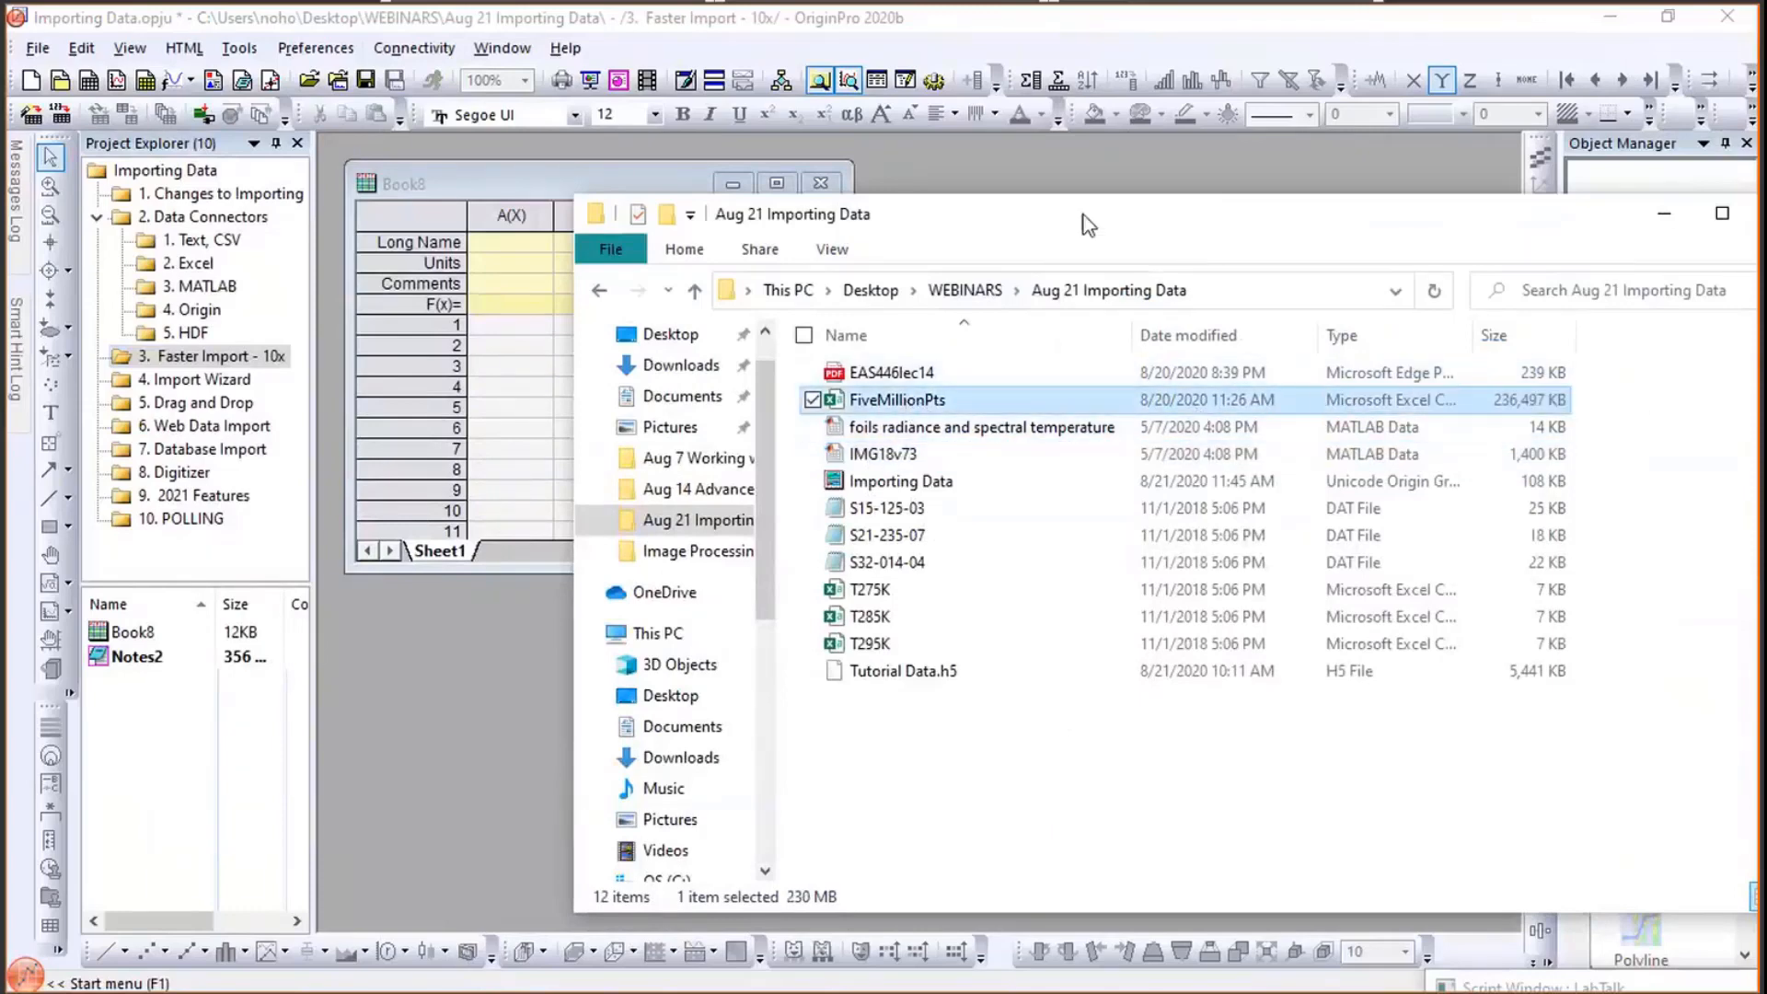
pyautogui.moveTo(908, 214); pyautogui.dragTo(1354, 197)
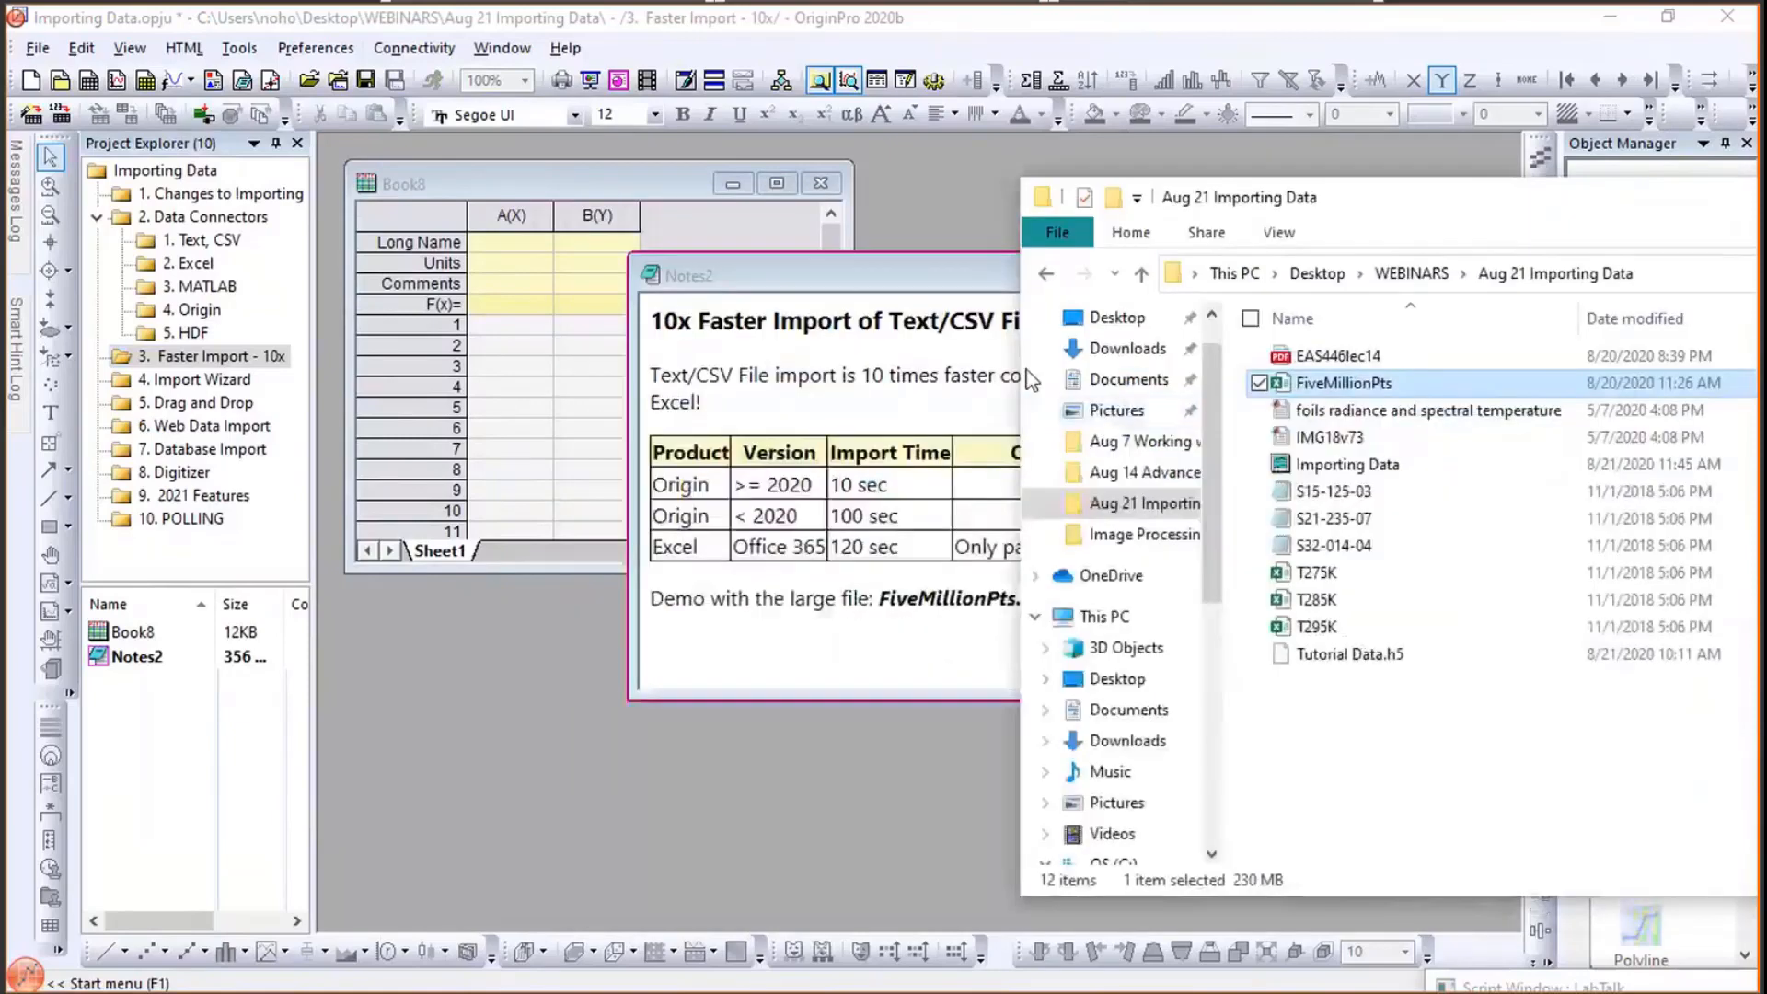
pyautogui.moveTo(1355, 394); pyautogui.dragTo(541, 394)
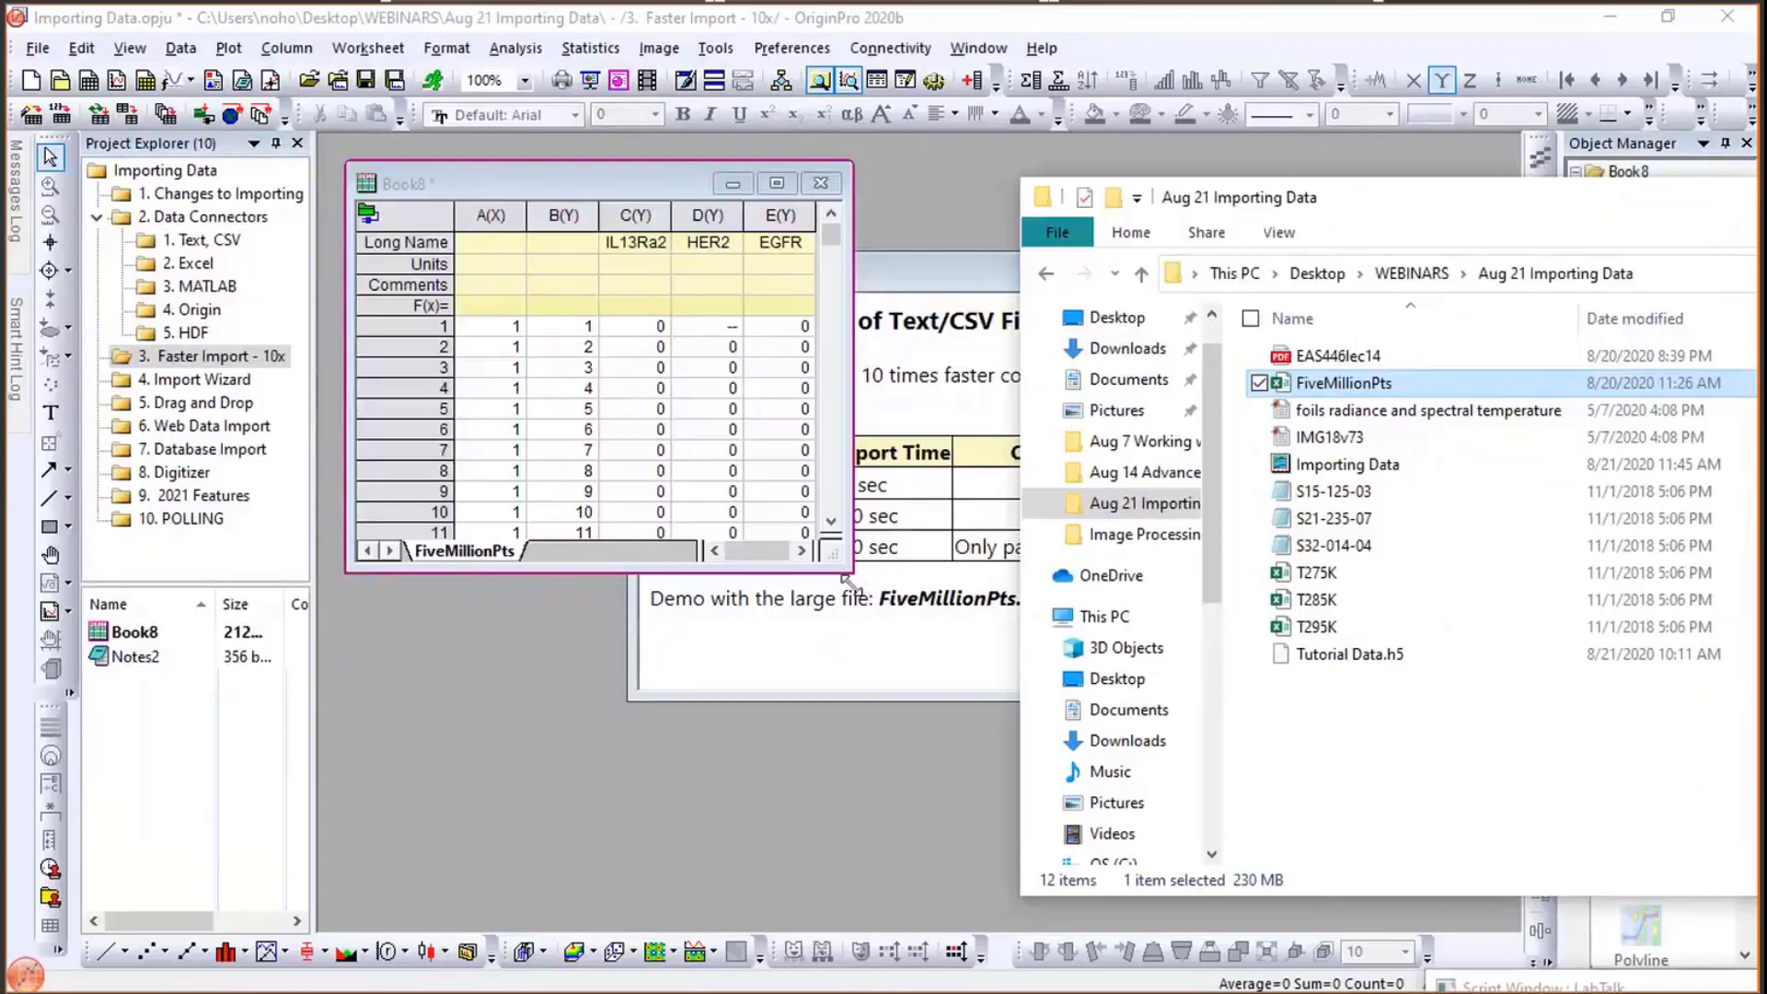
pyautogui.moveTo(848, 582); pyautogui.dragTo(923, 800)
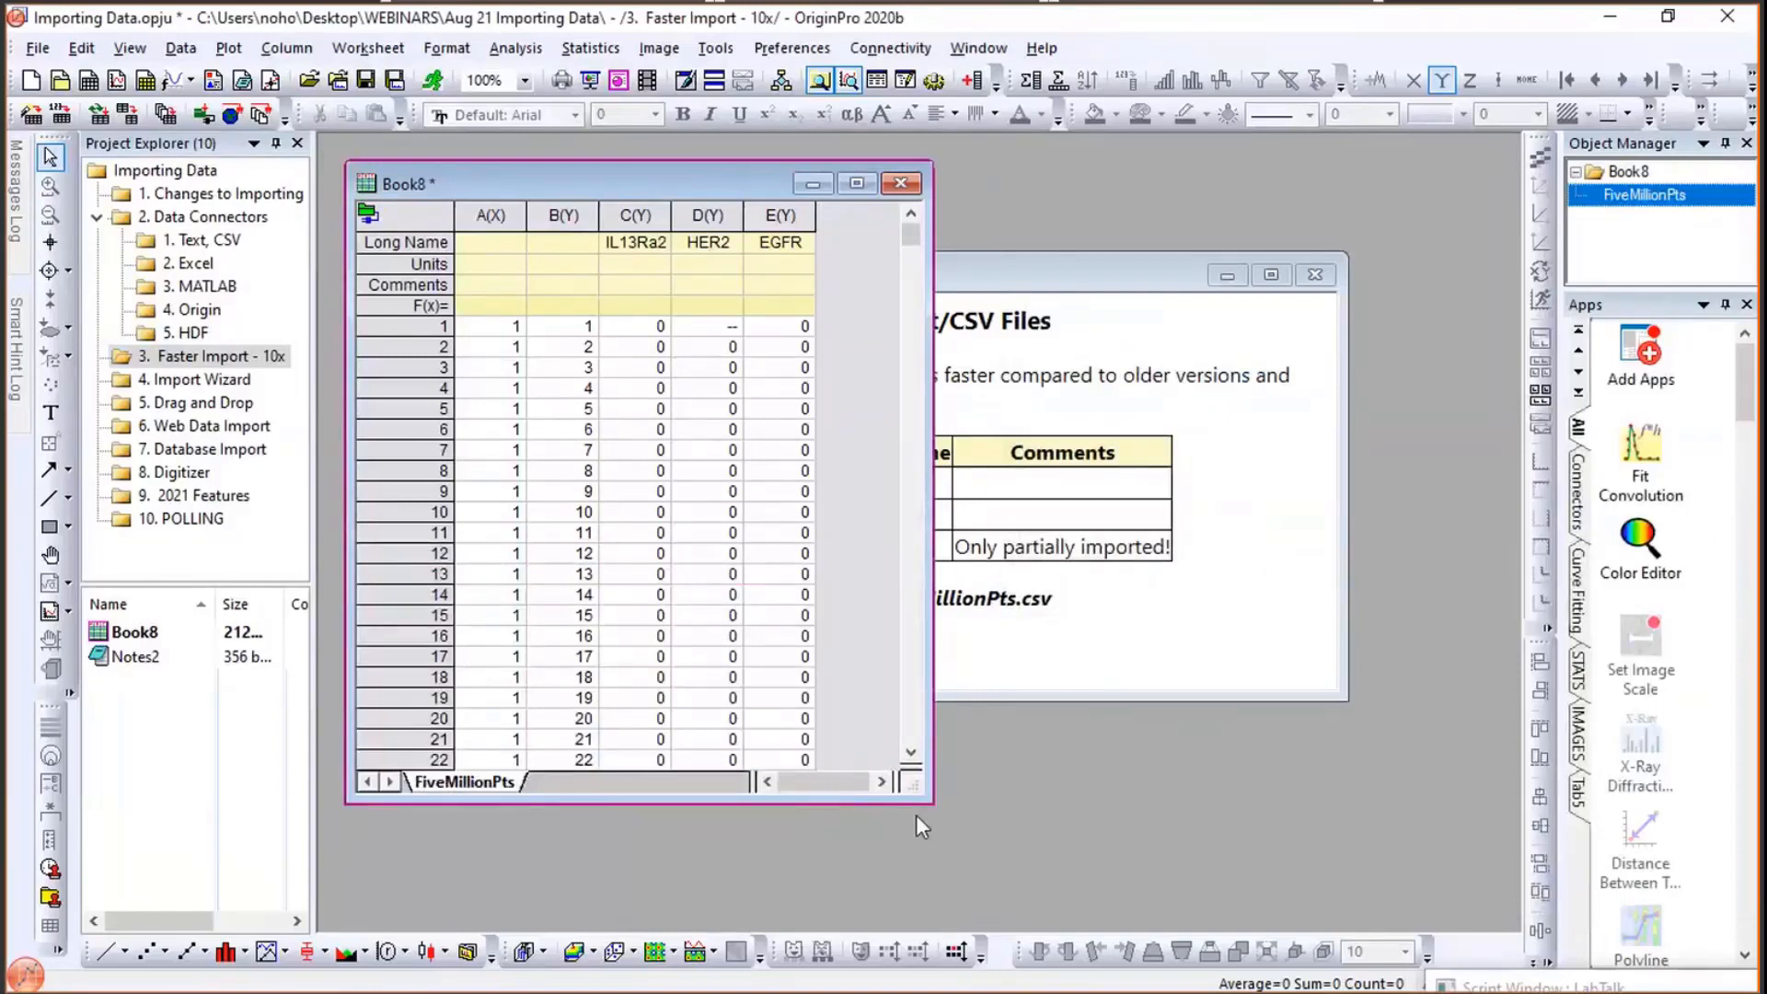
pyautogui.click(1117, 261)
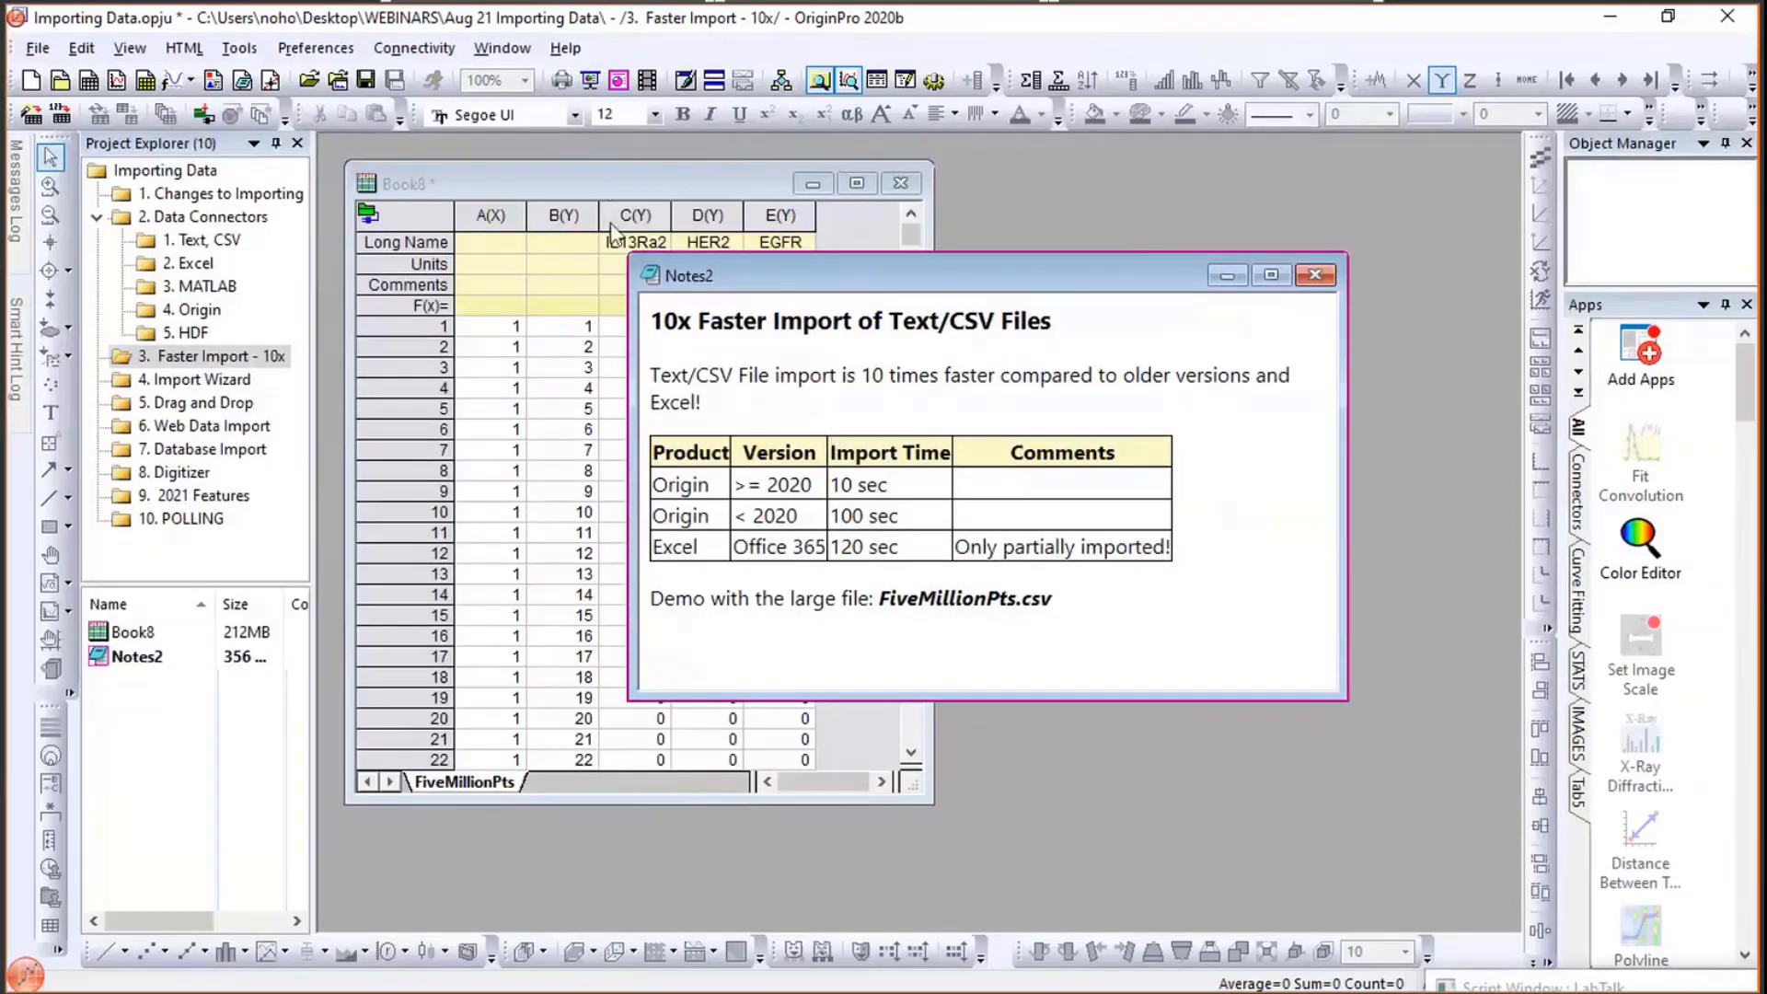
# - Create a Color Dots plot from Book8 with EGFR as X, IL13Ra2 as Y and HER2 as the color column
pyautogui.click(603, 187)
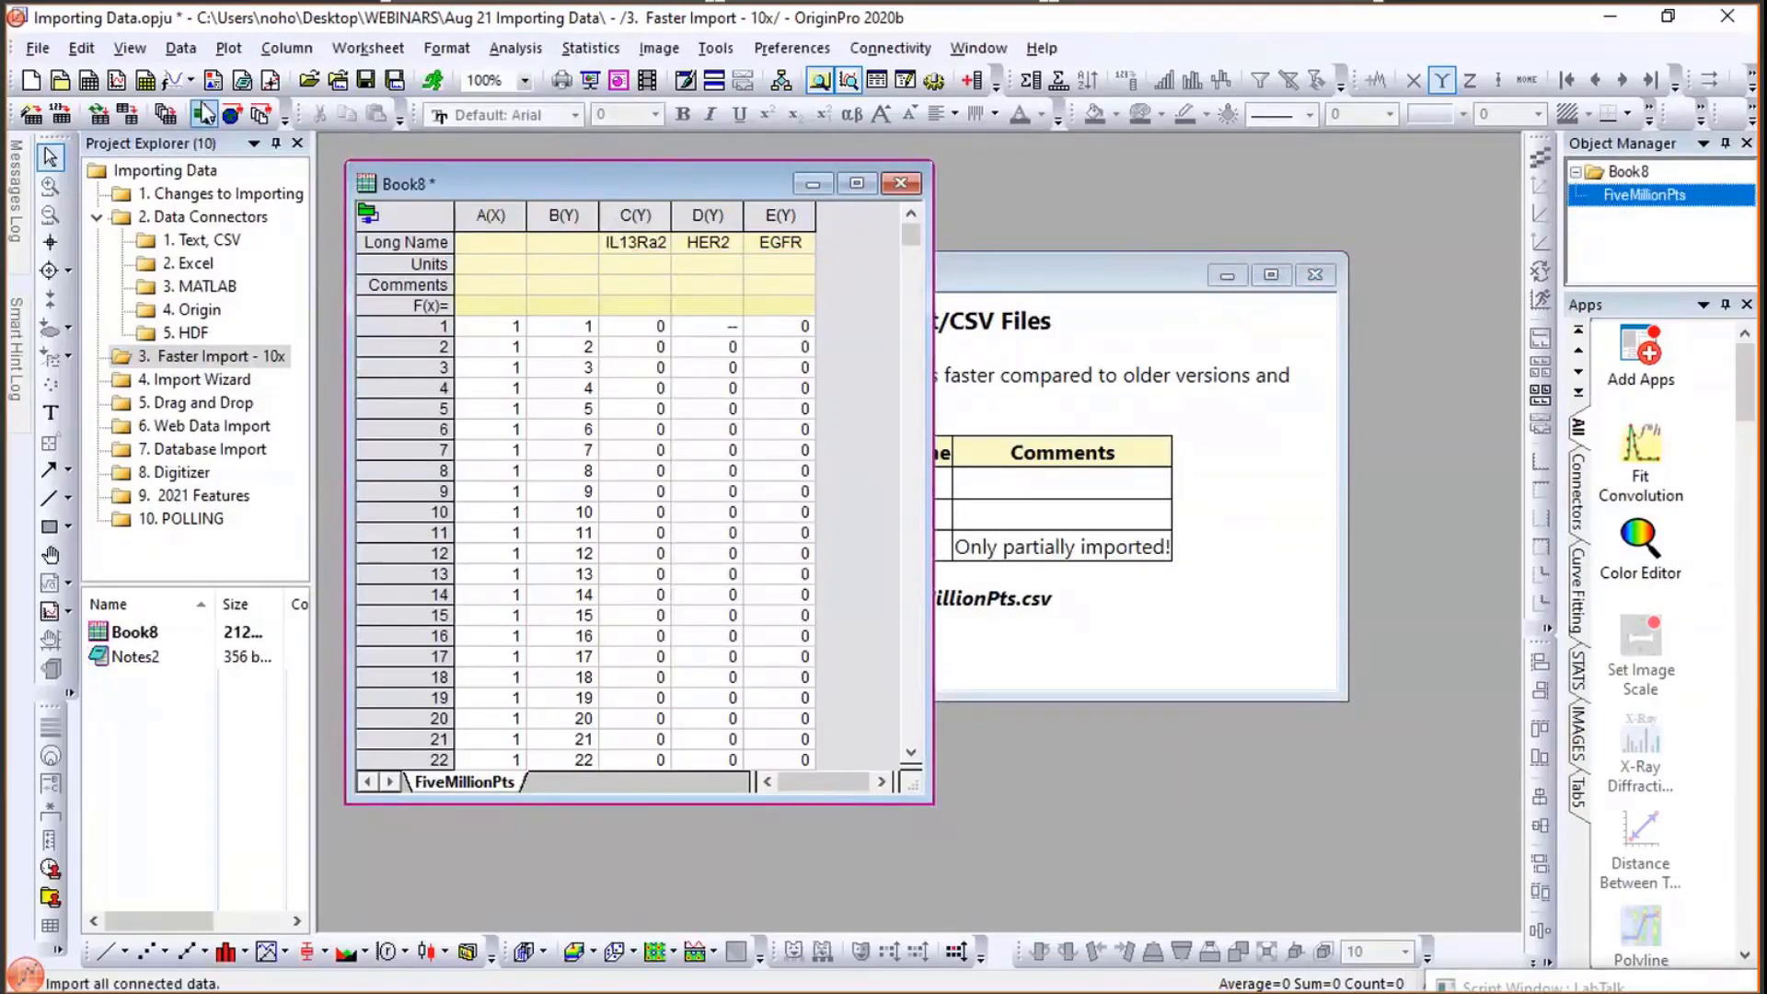
pyautogui.click(229, 49)
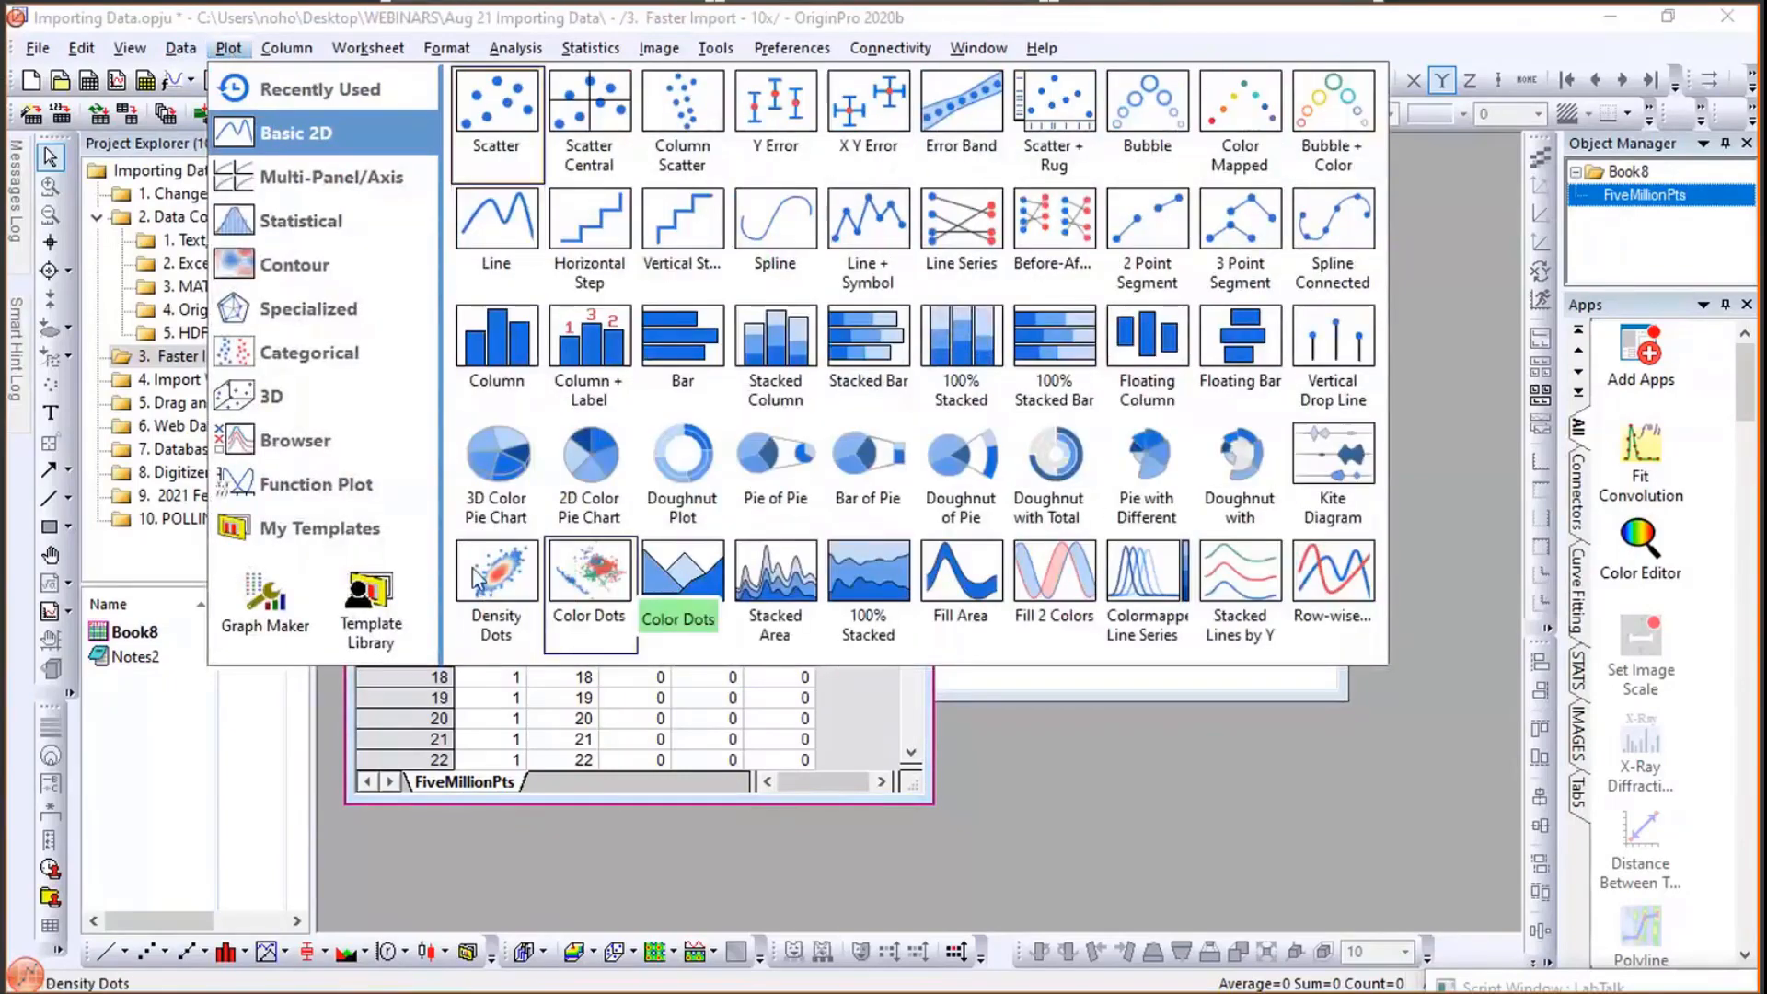
pyautogui.click(594, 567)
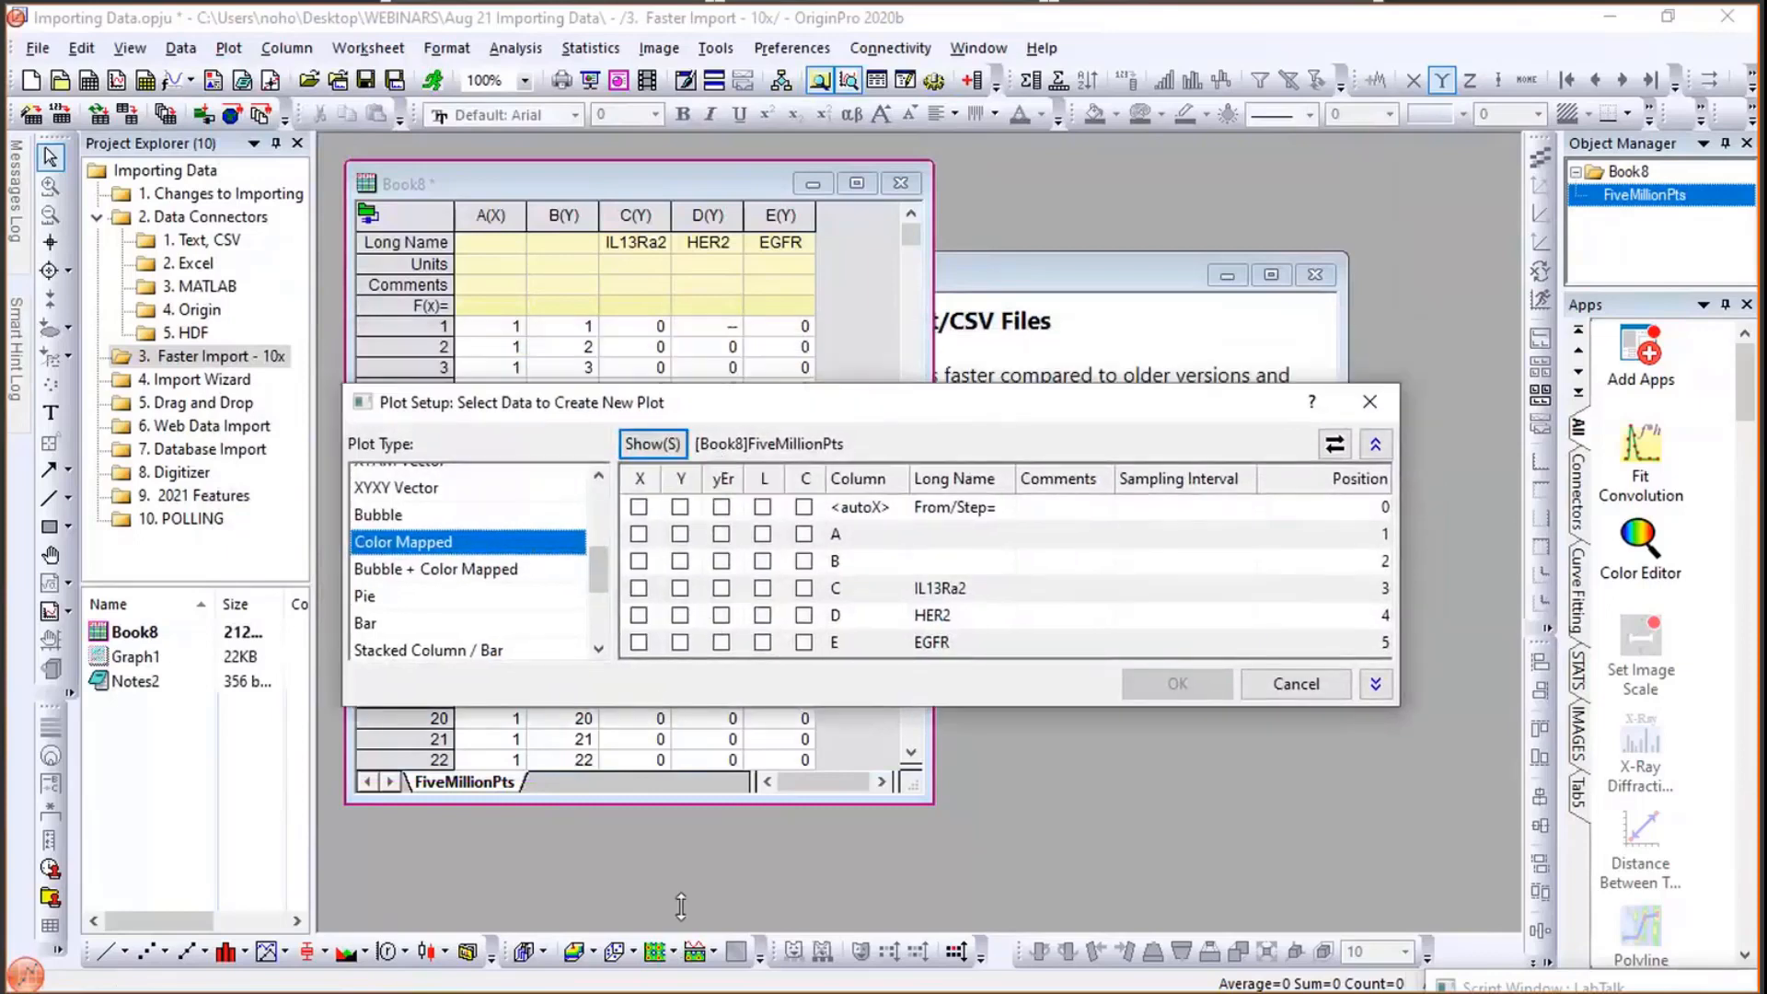
pyautogui.moveTo(679, 876); pyautogui.dragTo(648, 874)
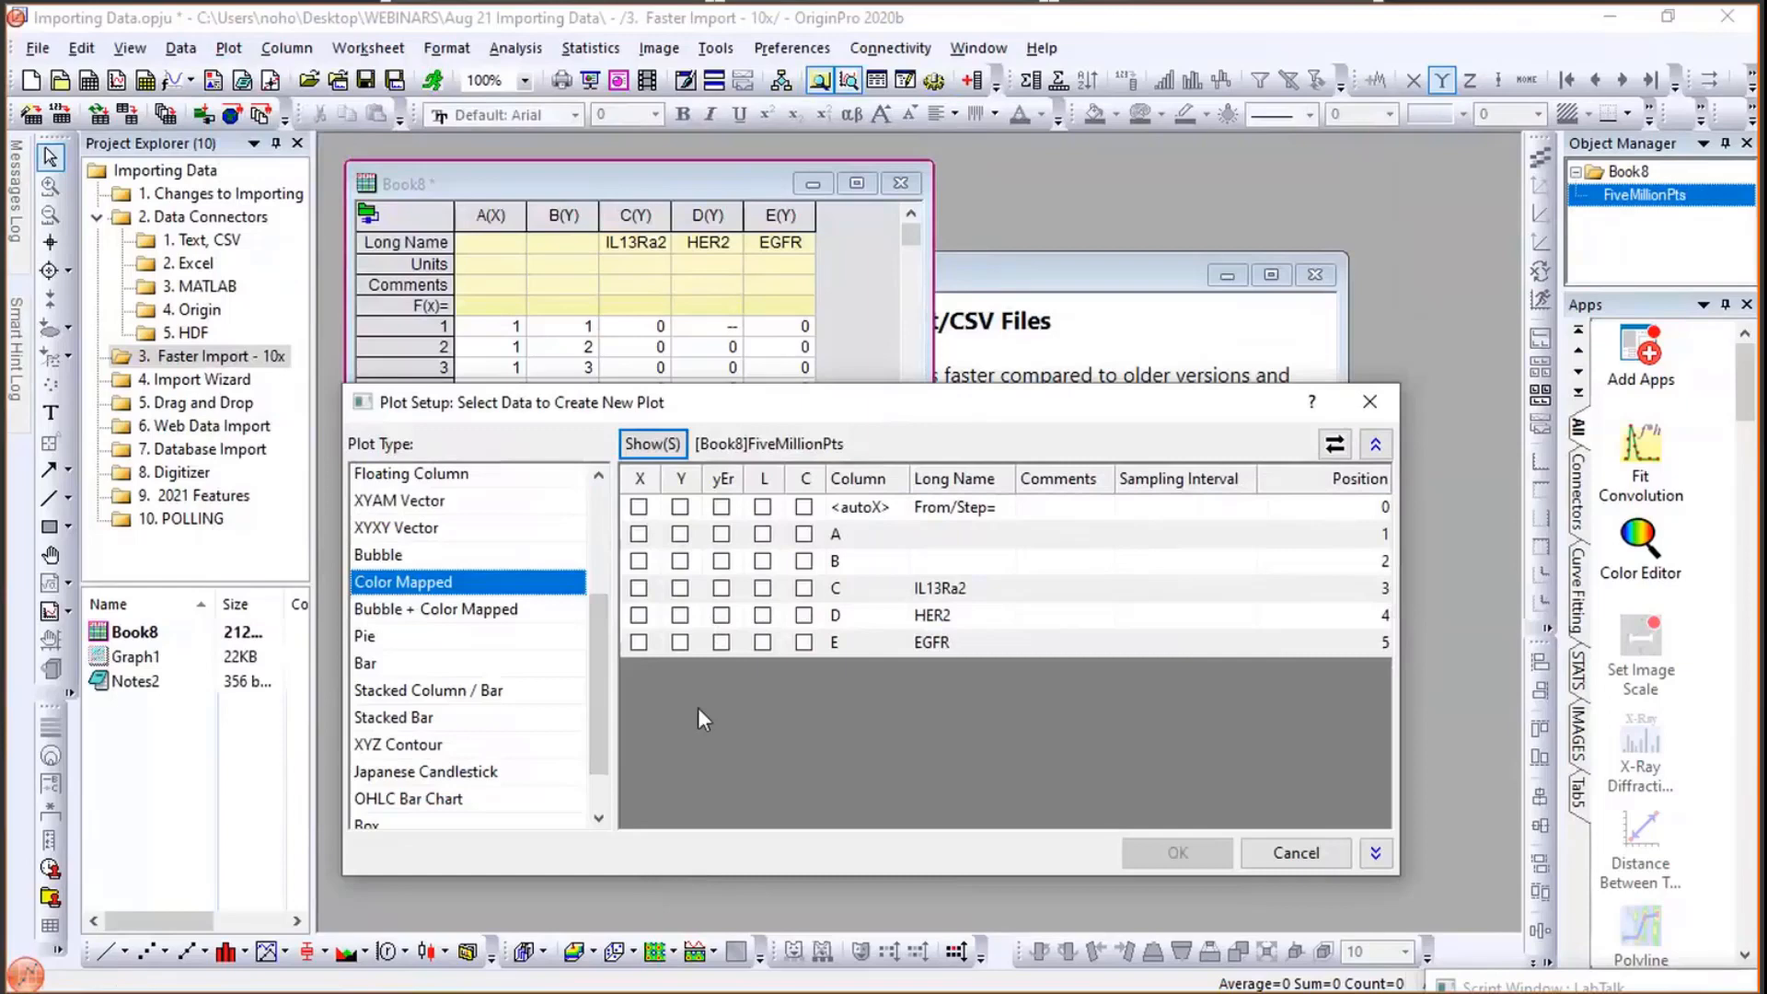
pyautogui.click(681, 589)
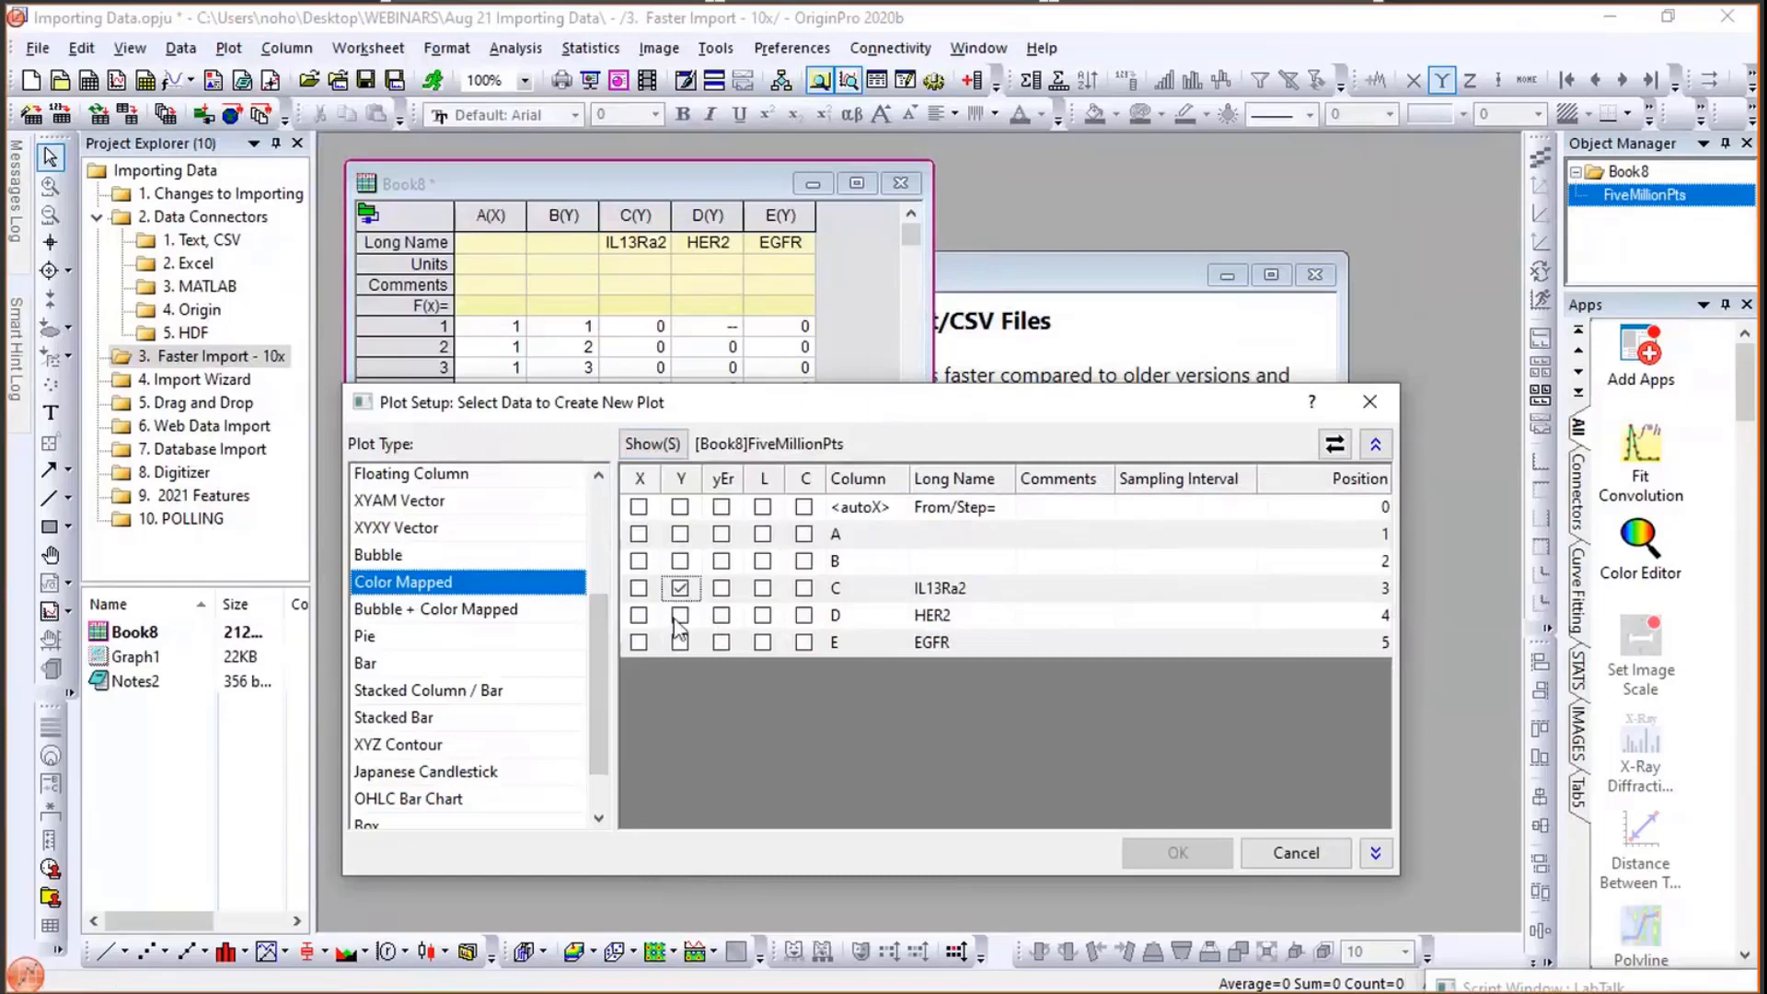
pyautogui.click(639, 643)
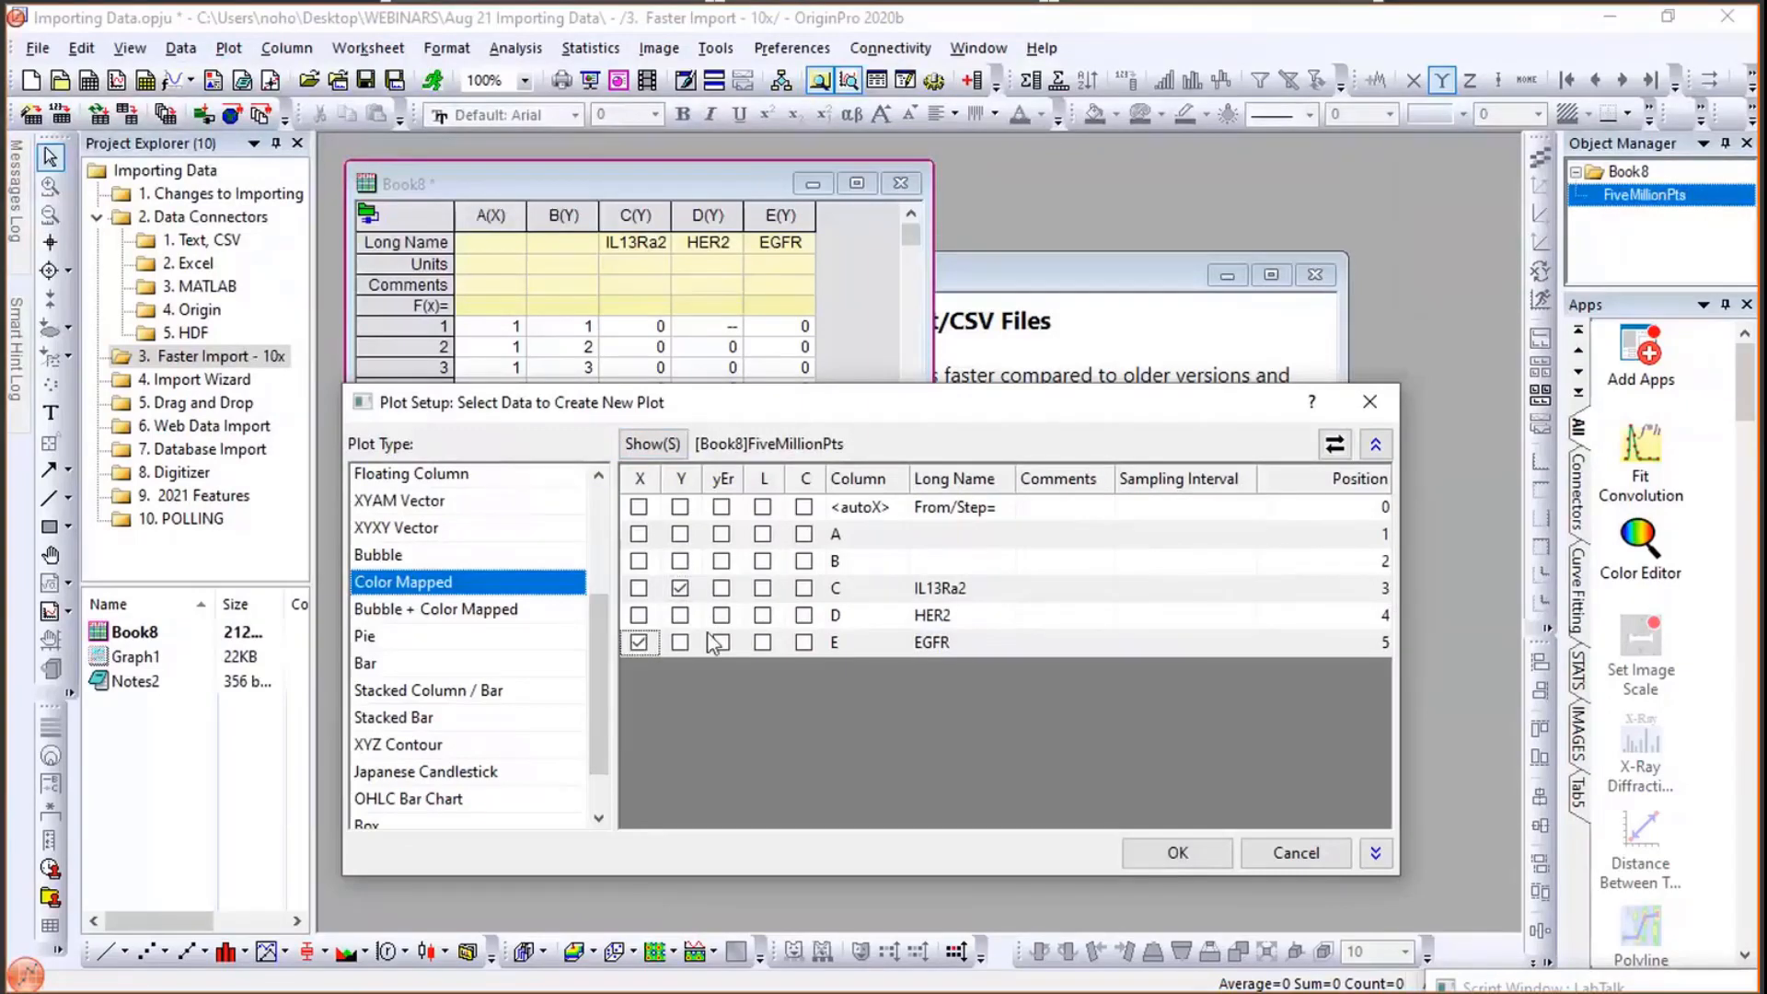
pyautogui.click(805, 616)
pyautogui.click(1176, 852)
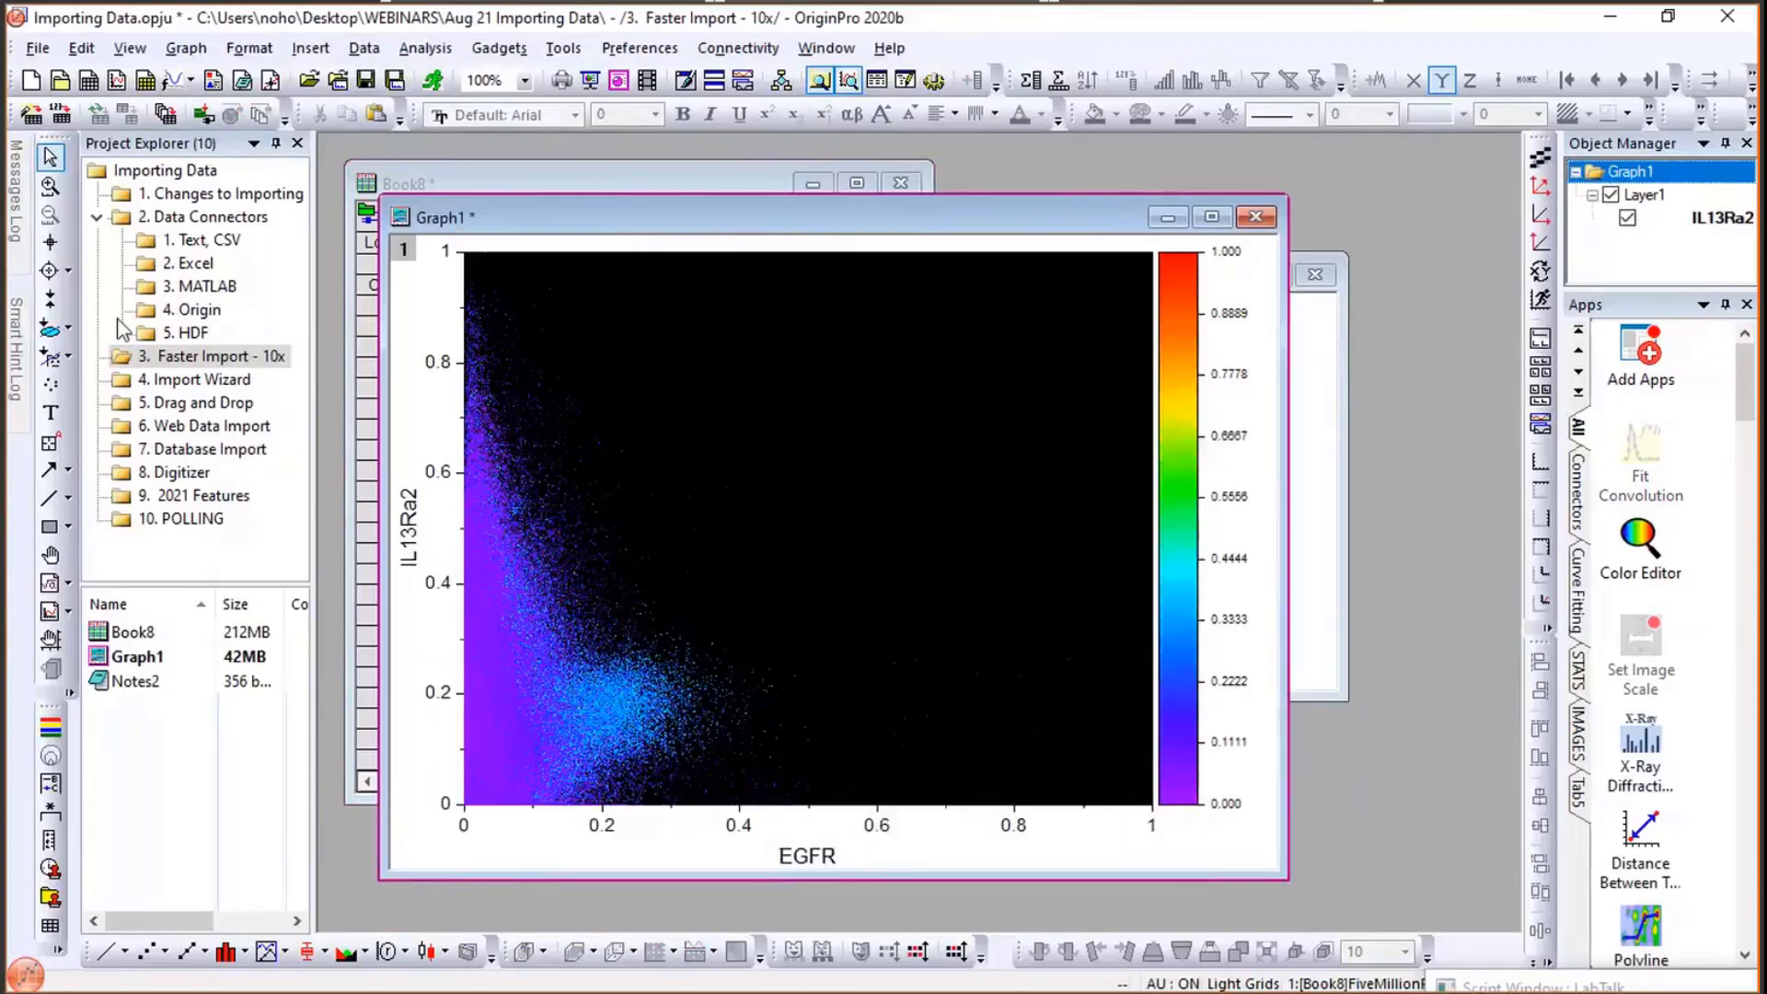
pyautogui.click(427, 176)
pyautogui.click(226, 48)
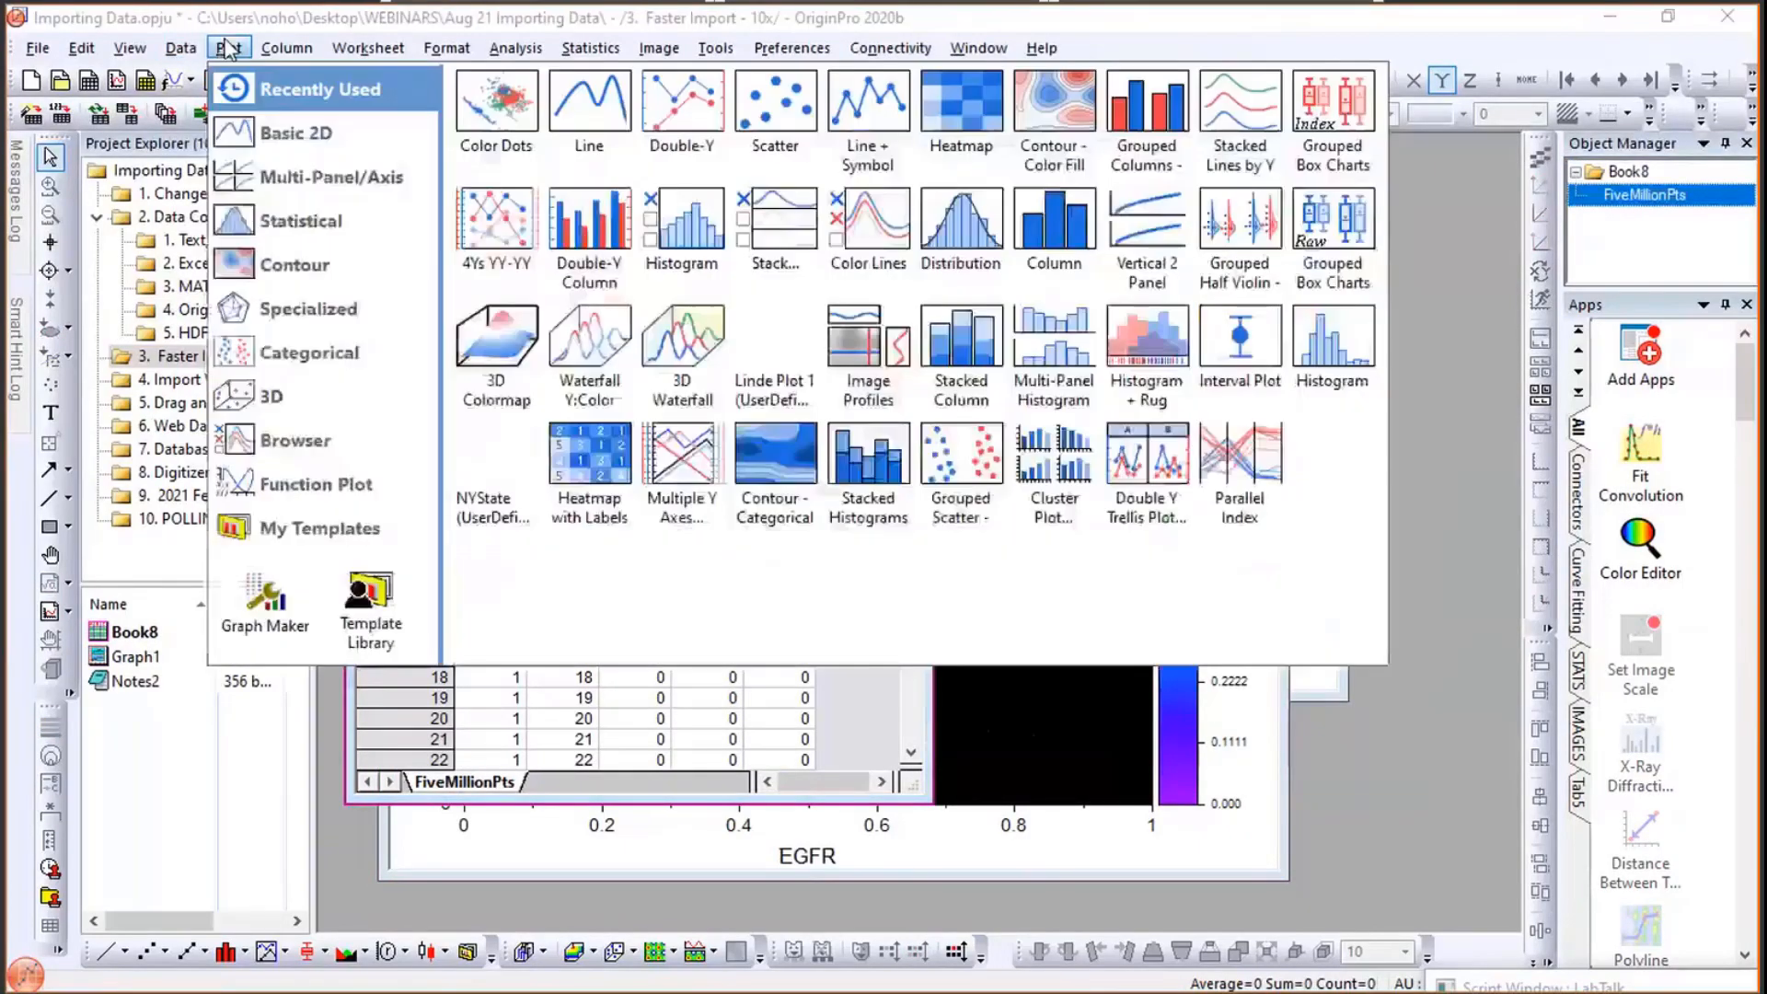
pyautogui.moveTo(260, 164)
pyautogui.moveTo(276, 133)
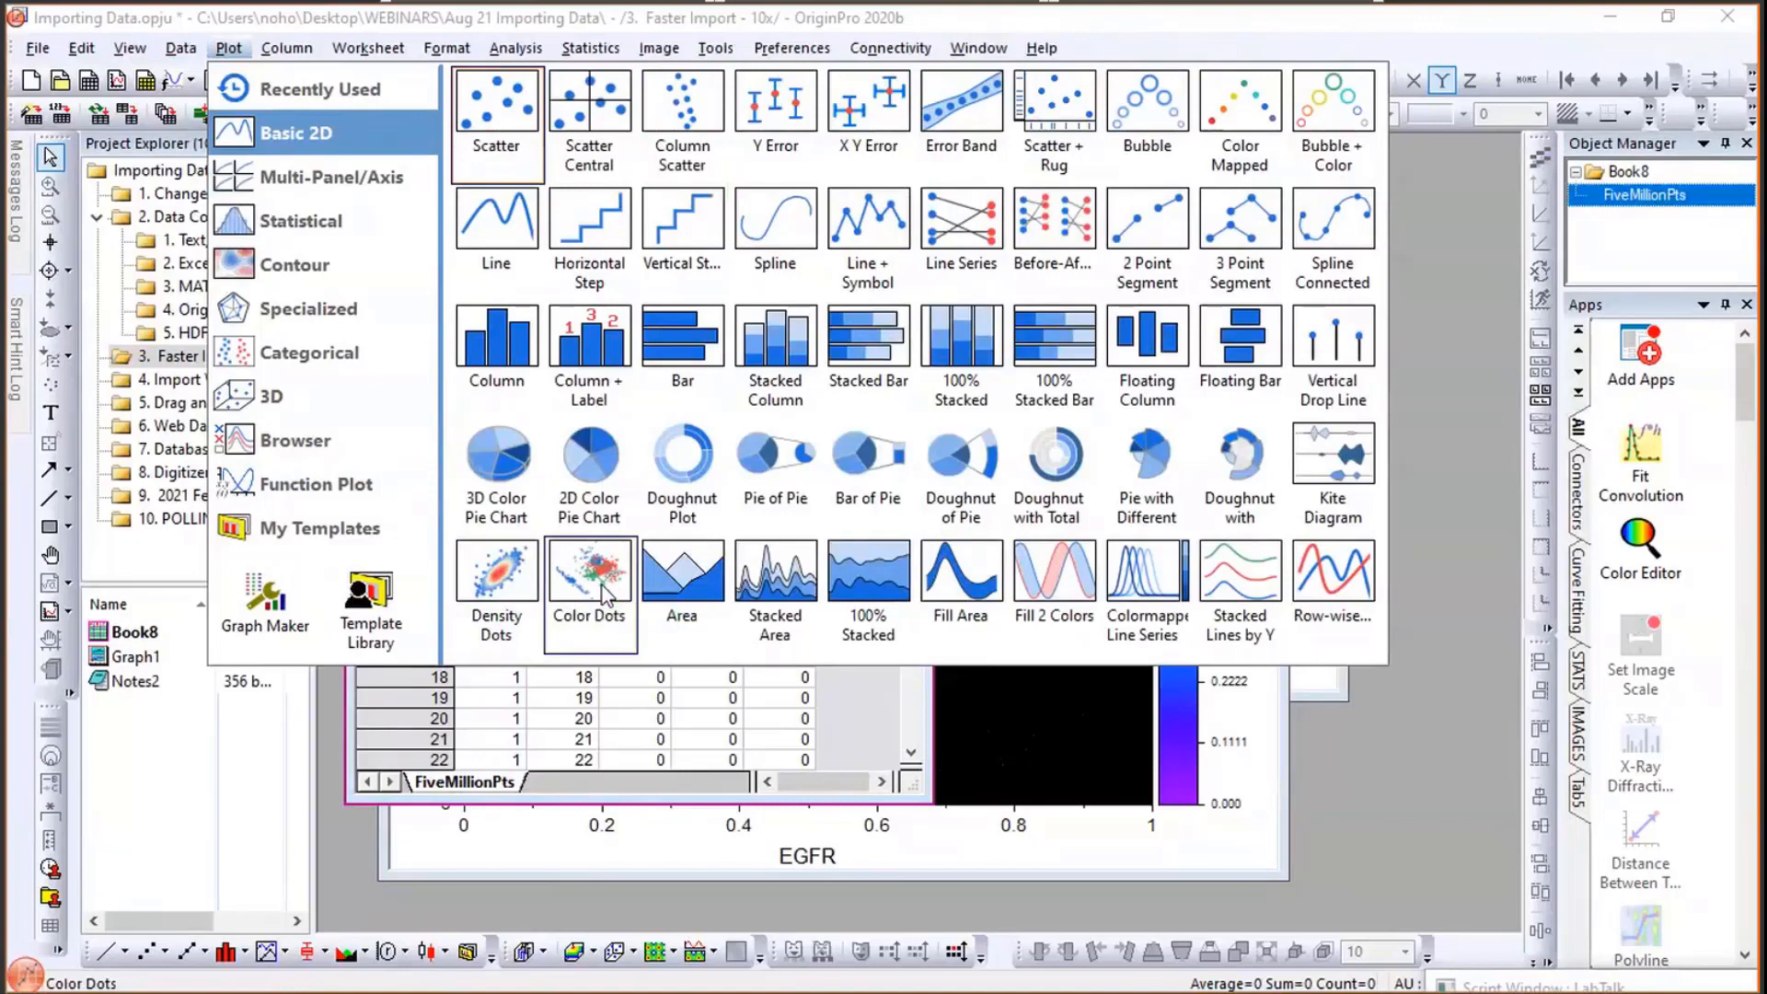
# - Open the 4. Import Wizard folder and add HEKA (DAT) to the Import From File menu through Add/Remove File Types
pyautogui.click(191, 381)
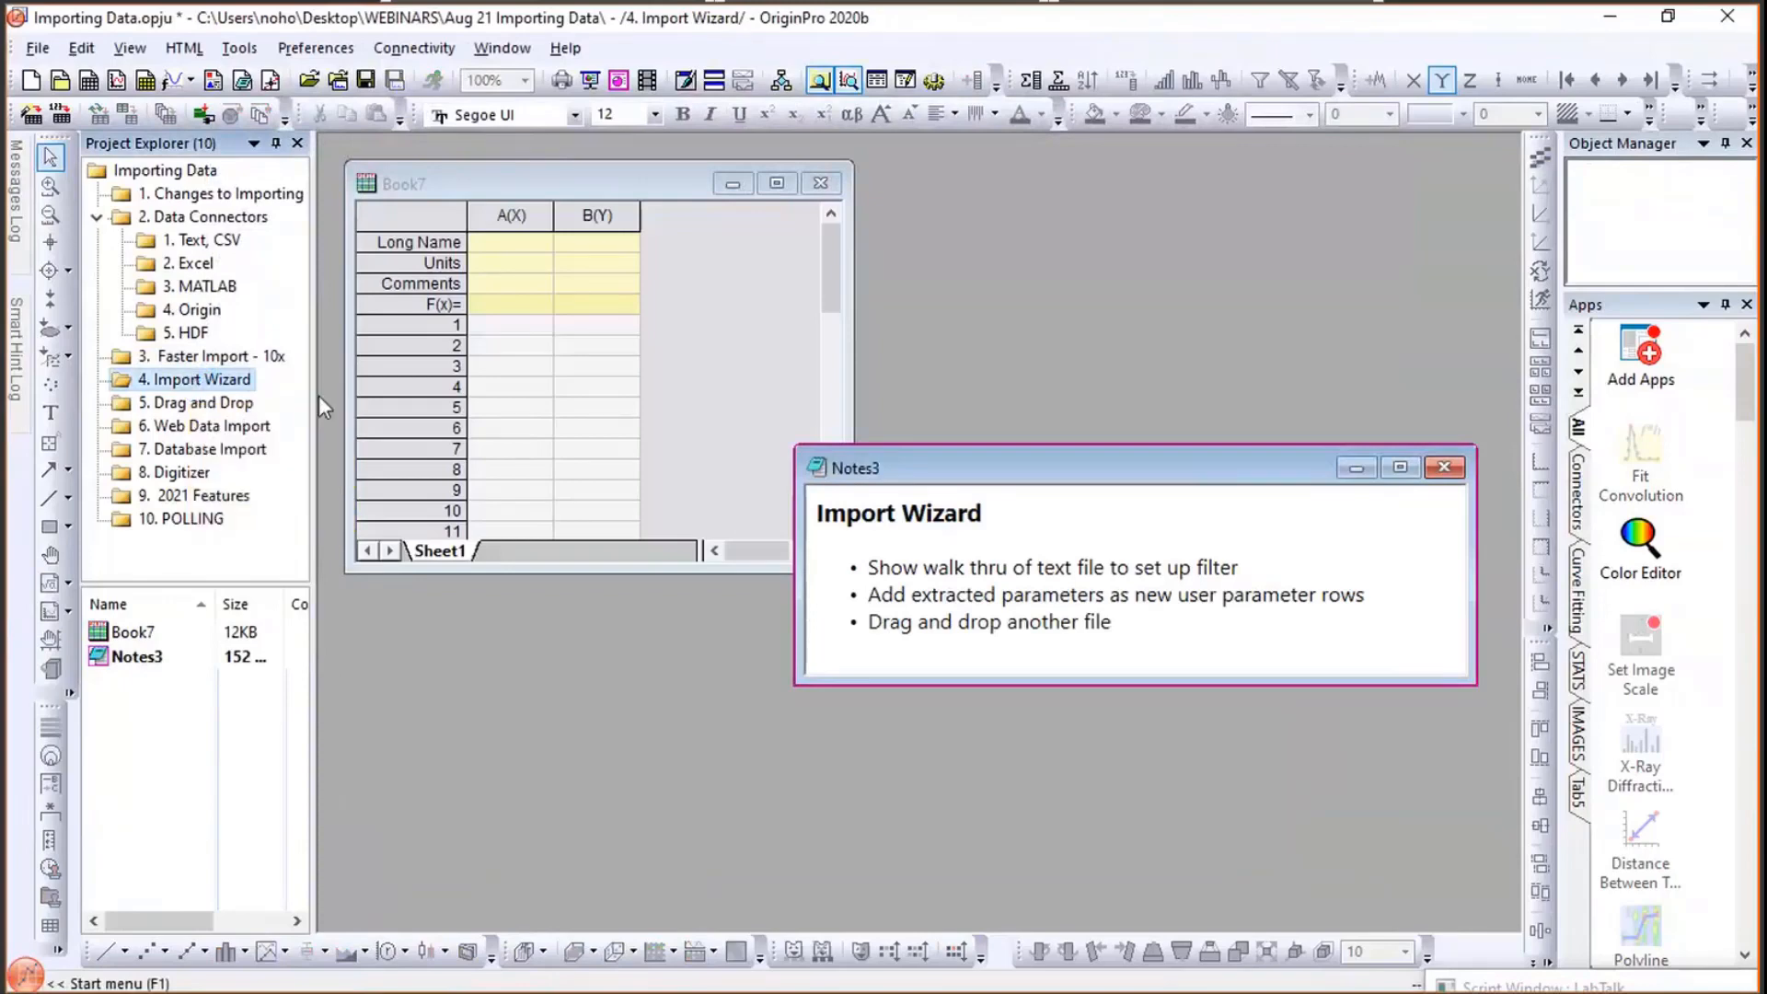
pyautogui.click(486, 189)
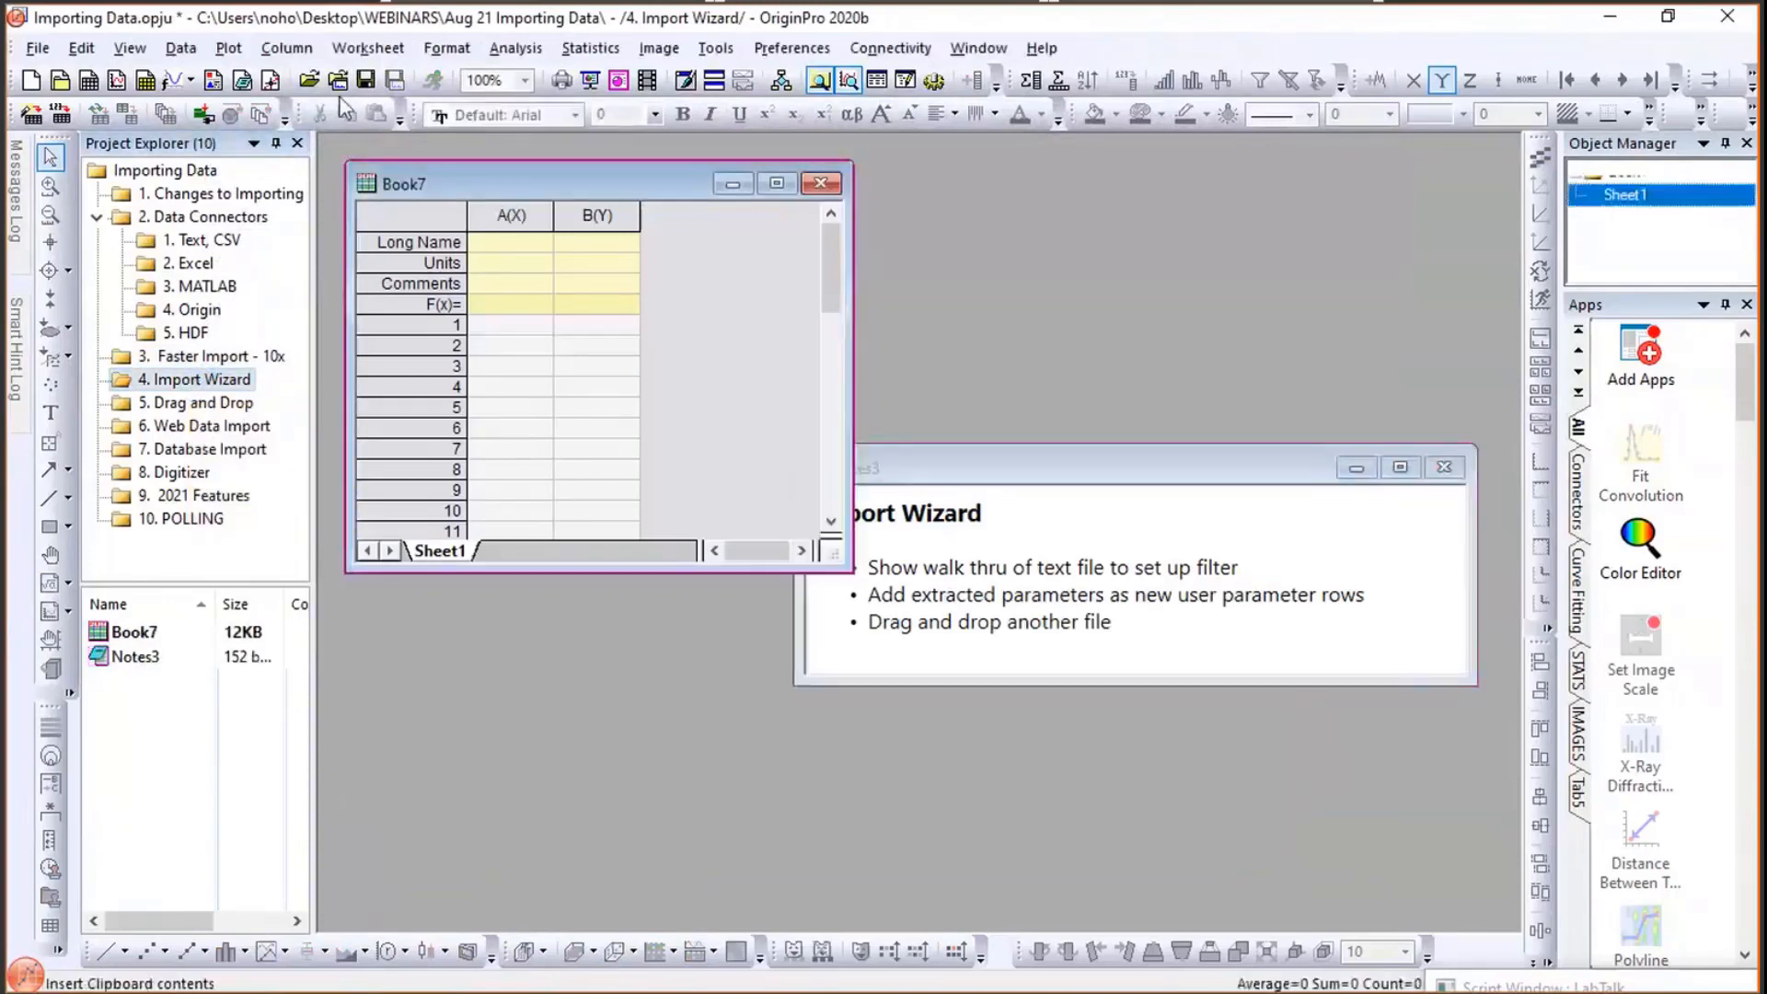
pyautogui.click(181, 48)
pyautogui.moveTo(222, 92)
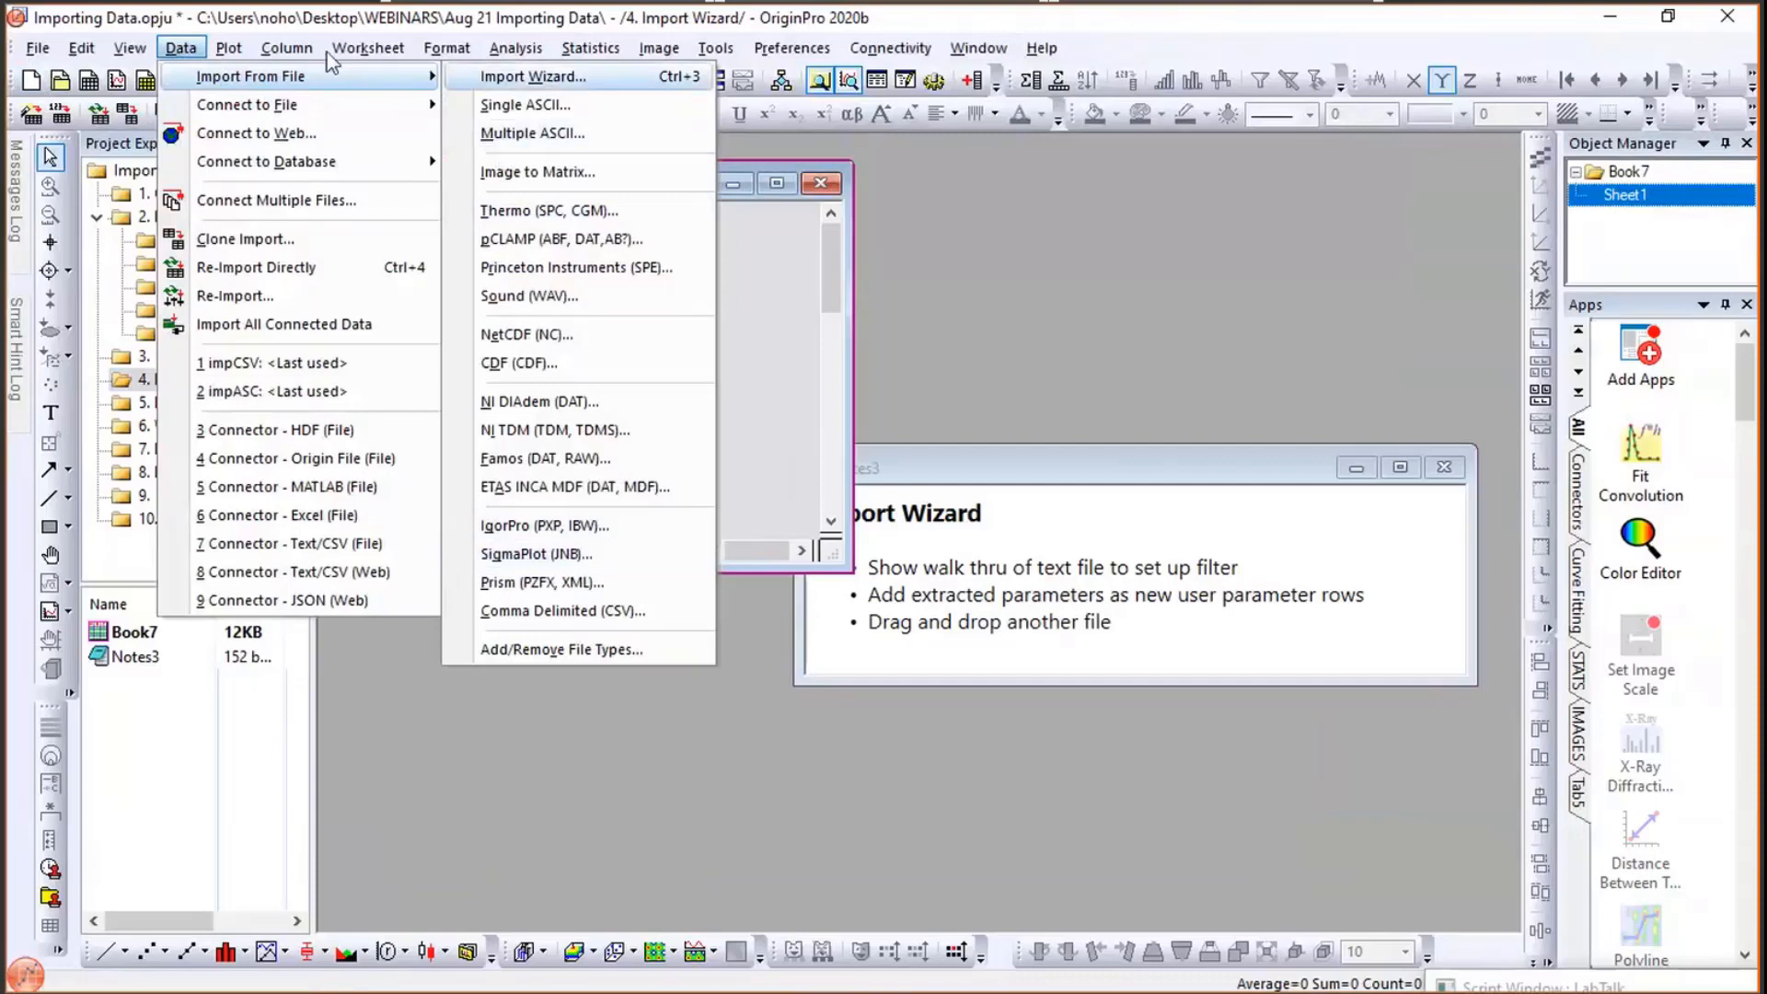
pyautogui.moveTo(370, 49)
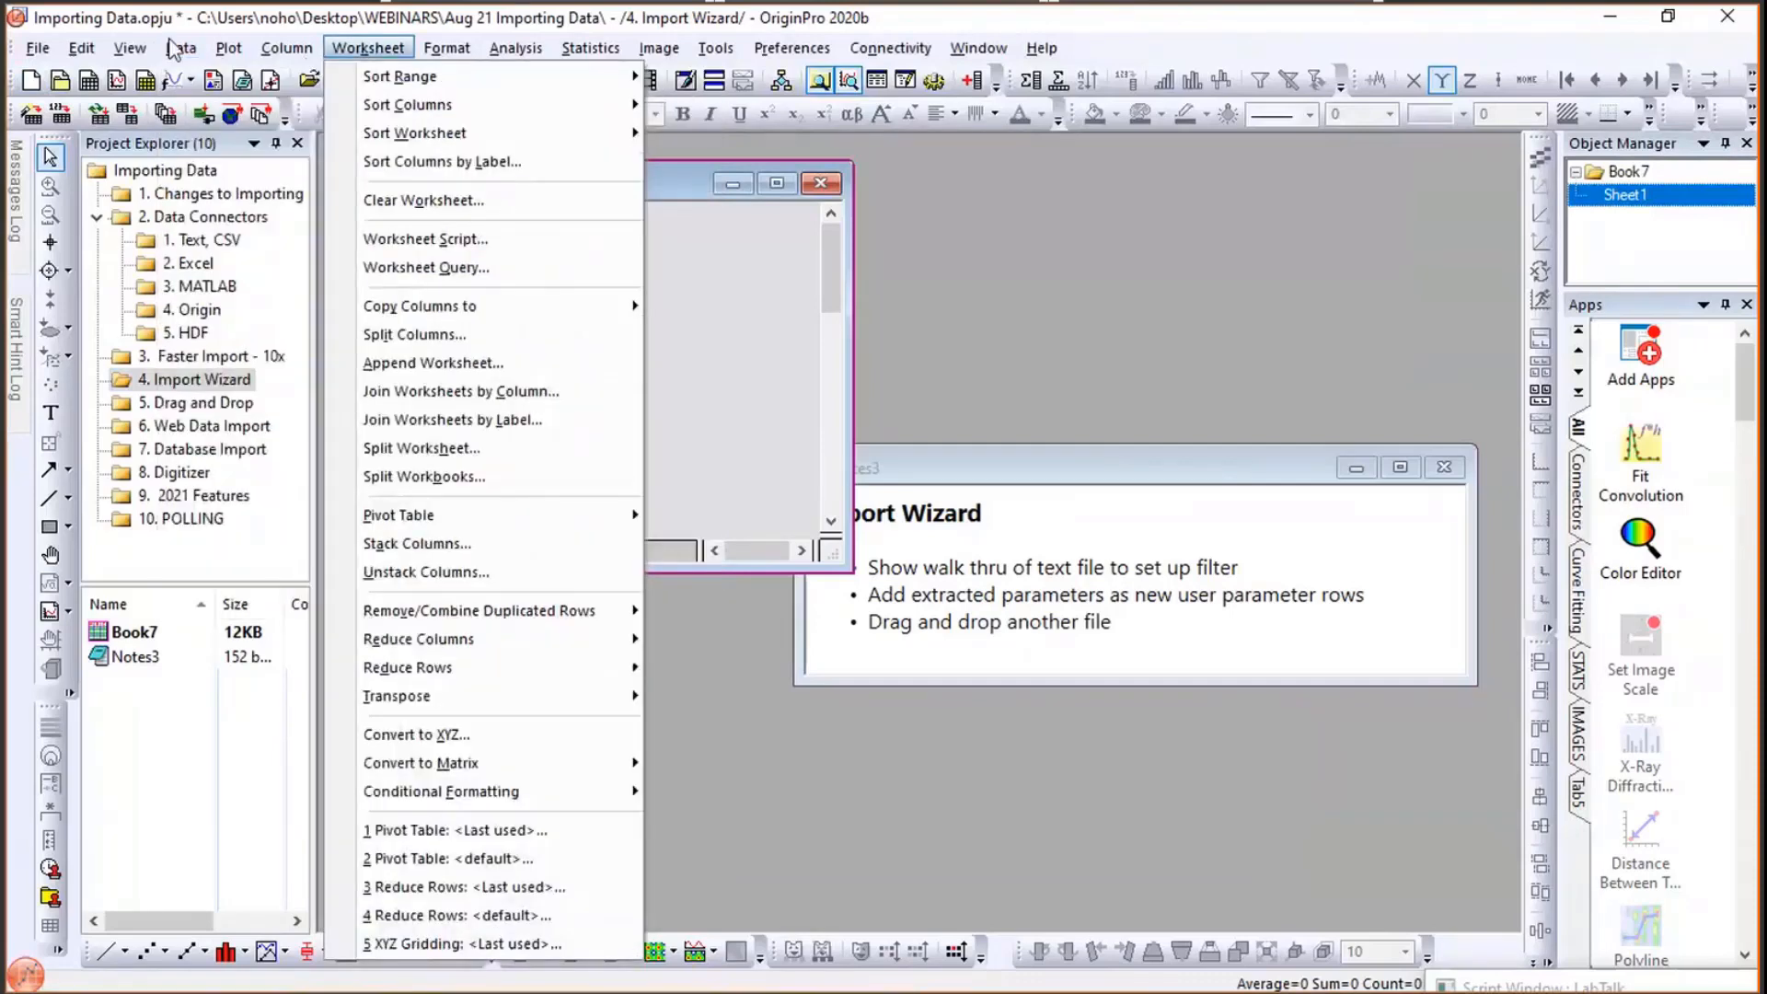
pyautogui.moveTo(180, 48)
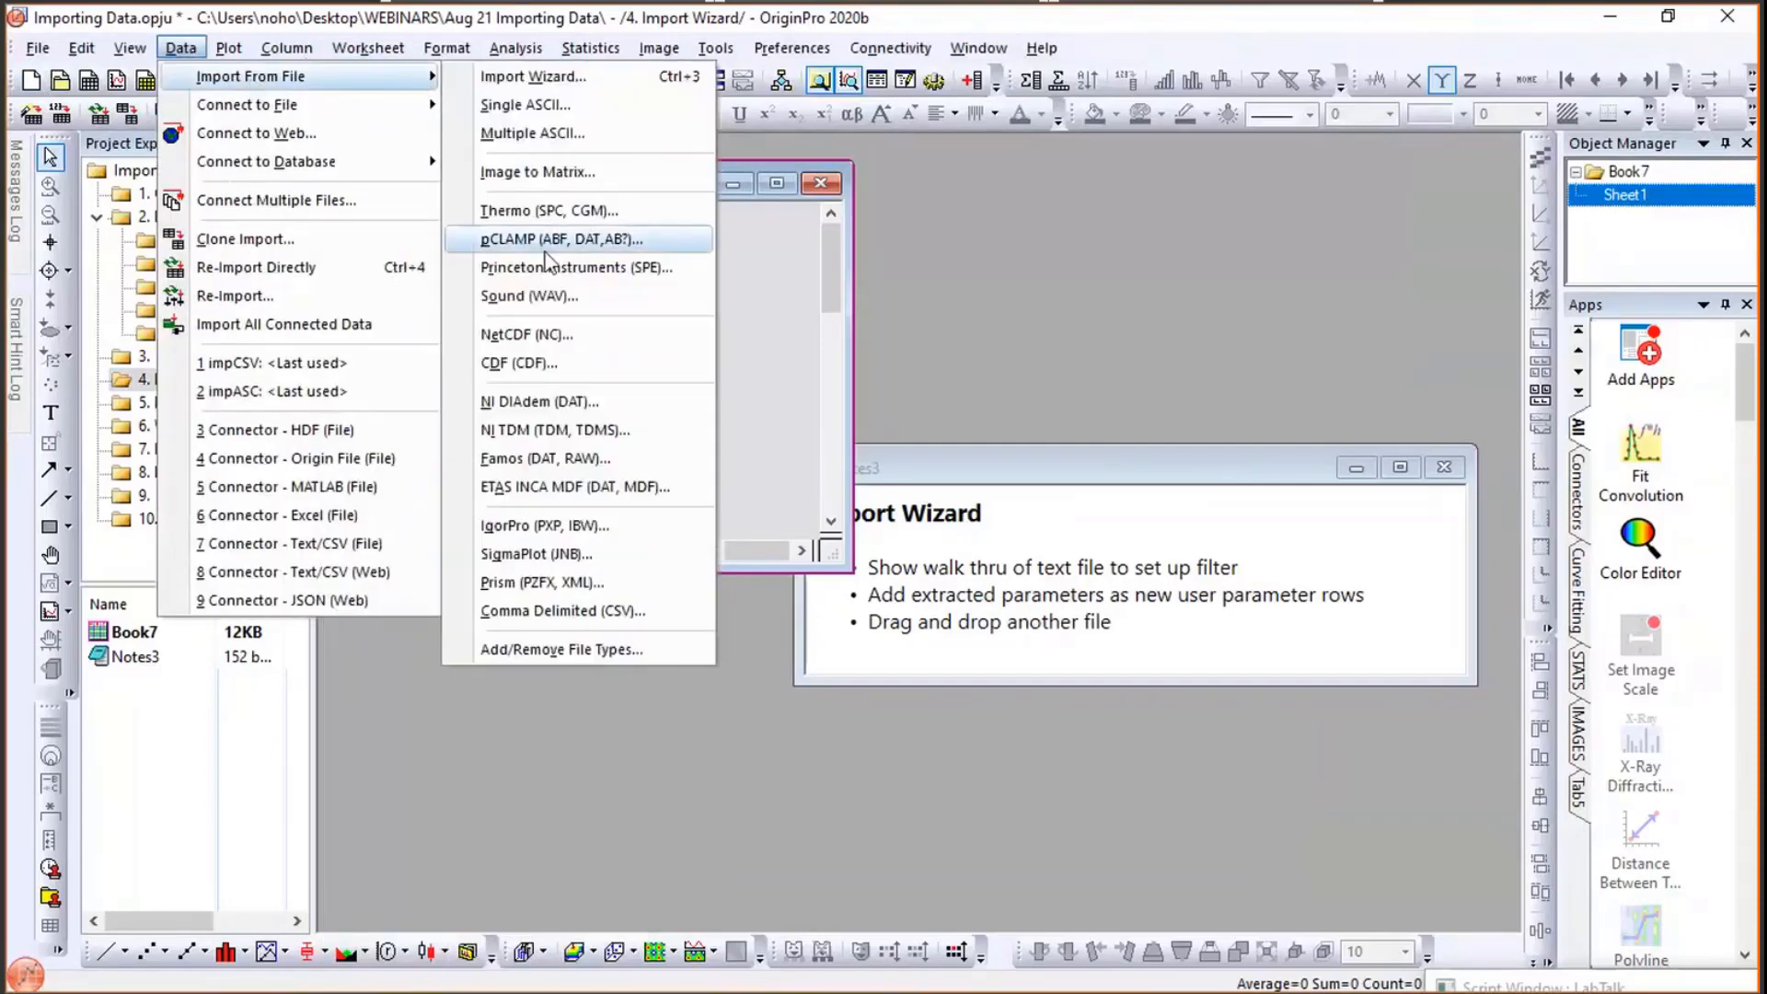
pyautogui.click(537, 649)
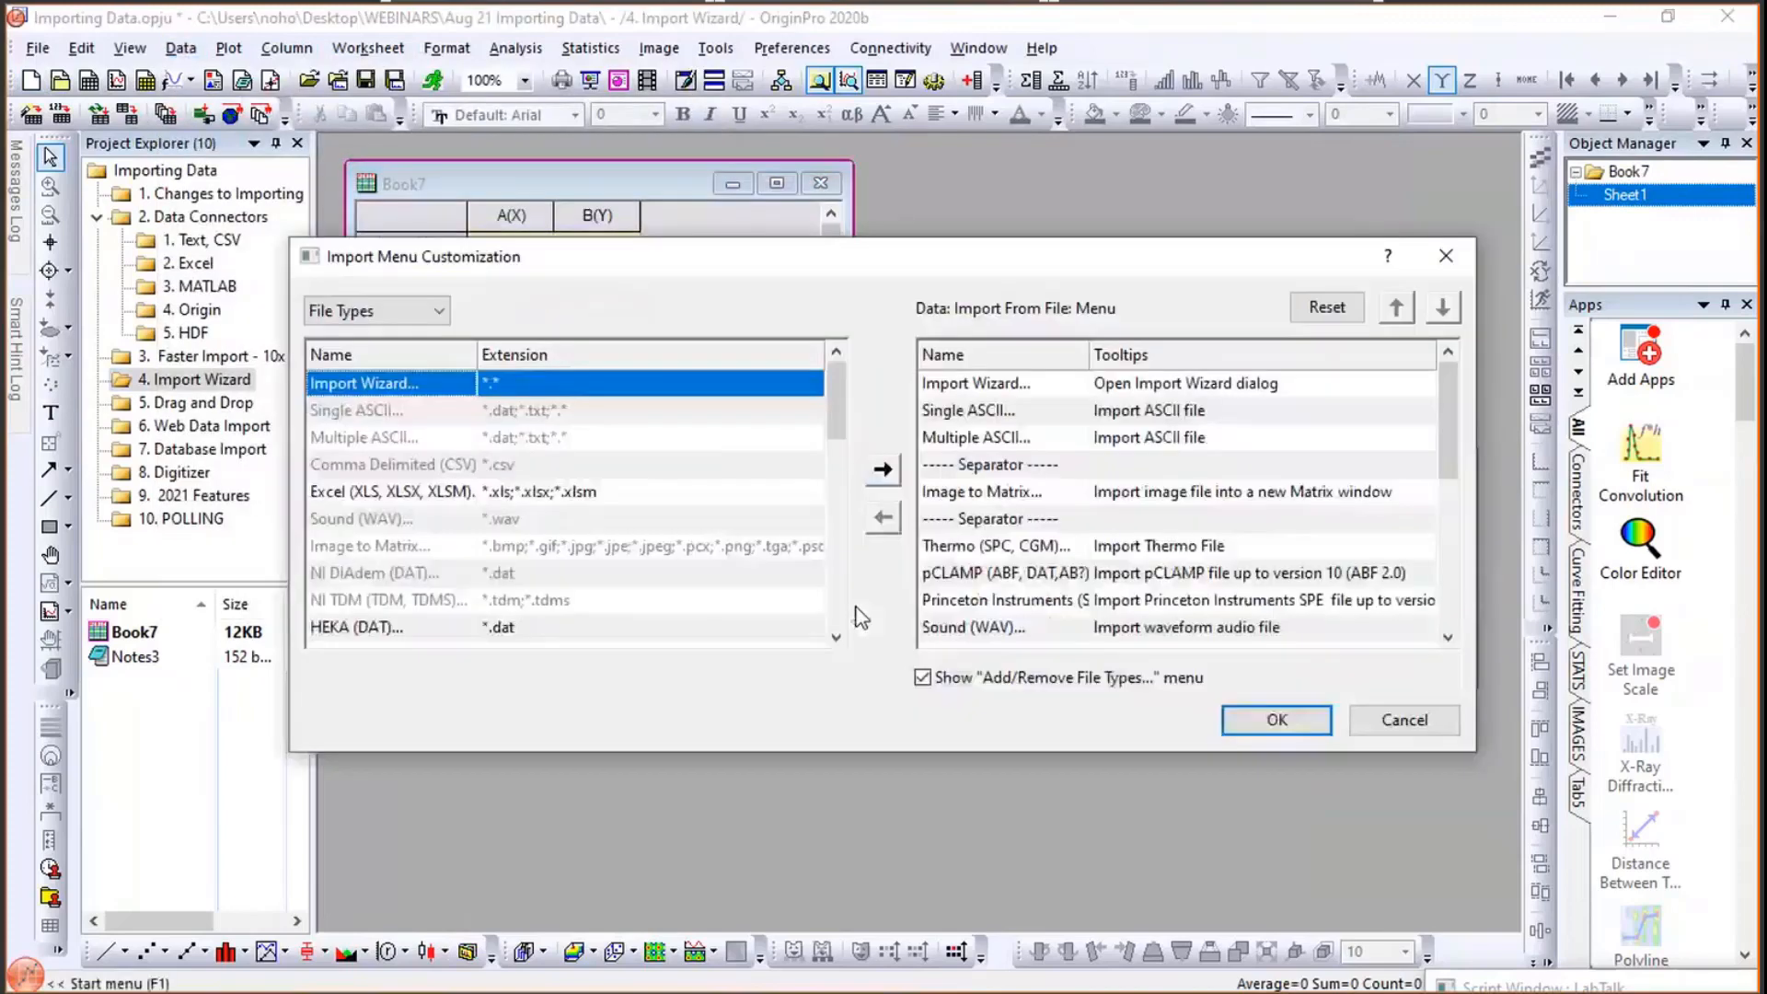
pyautogui.moveTo(839, 431); pyautogui.dragTo(842, 465)
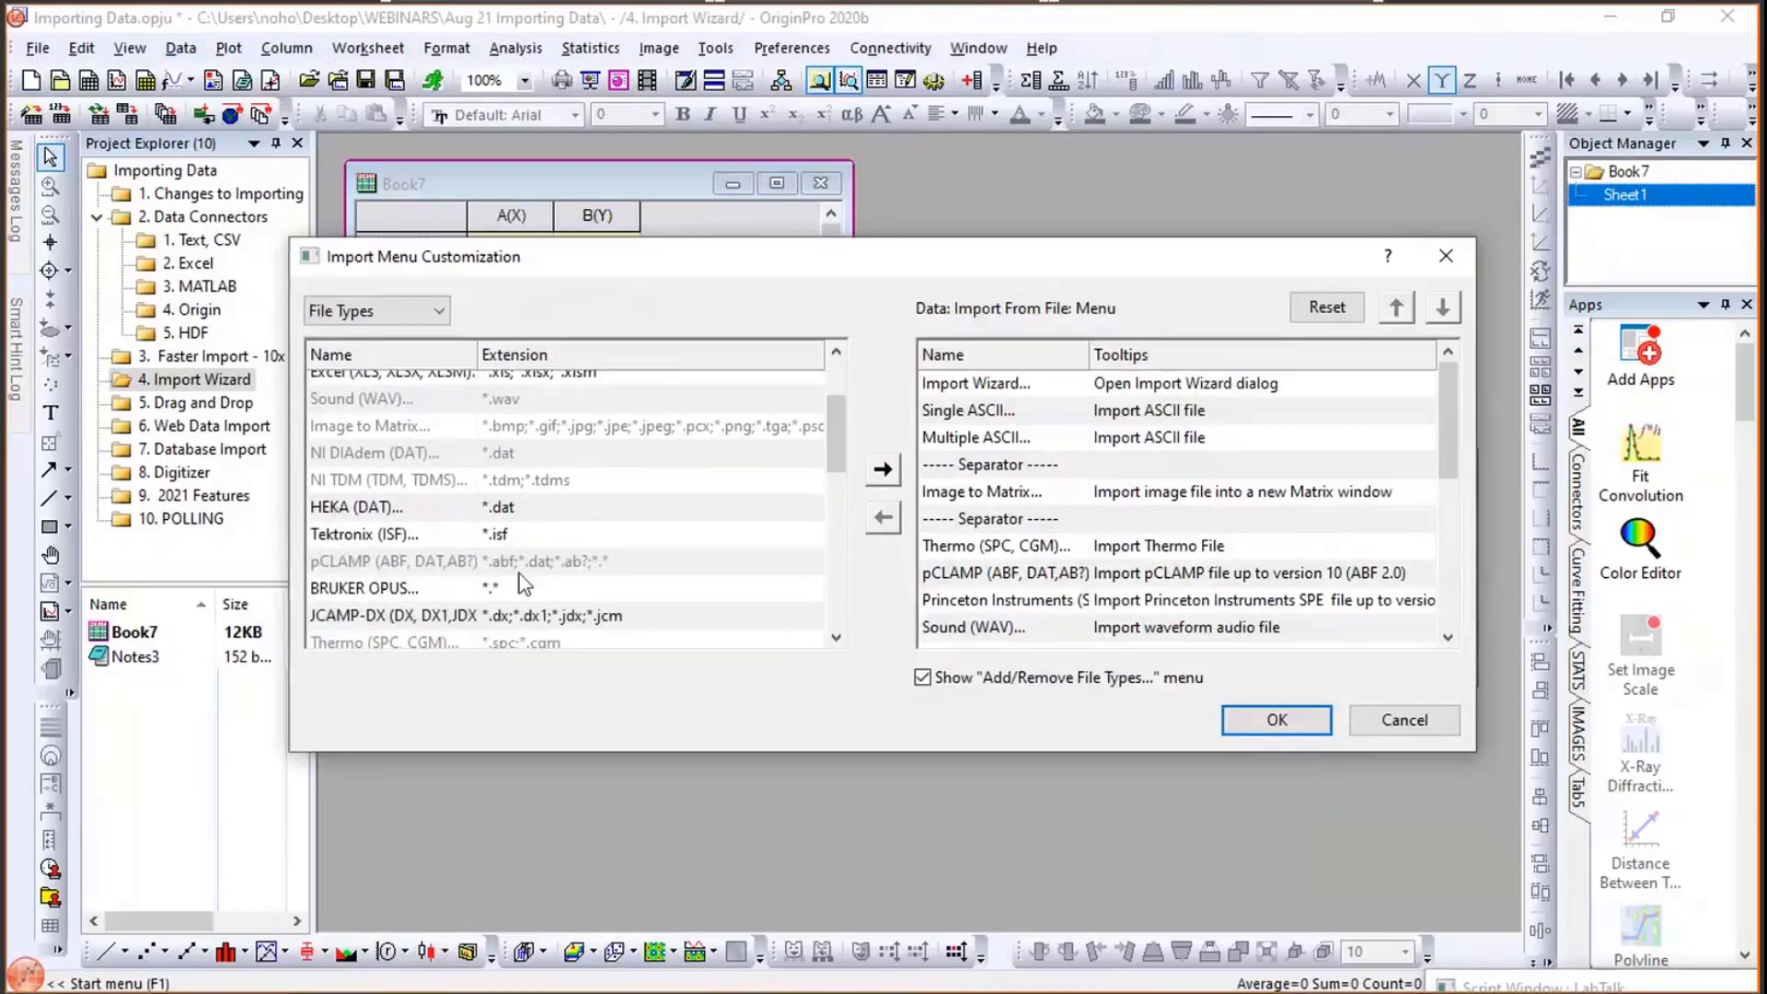
pyautogui.moveTo(832, 422); pyautogui.dragTo(839, 527)
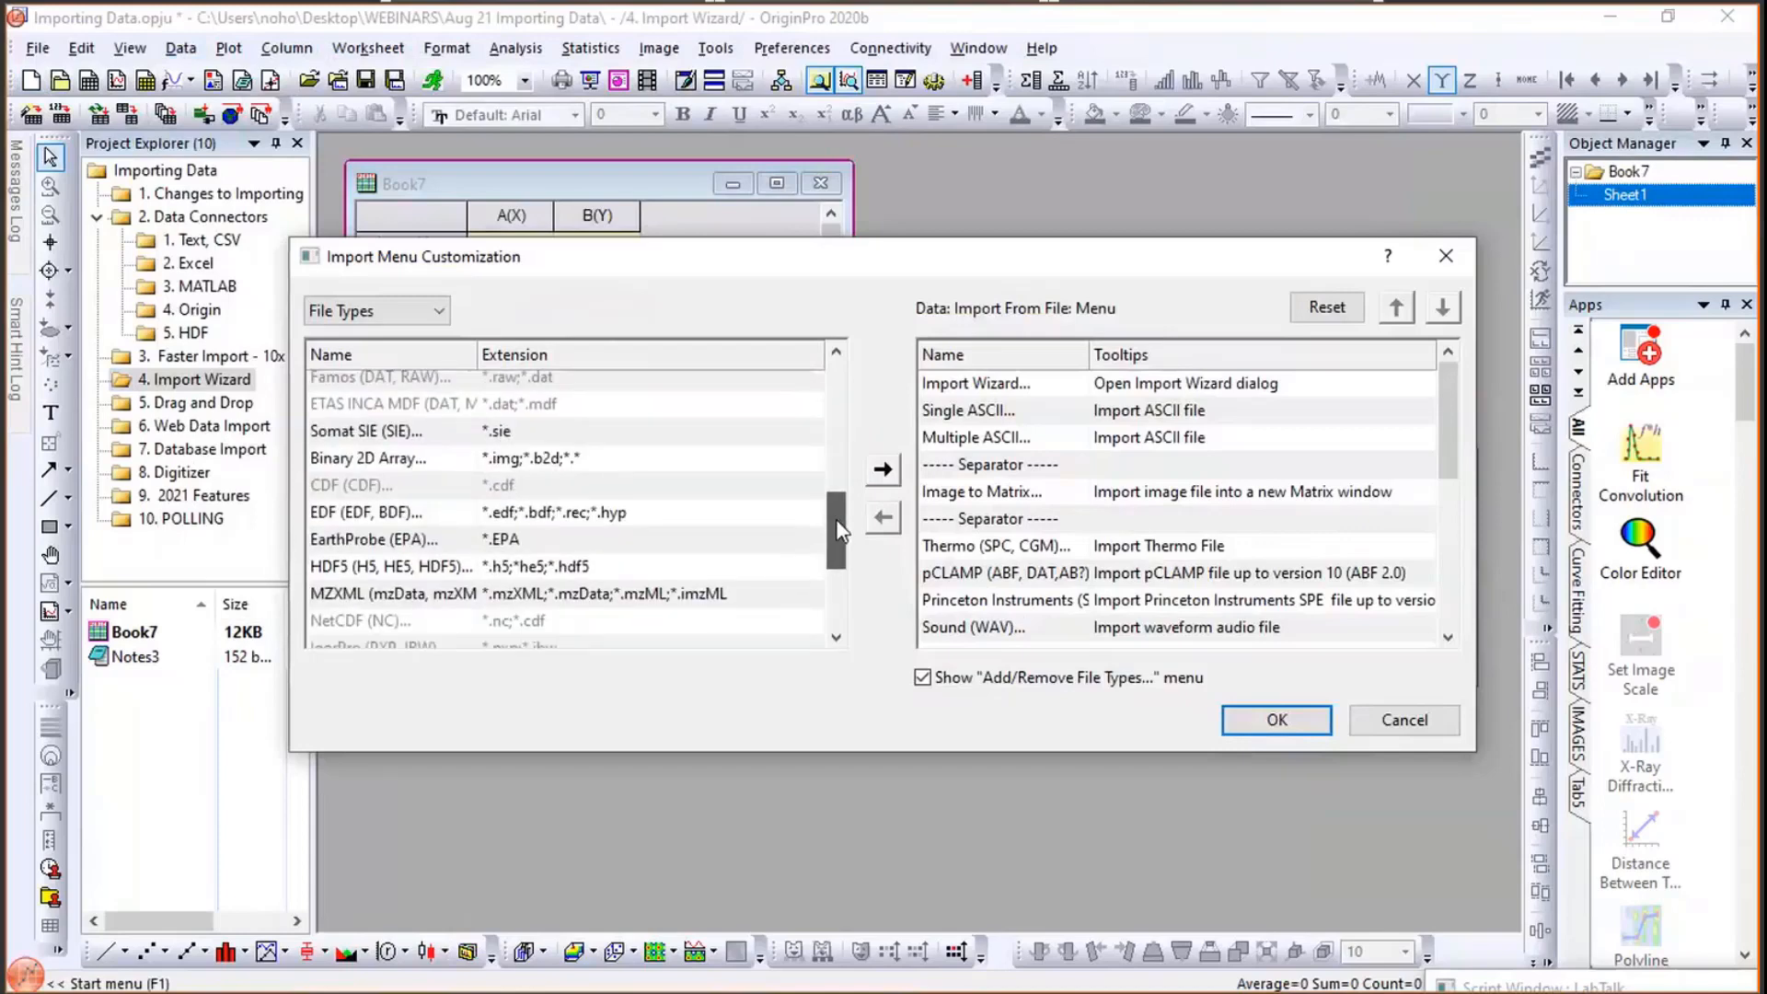
pyautogui.scroll(4, 545, 517)
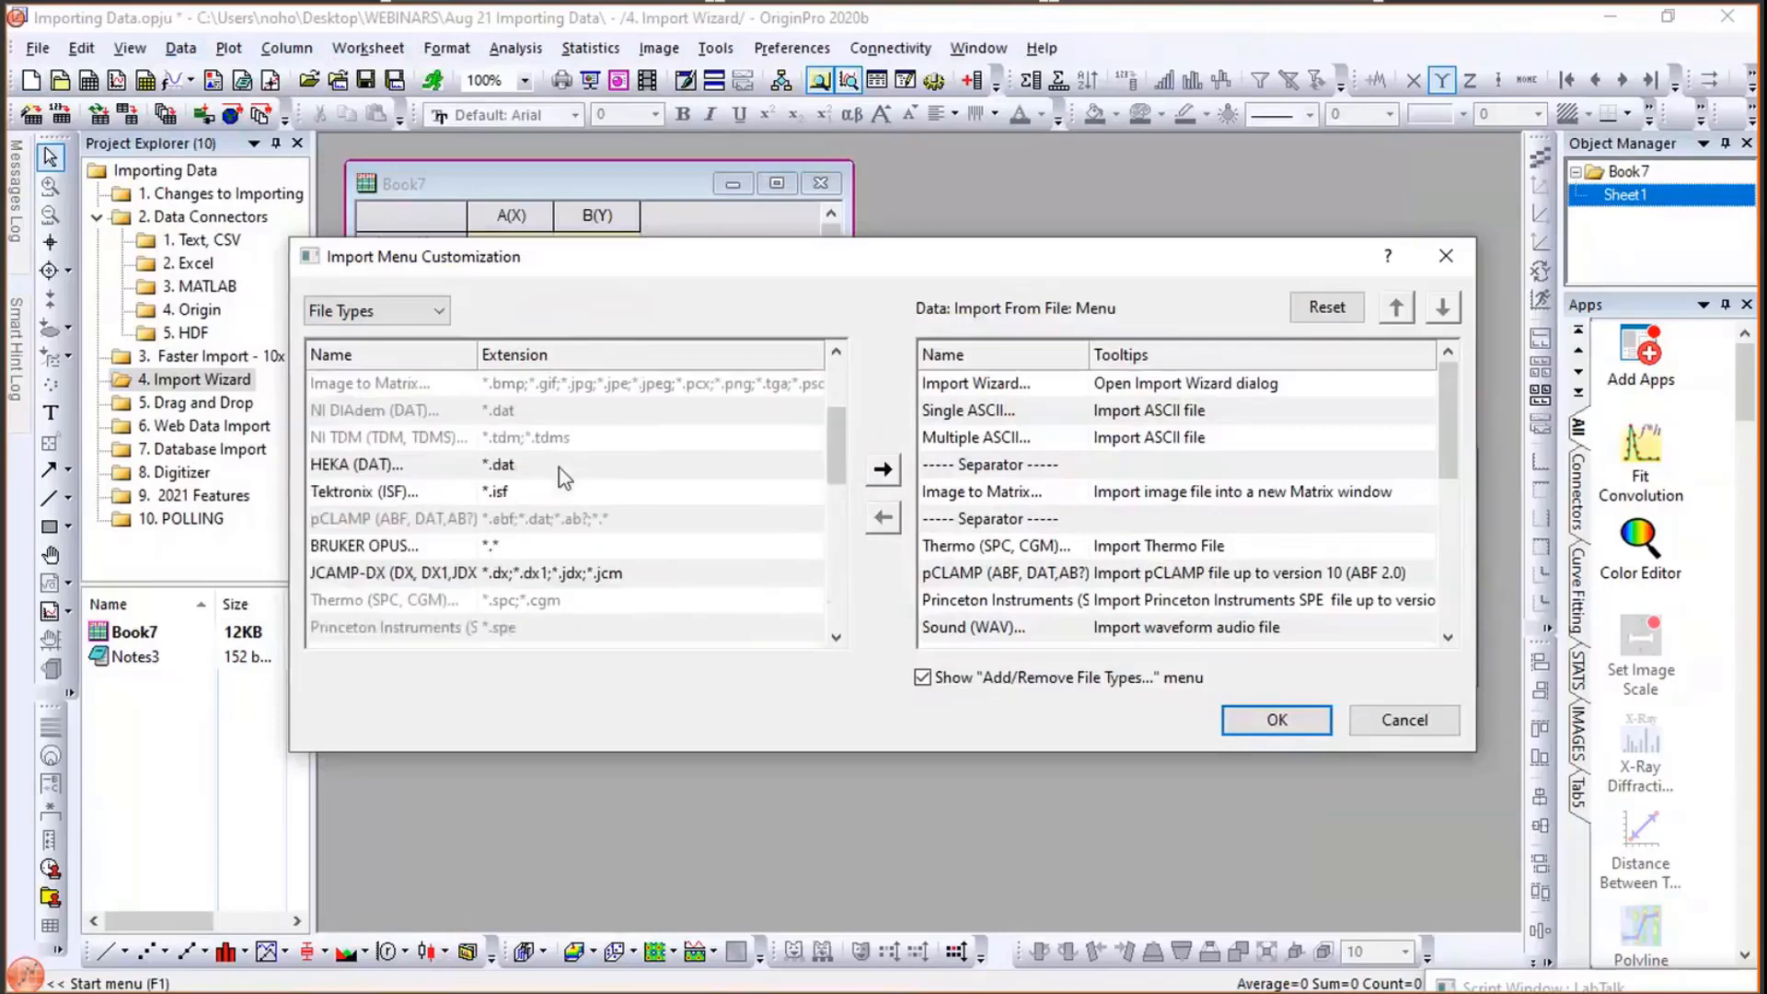
pyautogui.click(495, 465)
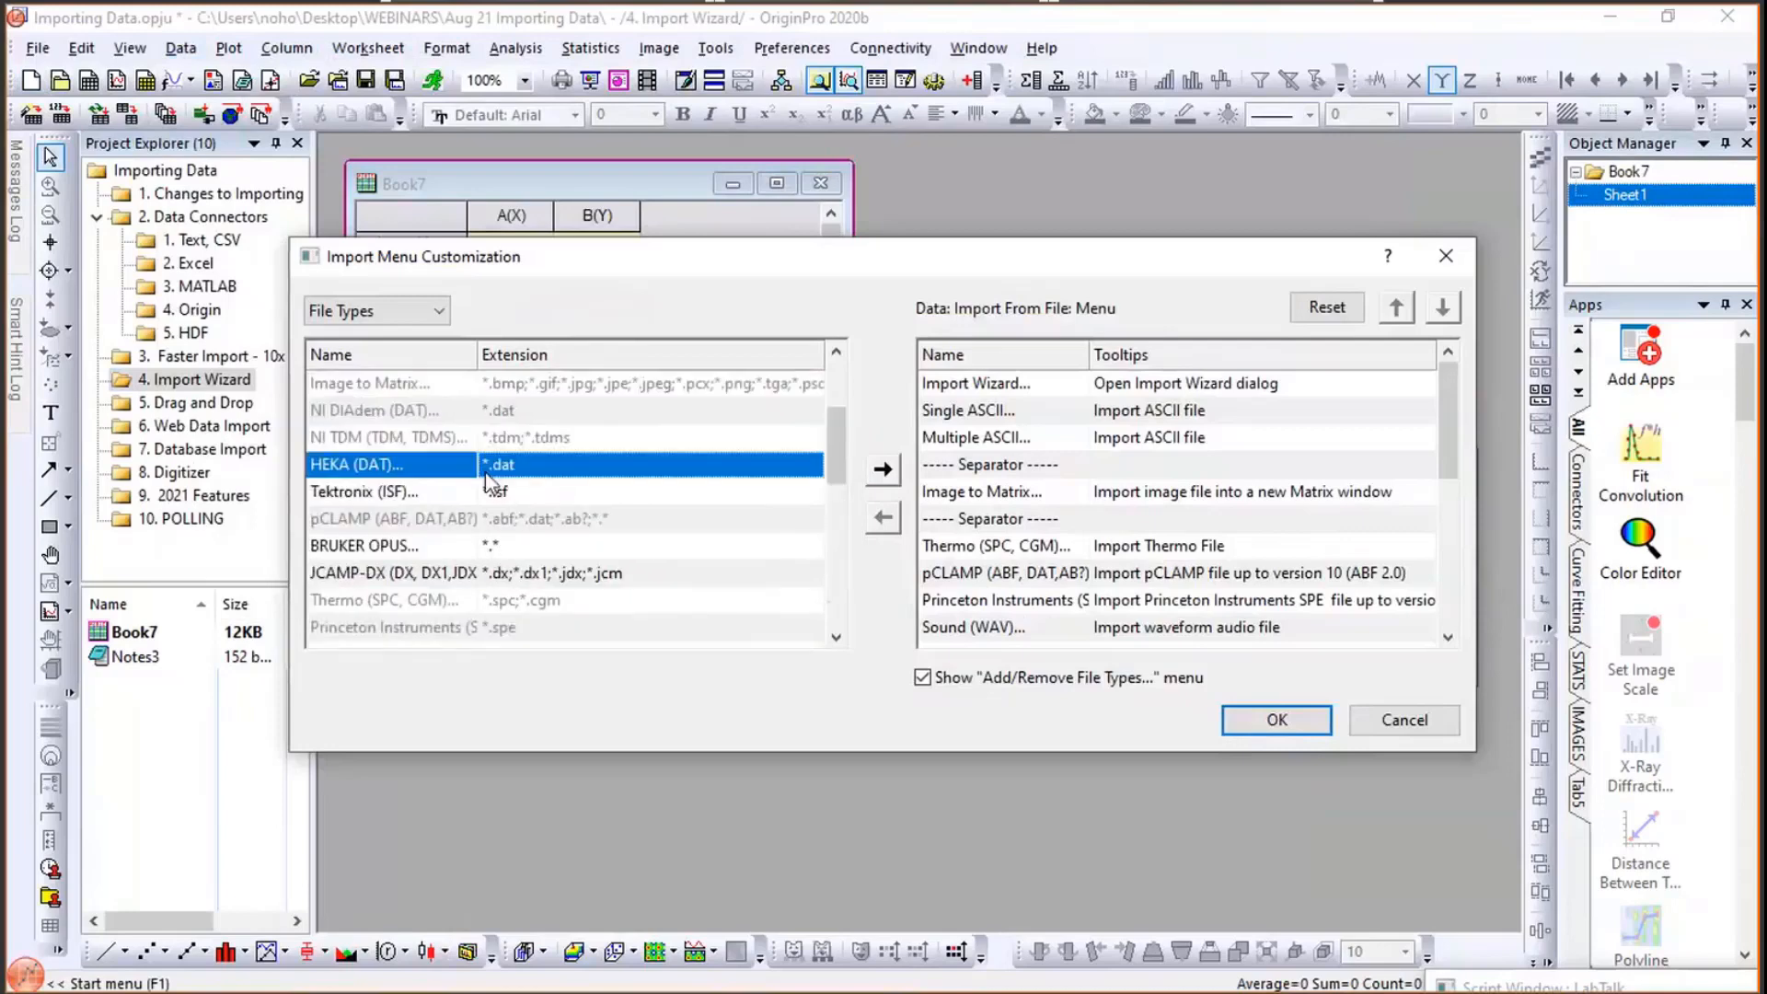
pyautogui.click(884, 471)
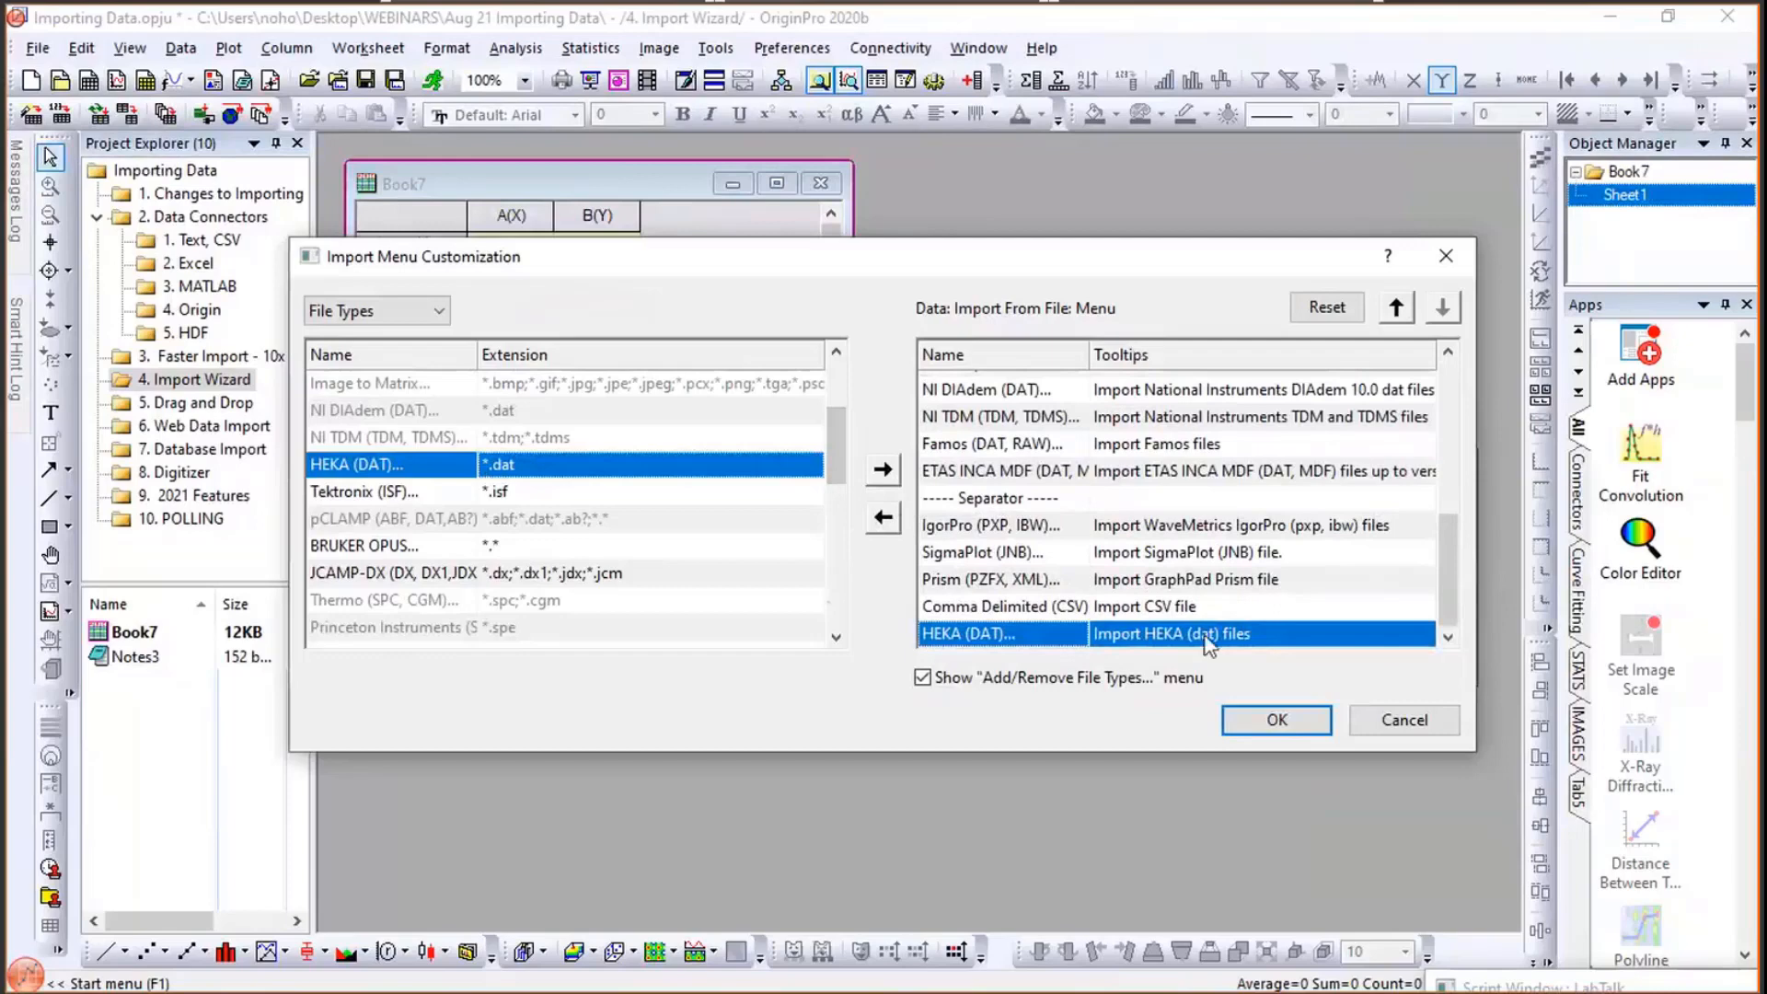
pyautogui.click(1275, 721)
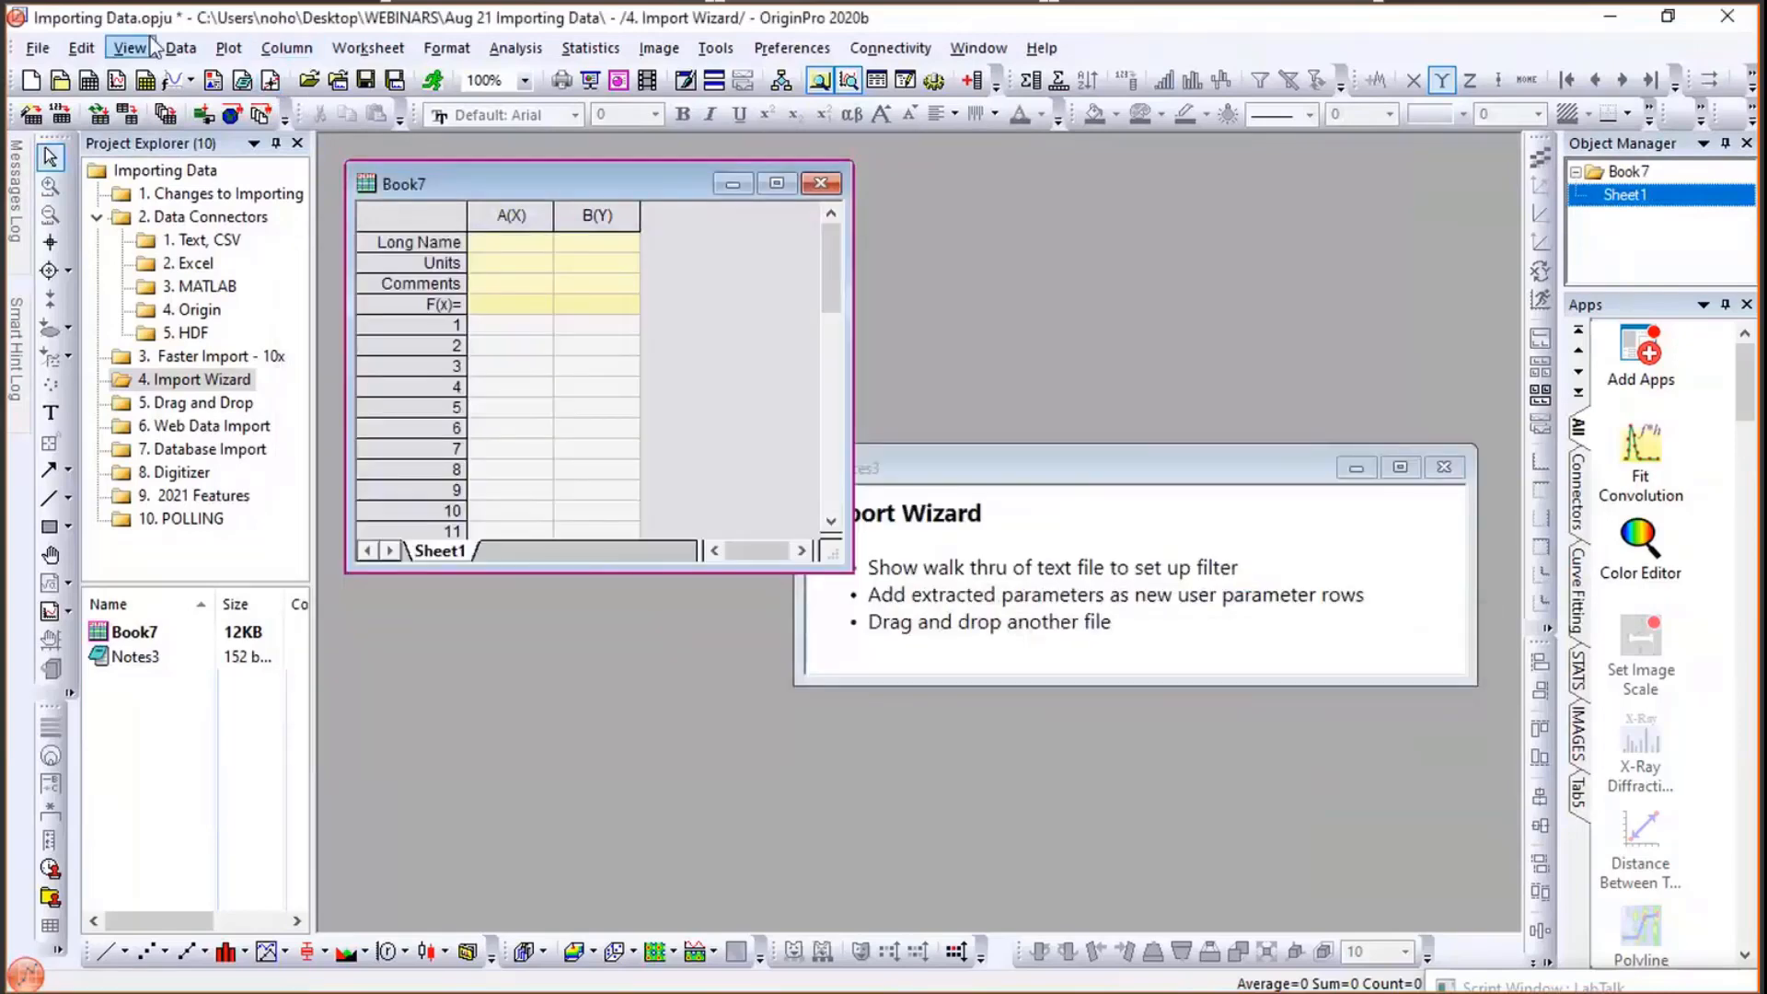
# - Check the Import From File menu for the newly added HEKA (DAT) entry
pyautogui.click(180, 48)
pyautogui.moveTo(250, 76)
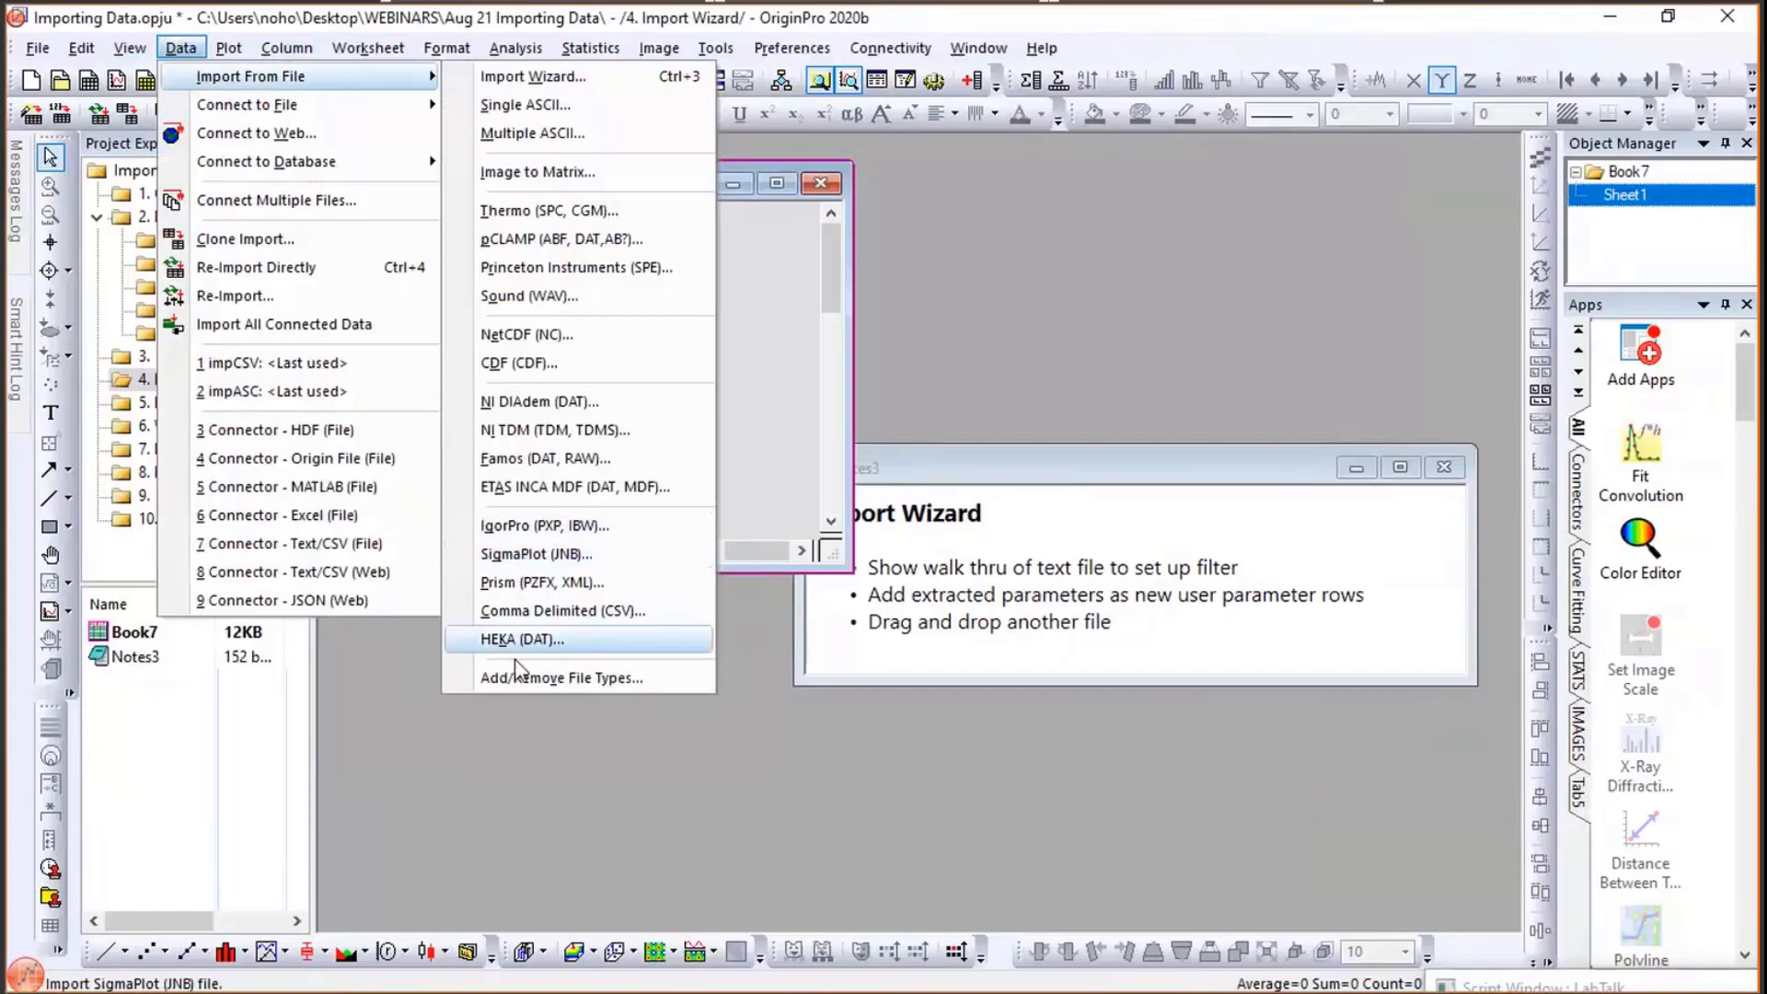
pyautogui.click(490, 732)
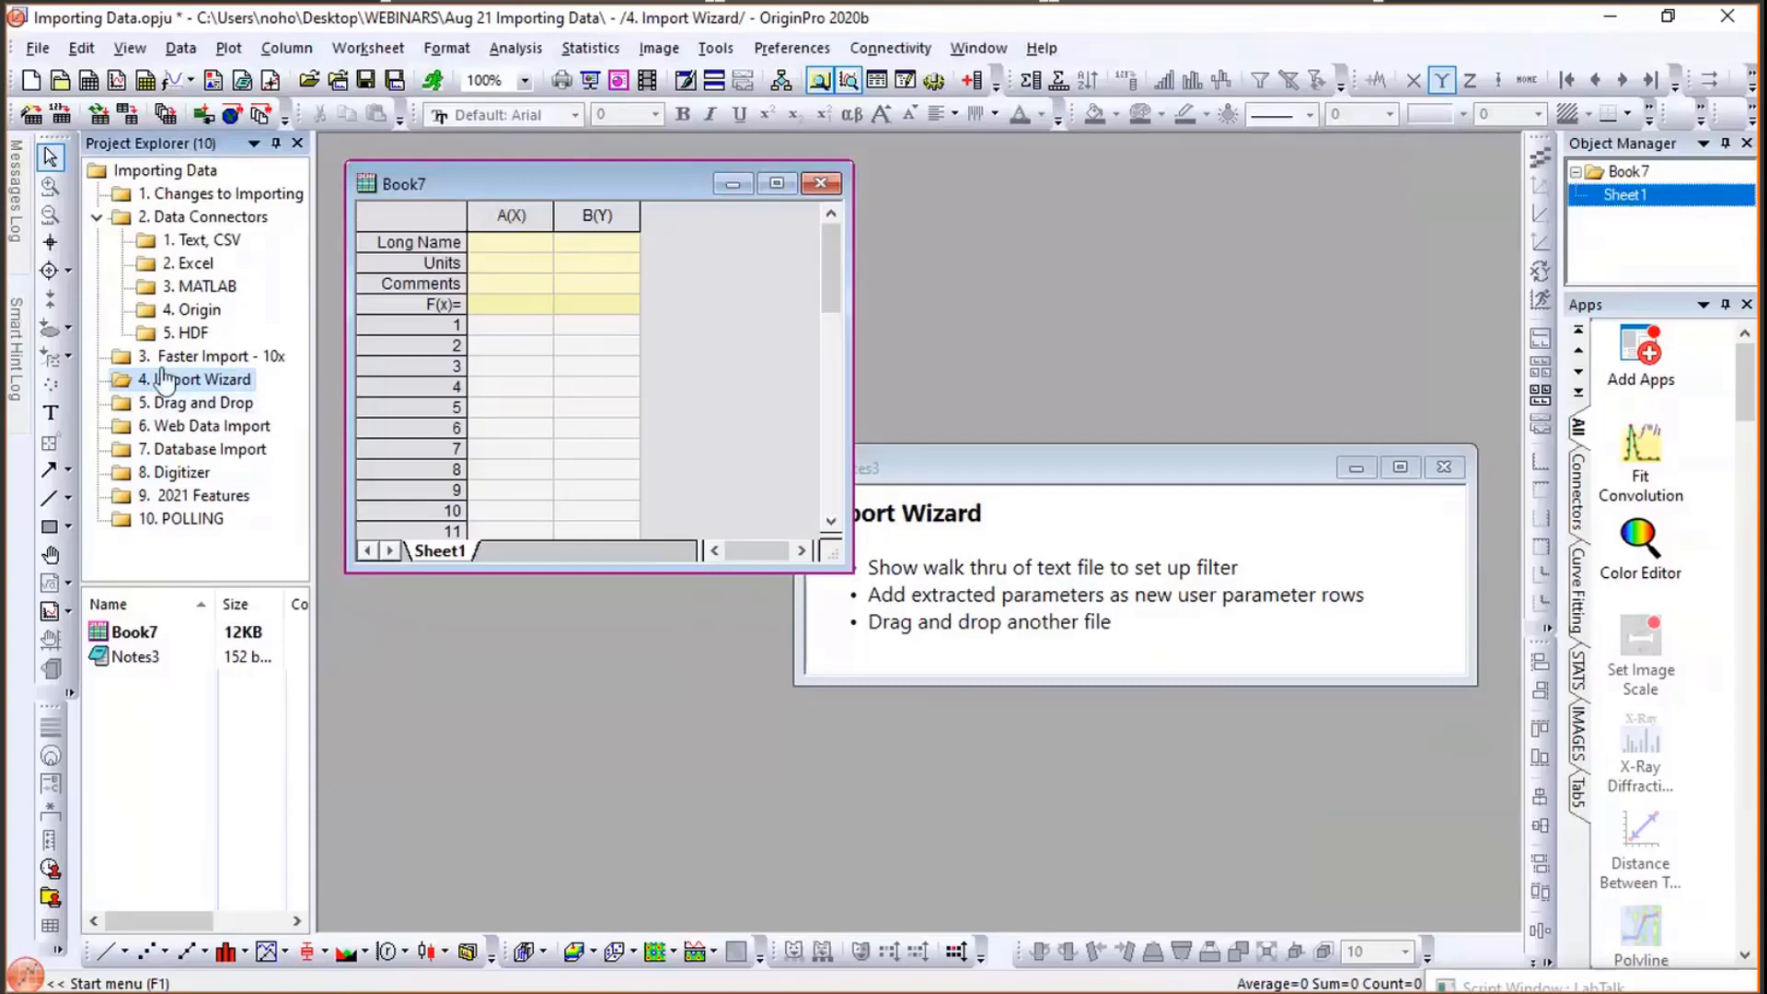
pyautogui.moveTo(158, 397)
# - Start the Import Wizard for Book7 and open the file browser for an ASCII file data source
pyautogui.click(175, 51)
pyautogui.moveTo(204, 79)
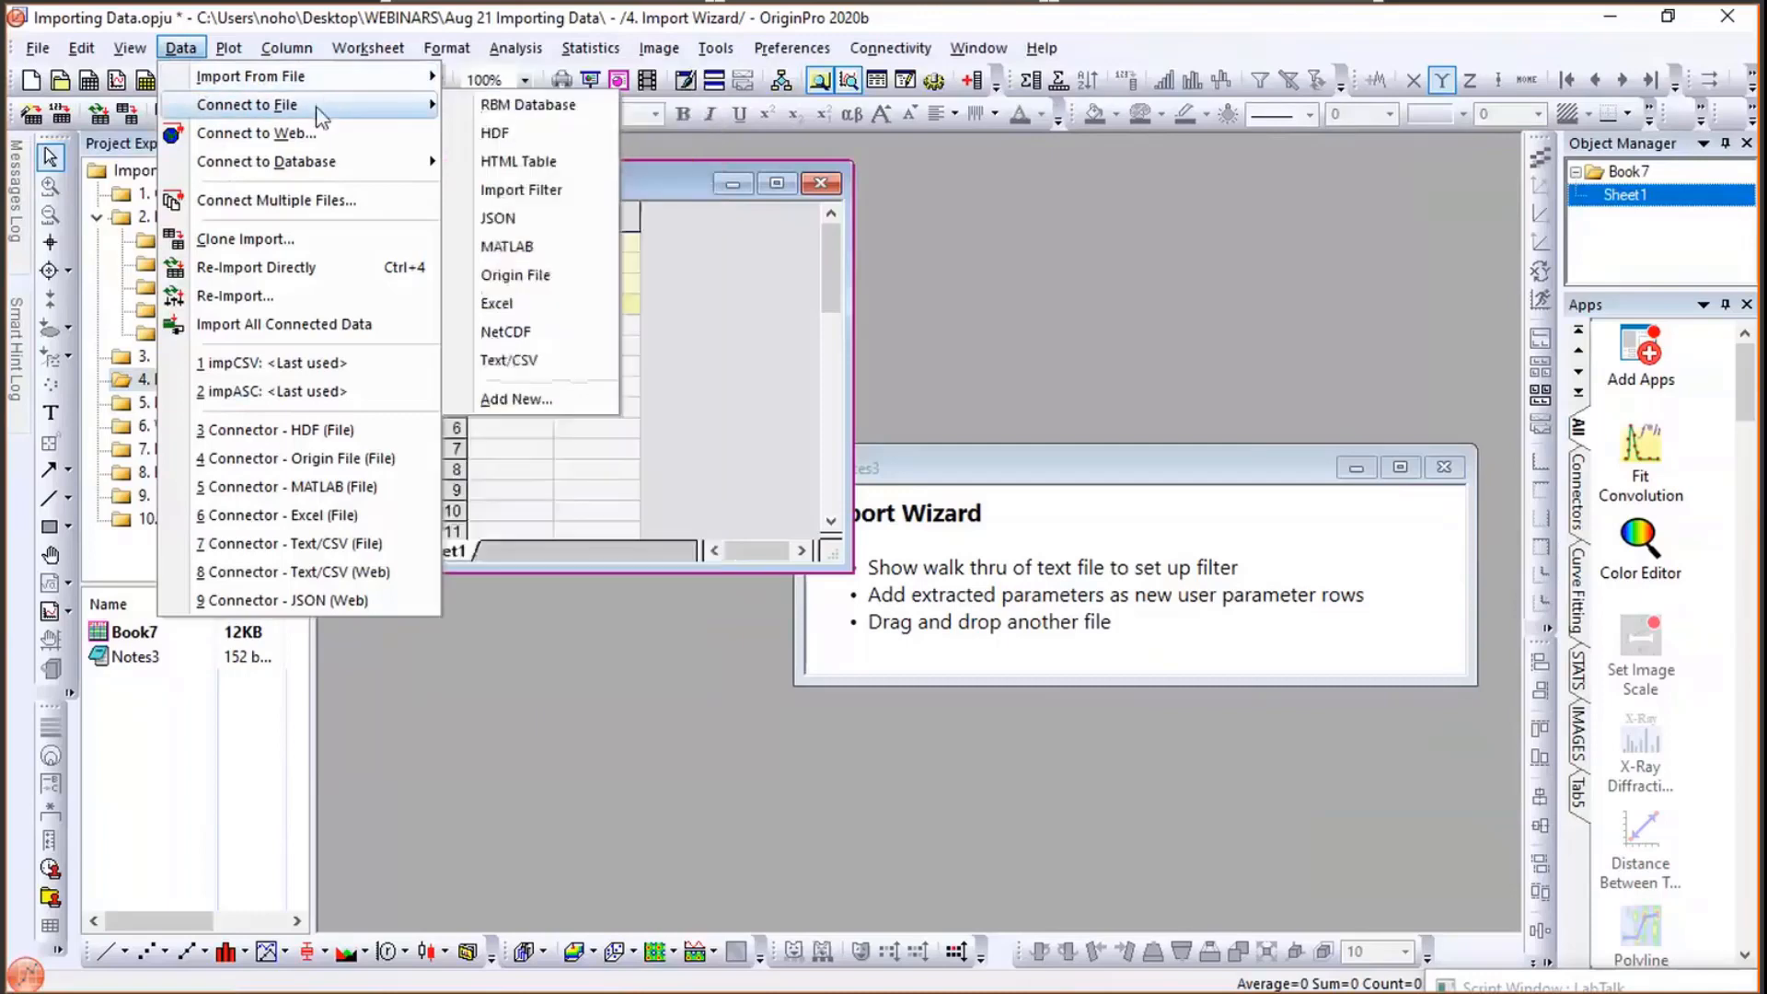
pyautogui.moveTo(330, 80)
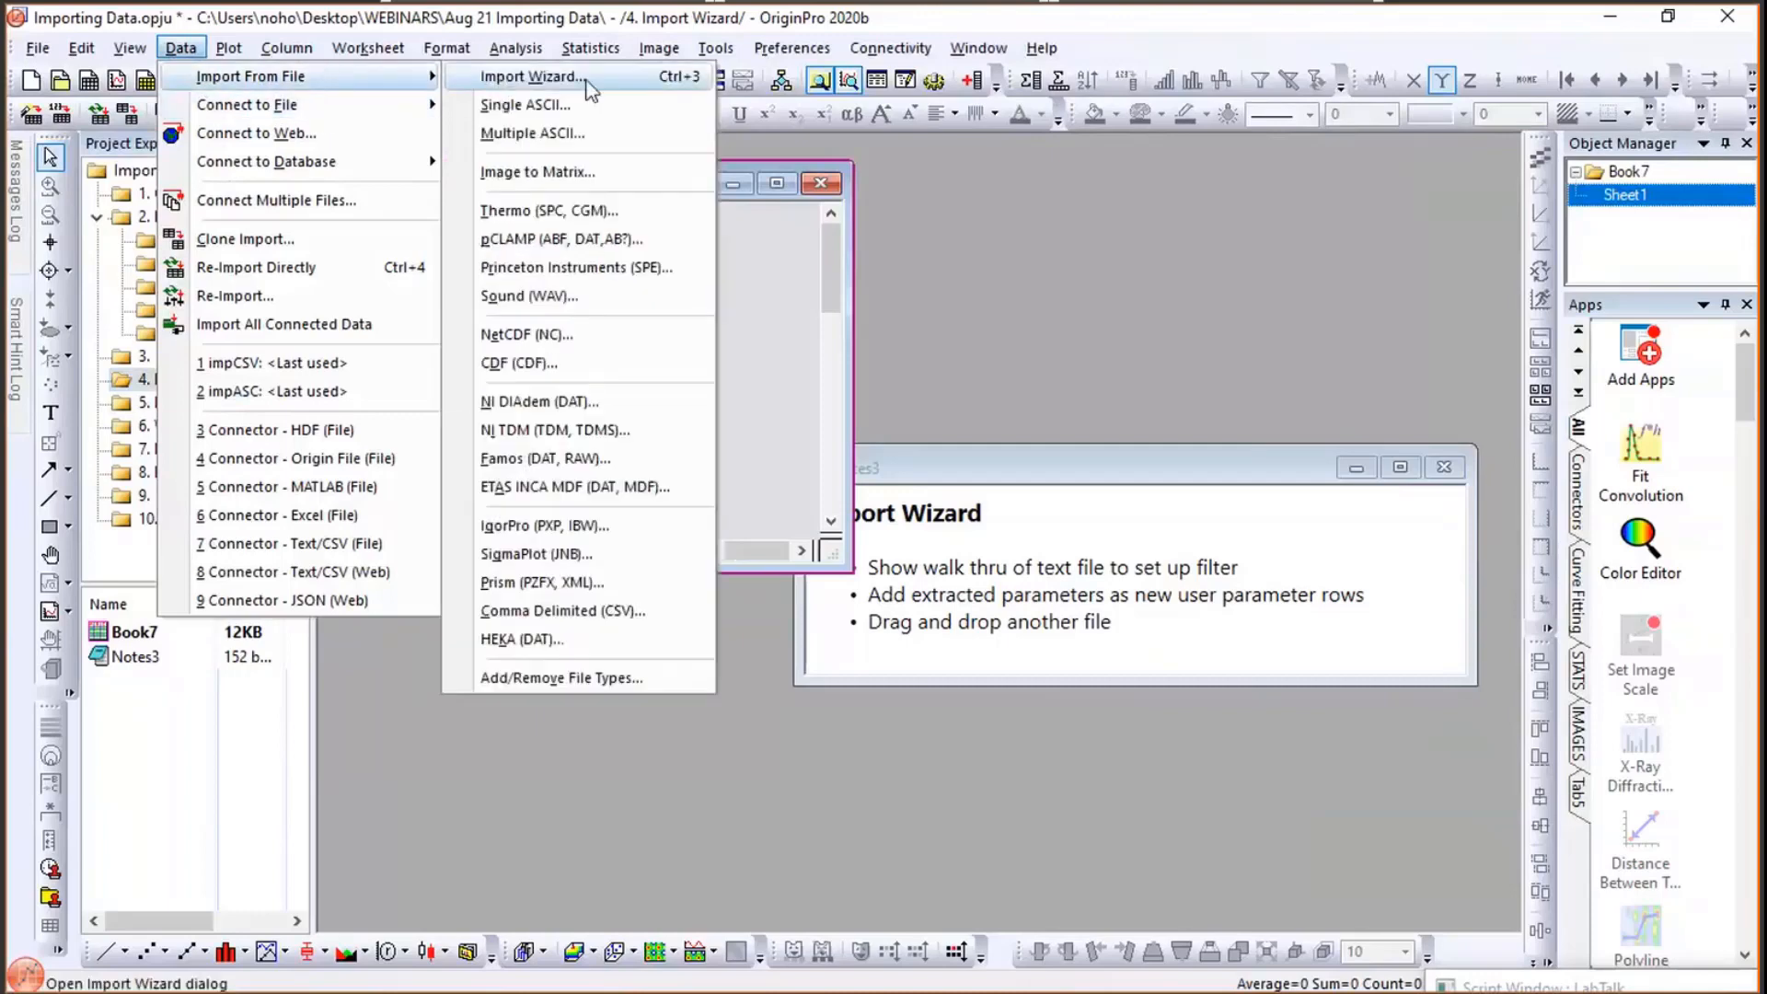
pyautogui.click(587, 83)
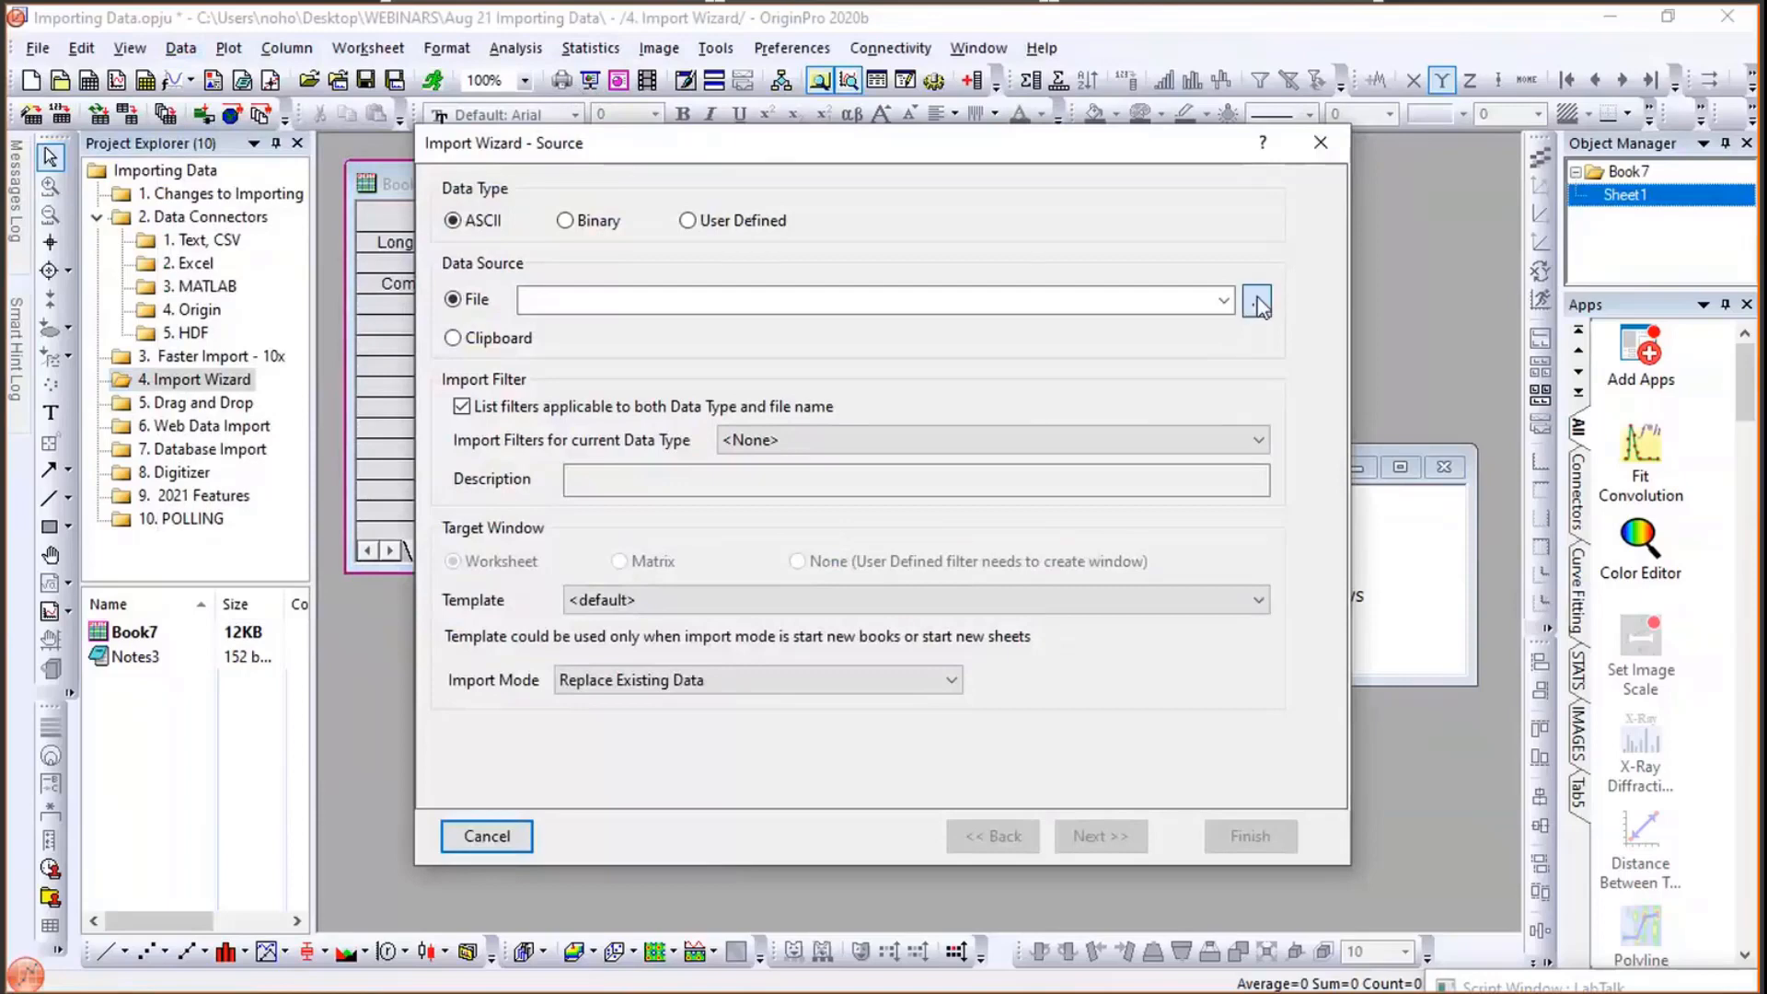
pyautogui.click(1257, 302)
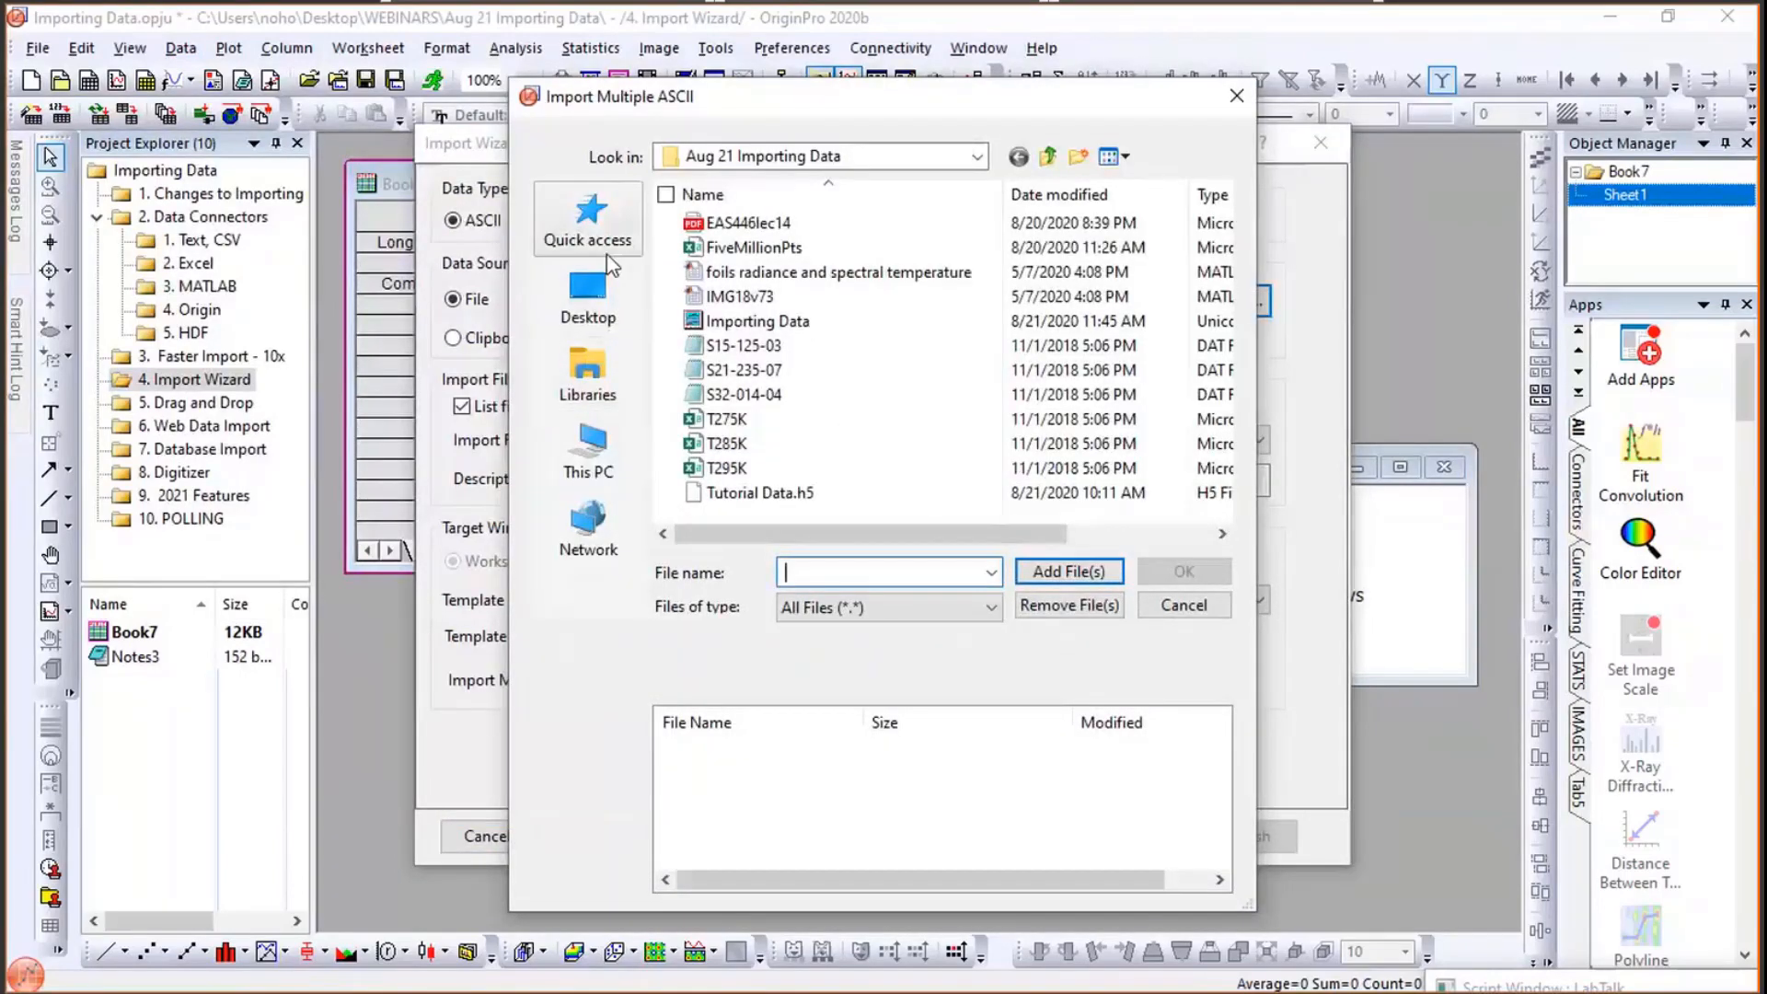
# - Choose S15-125-03 from the Desktop's WEBINARS > Aug 21 Importing Data folder as the wizard's source file
pyautogui.click(603, 281)
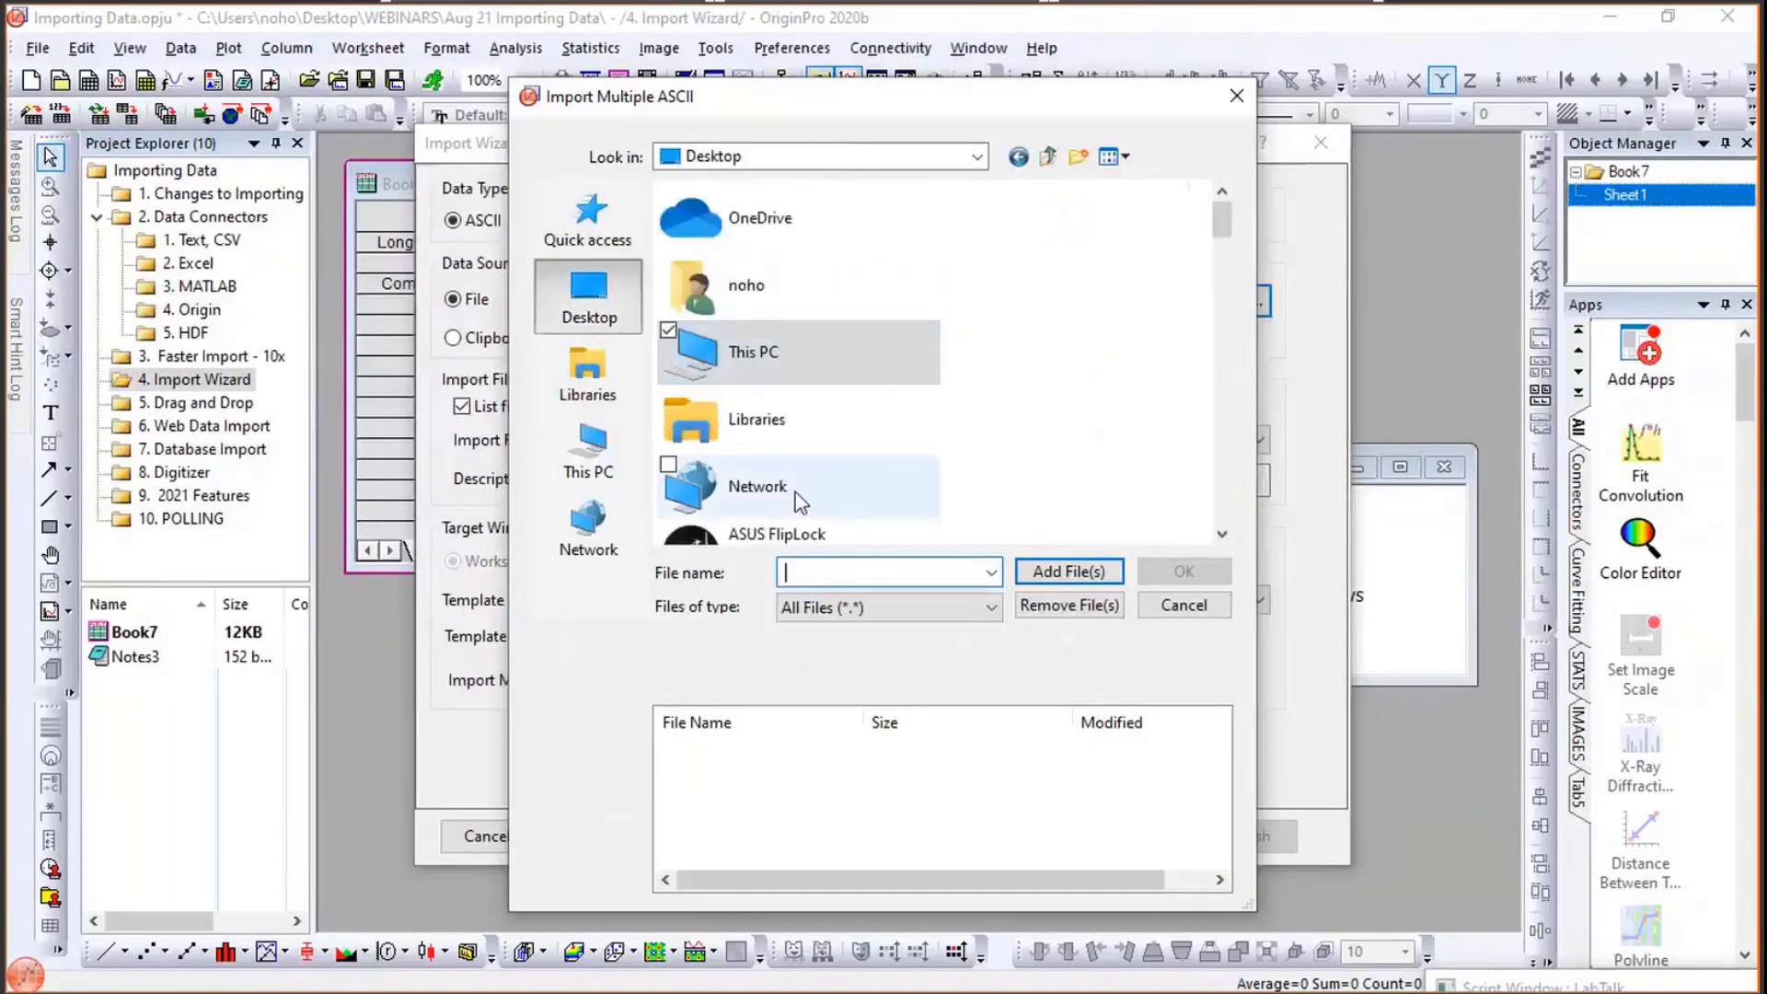
pyautogui.scroll(-5, 795, 488)
pyautogui.scroll(5, 793, 473)
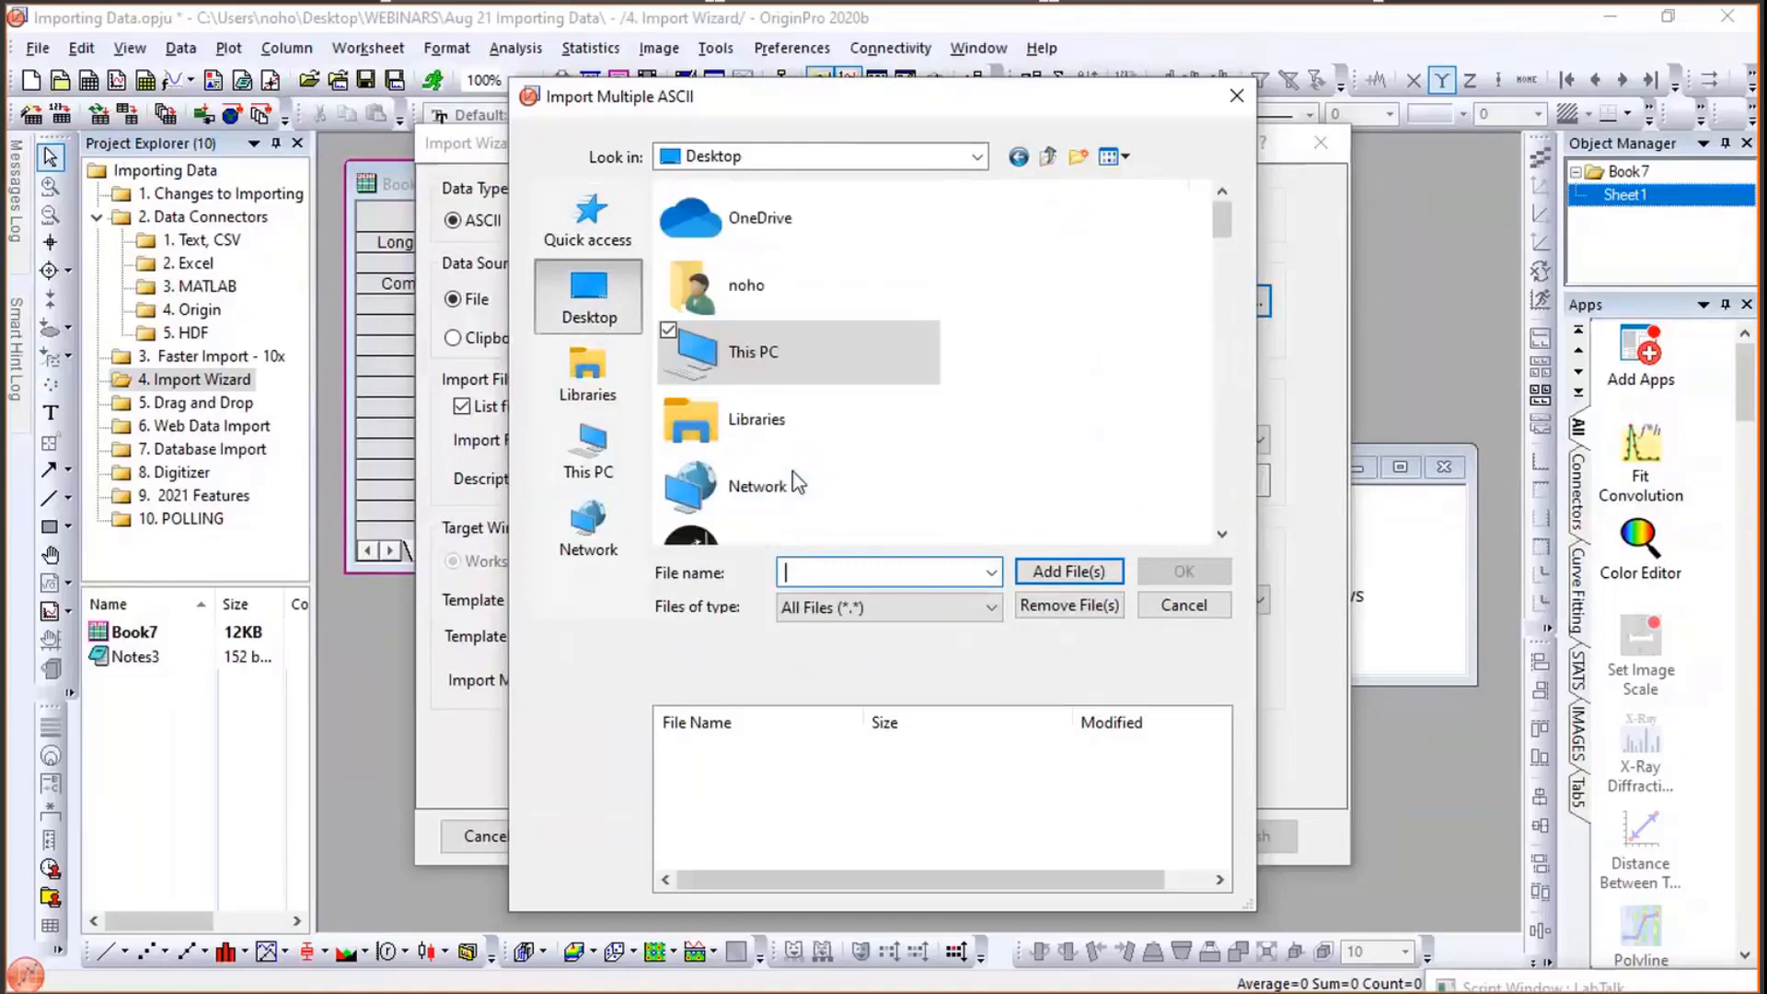
pyautogui.scroll(-5, 795, 483)
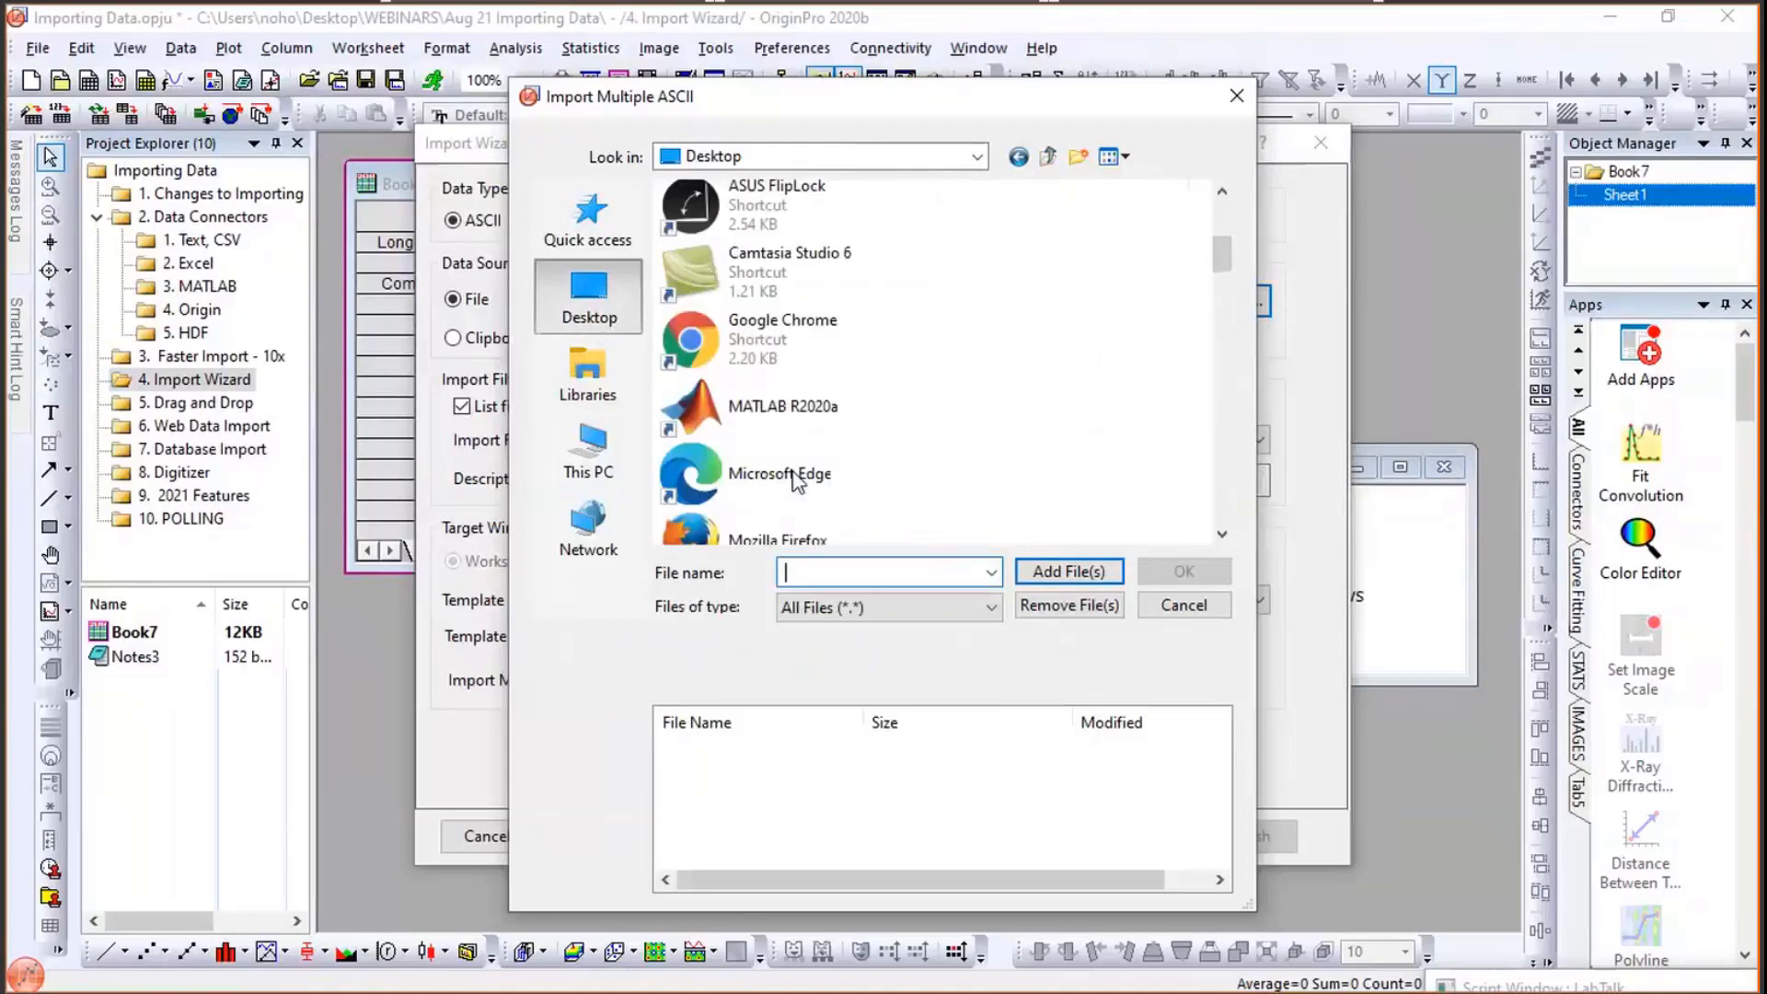
pyautogui.scroll(-4, 795, 481)
pyautogui.scroll(-5, 797, 480)
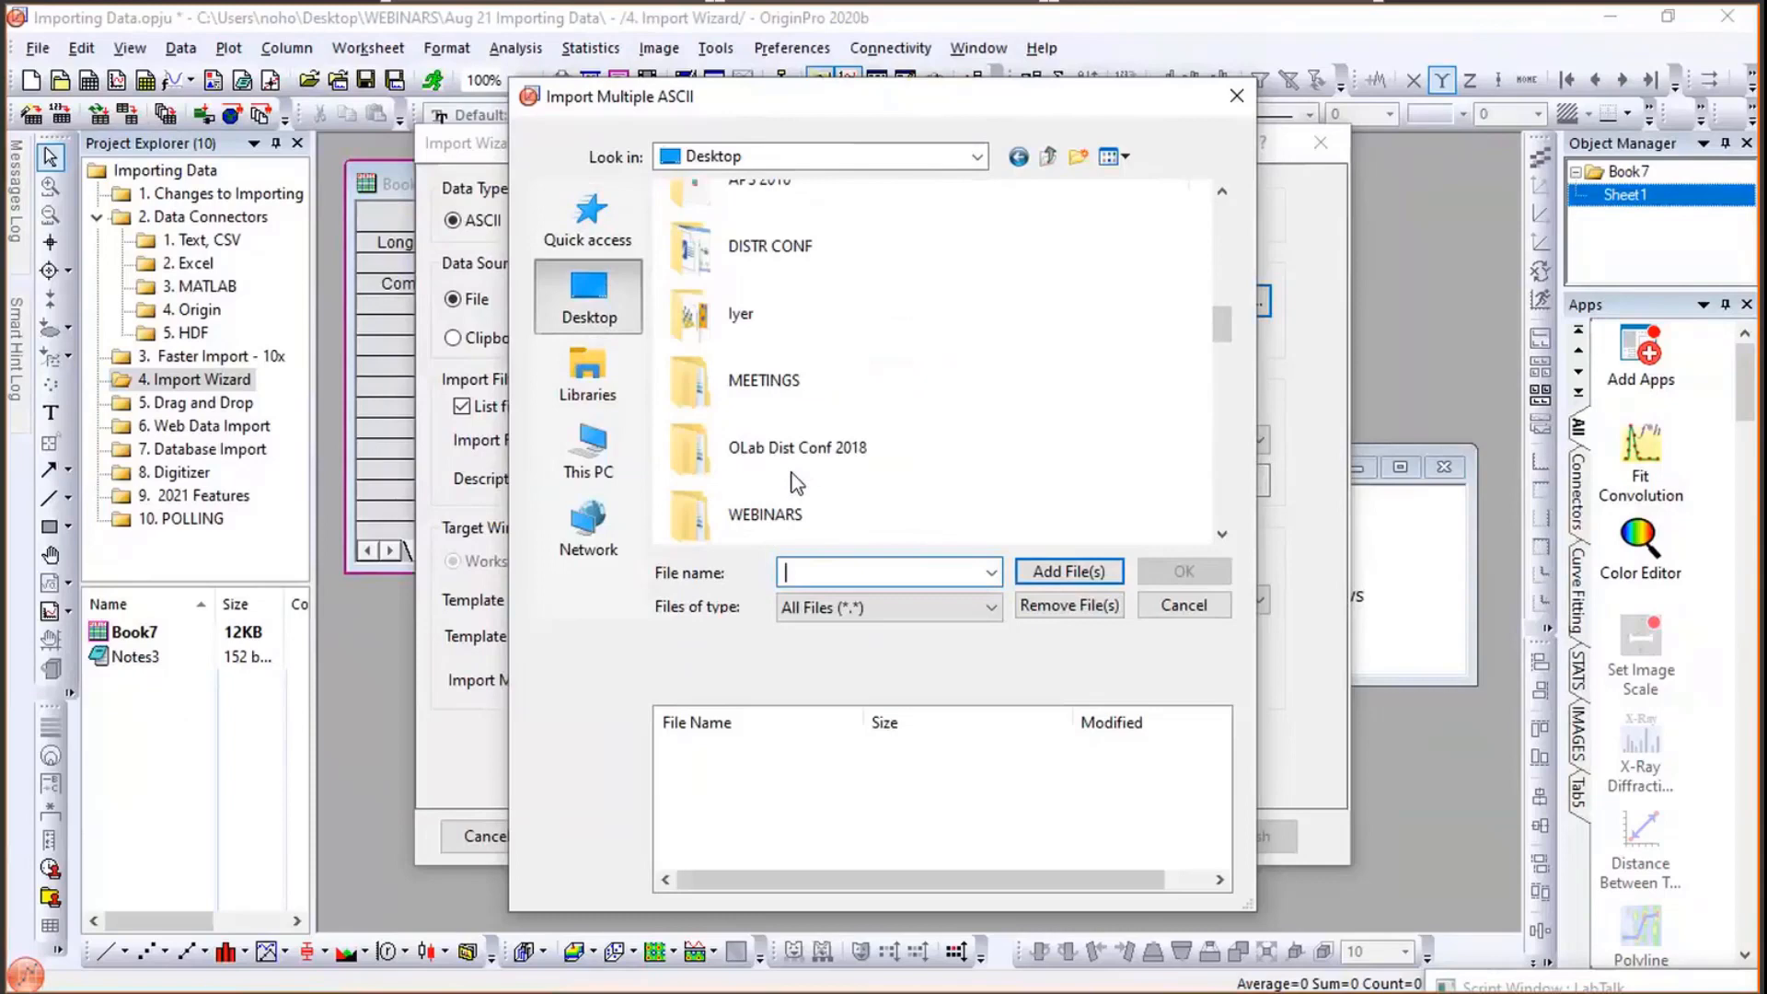
pyautogui.doubleClick(810, 512)
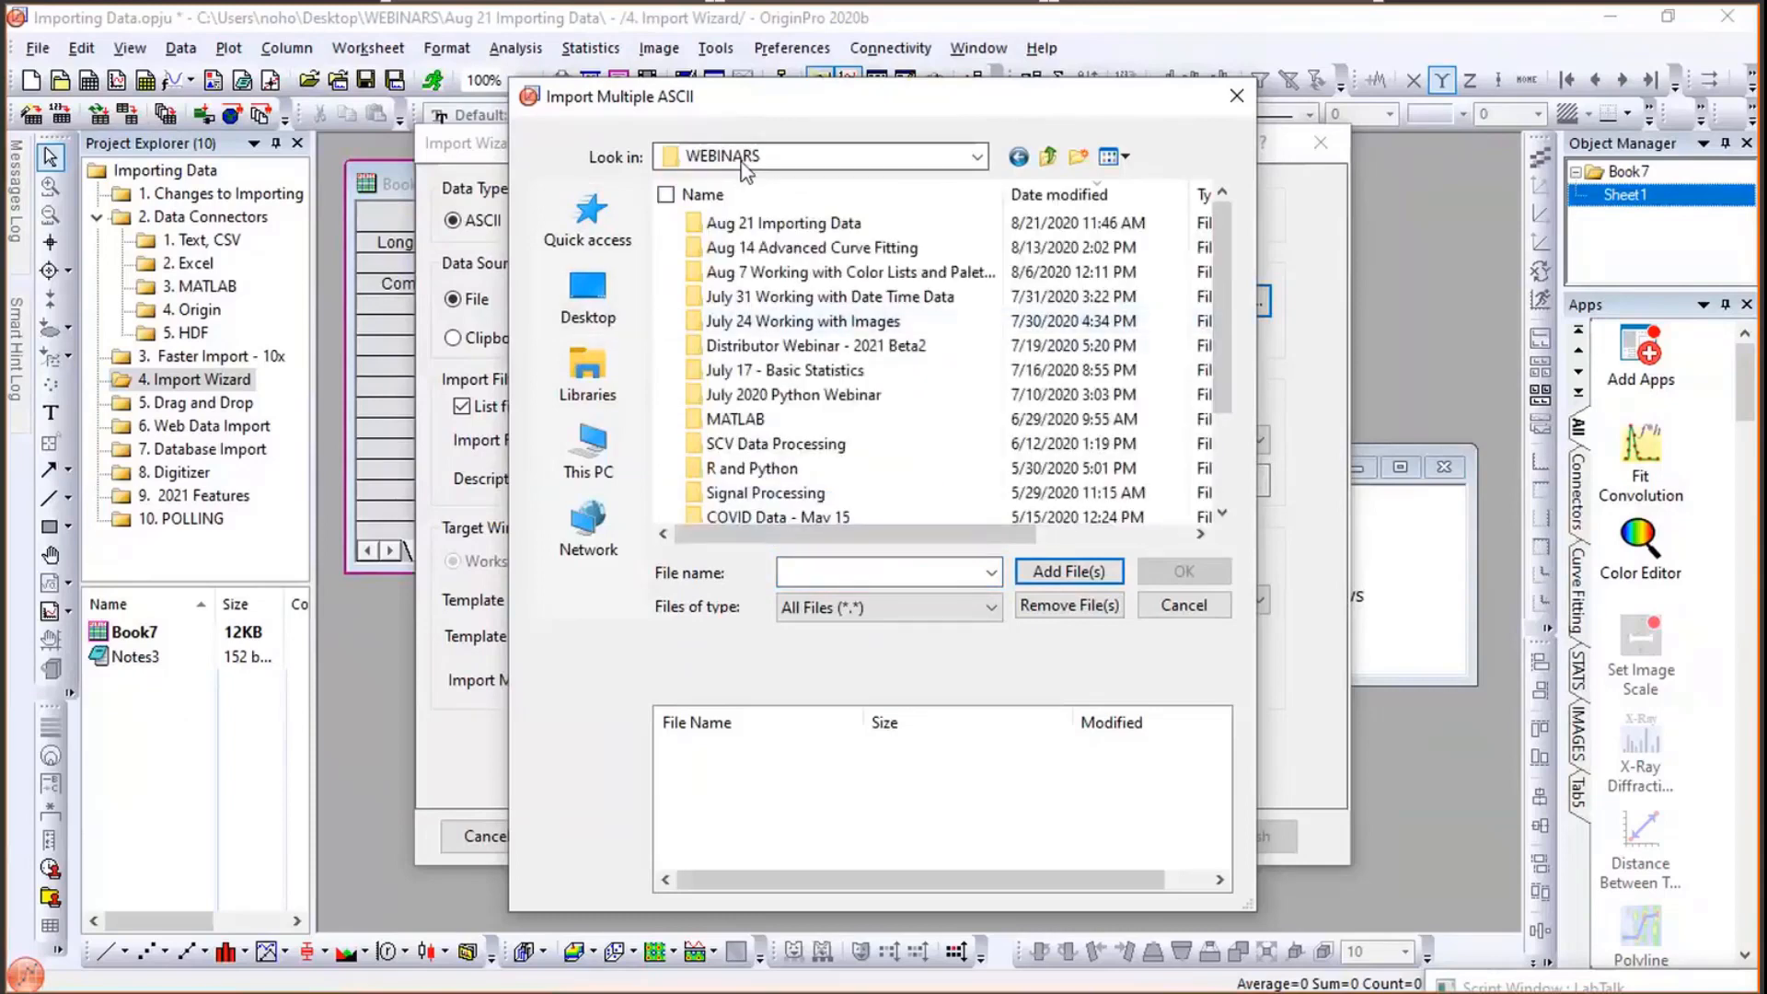
pyautogui.doubleClick(742, 223)
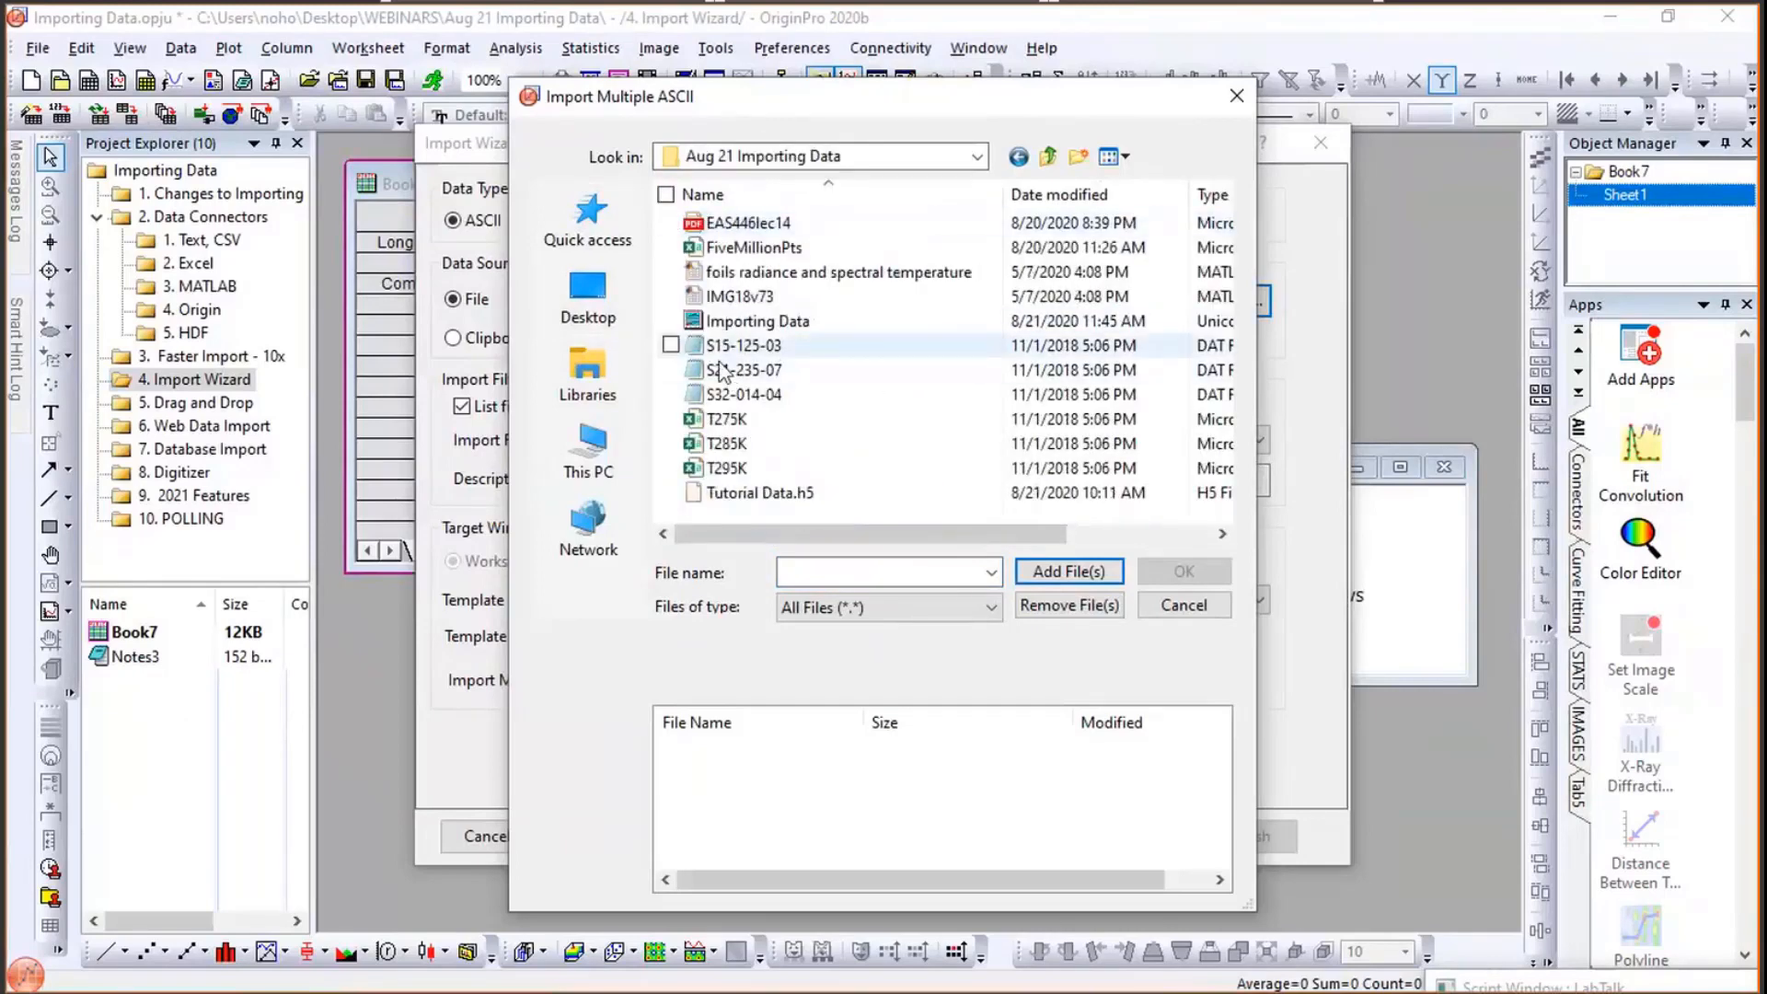
pyautogui.click(740, 322)
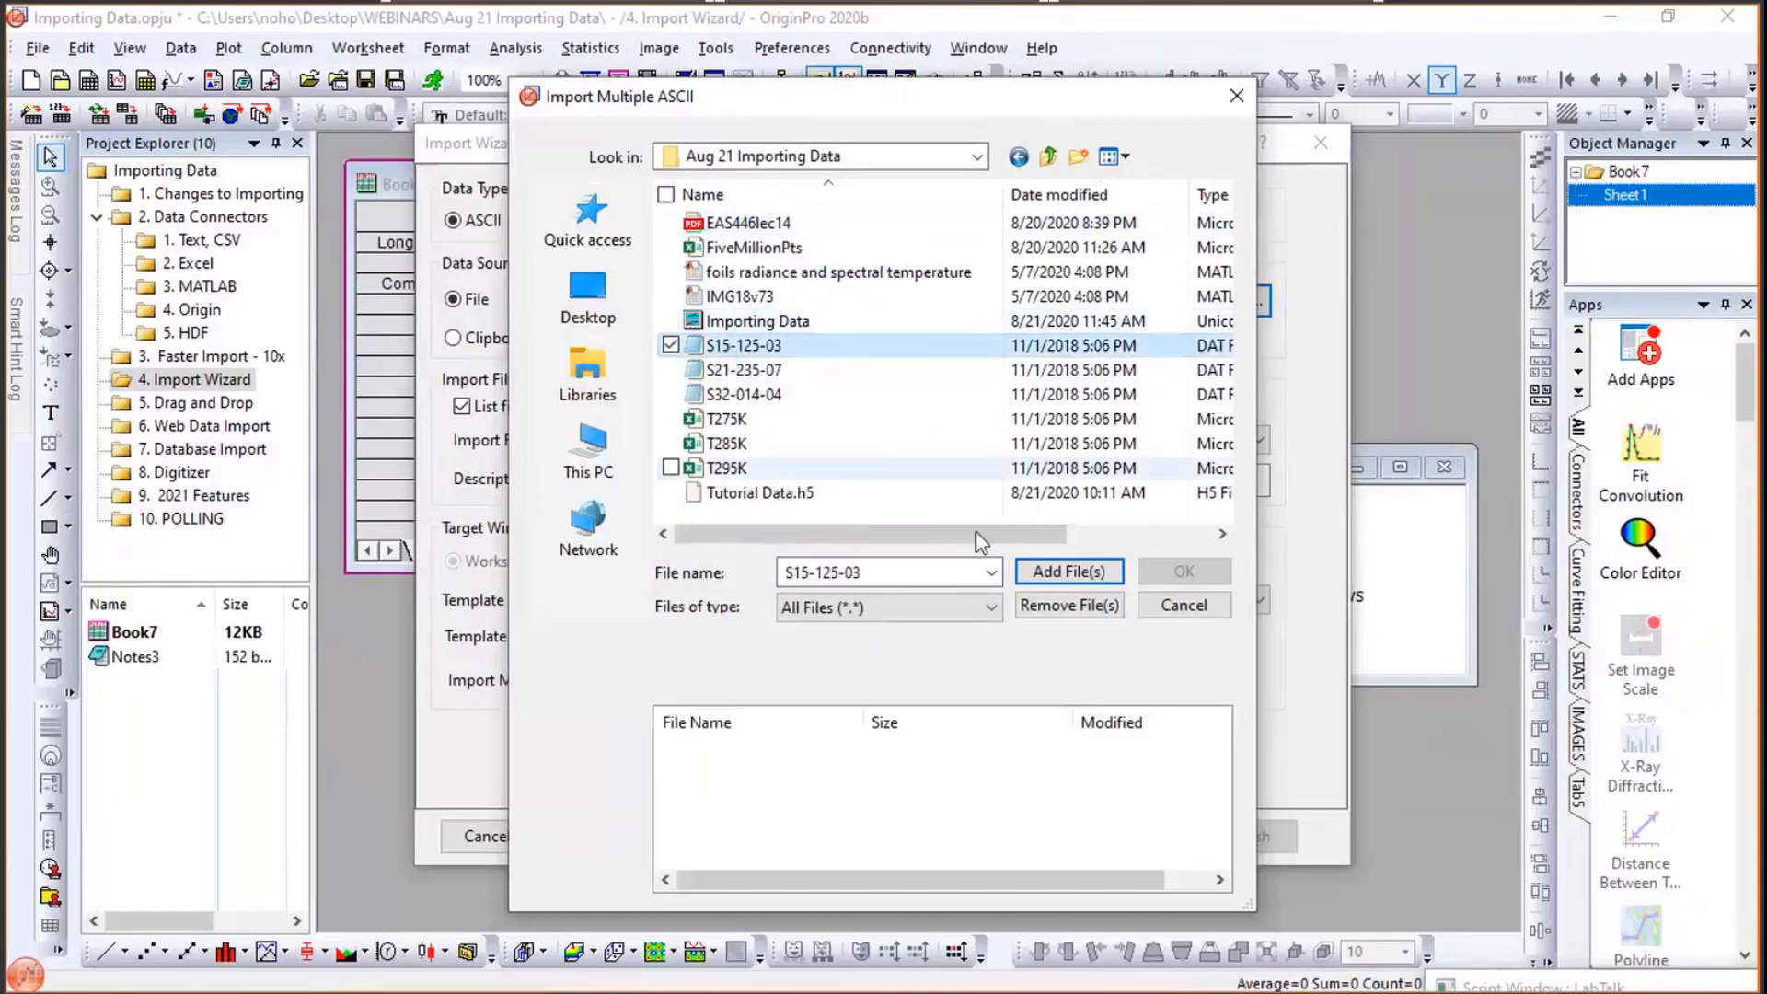
pyautogui.click(1091, 565)
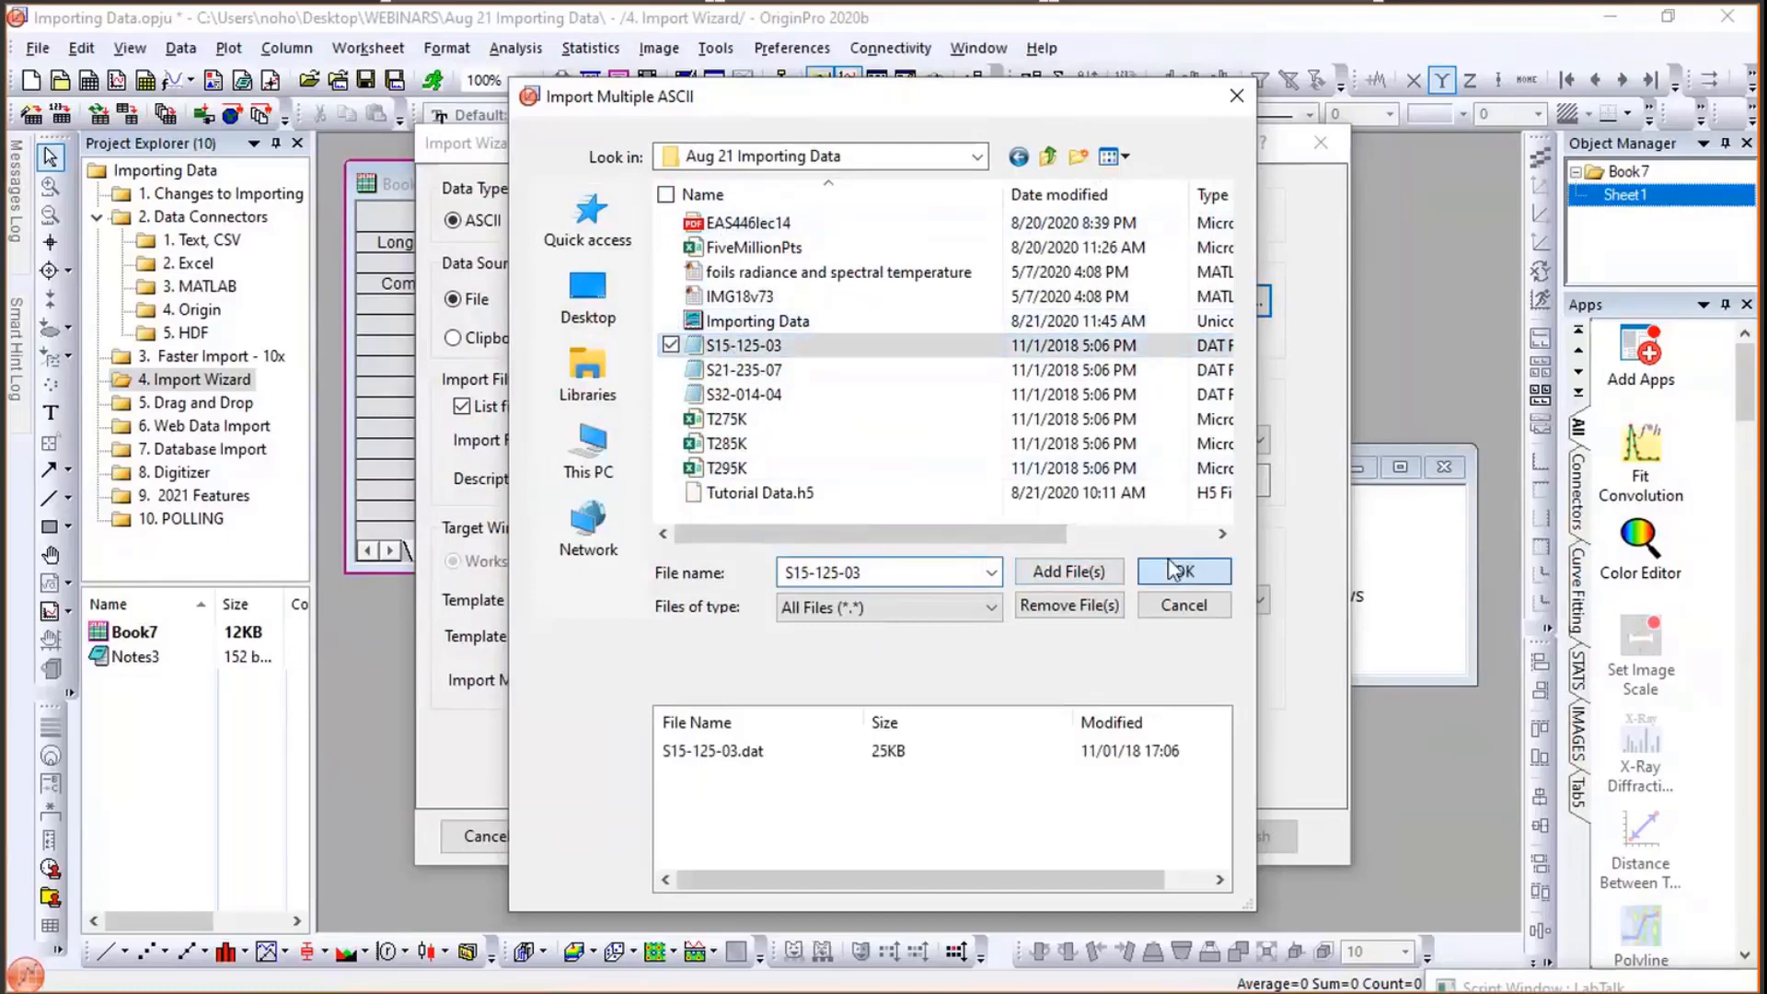
pyautogui.click(1182, 571)
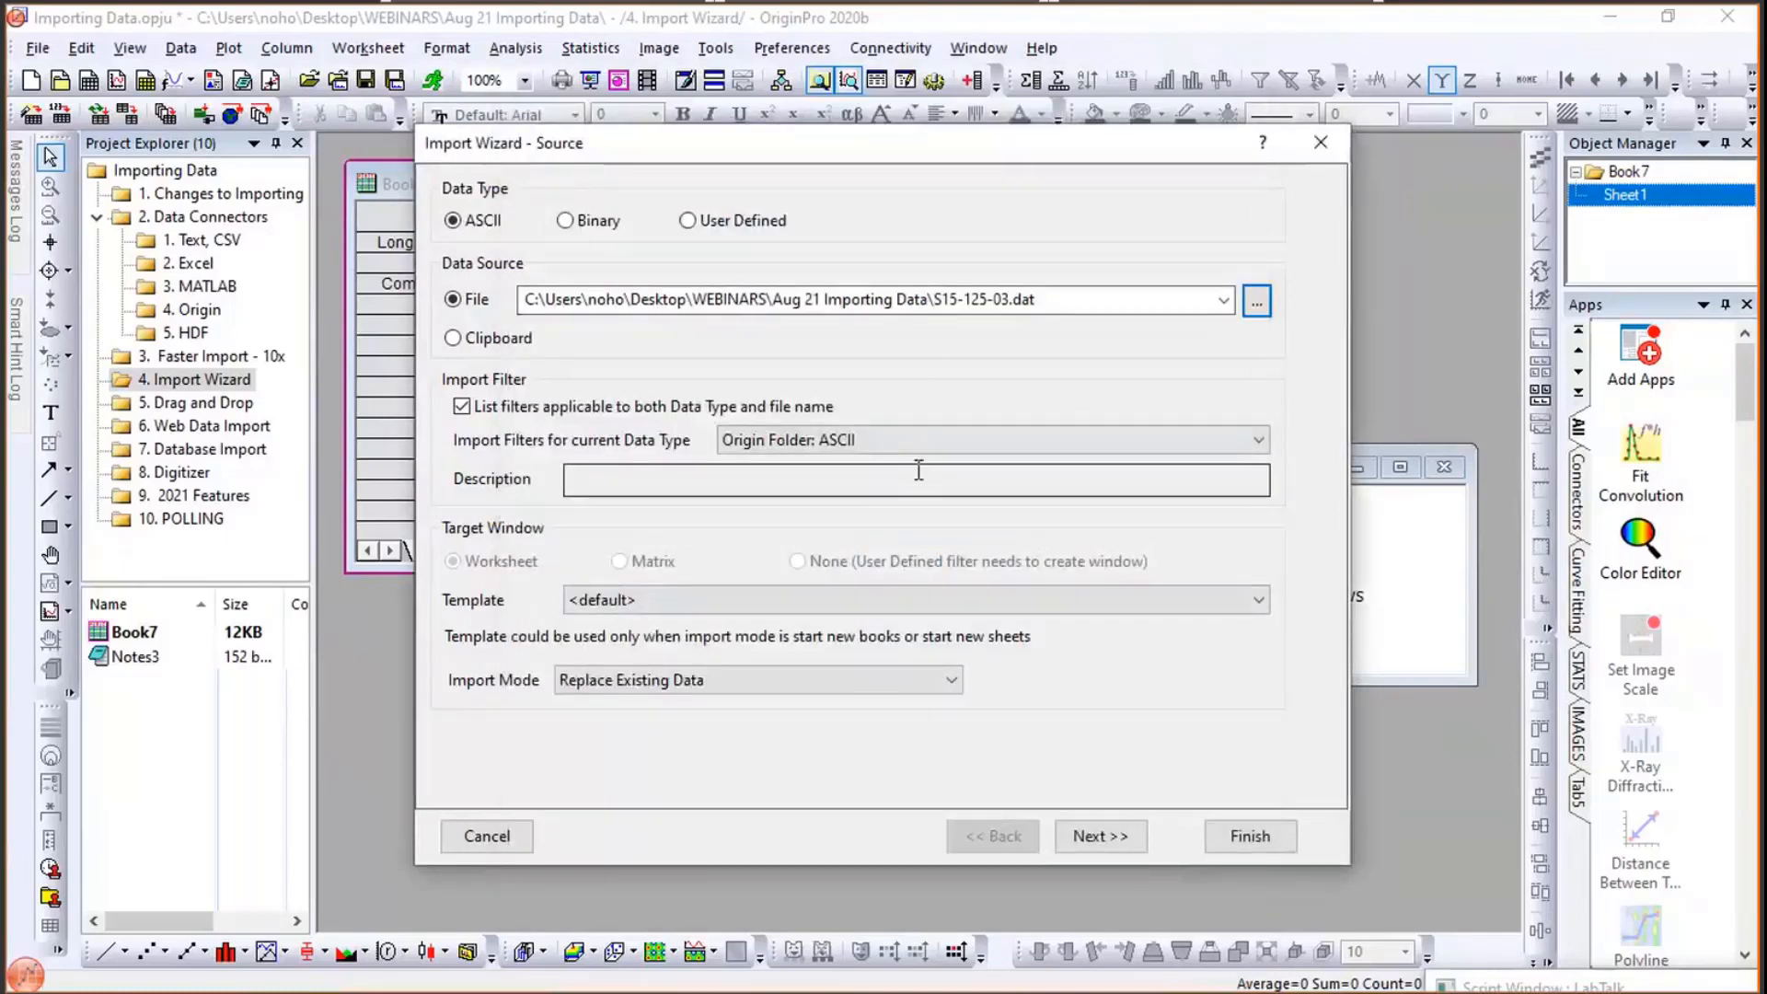
# - Advance to variable extraction and enable delimiter-located variables, adding them to page info with user parameter rows for each
pyautogui.click(1100, 837)
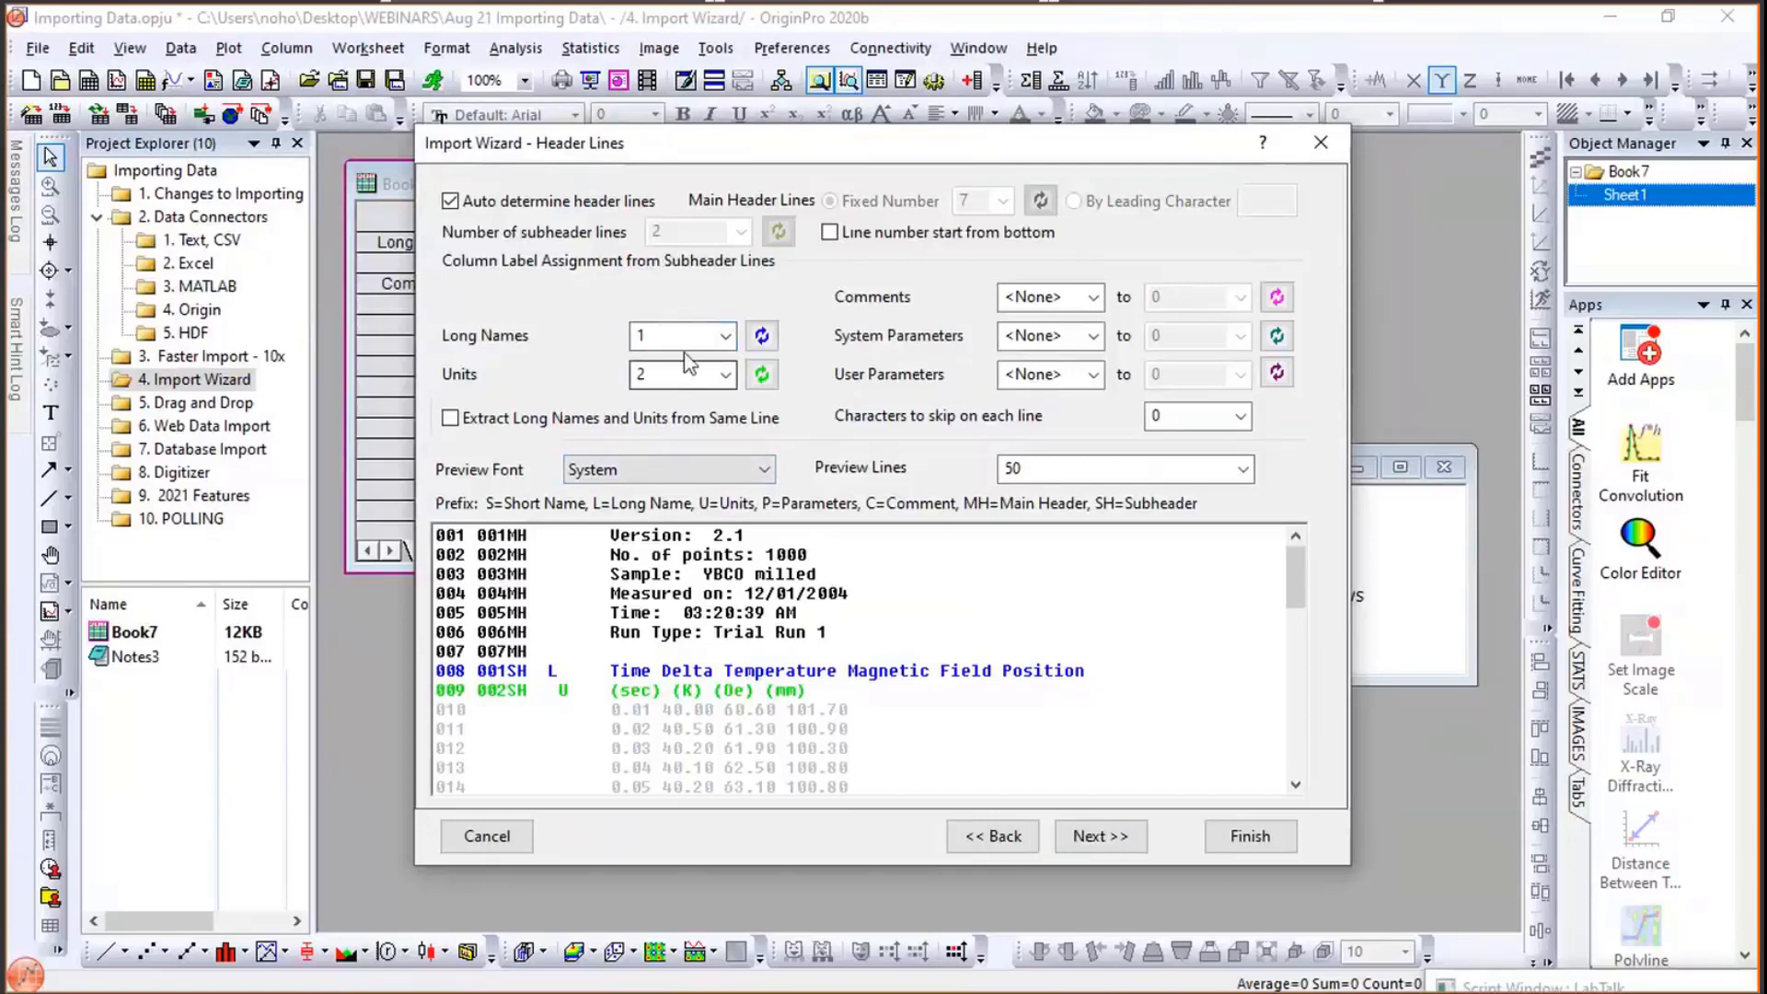
pyautogui.click(1087, 839)
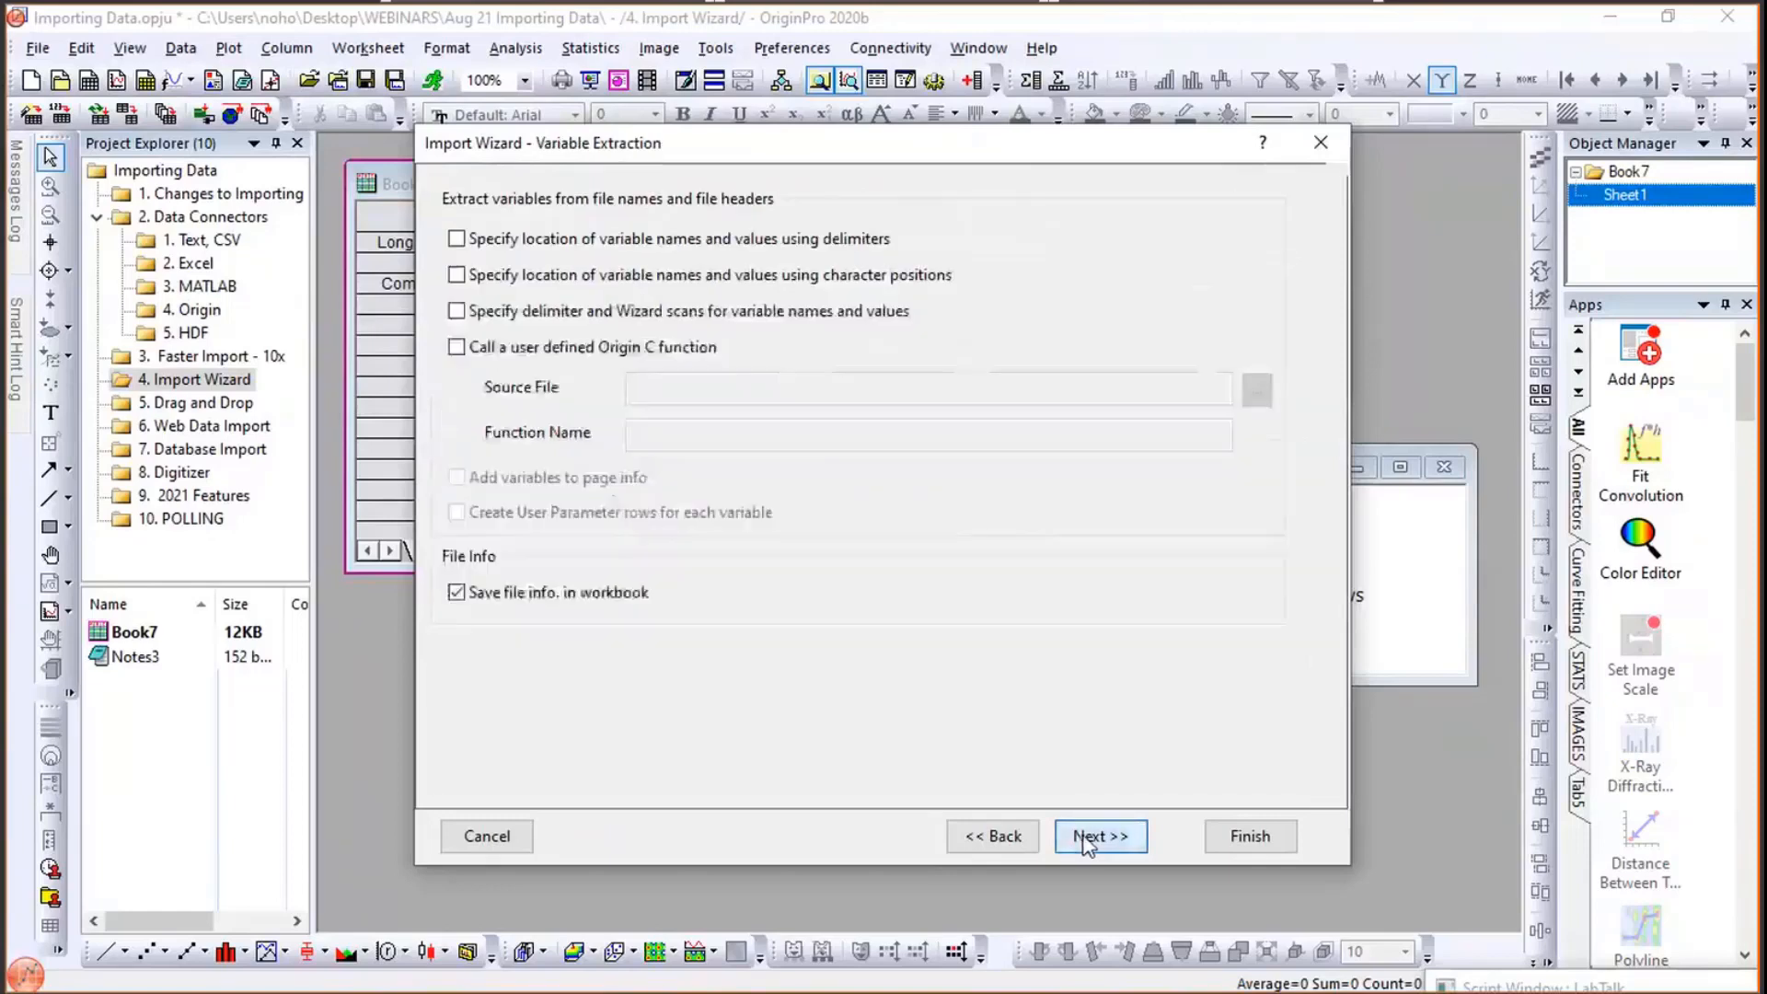
pyautogui.click(455, 240)
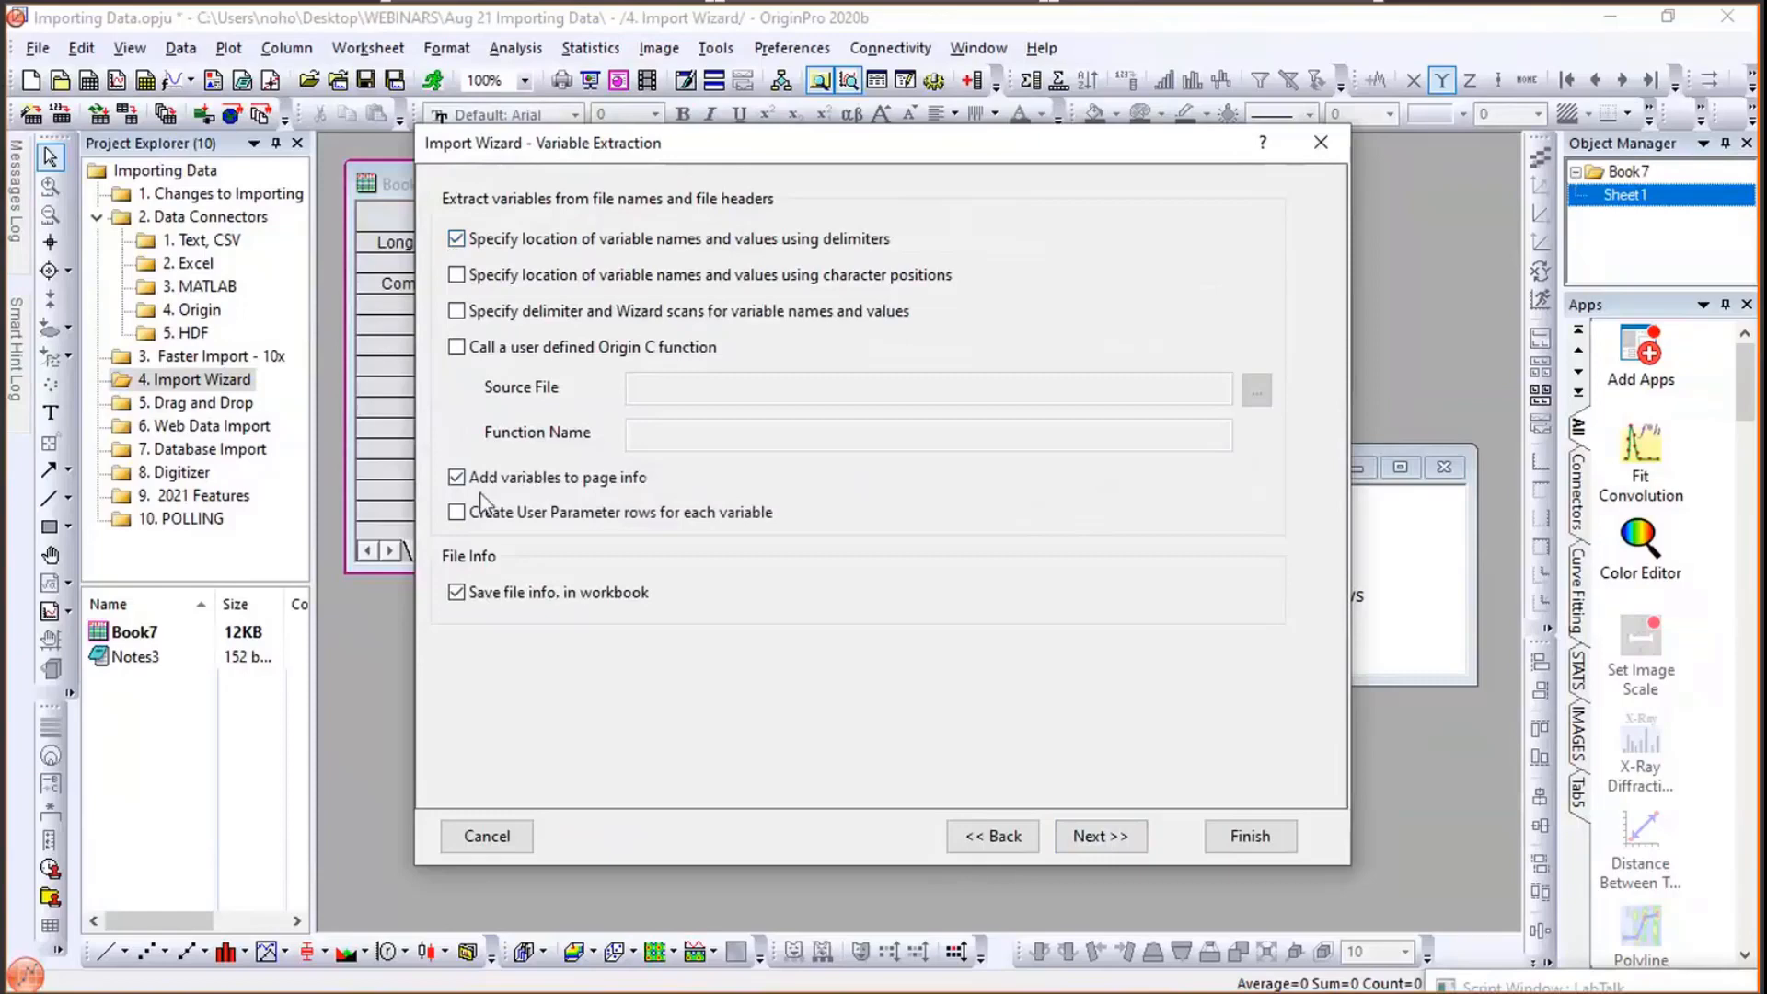
pyautogui.click(457, 512)
# - Add a variable from line H003 with a Colon delimiter, extracting its name from the file and value YBCO milled
pyautogui.click(1135, 833)
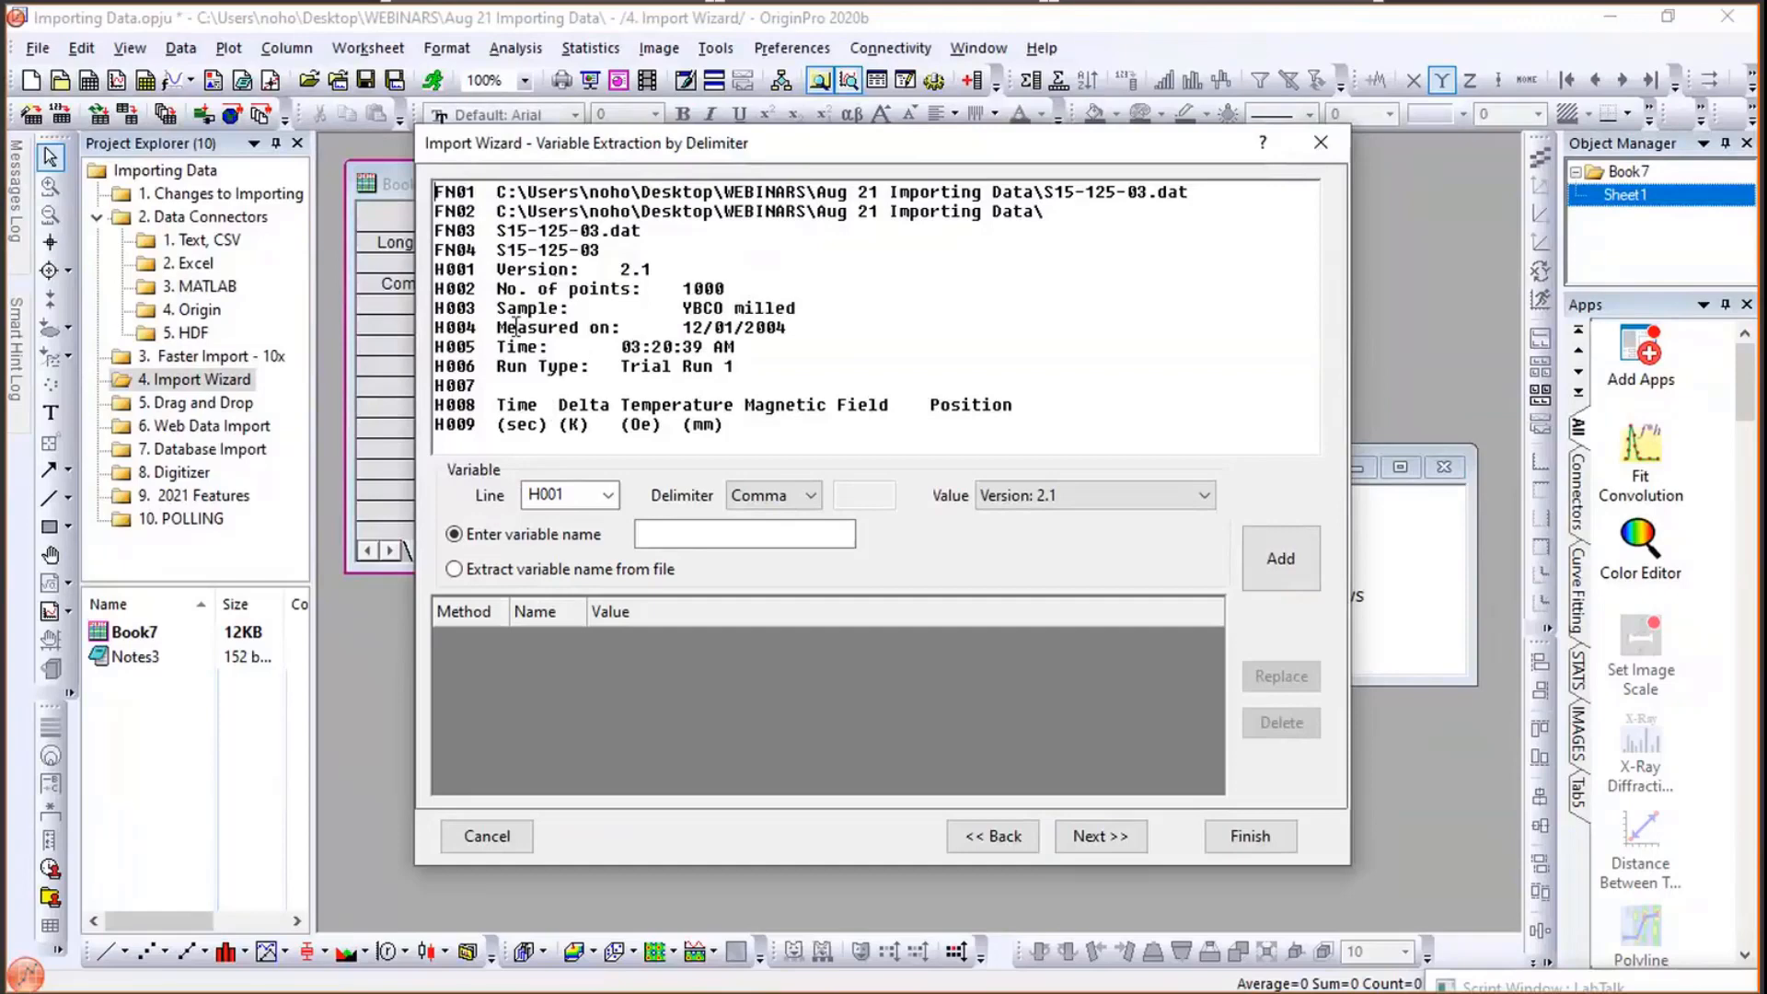
pyautogui.click(604, 497)
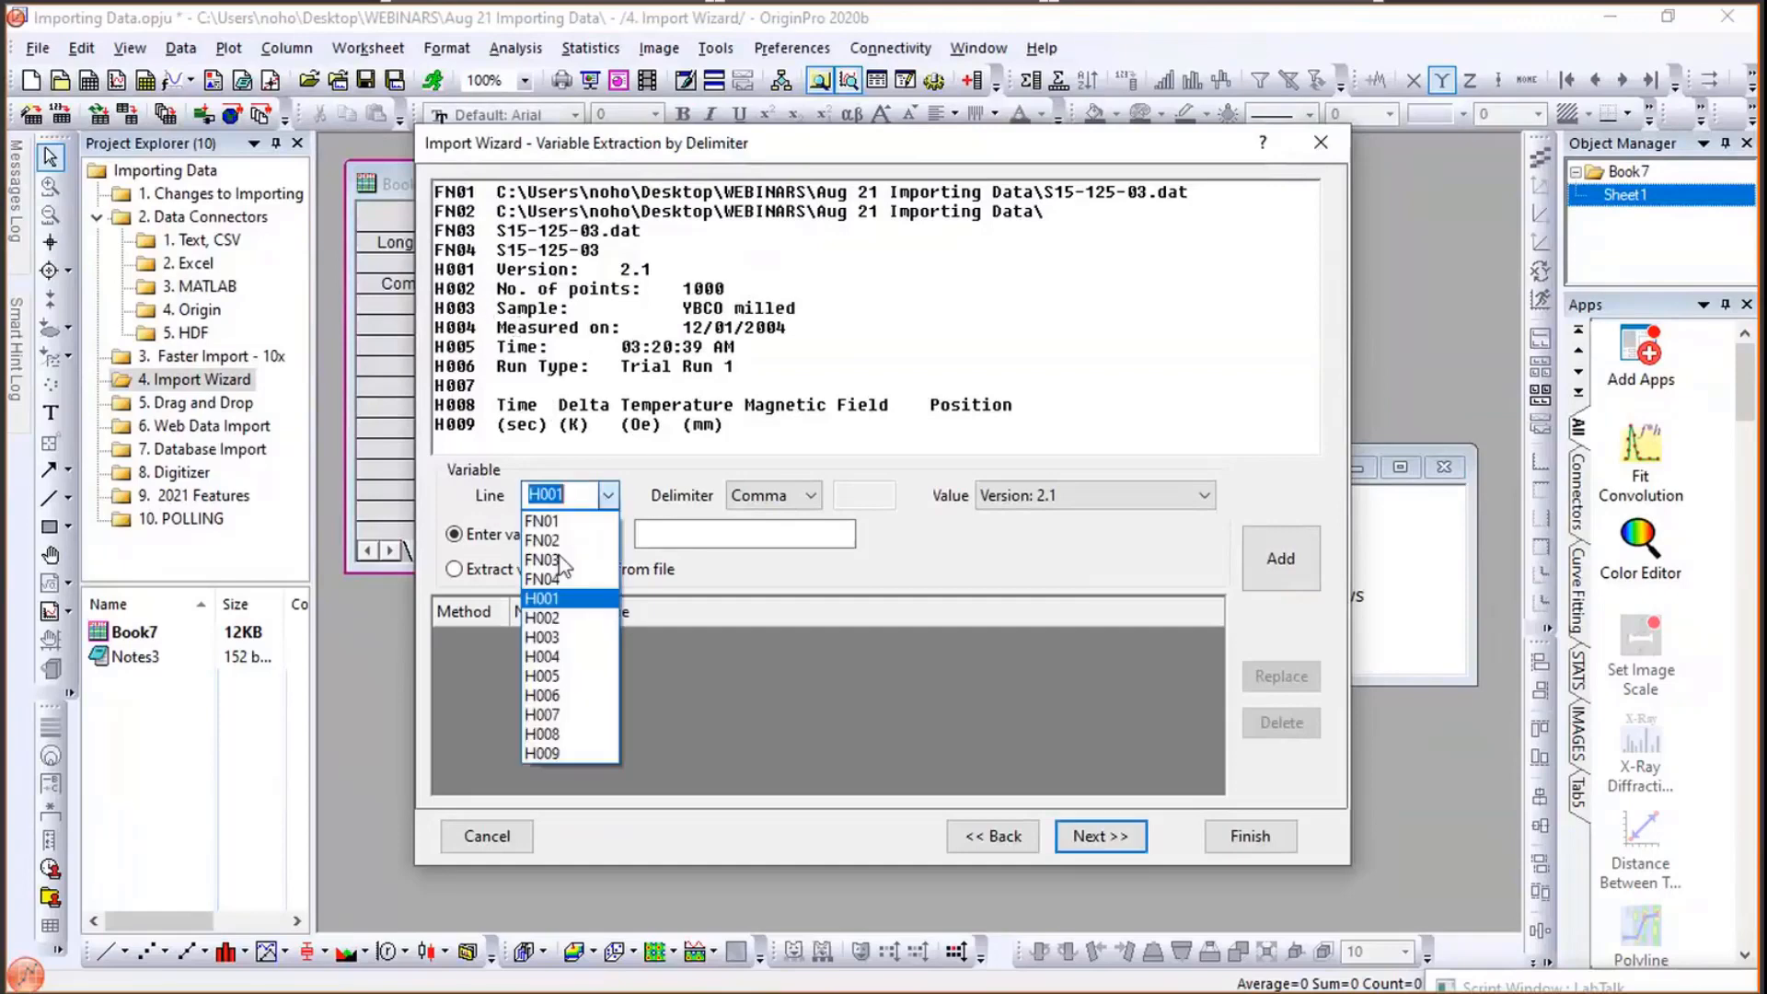
pyautogui.click(551, 637)
pyautogui.click(797, 495)
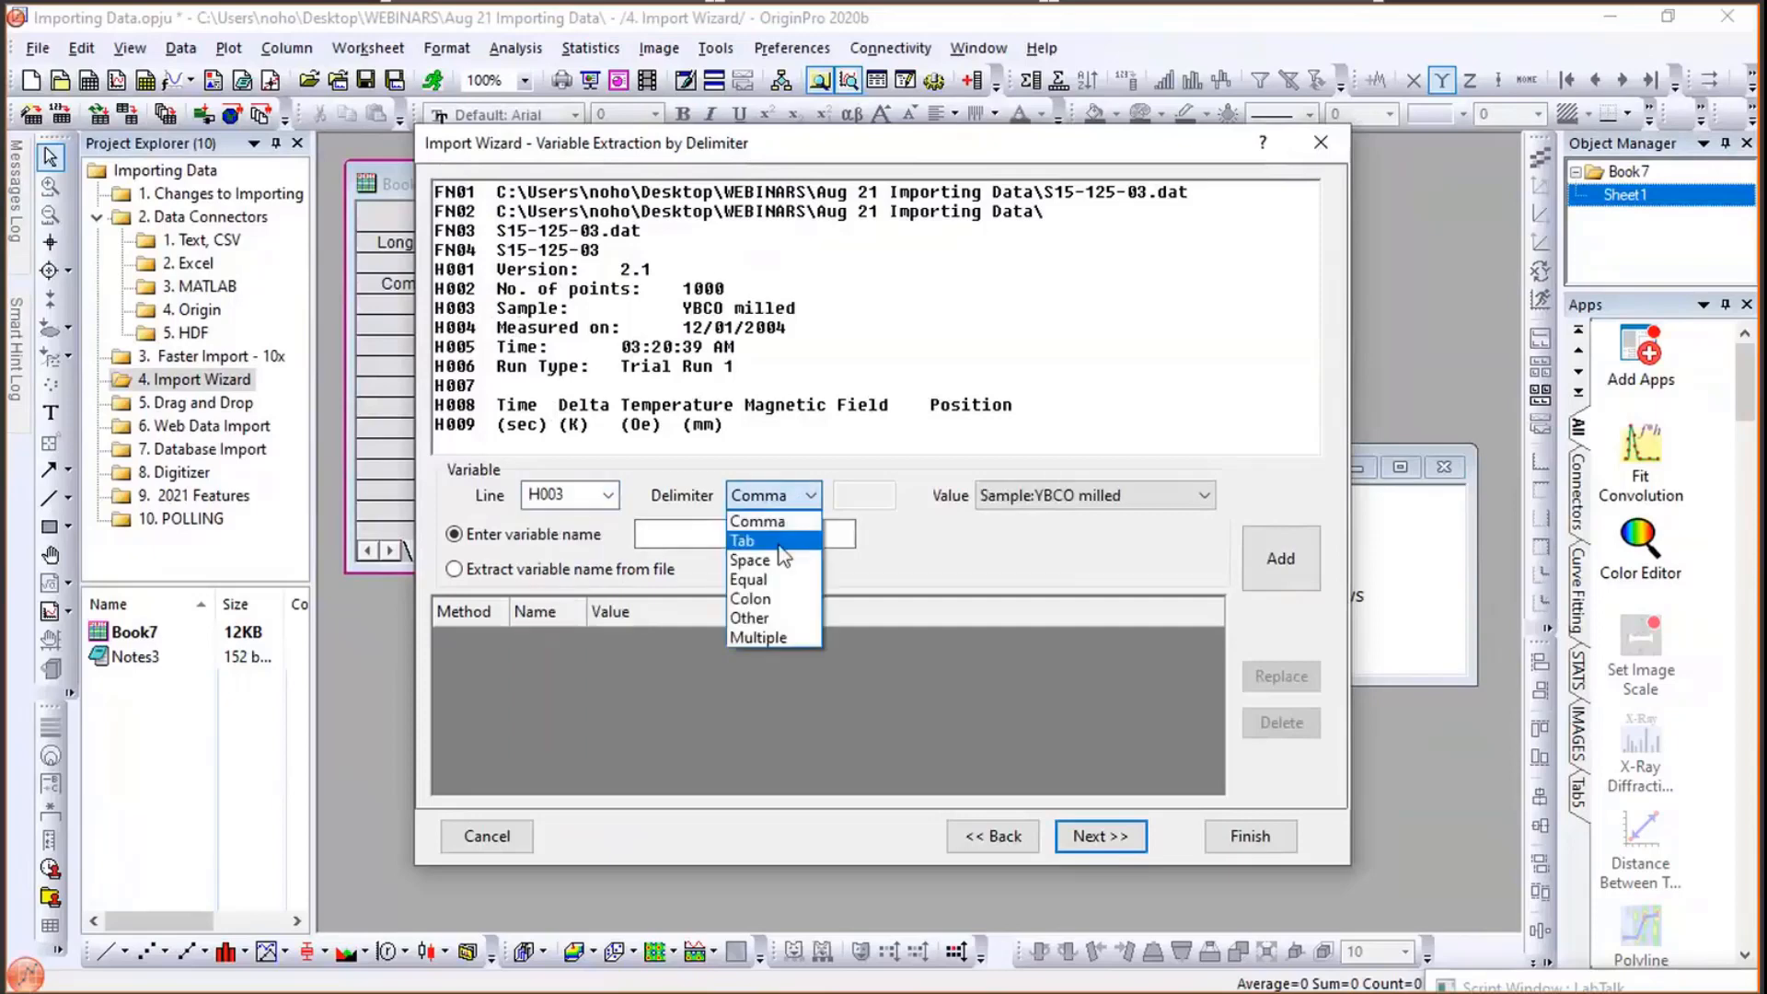
pyautogui.click(750, 598)
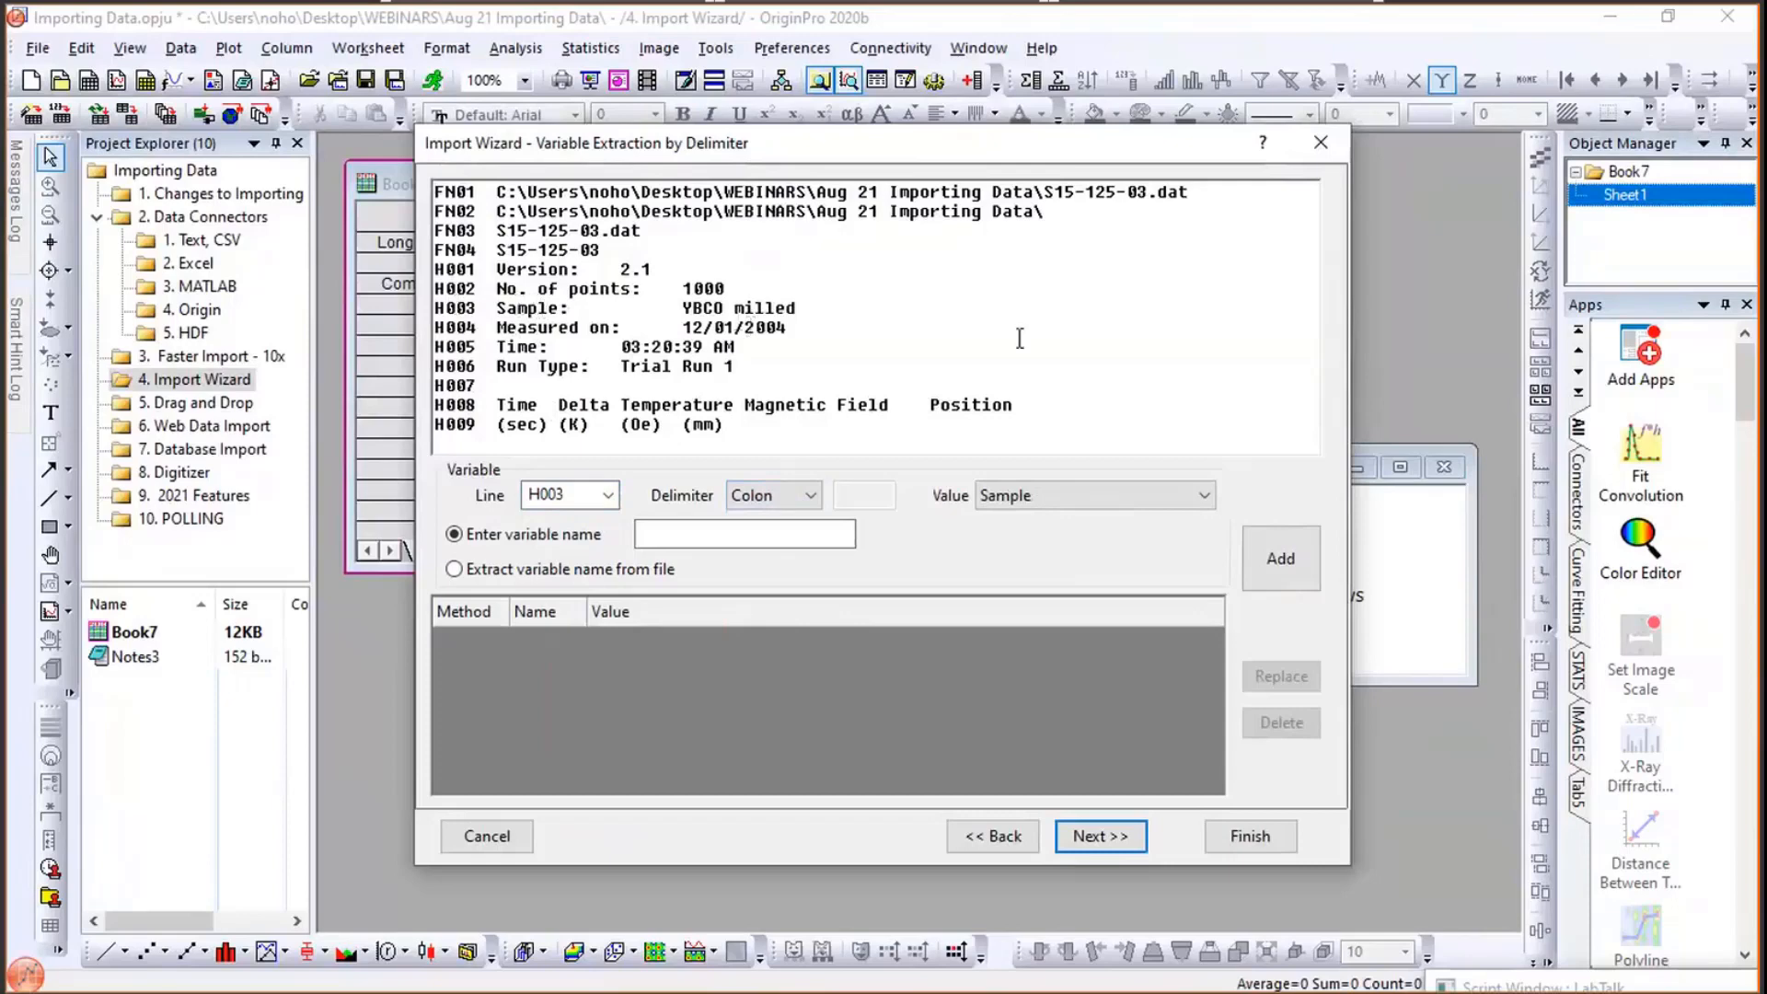
pyautogui.click(499, 570)
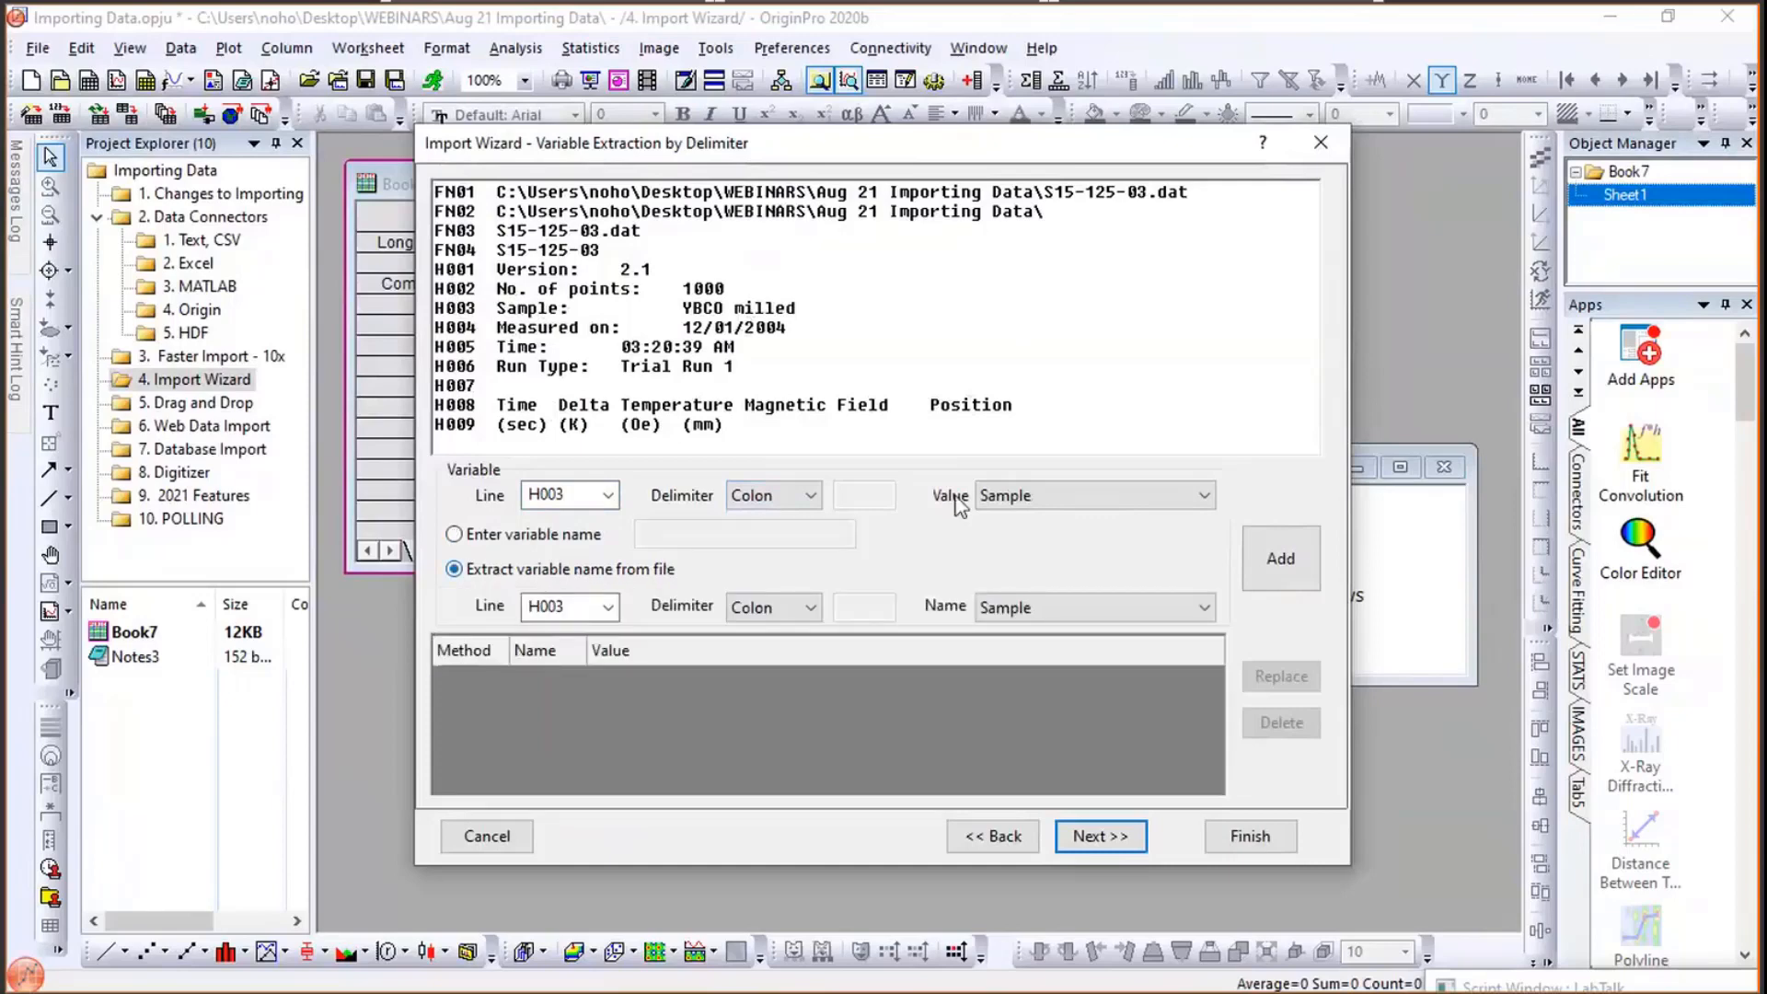
pyautogui.click(993, 501)
pyautogui.click(999, 537)
pyautogui.click(1259, 541)
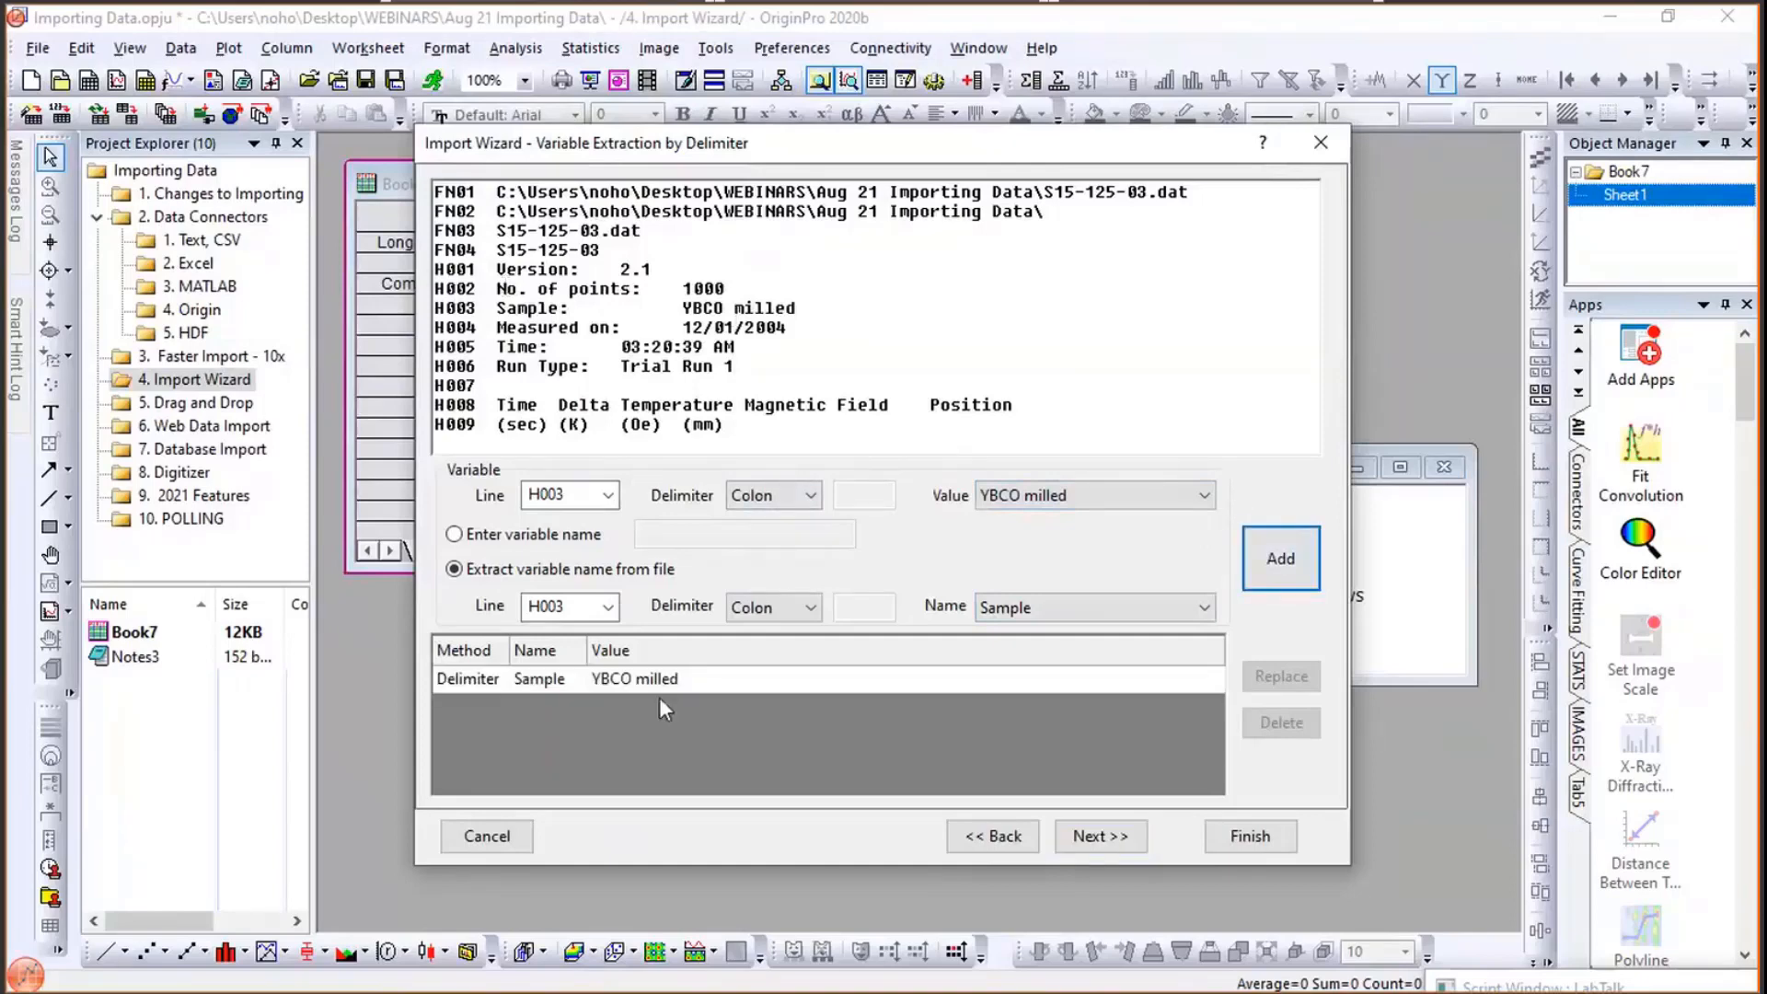
# - Add a second variable from line H002, extracting its name from the file with value 1000
pyautogui.click(609, 496)
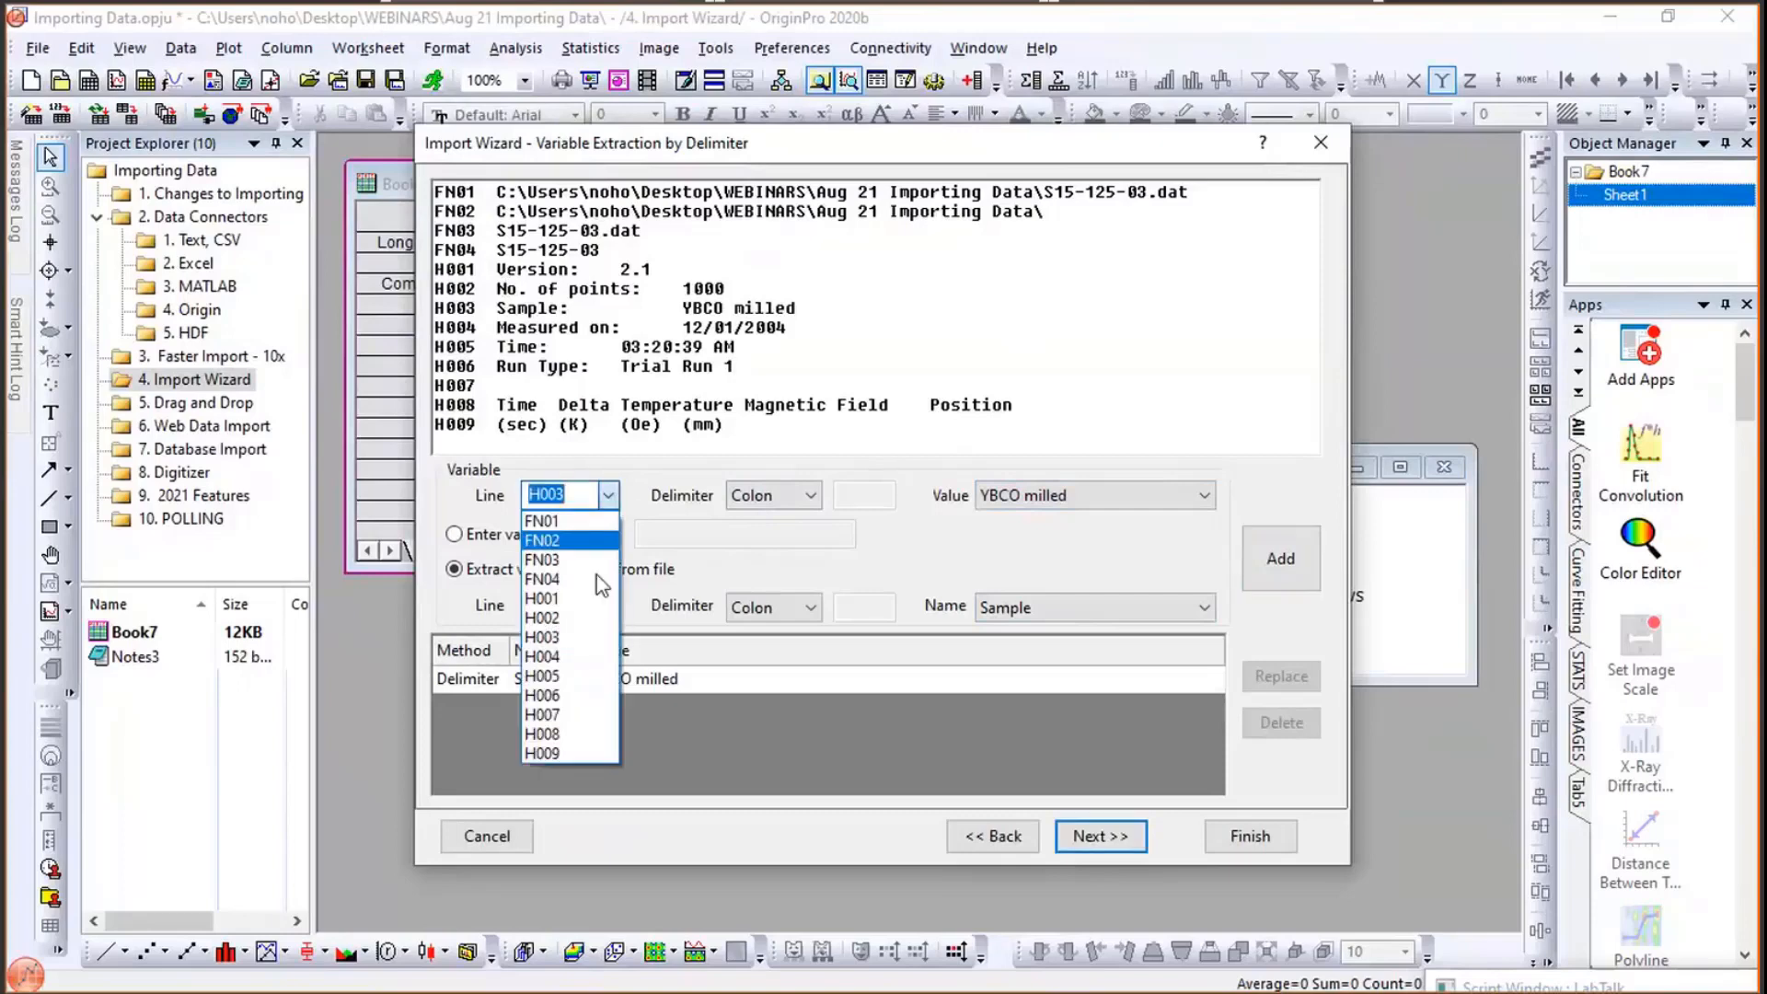
pyautogui.click(552, 618)
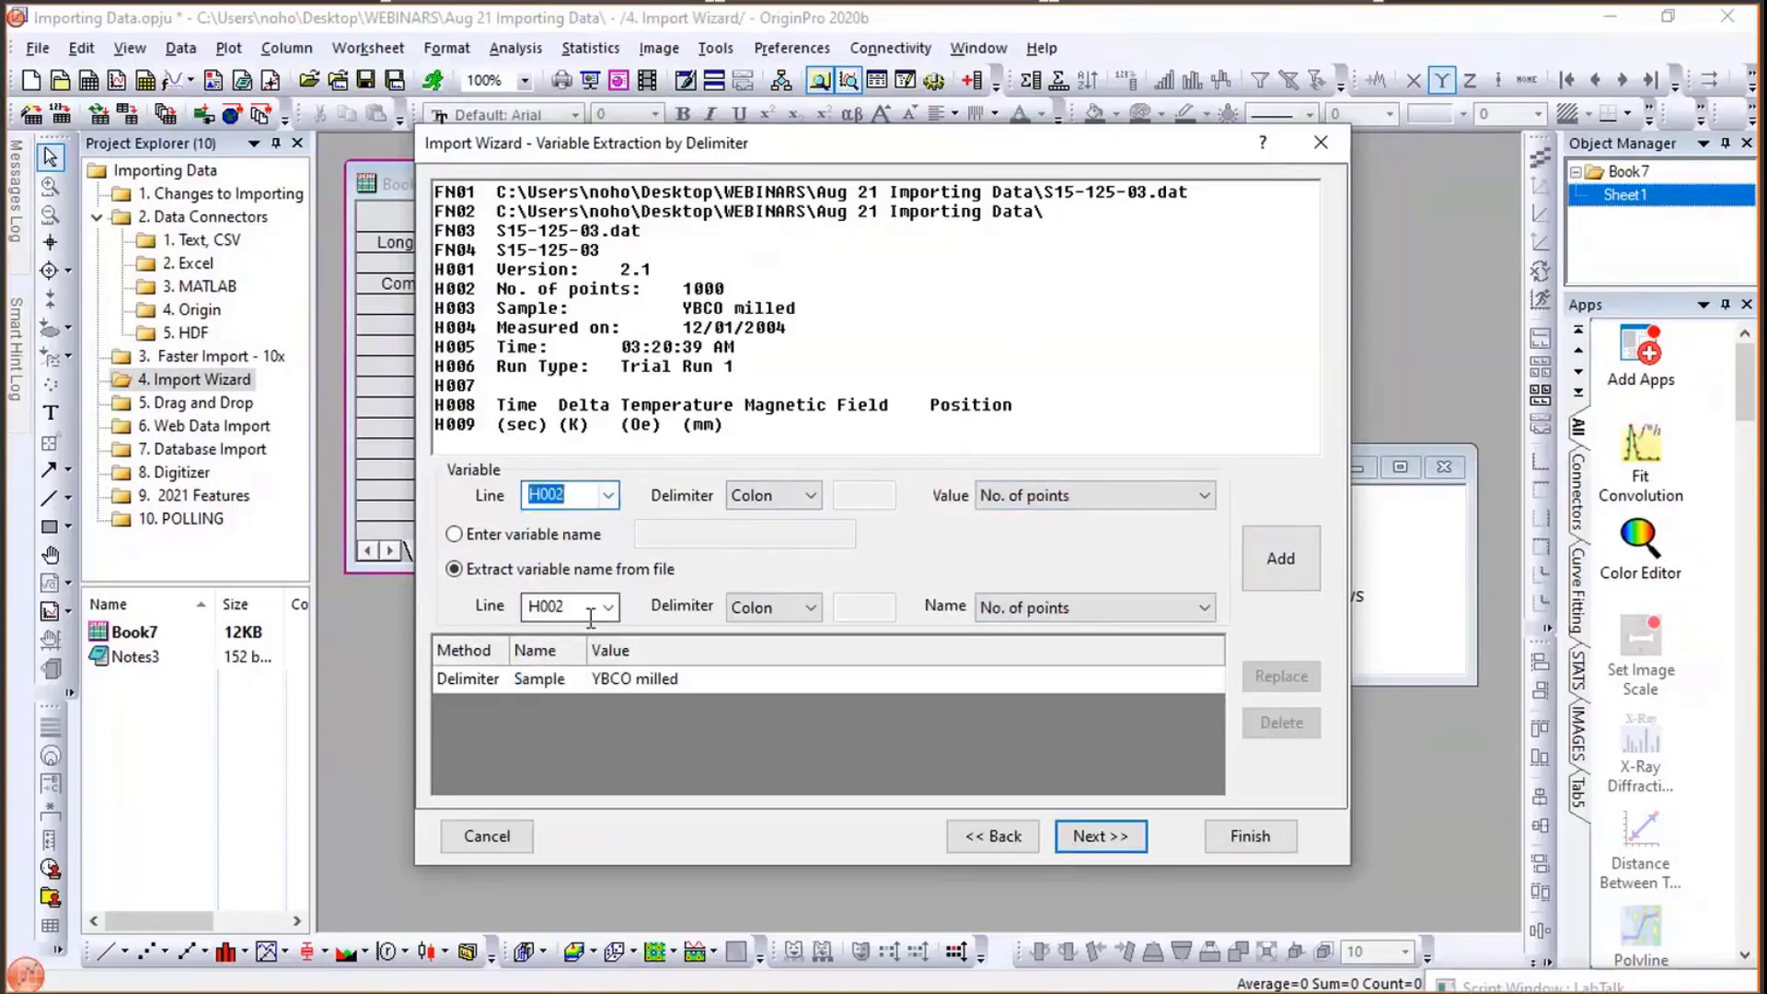
pyautogui.click(1097, 497)
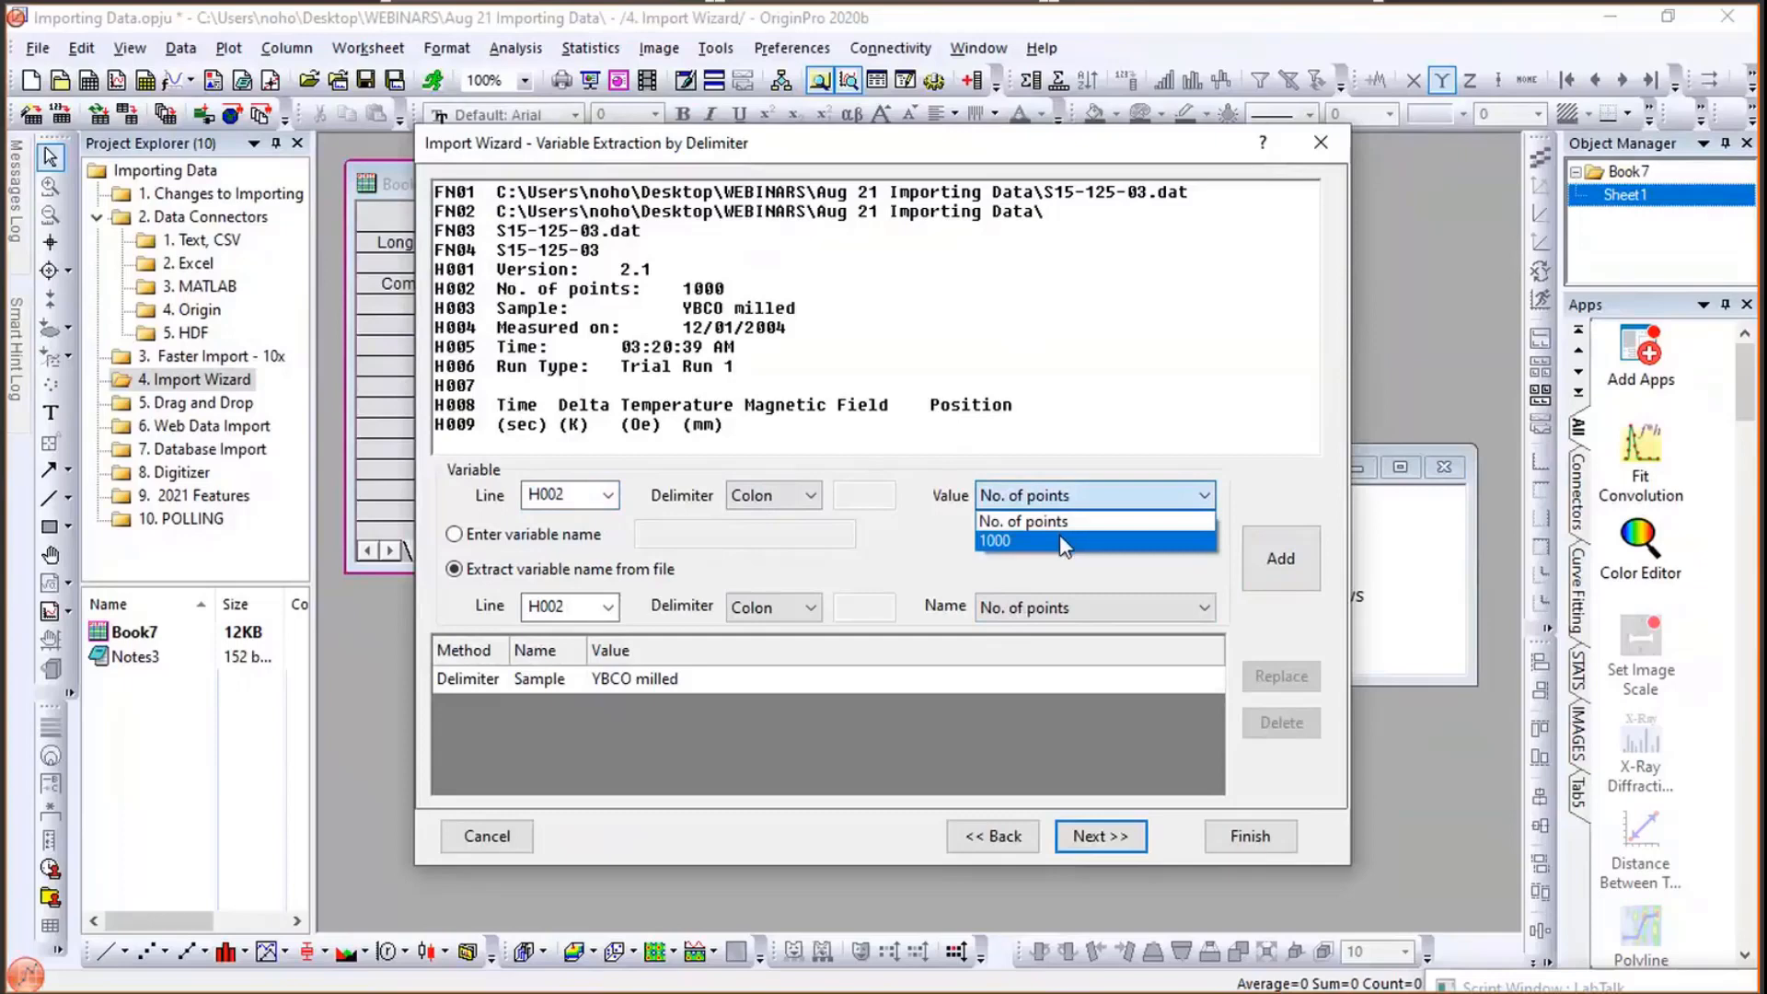
pyautogui.click(1067, 541)
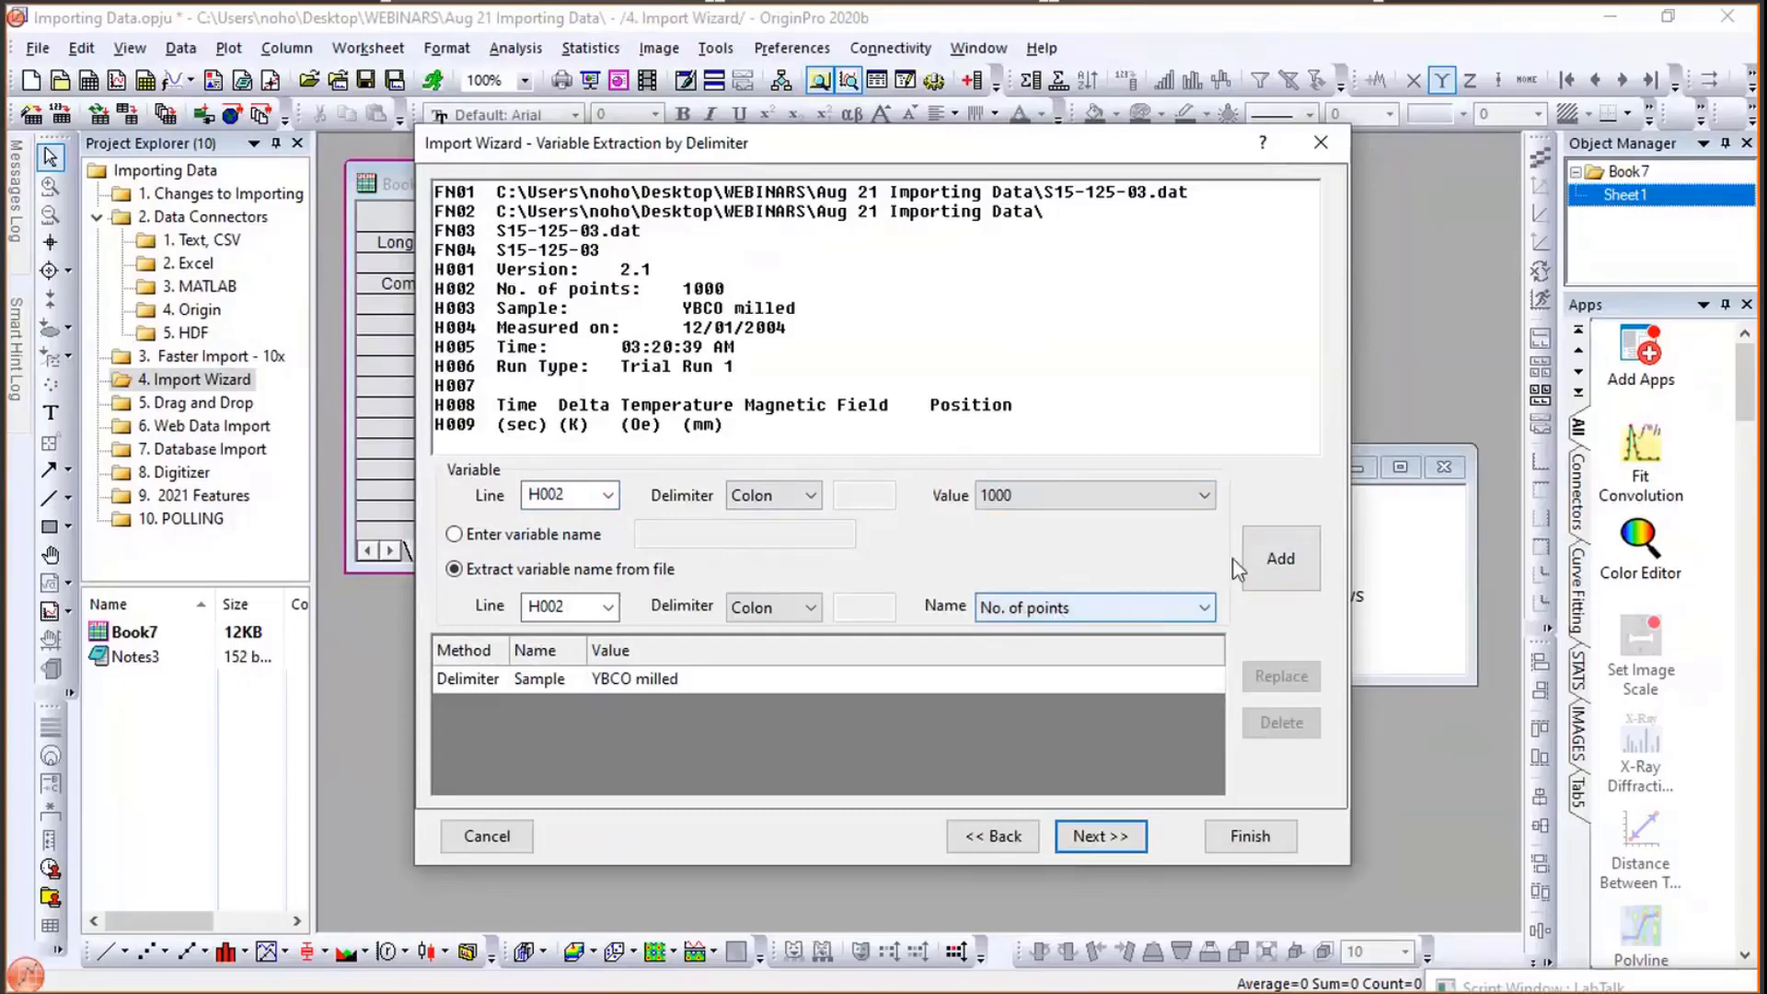
pyautogui.click(1289, 560)
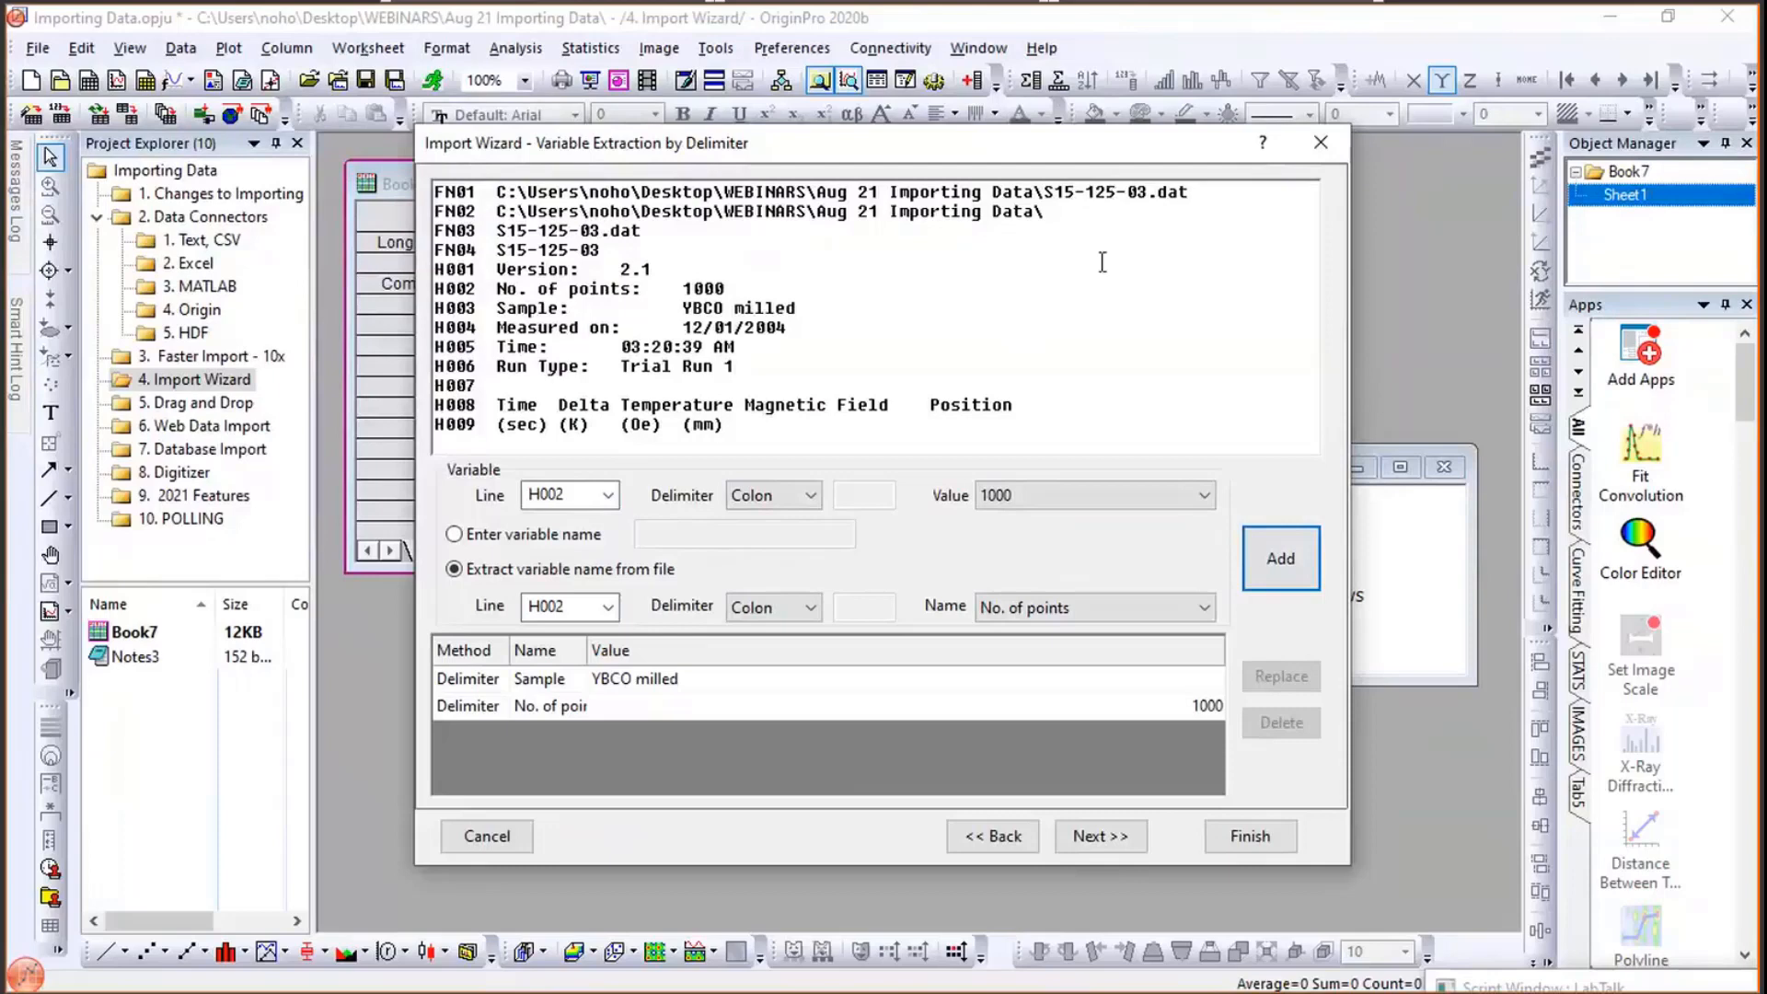
# - Advance to the Save Filters page and choose to save the filter in the data file folder
pyautogui.click(1101, 836)
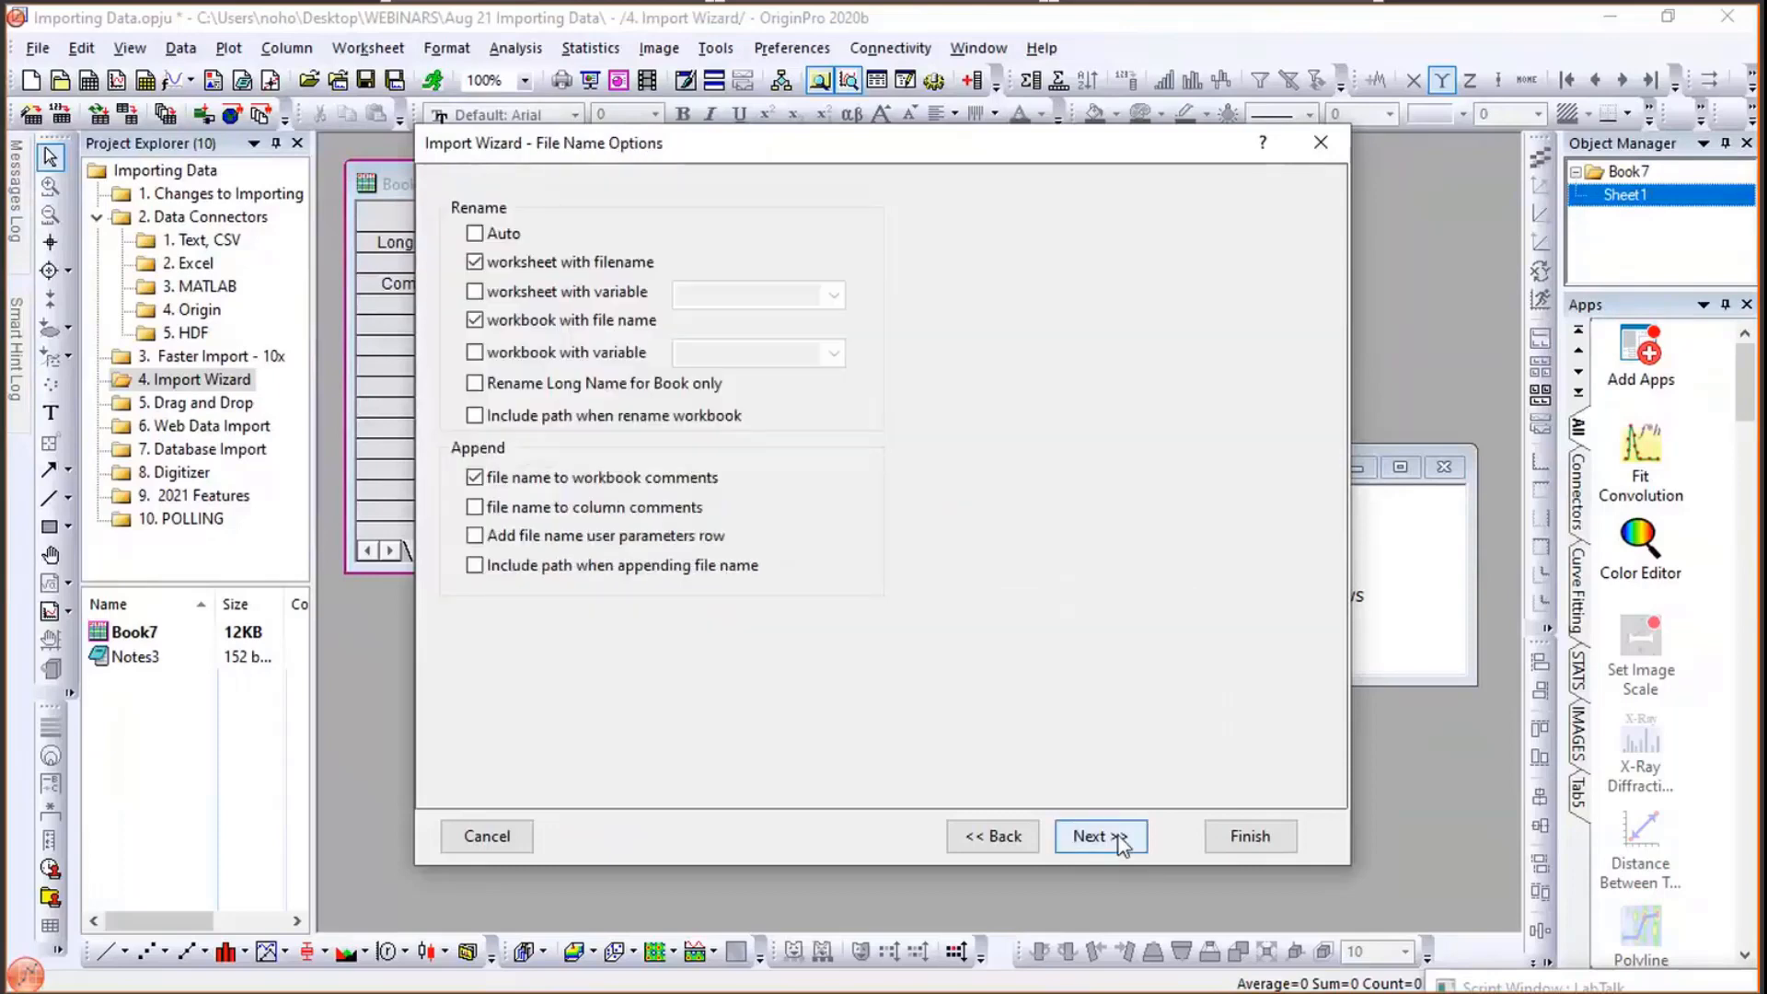
pyautogui.click(1101, 836)
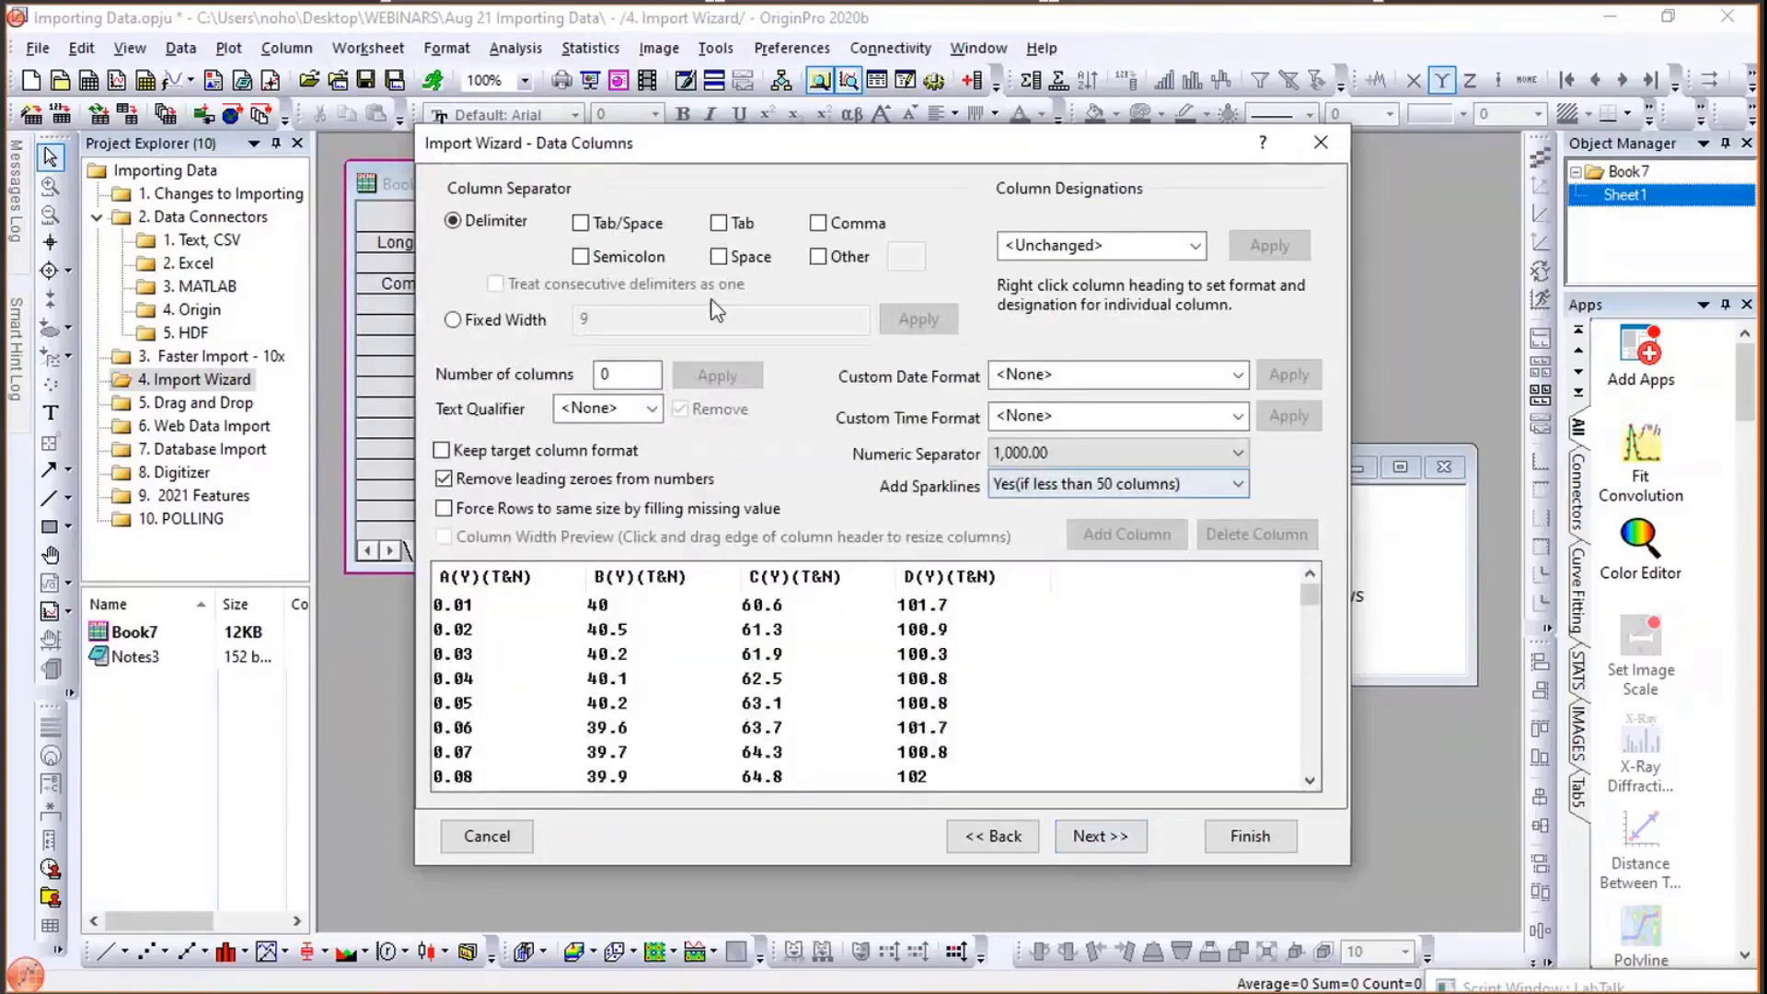
pyautogui.click(1096, 837)
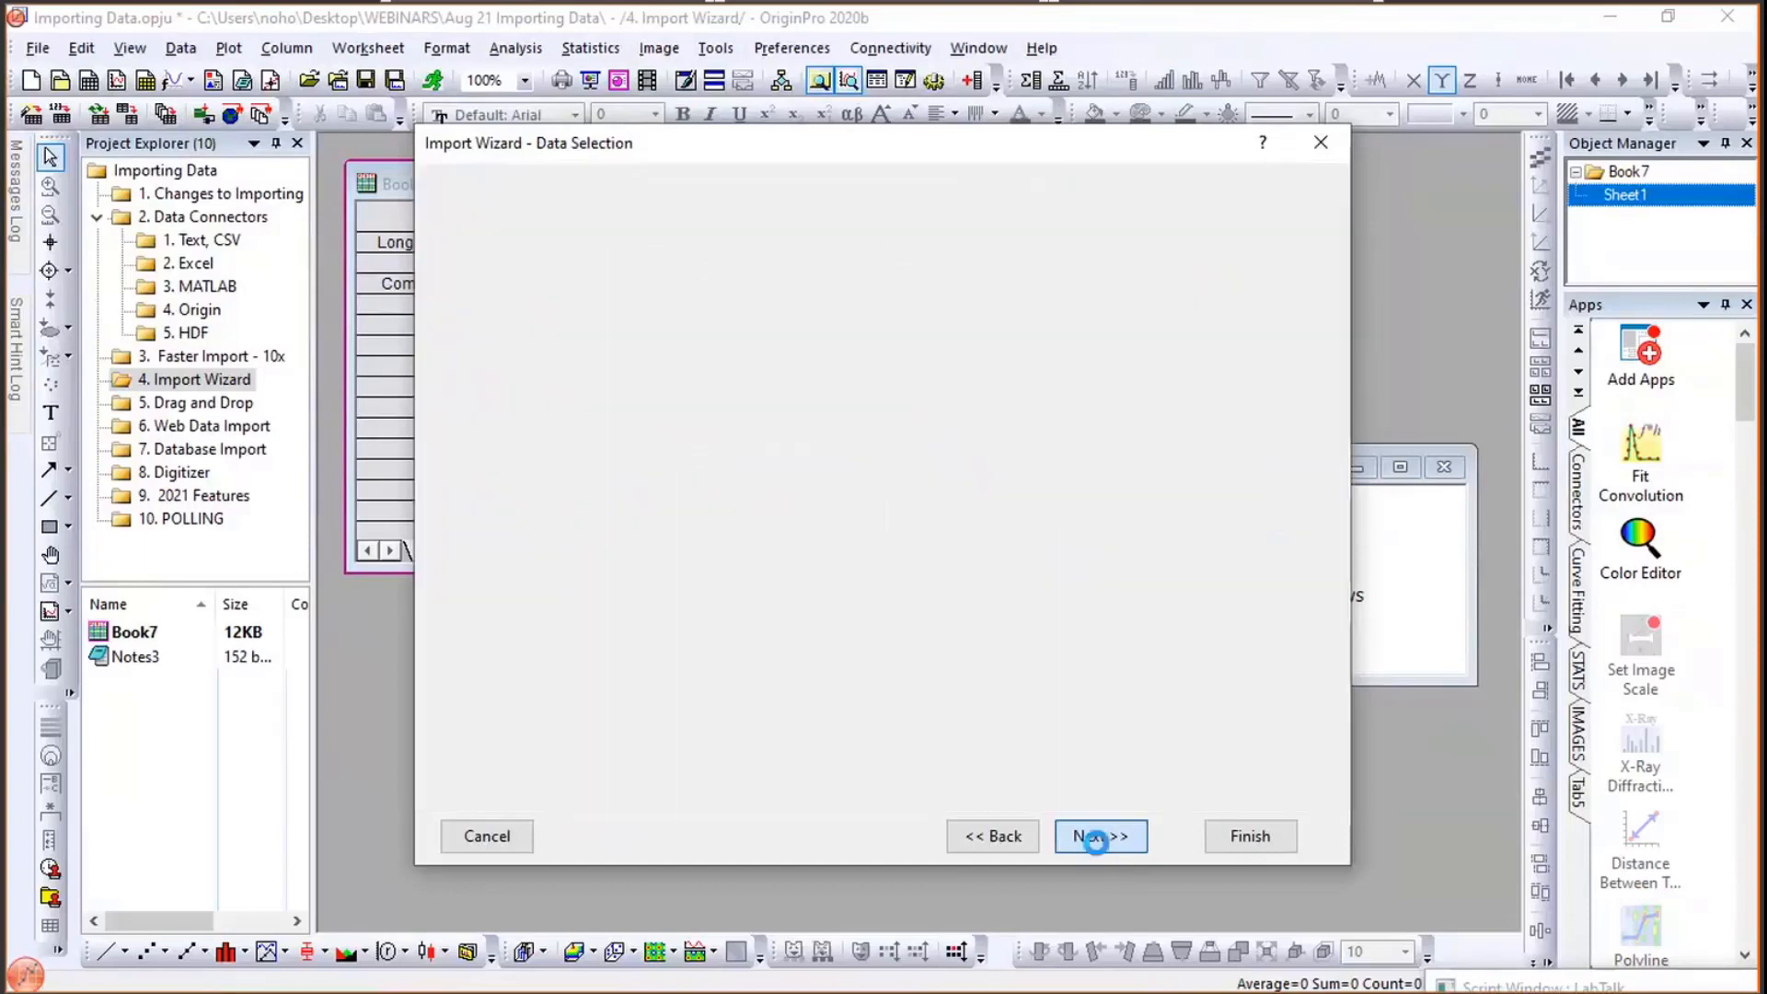
pyautogui.click(1098, 837)
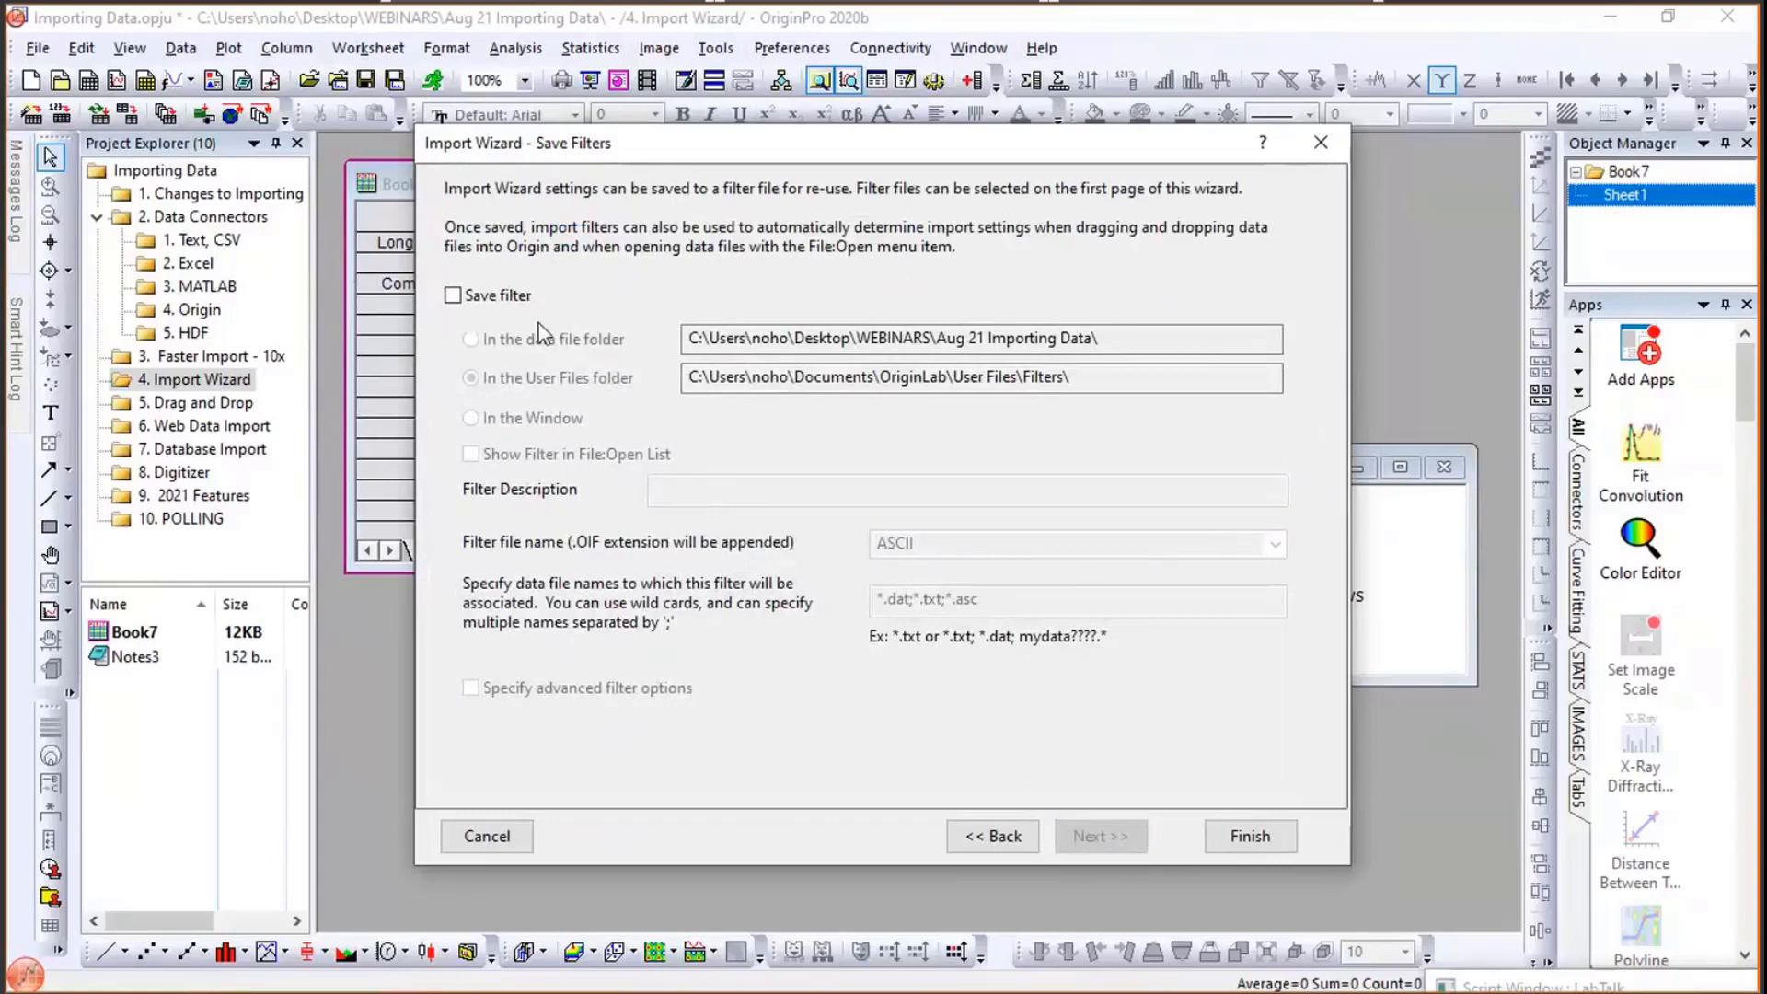
pyautogui.click(519, 297)
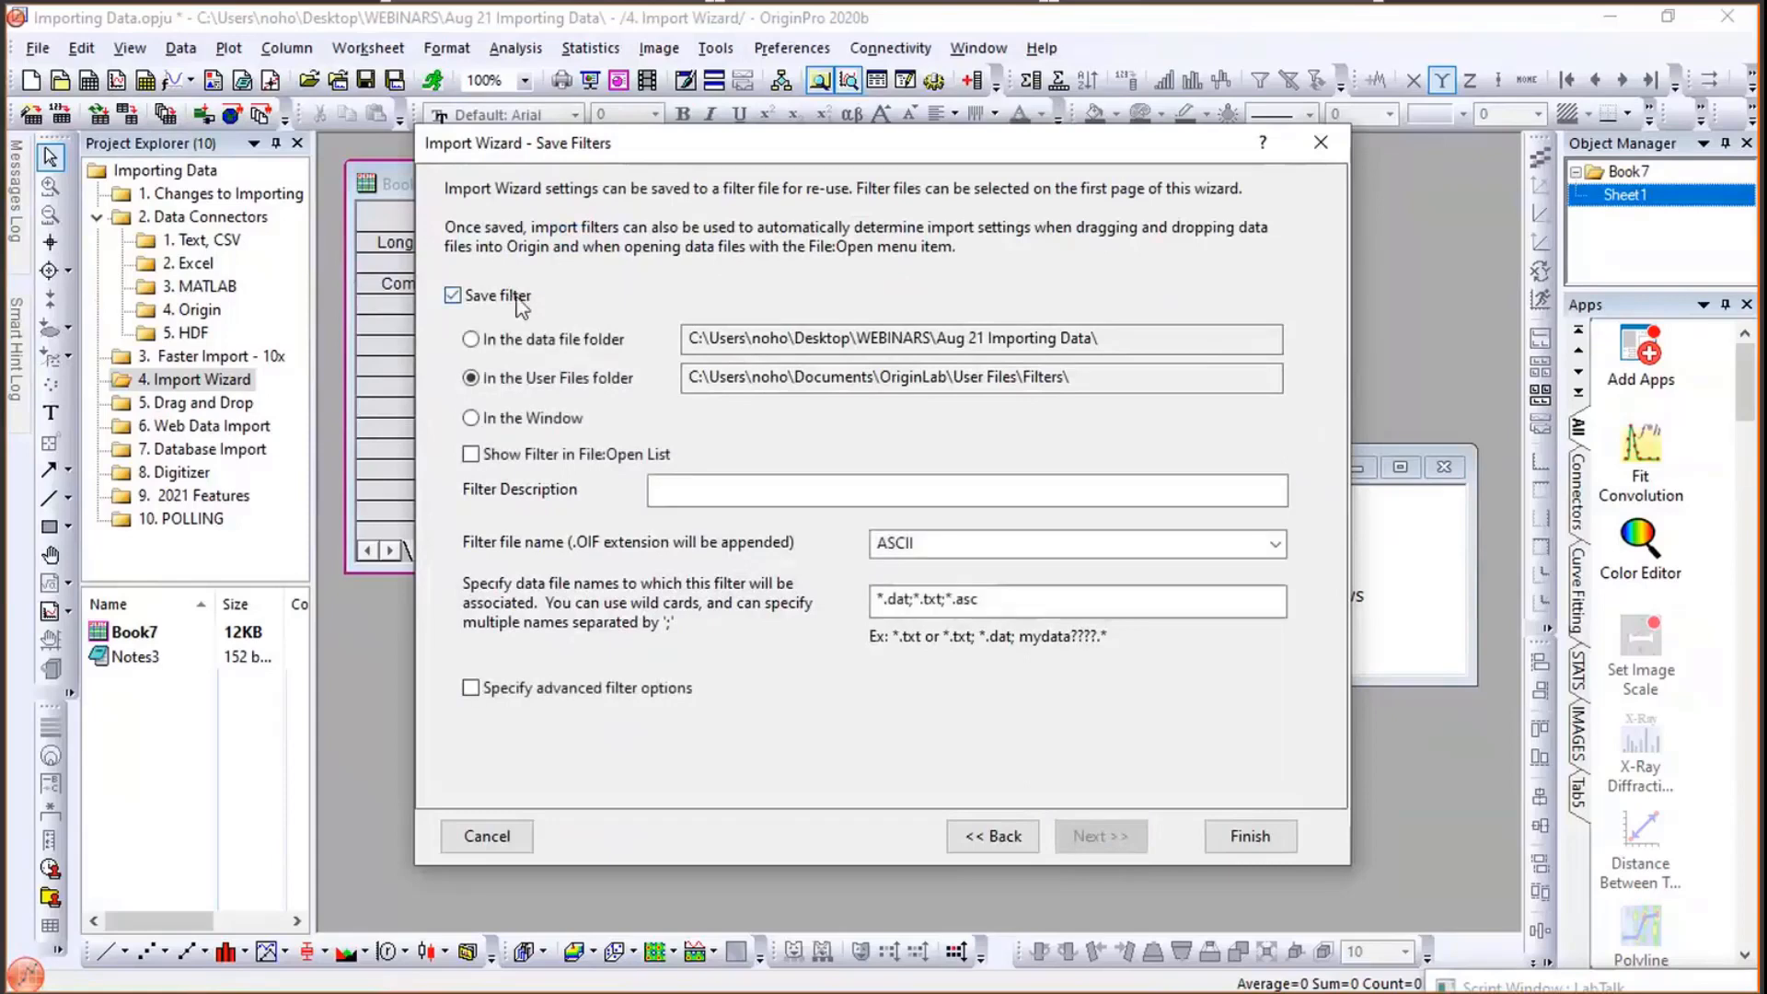
pyautogui.click(517, 347)
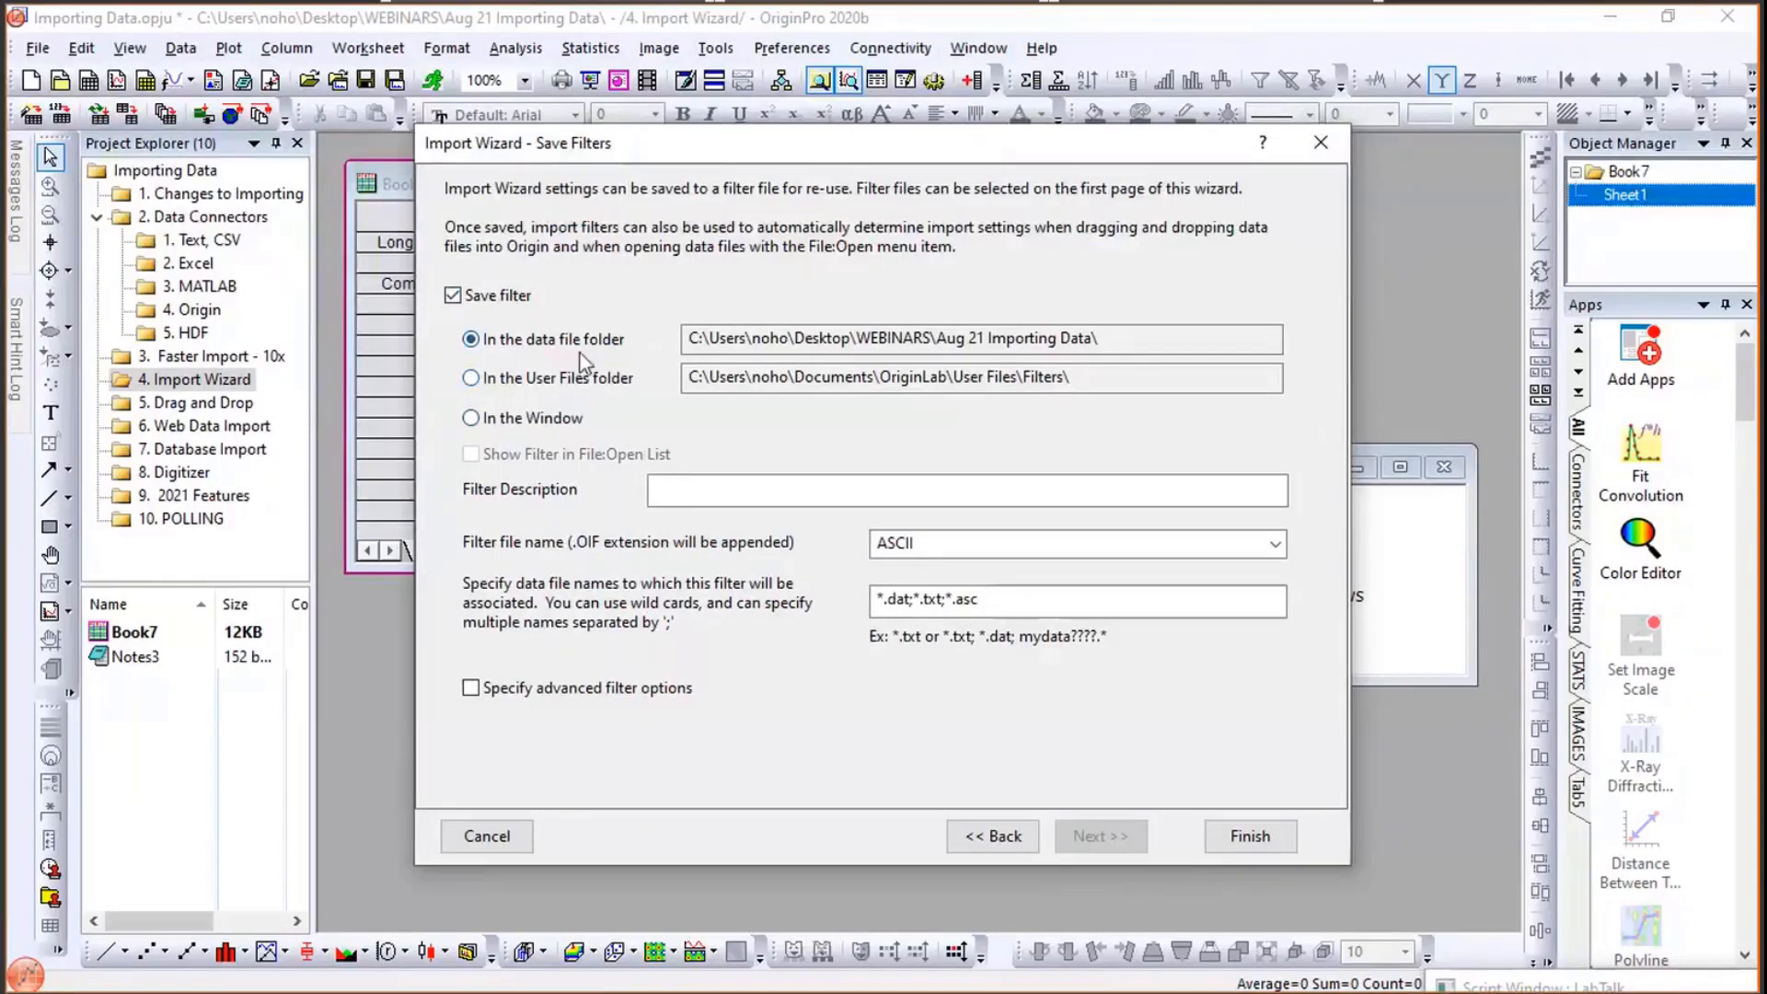
# - Associate the filter with data file names matching S*.dat
pyautogui.moveTo(989, 600); pyautogui.dragTo(789, 603)
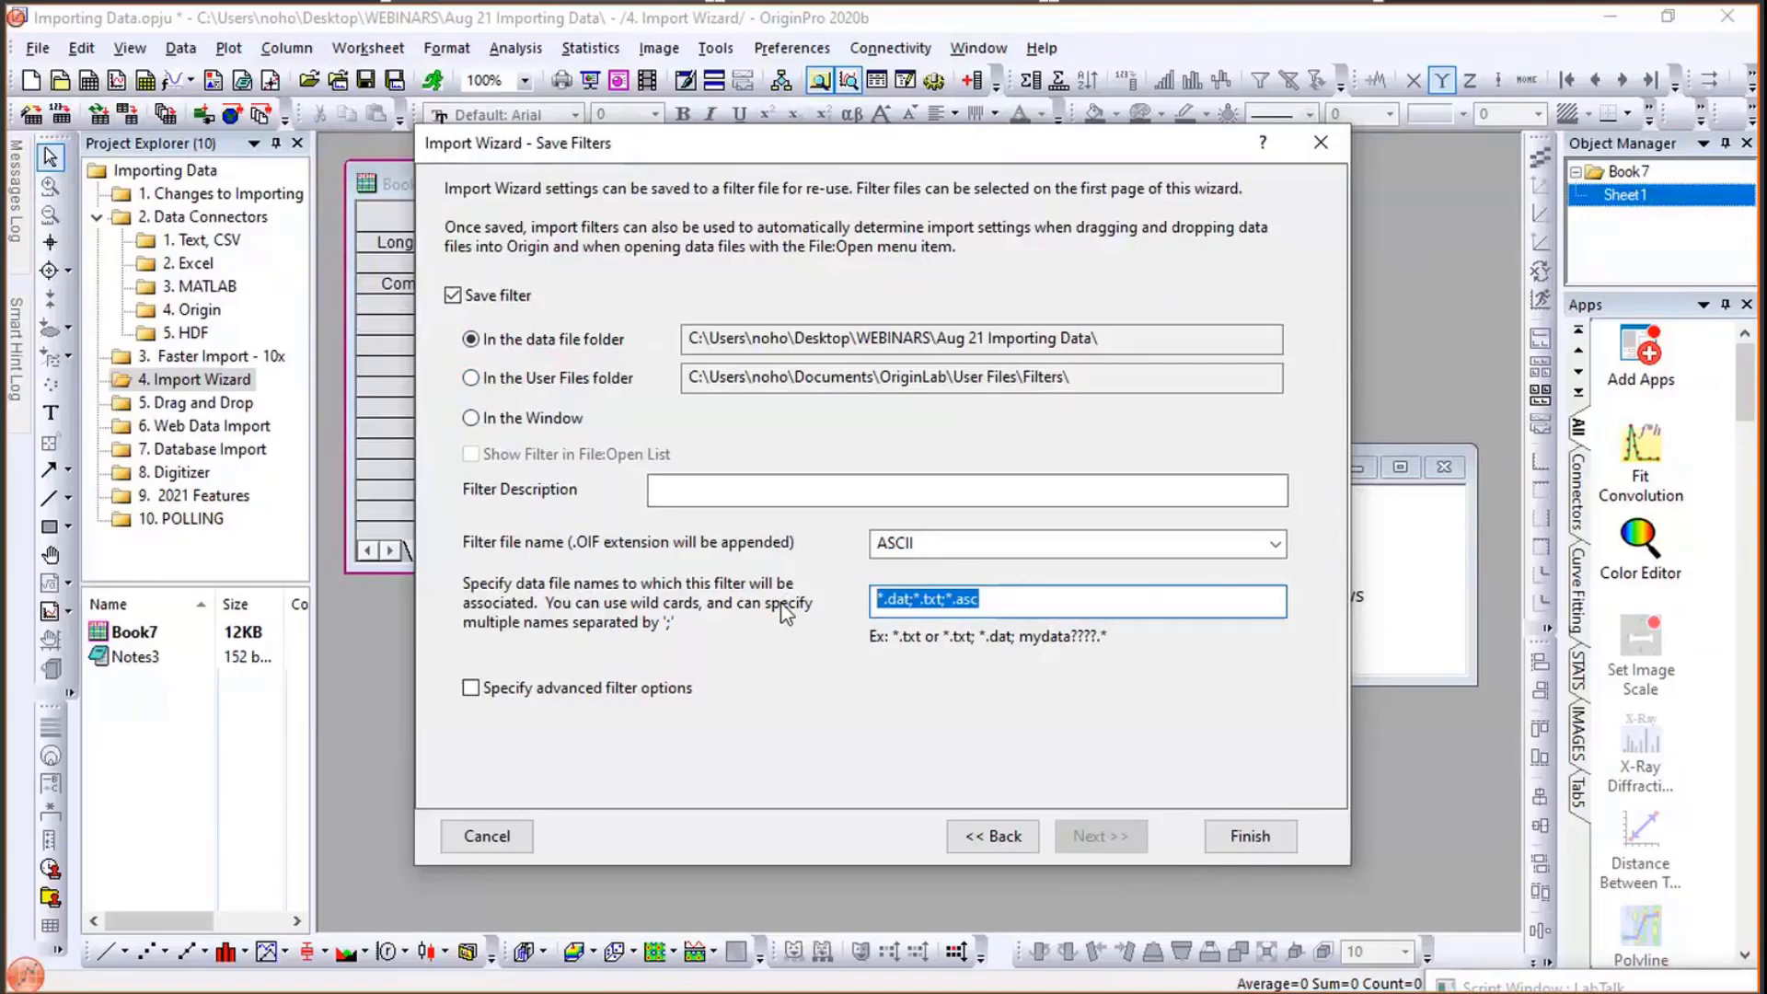
pyautogui.write('S')
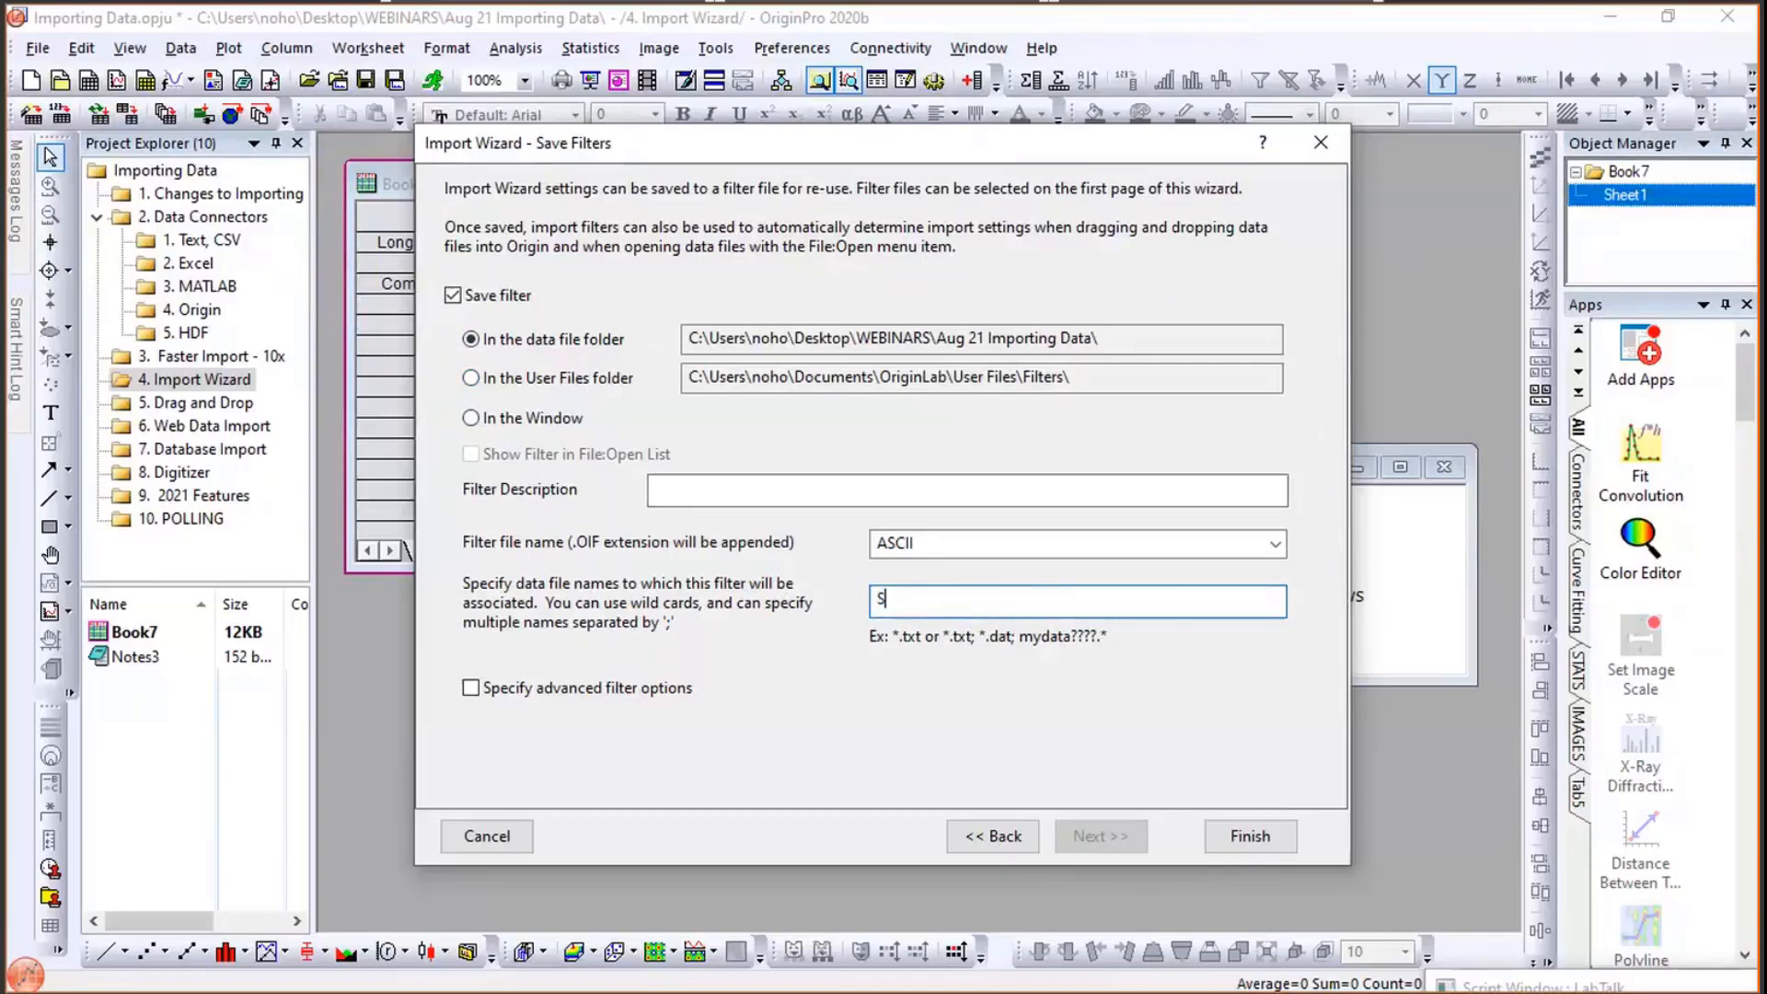
pyautogui.write('*.dat')
# - Name the filter file my custom asciii filter and finish the import
pyautogui.doubleClick(956, 545)
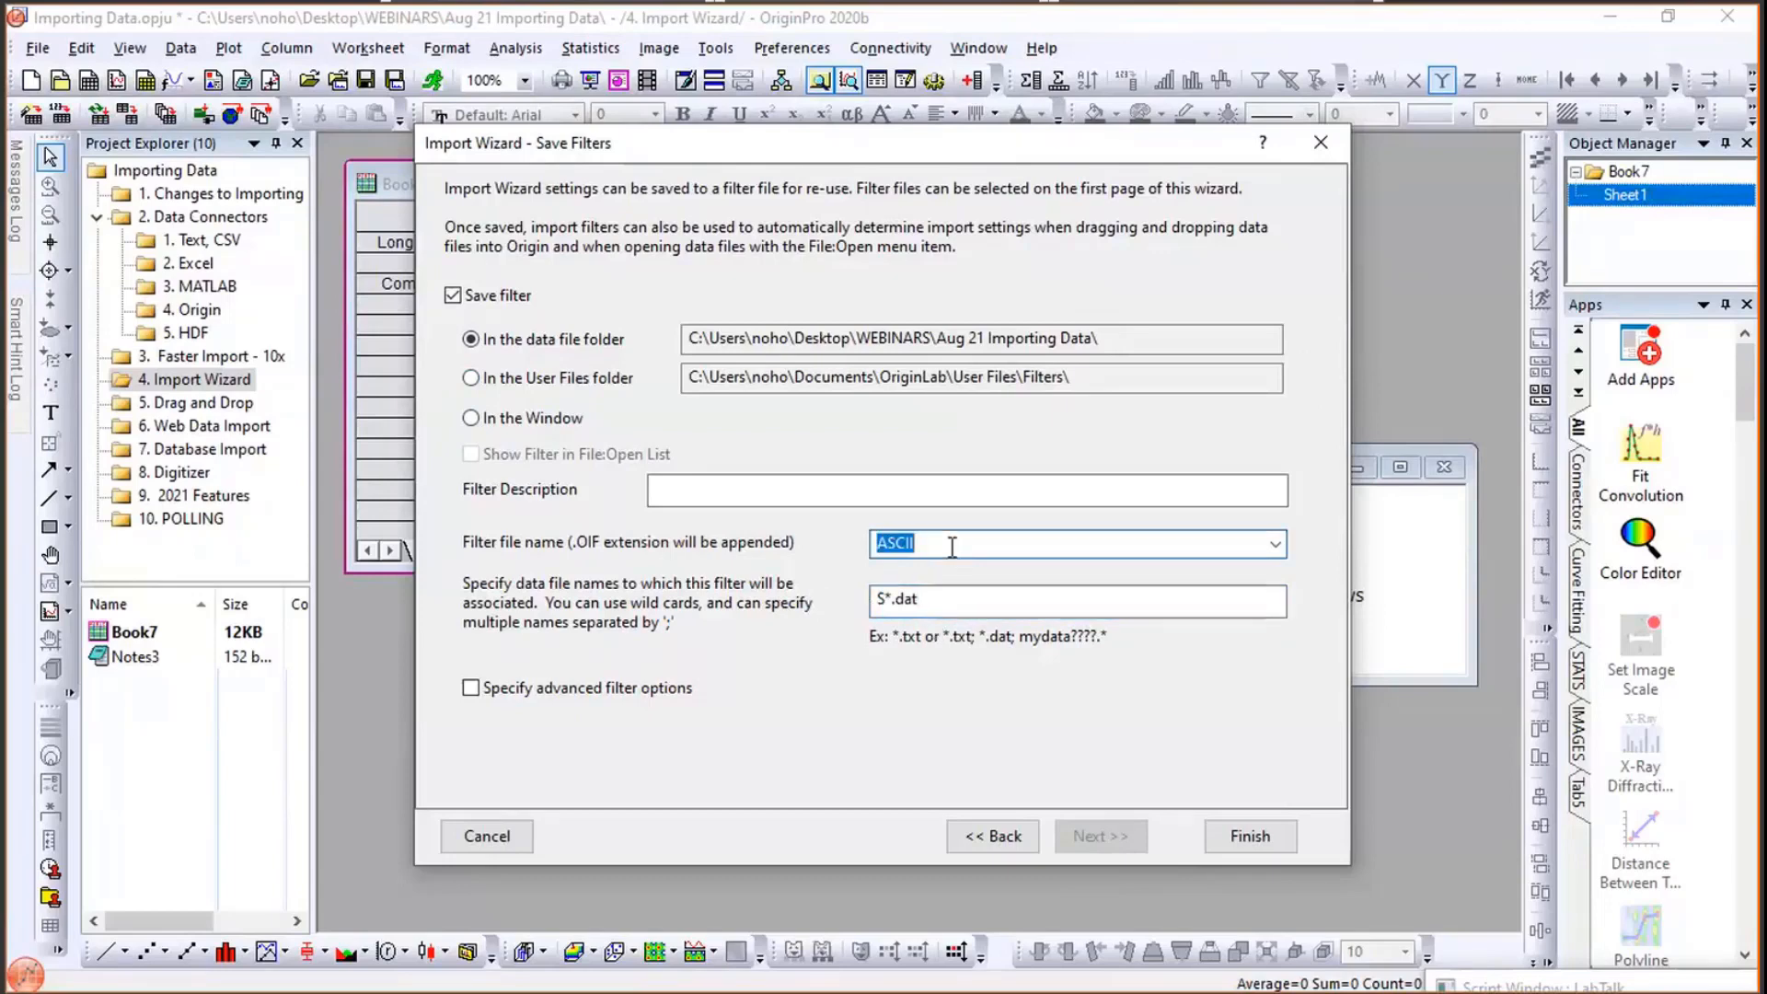
pyautogui.write('my custom asciii filter')
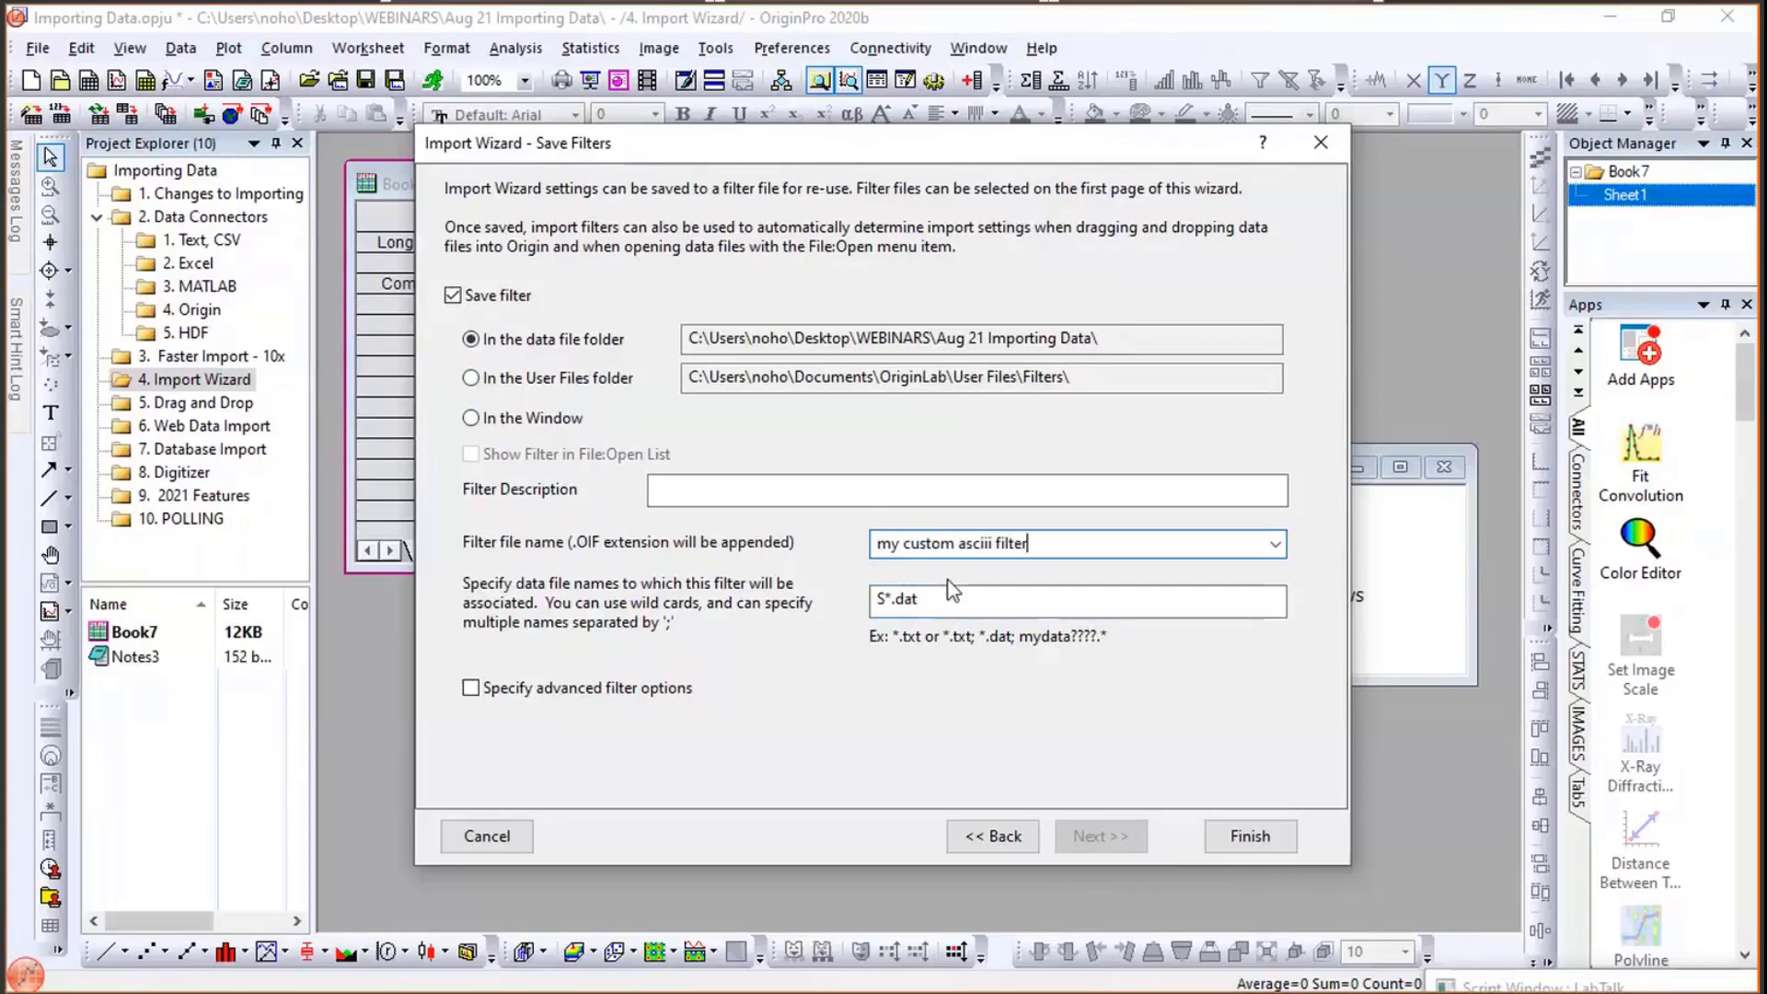
pyautogui.click(1249, 837)
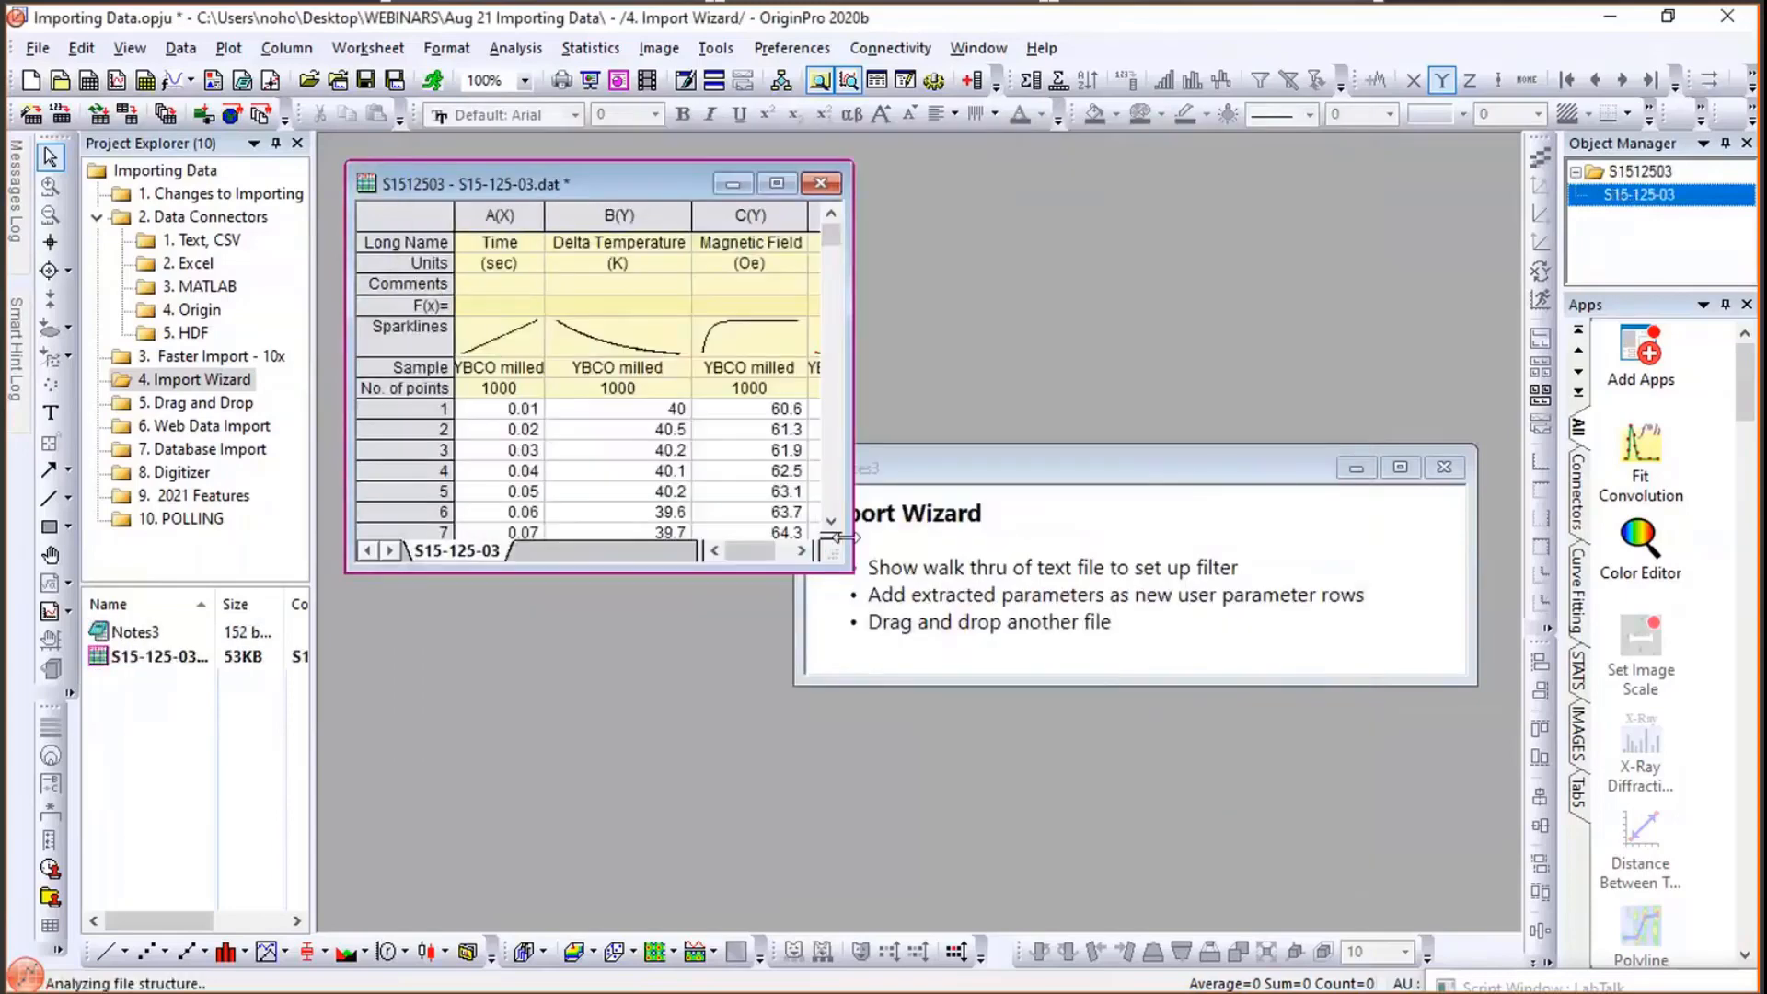
# - Enlarge the S15-125-03 worksheet window and widen its row-label column to show all four columns
pyautogui.moveTo(843, 572); pyautogui.dragTo(1040, 642)
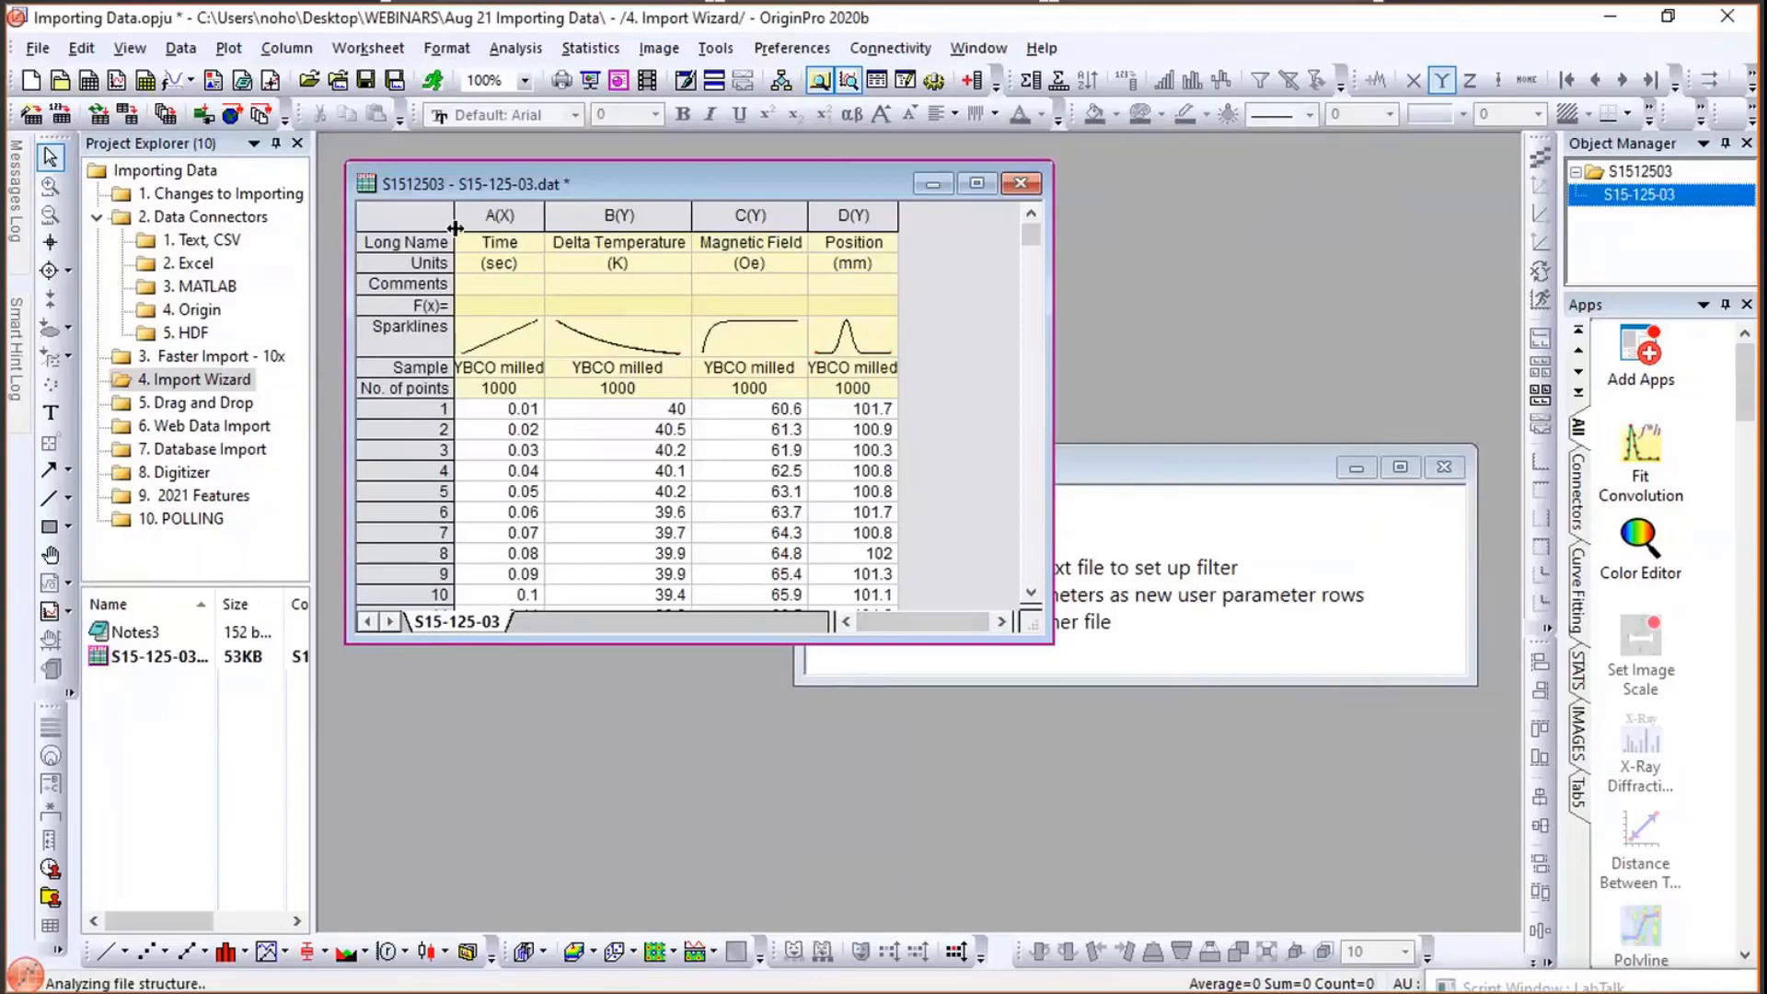
pyautogui.moveTo(455, 227); pyautogui.dragTo(511, 227)
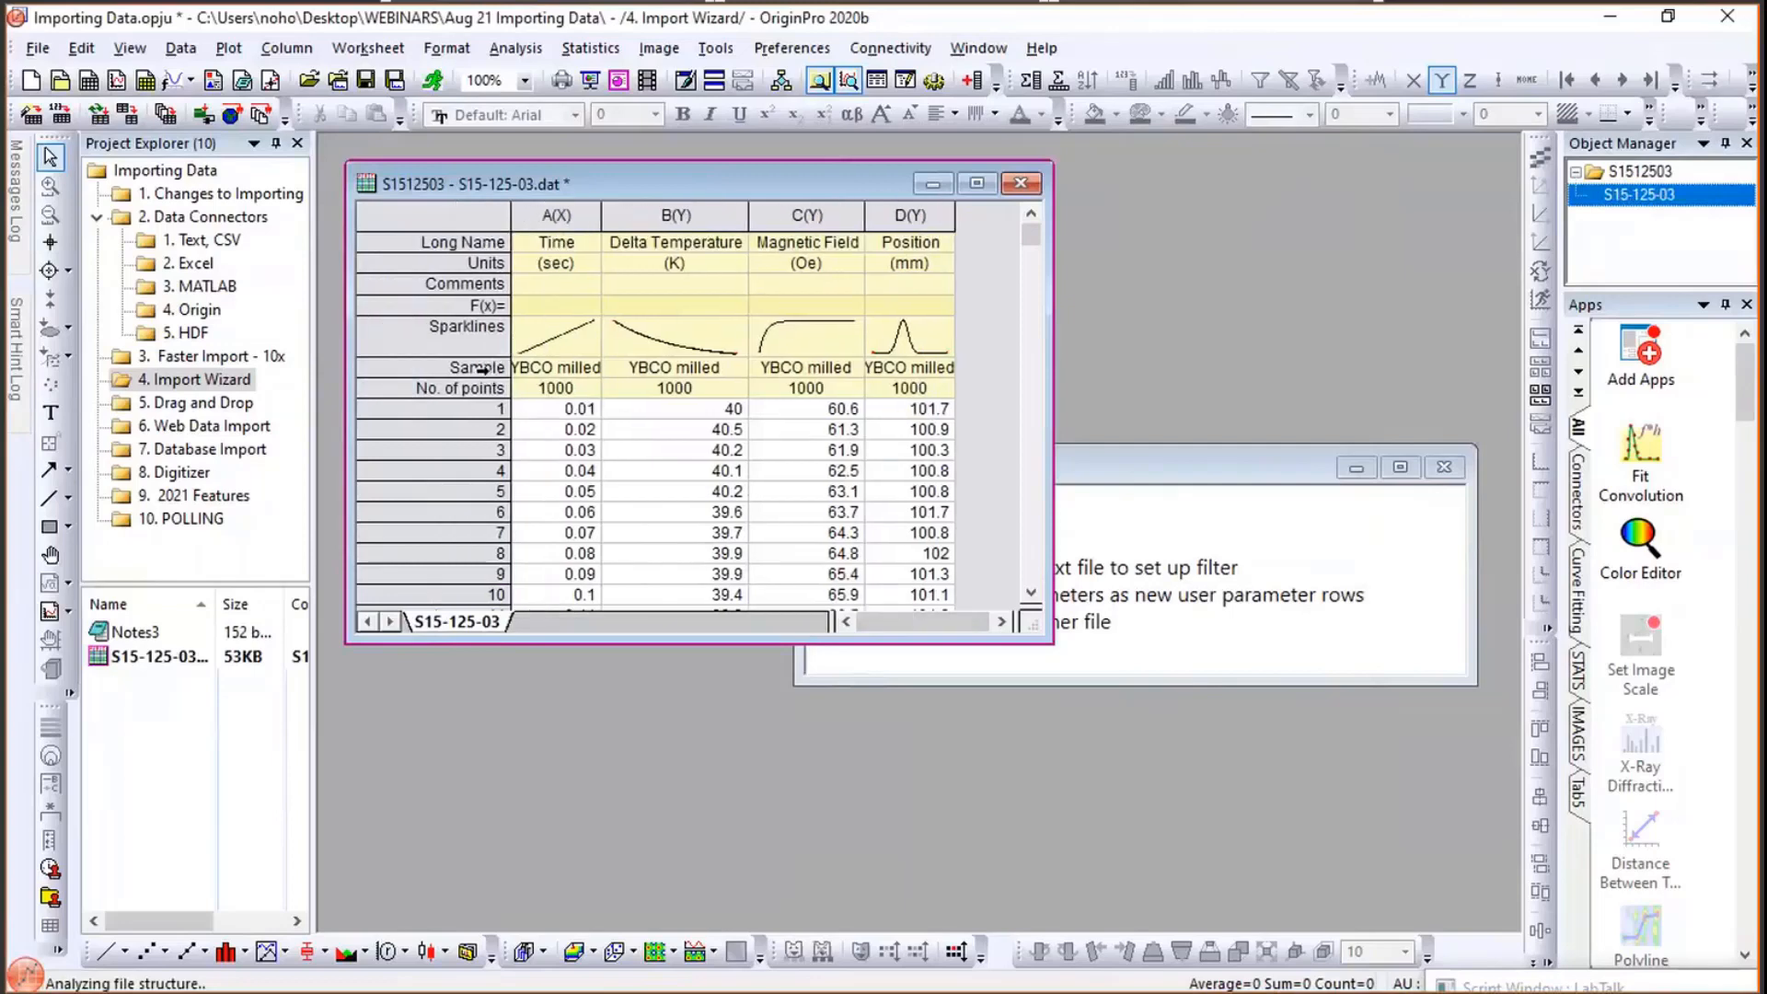
pyautogui.click(481, 367)
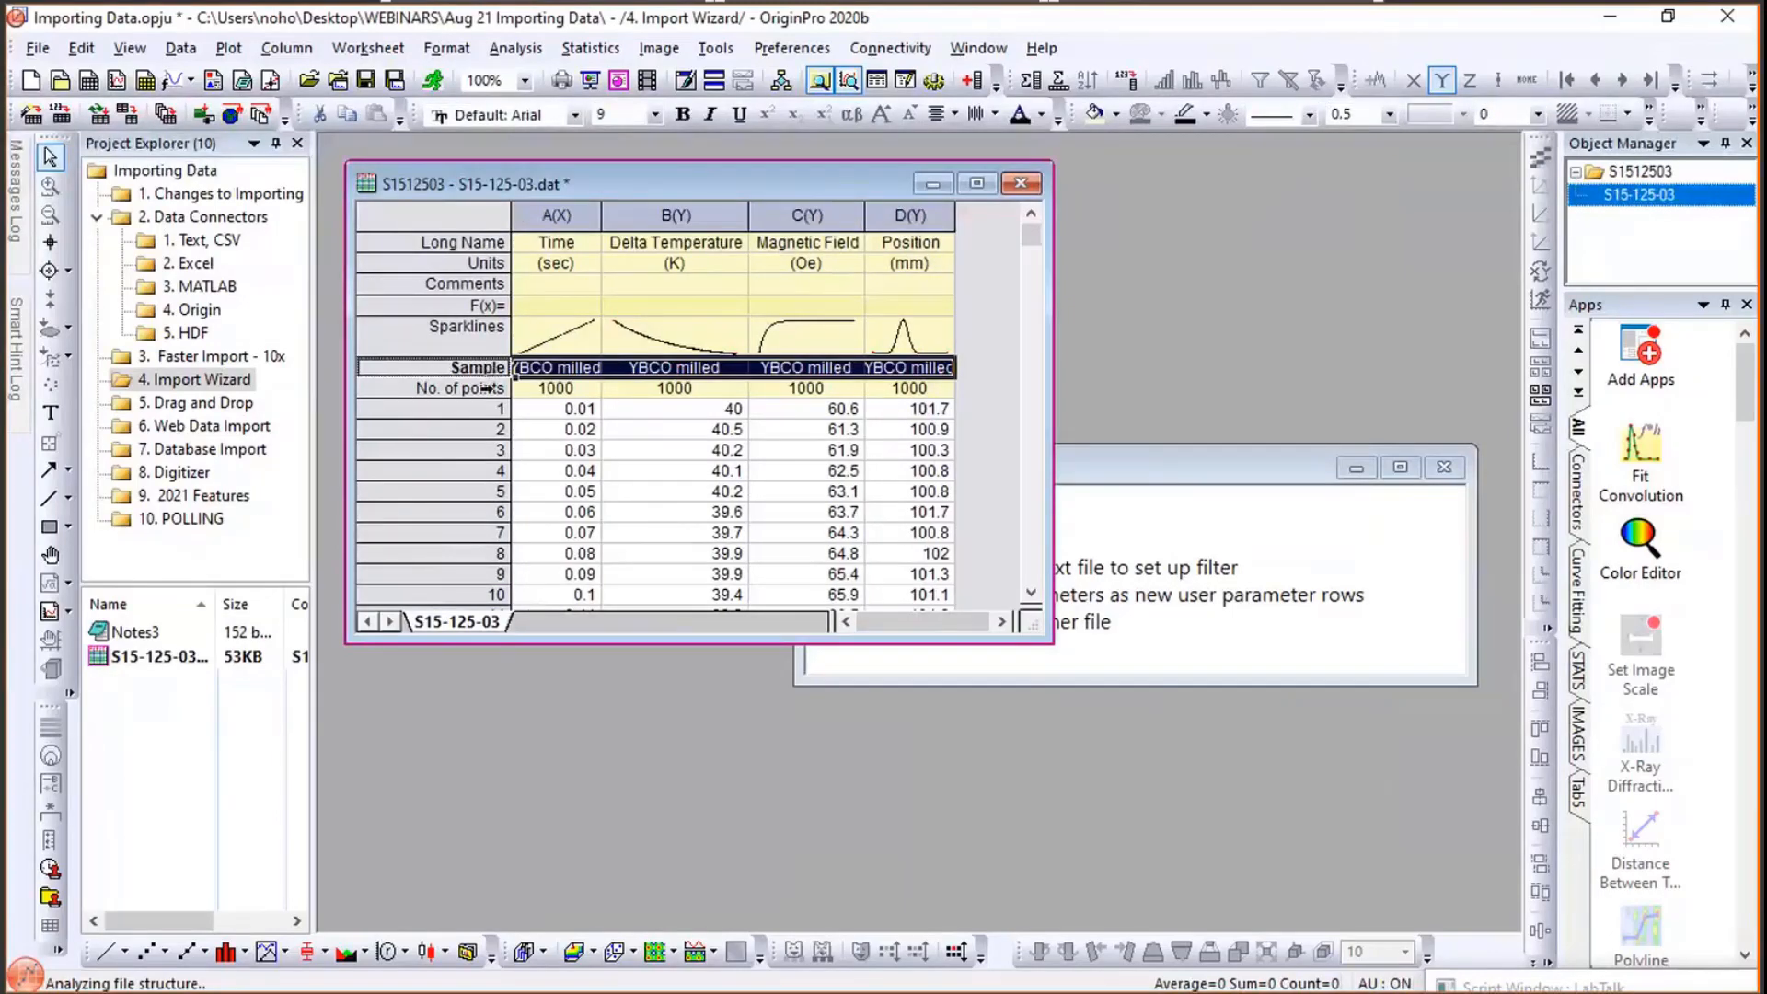
pyautogui.click(485, 388)
pyautogui.click(995, 315)
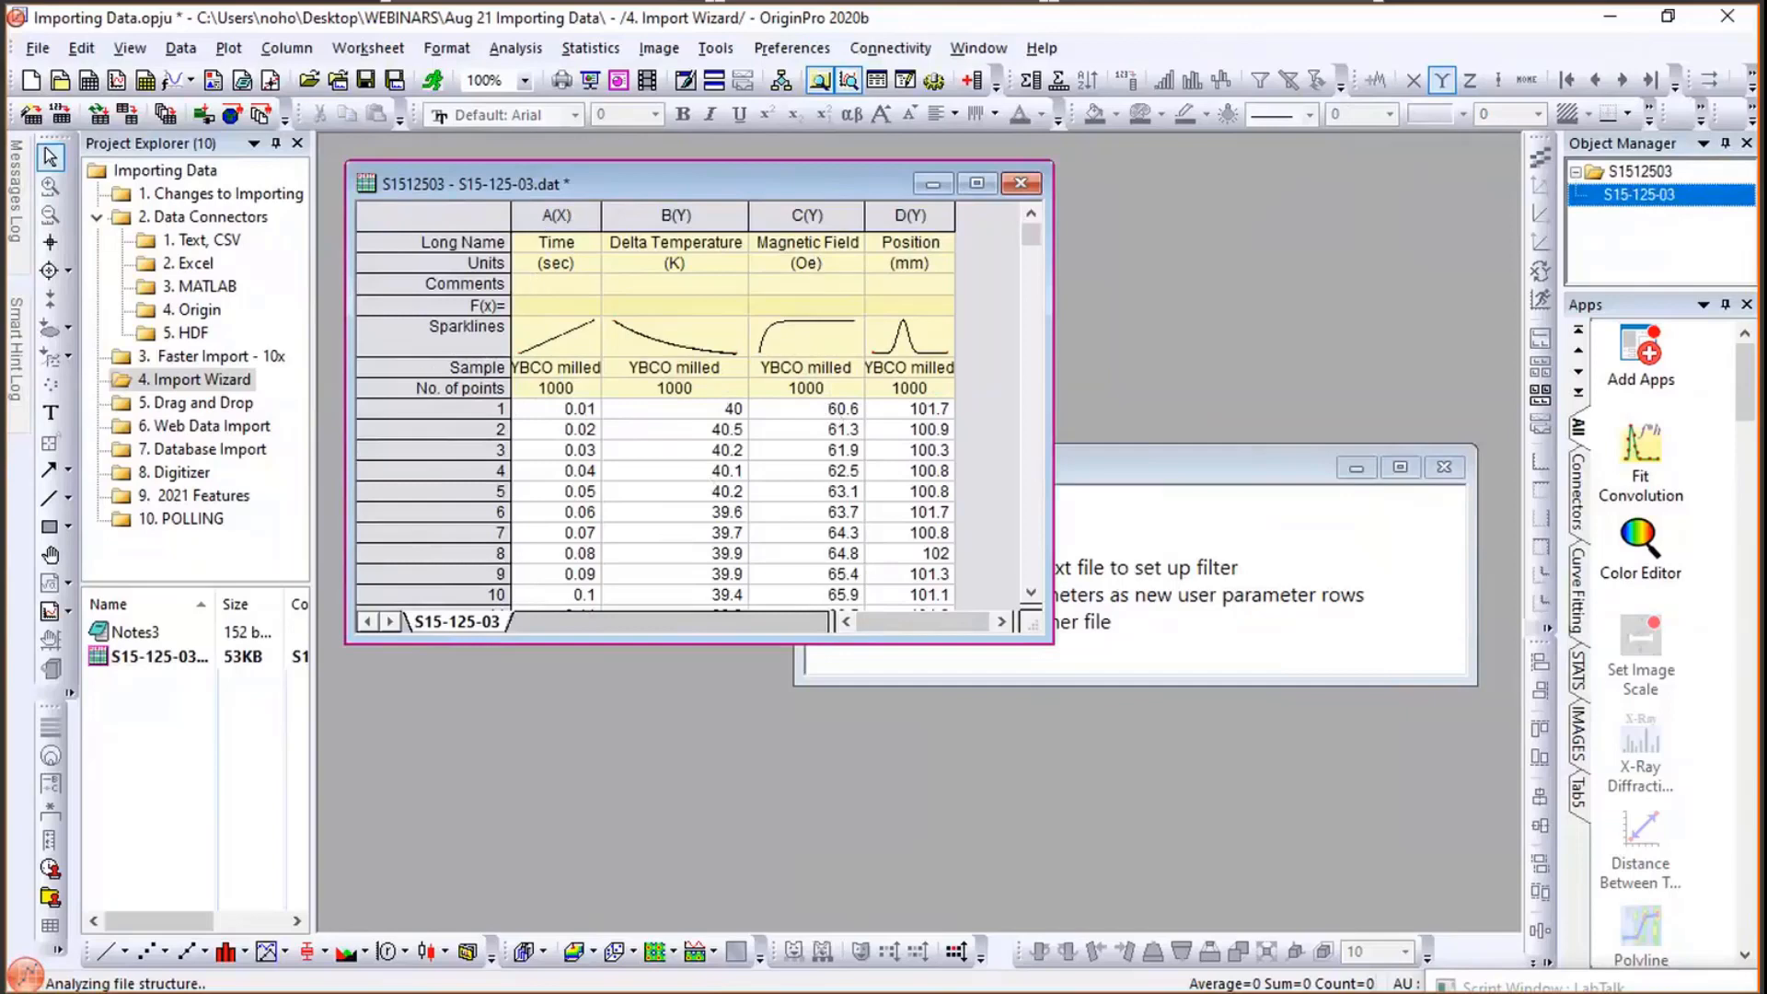
# - Drag the file S21-235-07 from the Aug 21 Importing Data folder into the workspace and enlarge its worksheet window
pyautogui.hotkey('alt', 'Tab')
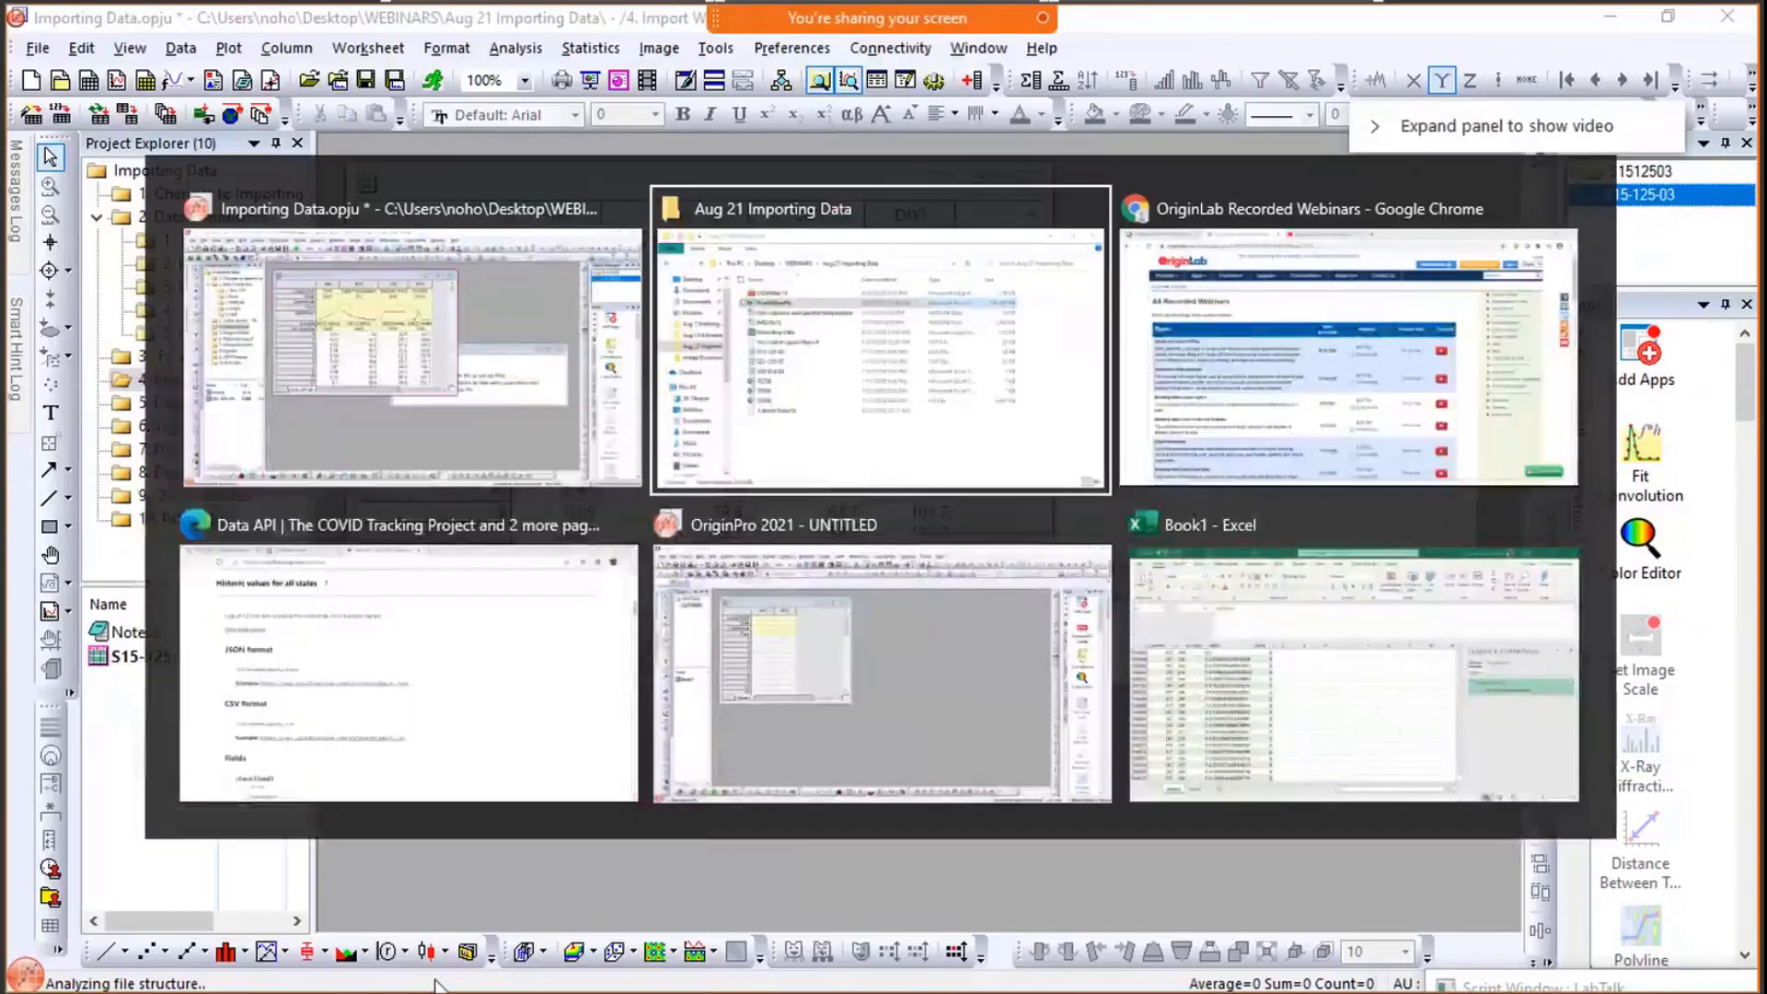
pyautogui.press('Tab')
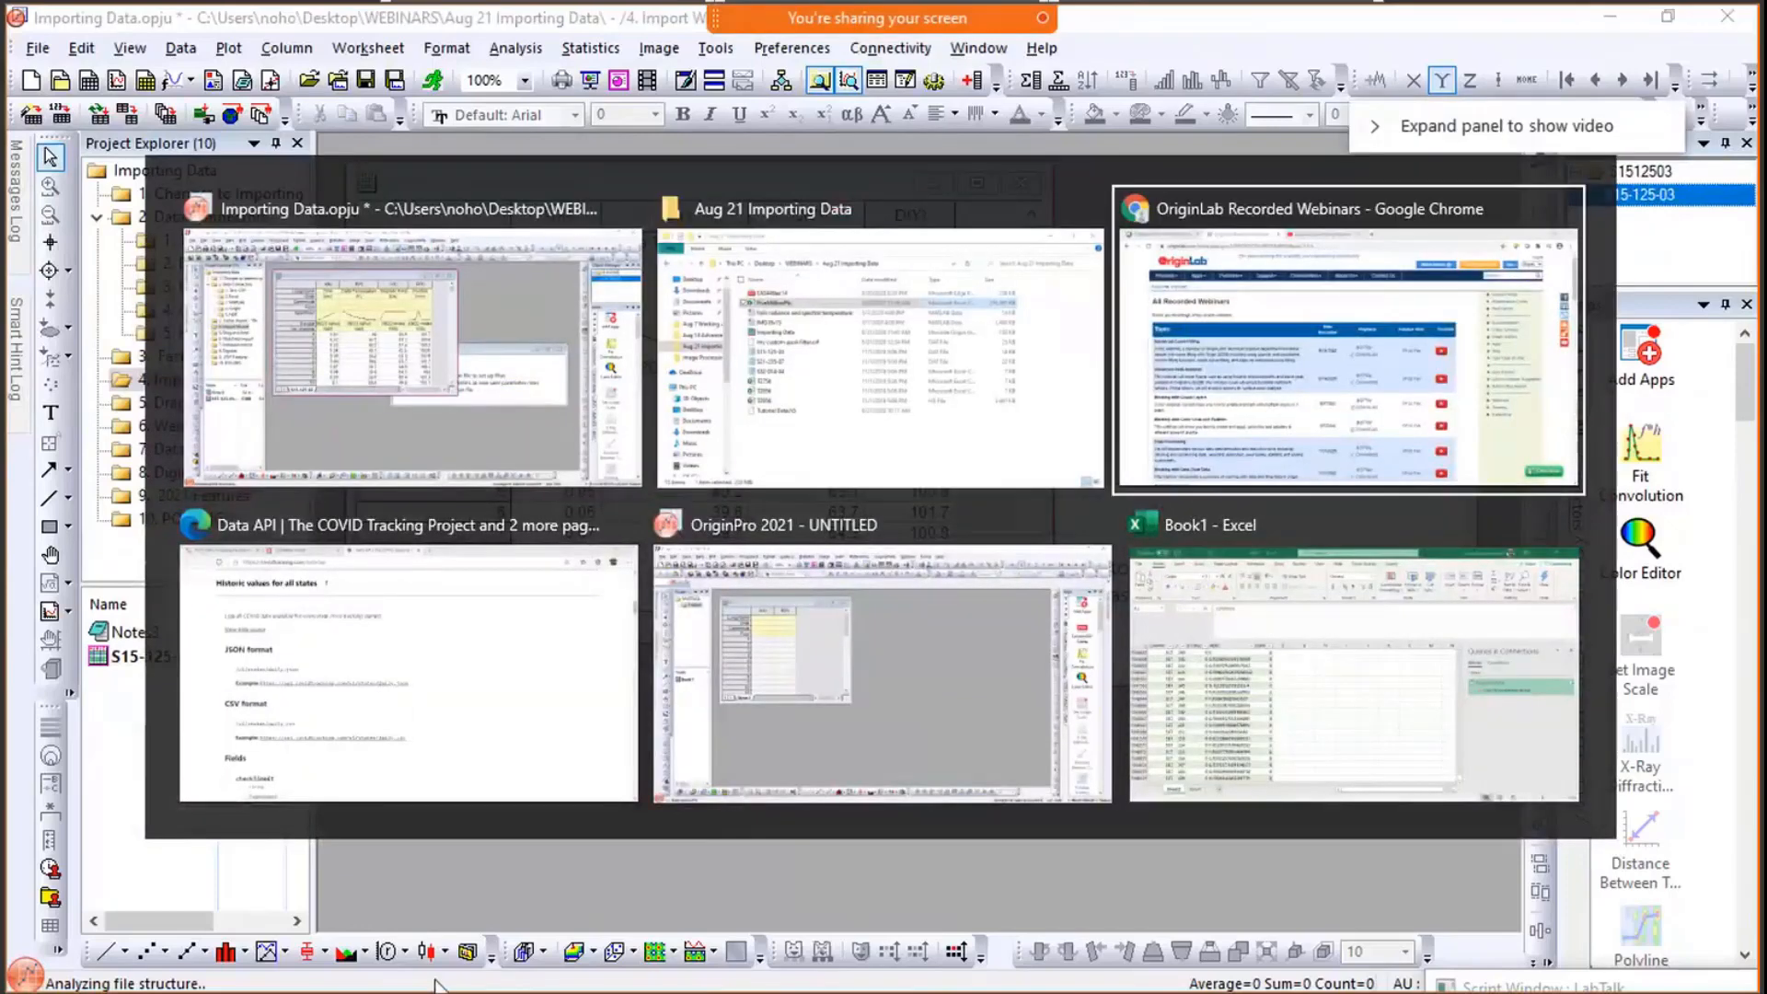
pyautogui.press('Tab')
pyautogui.press('Tab')
pyautogui.press('Tab')
pyautogui.press('Tab')
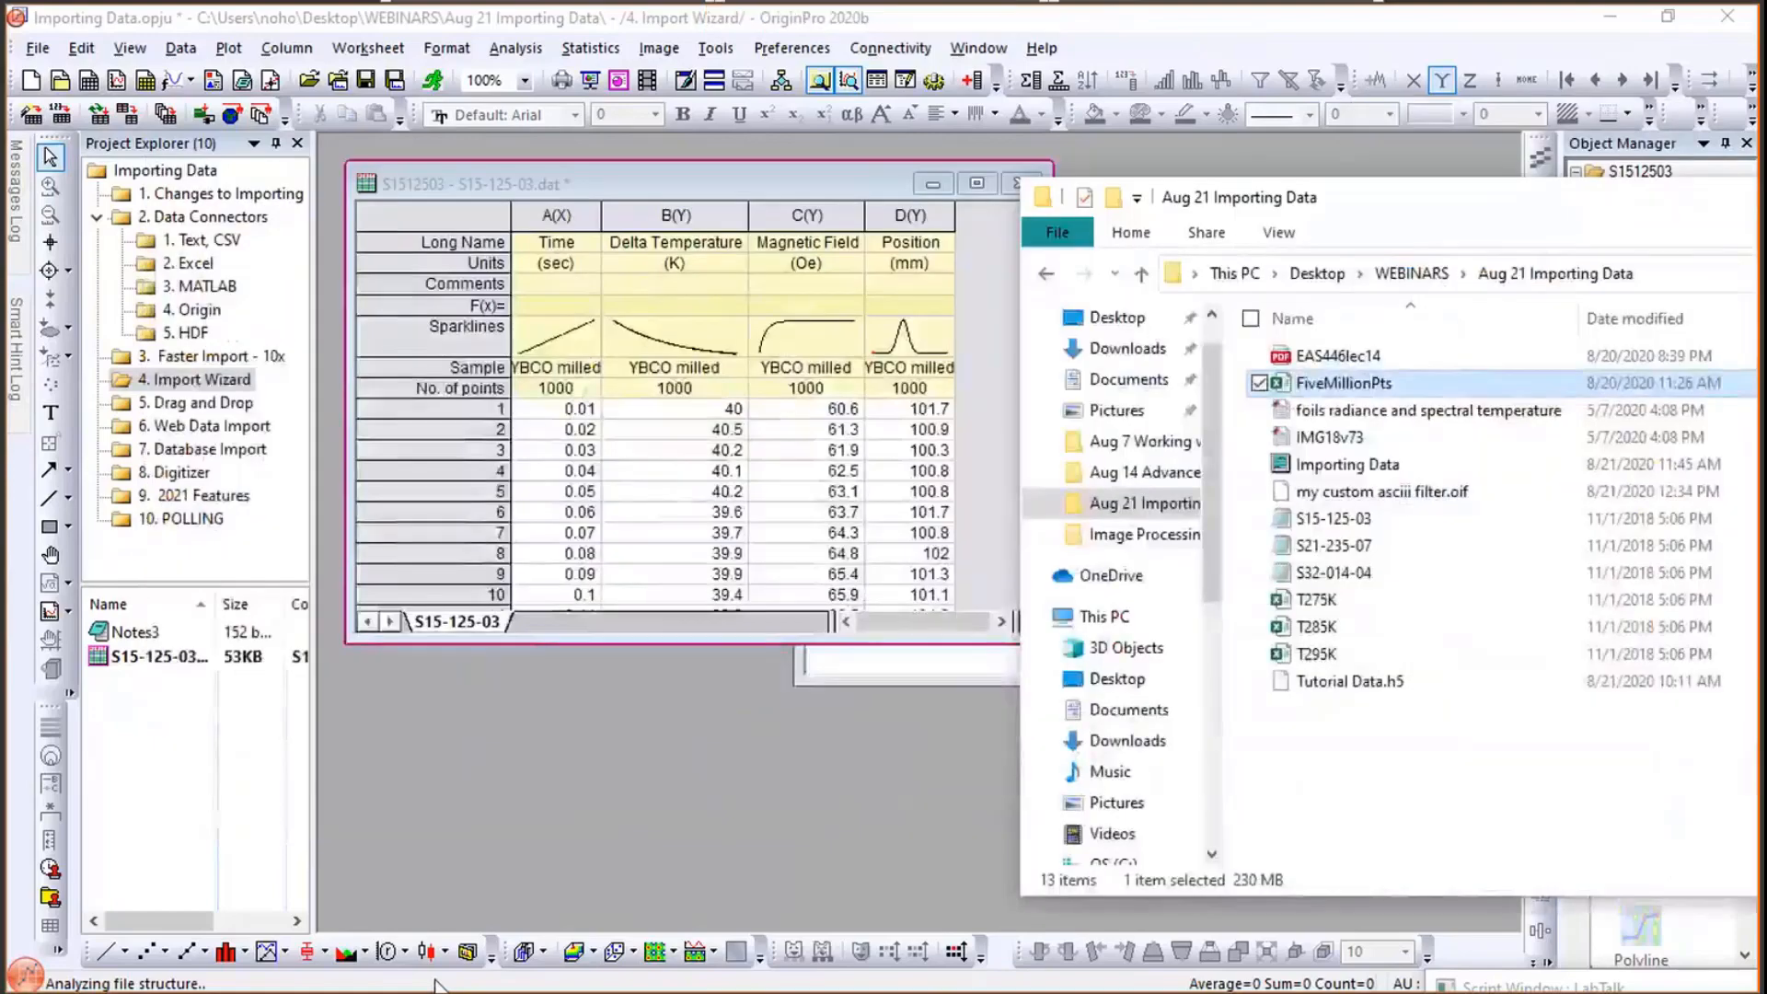
pyautogui.click(1298, 546)
pyautogui.click(566, 750)
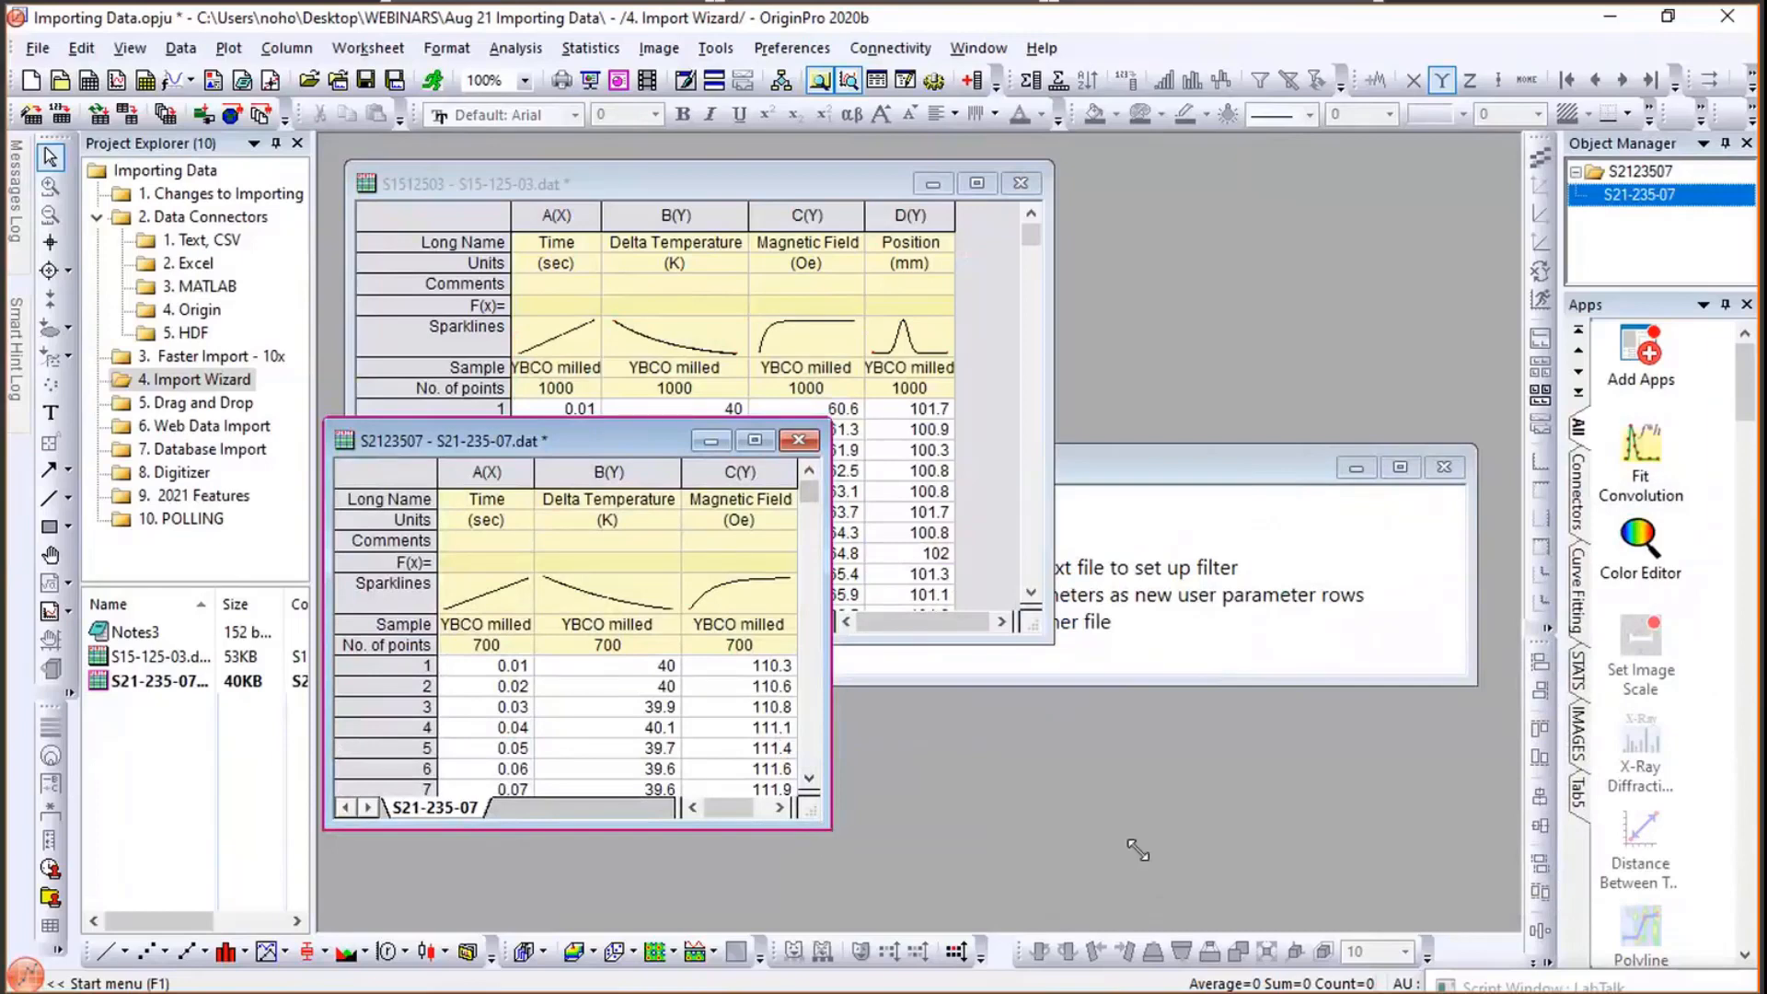
pyautogui.moveTo(1139, 851); pyautogui.dragTo(1139, 851)
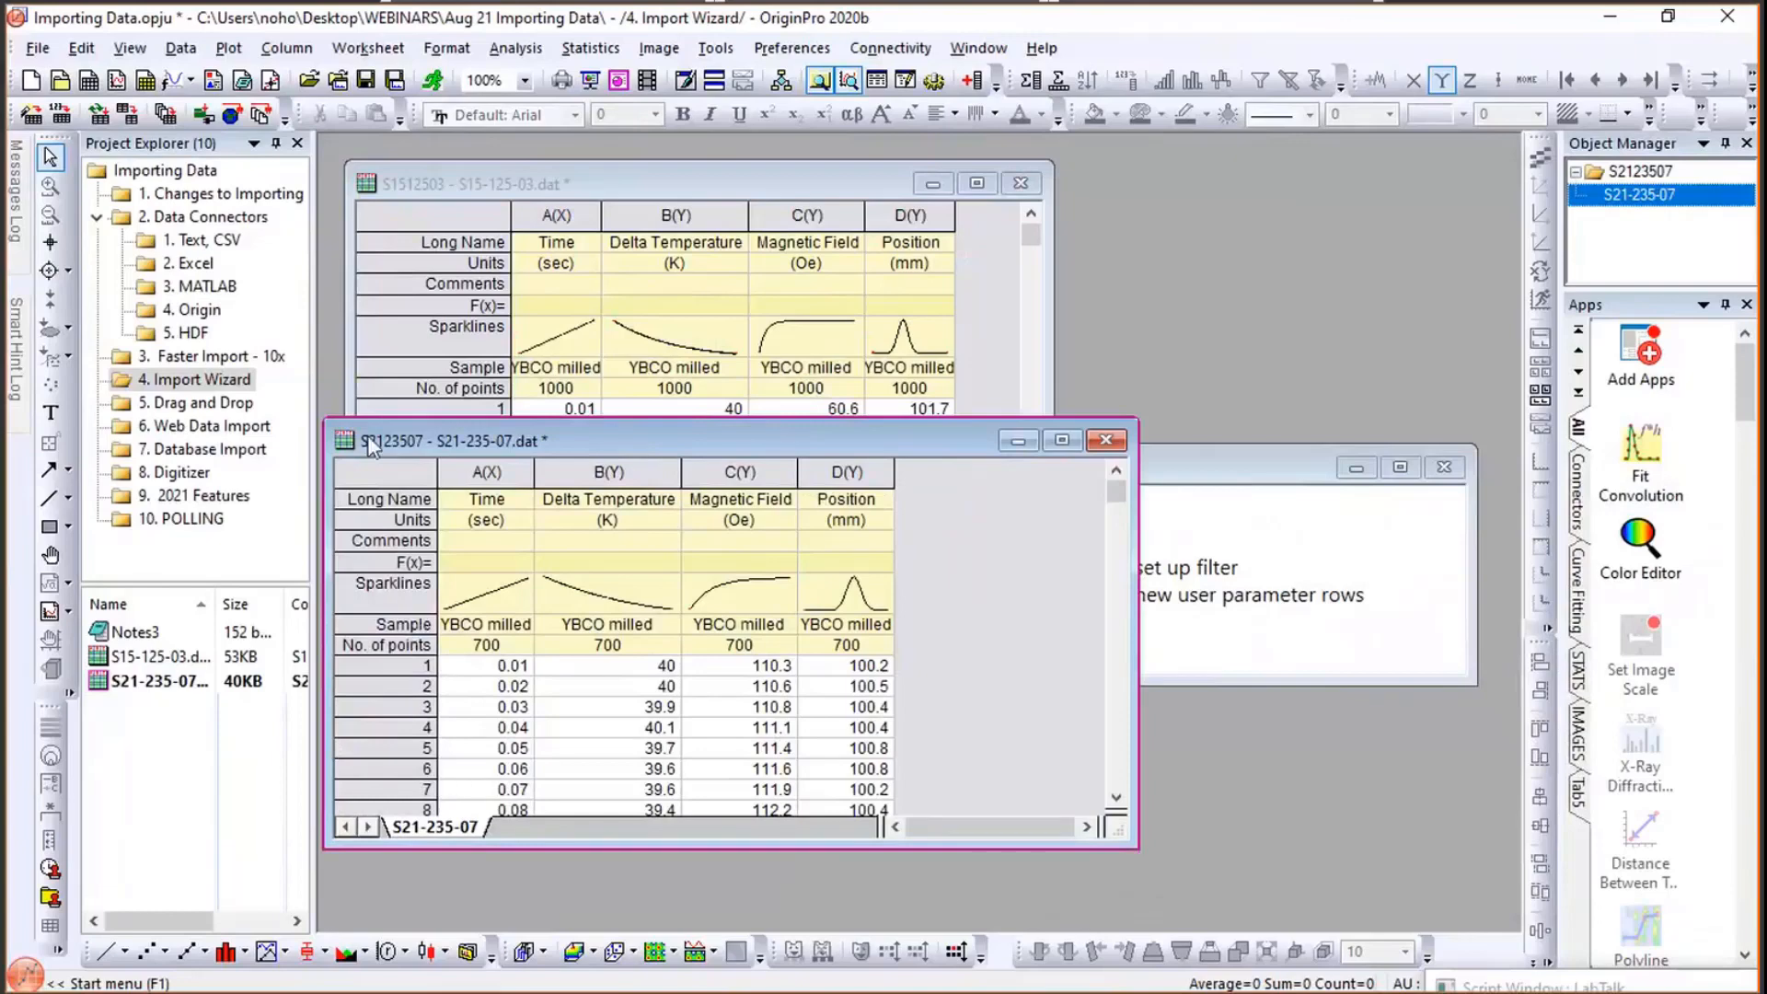
# - Open the 5. Drag and Drop project folder and minimize its notes window
pyautogui.click(189, 403)
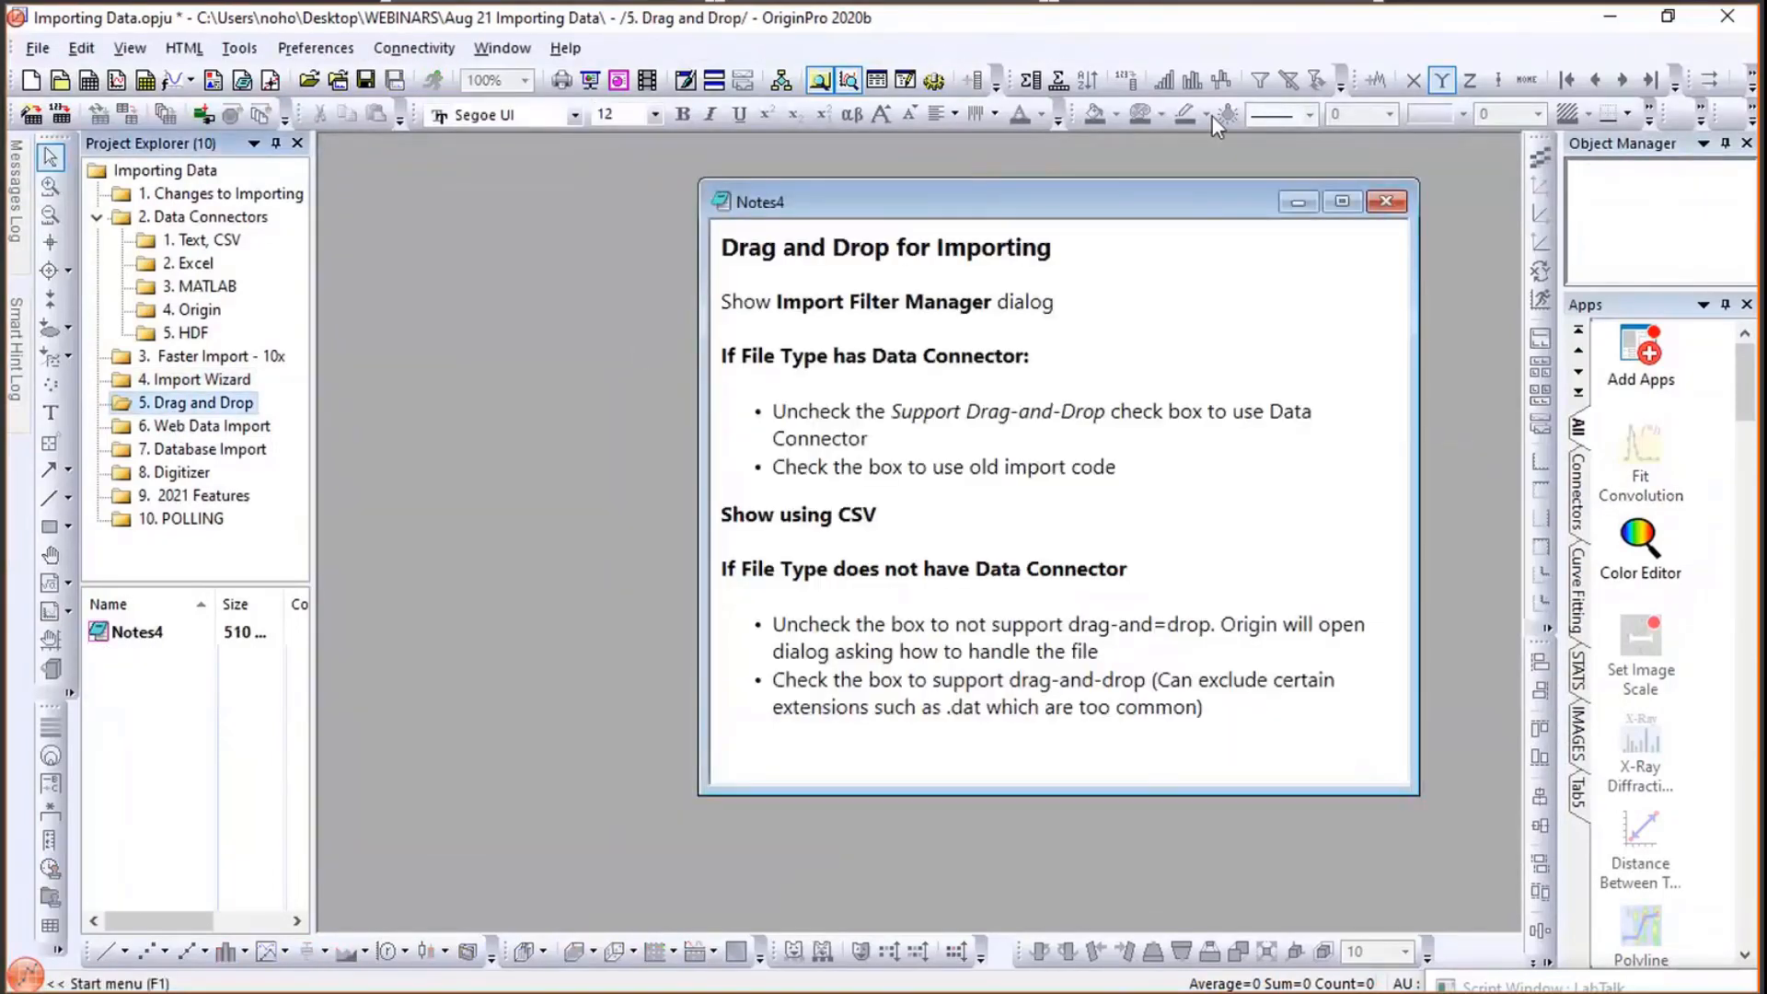
pyautogui.click(1298, 202)
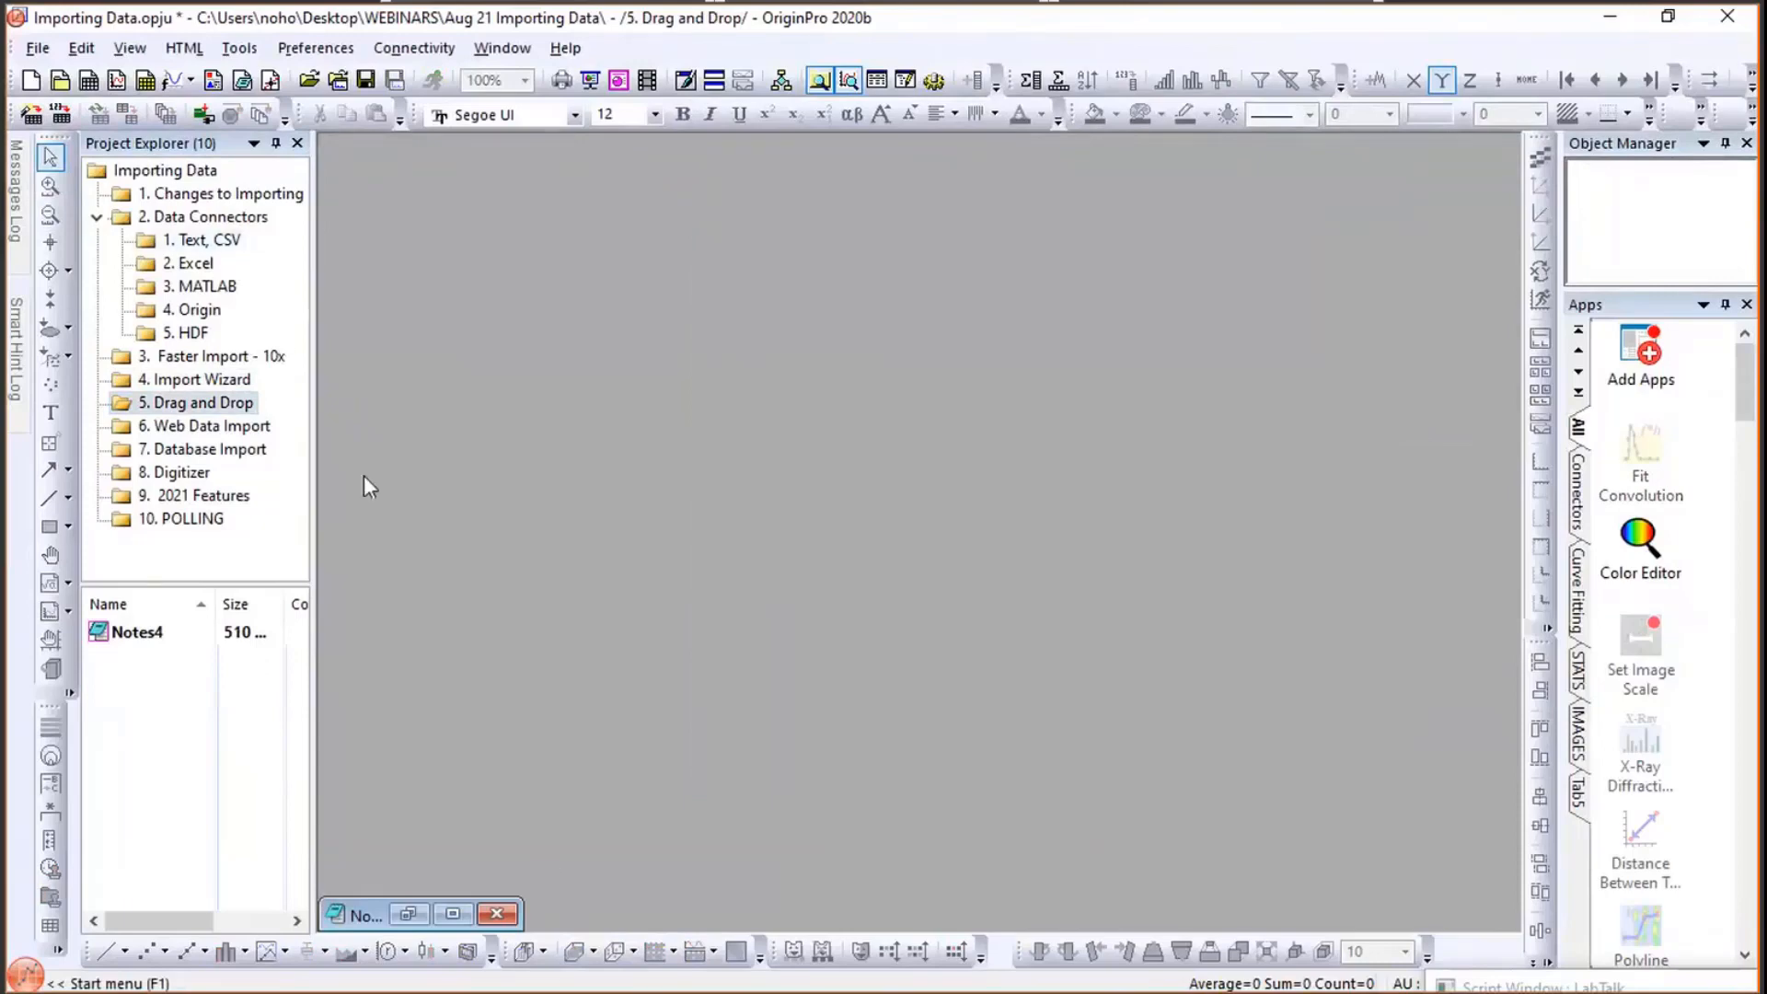
# - Drag the T275K CSV file from the folder window into the workspace to import it
pyautogui.hotkey('alt', 'Tab')
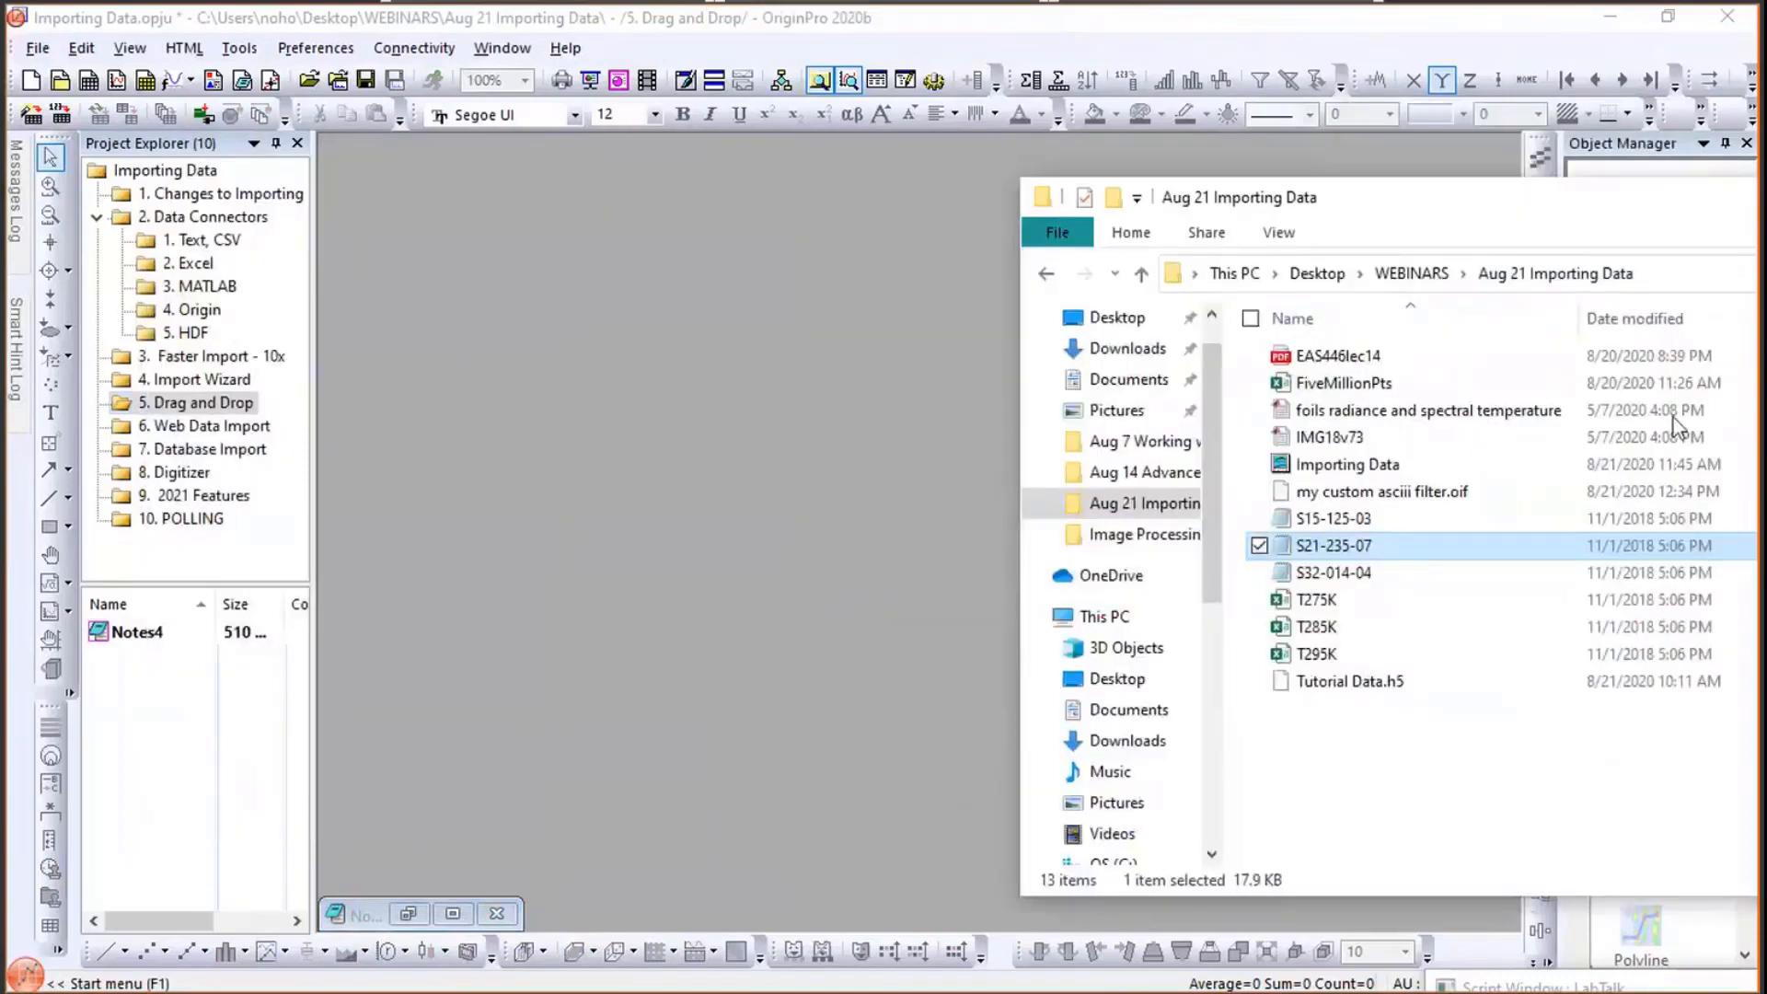
pyautogui.click(1315, 599)
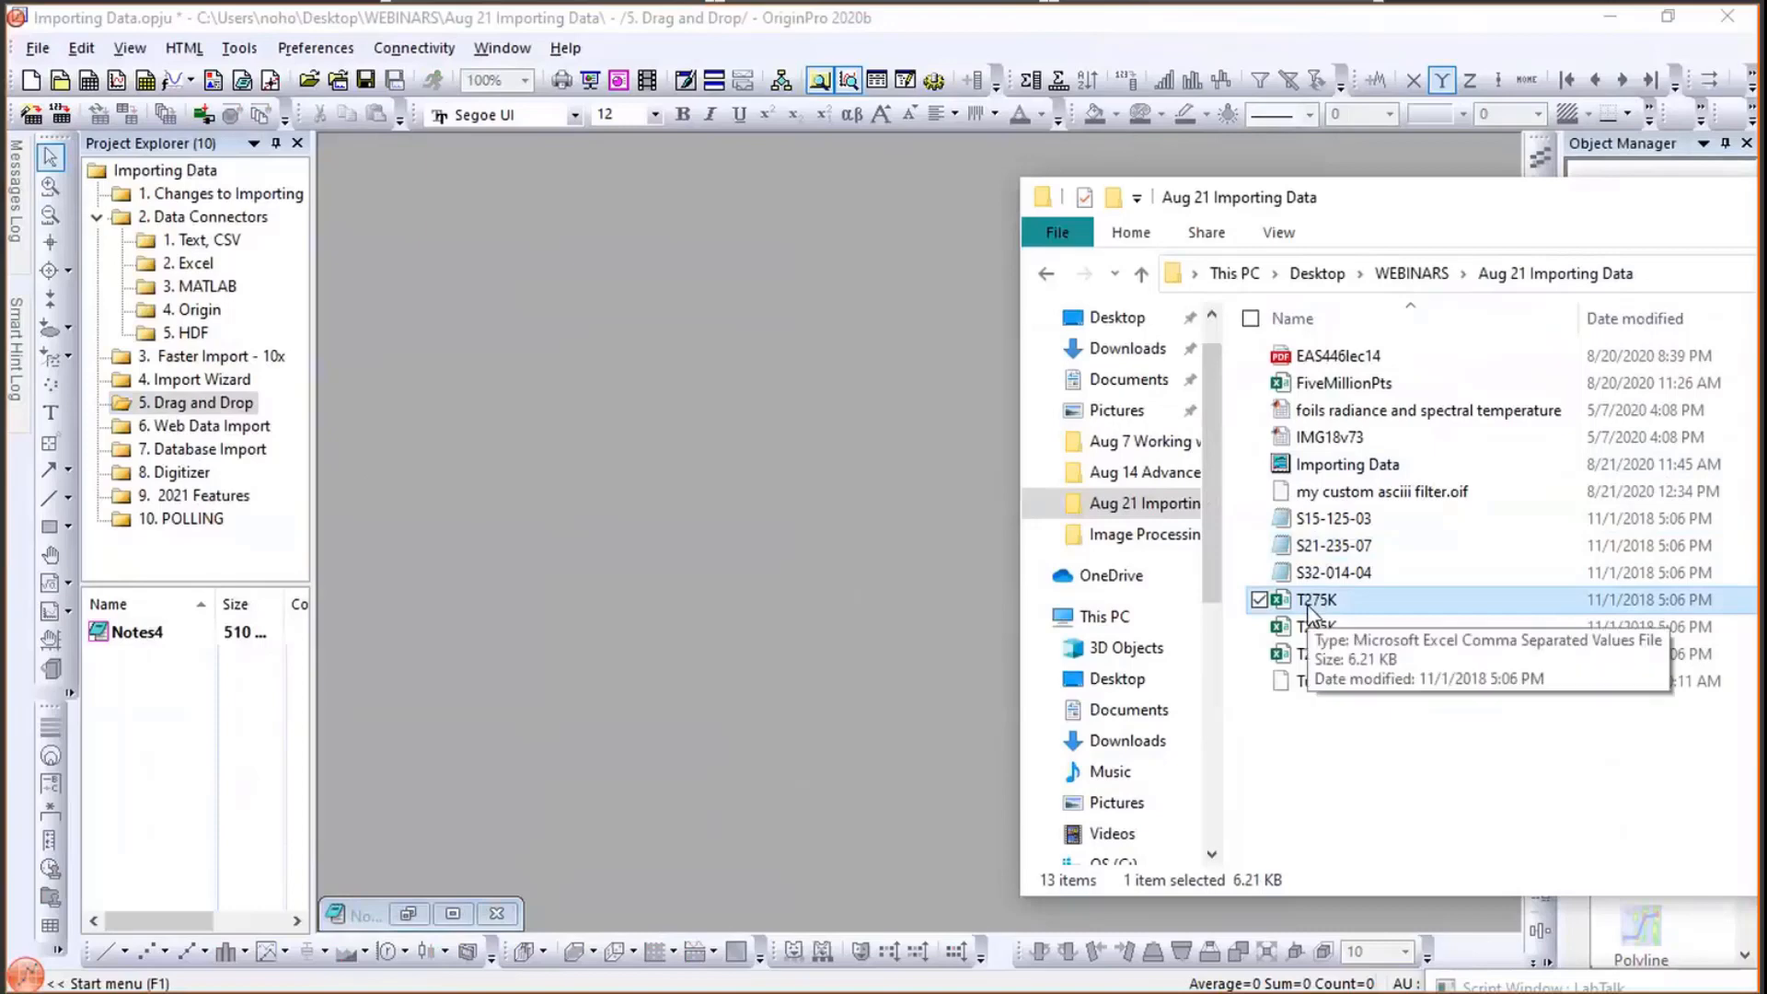
pyautogui.moveTo(1309, 606); pyautogui.dragTo(620, 236)
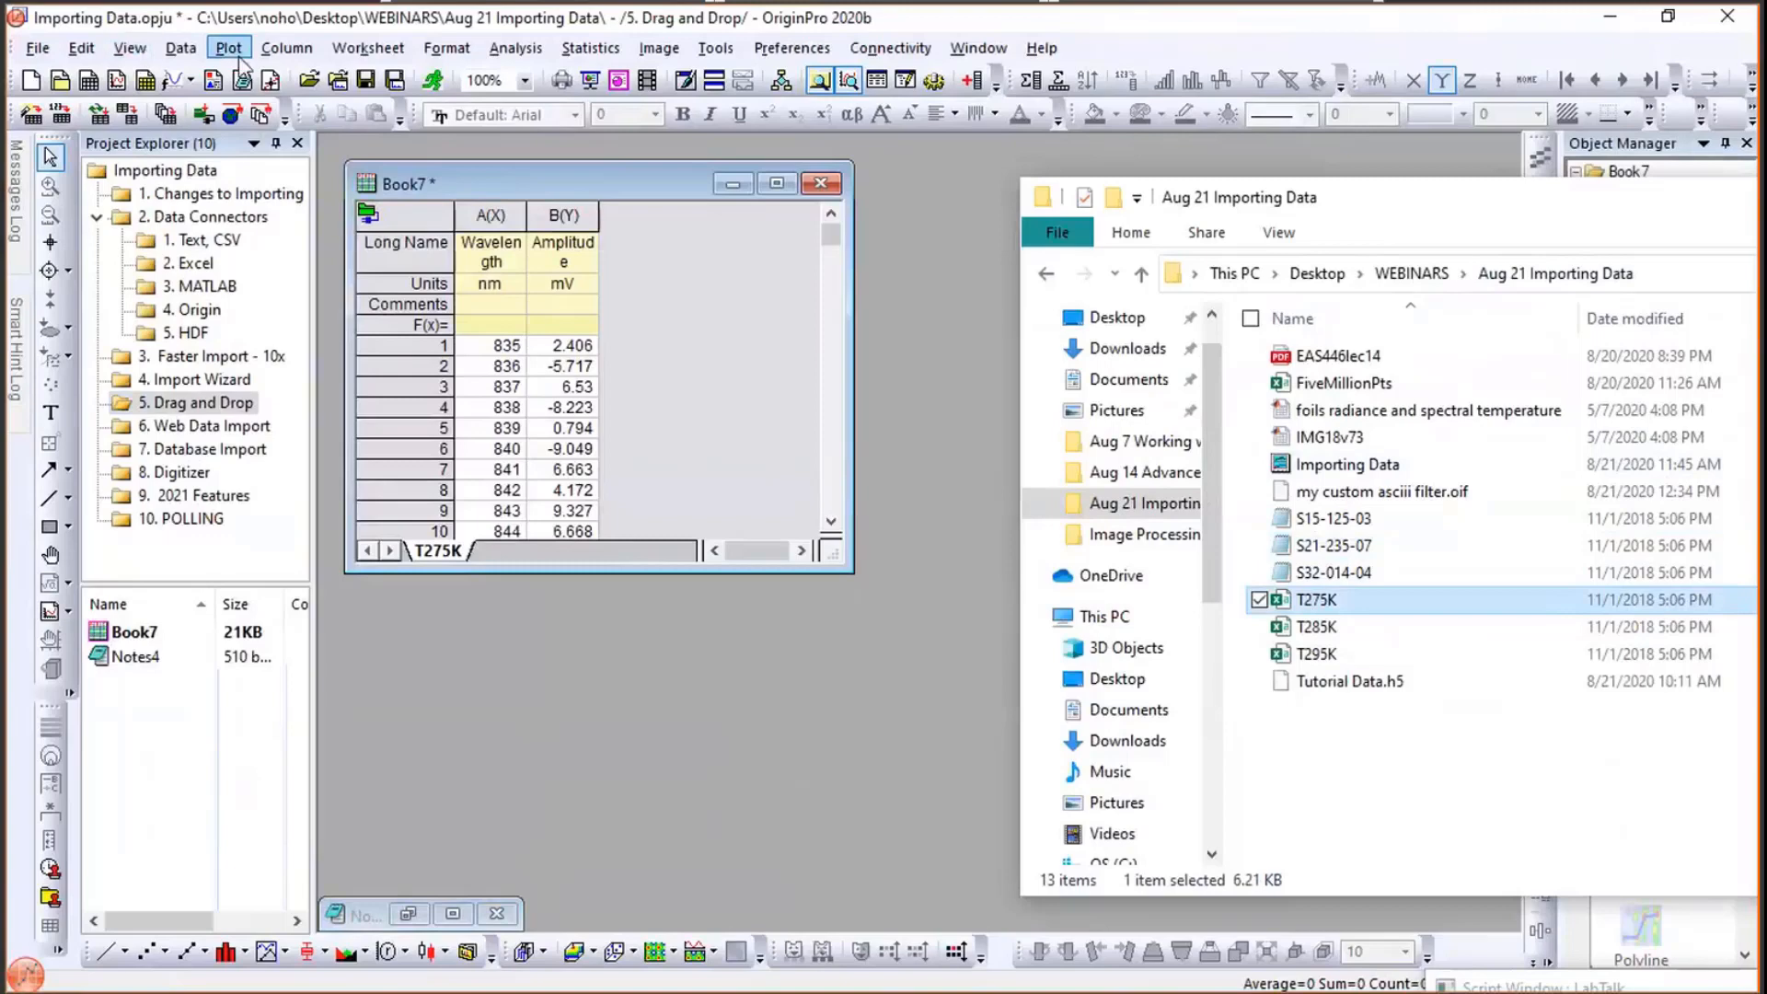
pyautogui.click(182, 48)
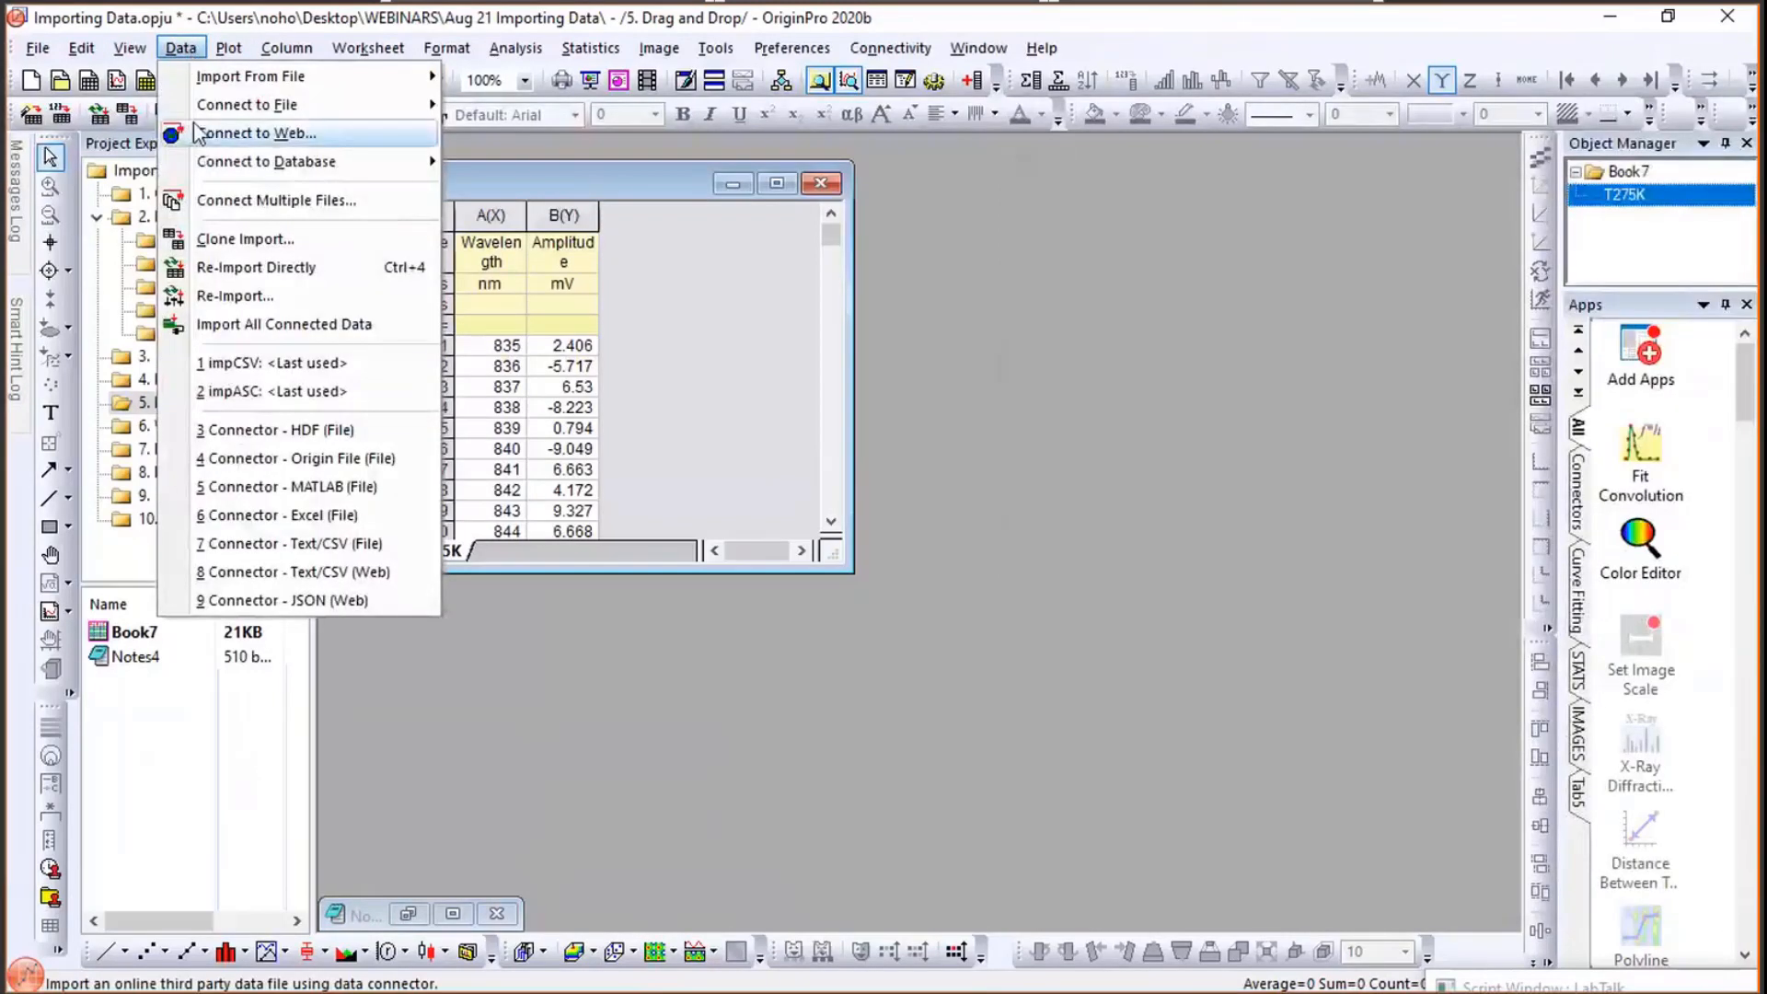
pyautogui.moveTo(266, 161)
pyautogui.click(1067, 280)
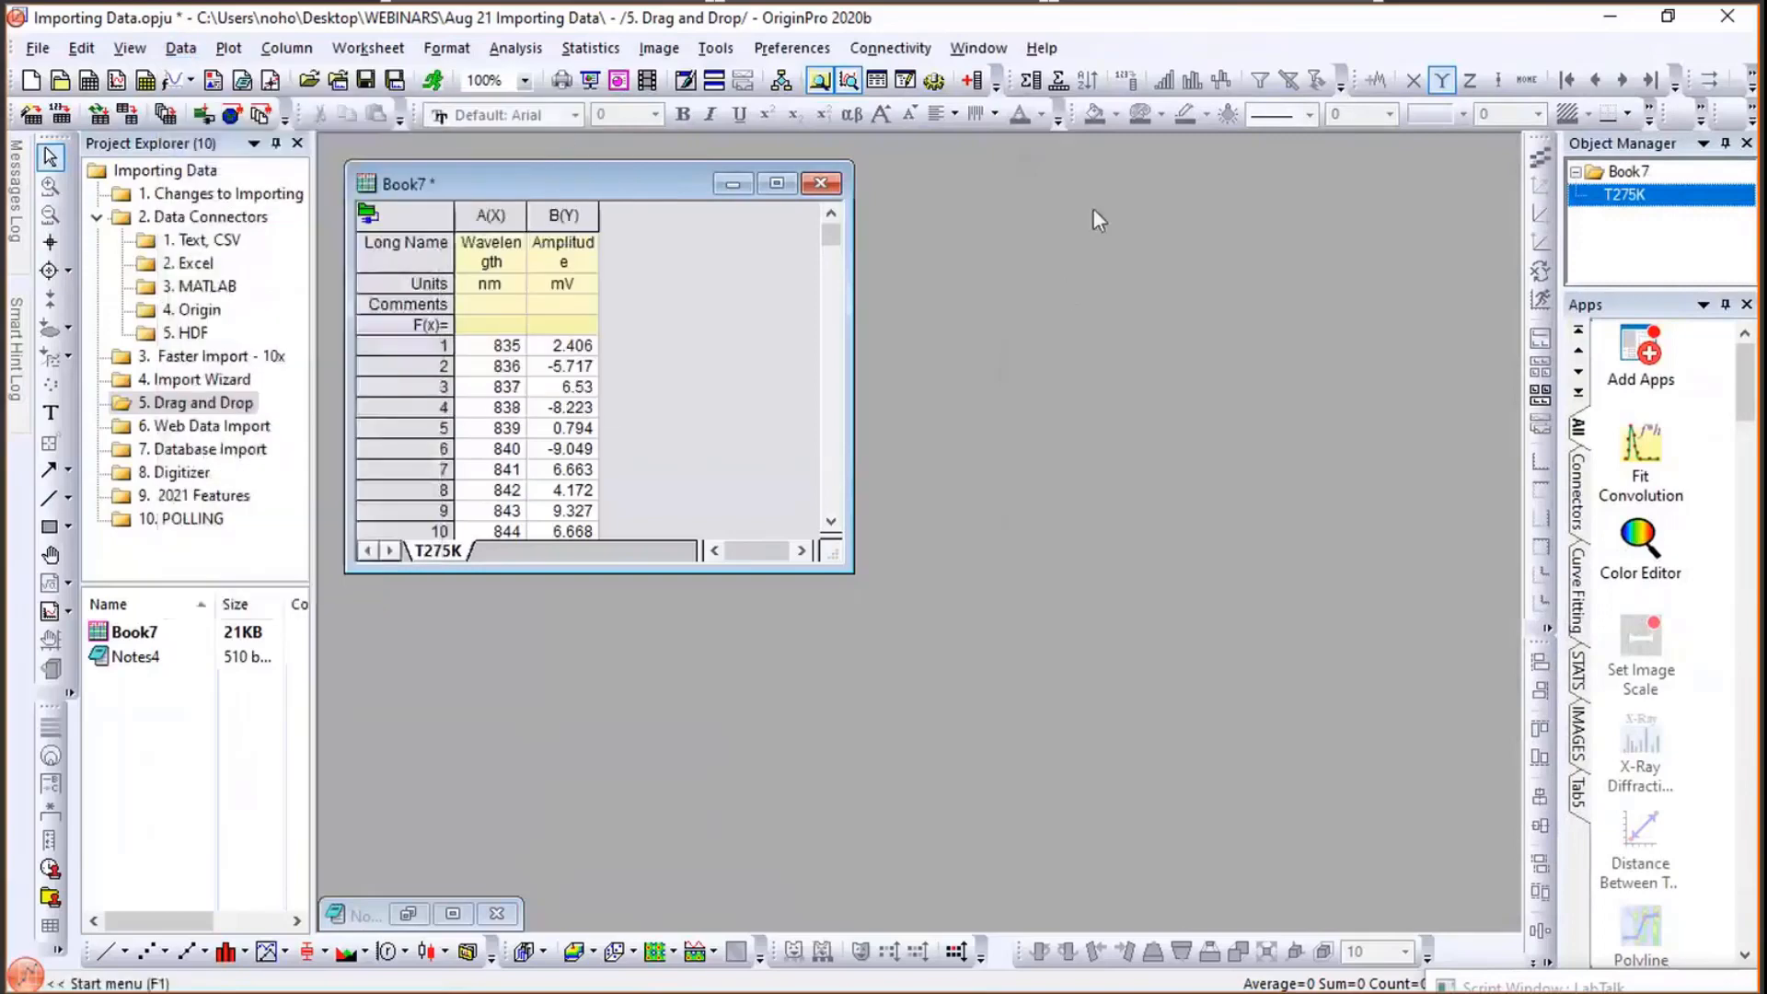
# - Open the Import Filters Manager, widen it to show the Drag&Drop Exclusion column, and cancel it
pyautogui.click(789, 50)
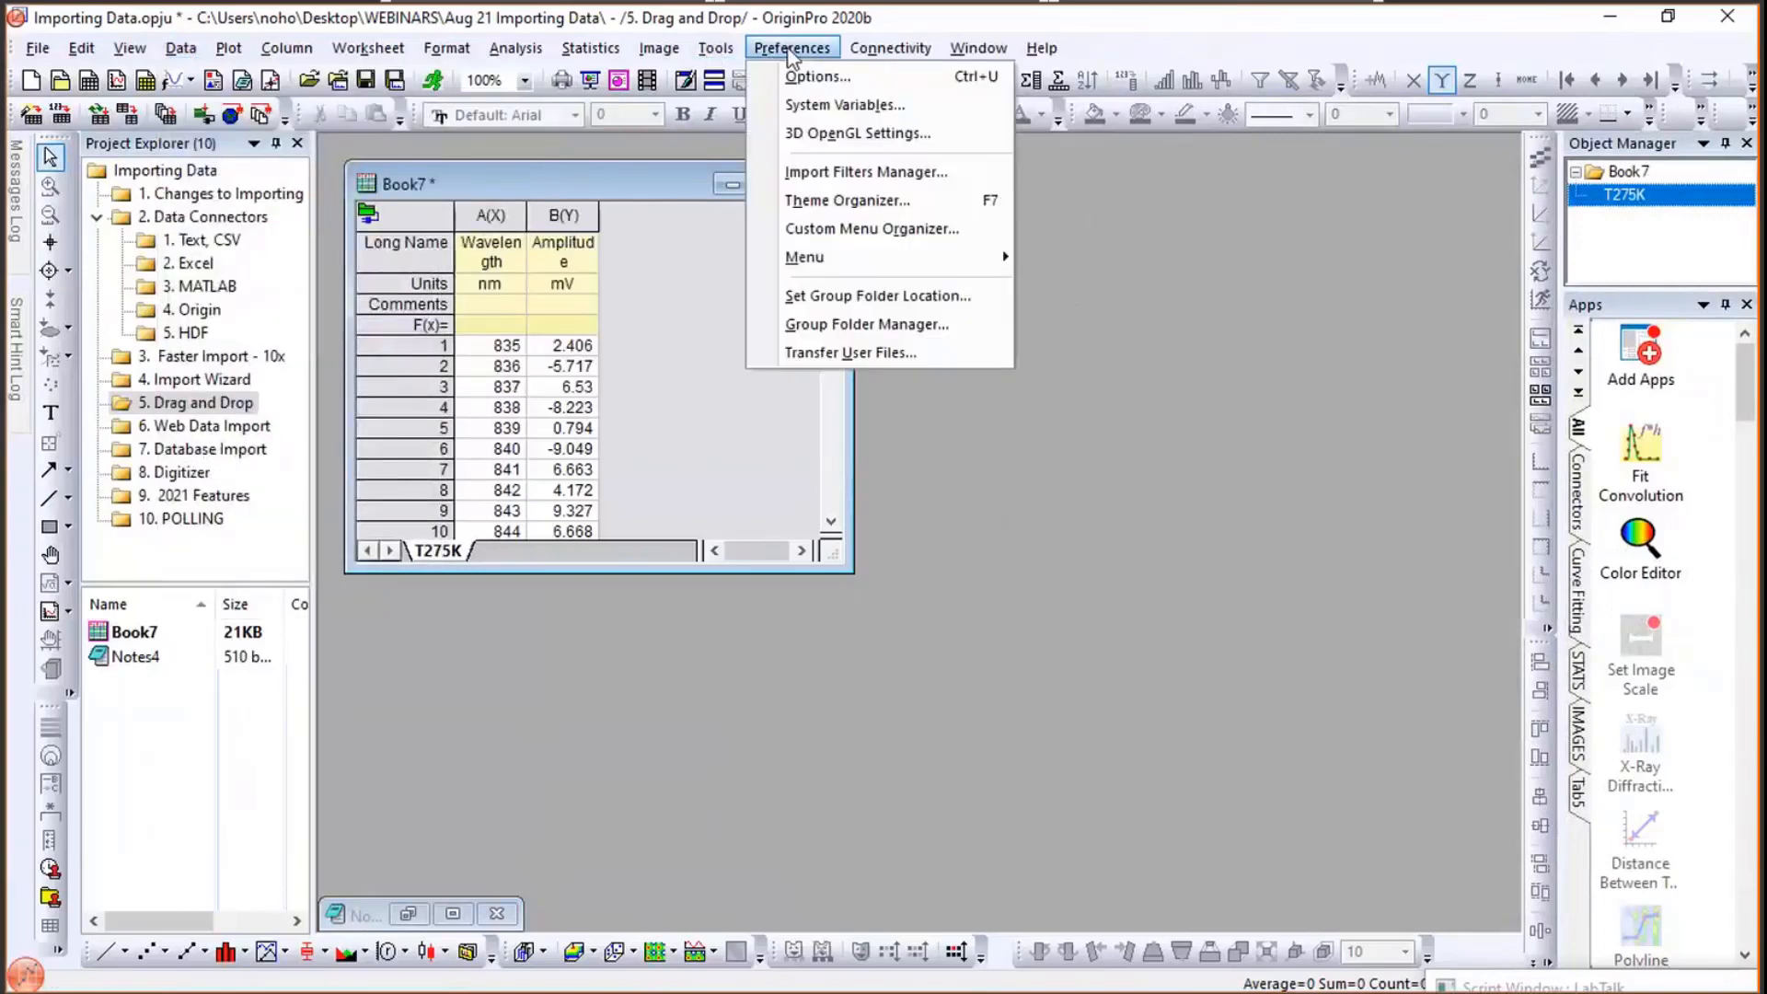
pyautogui.click(826, 172)
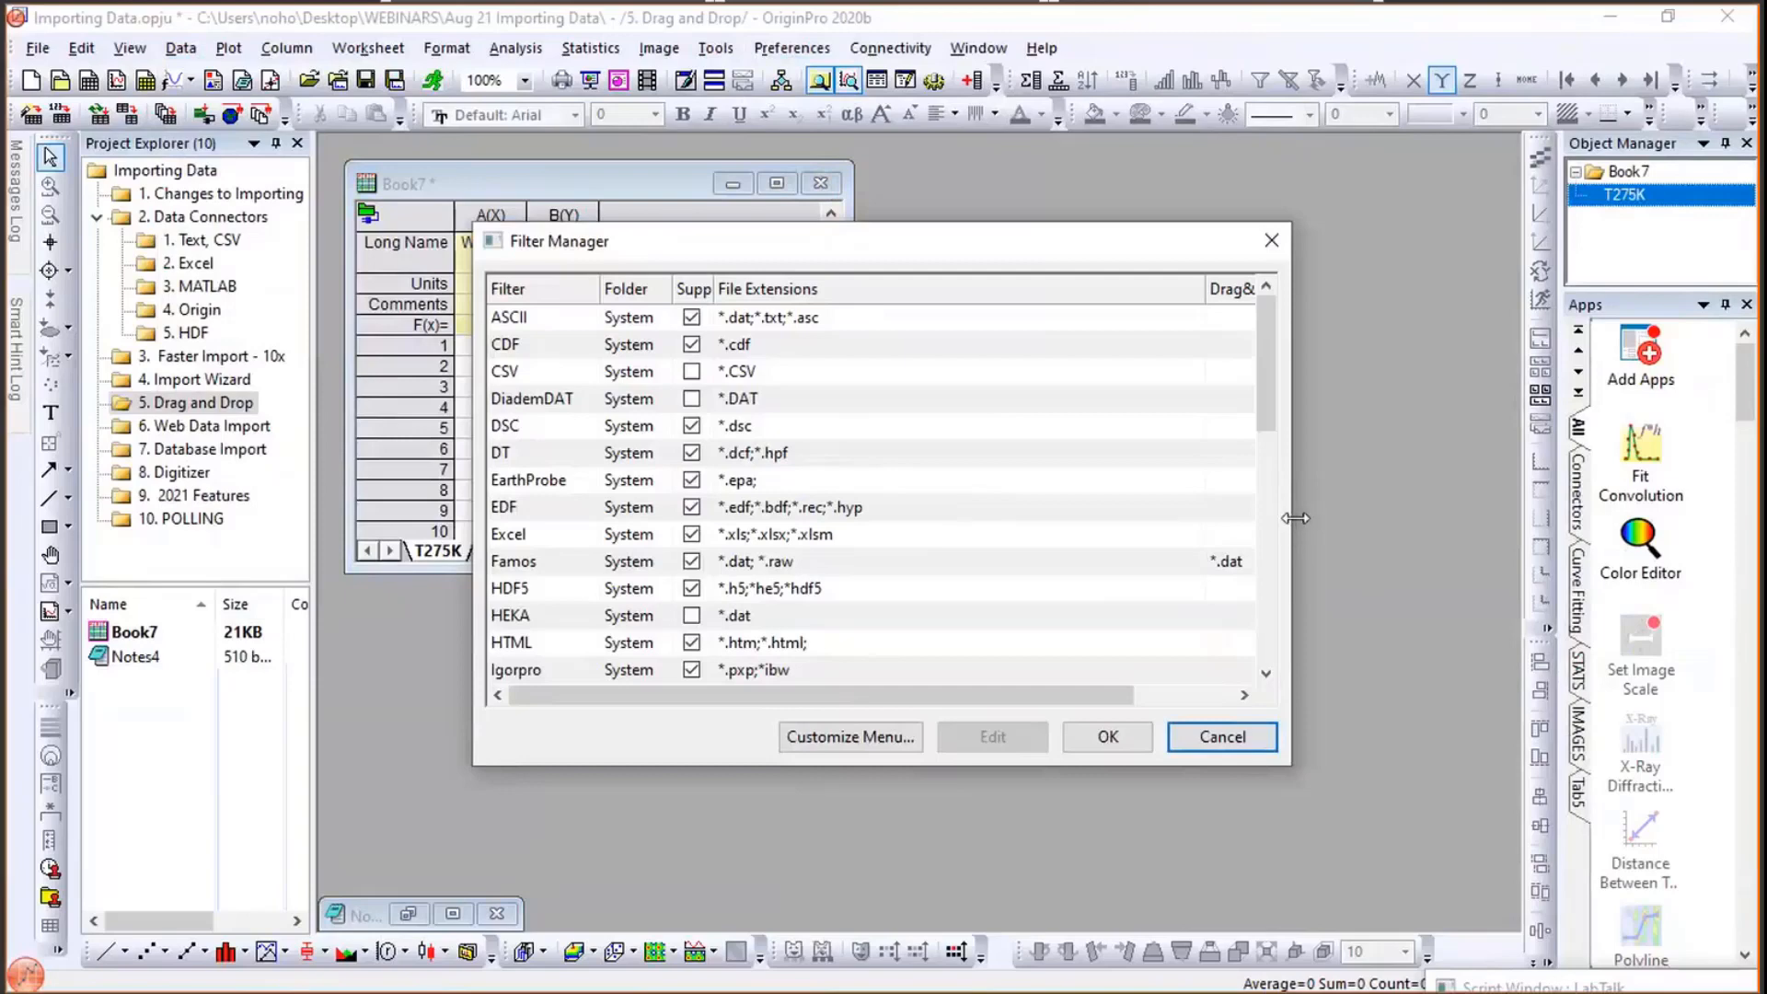
pyautogui.moveTo(1293, 521); pyautogui.dragTo(1390, 521)
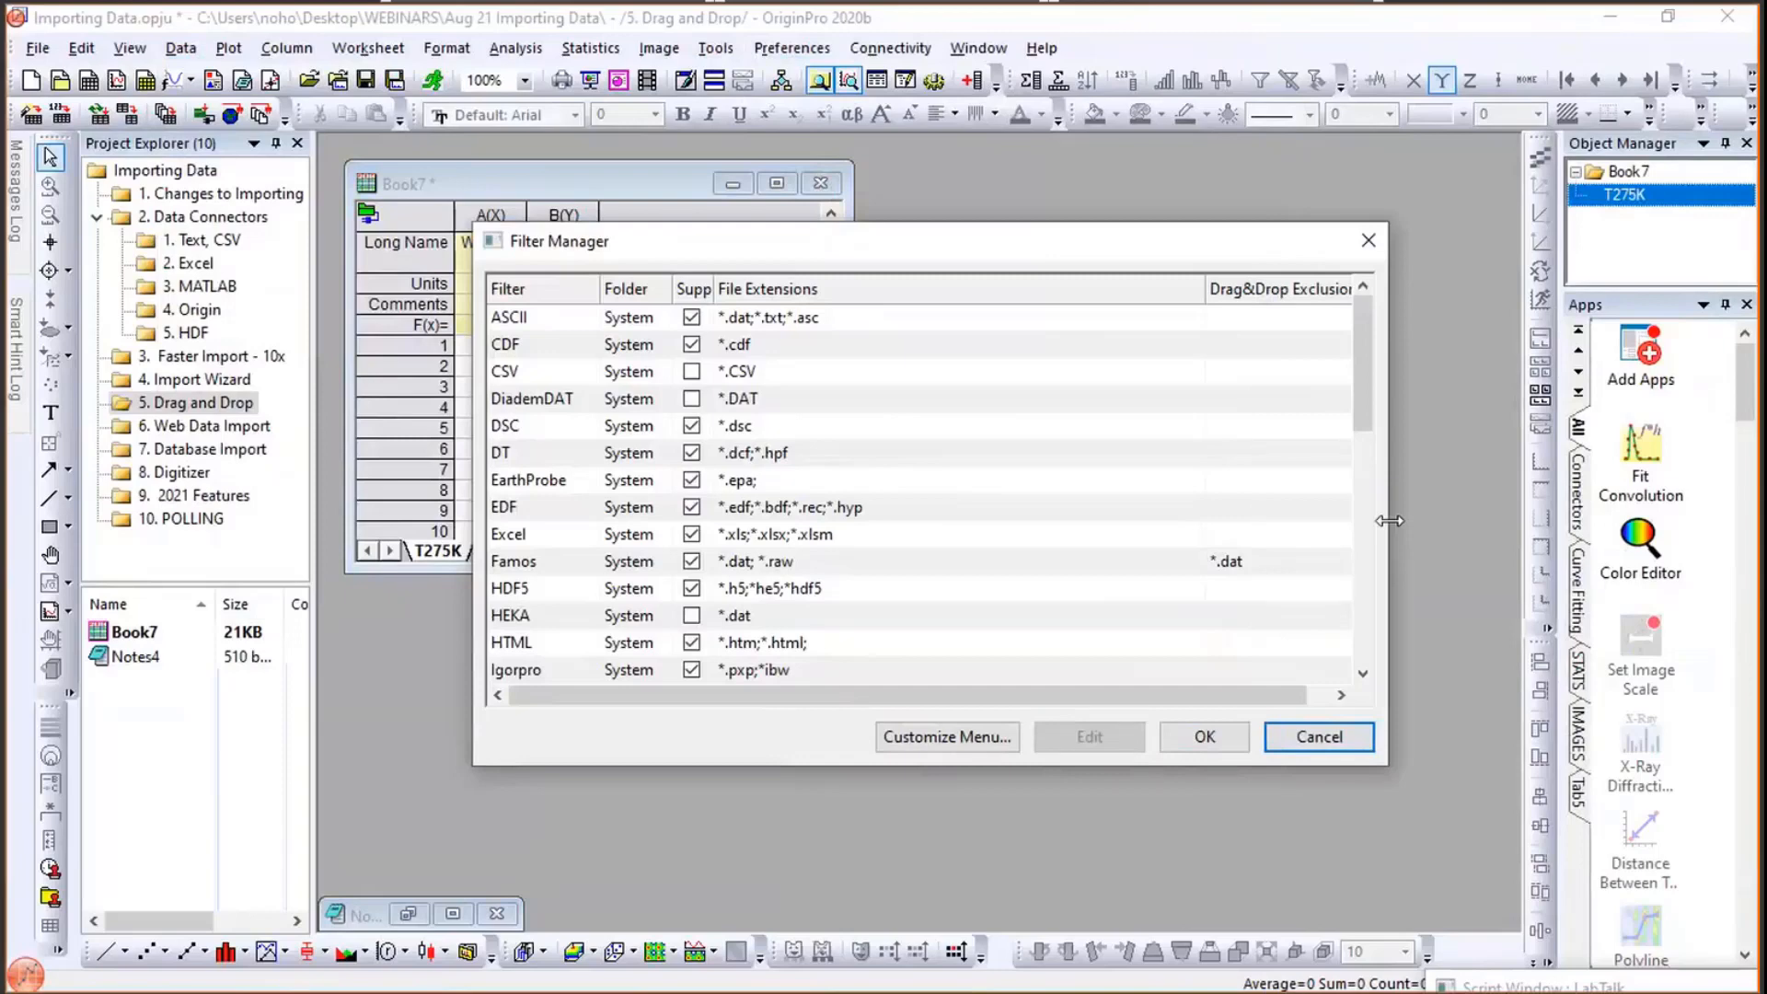
pyautogui.click(1332, 750)
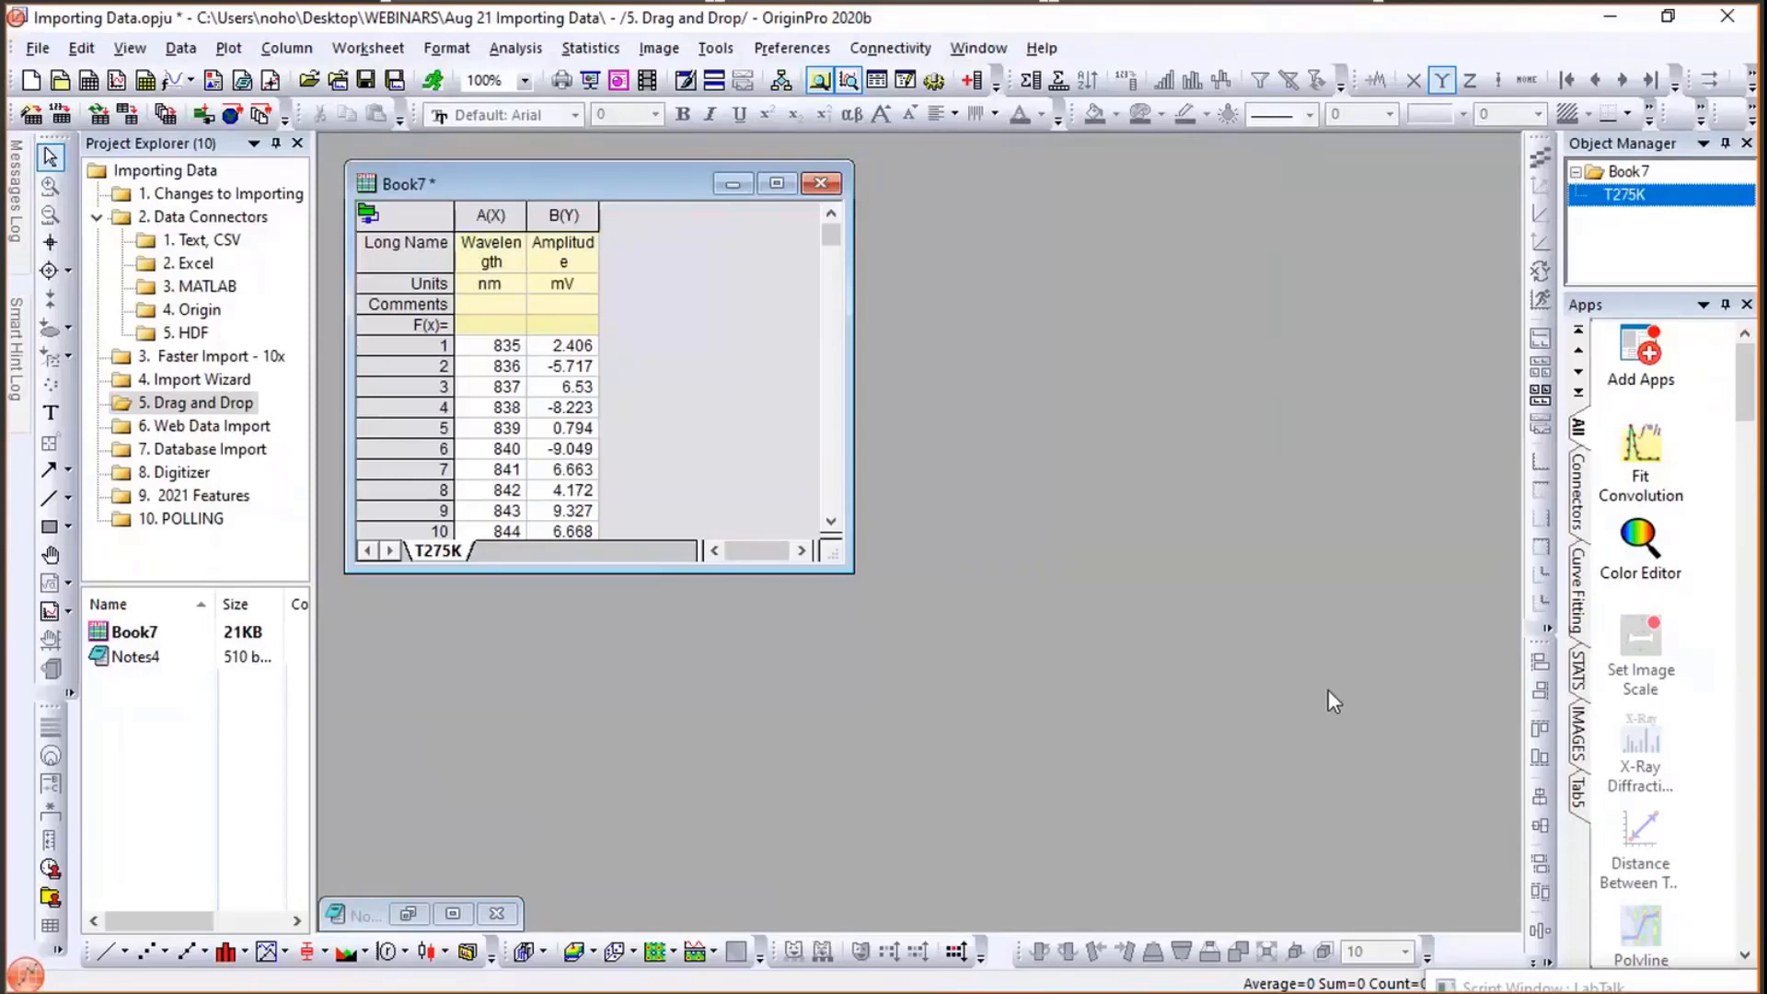
# - Open the 6. Web Data Import folder and copy the covidtracking.com/data/api link from its notes
pyautogui.click(245, 426)
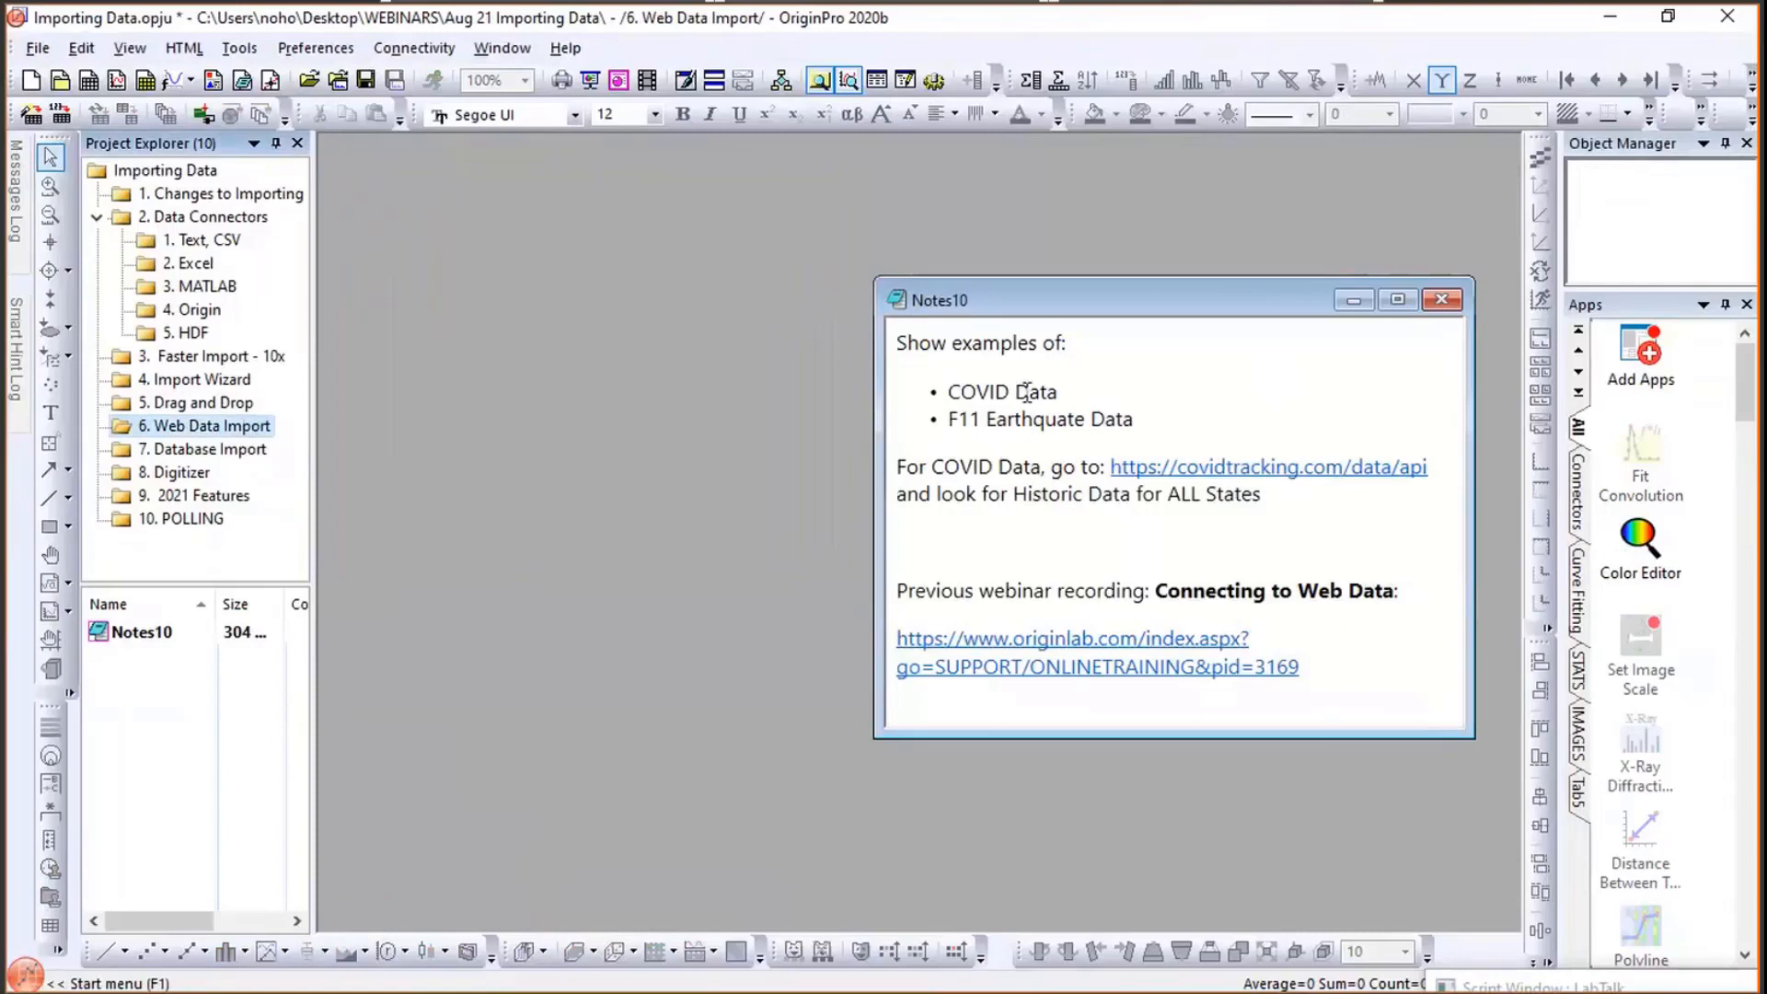
pyautogui.moveTo(1434, 473); pyautogui.dragTo(1112, 472)
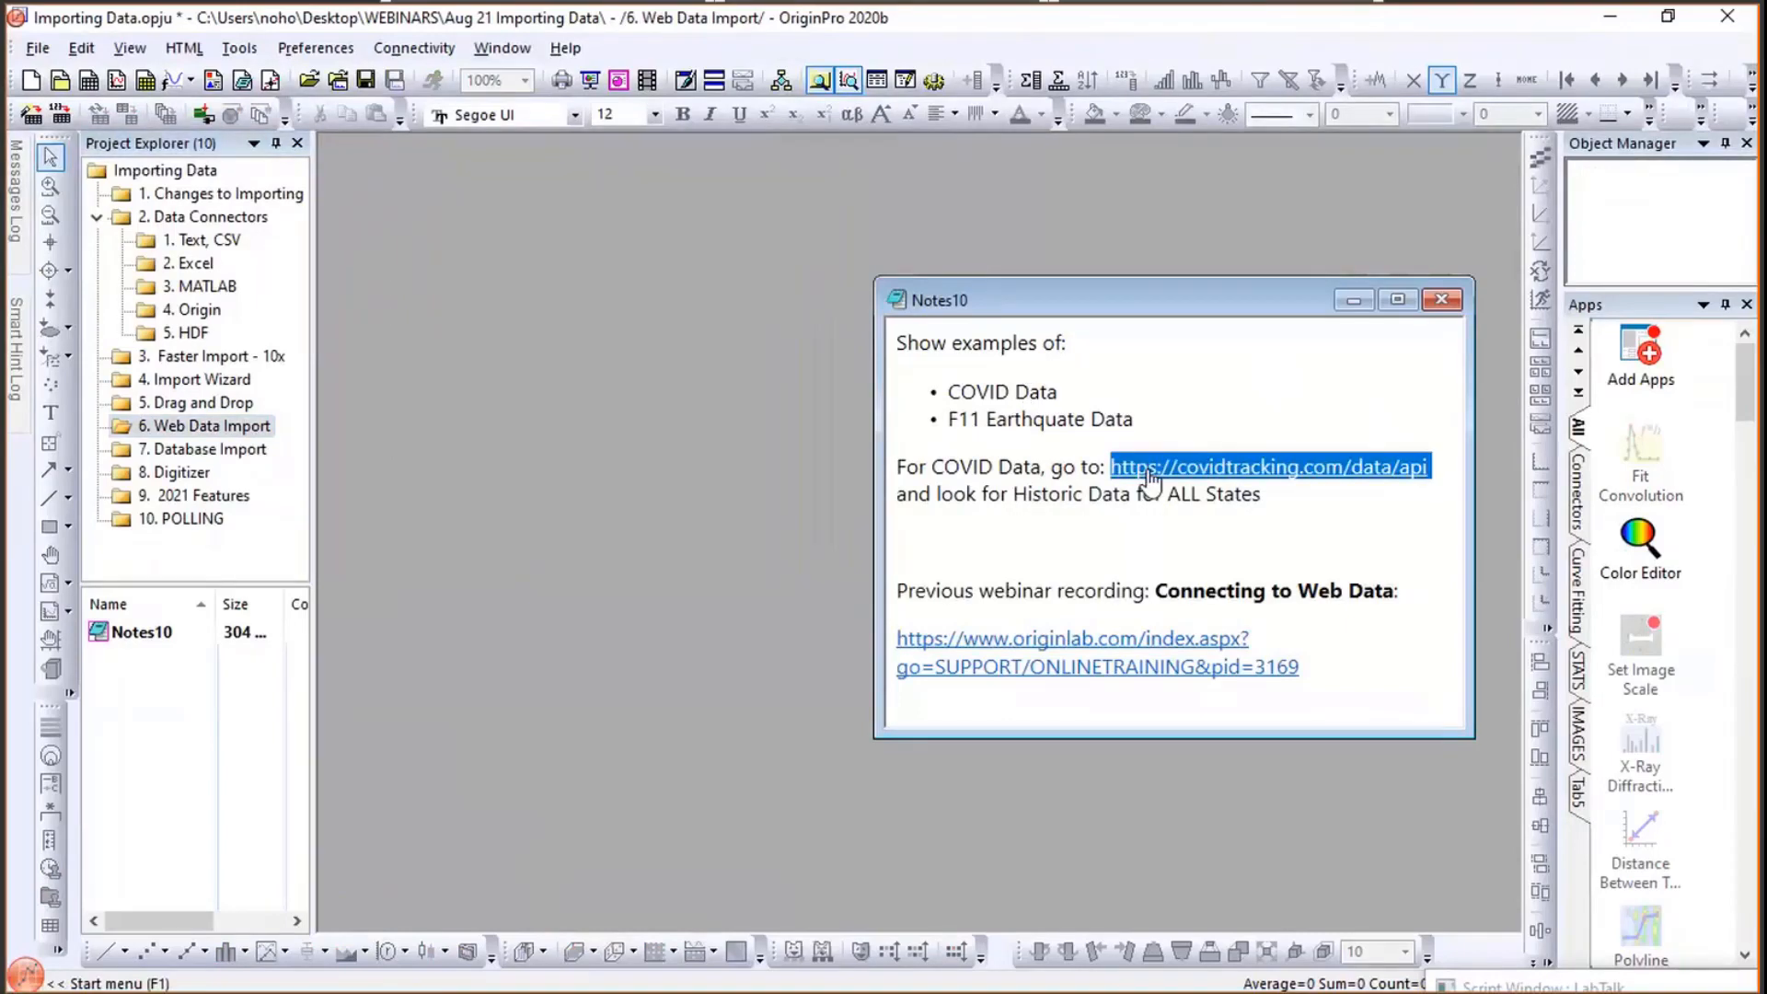
pyautogui.hotkey('ctrl', 'c')
pyautogui.hotkey('alt', 'Tab')
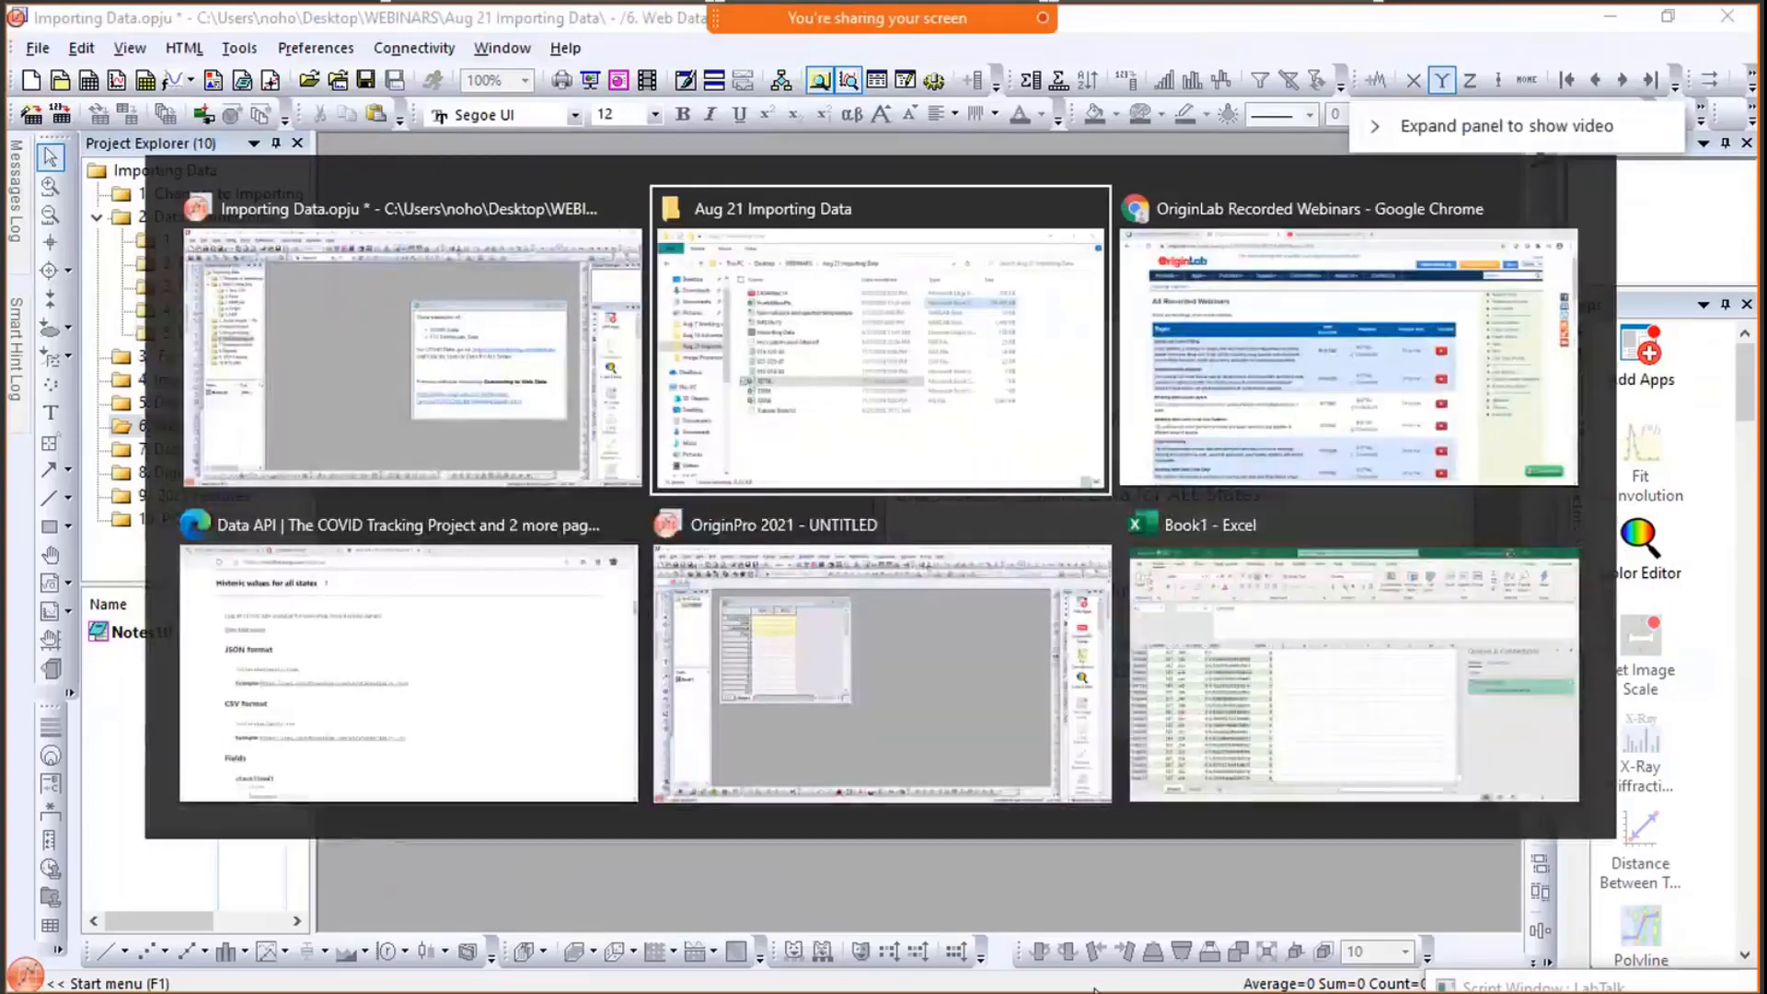
pyautogui.hotkey('alt', 'Tab')
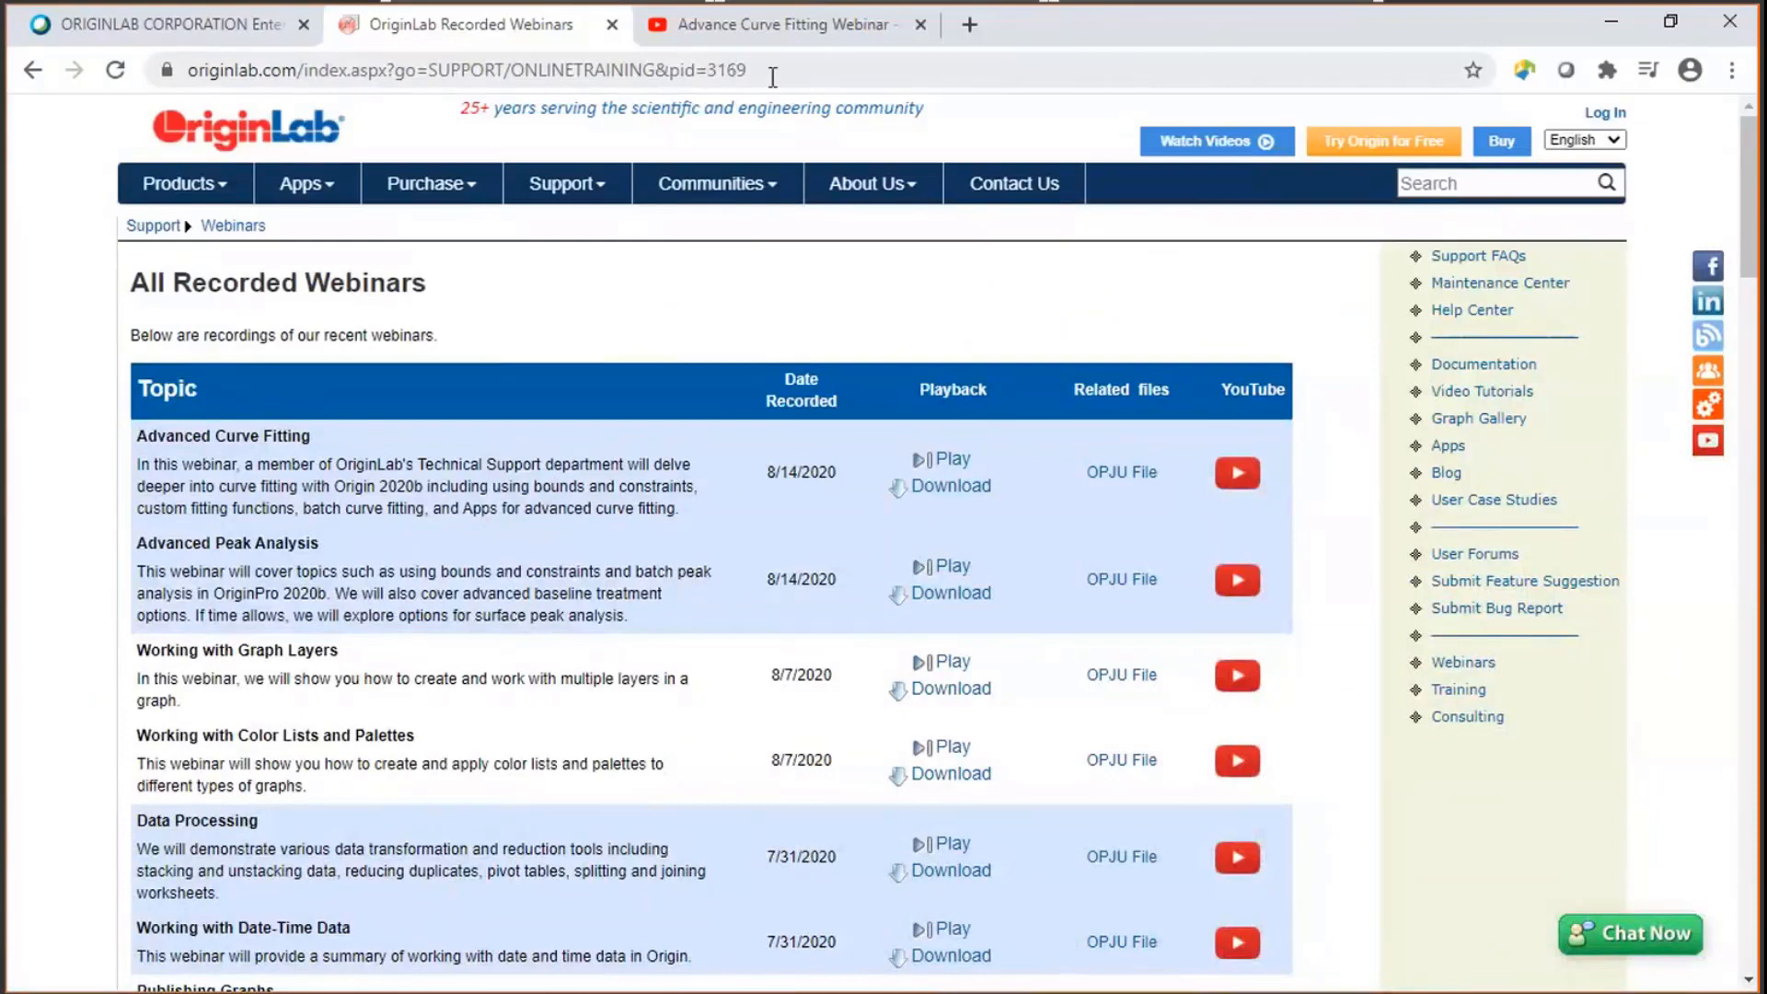
pyautogui.click(772, 77)
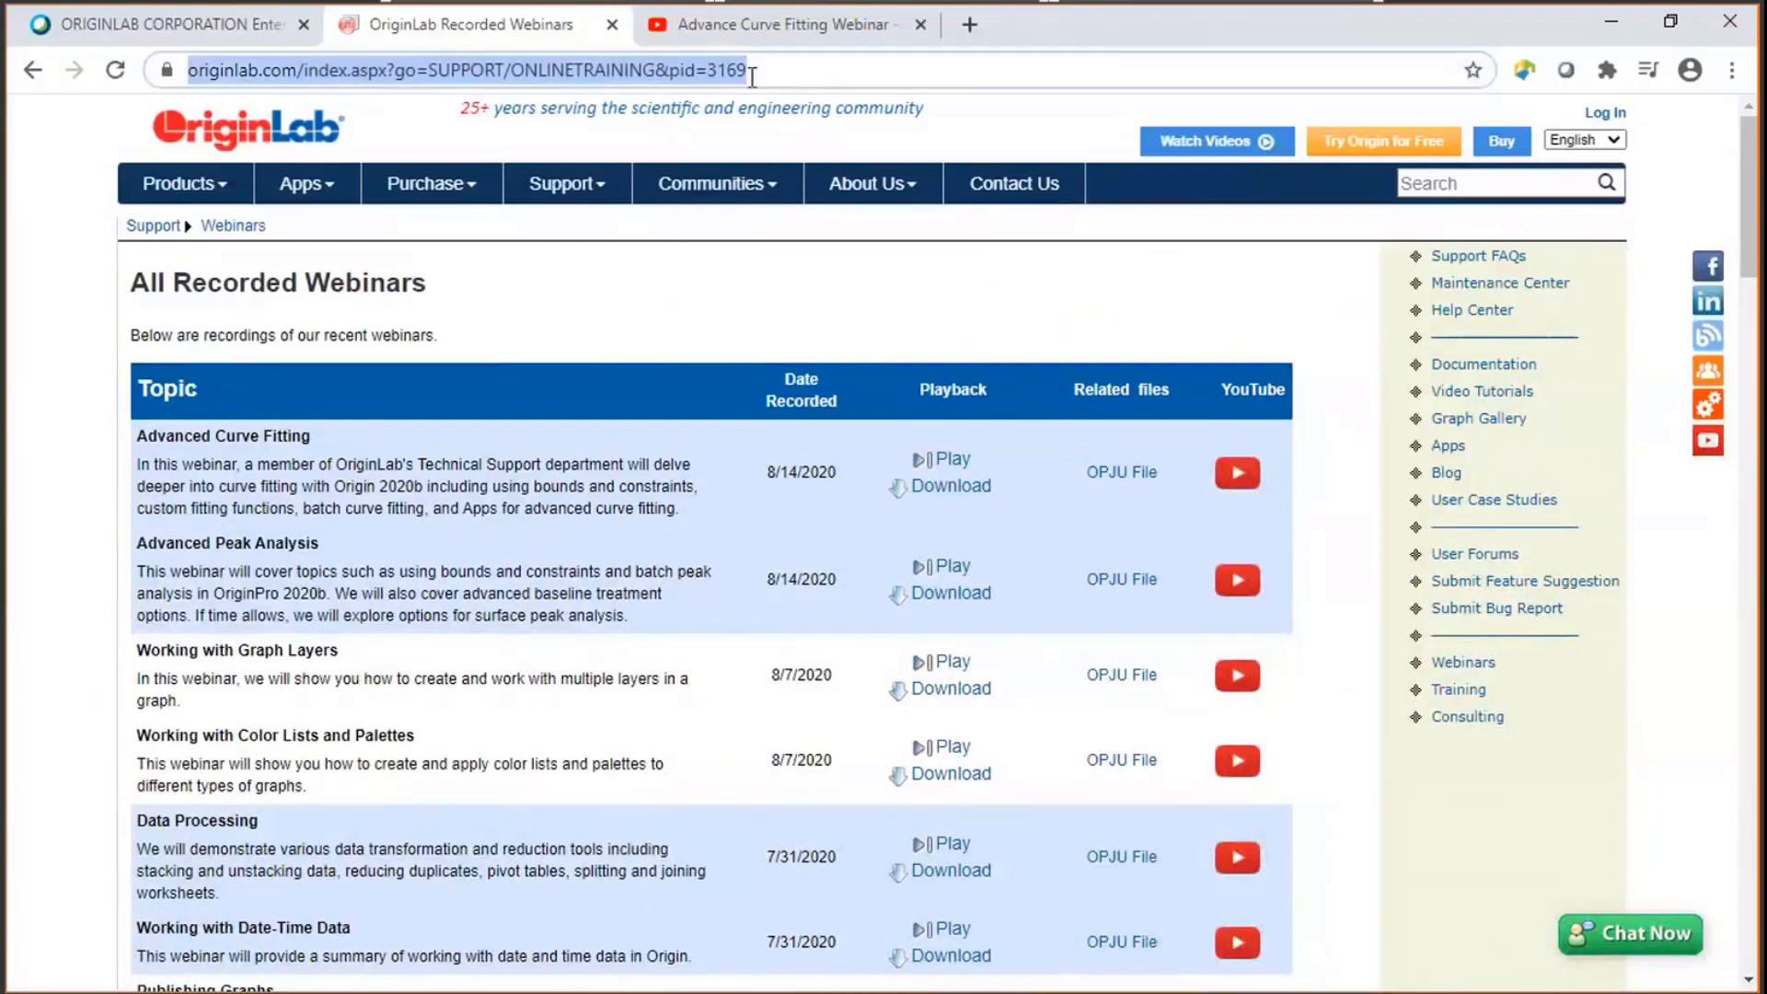
pyautogui.click(104, 28)
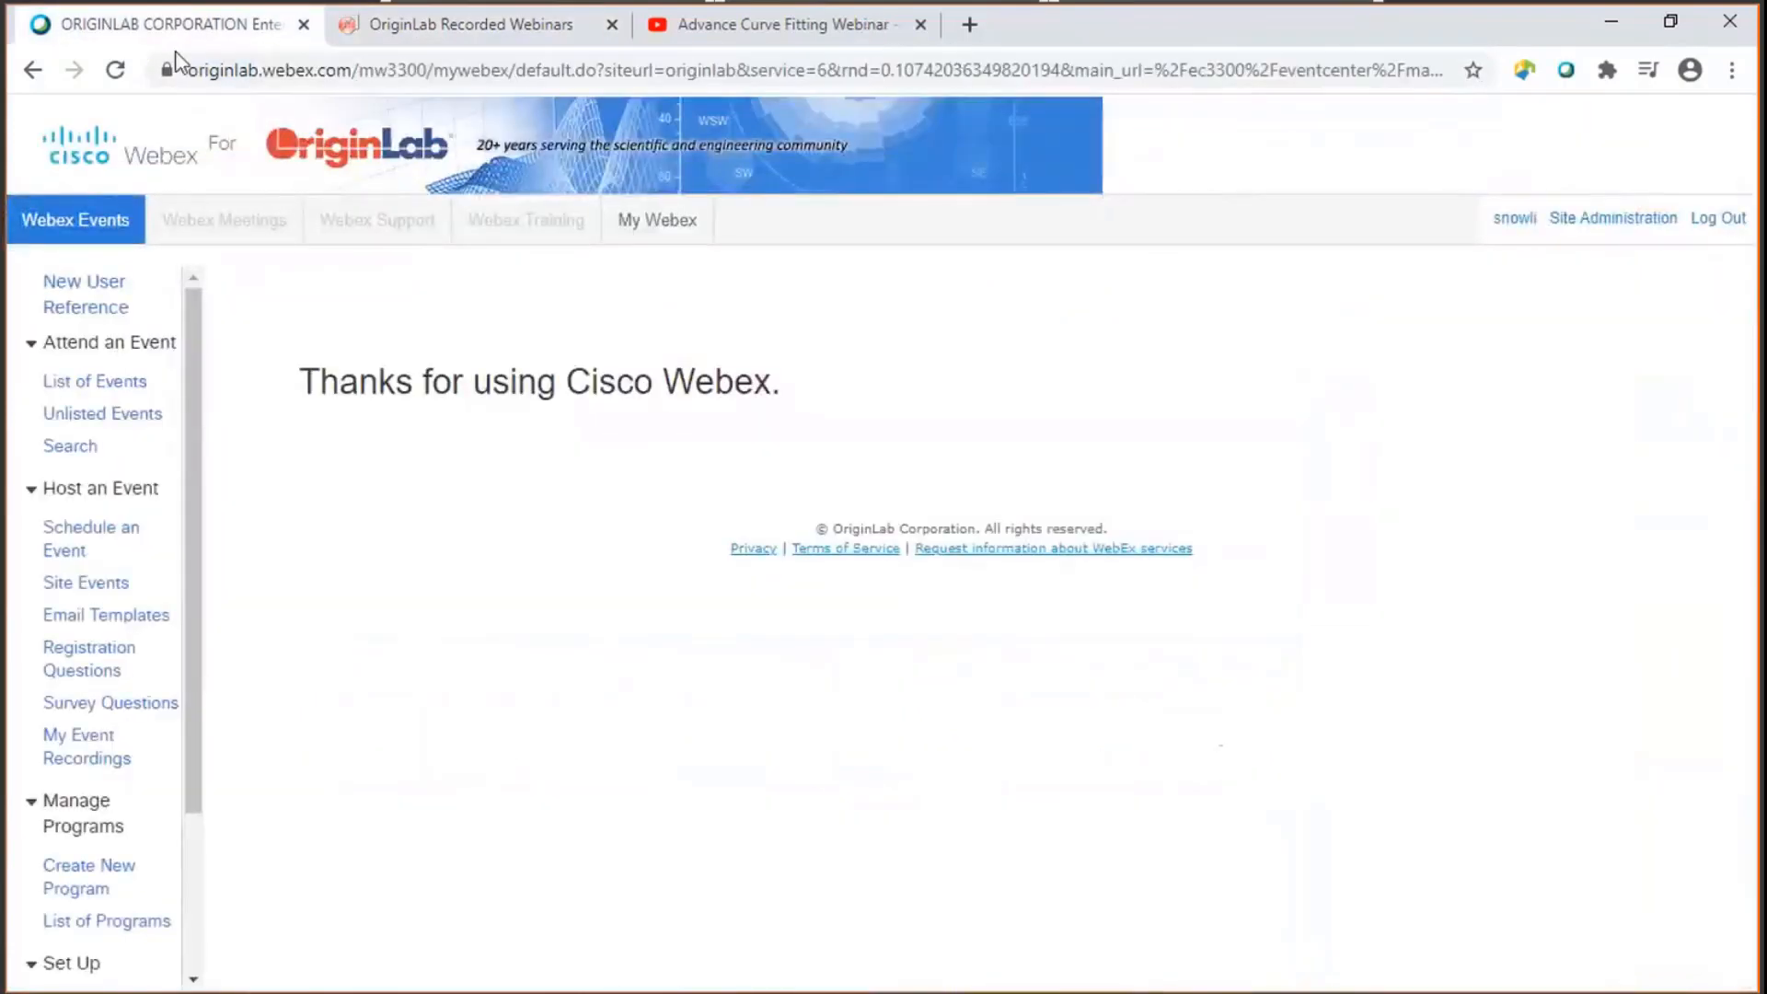
pyautogui.click(222, 71)
pyautogui.hotkey('ctrl', 'v')
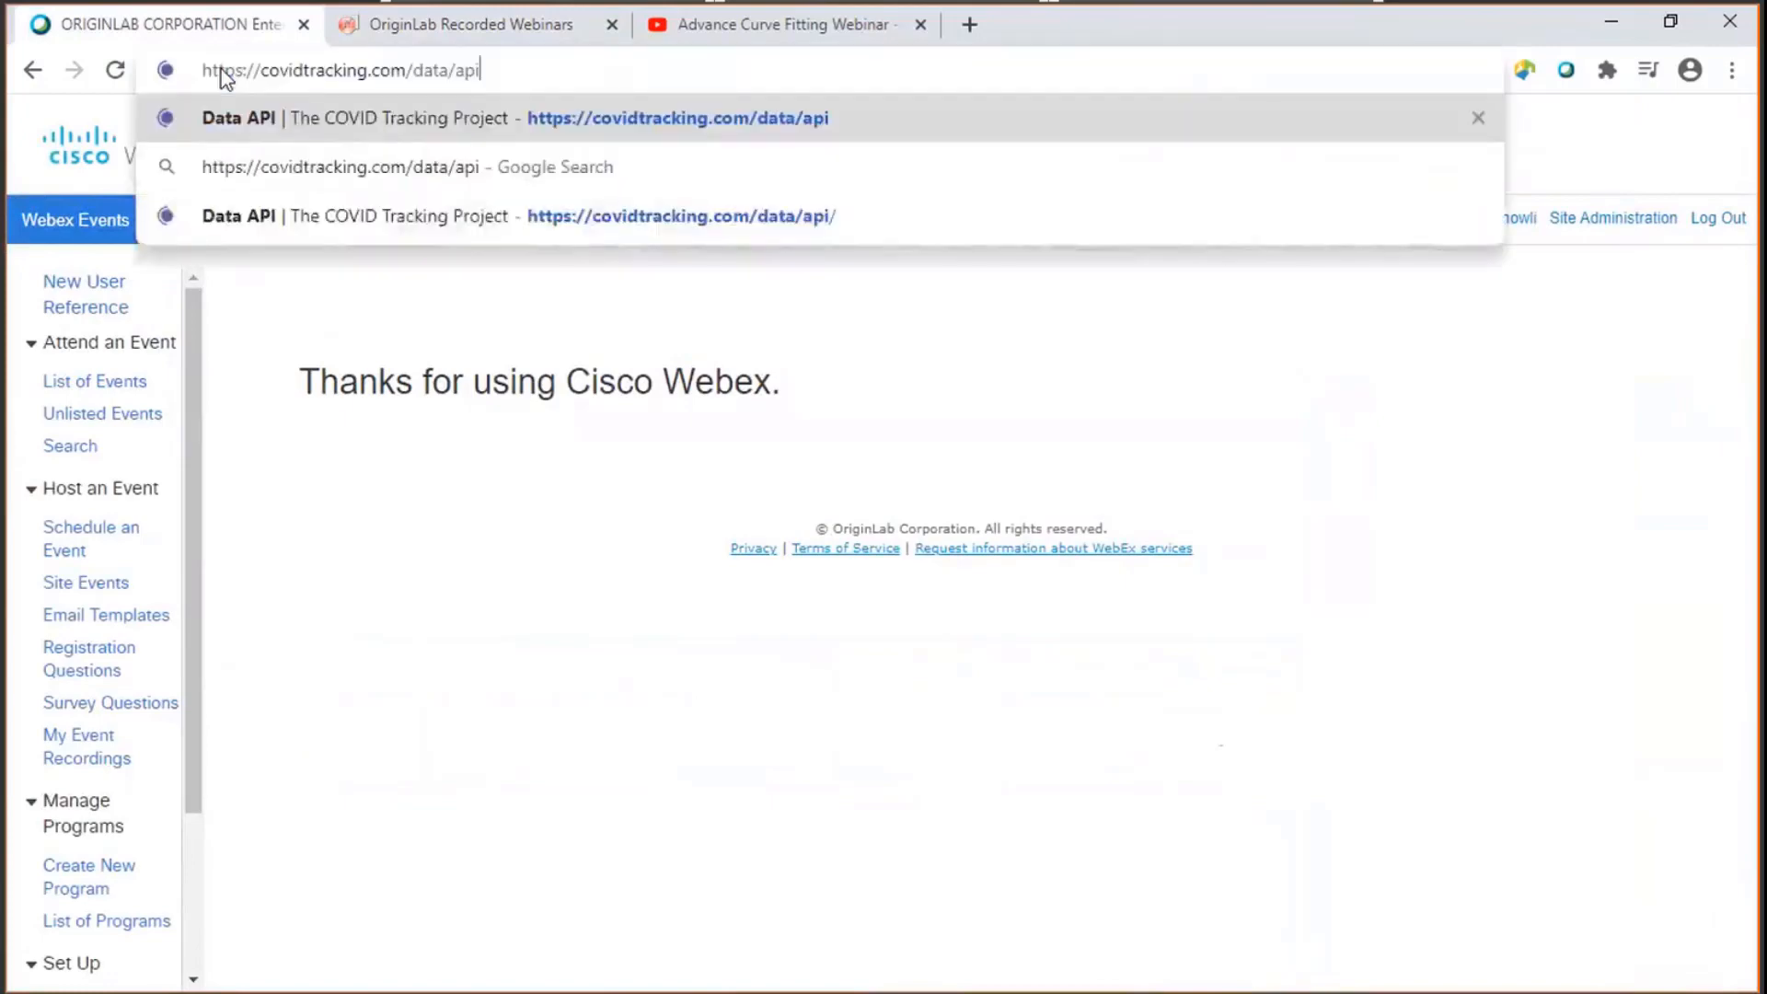
pyautogui.press('Return')
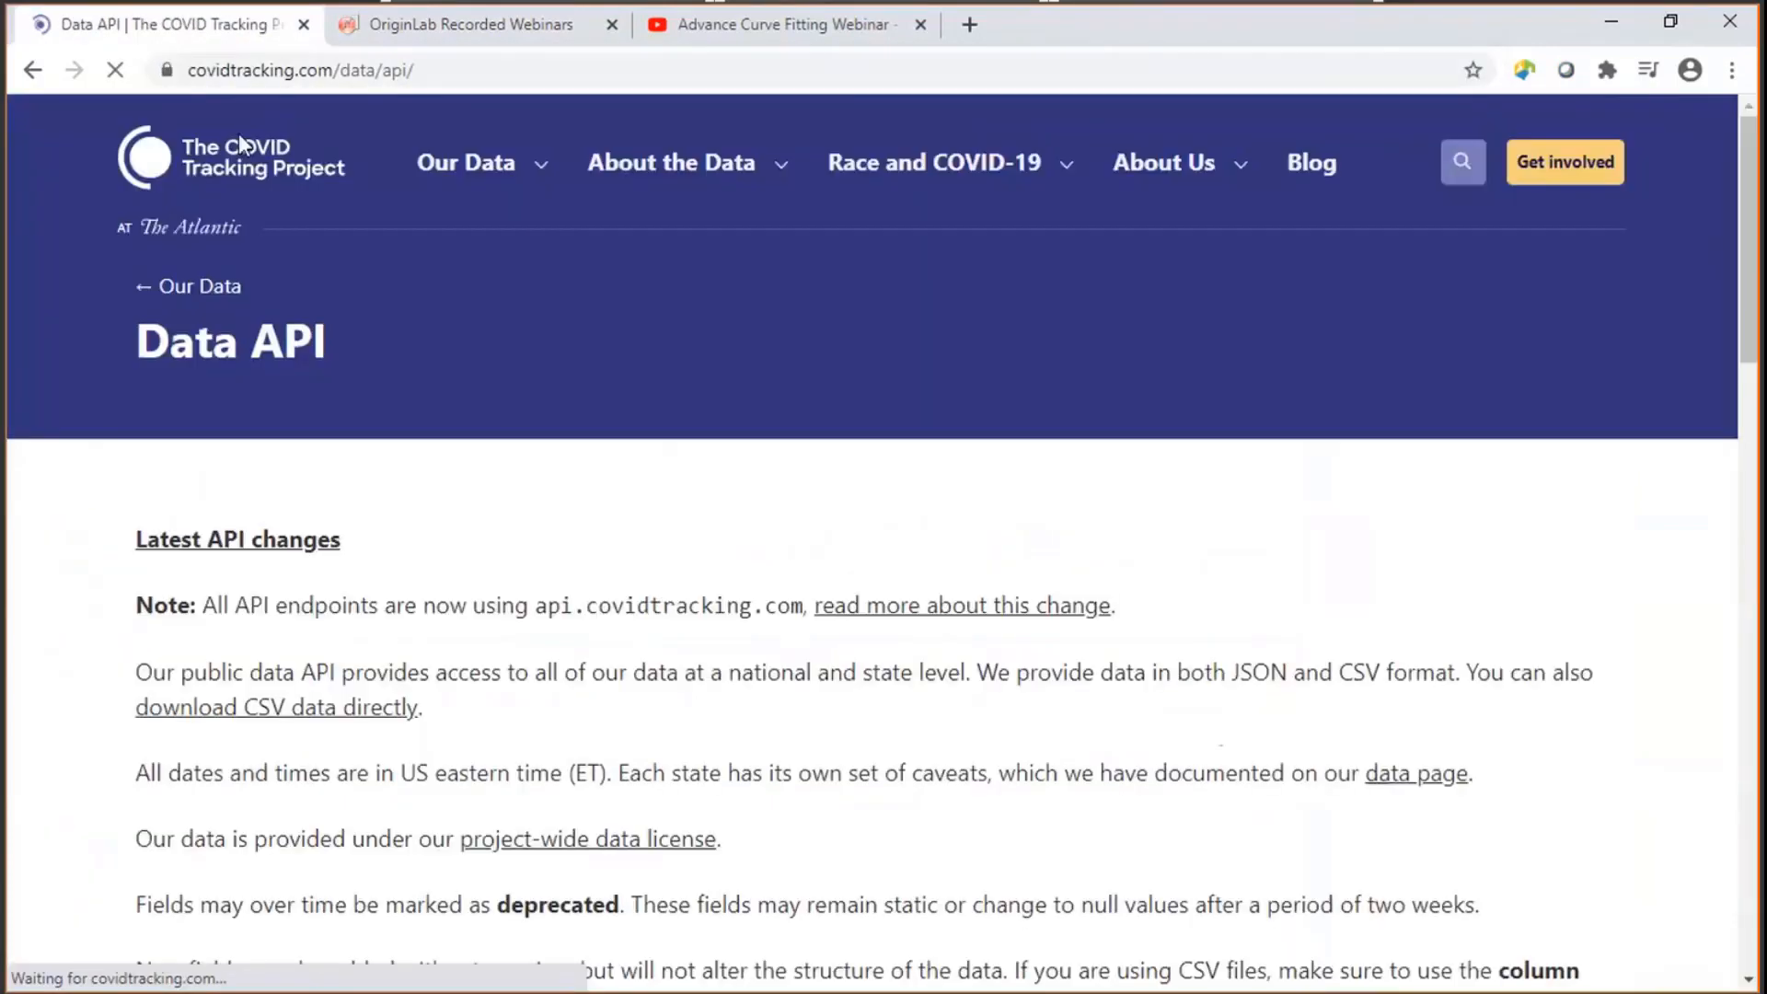
pyautogui.scroll(-10, 427, 247)
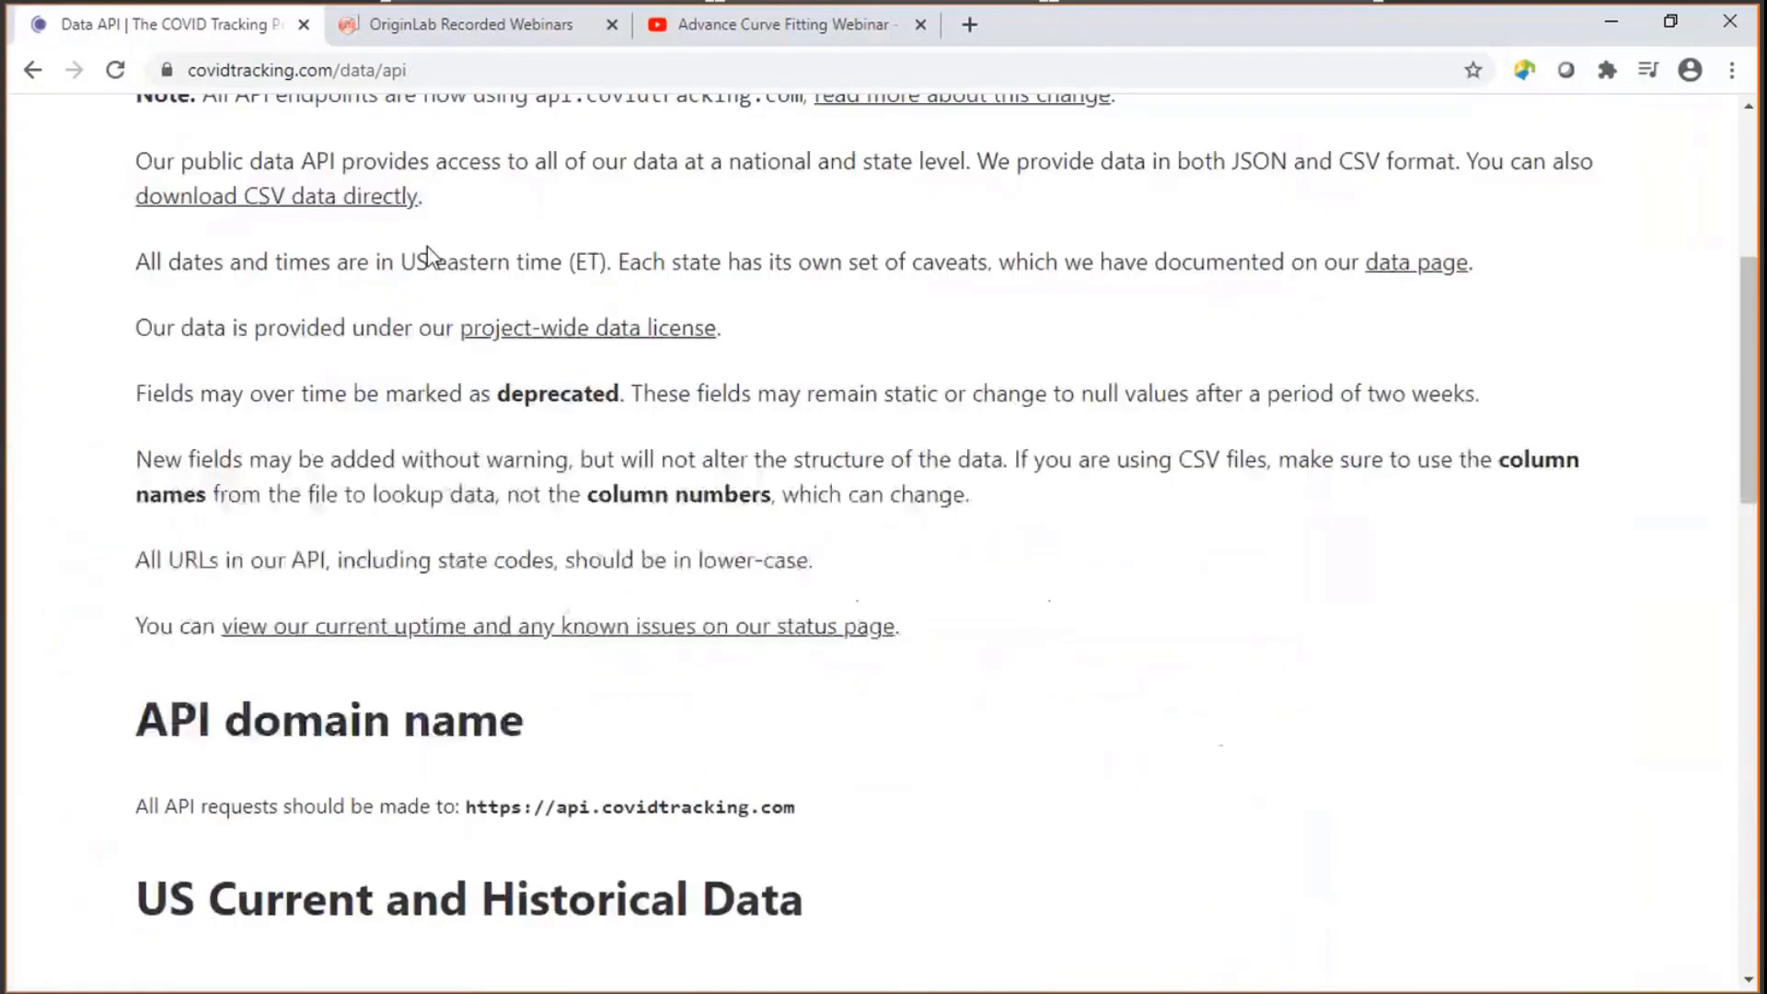
pyautogui.scroll(-3, 430, 261)
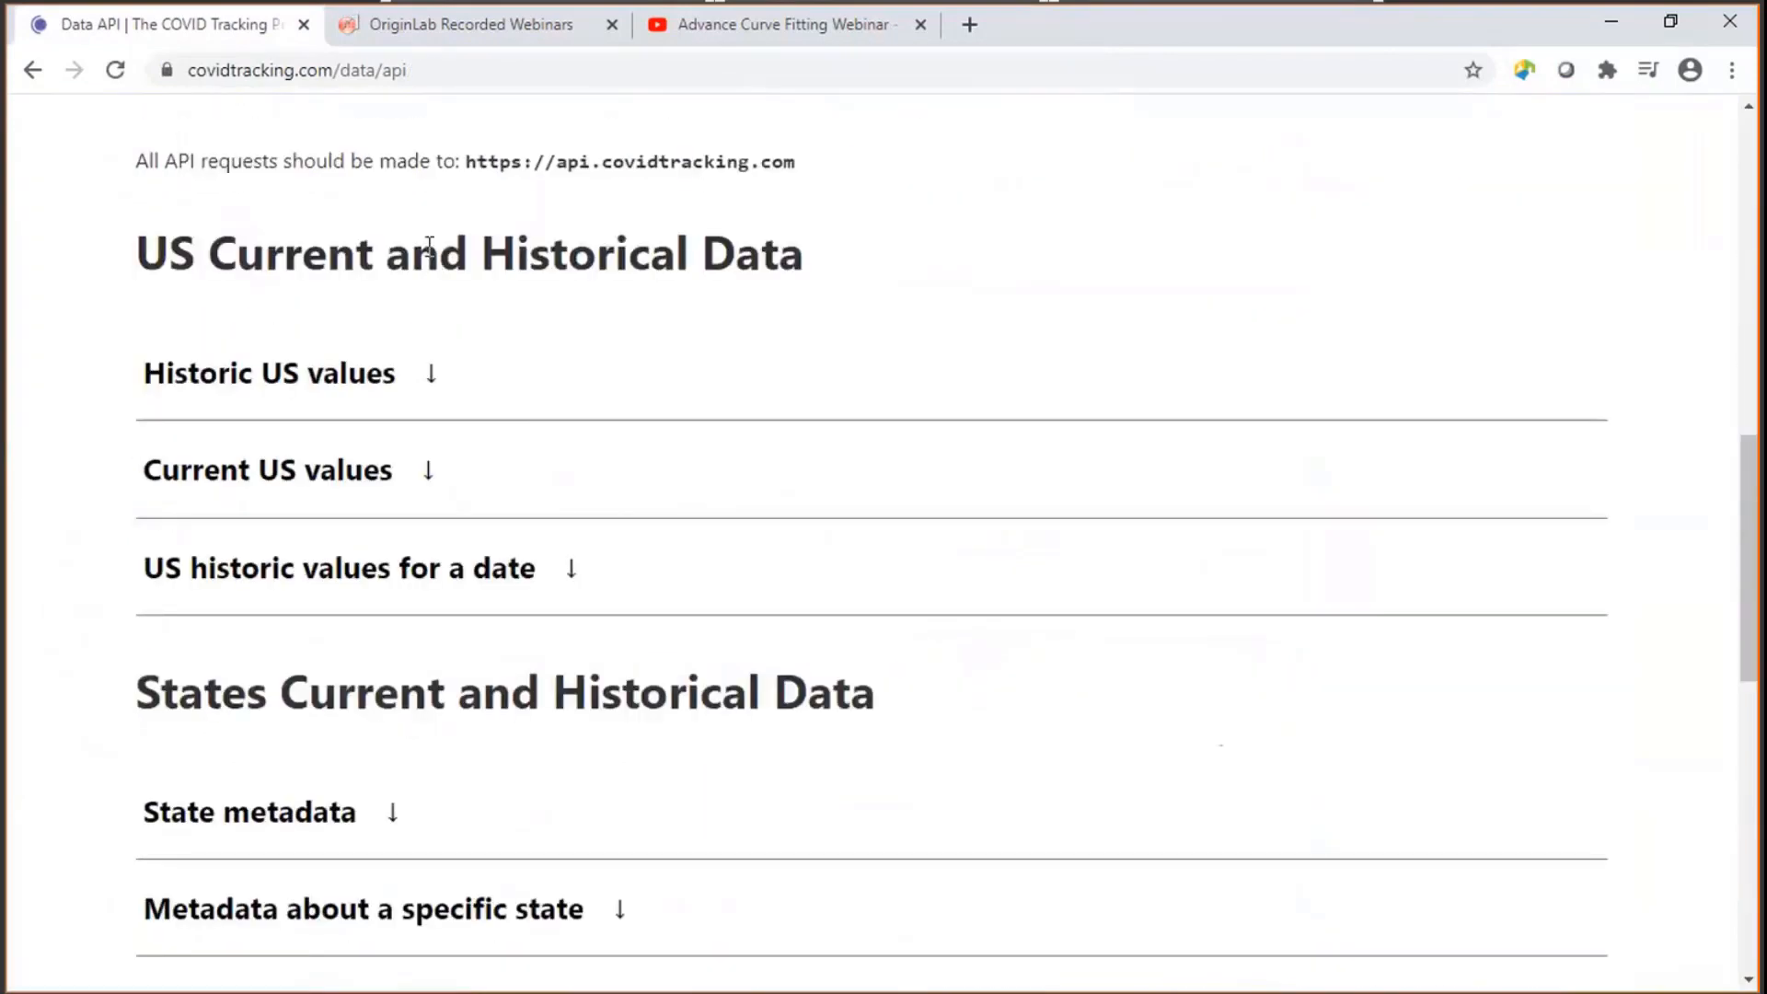
pyautogui.scroll(-4, 429, 244)
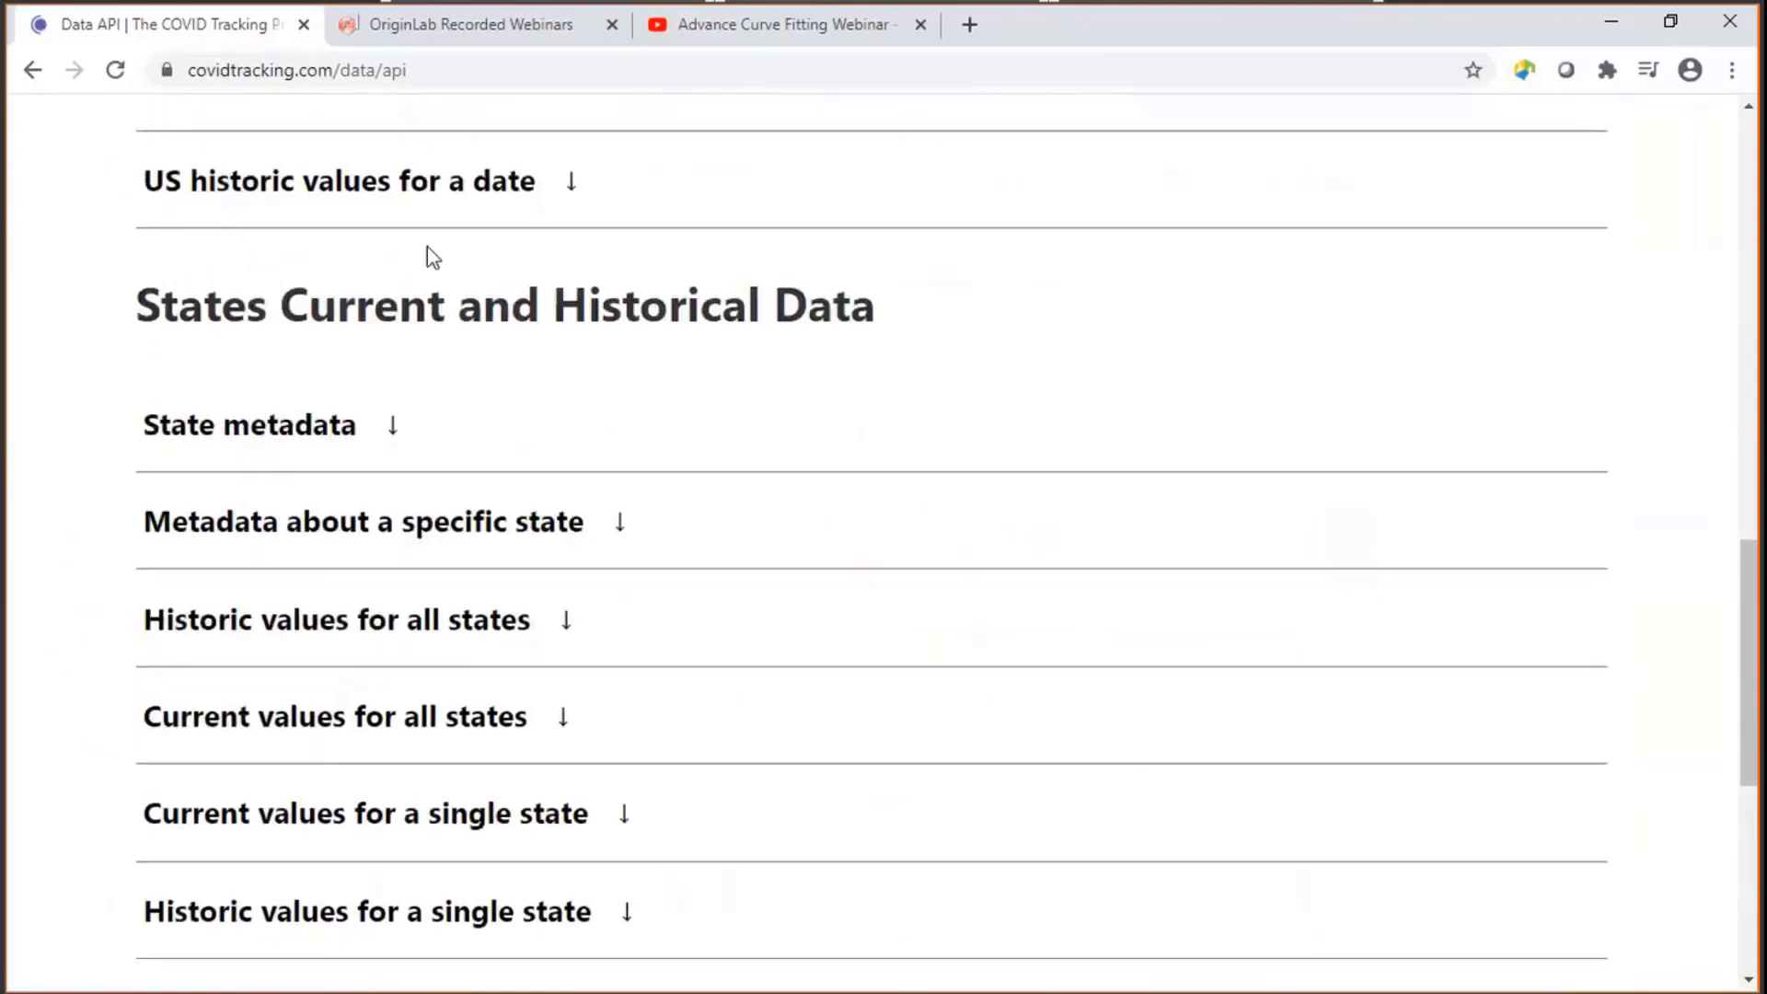
pyautogui.scroll(-3, 651, 363)
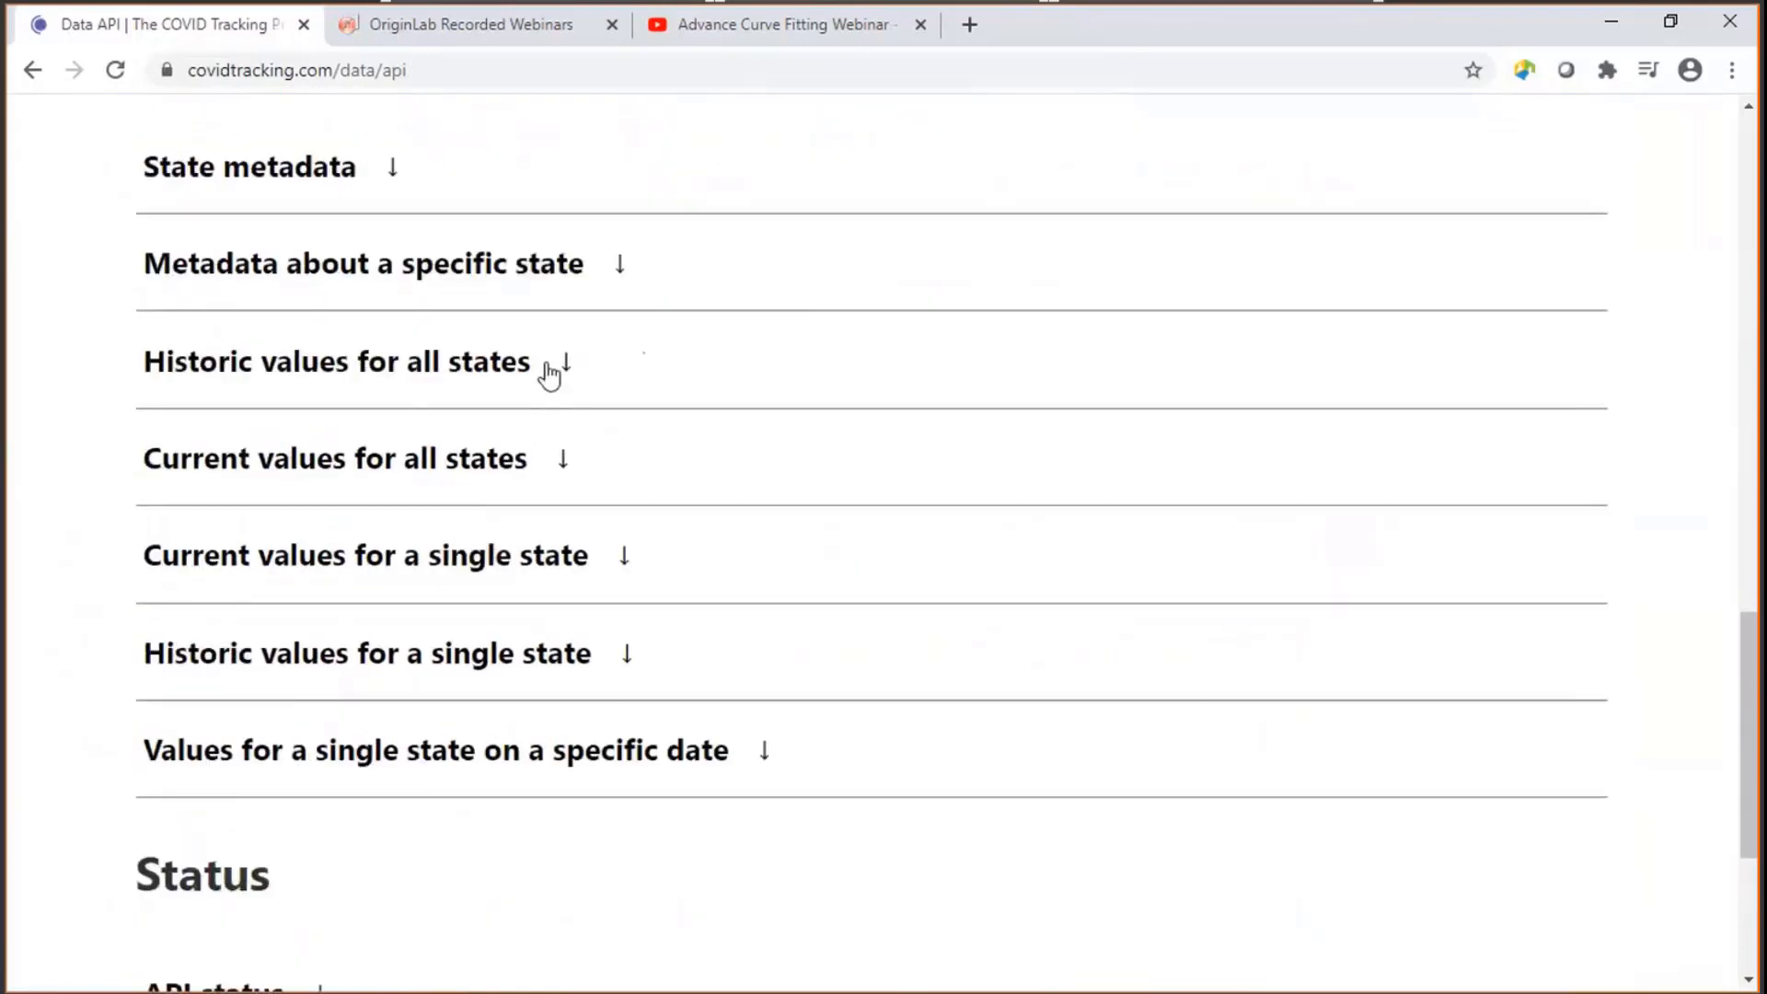
pyautogui.click(513, 373)
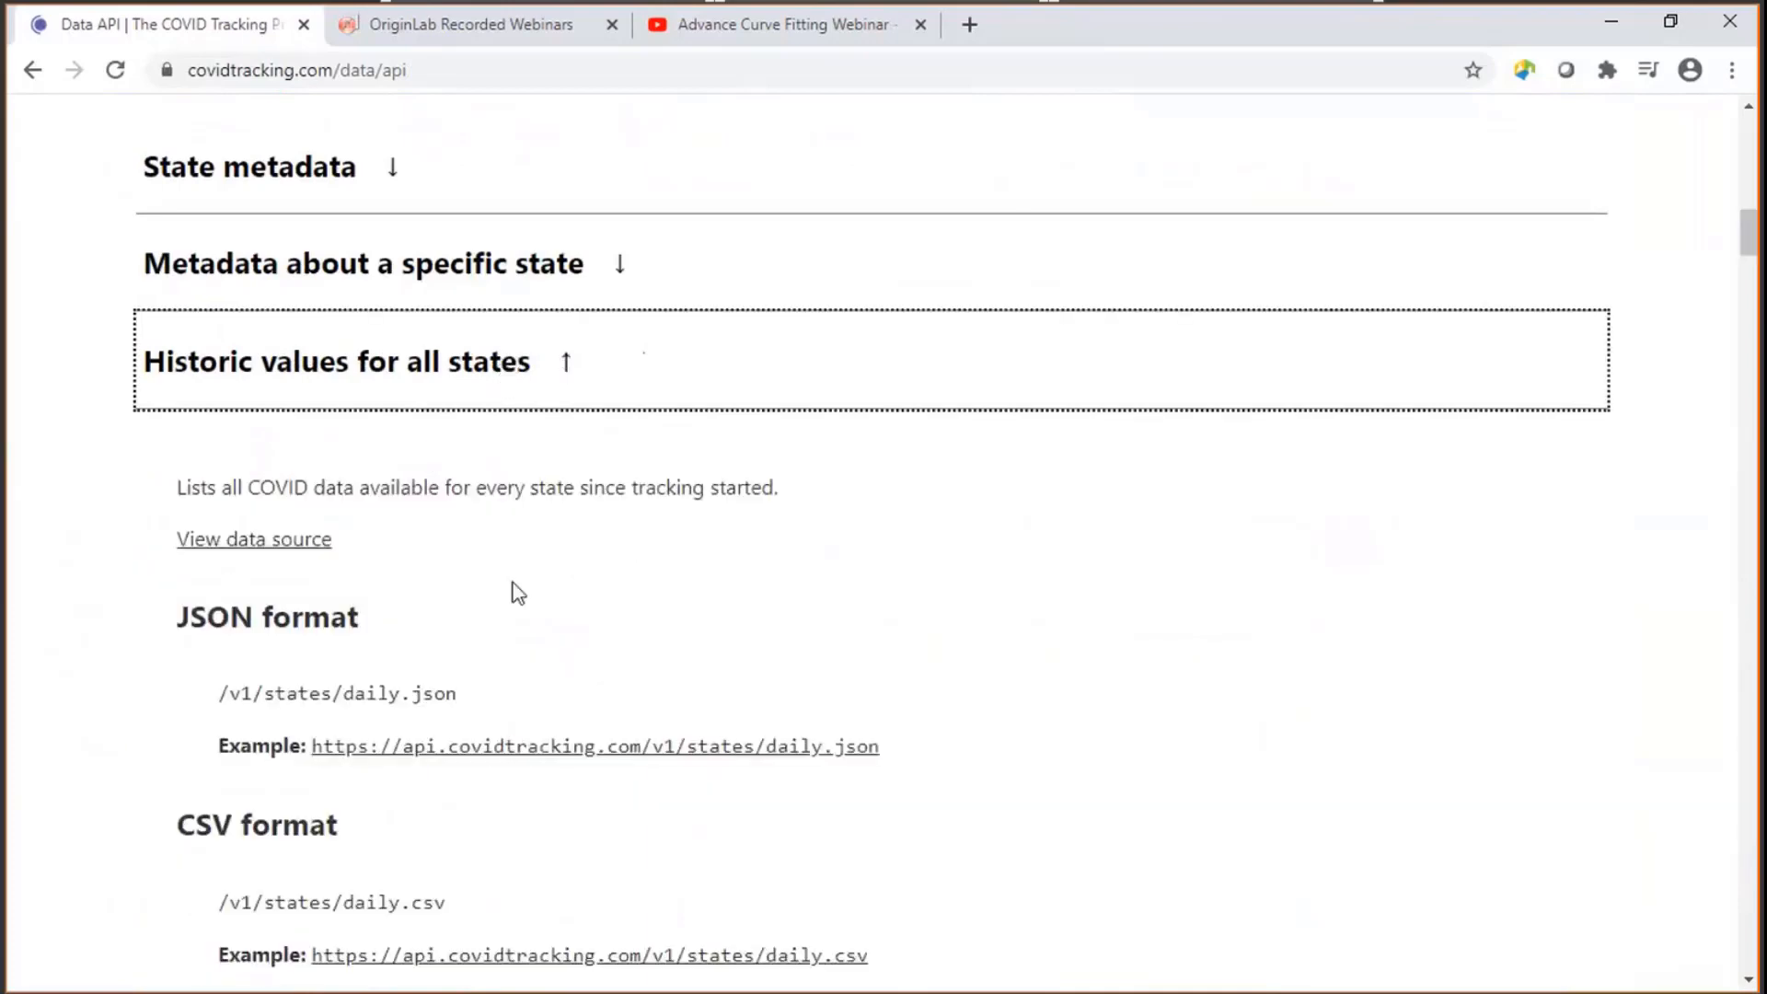
pyautogui.scroll(-3, 513, 599)
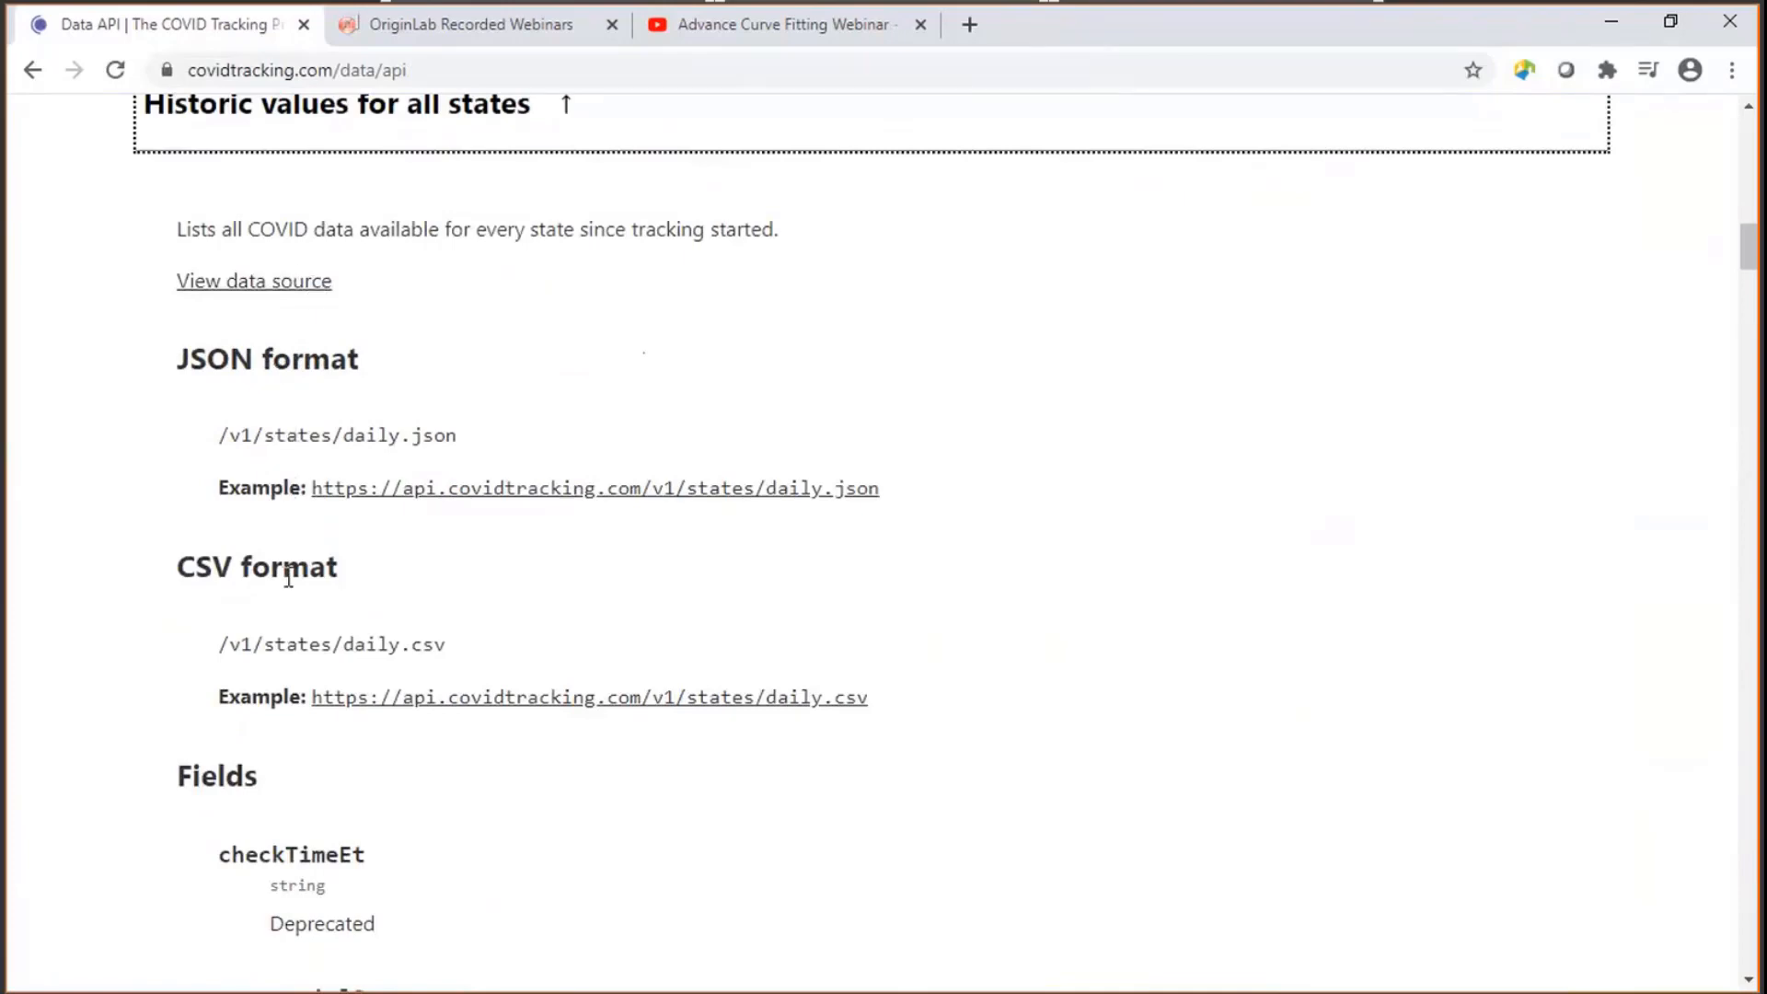
pyautogui.rightClick(464, 706)
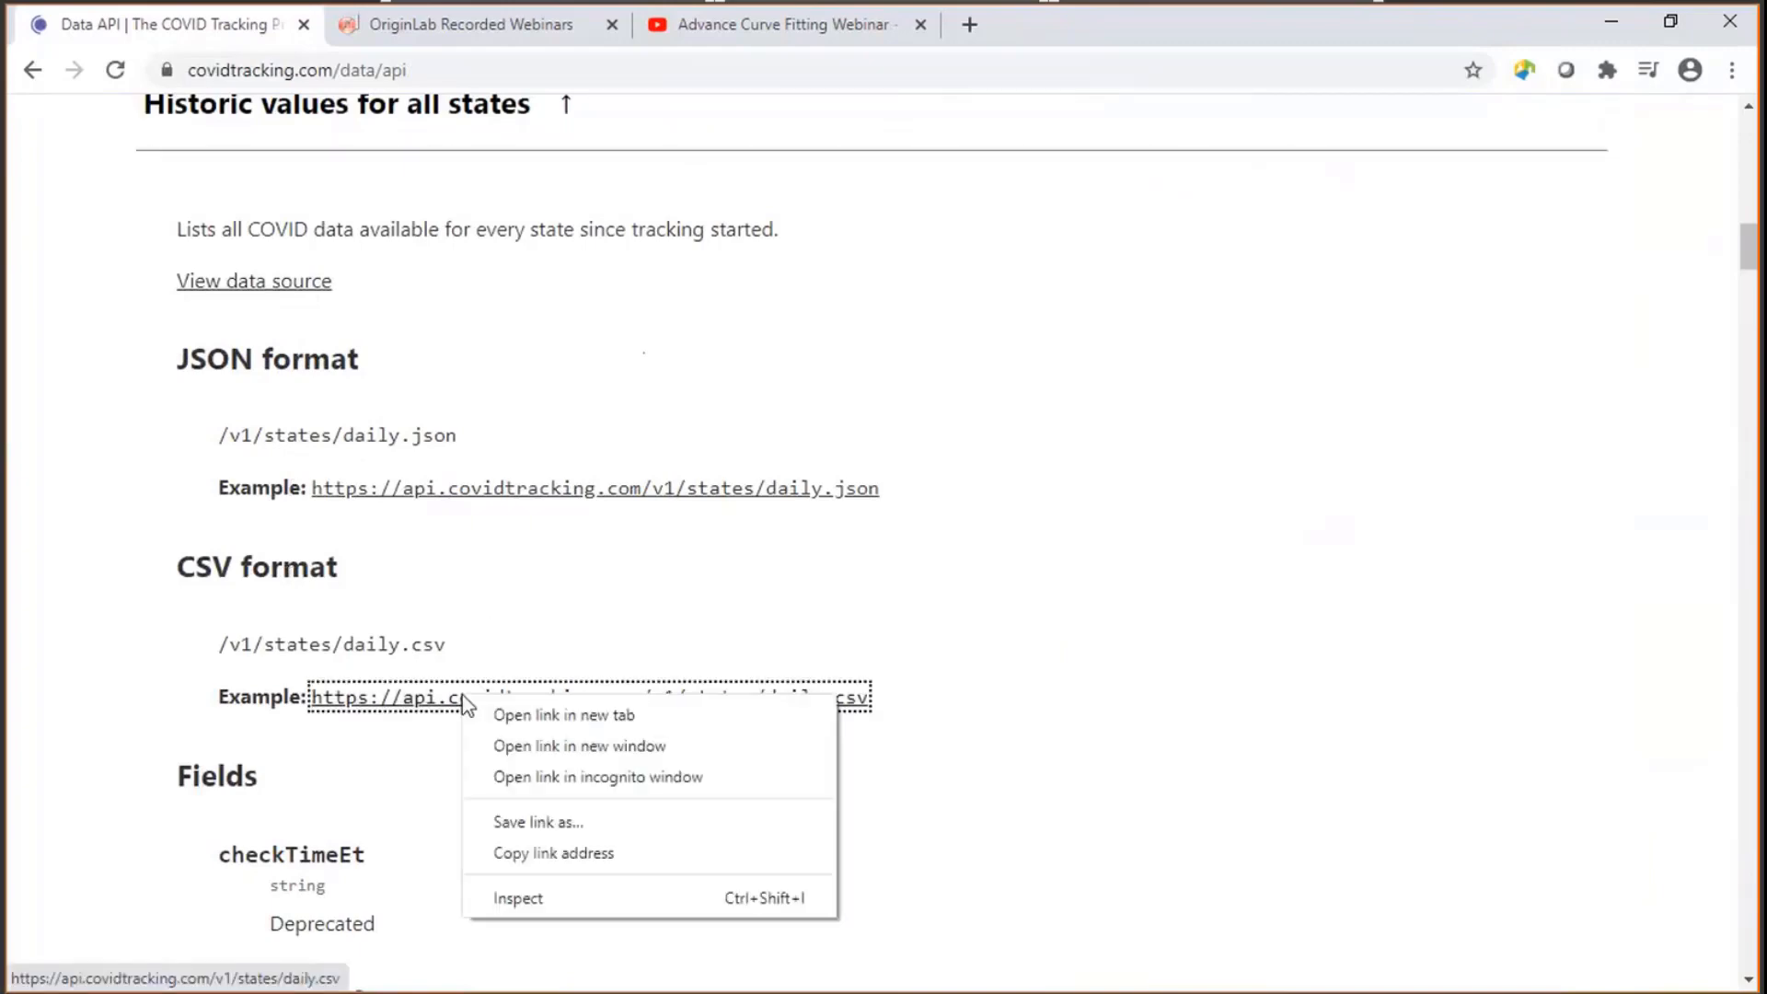
pyautogui.click(523, 856)
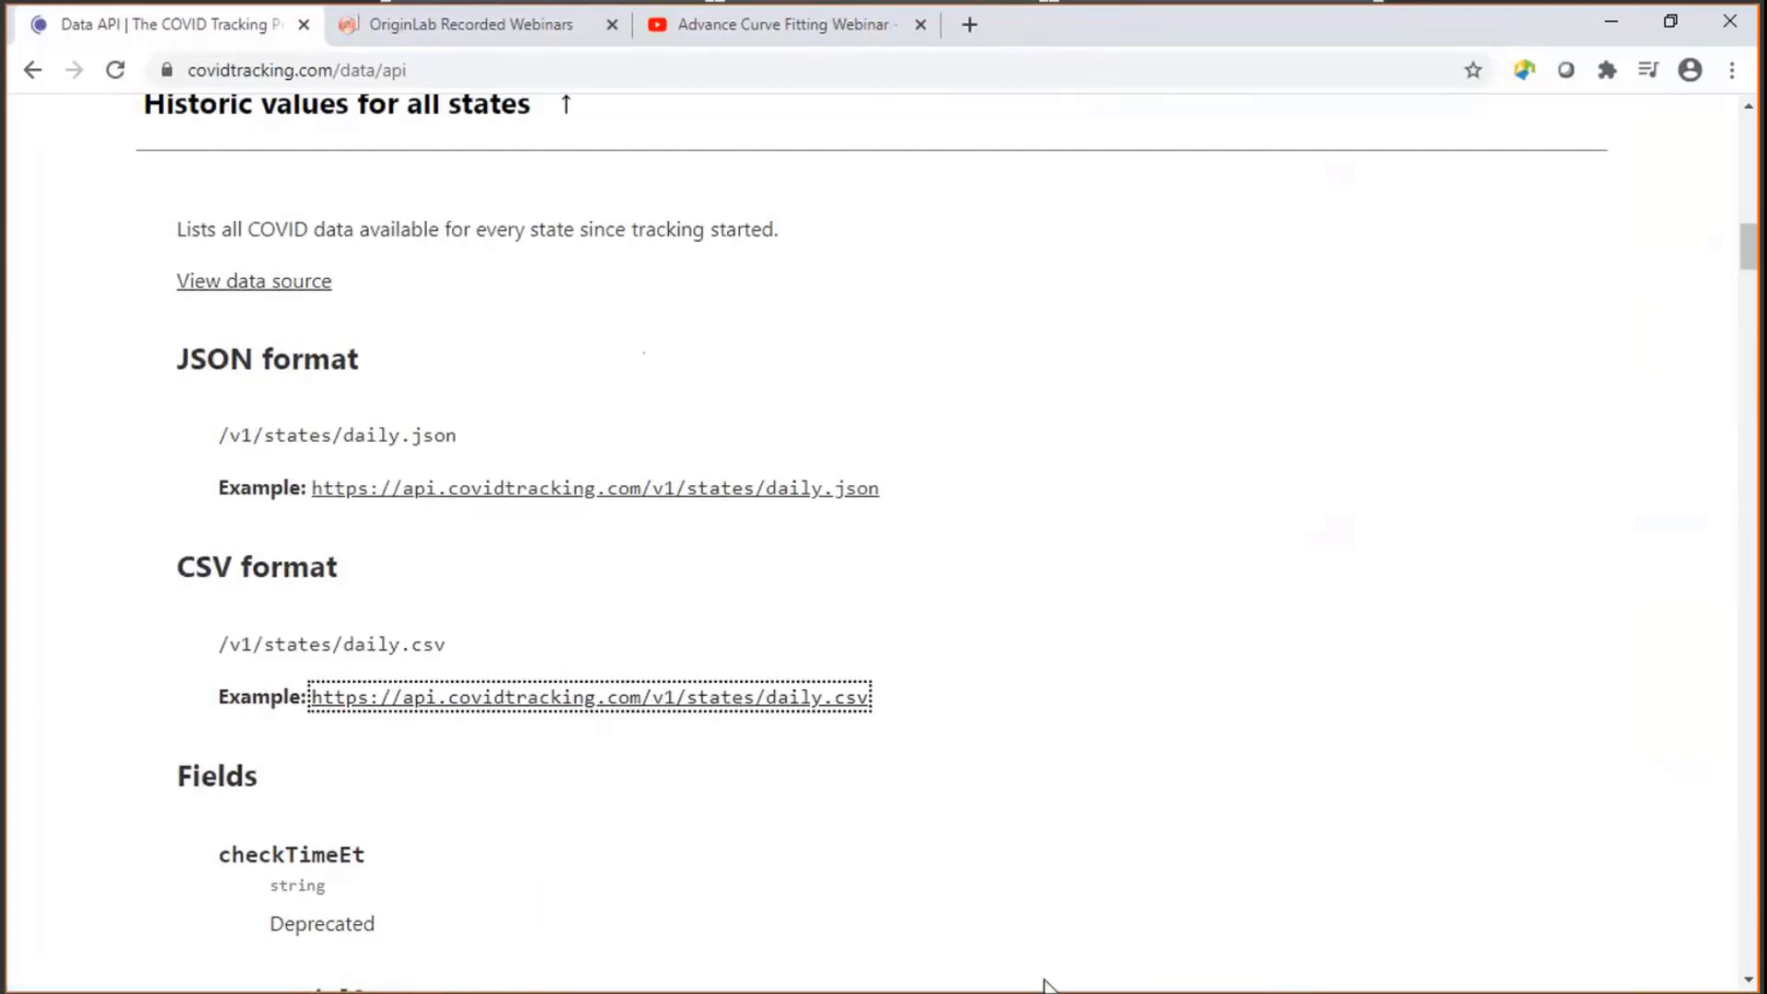
# - Switch back to Origin, create a new workbook and open the Connect to Web dialog
pyautogui.hotkey('alt', 'Tab')
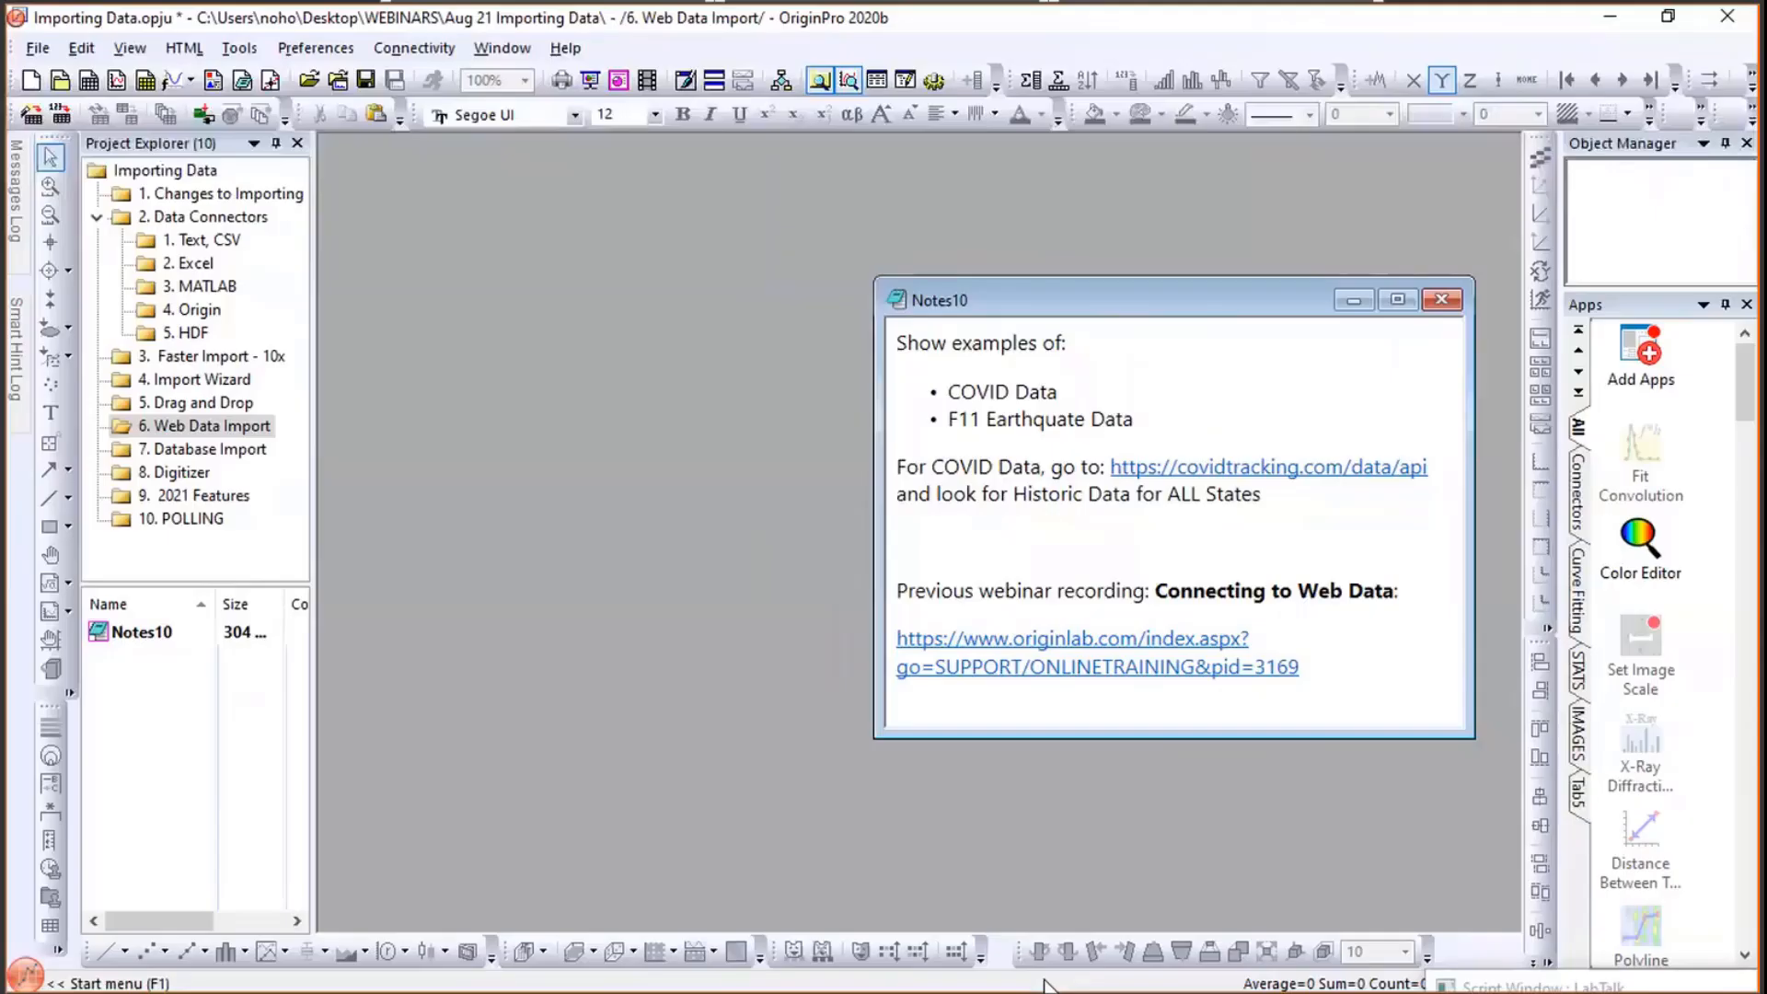
pyautogui.click(88, 81)
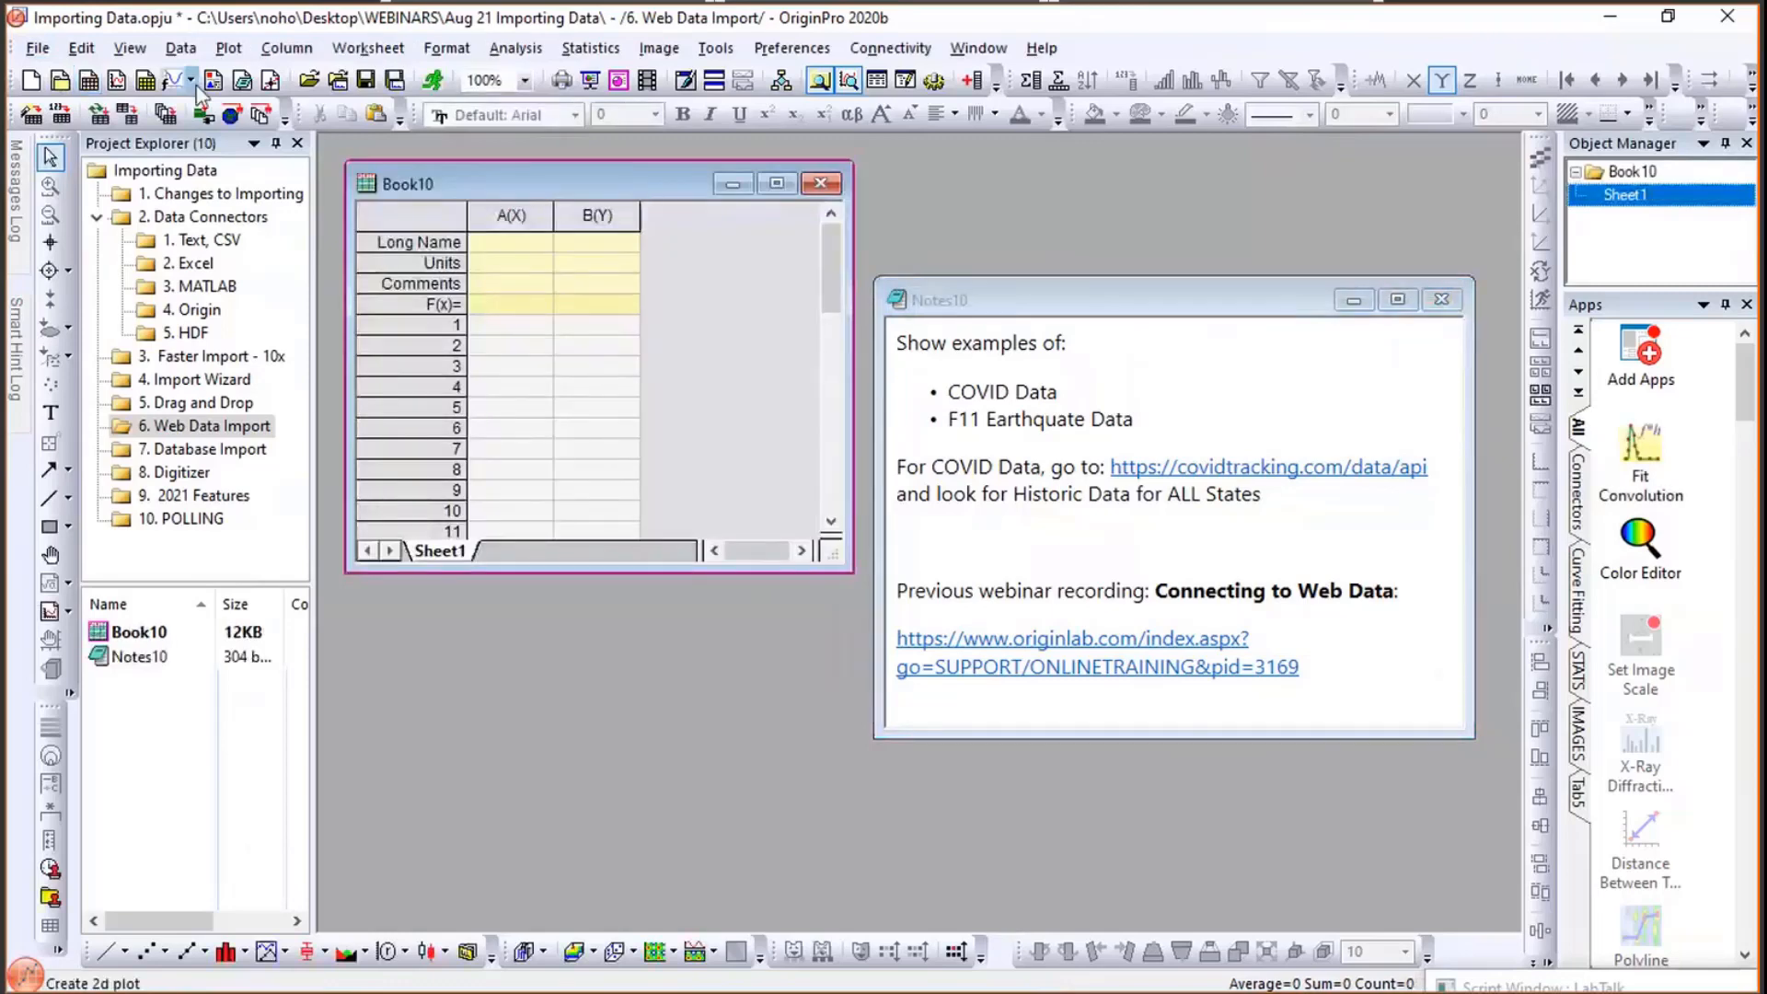
pyautogui.click(180, 48)
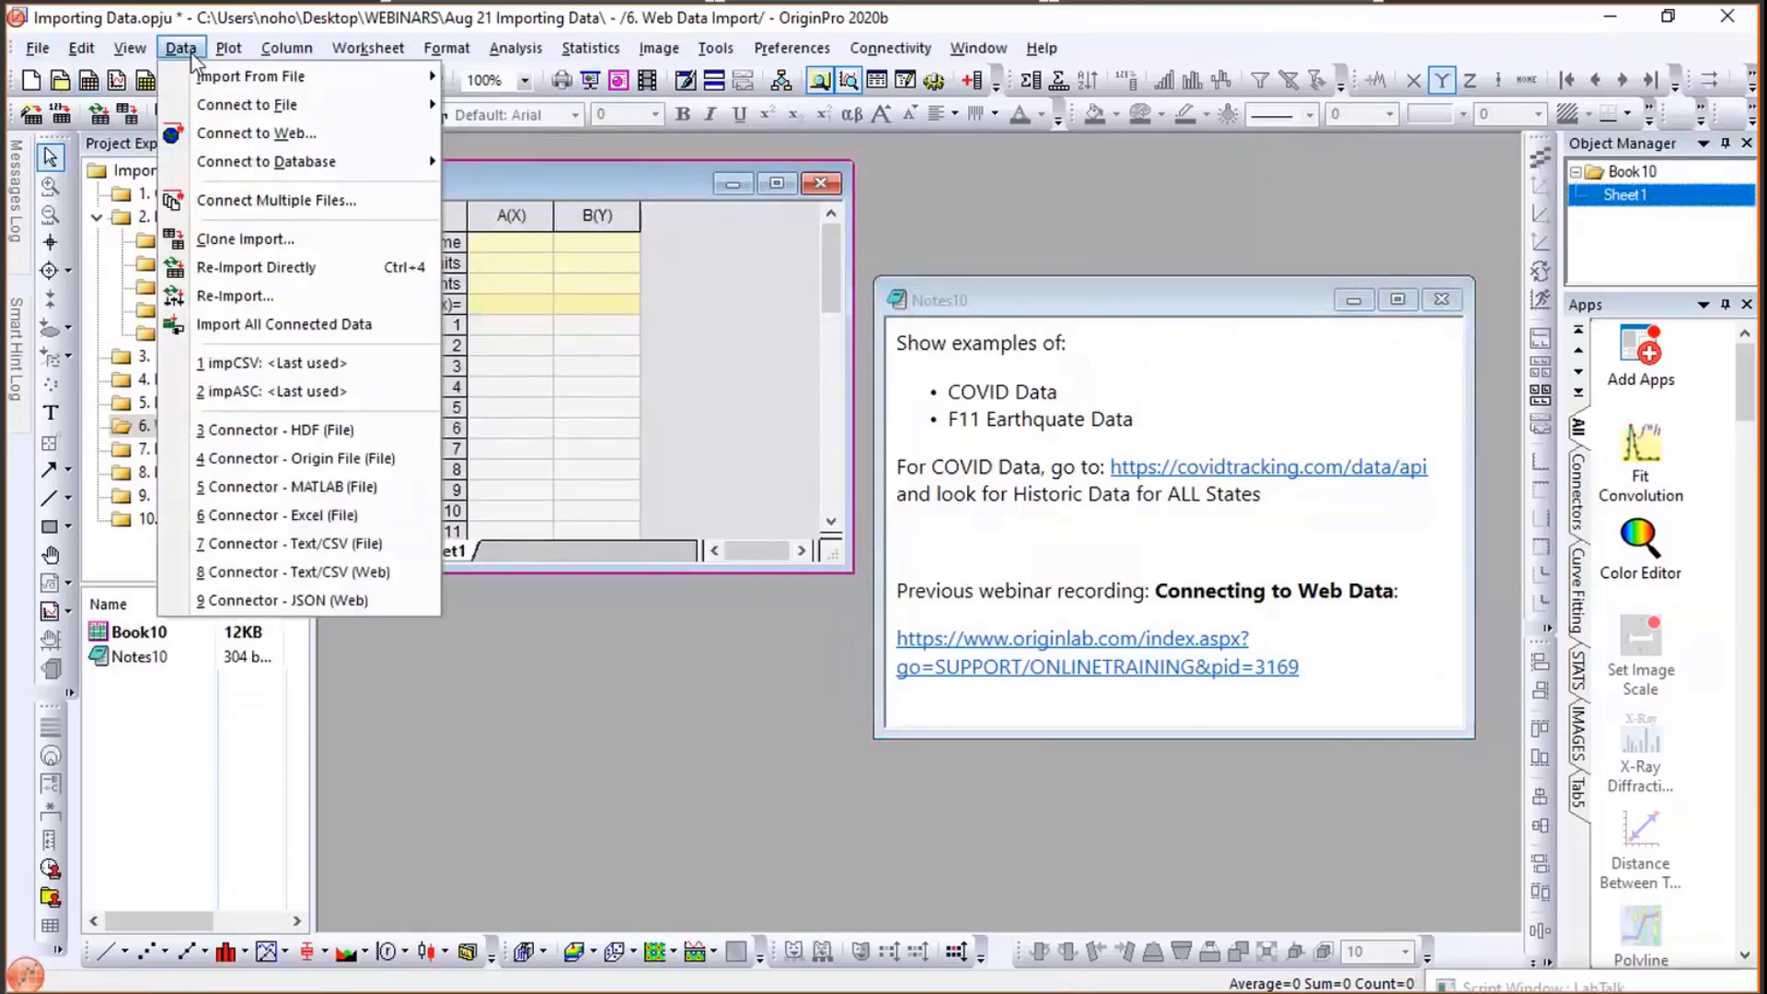
pyautogui.click(218, 140)
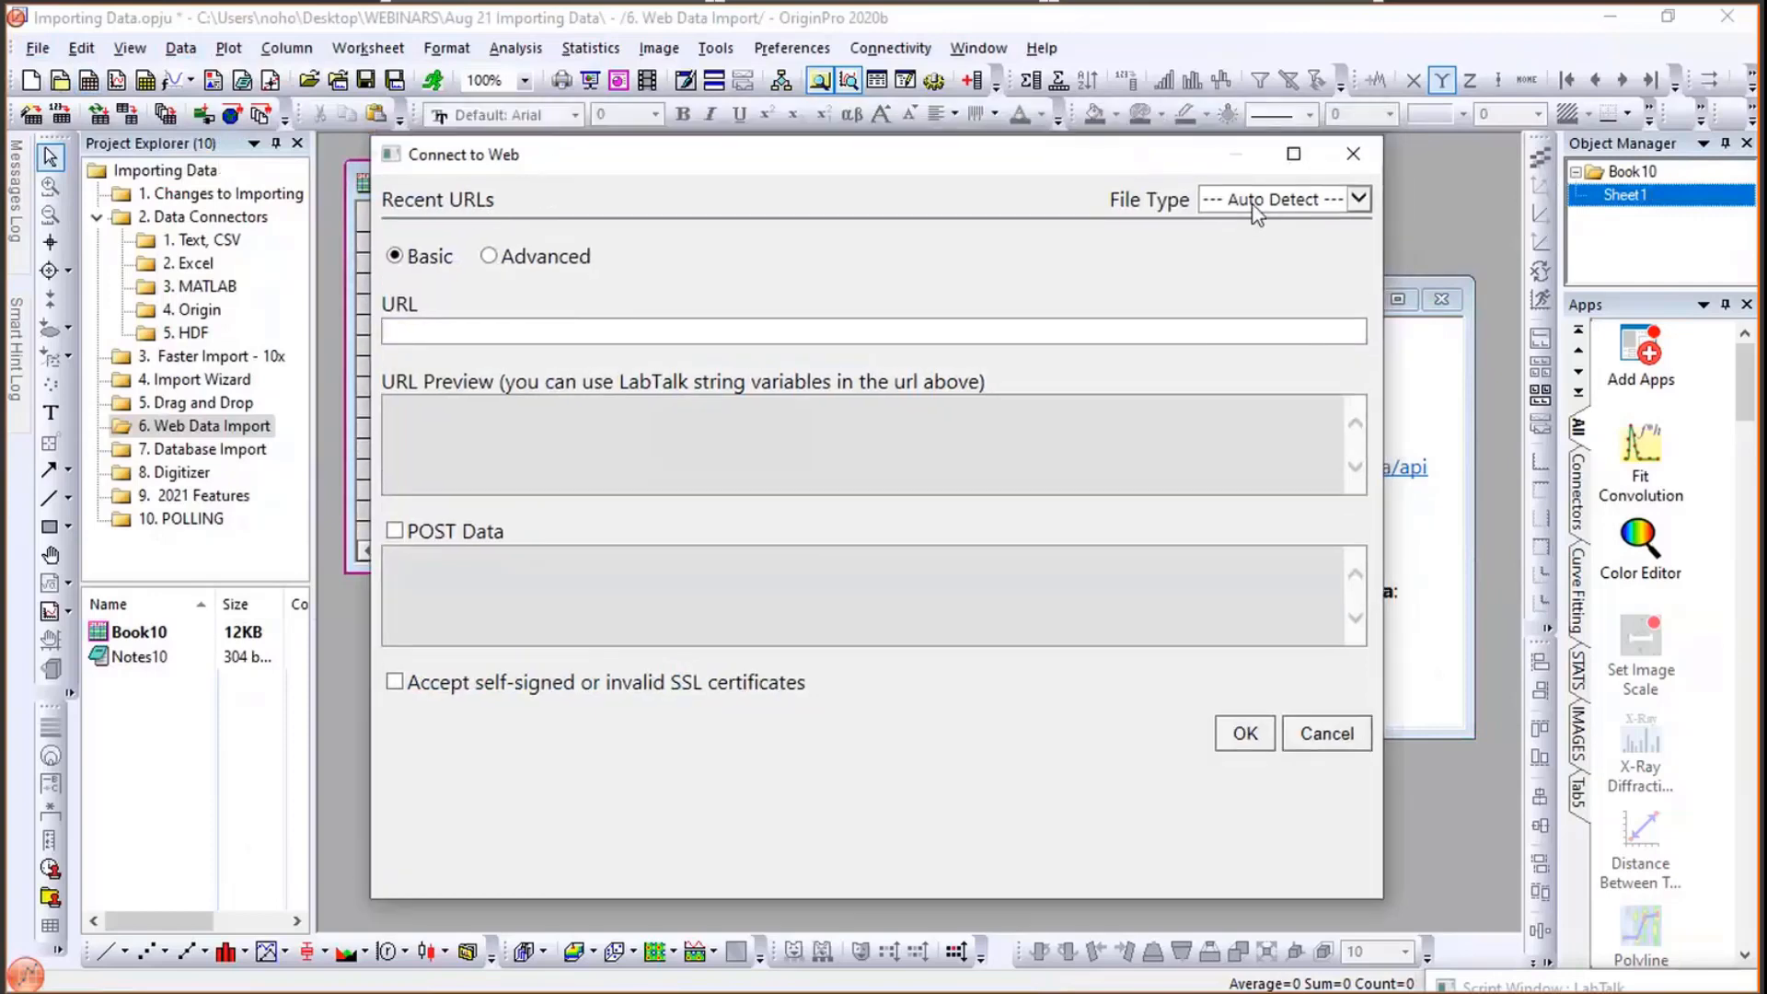
# - Paste the copied daily.csv link as the URL, keeping File Type on Auto Detect and the Basic mode
pyautogui.click(1253, 206)
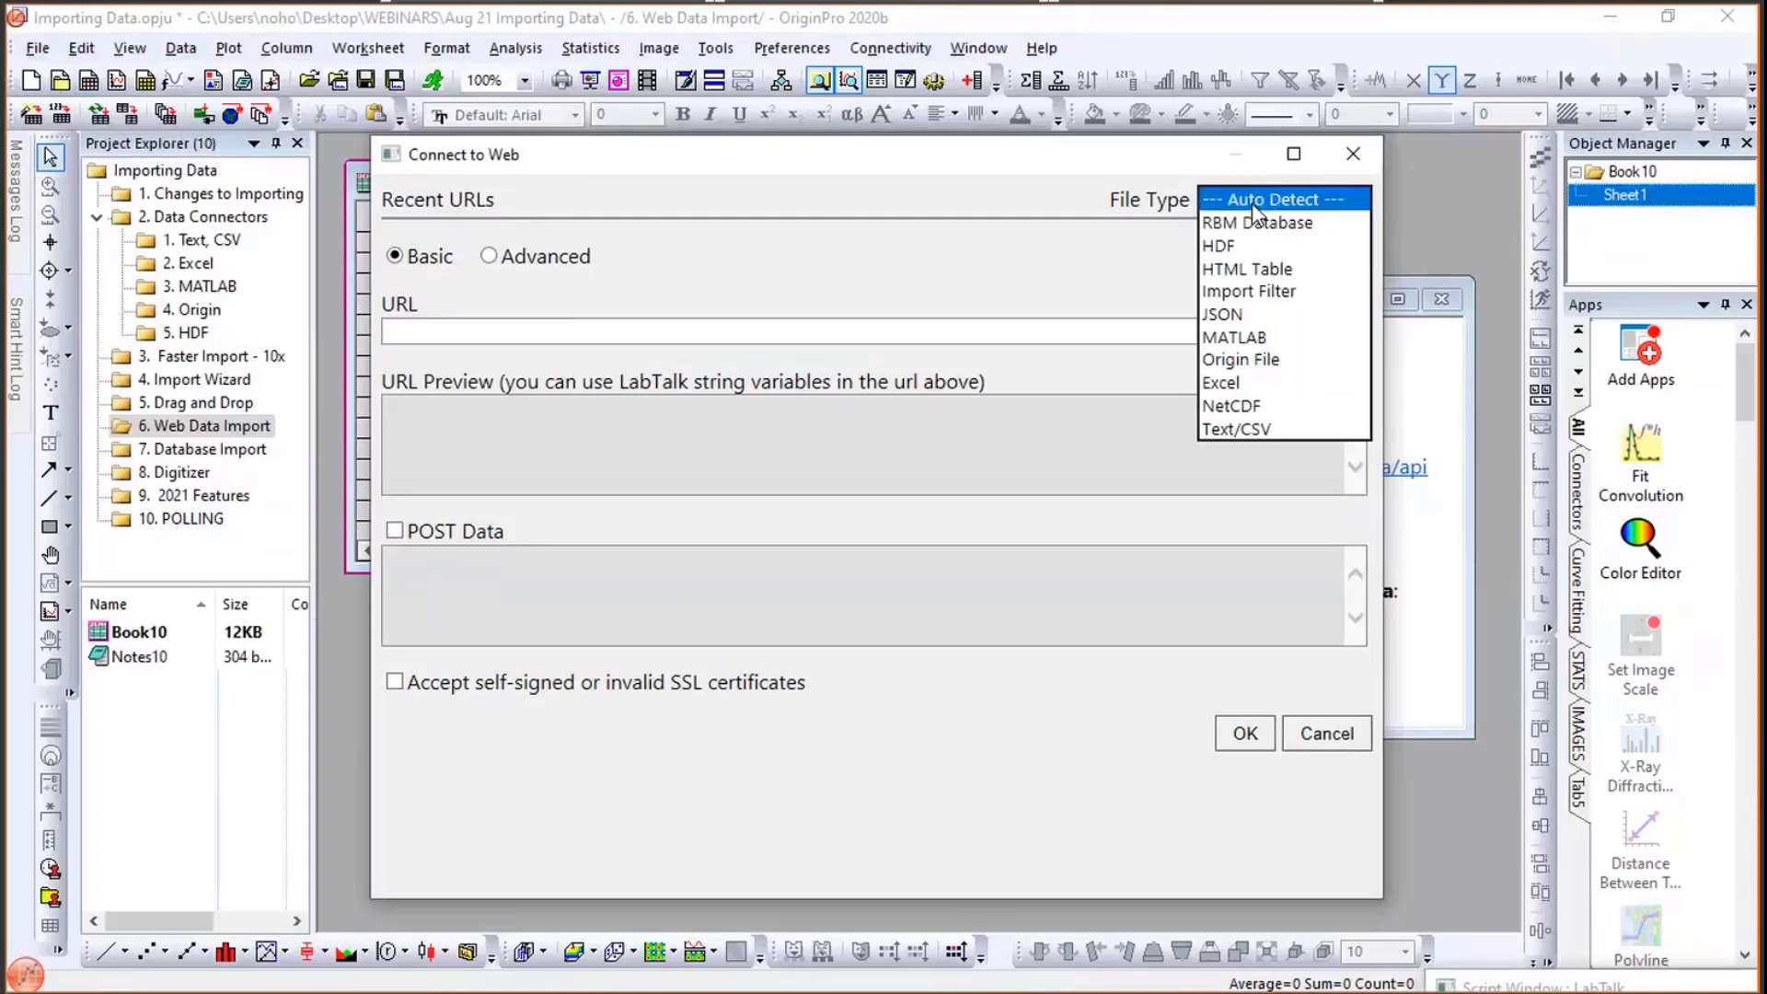
pyautogui.click(1136, 171)
pyautogui.click(920, 332)
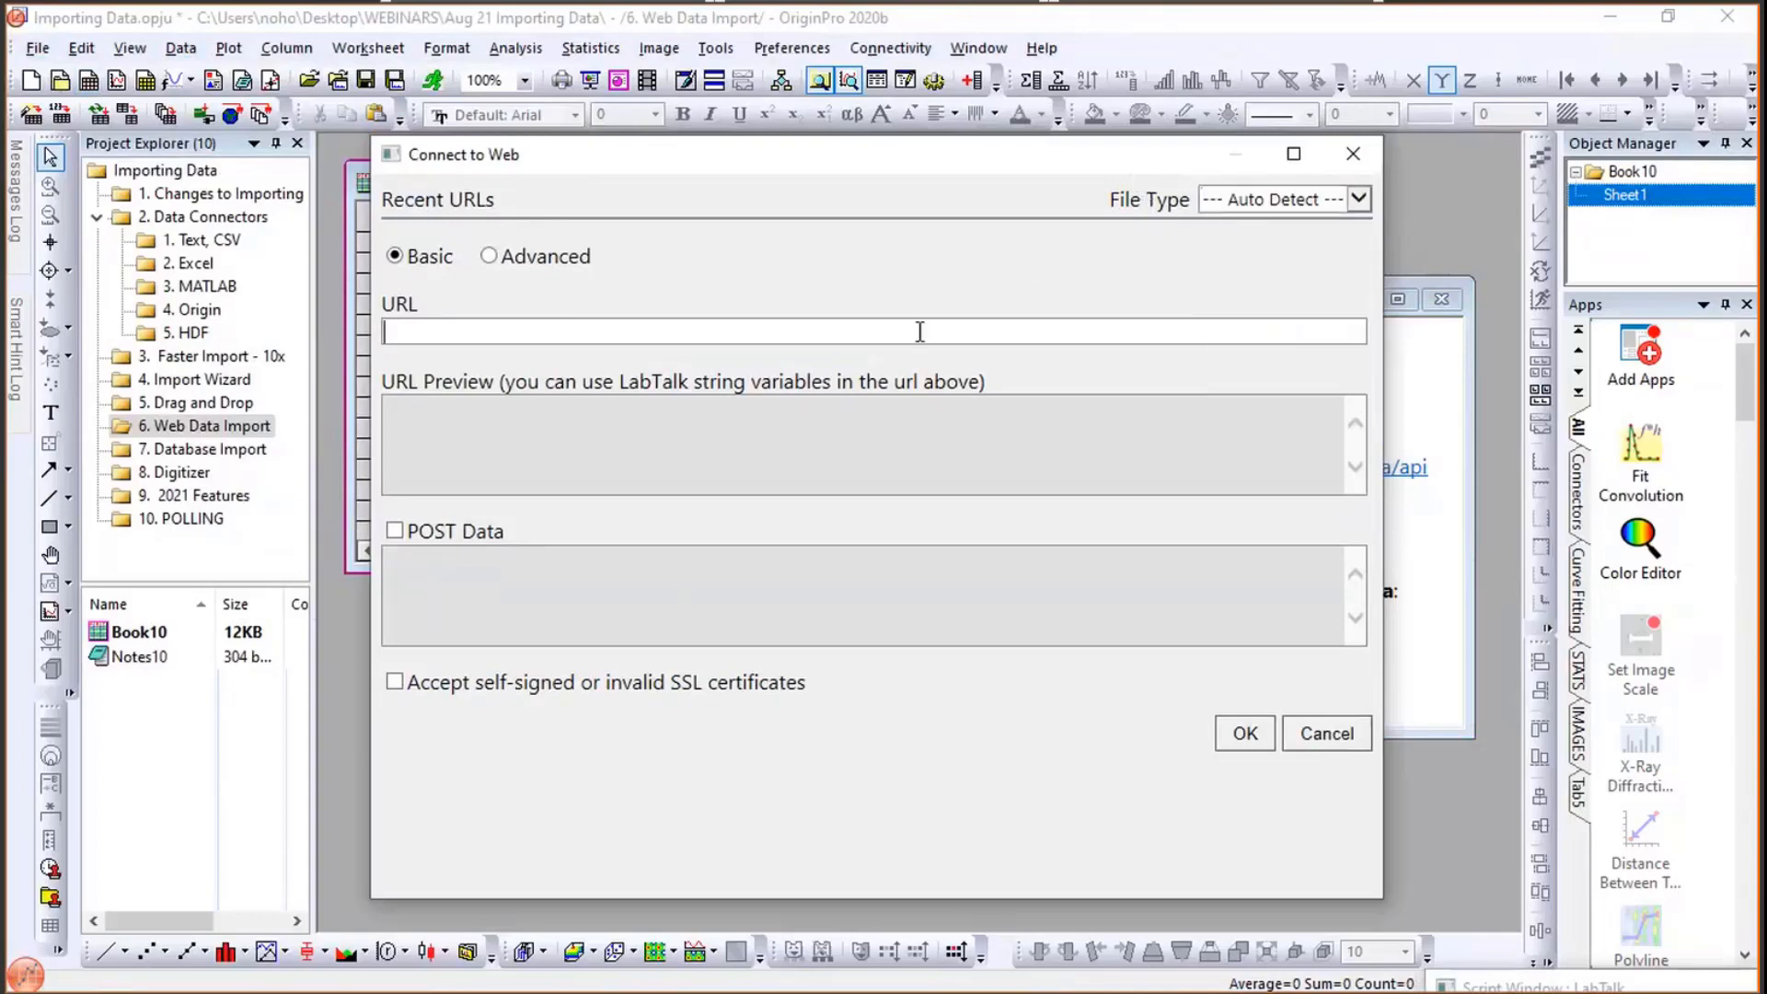
pyautogui.hotkey('ctrl', 'v')
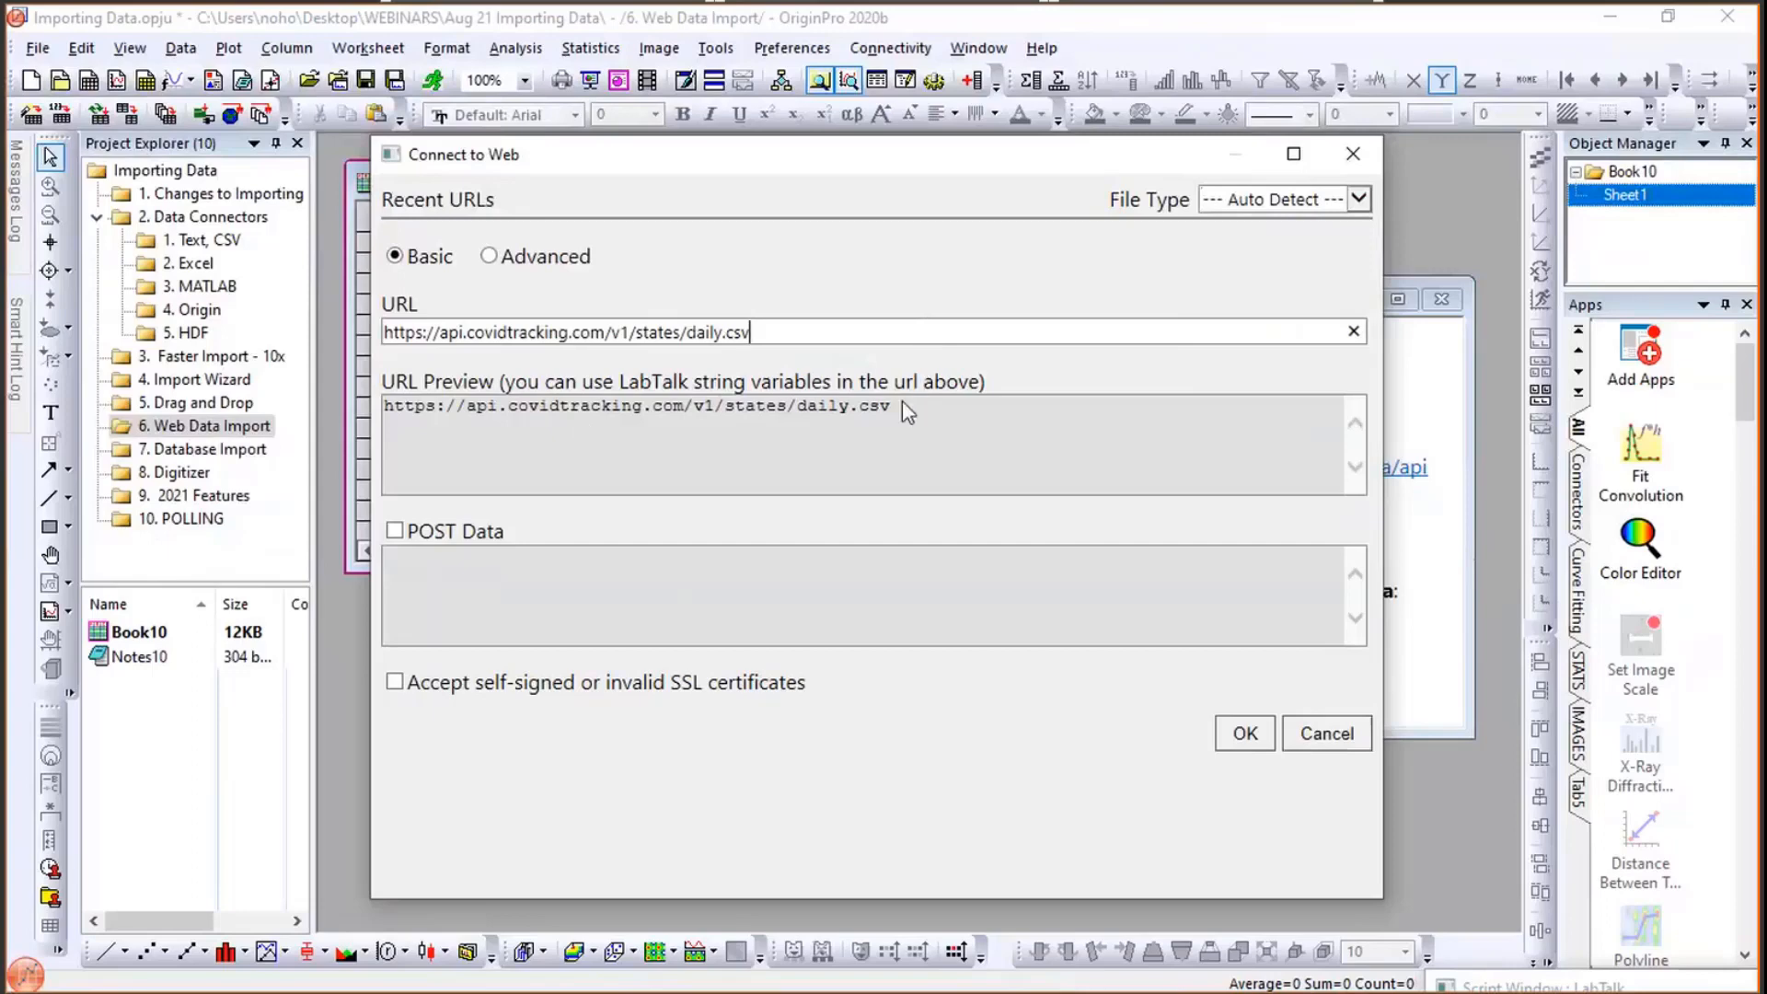
pyautogui.click(502, 258)
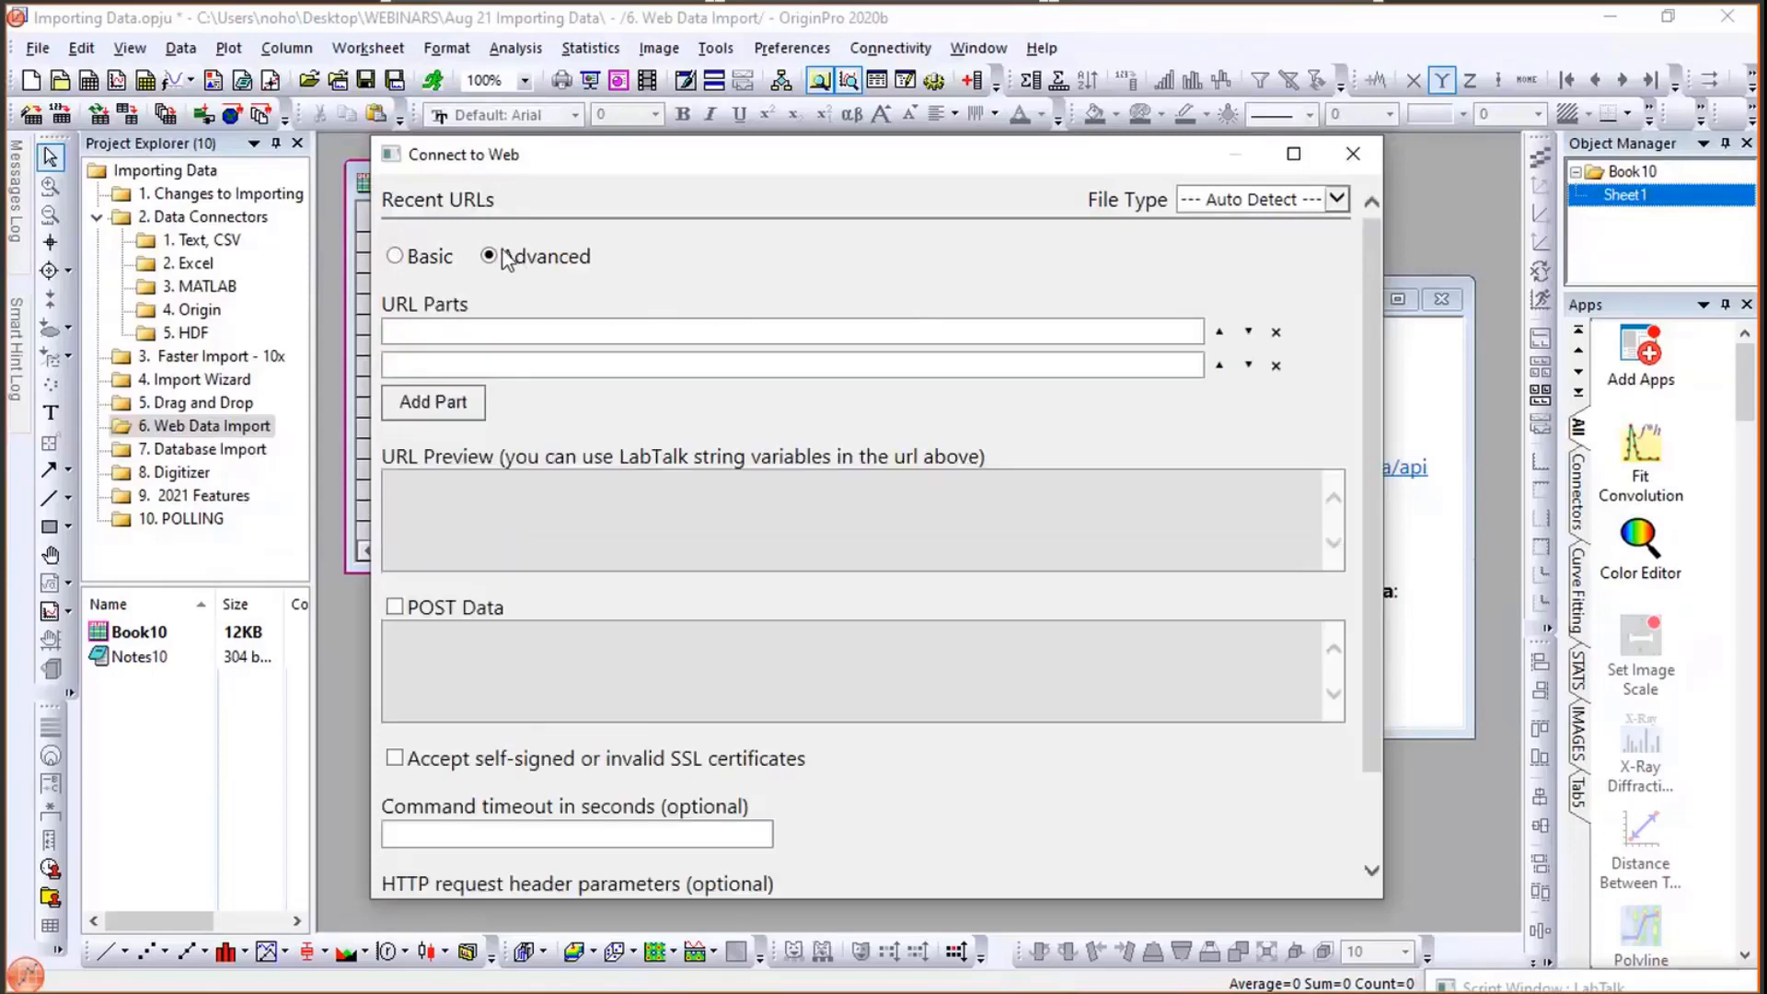
pyautogui.click(395, 258)
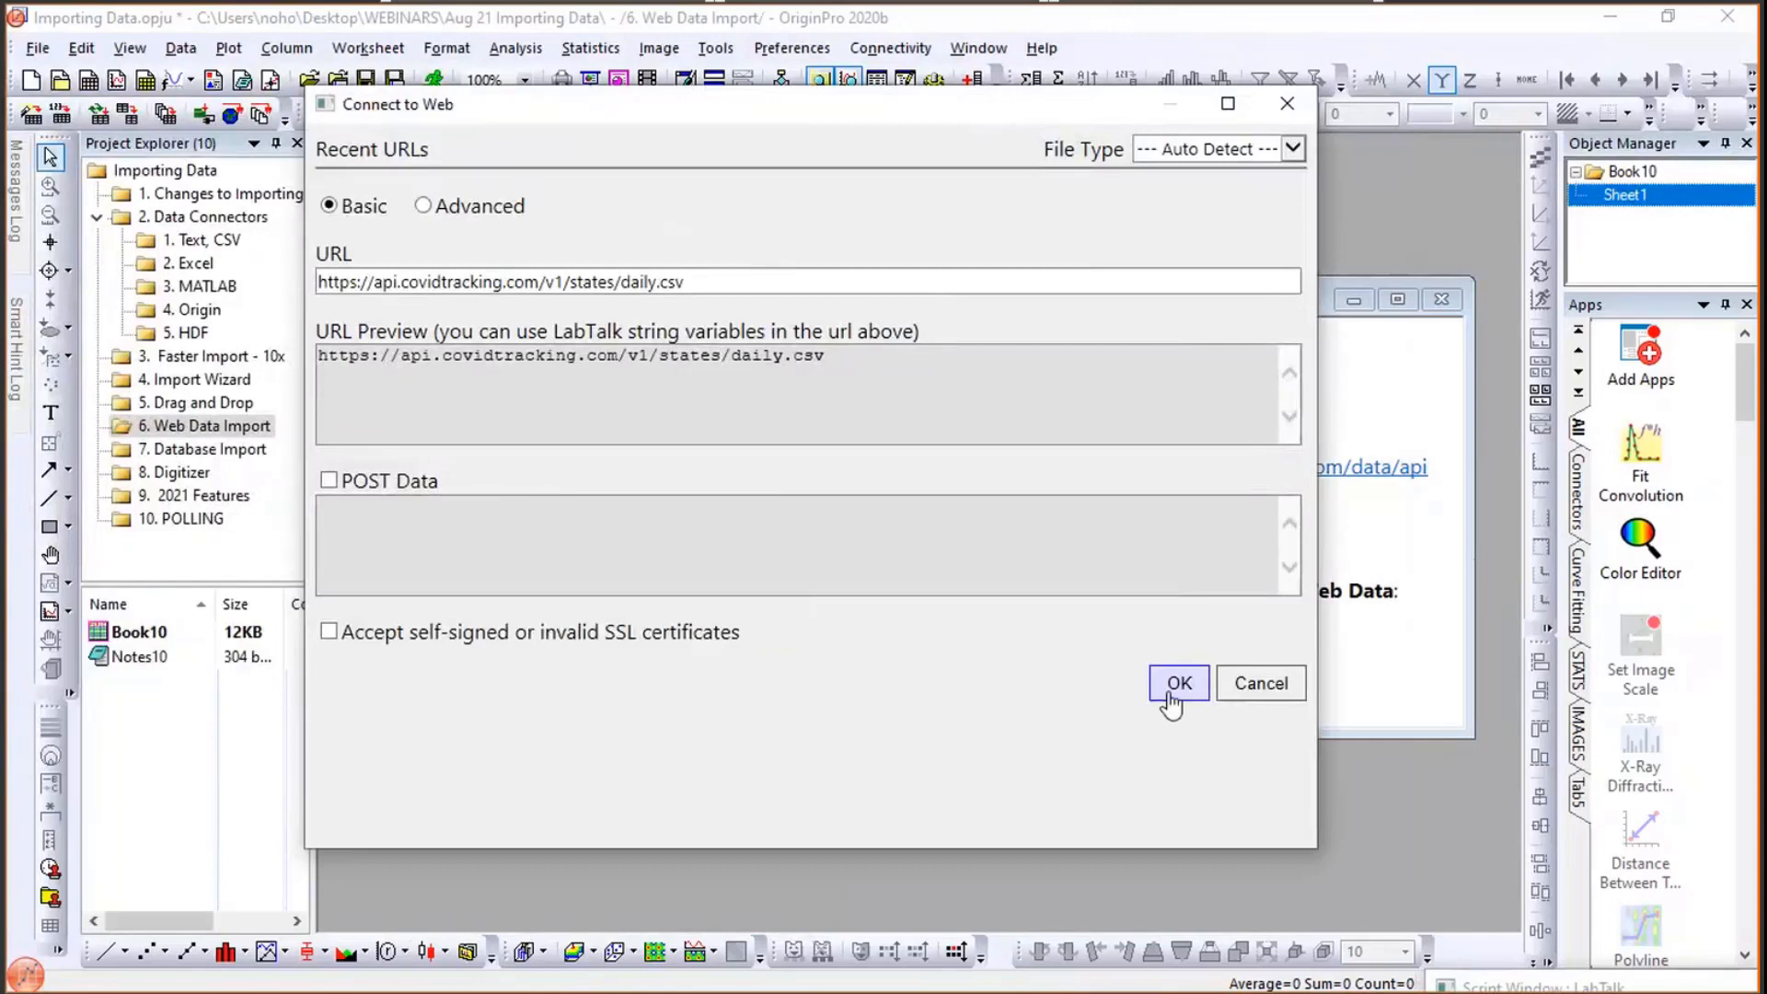
# - Connect to the URL and accept the default CSV import options
pyautogui.click(1179, 683)
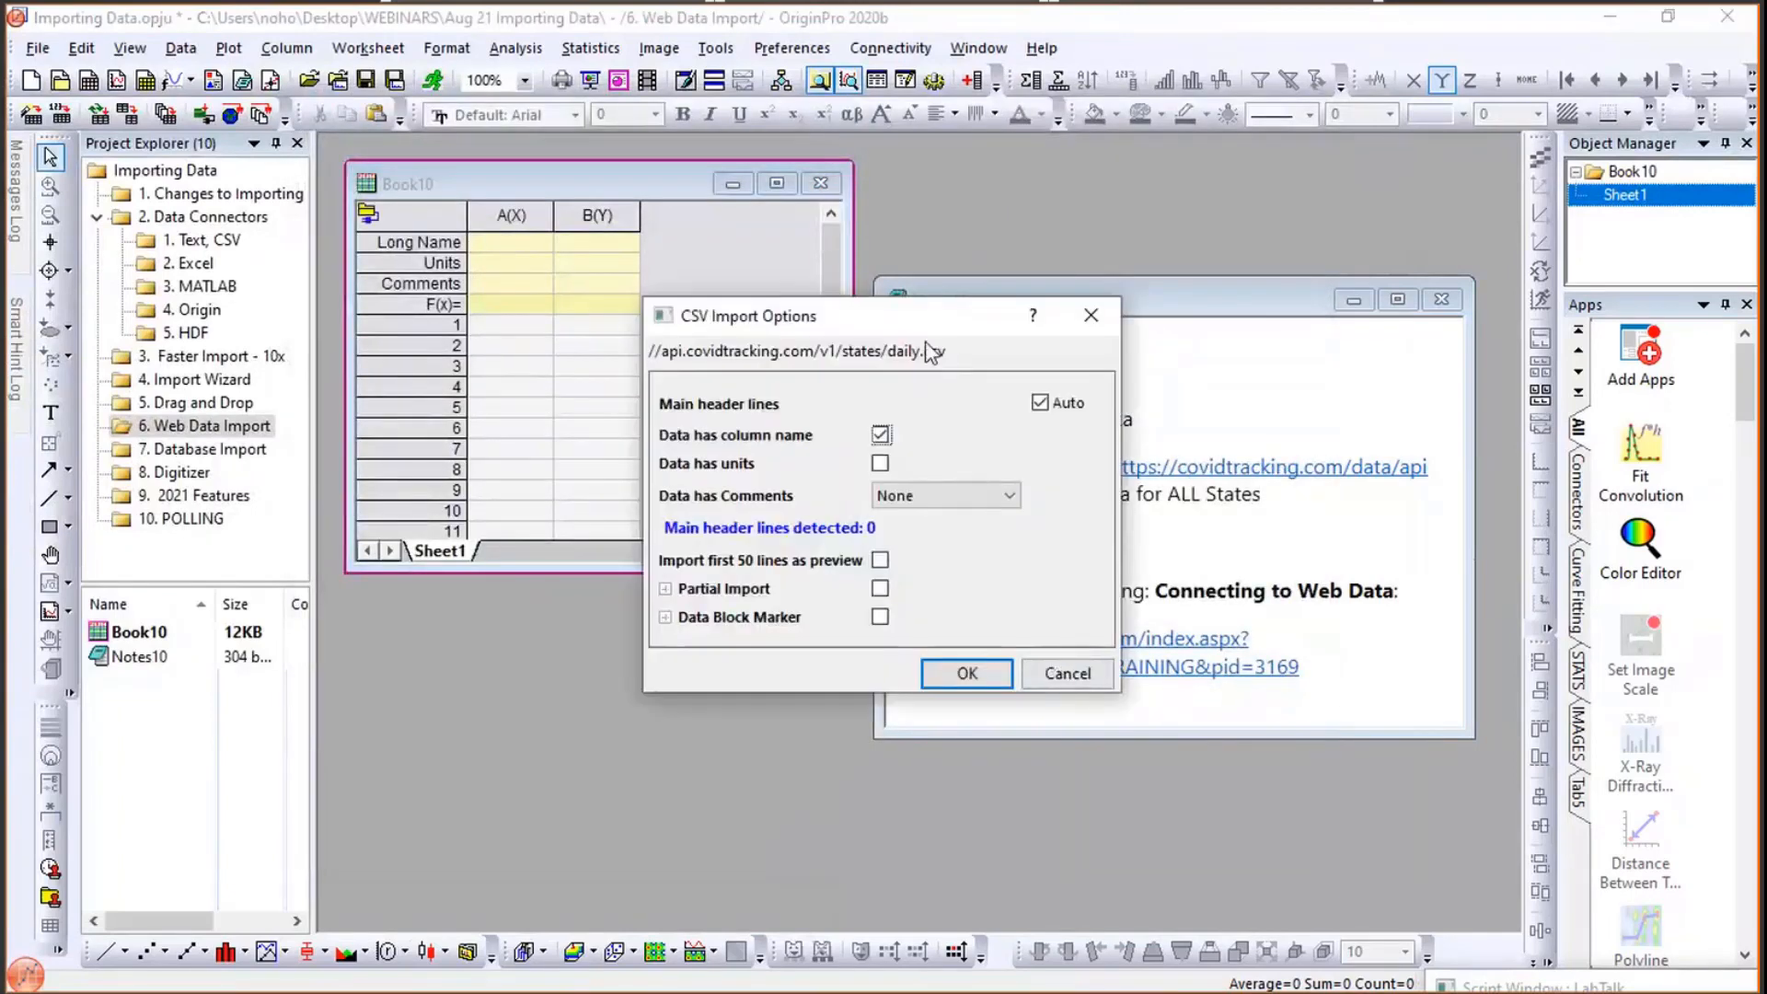
pyautogui.click(961, 672)
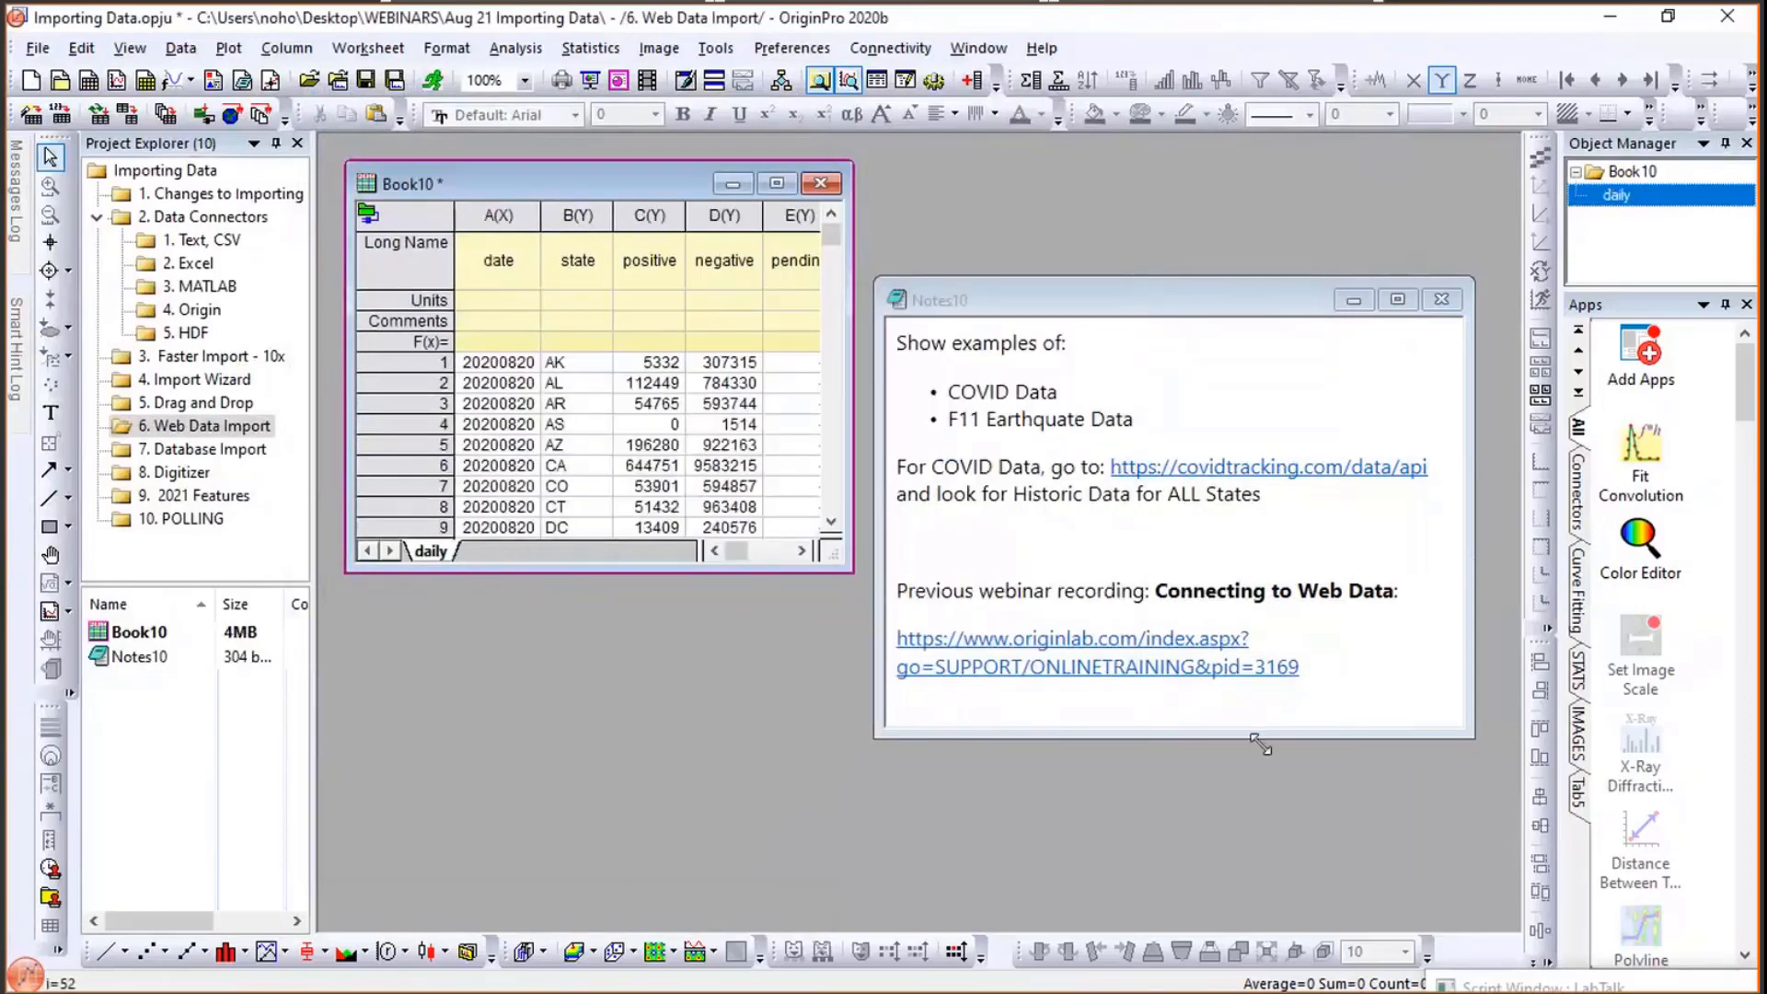
# - Enlarge the workbook window and widen the date column
pyautogui.moveTo(1428, 738); pyautogui.dragTo(1440, 741)
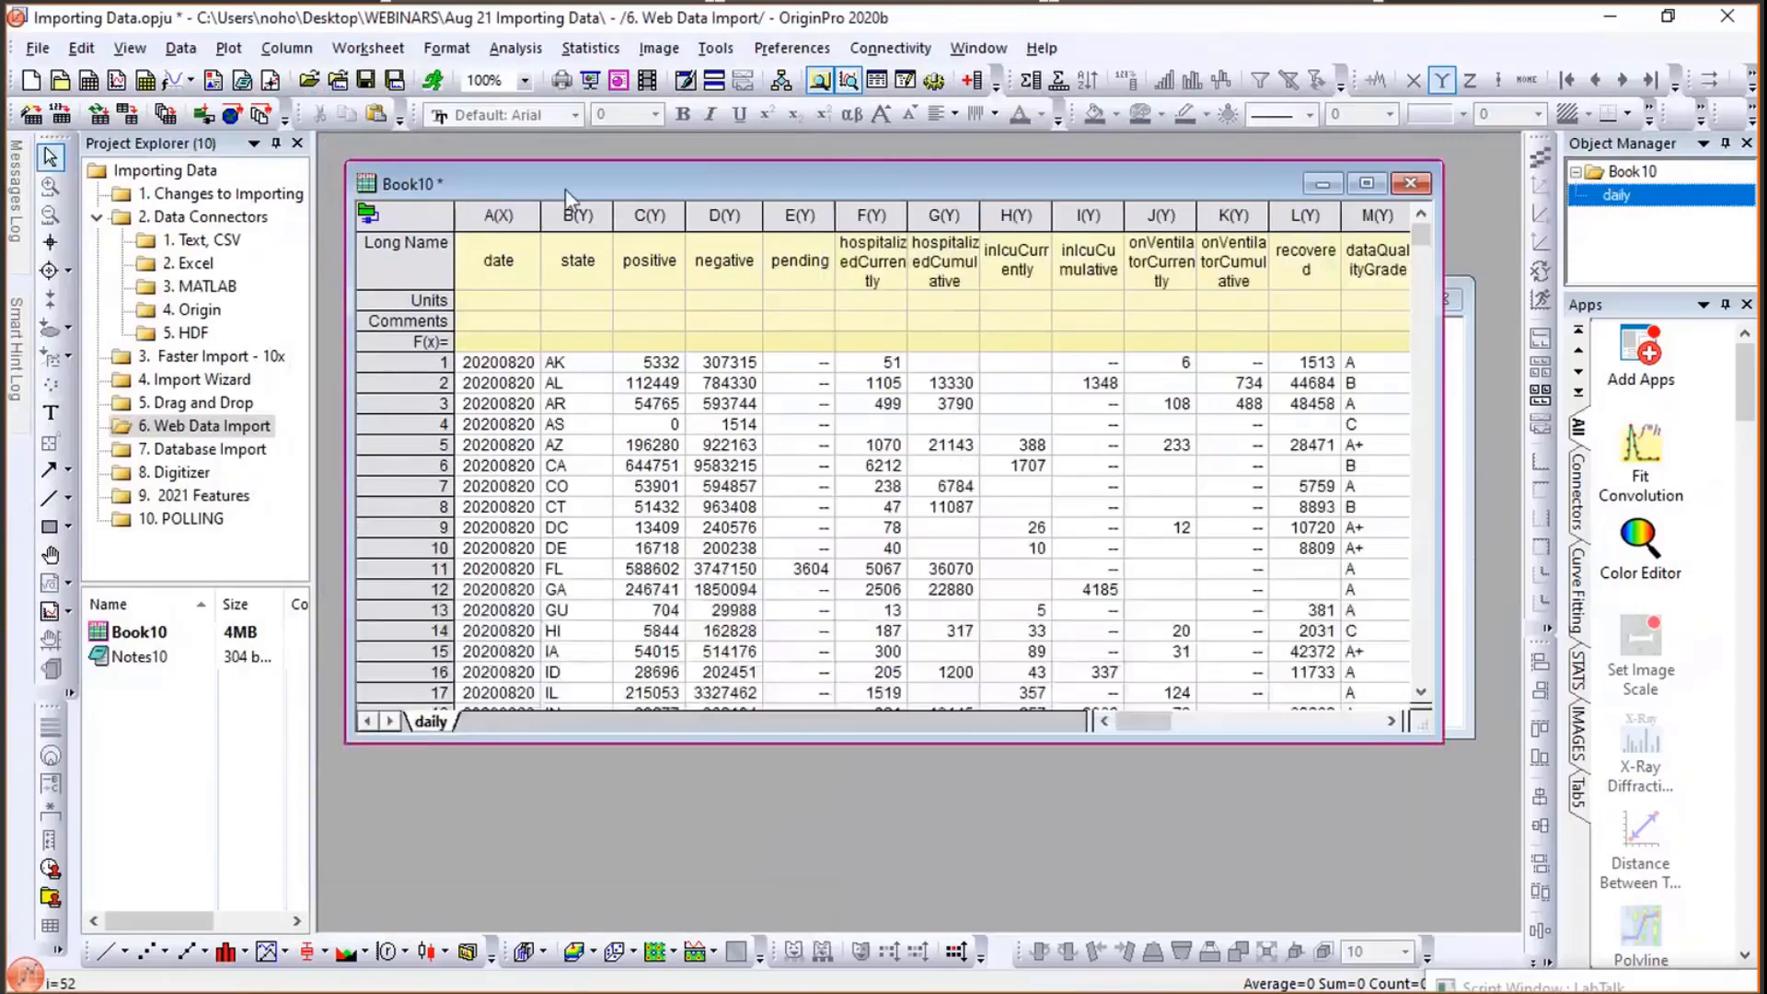
pyautogui.moveTo(541, 213); pyautogui.dragTo(579, 212)
pyautogui.click(553, 214)
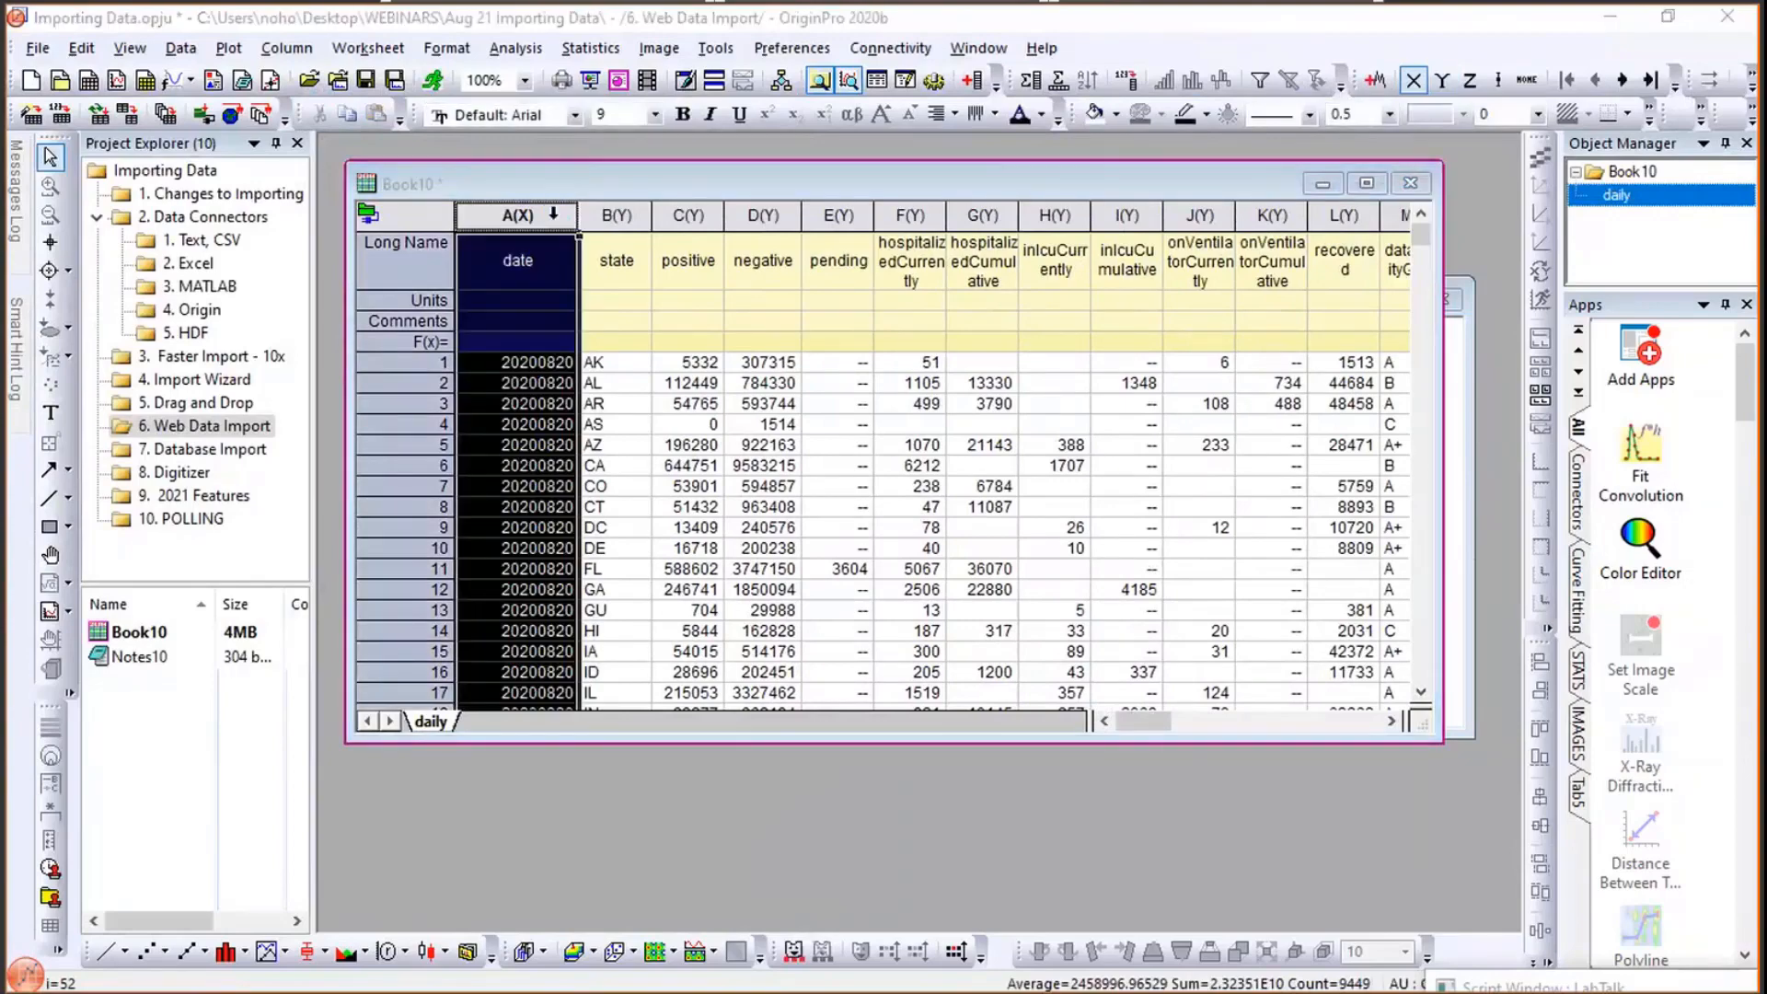
# - Open the date column's properties, review its Display format options, and cancel
pyautogui.doubleClick(553, 214)
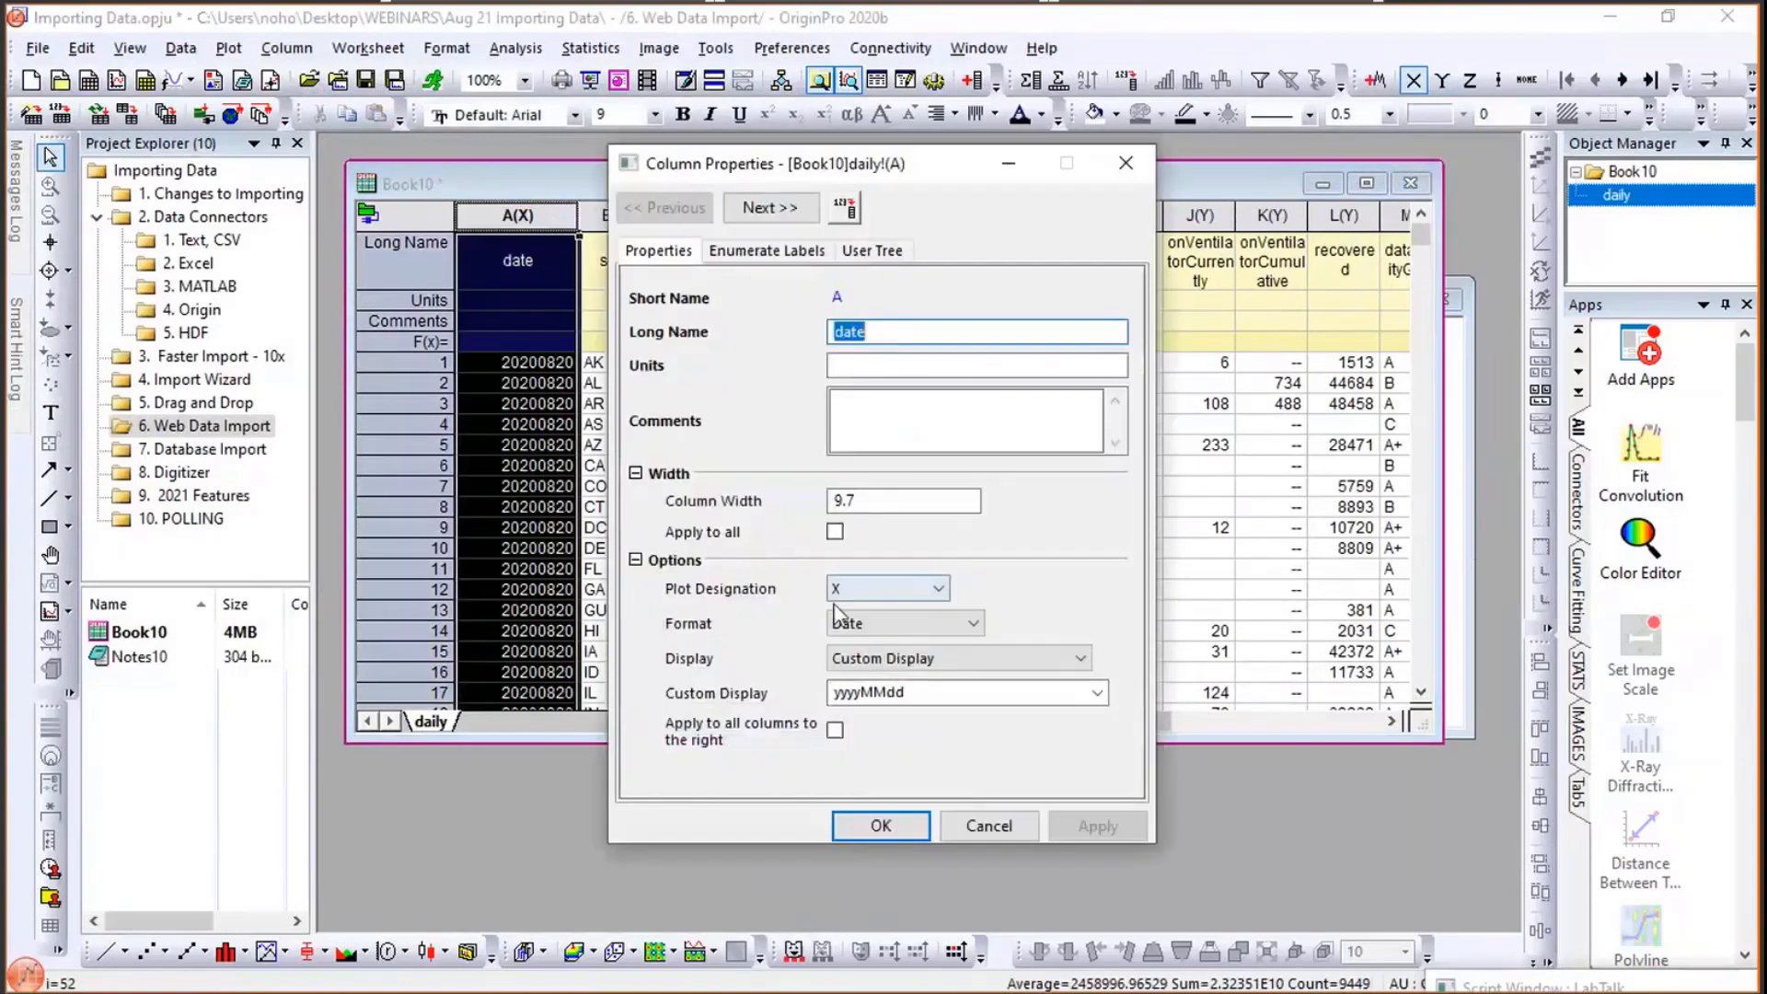
pyautogui.click(884, 657)
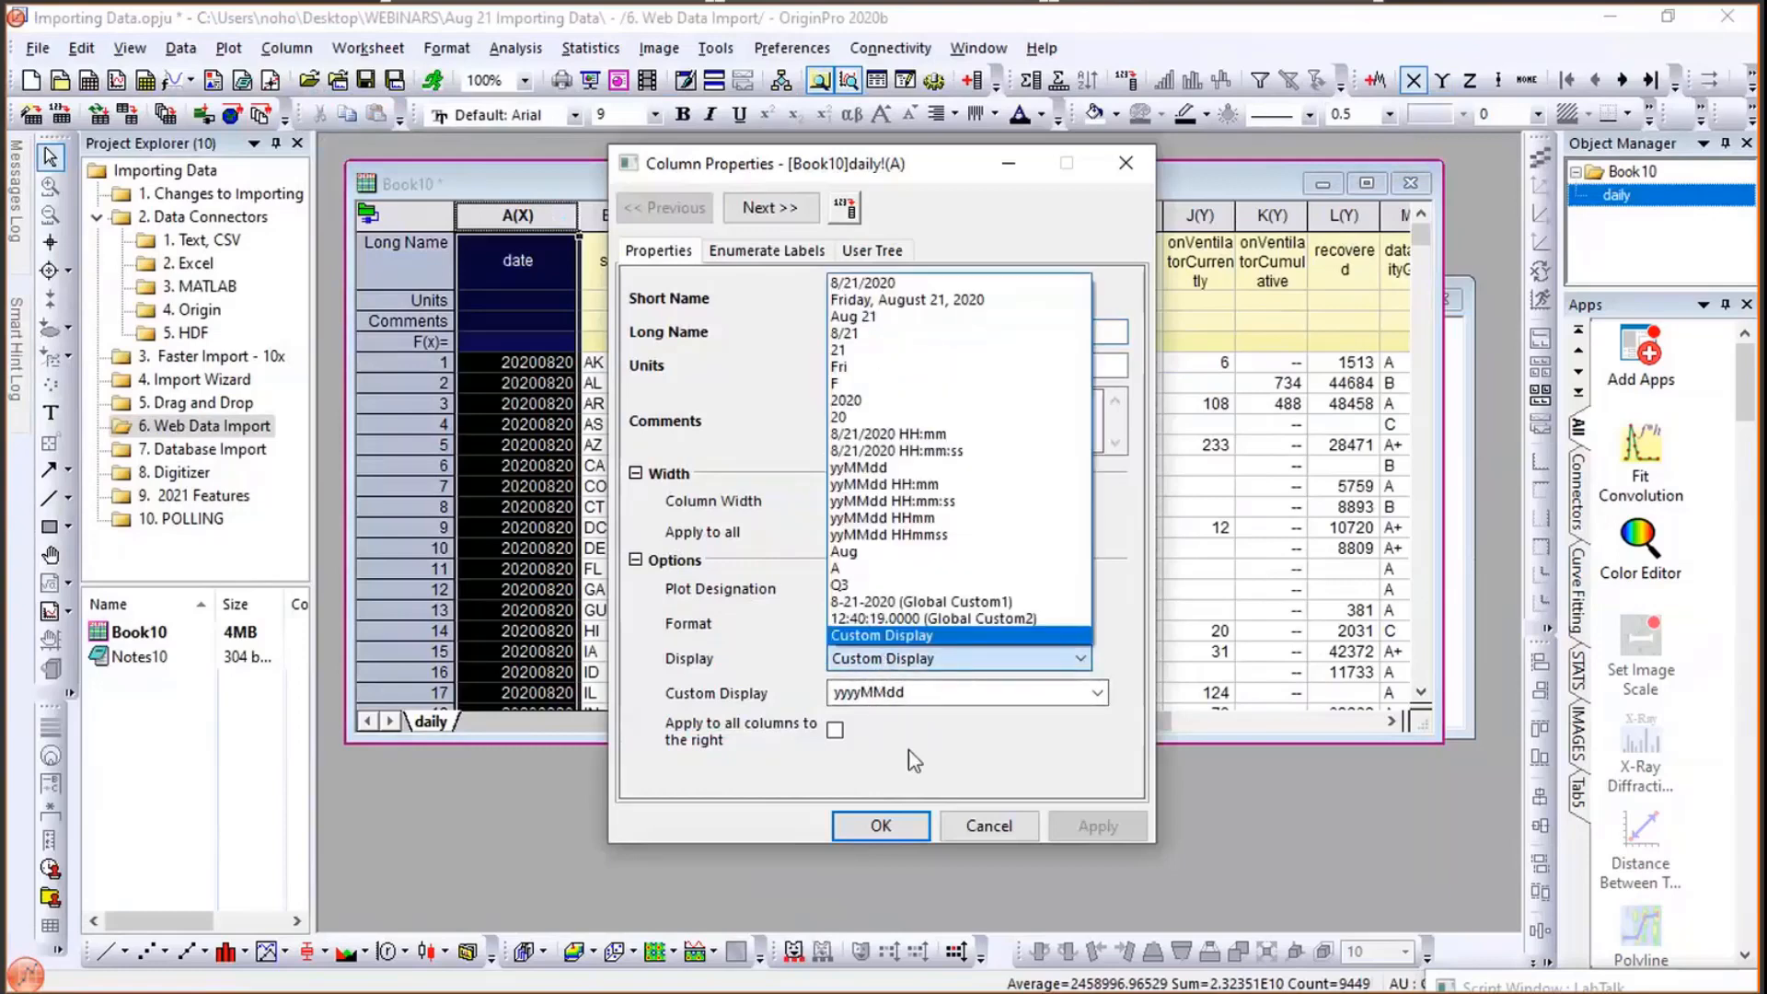
pyautogui.click(914, 760)
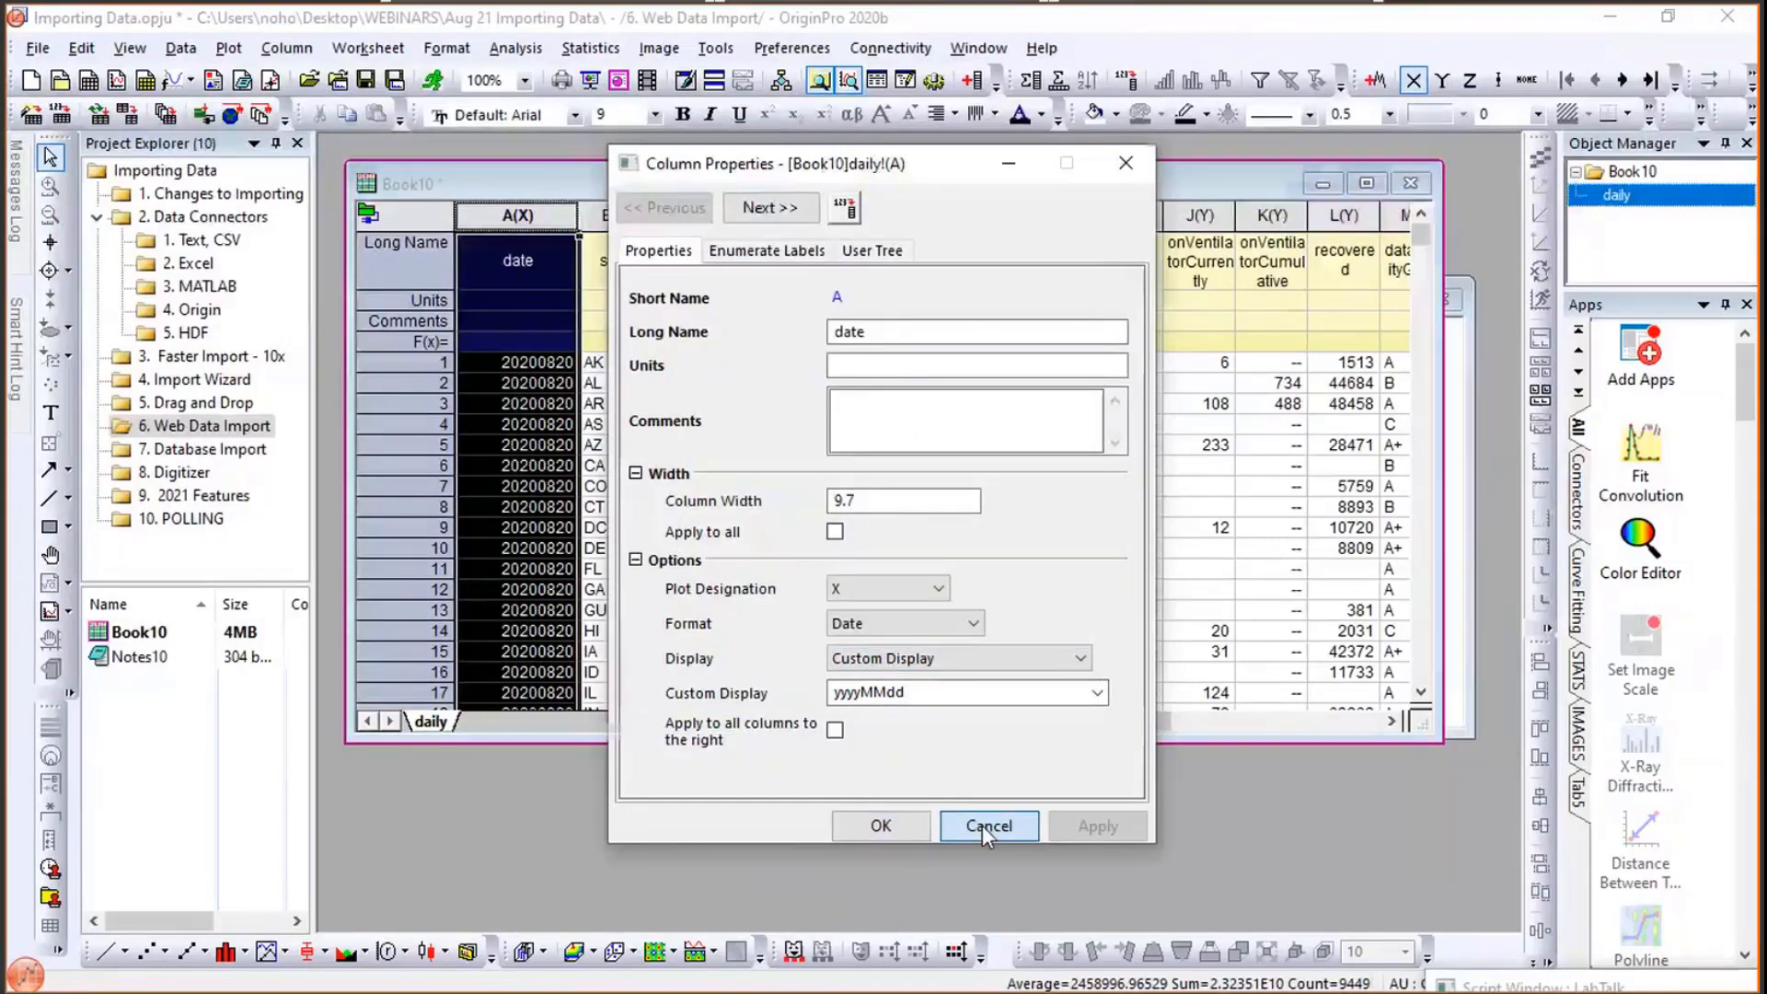
pyautogui.click(981, 825)
pyautogui.click(789, 592)
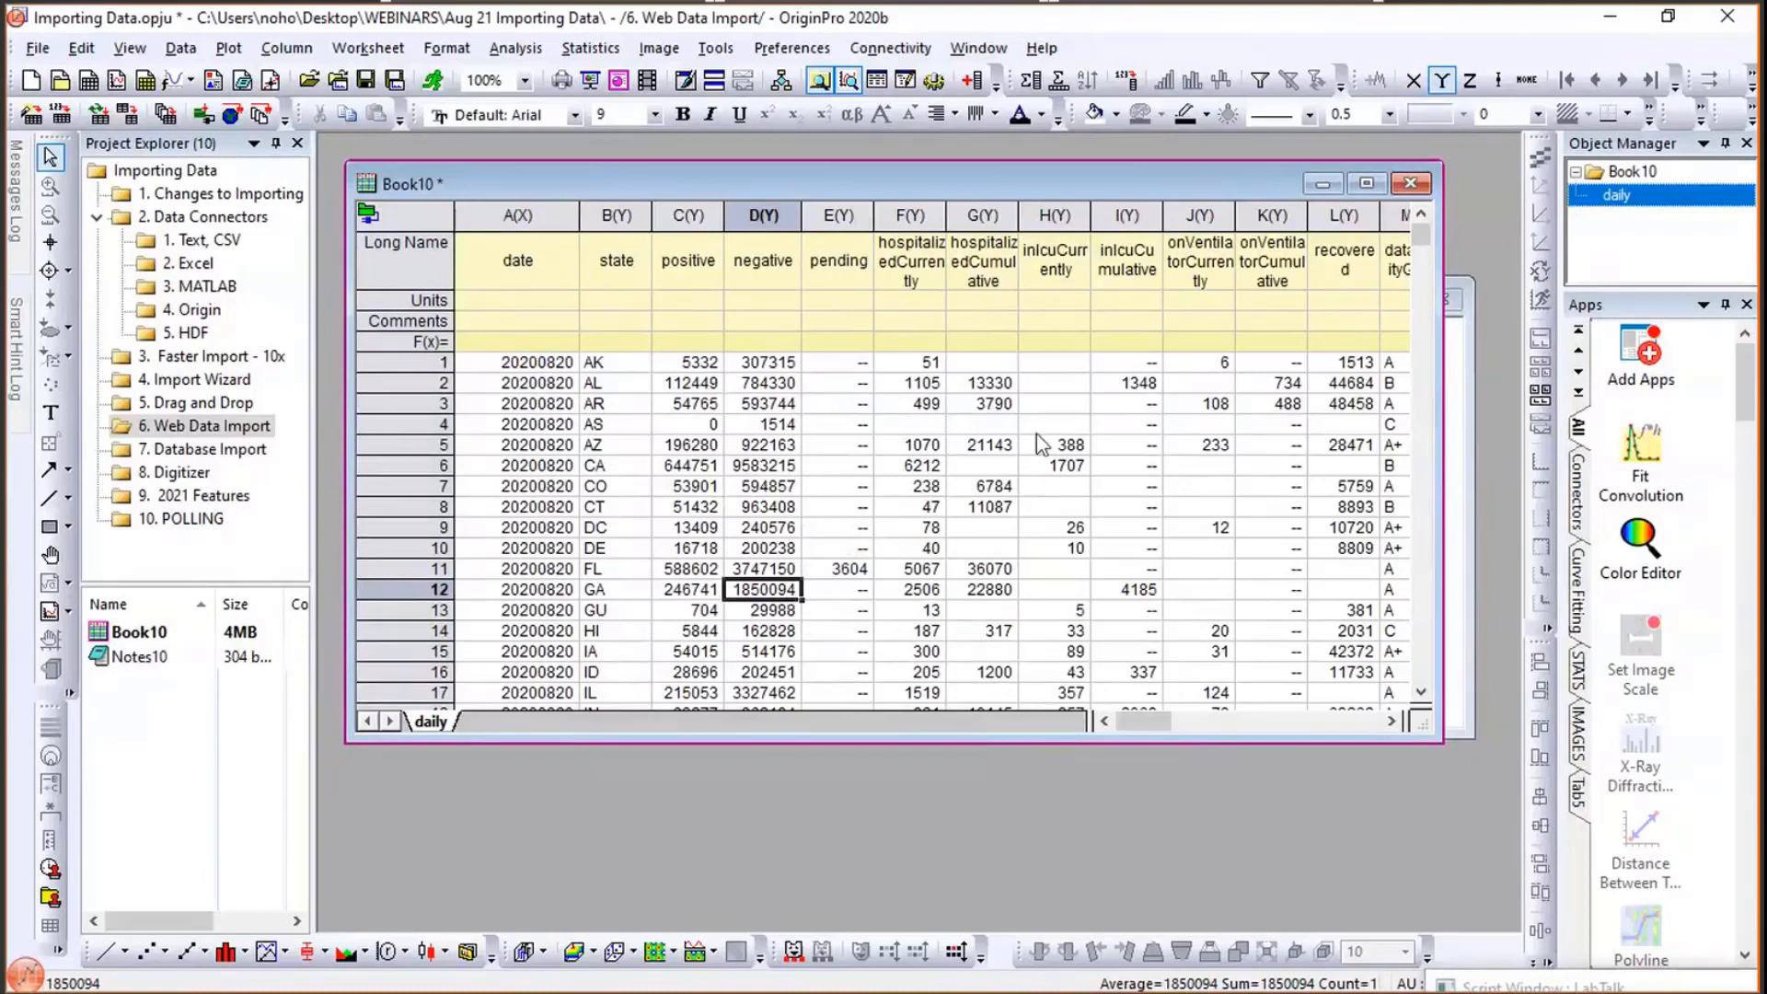
# - Switch the worksheet to Column List View, toggling it off and on again
pyautogui.click(138, 50)
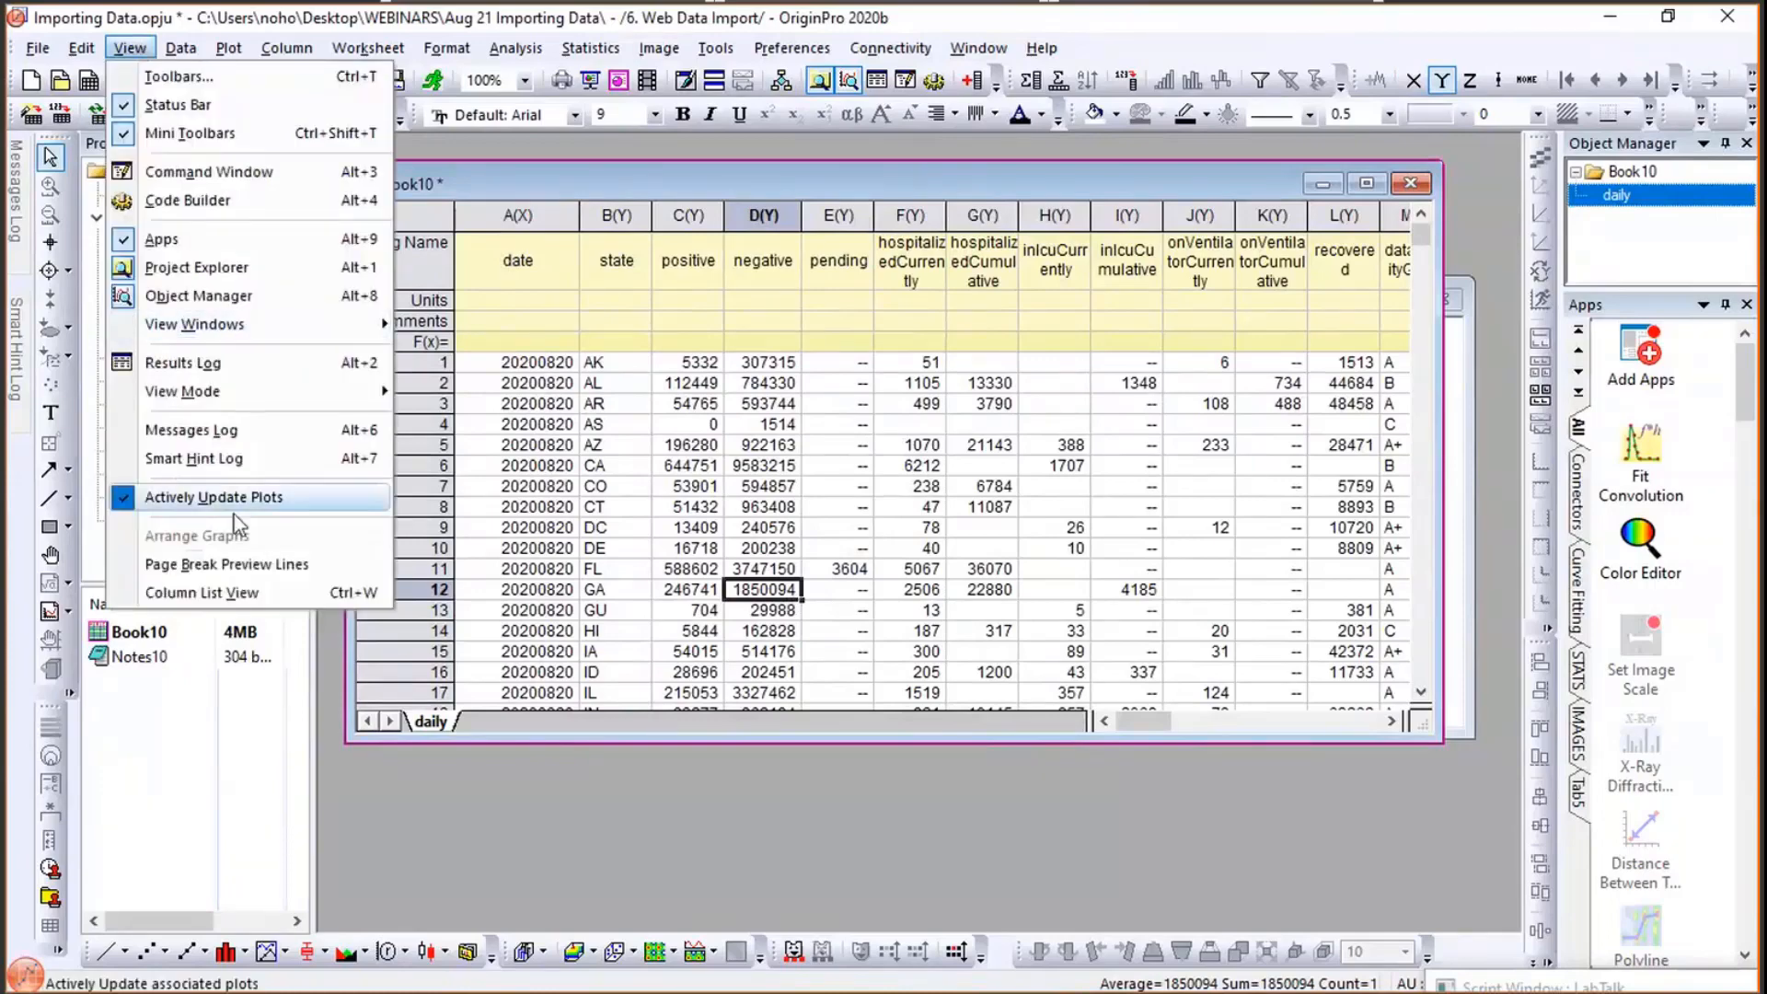
pyautogui.click(251, 588)
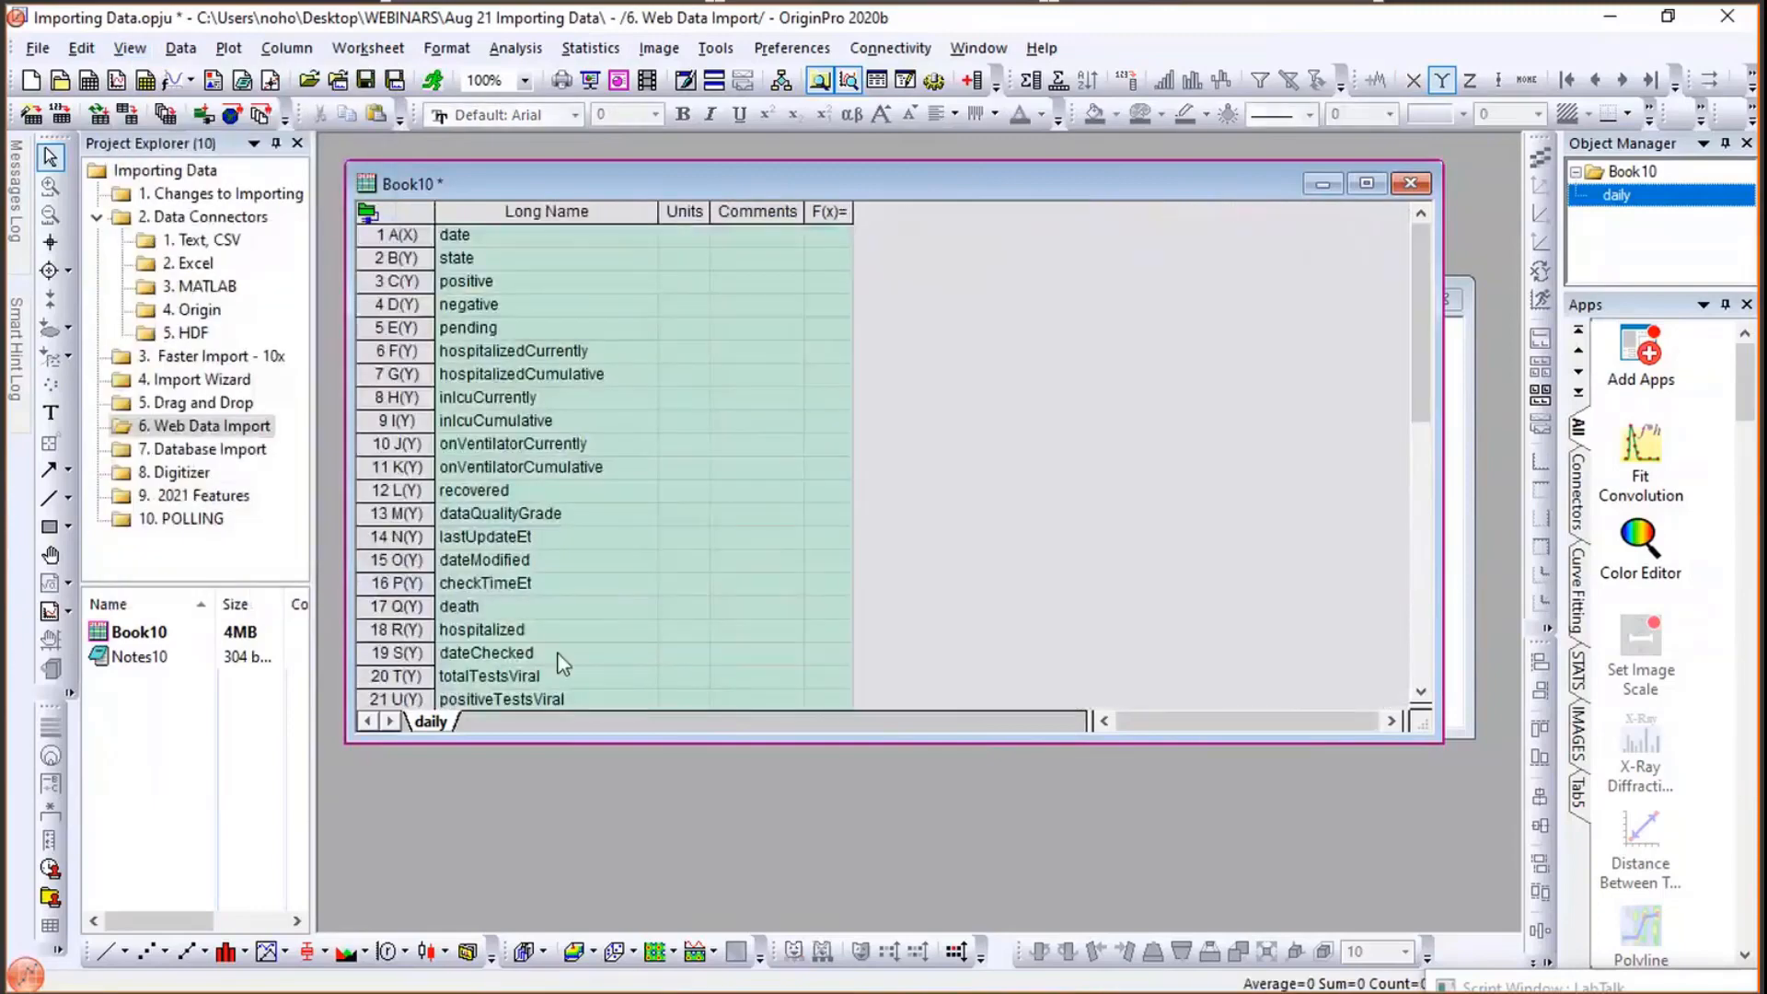
pyautogui.hotkey('ctrl', 'w')
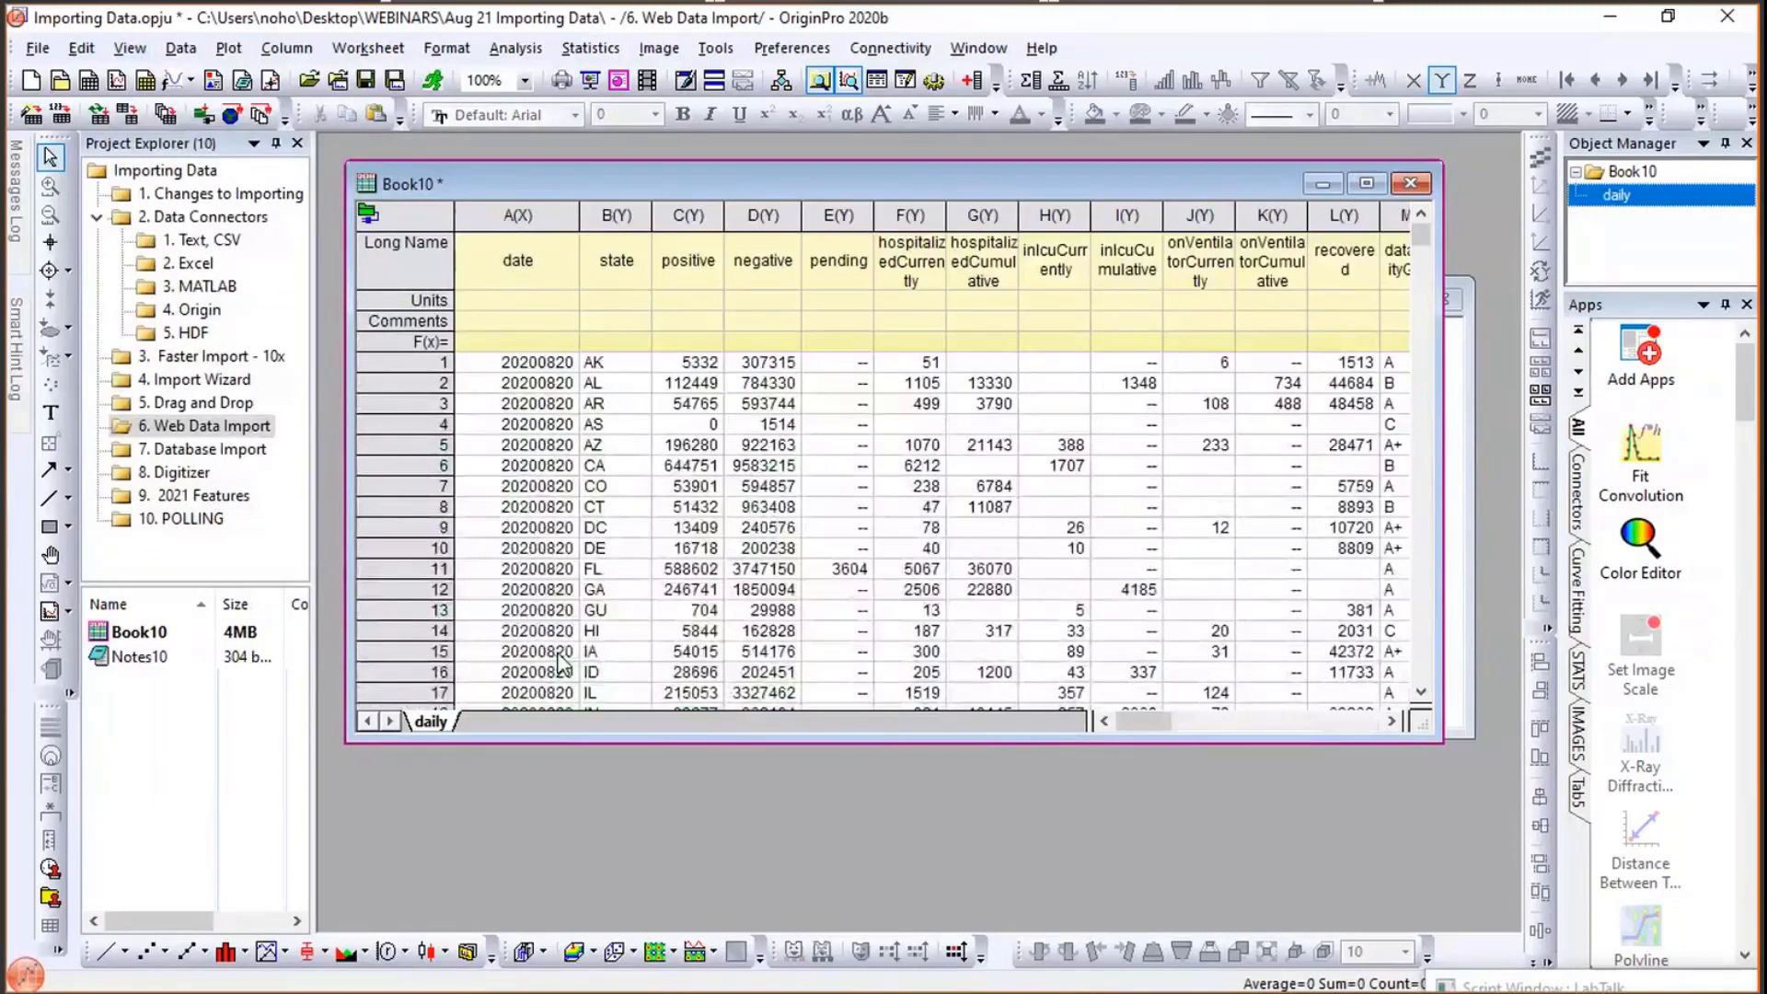
pyautogui.hotkey('ctrl', 'w')
pyautogui.hotkey('ctrl', 'w')
pyautogui.hotkey('ctrl', 'w')
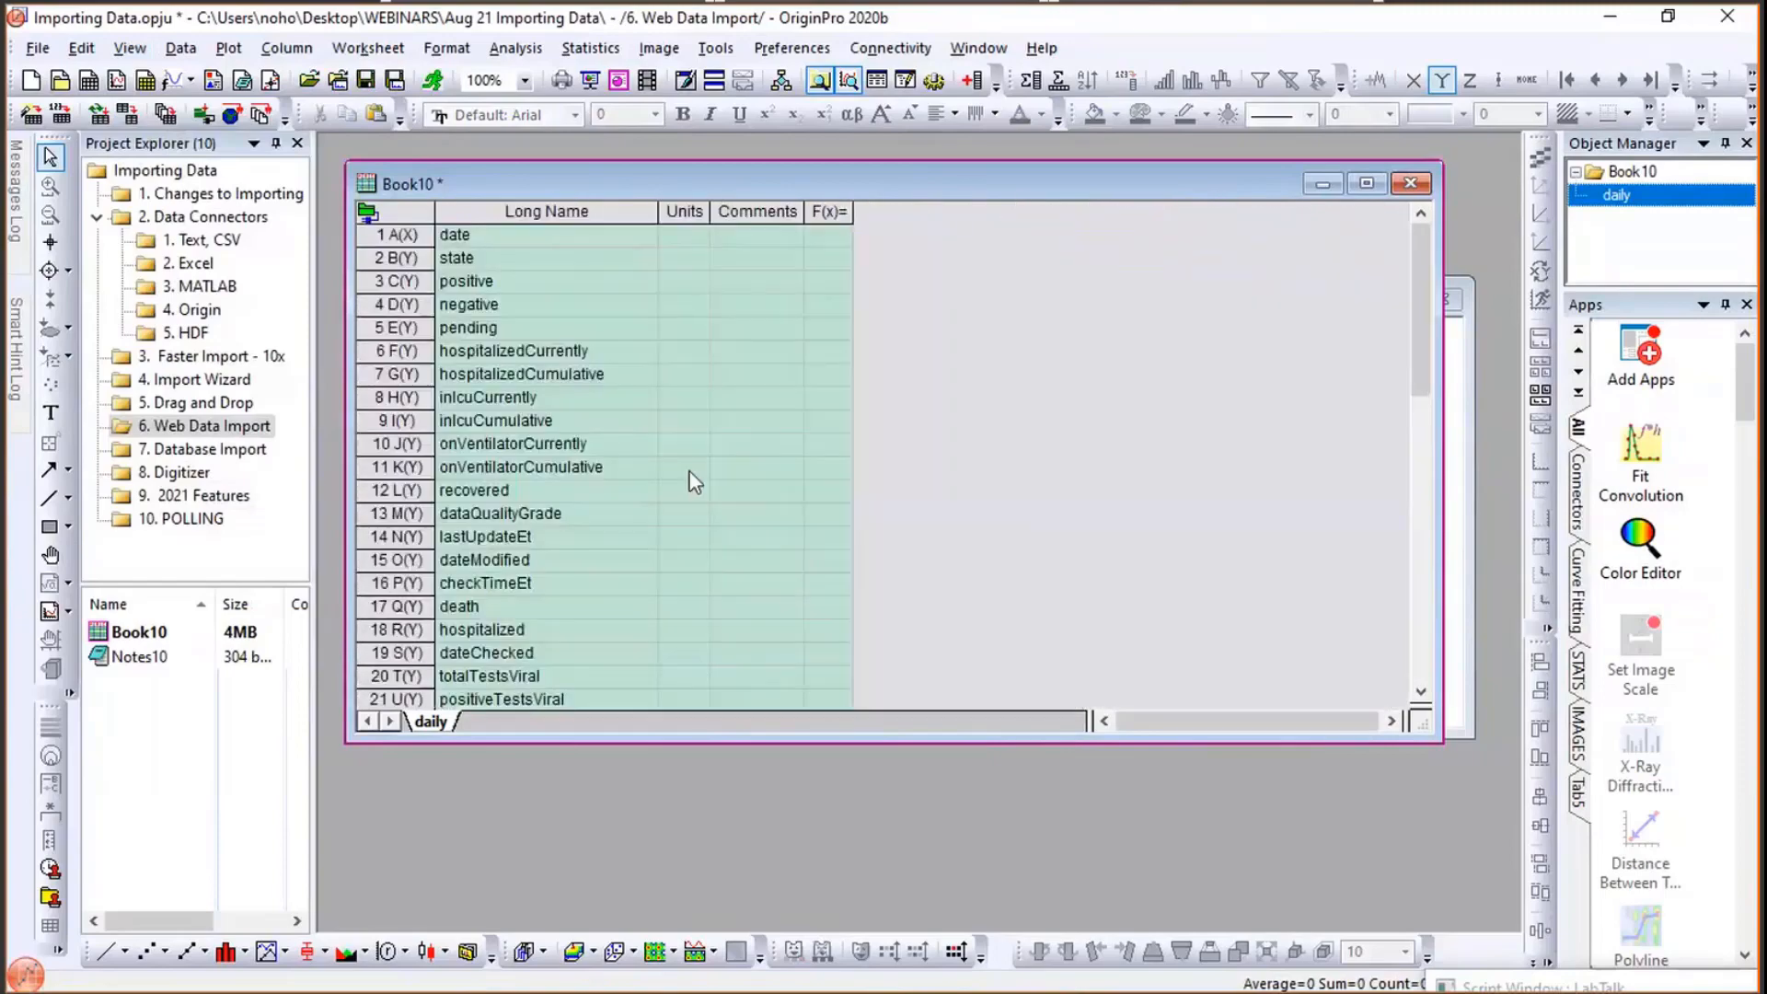
# - Scroll through the column list to review the imported COVID data fields
pyautogui.scroll(-10, 1087, 416)
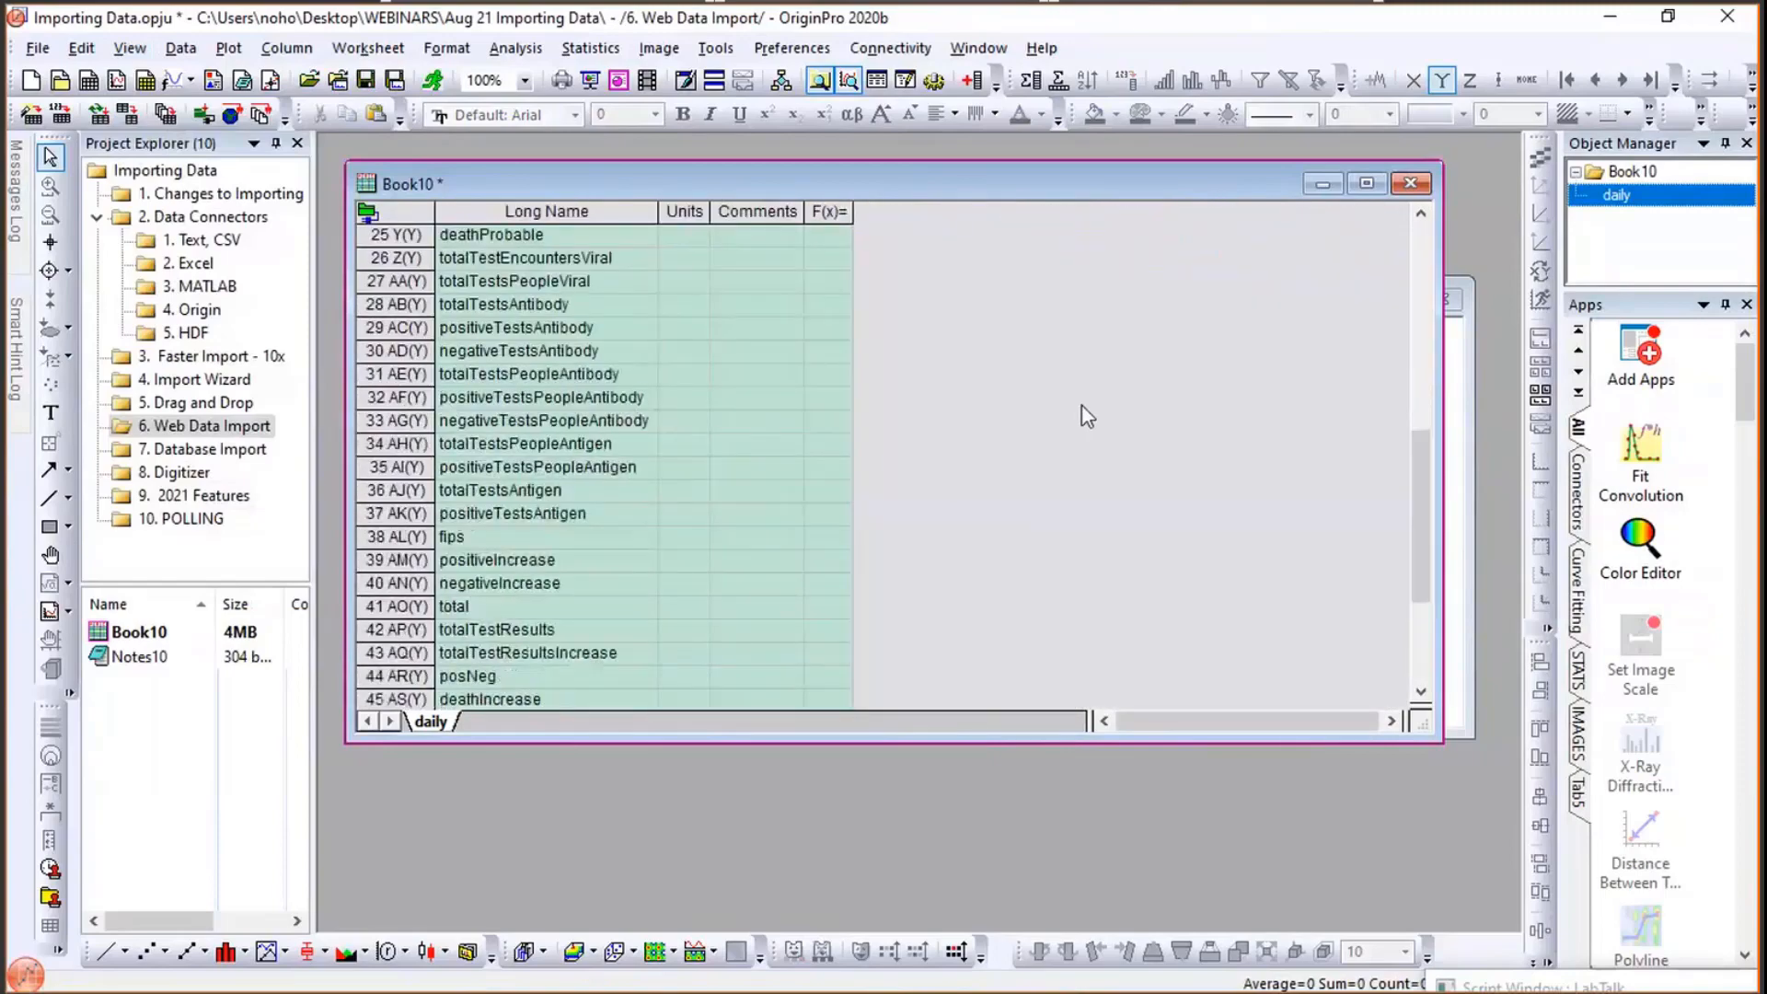
pyautogui.scroll(6, 1087, 416)
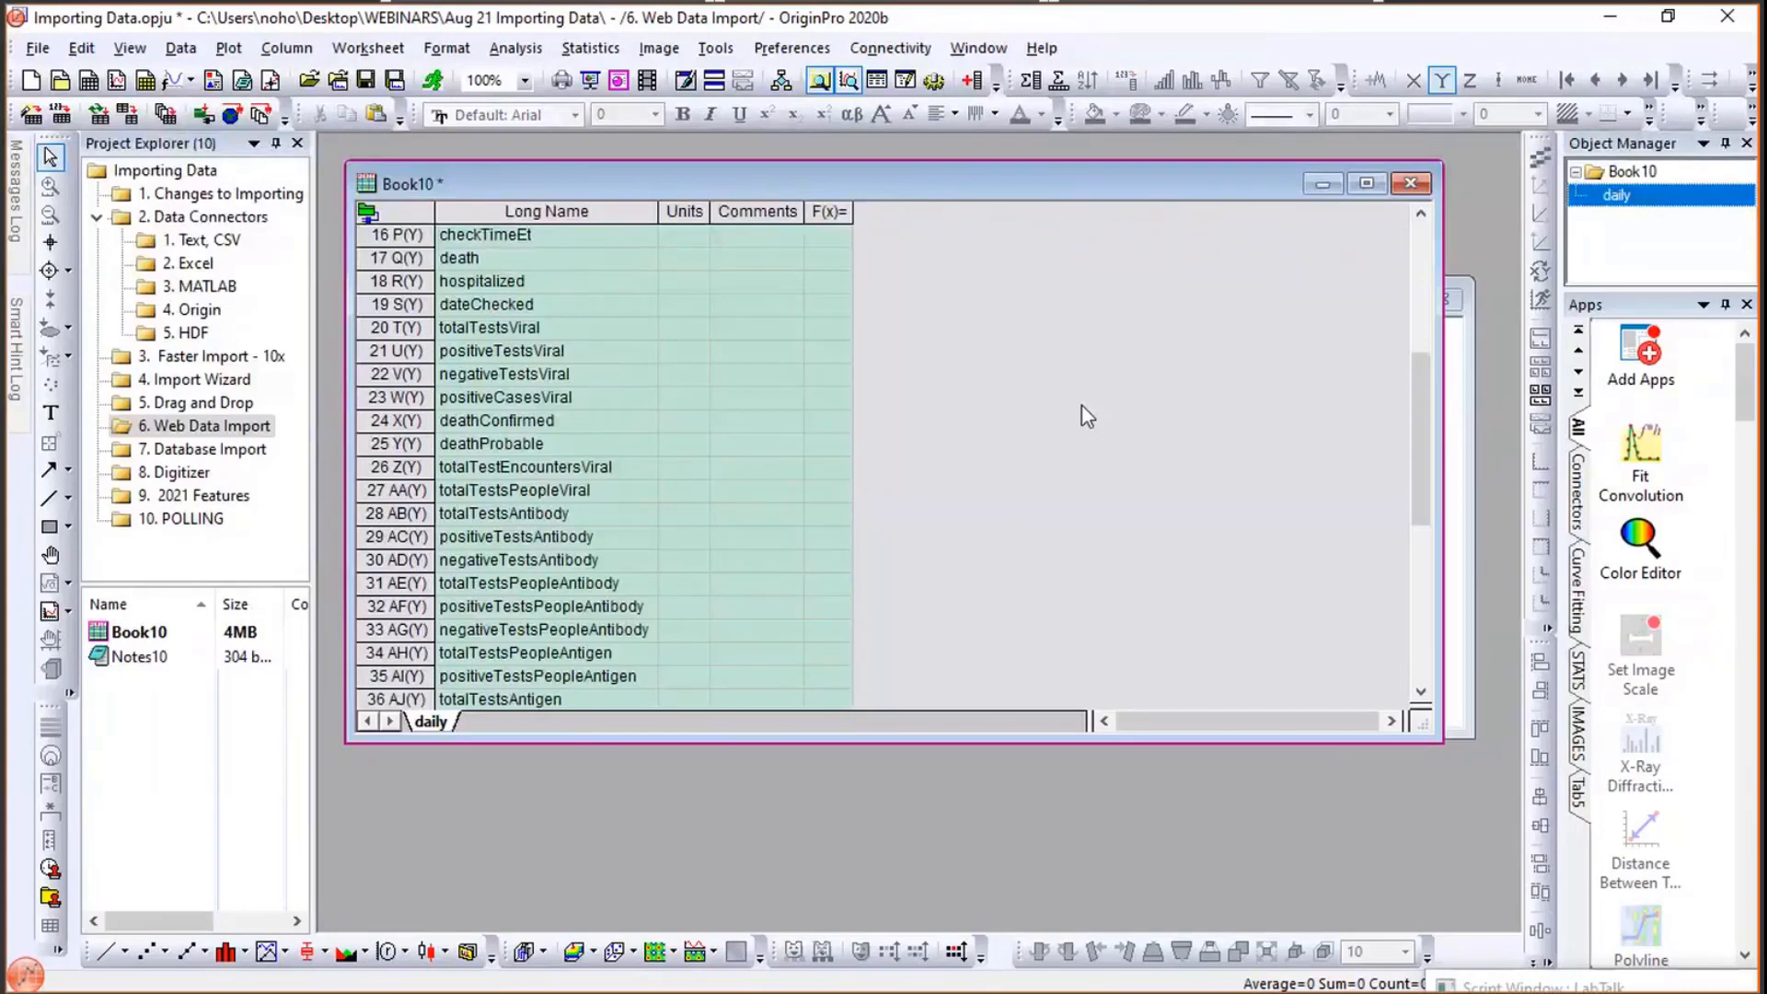
pyautogui.scroll(2, 1087, 416)
pyautogui.scroll(-3, 1087, 416)
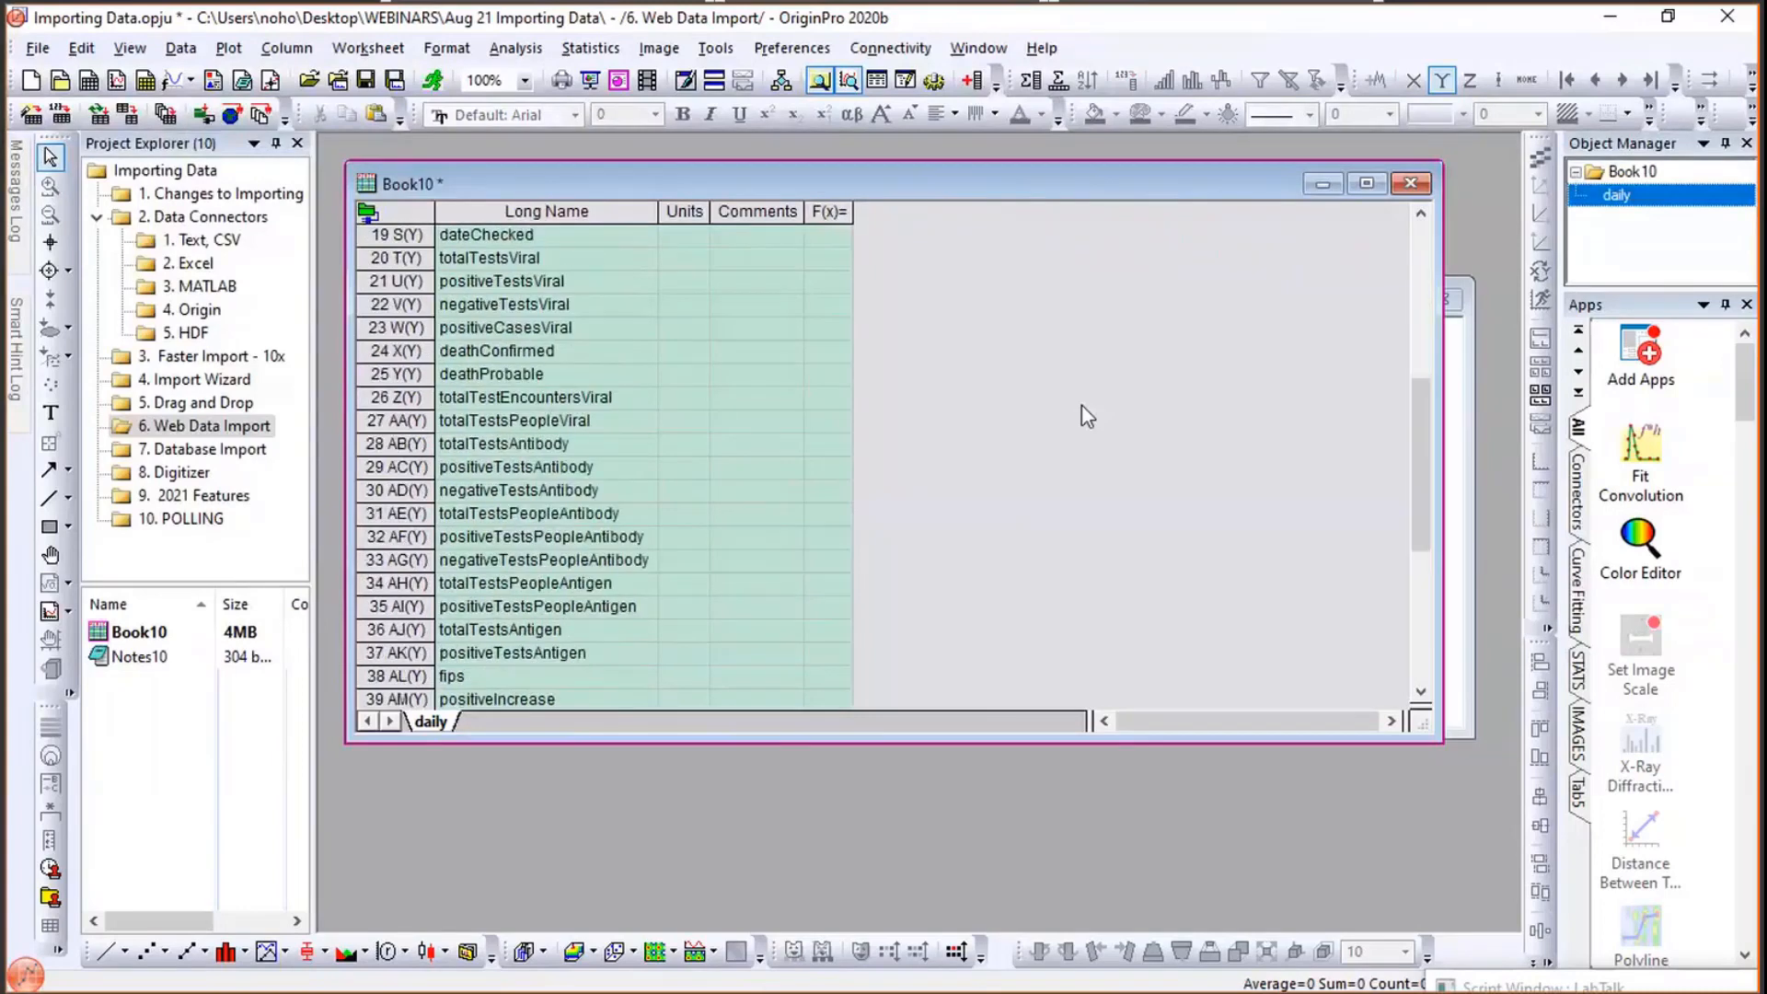
pyautogui.scroll(-5, 1087, 416)
pyautogui.scroll(1, 1087, 416)
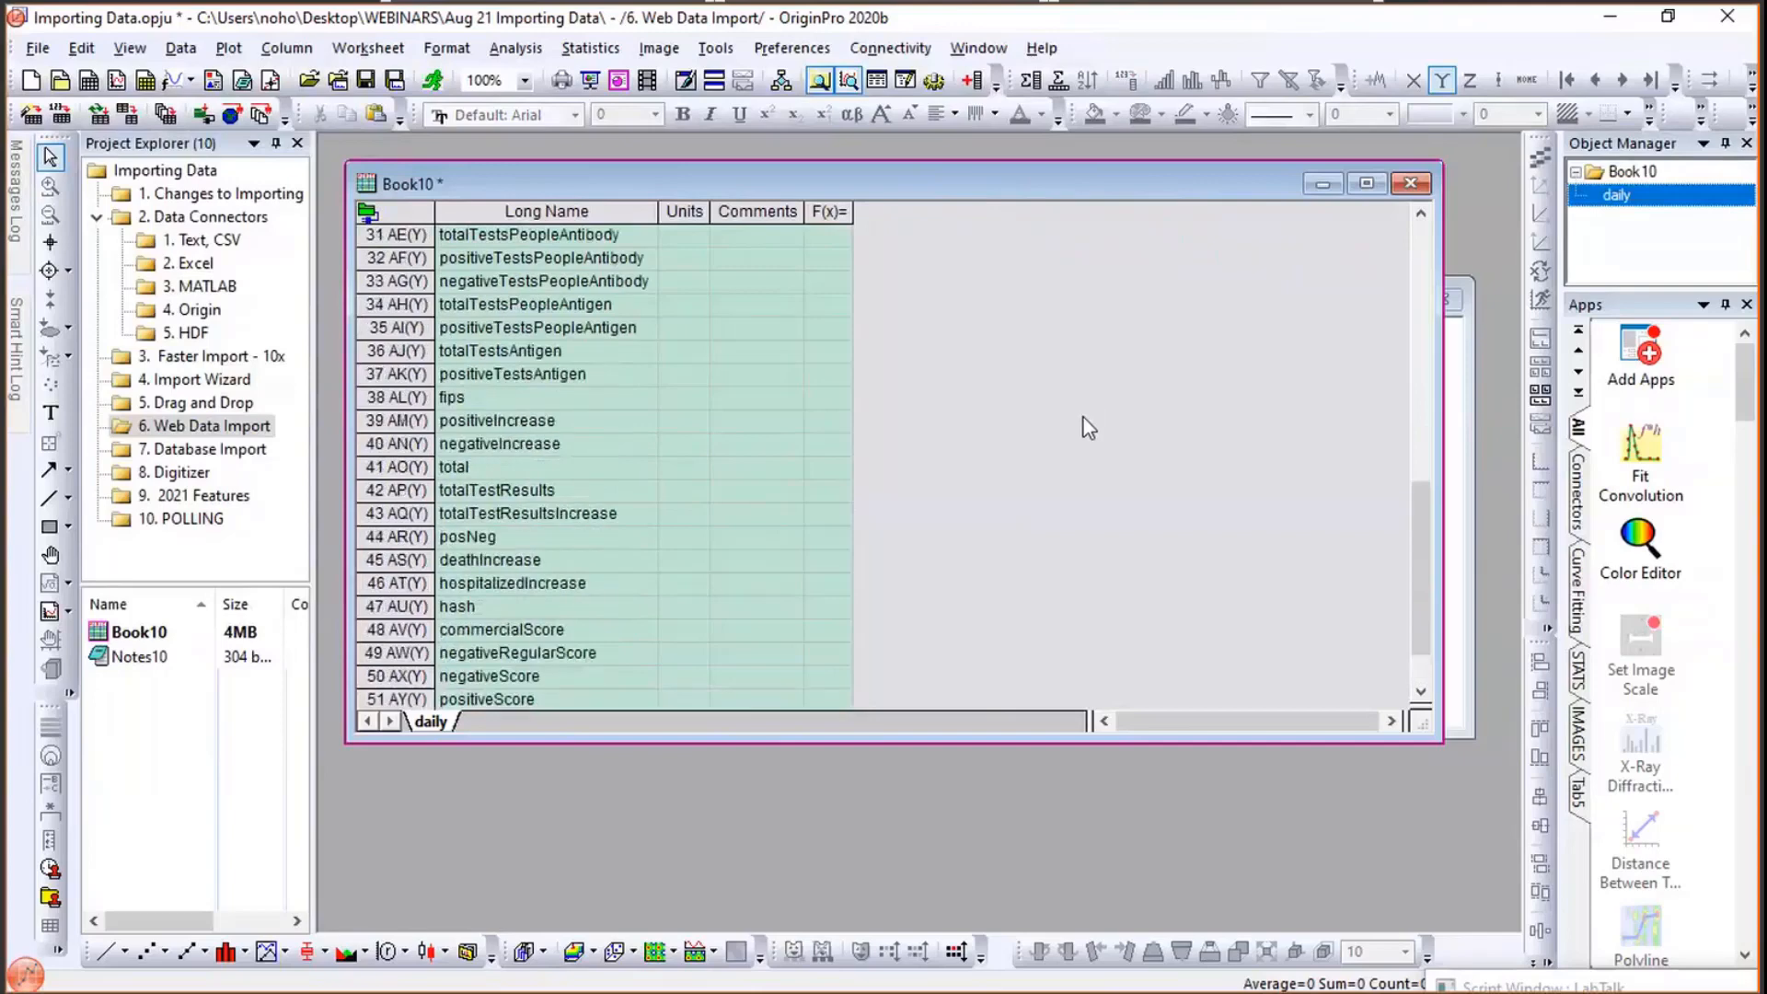
# - Plot the positiveIncrease column against date as a line graph
pyautogui.click(382, 419)
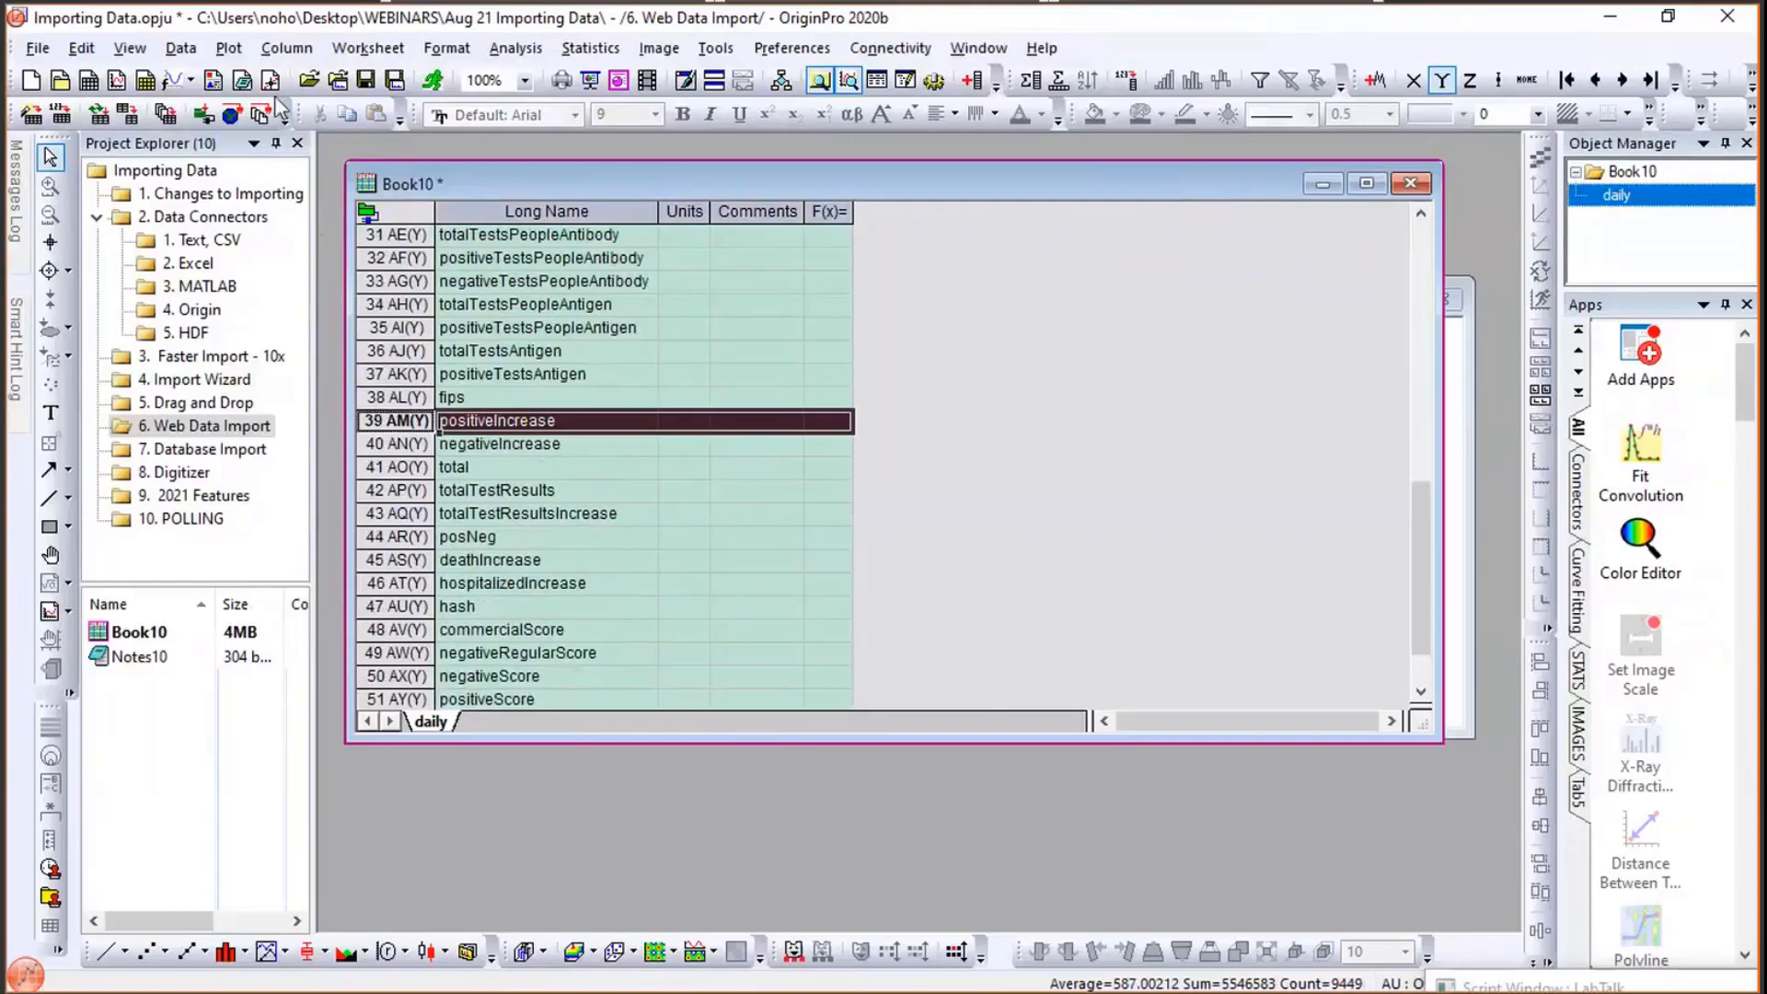
pyautogui.click(237, 50)
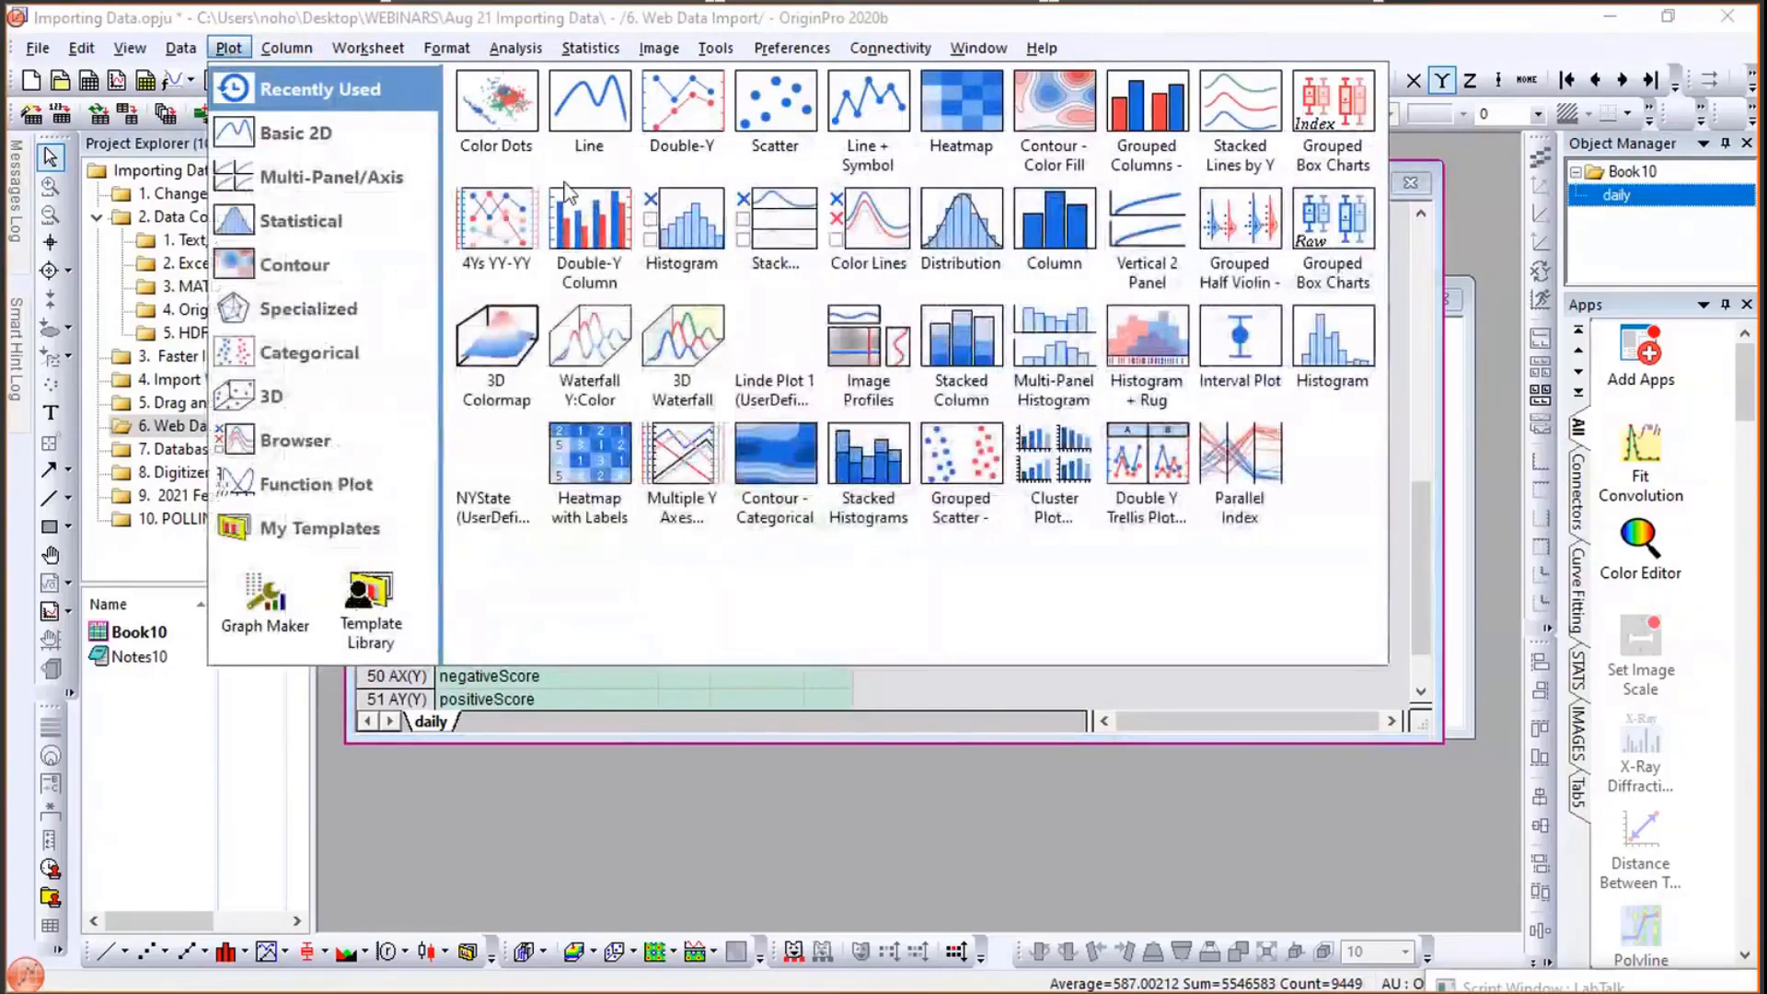
pyautogui.click(589, 146)
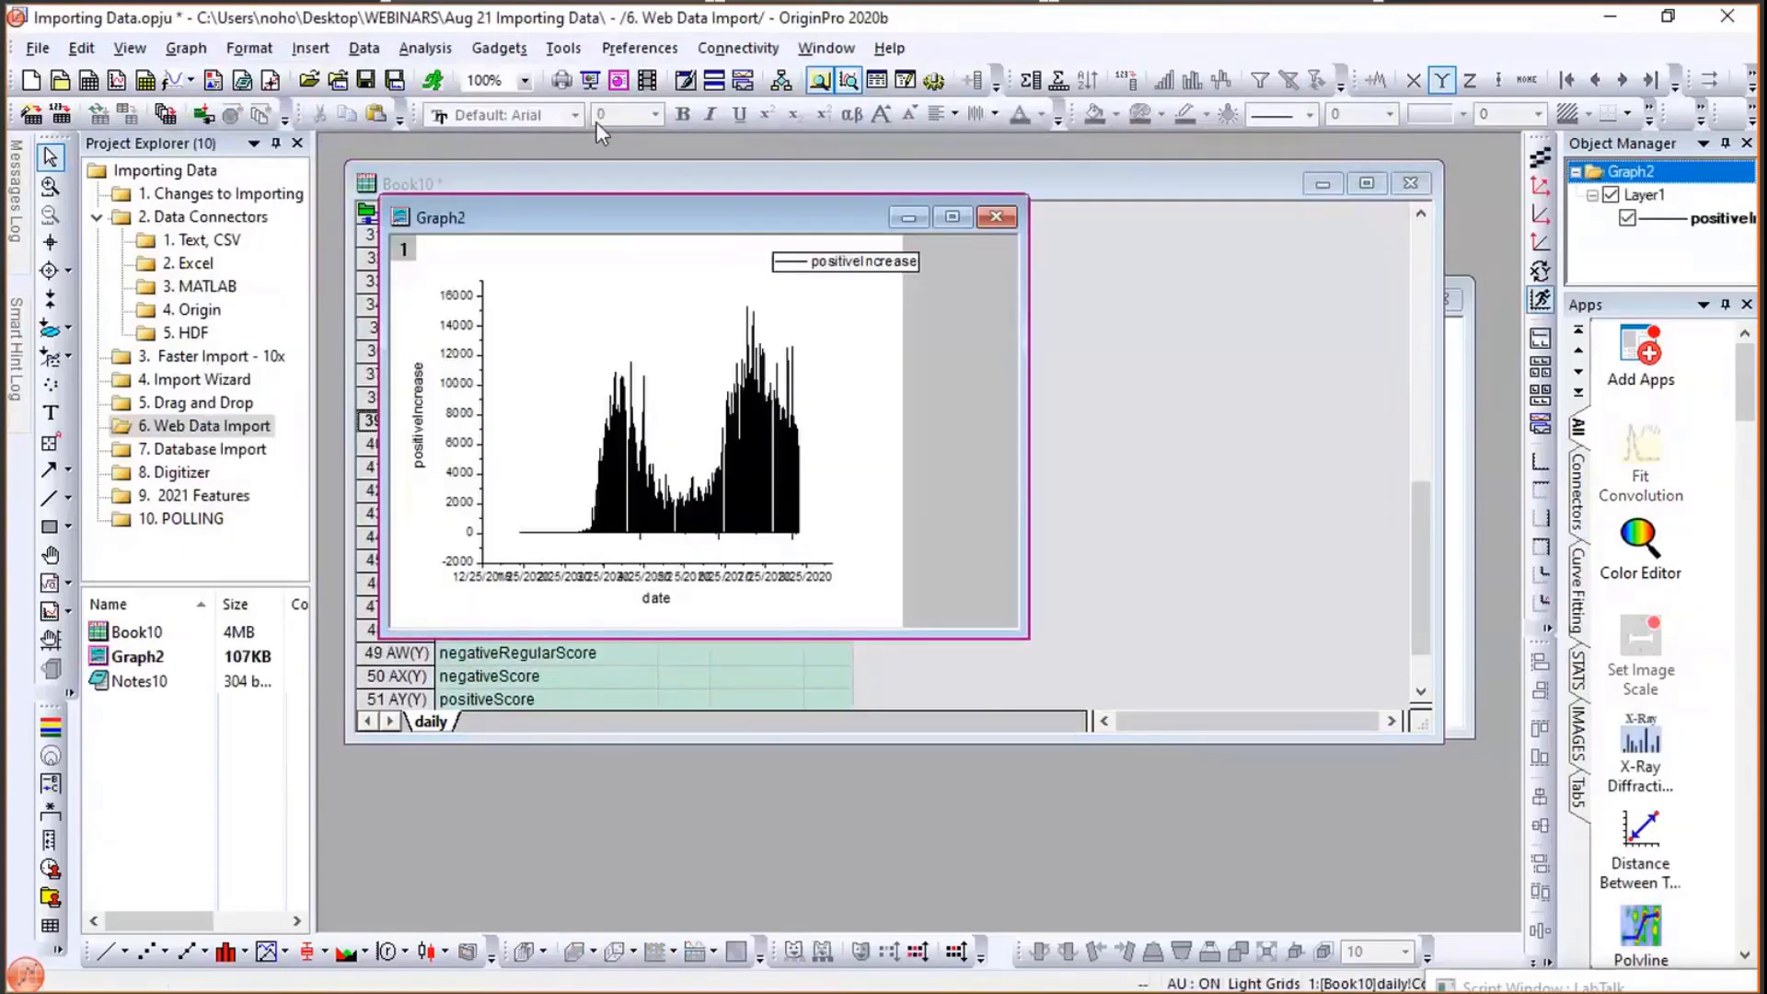
# - Move and enlarge the graph window, then widen the plot layer to the right
pyautogui.moveTo(706, 226); pyautogui.dragTo(880, 277)
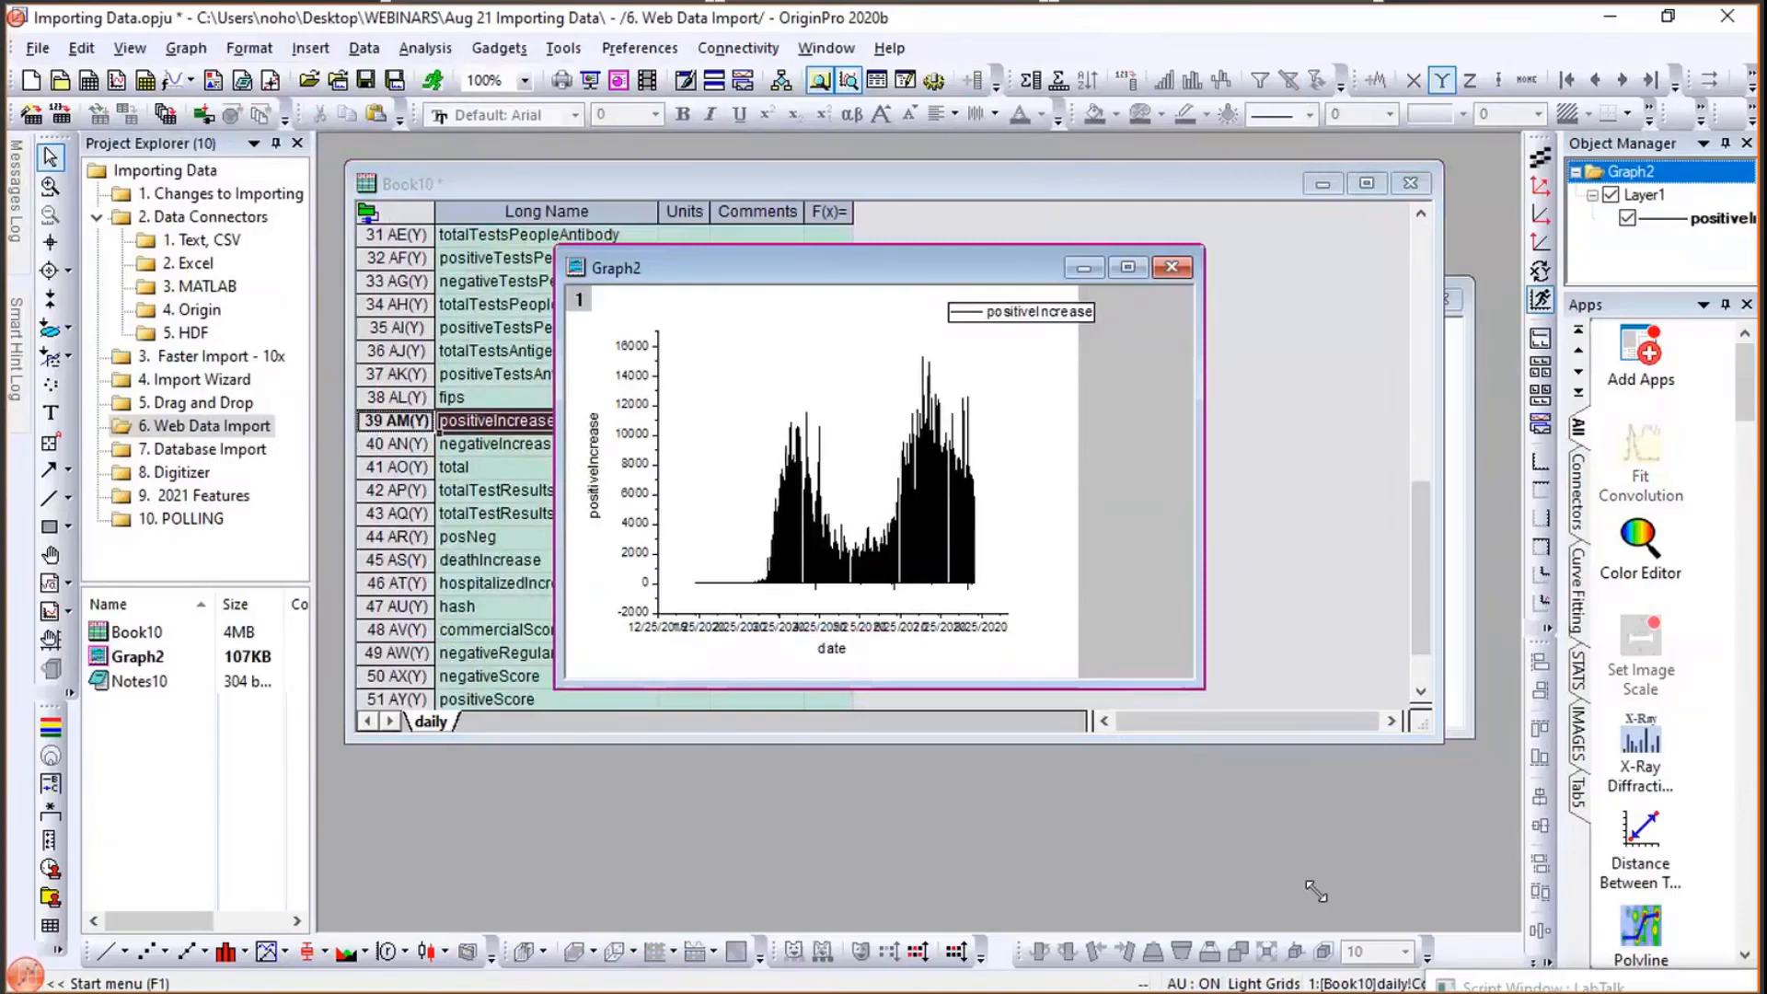
pyautogui.moveTo(1520, 833); pyautogui.dragTo(1520, 833)
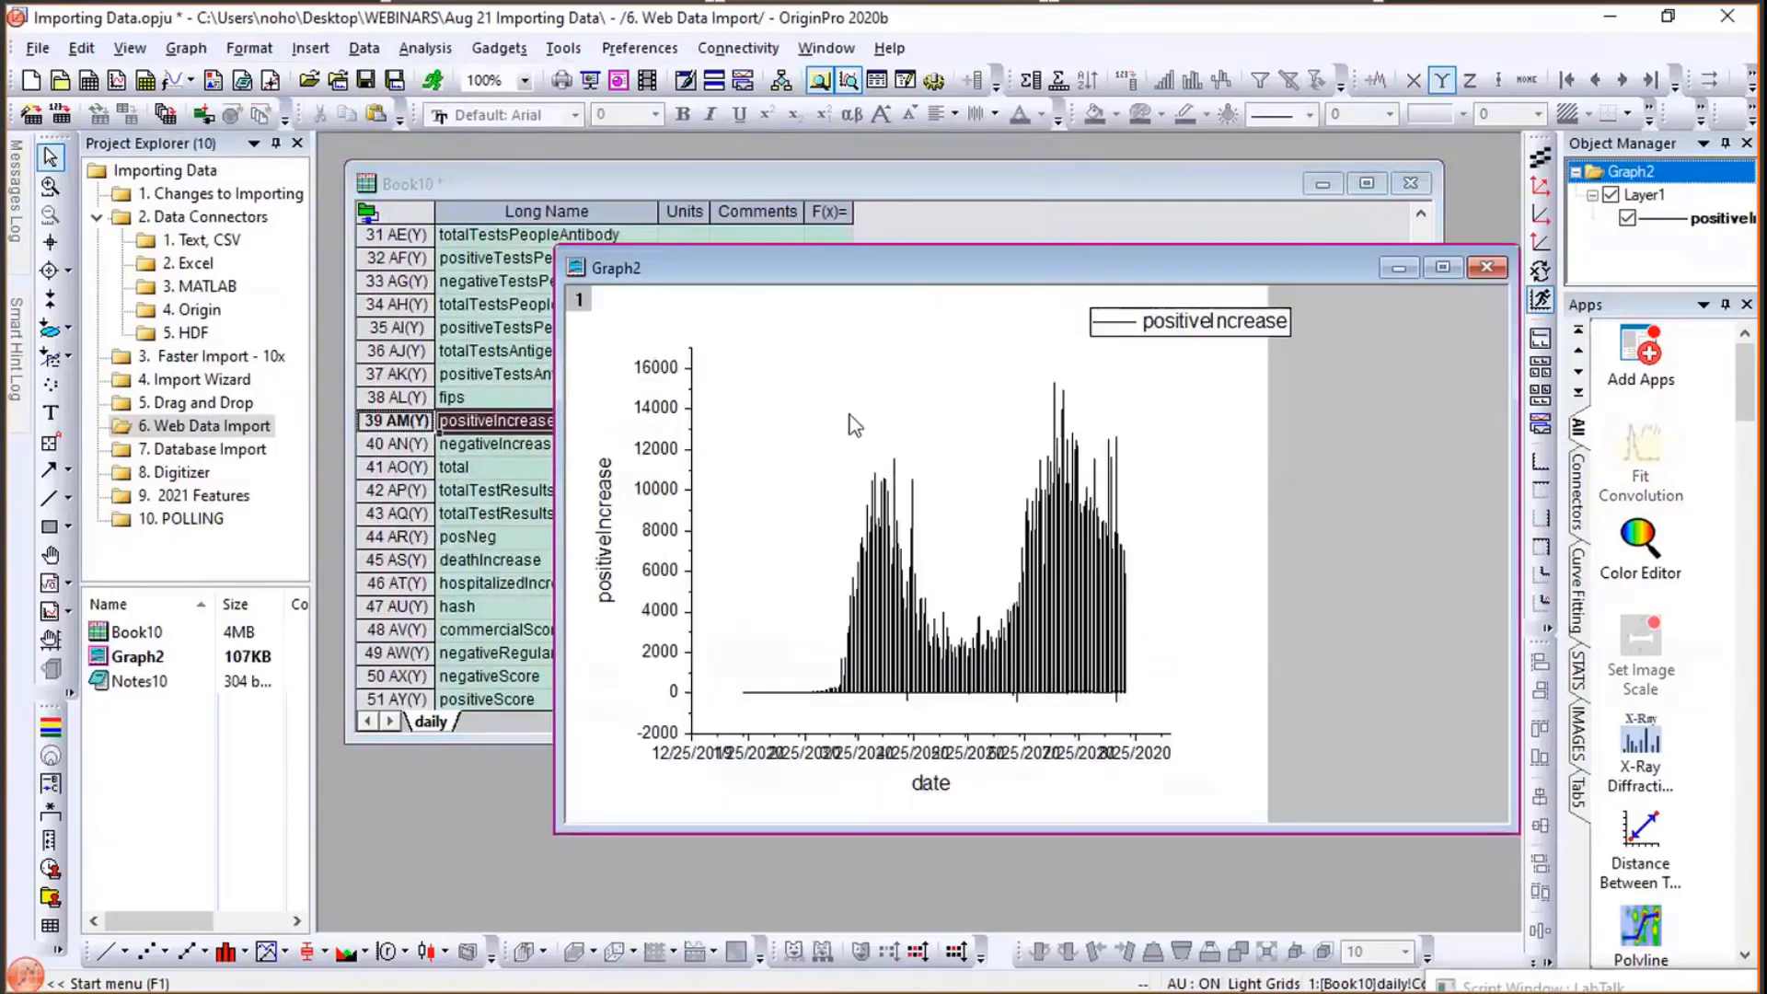
pyautogui.click(1095, 520)
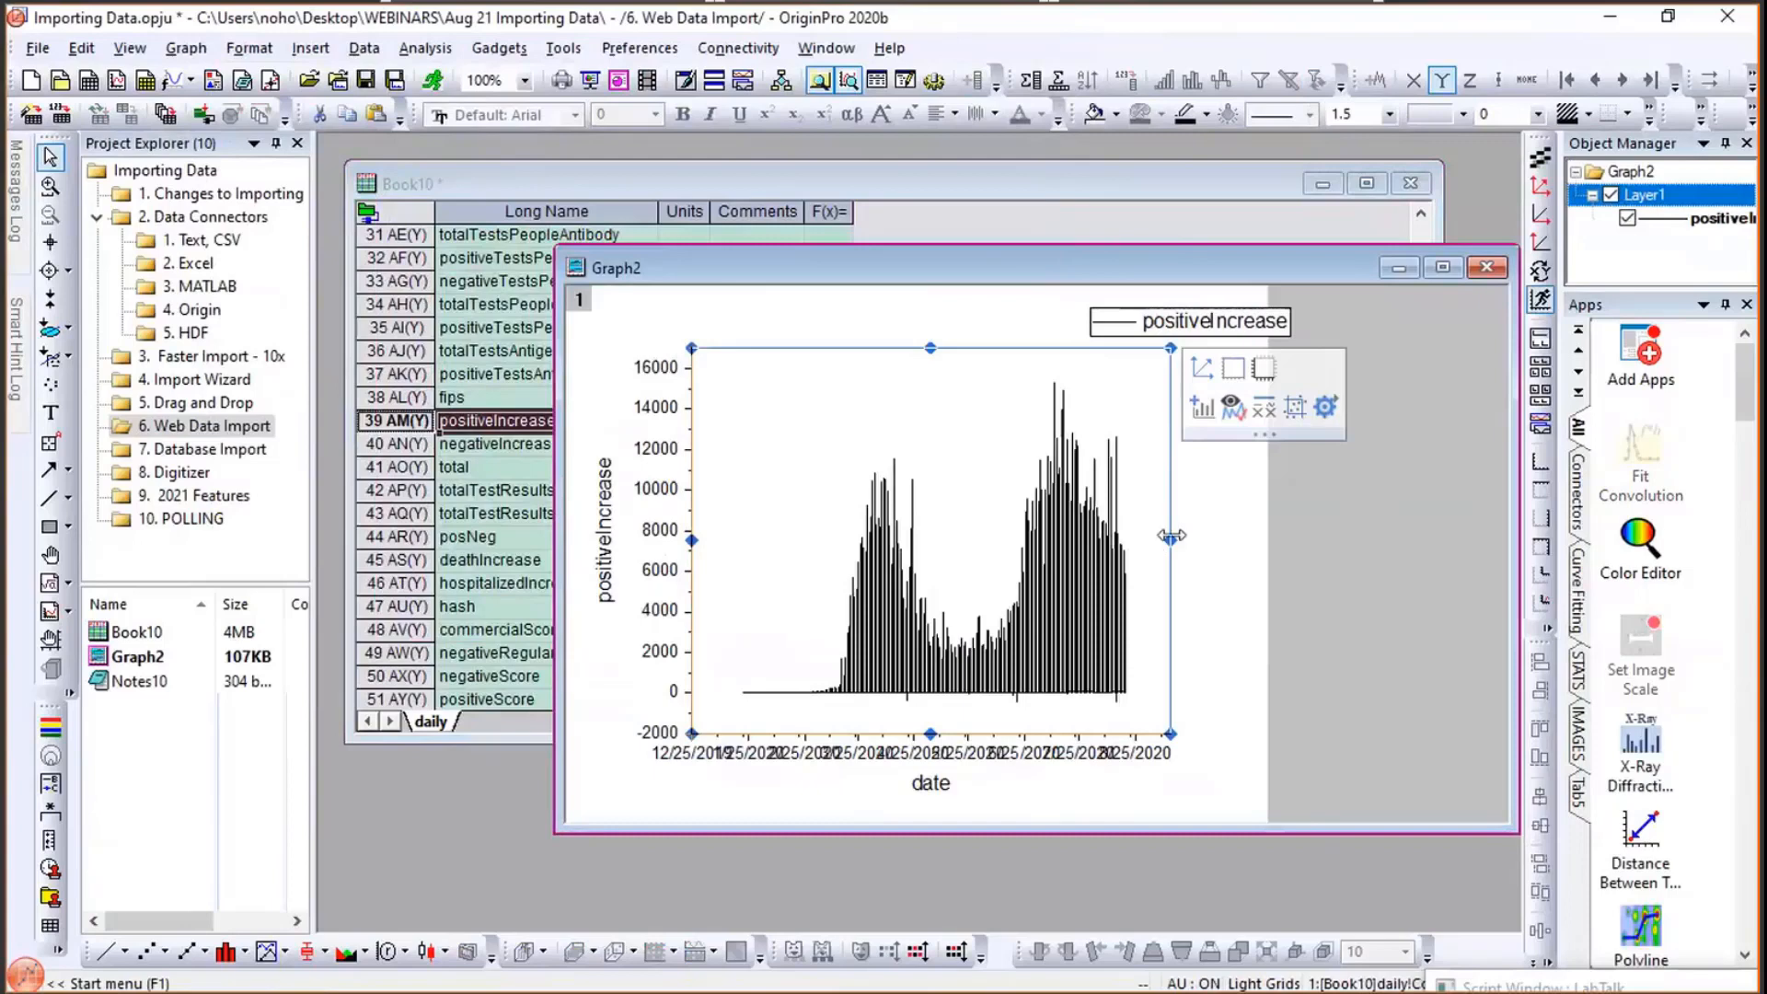
pyautogui.moveTo(1170, 536); pyautogui.dragTo(1394, 540)
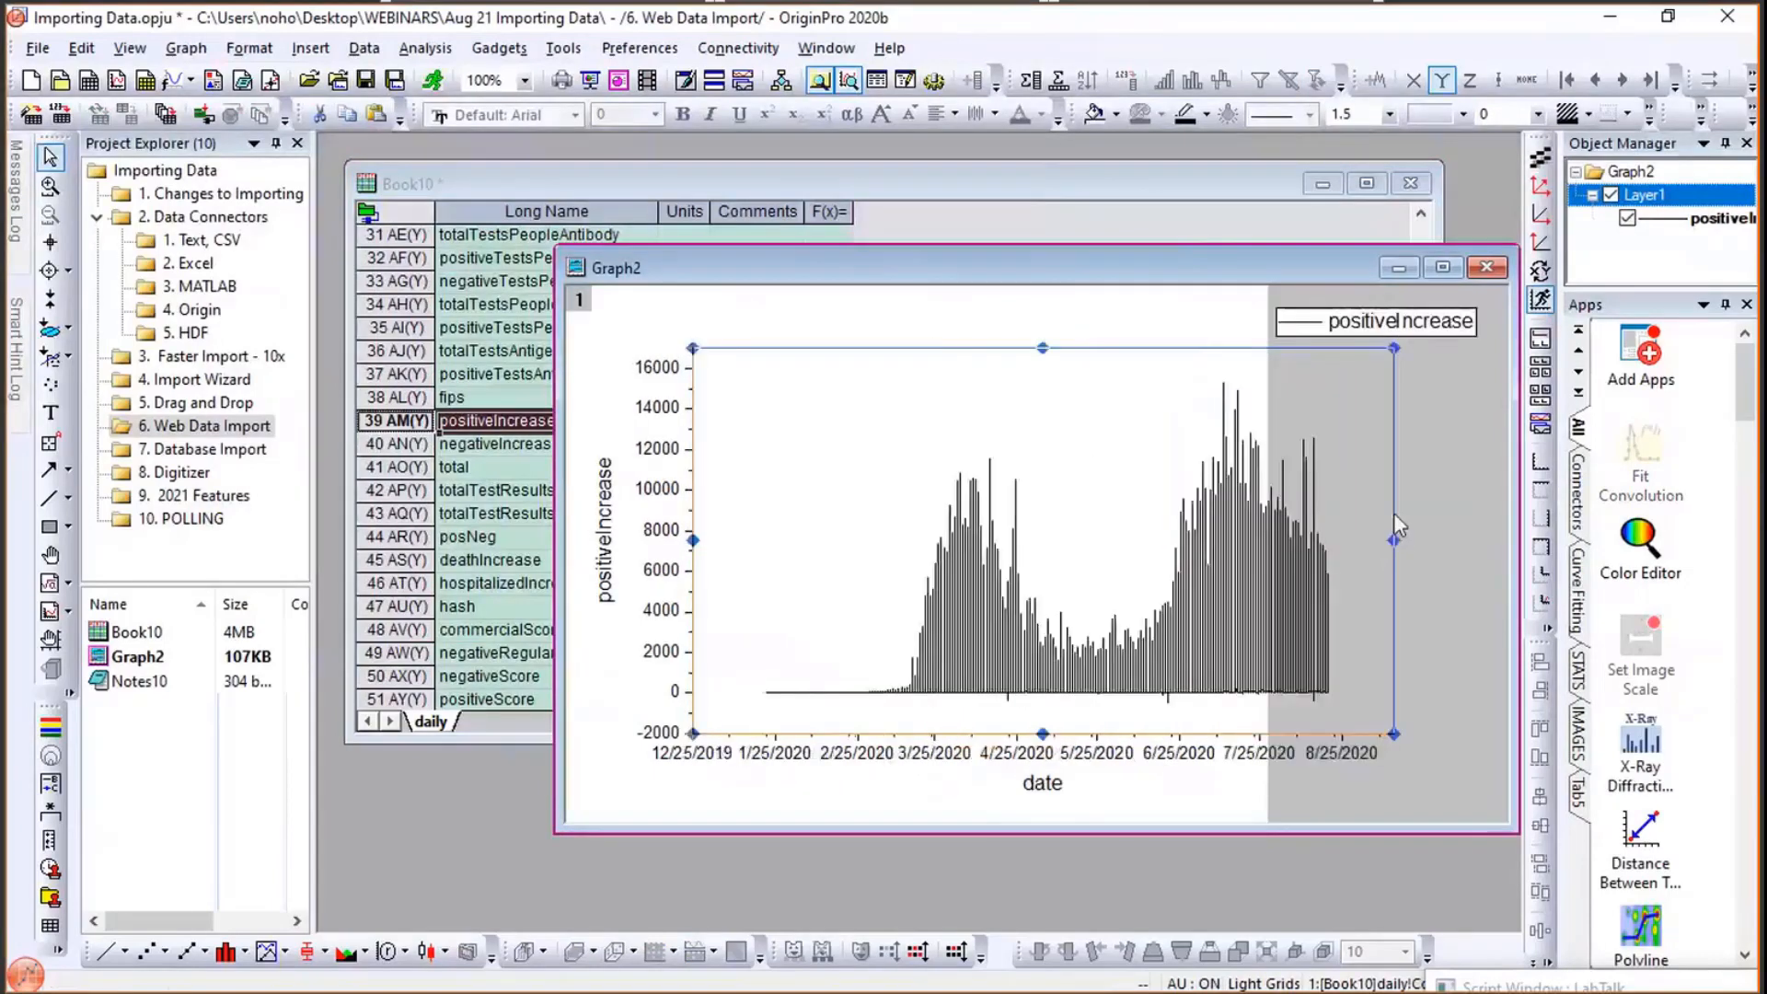
# - Fit the graph page to its layers with the default settings and reposition the graph window
pyautogui.click(1261, 305)
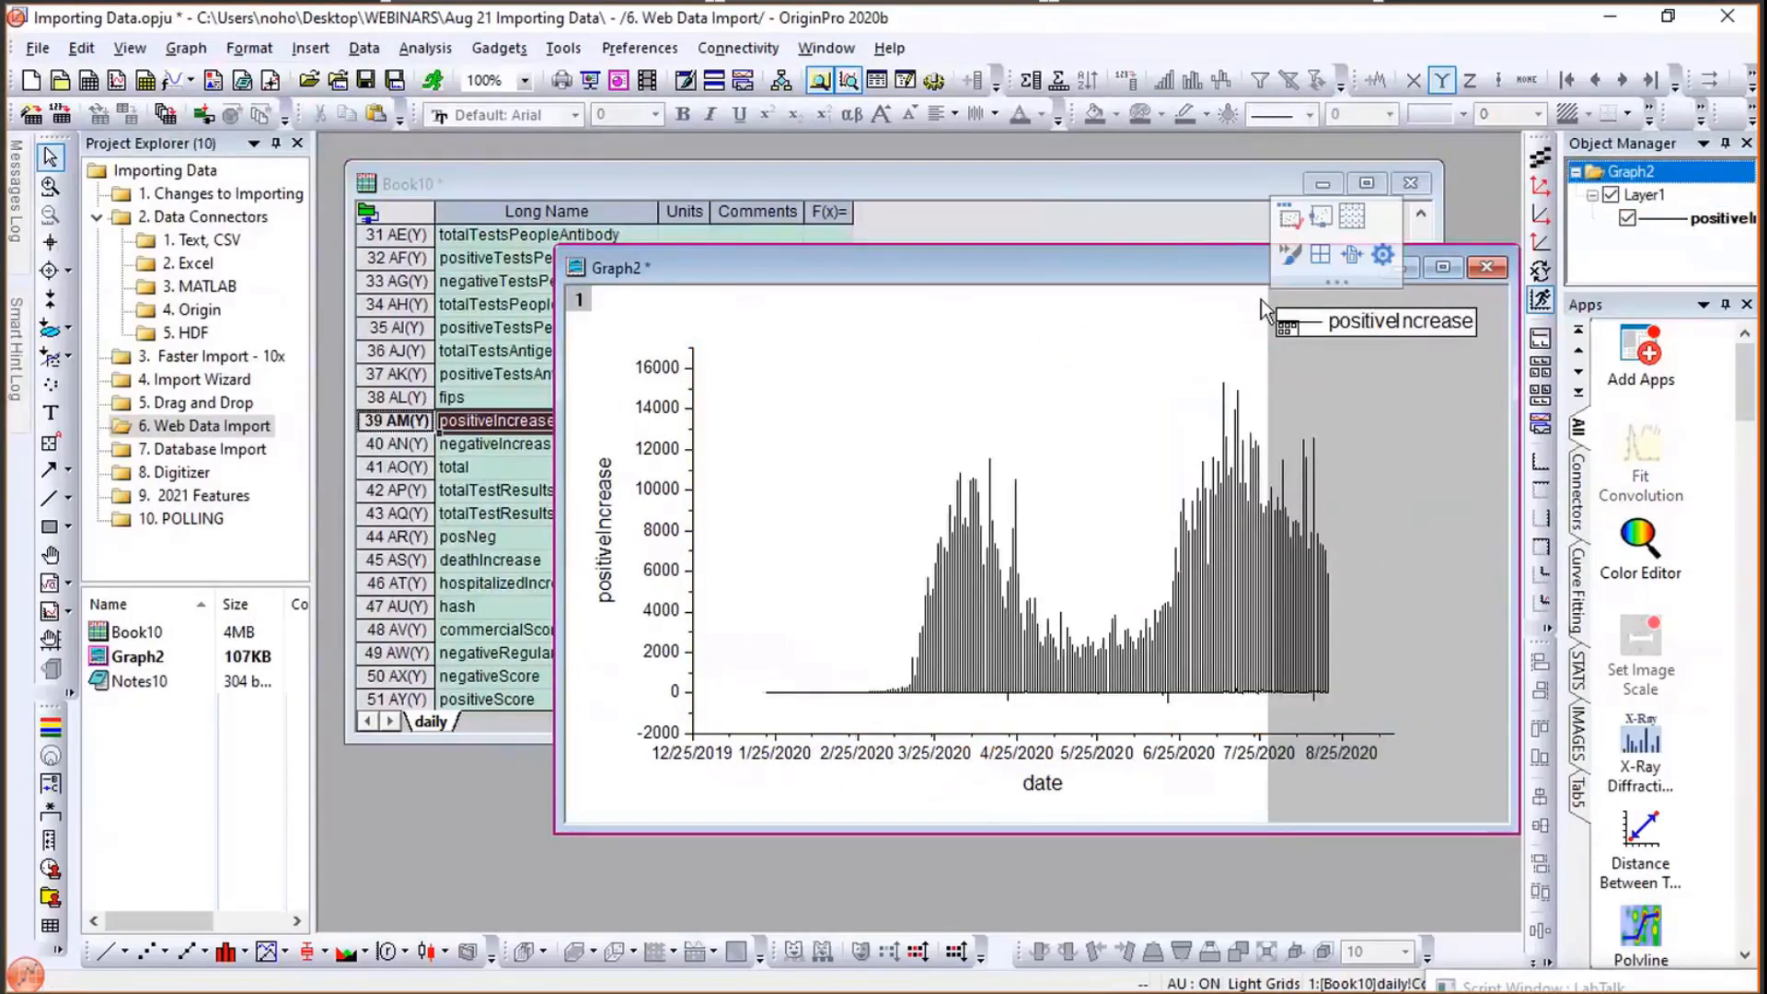
pyautogui.click(1349, 258)
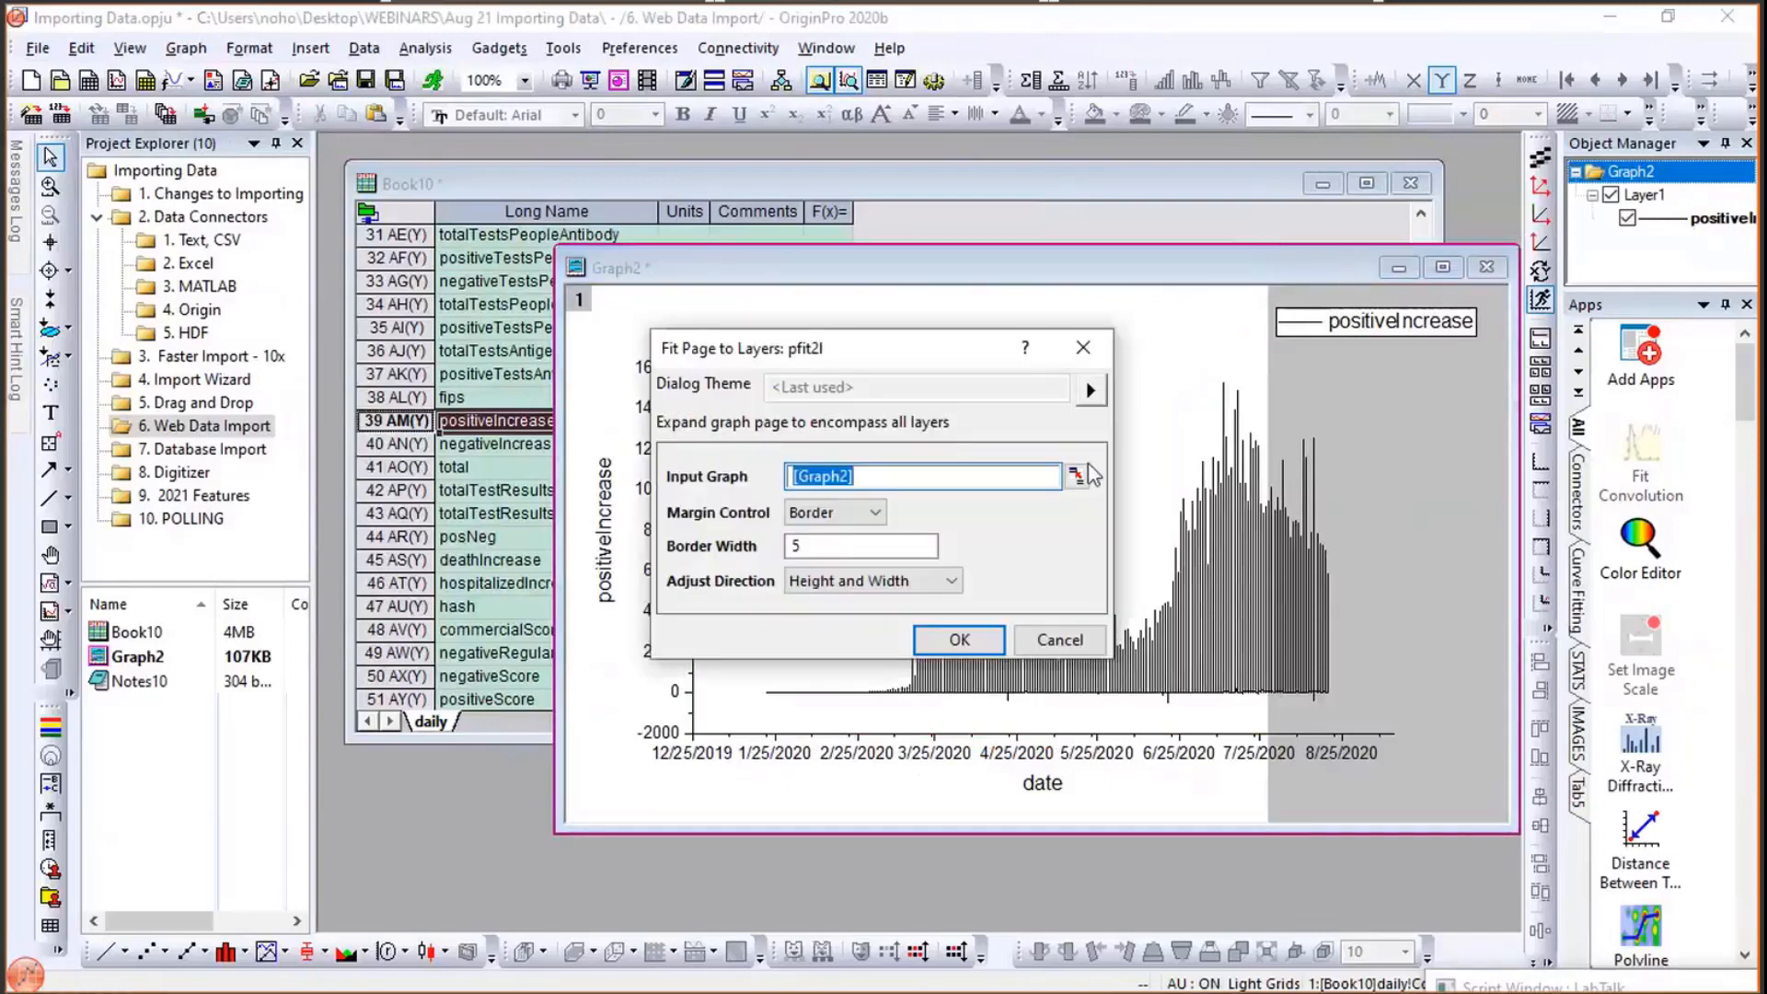
pyautogui.click(971, 635)
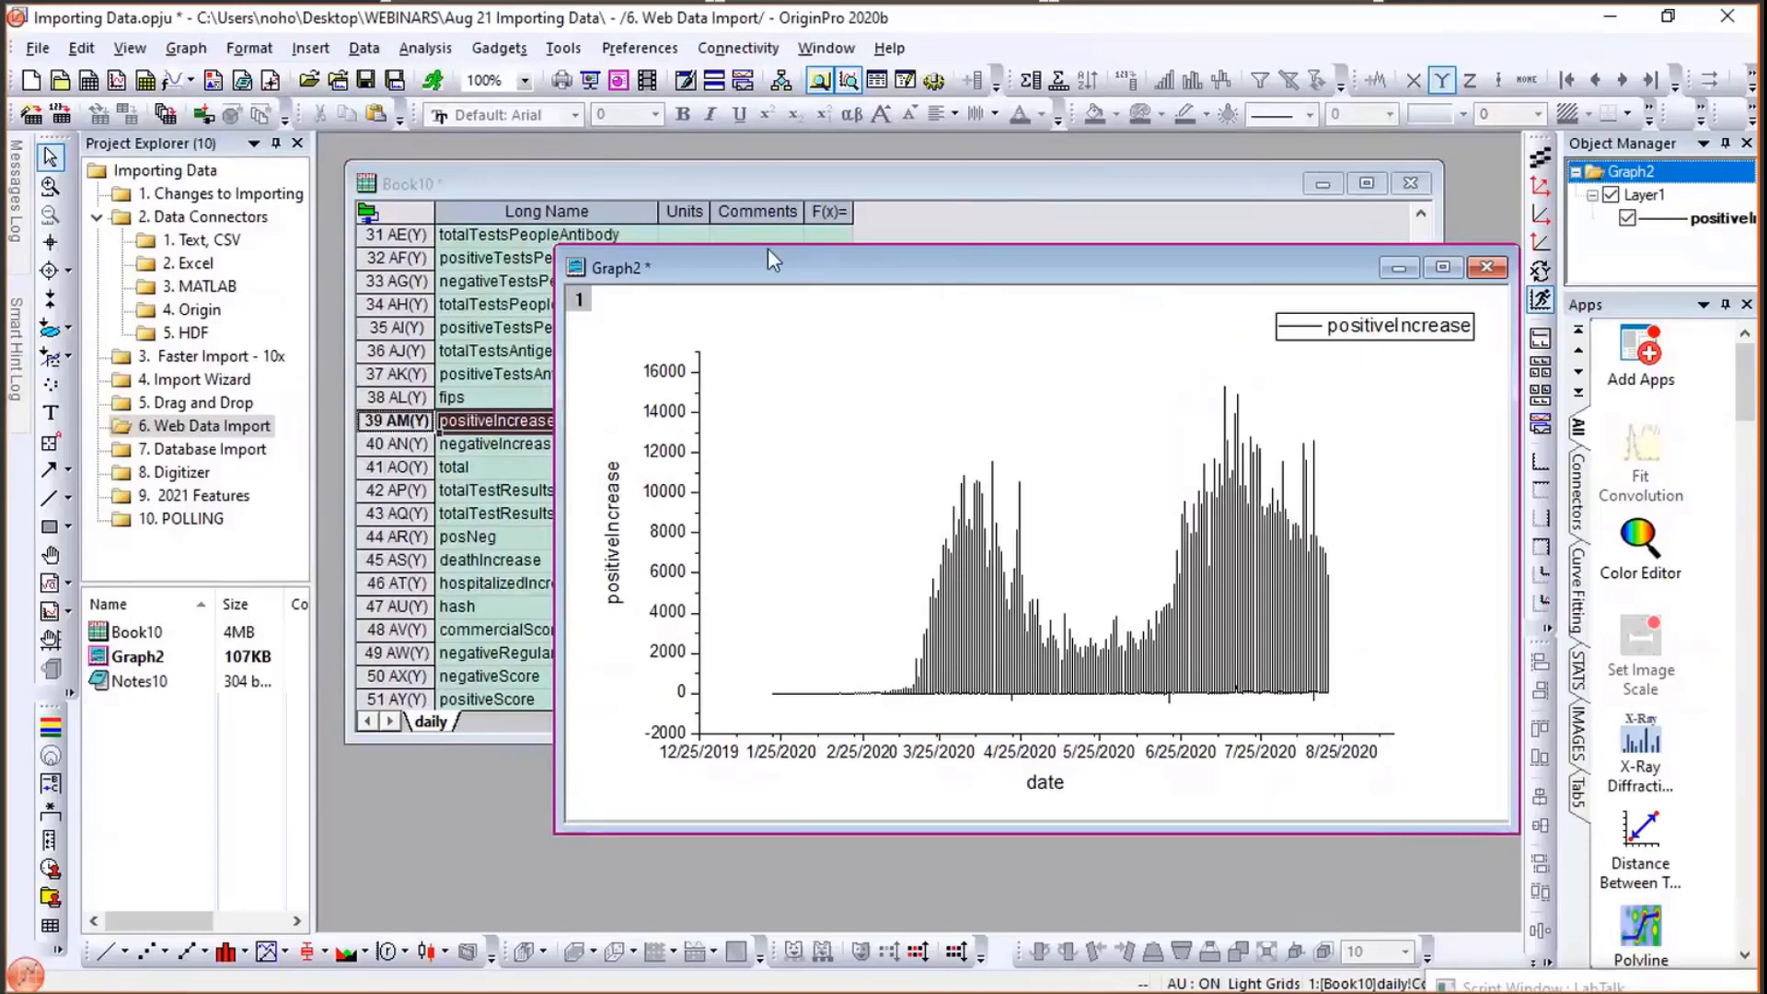
pyautogui.moveTo(947, 280); pyautogui.dragTo(767, 248)
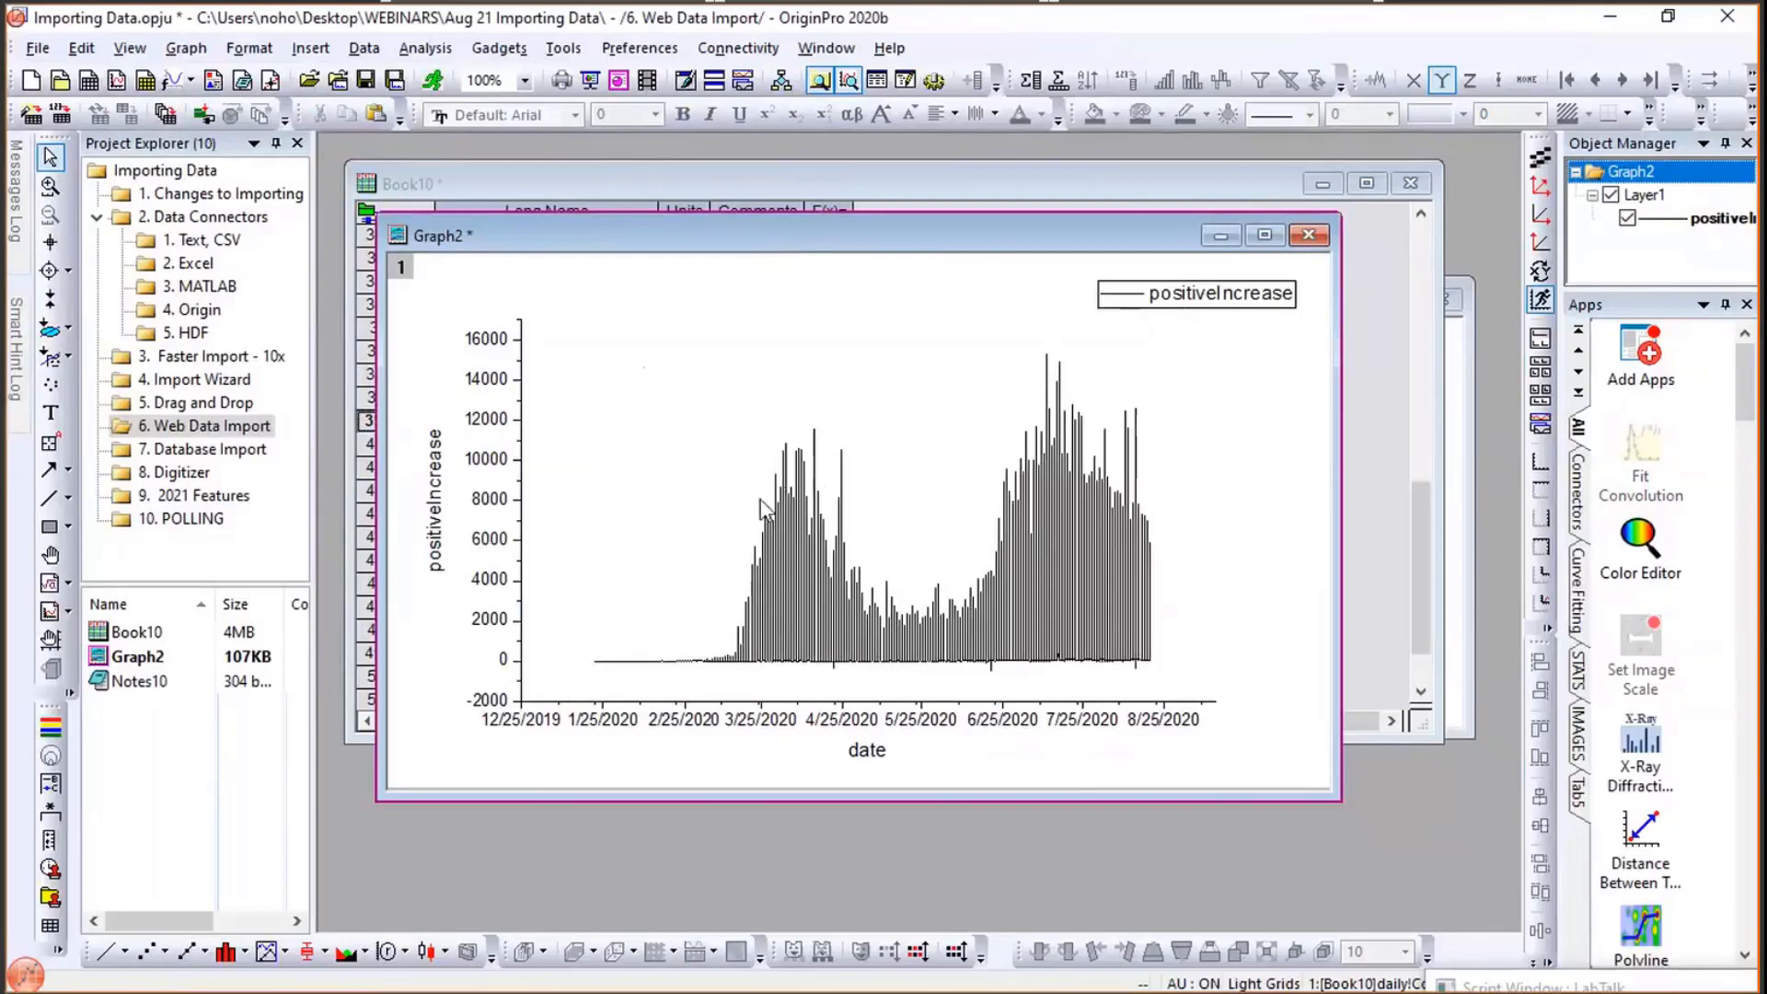
pyautogui.moveTo(916, 617)
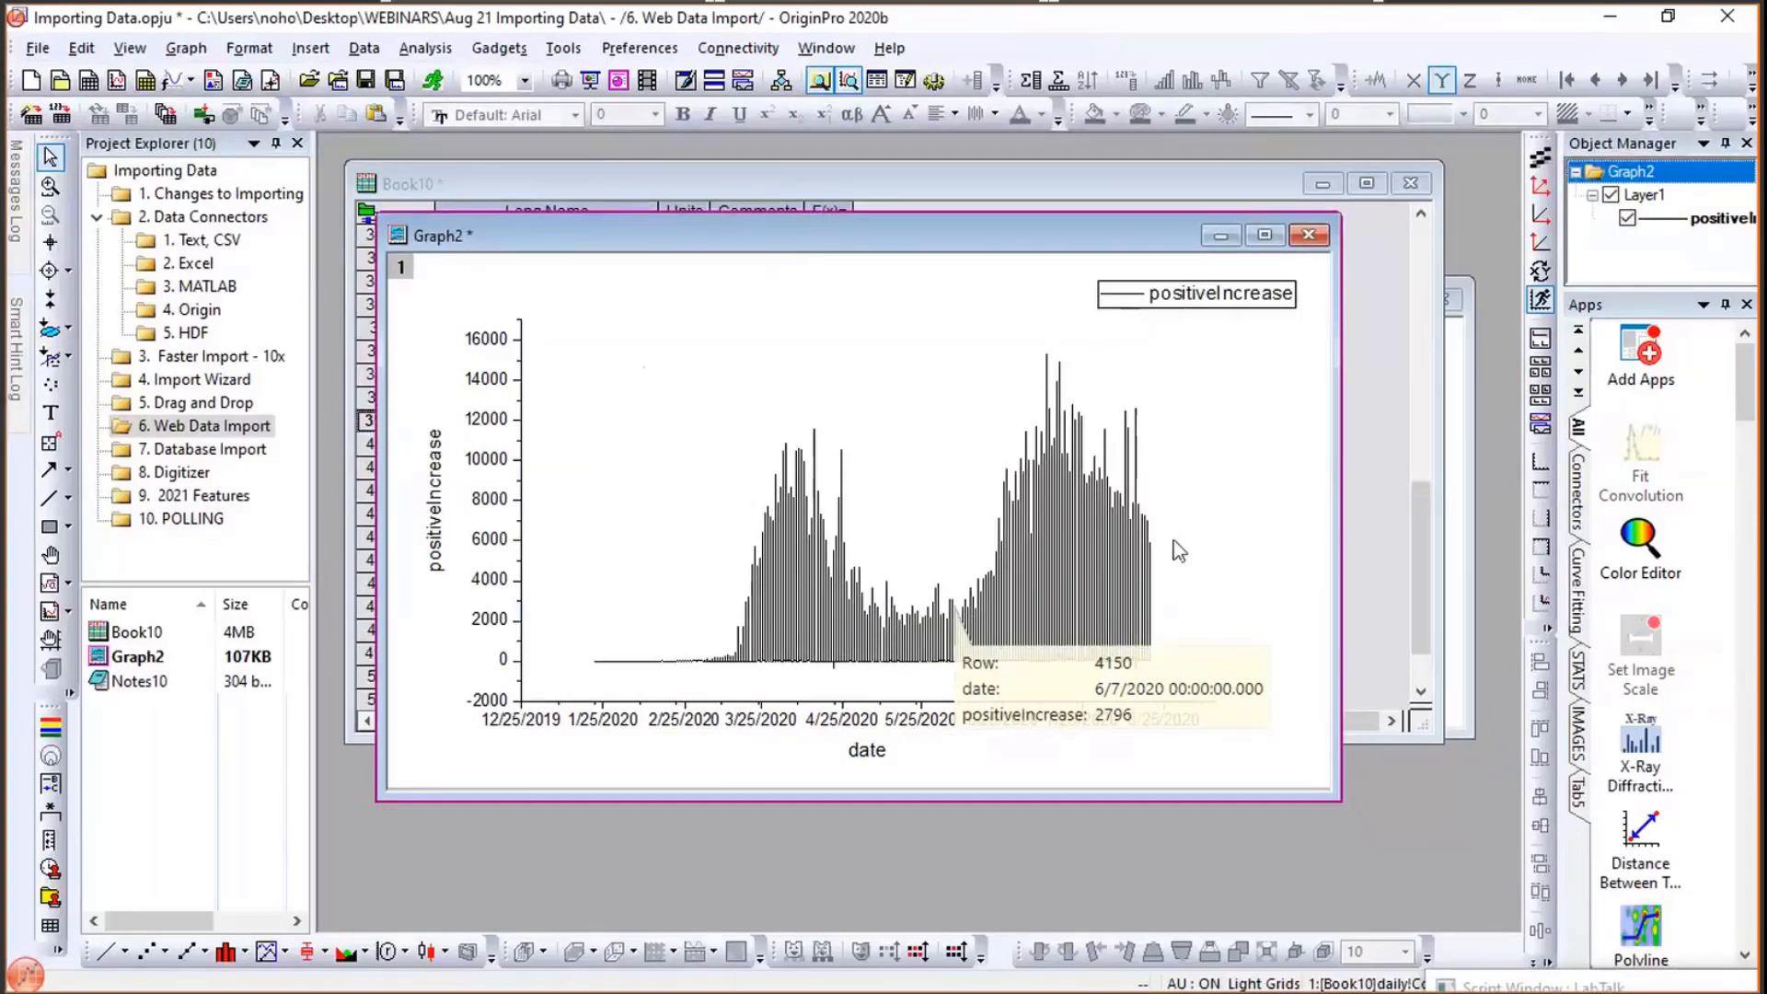
# - Filter the worksheet's state column to show only GA rows
pyautogui.click(774, 183)
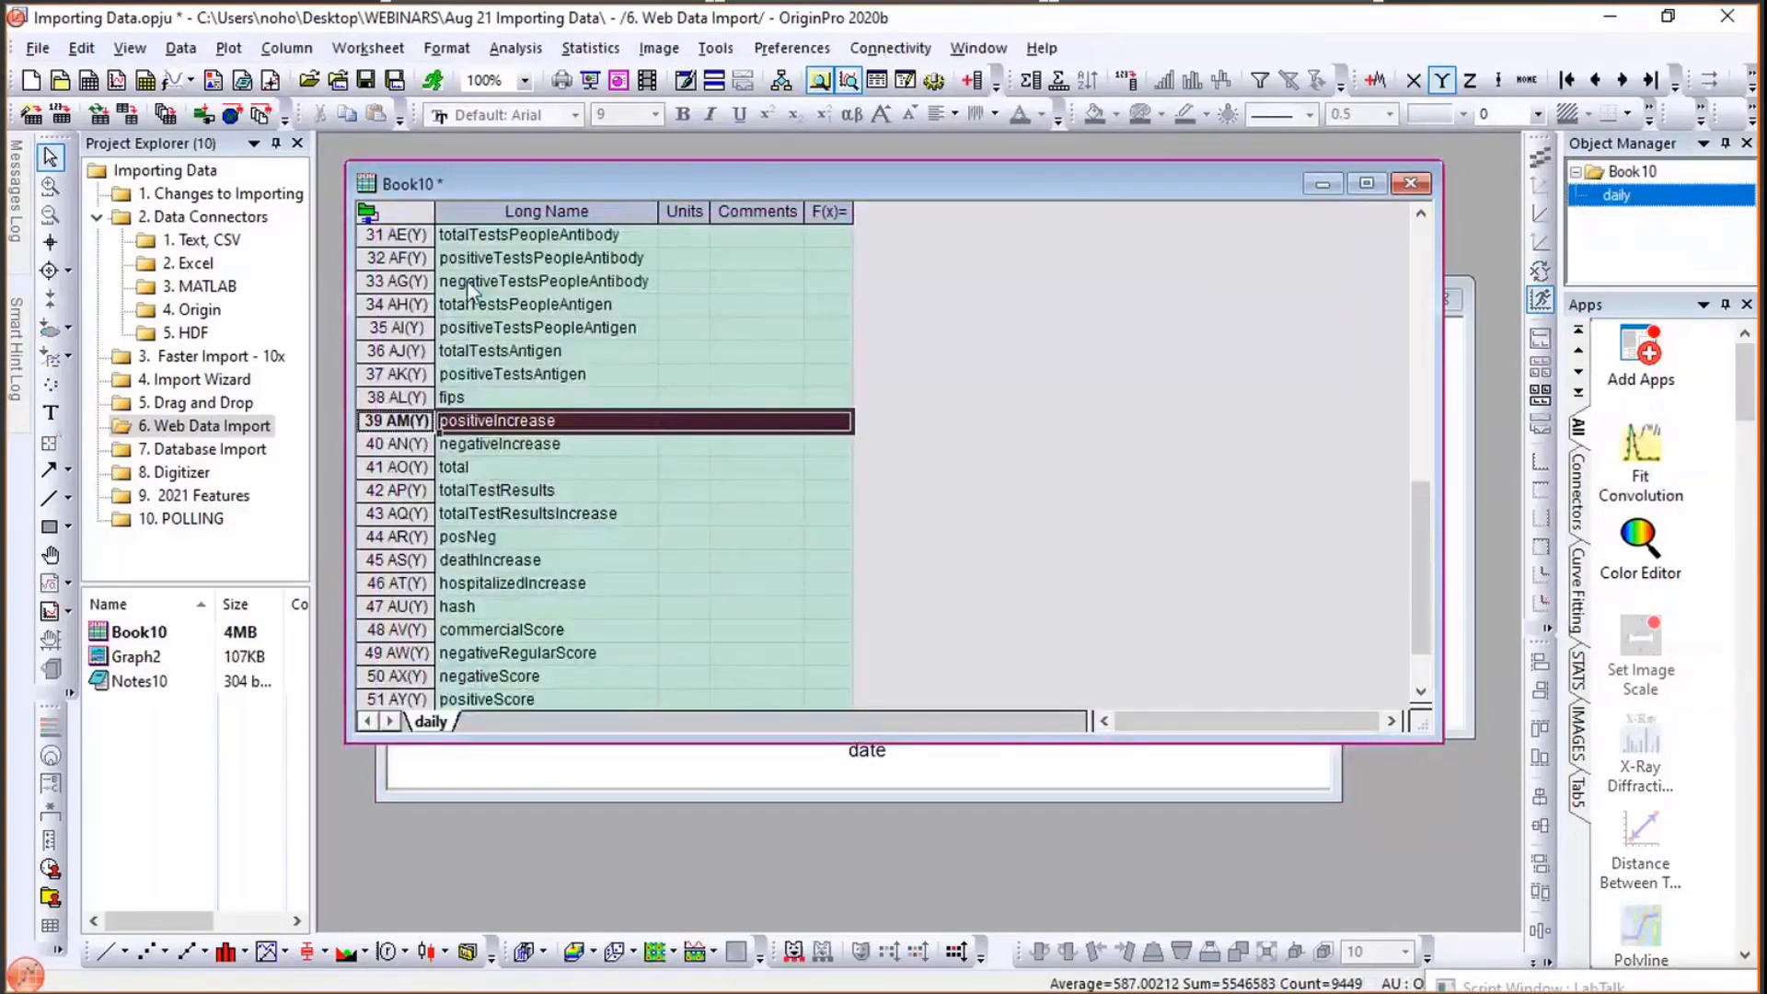
pyautogui.scroll(10, 538, 299)
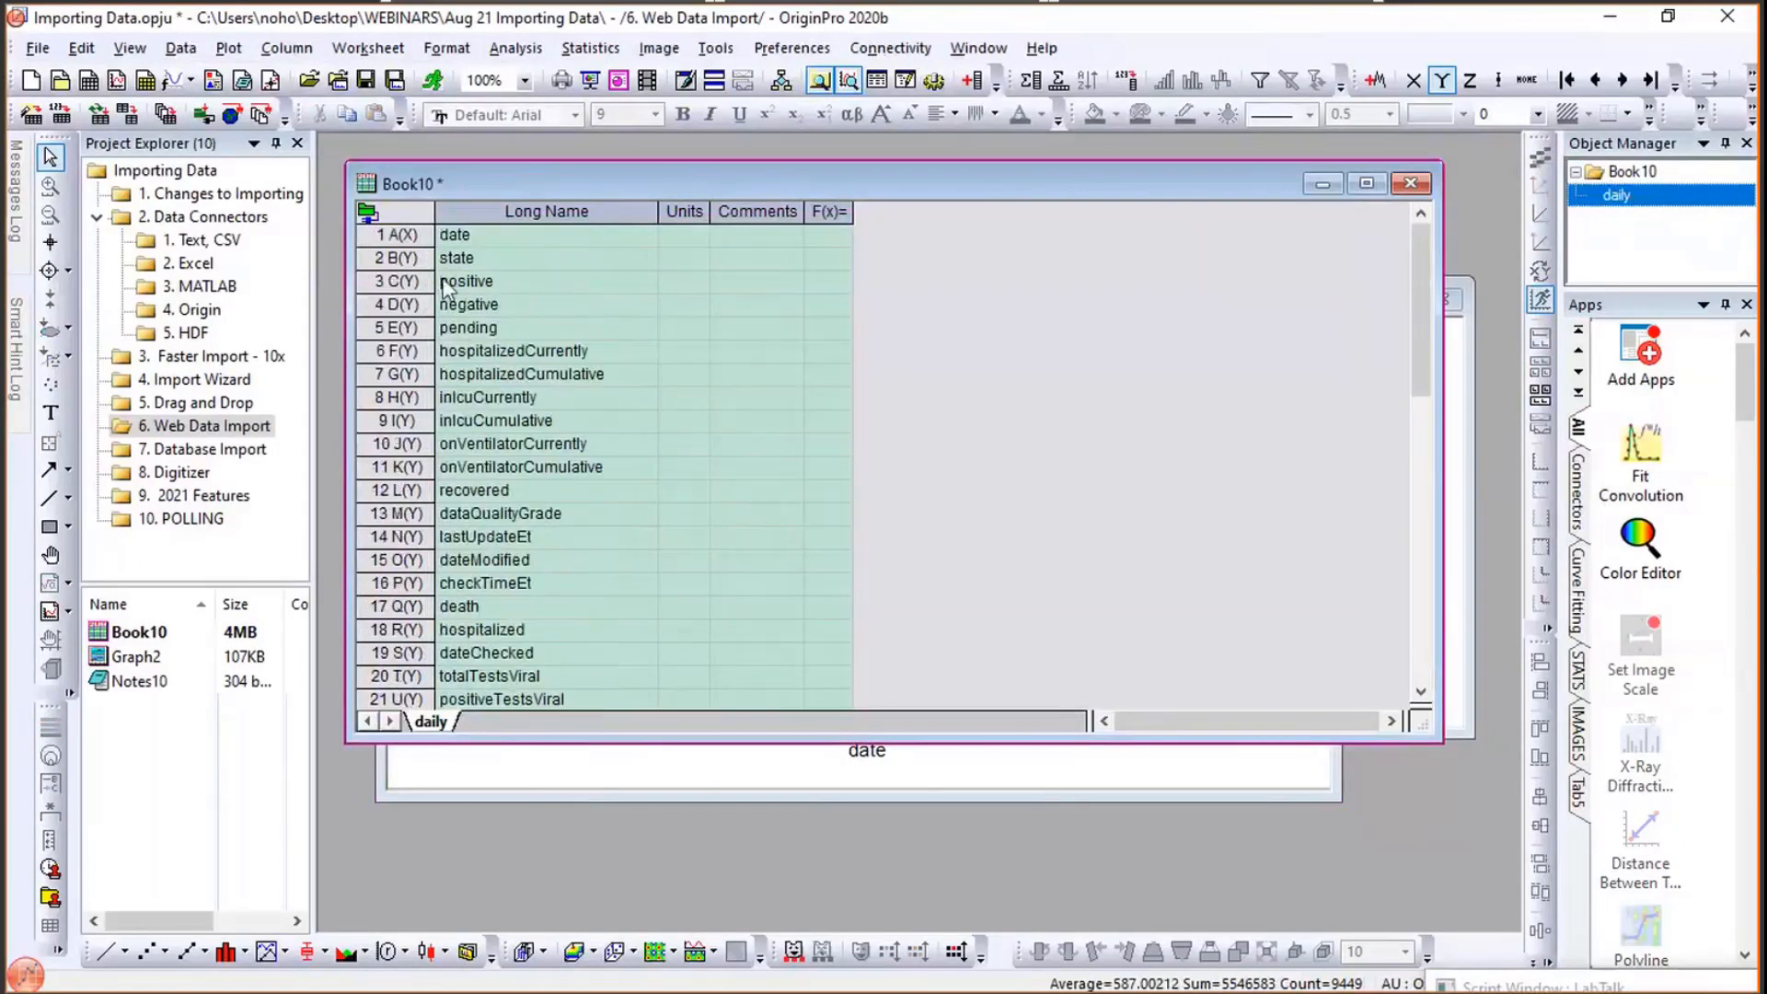
pyautogui.click(388, 258)
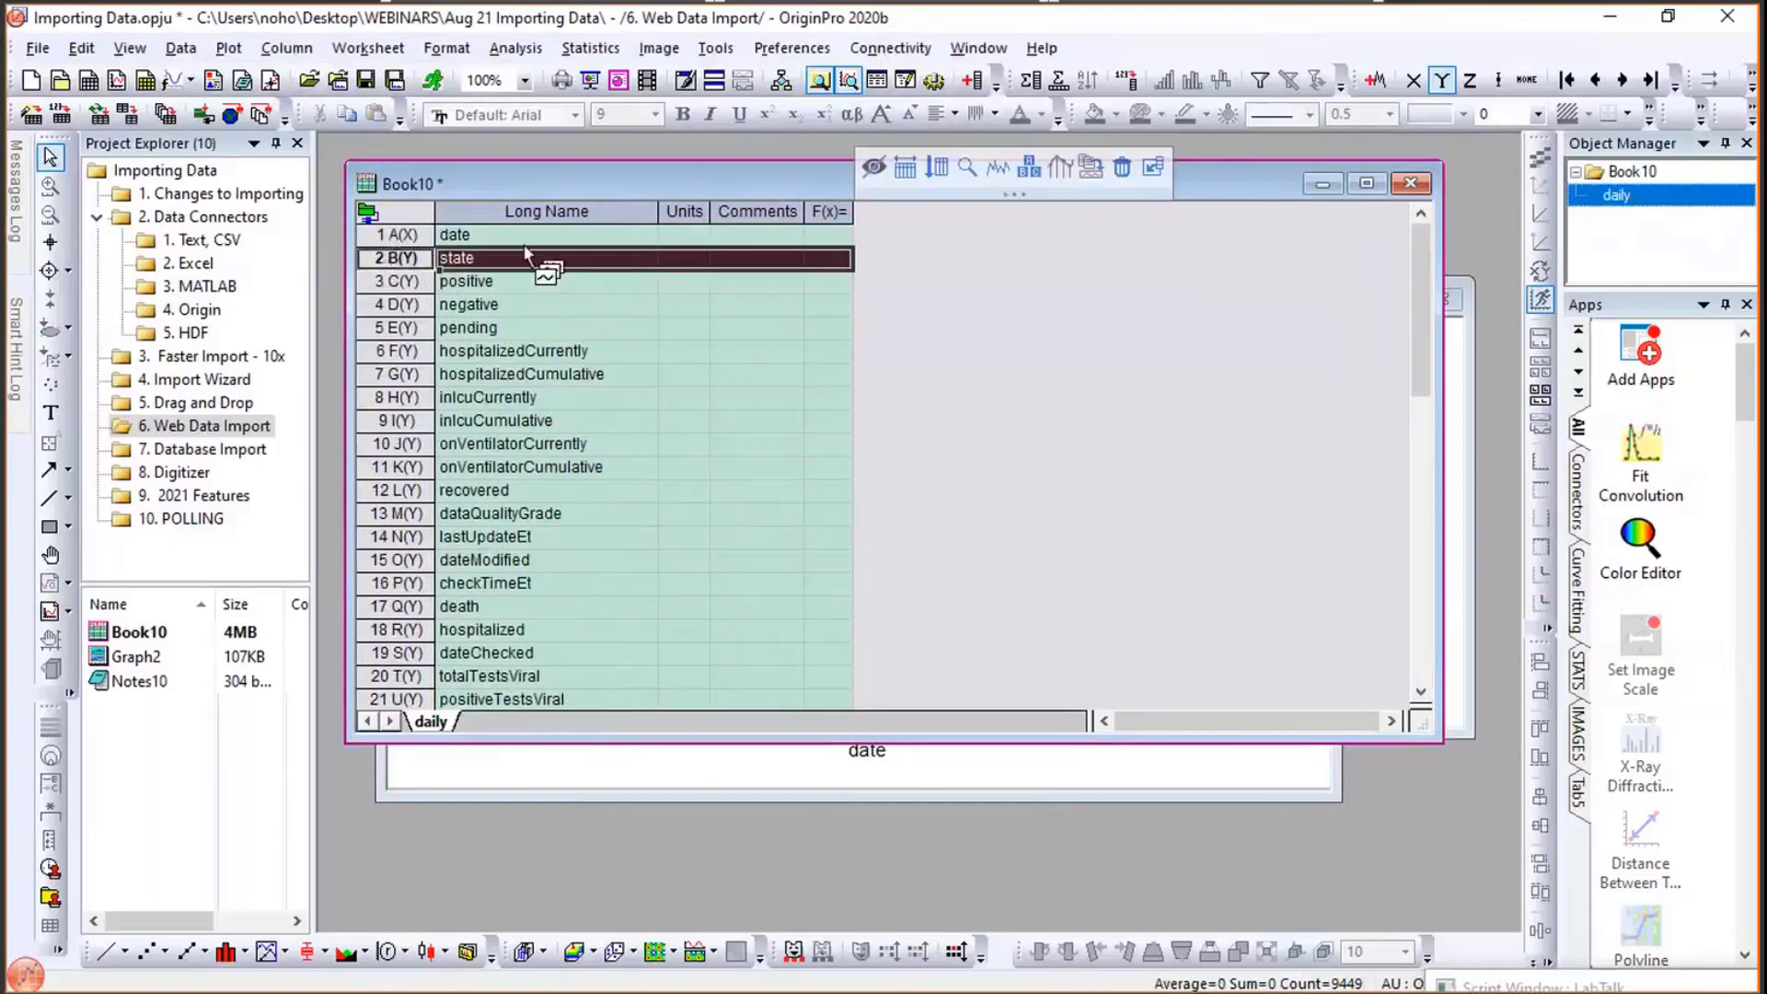
pyautogui.click(1260, 81)
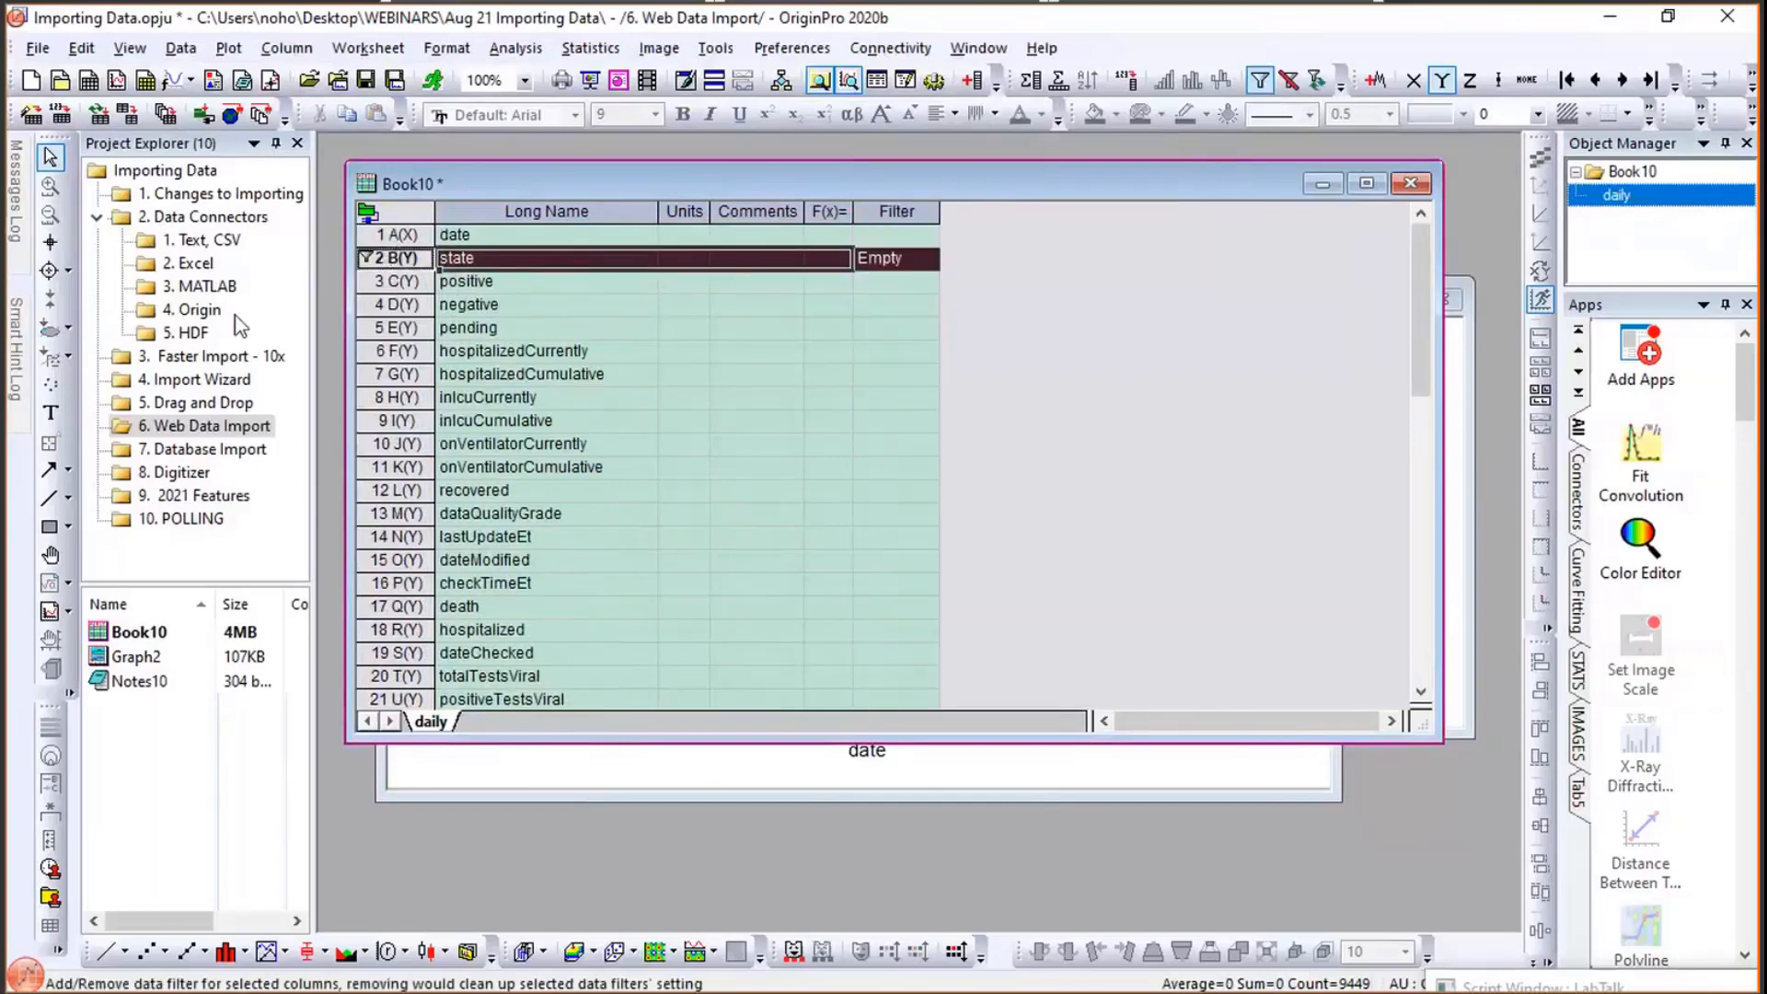
pyautogui.click(366, 262)
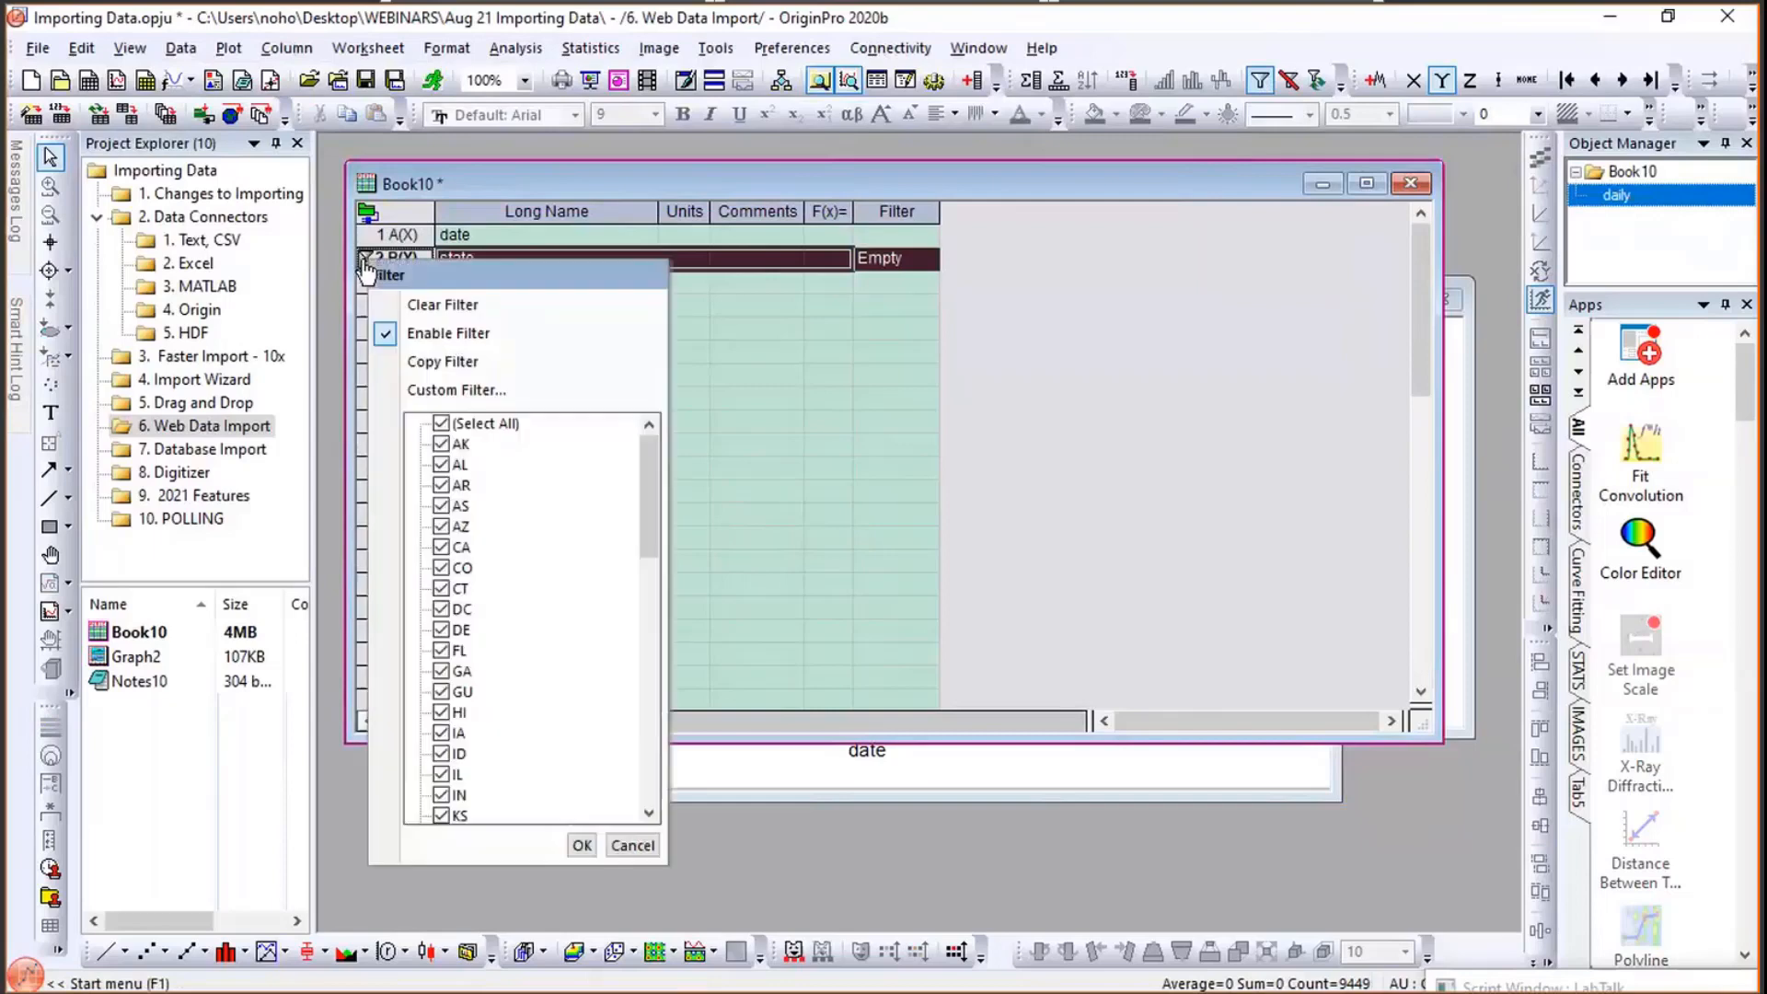
pyautogui.click(443, 425)
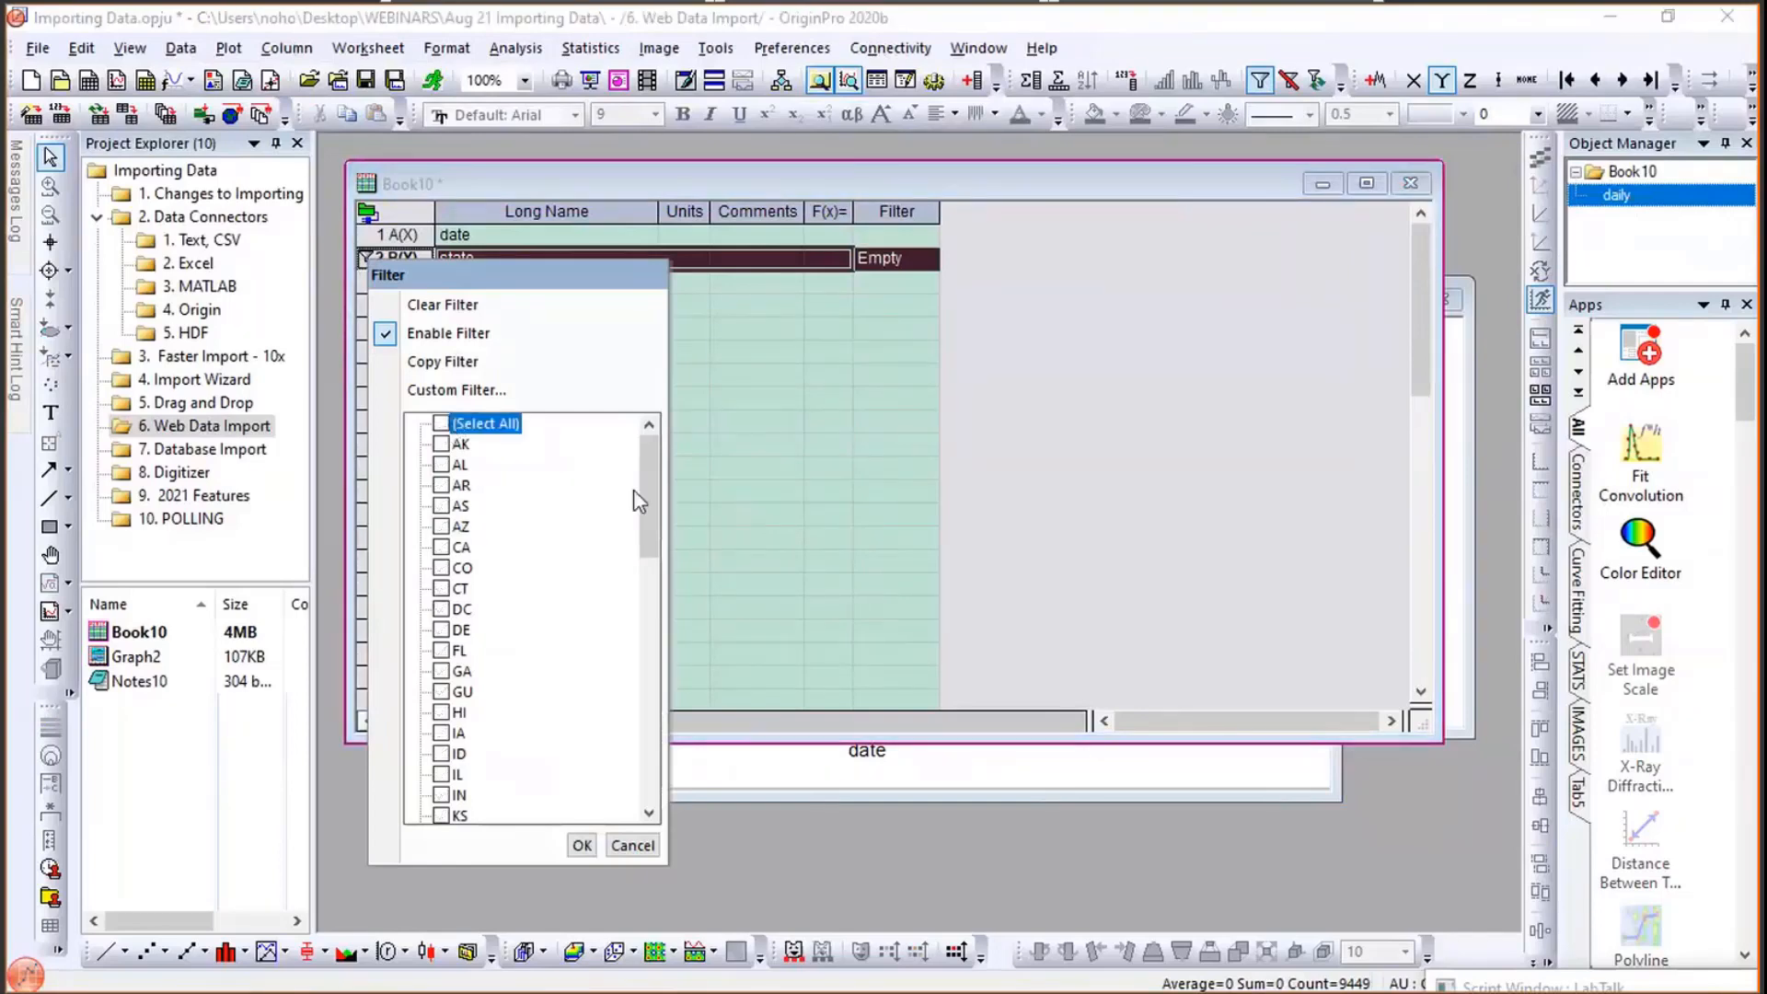
pyautogui.click(442, 672)
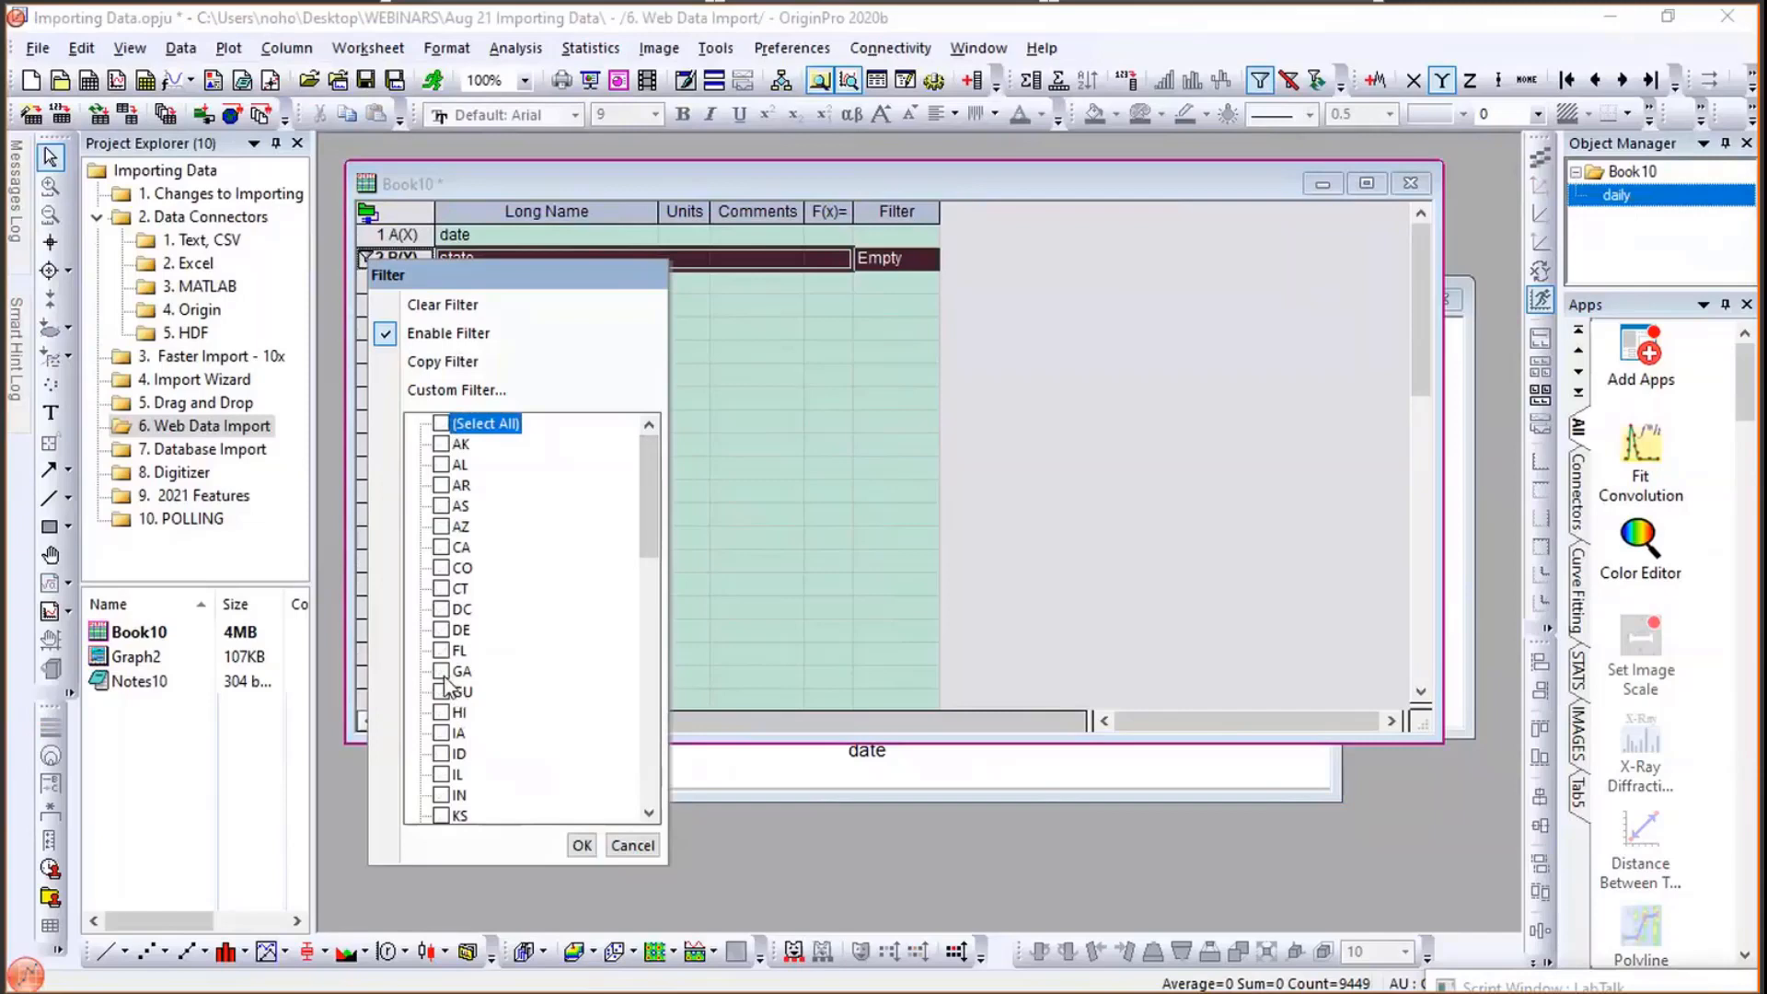
pyautogui.click(580, 845)
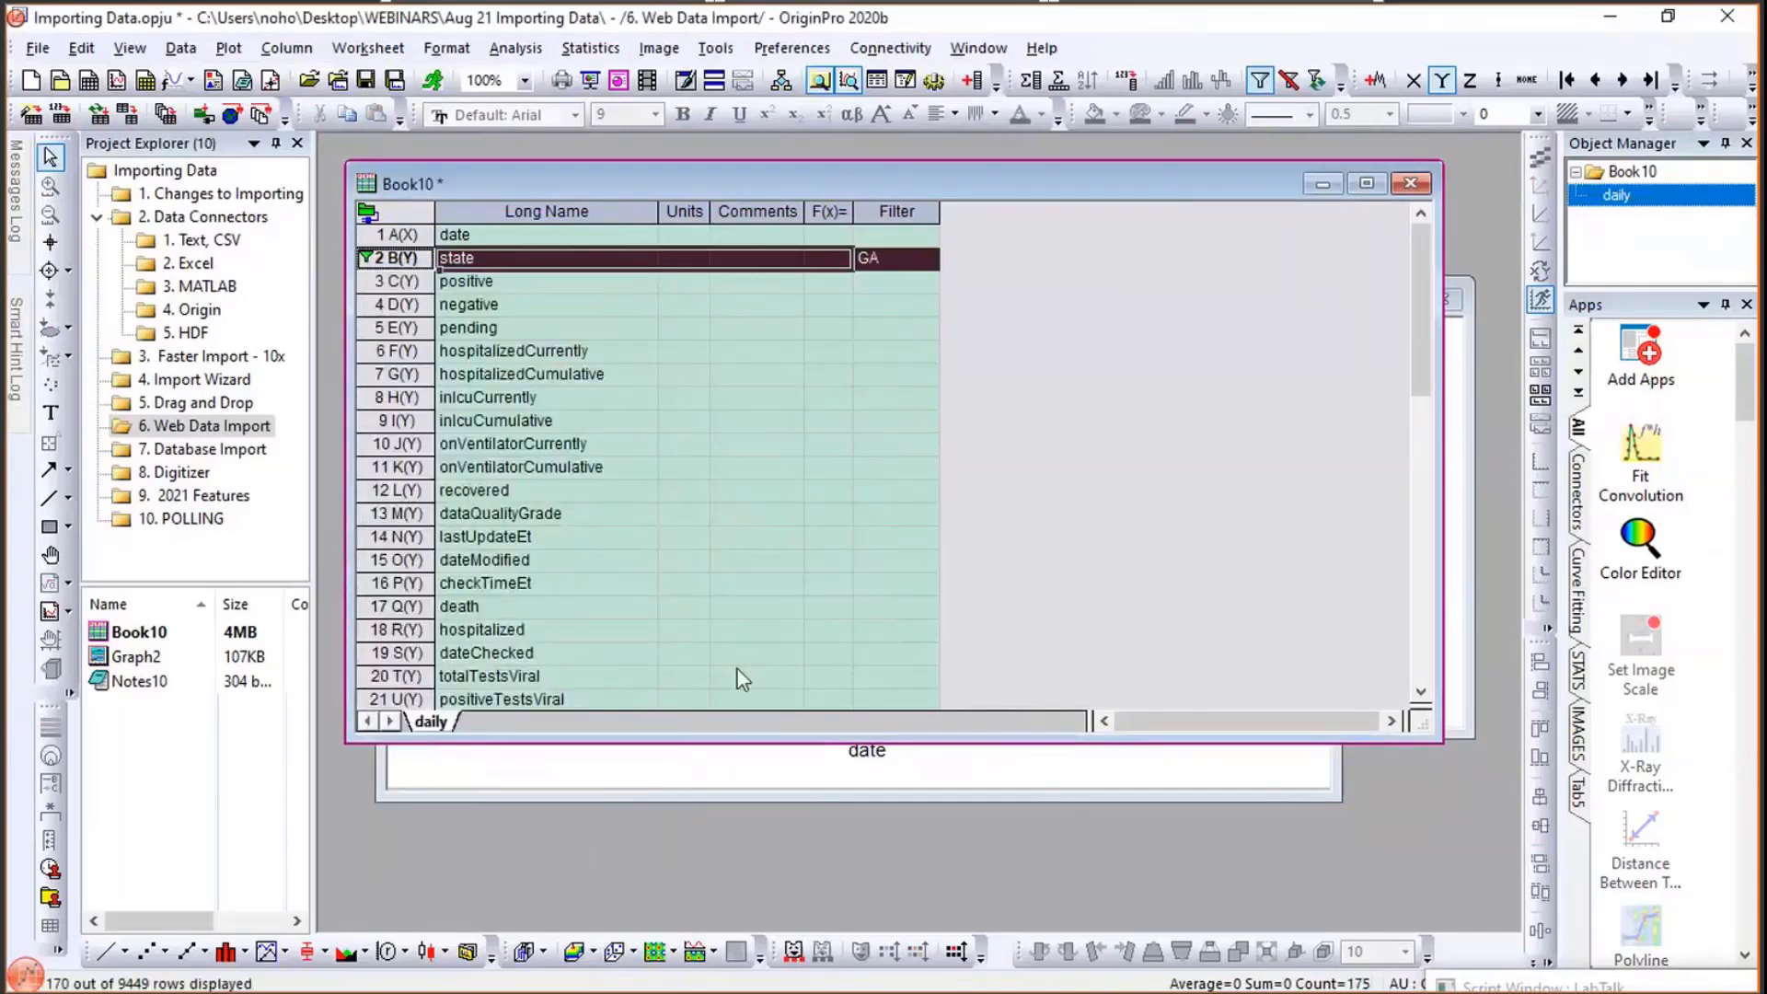
# - Rescale the graph's axes to fit the filtered GA data
pyautogui.click(724, 765)
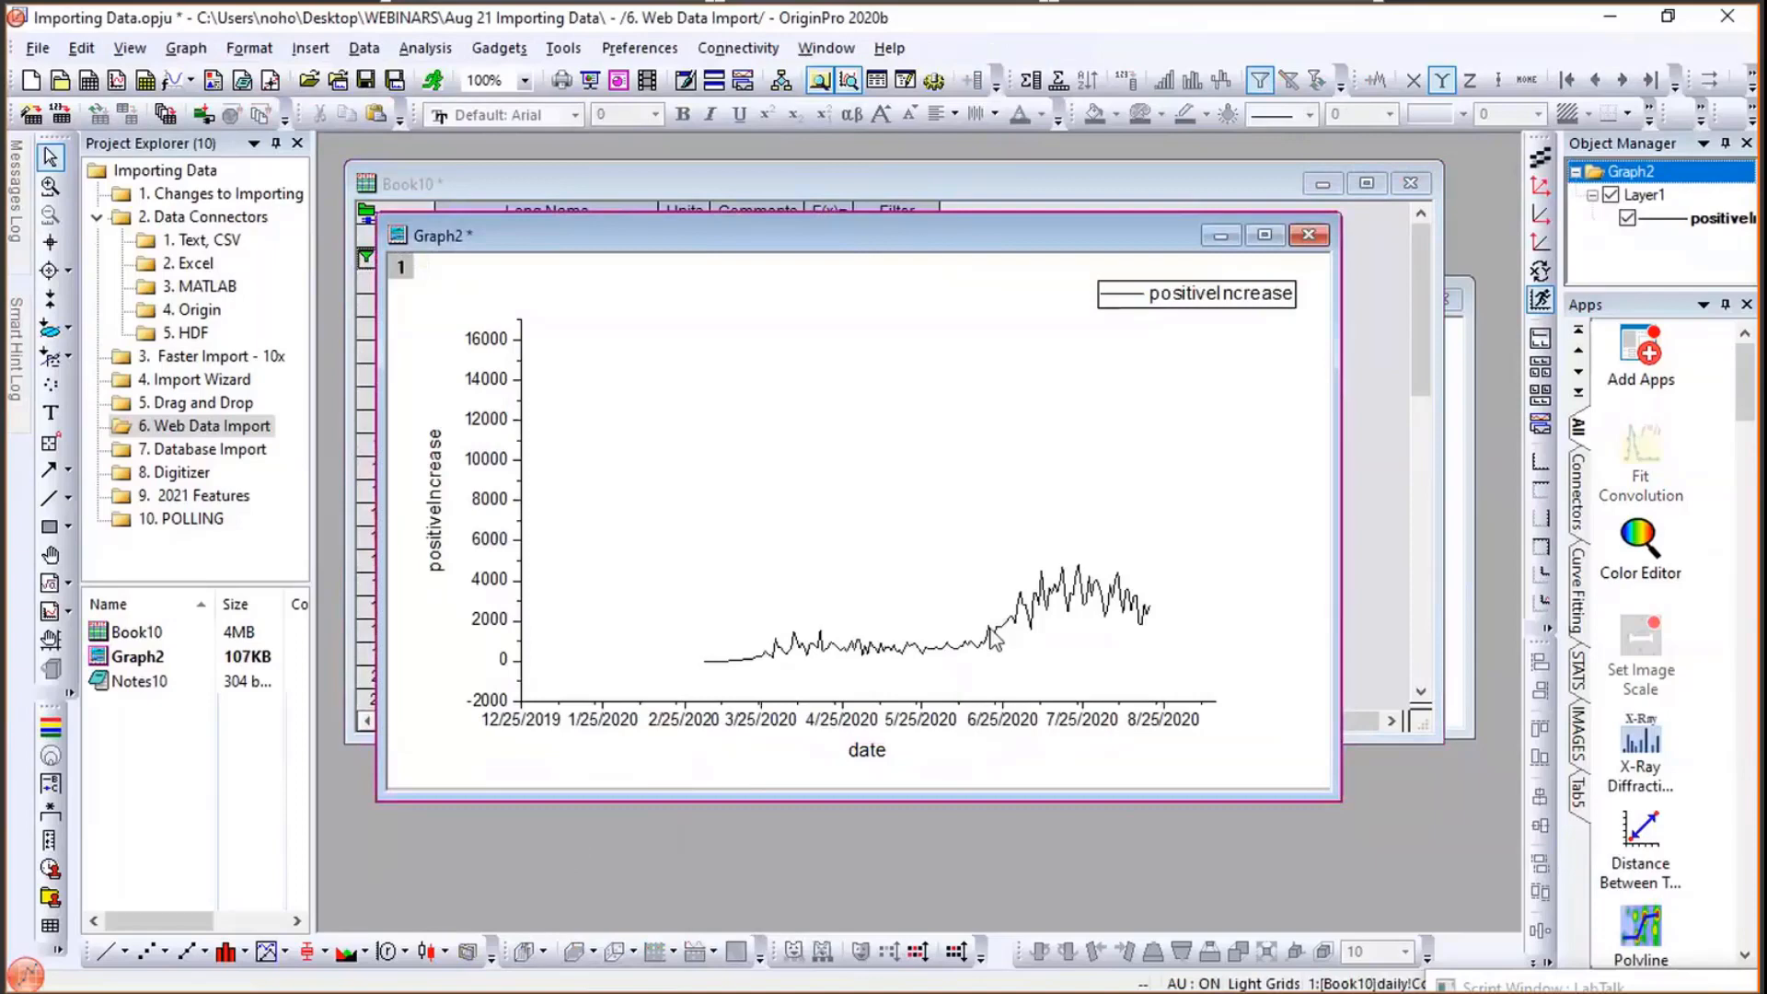
pyautogui.moveTo(991, 635)
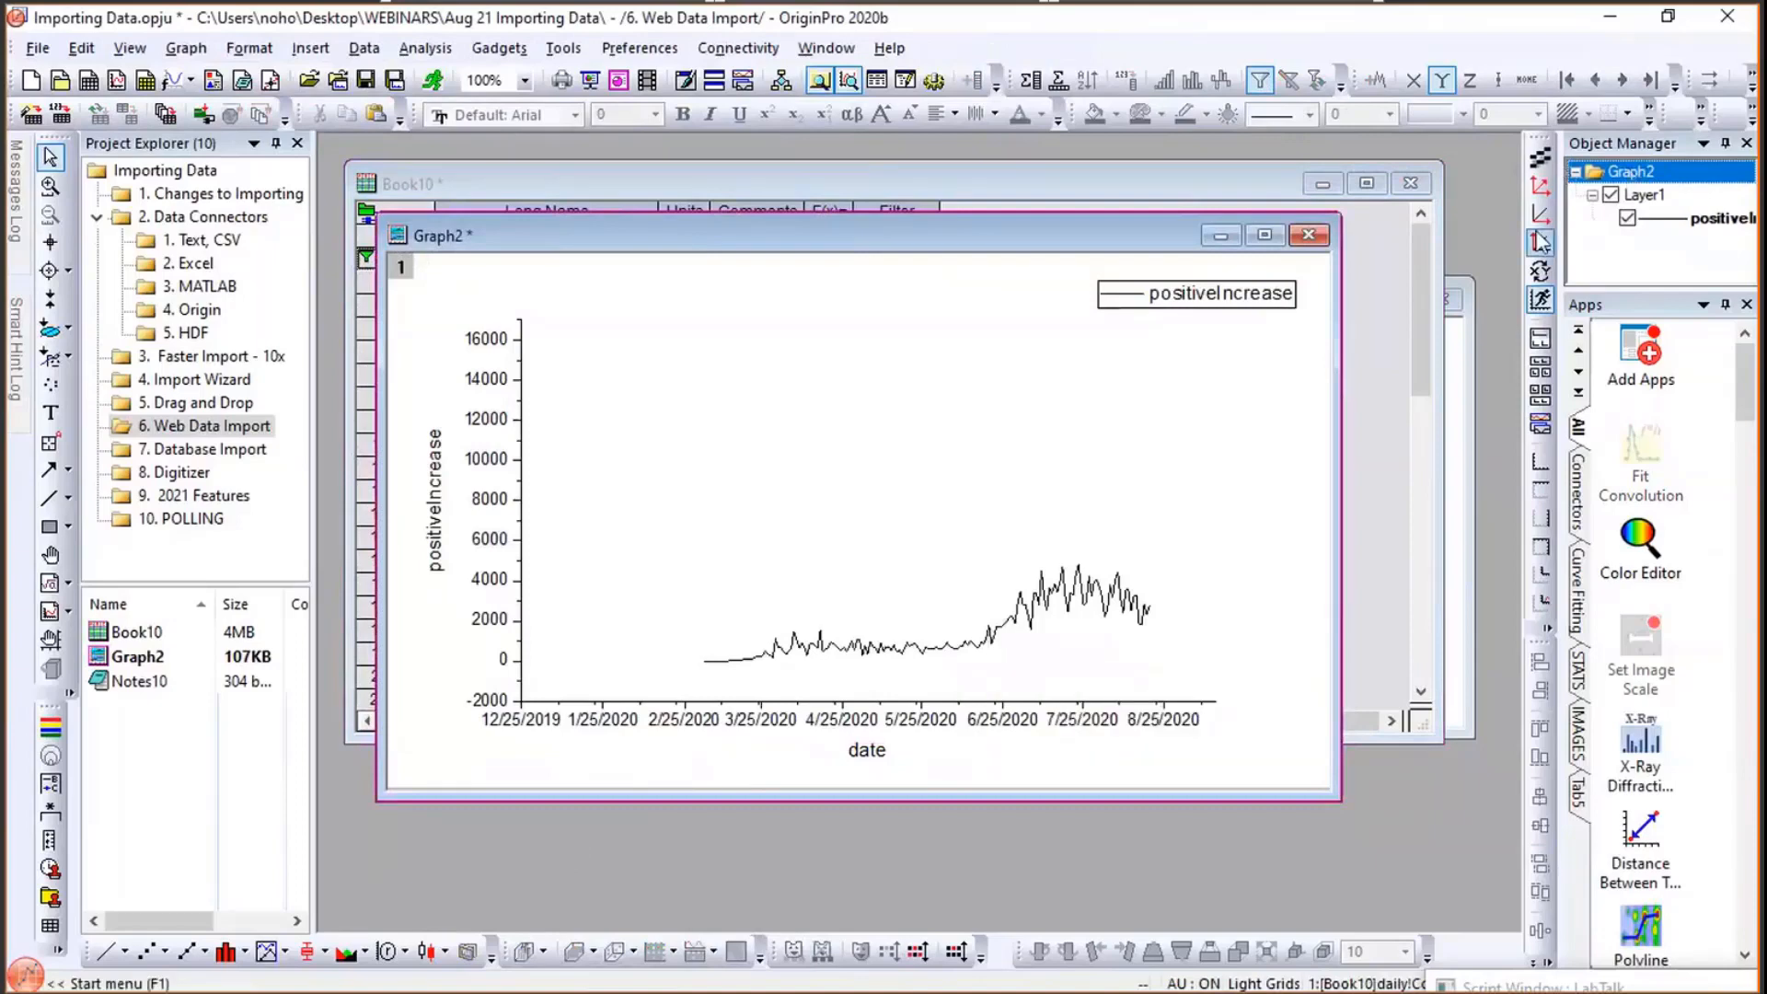
pyautogui.click(1543, 191)
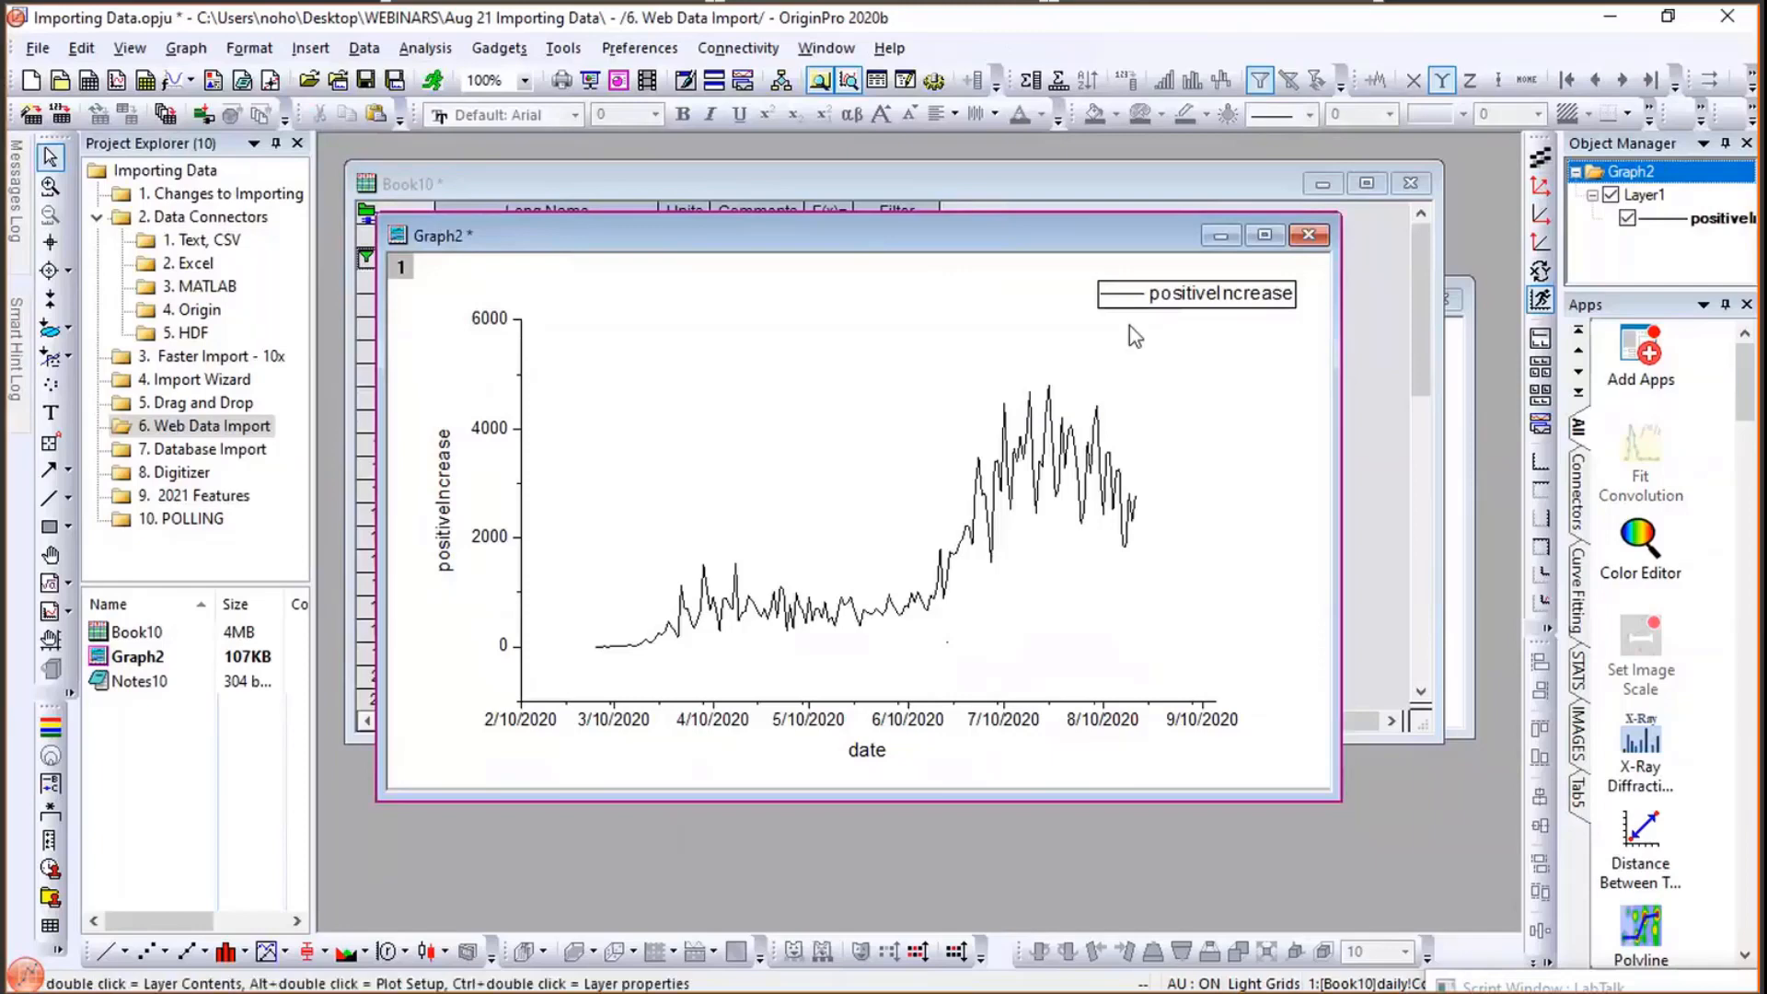
# - Open the Learning Center from the notes window and show its Graph Samples
pyautogui.click(1463, 432)
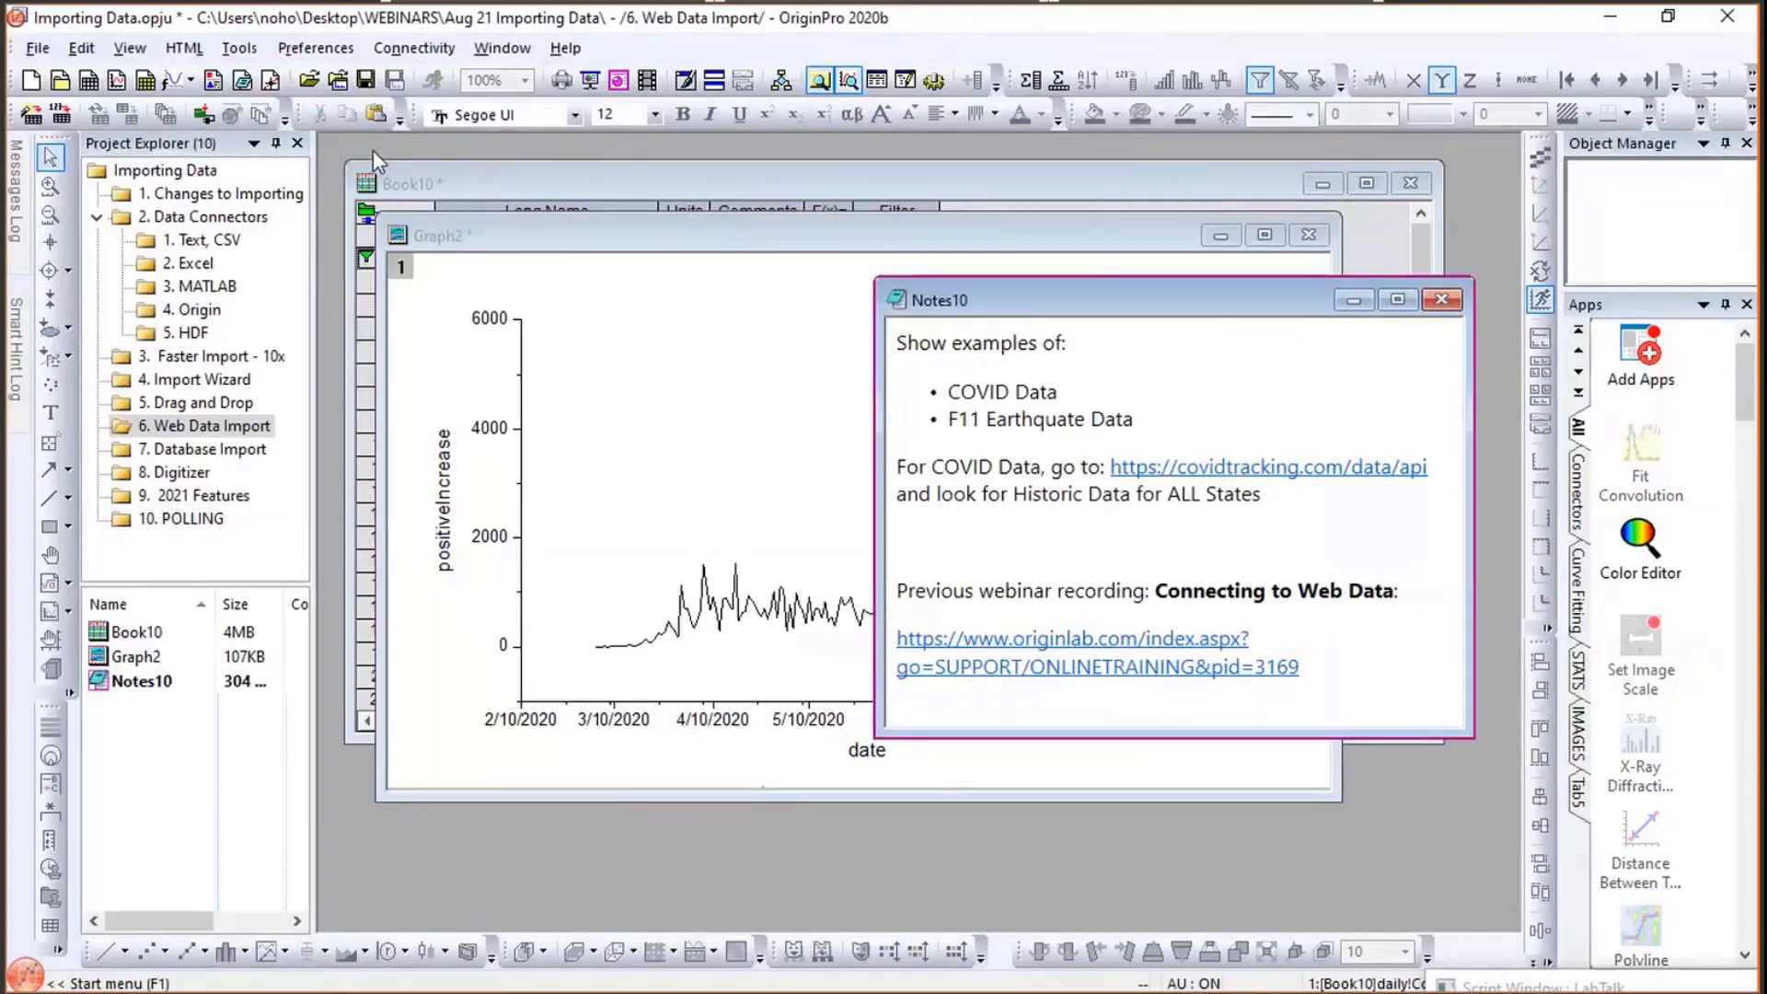
pyautogui.press('F11')
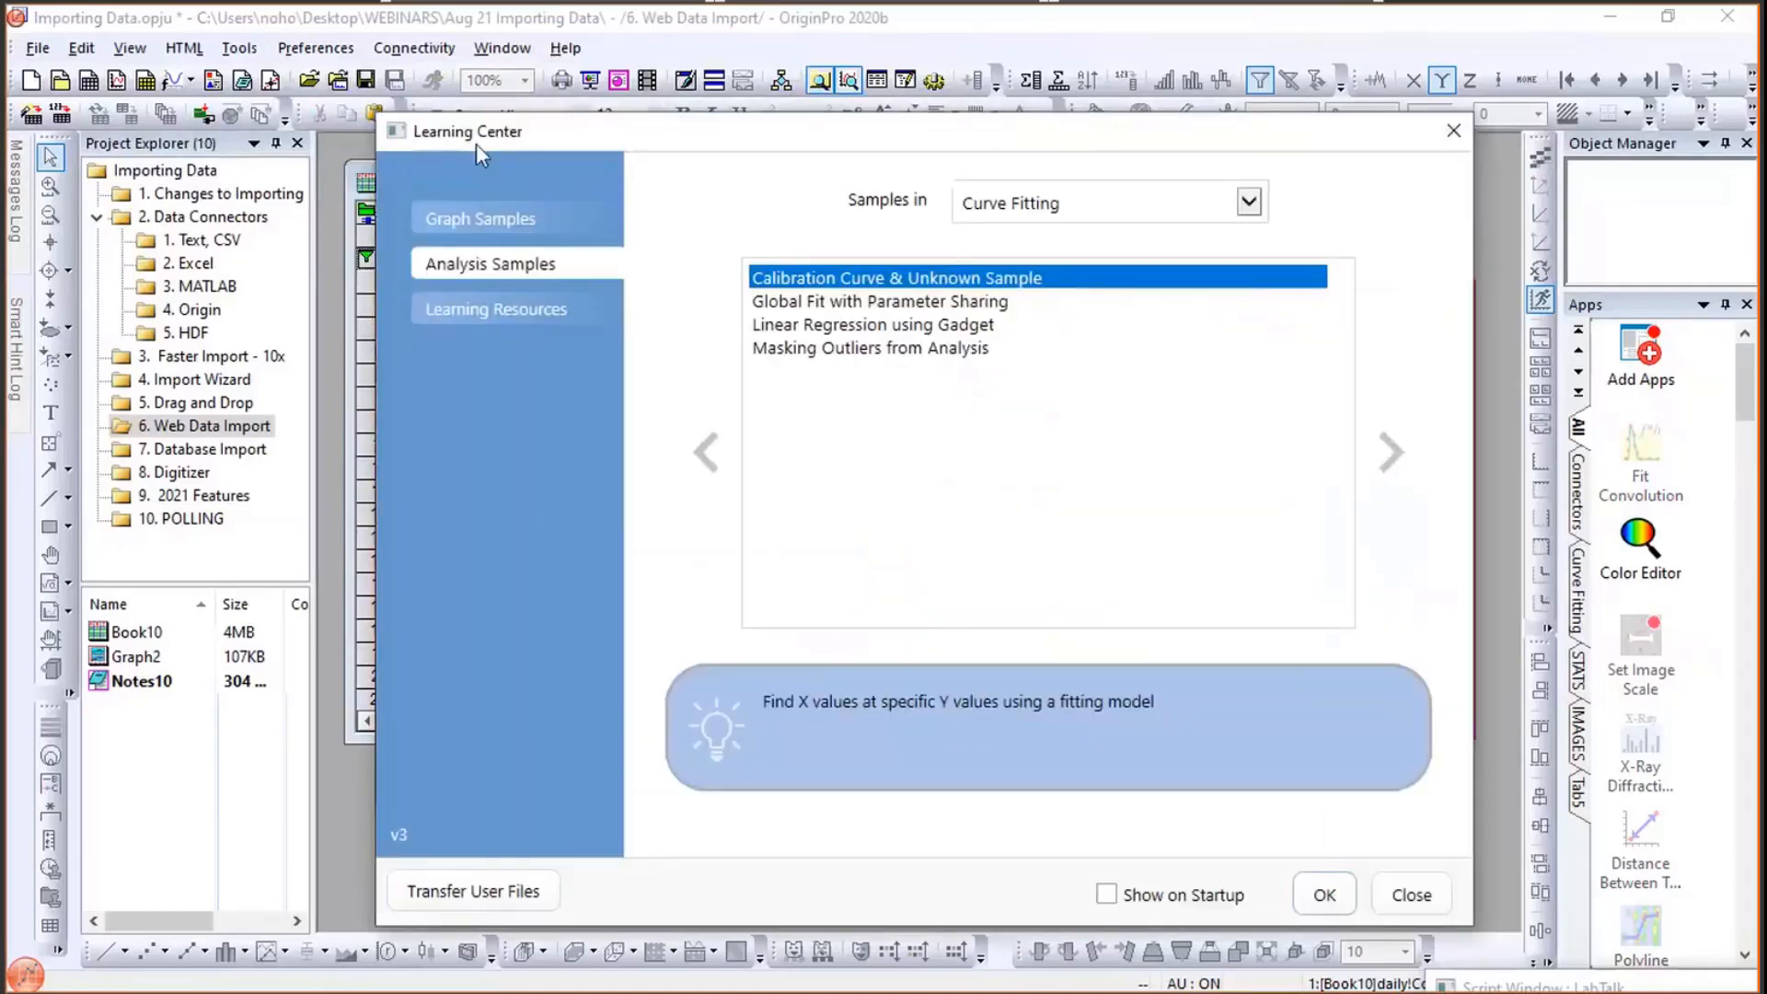
pyautogui.moveTo(476, 142); pyautogui.dragTo(324, 142)
pyautogui.click(274, 219)
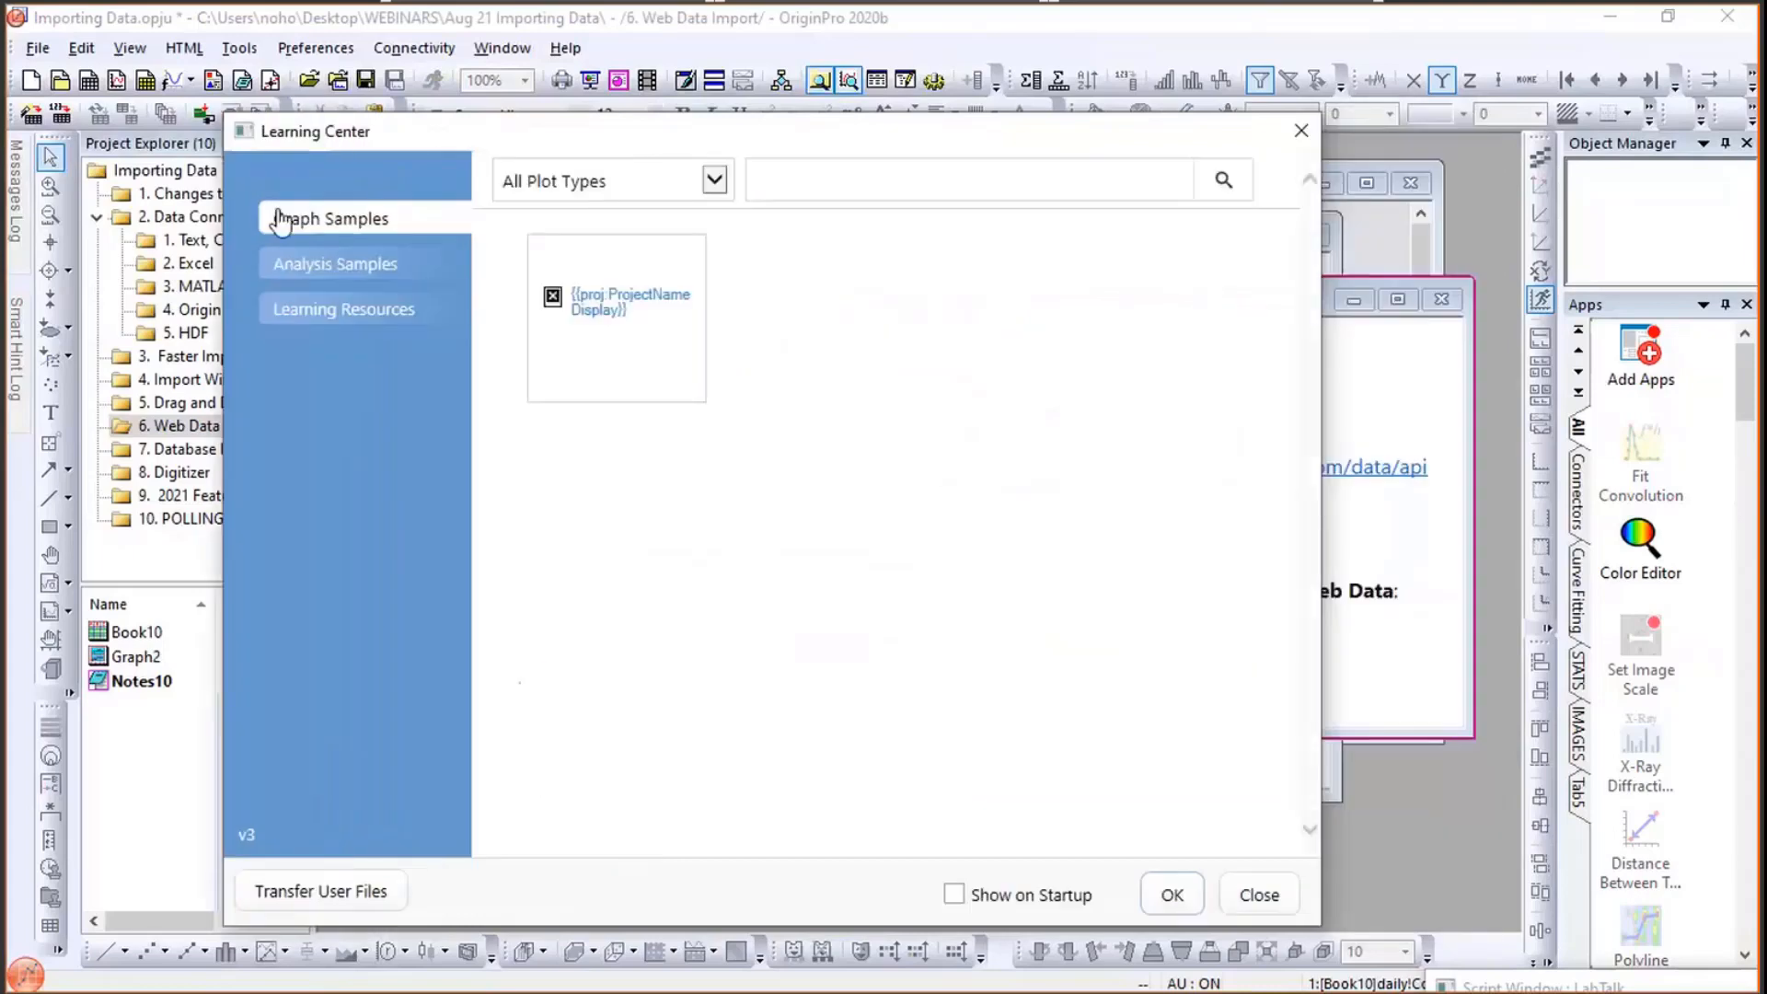
pyautogui.moveTo(662, 381)
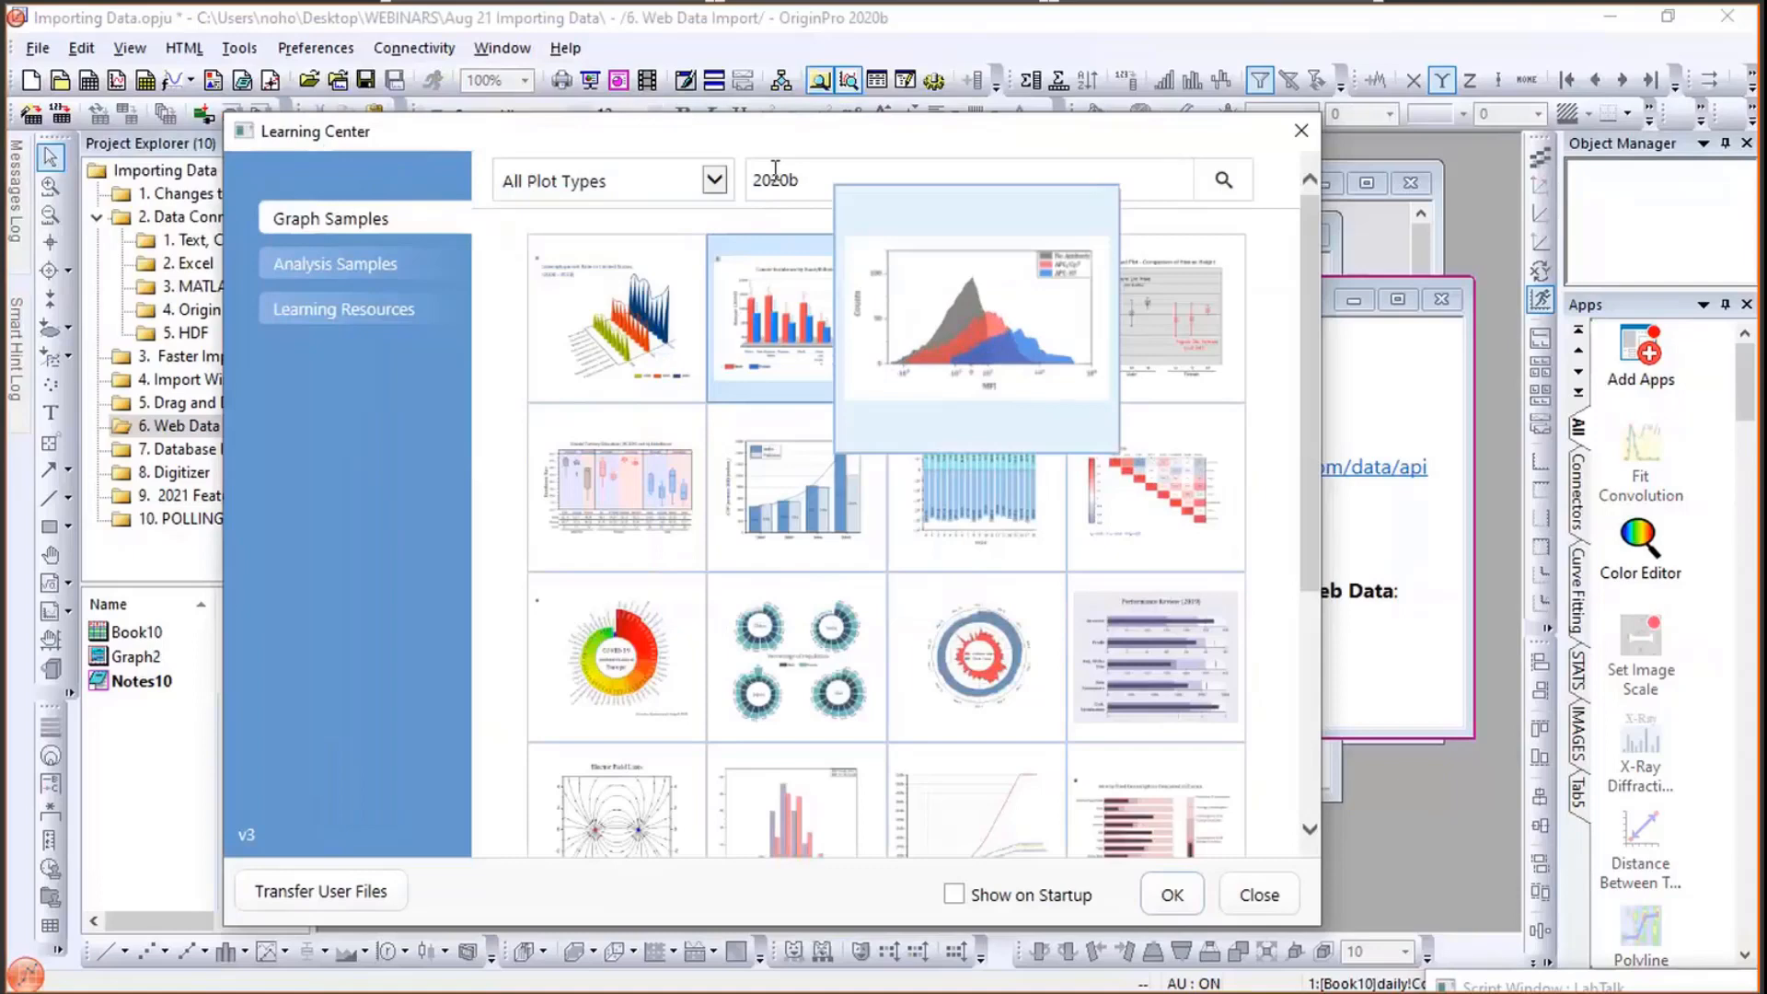
# - Filter the graph samples to Multi-Panel Graphs and clear the 2020b search keyword
pyautogui.click(809, 170)
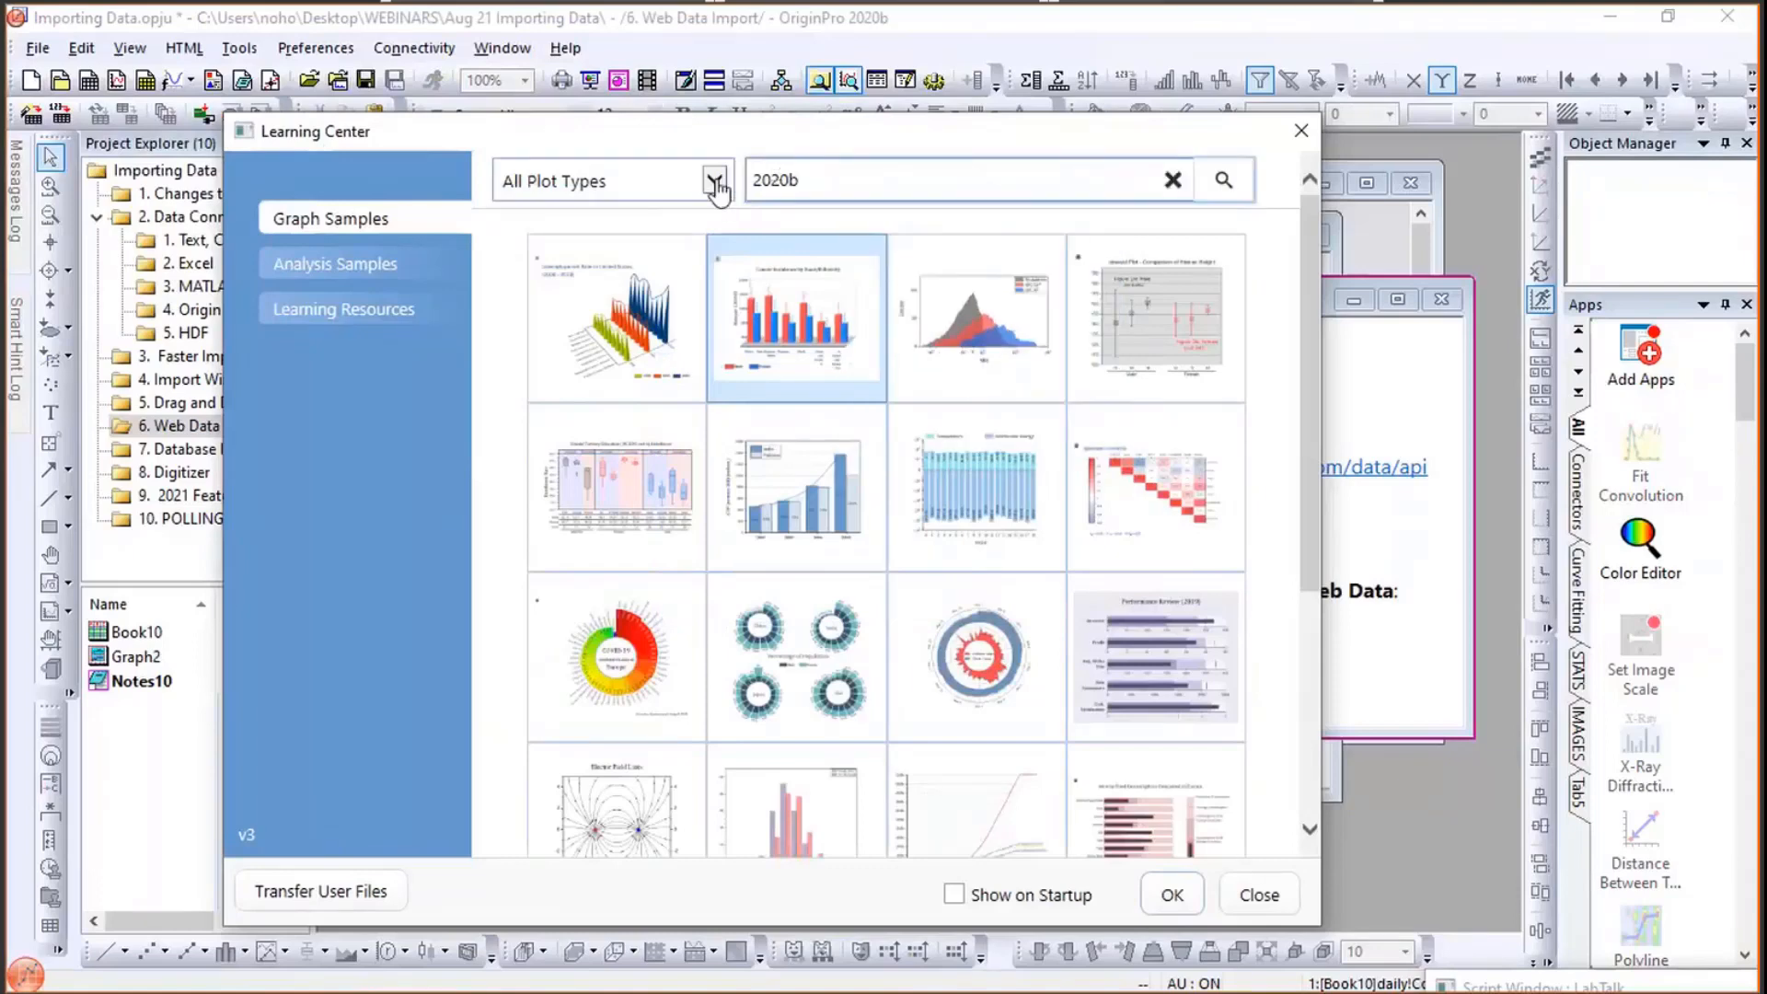
pyautogui.click(716, 183)
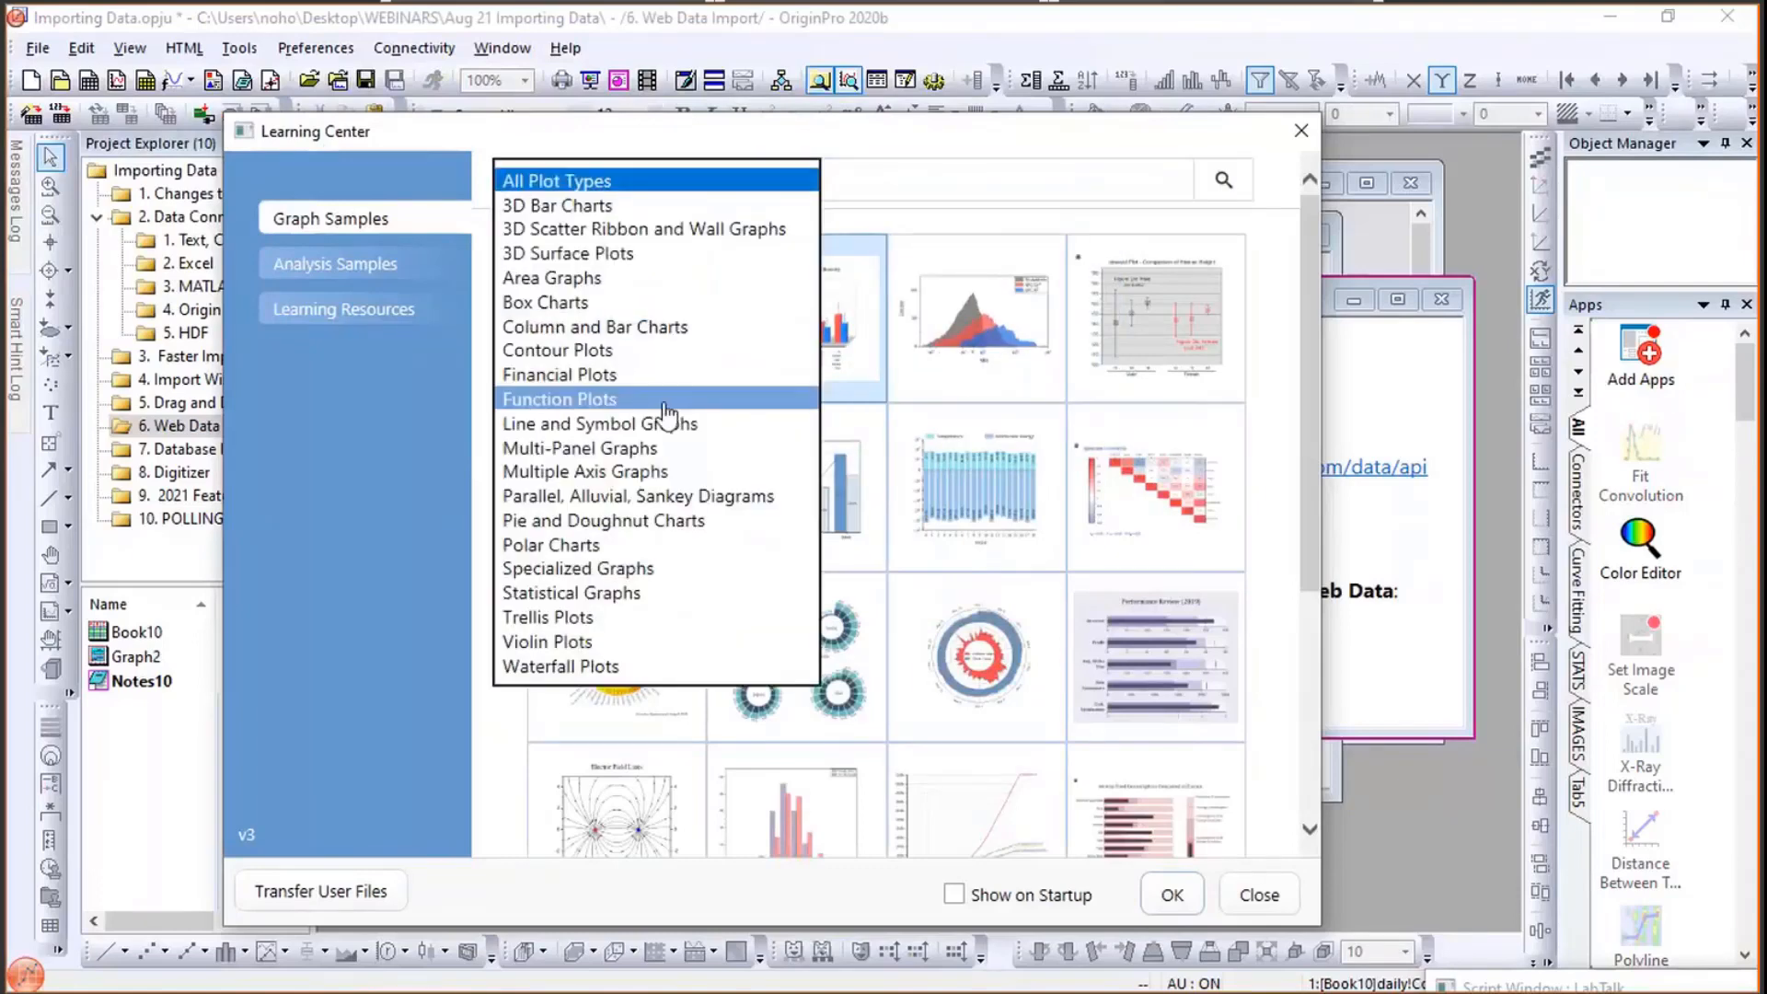
pyautogui.click(660, 444)
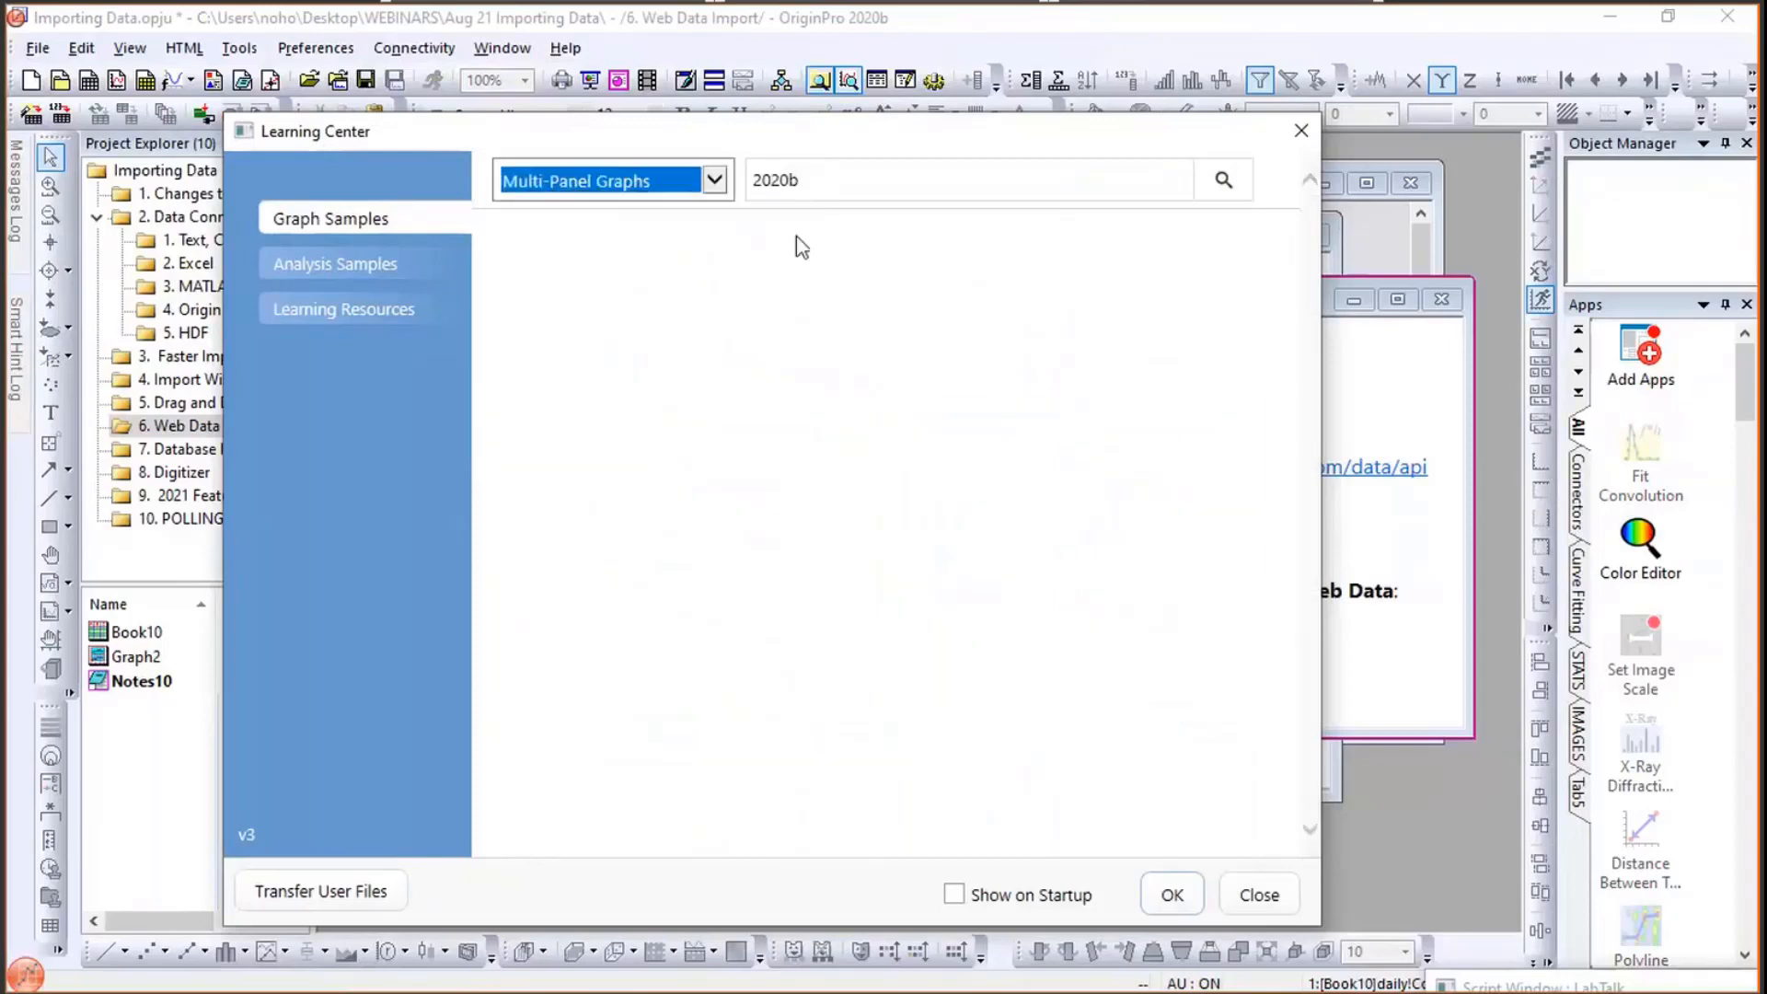
pyautogui.doubleClick(809, 178)
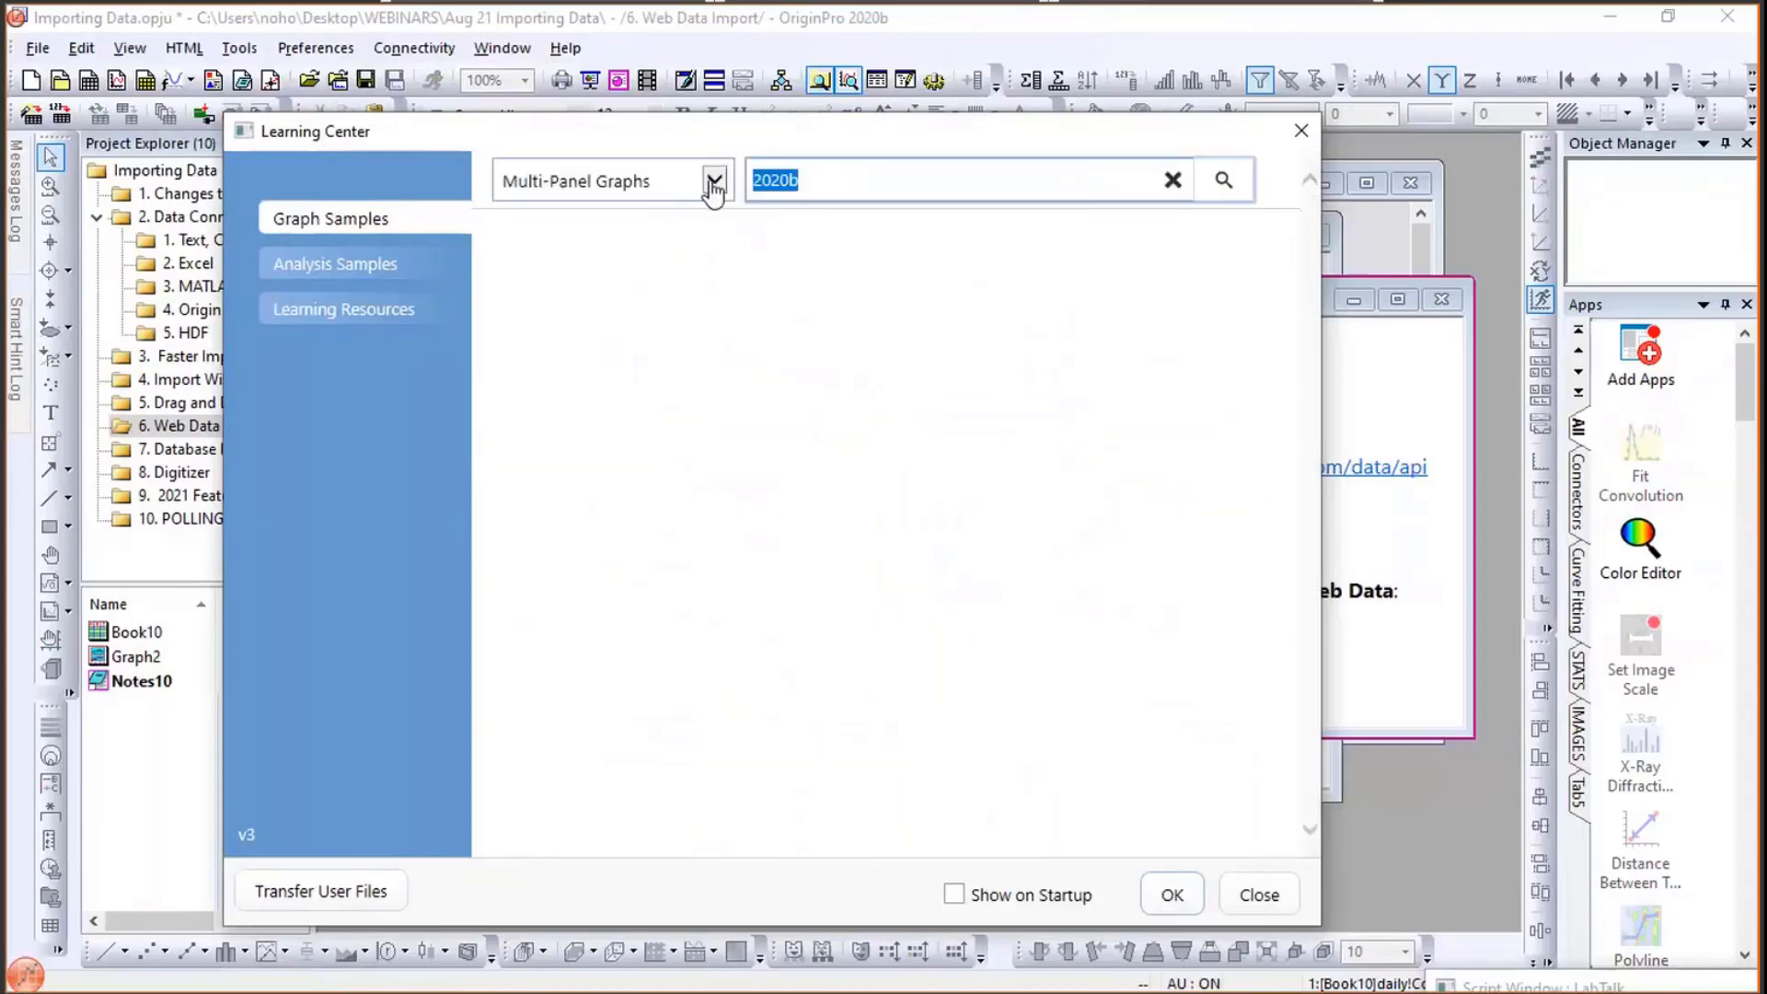
pyautogui.press('BackSpace')
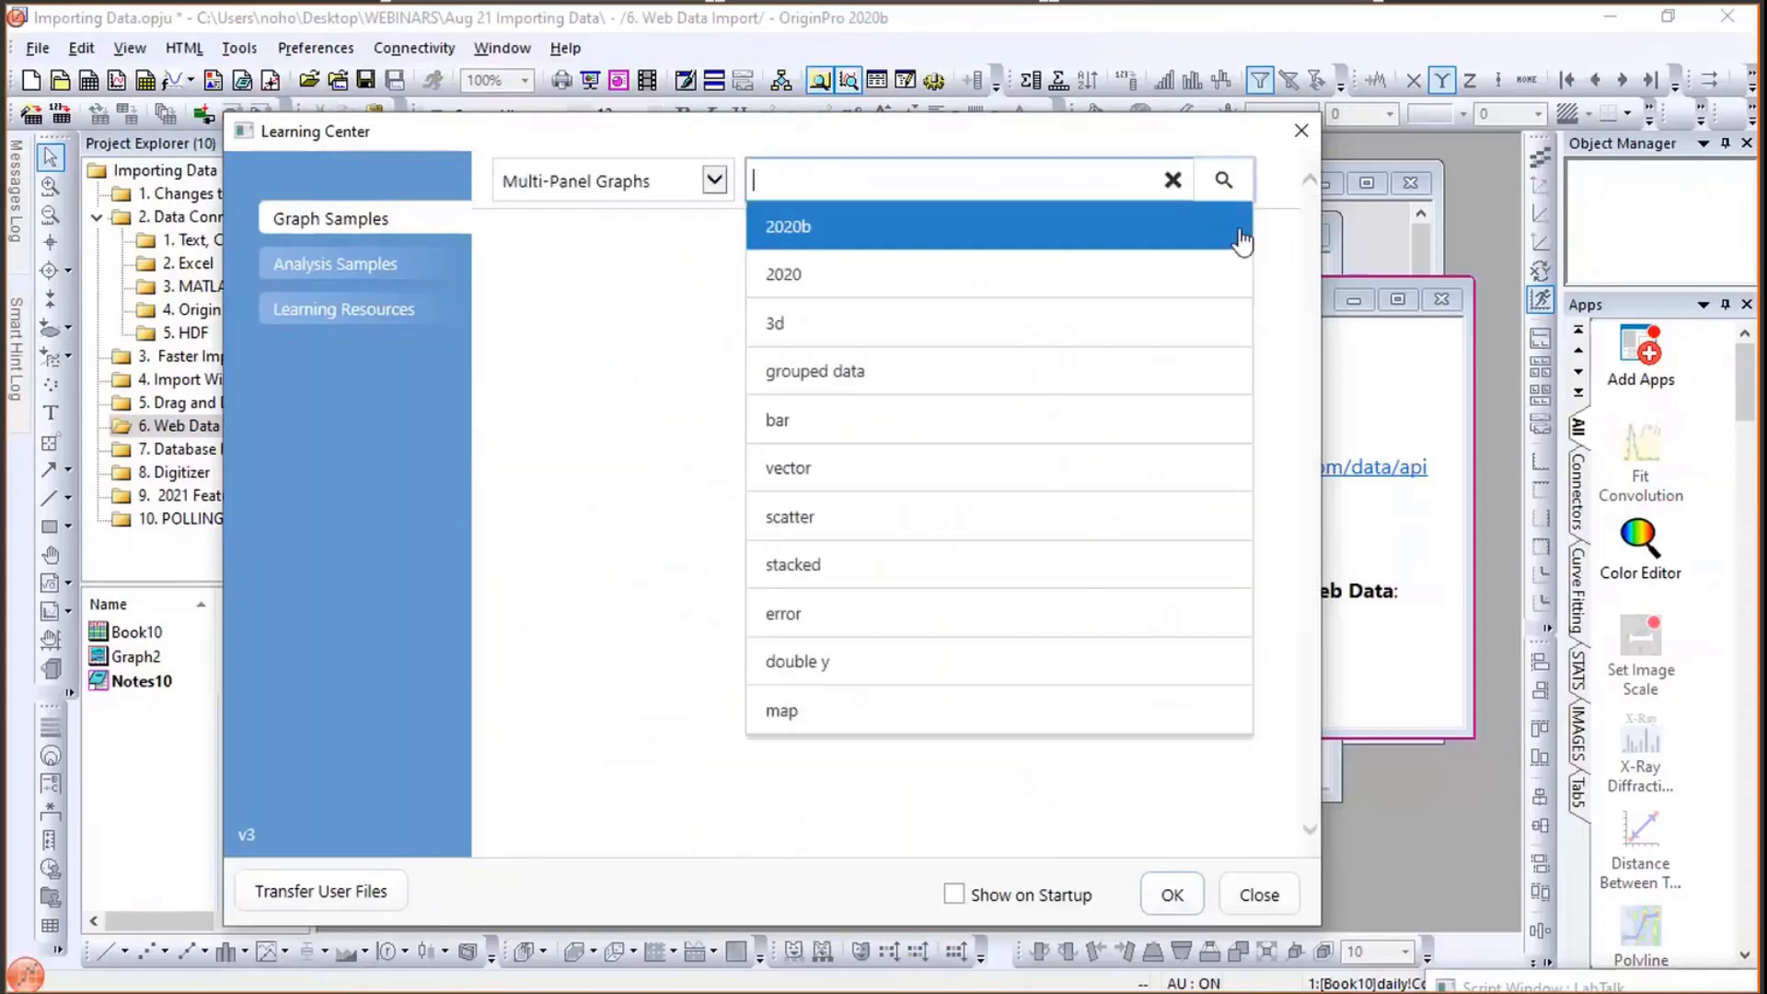
pyautogui.click(1223, 182)
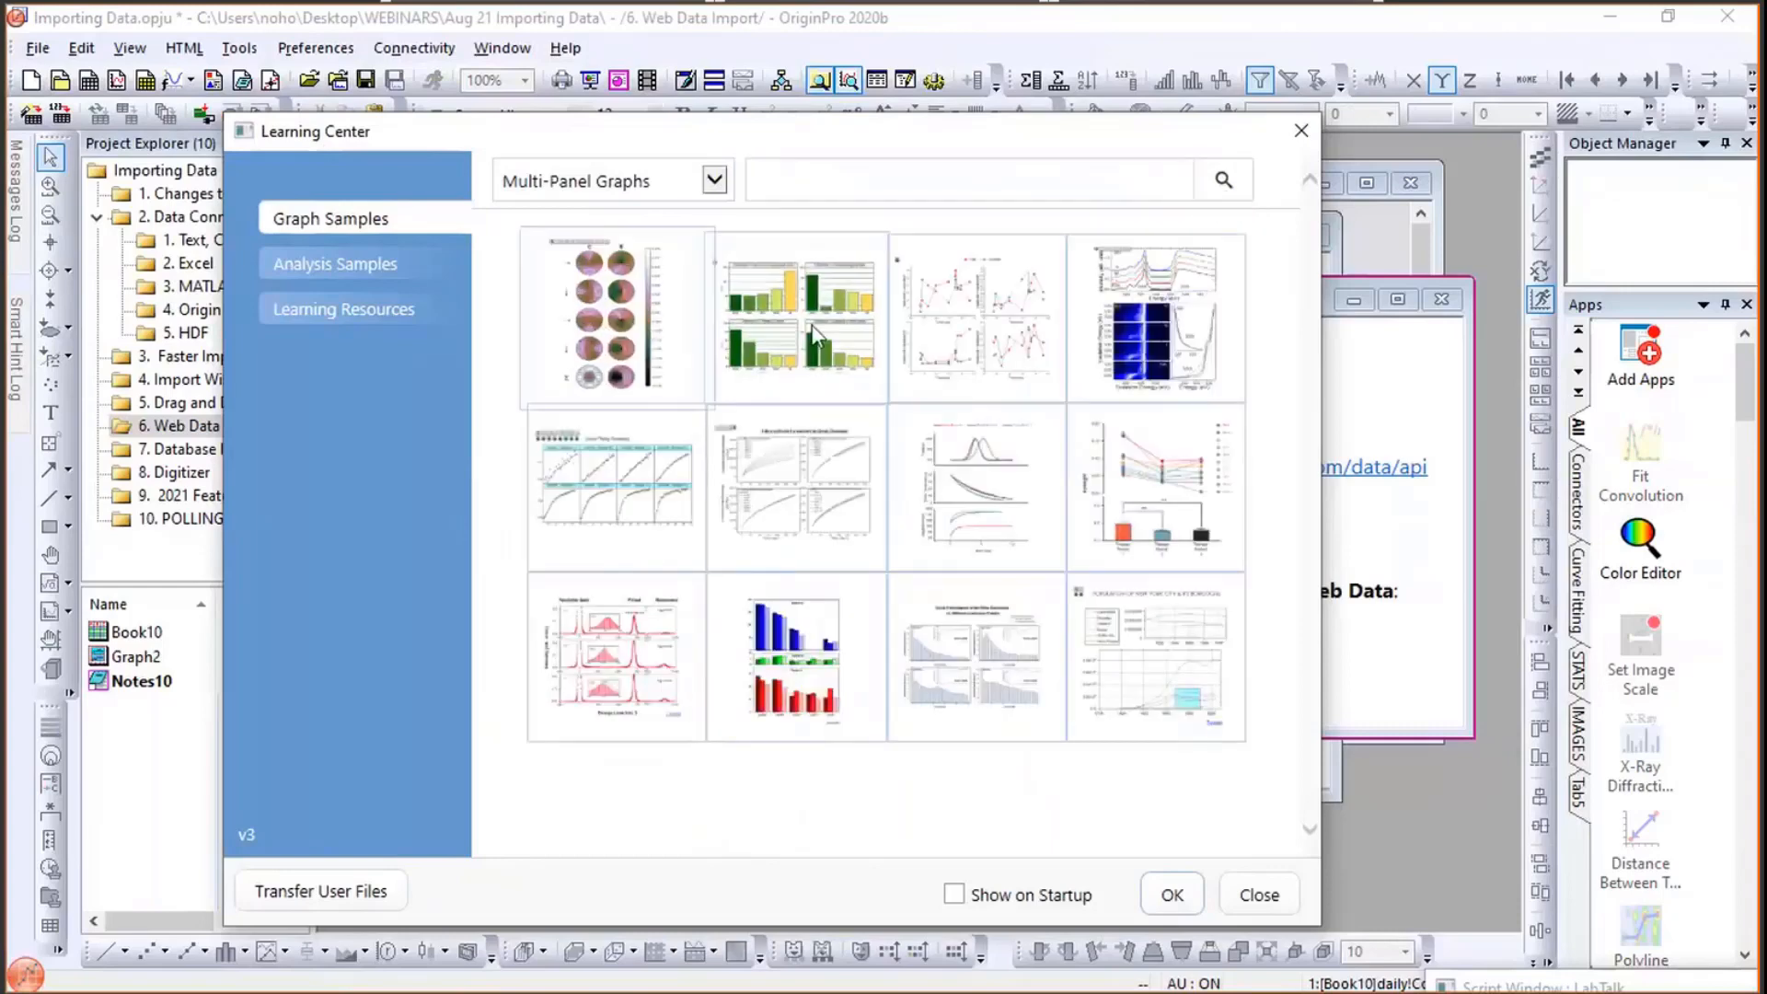
# - Preview the multi-panel samples and switch to the Analysis Samples section
pyautogui.moveTo(851, 535)
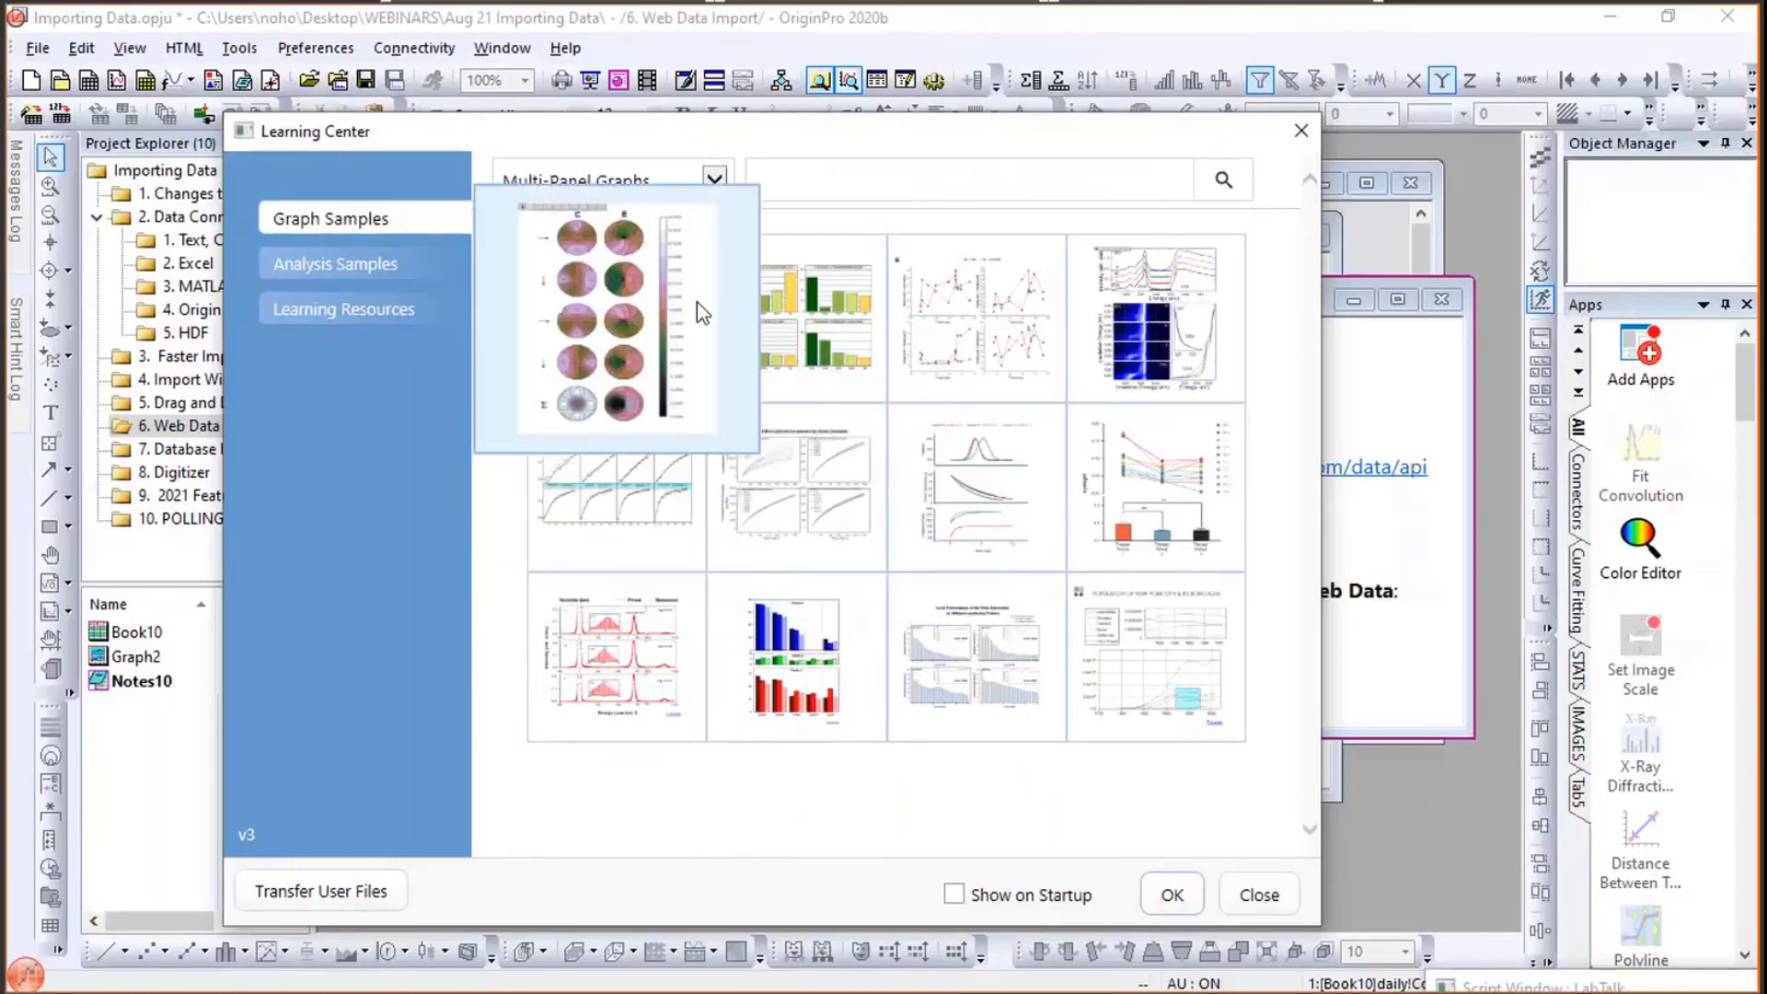
pyautogui.moveTo(1053, 481)
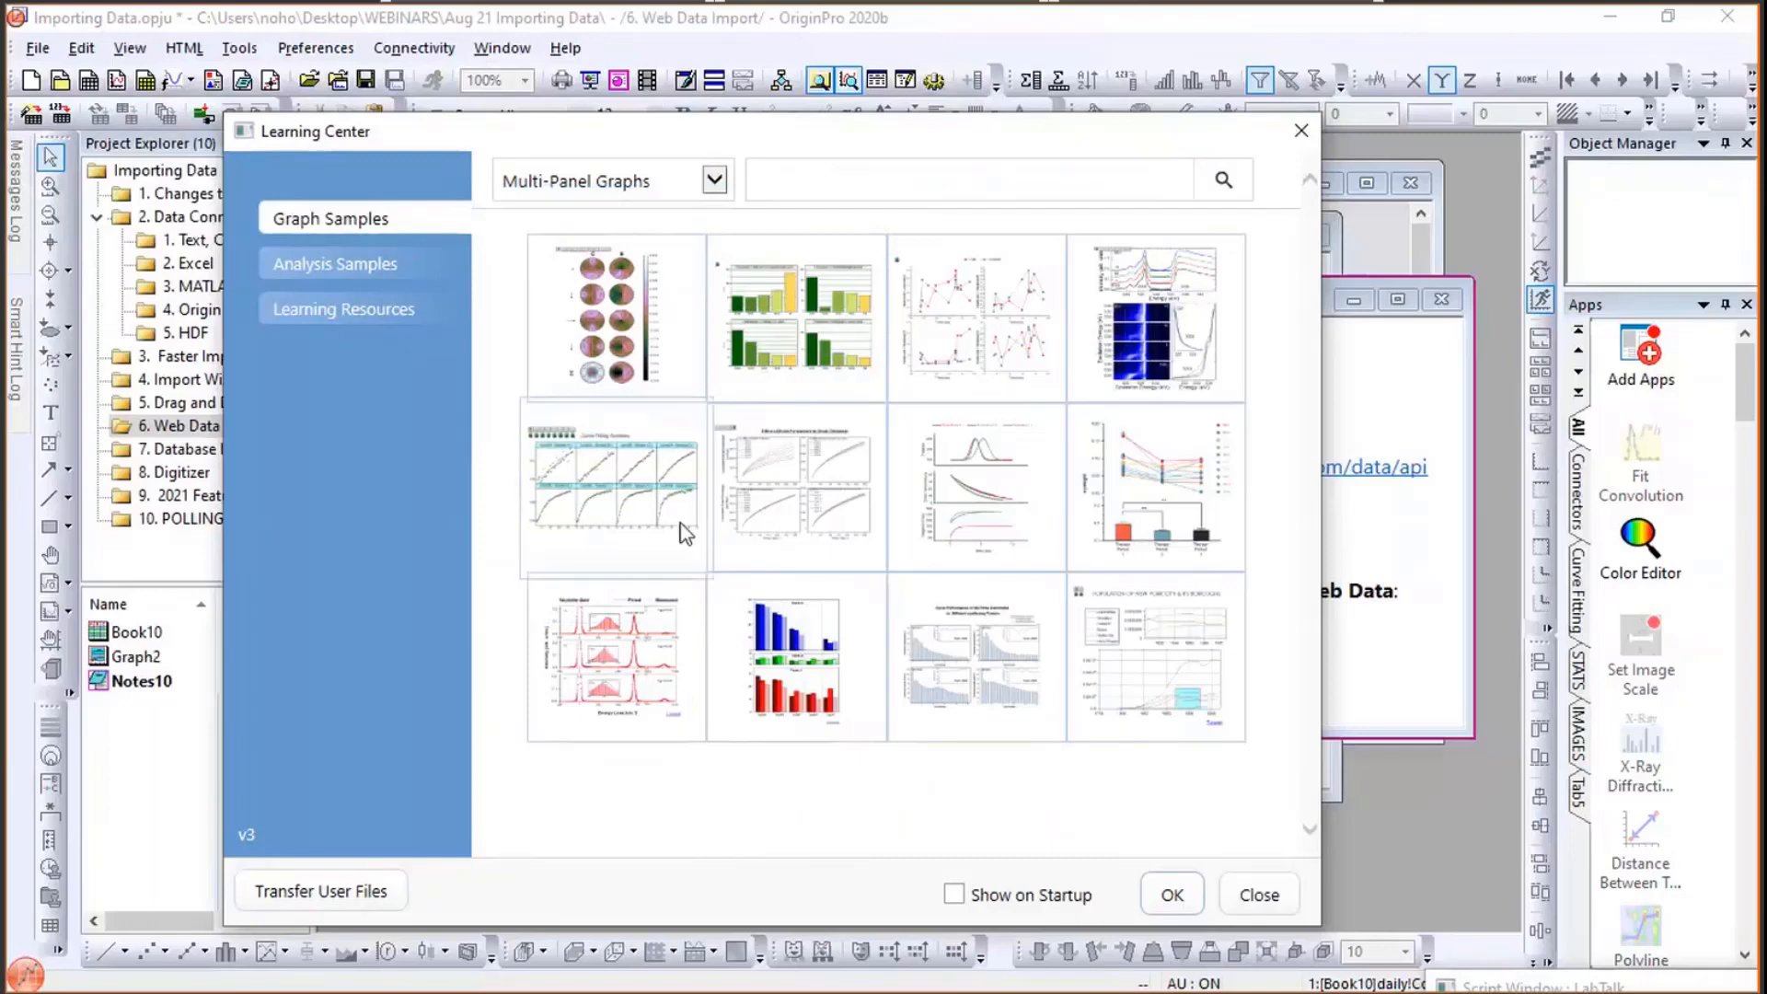
pyautogui.click(355, 267)
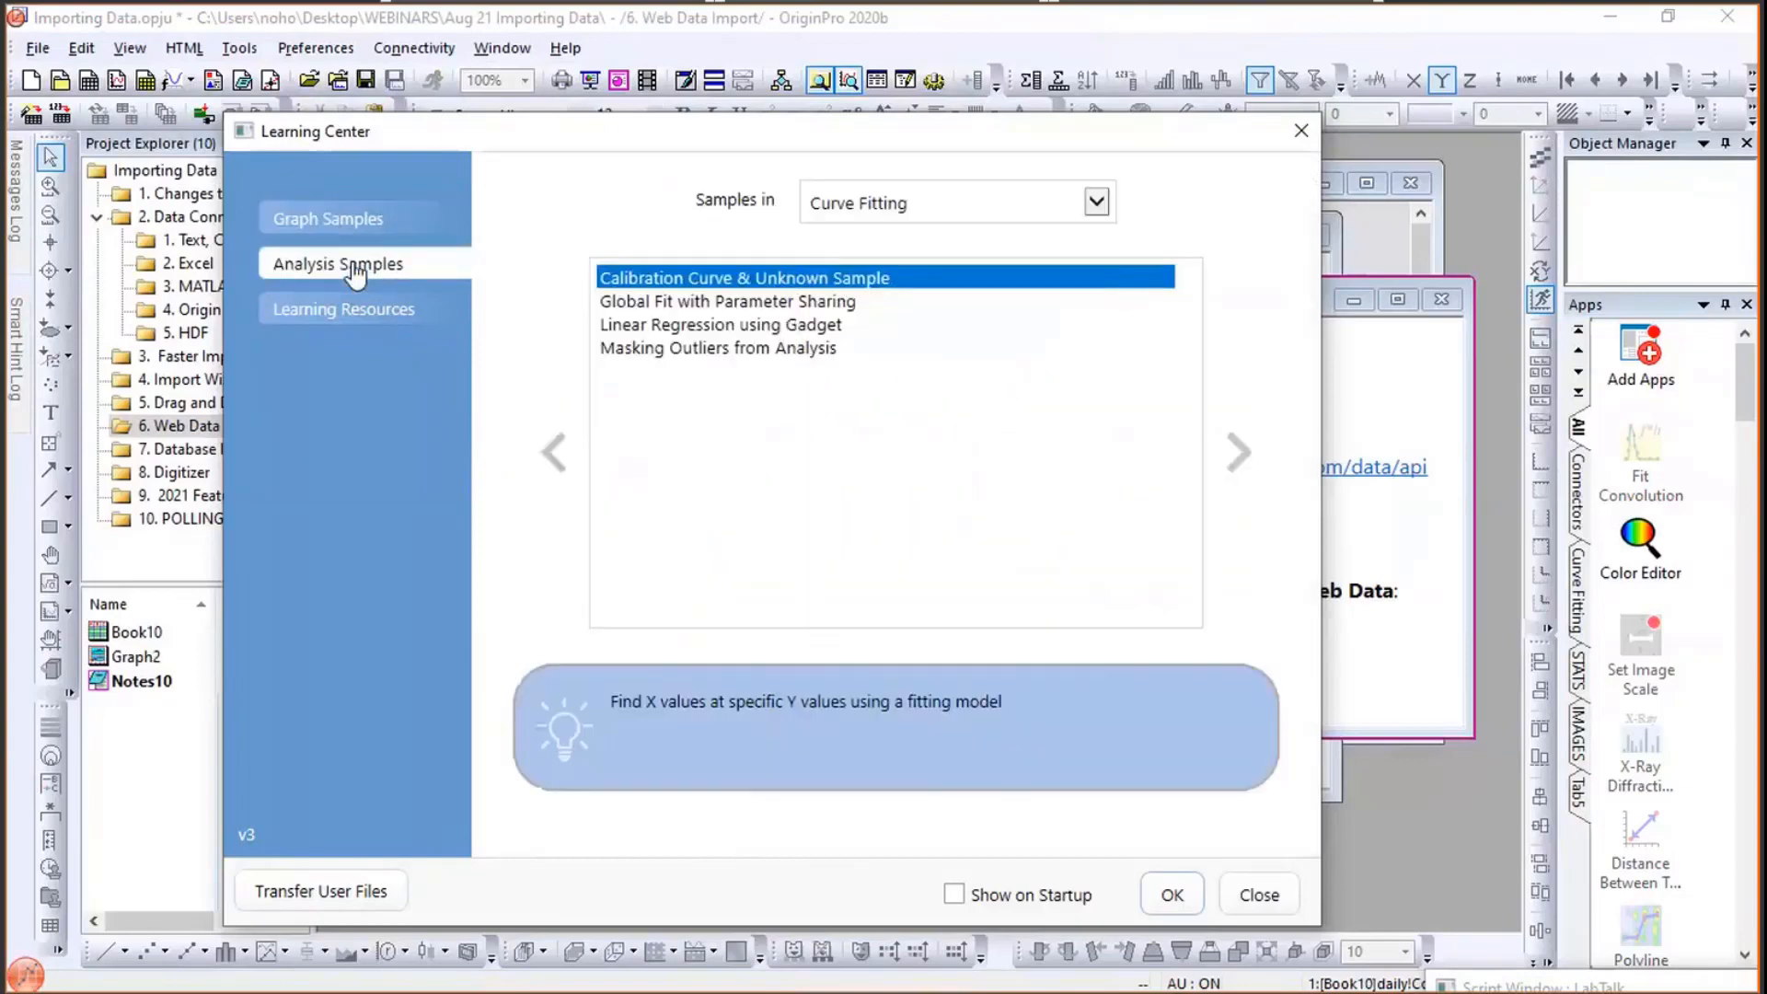
# - Open the General Analysis sample 'Earthquakes - JSON Connector and HTML Report' and accept importing last week's data
pyautogui.click(332, 333)
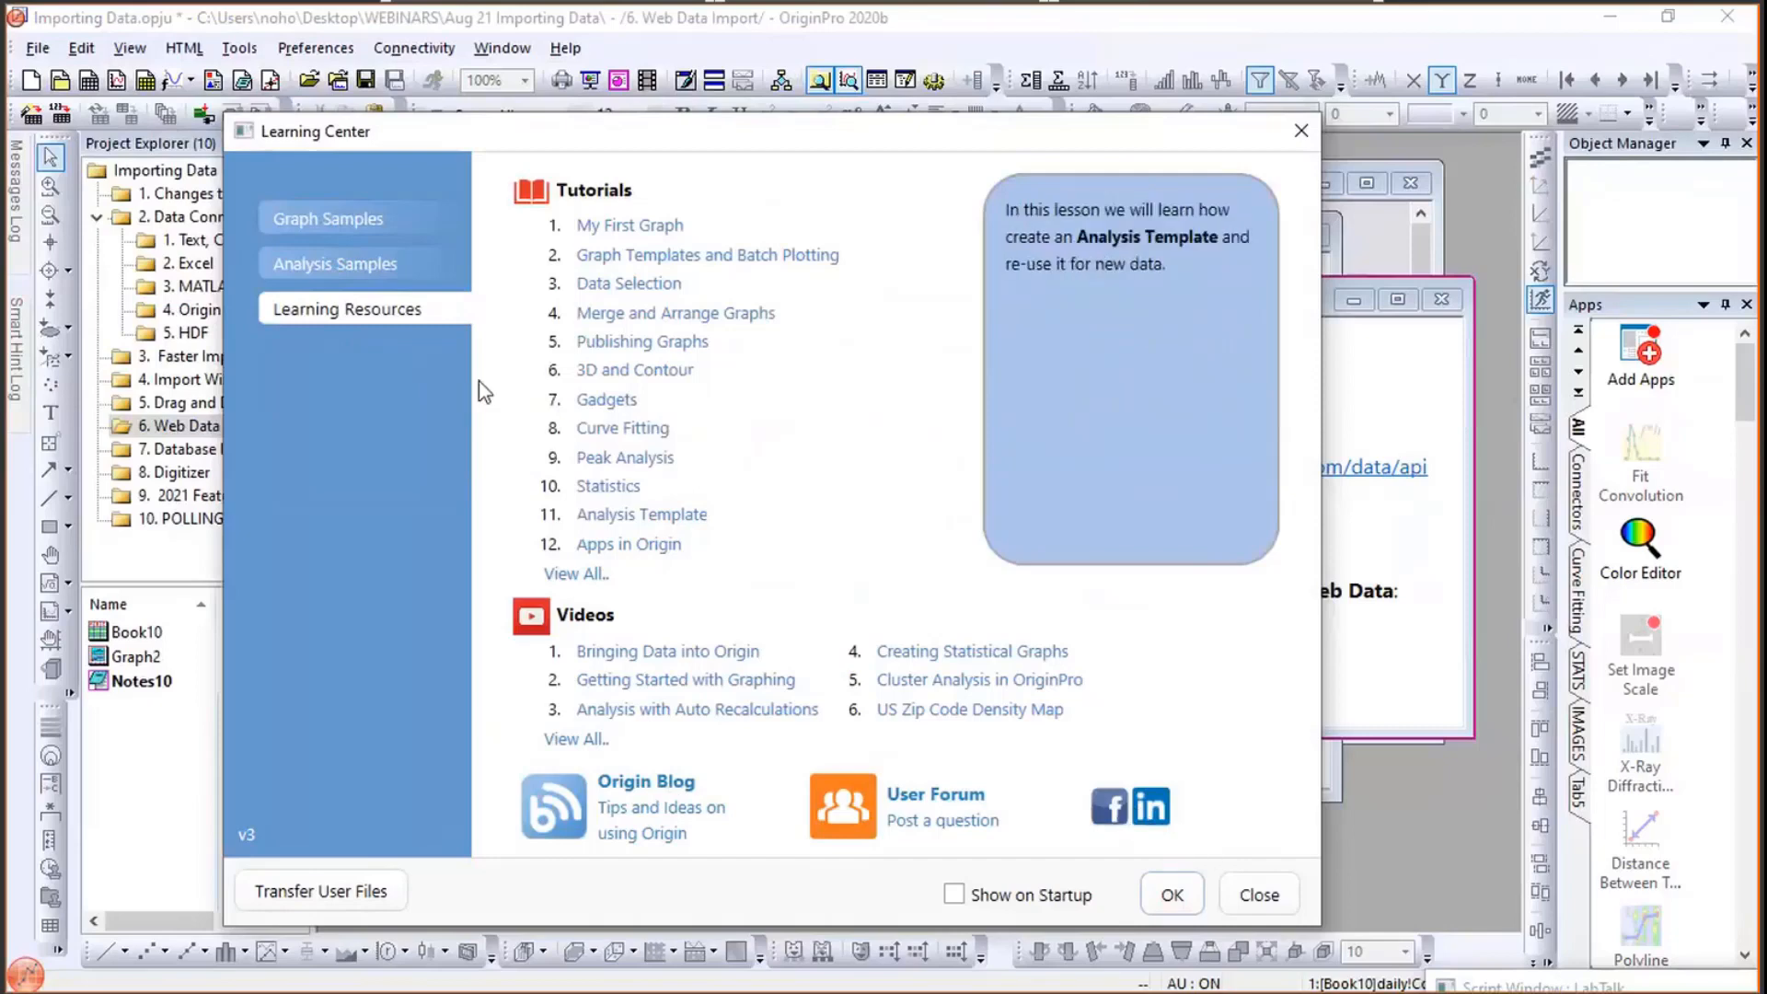
pyautogui.click(361, 267)
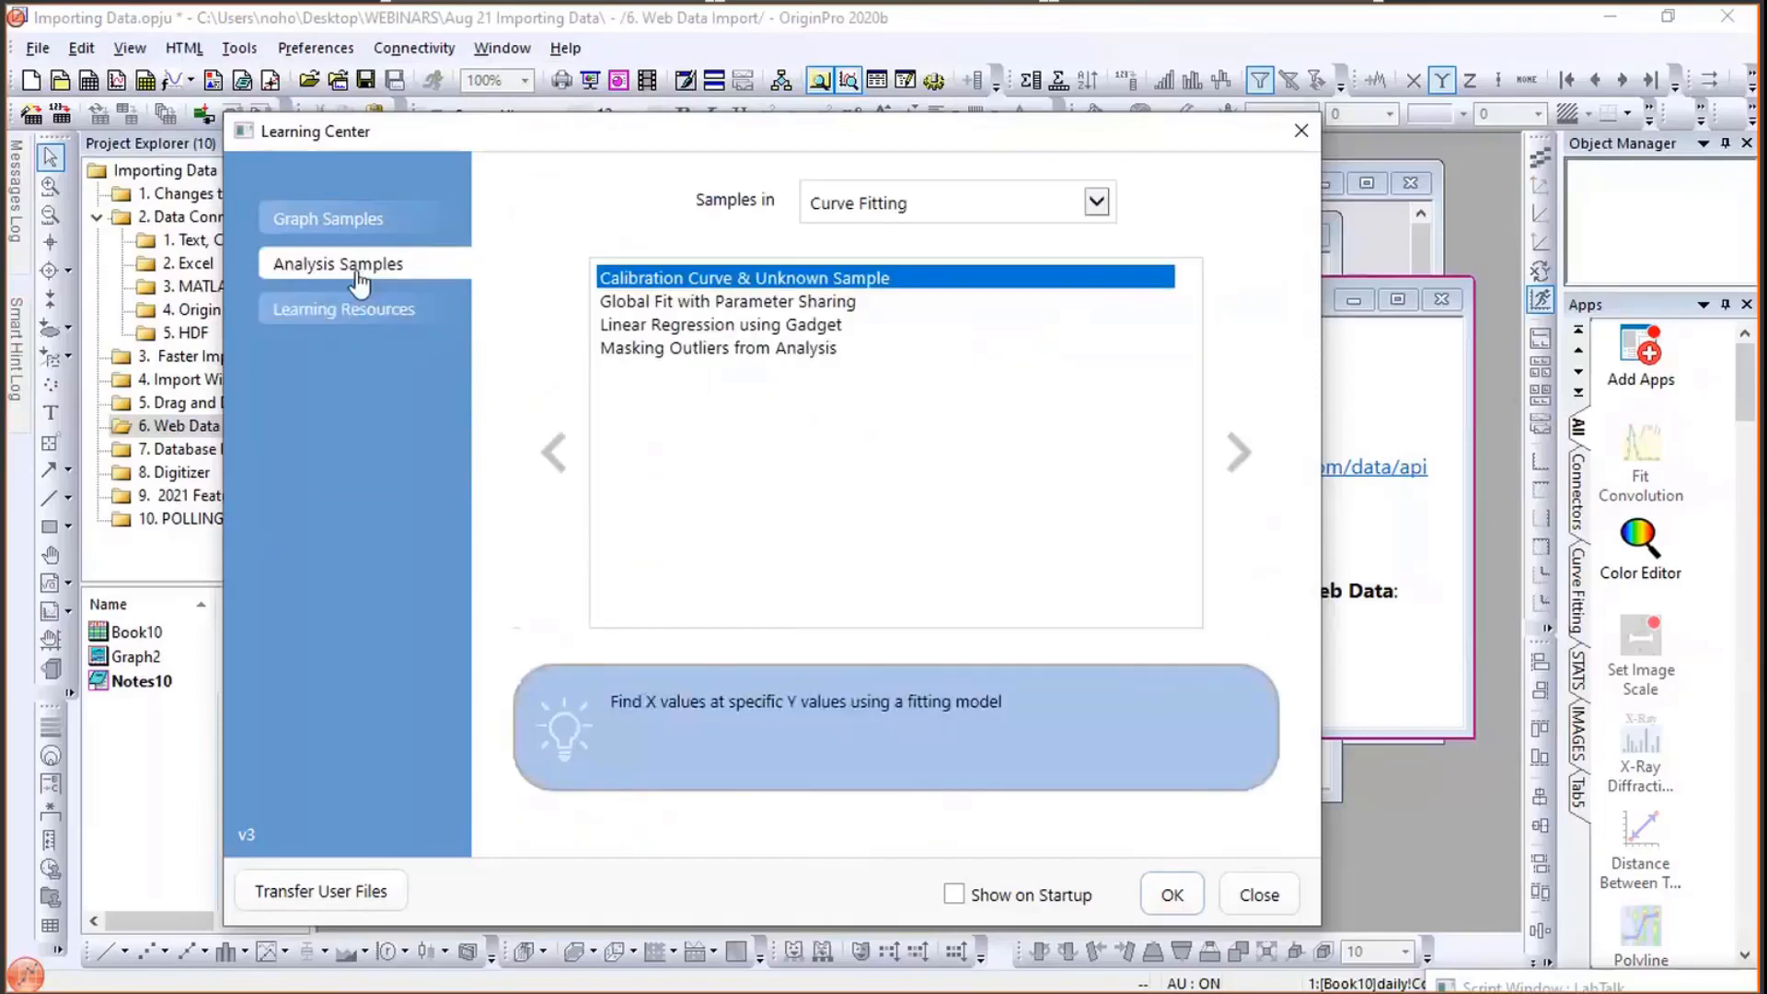
pyautogui.click(971, 224)
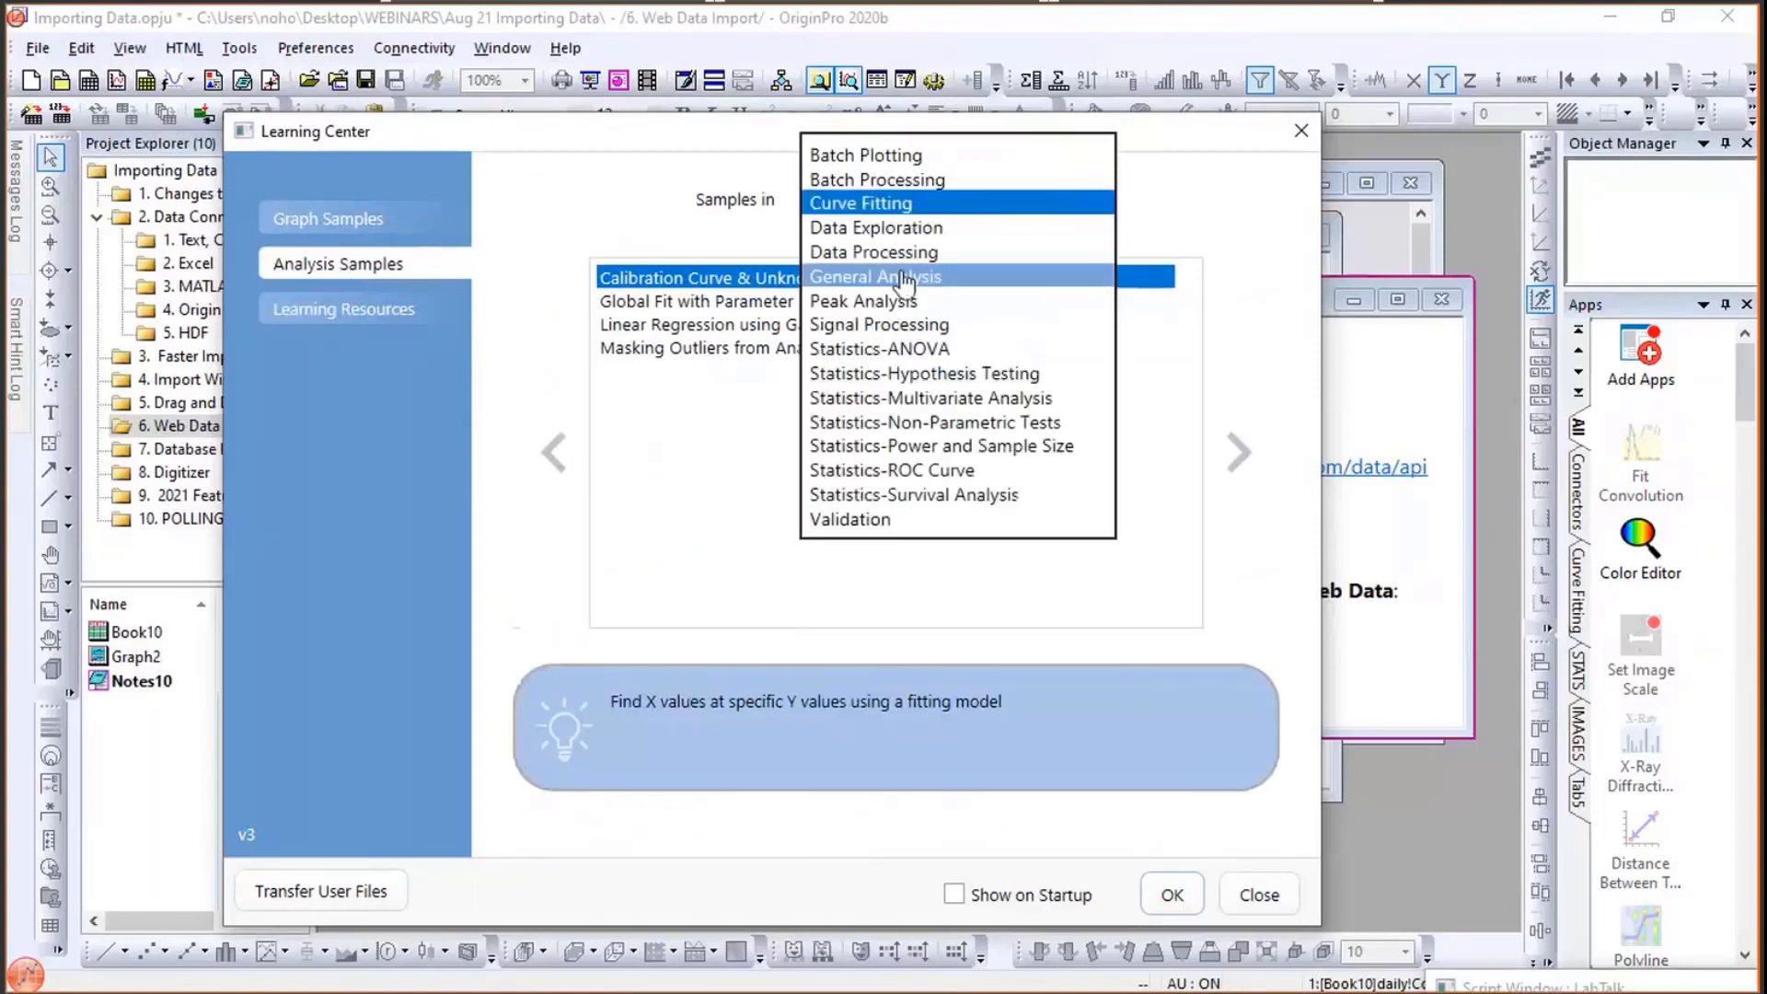
pyautogui.click(933, 278)
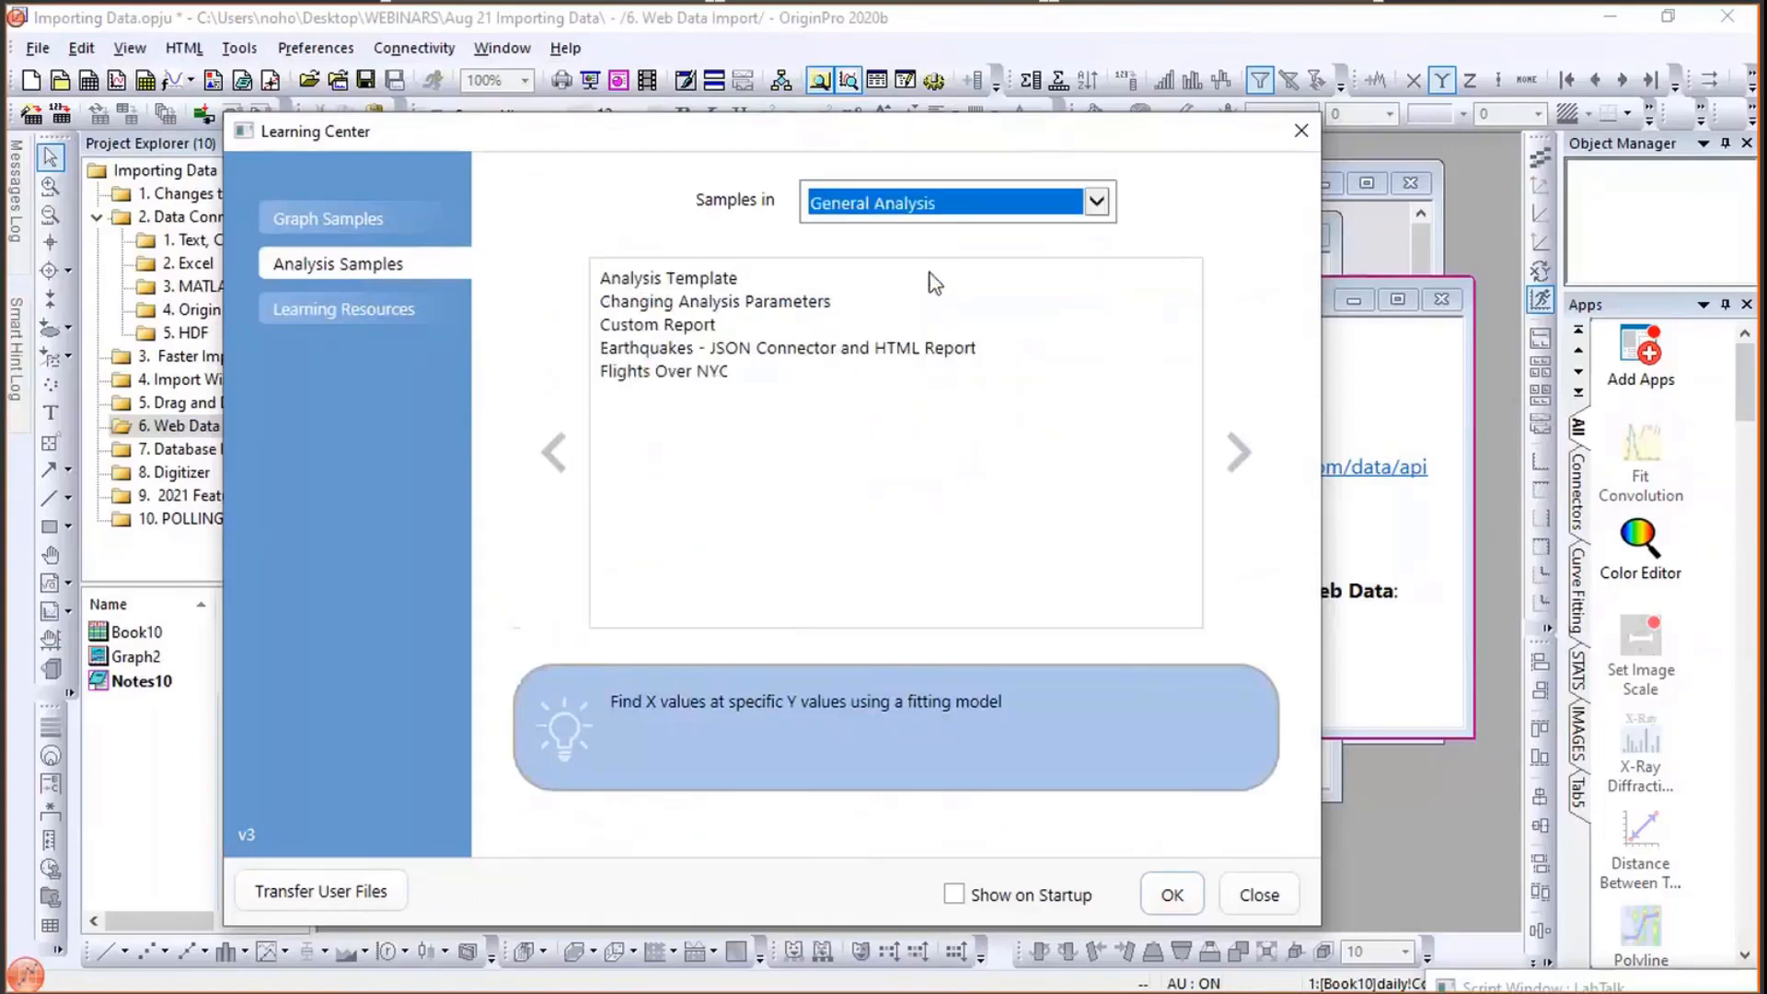
pyautogui.click(802, 353)
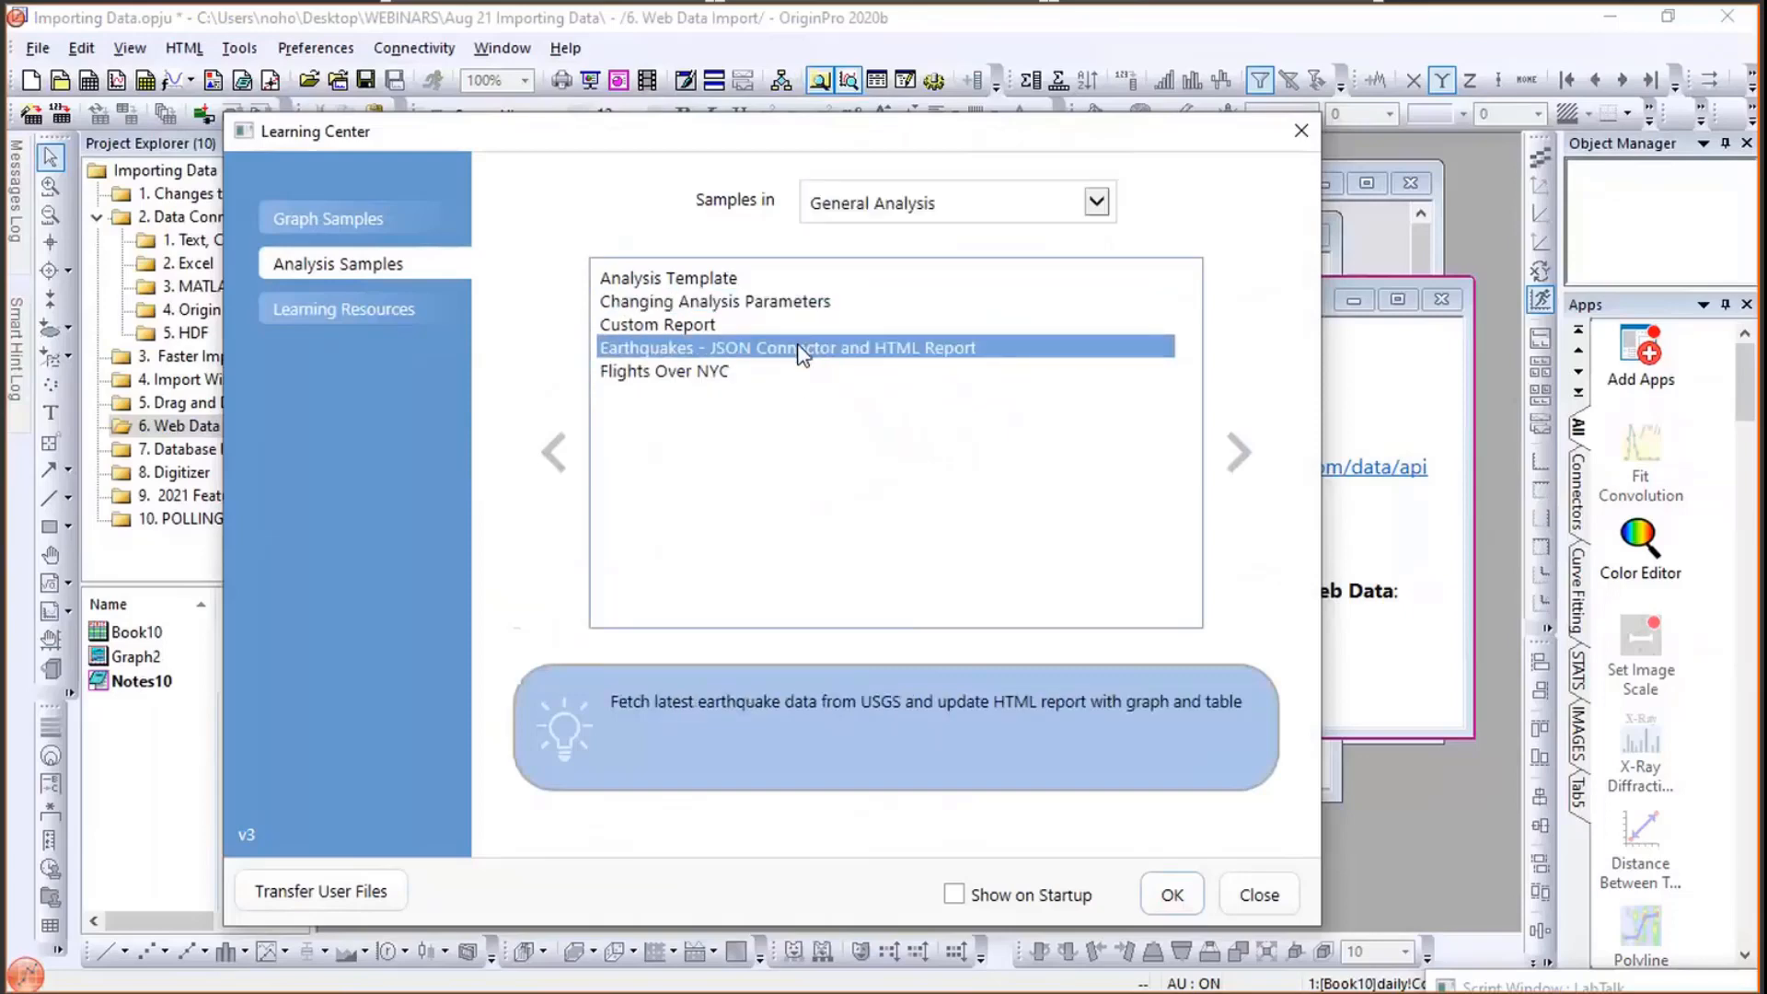
pyautogui.click(1169, 914)
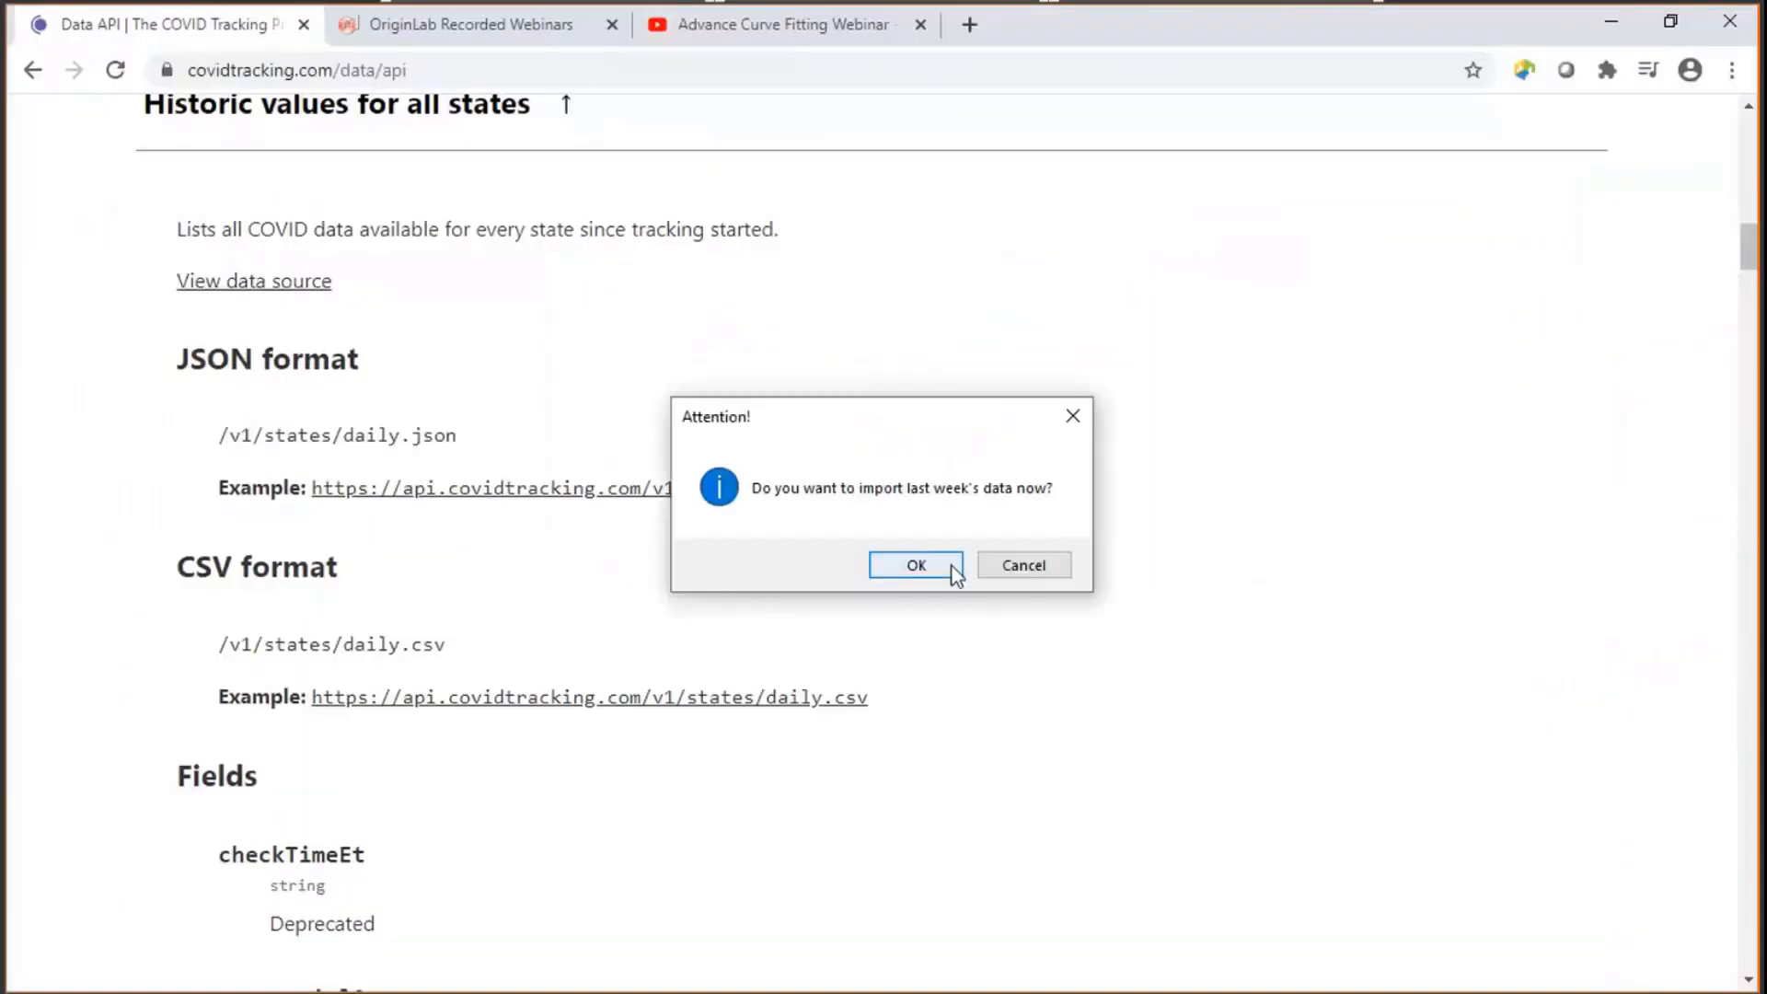
pyautogui.click(916, 565)
# - Switch back to Origin and reposition the HTMLNote earthquake report window
pyautogui.hotkey('alt', 'Tab')
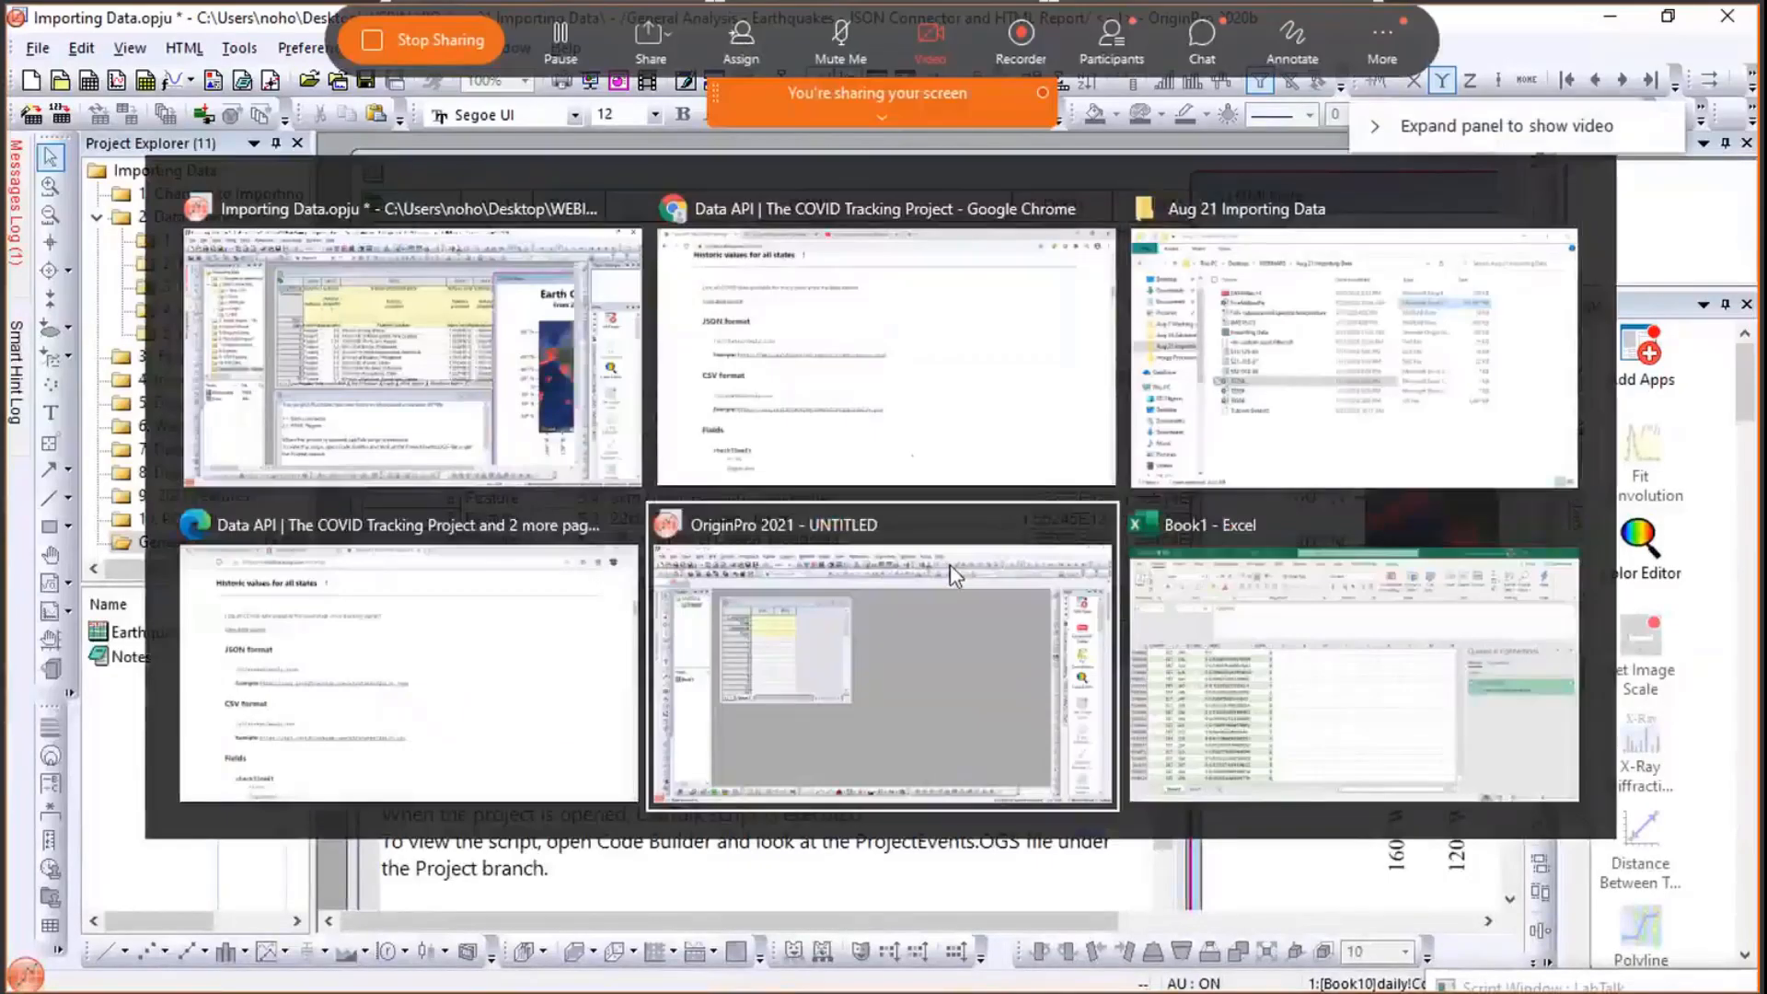
pyautogui.hotkey('alt', 'Tab')
pyautogui.hotkey('alt', 'Tab')
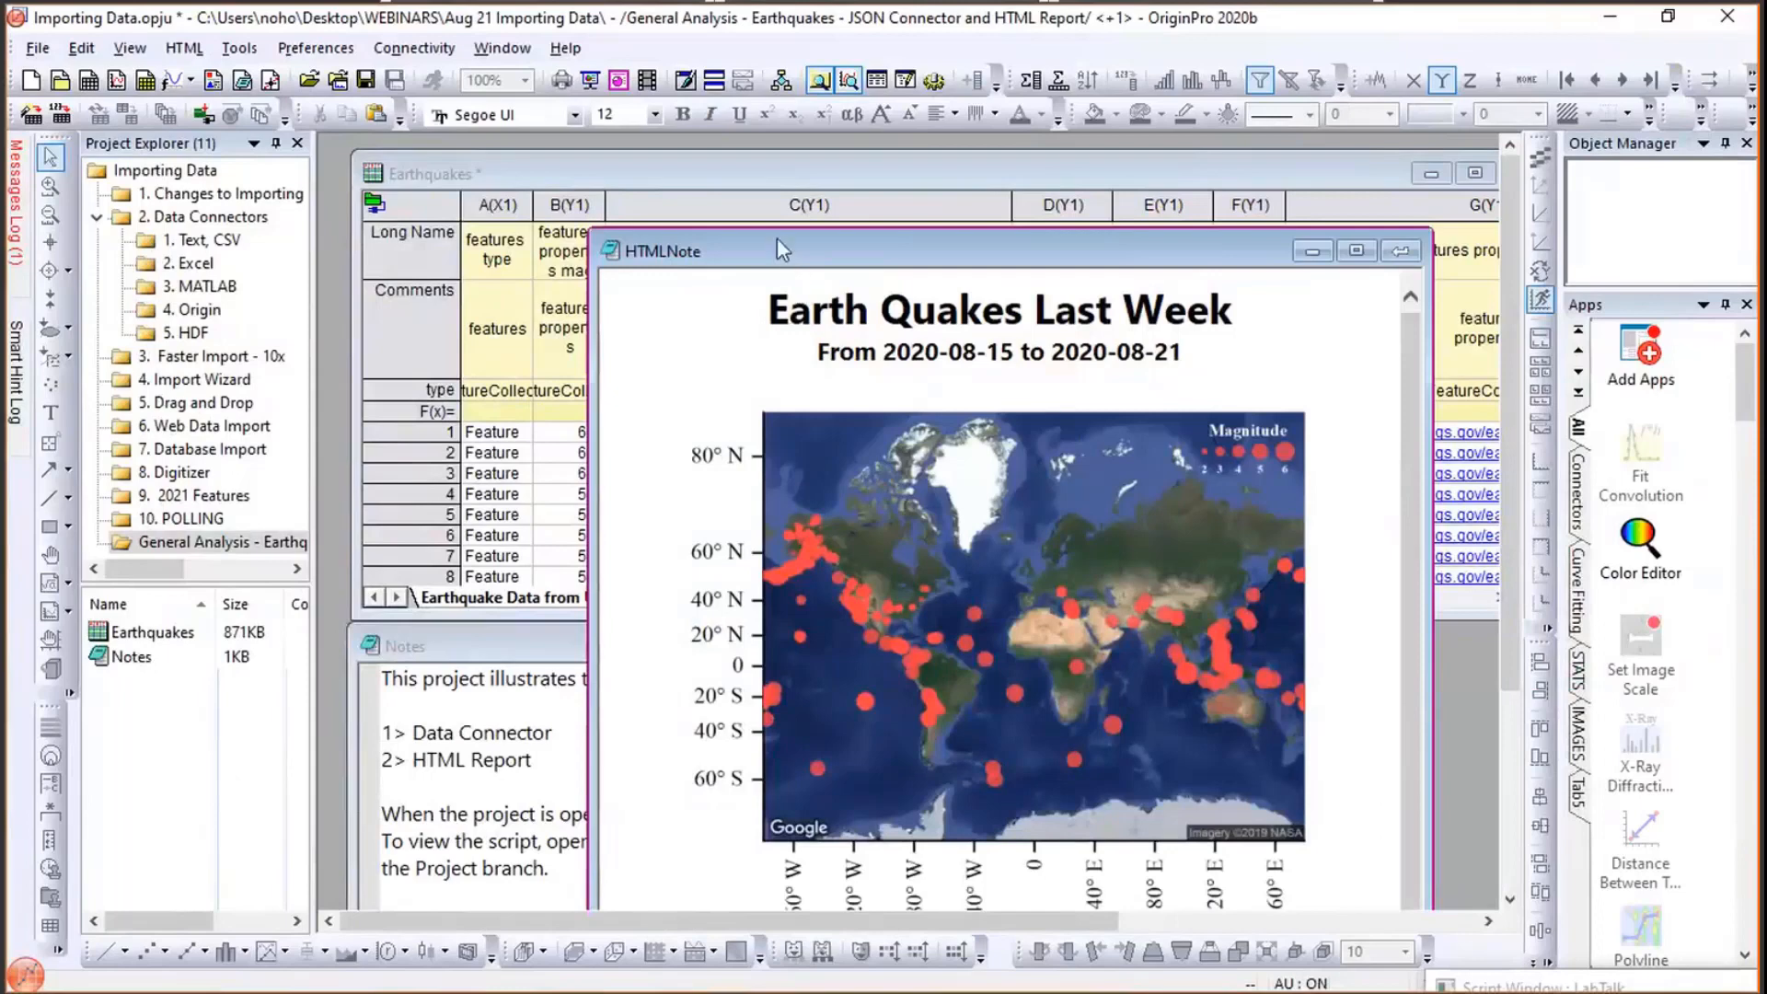
pyautogui.moveTo(777, 240); pyautogui.dragTo(765, 217)
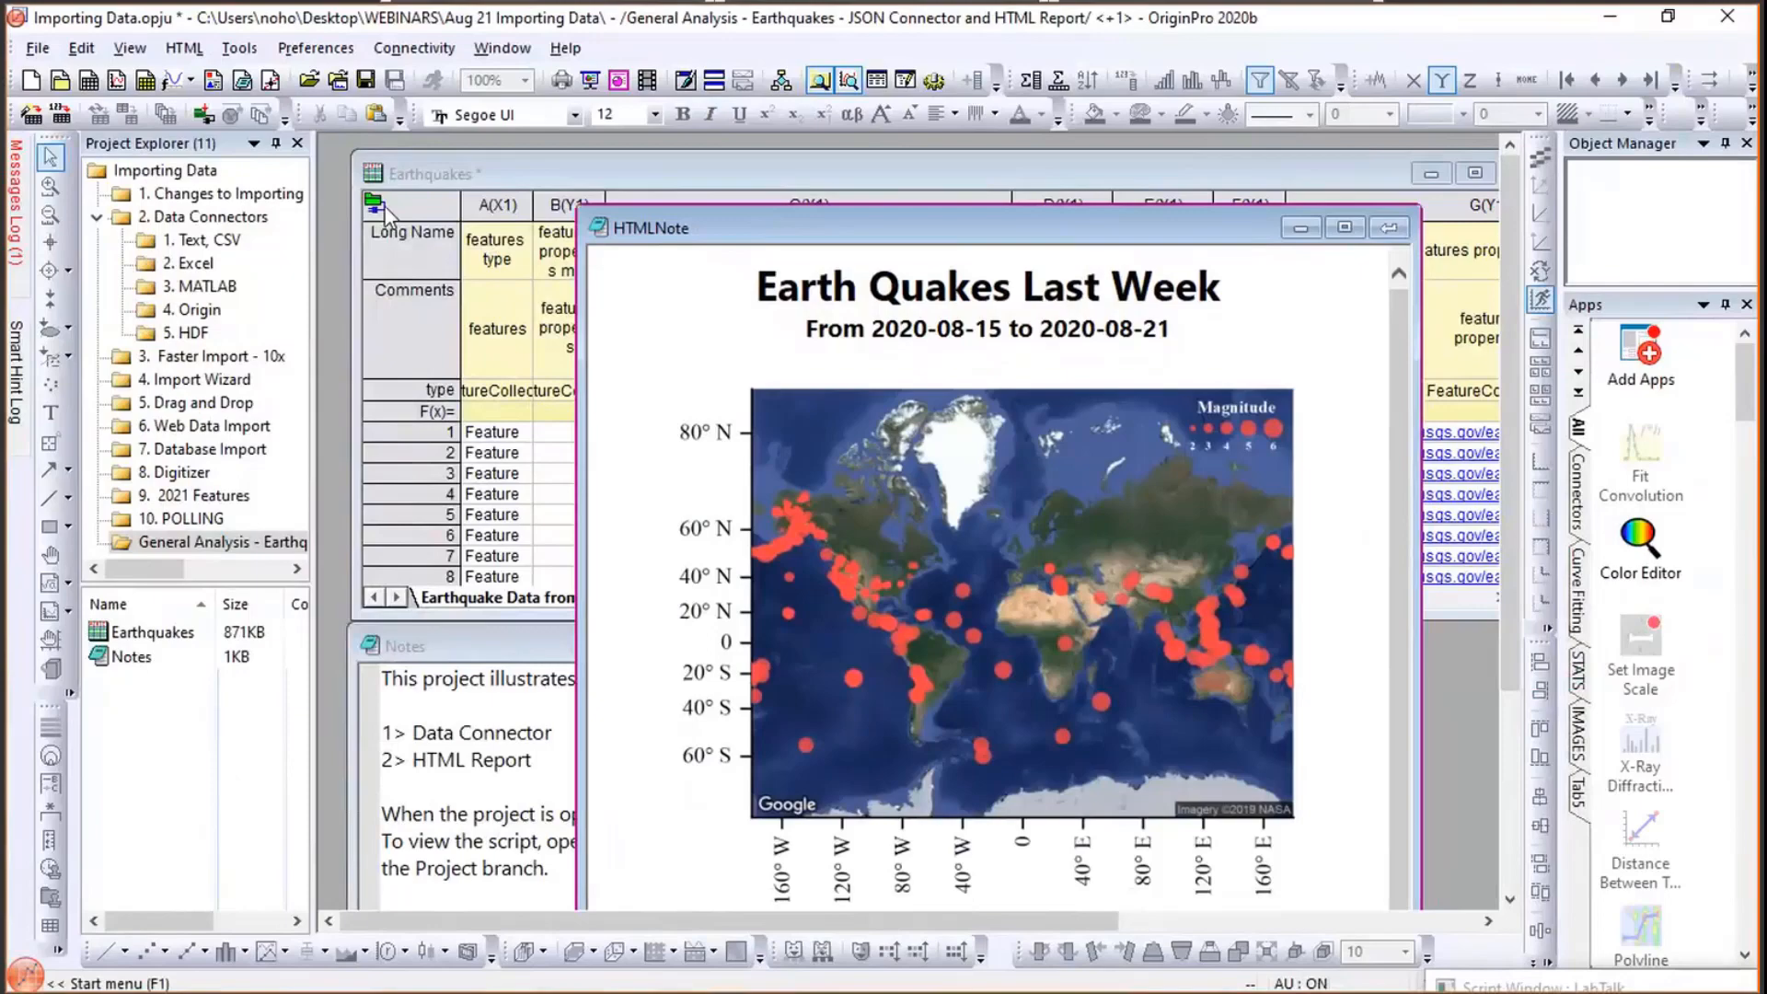
pyautogui.moveTo(598, 198); pyautogui.dragTo(589, 174)
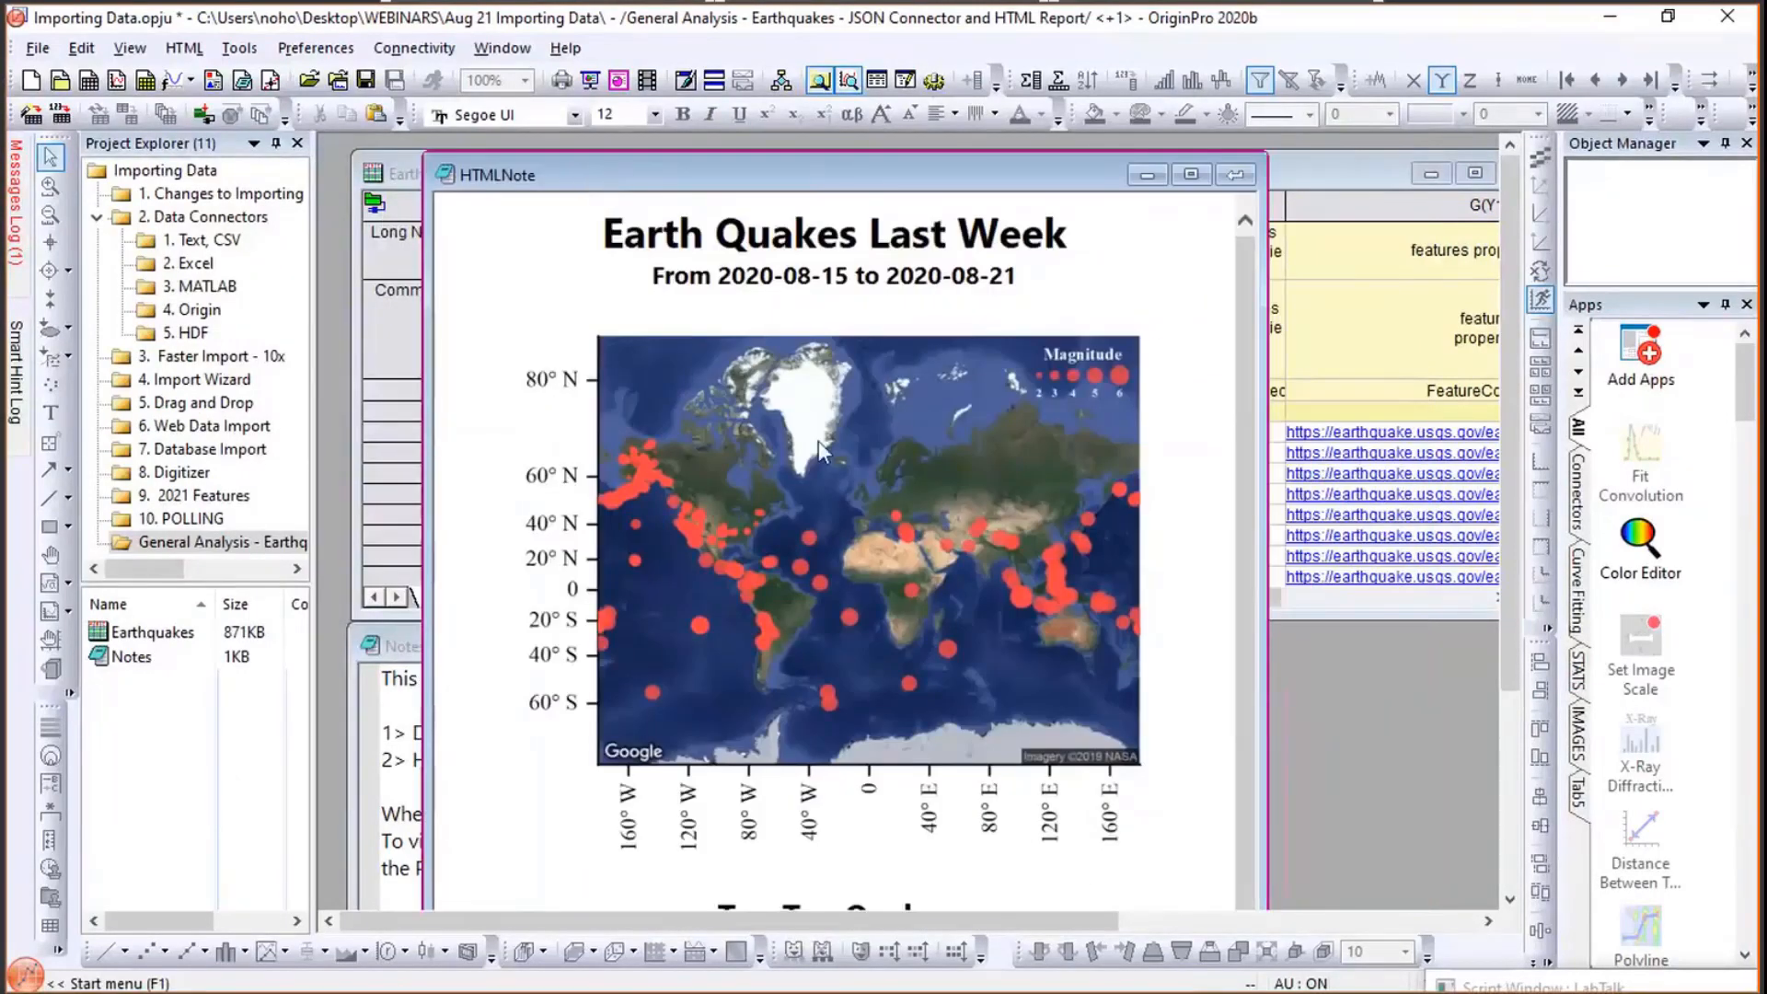
pyautogui.scroll(-4, 1037, 494)
pyautogui.scroll(4, 1037, 494)
# - Toggle the HTML report to its source code, scroll through it, and return to the rendered view
pyautogui.hotkey('ctrl', 'm')
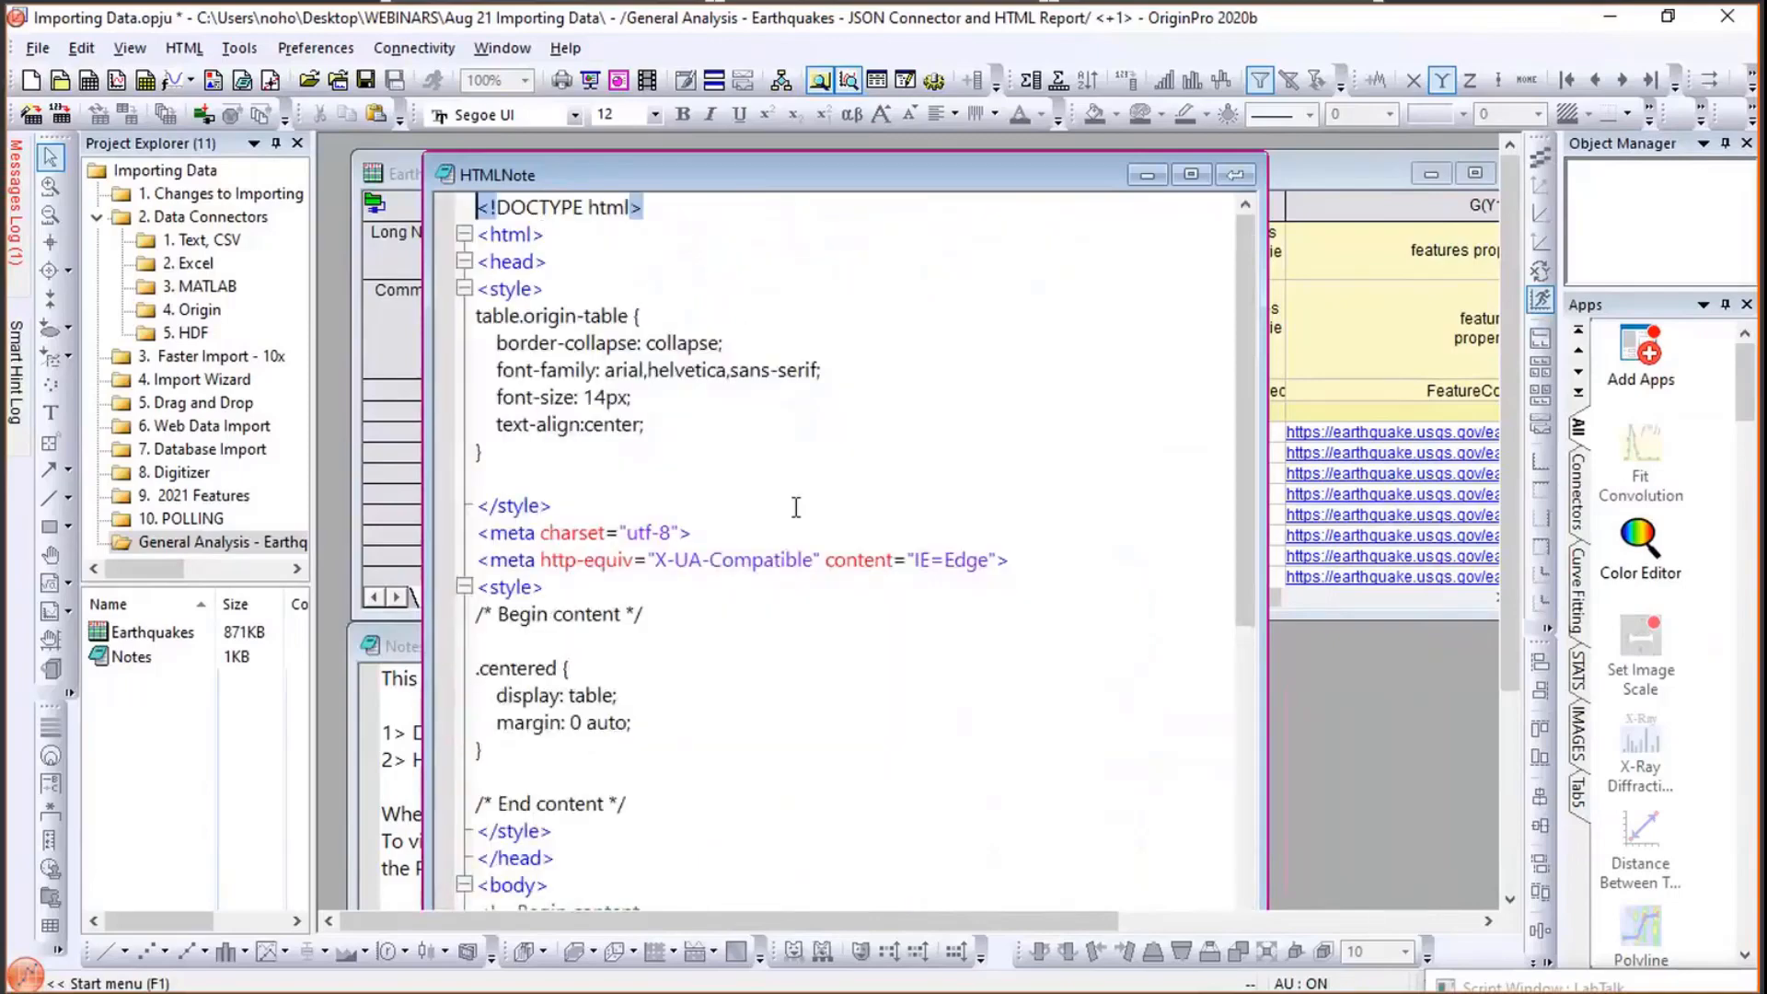
pyautogui.scroll(-10, 796, 507)
pyautogui.scroll(5, 796, 508)
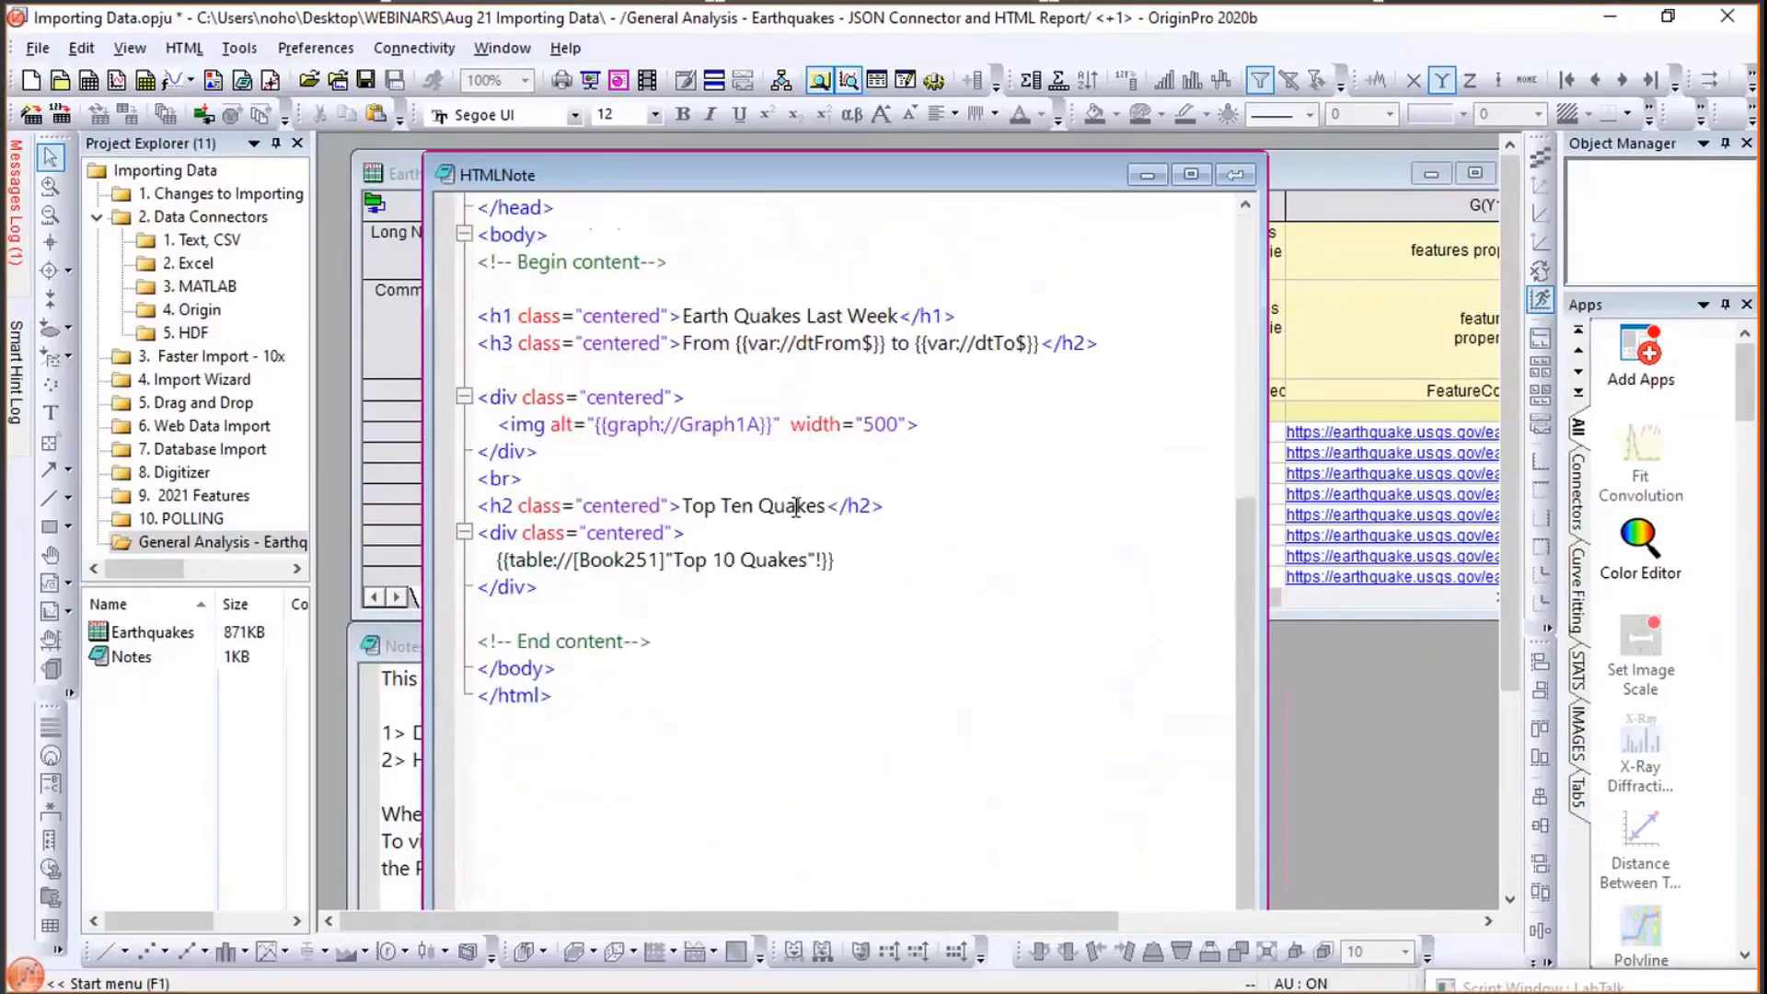
pyautogui.scroll(7, 796, 507)
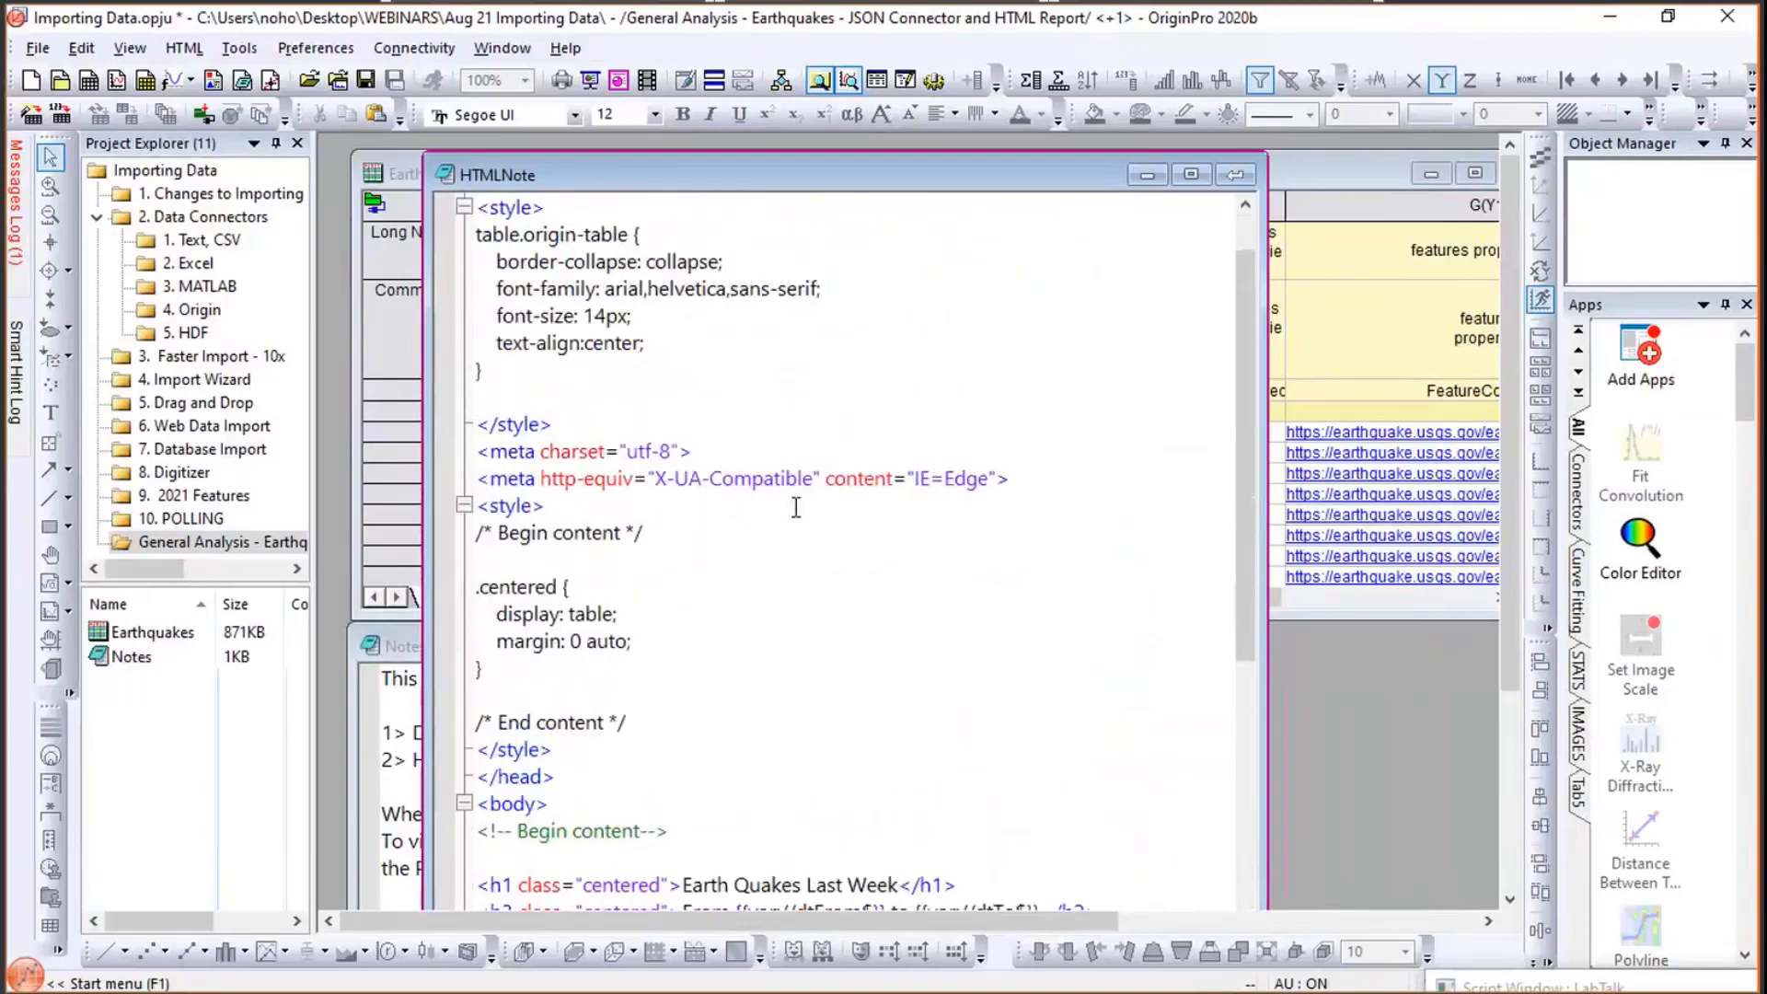
pyautogui.scroll(1, 796, 507)
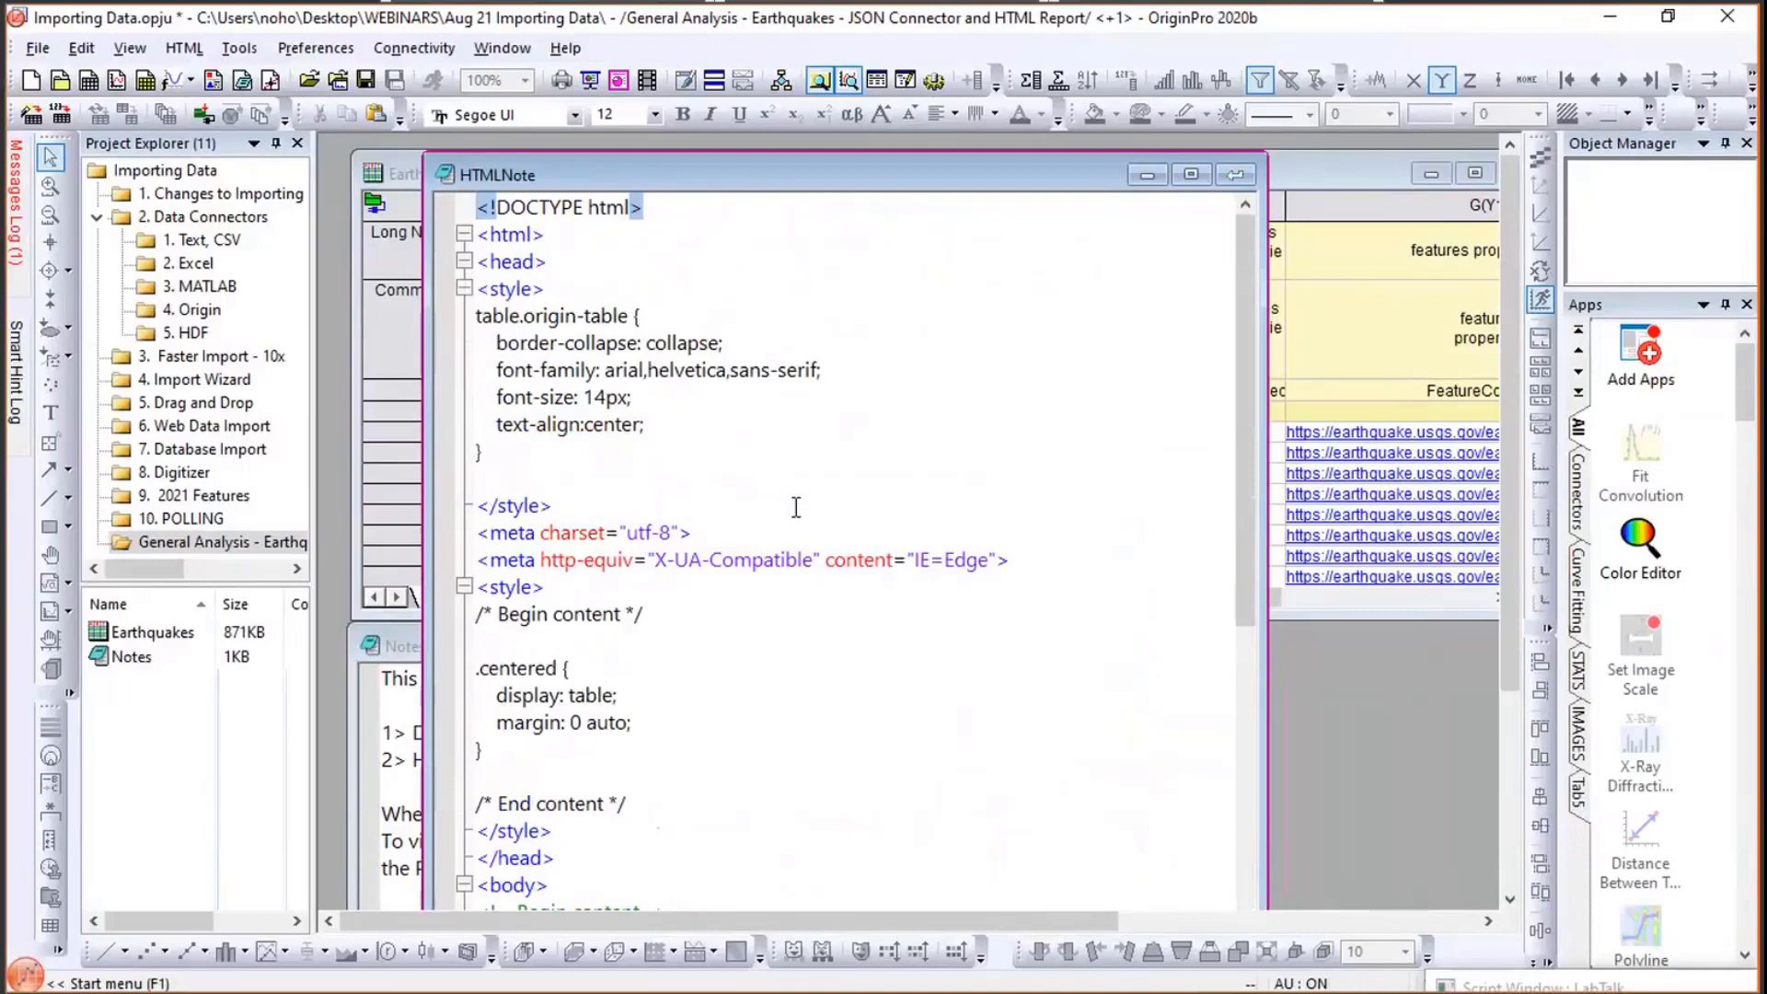
pyautogui.hotkey('ctrl', 'm')
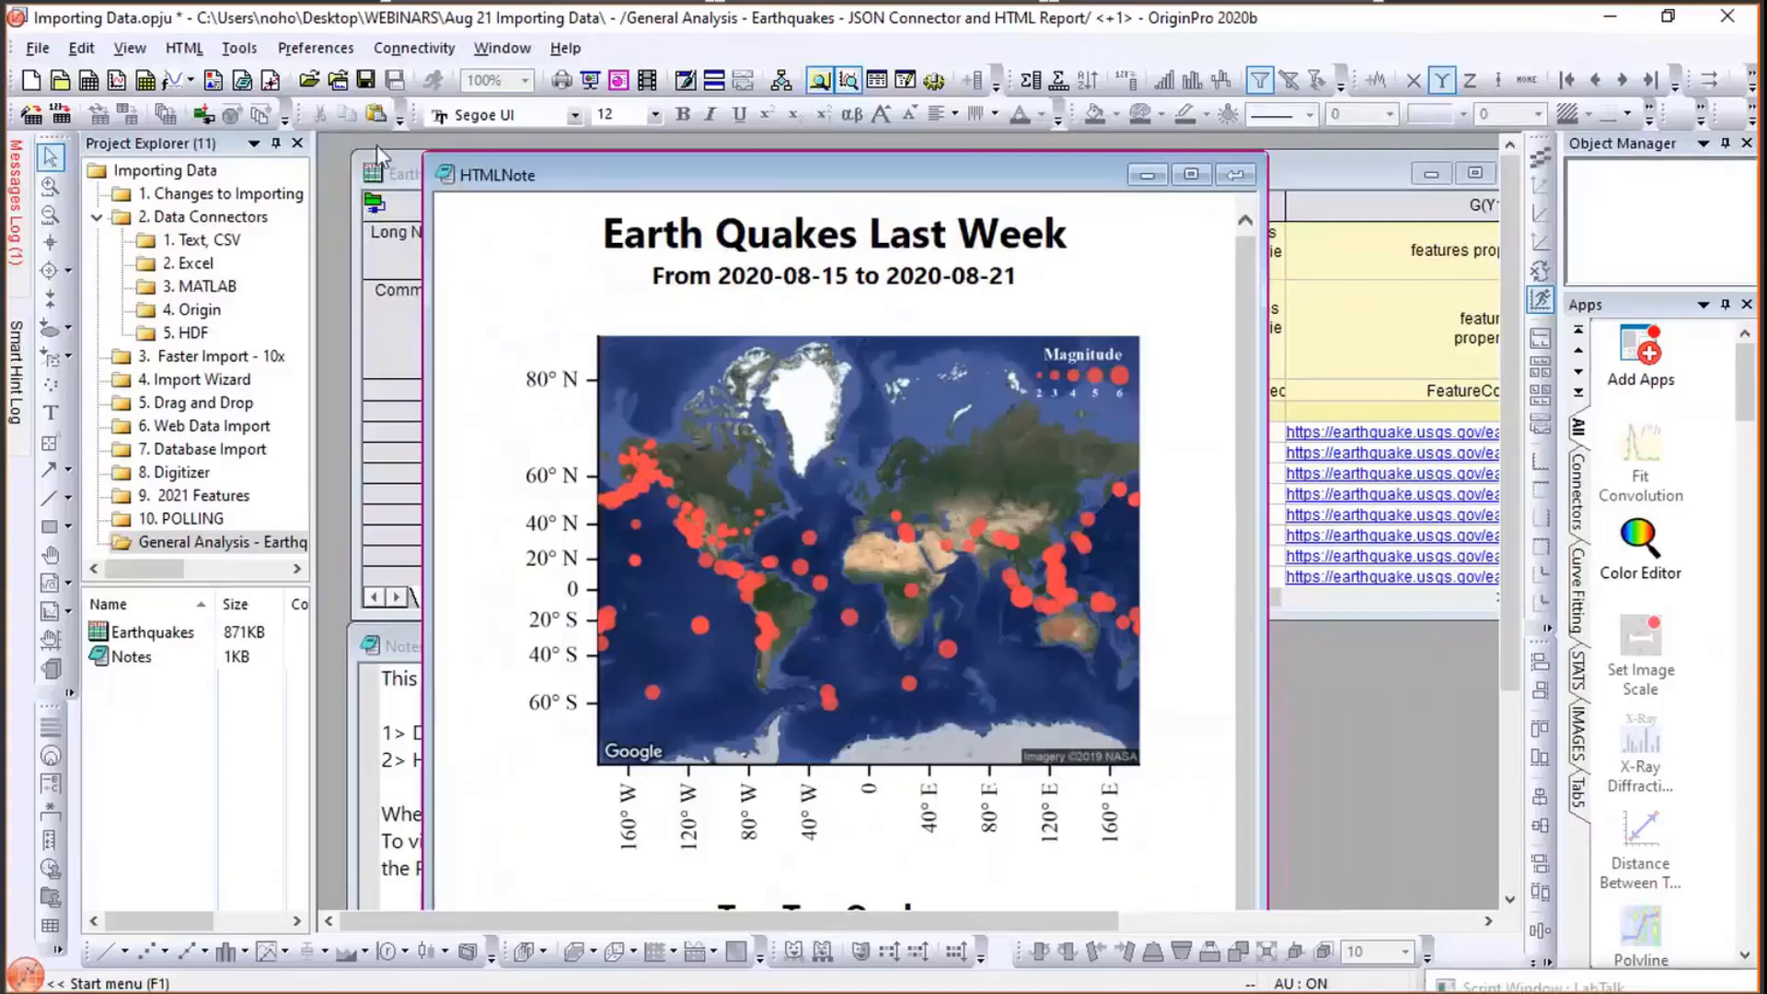
# - Inspect the Earthquakes worksheet's data connector source URL and its date parameters, then cancel the dialog
pyautogui.click(374, 210)
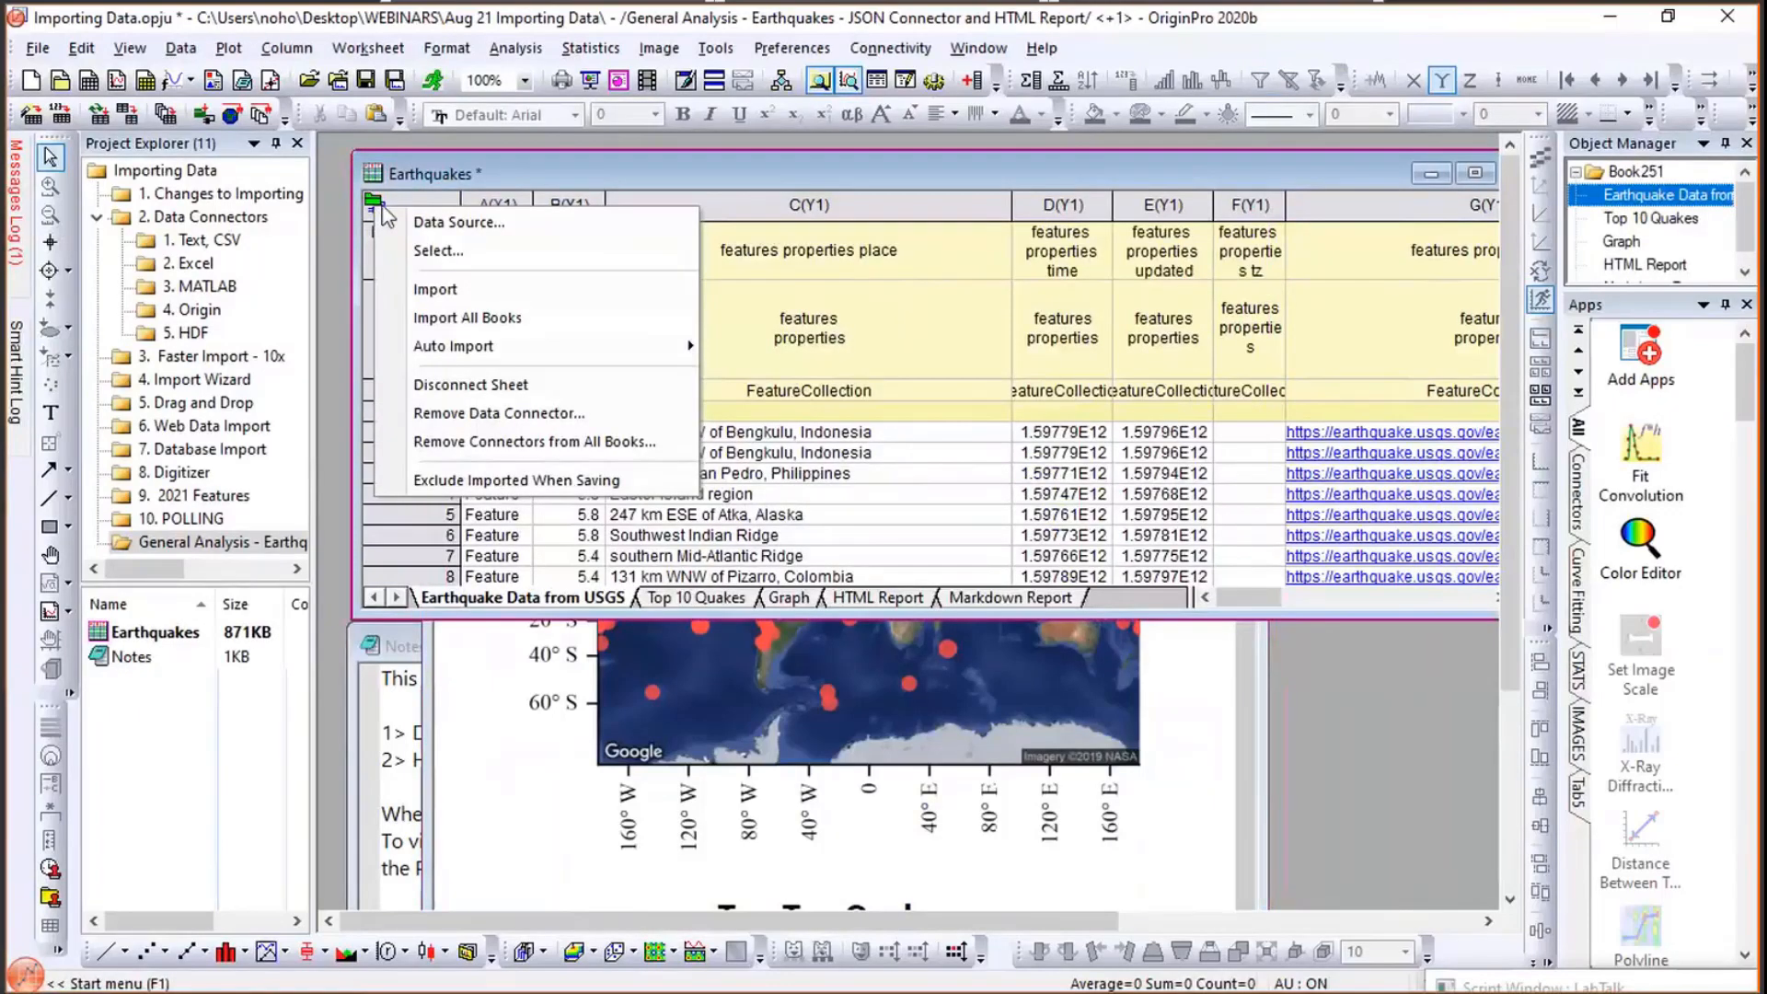
pyautogui.click(414, 224)
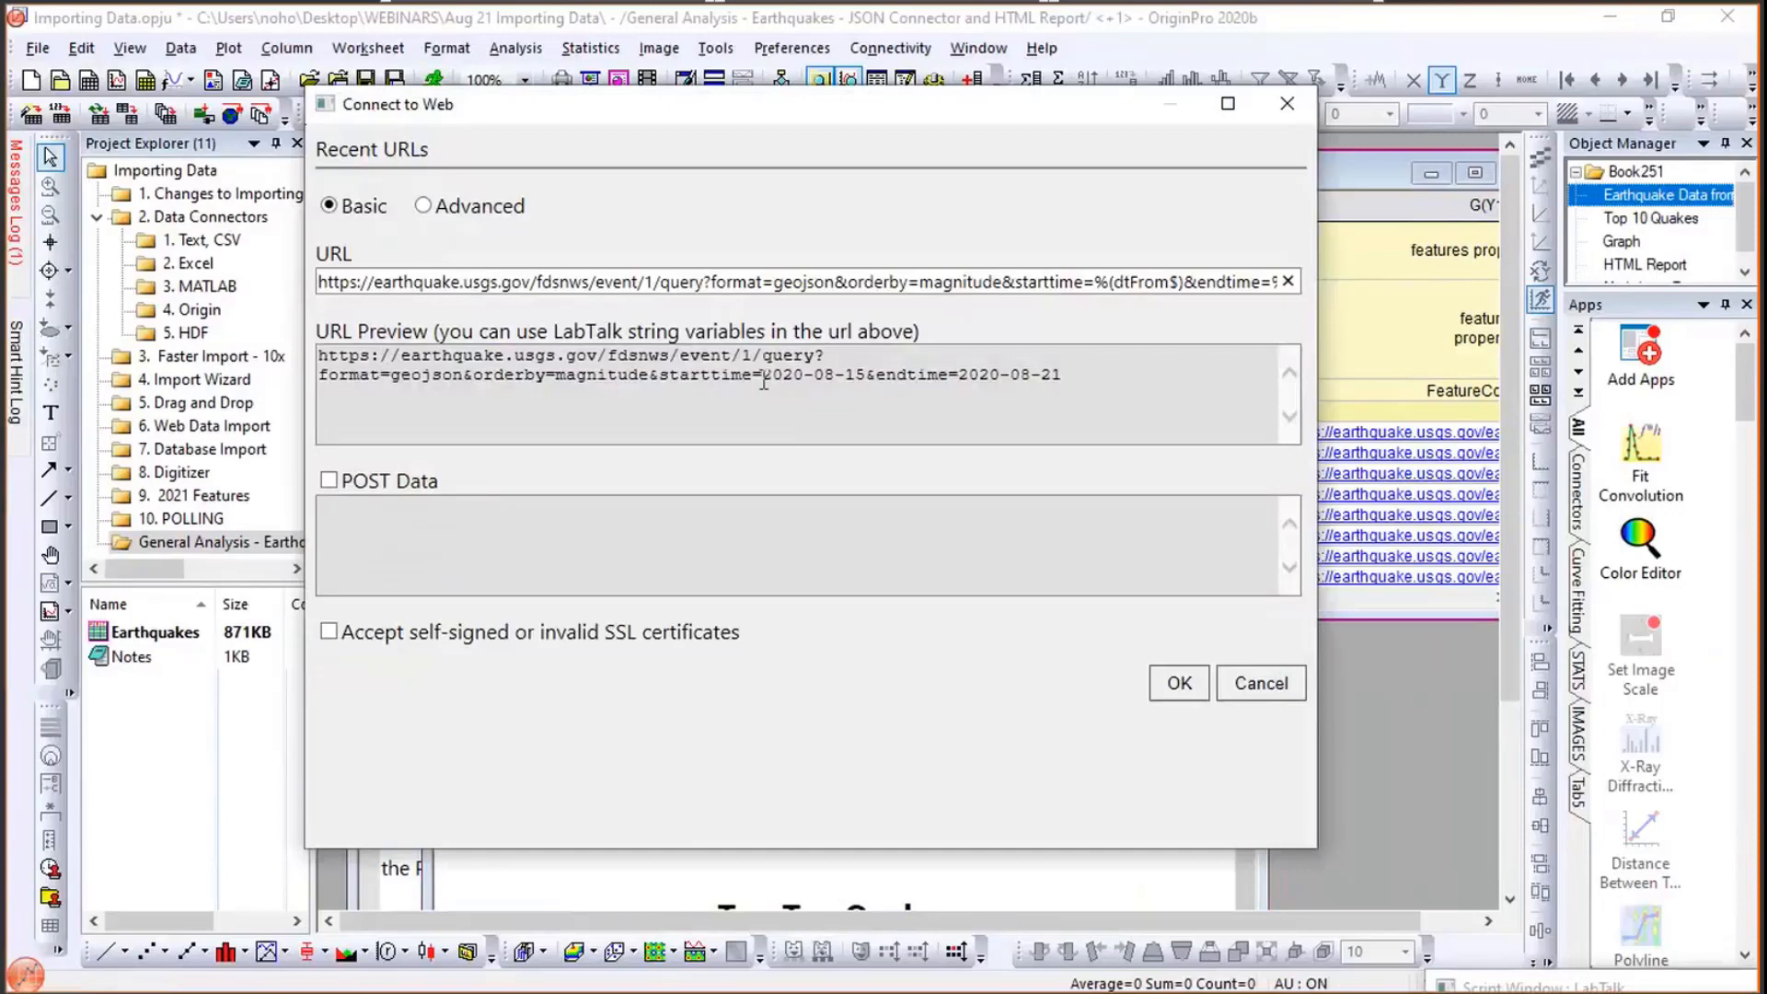
pyautogui.moveTo(764, 384); pyautogui.dragTo(1061, 381)
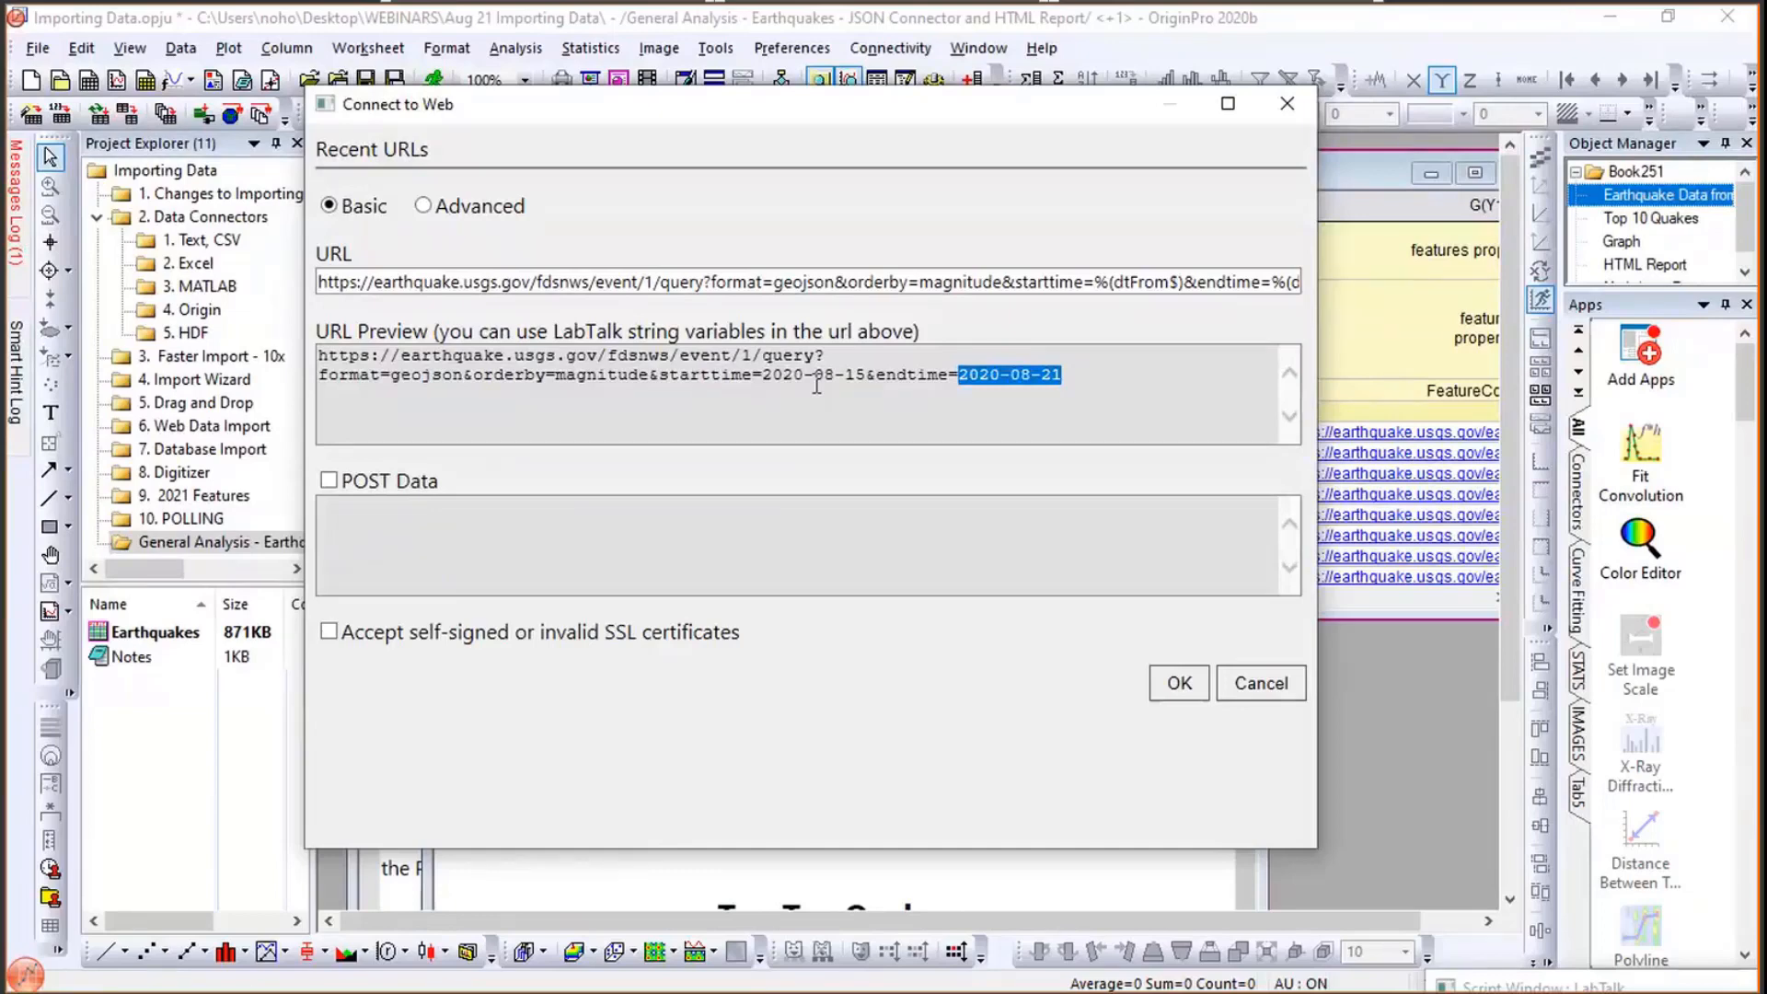
pyautogui.click(1238, 683)
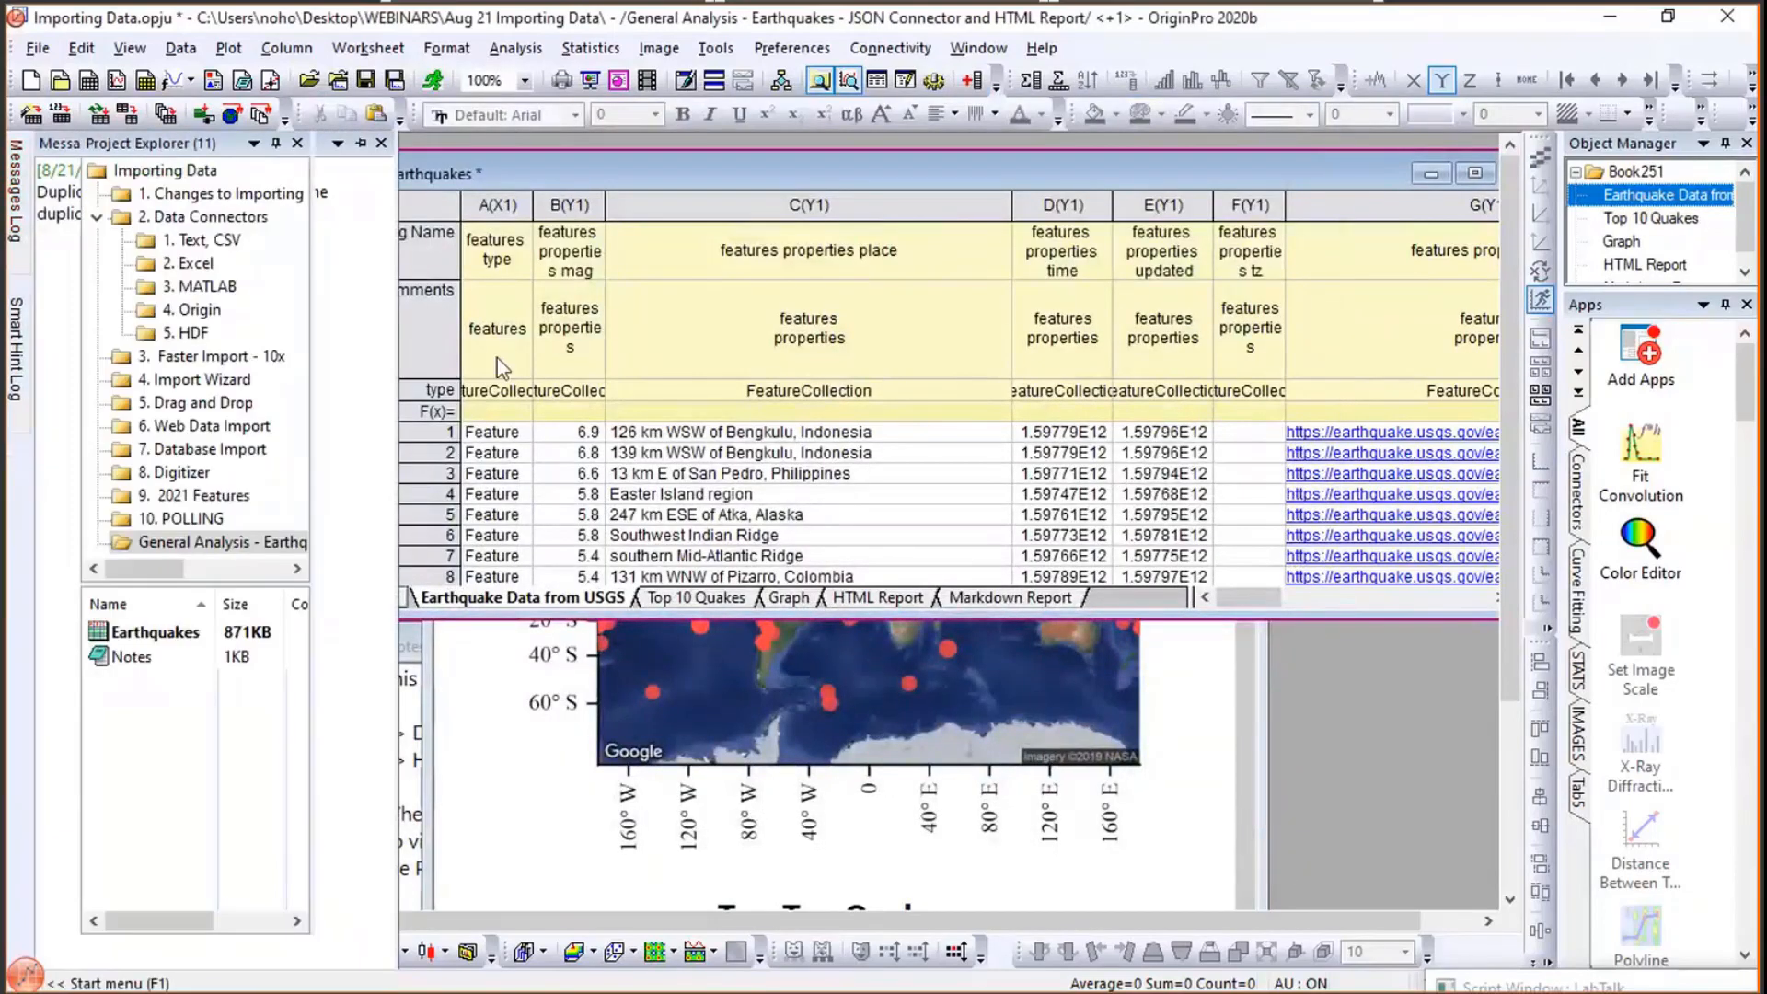
# - Go to the Digitizer folder, follow the journal figure link, and copy the scatterplot image
pyautogui.click(241, 450)
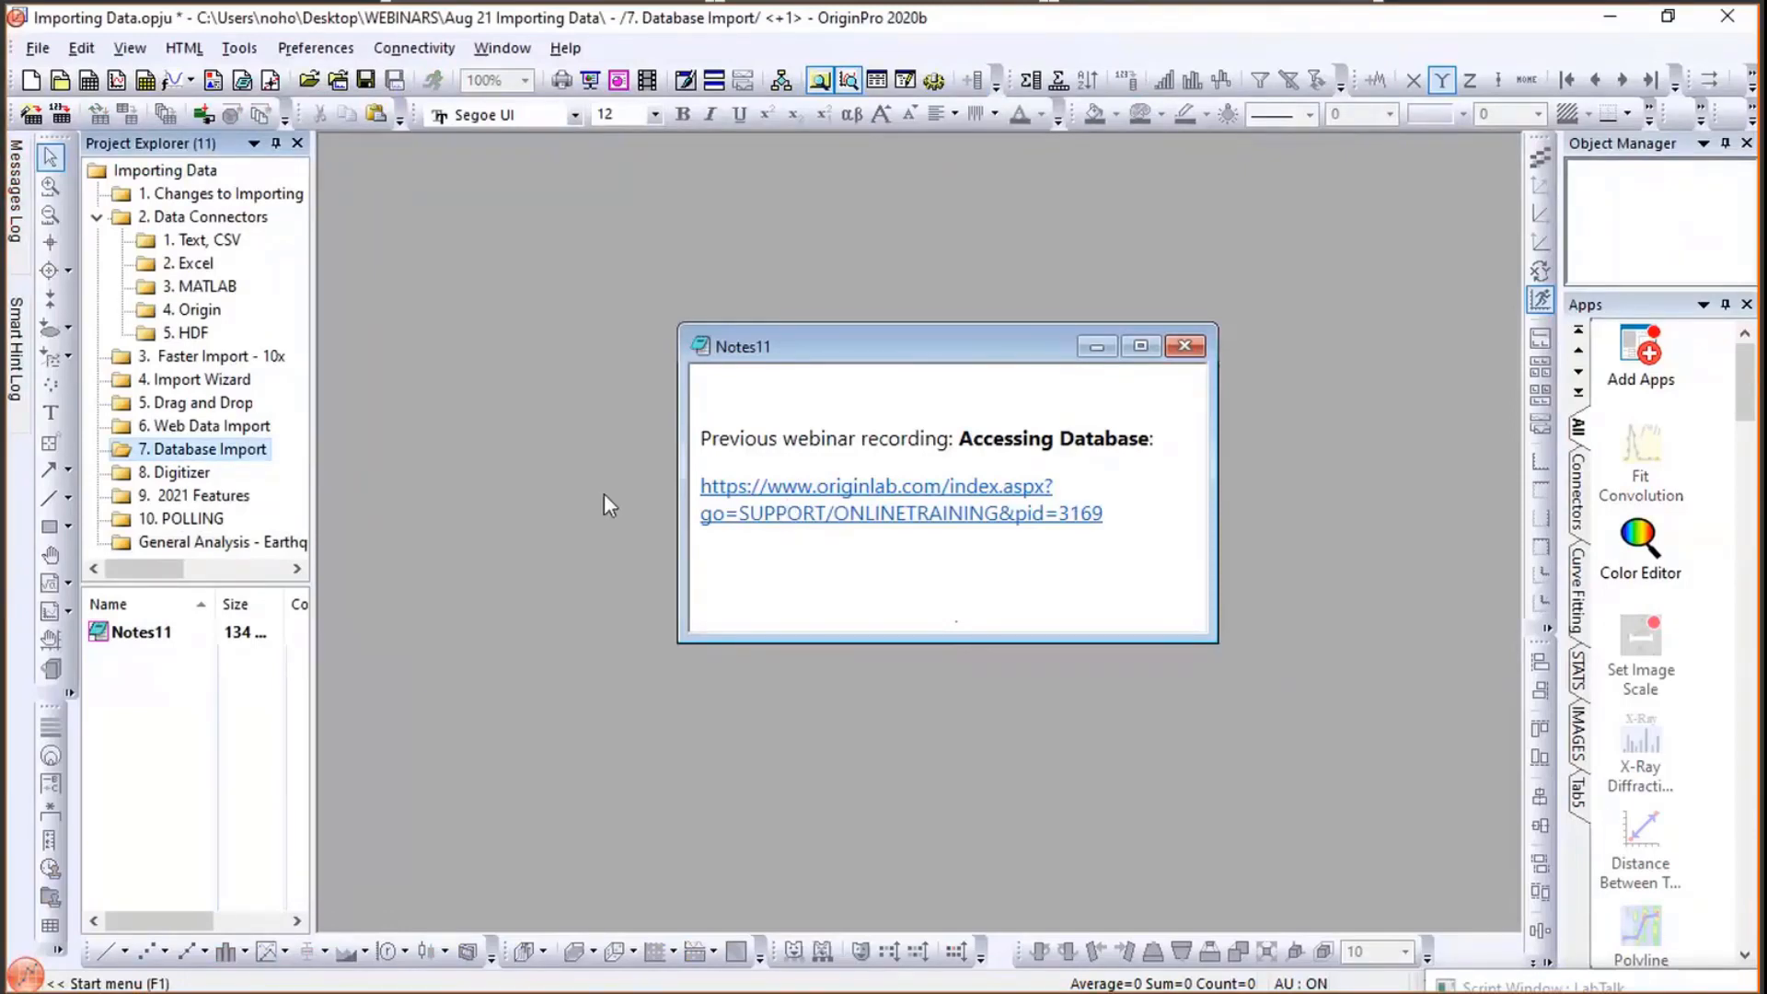
pyautogui.click(178, 475)
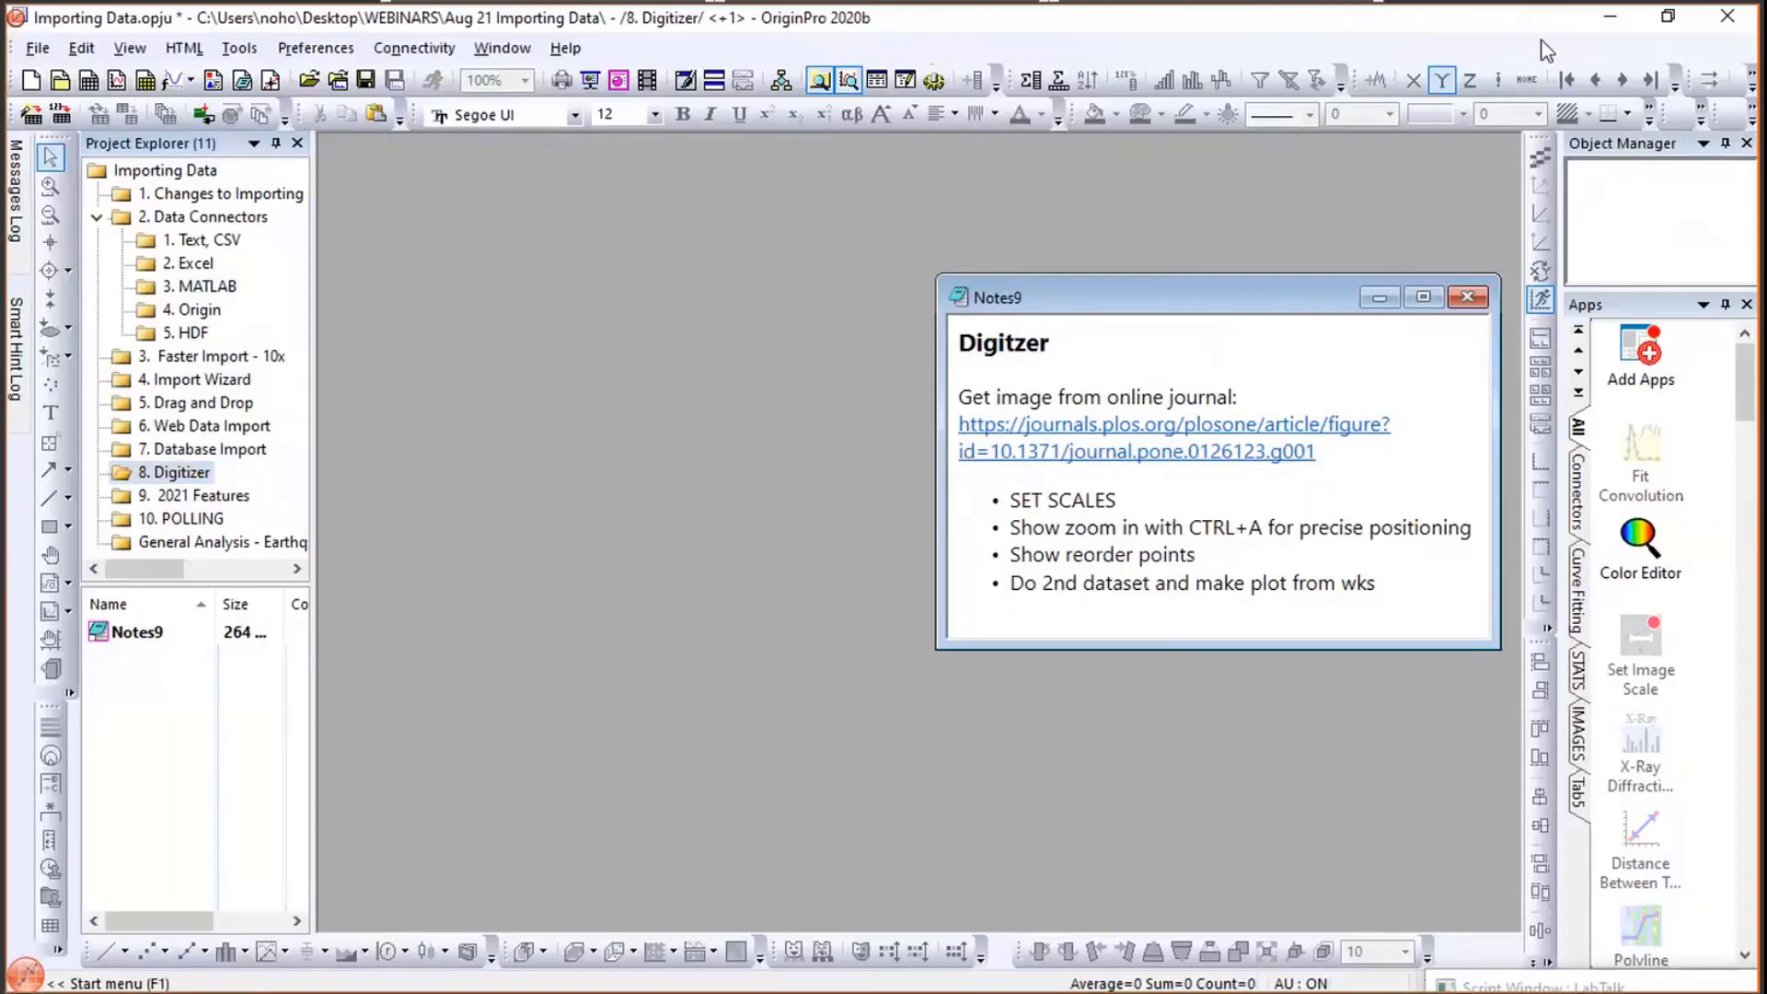
pyautogui.click(1275, 439)
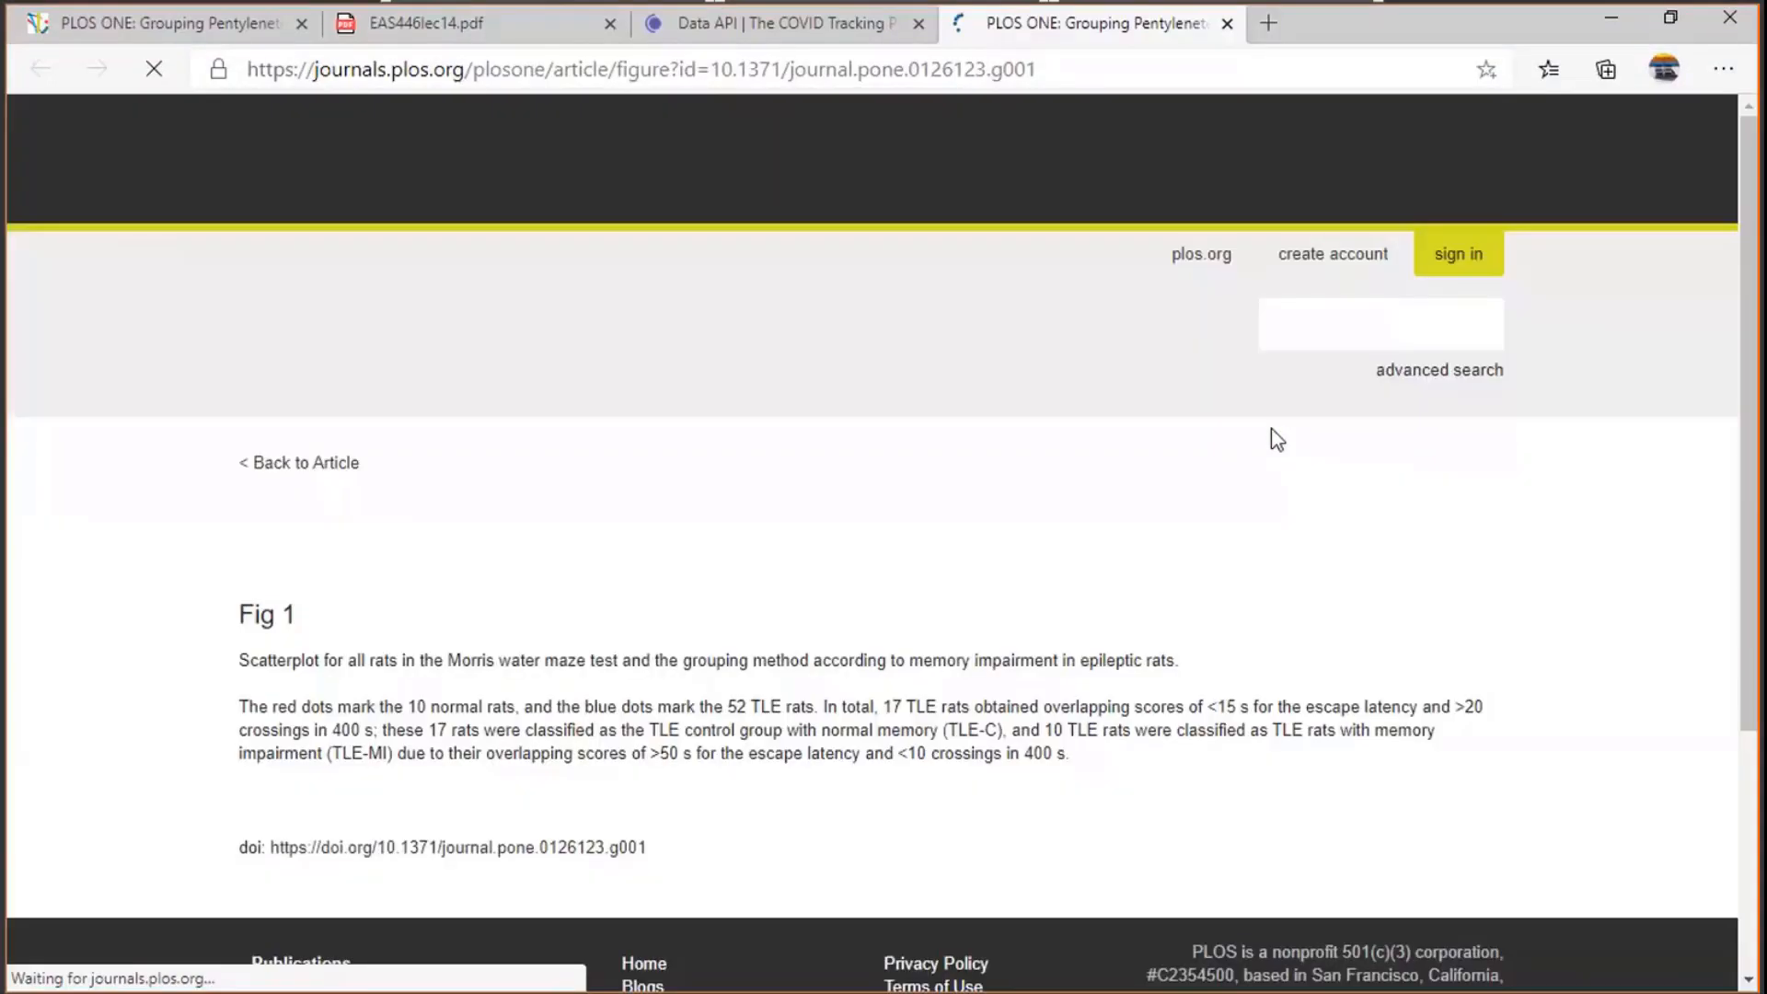
pyautogui.scroll(-7, 830, 451)
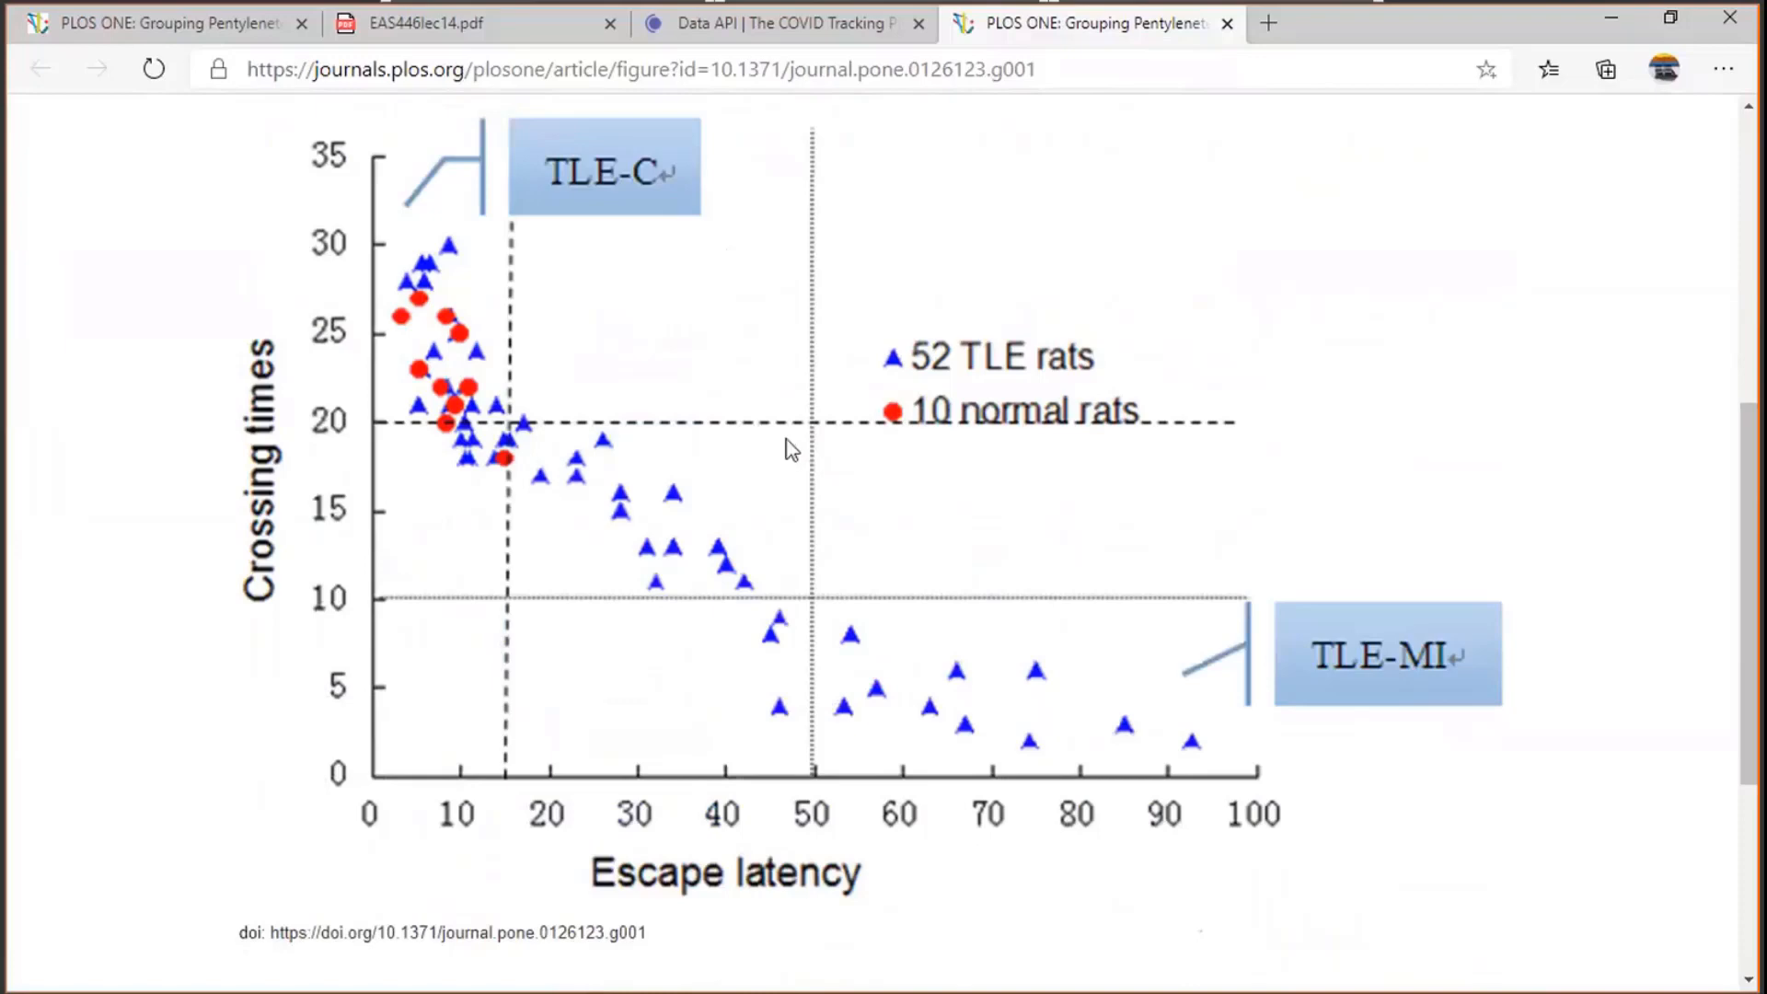
pyautogui.rightClick(714, 351)
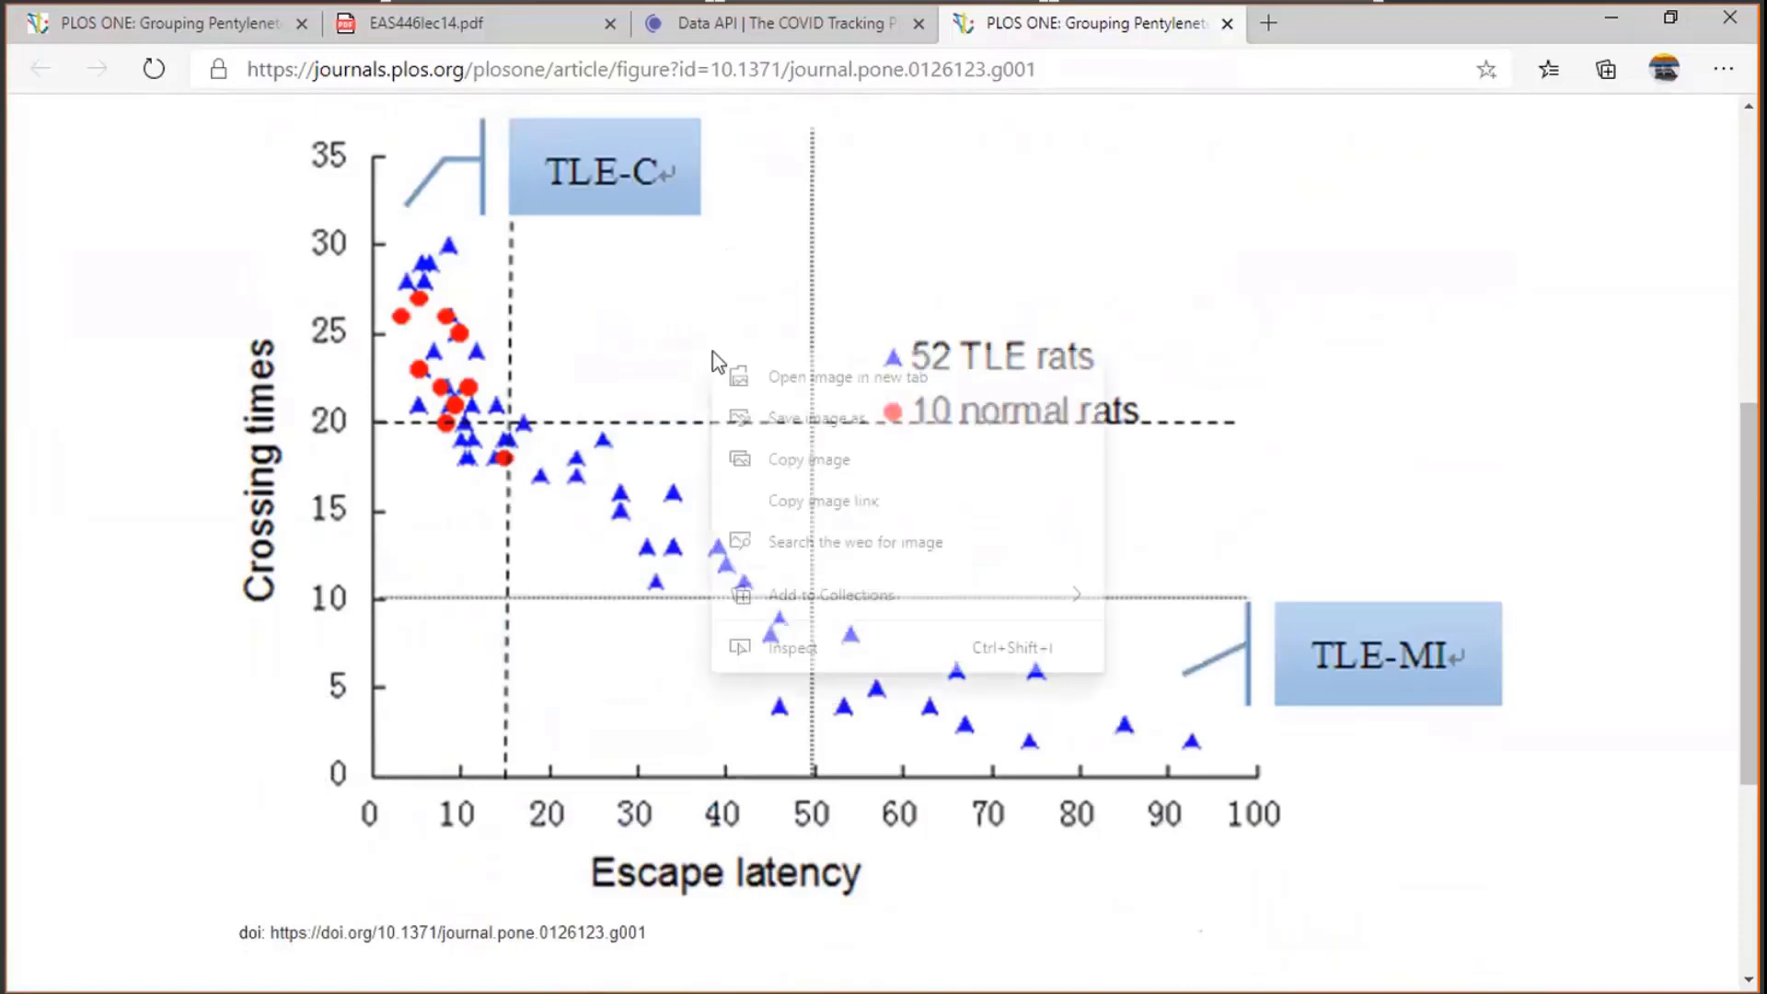
pyautogui.click(806, 469)
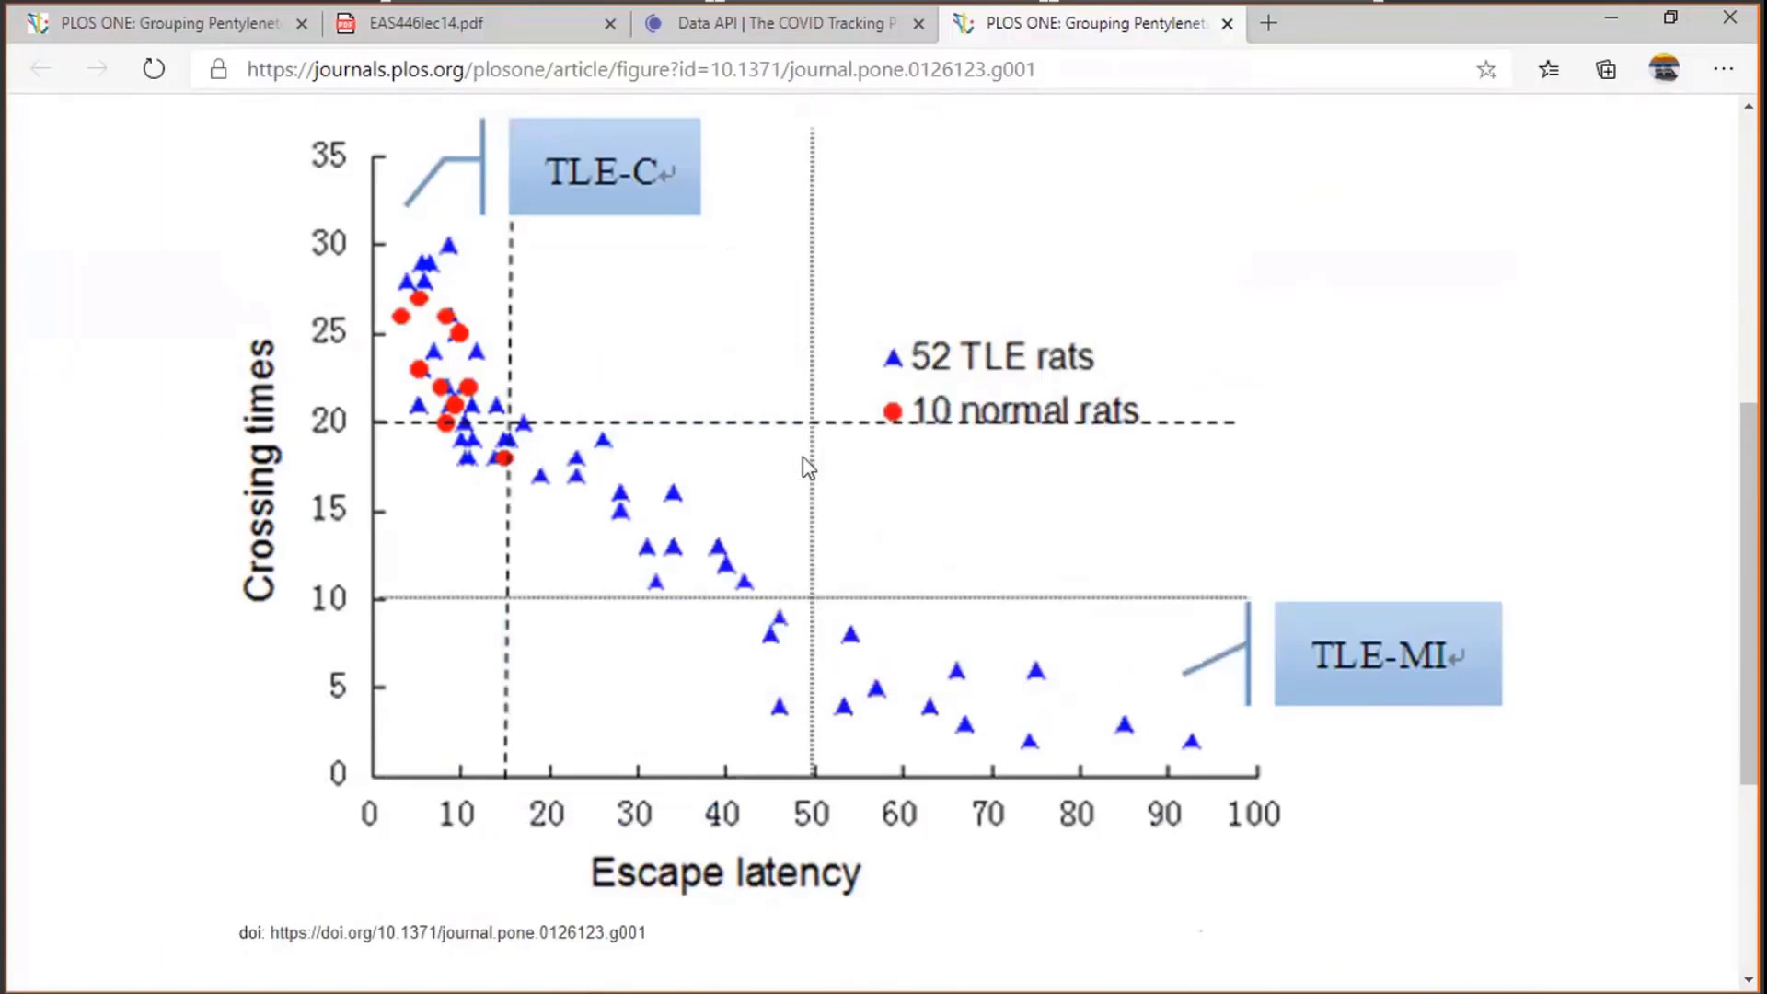
# - Return to Origin, start the Digitizer tool, and import the copied image from the clipboard
pyautogui.hotkey('alt', 'Tab')
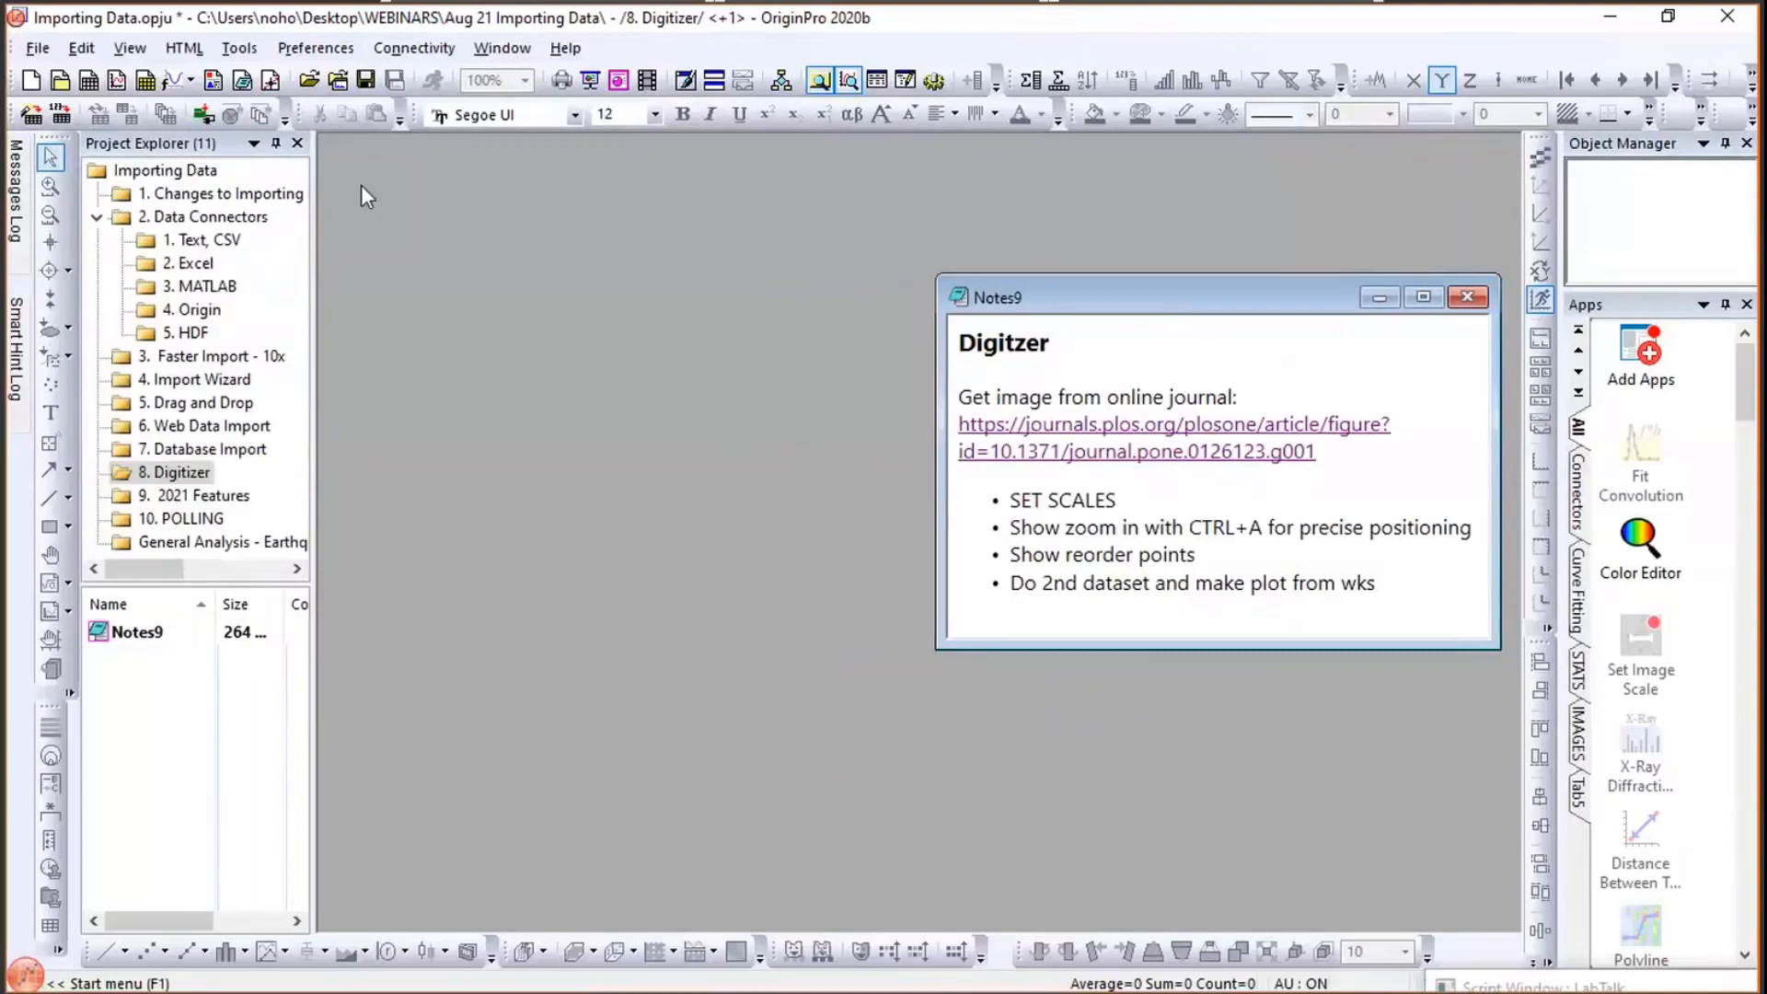
pyautogui.click(241, 52)
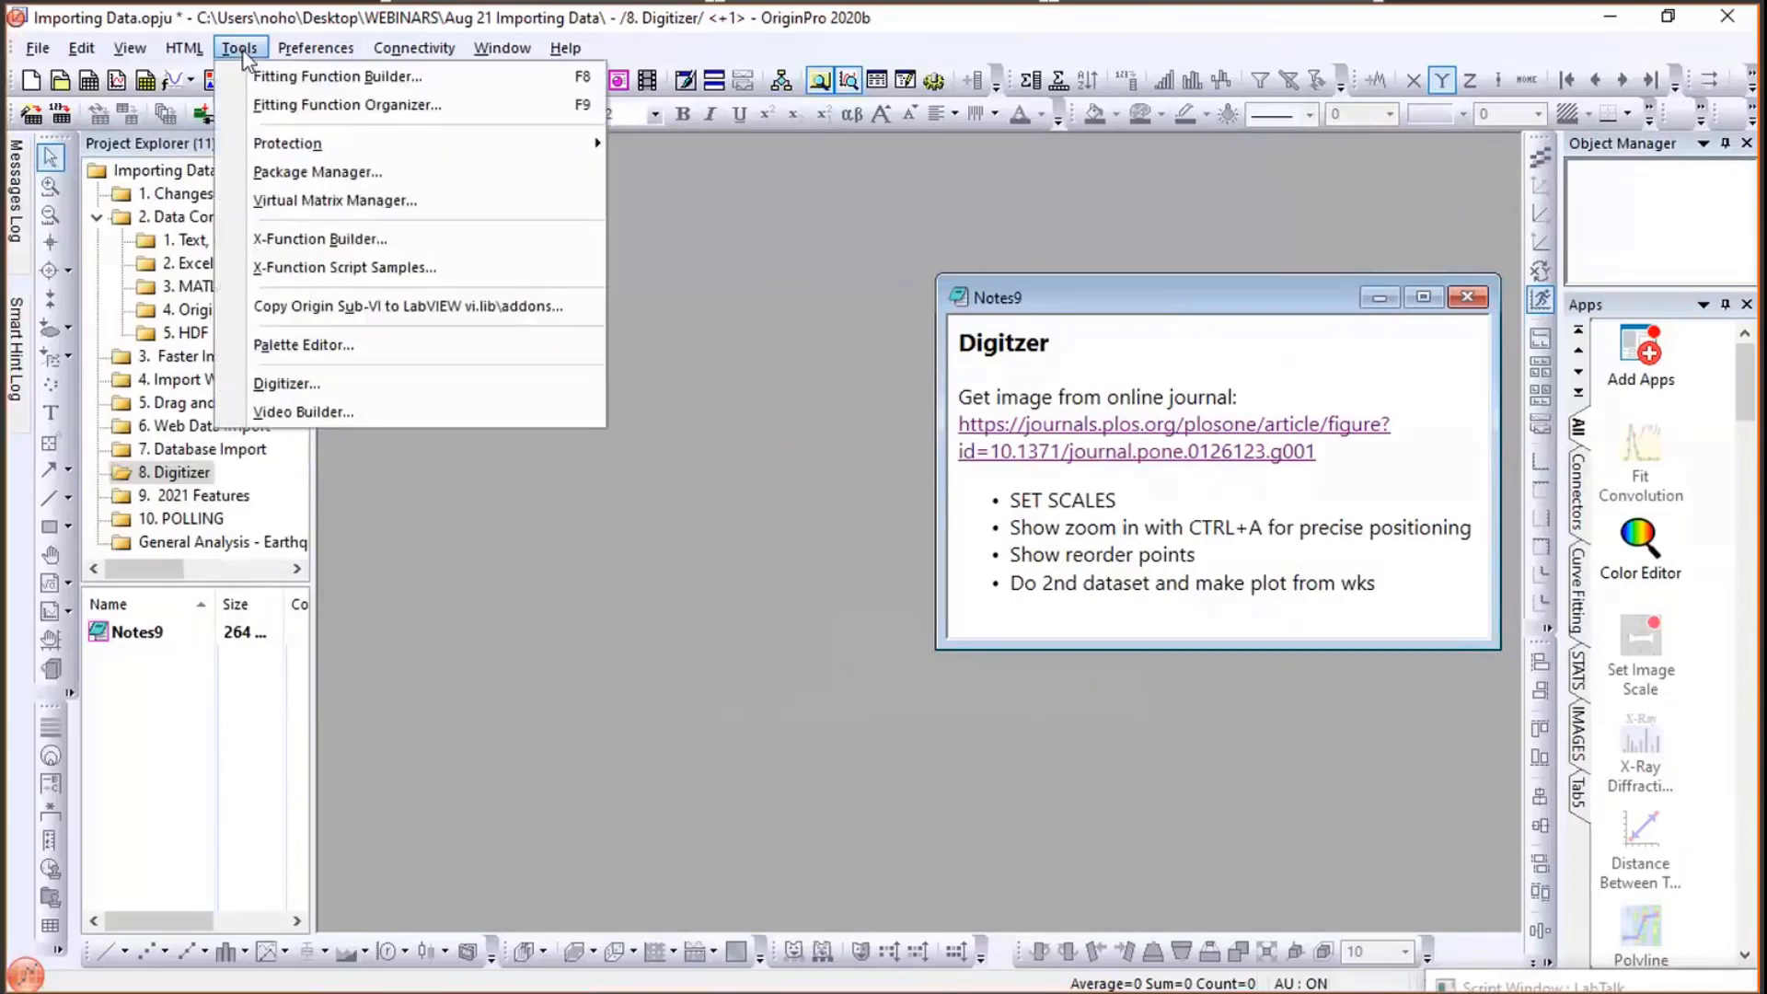
pyautogui.click(283, 385)
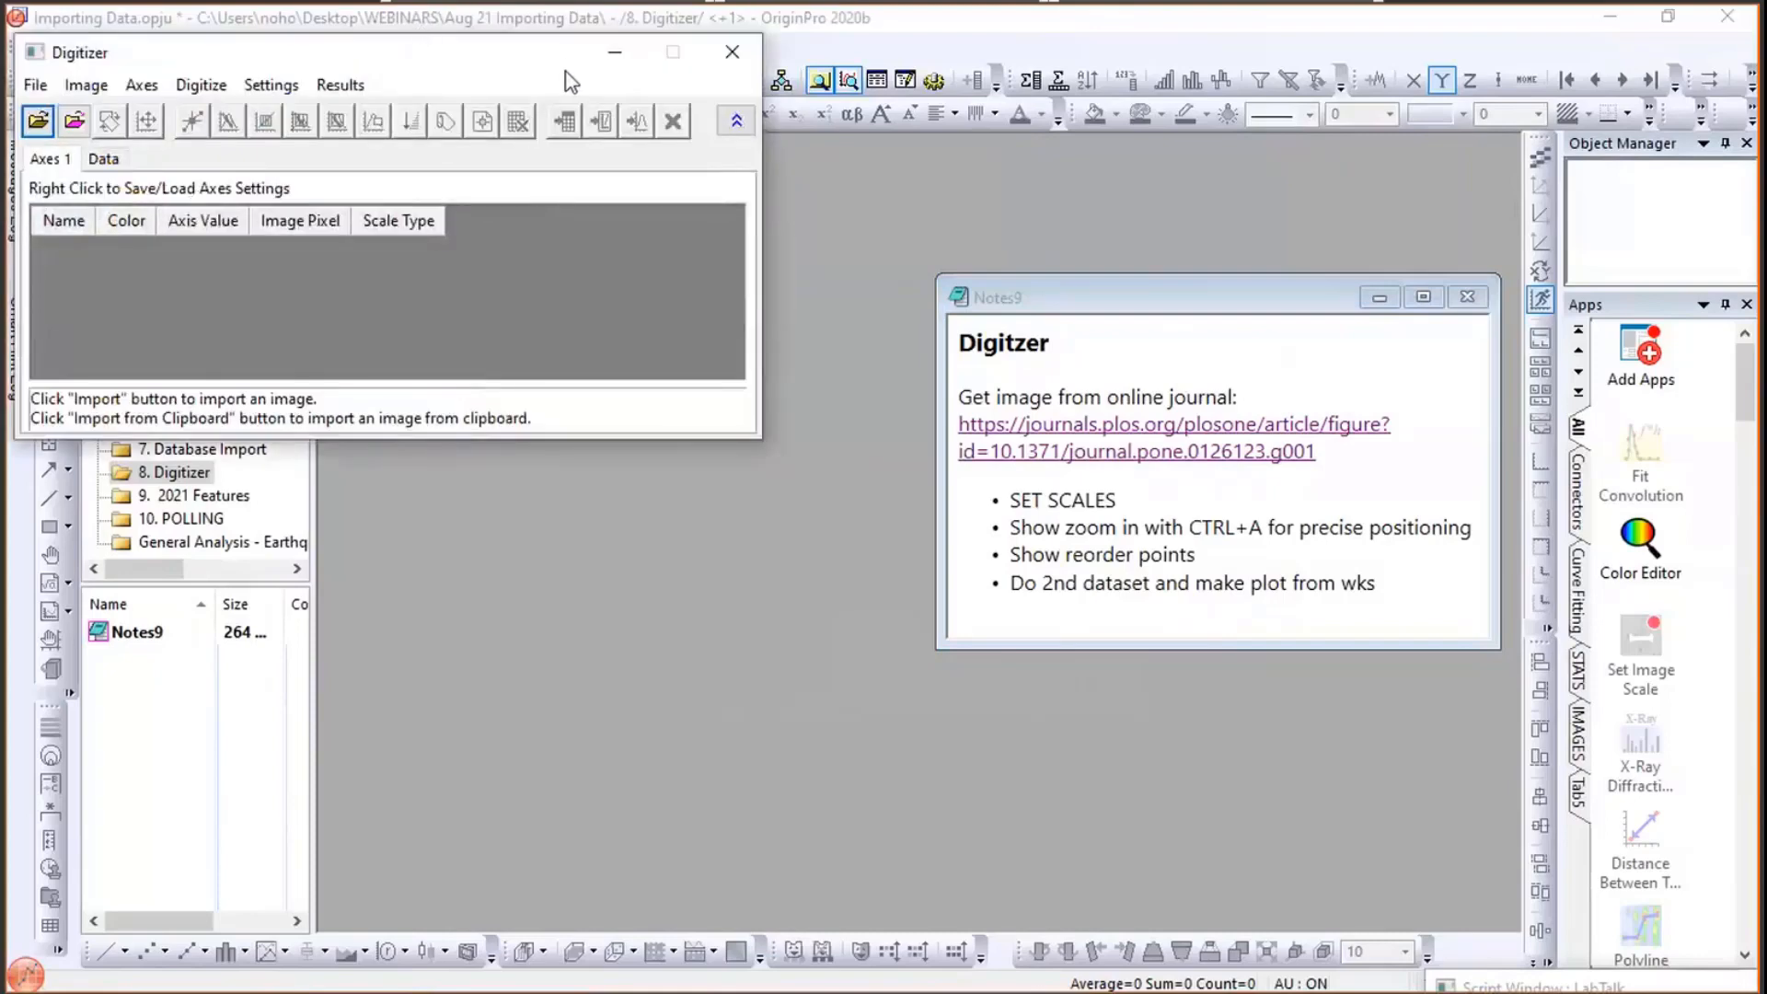
pyautogui.moveTo(566, 71); pyautogui.dragTo(710, 91)
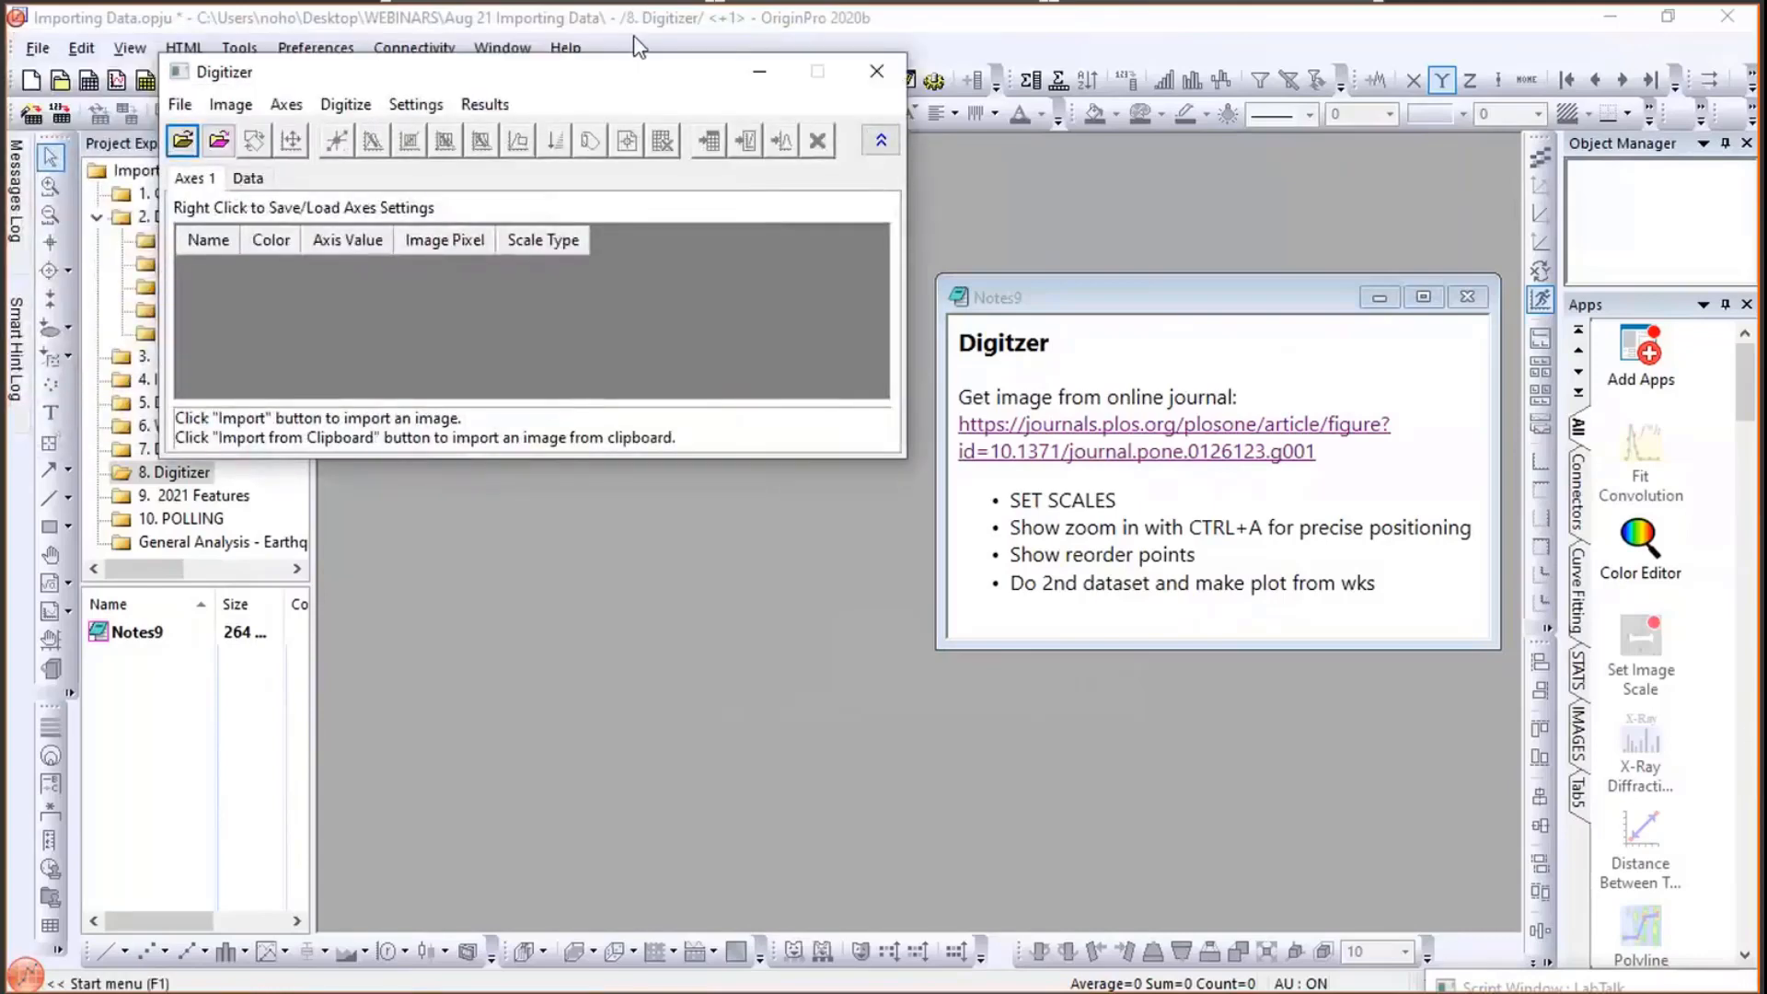
pyautogui.click(221, 149)
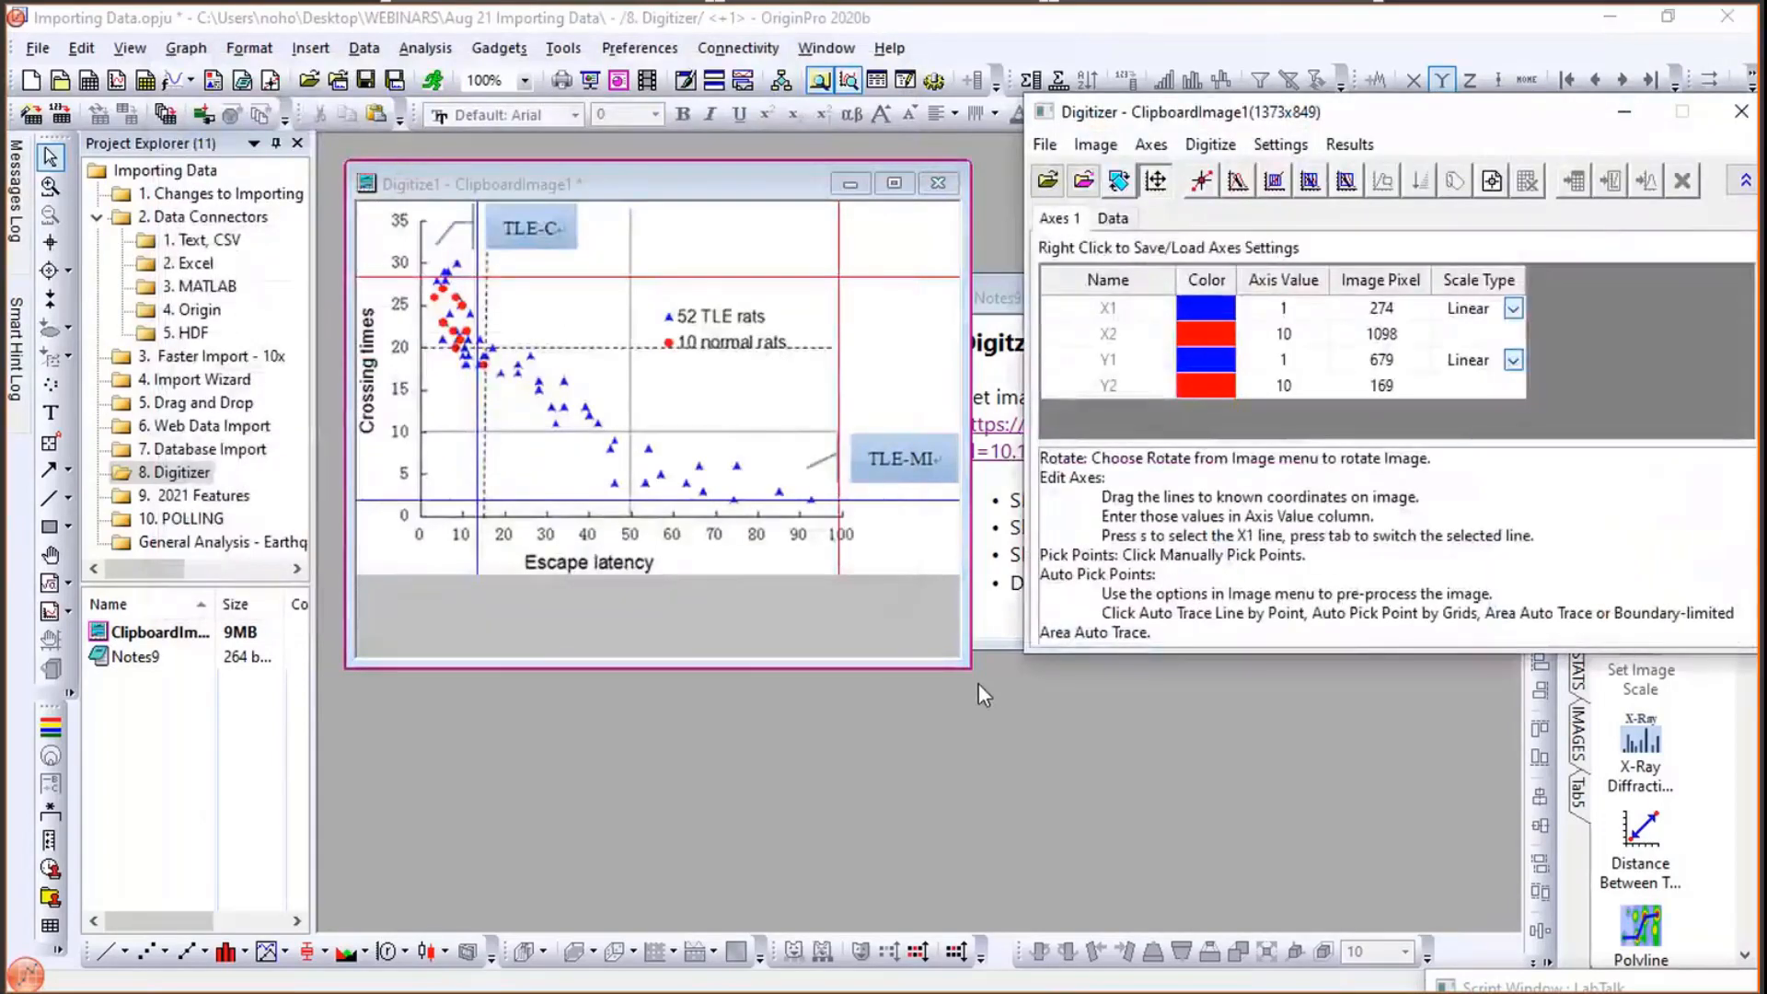
# - Enlarge the digitized image window and move the Digitizer dialog aside
pyautogui.click(961, 658)
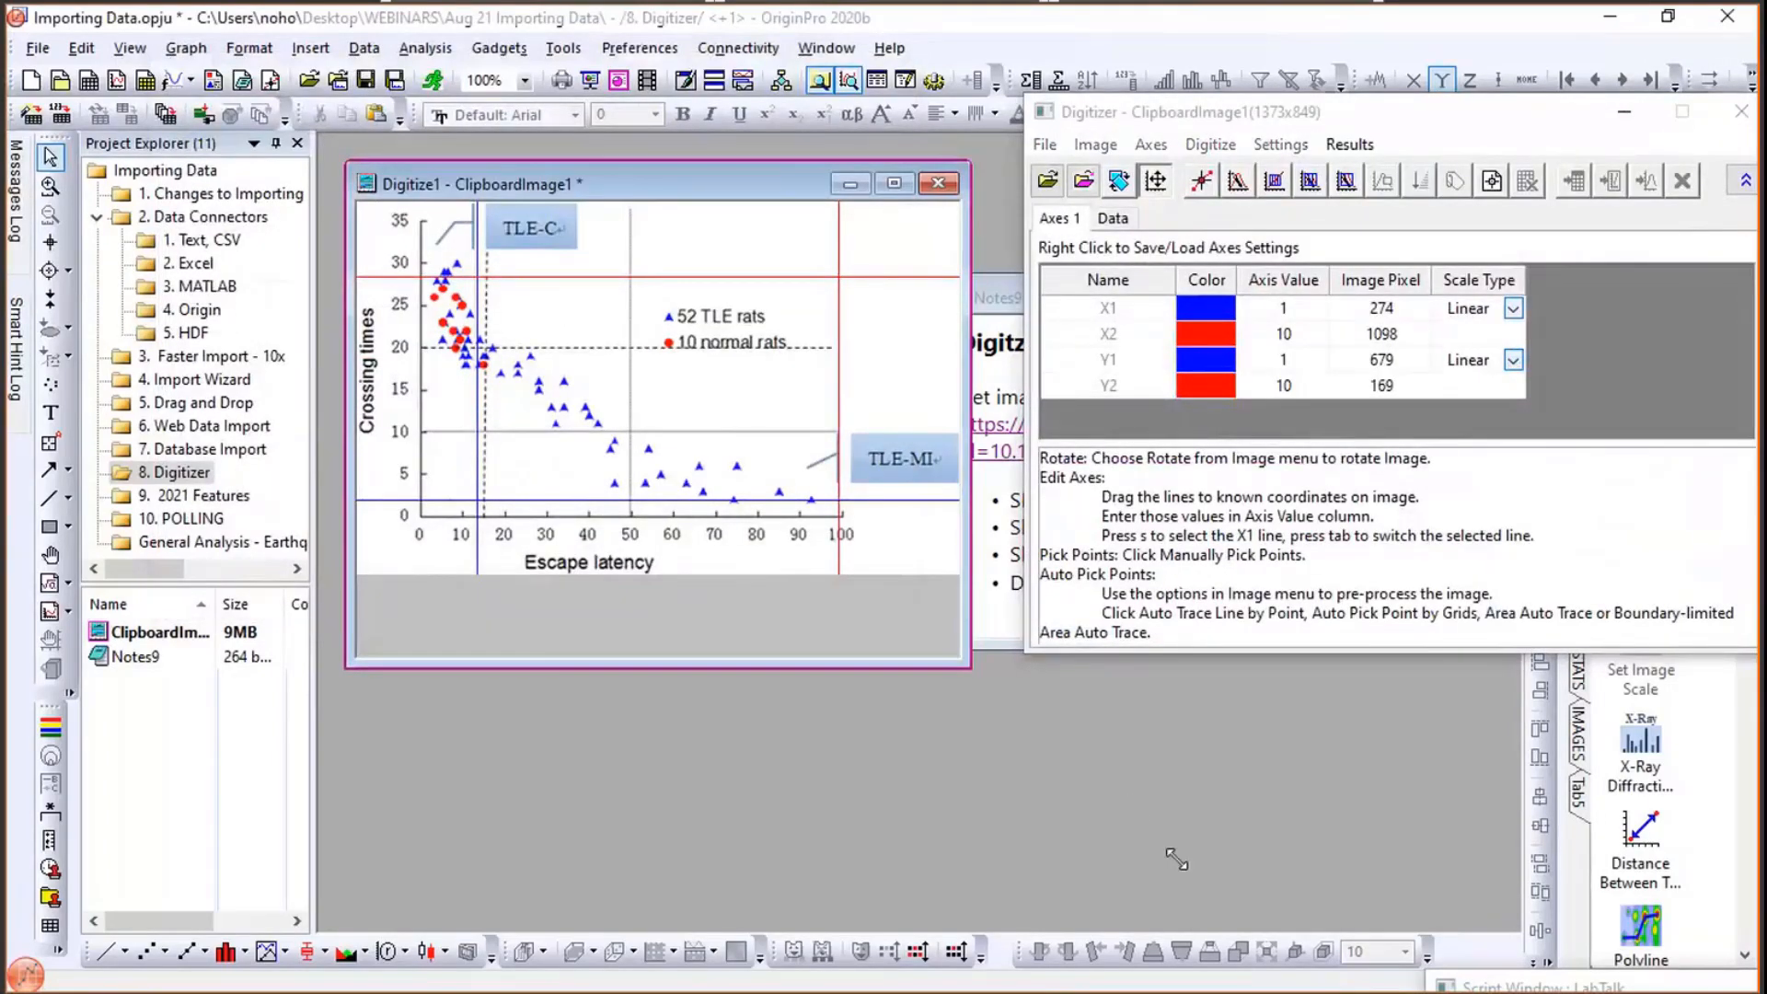
pyautogui.moveTo(962, 658); pyautogui.dragTo(1186, 869)
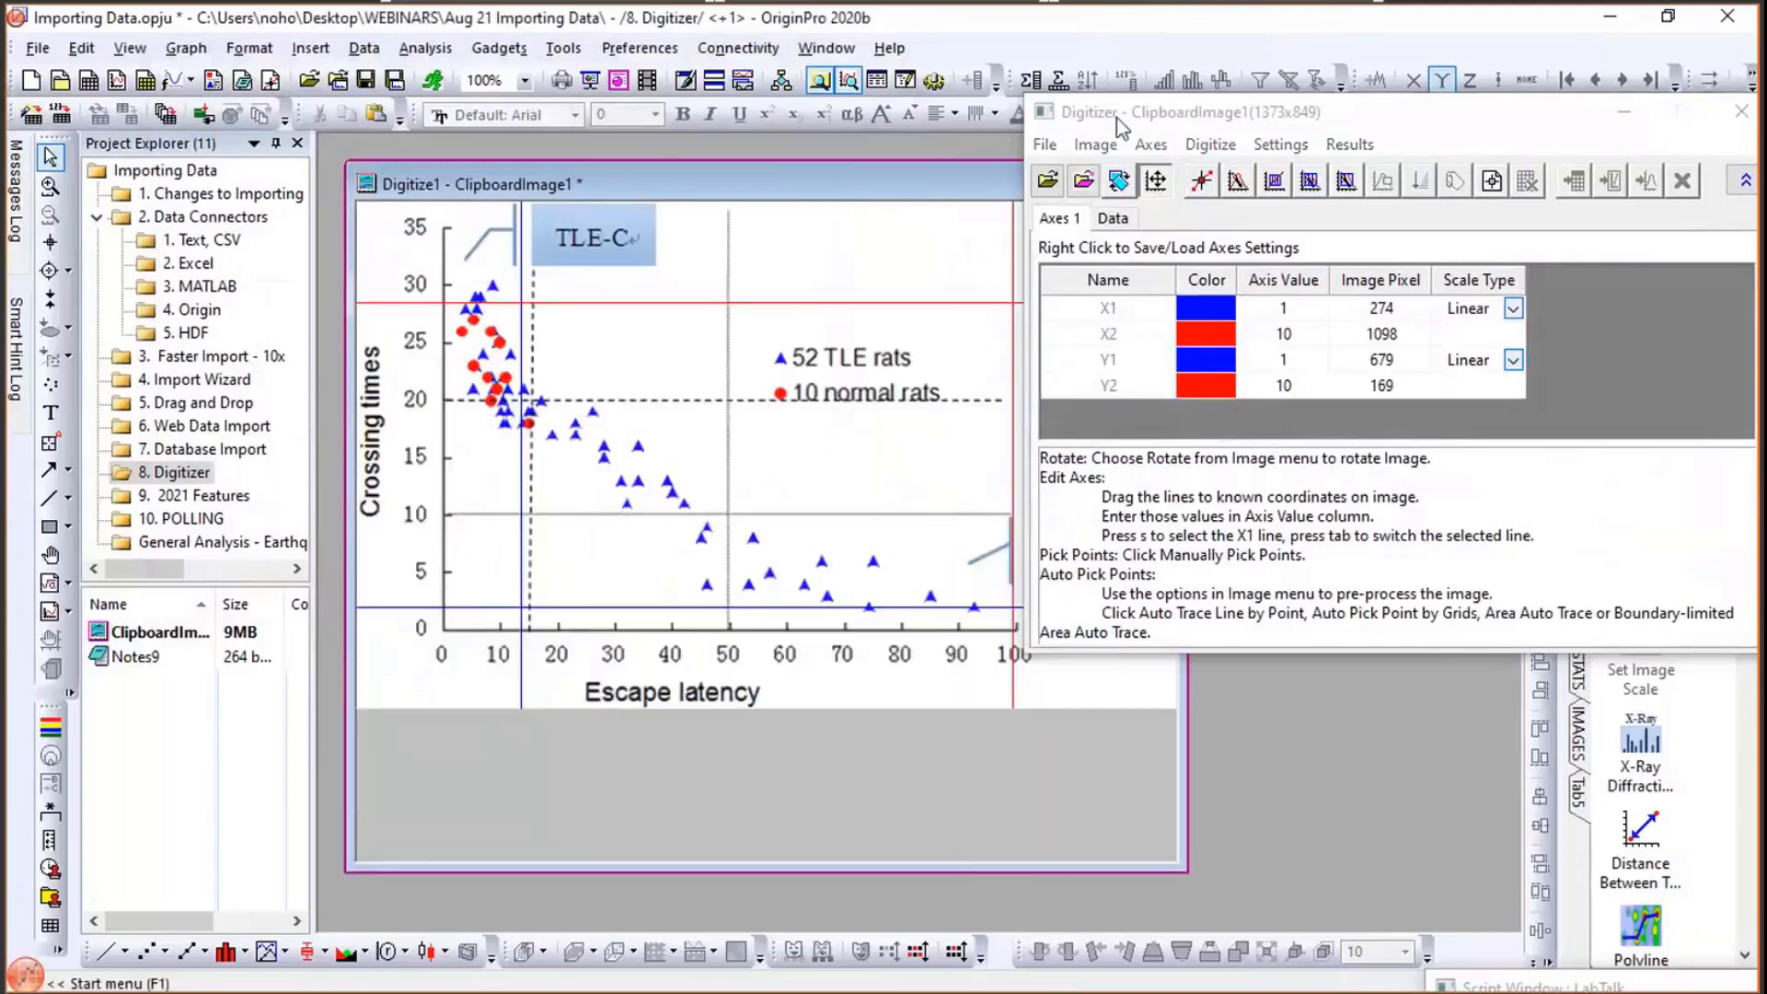
pyautogui.click(1150, 115)
pyautogui.moveTo(1162, 114); pyautogui.dragTo(1197, 112)
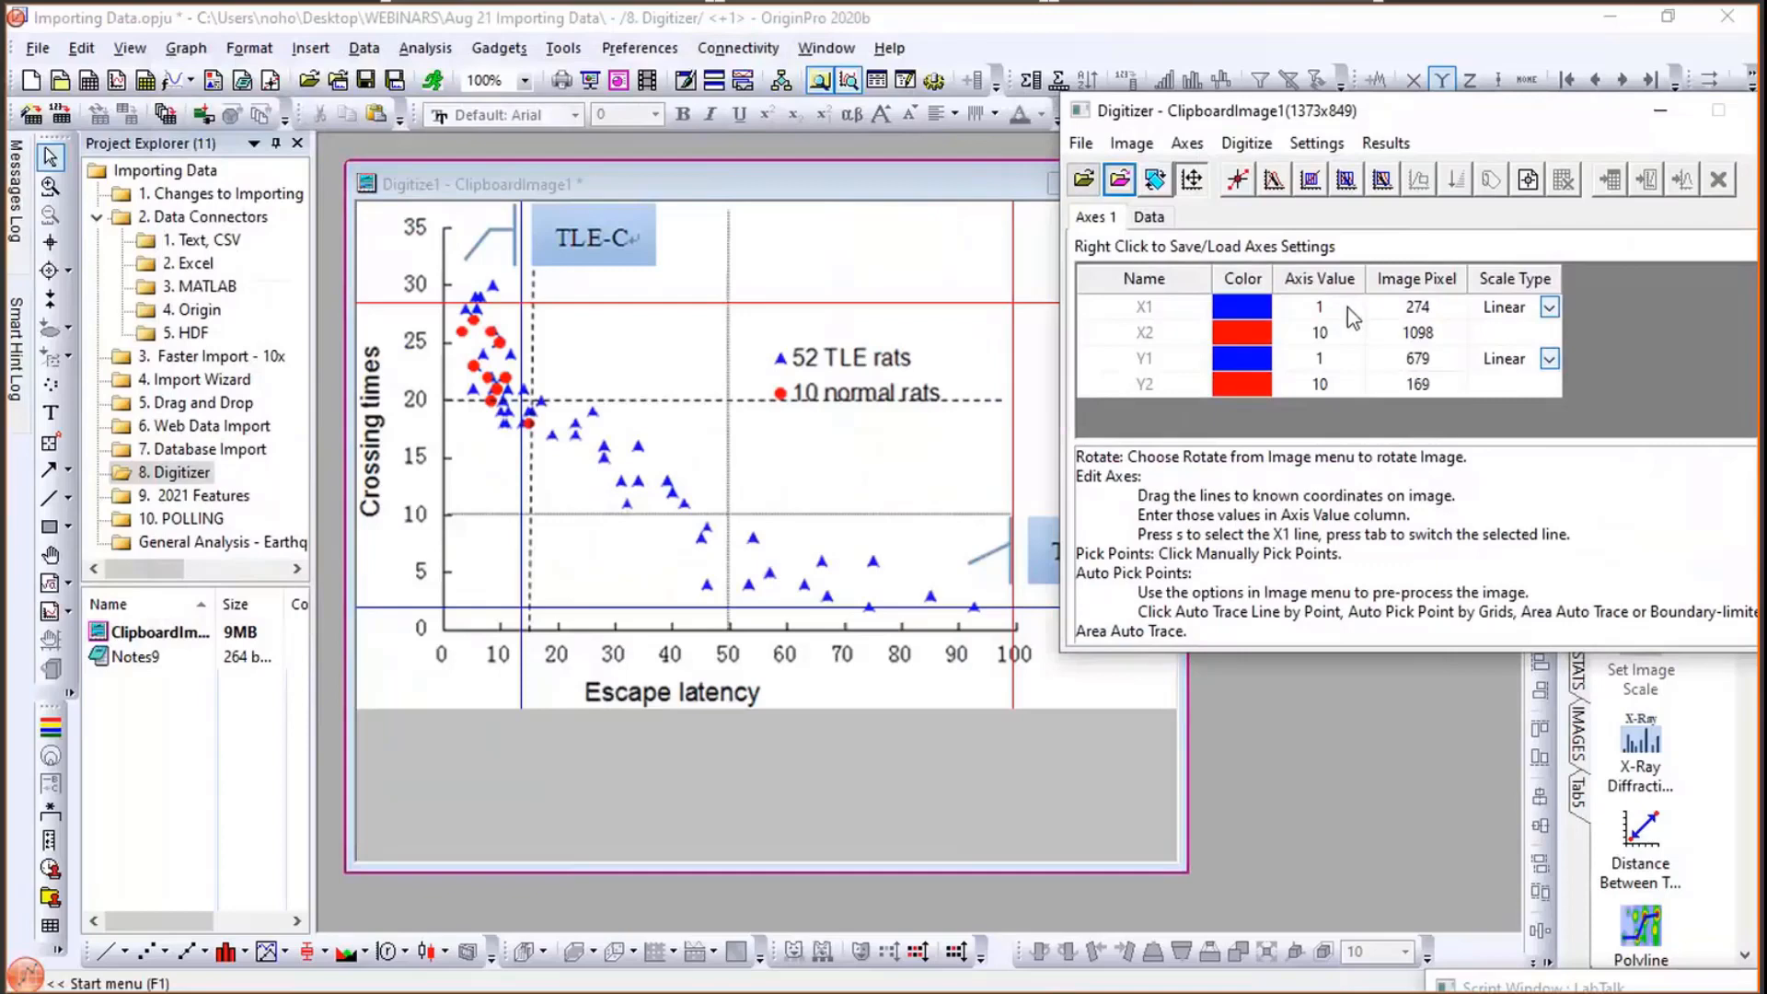
# - Align the X1 reference line with the 10 tick on the Escape latency axis
pyautogui.click(521, 694)
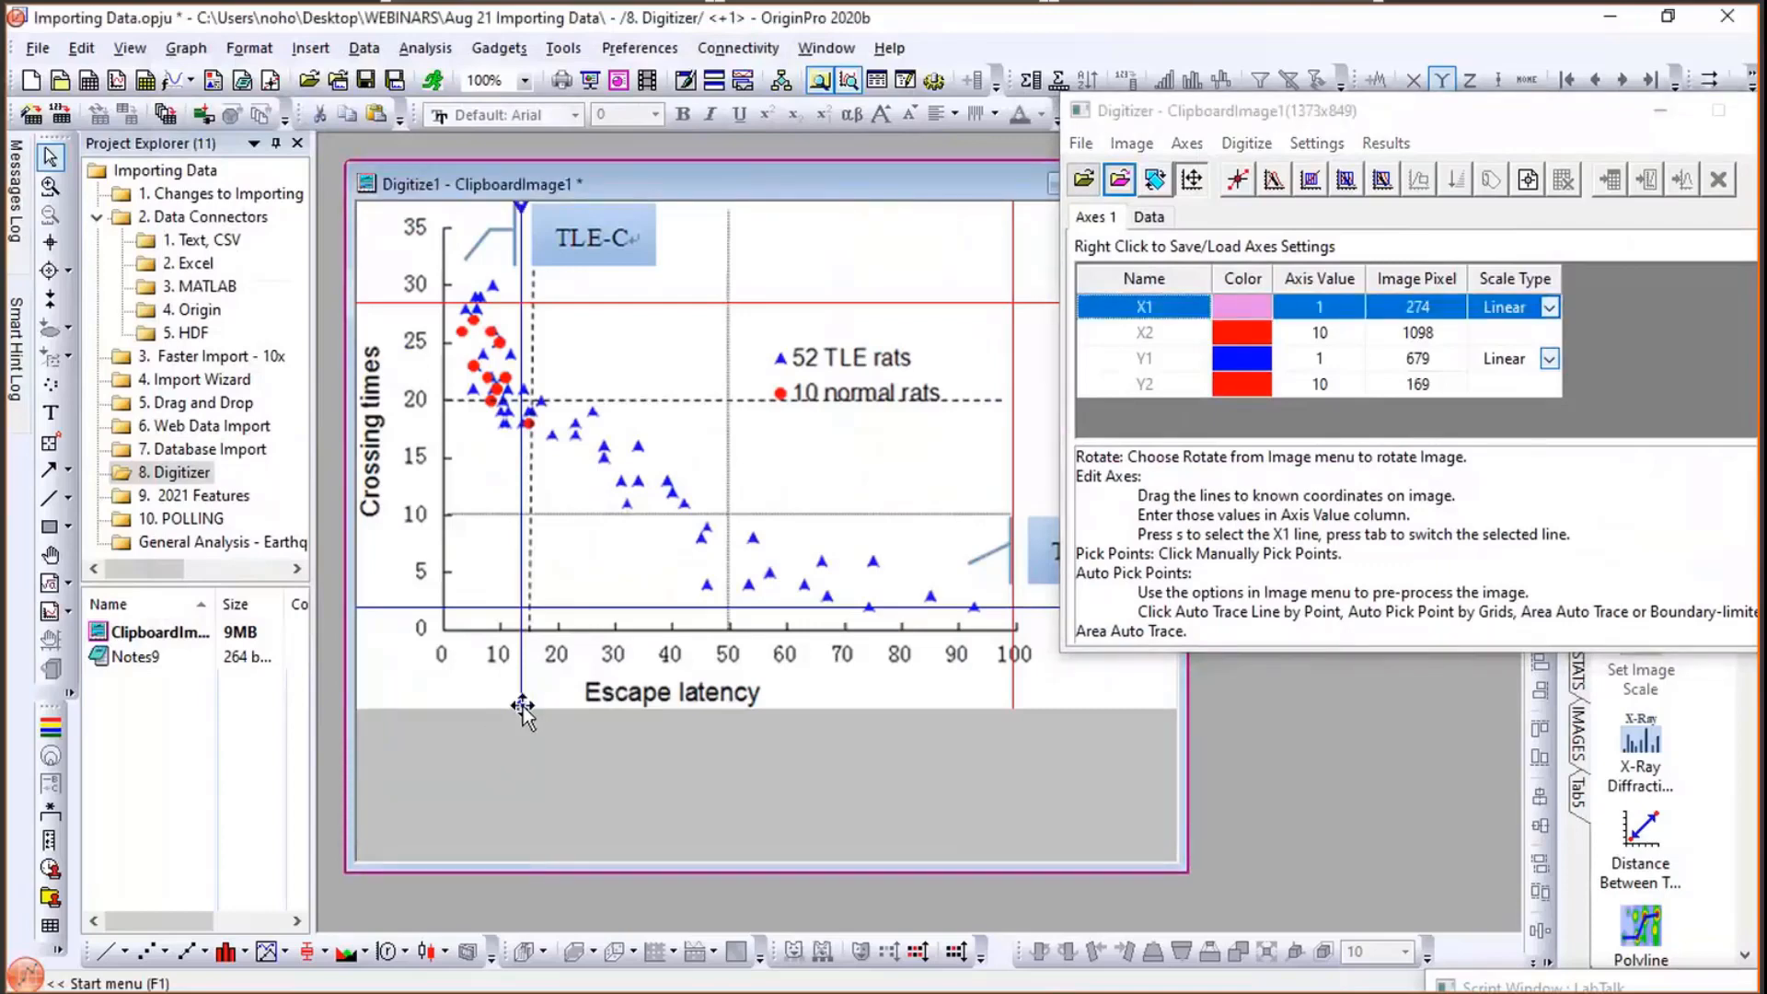
pyautogui.moveTo(521, 707)
pyautogui.mouseDown()
pyautogui.moveTo(561, 709)
pyautogui.moveTo(446, 712)
pyautogui.moveTo(504, 712)
pyautogui.mouseUp()
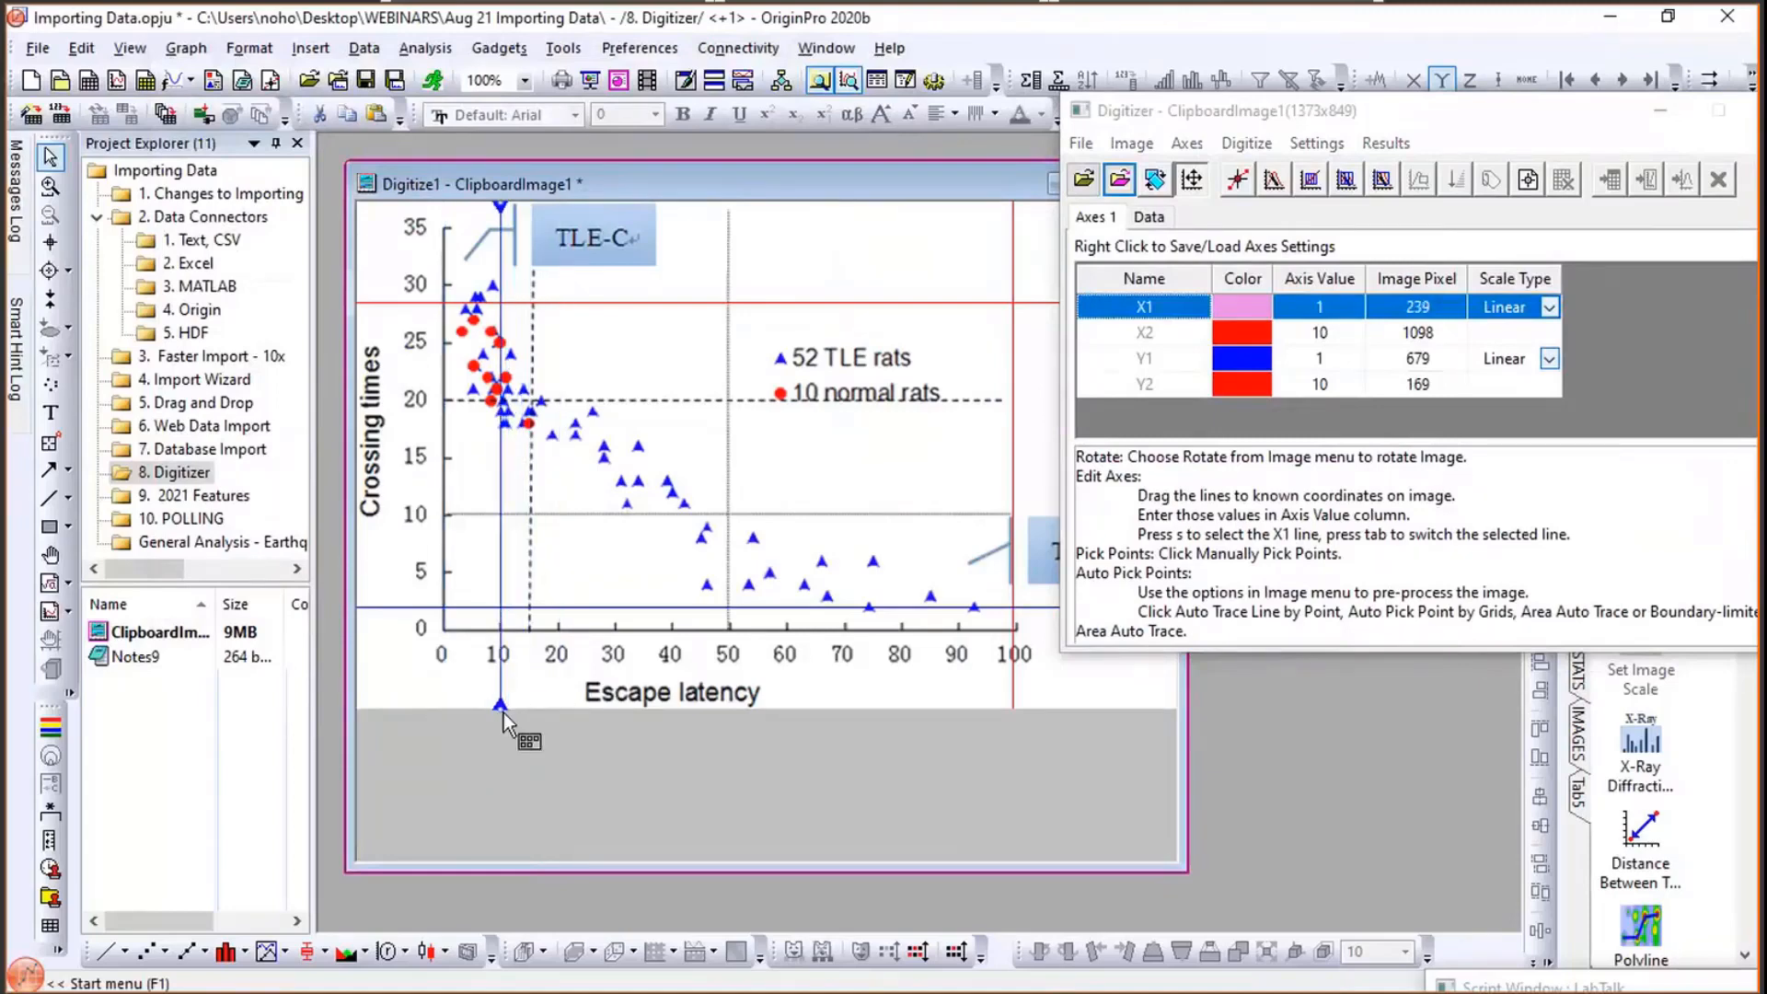
# - Align the X2 reference line with the 90 tick on the Escape latency axis
pyautogui.click(1016, 677)
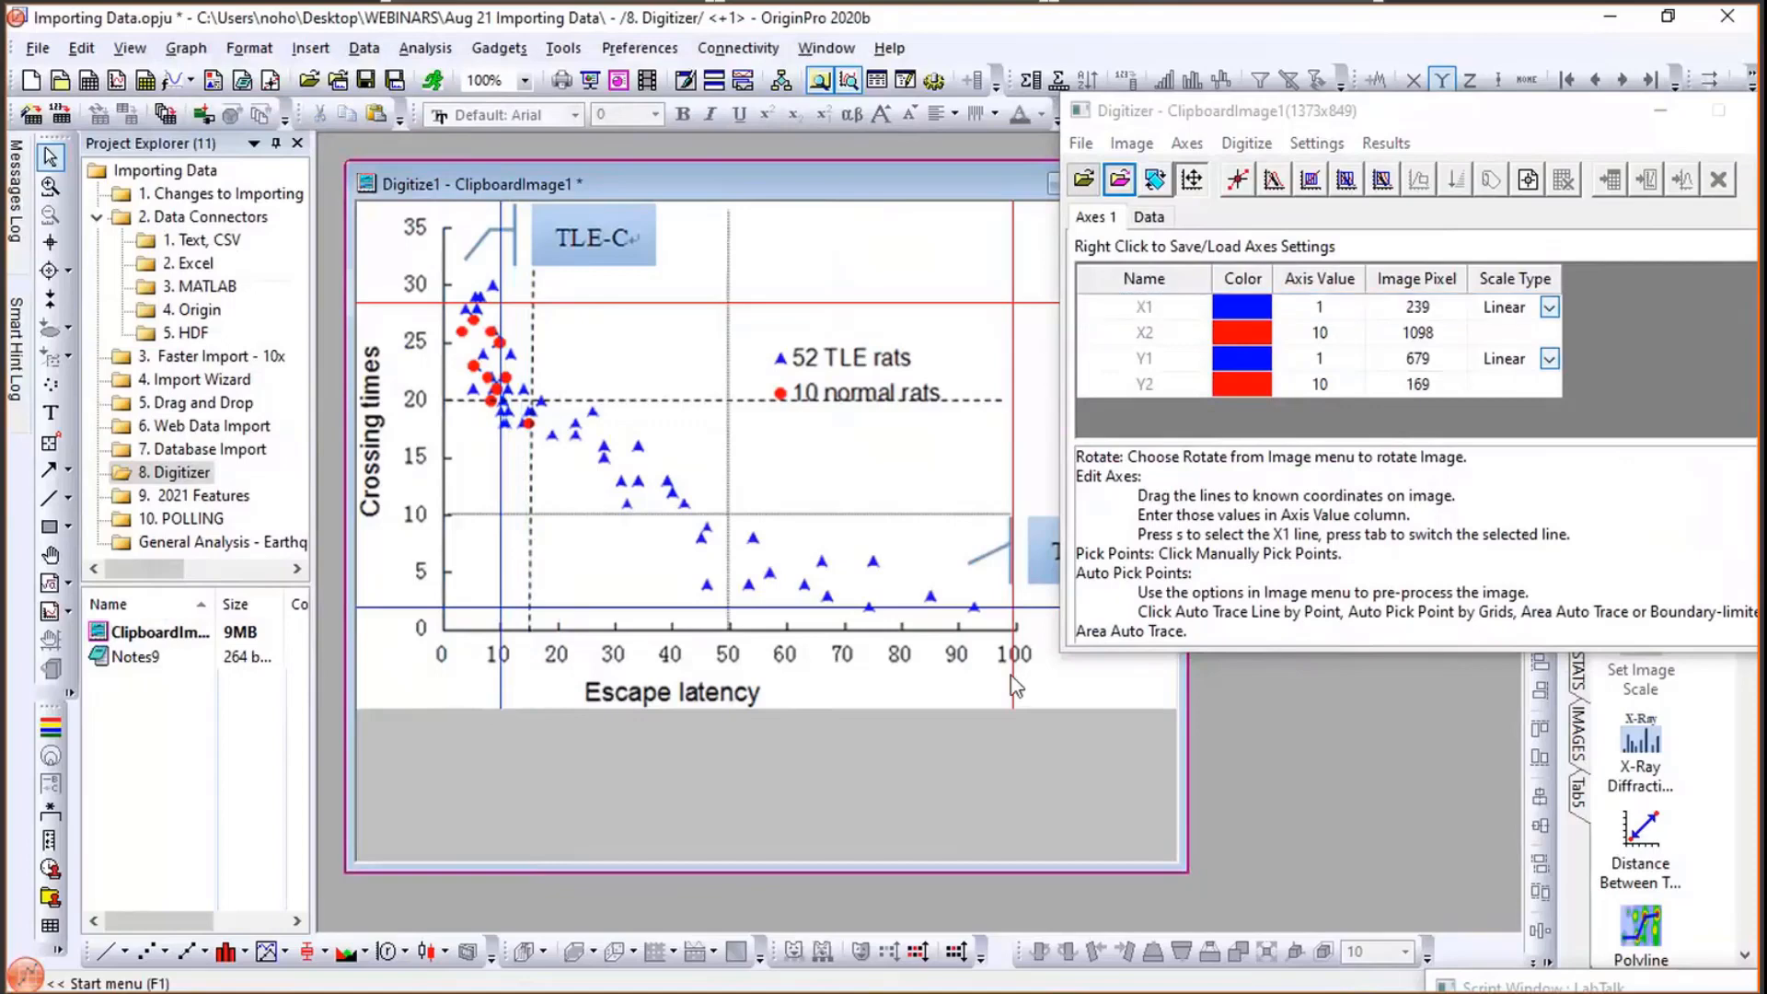
pyautogui.moveTo(1012, 704); pyautogui.dragTo(958, 705)
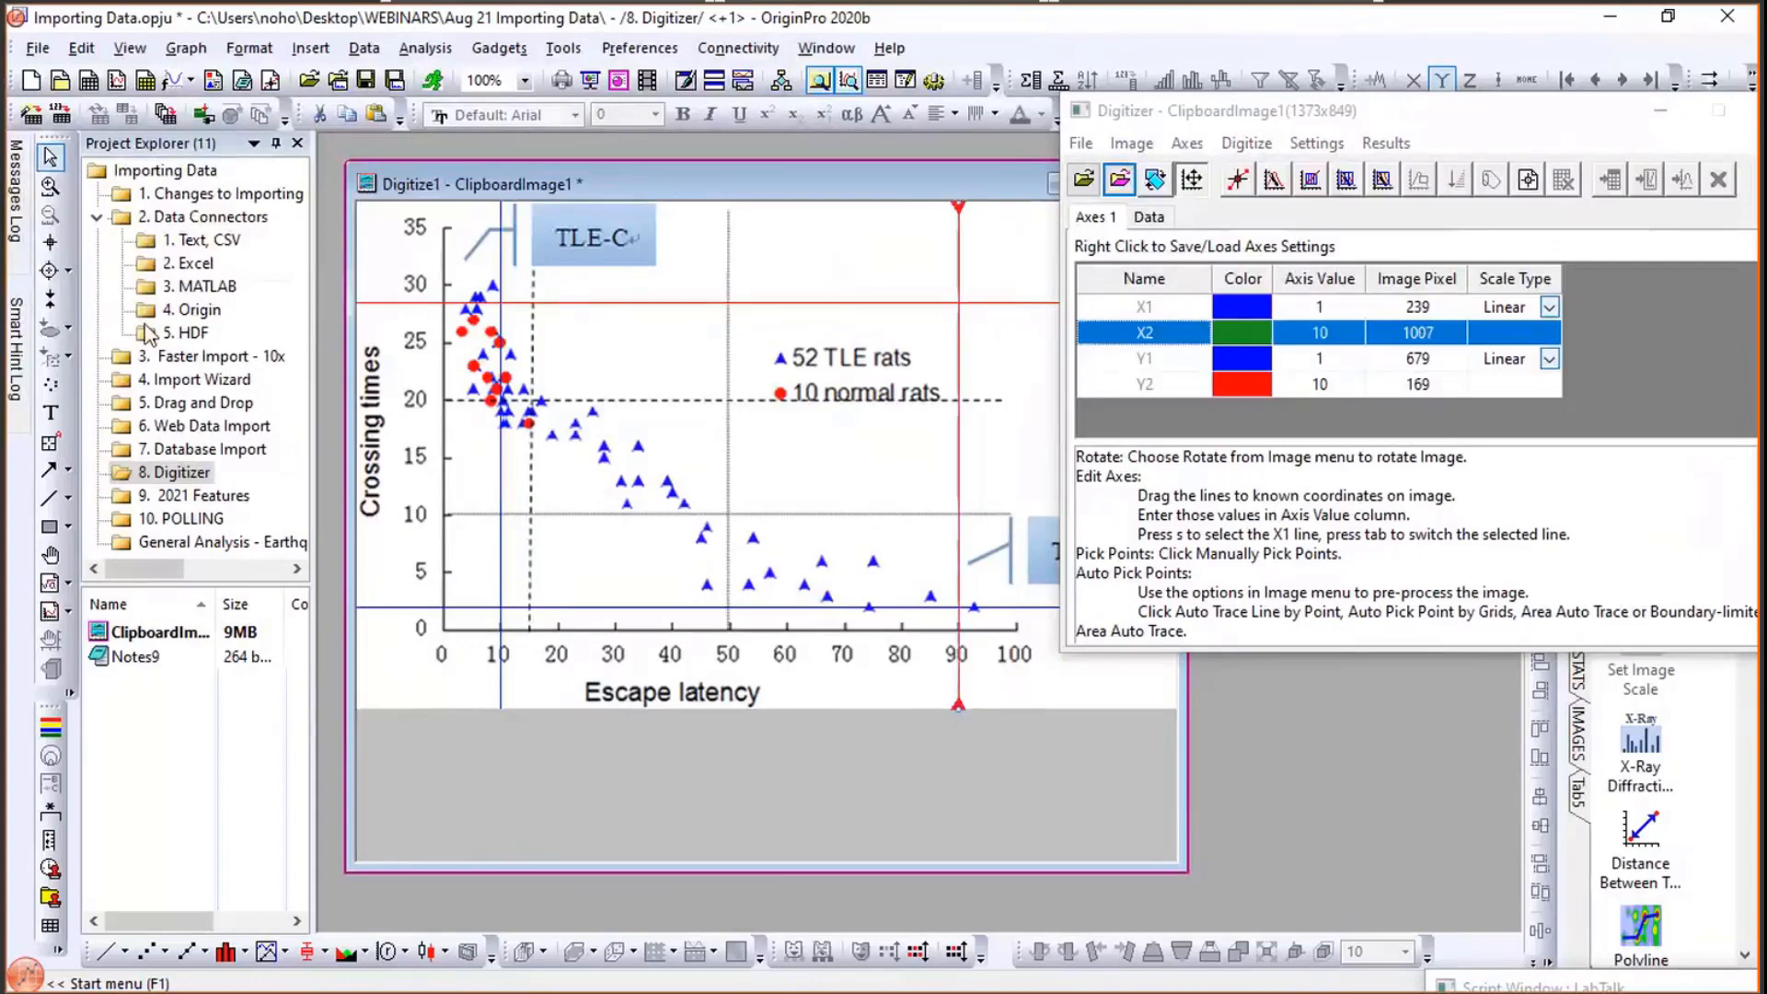
# - Align the Y1 reference line with the 5 tick on the Crossing times axis
pyautogui.click(366, 608)
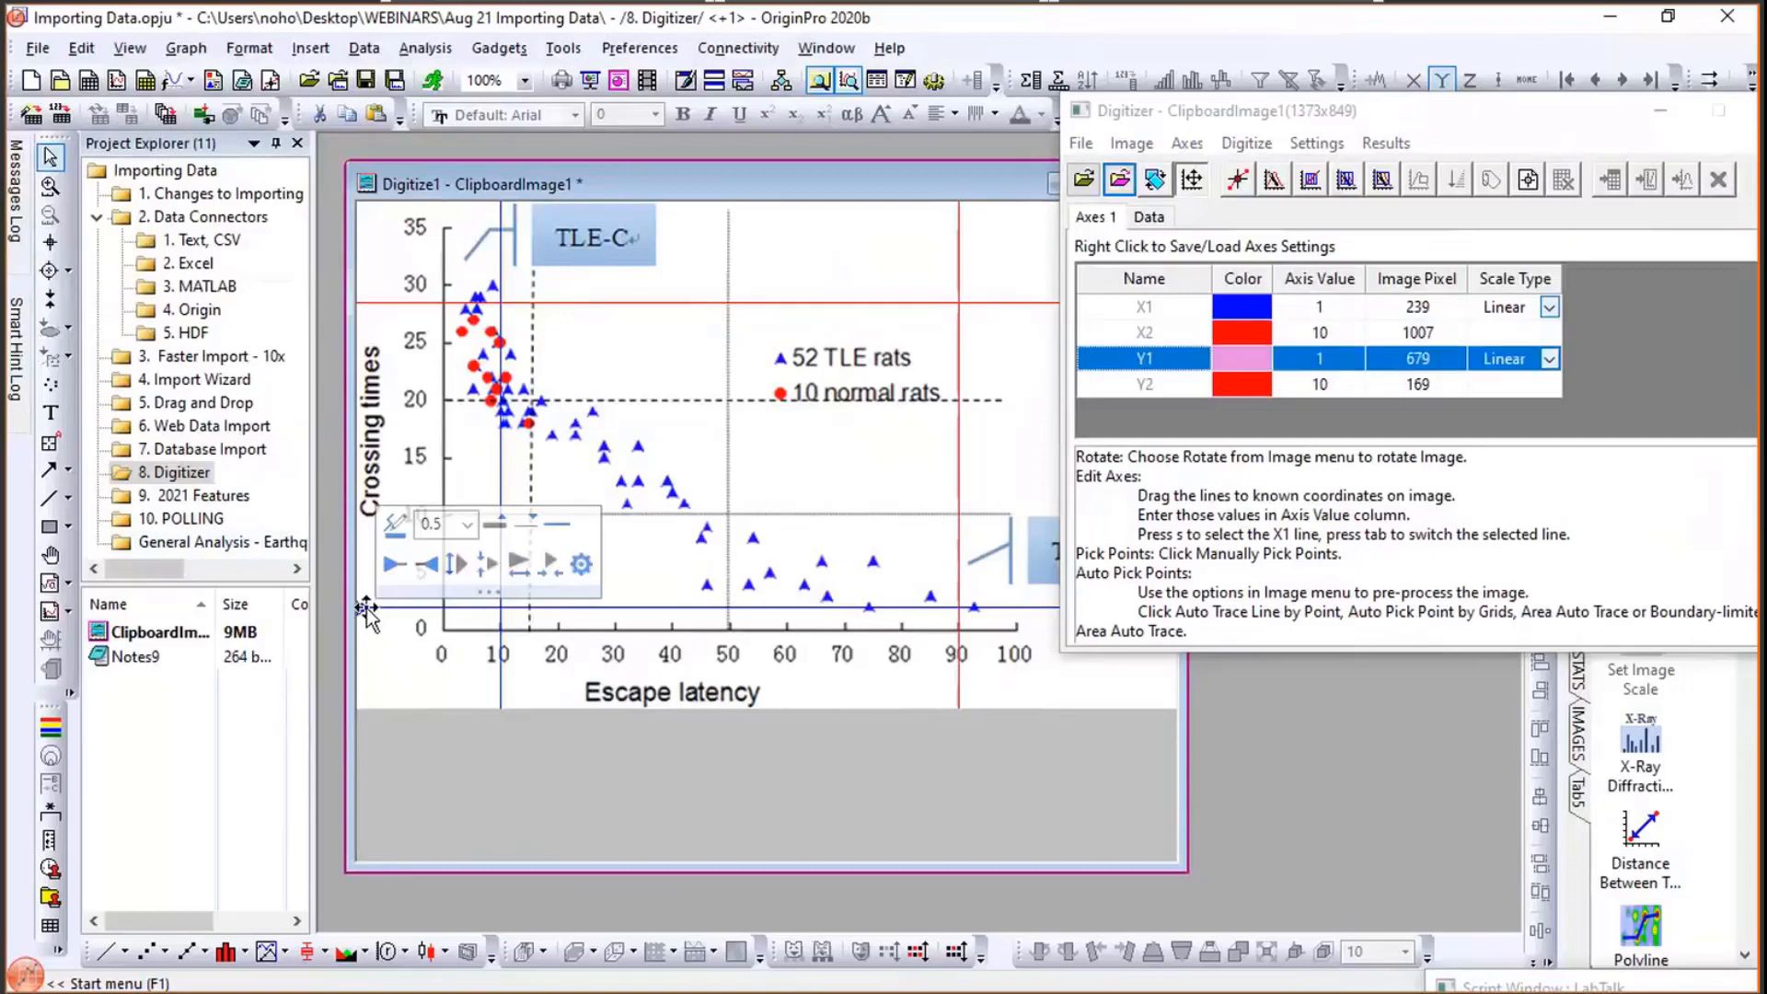
pyautogui.click(367, 589)
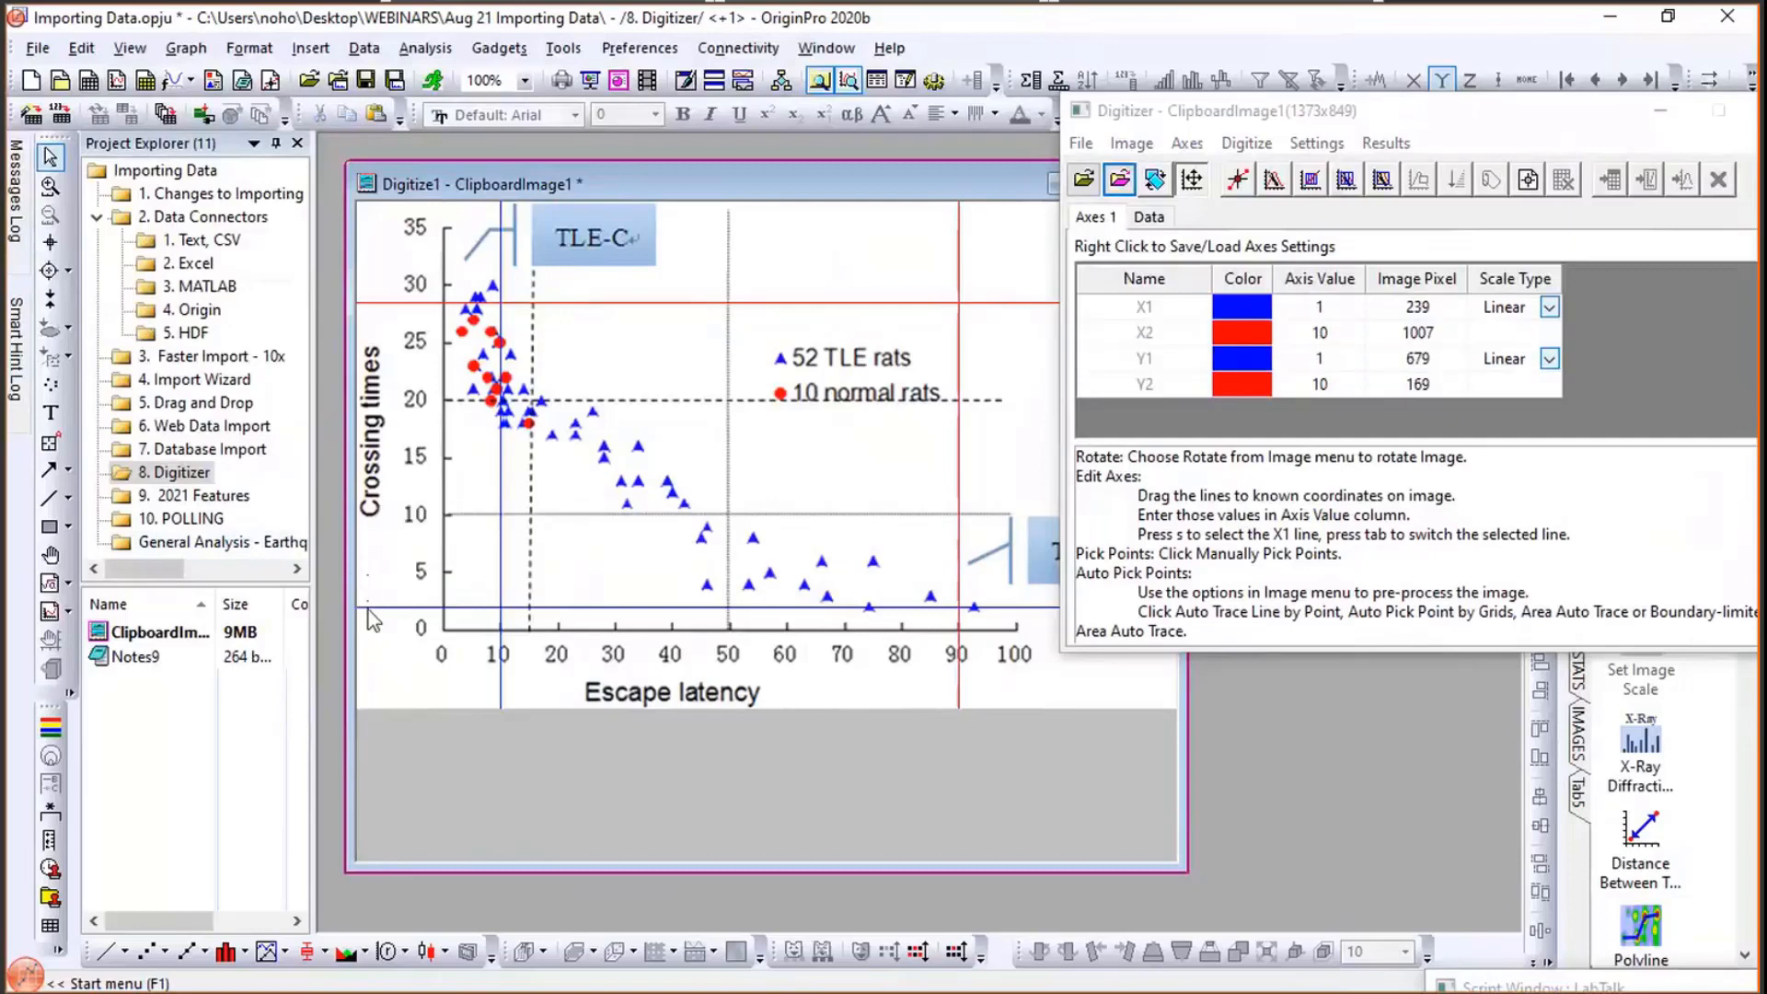
pyautogui.click(363, 607)
pyautogui.moveTo(363, 608); pyautogui.dragTo(364, 573)
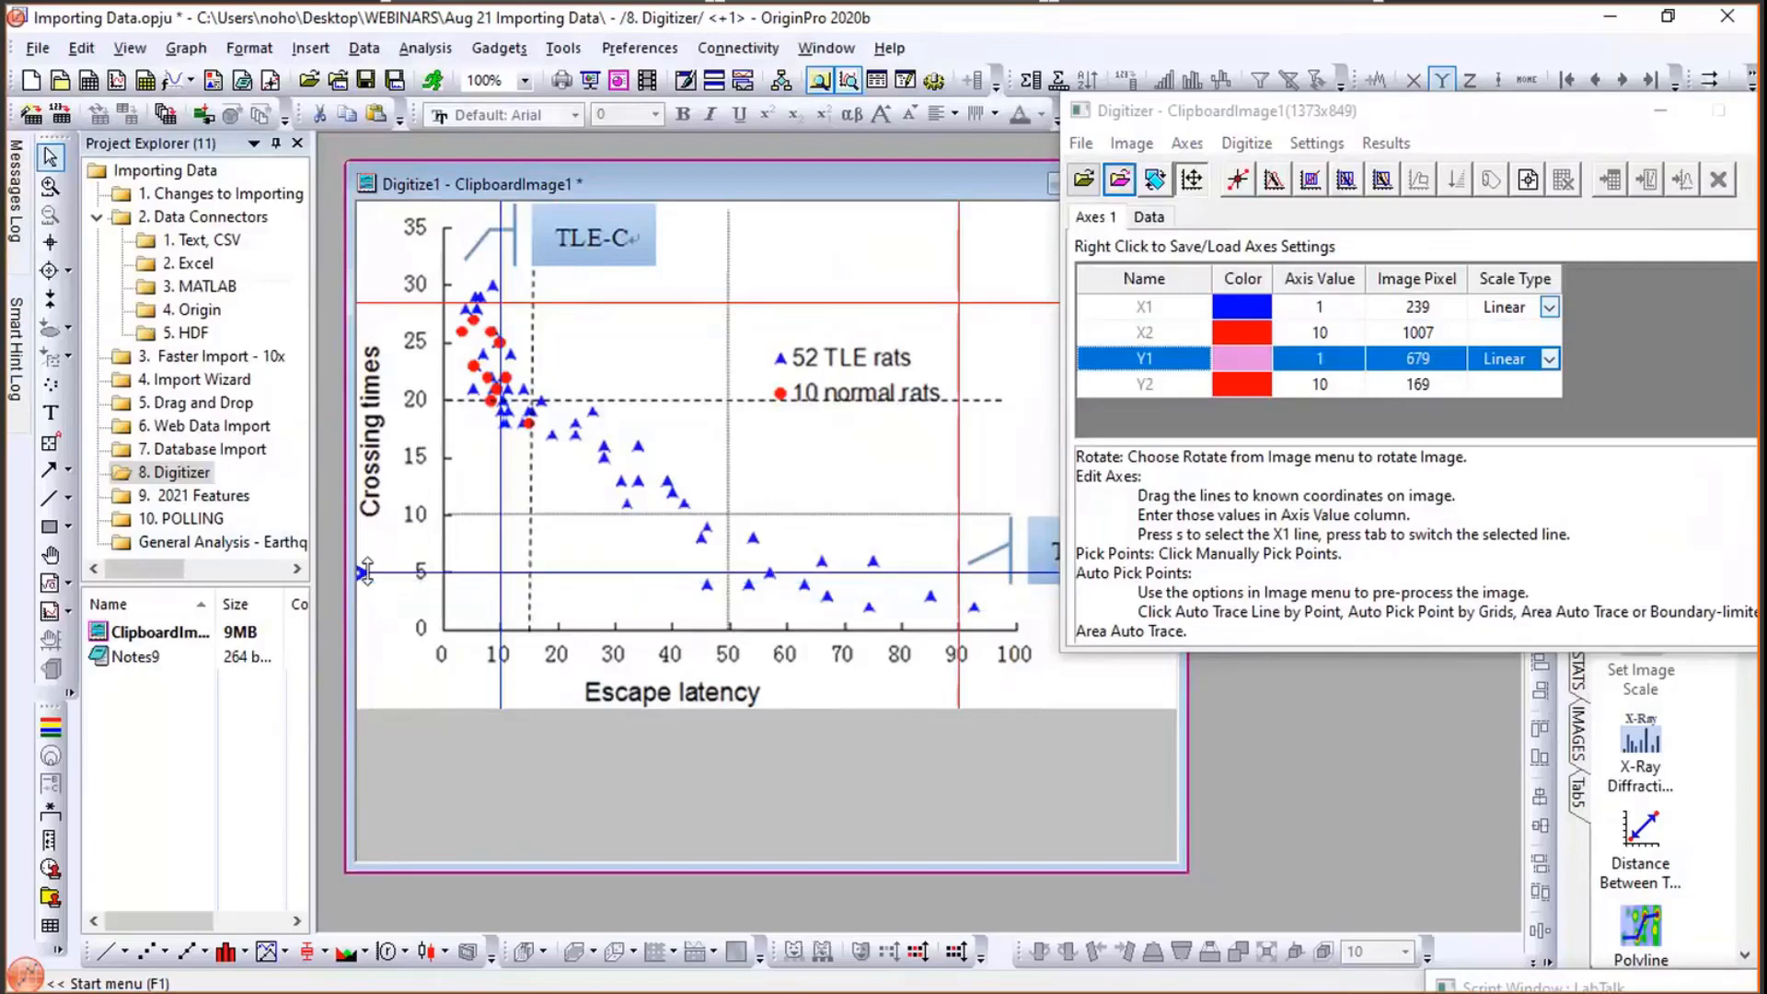
# - Align the Y2 reference line with the 25 tick on the Crossing times axis
pyautogui.click(367, 304)
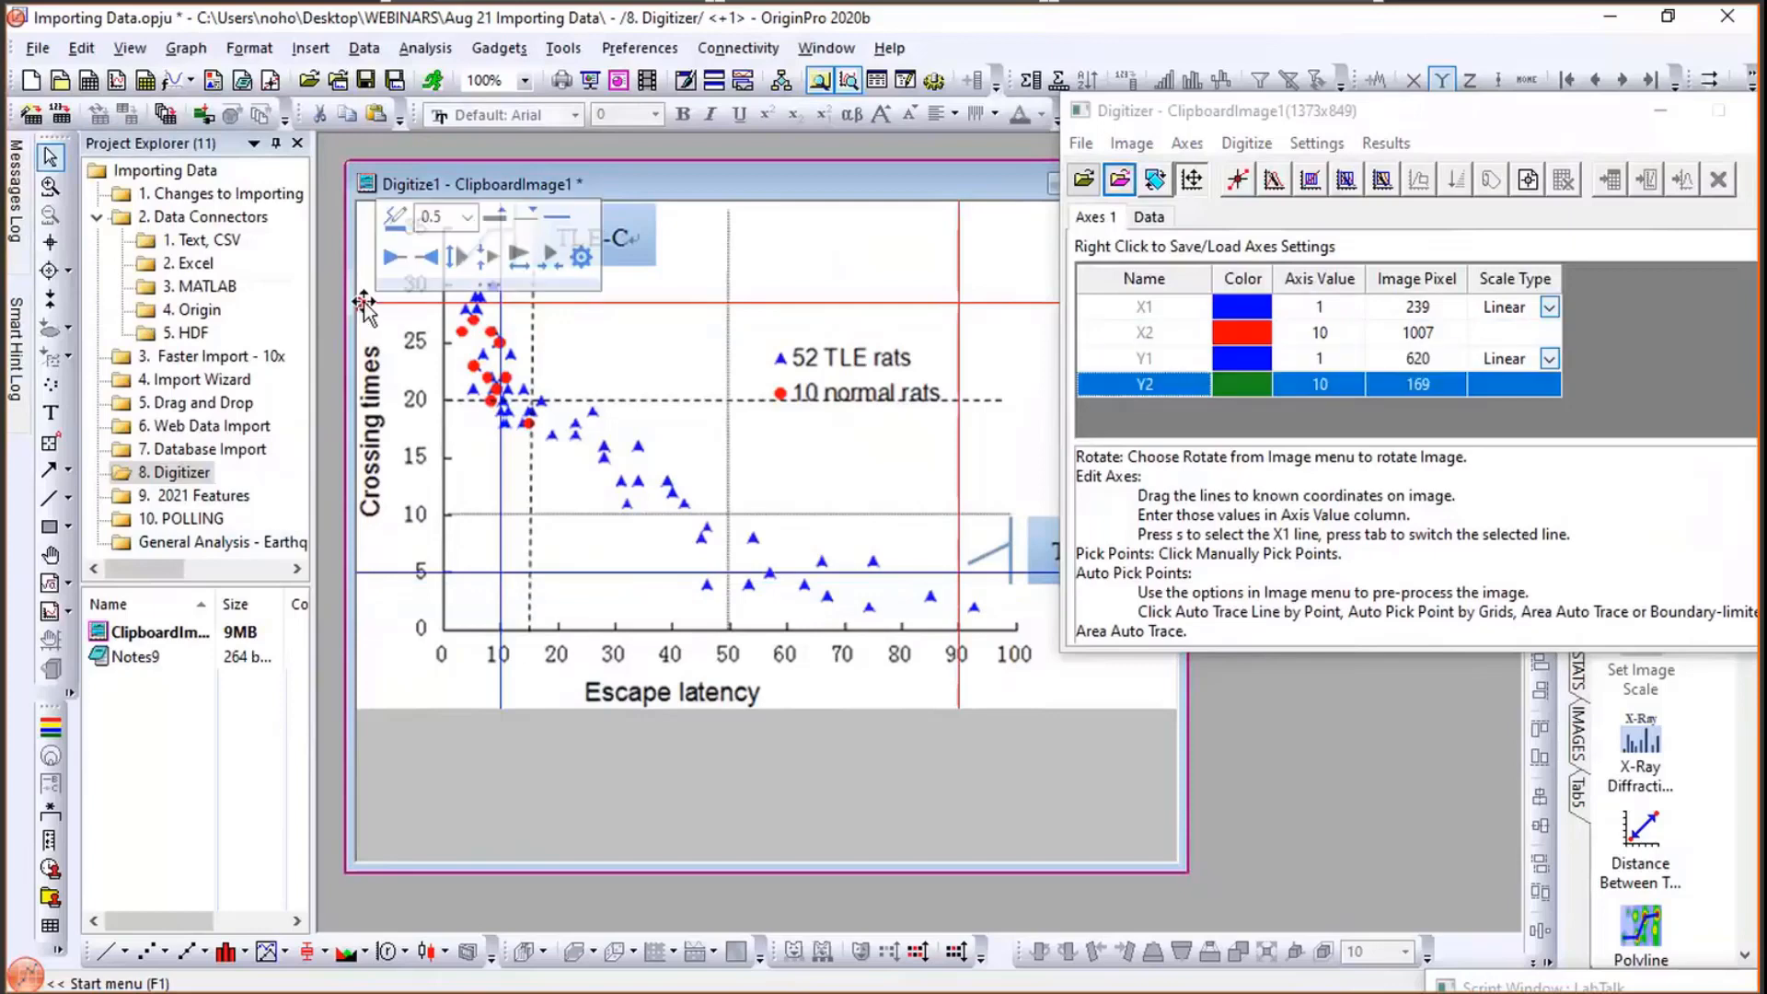
pyautogui.moveTo(368, 304); pyautogui.dragTo(367, 328)
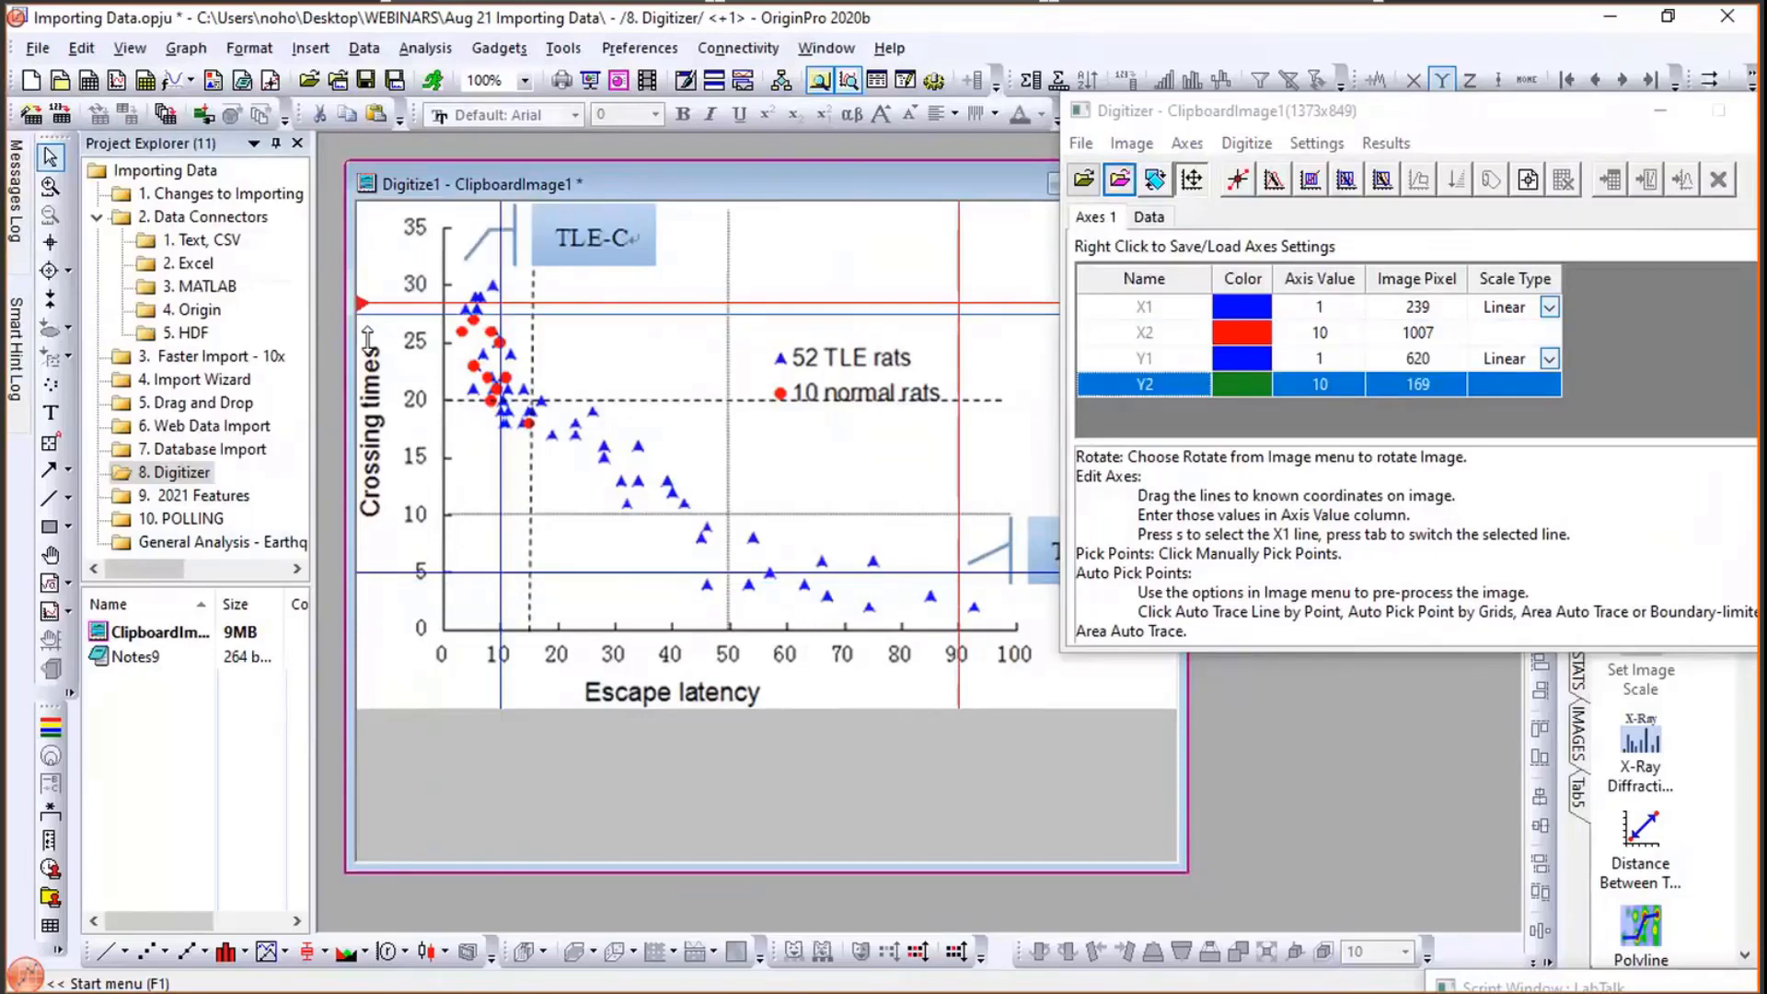
pyautogui.moveTo(367, 337); pyautogui.dragTo(368, 342)
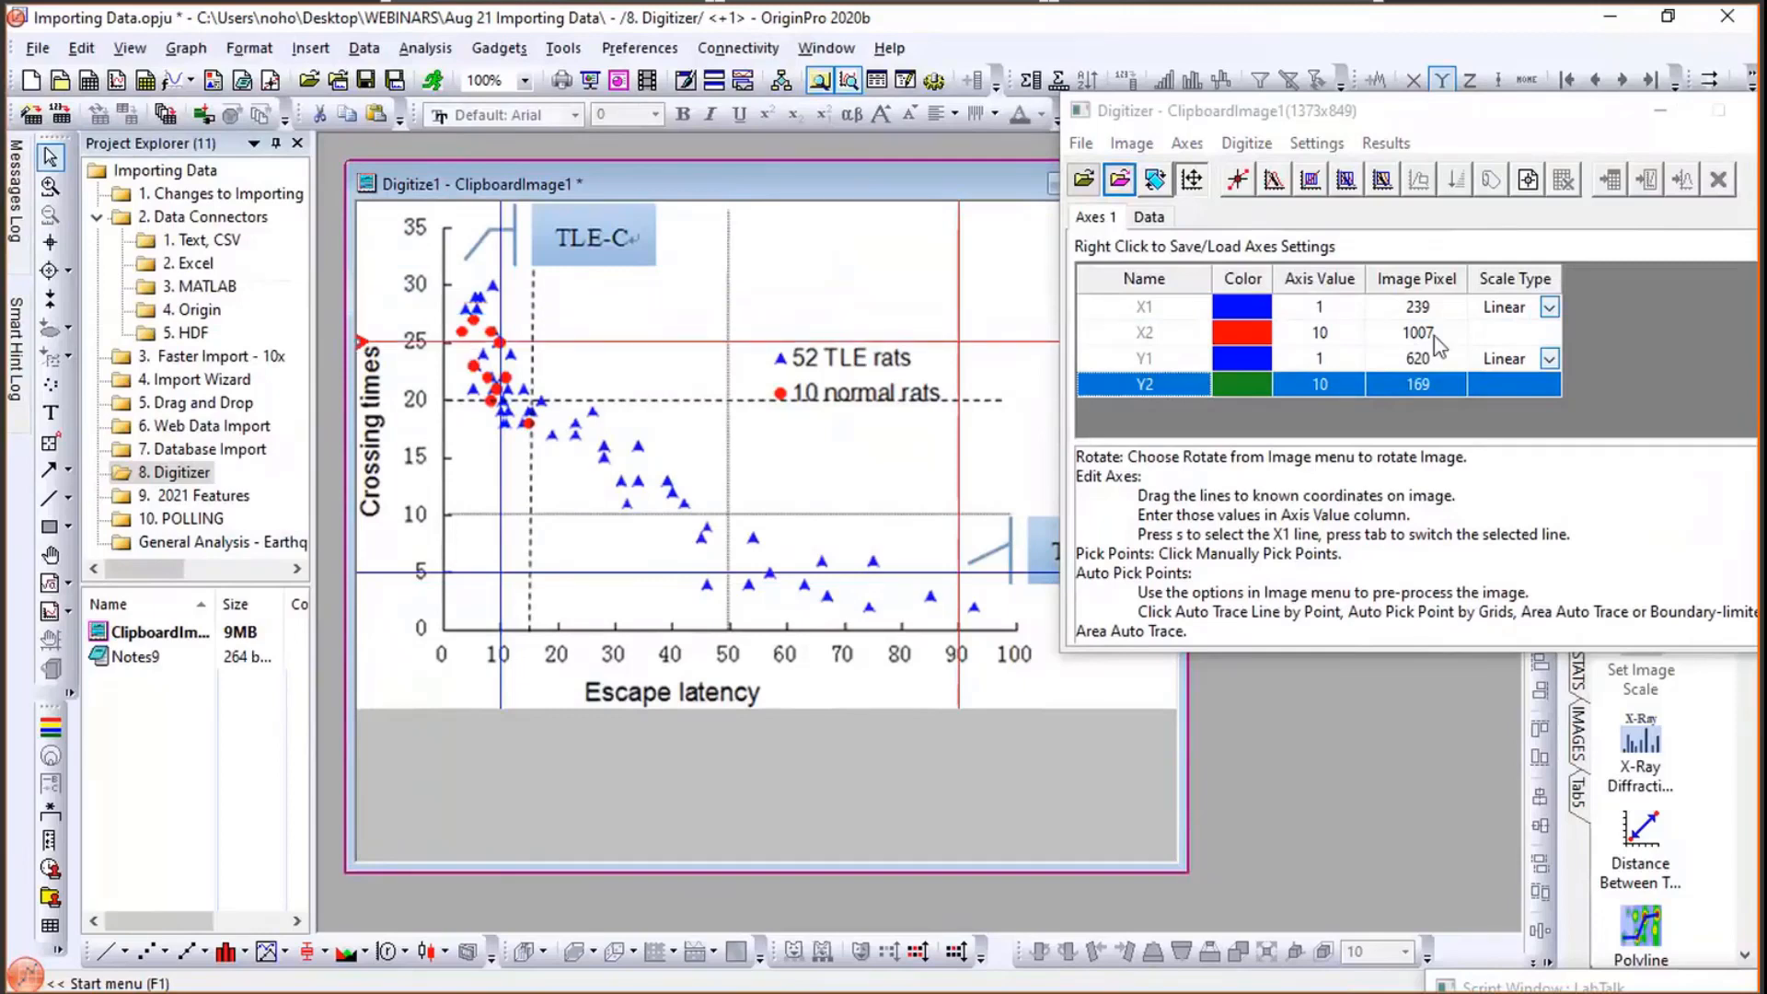
# - Set the axis values to 10 for X1, 90 for X2, 5 for Y1 and 25 for Y2
pyautogui.click(1313, 308)
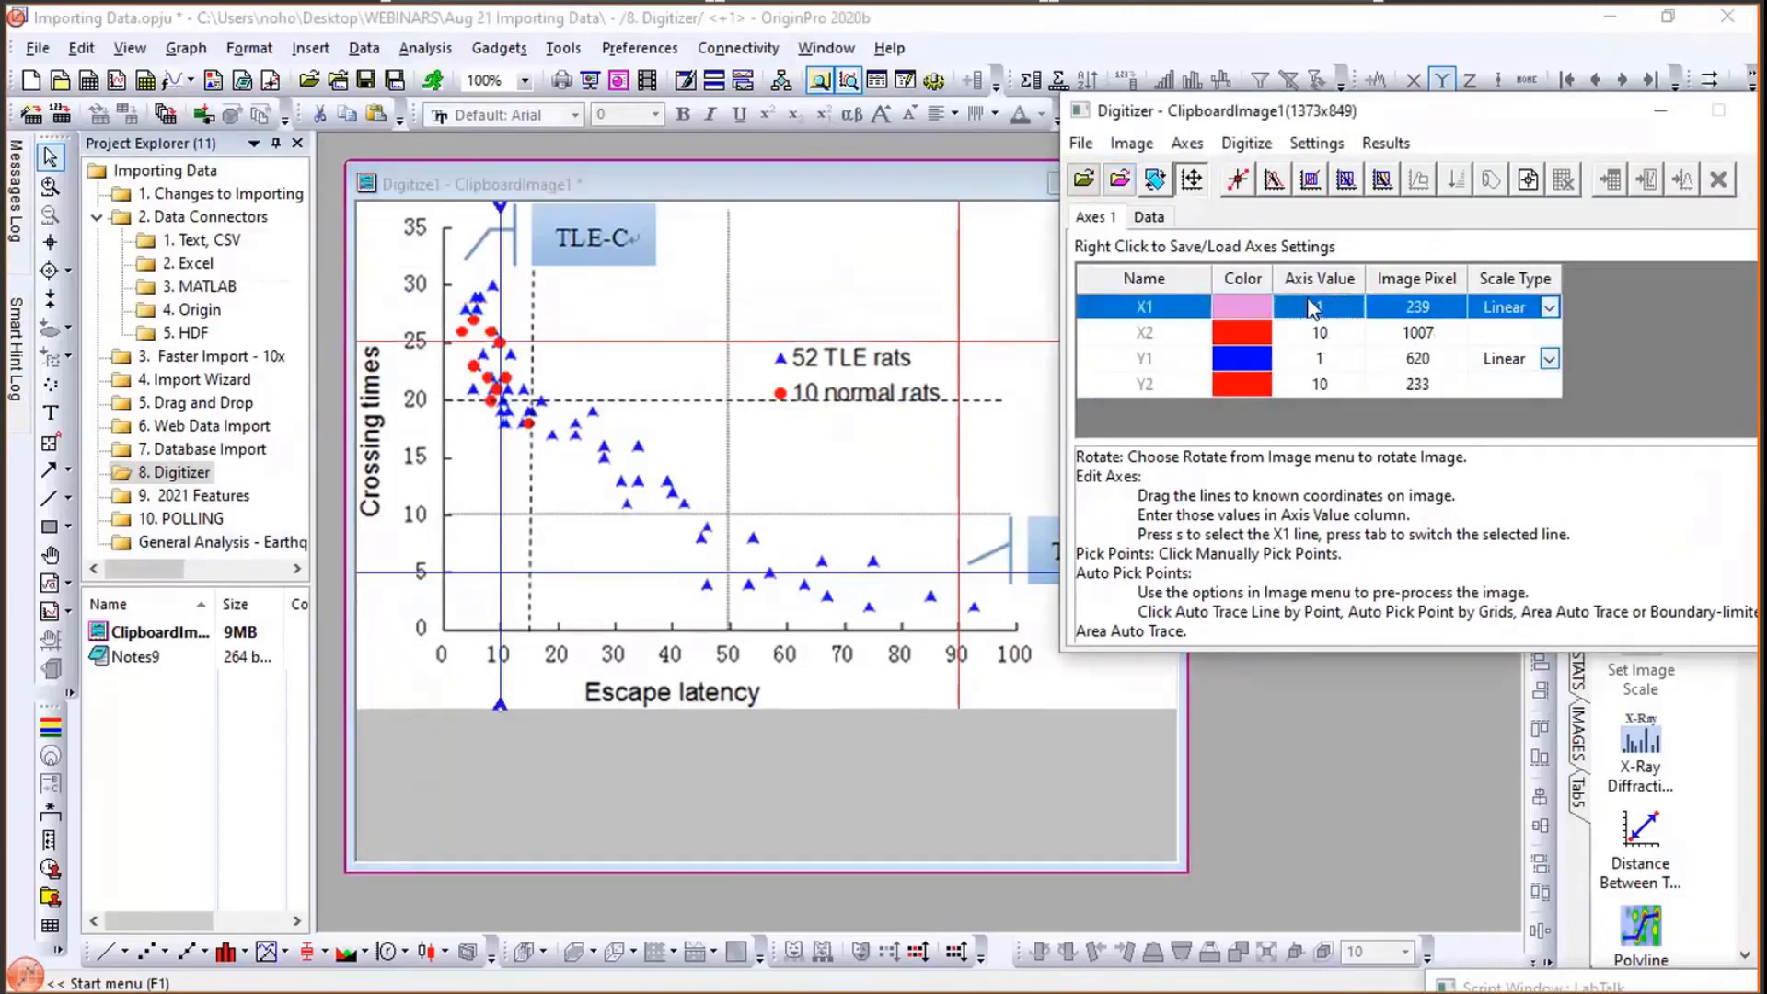
pyautogui.click(1313, 309)
pyautogui.write('0')
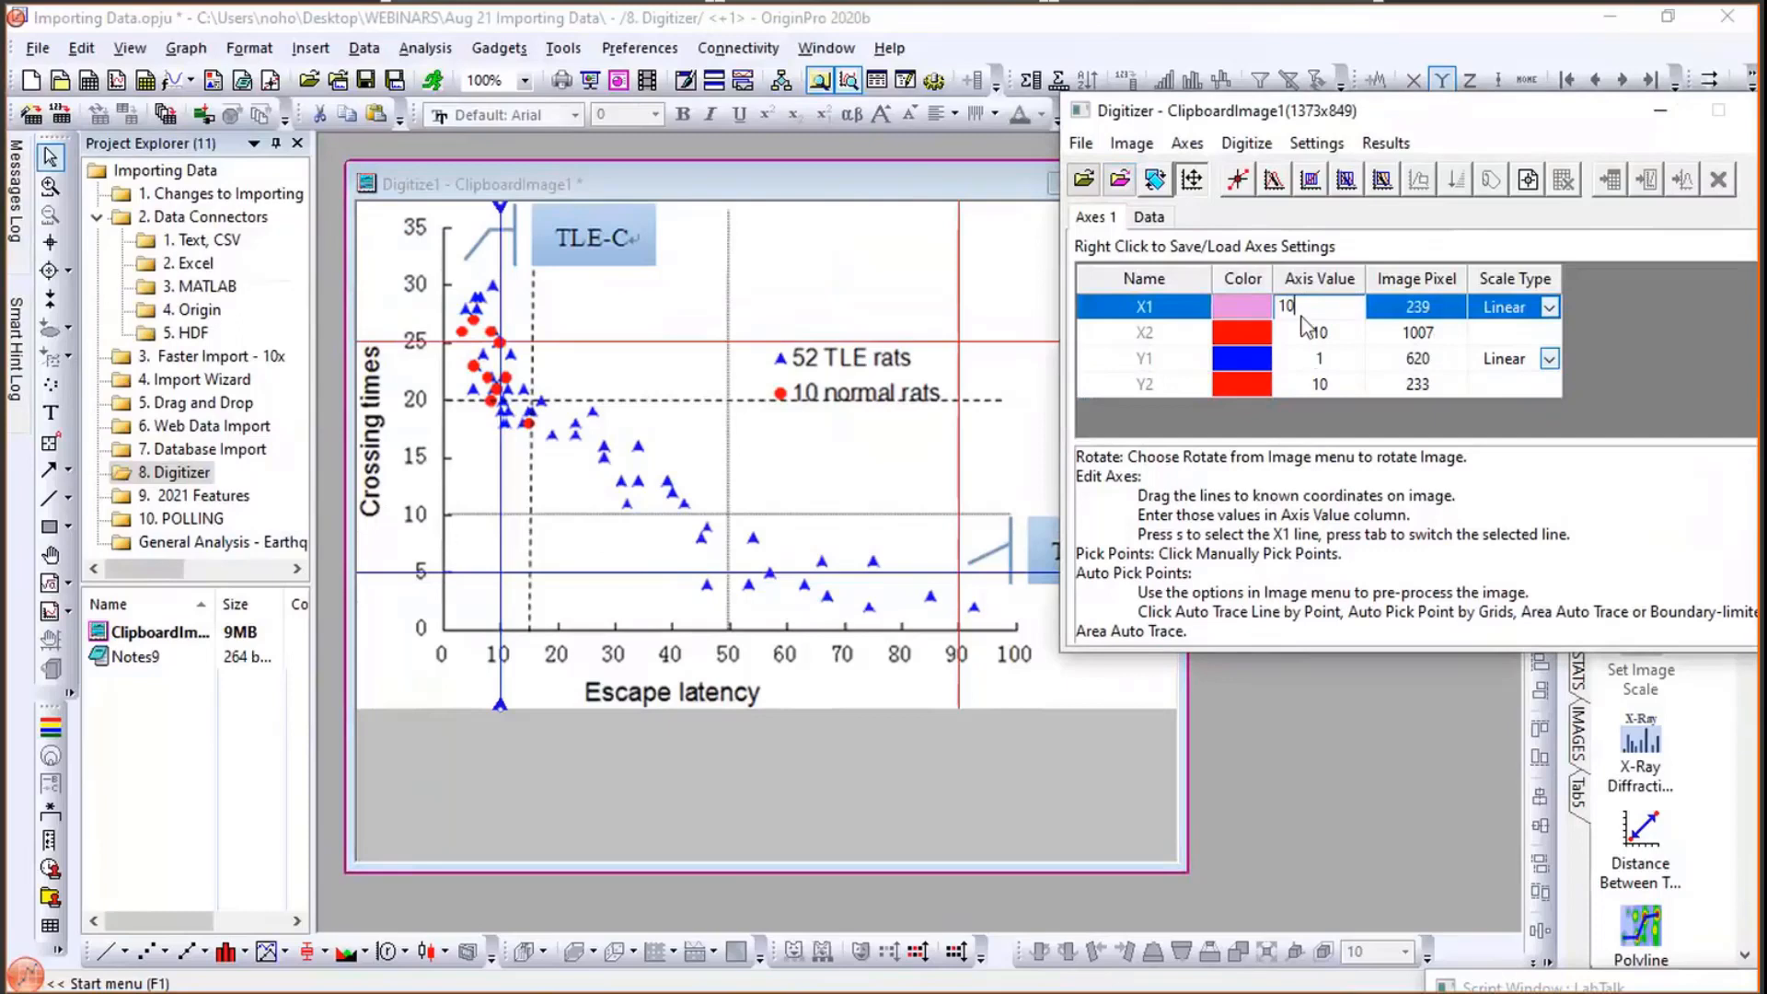
pyautogui.click(1301, 335)
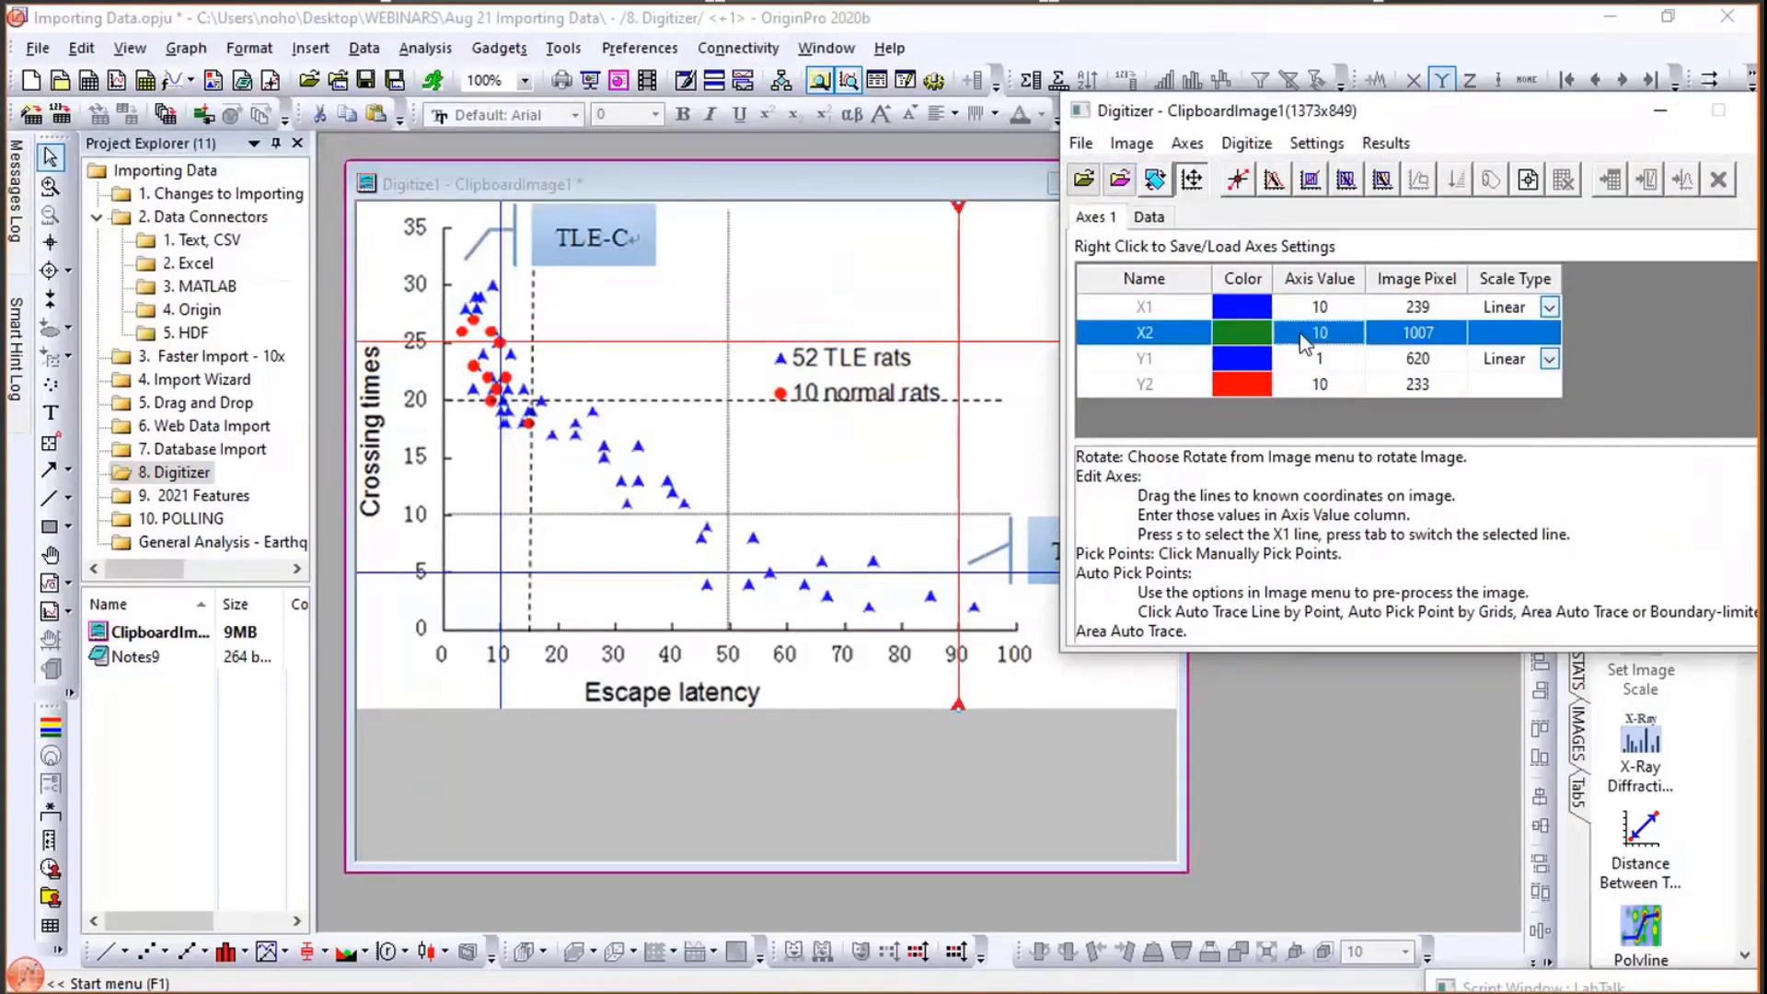
pyautogui.write('90')
pyautogui.click(1295, 362)
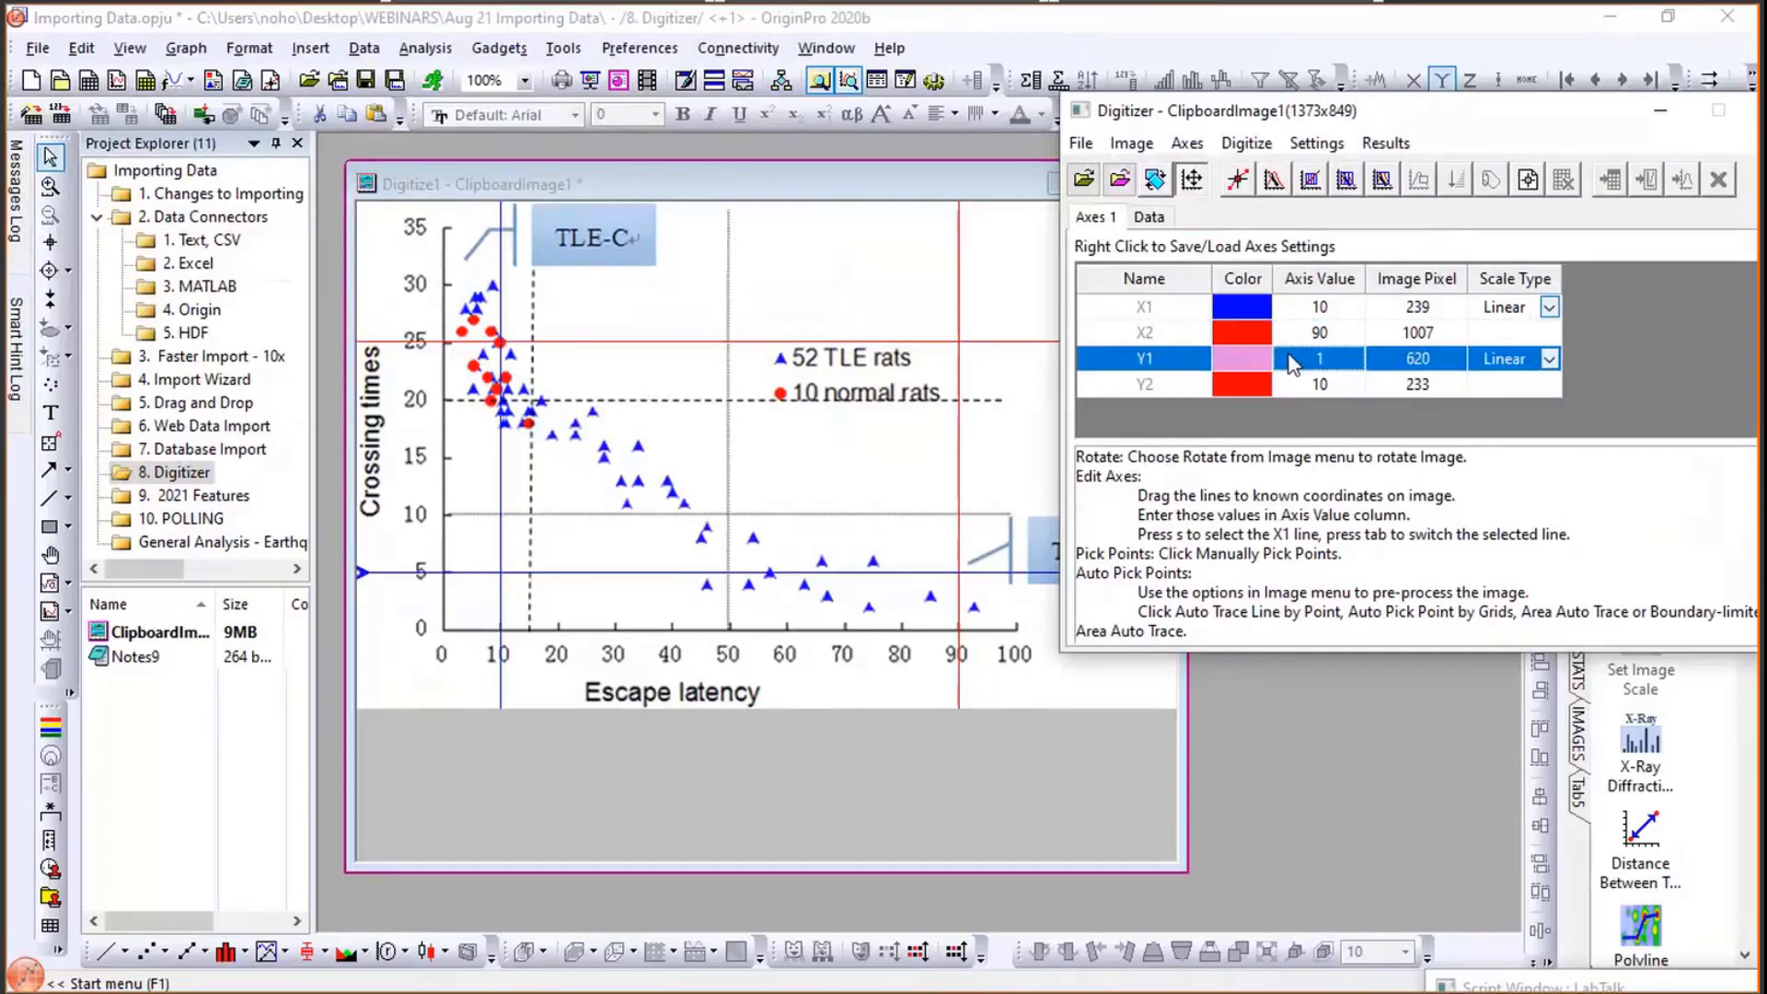
pyautogui.write('5')
pyautogui.click(1305, 387)
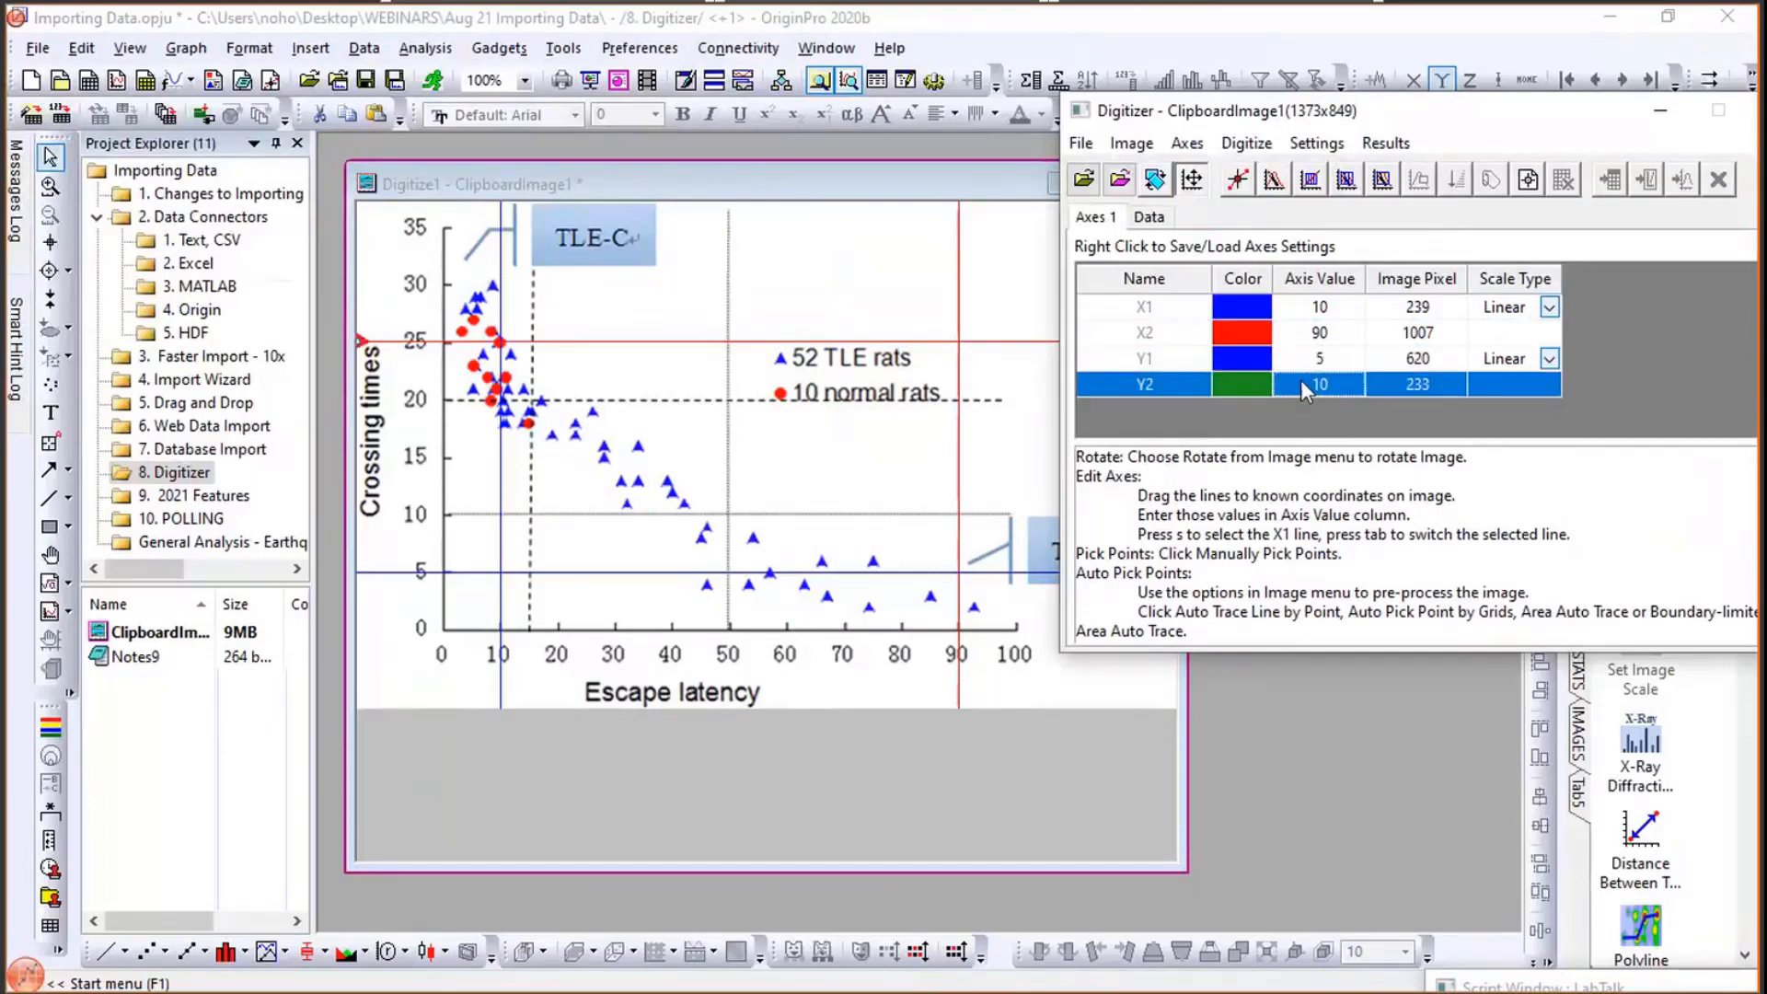
pyautogui.write('25')
pyautogui.click(1330, 363)
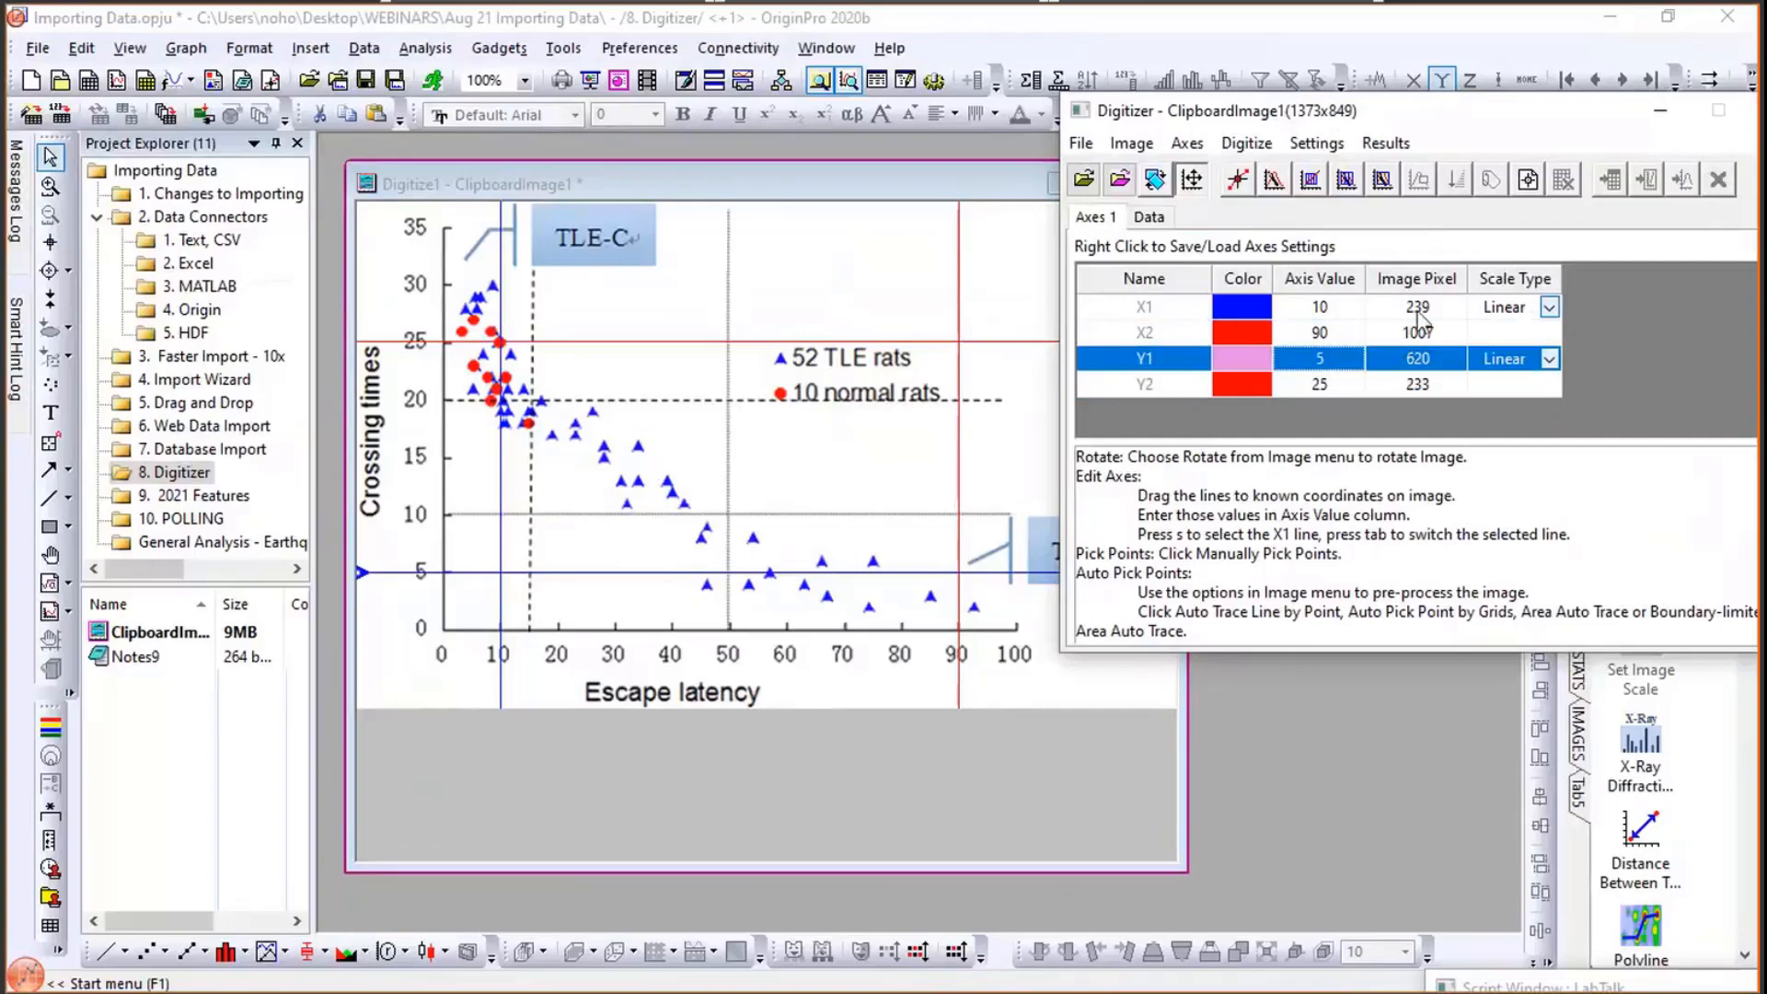
# - Manually pick six points on the red normal-rat markers and finish picking
pyautogui.click(1235, 182)
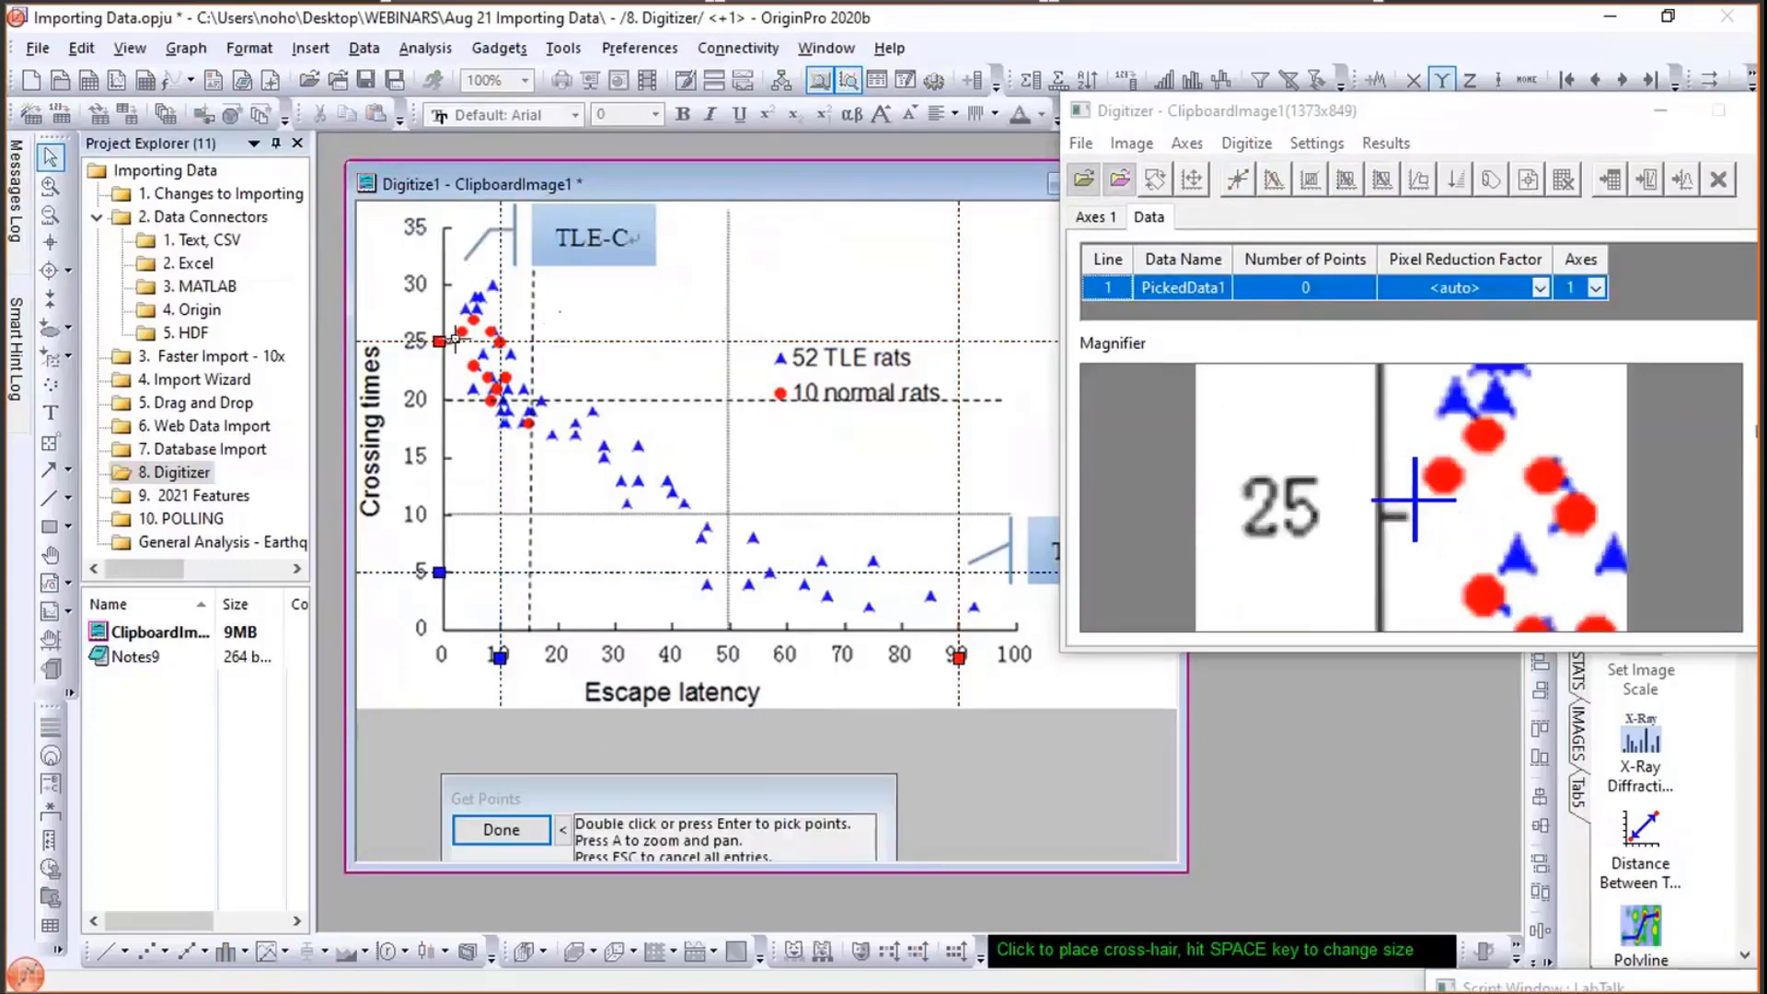
pyautogui.doubleClick(460, 329)
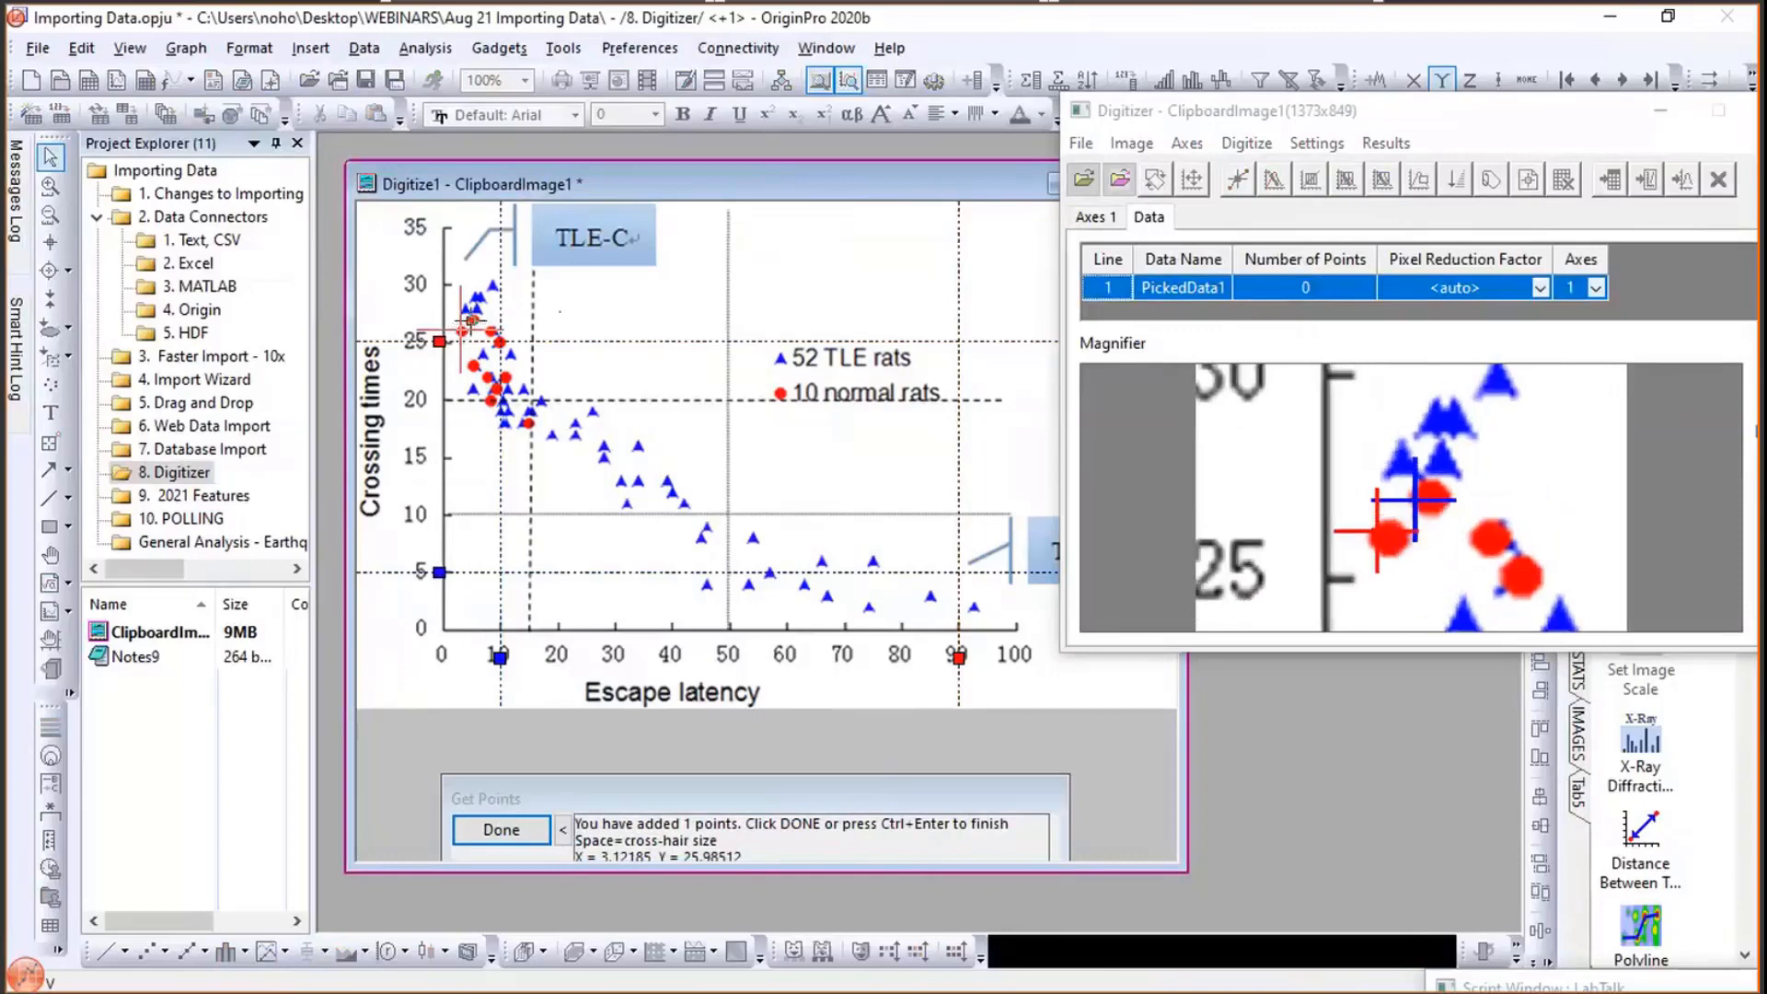
pyautogui.doubleClick(471, 320)
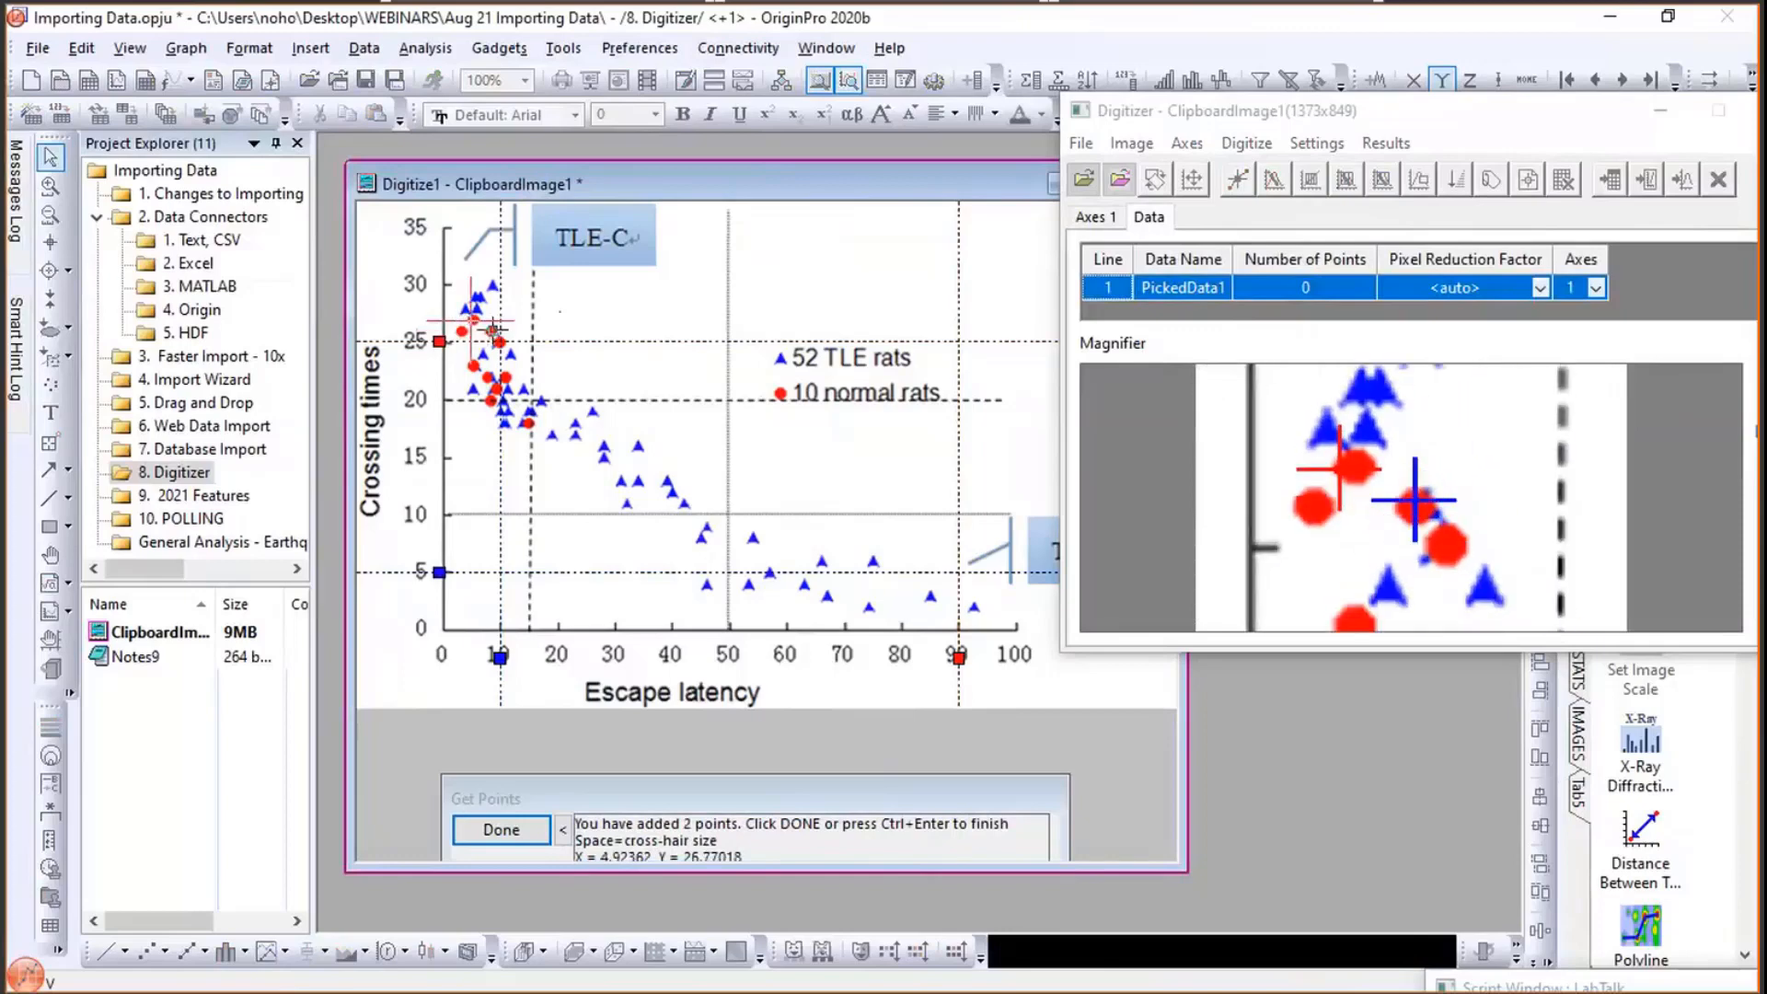
pyautogui.doubleClick(493, 330)
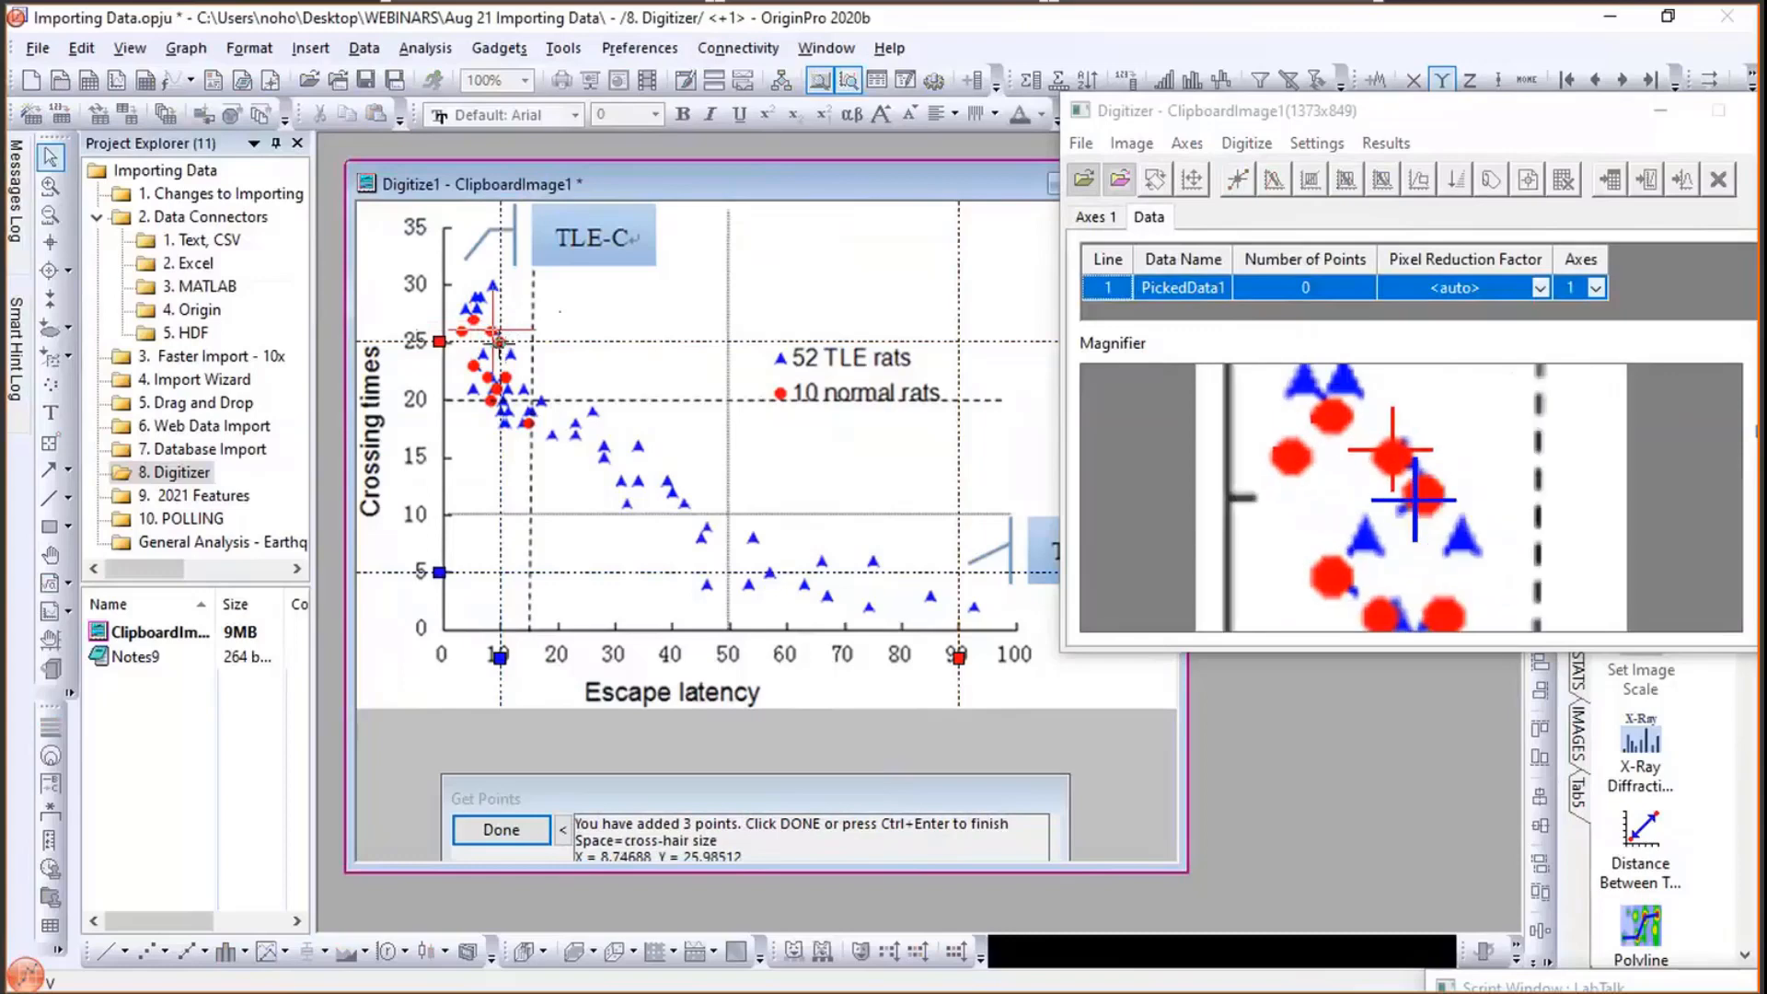
pyautogui.doubleClick(507, 379)
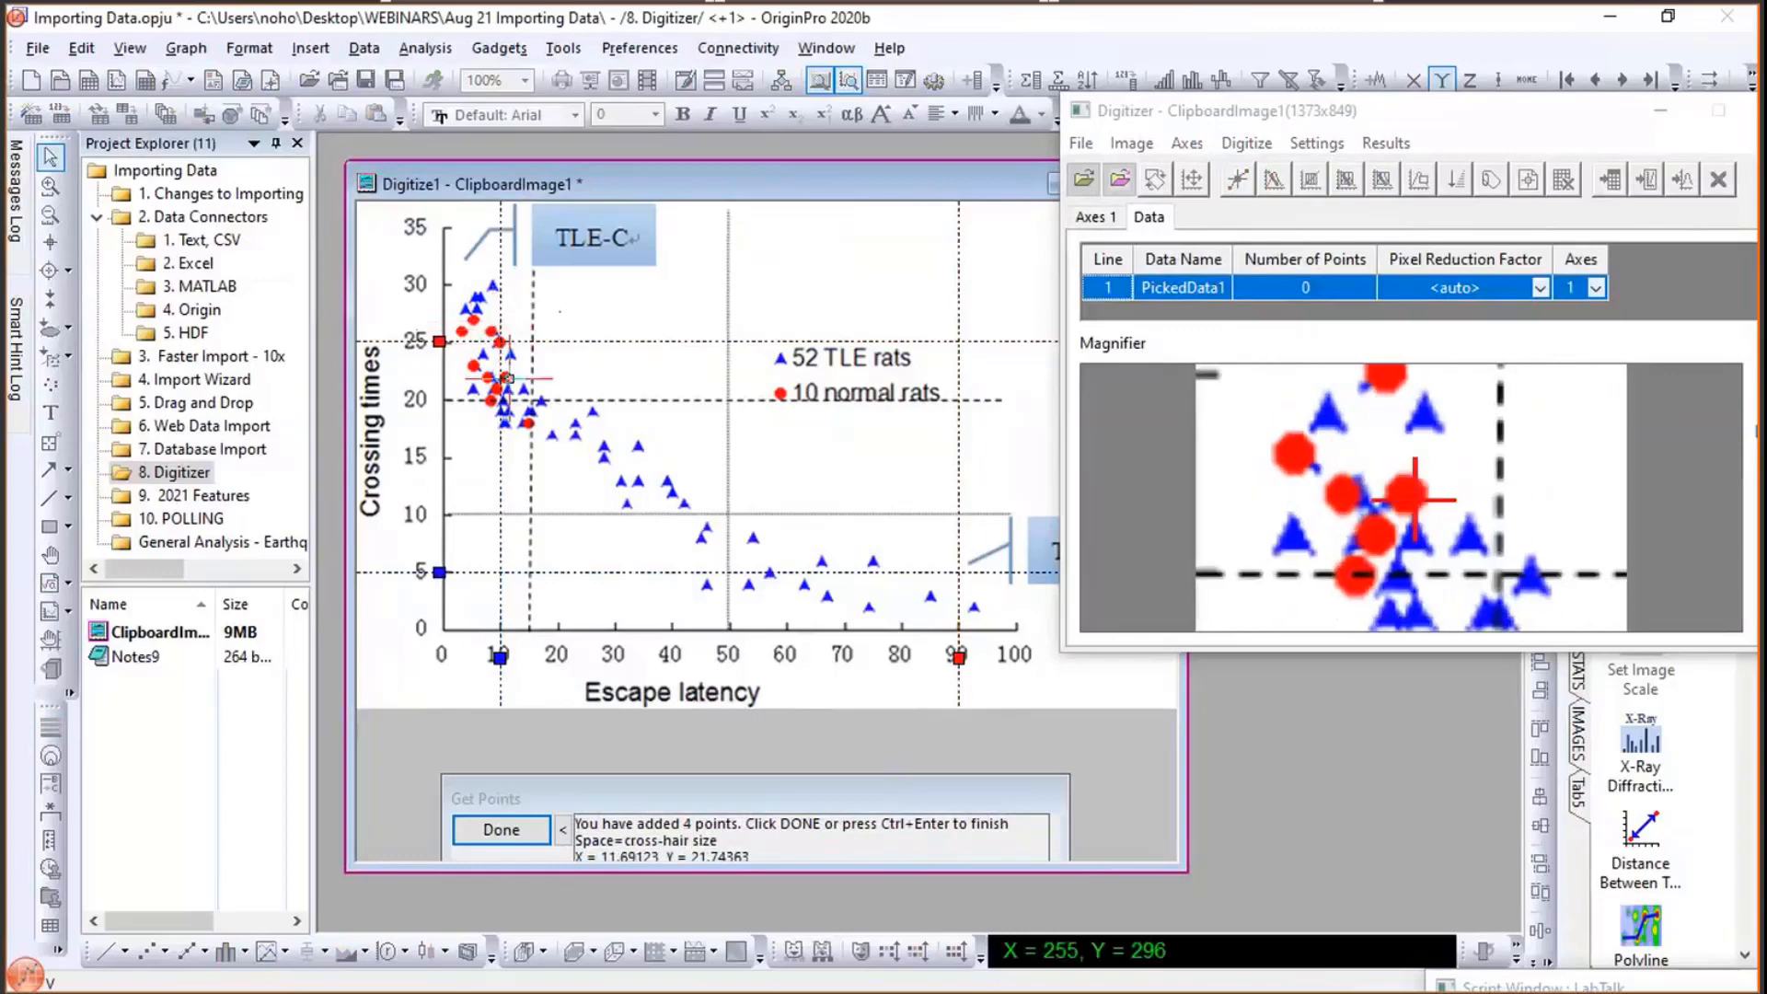
pyautogui.doubleClick(509, 379)
pyautogui.doubleClick(532, 423)
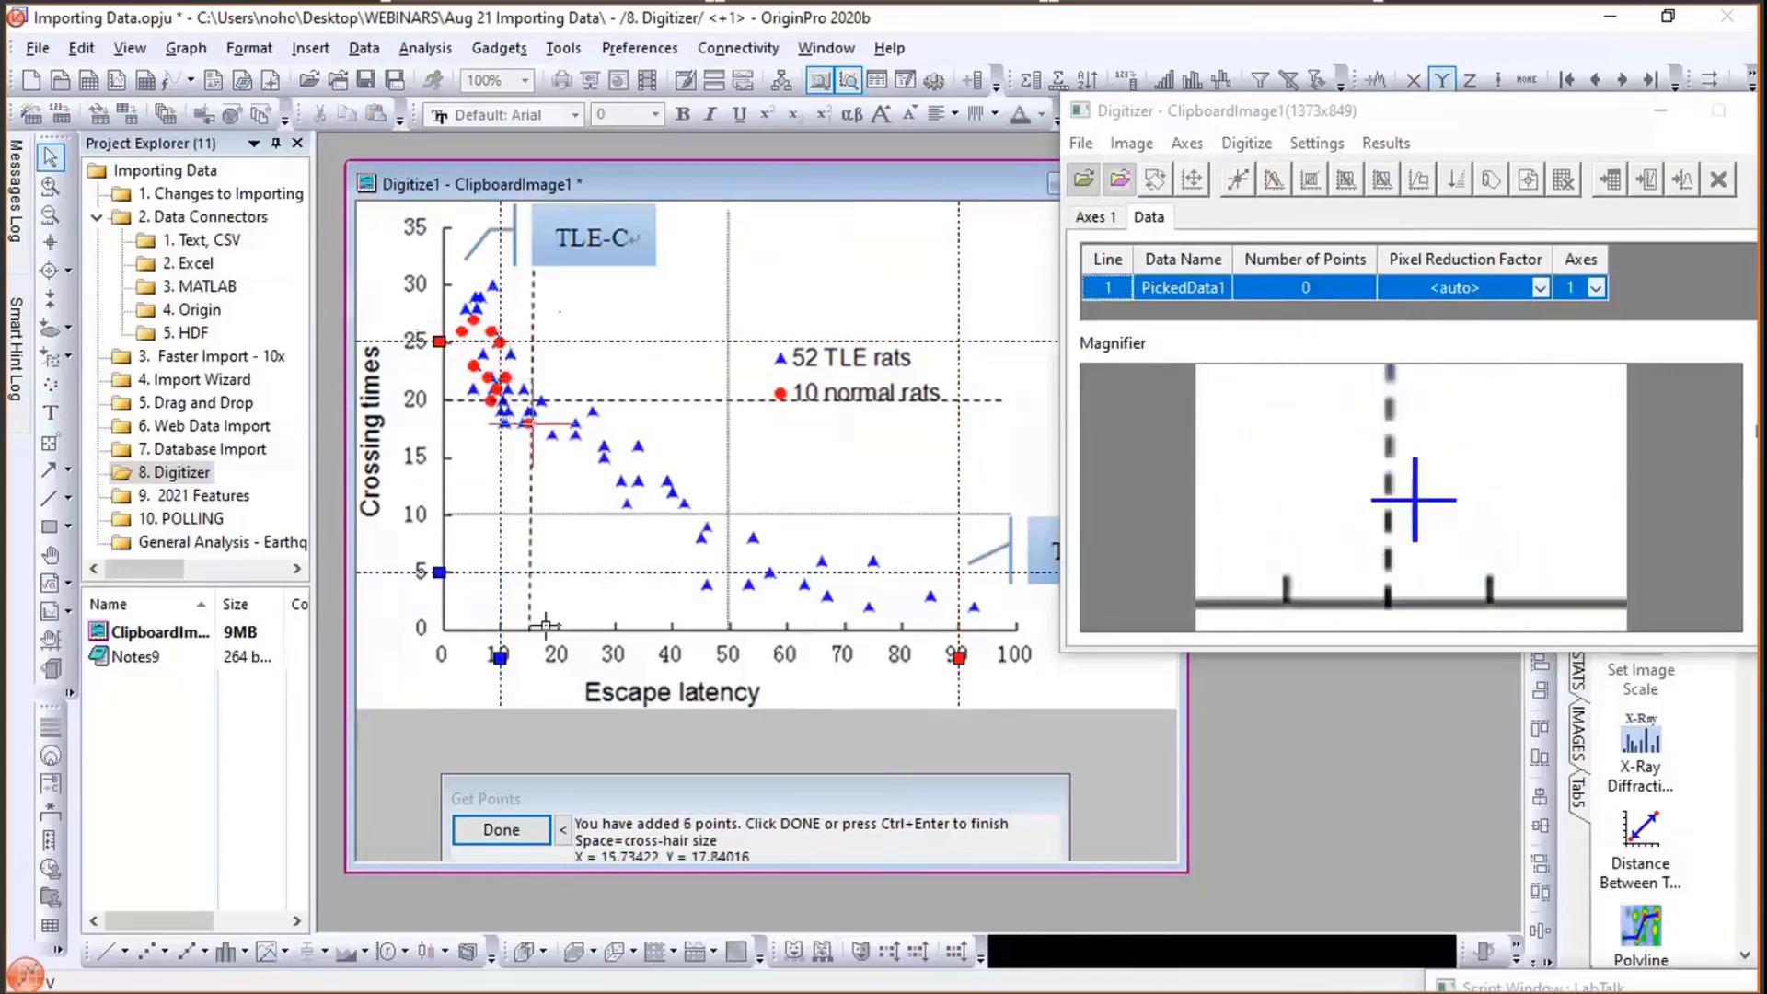
pyautogui.click(501, 830)
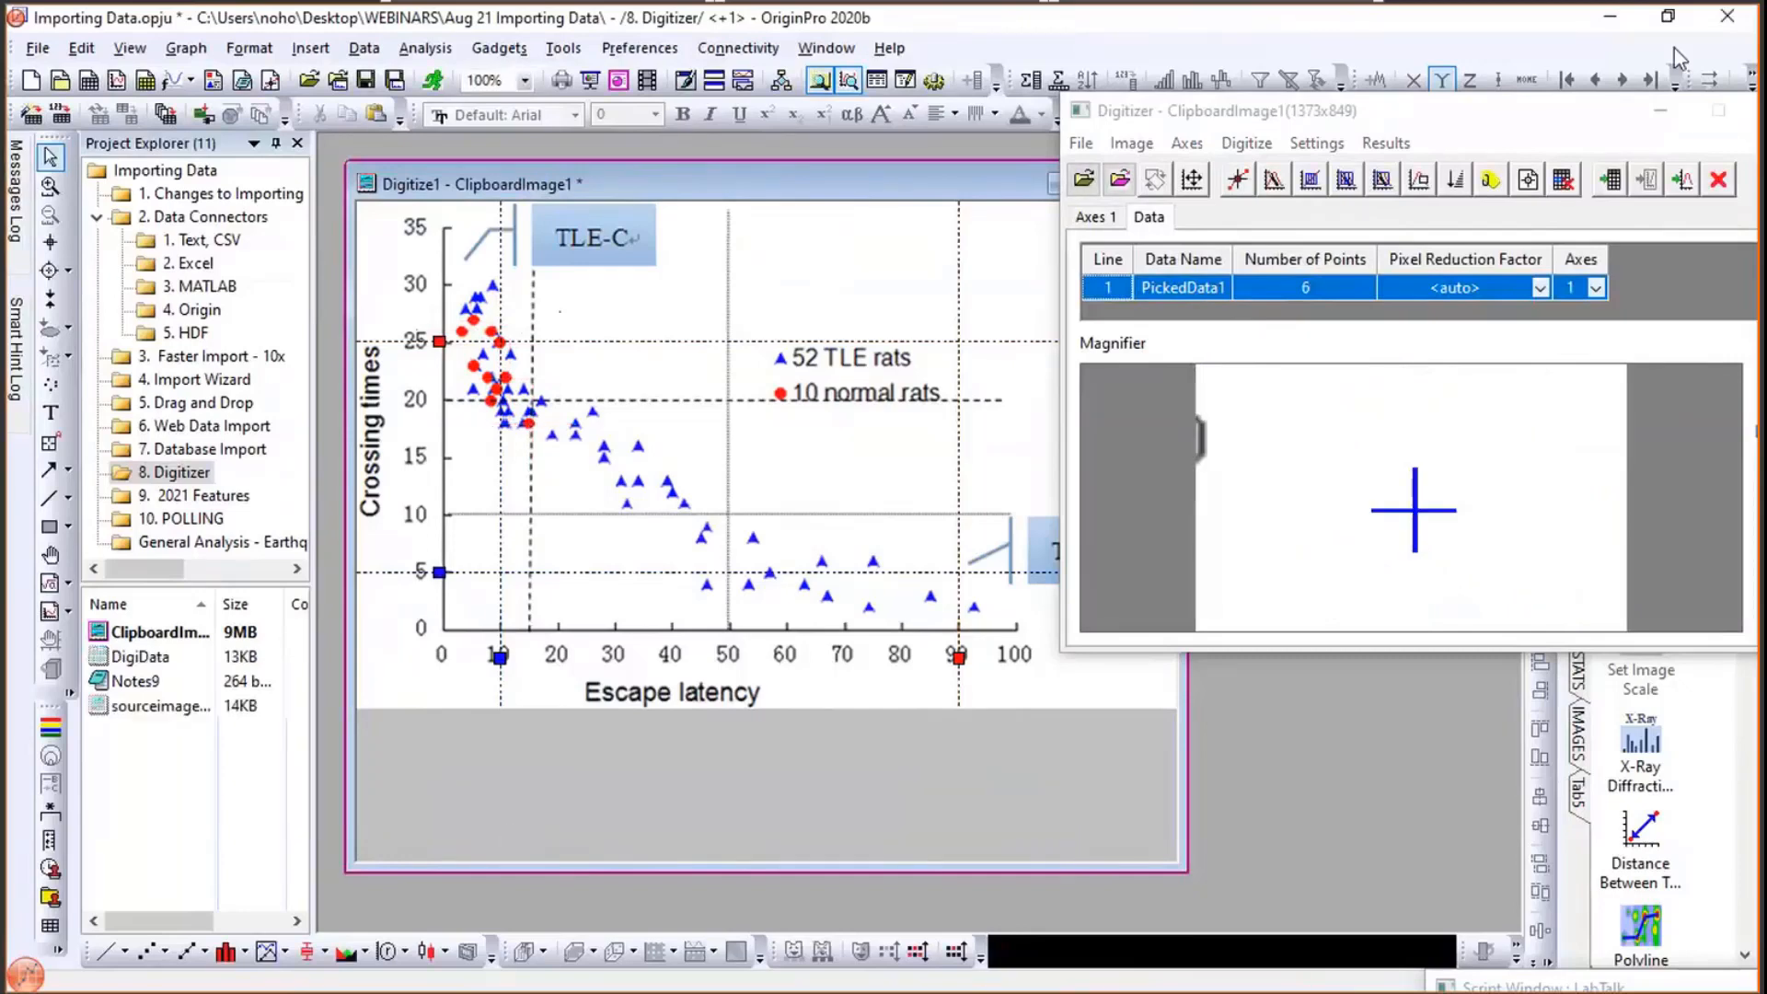
# - Open the digitized data worksheet, move it lower, and set column B's comment to normal rats
pyautogui.click(1611, 182)
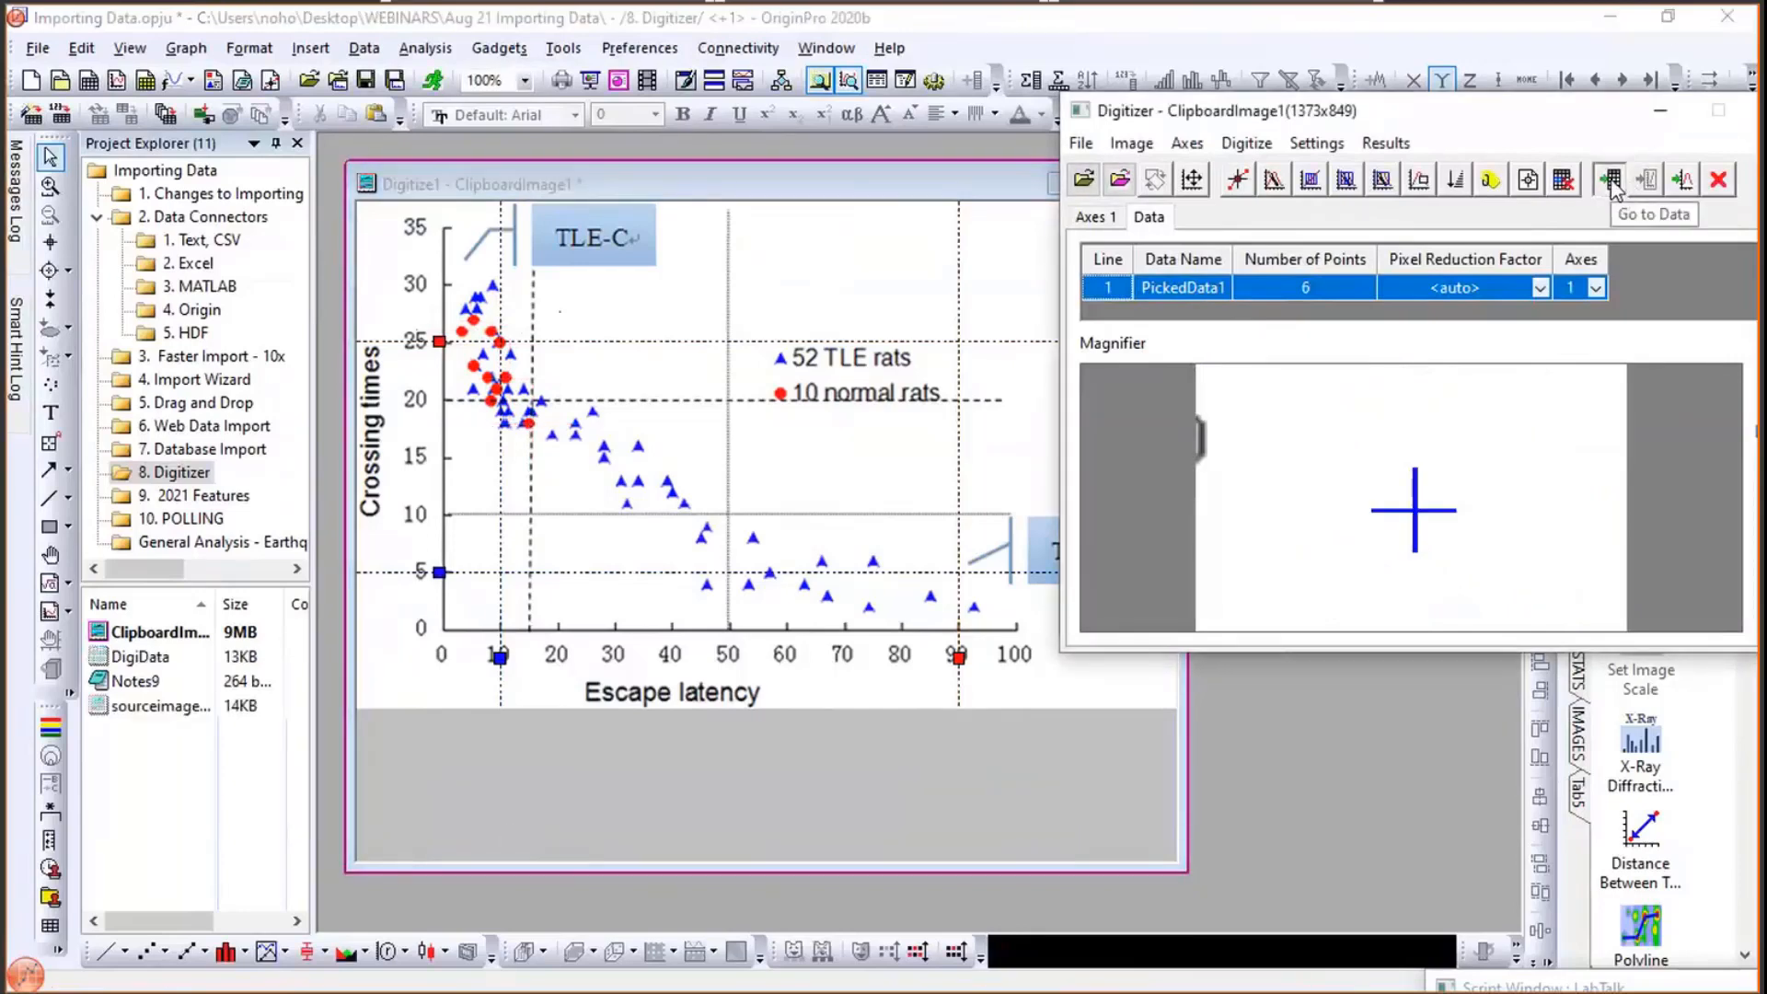
pyautogui.click(1611, 182)
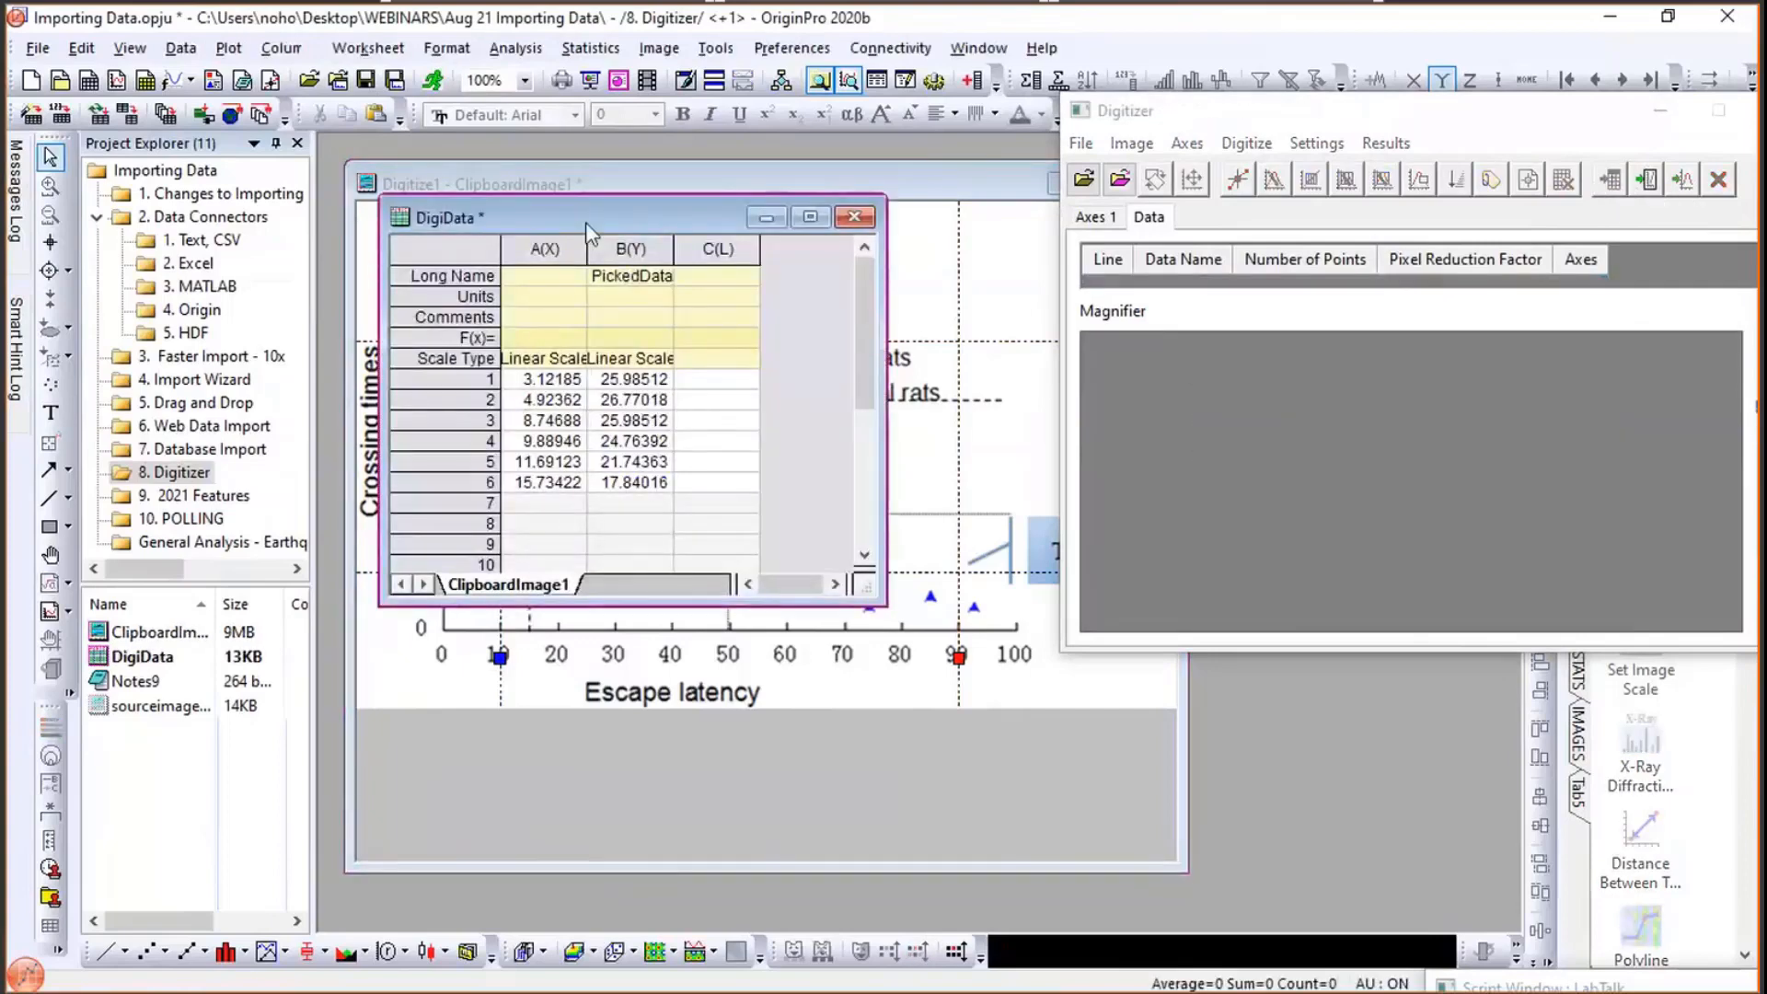
pyautogui.moveTo(585, 223); pyautogui.dragTo(557, 566)
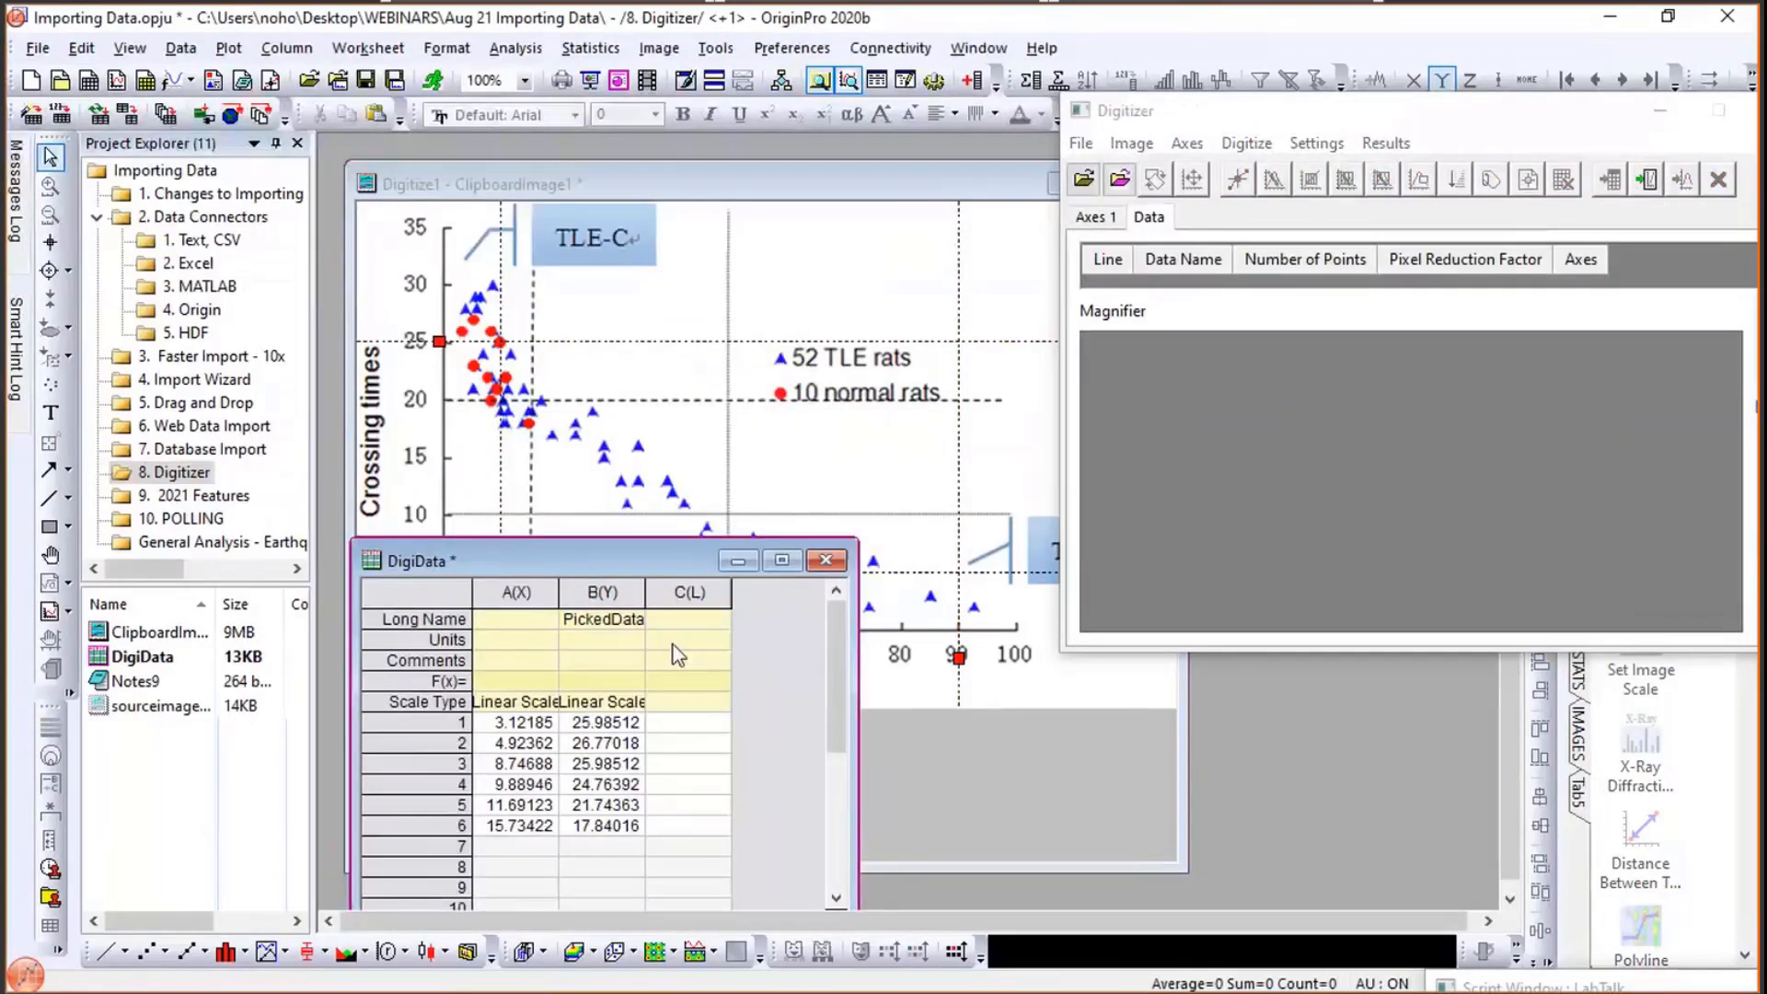
pyautogui.click(591, 659)
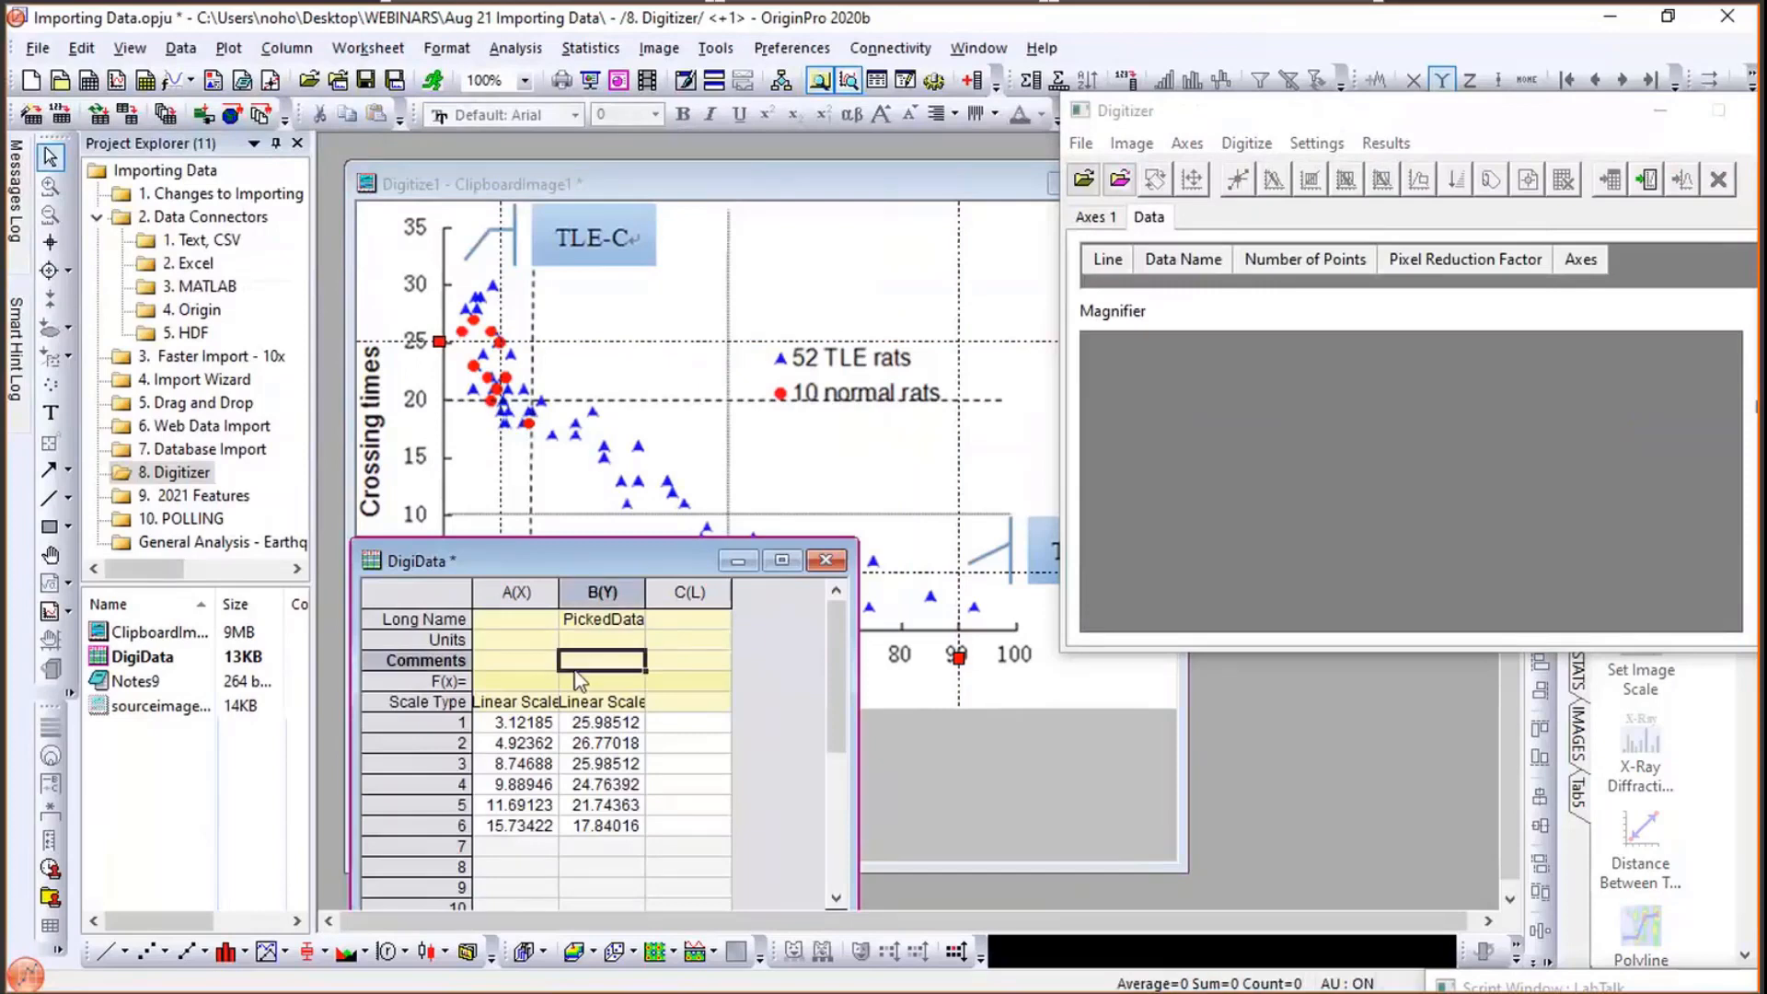
pyautogui.write('no')
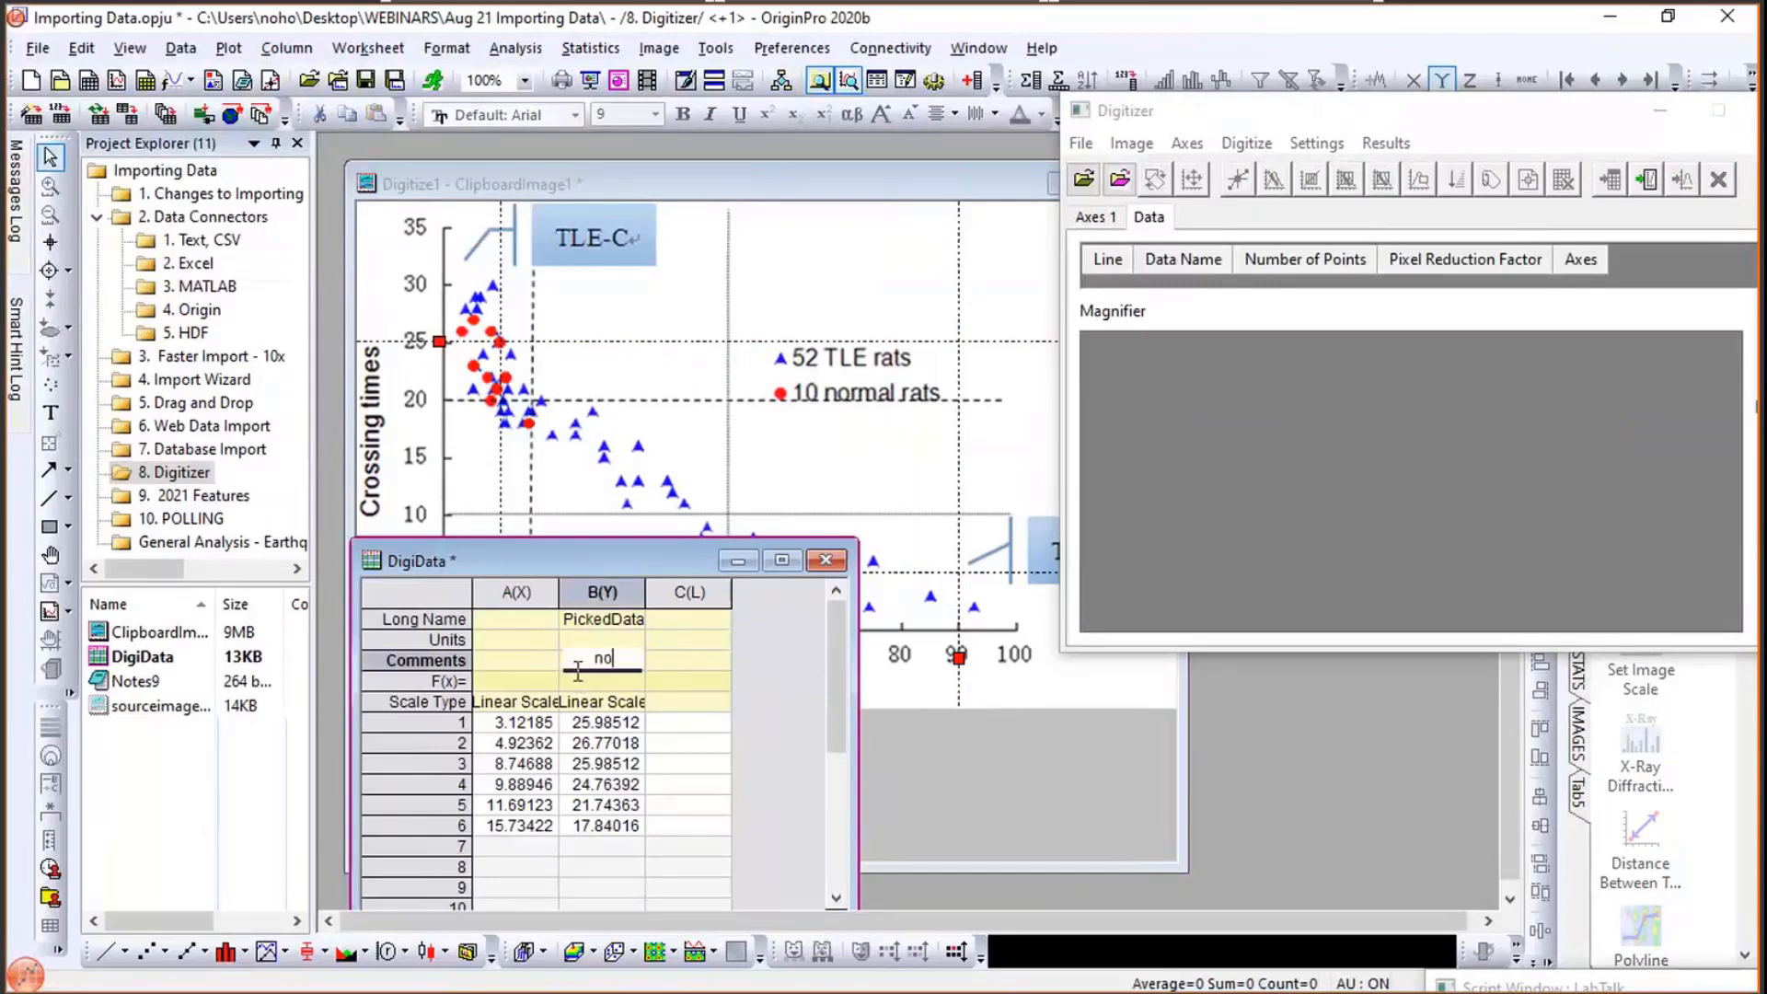
pyautogui.write('rmal rats')
pyautogui.click(733, 660)
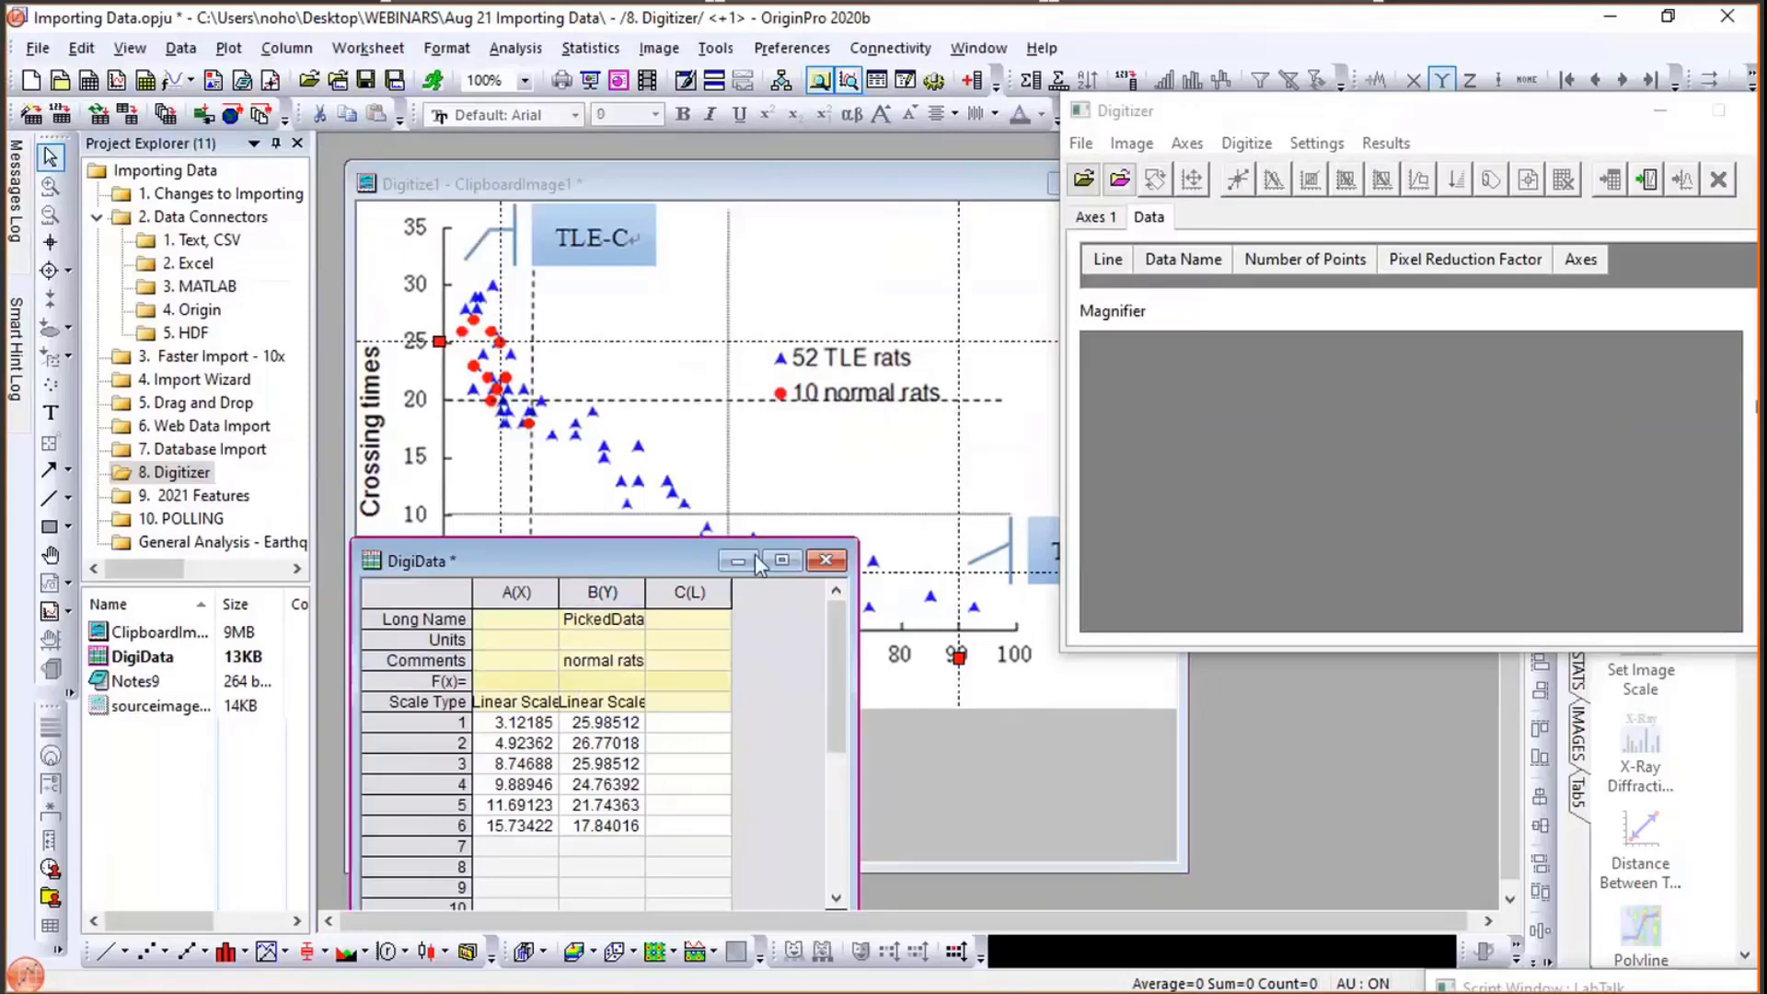
# - Return to the digitized image and add a new data line in the Digitizer
pyautogui.click(717, 192)
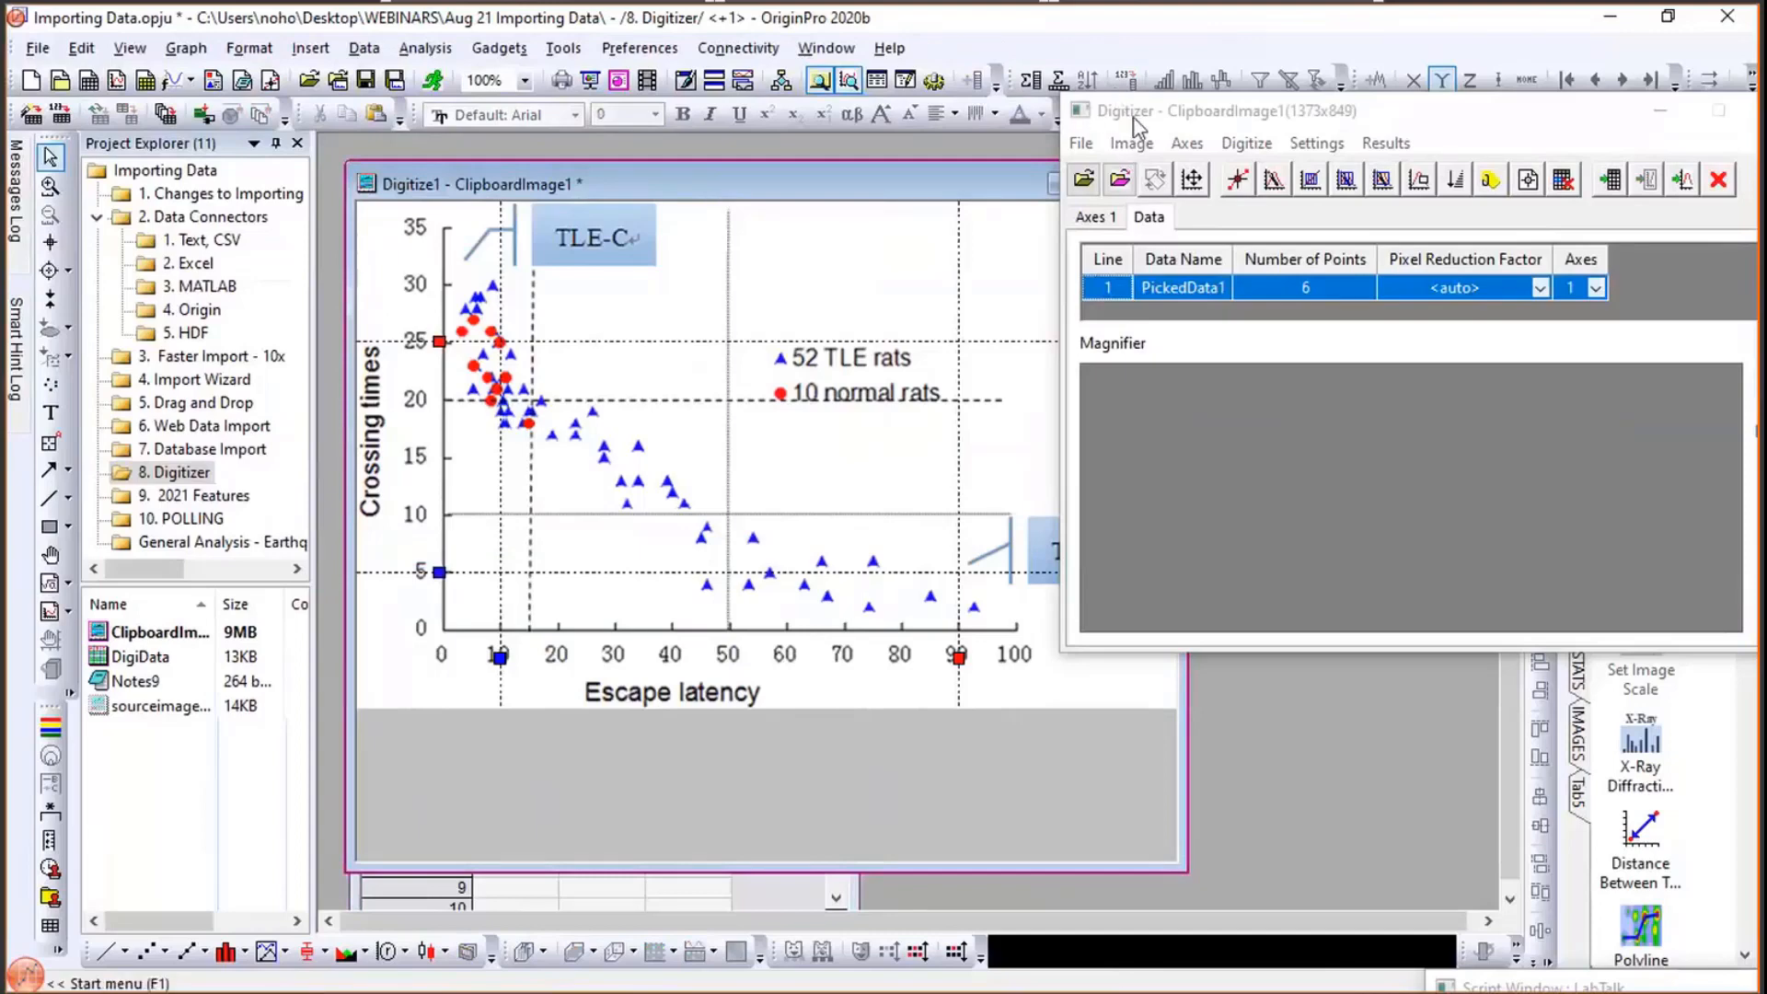
pyautogui.moveTo(1509, 111); pyautogui.dragTo(1414, 295)
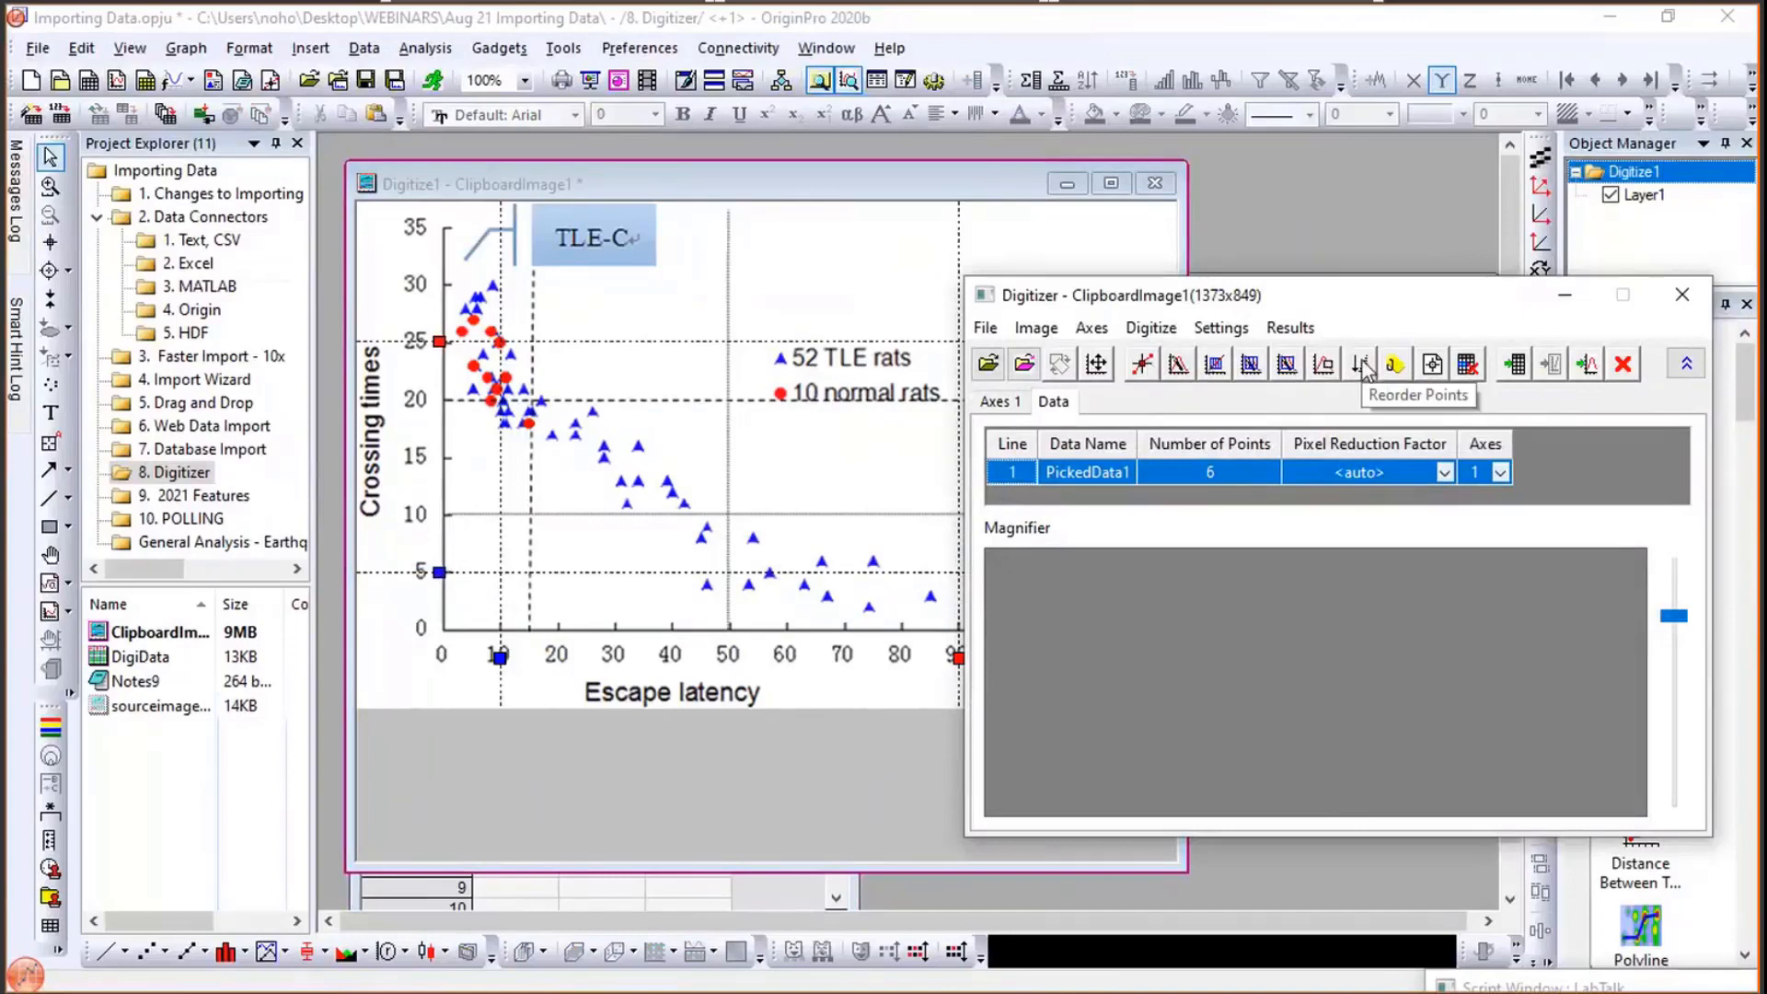
pyautogui.click(1433, 364)
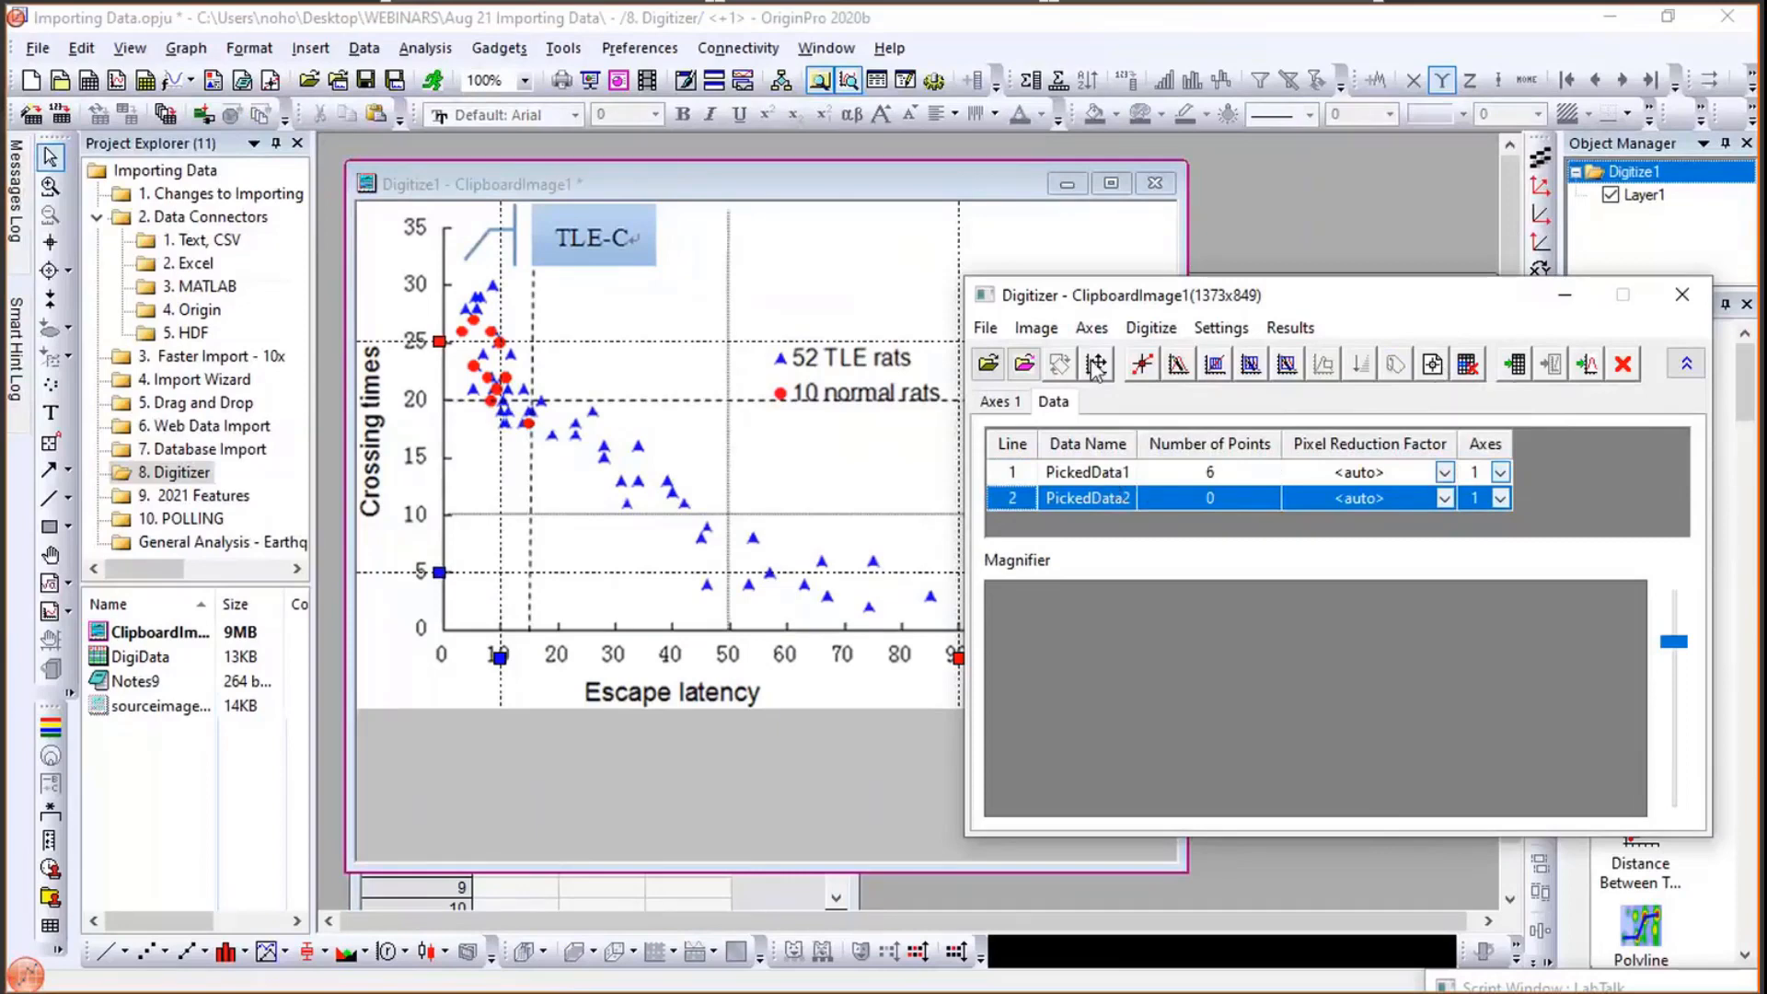
pyautogui.moveTo(1267, 293); pyautogui.dragTo(1457, 268)
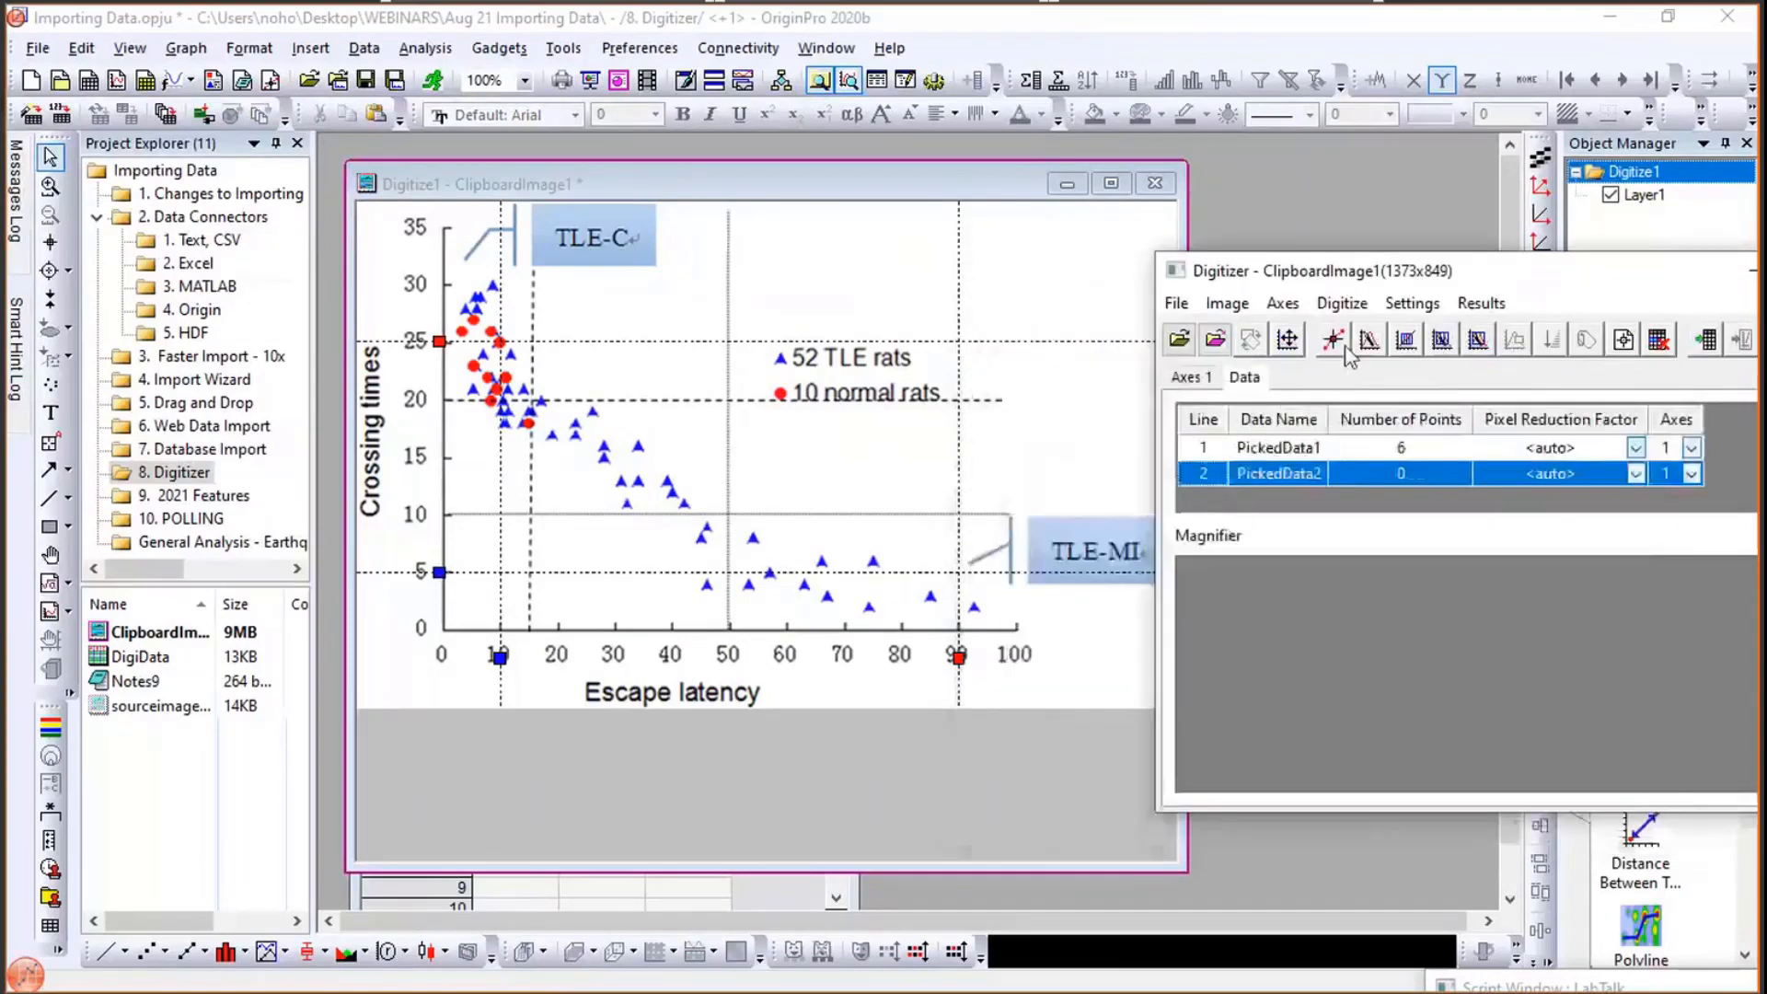
# - Manually pick six points on the blue TLE-rat triangle markers and finish picking
pyautogui.click(1333, 341)
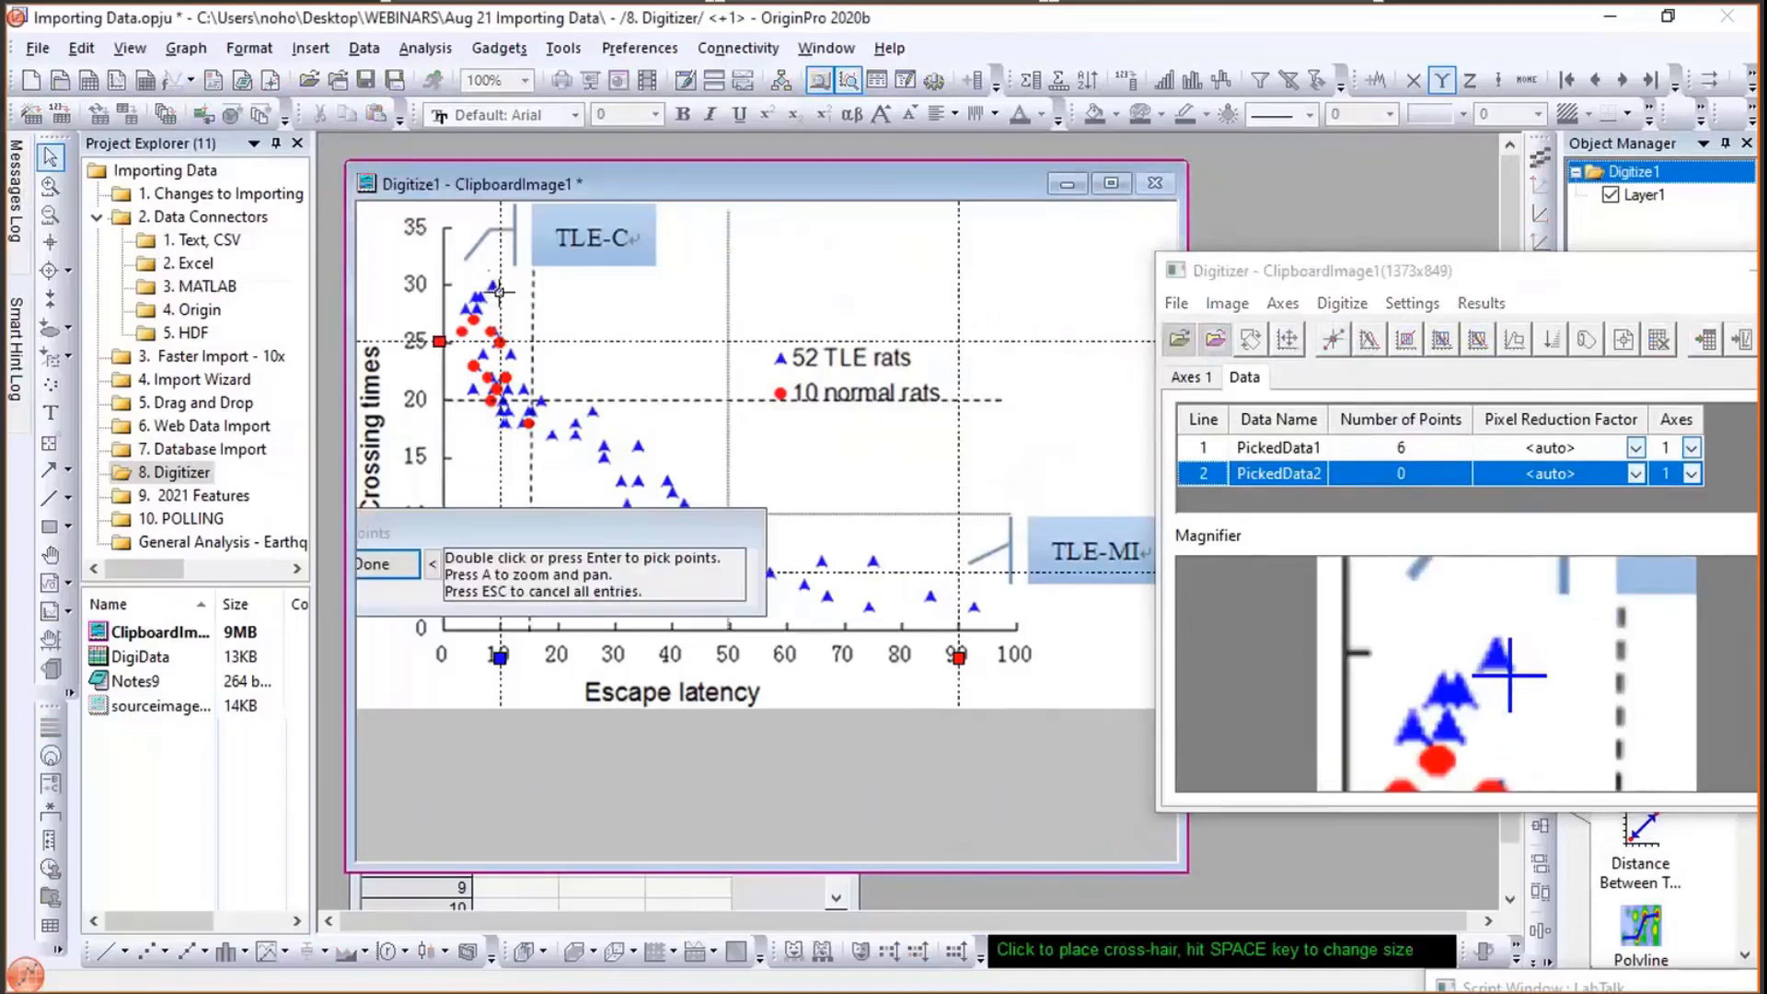
pyautogui.click(498, 288)
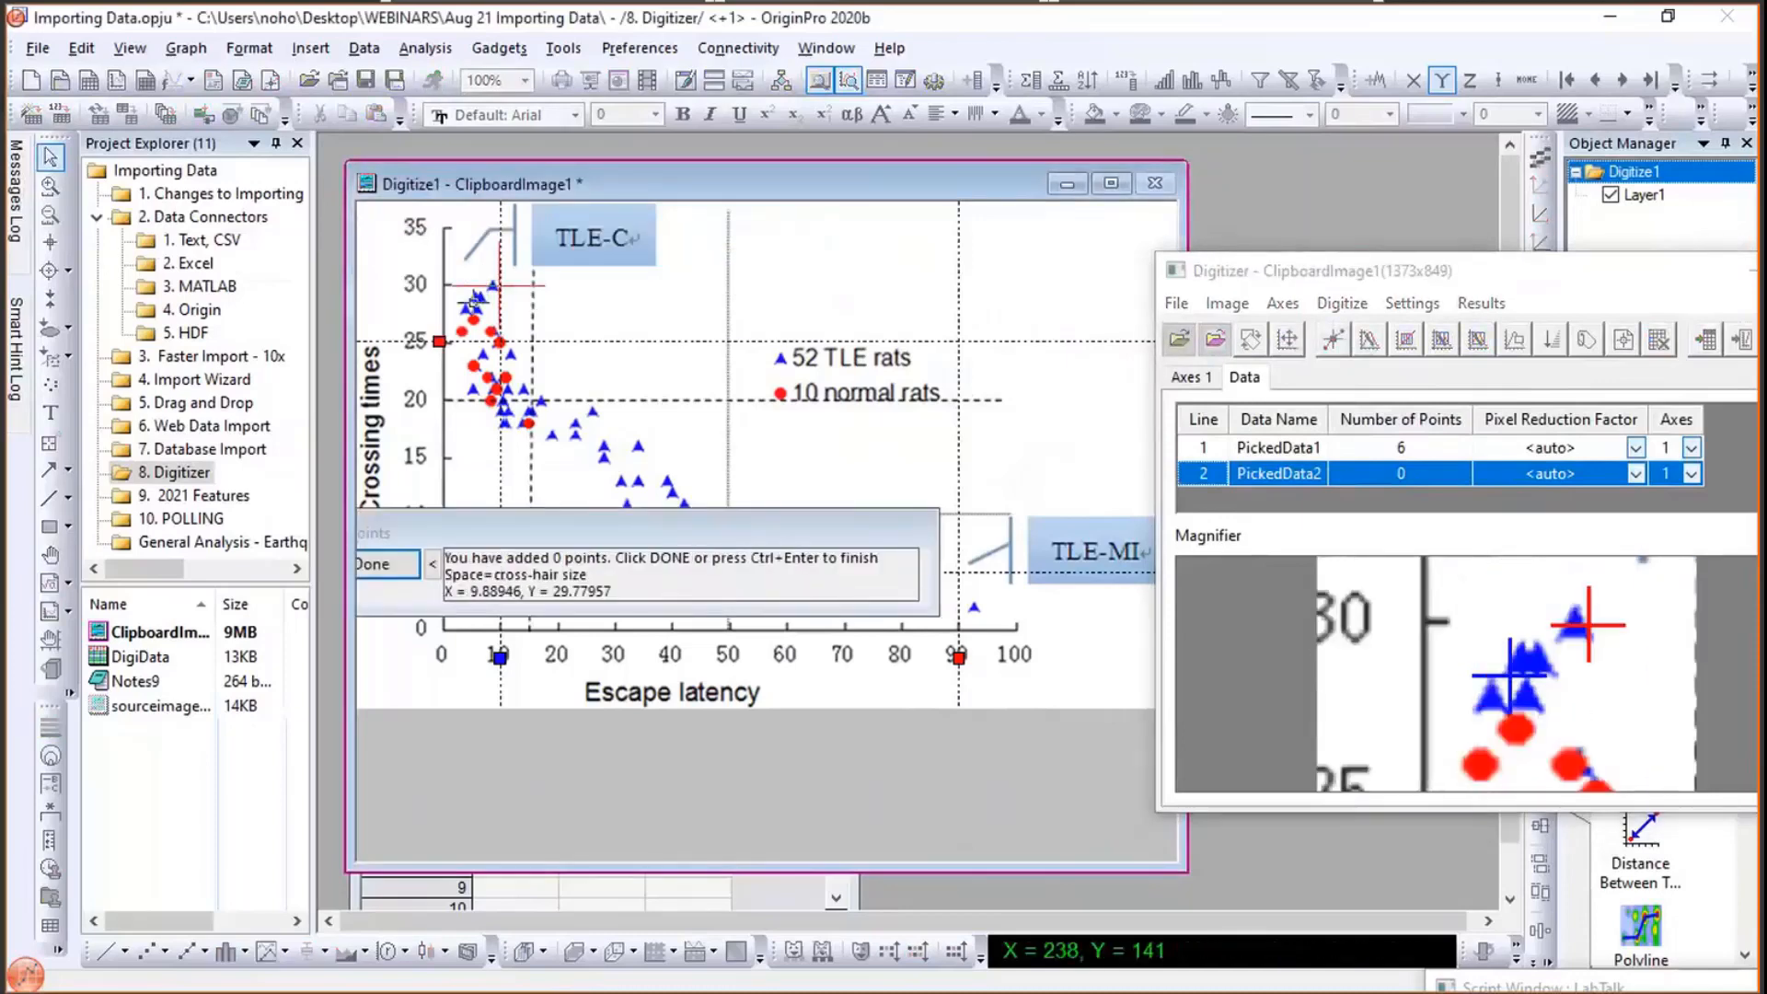
pyautogui.click(463, 311)
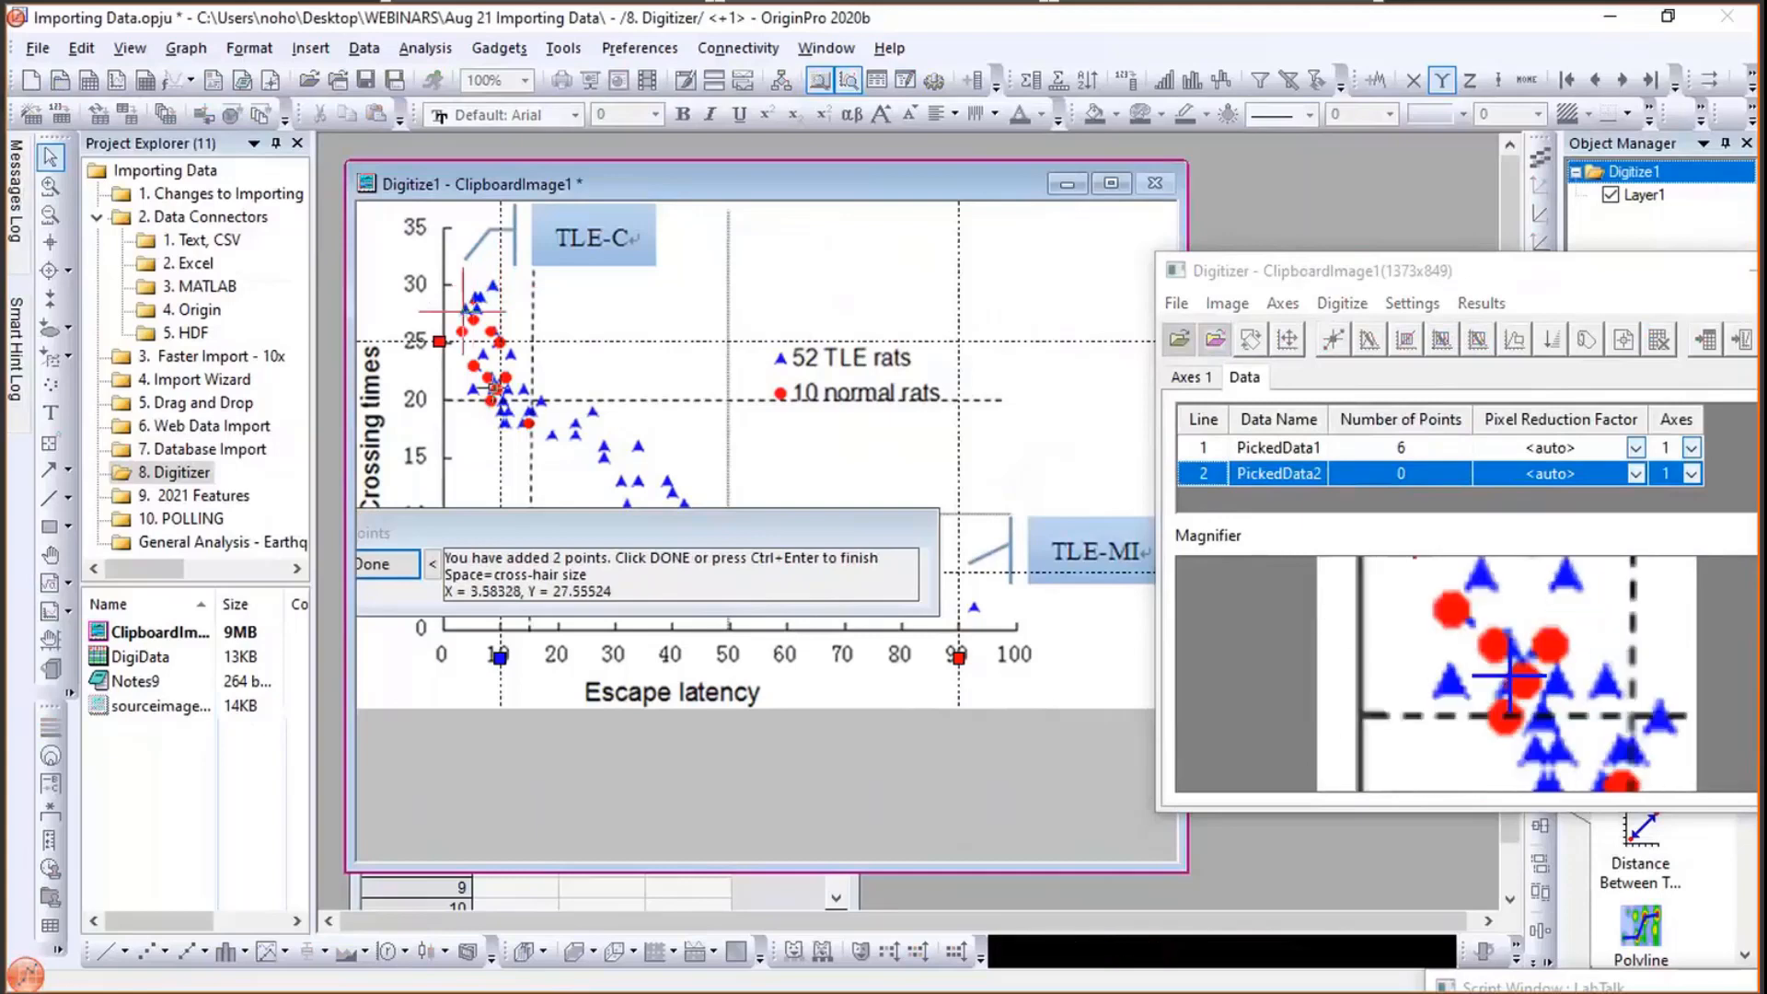
pyautogui.click(520, 385)
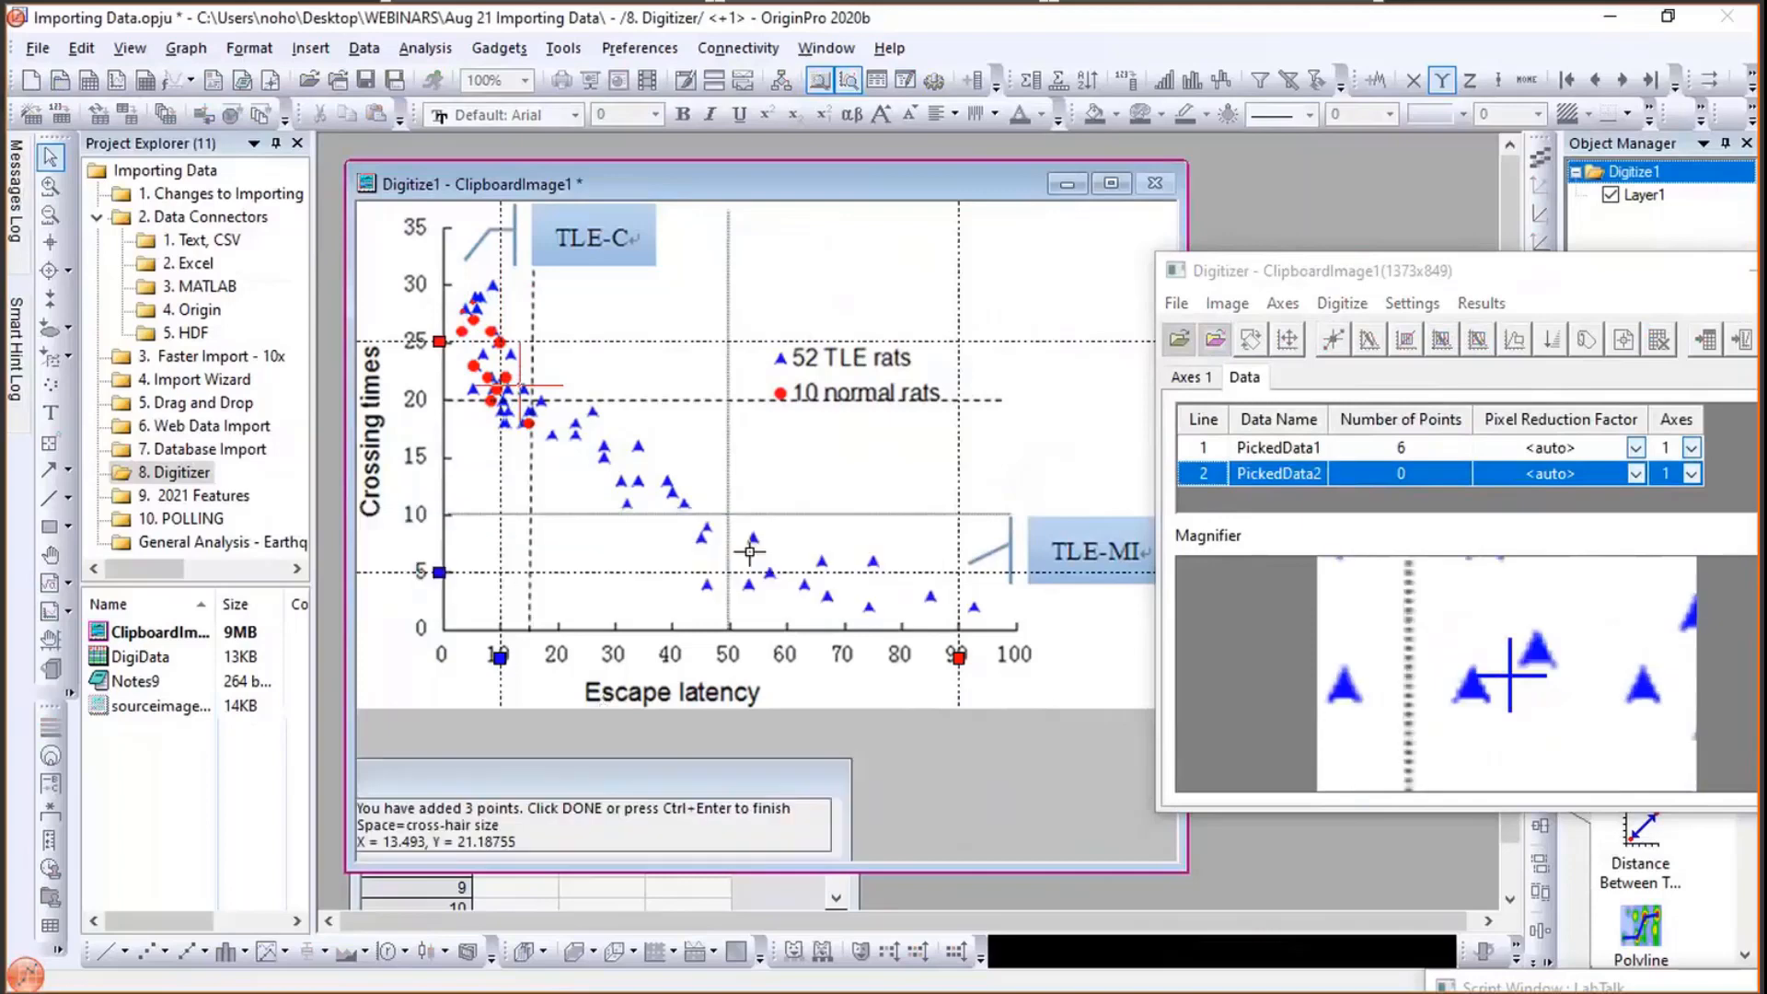
pyautogui.click(753, 538)
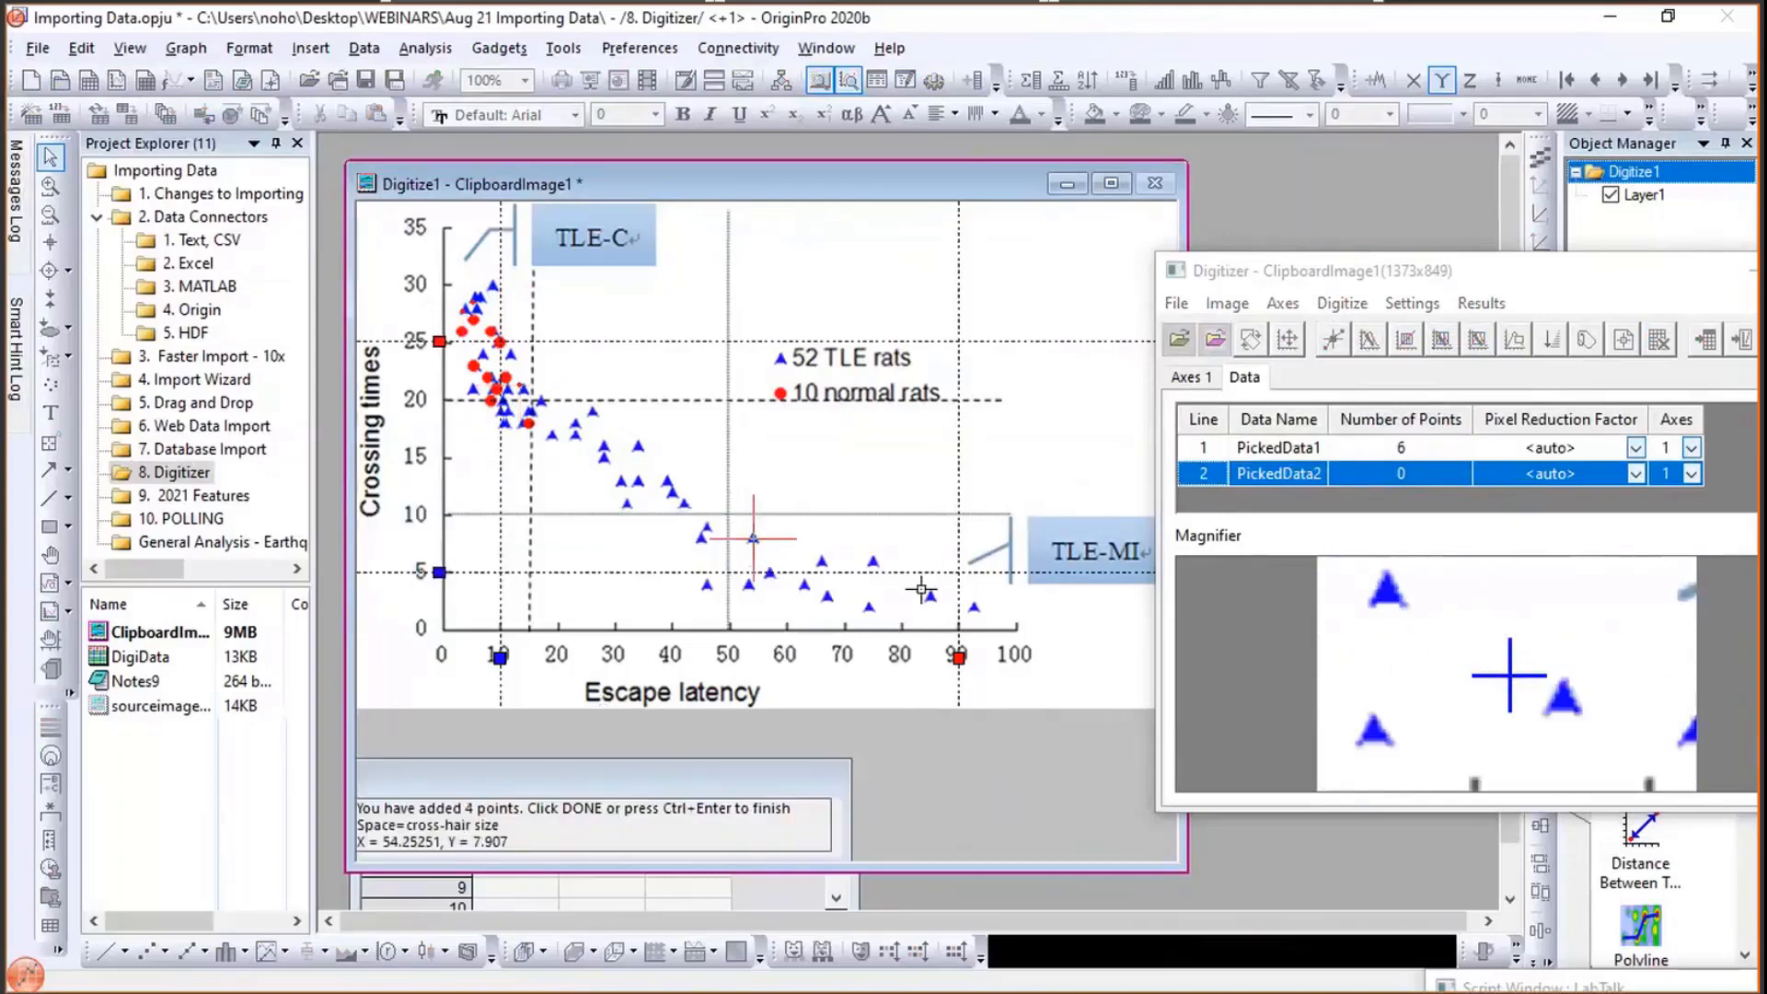
pyautogui.click(930, 594)
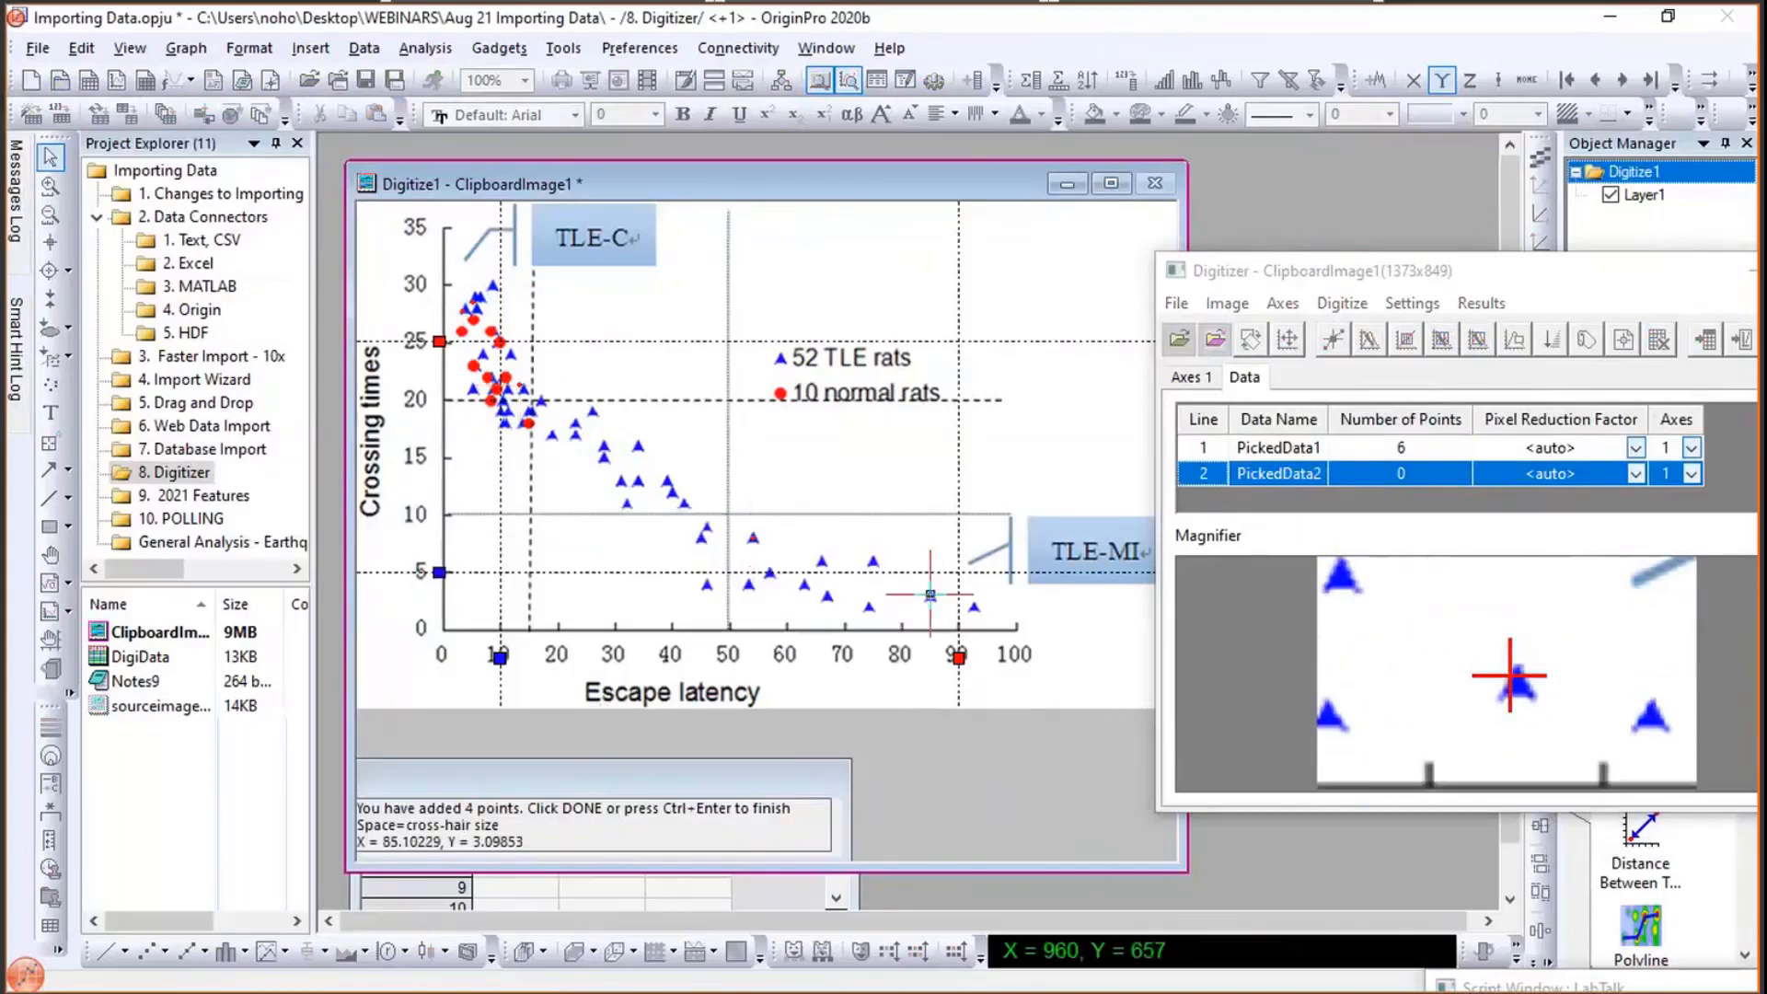
pyautogui.click(975, 605)
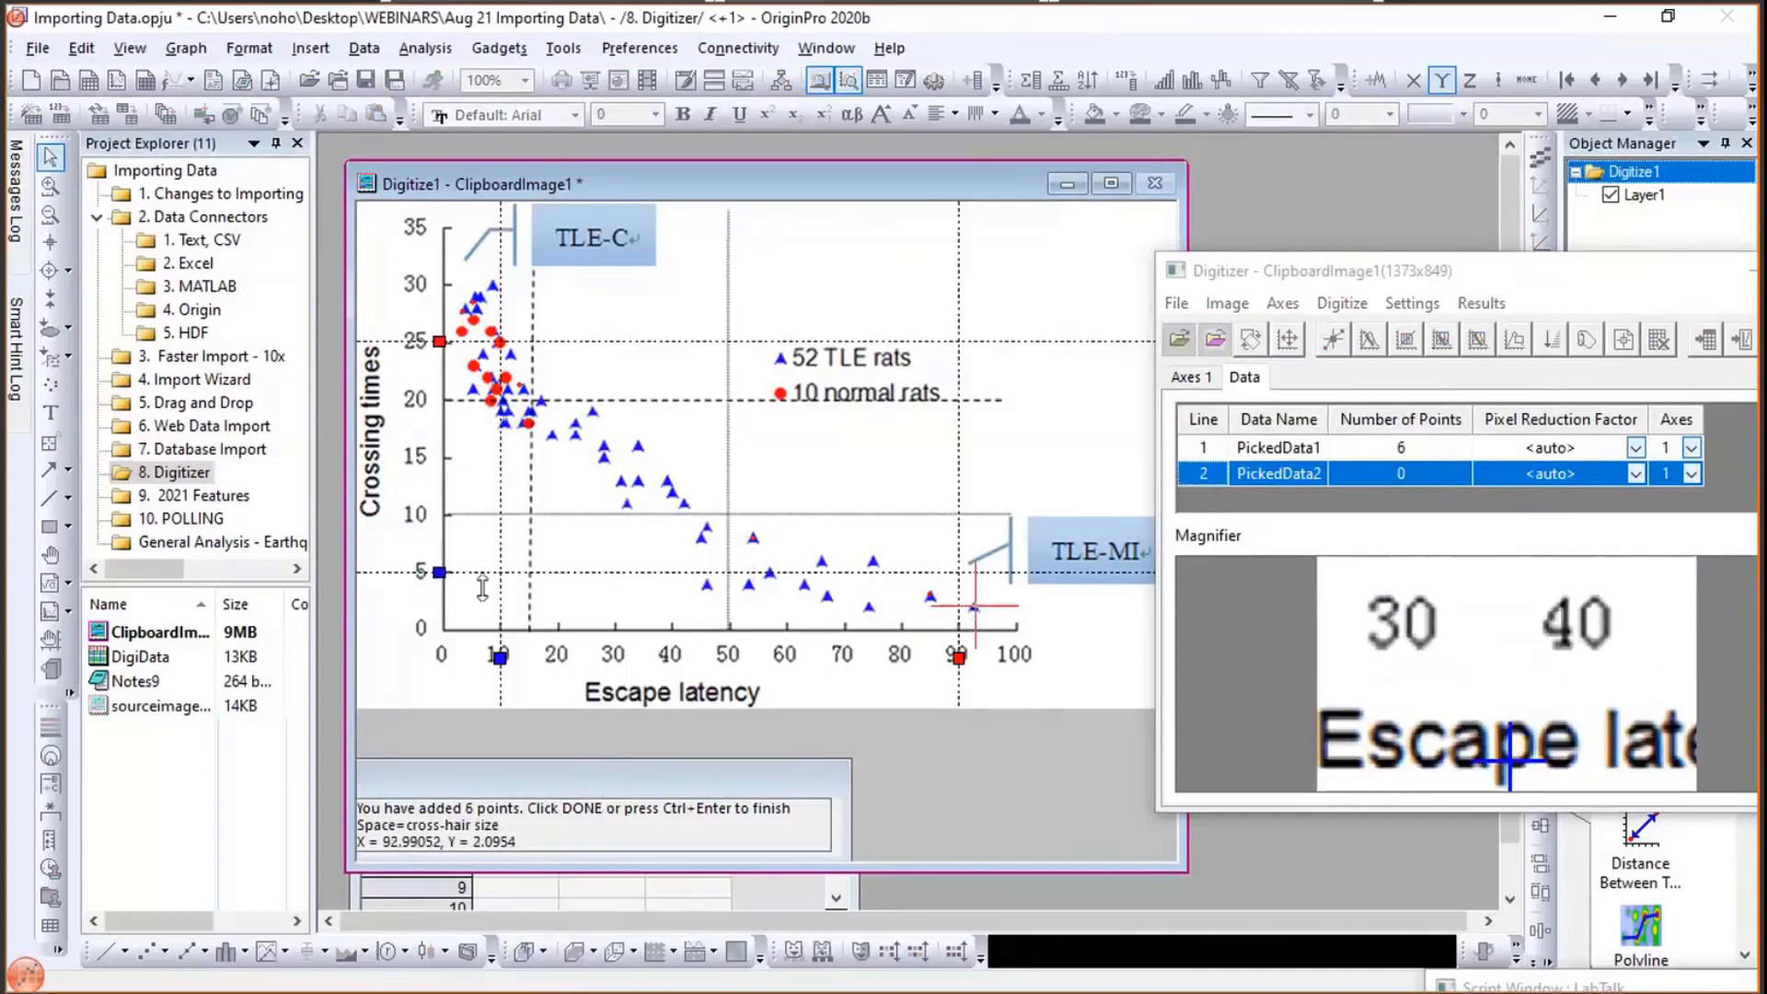
pyautogui.click(388, 532)
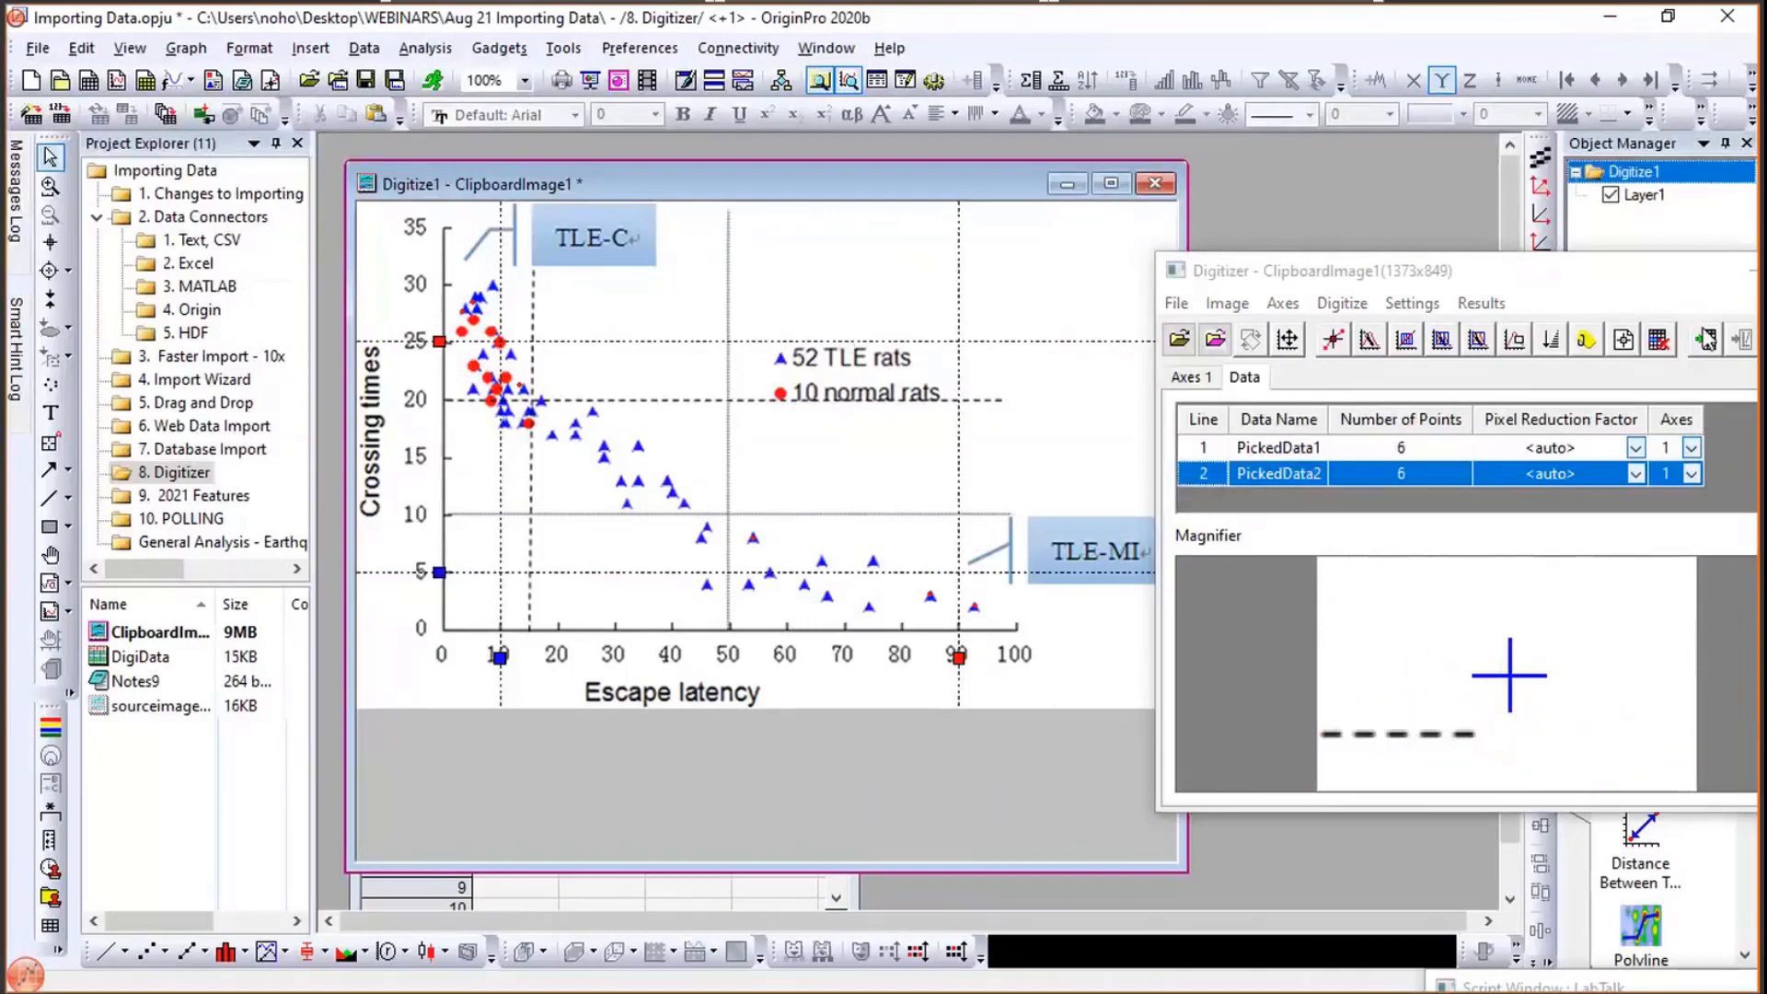
# - Open the digitized data worksheet, widen it, and set column E's comment to 52 TLE rats
pyautogui.click(1707, 341)
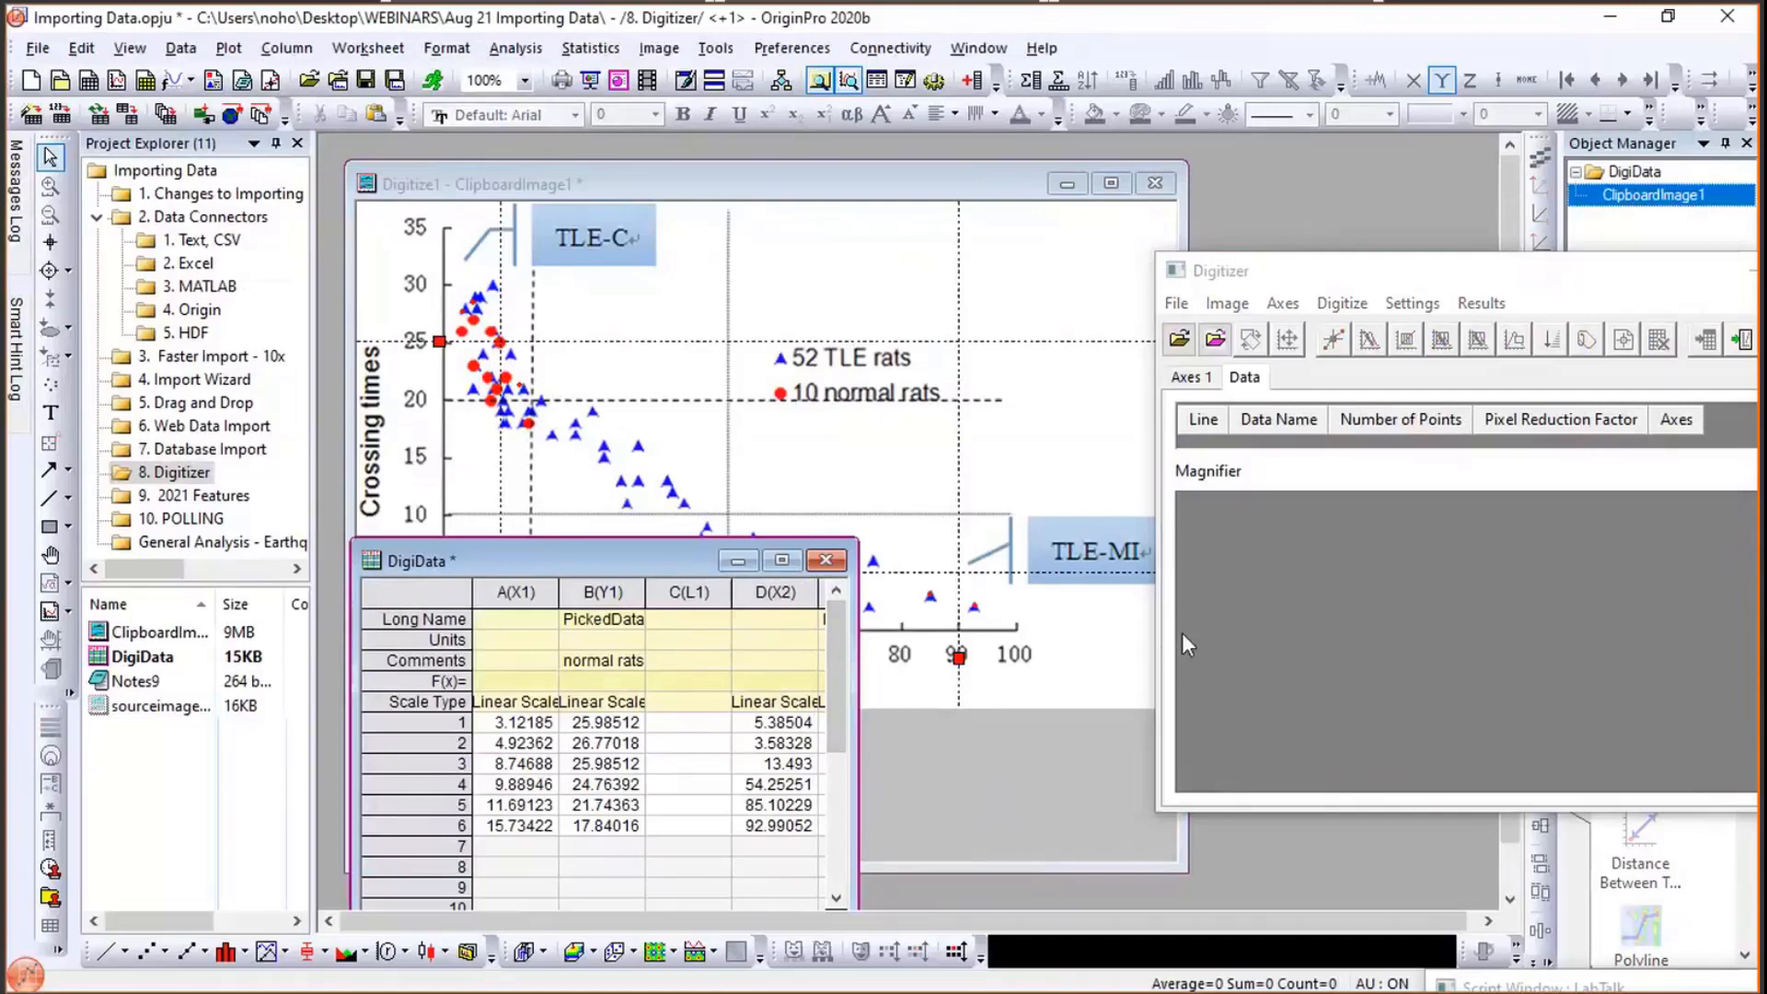
pyautogui.moveTo(855, 632); pyautogui.dragTo(1182, 632)
pyautogui.click(841, 661)
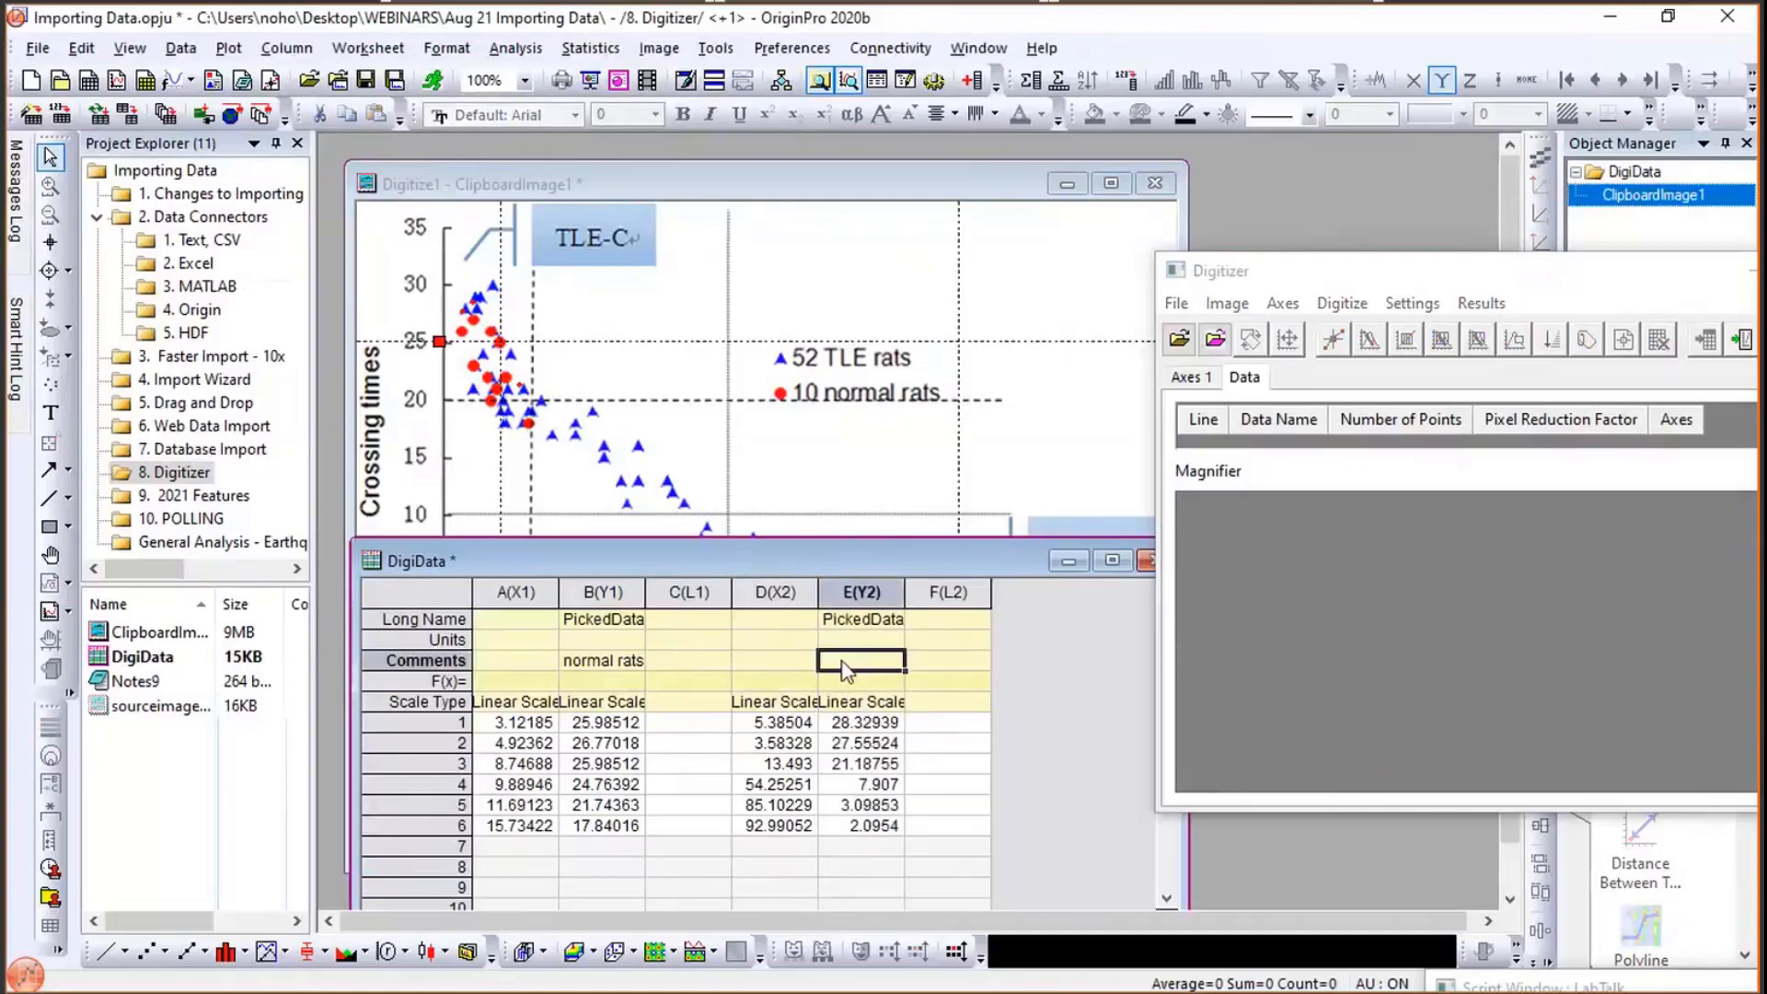
pyautogui.write('52')
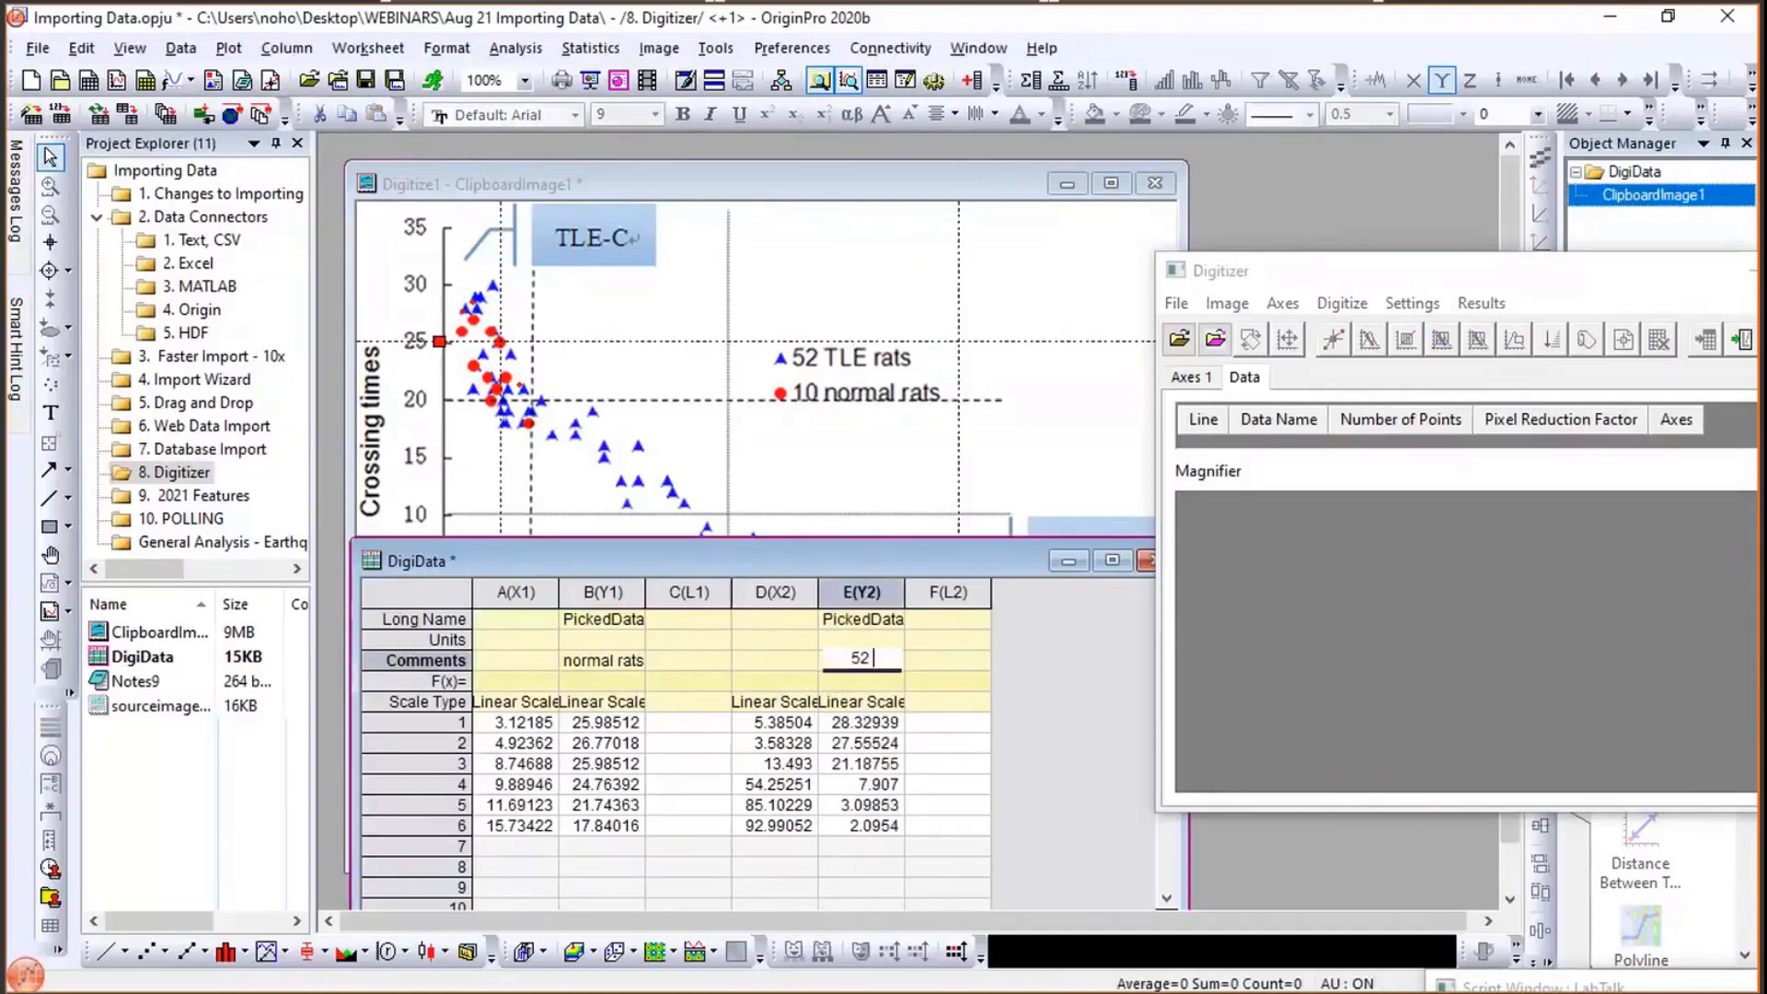
pyautogui.write(' TLE')
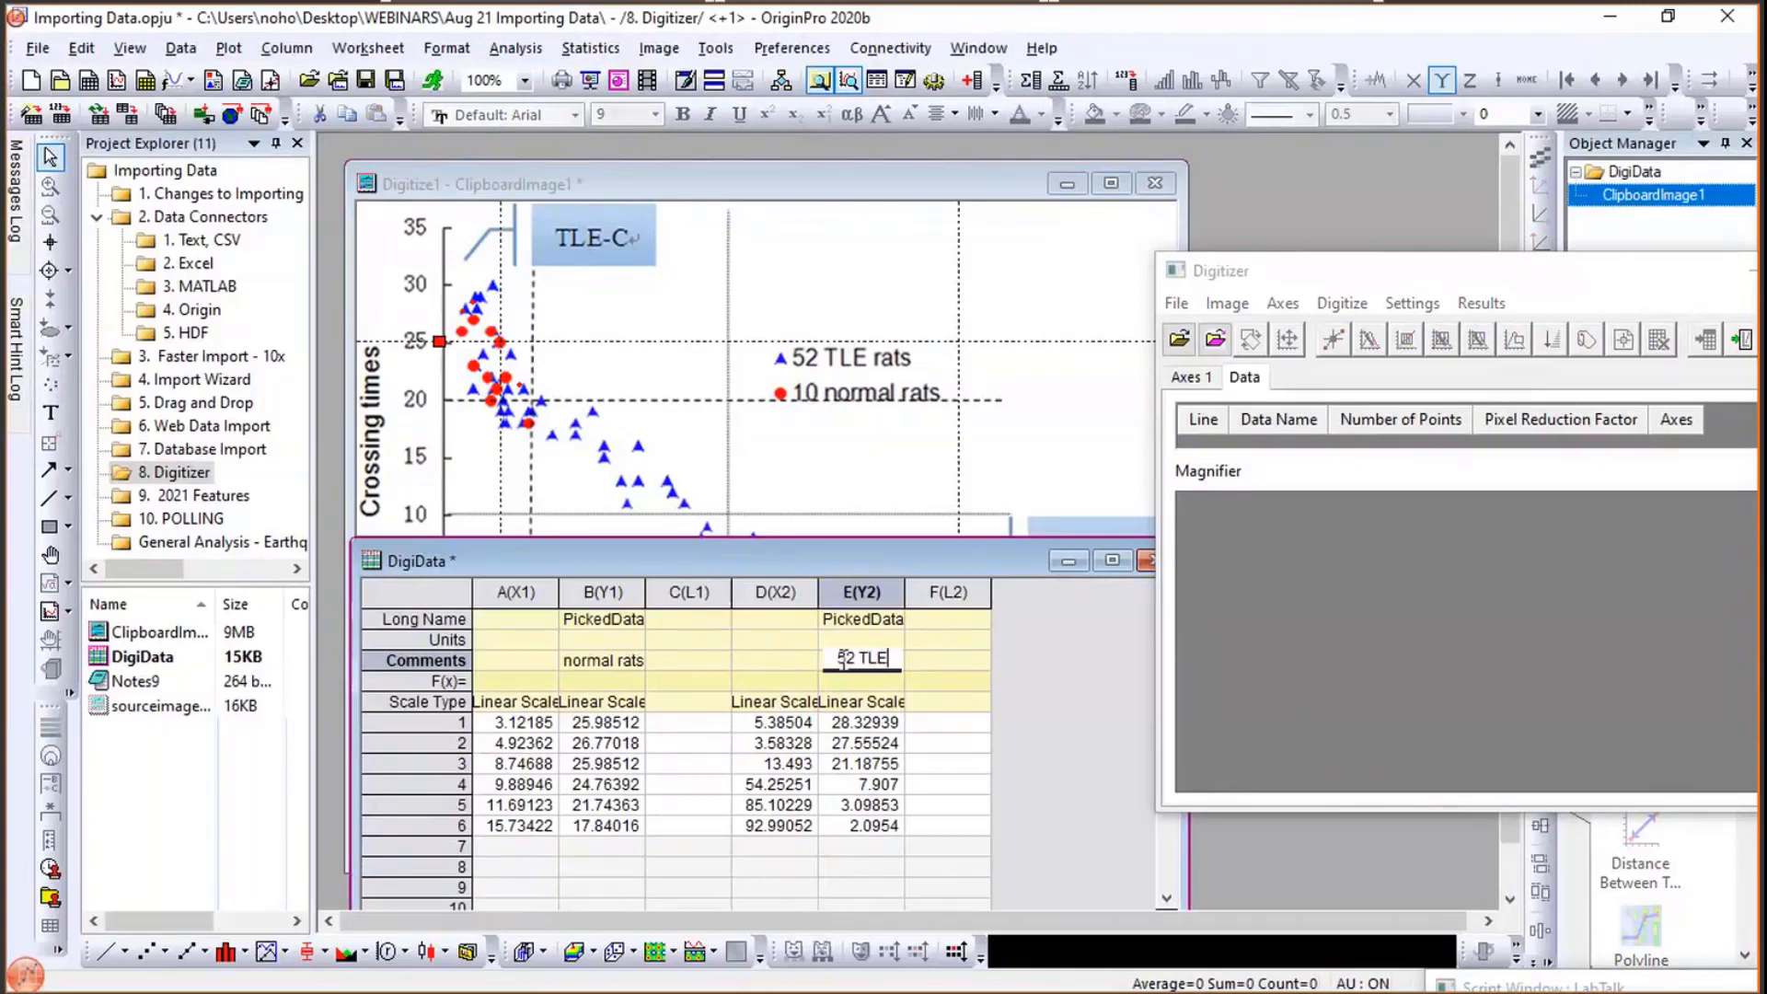
pyautogui.write(' rats')
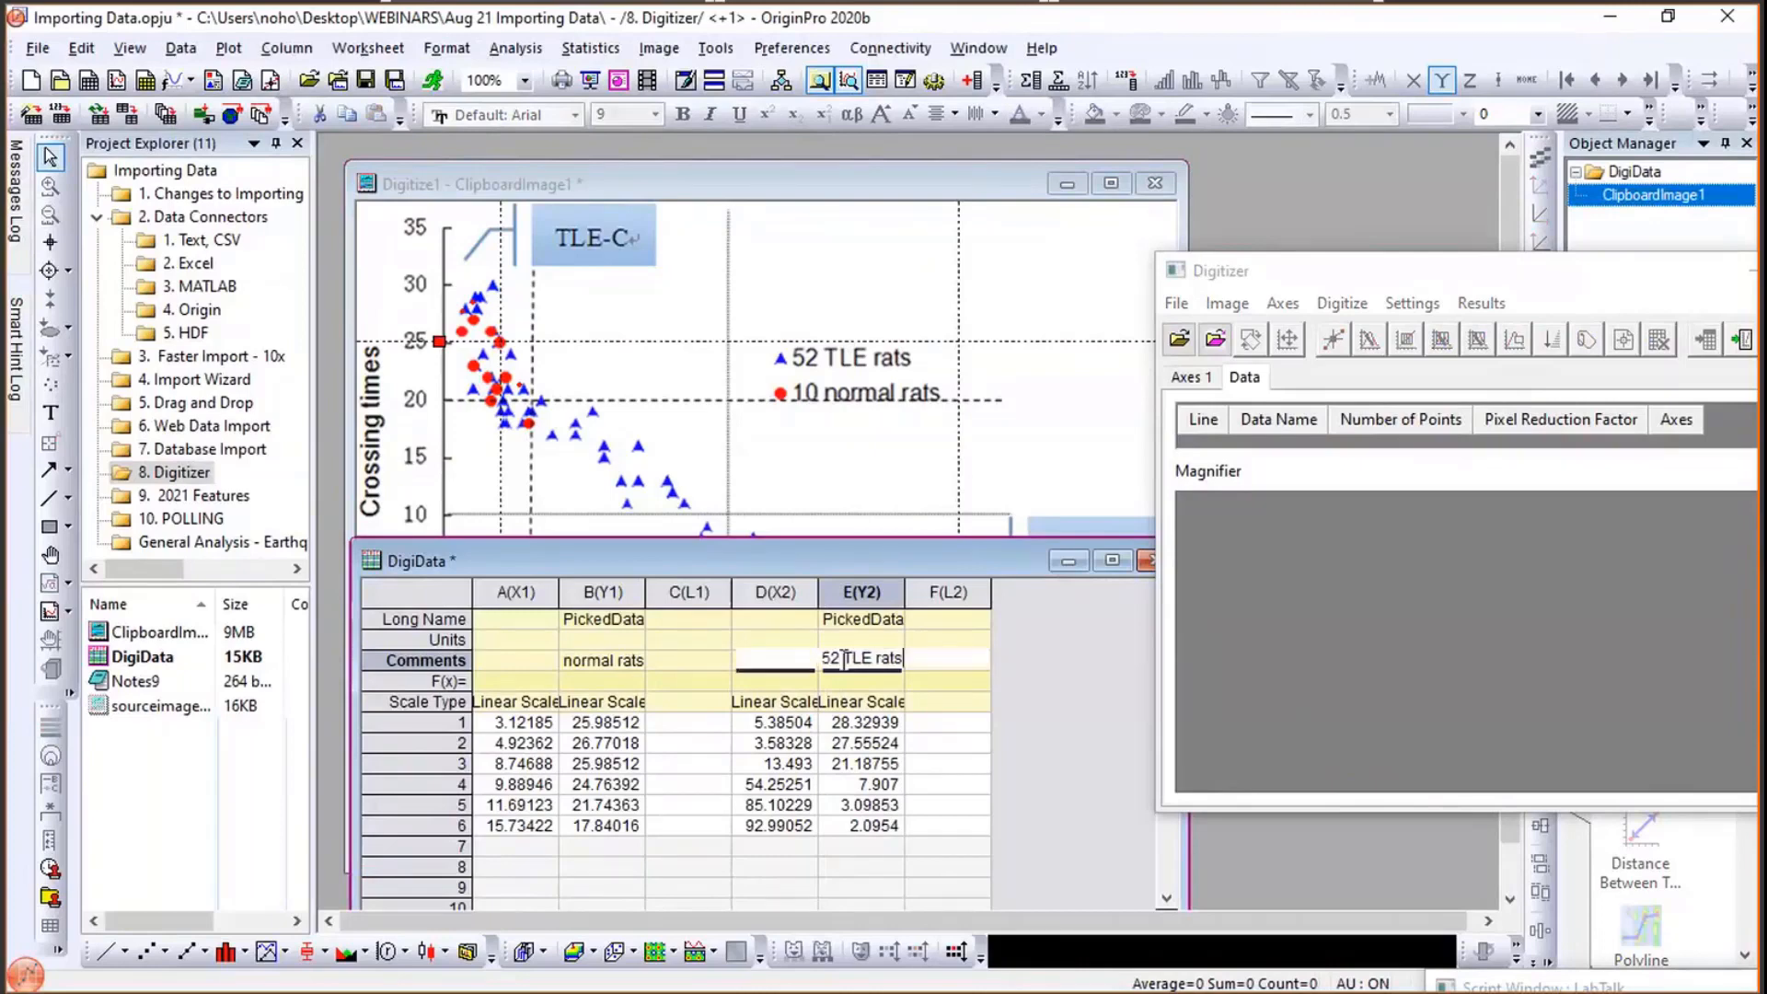
pyautogui.click(1030, 637)
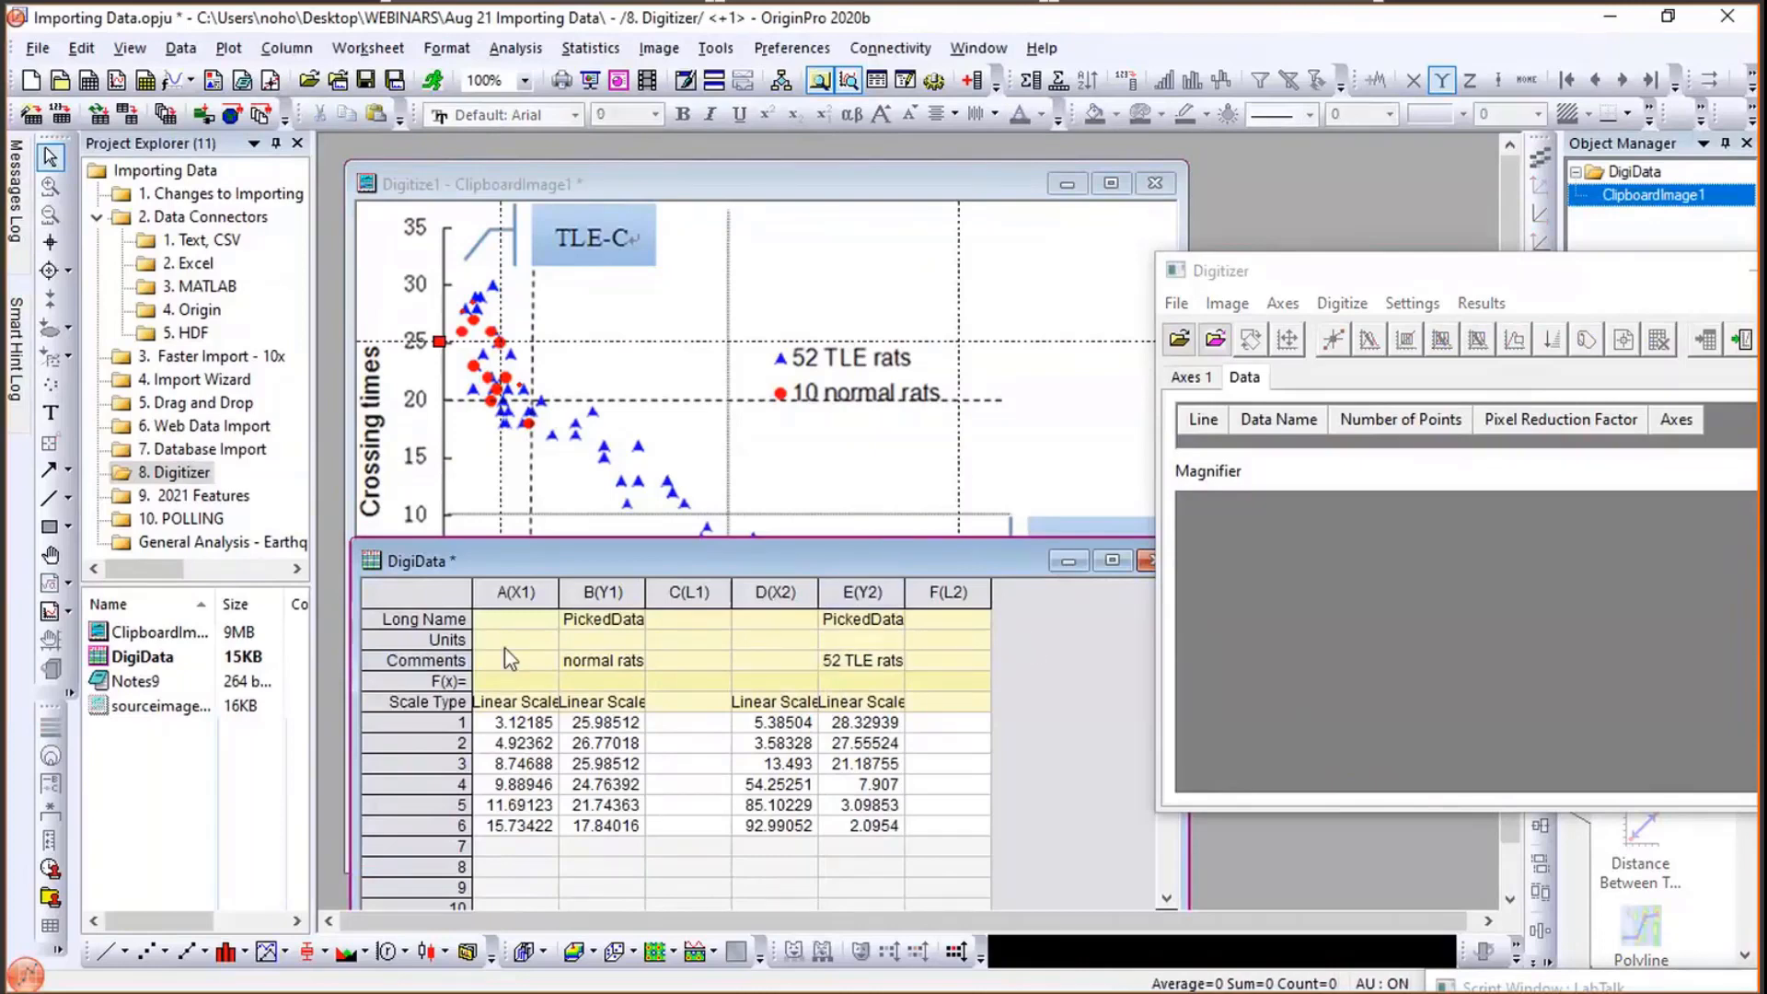
# - Select the whole worksheet and plot its data as a scatter graph
pyautogui.click(460, 599)
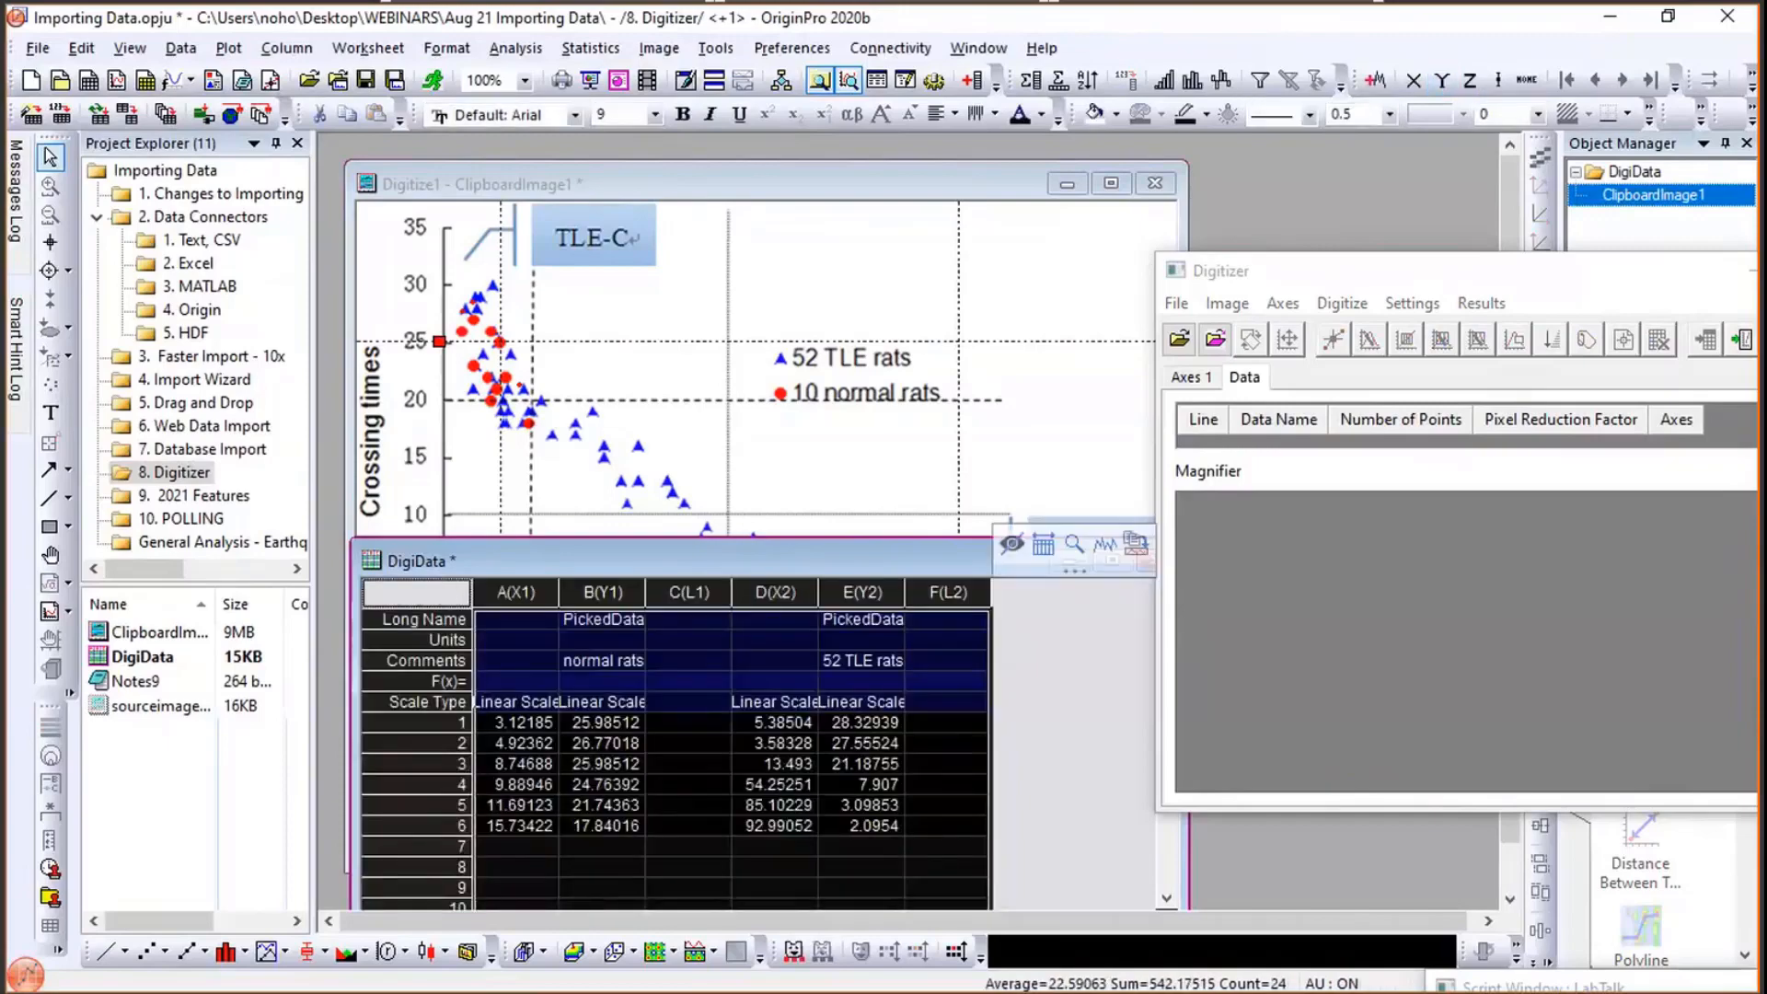
pyautogui.click(228, 48)
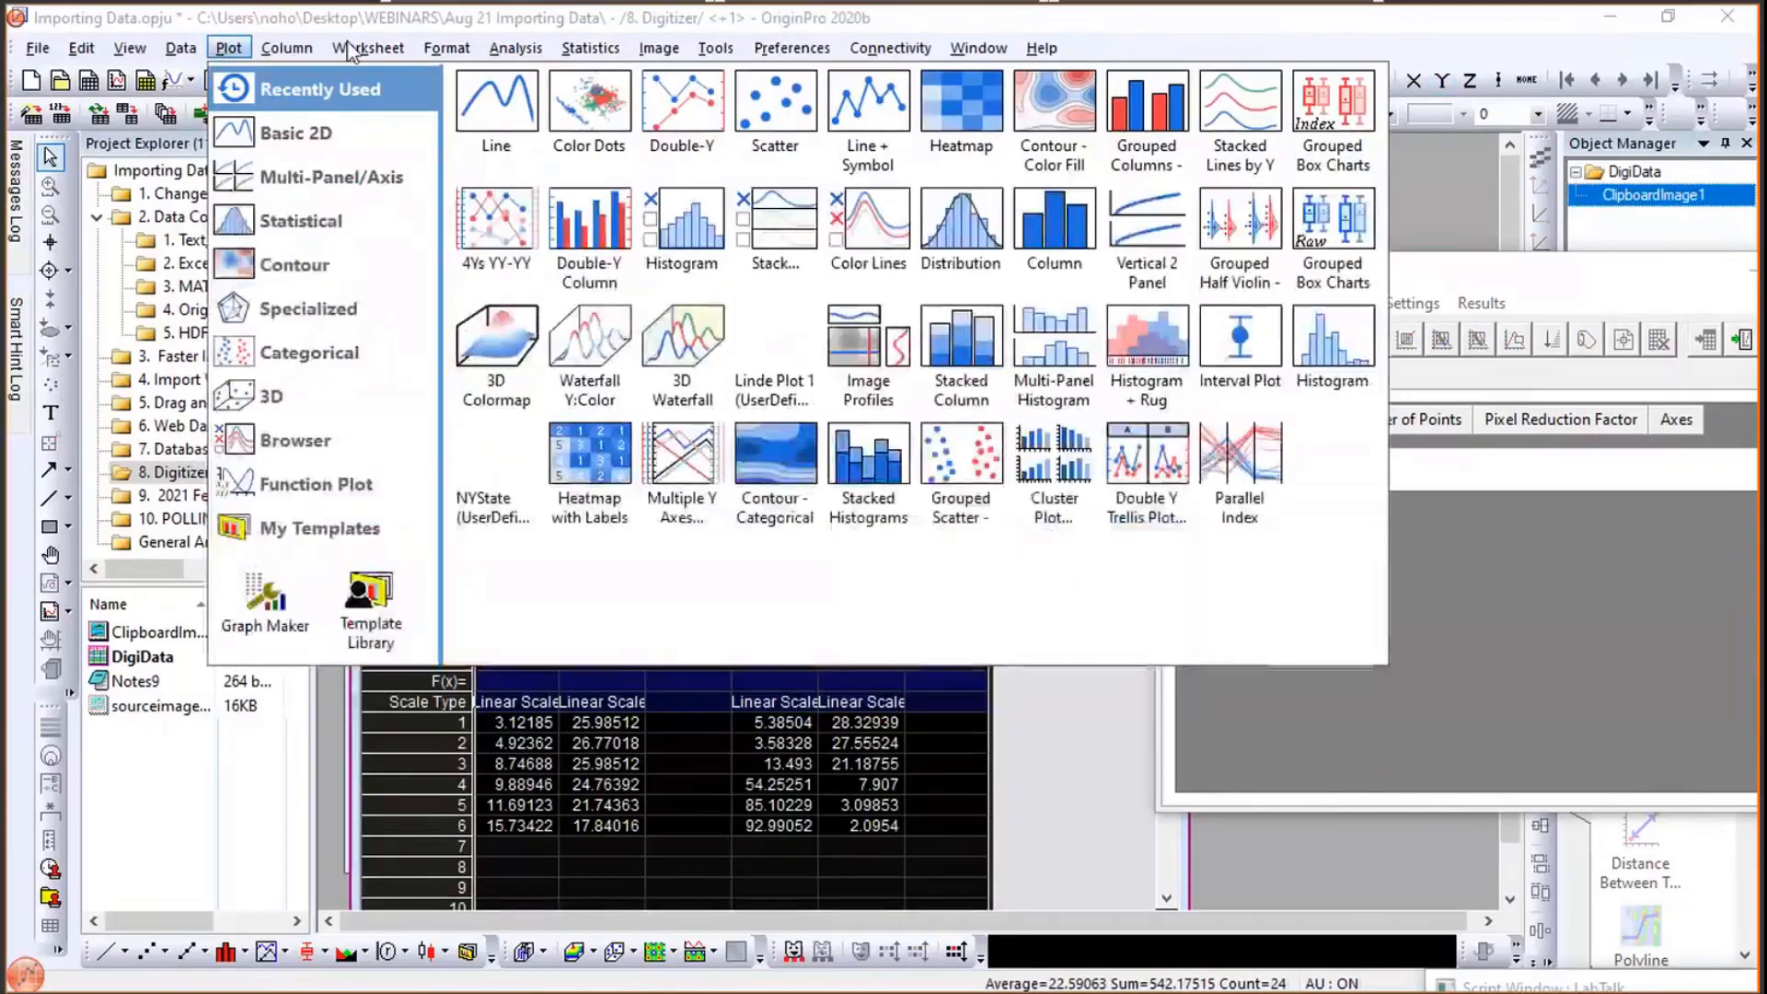
pyautogui.click(691, 108)
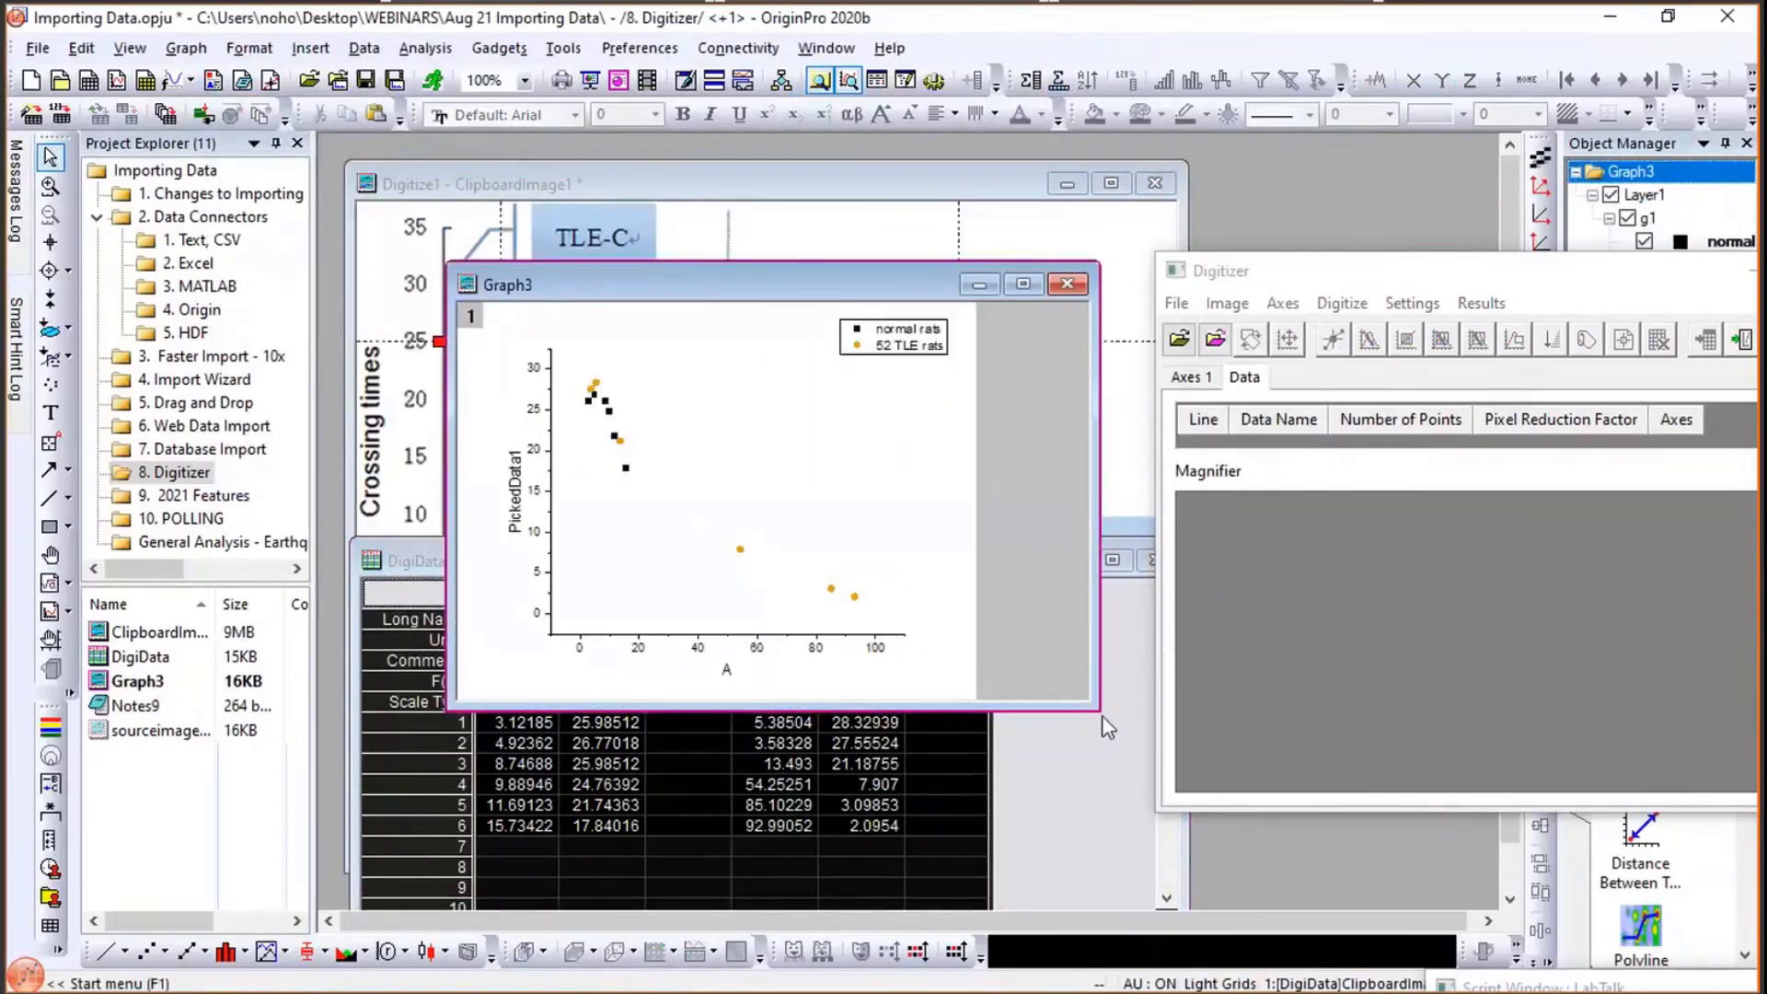
# - Enlarge the graph window and move the Digitizer dialog over to the left
pyautogui.moveTo(1078, 704); pyautogui.dragTo(1353, 863)
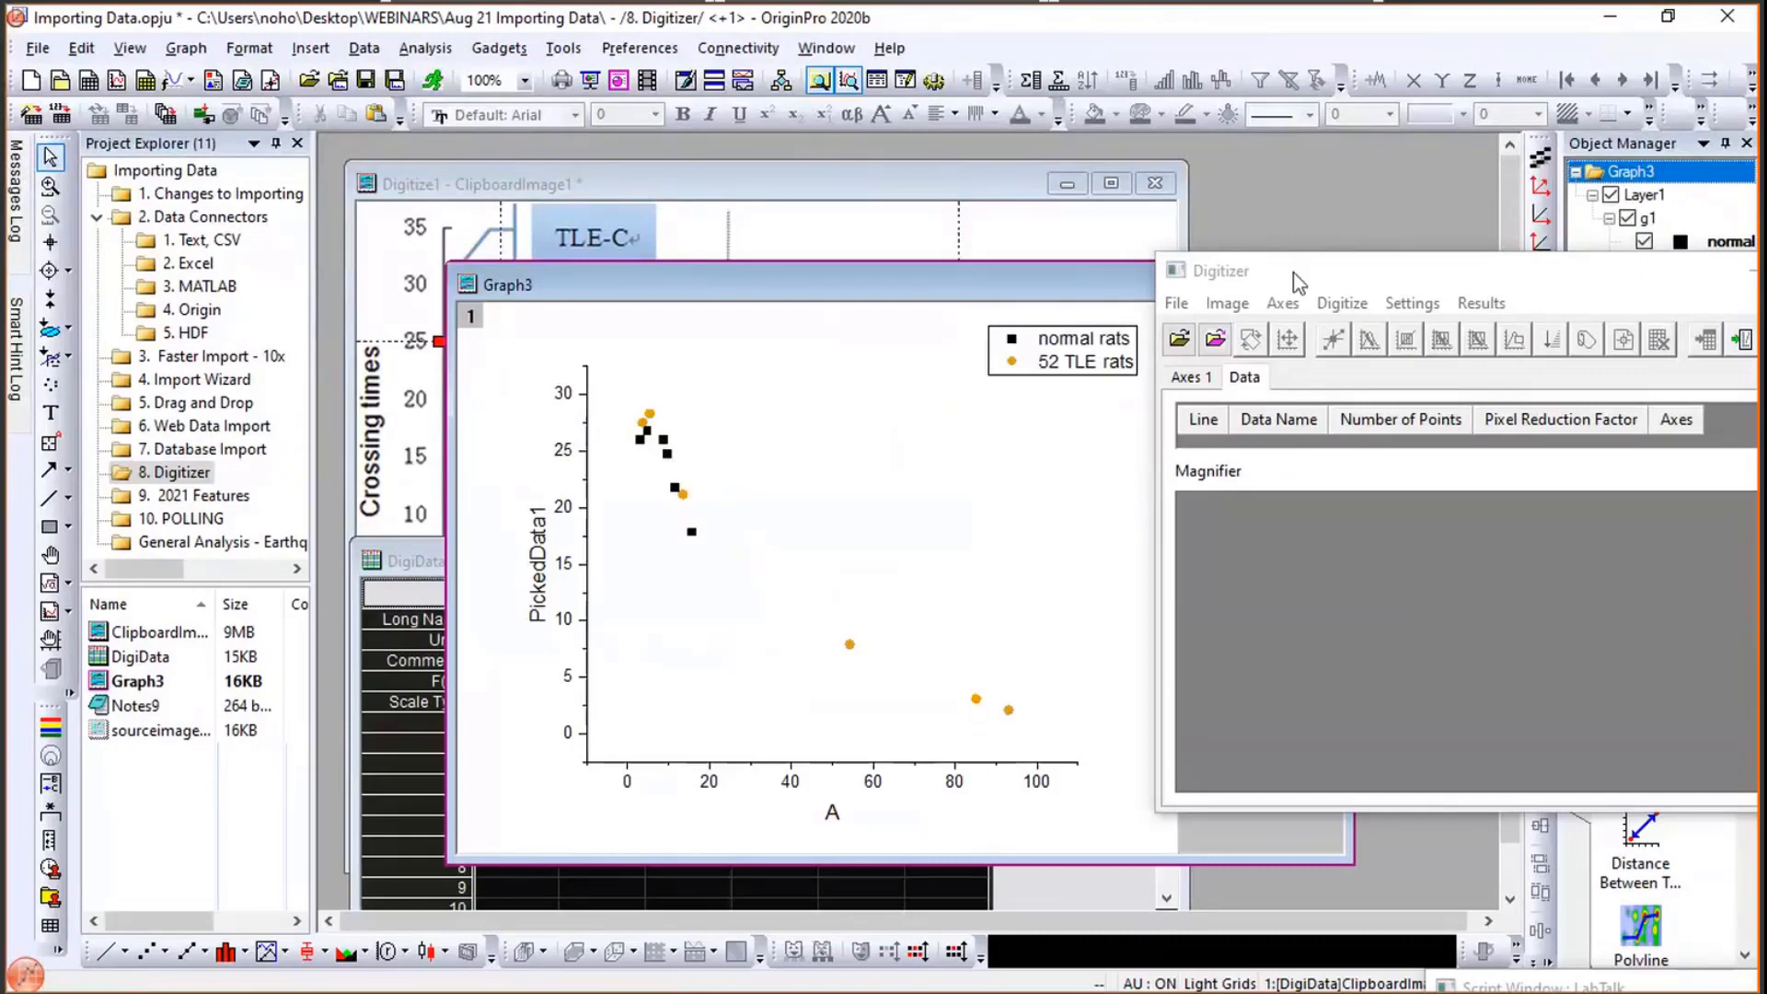
pyautogui.click(1179, 276)
pyautogui.moveTo(1181, 279); pyautogui.dragTo(985, 268)
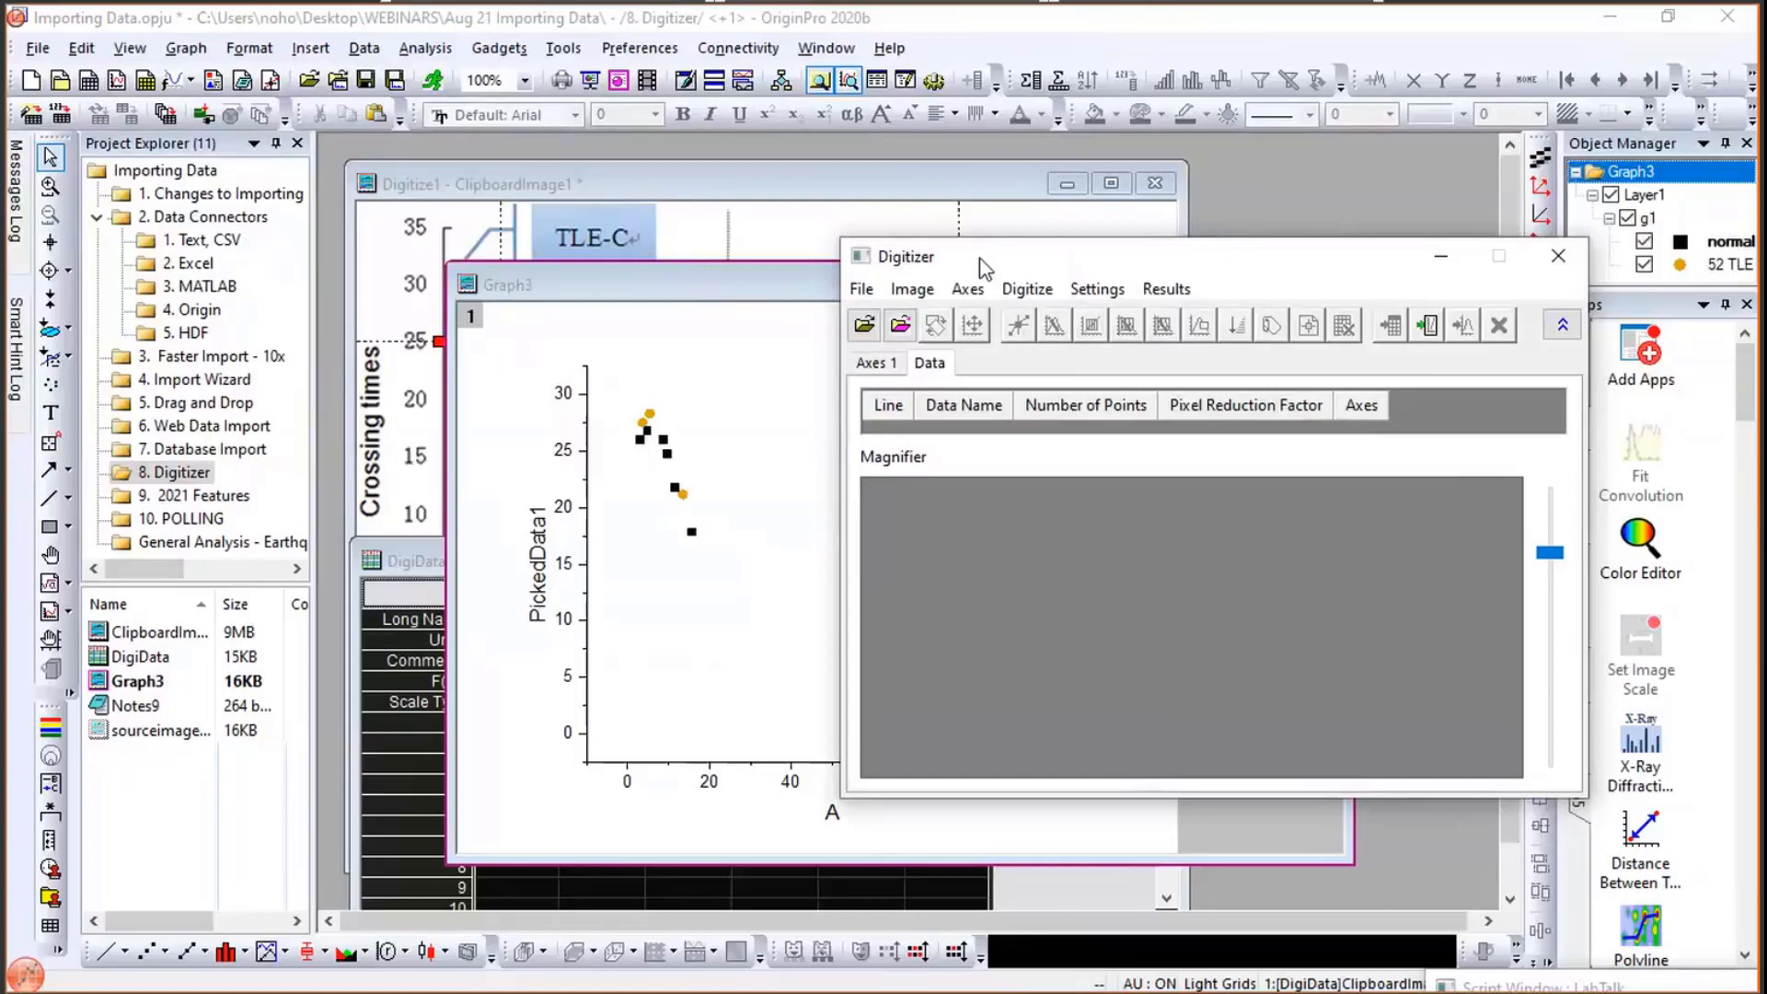
# - Close the Digitizer dialog and open the 9. 2021 Features project folder
pyautogui.click(1555, 254)
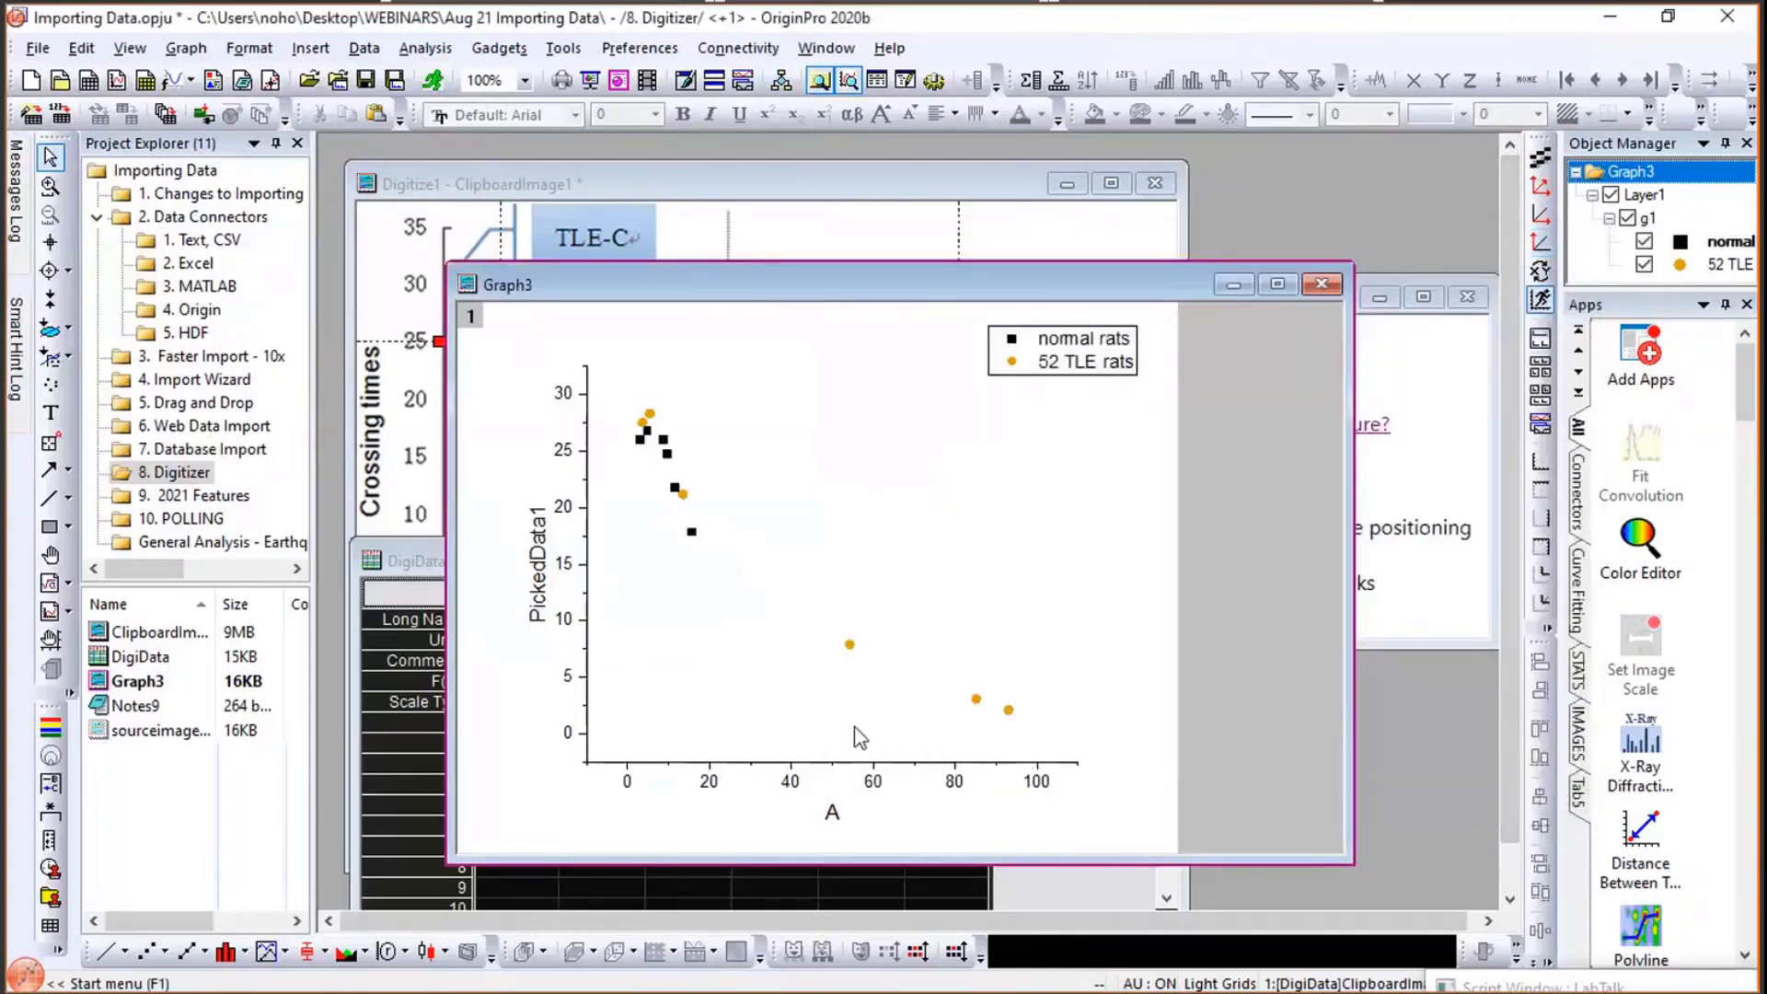
pyautogui.click(210, 500)
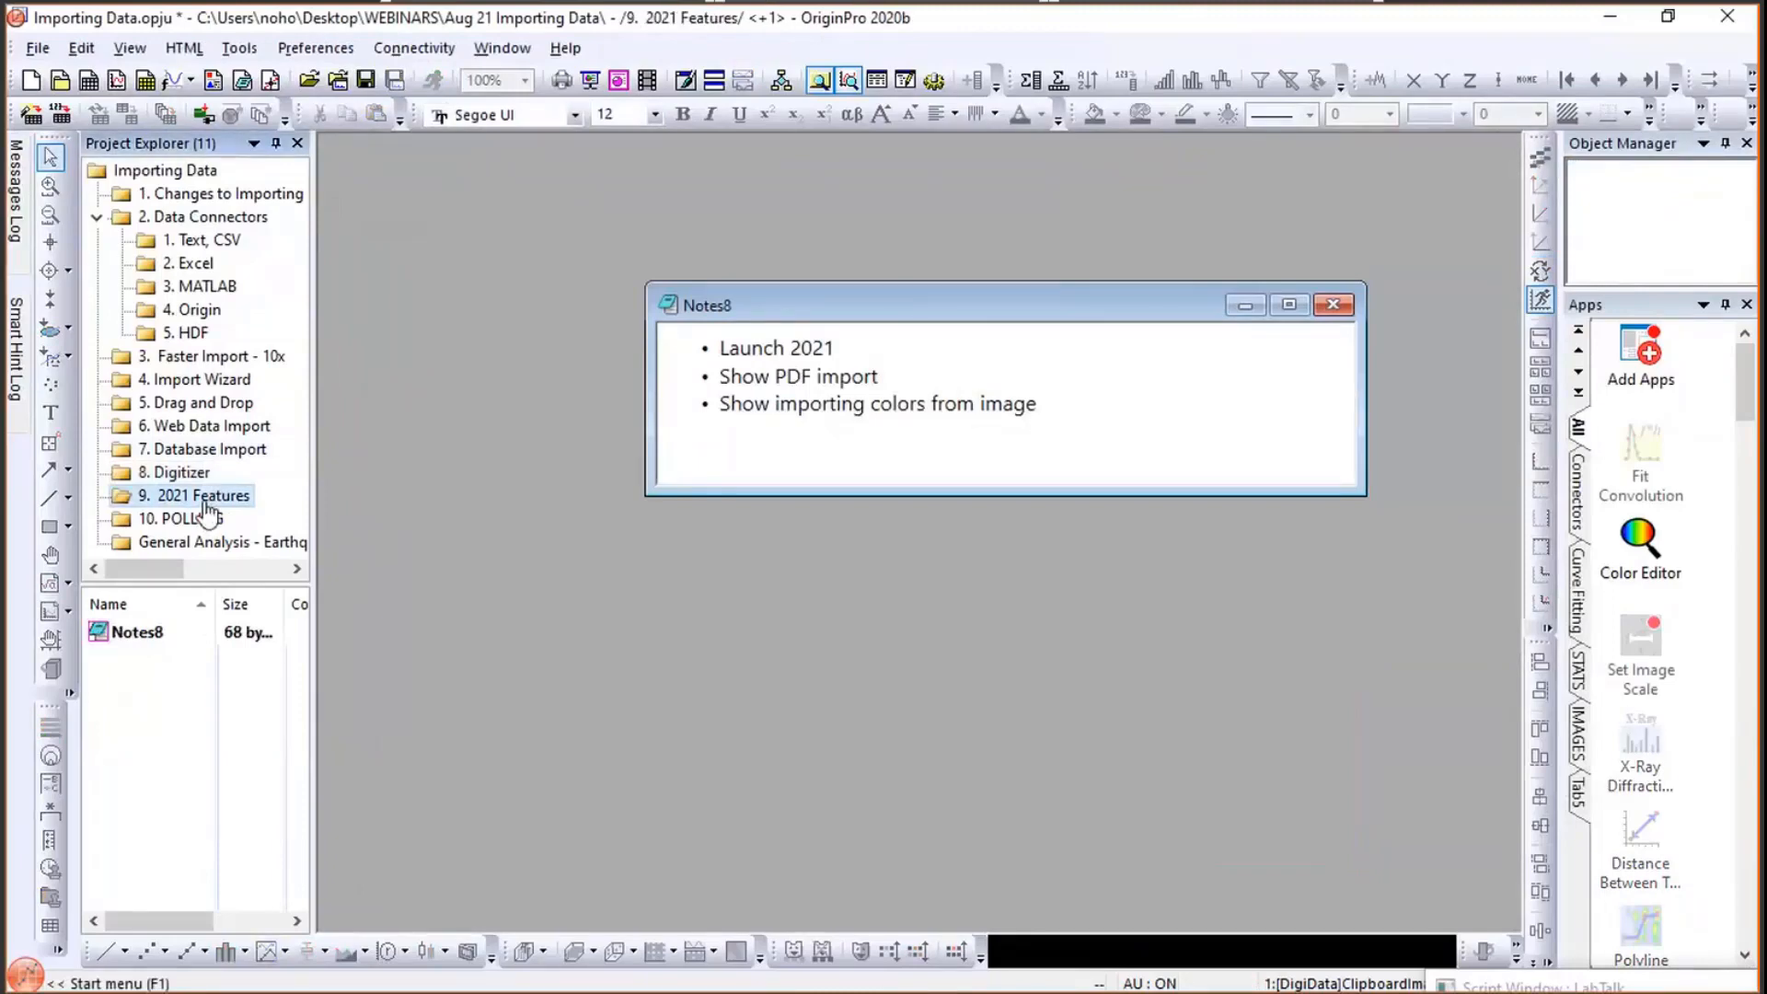
# - Switch over to OriginPro 2021 and then to the Aug 21 Importing Data folder window, moving it over the workspace
pyautogui.hotkey('alt', 'Tab')
pyautogui.hotkey('alt', 'Tab')
pyautogui.hotkey('alt', 'Tab')
pyautogui.hotkey('alt', 'Tab')
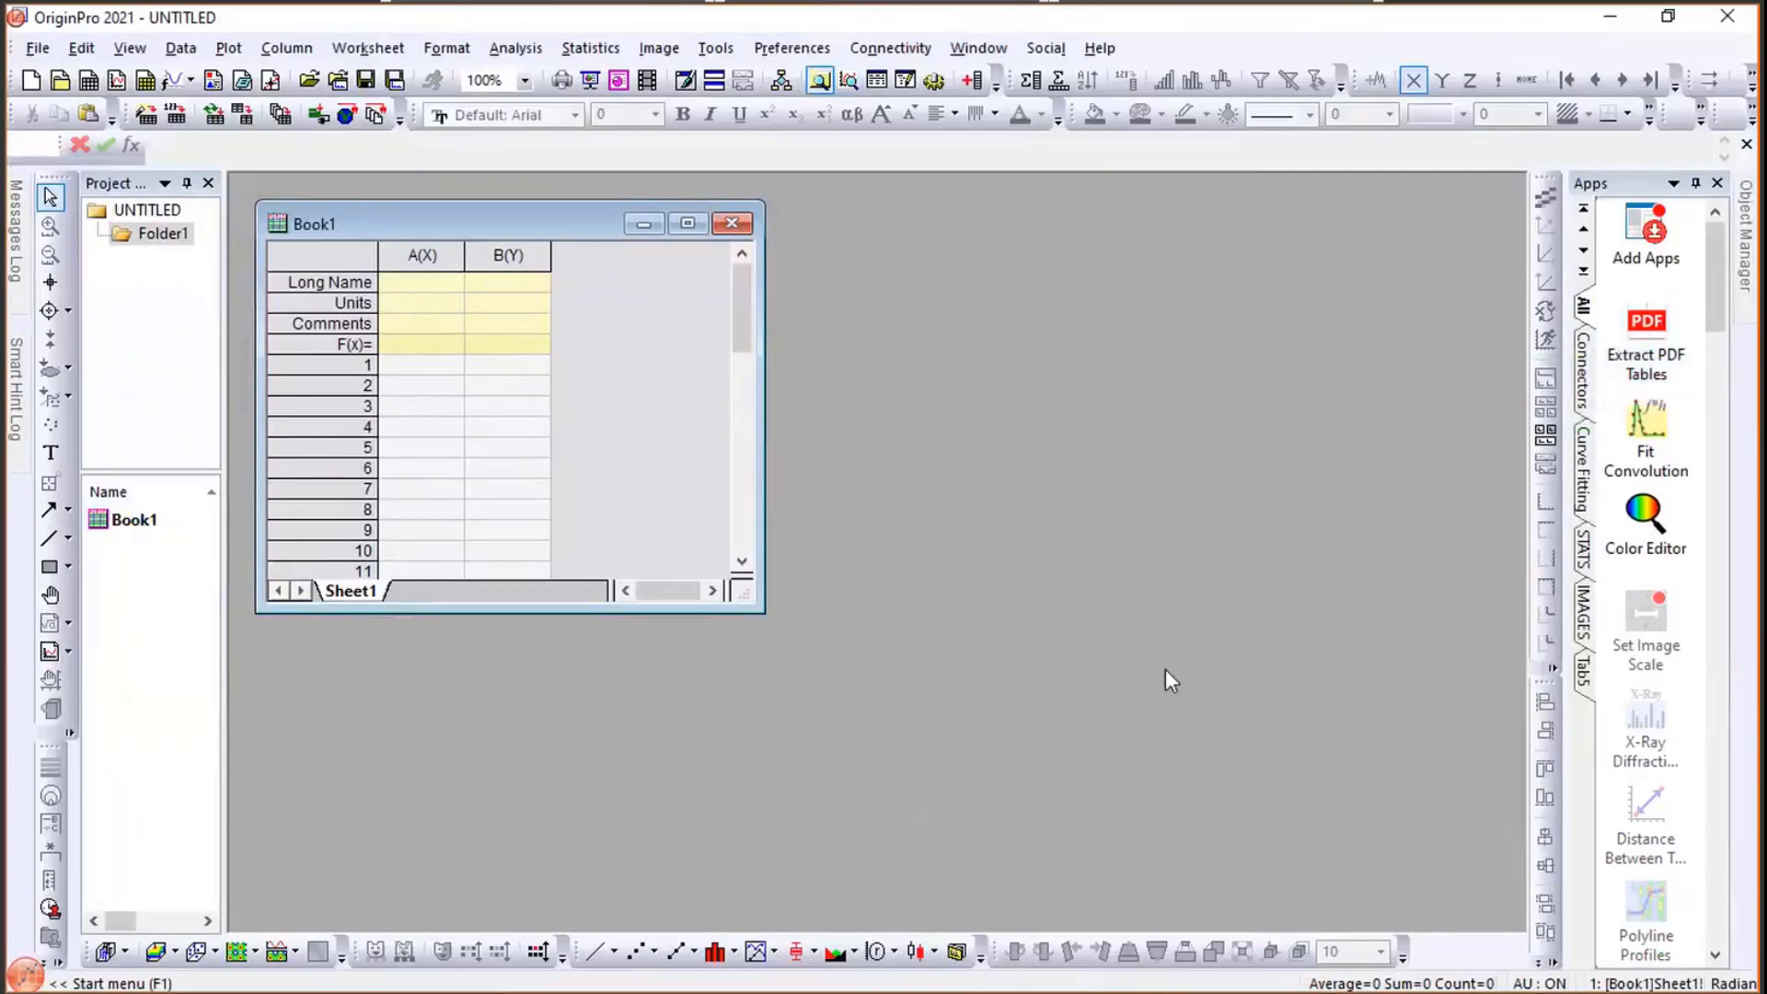
pyautogui.hotkey('alt', 'Tab')
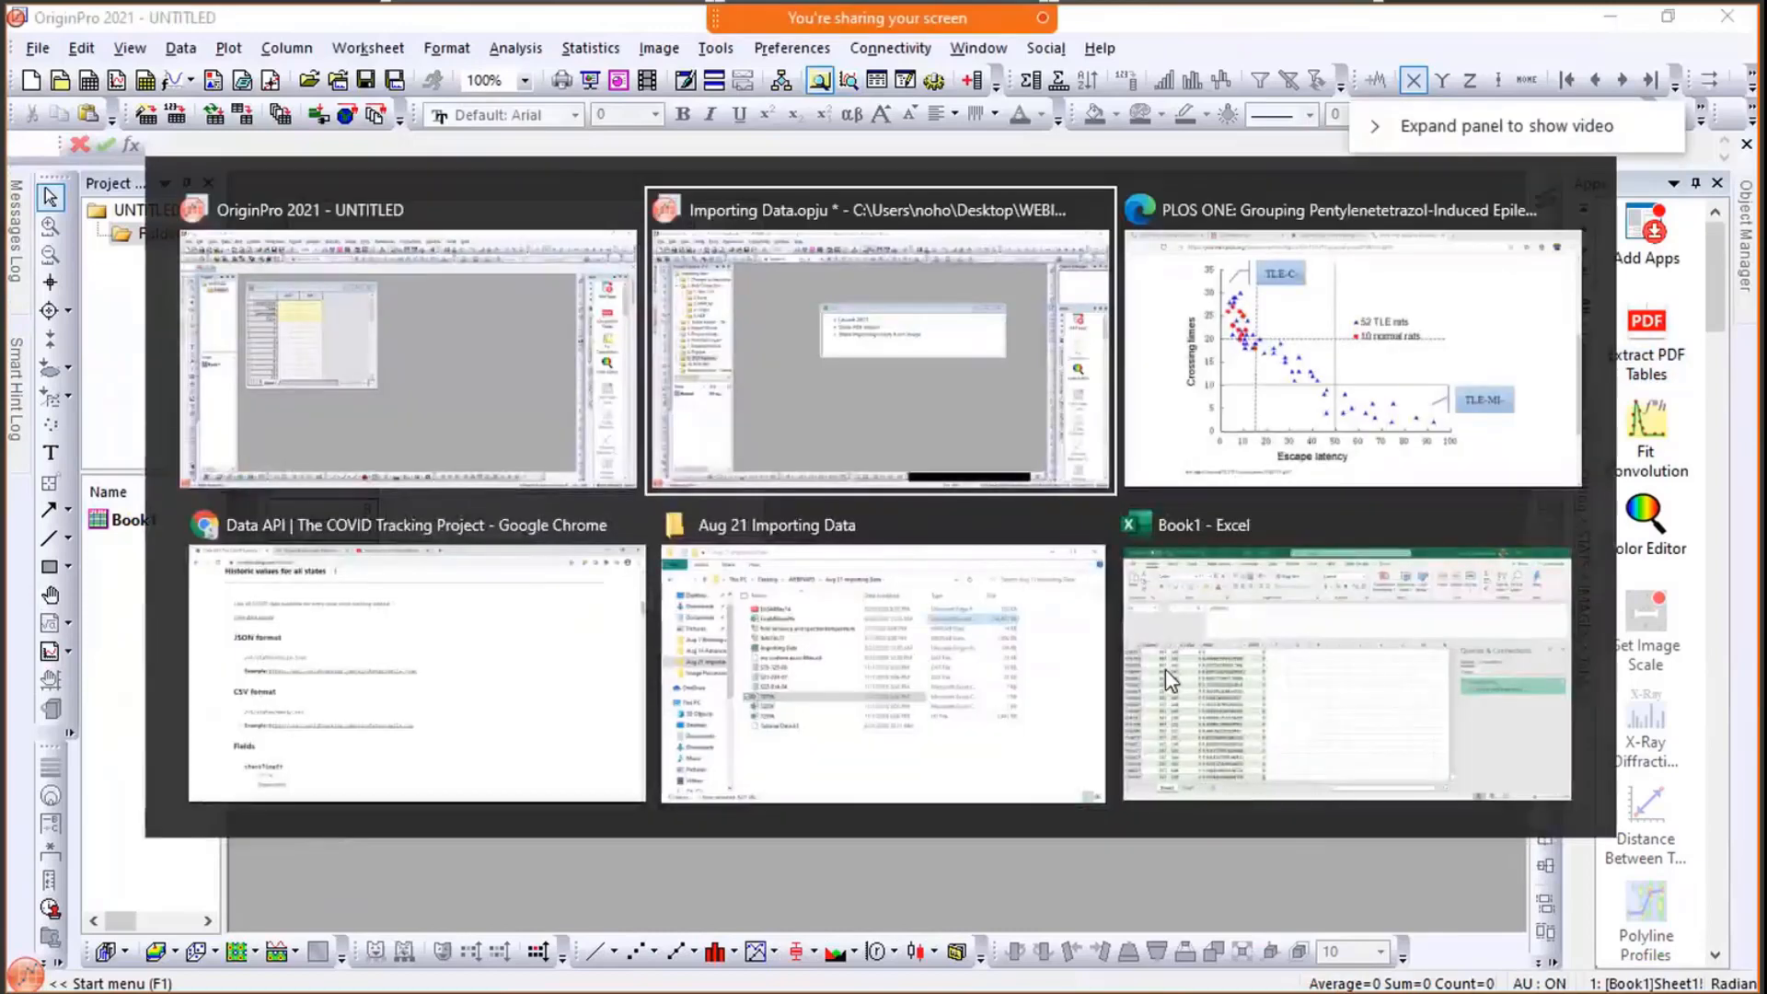
pyautogui.hotkey('alt', 'Tab')
pyautogui.hotkey('alt', 'Tab')
pyautogui.hotkey('alt', 'Tab')
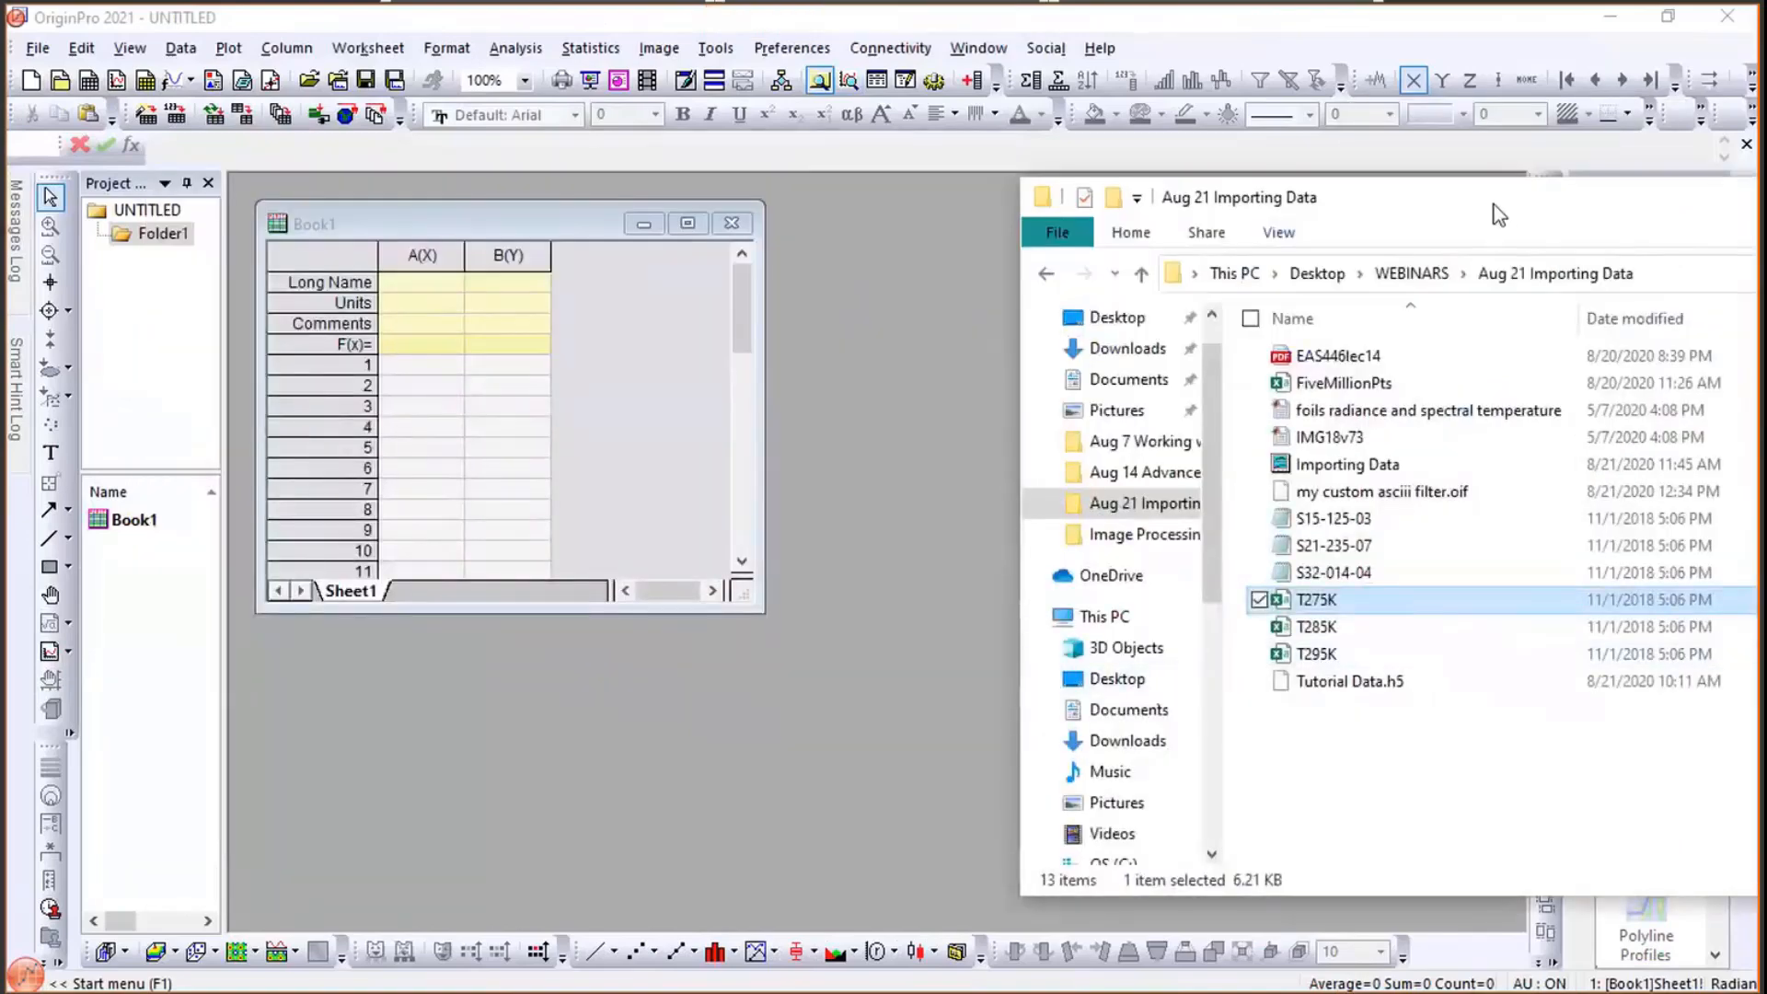
pyautogui.moveTo(1268, 203); pyautogui.dragTo(650, 171)
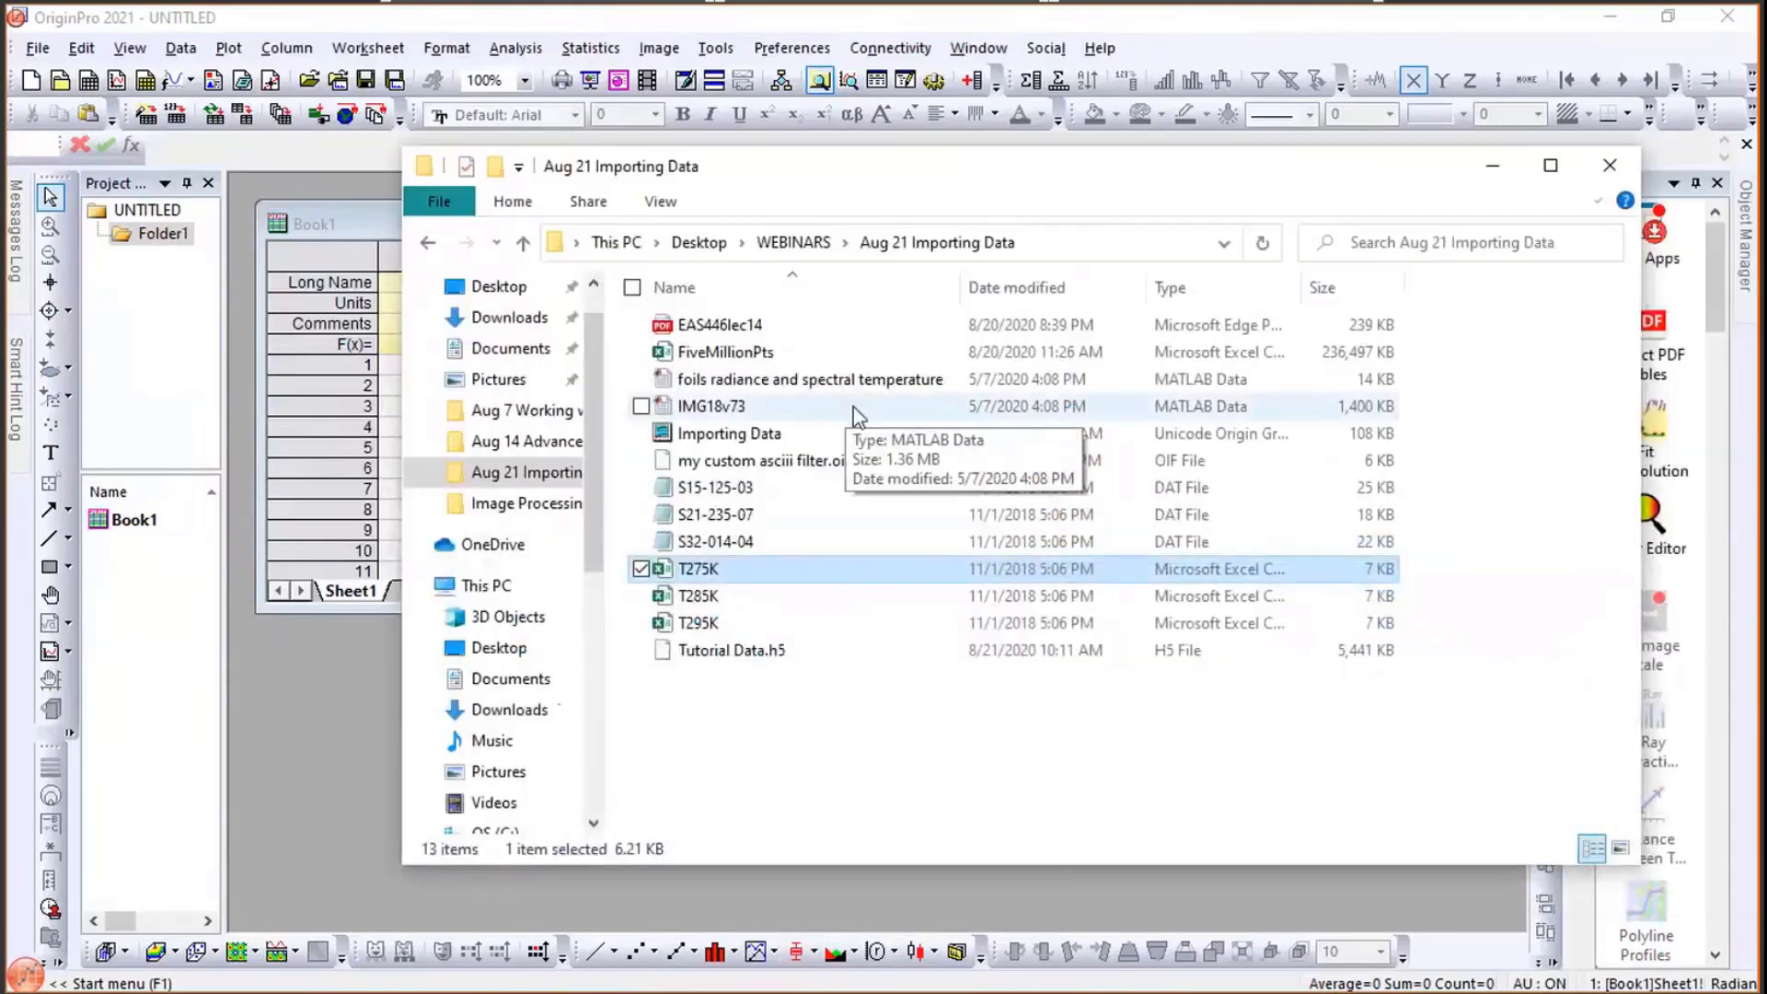
# - Open the EAS446lec14 PDF, scroll through its pages and tables, and minimize the browser
pyautogui.doubleClick(706, 329)
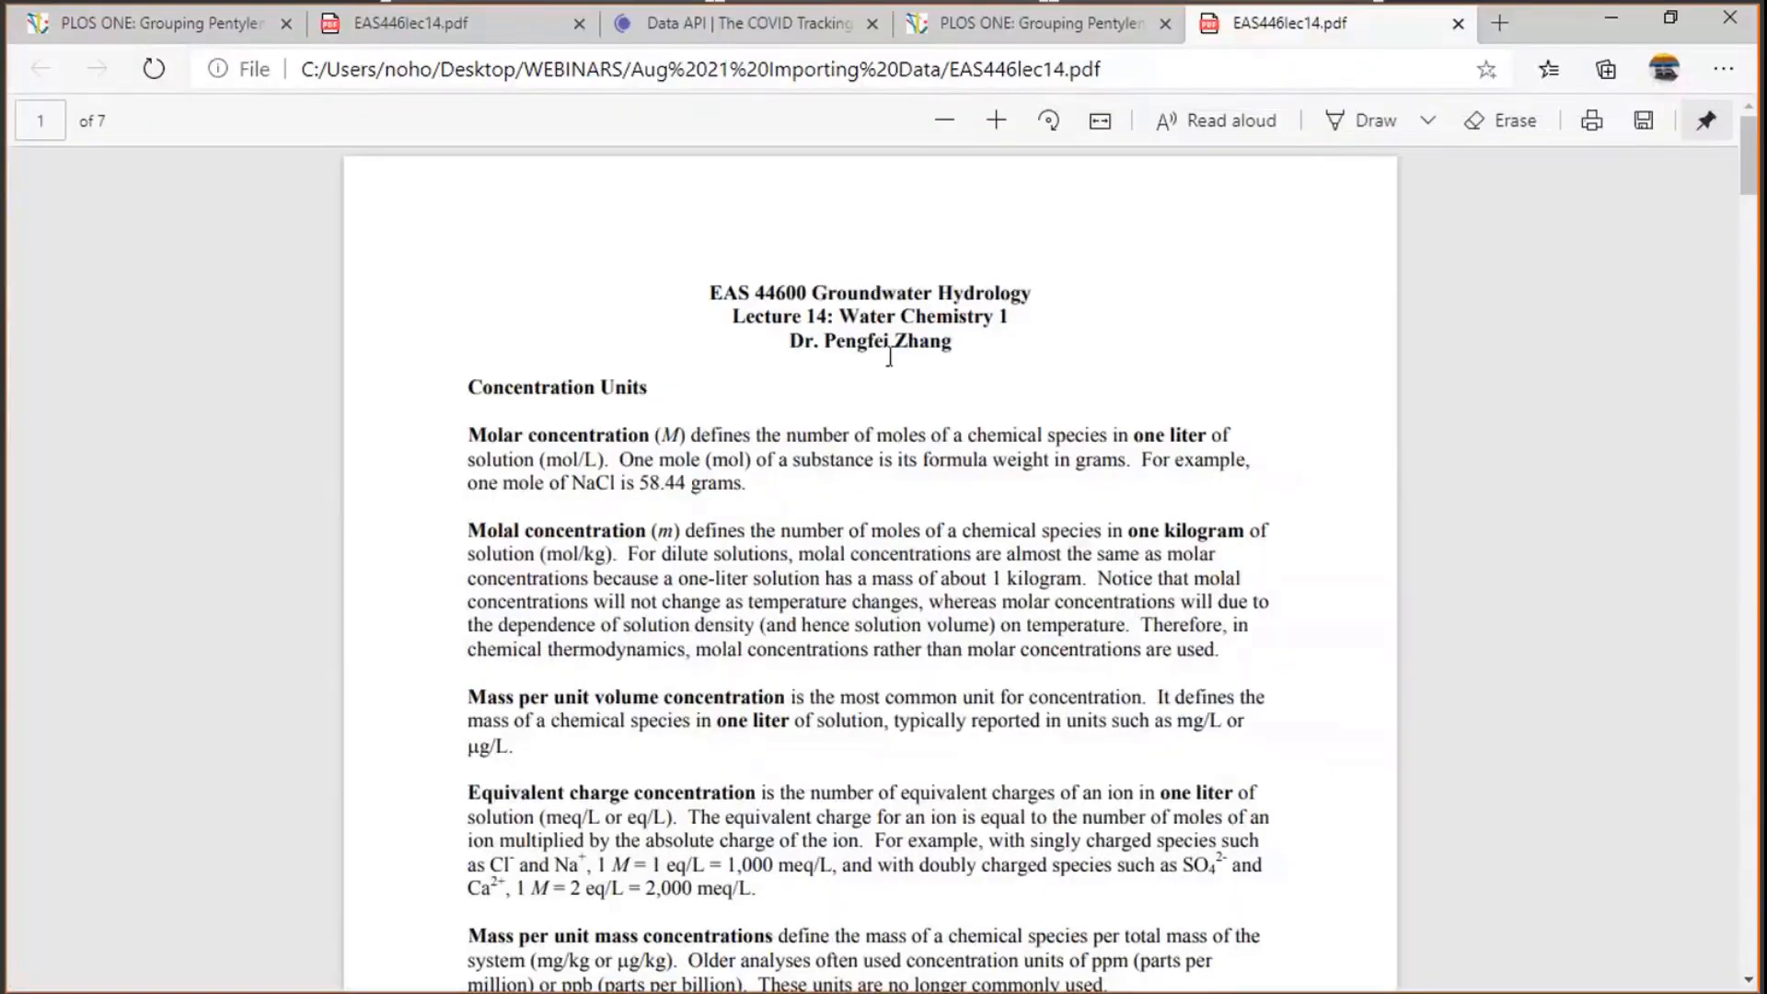
pyautogui.scroll(-10, 884, 377)
pyautogui.scroll(-5, 886, 354)
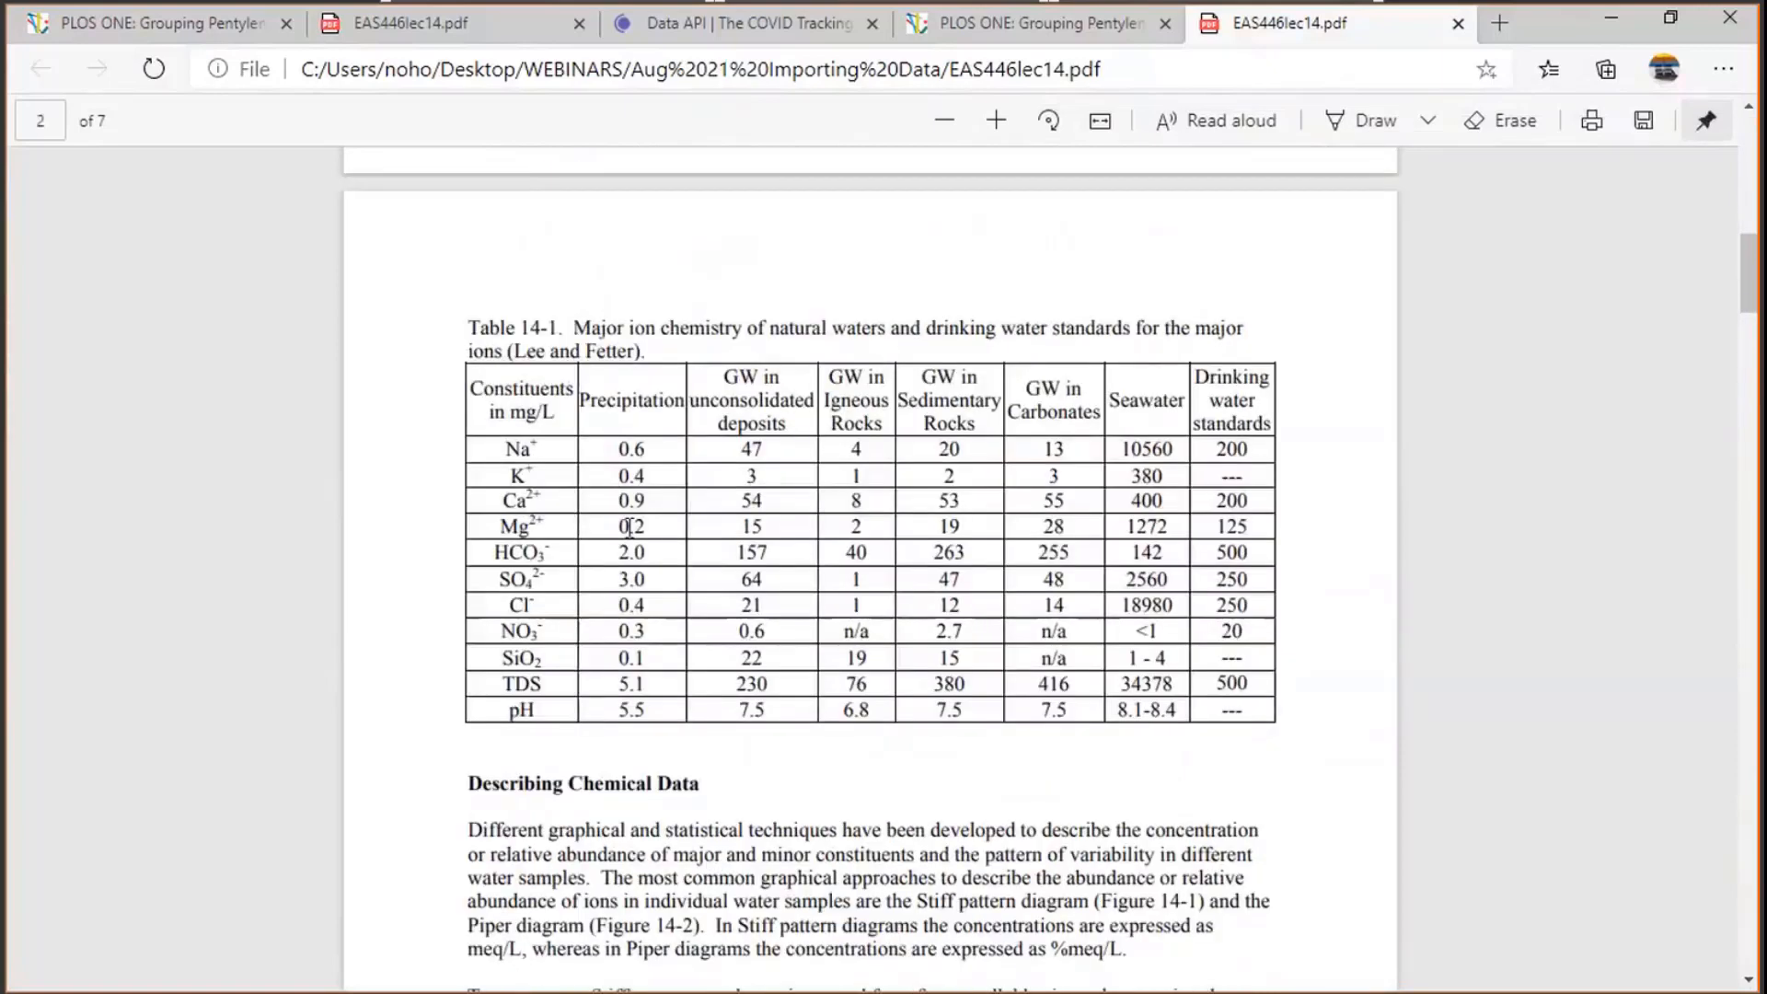
pyautogui.scroll(-9, 629, 526)
pyautogui.scroll(-20, 629, 525)
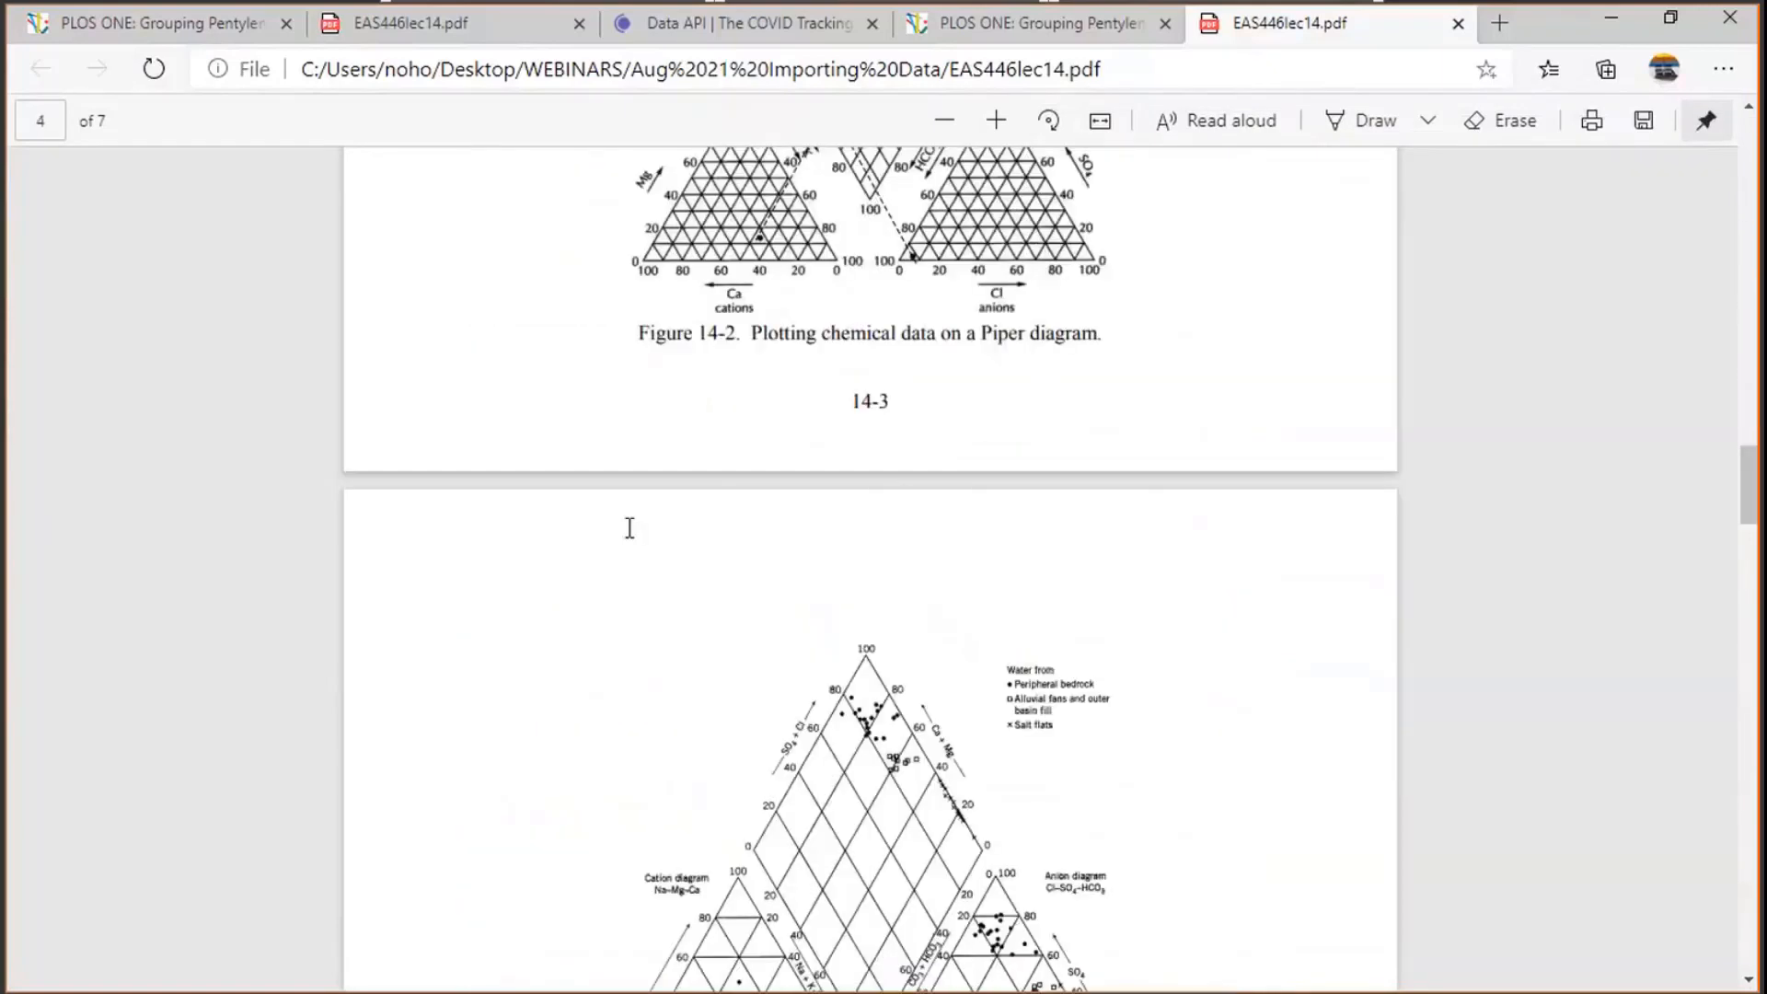
pyautogui.scroll(-3, 629, 527)
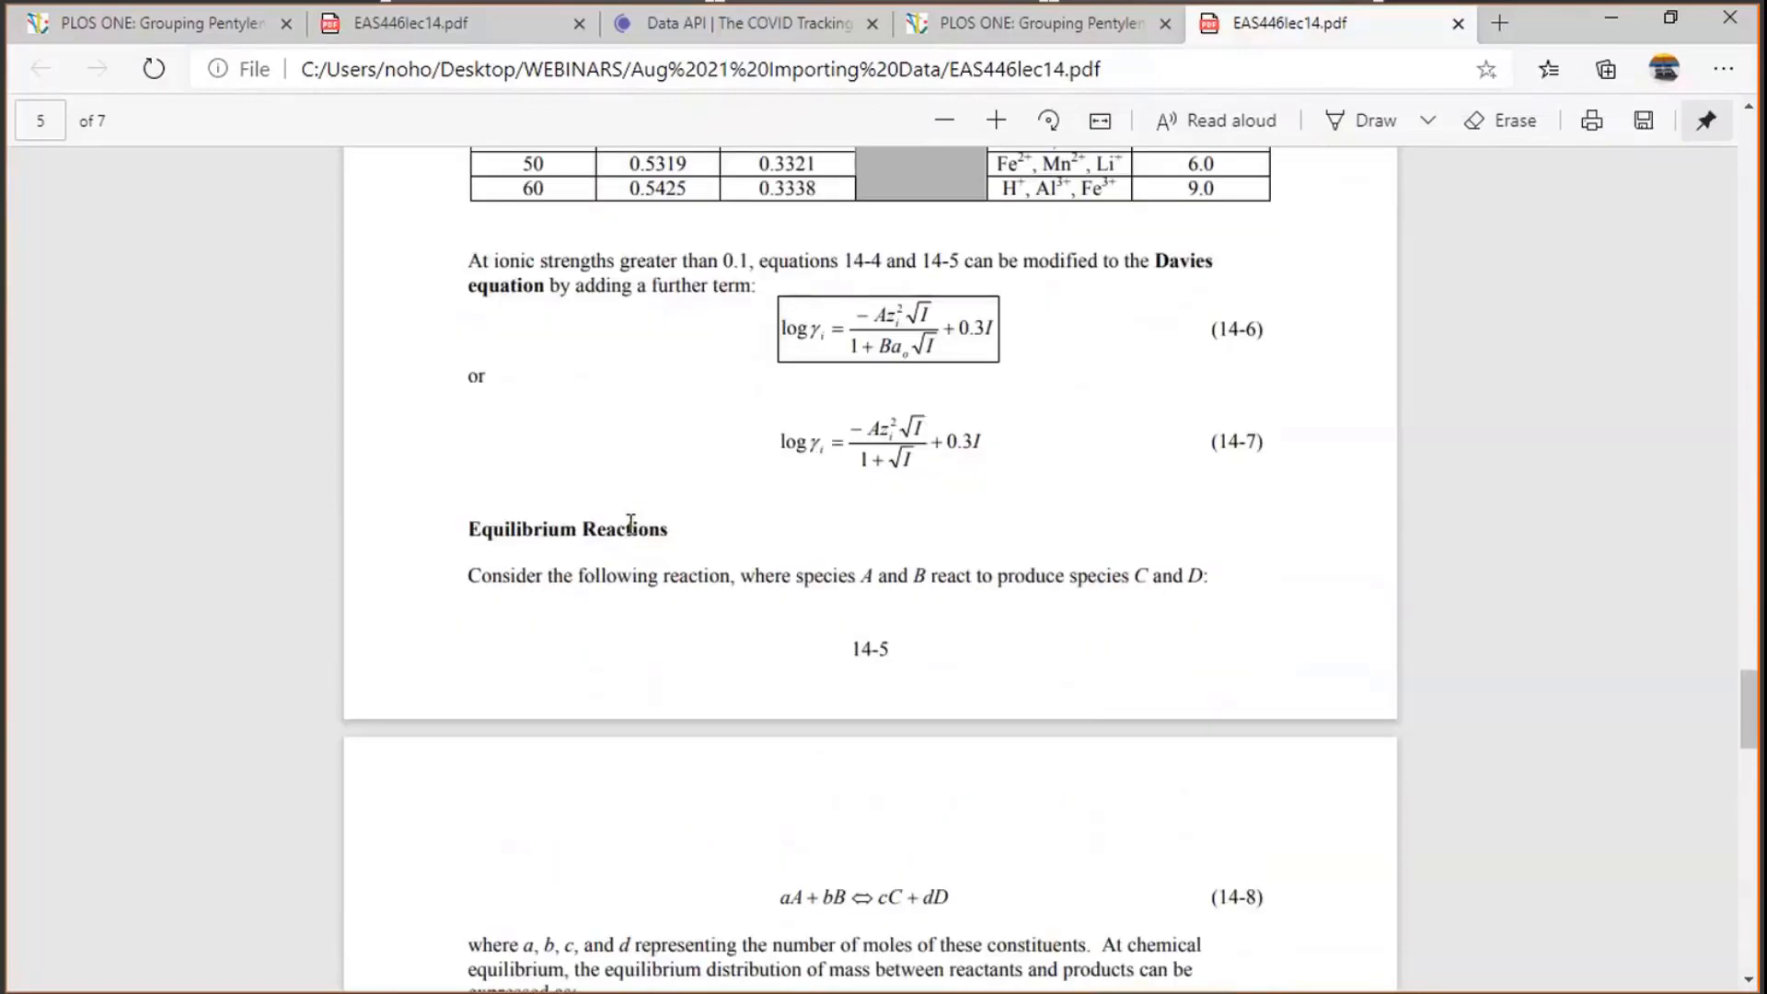
pyautogui.scroll(-6, 631, 525)
pyautogui.scroll(3, 631, 522)
pyautogui.scroll(8, 631, 522)
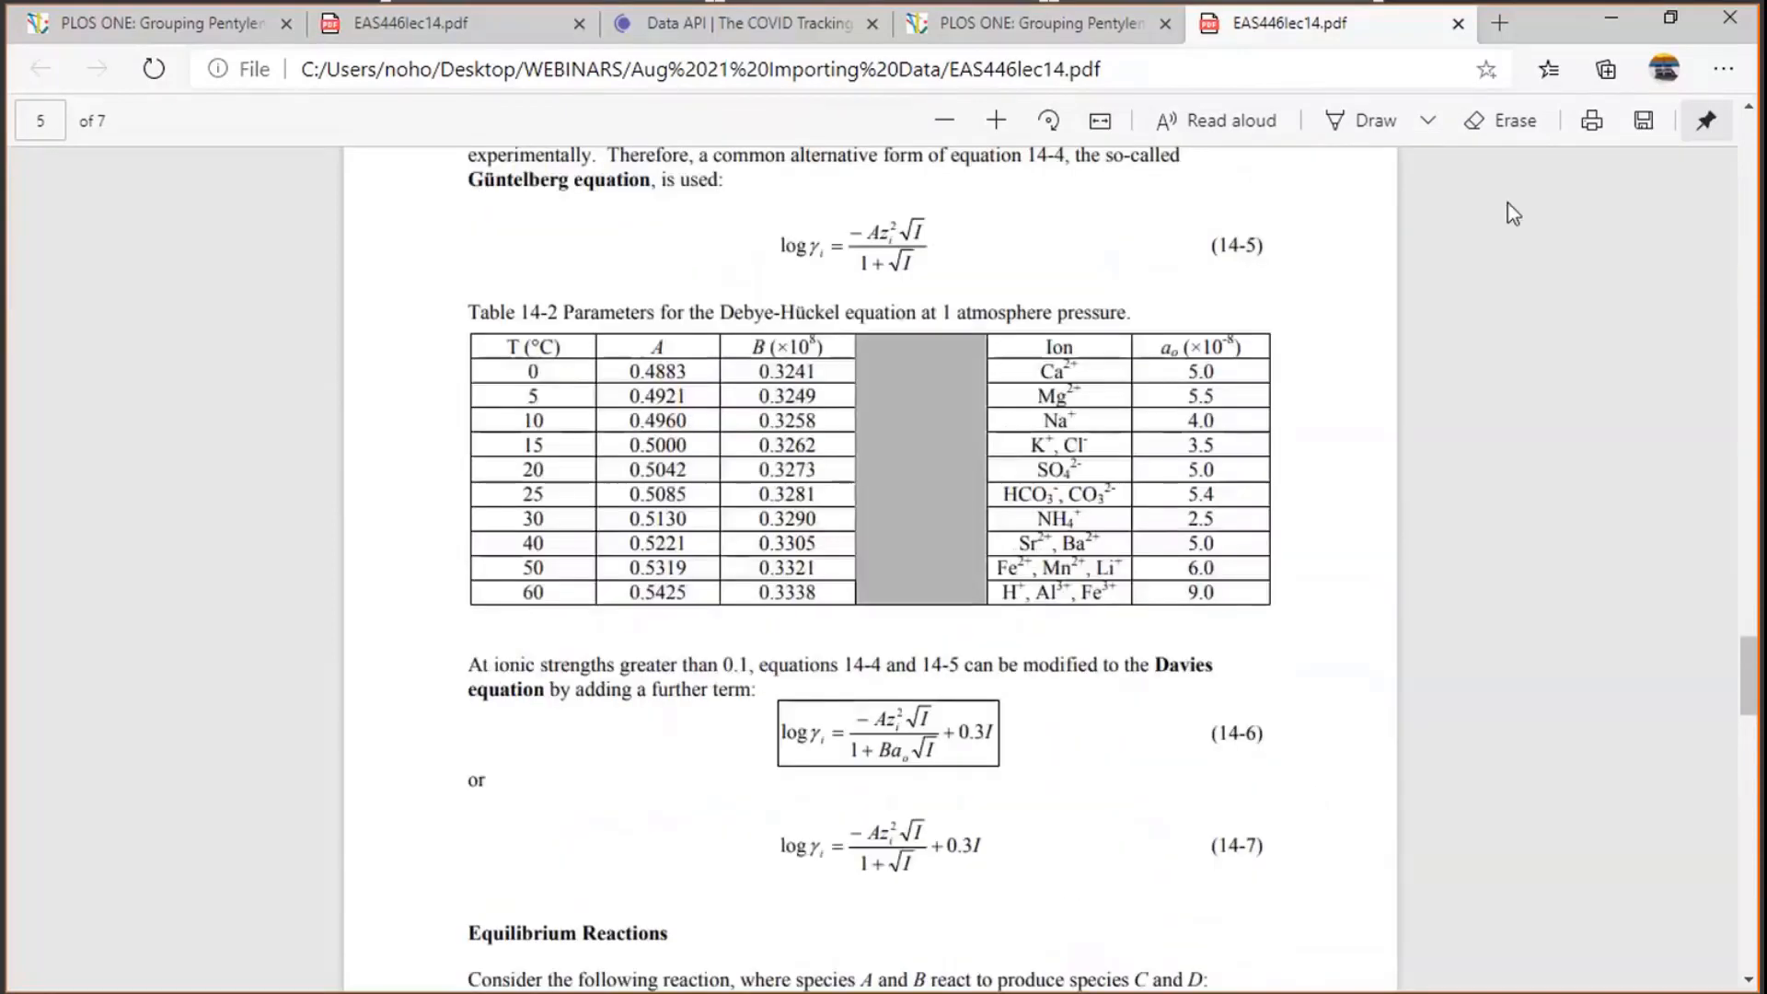
pyautogui.click(1611, 21)
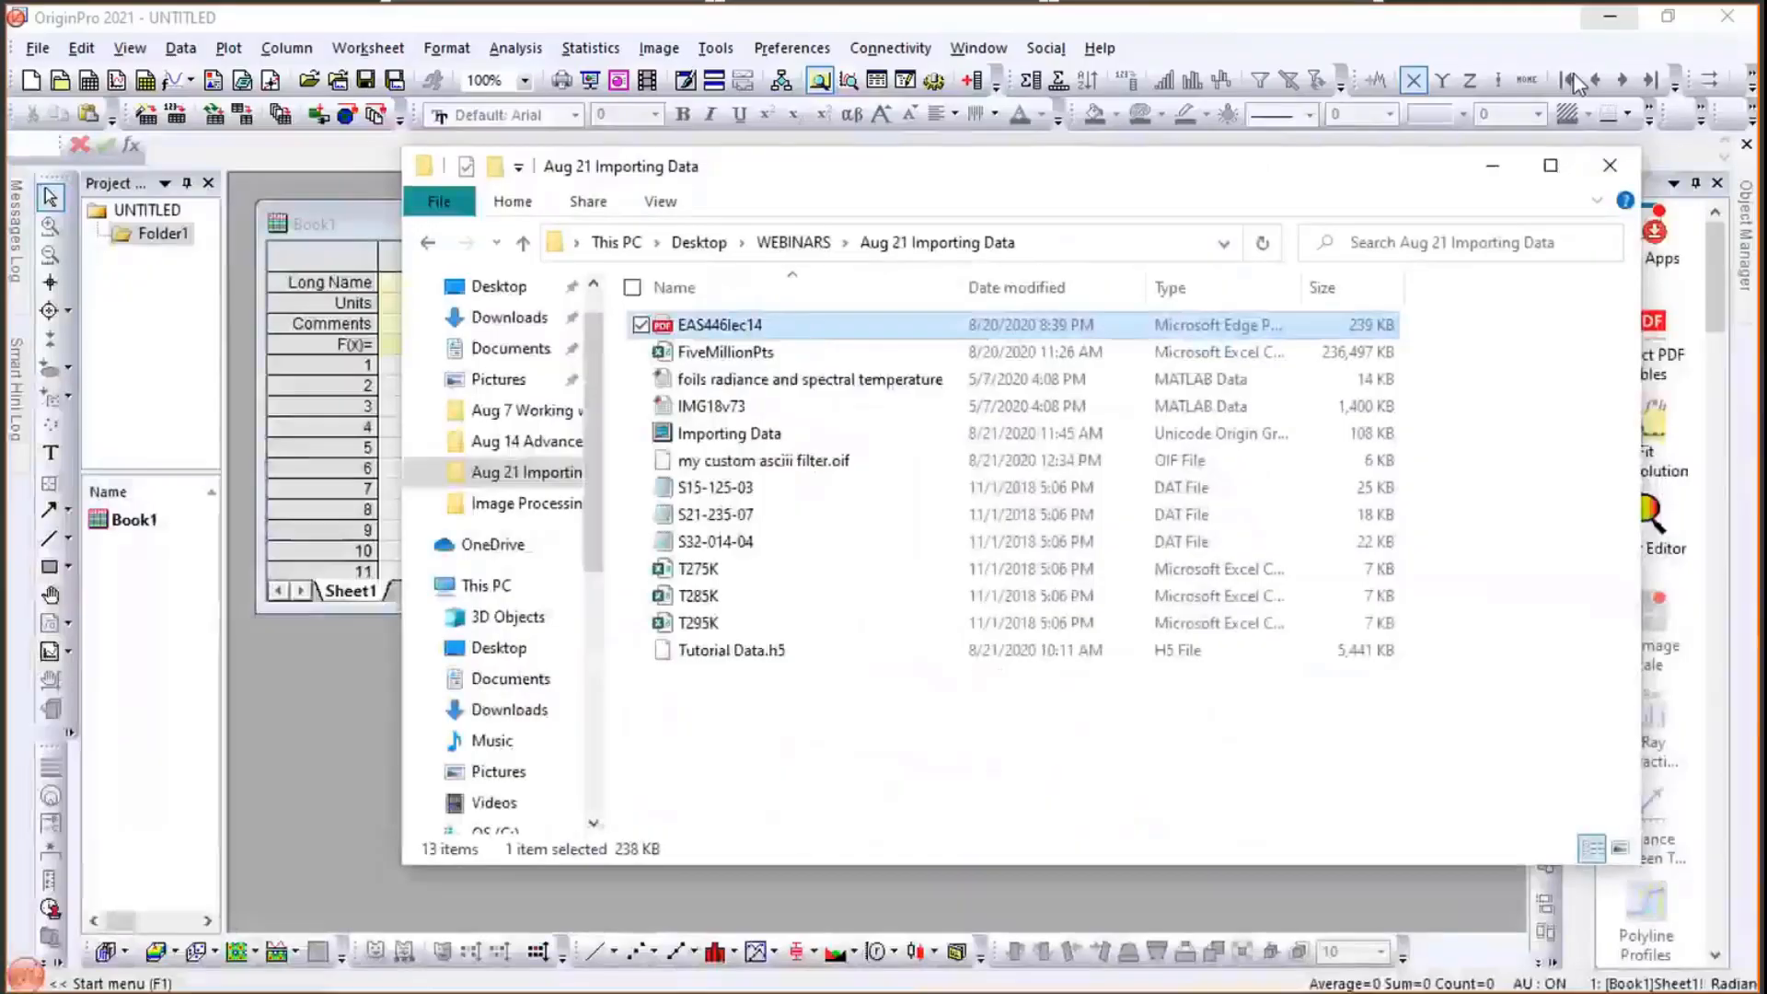
# - Start the Extract PDF Tables app and choose the EAS446lec14 PDF from the Aug 21 Importing Data folder
pyautogui.click(377, 807)
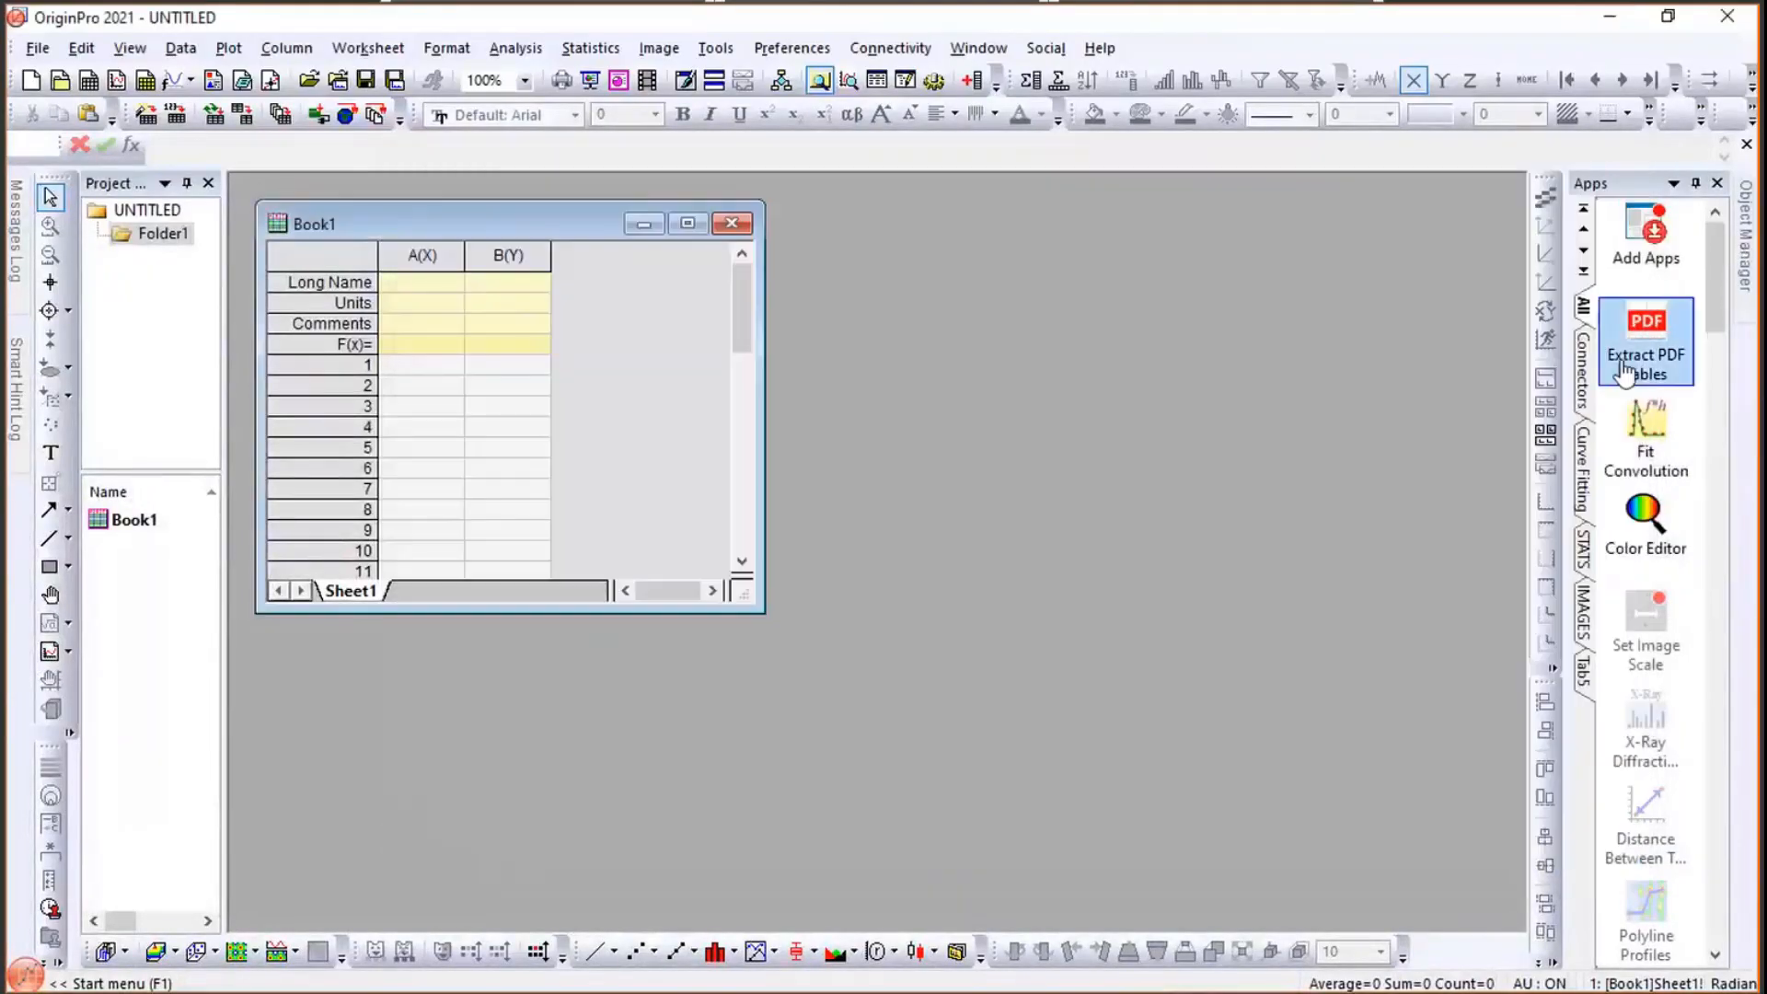
pyautogui.click(1635, 332)
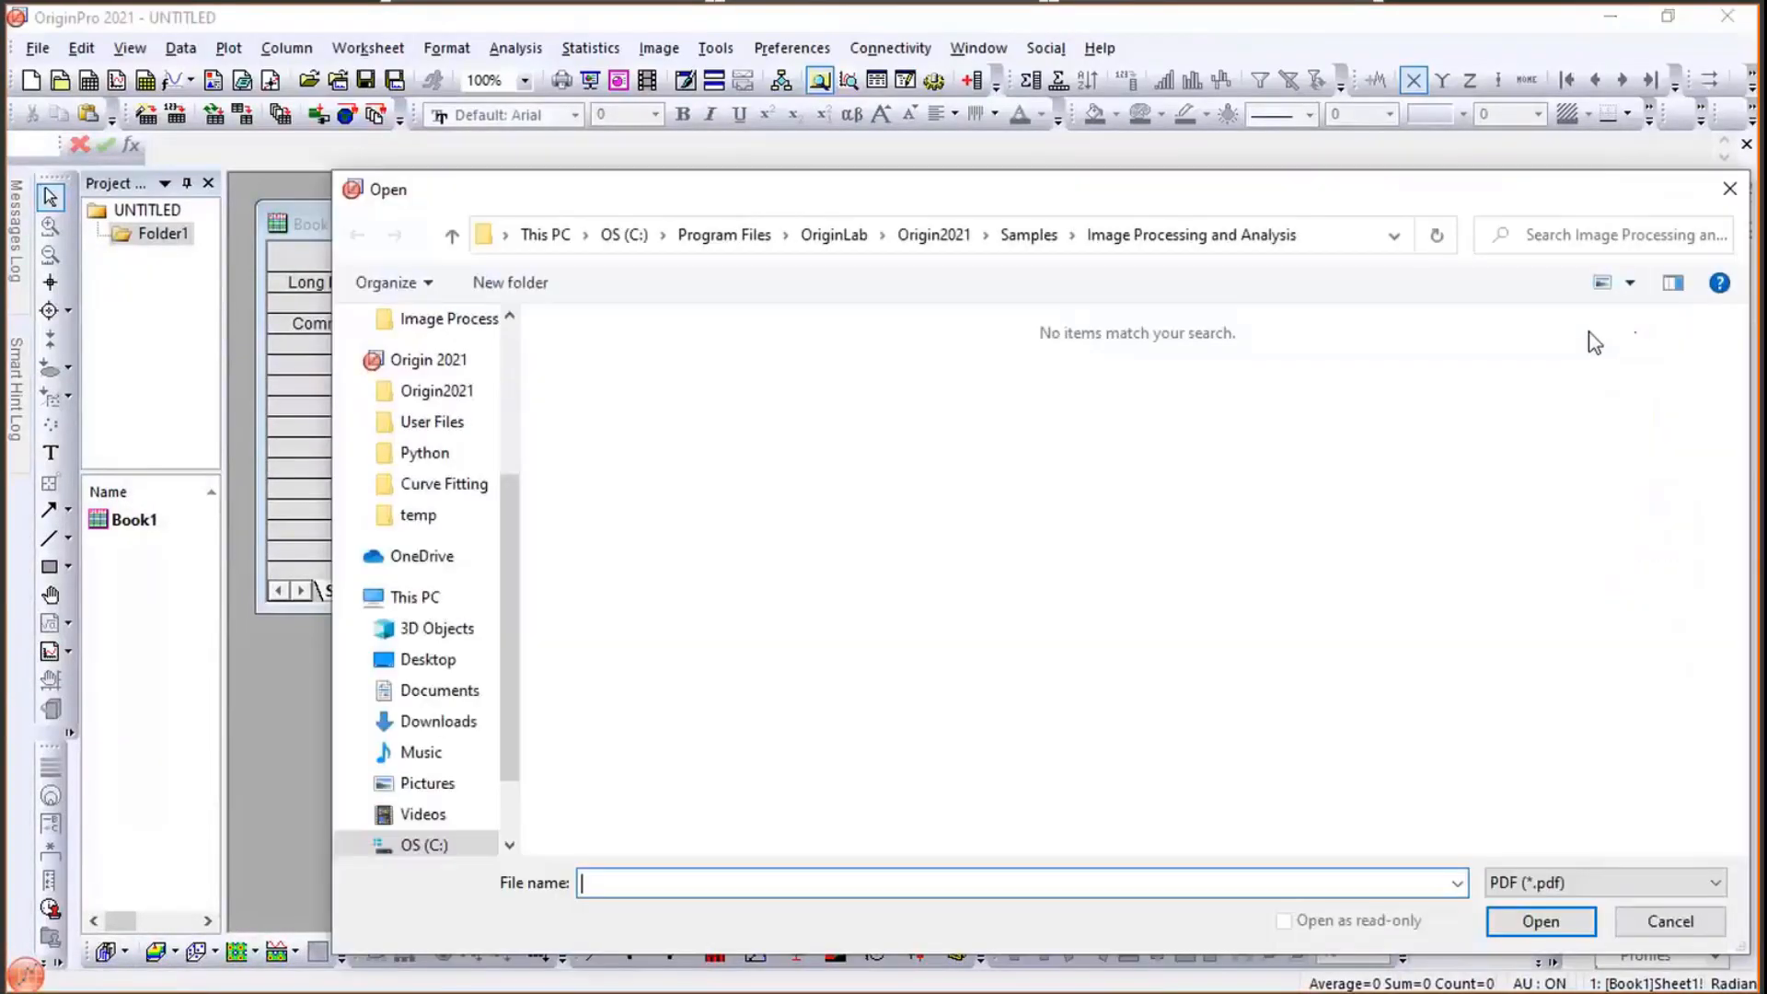
pyautogui.moveTo(1077, 195); pyautogui.dragTo(962, 123)
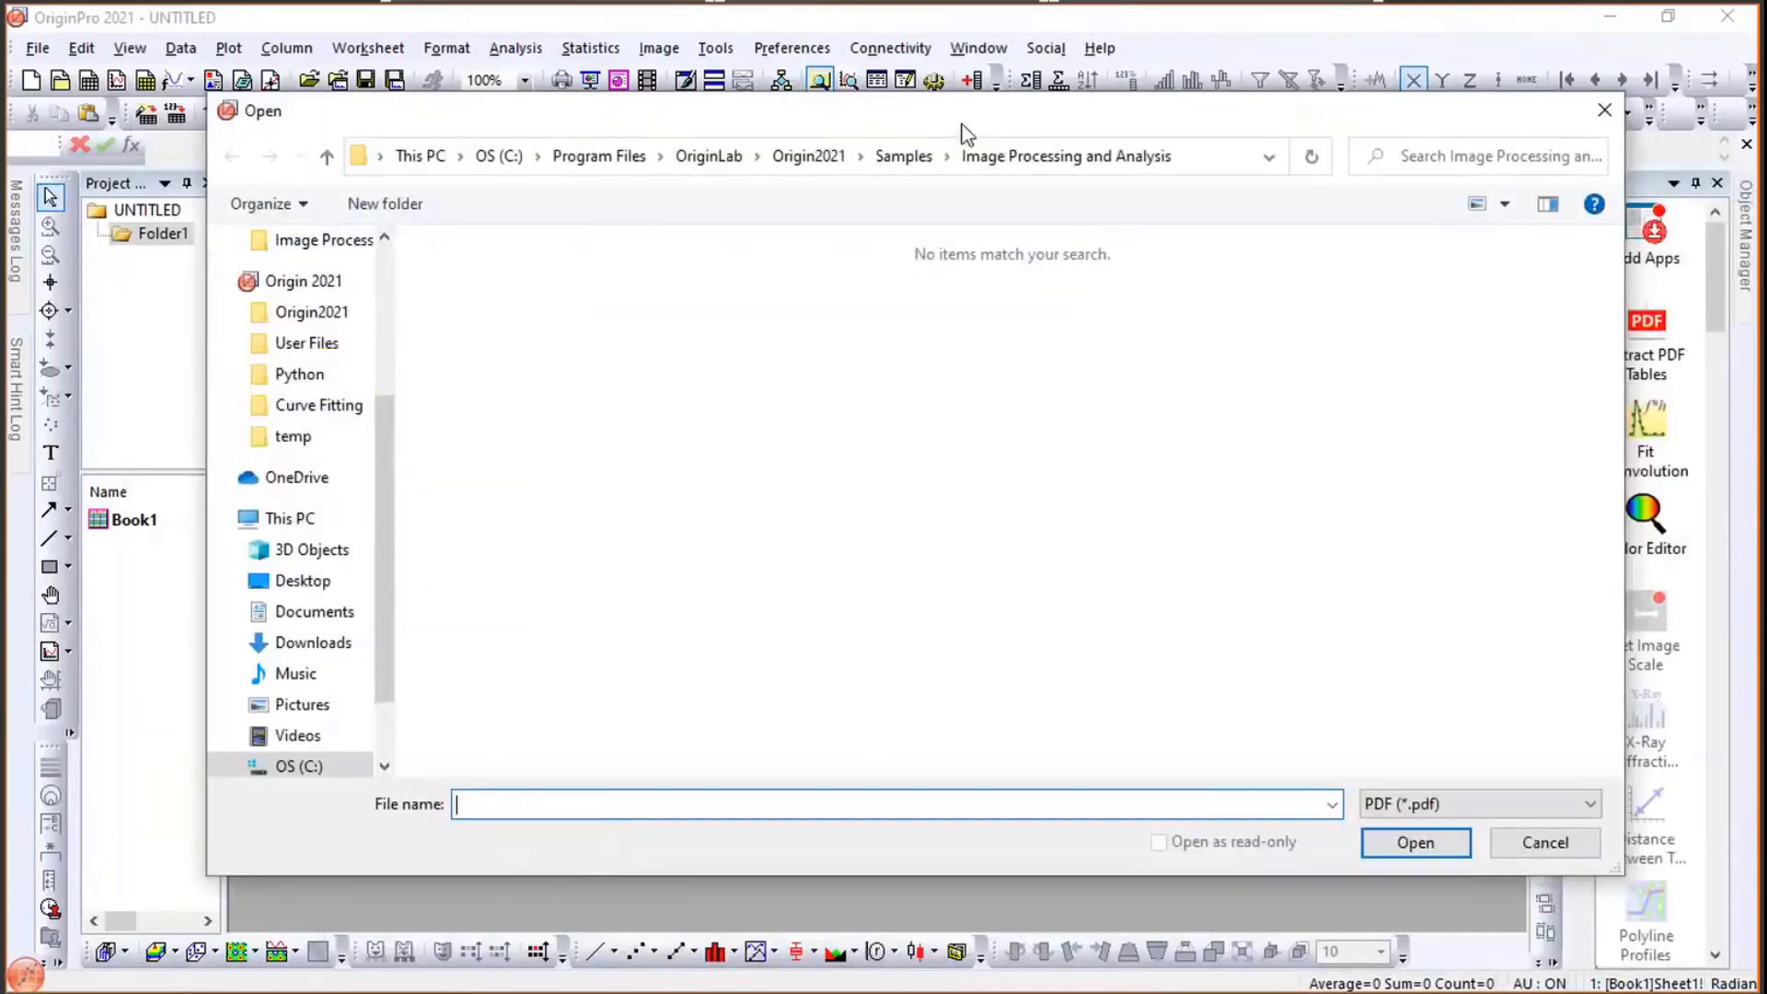
pyautogui.moveTo(376, 543); pyautogui.dragTo(379, 405)
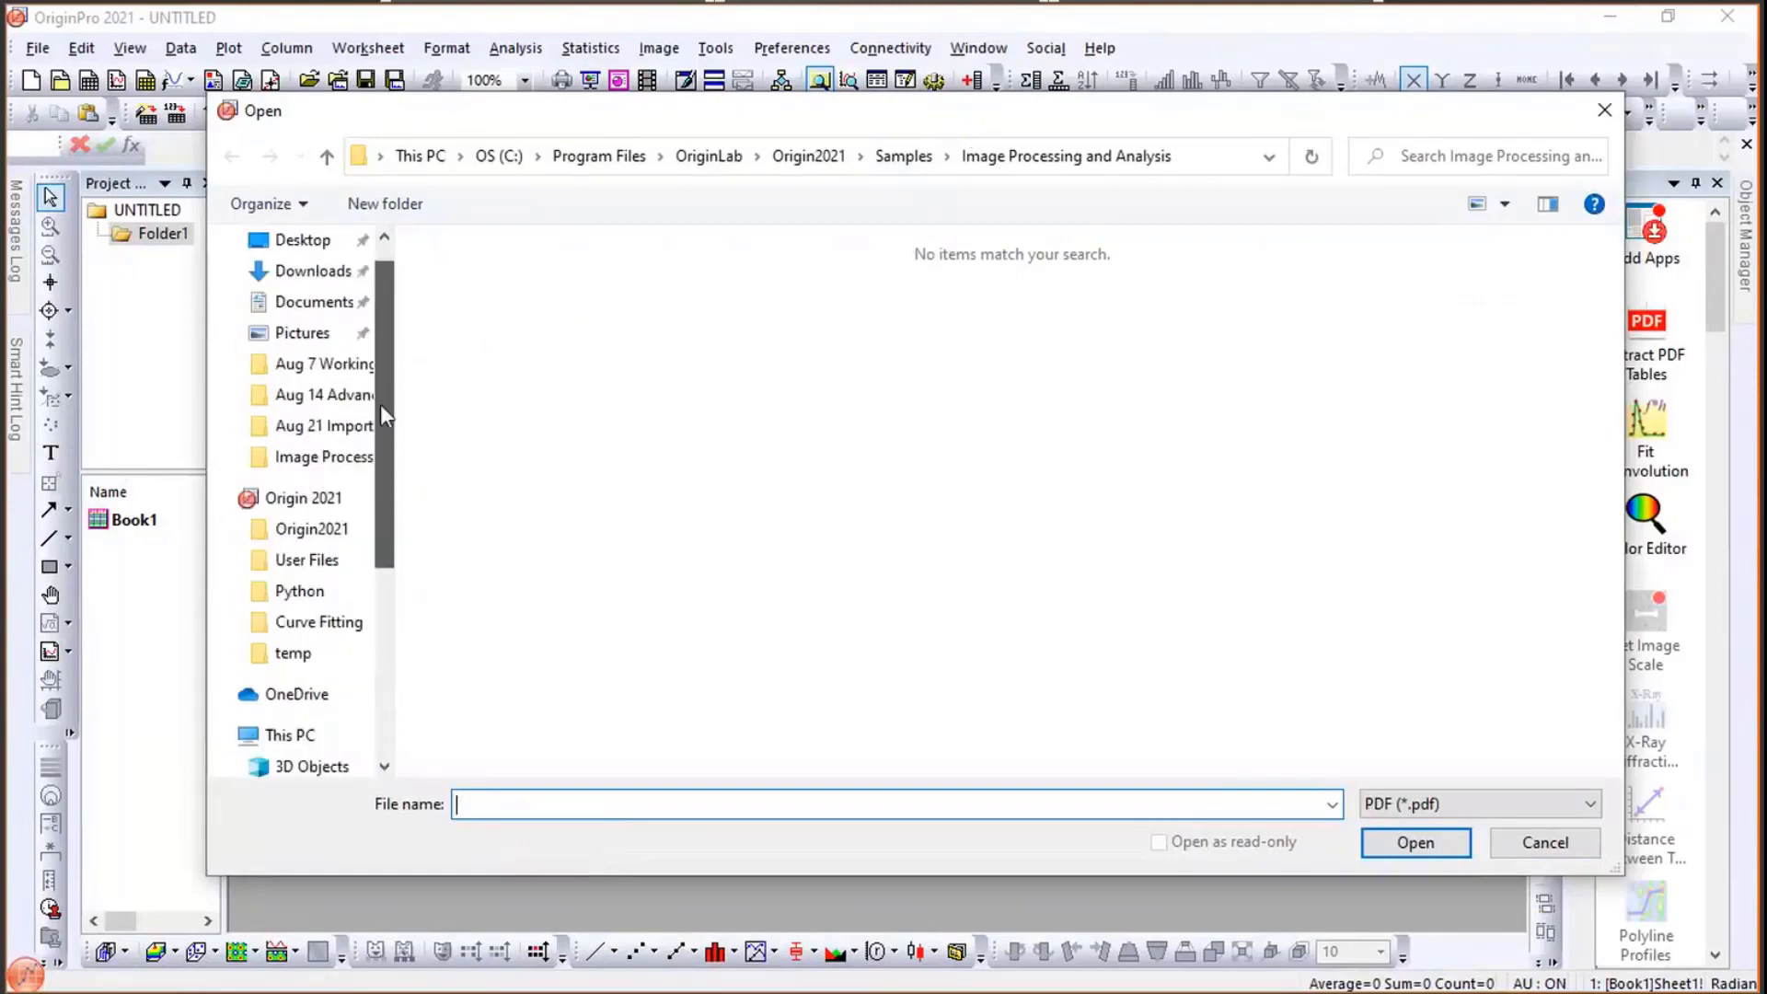
pyautogui.click(336, 426)
pyautogui.click(497, 279)
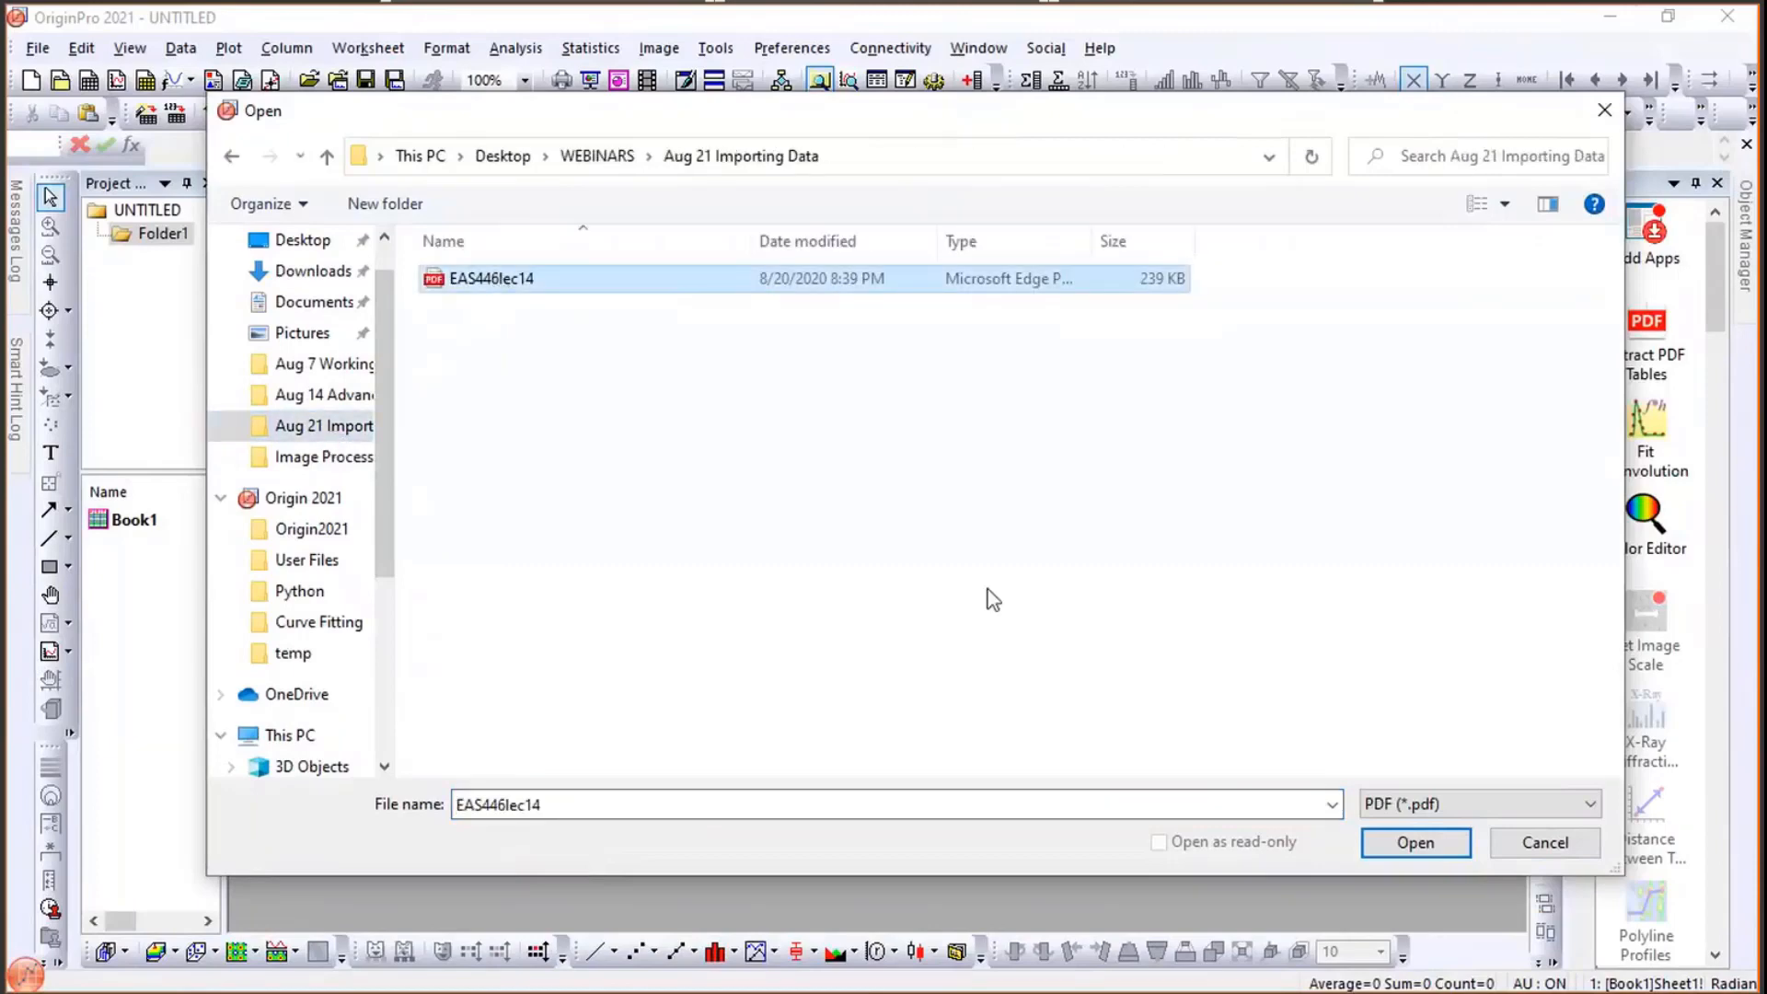
pyautogui.click(1442, 841)
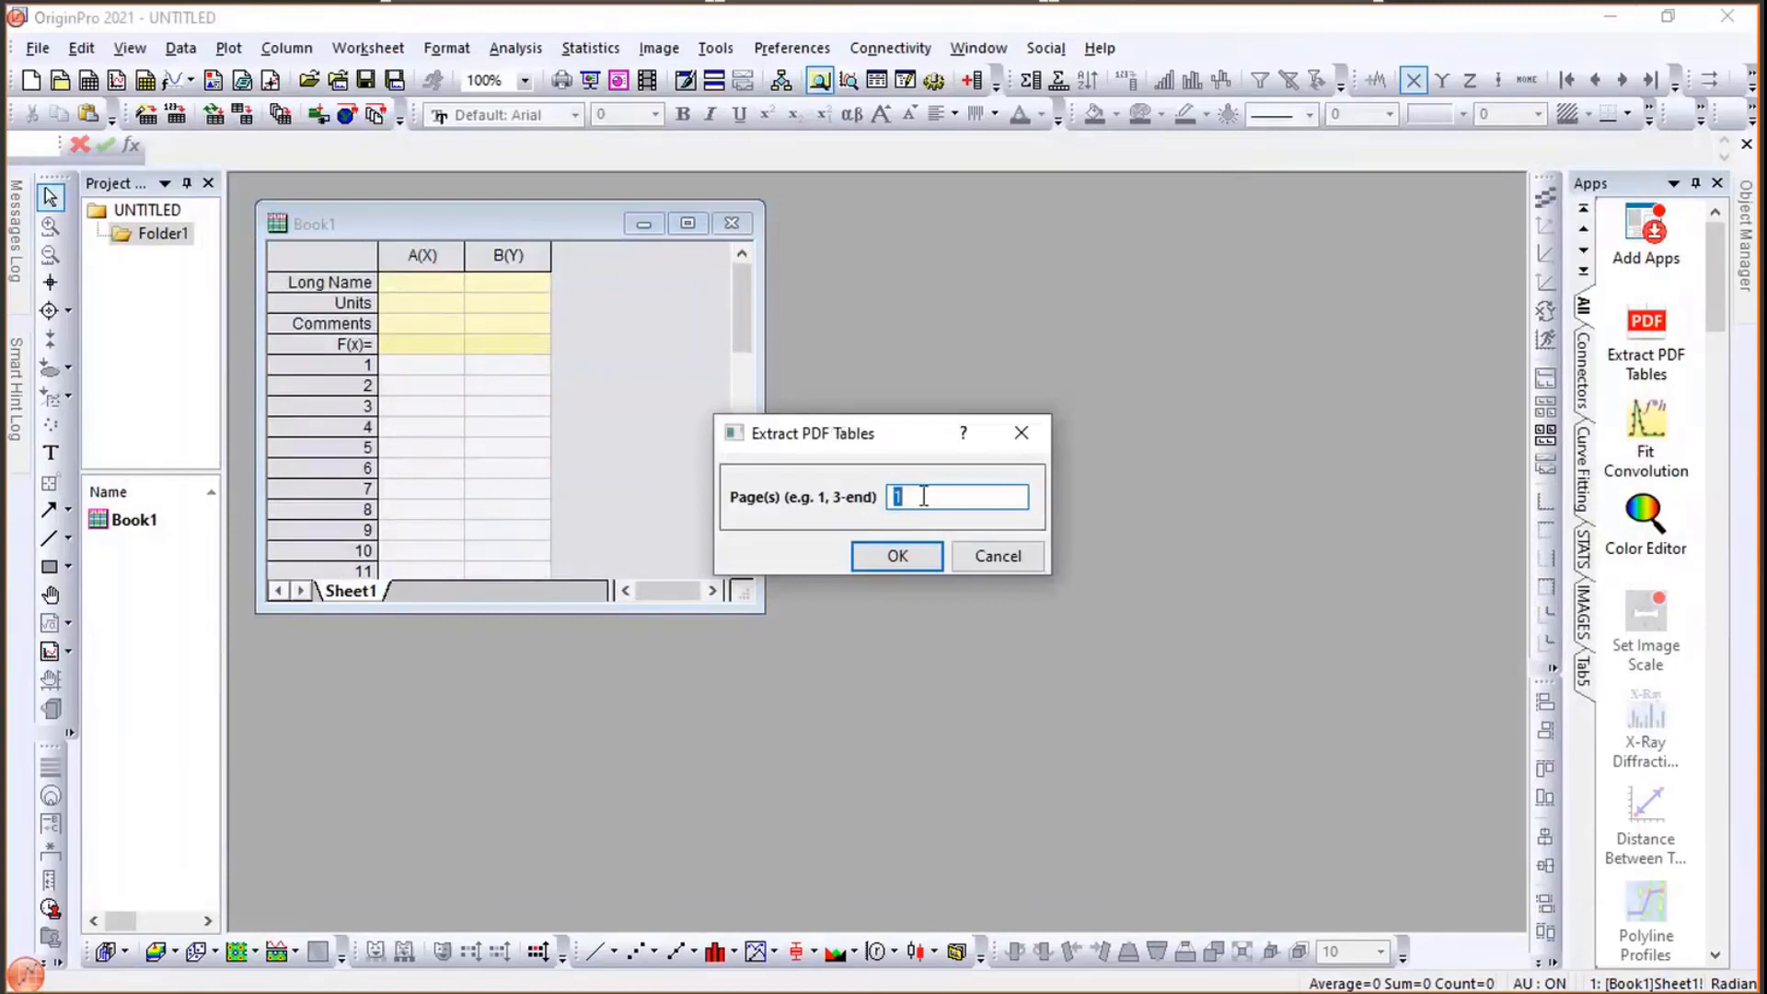
# - Set the pages to extract to 1-end and run the table extraction
pyautogui.write('1-3')
pyautogui.moveTo(923, 440); pyautogui.dragTo(809, 434)
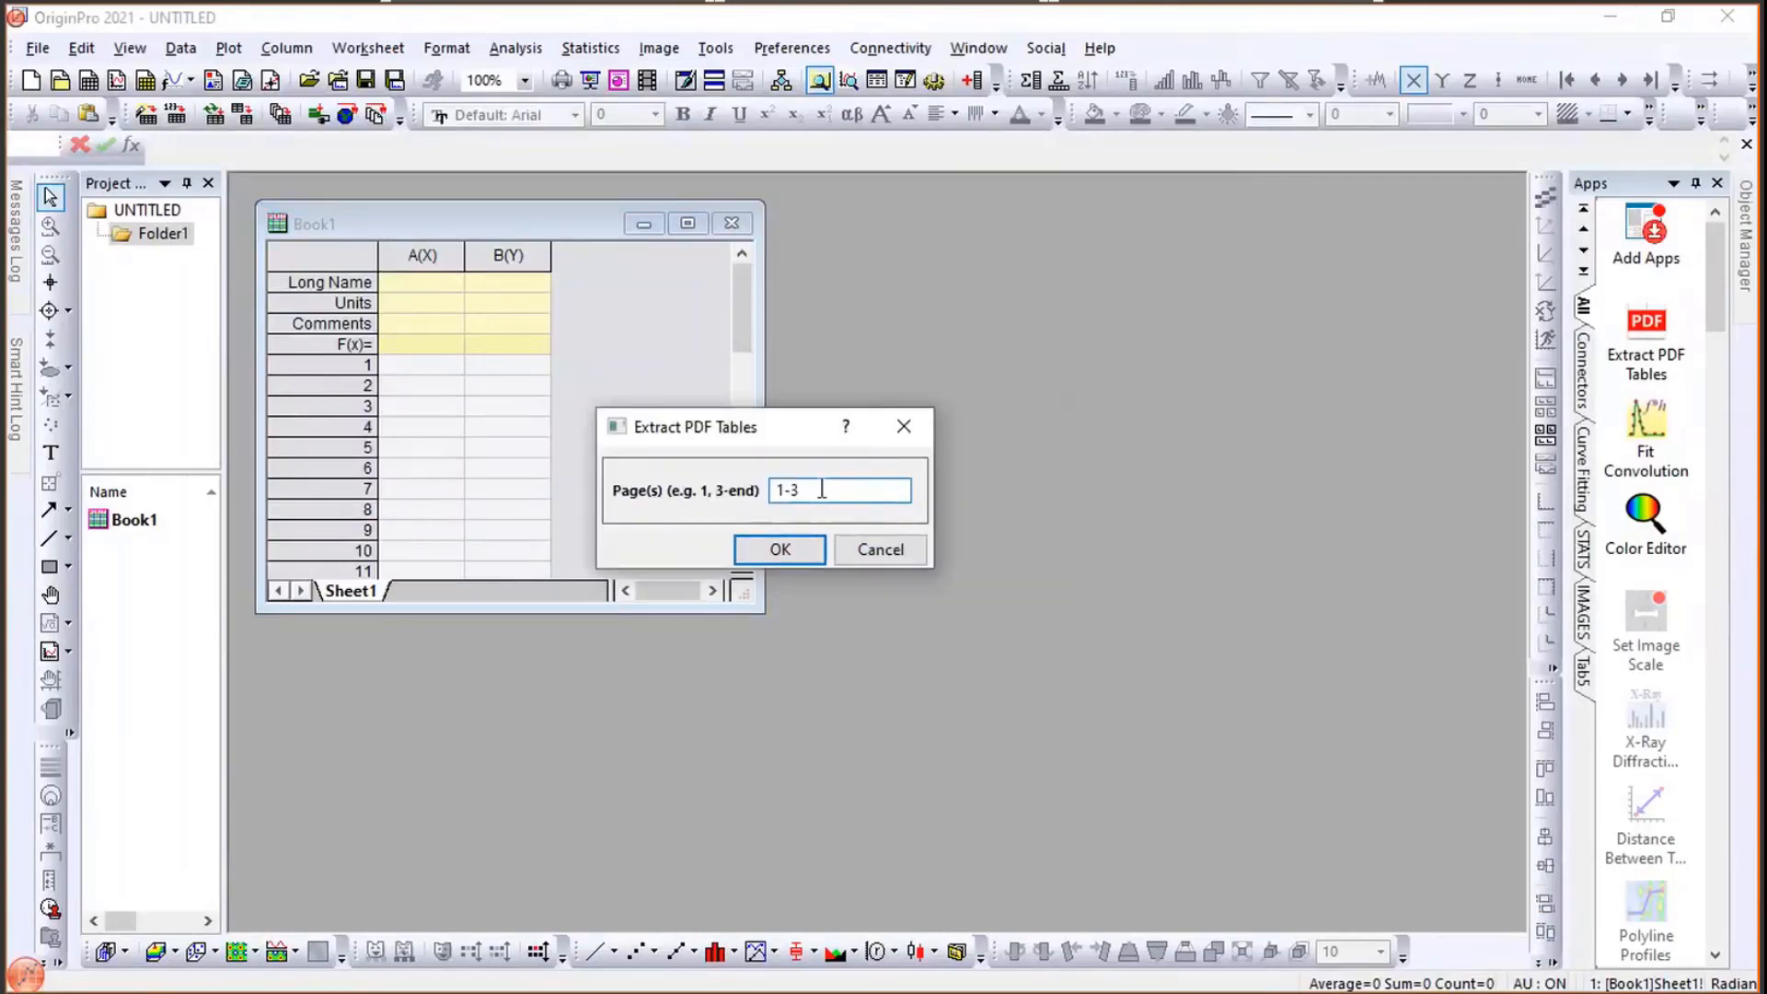
pyautogui.press('BackSpace')
pyautogui.write('end')
pyautogui.click(771, 558)
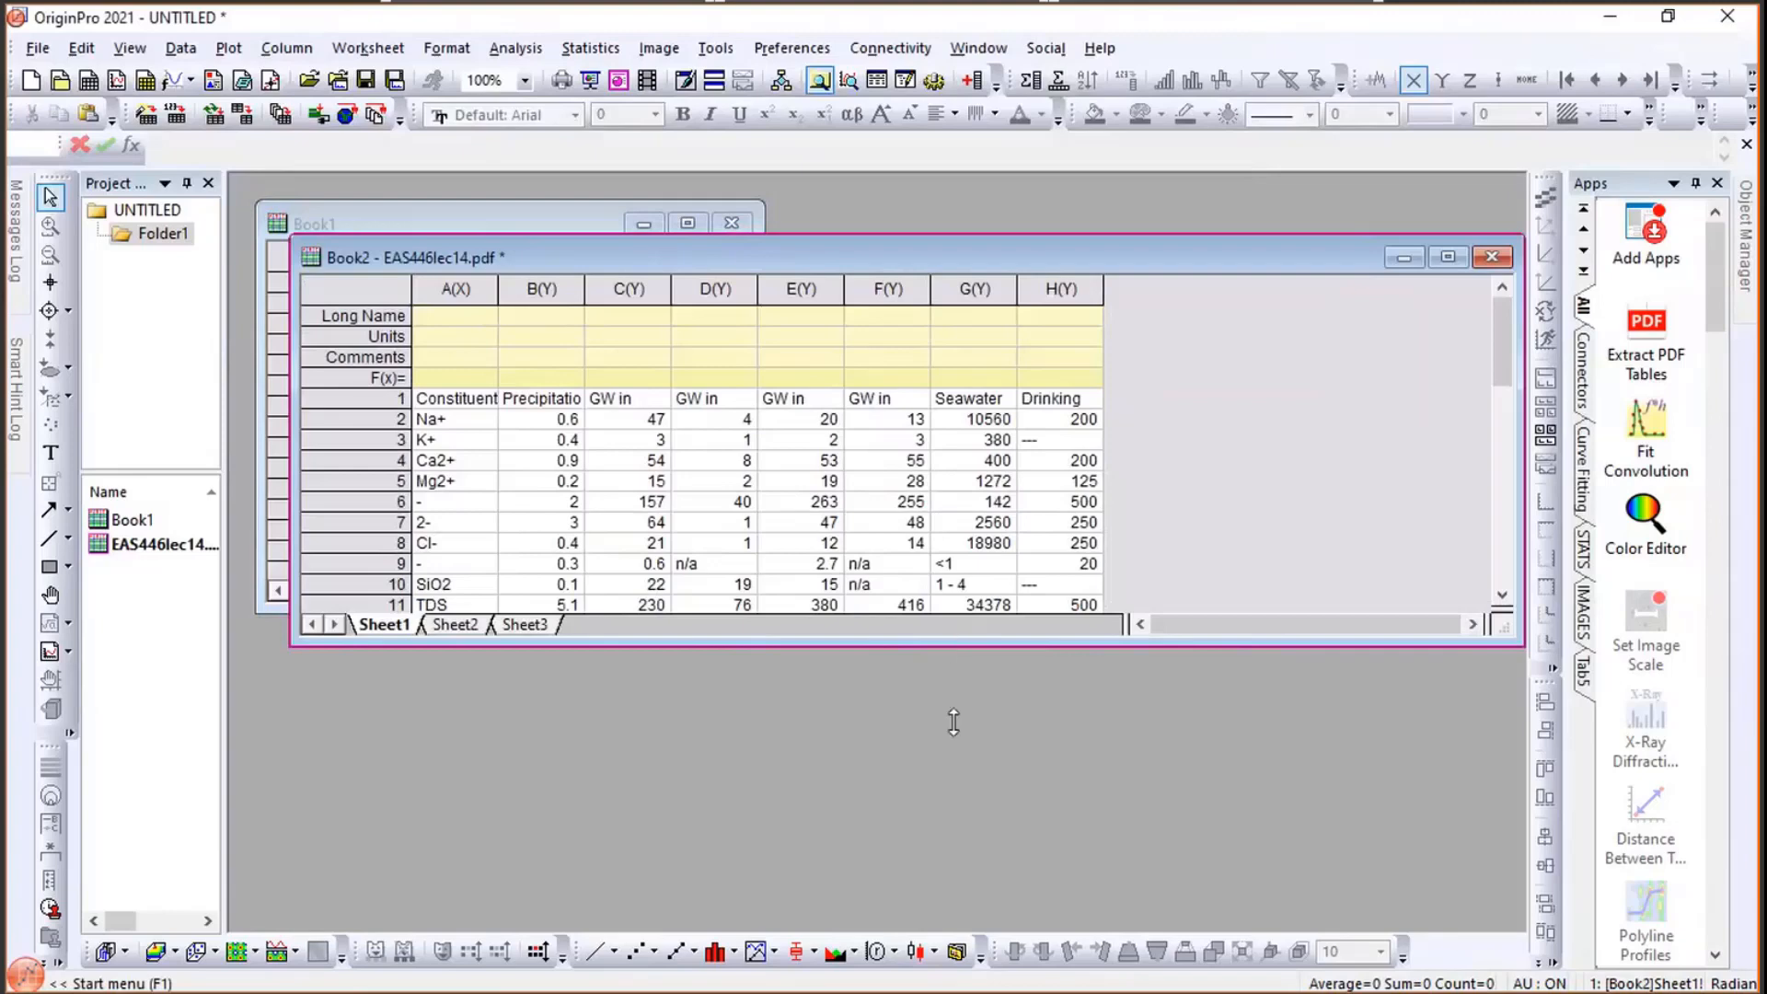
# - Enlarge the extracted workbook window and review the tables on Sheet1, Sheet3 and Sheet2
pyautogui.moveTo(954, 721); pyautogui.dragTo(947, 782)
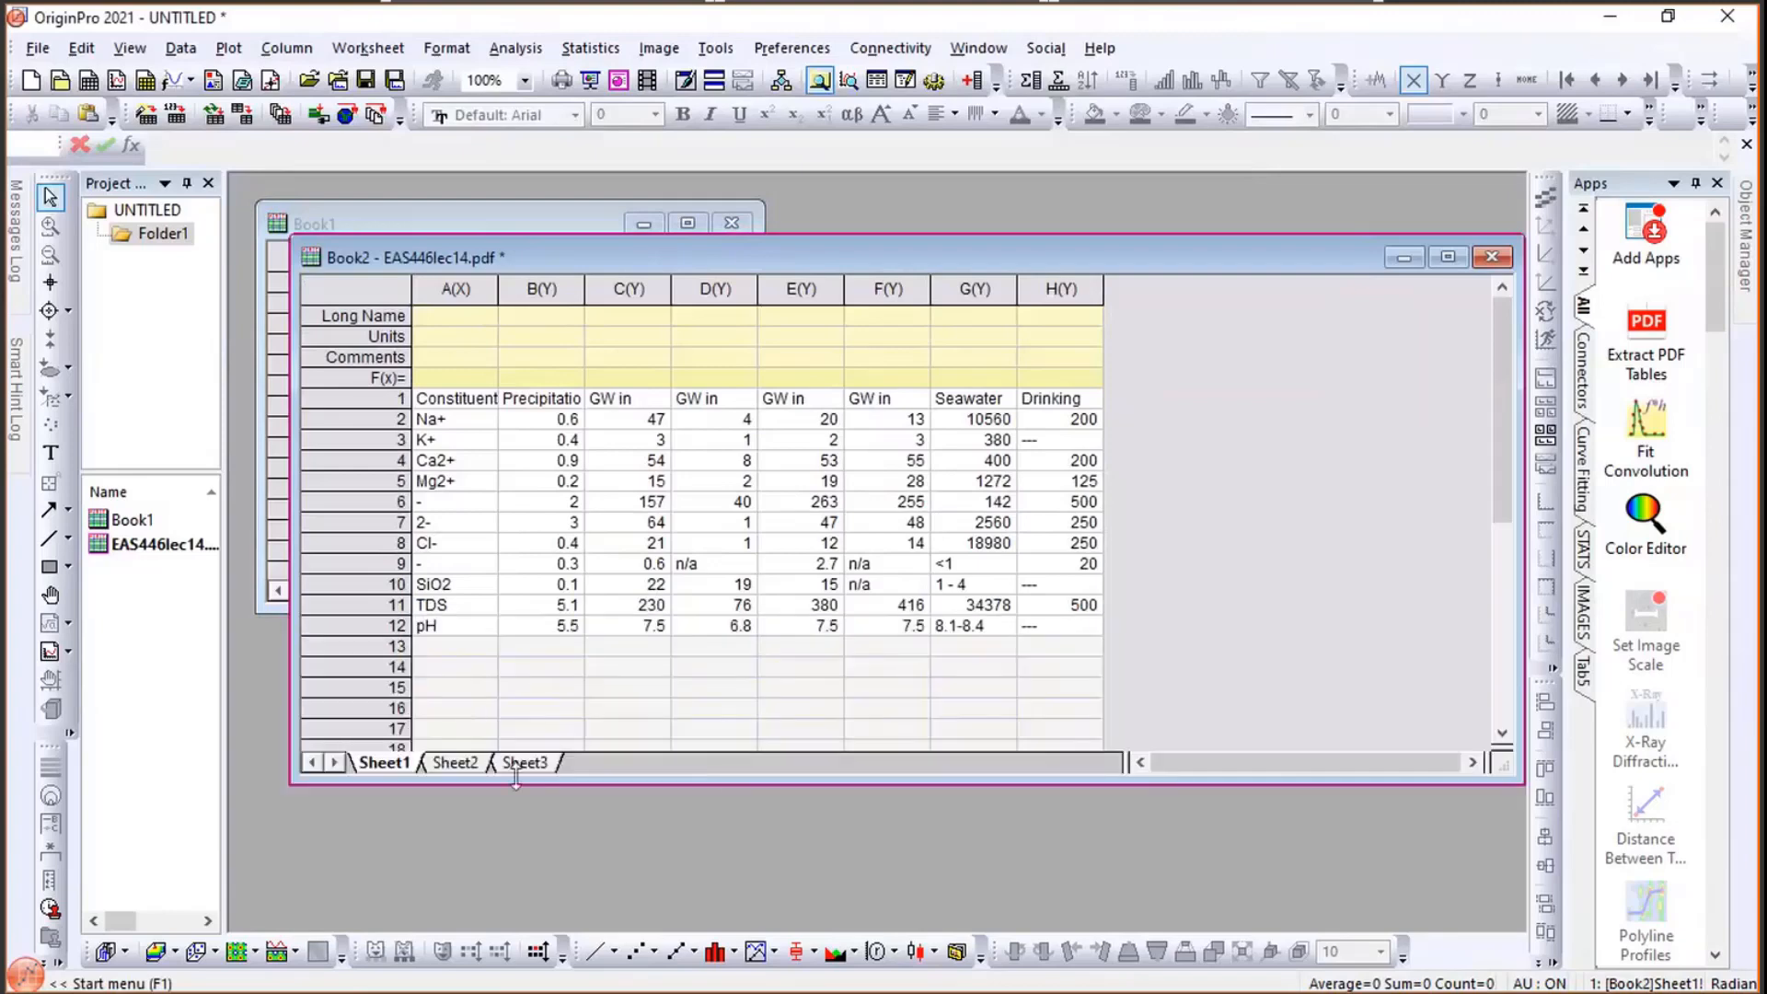
pyautogui.click(541, 747)
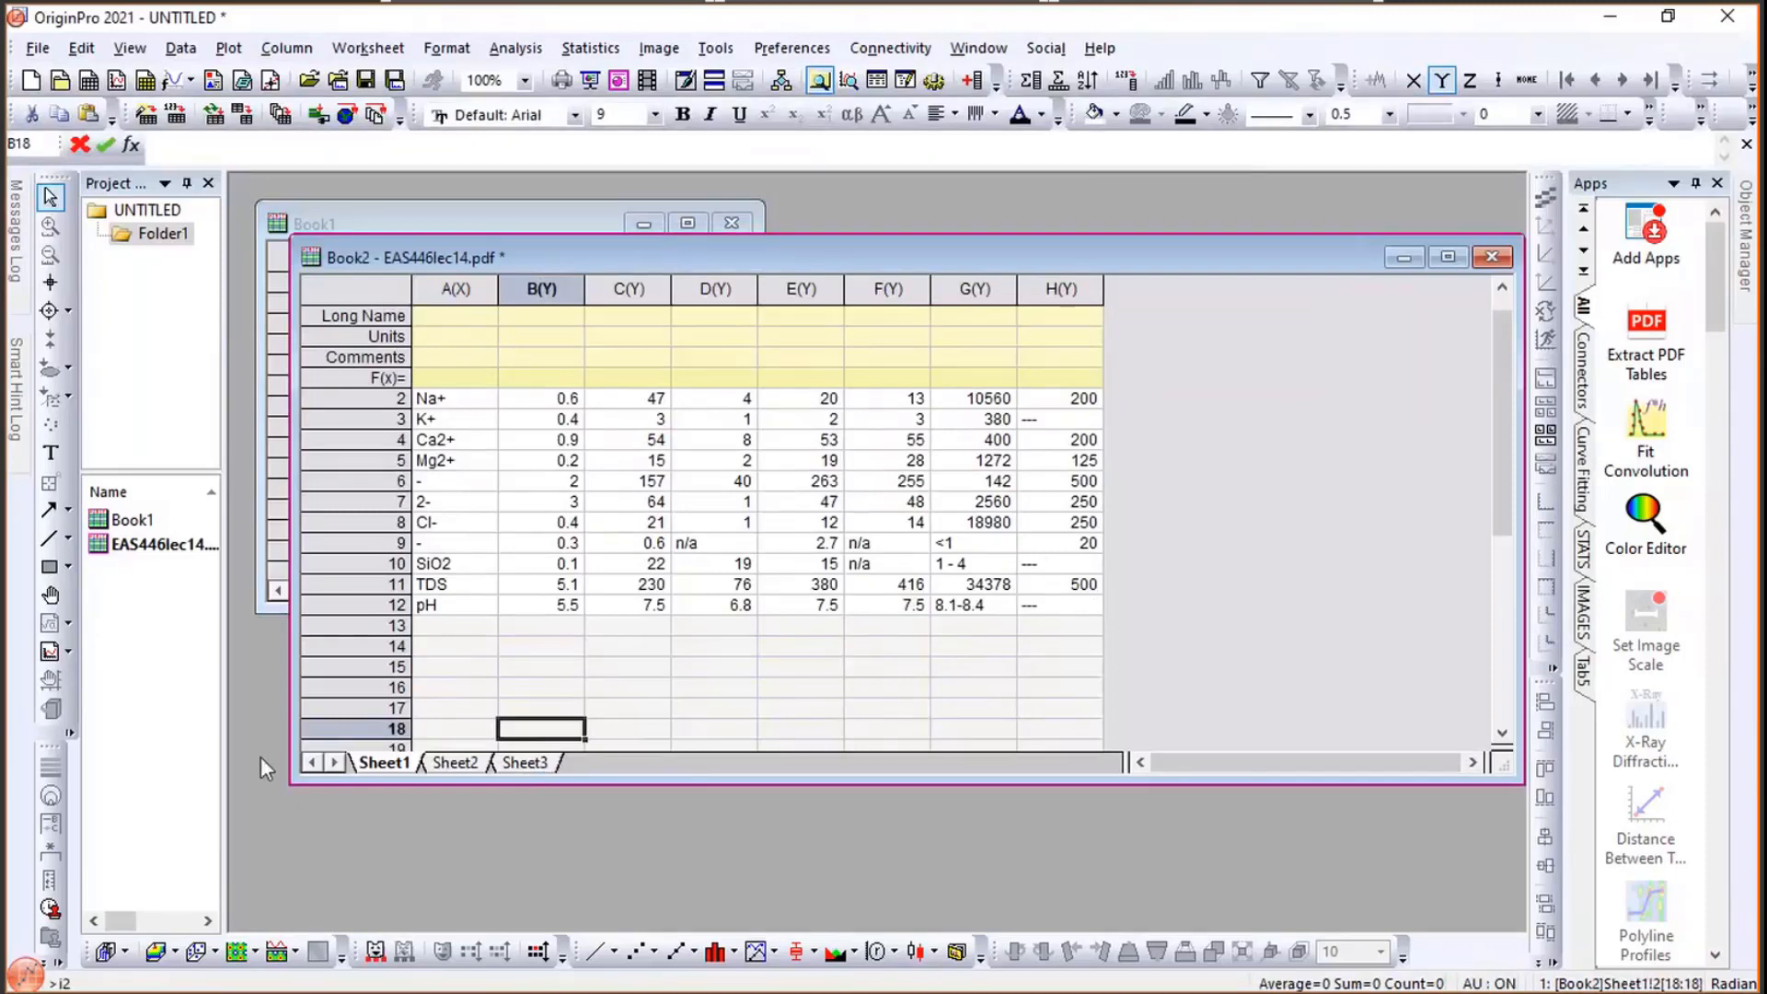
pyautogui.click(525, 763)
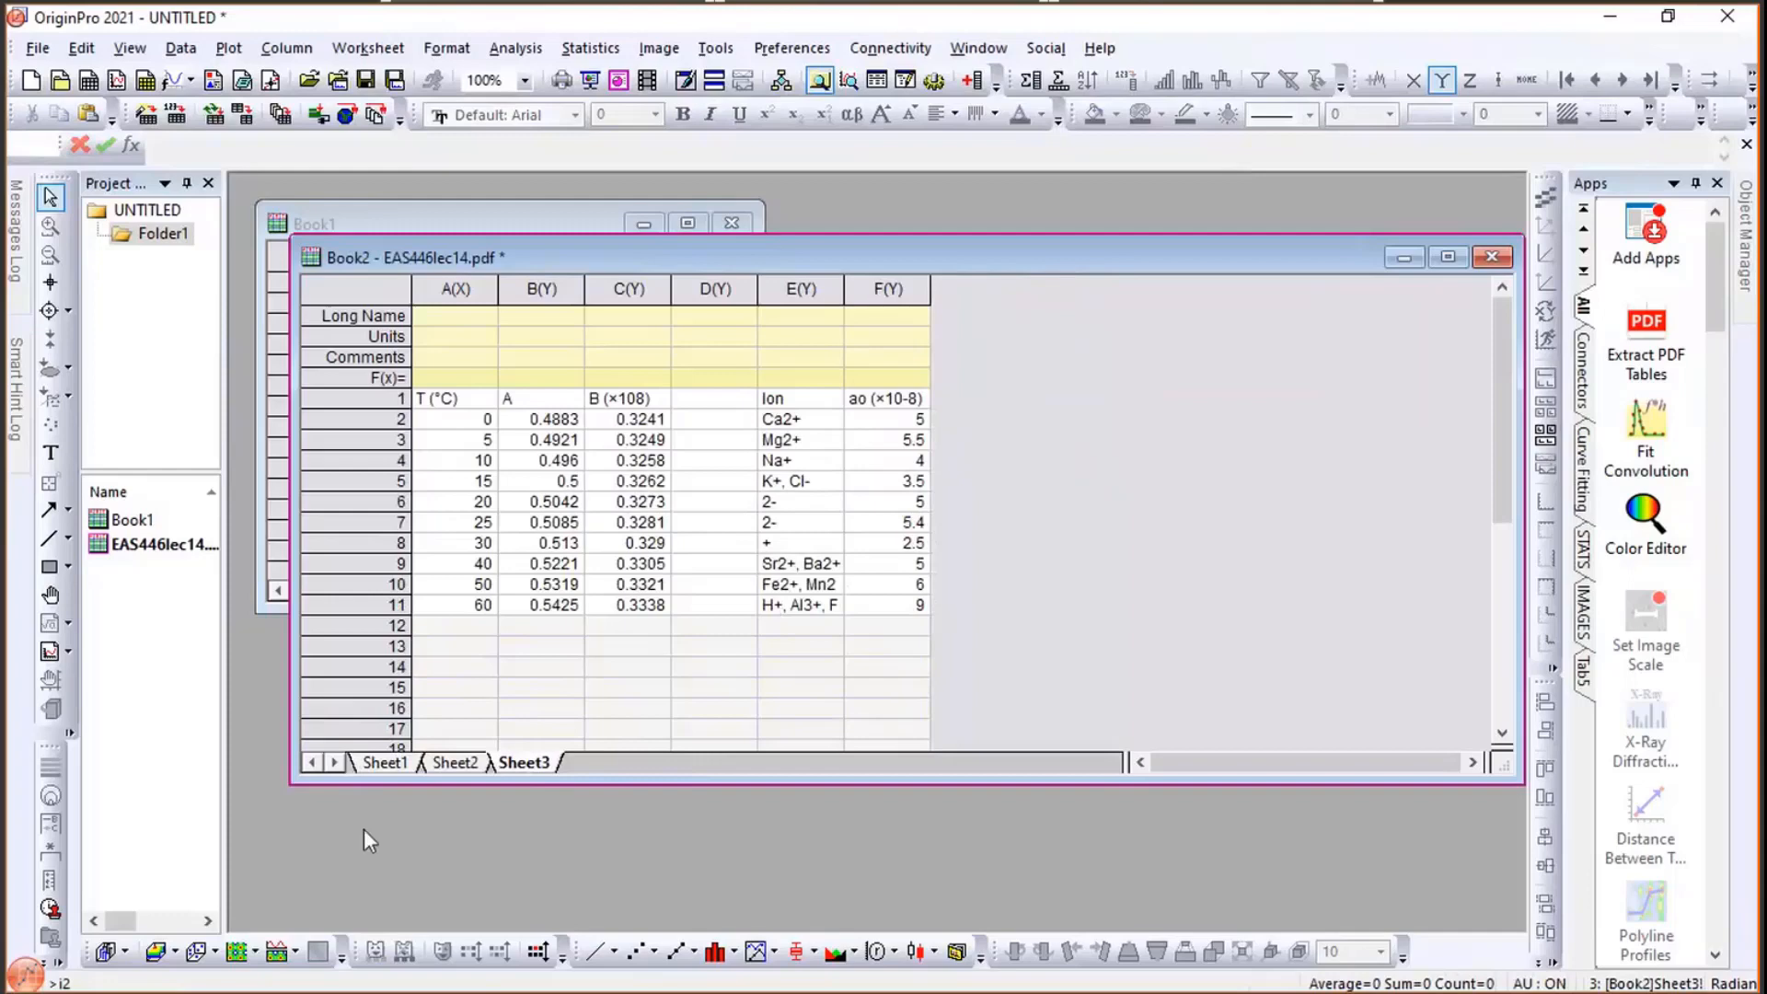
pyautogui.click(455, 764)
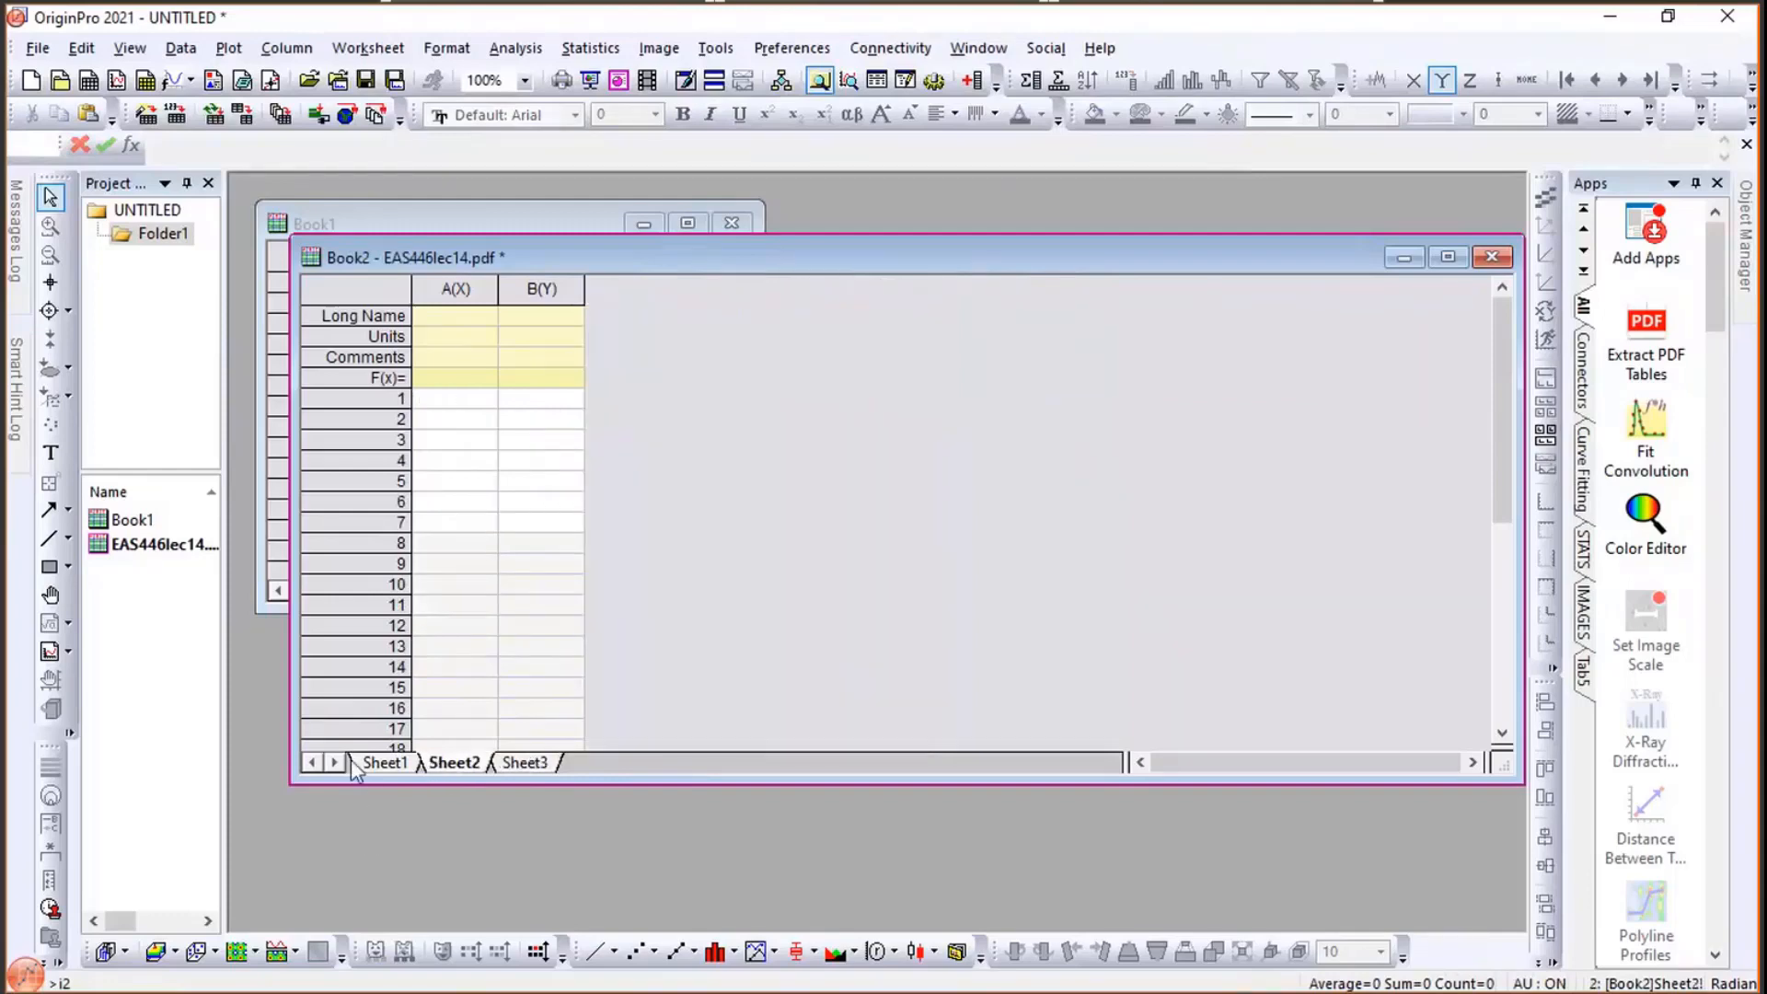
pyautogui.click(387, 764)
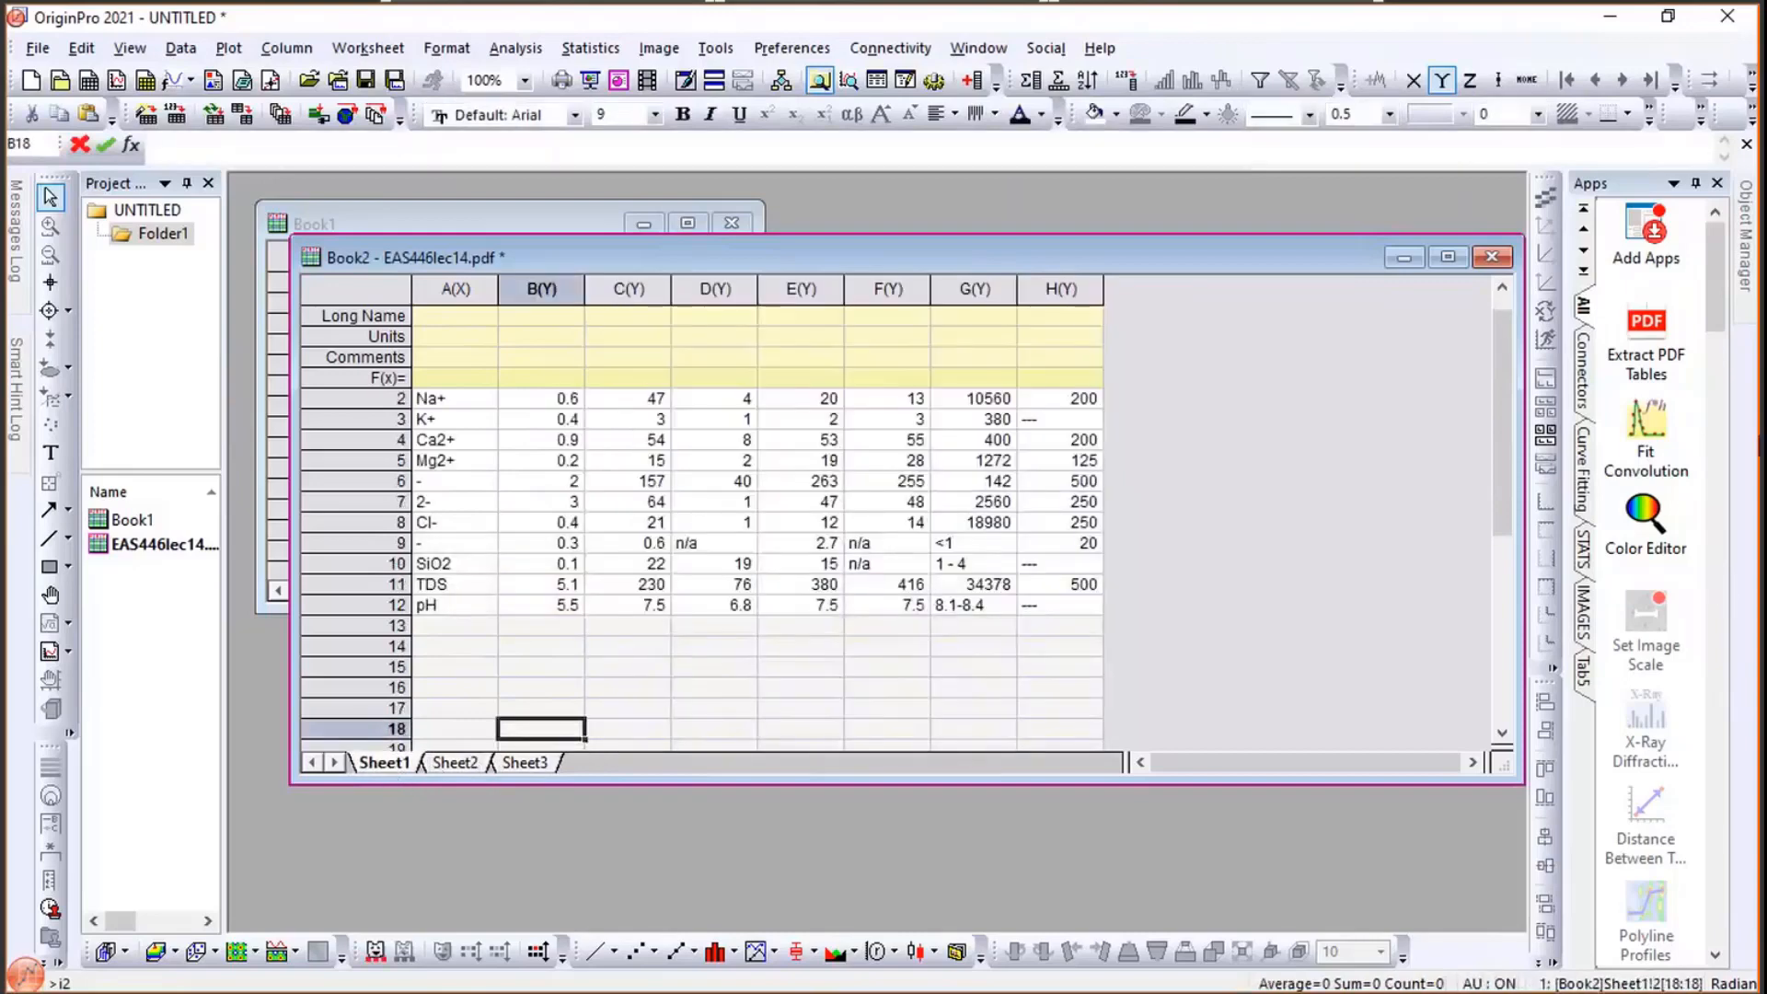
pyautogui.click(1342, 485)
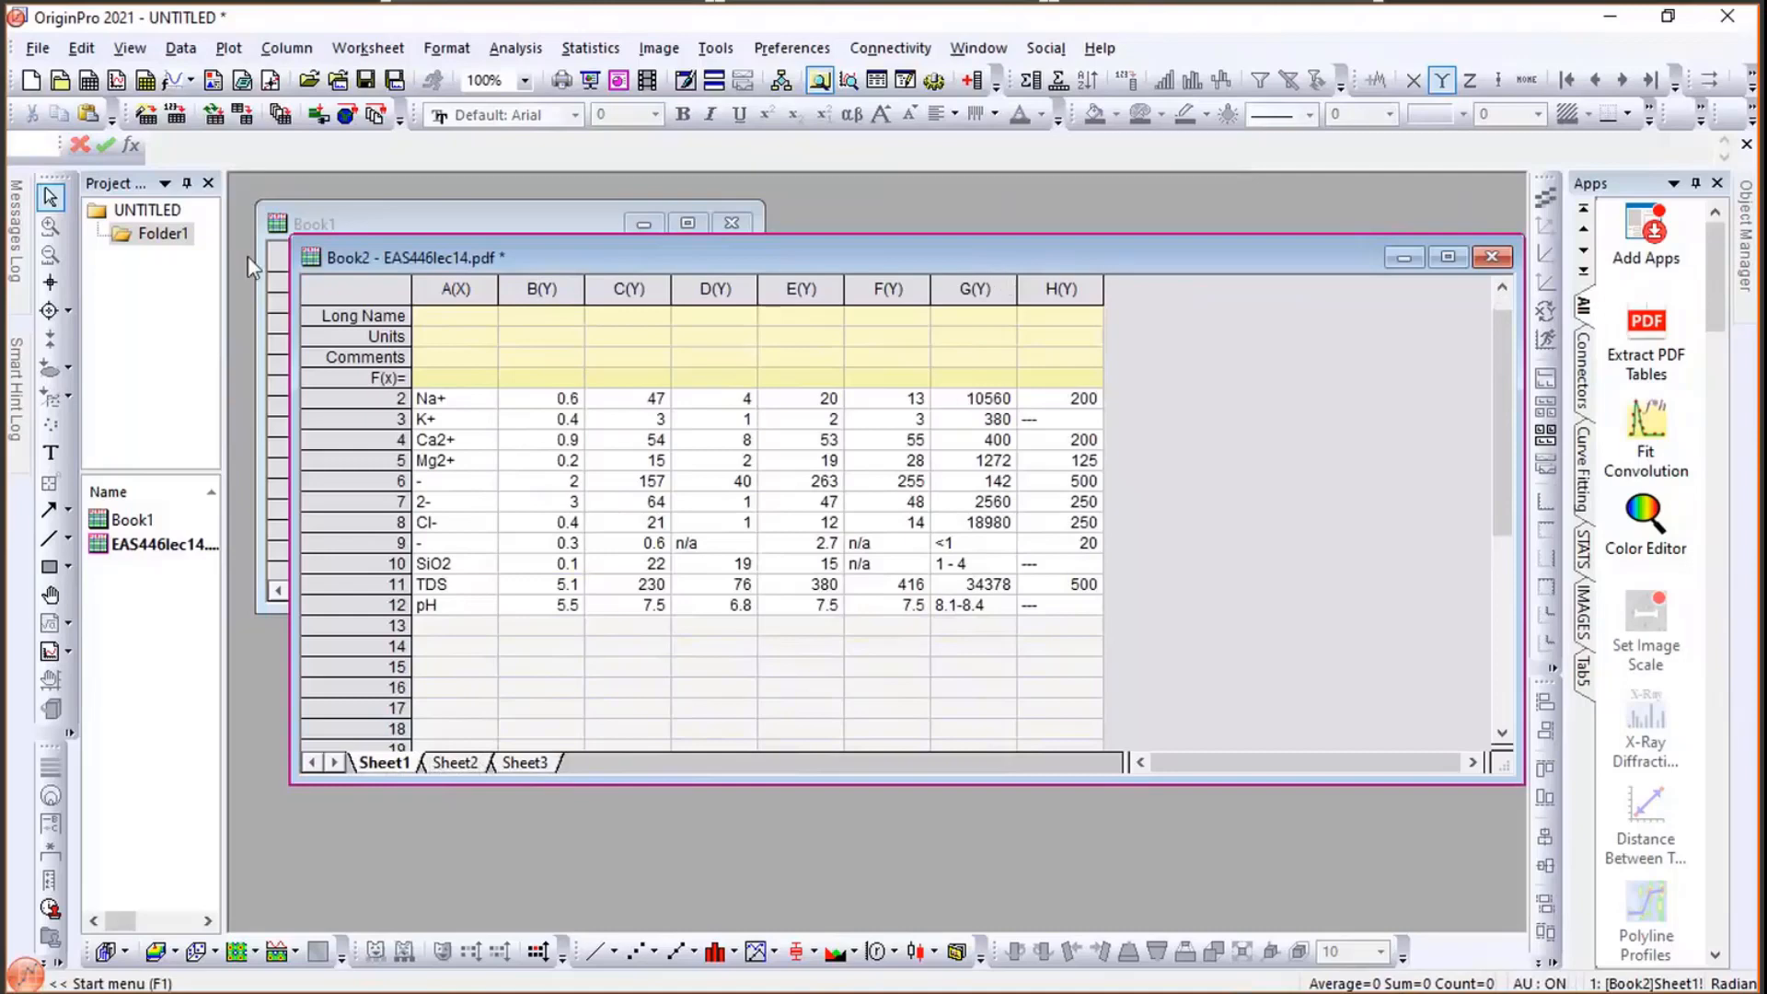
# - Minimize the extracted PDF workbook and the Book1 workbook
pyautogui.moveTo(26, 205)
pyautogui.click(1401, 256)
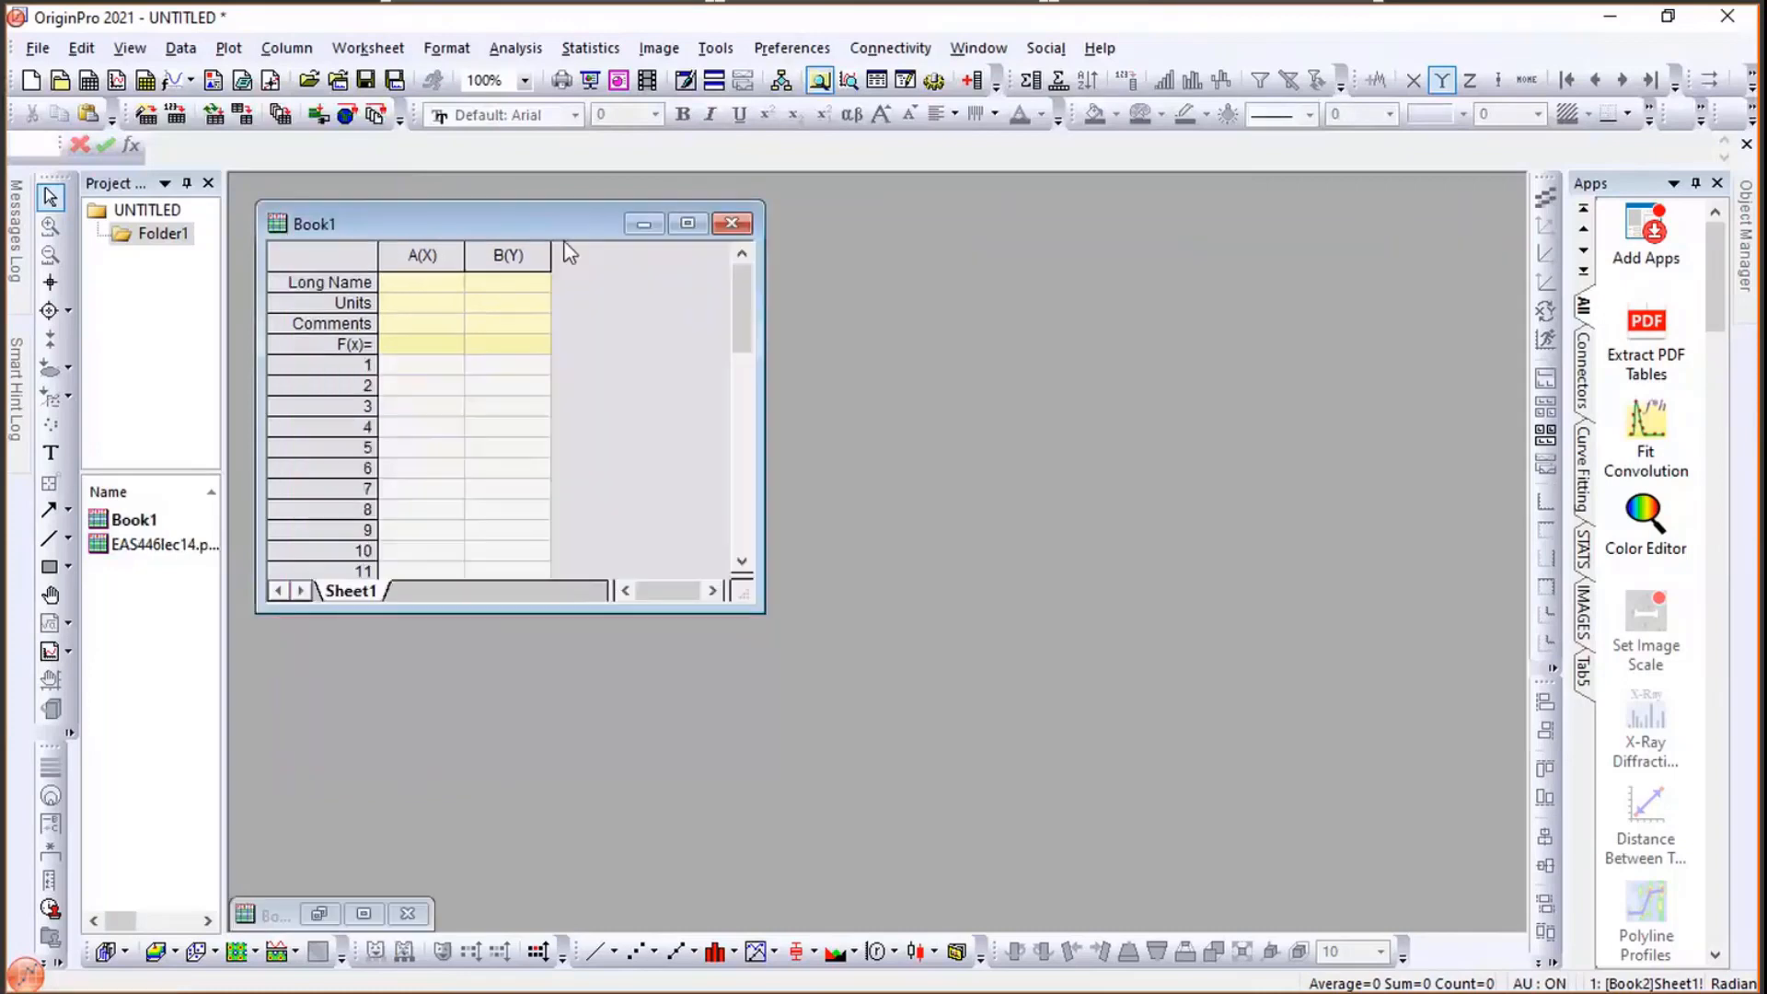
pyautogui.click(644, 224)
# - Open the Extract Image Colors sample project from the Origin2021 Samples\Python folder without saving the current project
pyautogui.click(28, 57)
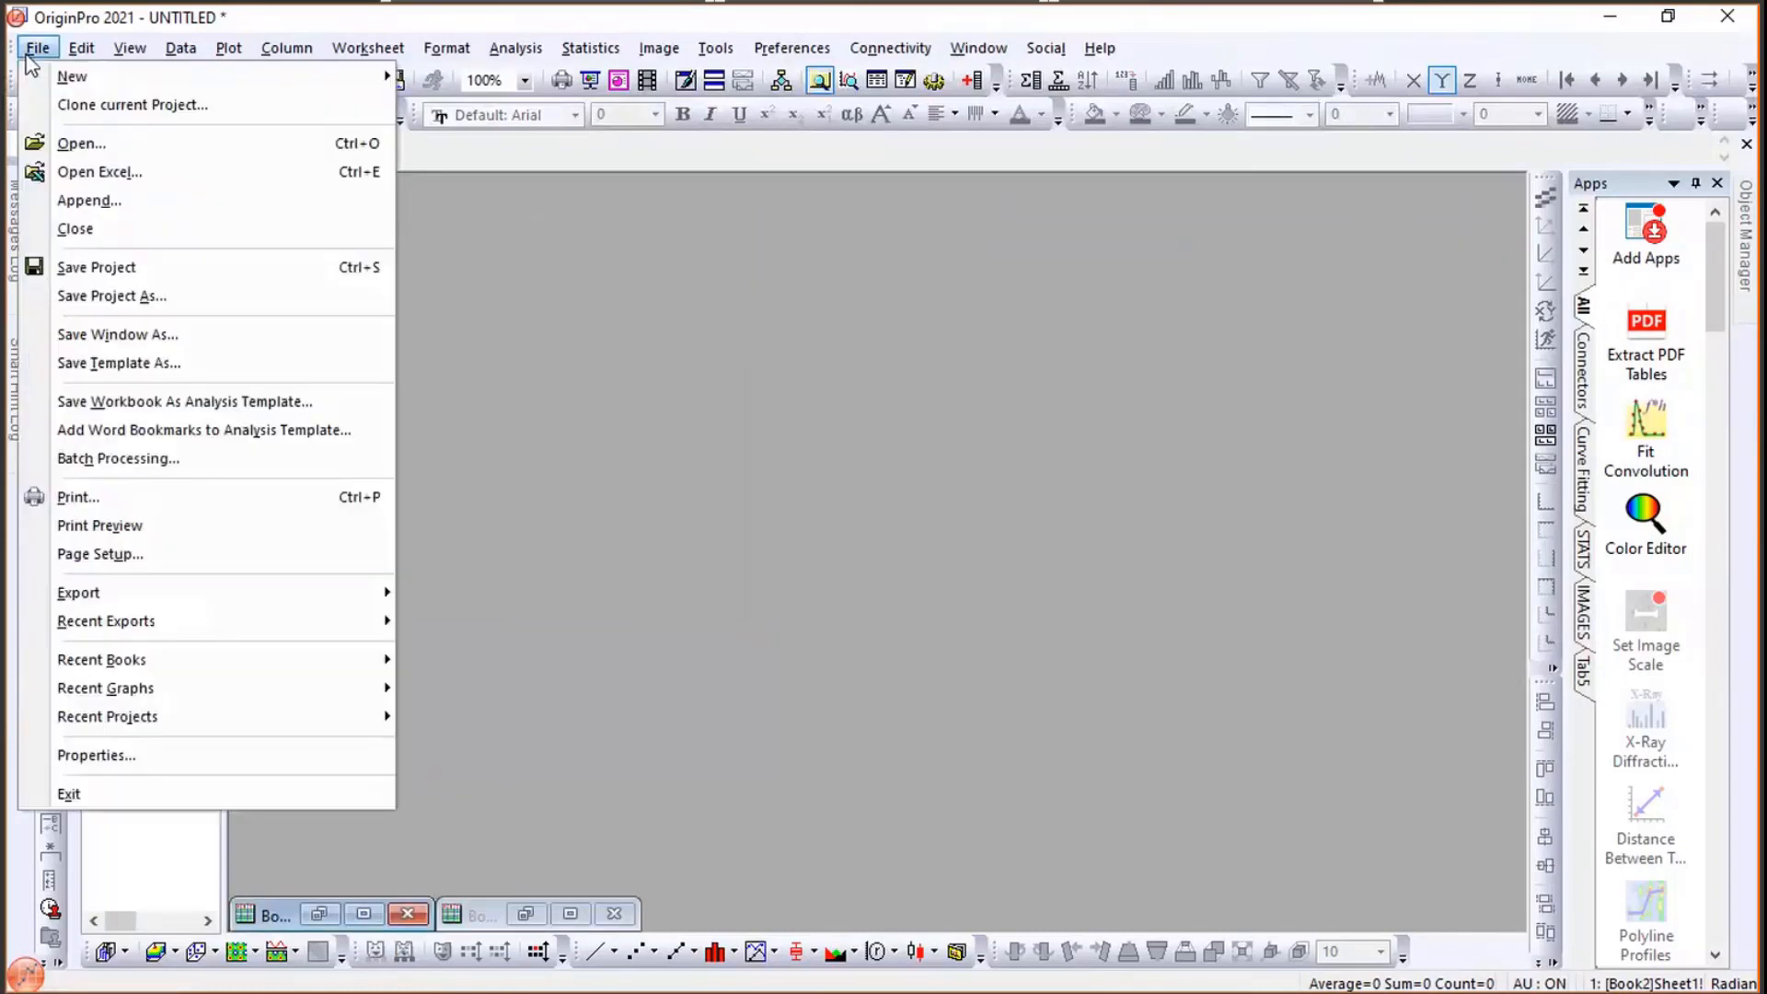
pyautogui.click(131, 147)
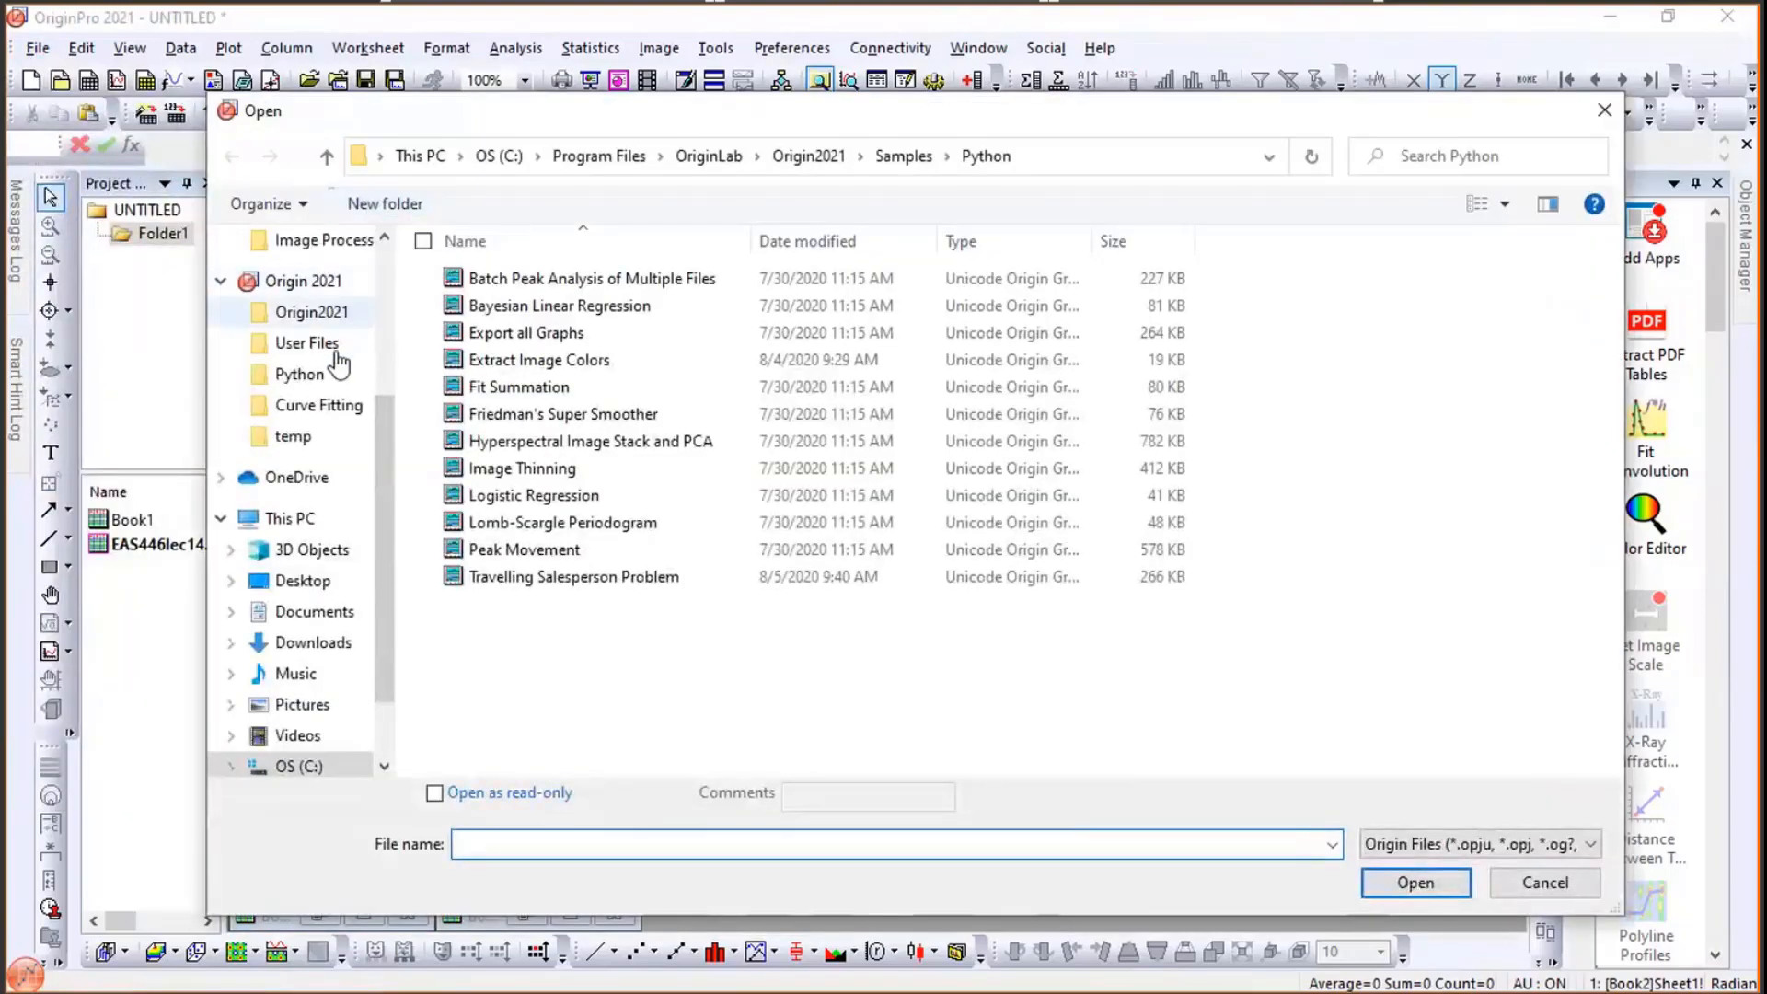
pyautogui.click(330, 324)
pyautogui.scroll(-4, 651, 584)
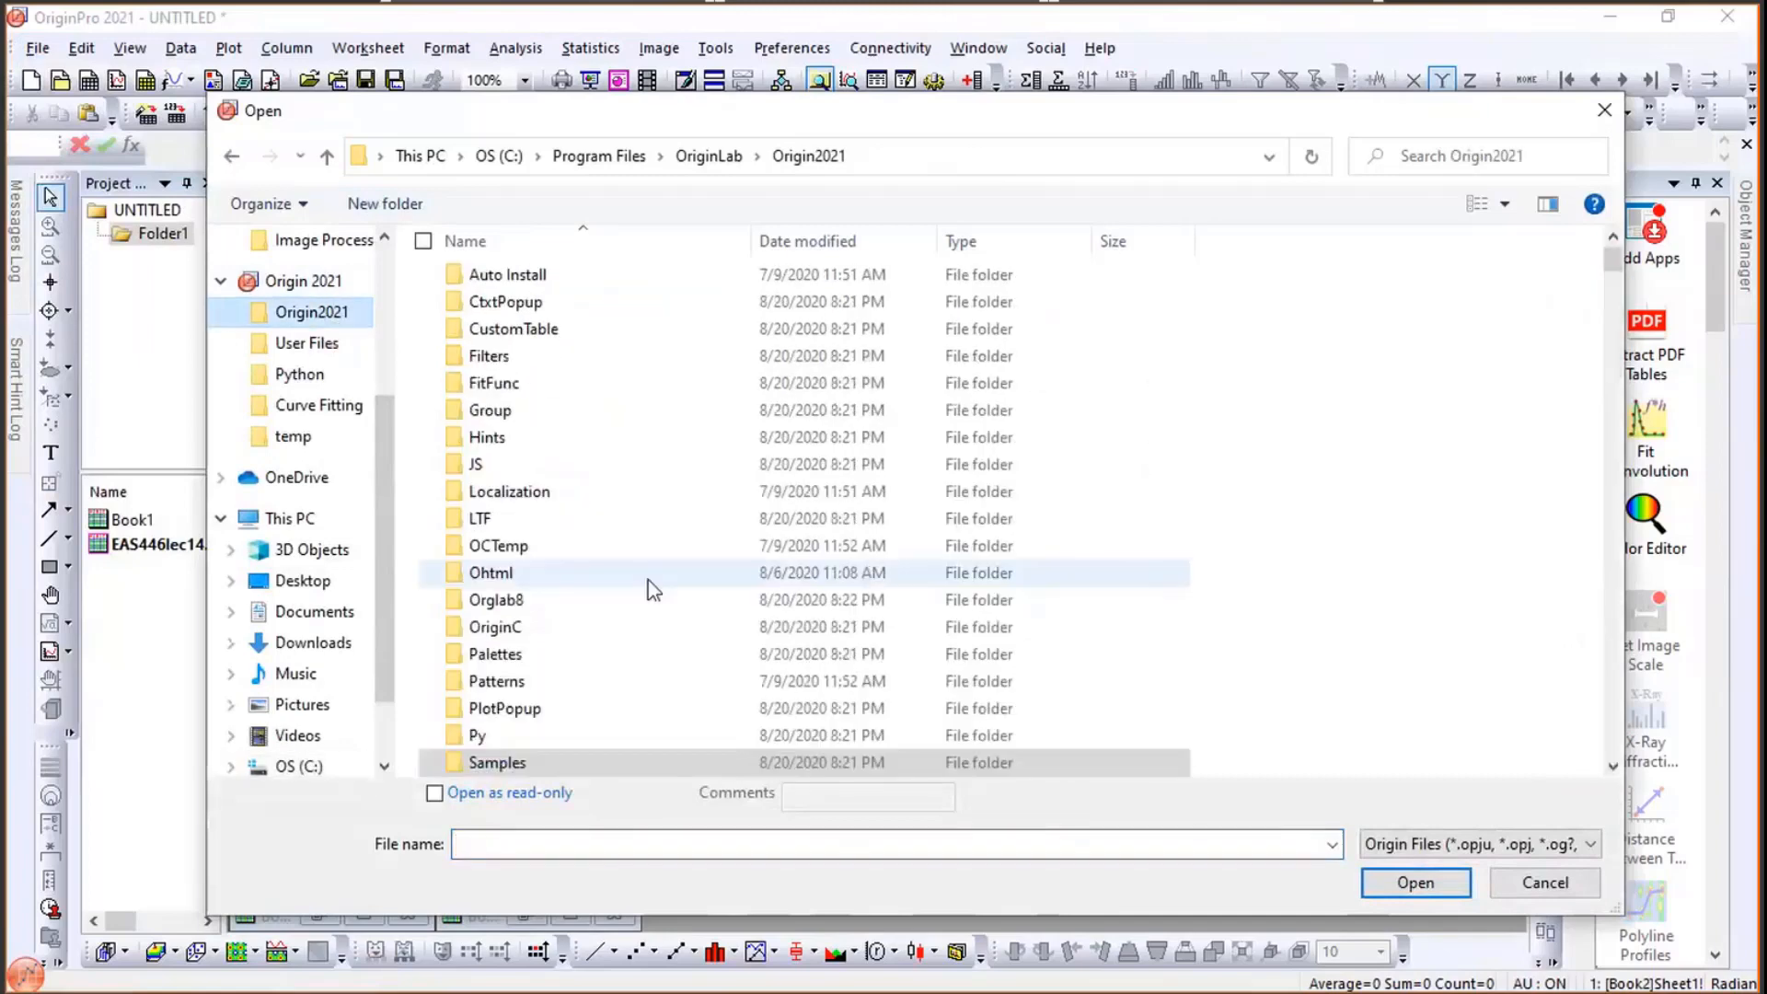
pyautogui.click(521, 517)
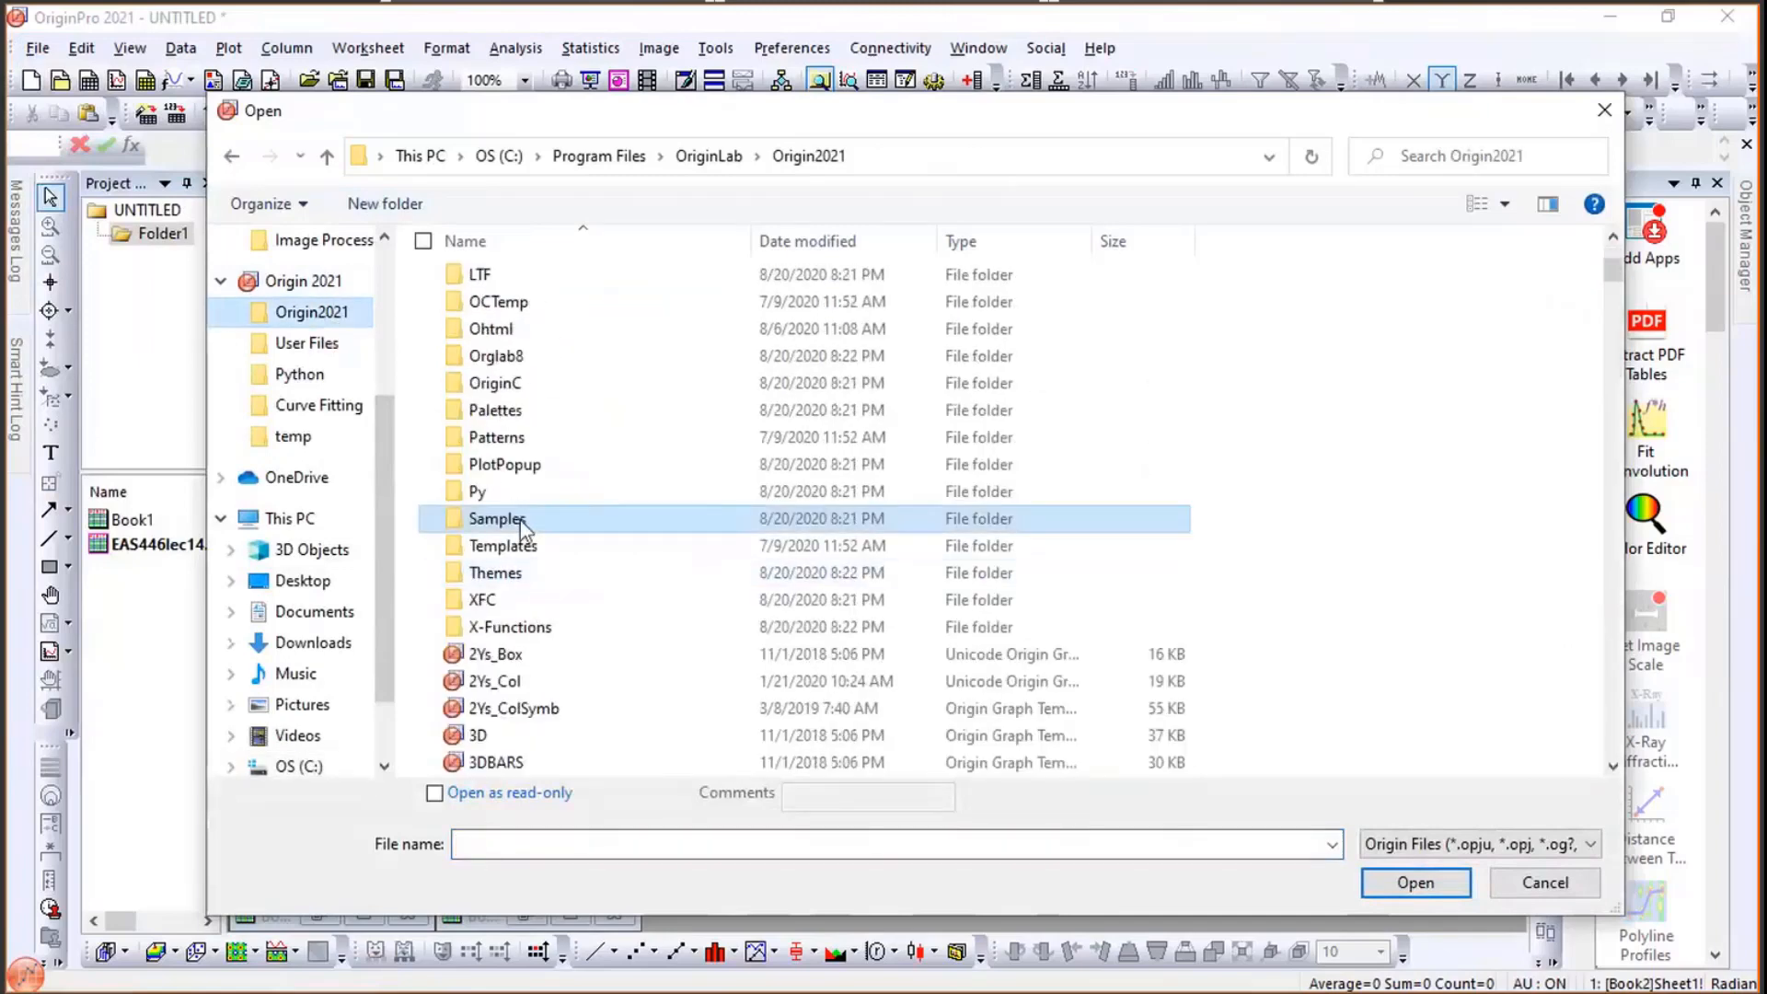
pyautogui.doubleClick(521, 519)
pyautogui.scroll(-1, 589, 506)
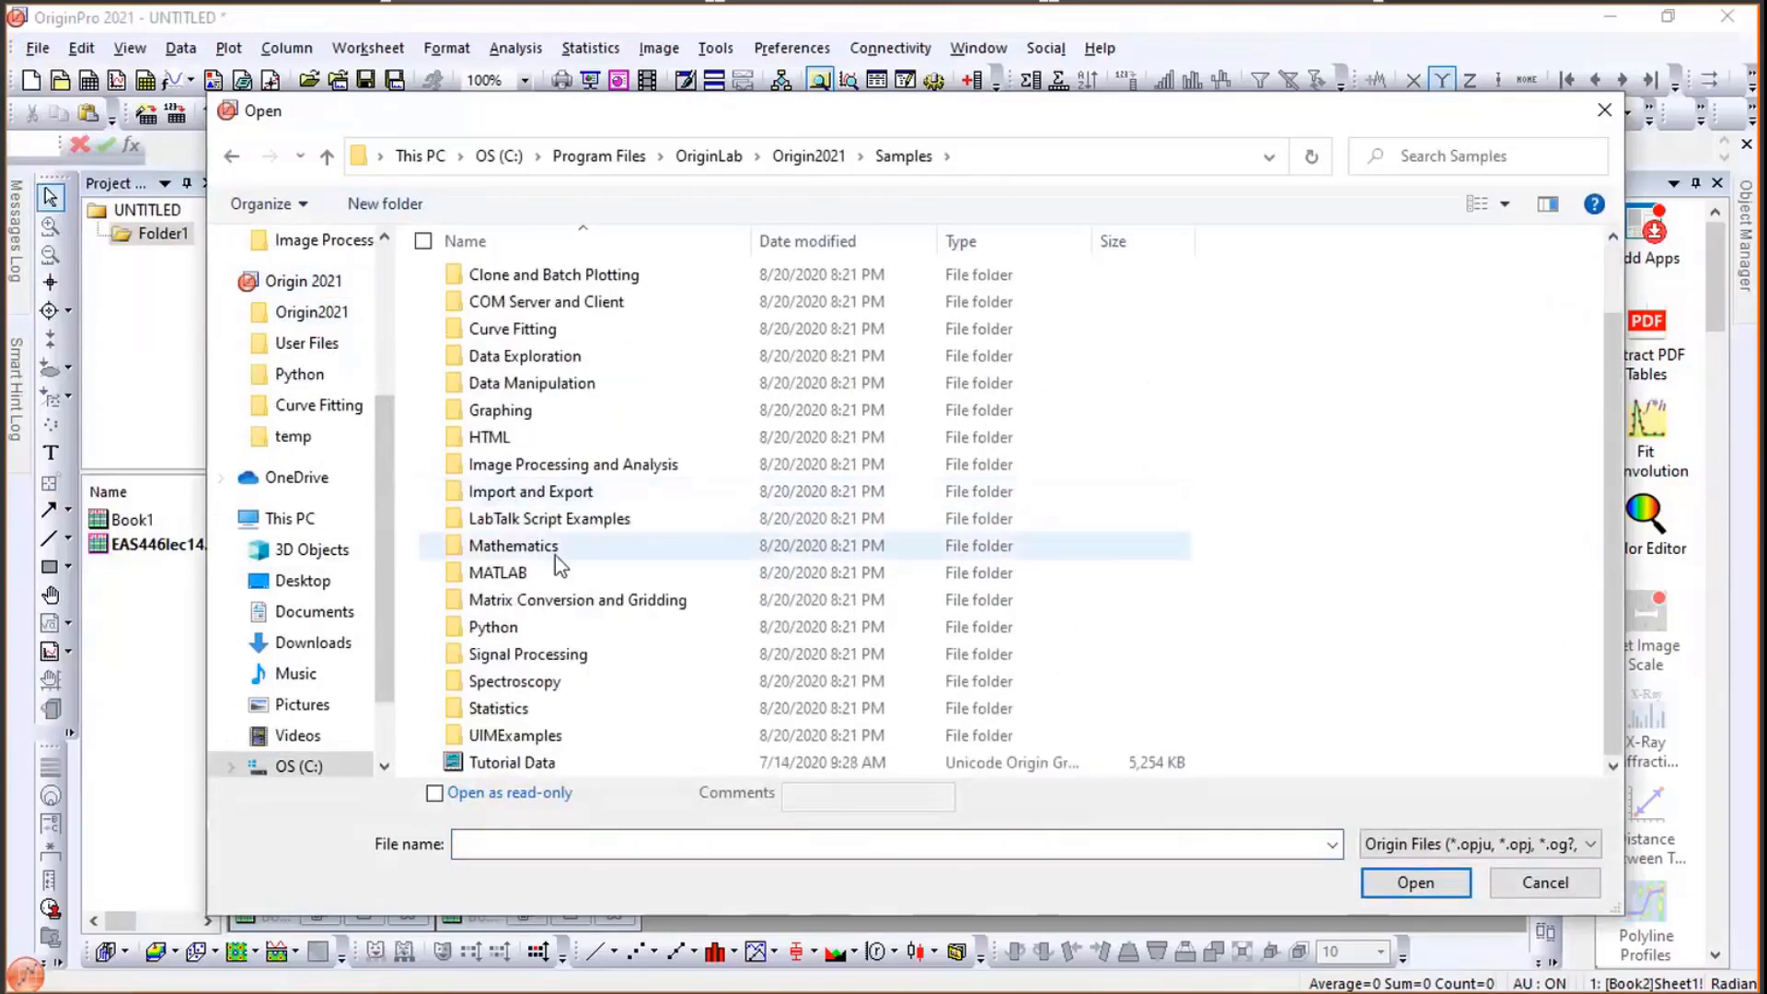
pyautogui.doubleClick(494, 627)
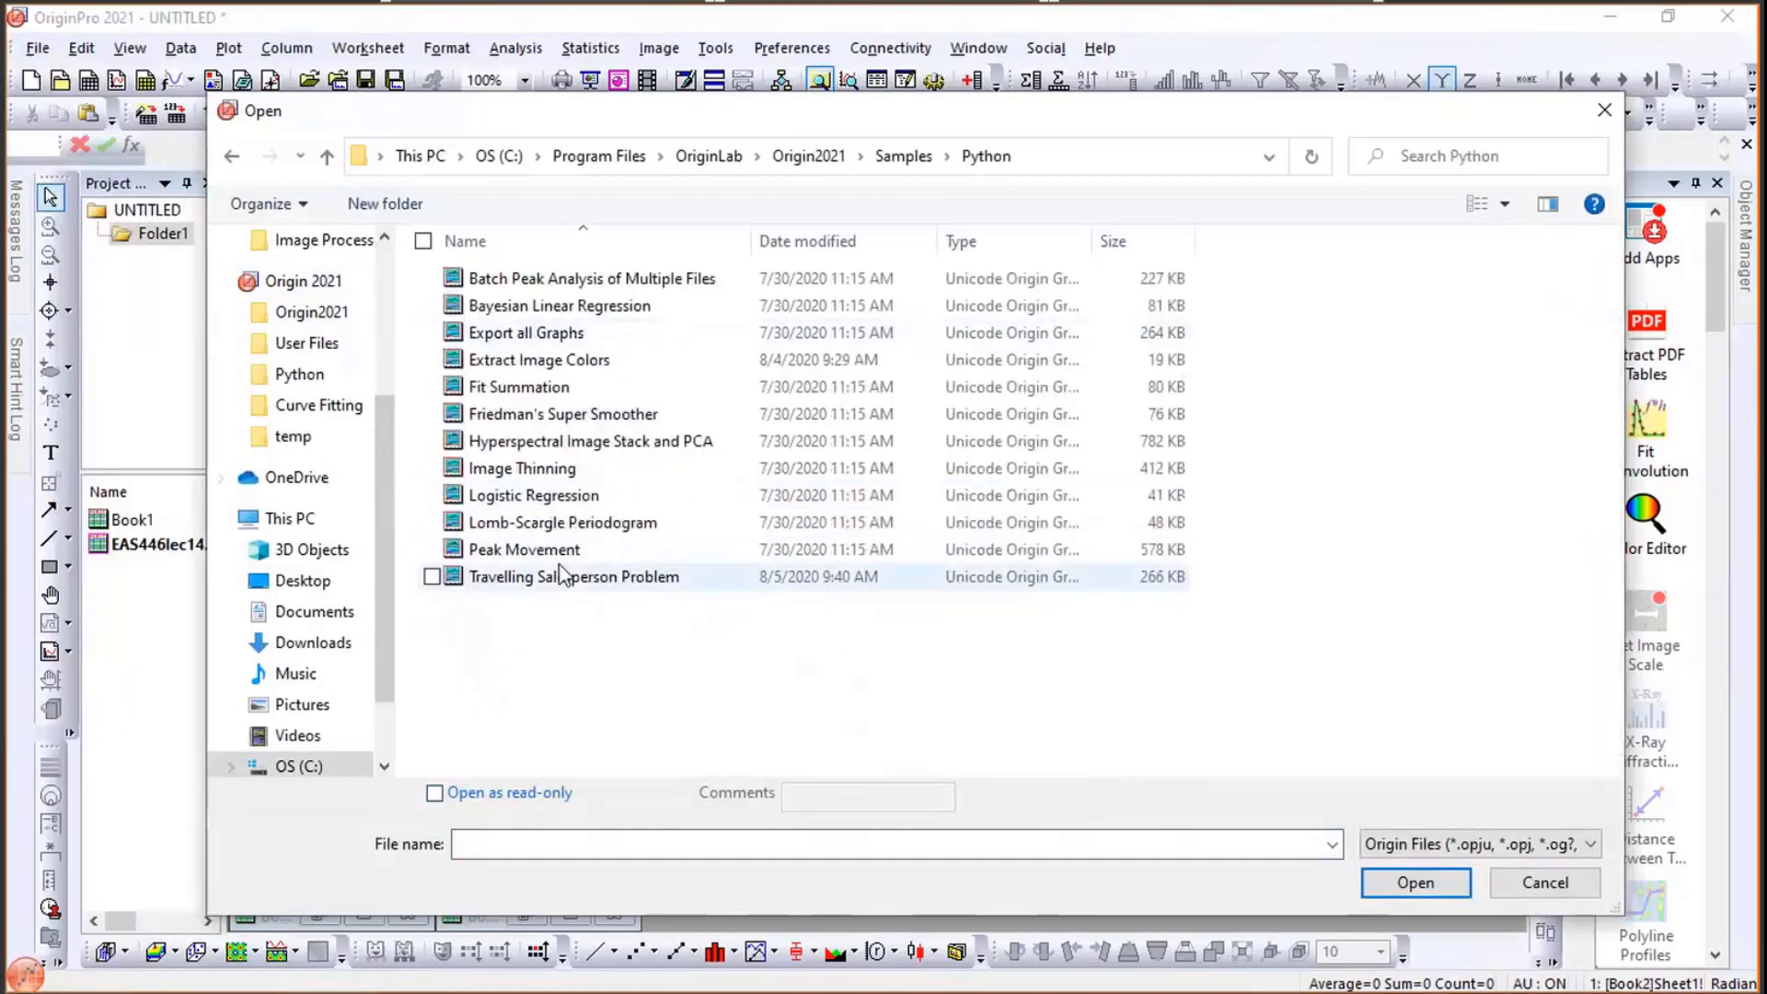
pyautogui.click(549, 359)
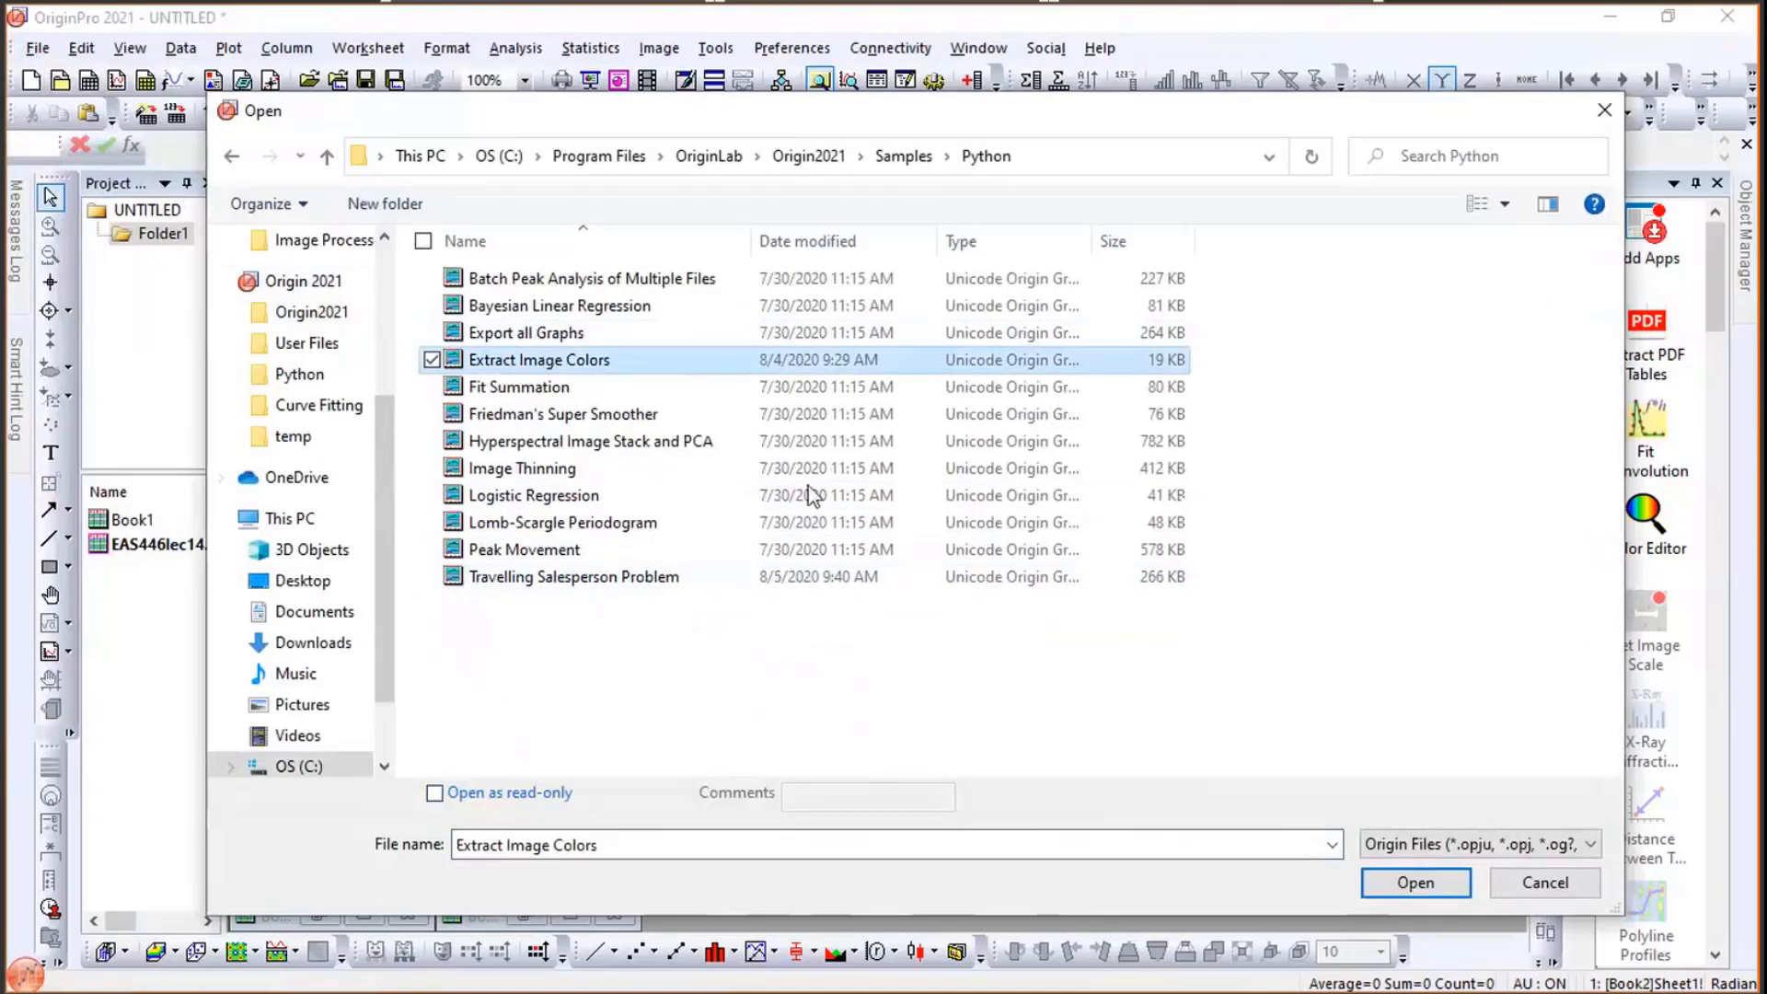
pyautogui.click(1439, 891)
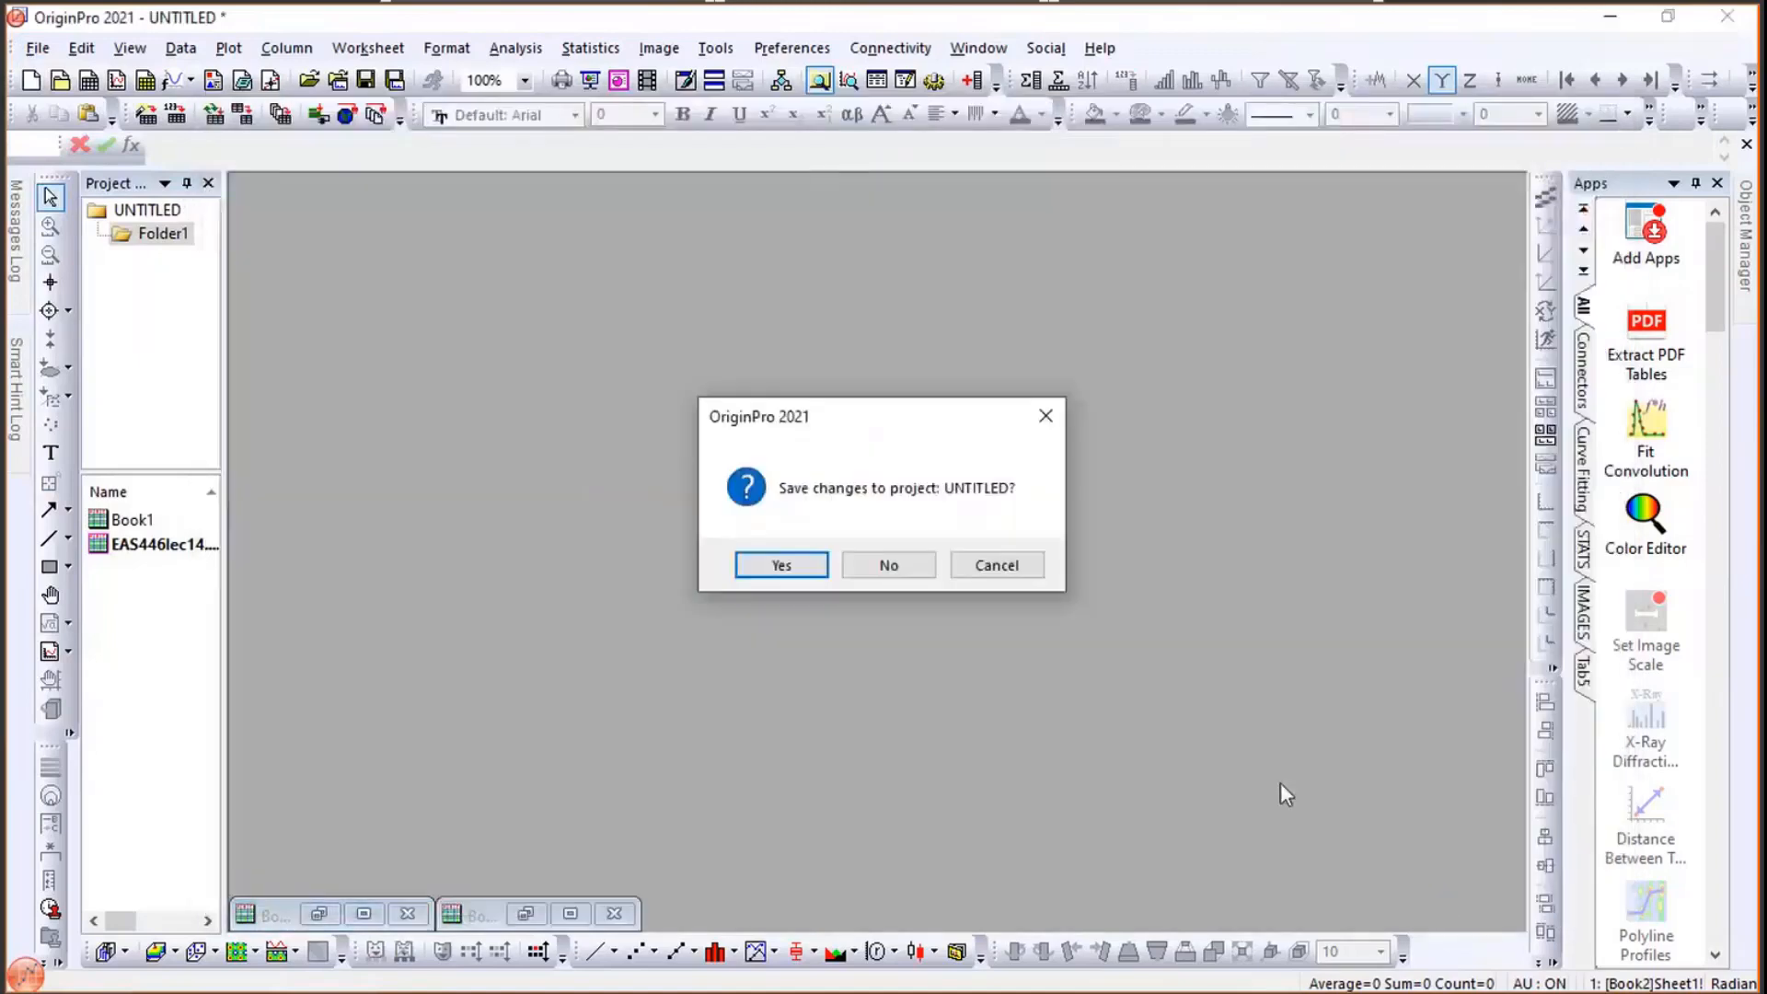
pyautogui.click(889, 566)
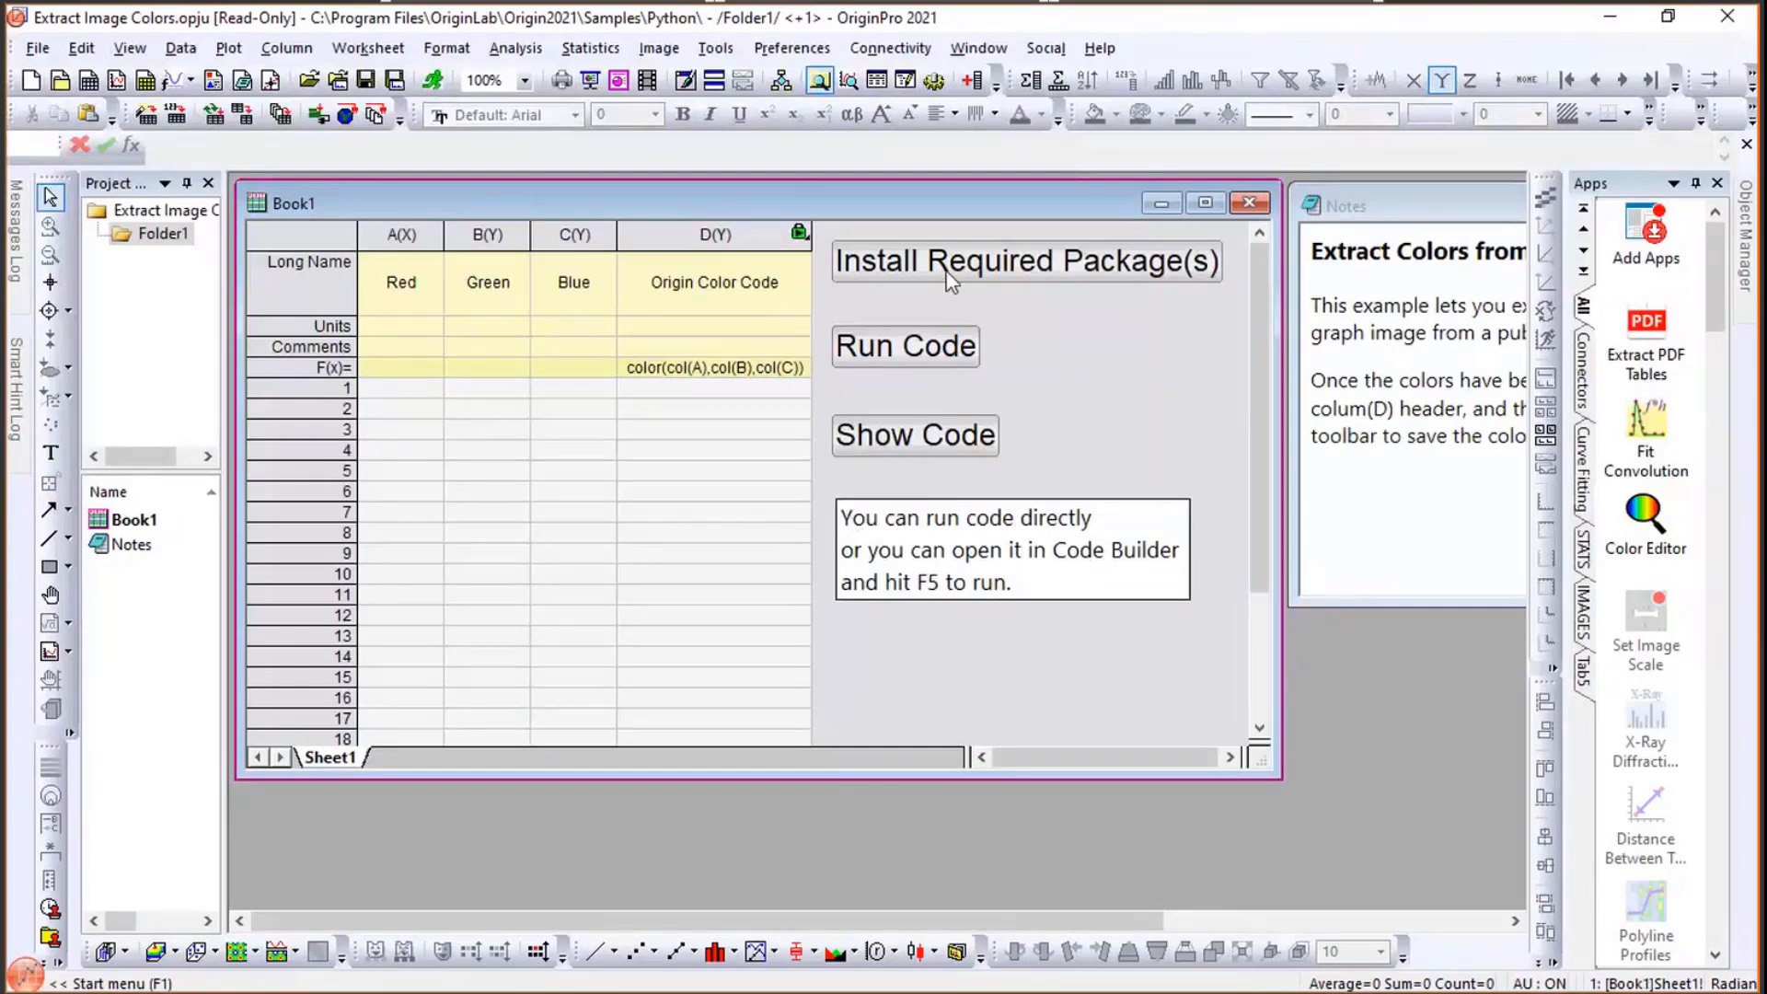
# - Inspect the install button's script and the extract_color Python code in Code Builder, then close Code Builder
pyautogui.click(945, 272)
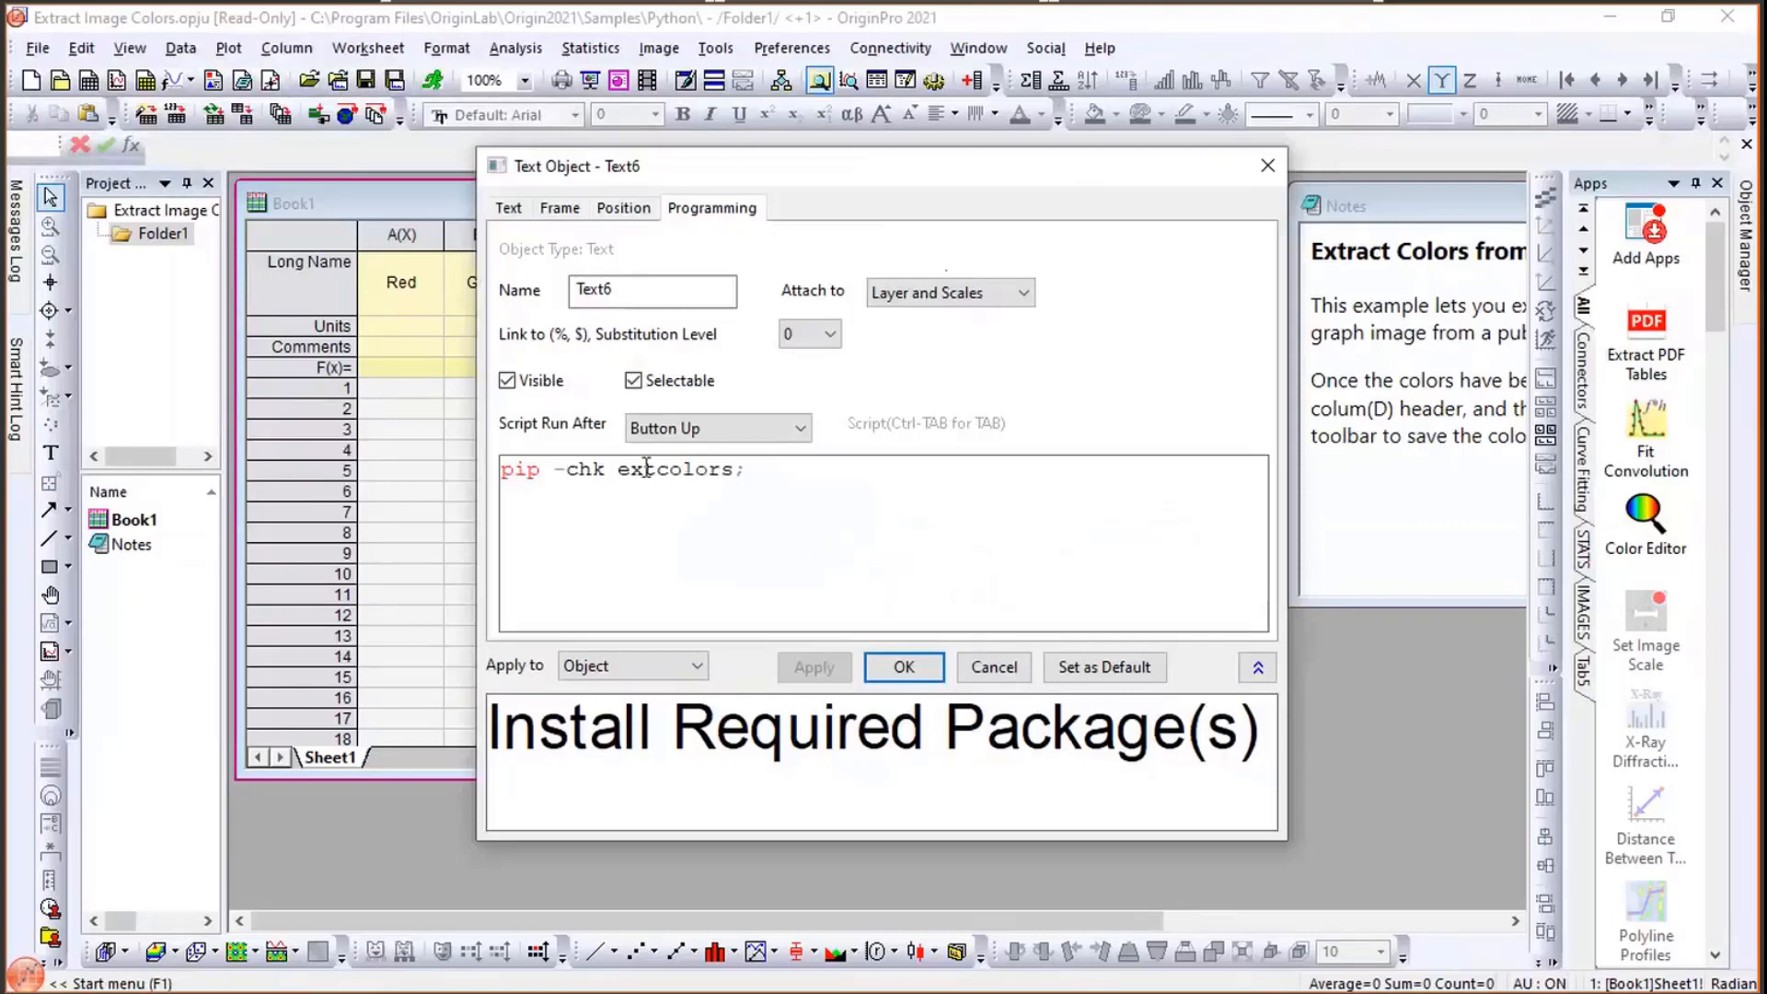
pyautogui.click(1020, 675)
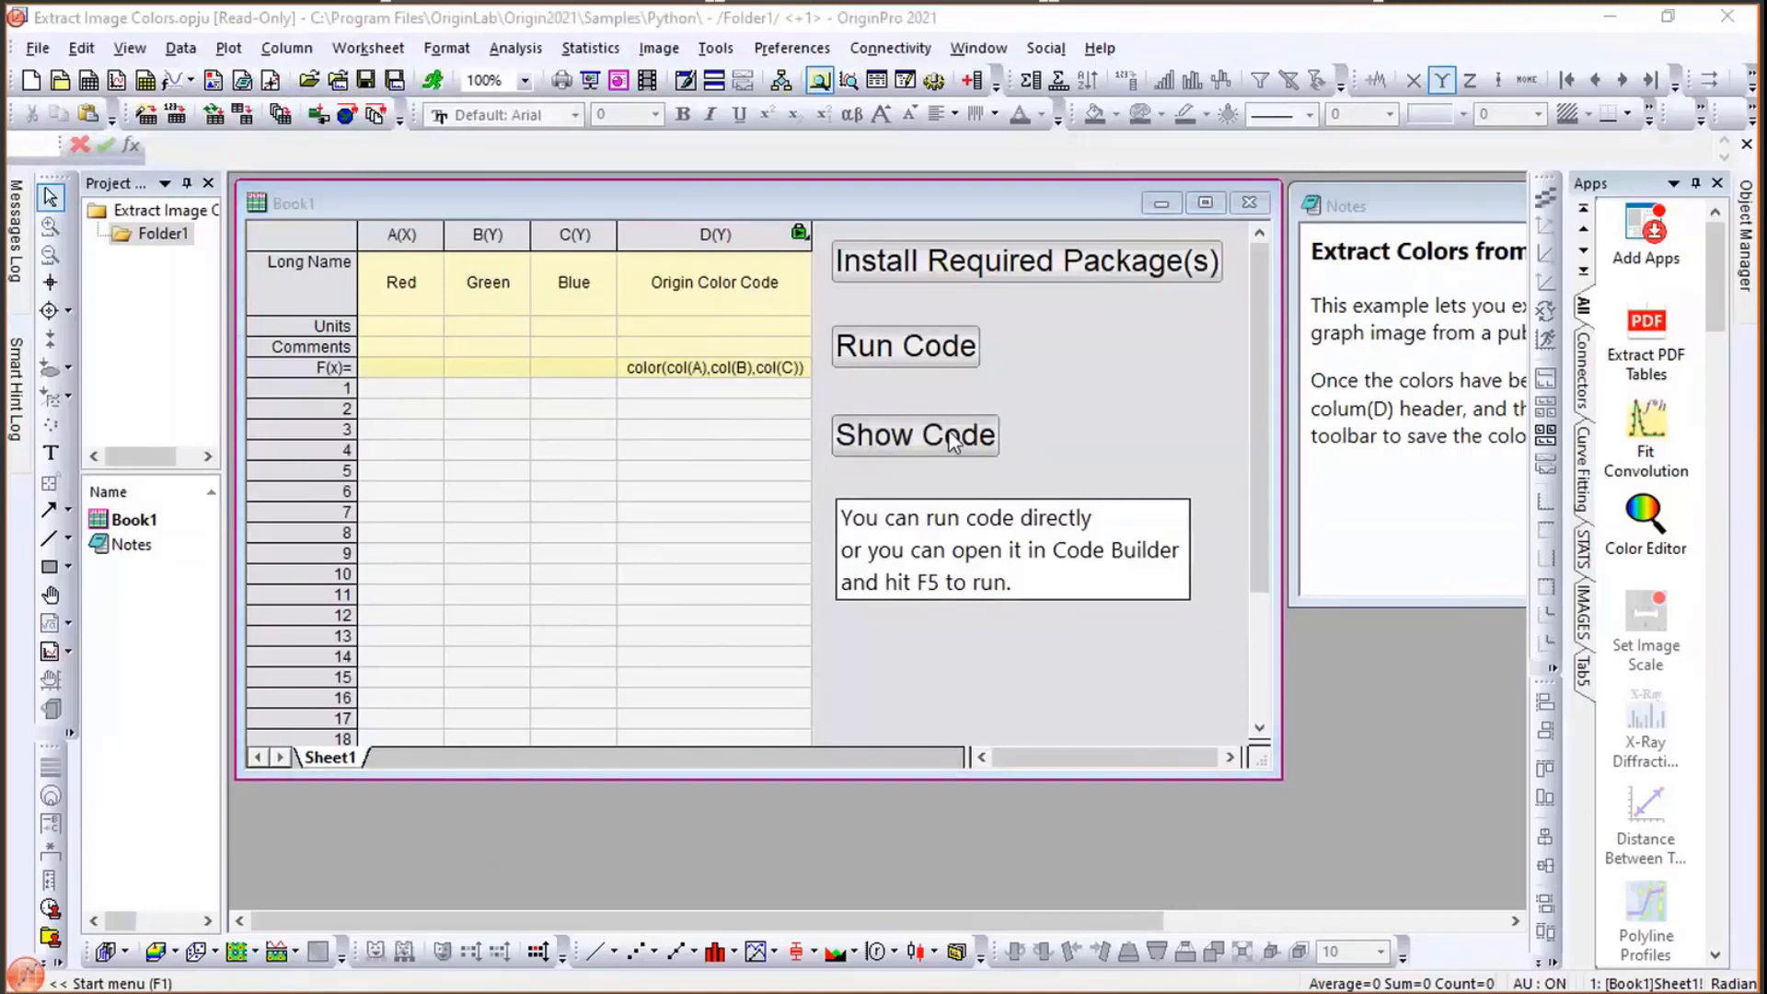
pyautogui.click(953, 443)
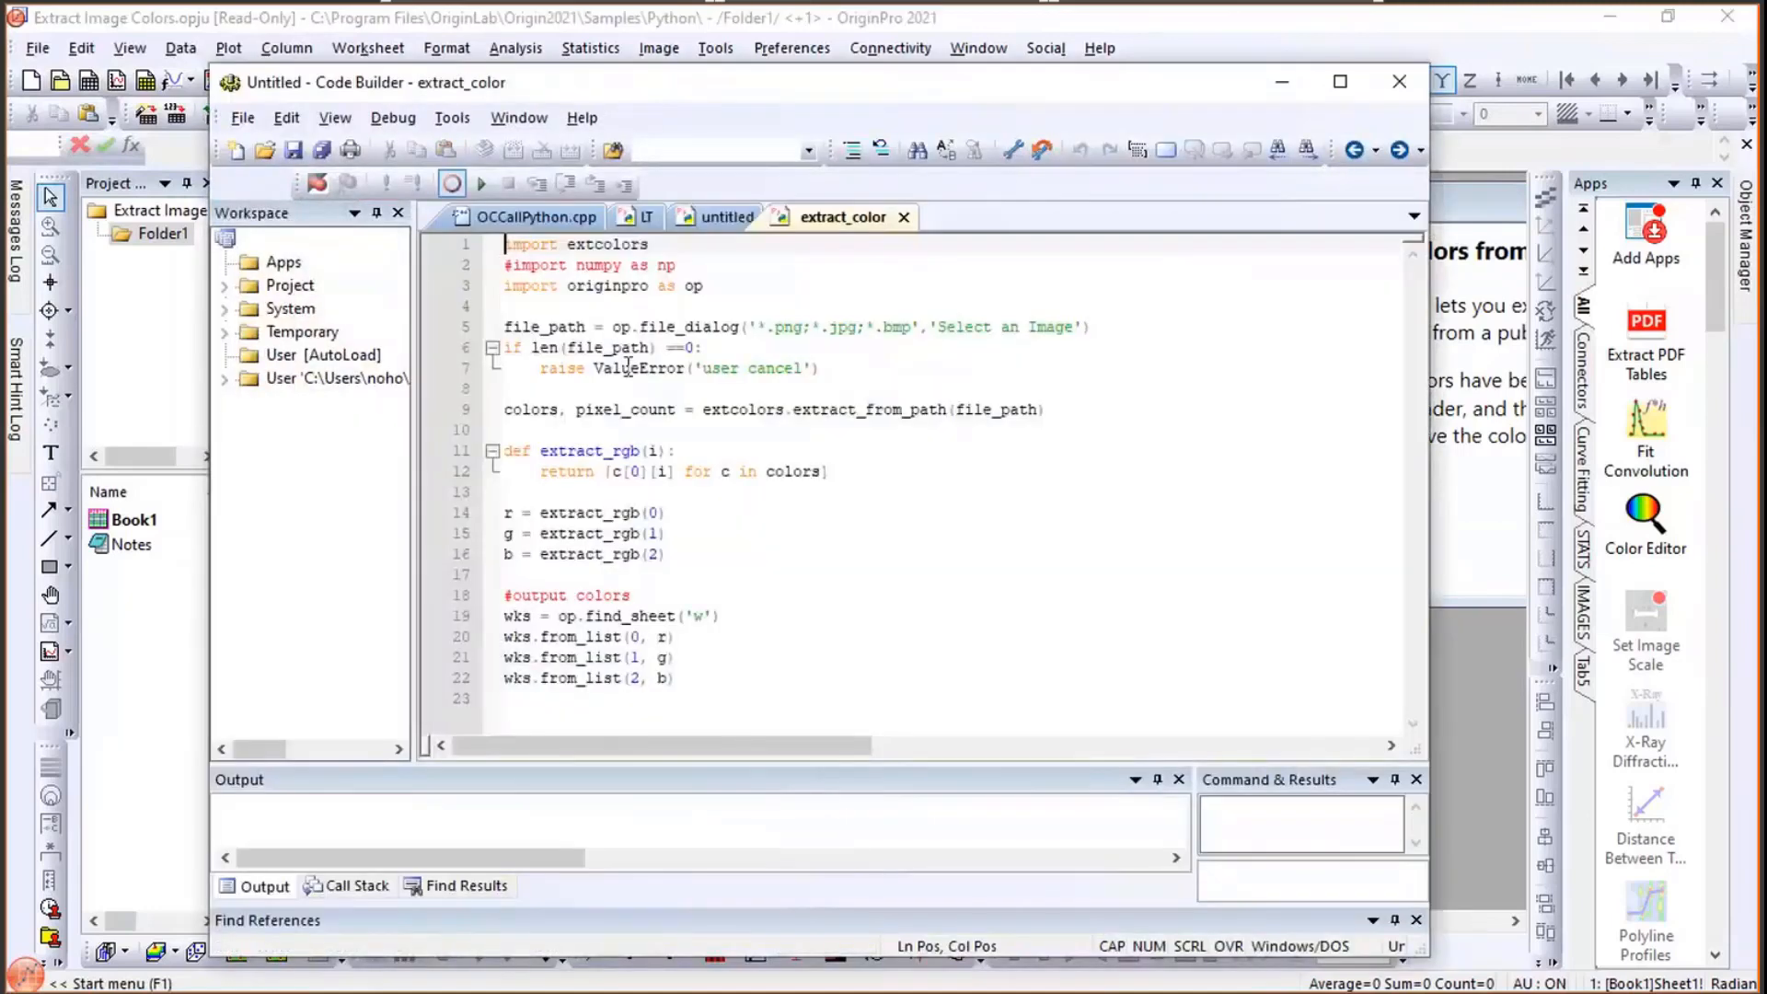
pyautogui.scroll(-4, 629, 367)
pyautogui.scroll(3, 691, 377)
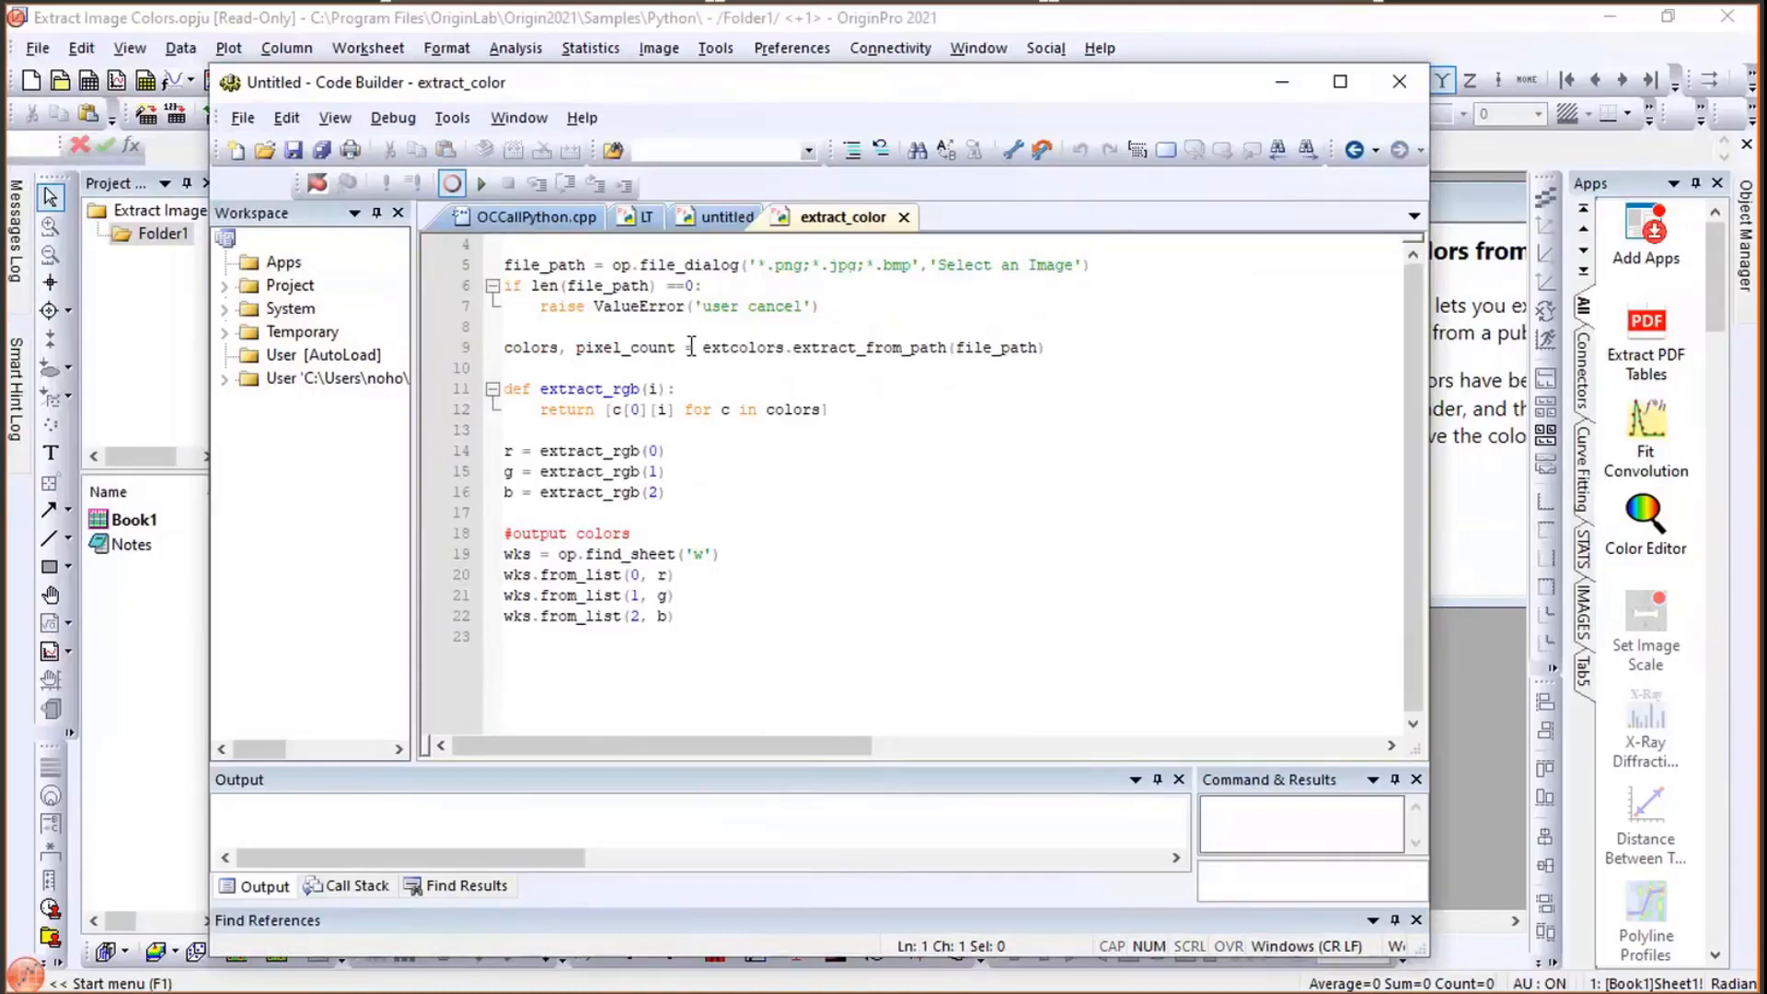
pyautogui.moveTo(723, 365)
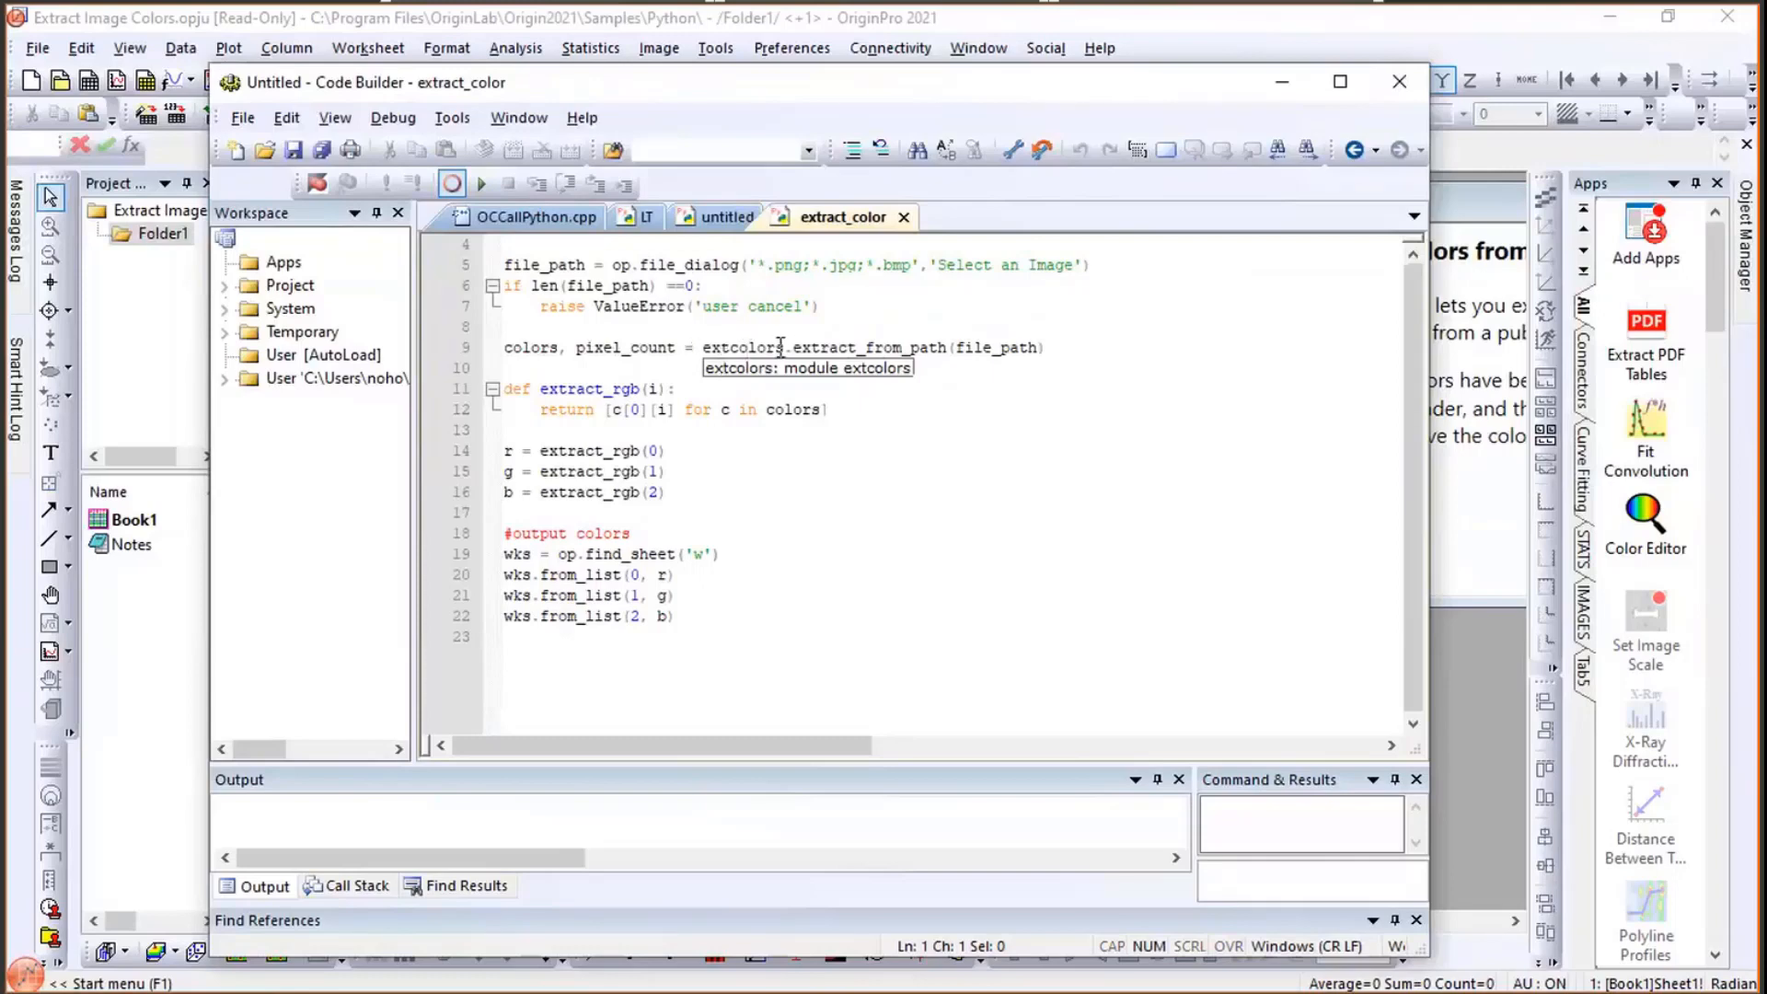
pyautogui.moveTo(811, 348)
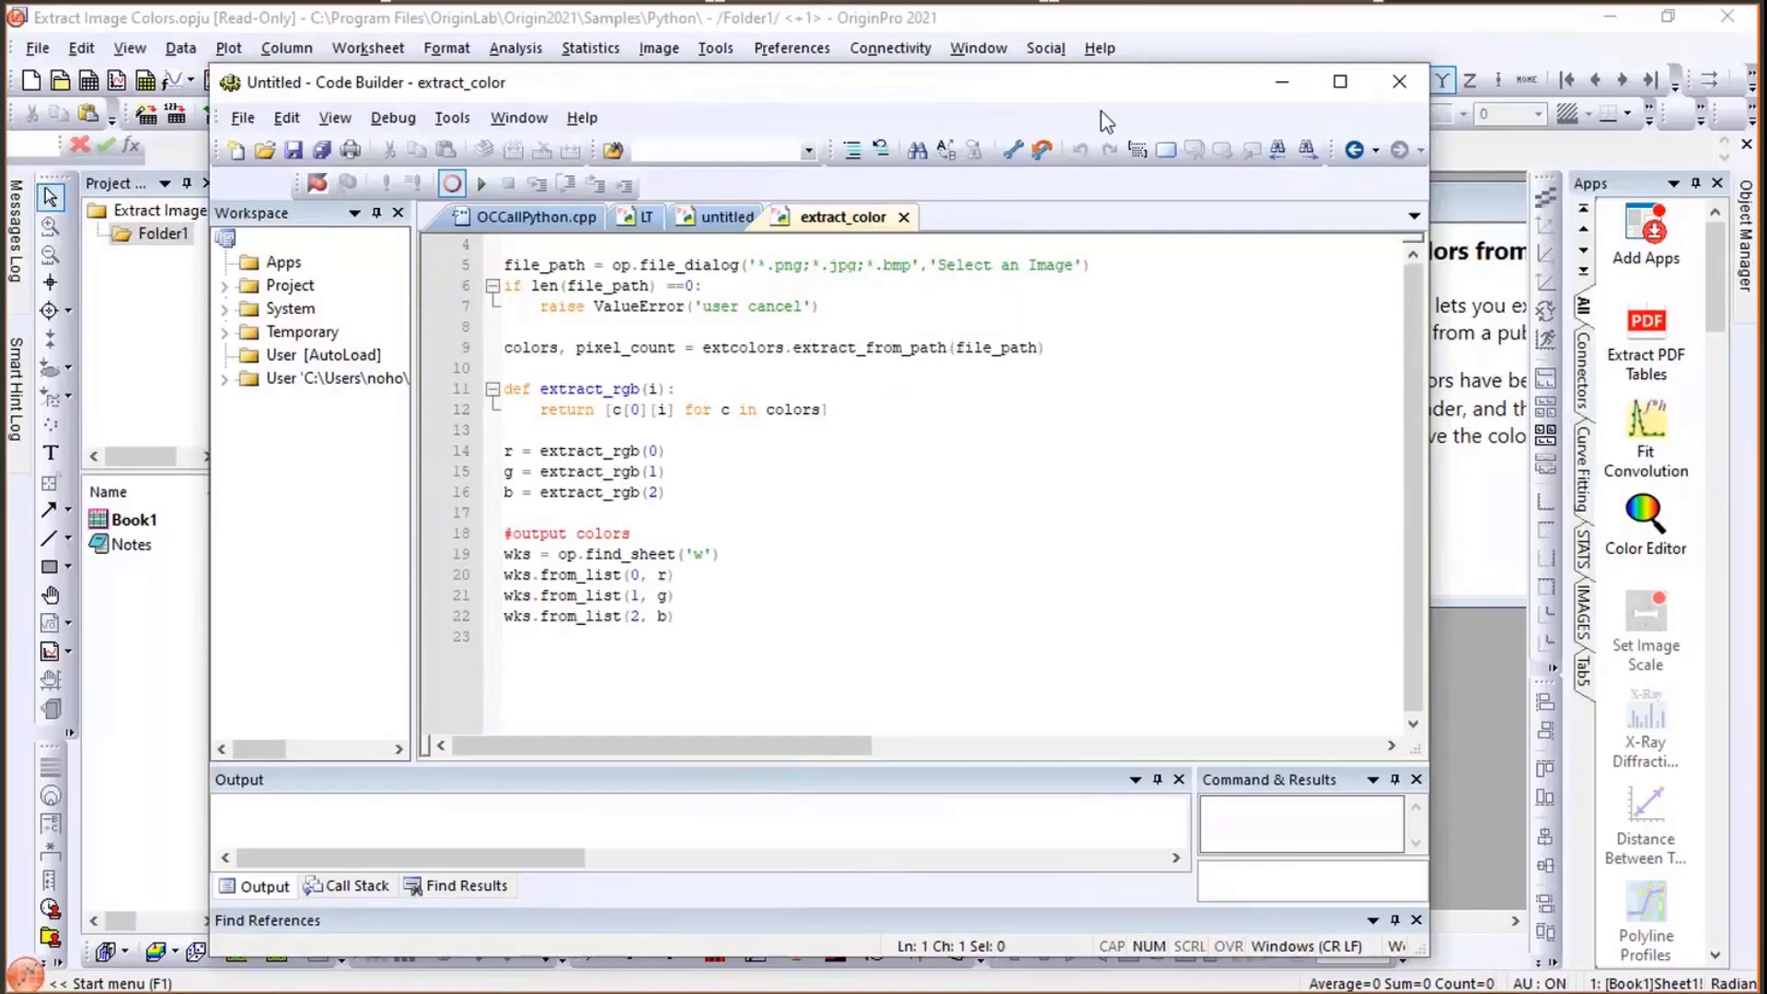
pyautogui.click(1373, 79)
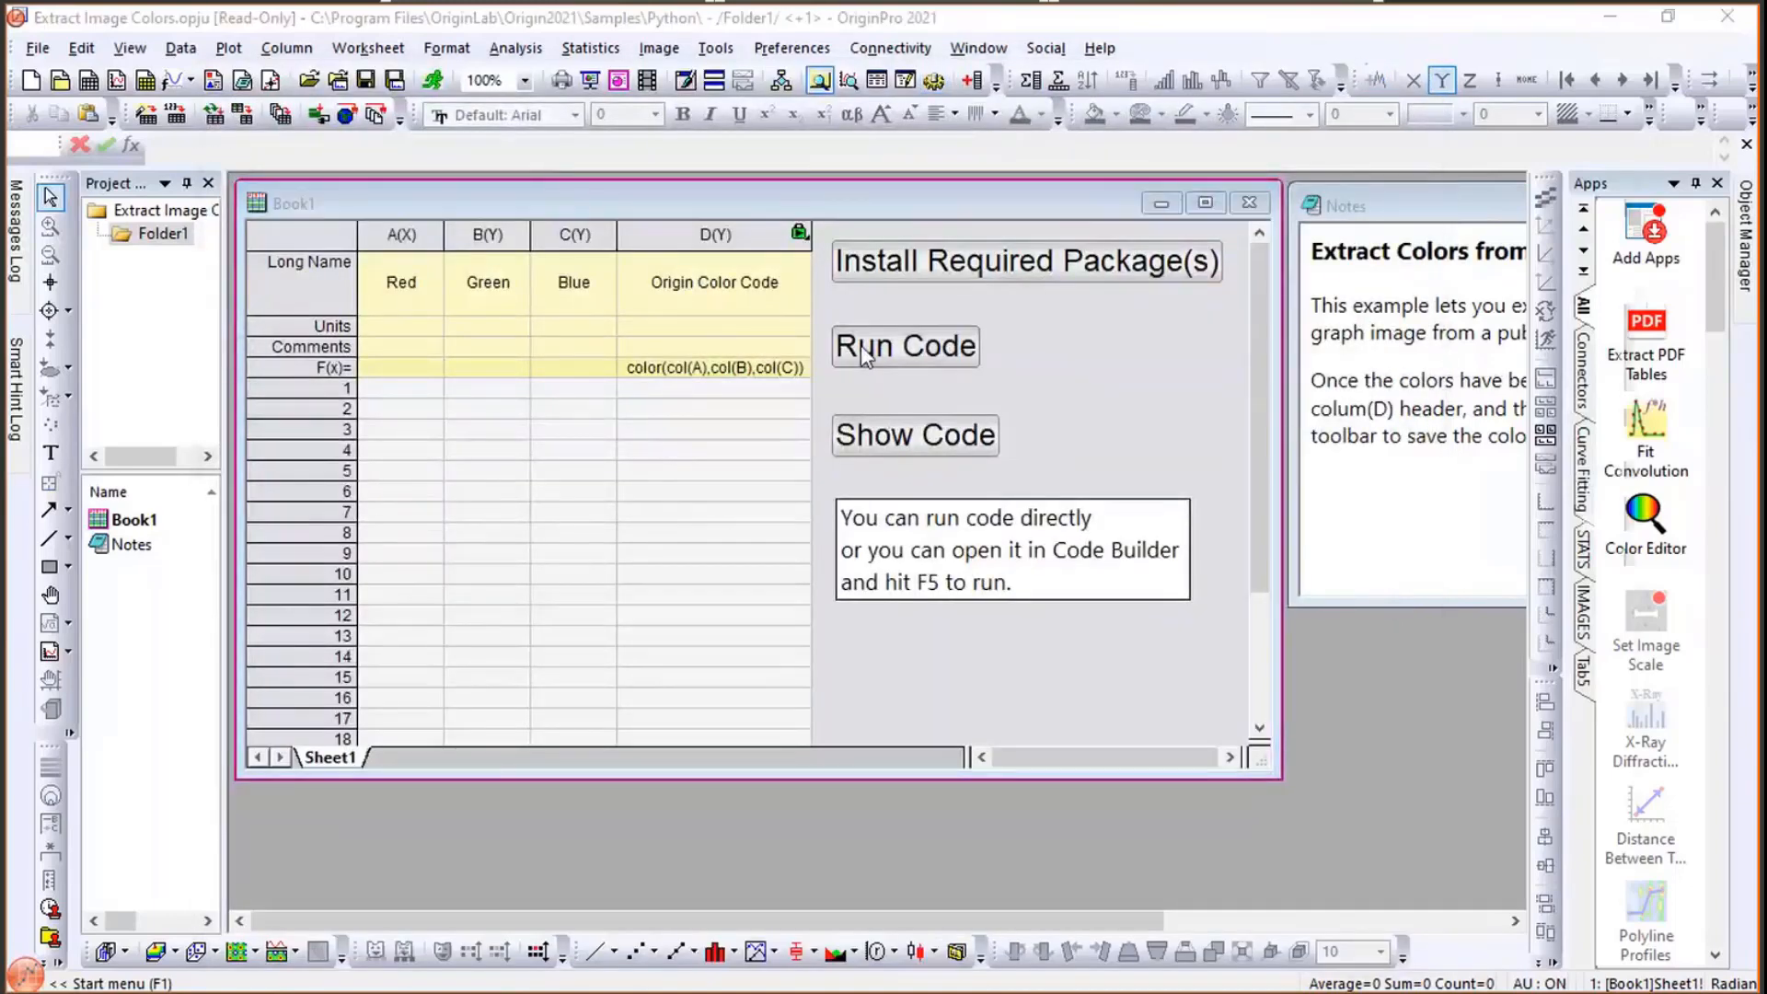
# - Run the code and extract the colors from the Leaves image in the Image Processing and Analysis samples
pyautogui.click(860, 345)
pyautogui.click(1234, 273)
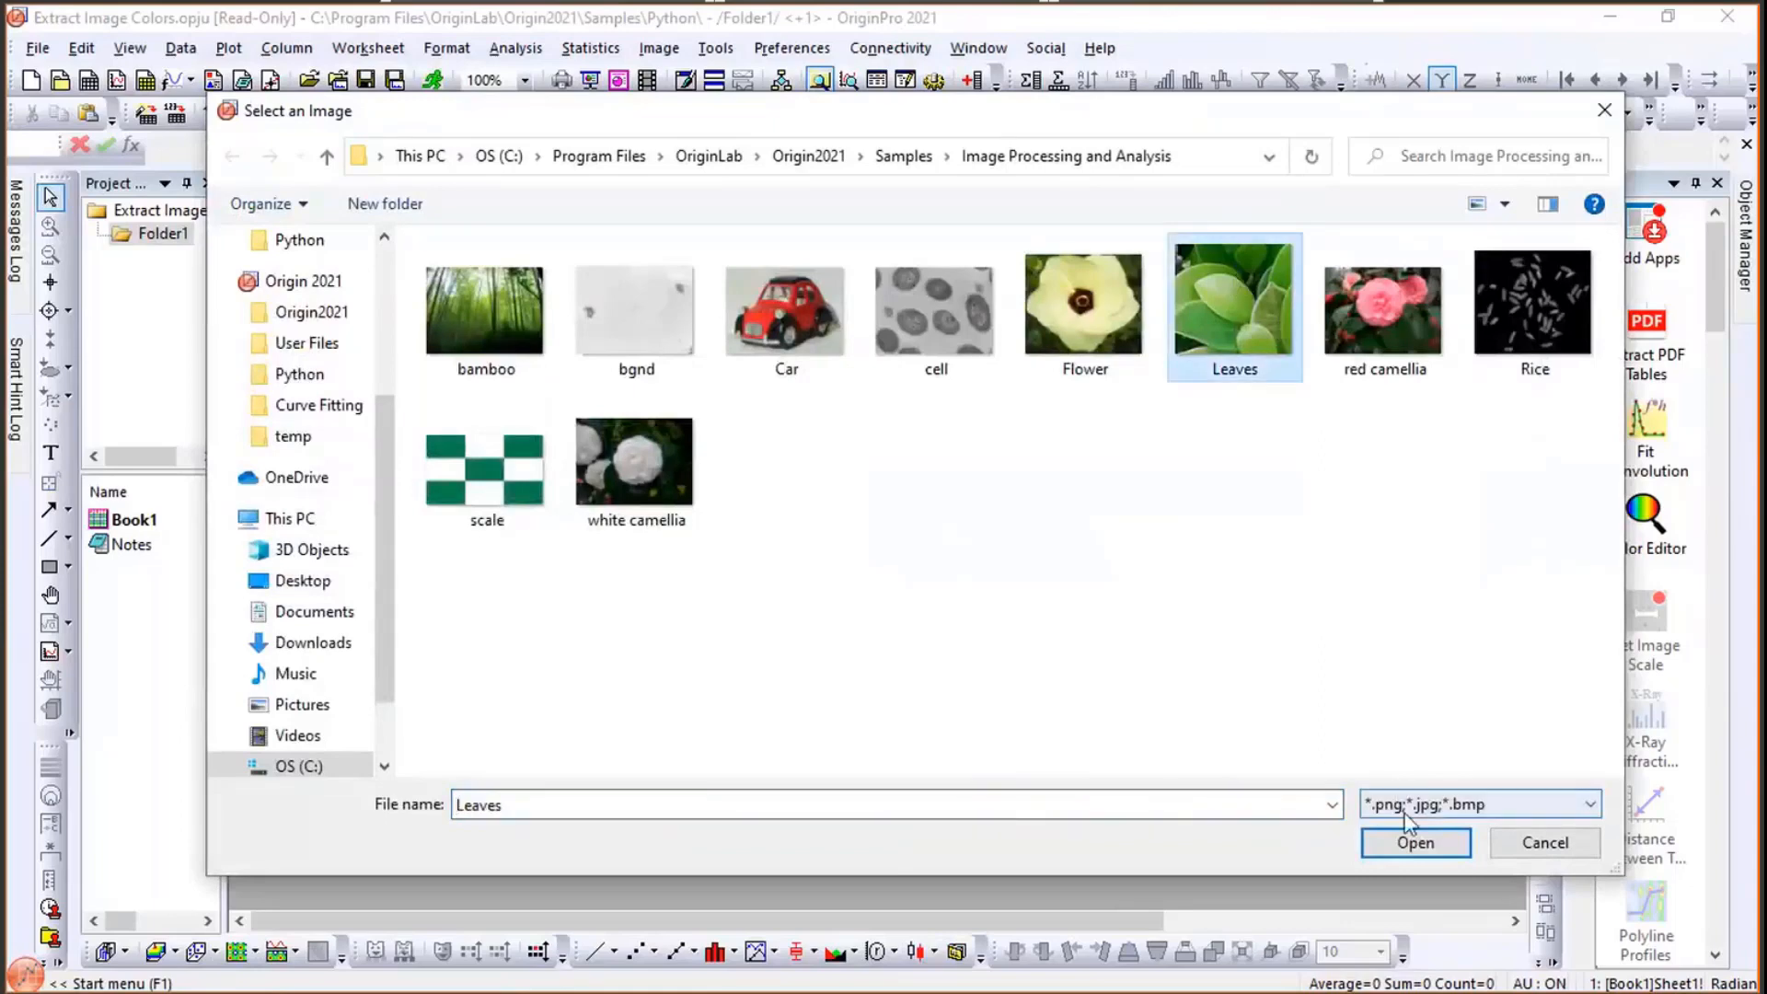
pyautogui.click(1377, 845)
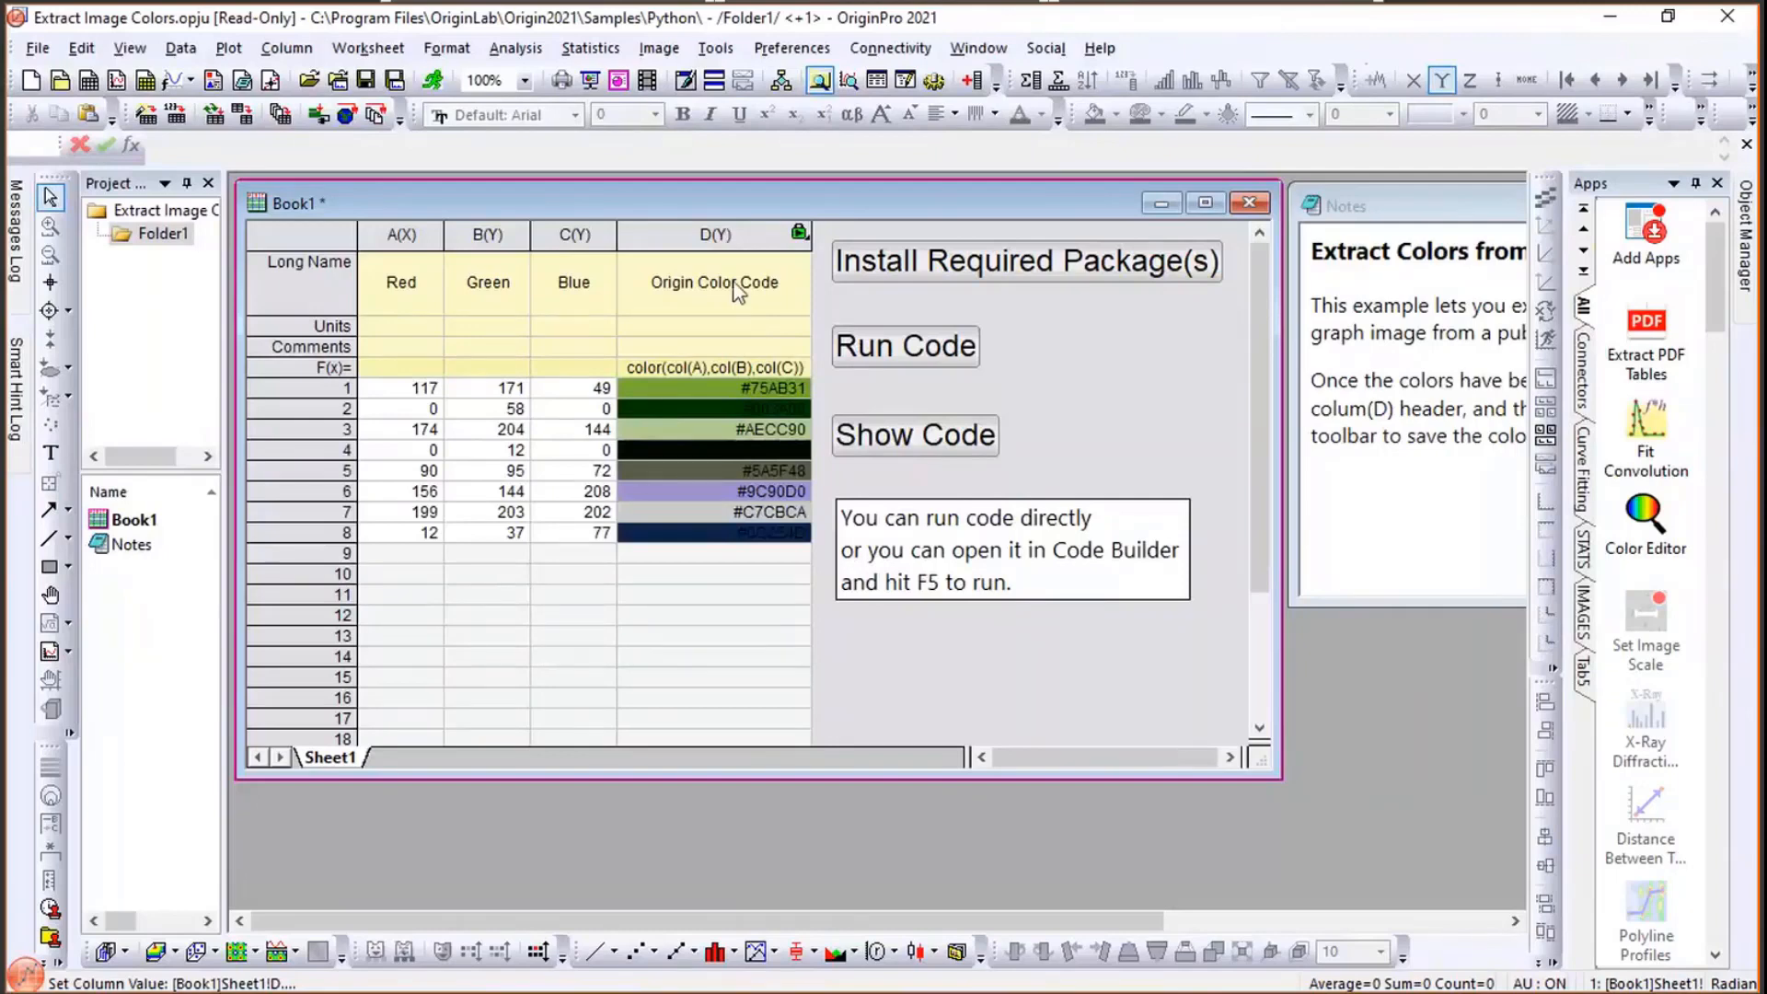
# - Examine the Origin Color Code column's properties and its color formula
pyautogui.click(713, 244)
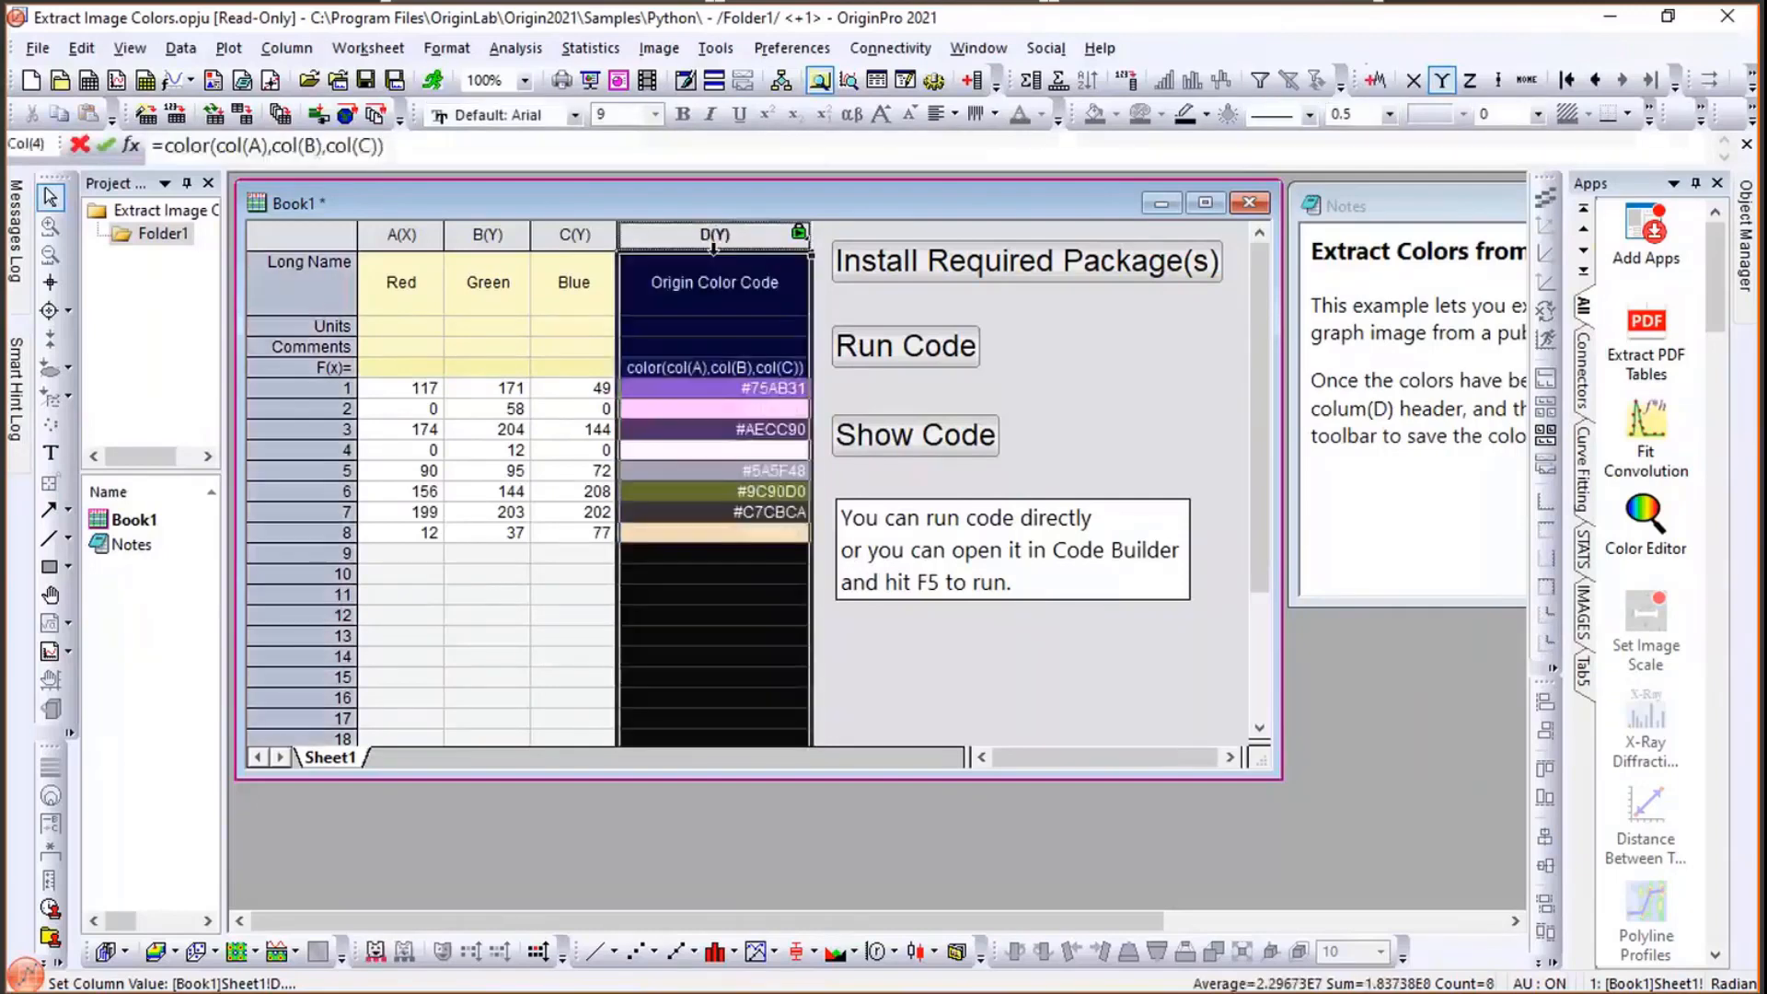
pyautogui.rightClick(713, 247)
pyautogui.click(816, 787)
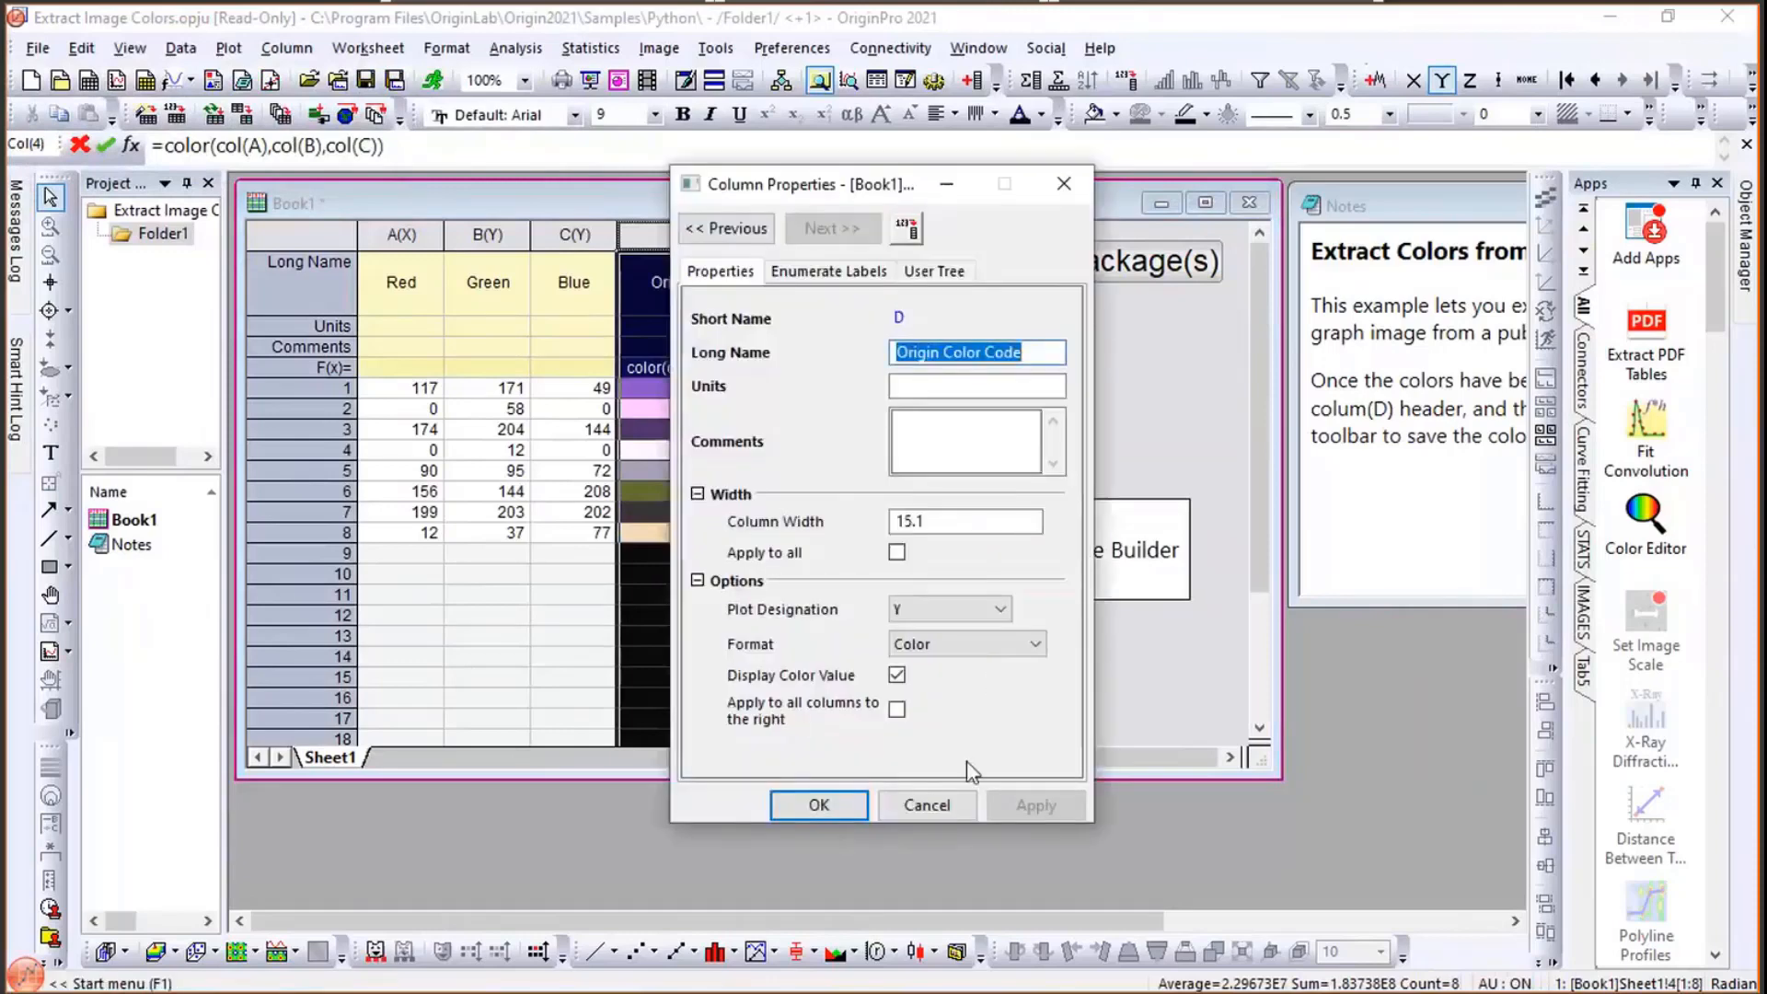
pyautogui.click(930, 798)
pyautogui.click(762, 367)
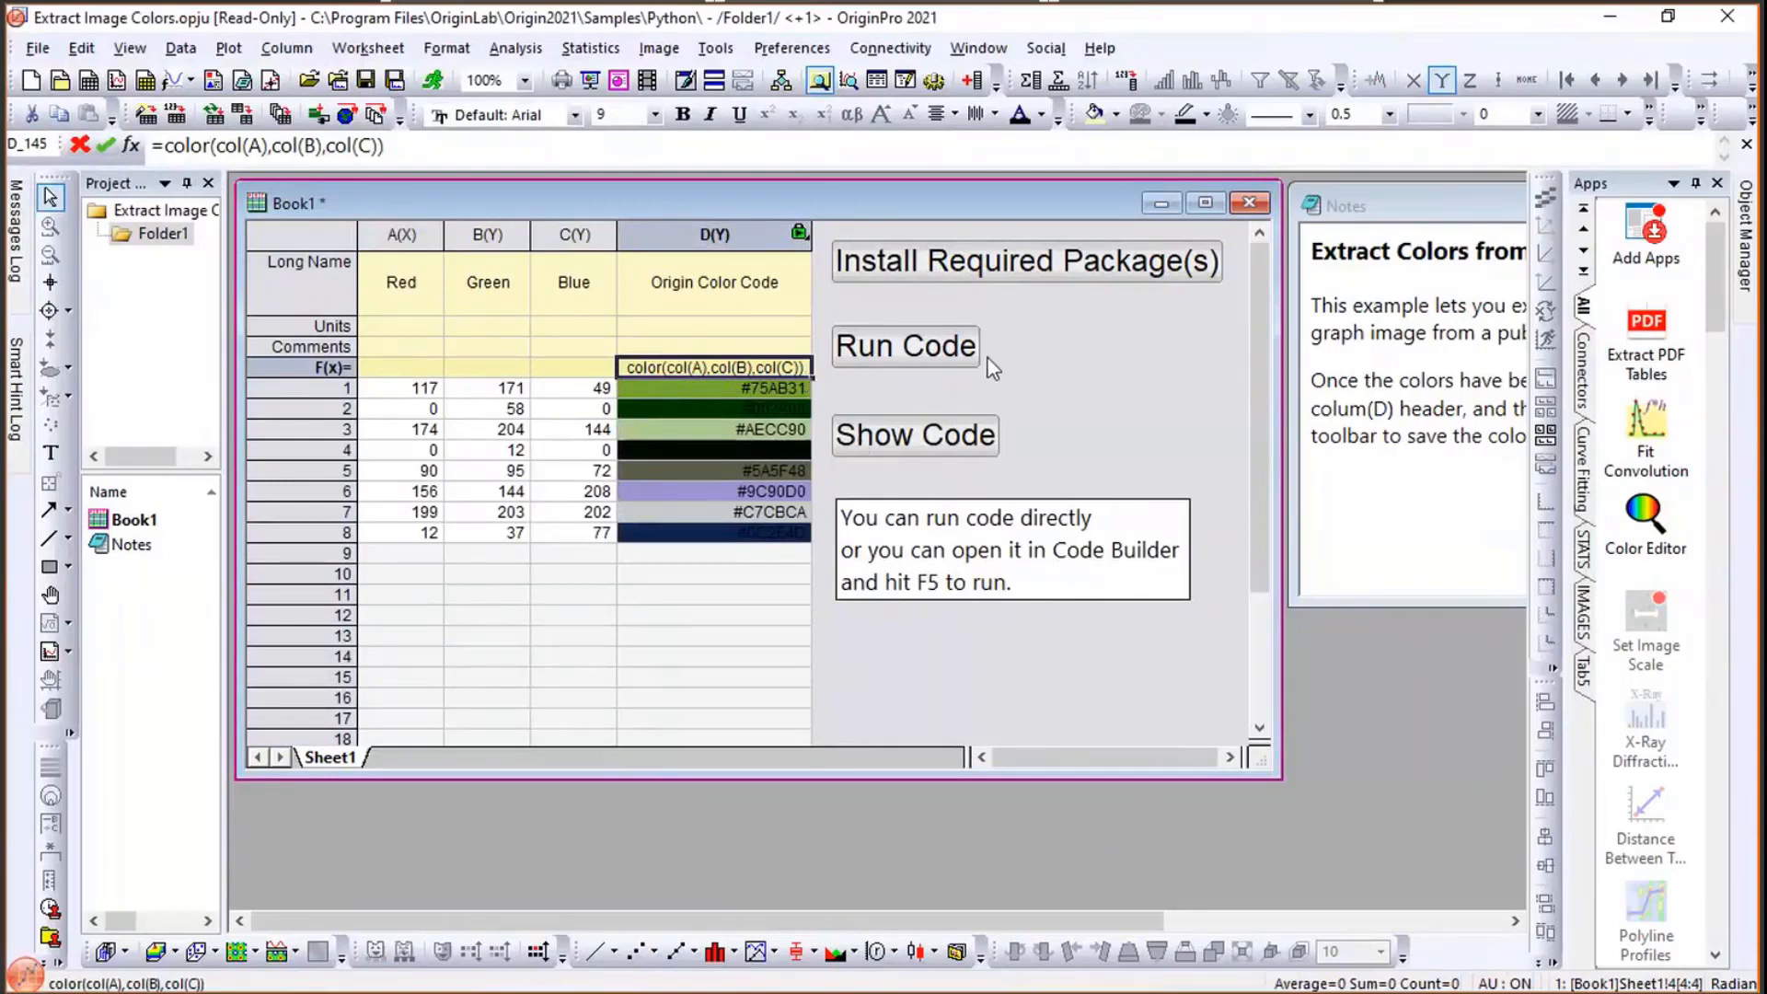
pyautogui.click(1136, 322)
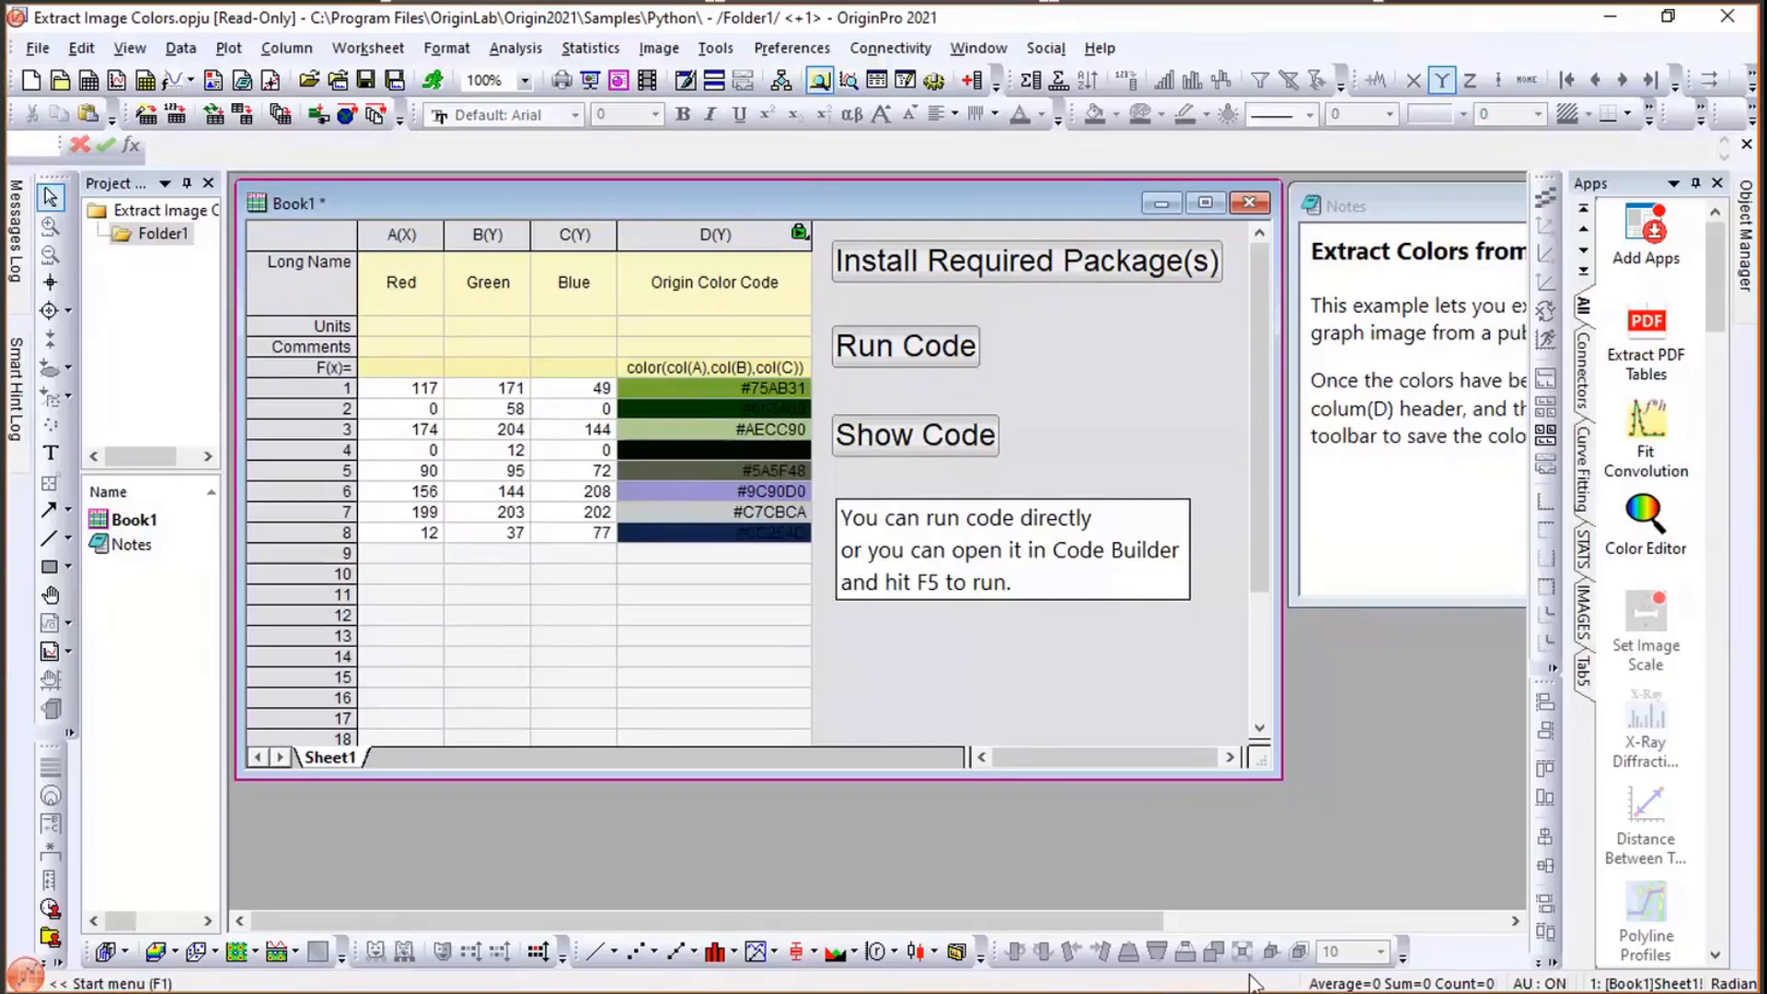
# - Switch to the Importing Data project in OriginPro 2020b and open the 10. POLLING folder
pyautogui.hotkey('alt', 'Tab')
pyautogui.hotkey('alt', 'Tab')
pyautogui.hotkey('alt', 'Tab')
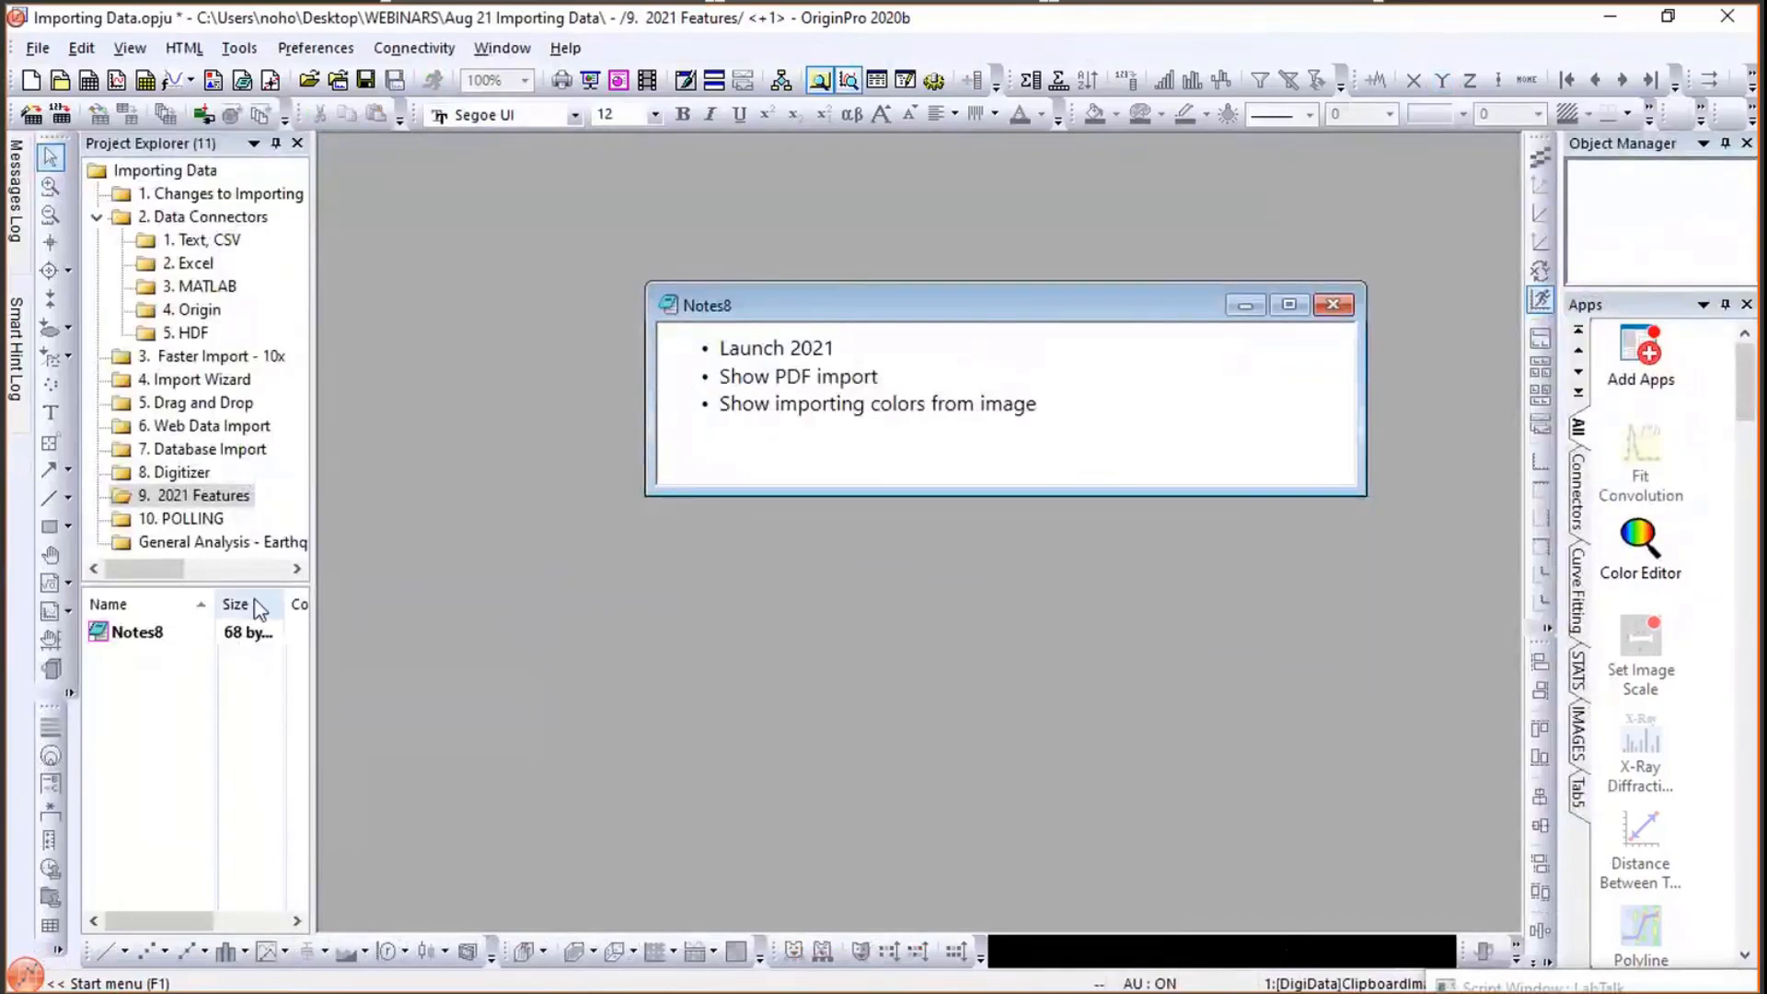
pyautogui.click(187, 527)
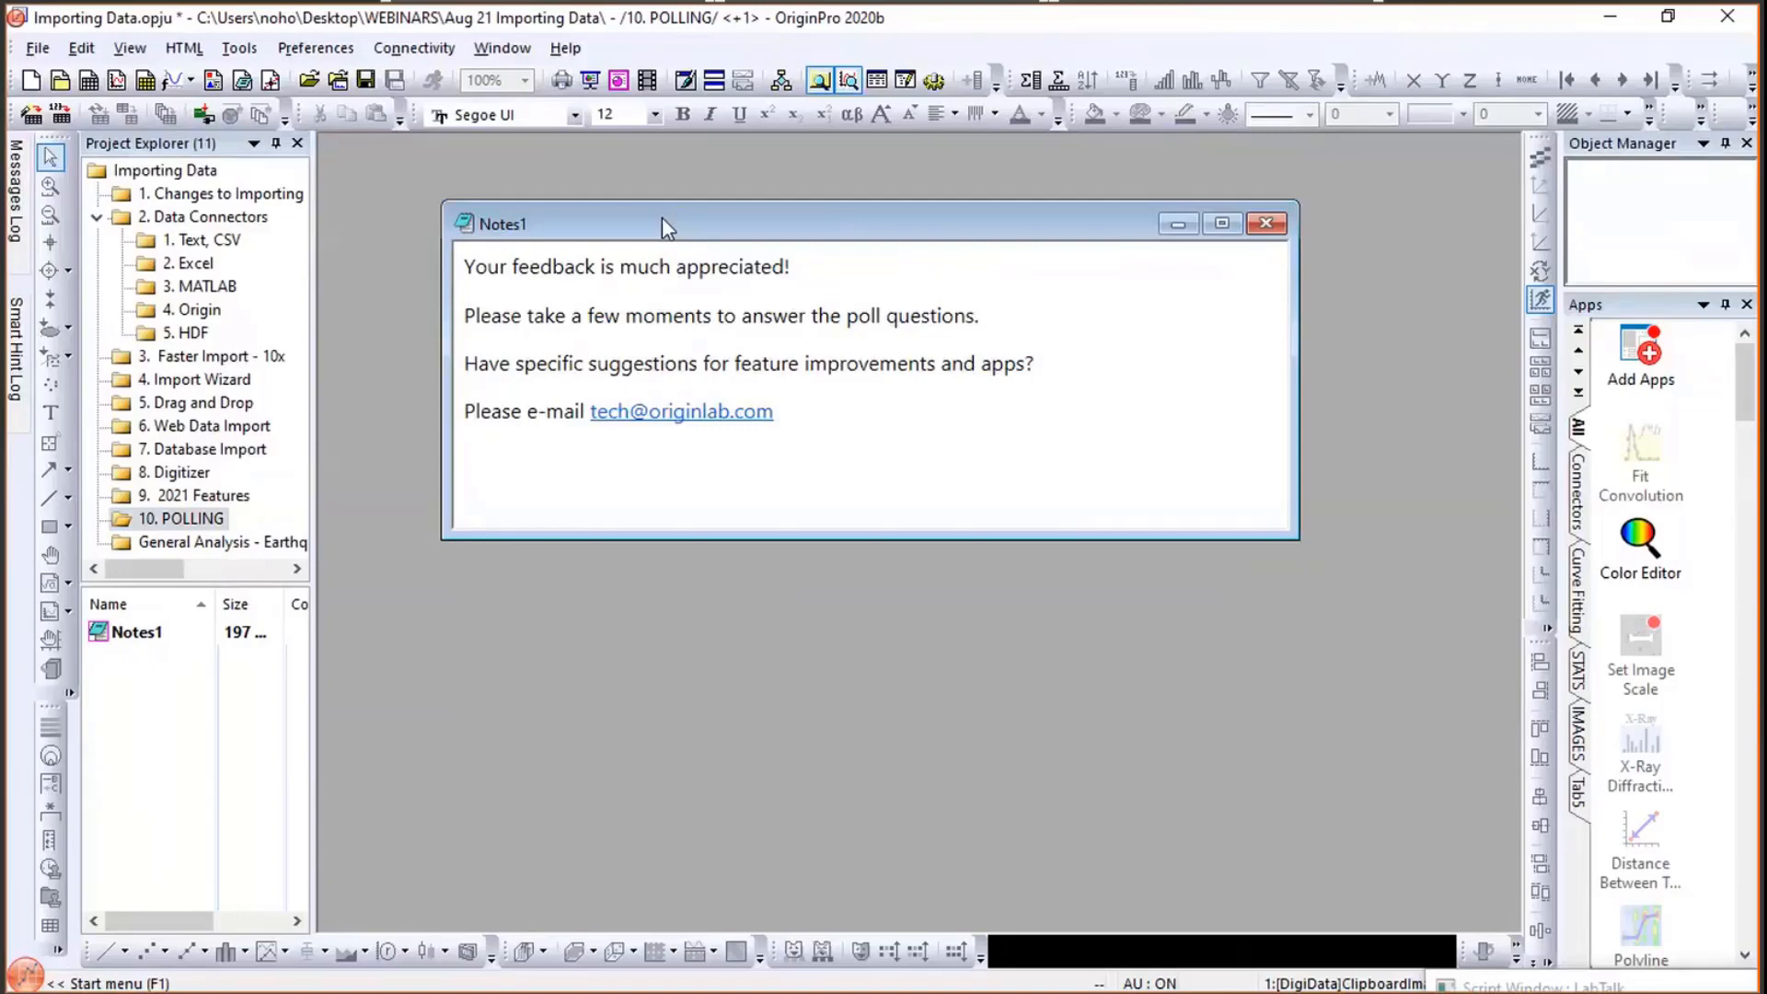
pyautogui.click(925, 159)
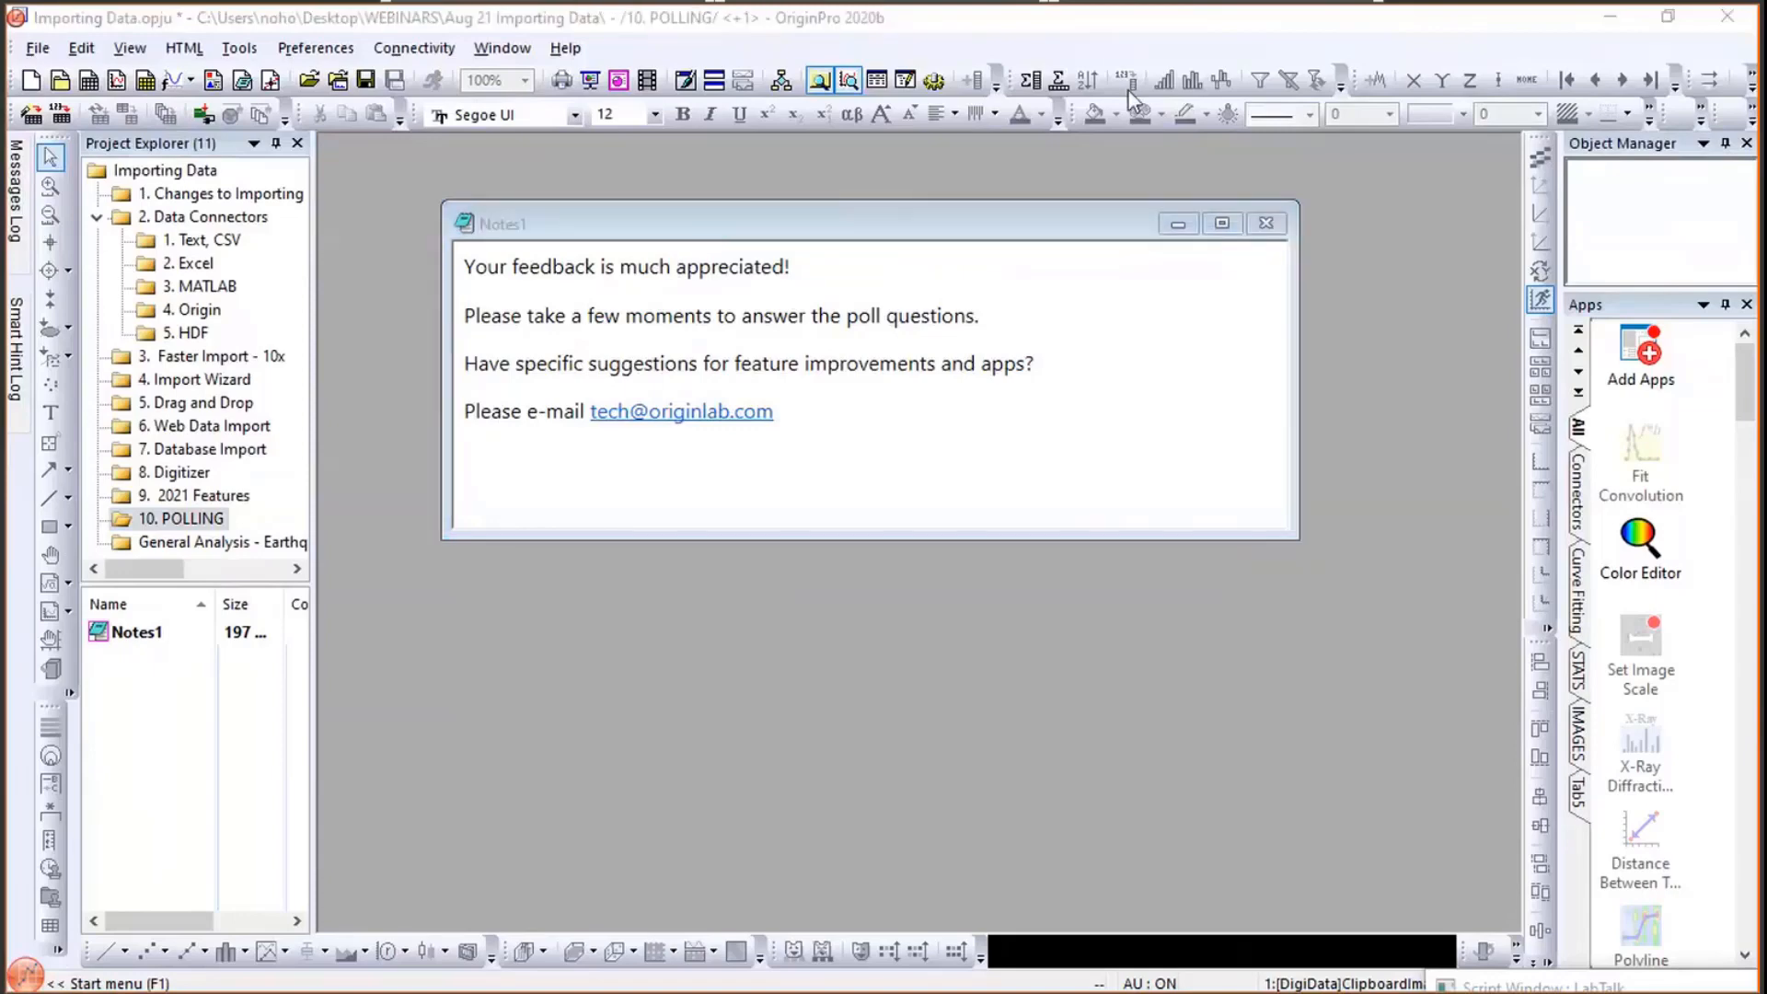